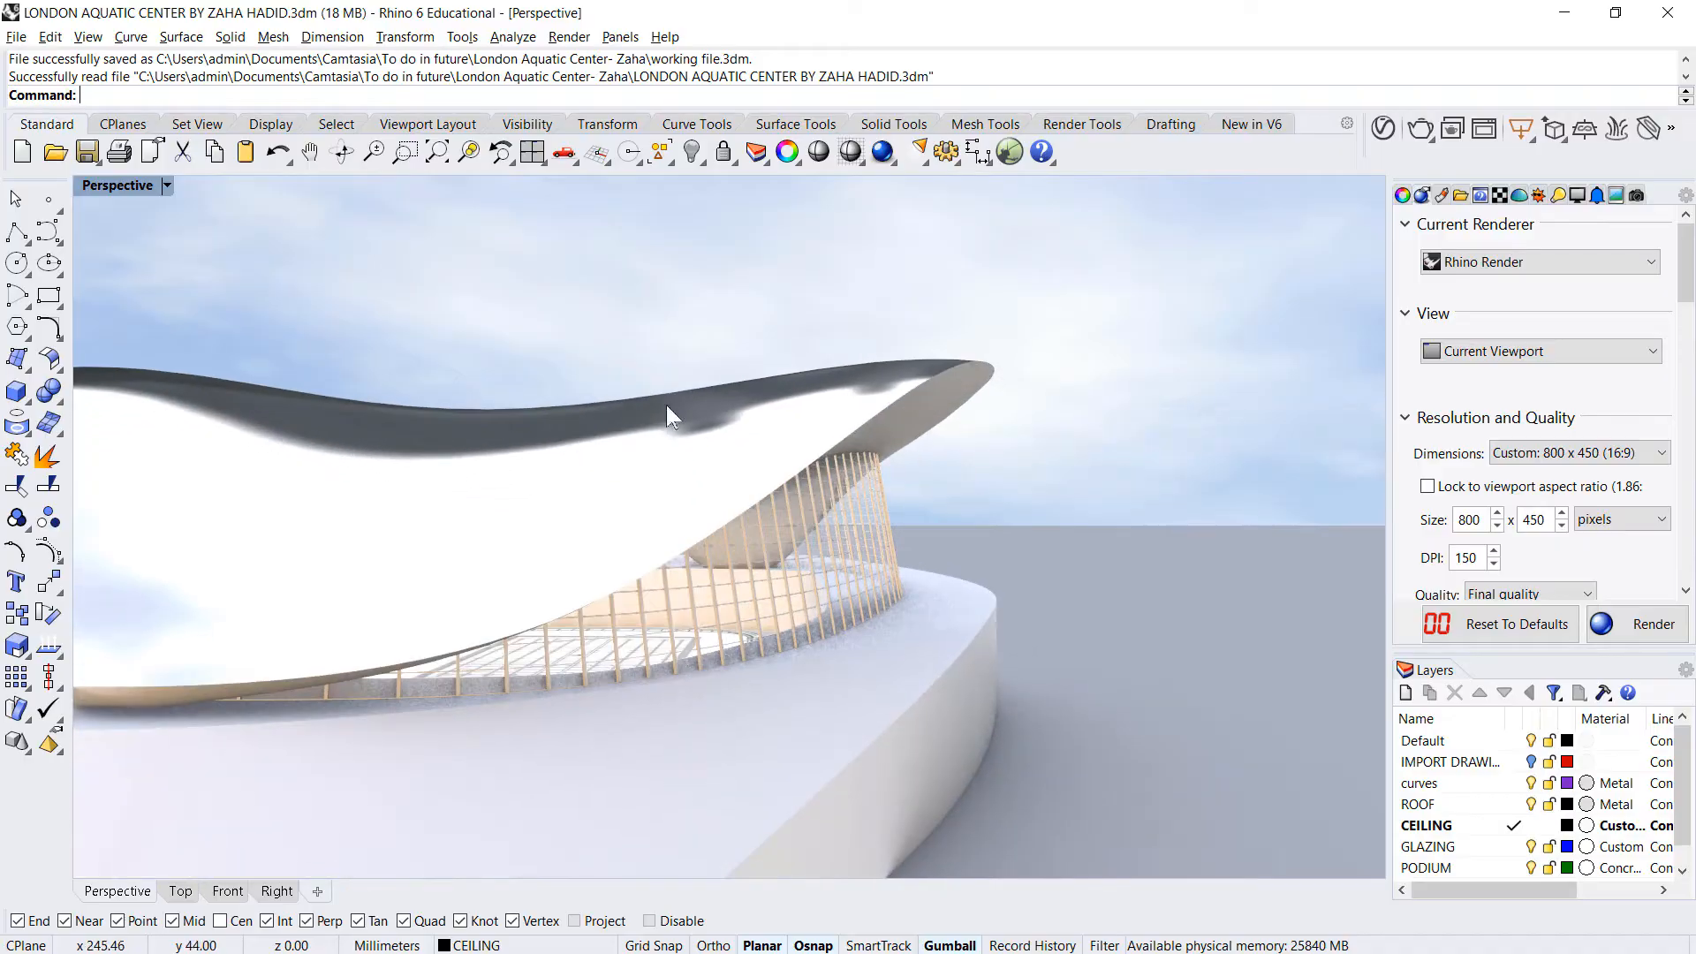
# - Examine the finished aquatic centre model's curved roof, glazing and podium from several sides and distances
pyautogui.scroll(-5, 666, 404)
pyautogui.moveTo(665, 465); pyautogui.dragTo(852, 488, button='right')
pyautogui.scroll(5, 627, 459)
pyautogui.scroll(3, 627, 459)
pyautogui.moveTo(627, 460); pyautogui.dragTo(1323, 509, button='right')
pyautogui.scroll(3, 1323, 508)
pyautogui.moveTo(538, 454); pyautogui.dragTo(993, 462, button='right')
pyautogui.scroll(-3, 742, 400)
pyautogui.scroll(-5, 835, 485)
pyautogui.scroll(-5, 869, 526)
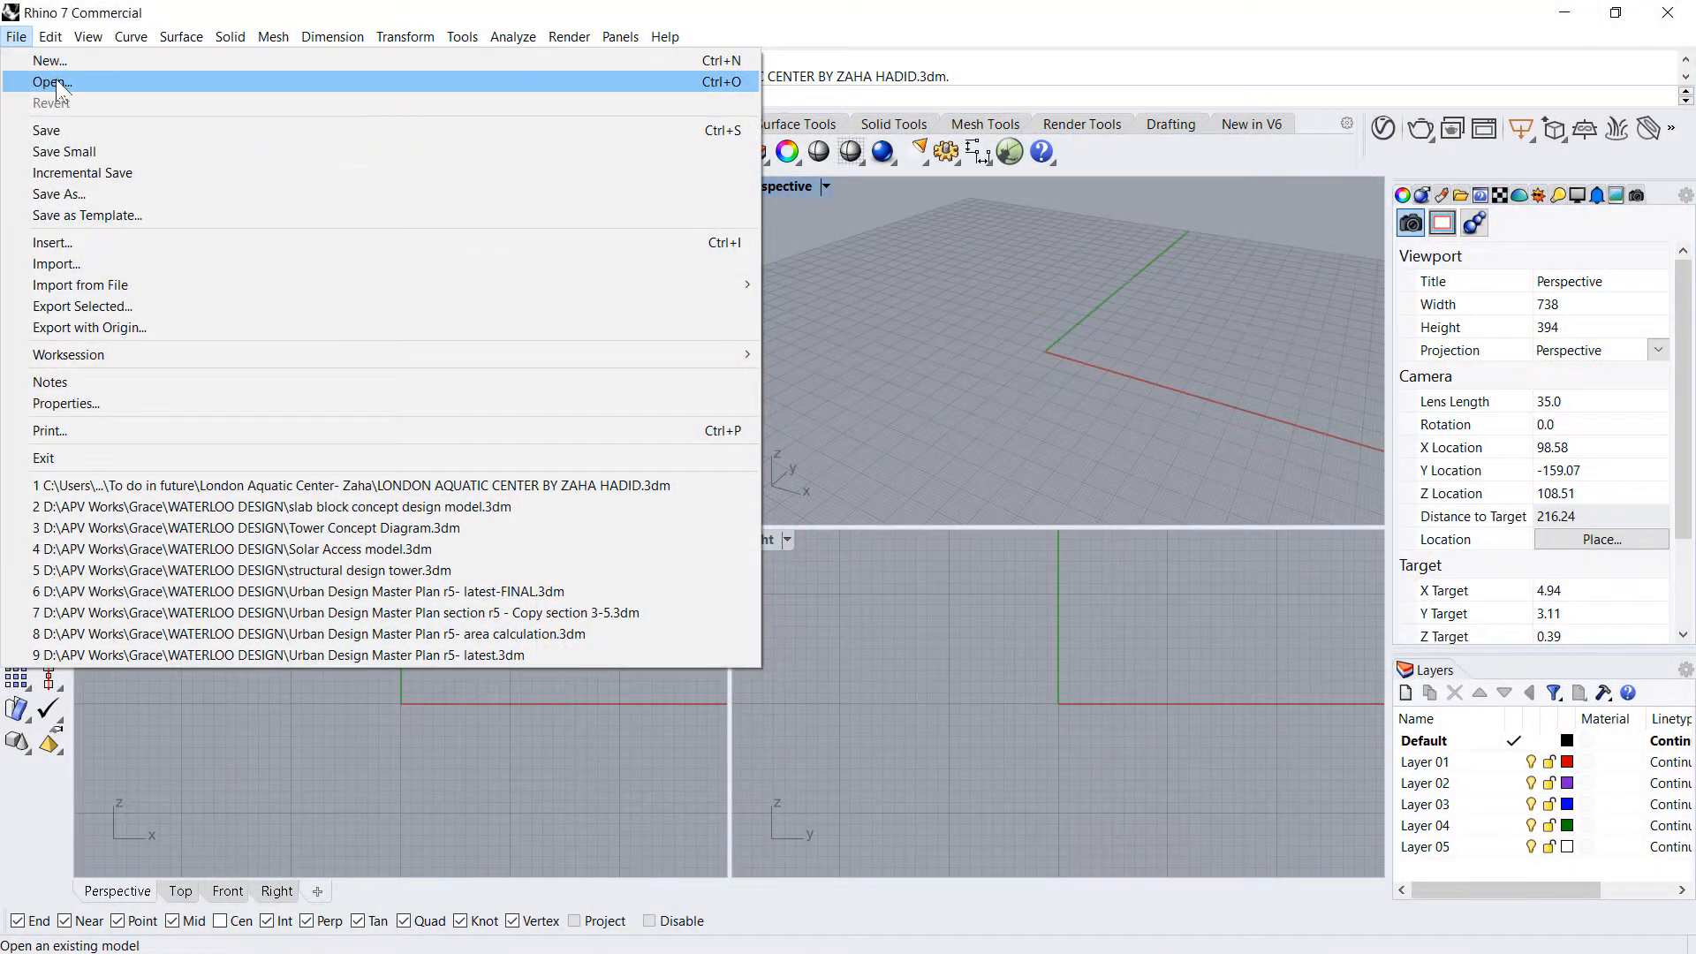
# - Create a new model from a template in meters and maximize the Top viewport
pyautogui.click(46, 60)
pyautogui.doubleClick(307, 269)
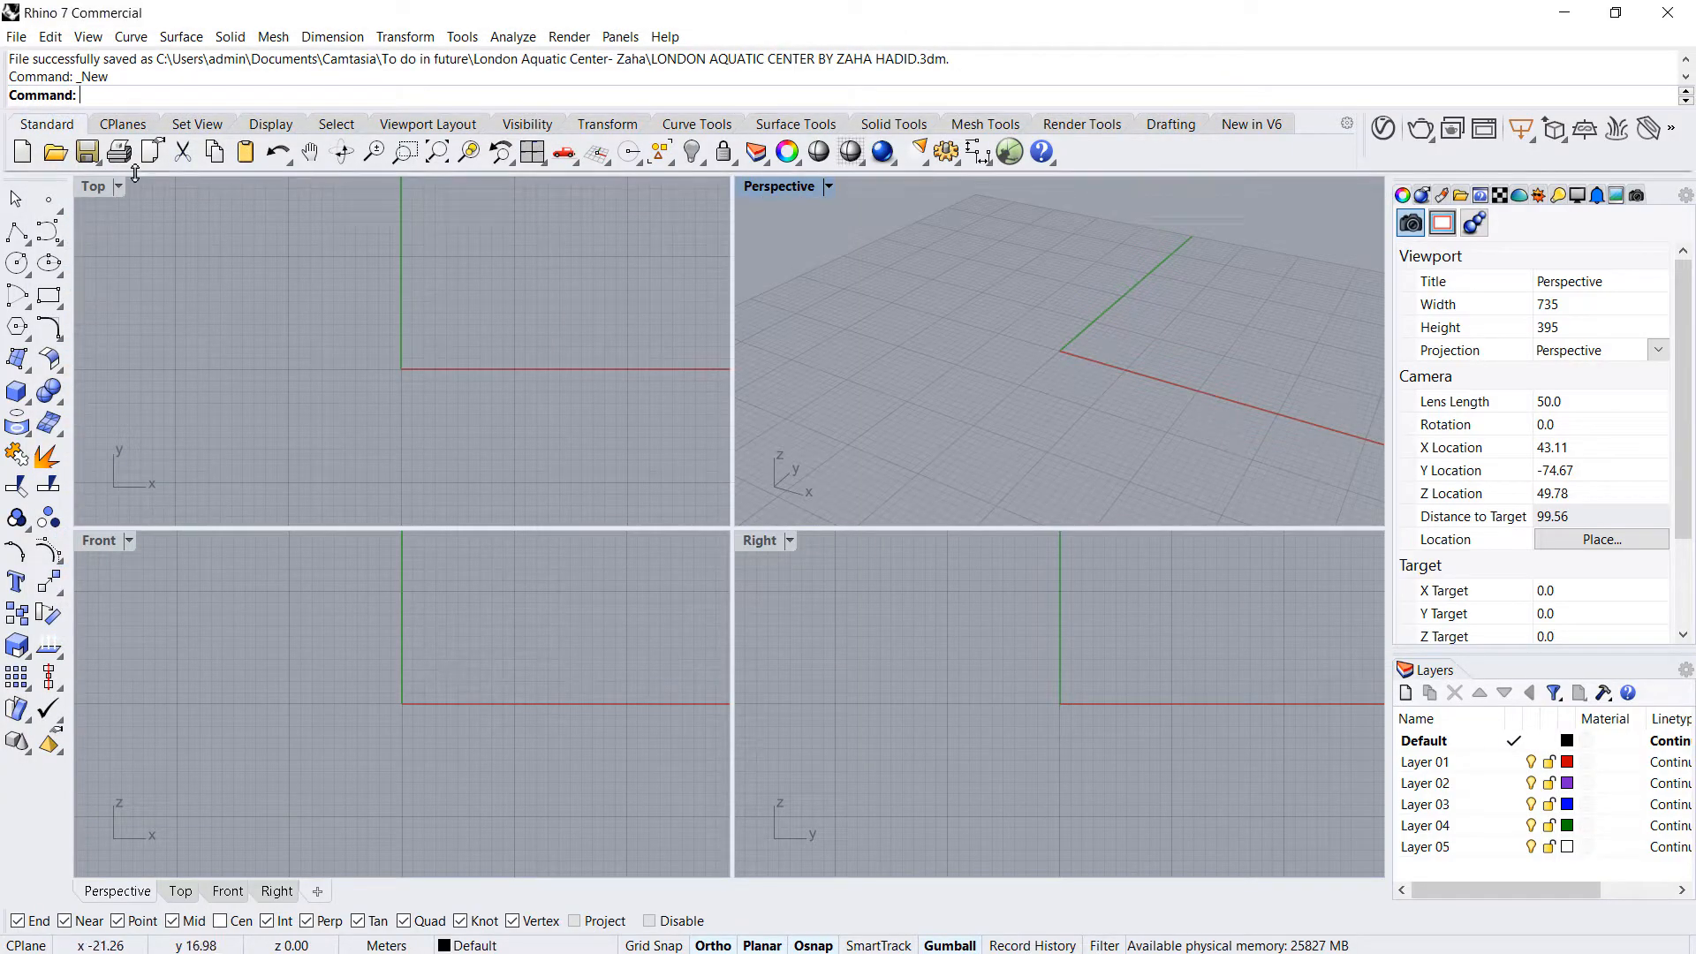
pyautogui.click(104, 189)
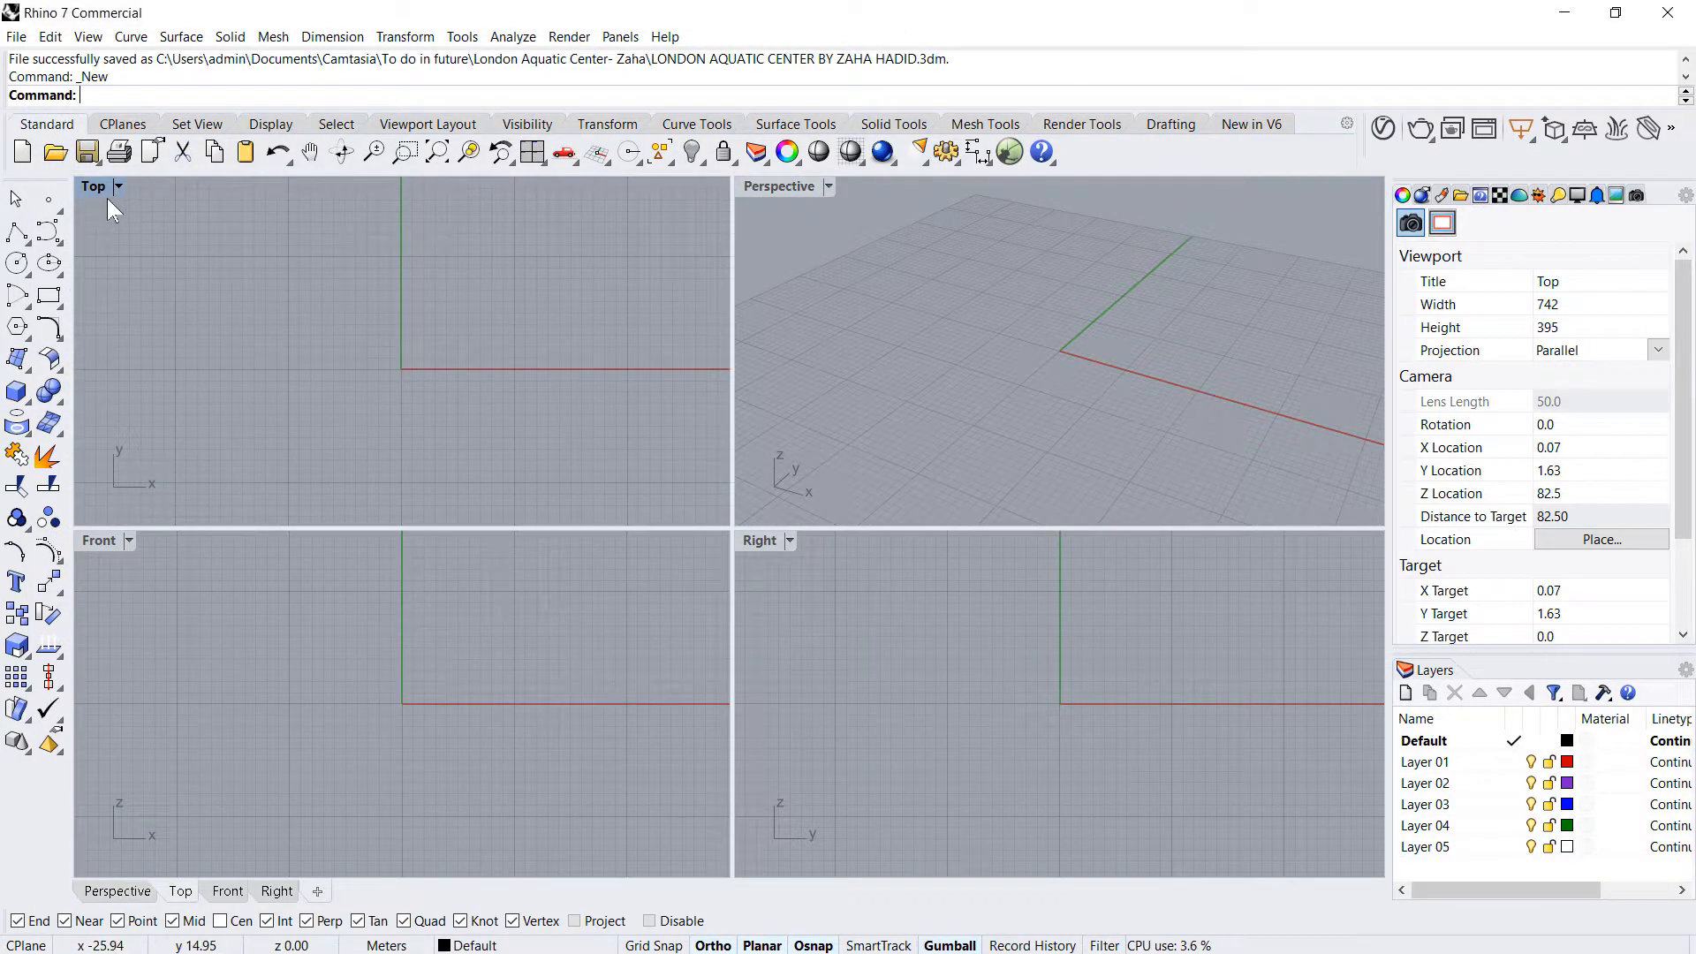
pyautogui.doubleClick(97, 191)
pyautogui.scroll(-5, 636, 752)
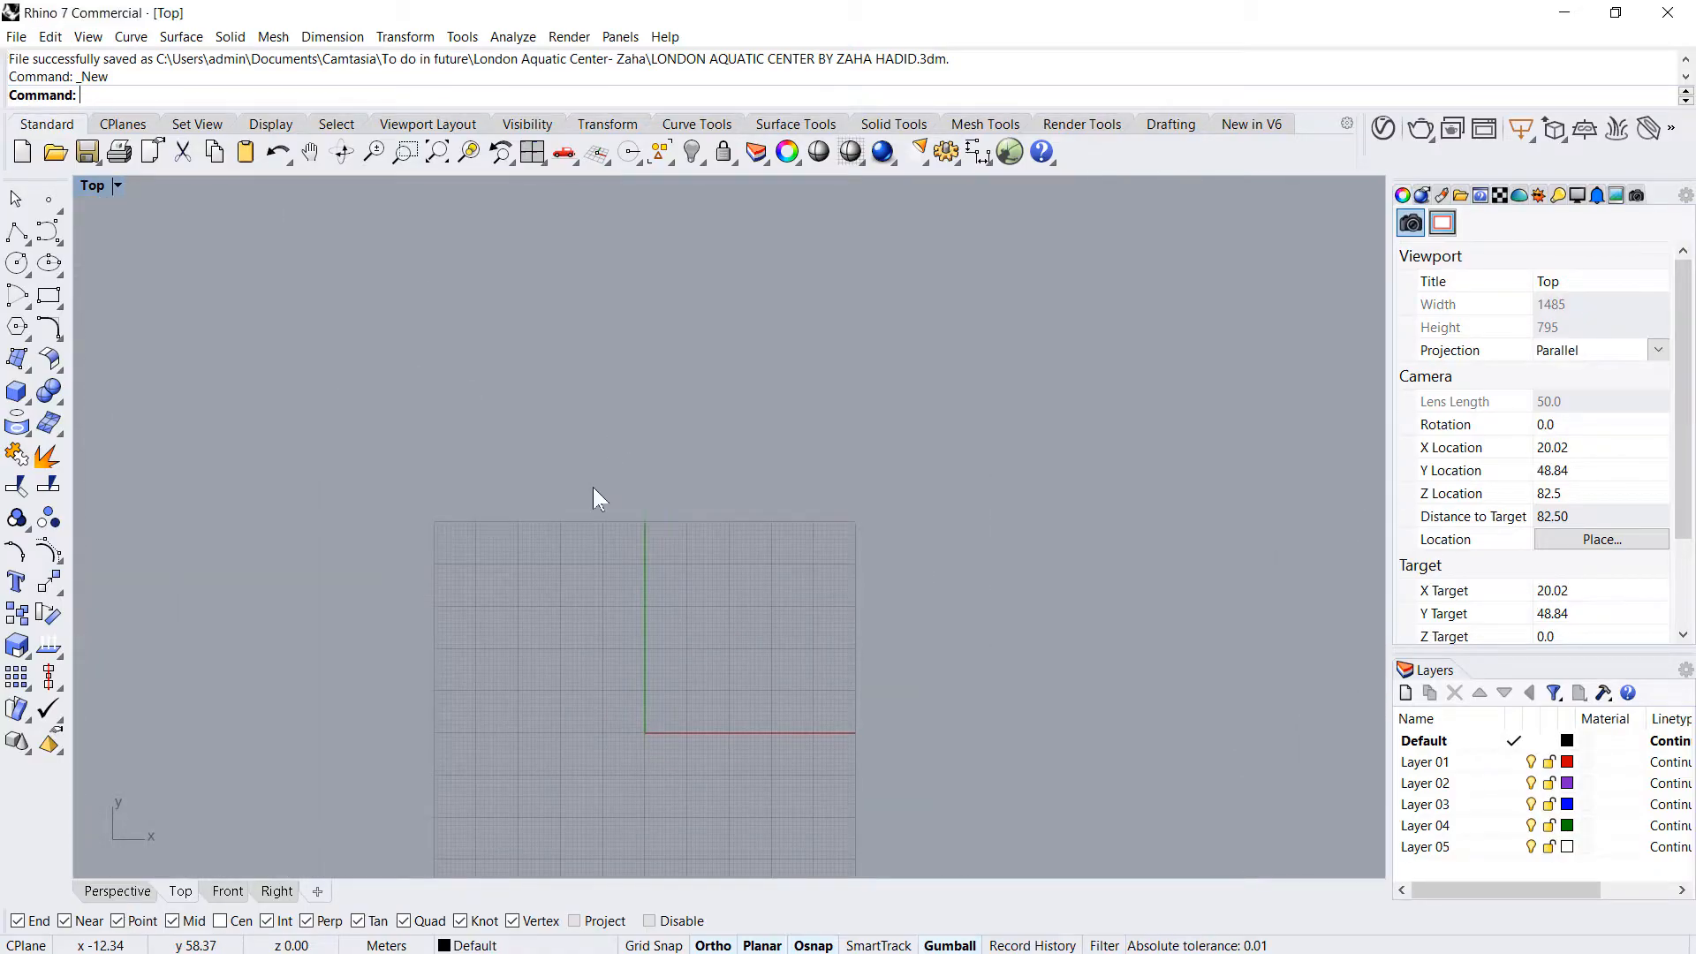
# - Place the picture zaha_hadid_aquatic_centre_first_floor_legacy.jpg in the Top view with its first corner at the origin (0)
pyautogui.press('Return')
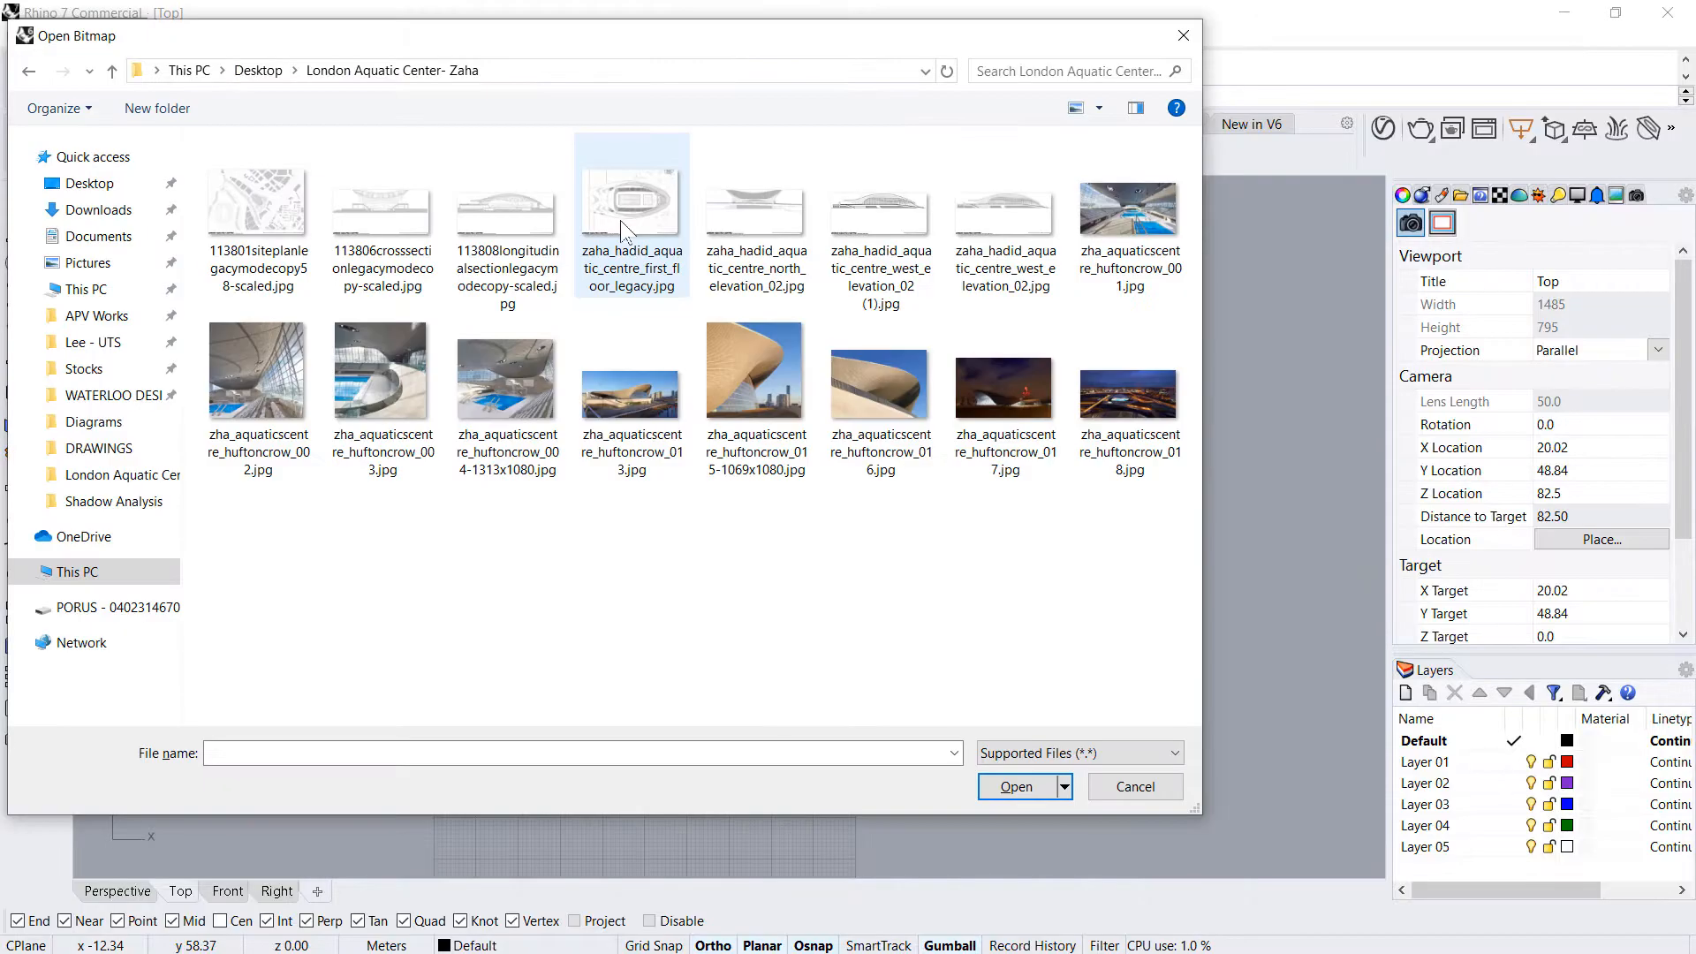
pyautogui.click(620, 220)
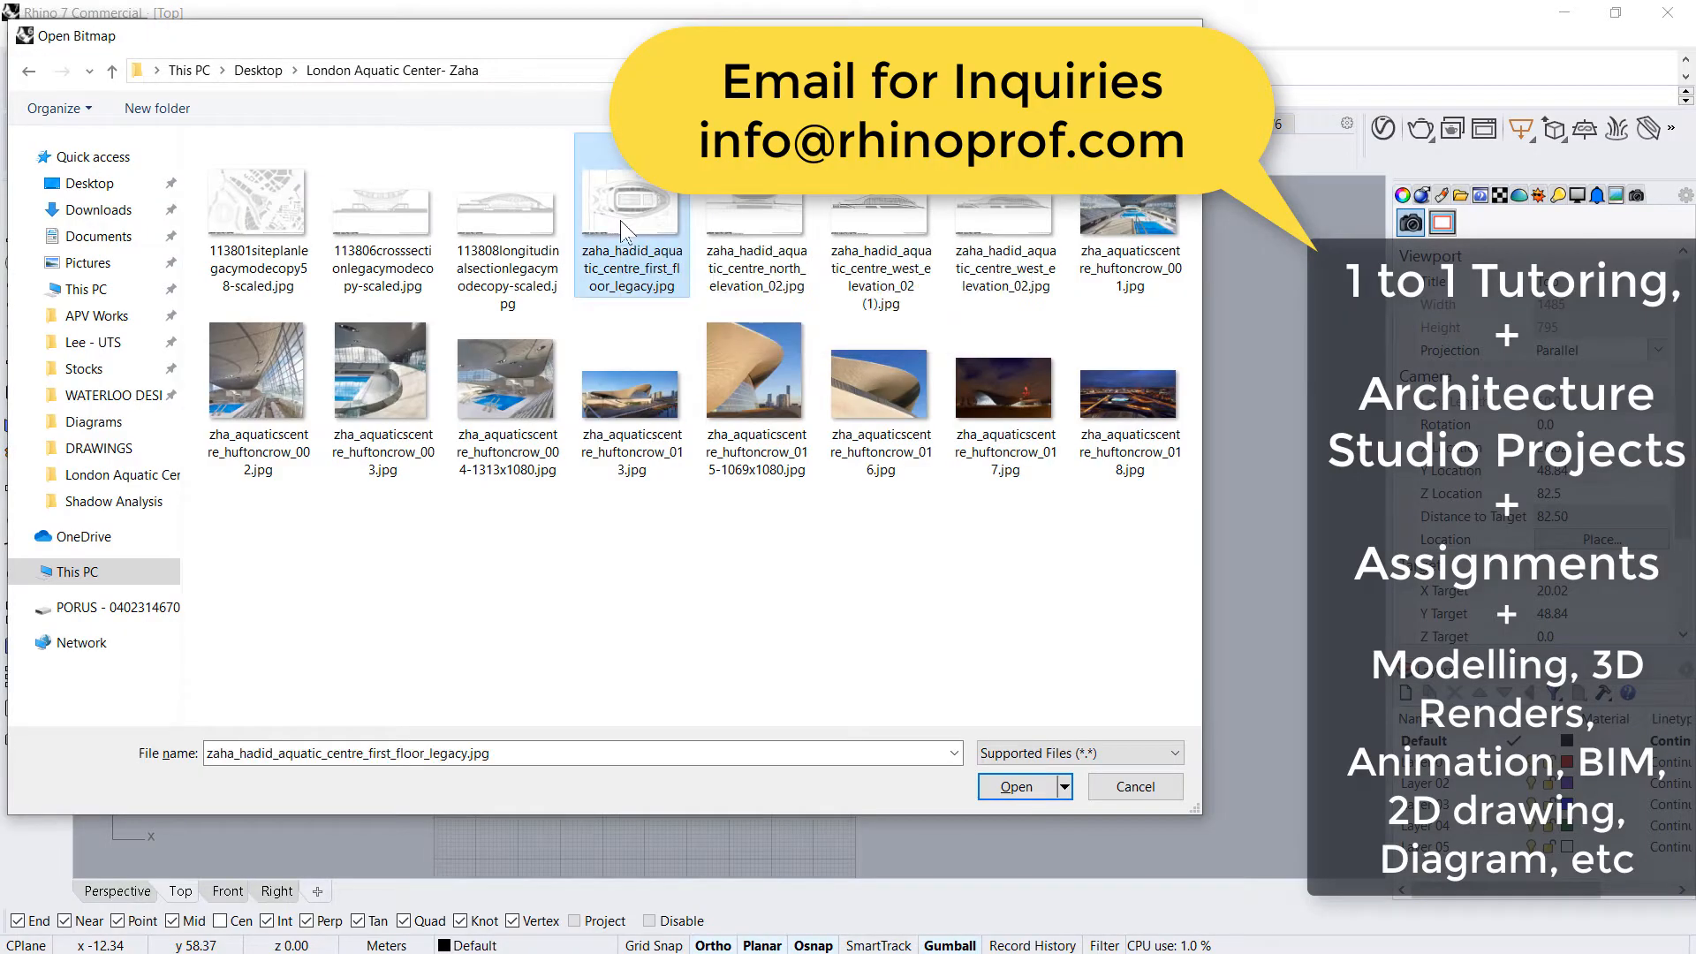
pyautogui.press('Return')
pyautogui.write('0')
pyautogui.press('Return')
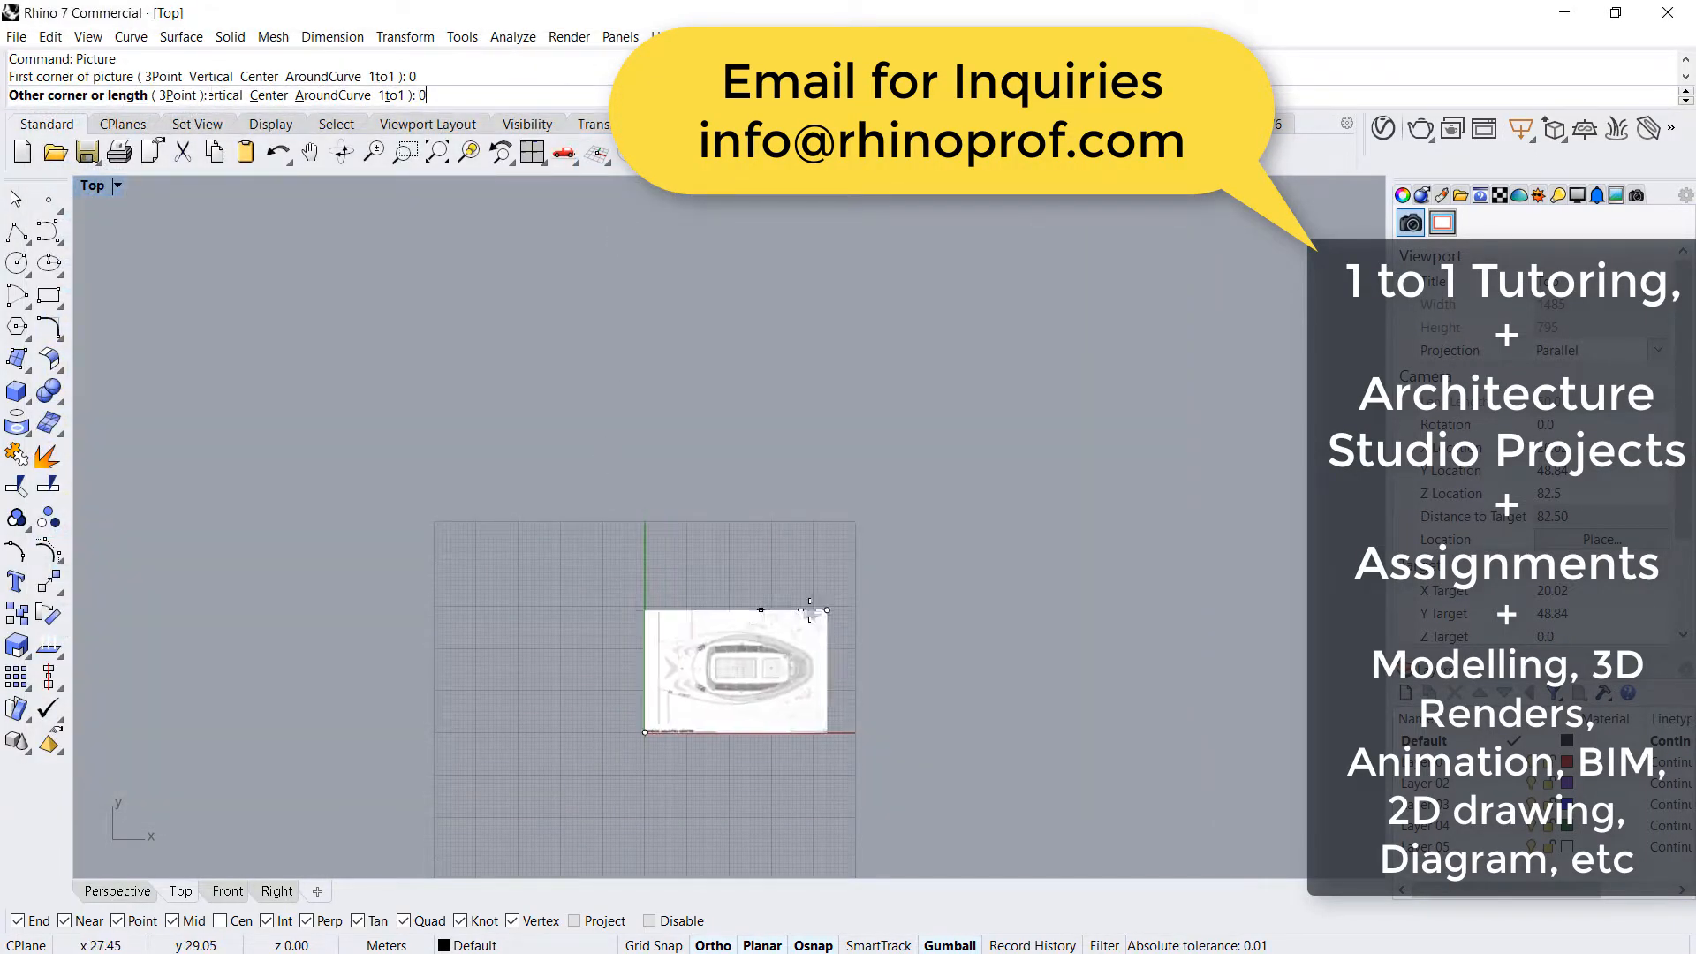
pyautogui.click(980, 749)
# - Scale the floor plan picture by its scale bar so that the span from the 50 mark to 0 measures 50 m
pyautogui.scroll(6, 1006, 777)
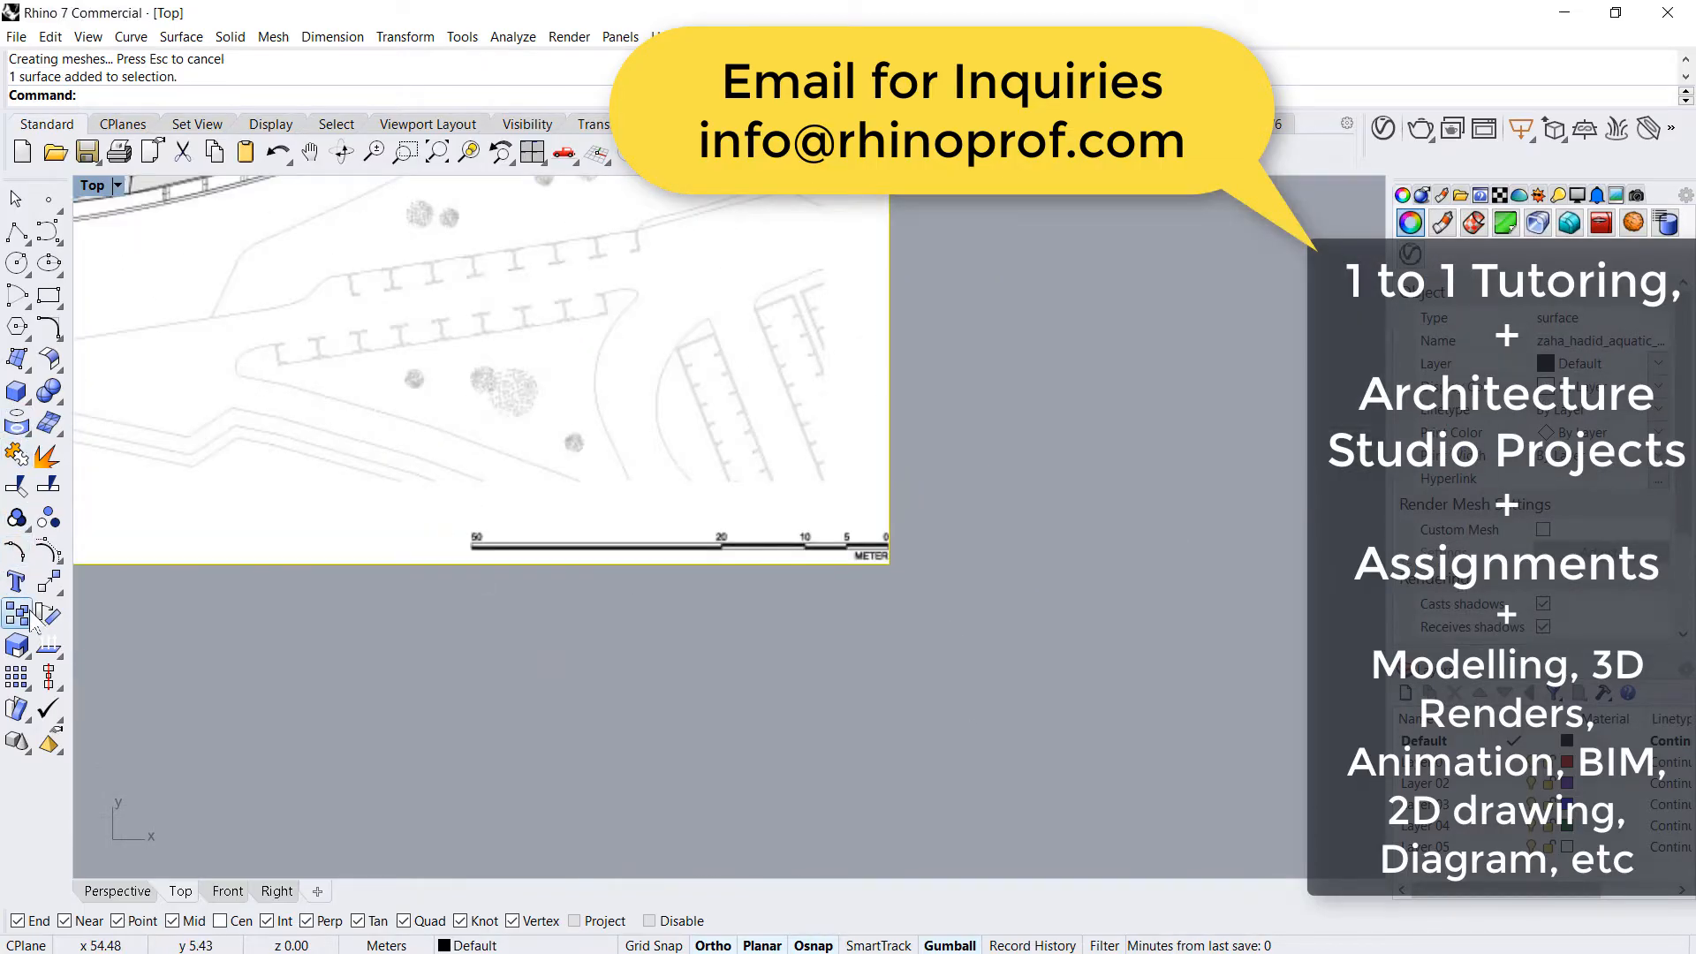
pyautogui.click(19, 653)
pyautogui.scroll(4, 655, 587)
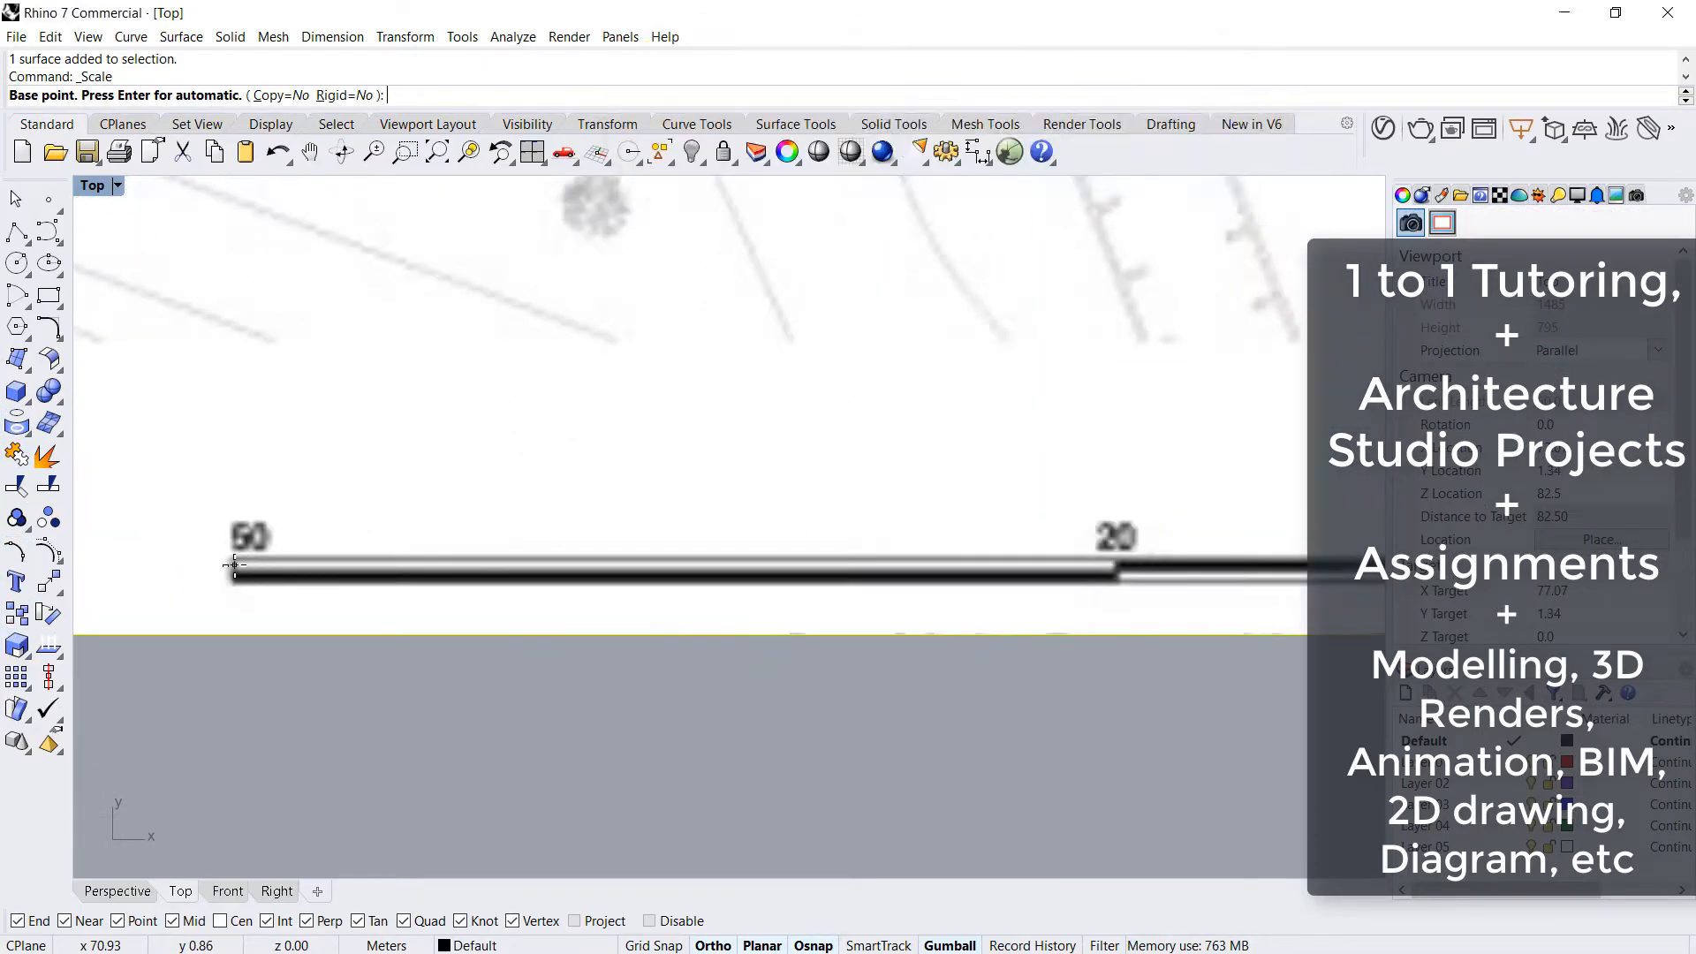
pyautogui.click(232, 565)
pyautogui.scroll(-2, 231, 565)
pyautogui.scroll(6, 782, 548)
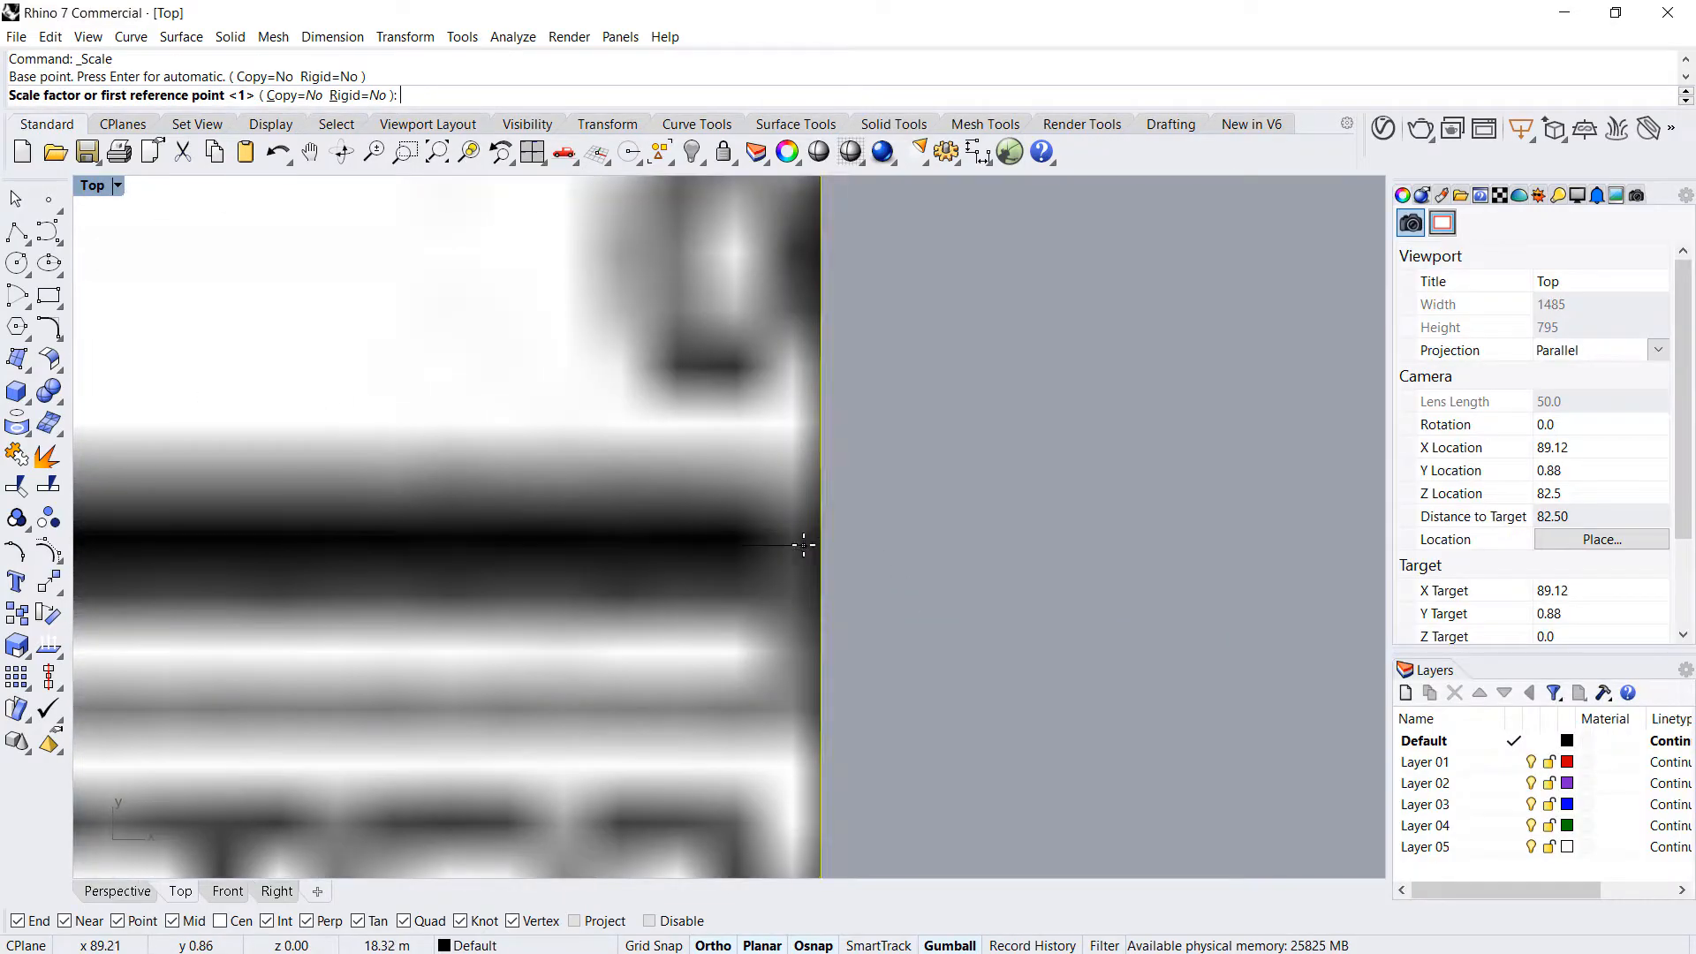
pyautogui.click(804, 545)
pyautogui.scroll(-2, 803, 544)
pyautogui.write('50')
pyautogui.press('Return')
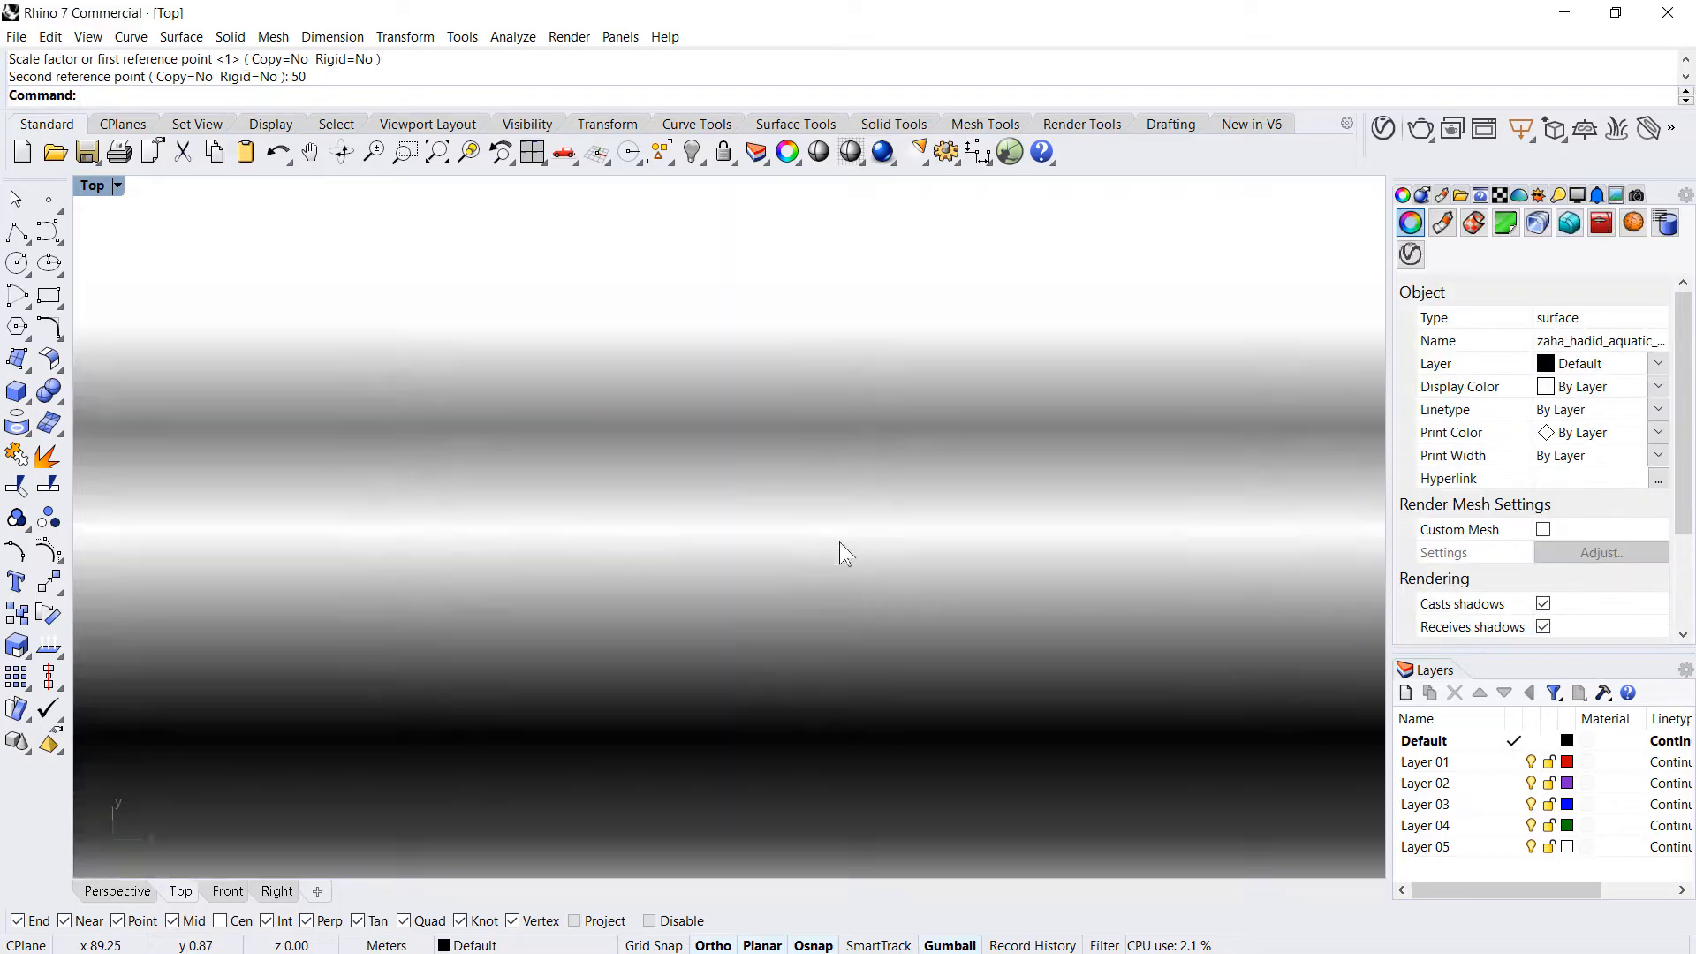
# - Move the scaled floor plan picture by its lower-left corner to the origin (0)
pyautogui.scroll(-6, 838, 542)
pyautogui.scroll(-4, 919, 631)
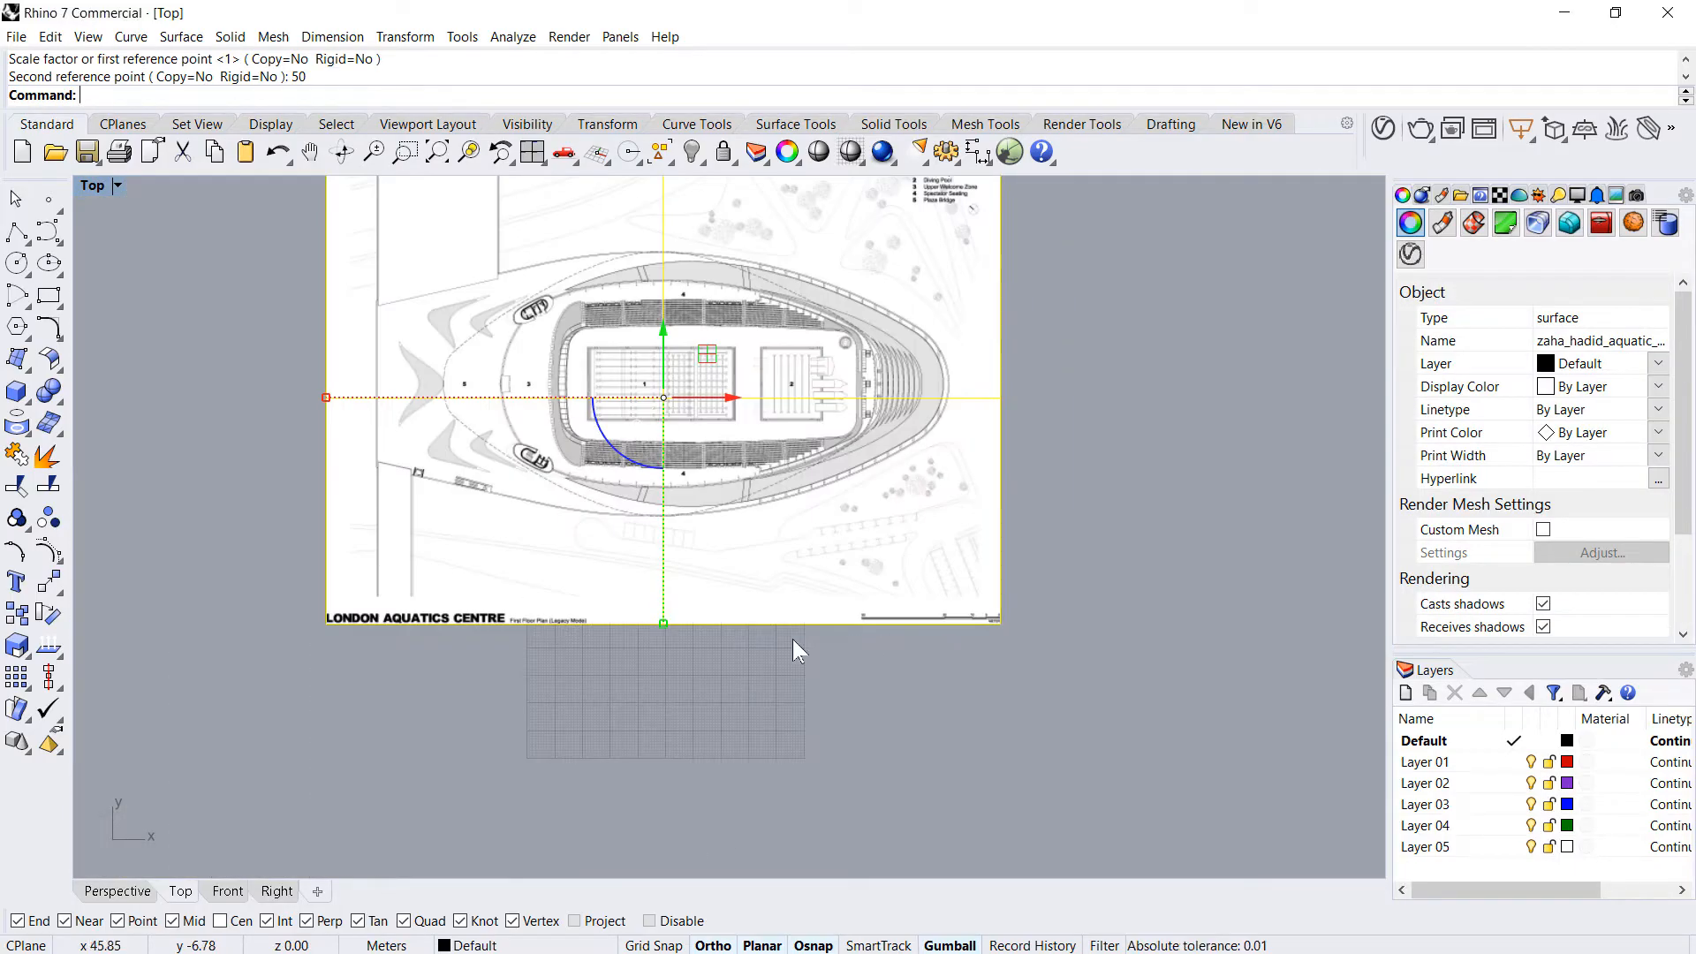
pyautogui.write('m')
pyautogui.press('Return')
pyautogui.click(325, 623)
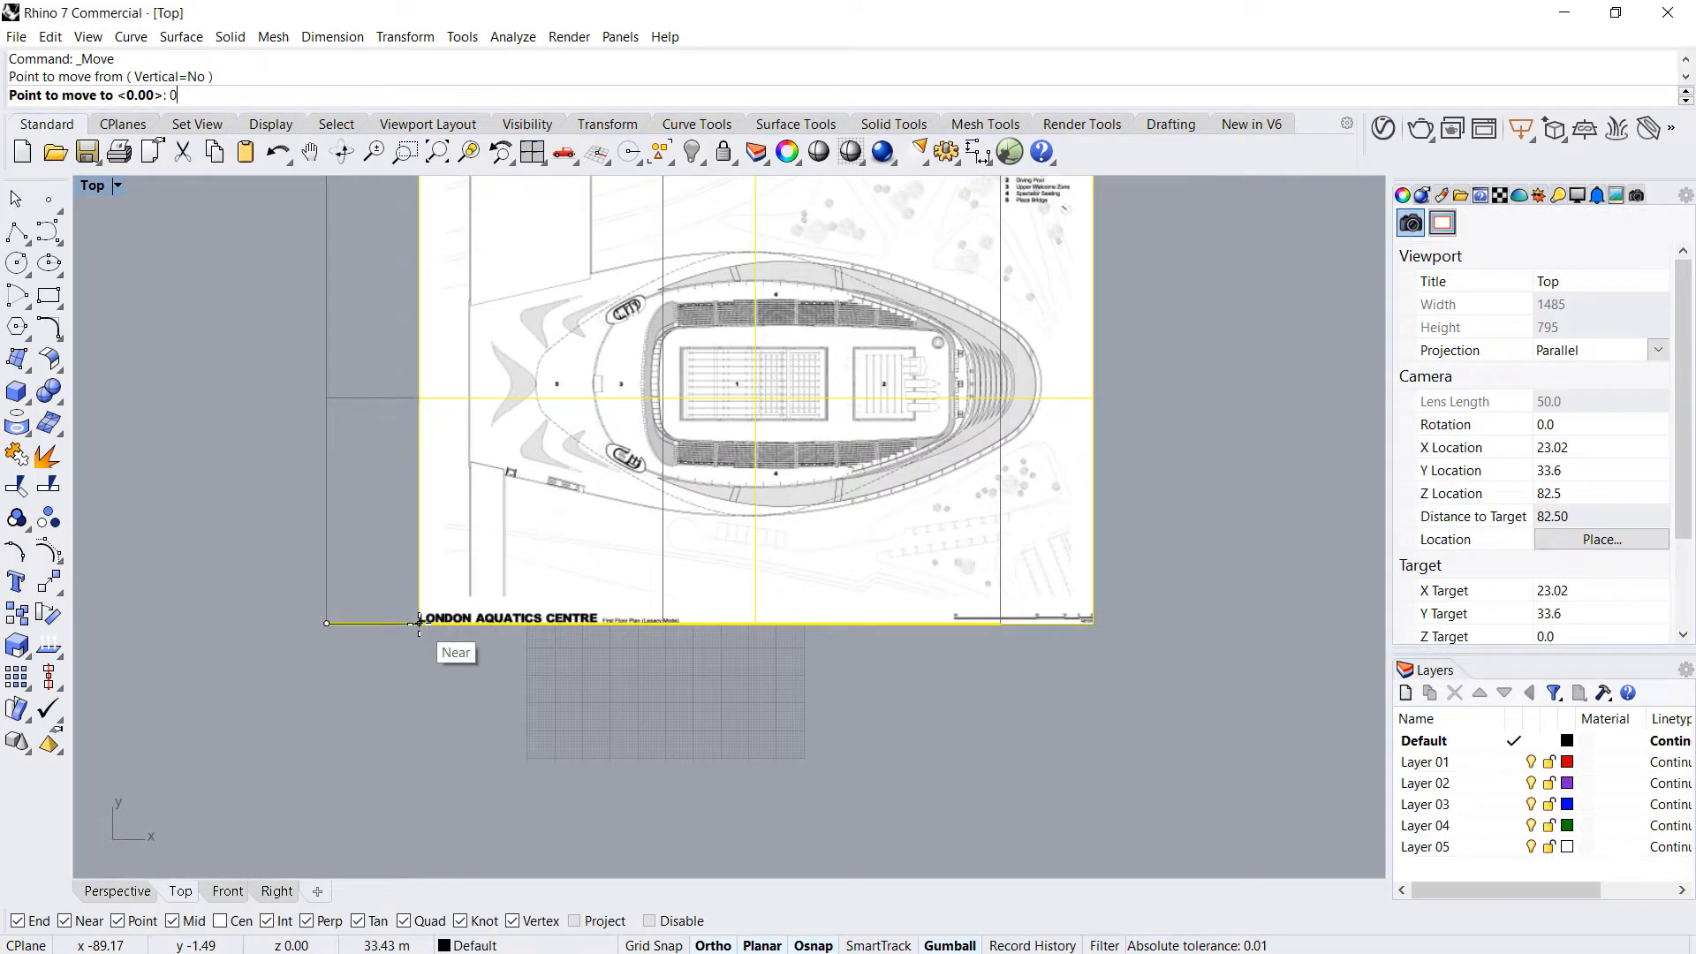
pyautogui.write('0')
pyautogui.press('Return')
pyautogui.press('Escape')
pyautogui.scroll(-3, 610, 671)
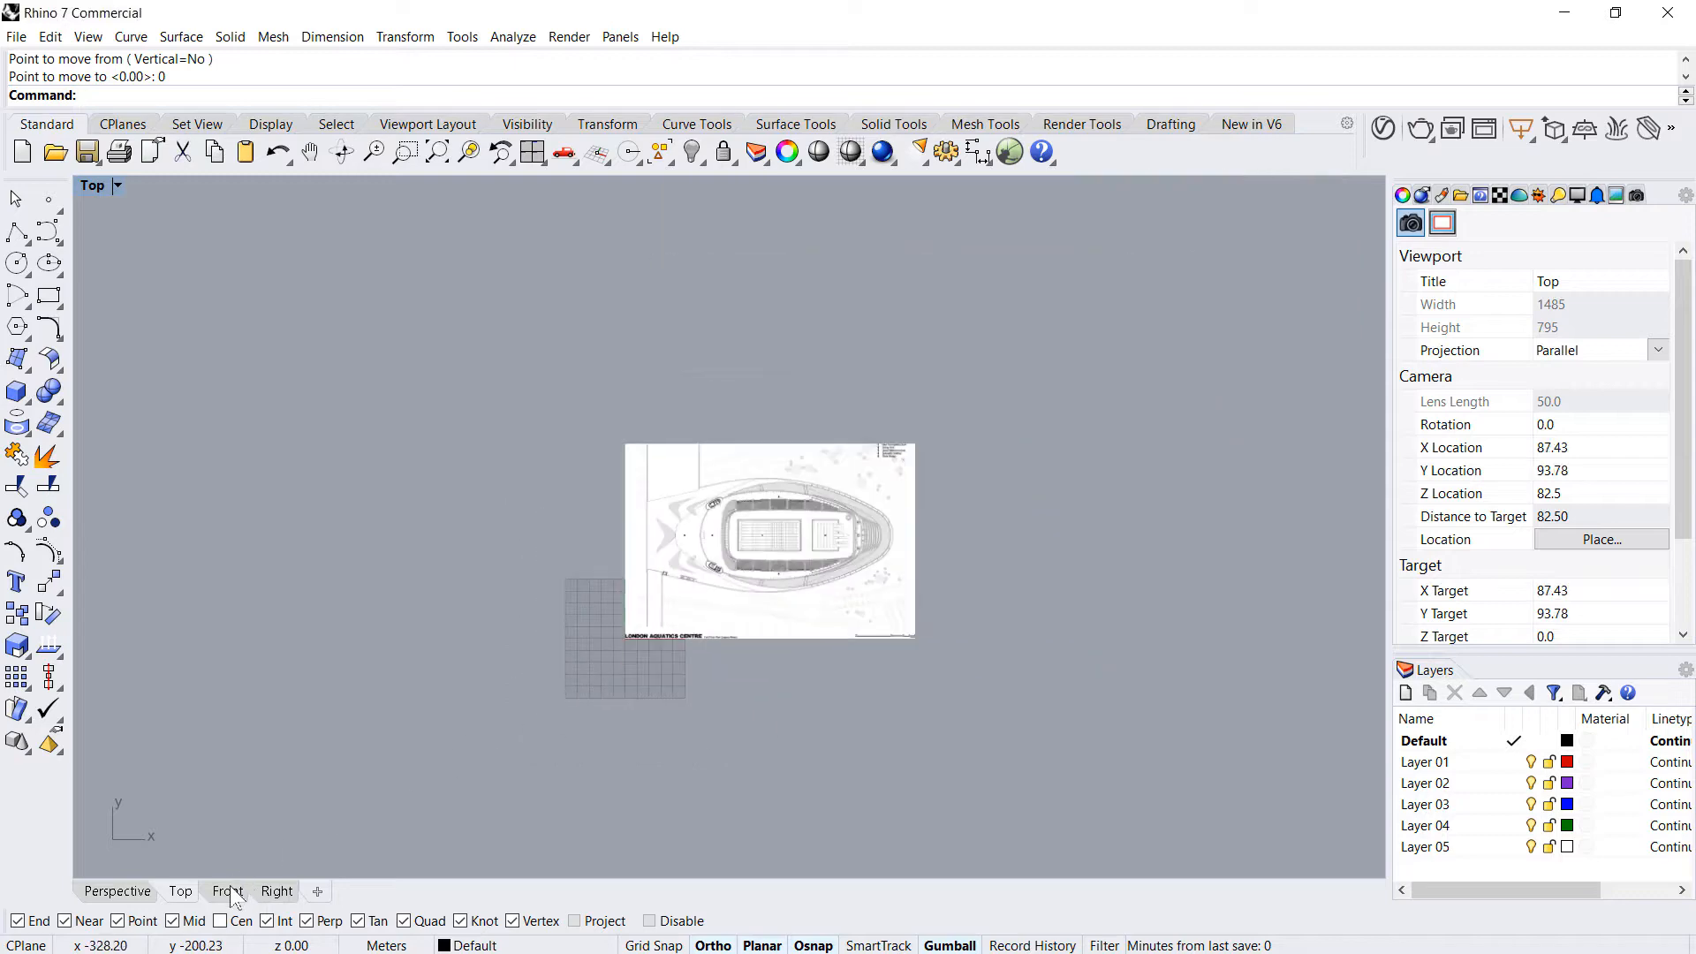
# - Insert the longitudinal section picture 113808longitudinalsectionlegacymodecopy-scaled.jpg in the Front view
pyautogui.click(228, 891)
pyautogui.scroll(-2, 632, 698)
pyautogui.write('Z')
pyautogui.press('Return')
pyautogui.write('e')
pyautogui.press('Return')
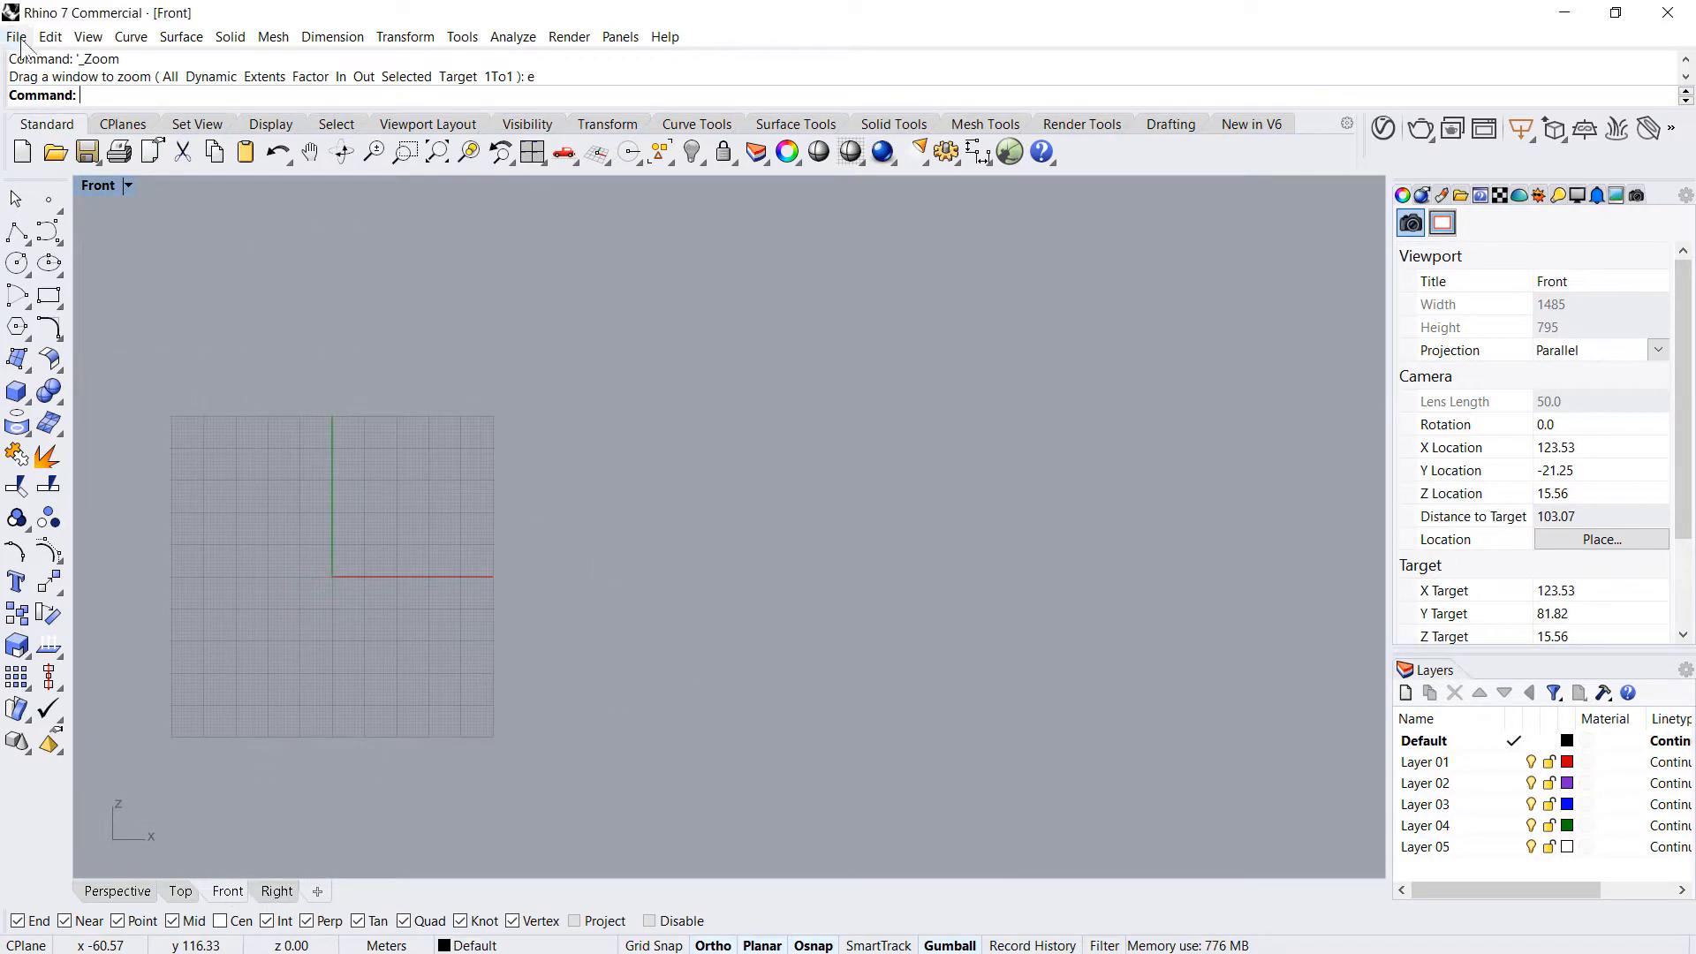
pyautogui.write('Pic')
pyautogui.press('Return')
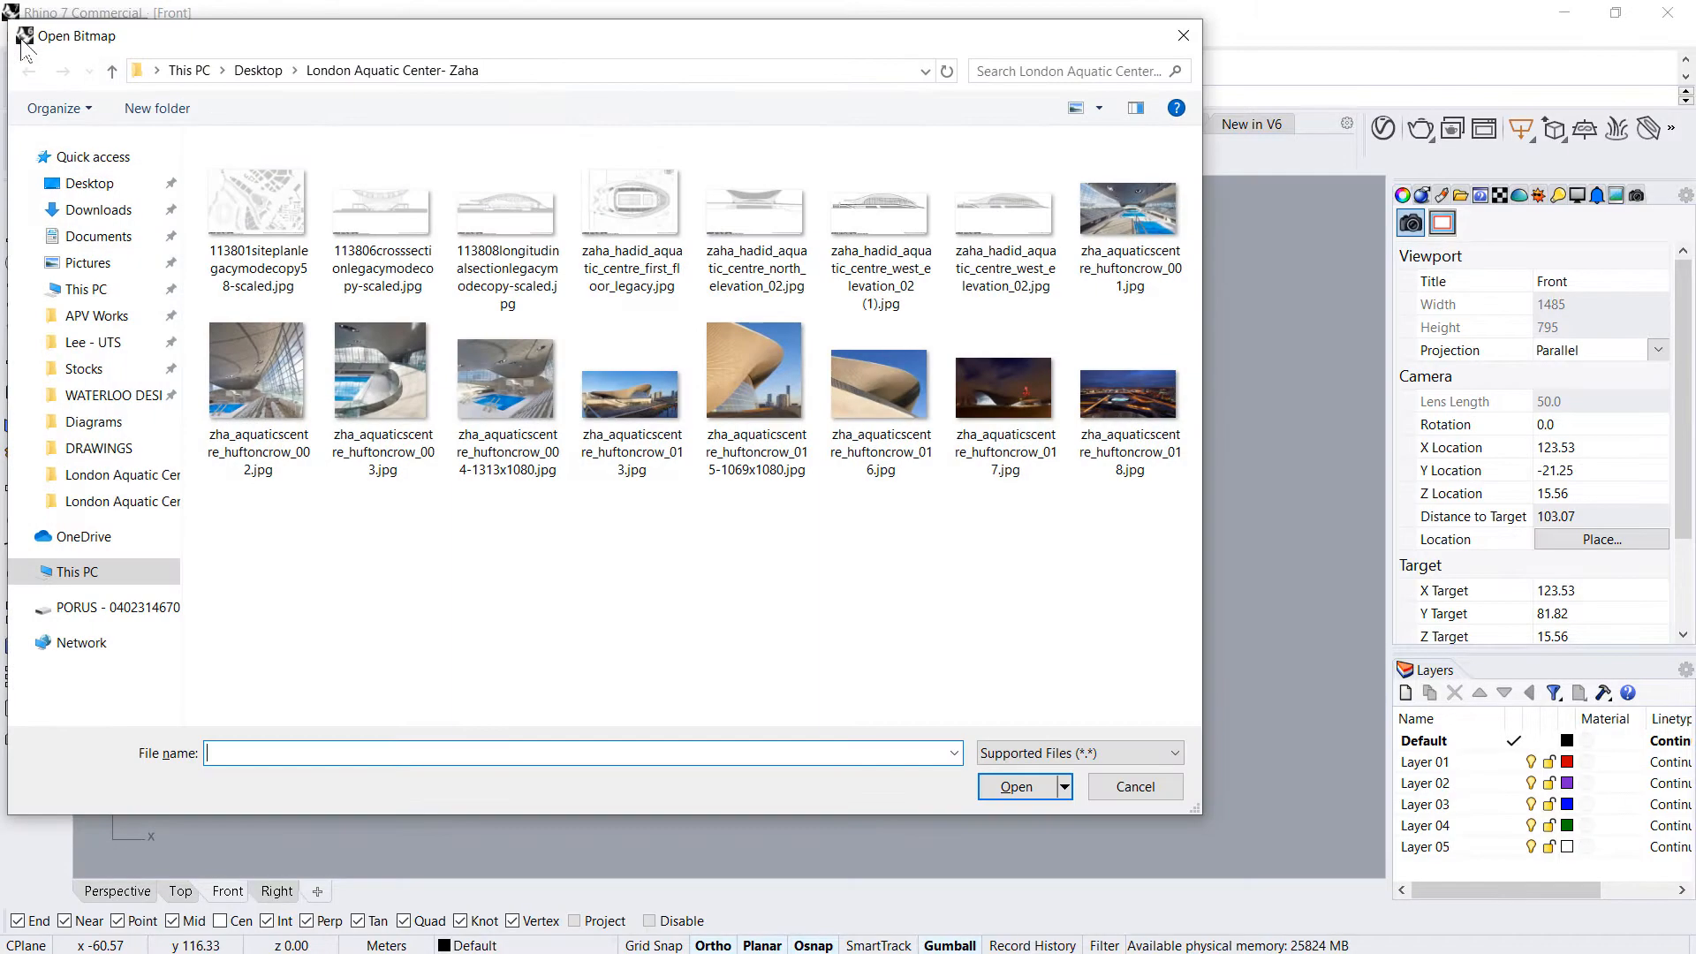
pyautogui.click(517, 241)
pyautogui.doubleClick(517, 240)
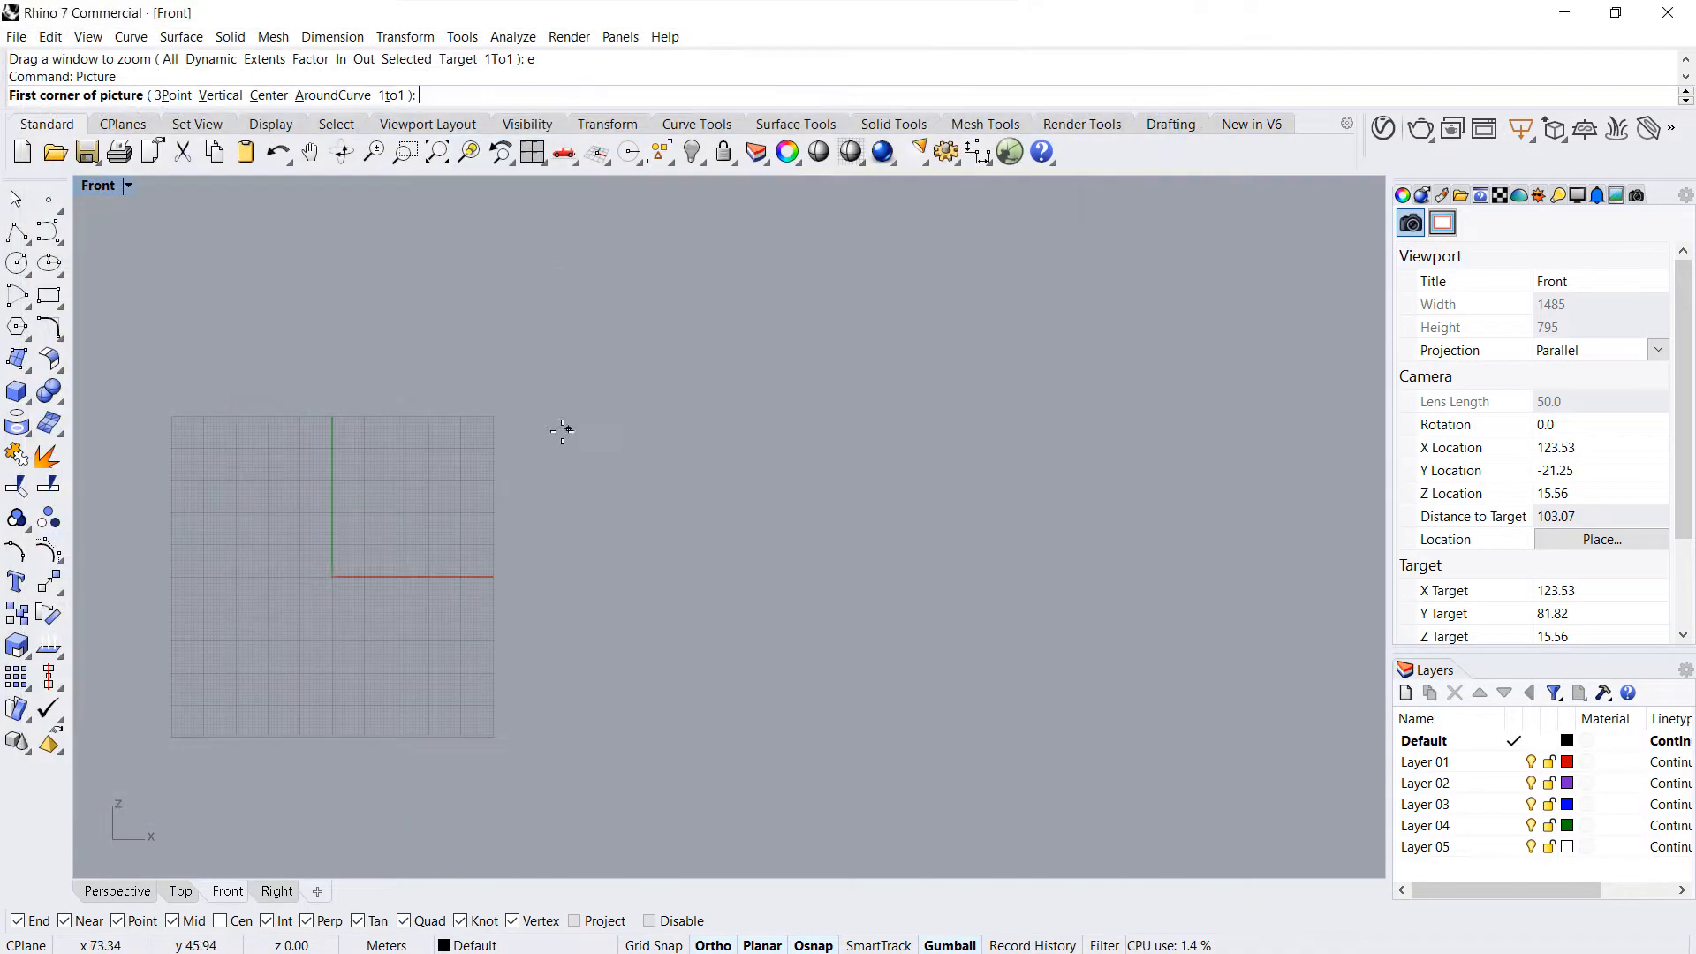
pyautogui.click(337, 536)
pyautogui.click(798, 468)
# - Scale the longitudinal section picture by its scale bar so that the span from the 50 mark to 0 measures 50 m
pyautogui.scroll(6, 802, 472)
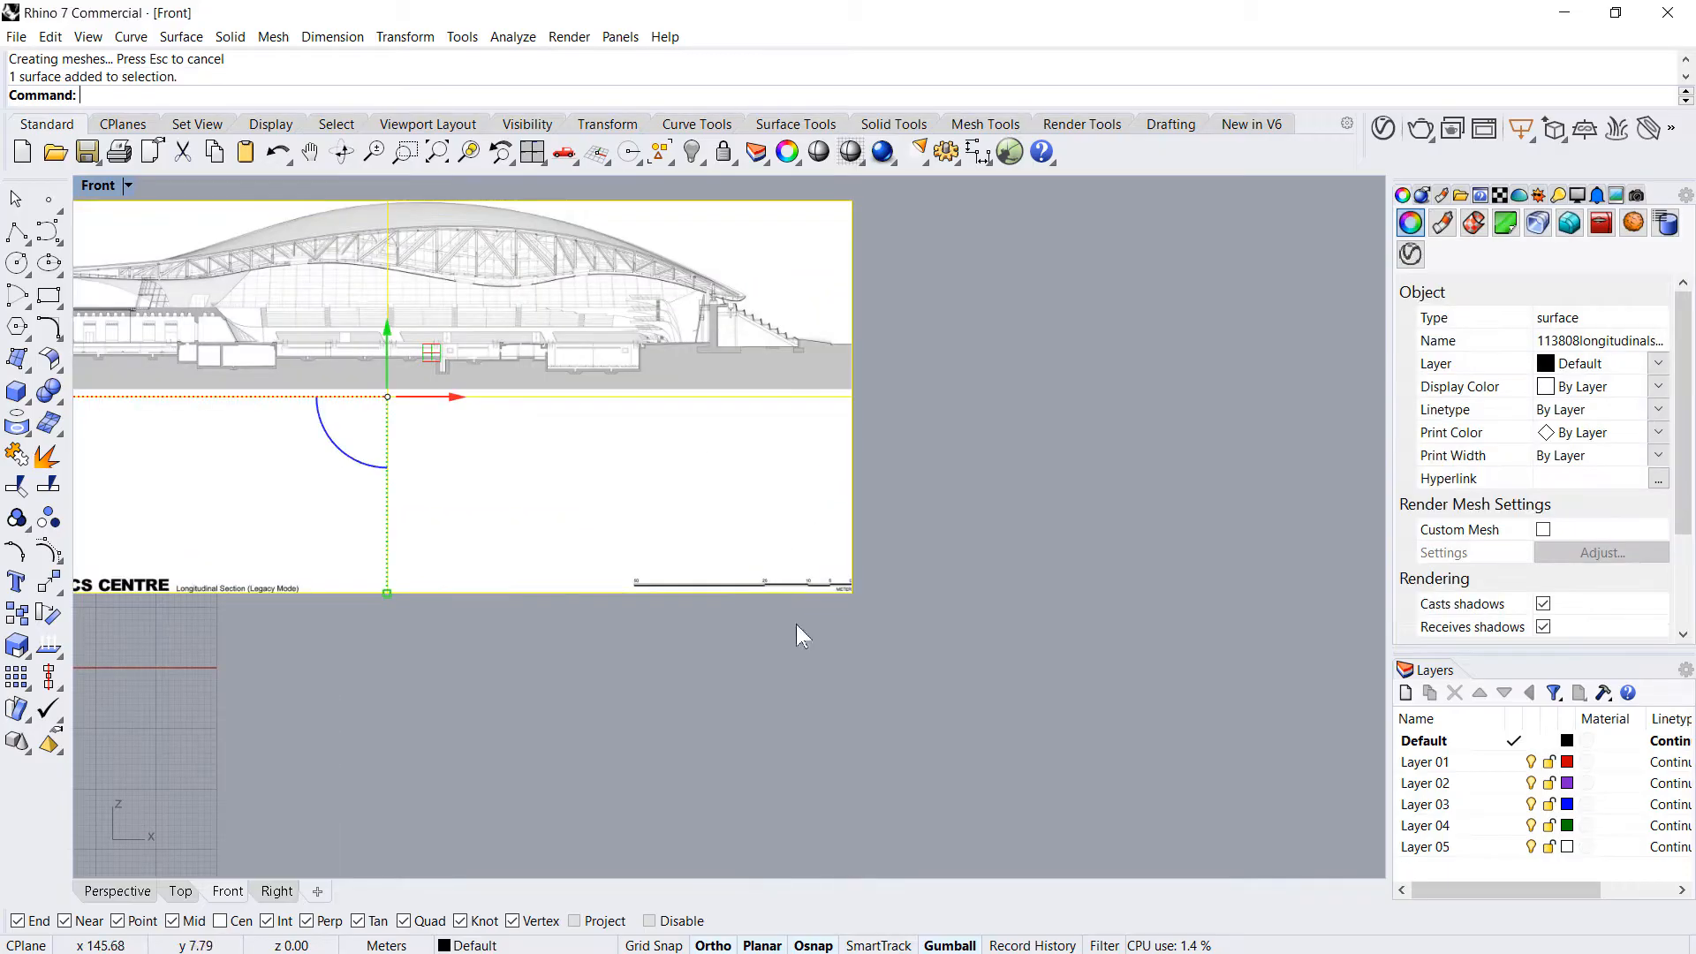
pyautogui.scroll(8, 799, 624)
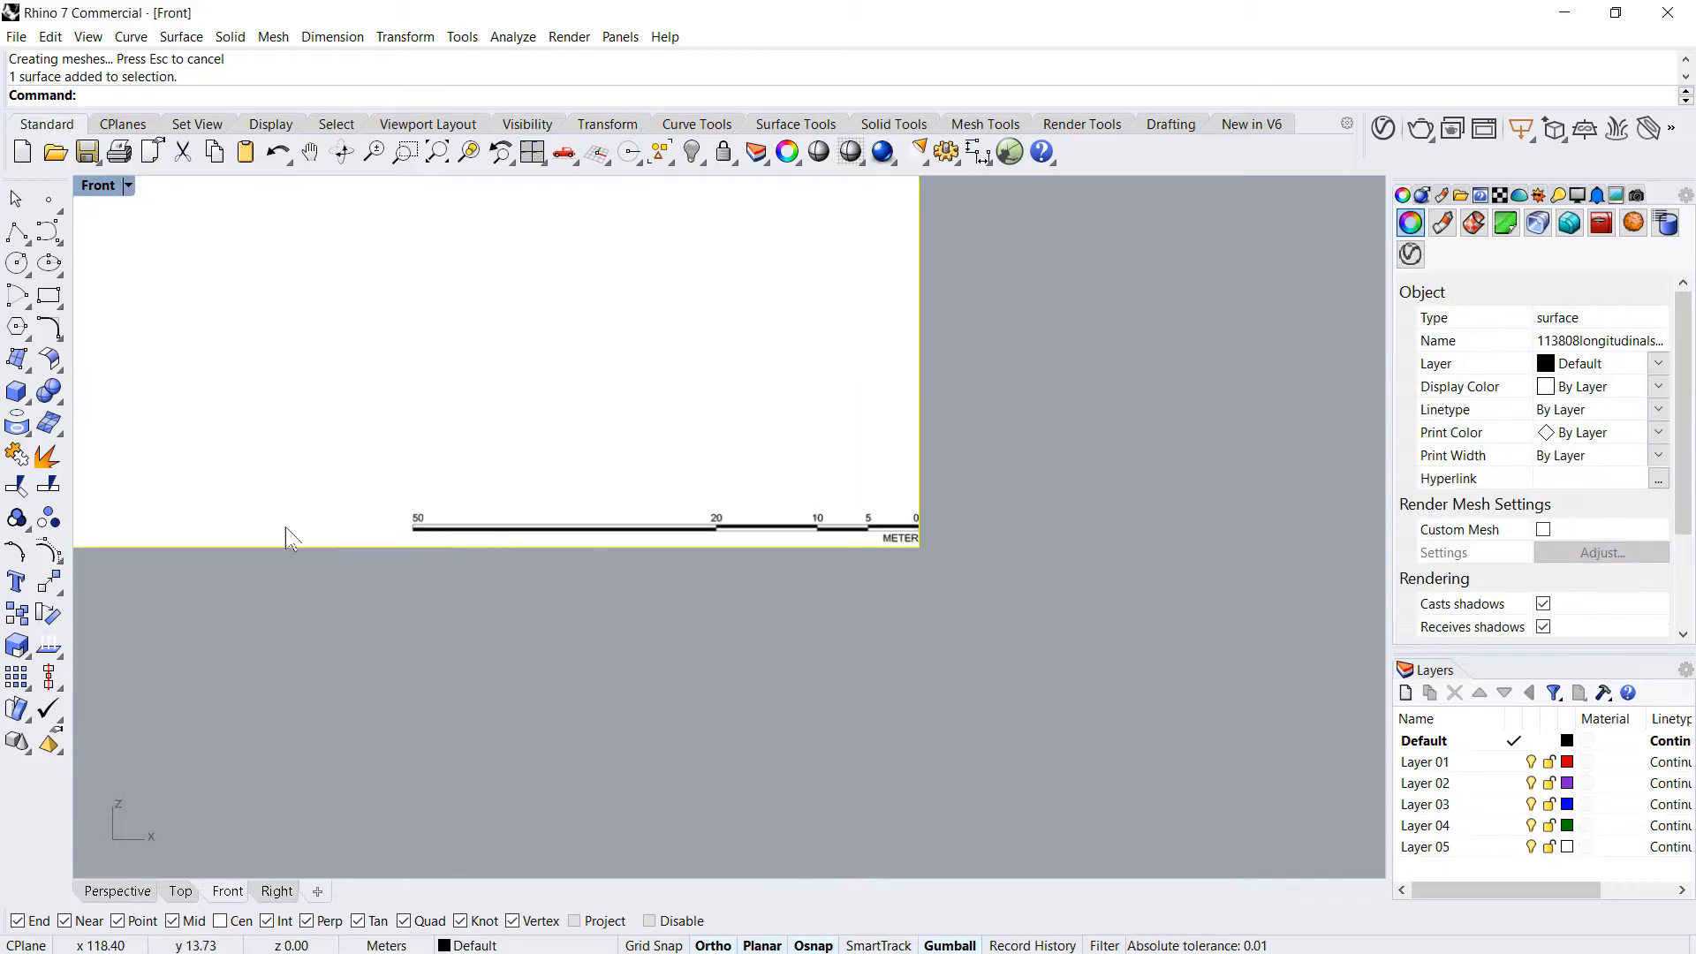
pyautogui.click(16, 649)
pyautogui.scroll(10, 538, 427)
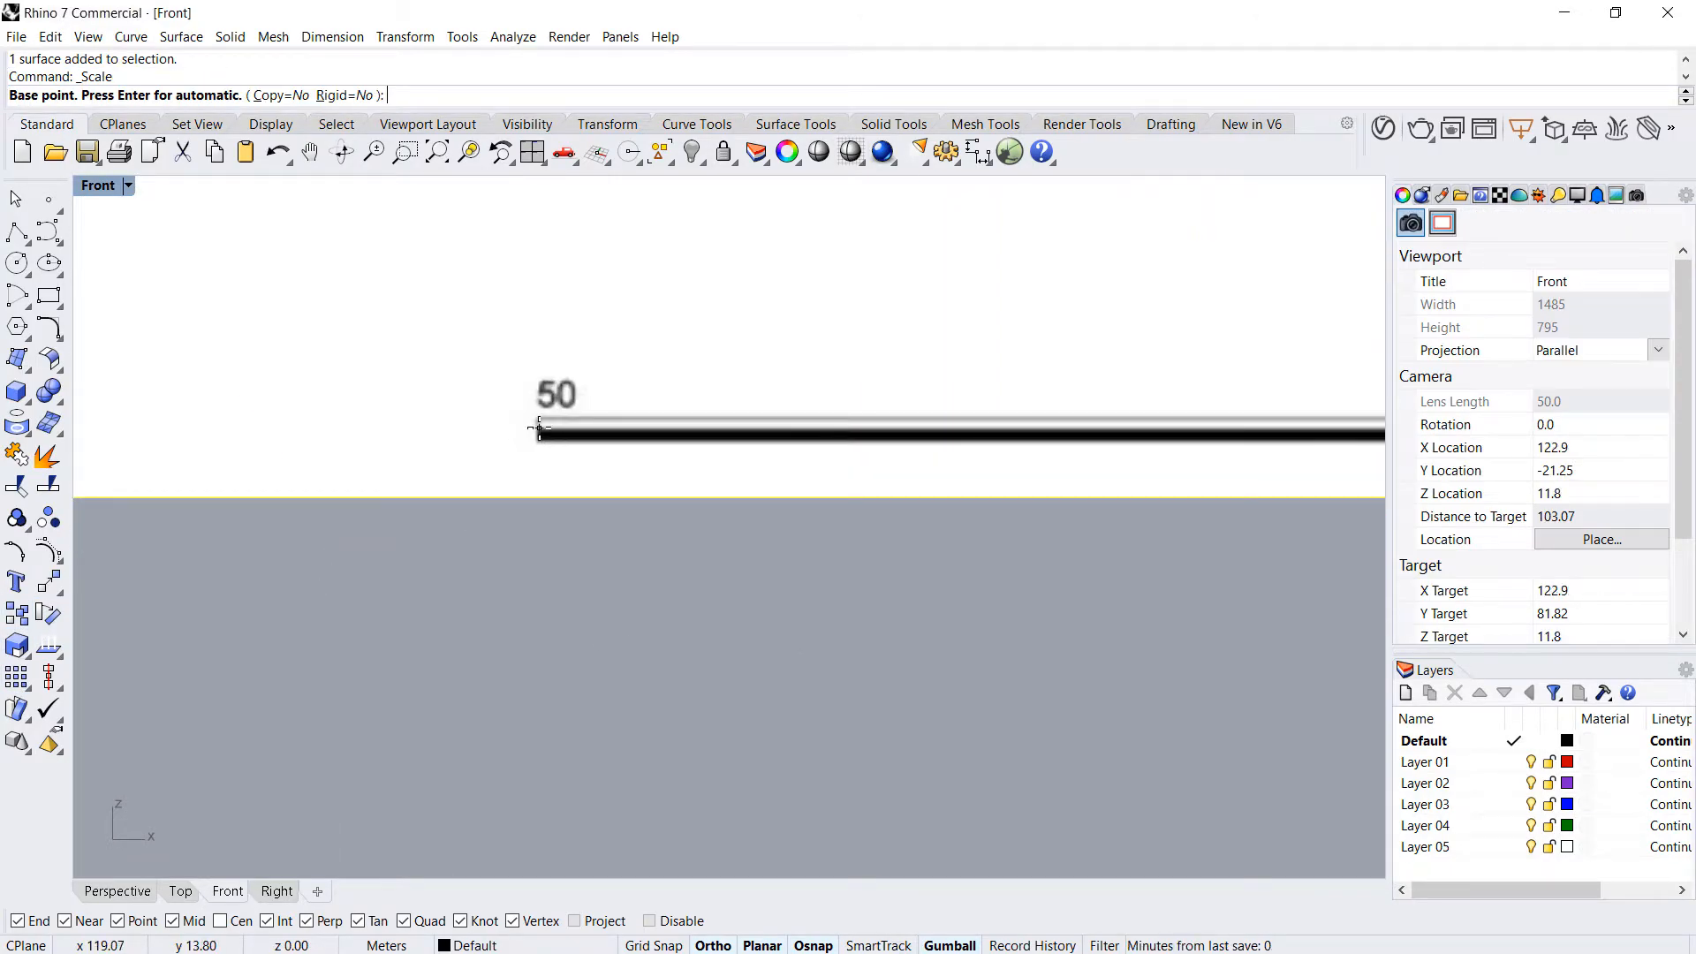
pyautogui.click(538, 427)
pyautogui.scroll(-6, 583, 484)
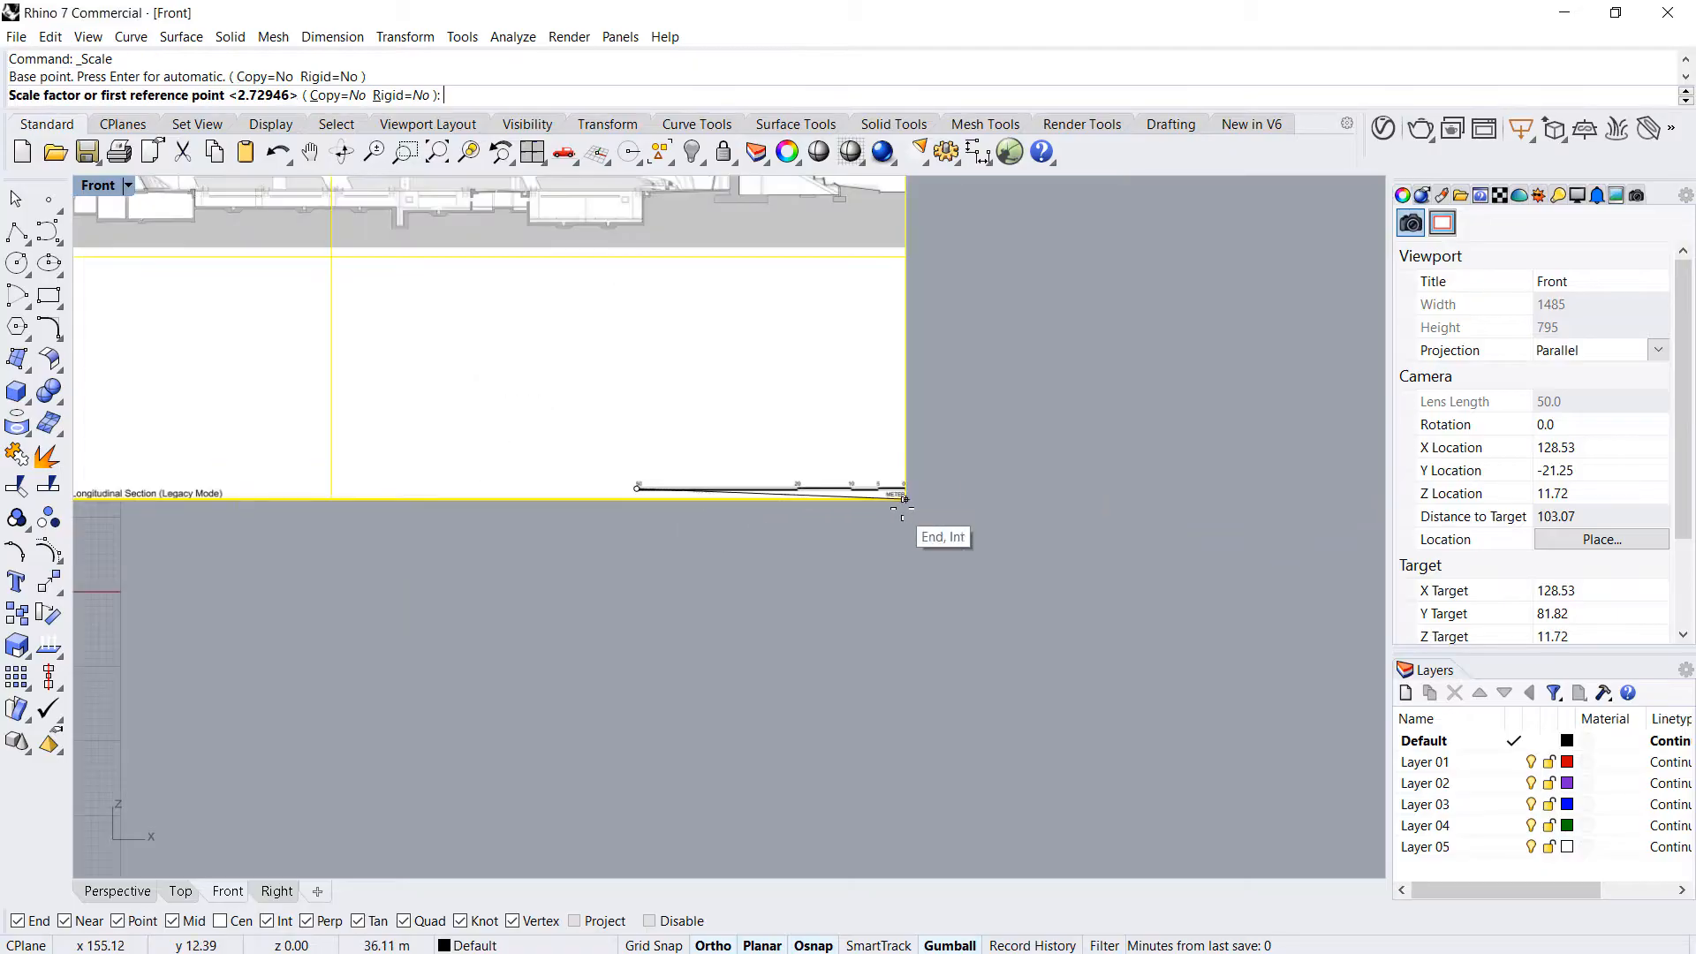
pyautogui.scroll(10, 1000, 484)
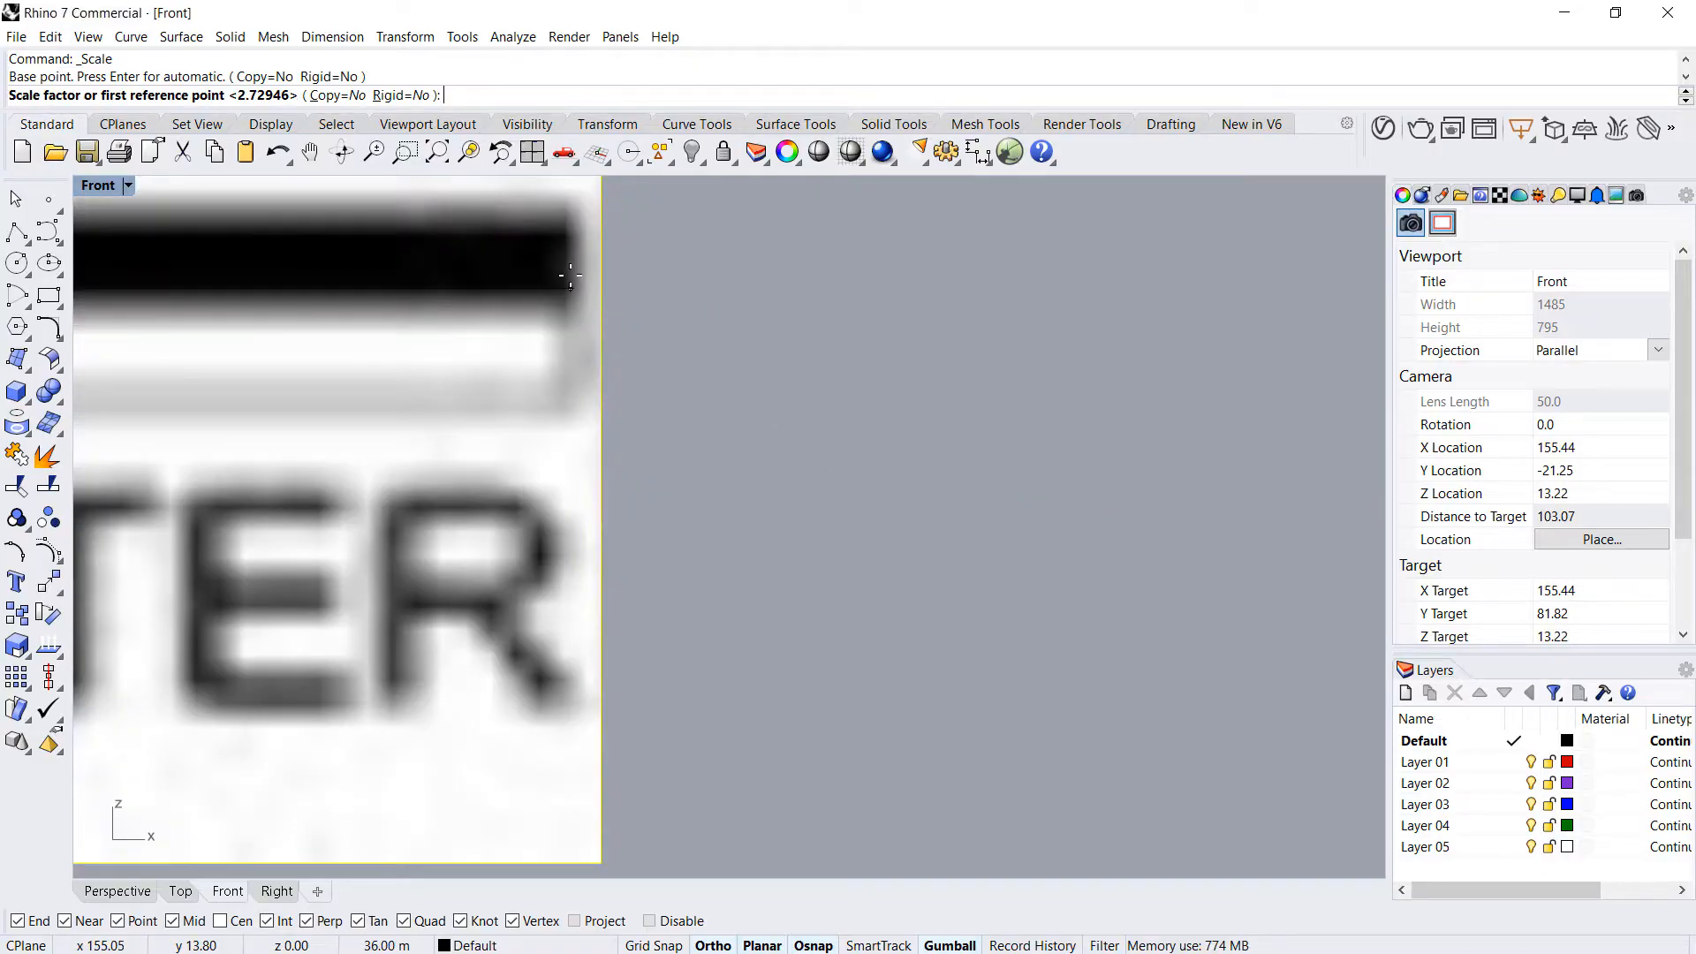
pyautogui.click(565, 276)
pyautogui.write('50')
pyautogui.press('Return')
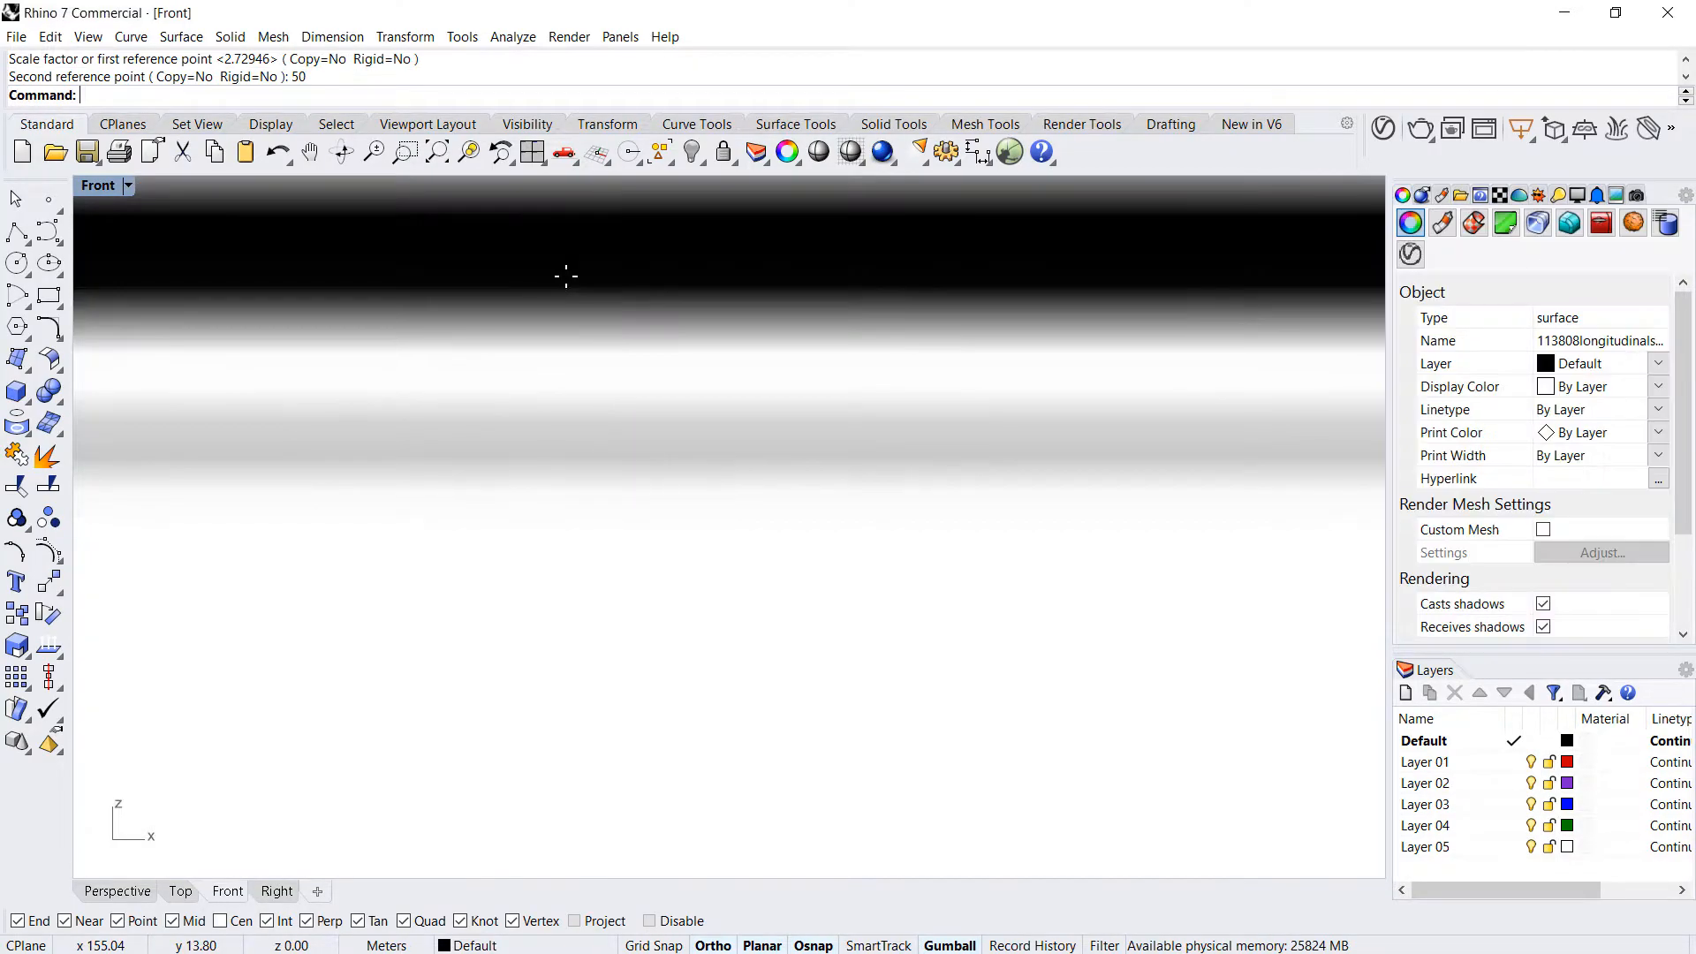
# - Move the longitudinal section picture and its vertical reference line down with Vertical=Yes, bringing the section's ground line to the floor plan's level
pyautogui.scroll(-12, 1144, 622)
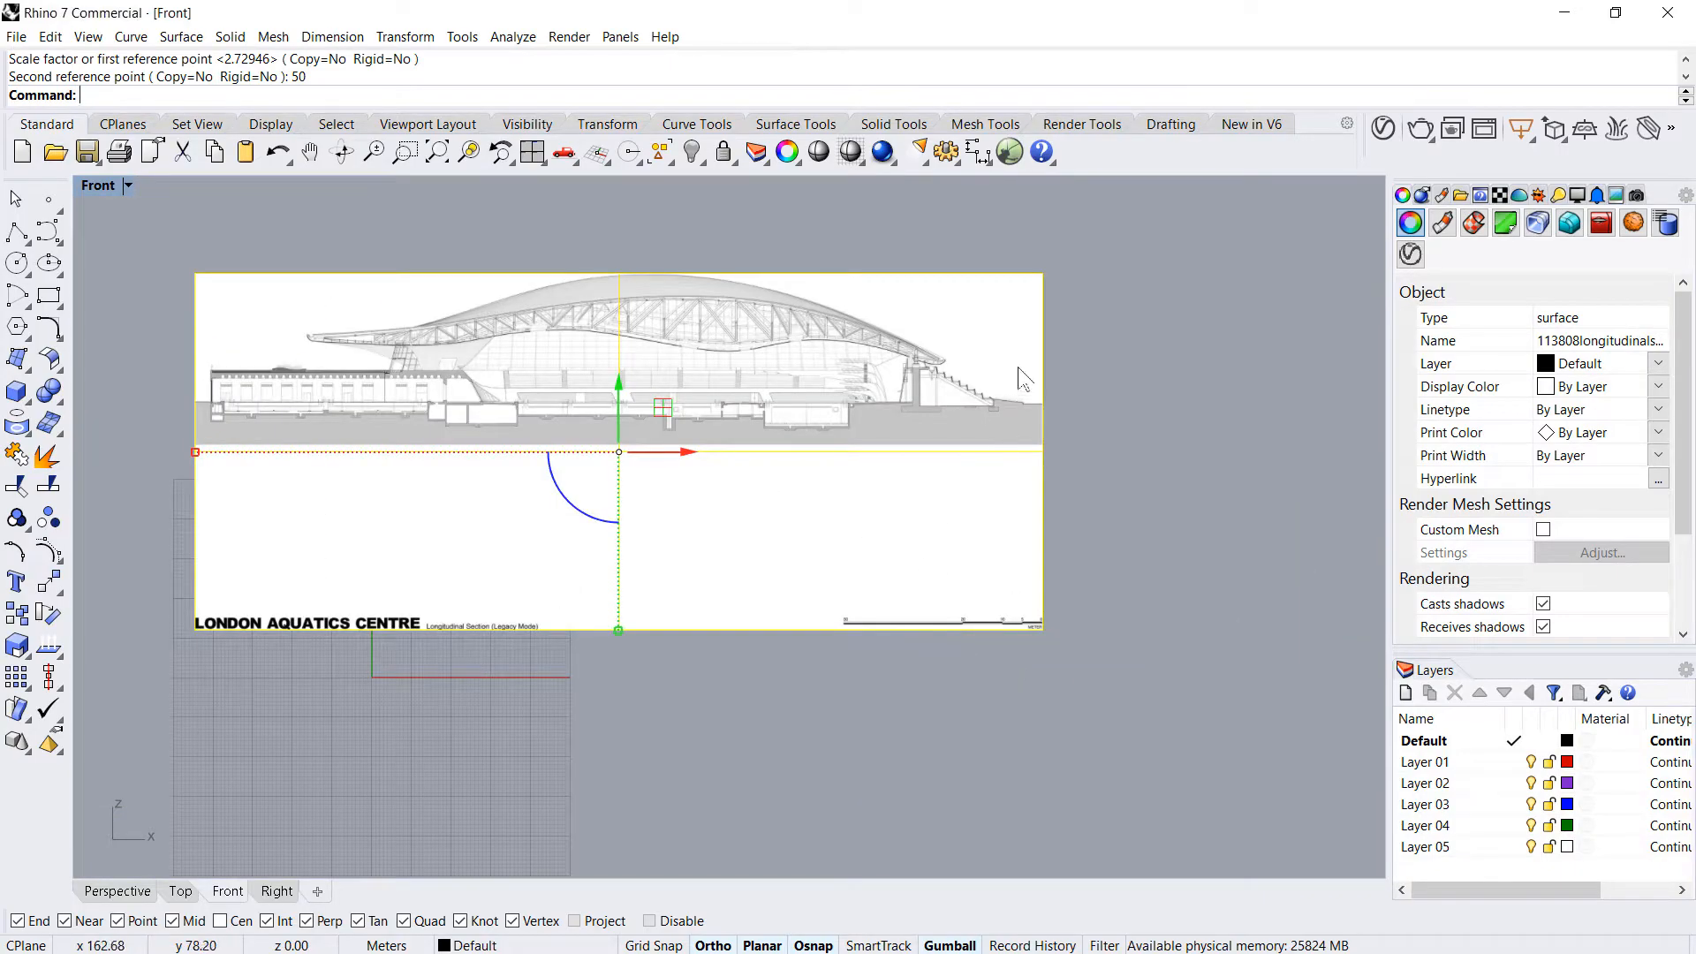
pyautogui.scroll(5, 543, 362)
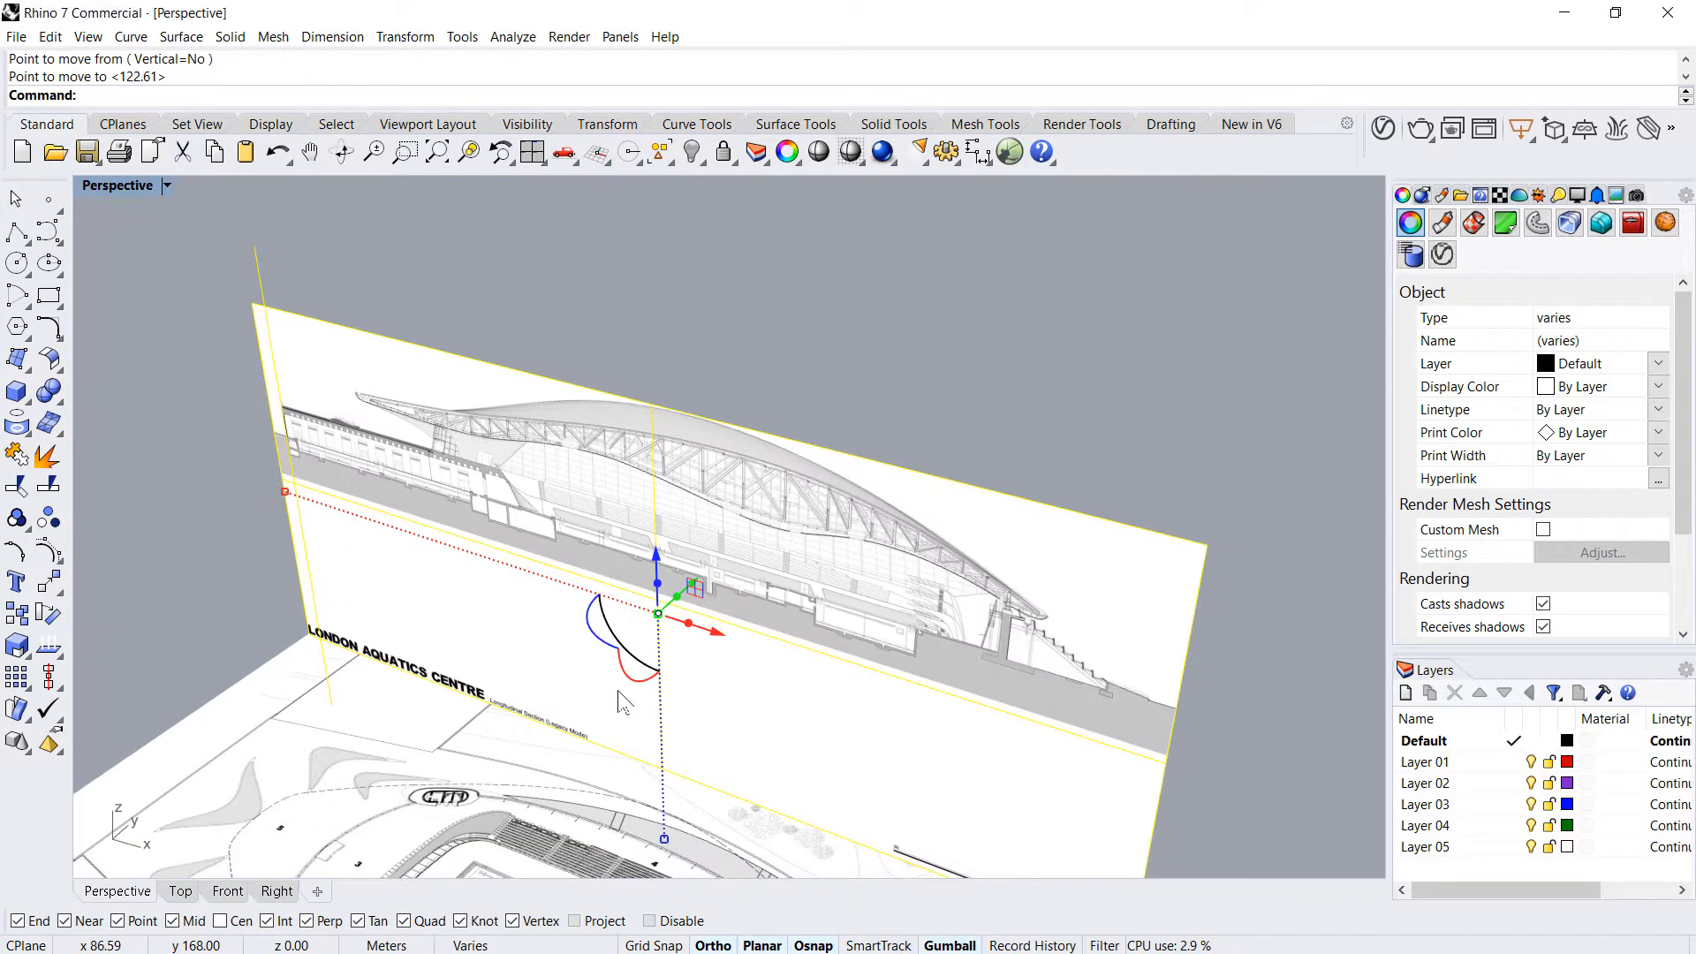
pyautogui.write('m')
pyautogui.press('Return')
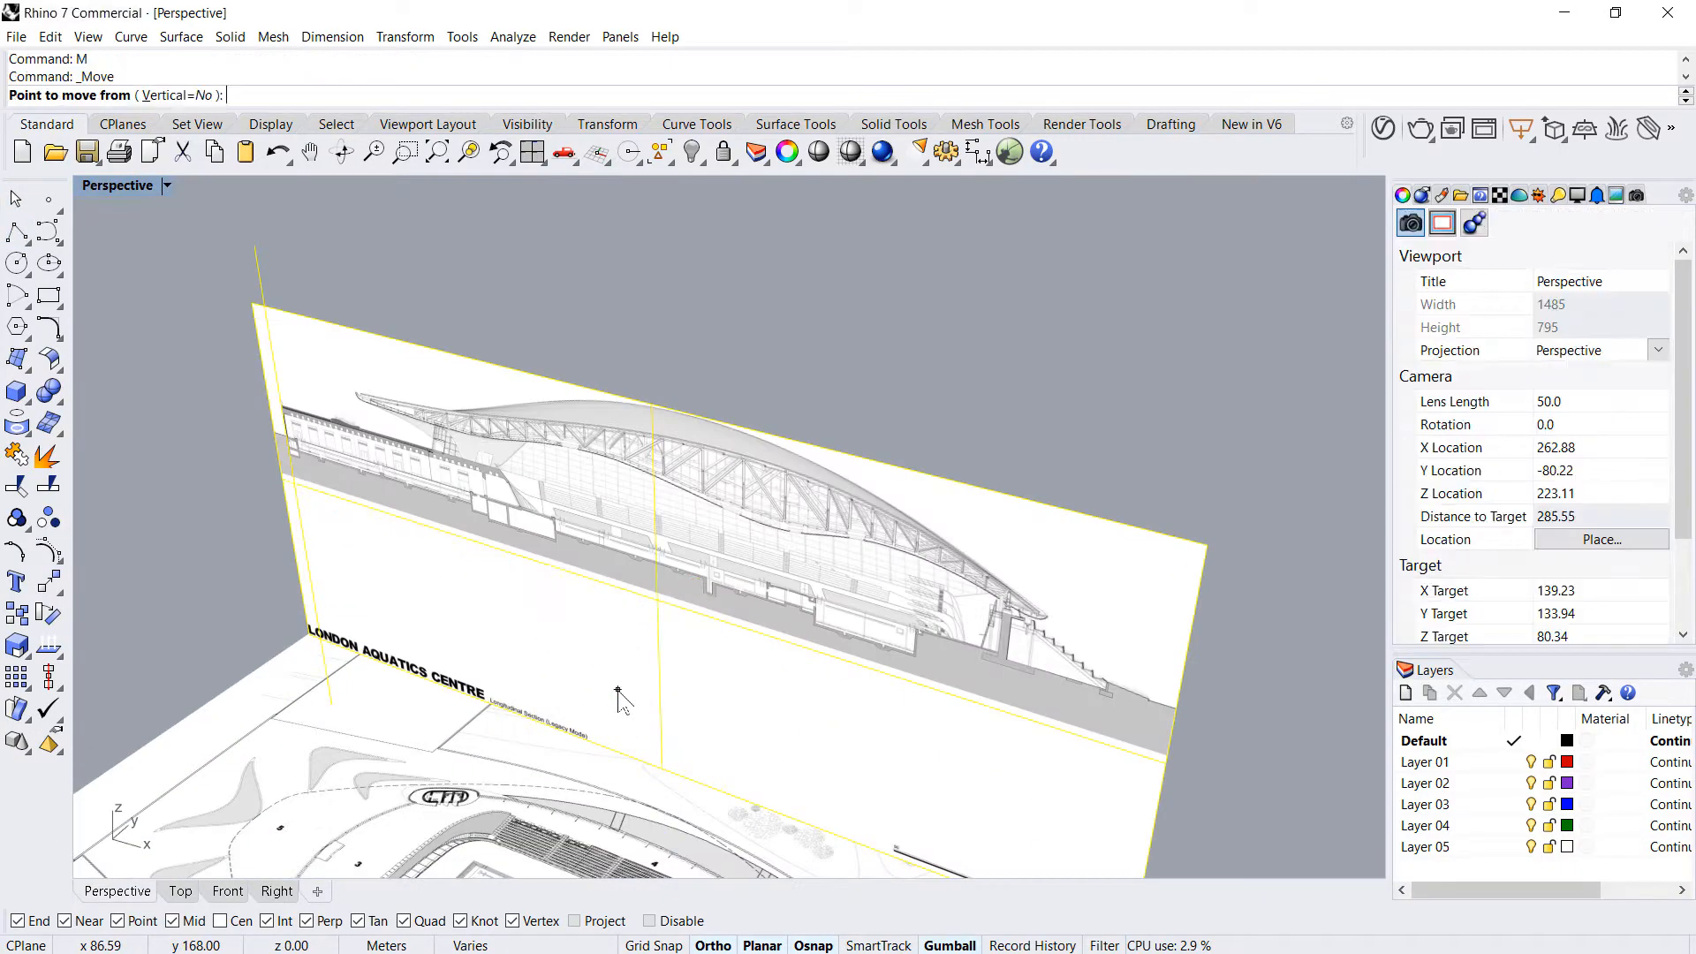
pyautogui.press('BackSpace')
pyautogui.scroll(5, 1092, 718)
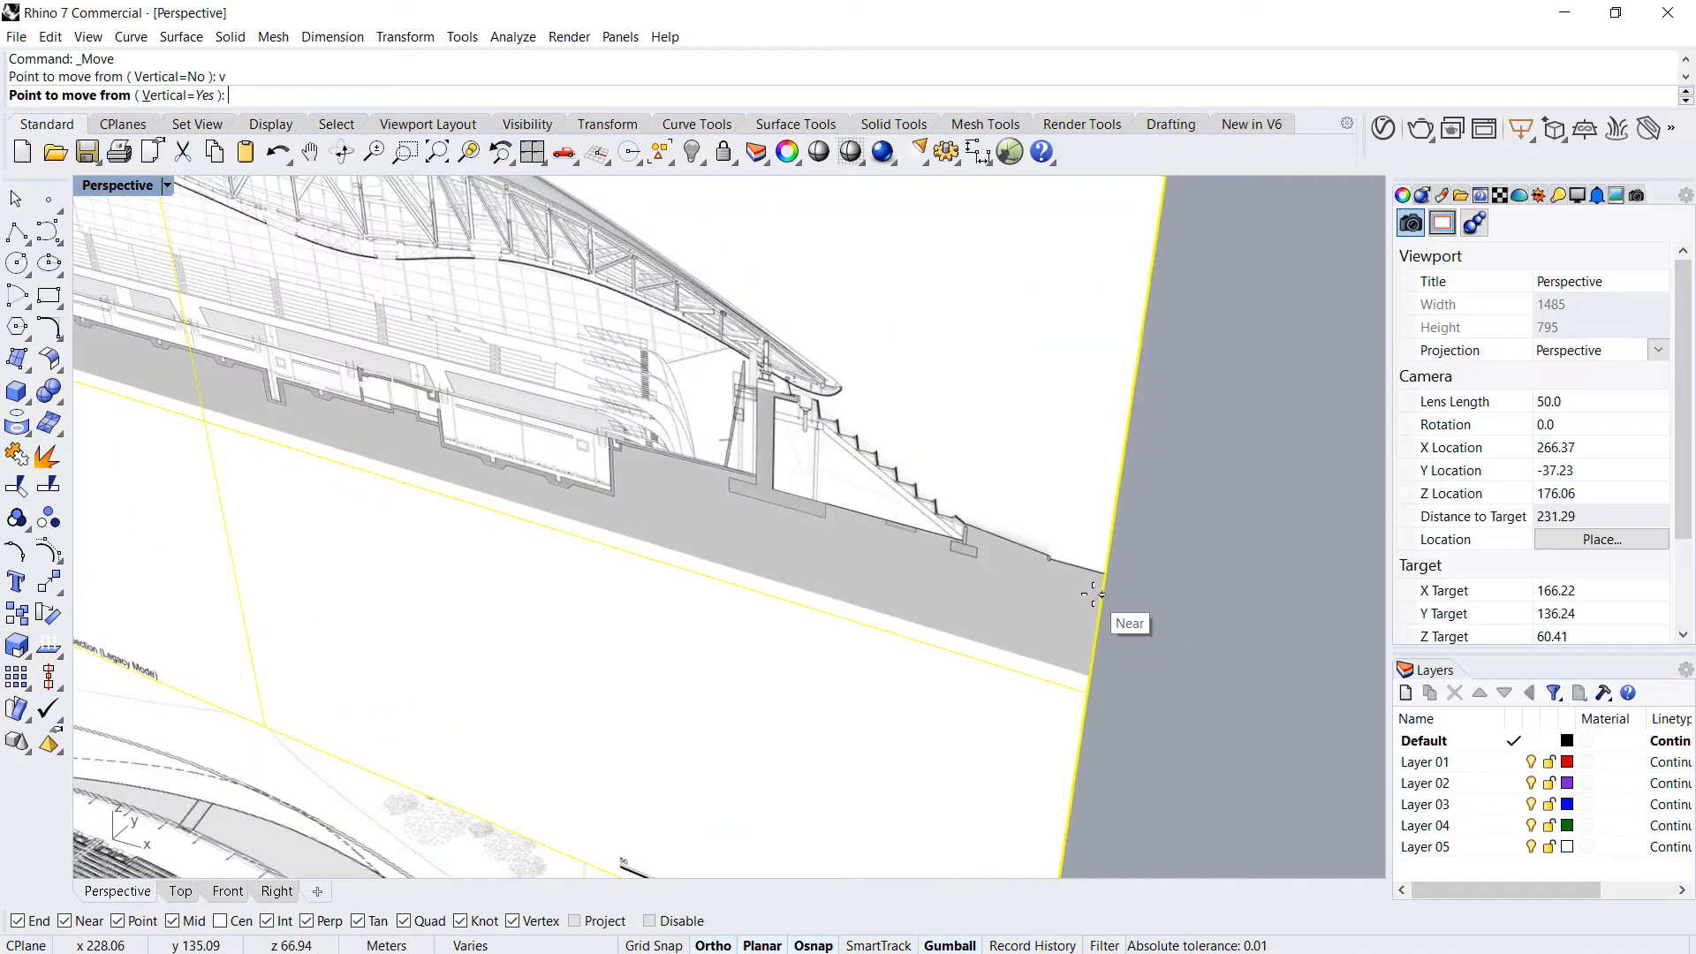
pyautogui.scroll(-5, 1103, 584)
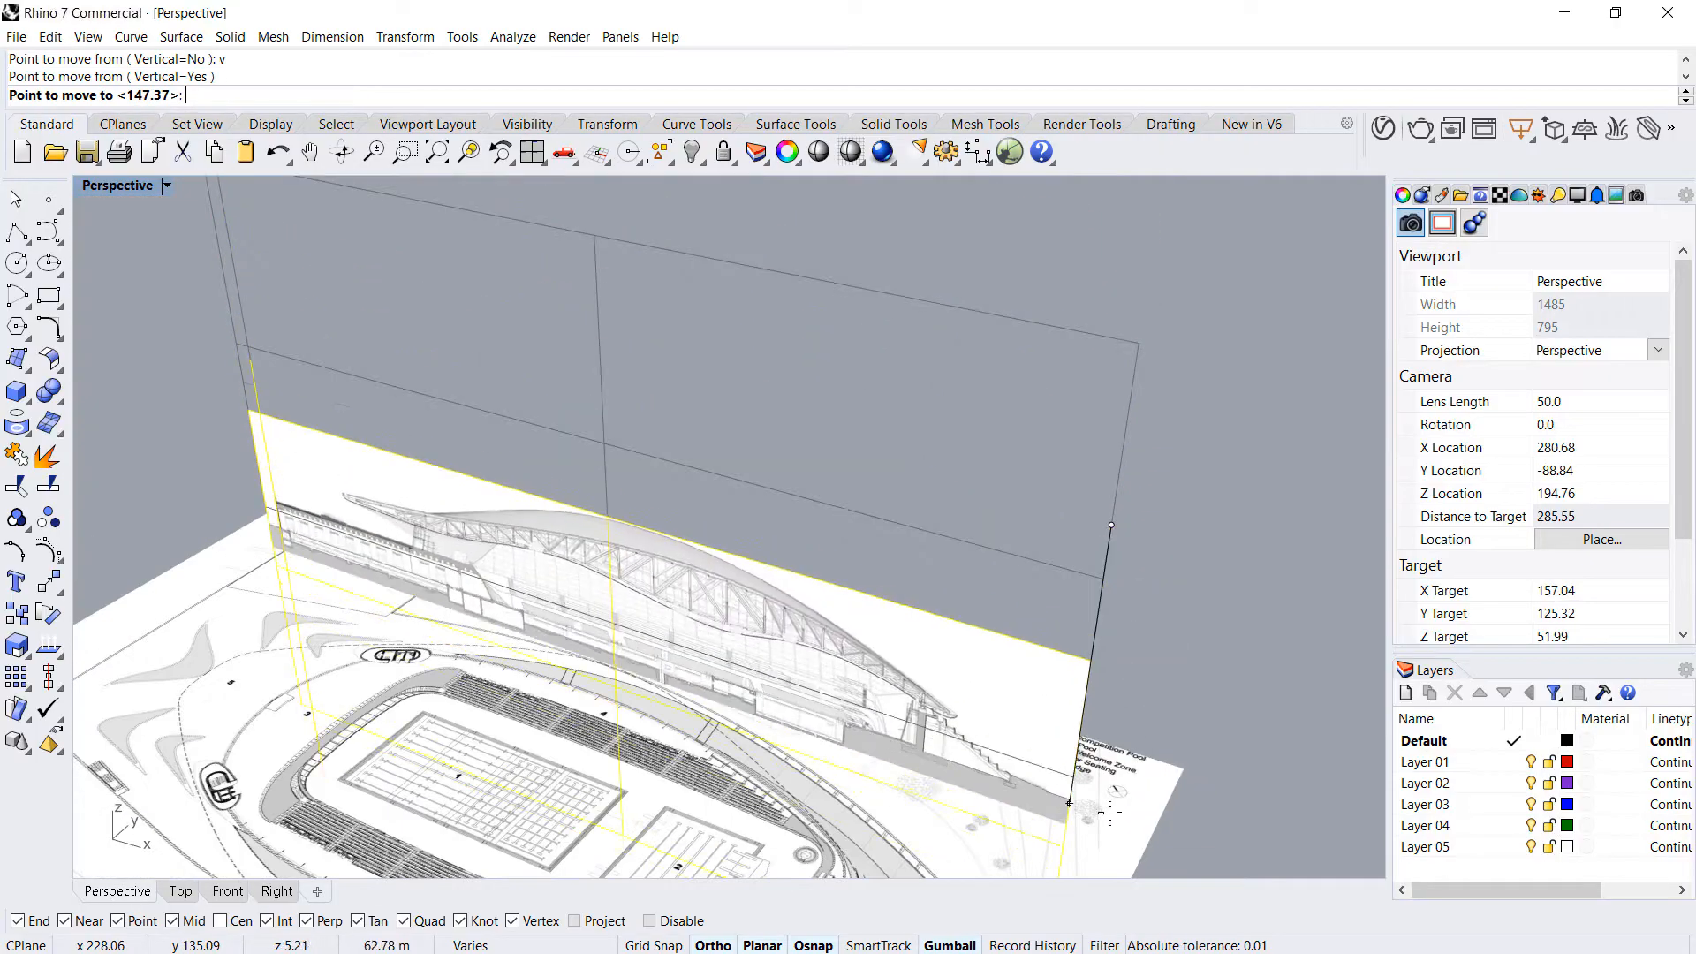
pyautogui.click(1148, 753)
# - Check from several angles how the longitudinal section lines up with the floor plan, and clear the selection
pyautogui.scroll(-3, 947, 673)
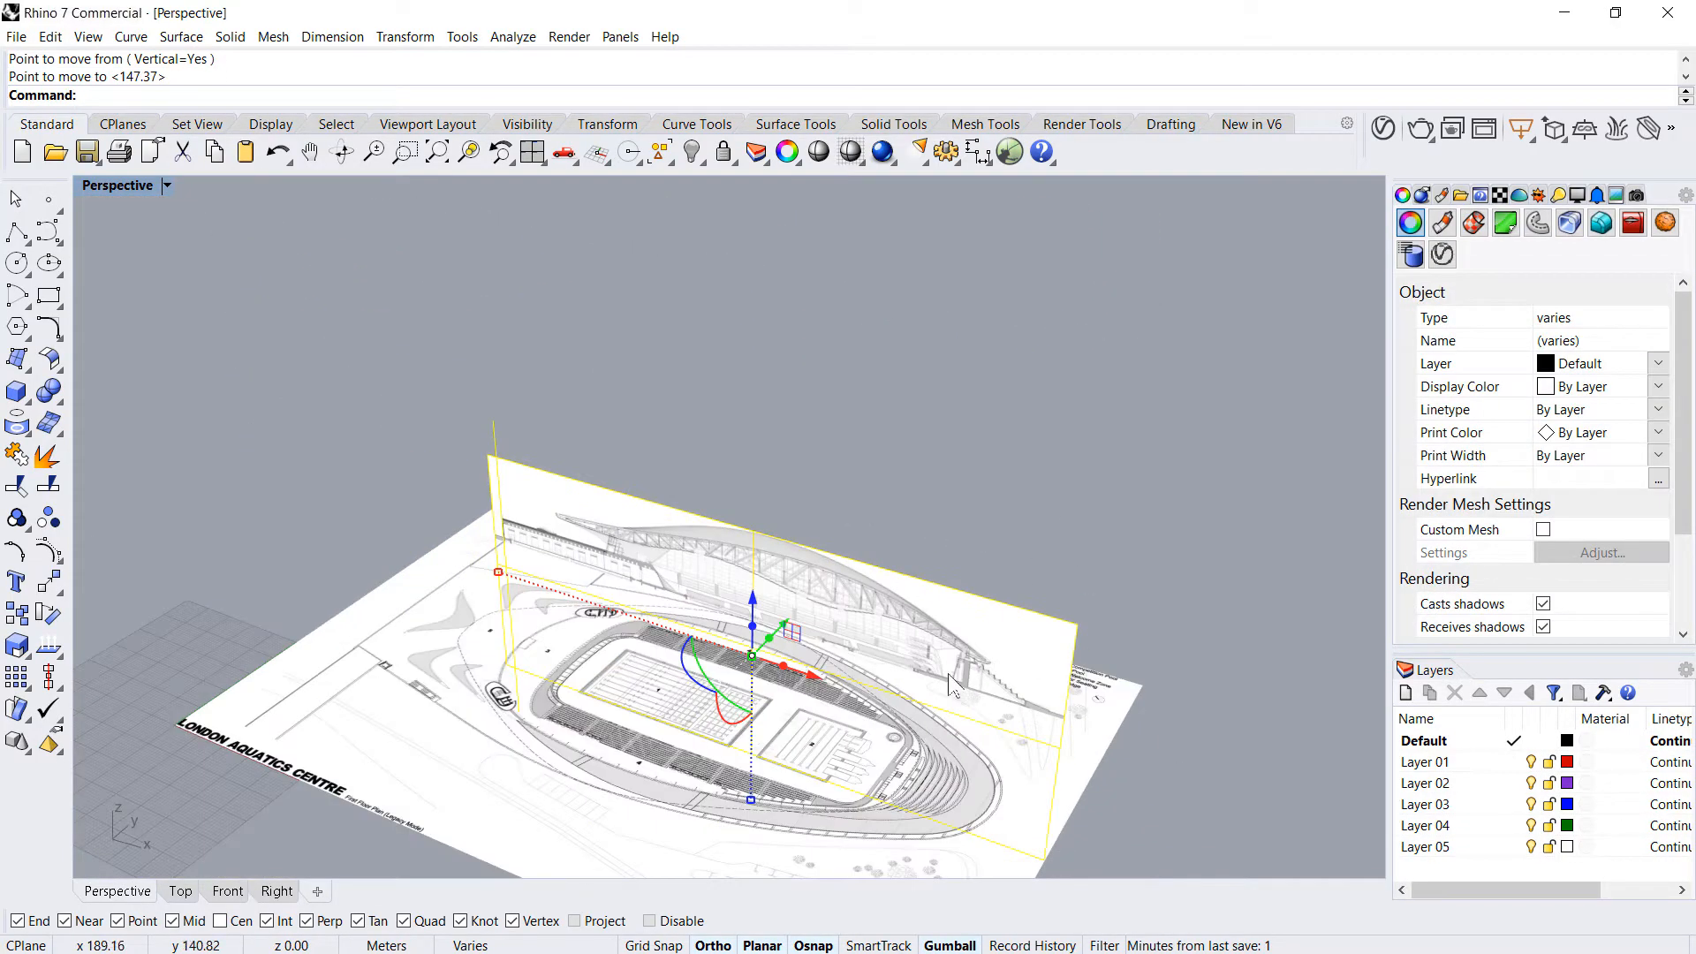
pyautogui.scroll(6, 696, 680)
pyautogui.scroll(-5, 716, 647)
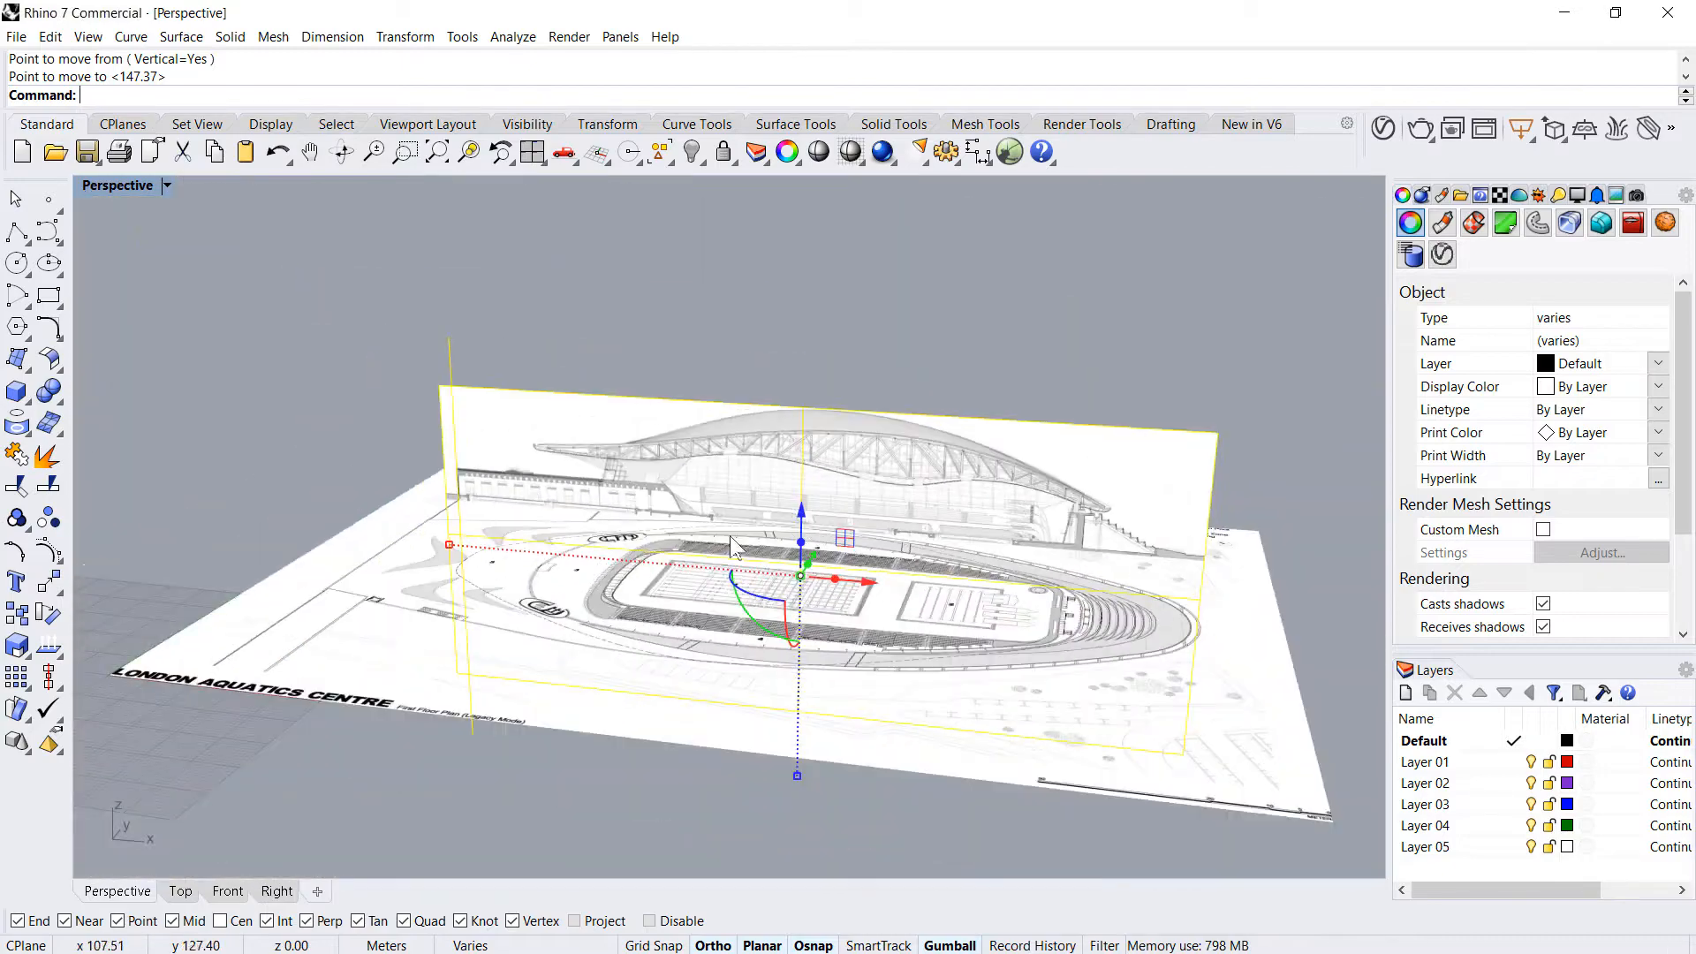
pyautogui.scroll(7, 409, 503)
pyautogui.scroll(4, 415, 431)
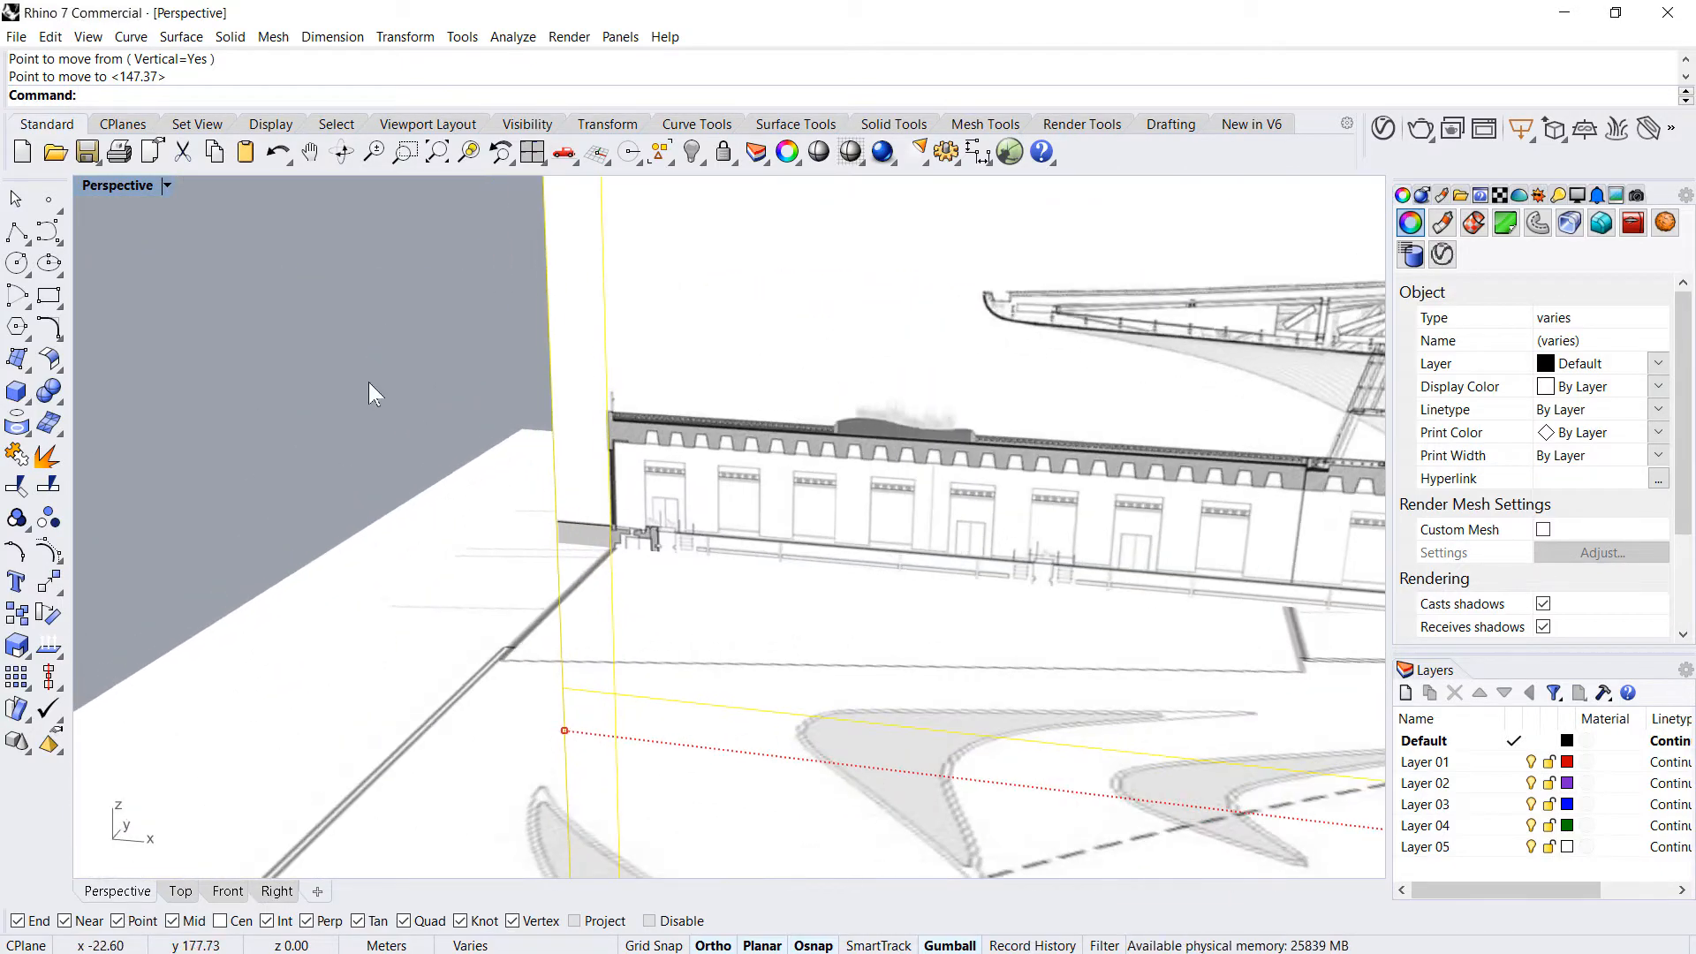
pyautogui.click(368, 382)
pyautogui.scroll(-8, 645, 468)
pyautogui.moveTo(815, 574); pyautogui.dragTo(477, 702, button='right')
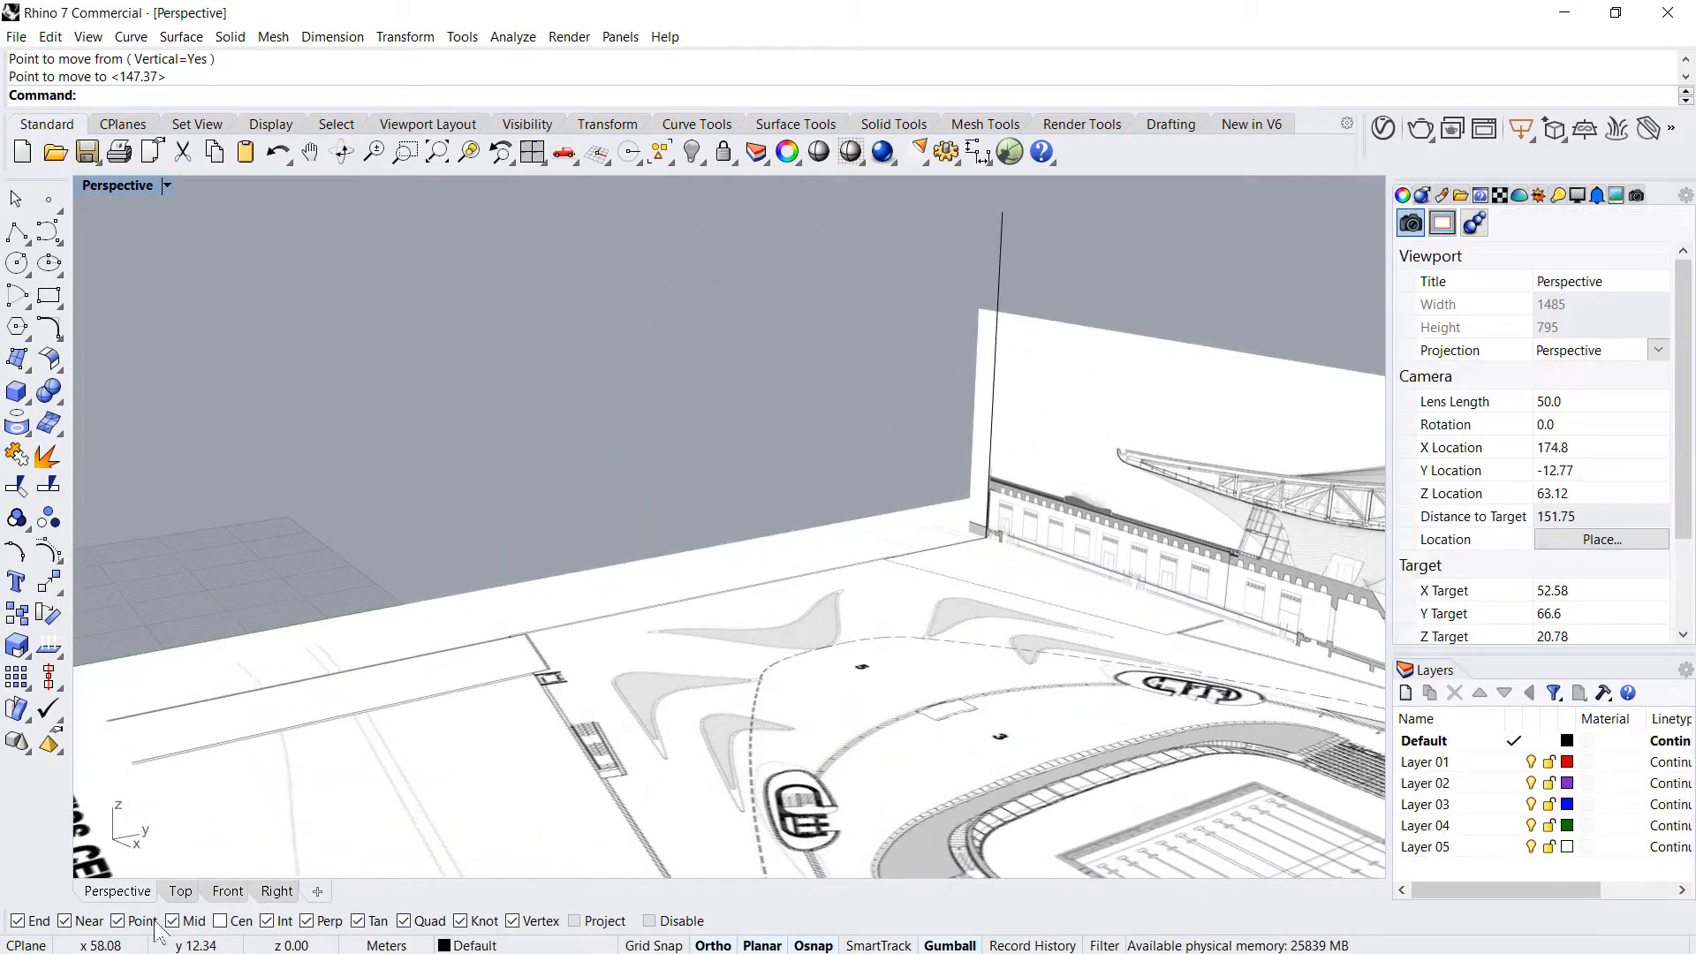
# - Insert the cross section picture 113806crosssectionlegacymodecopy-scaled.jpg in the Right view
pyautogui.click(270, 893)
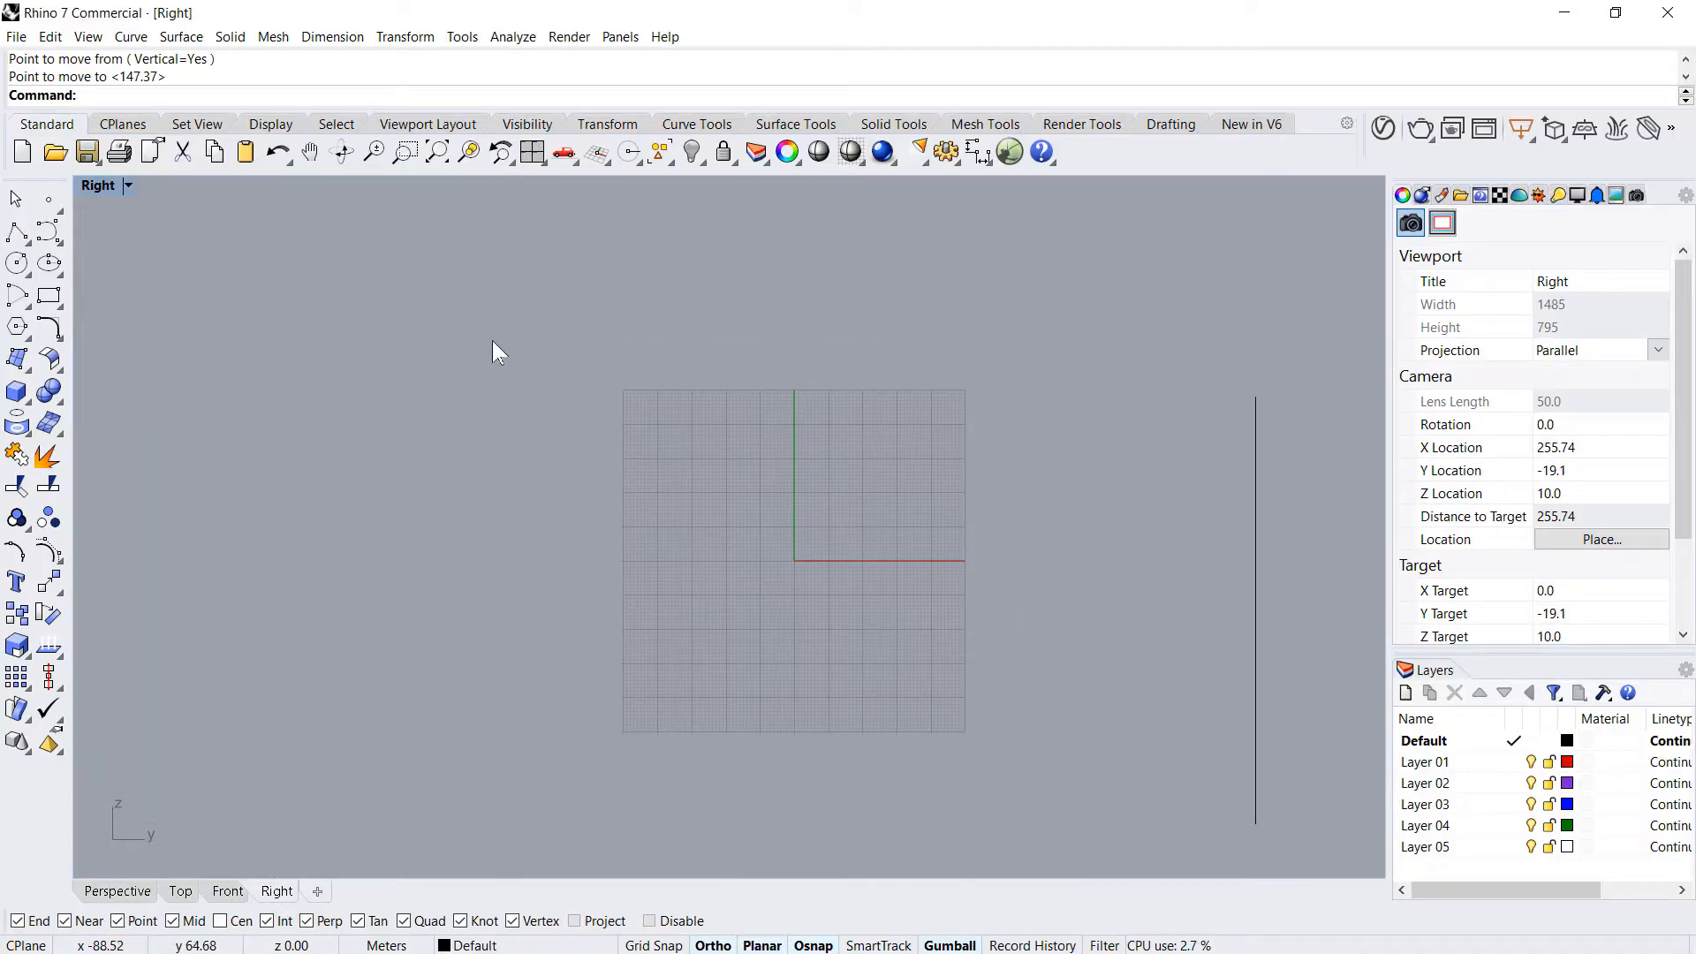
pyautogui.write('Pic')
pyautogui.press('Return')
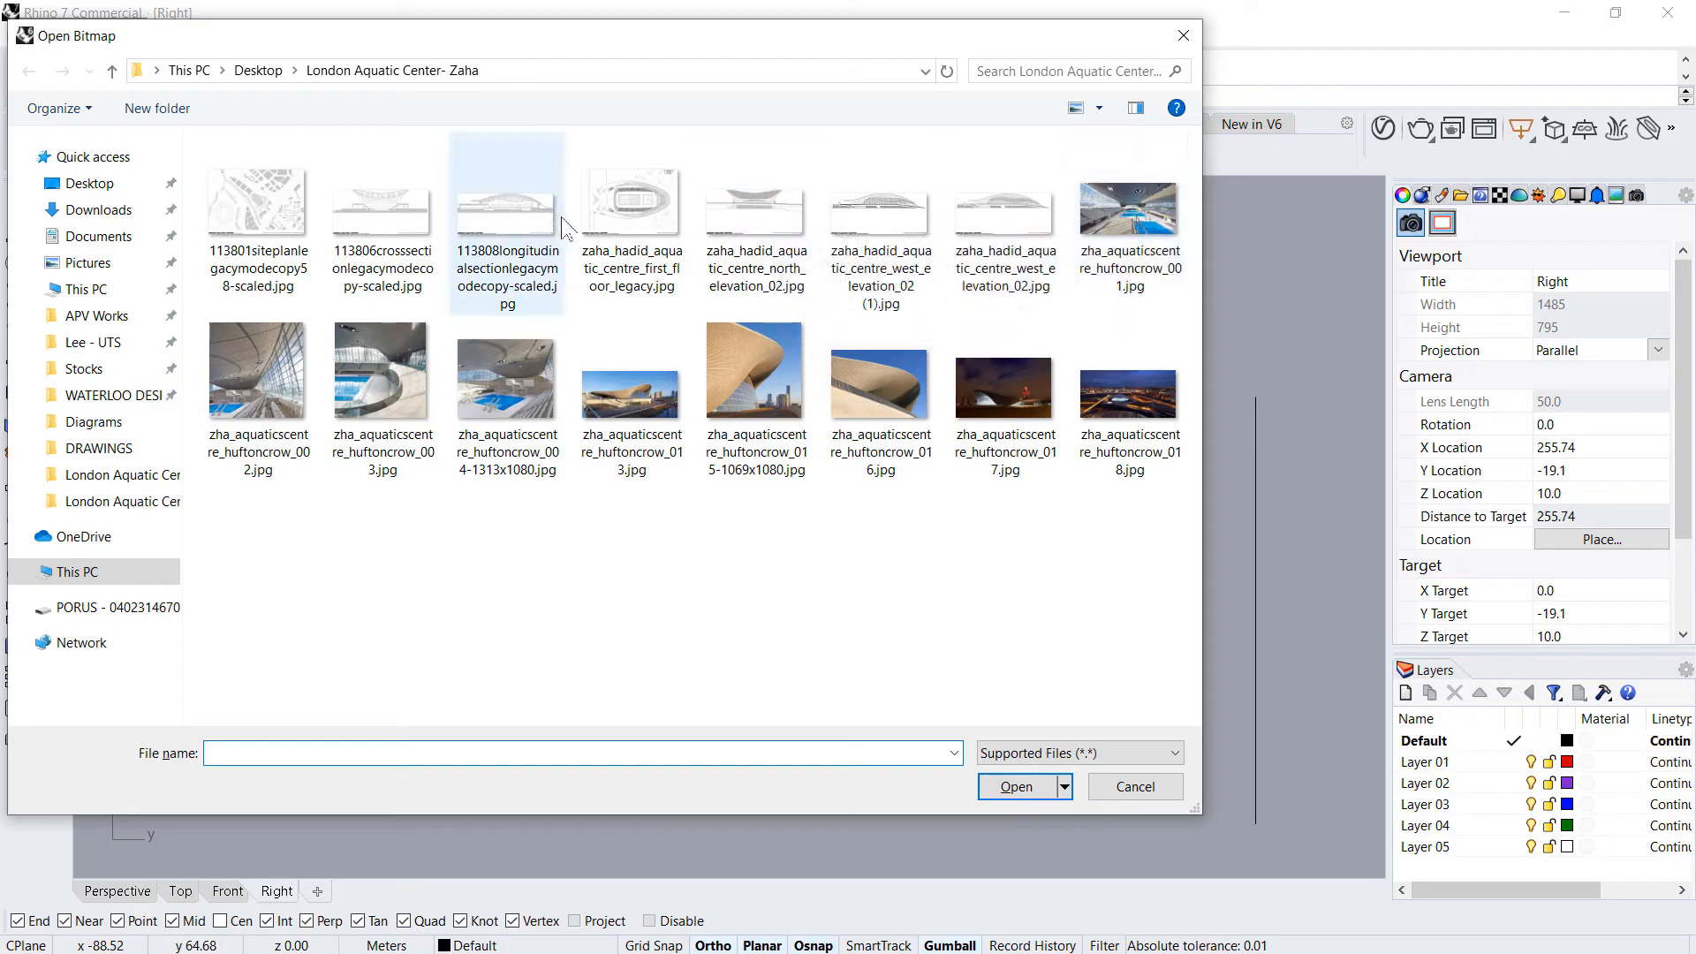
pyautogui.click(390, 227)
pyautogui.doubleClick(386, 212)
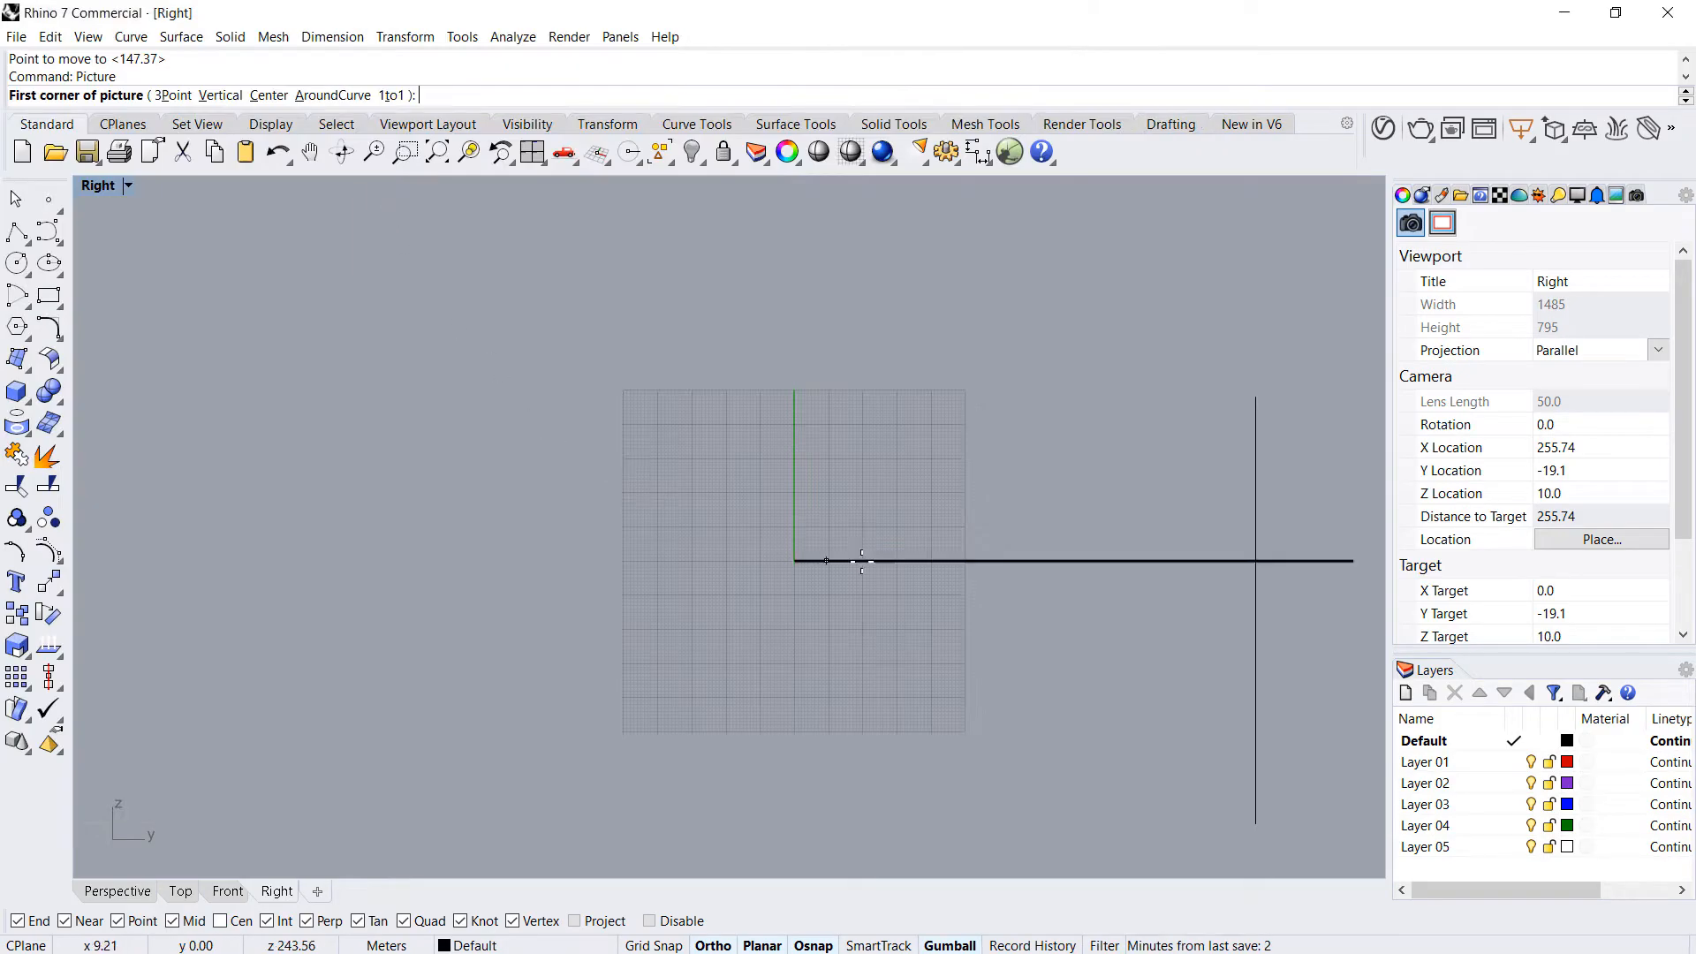
pyautogui.click(1060, 333)
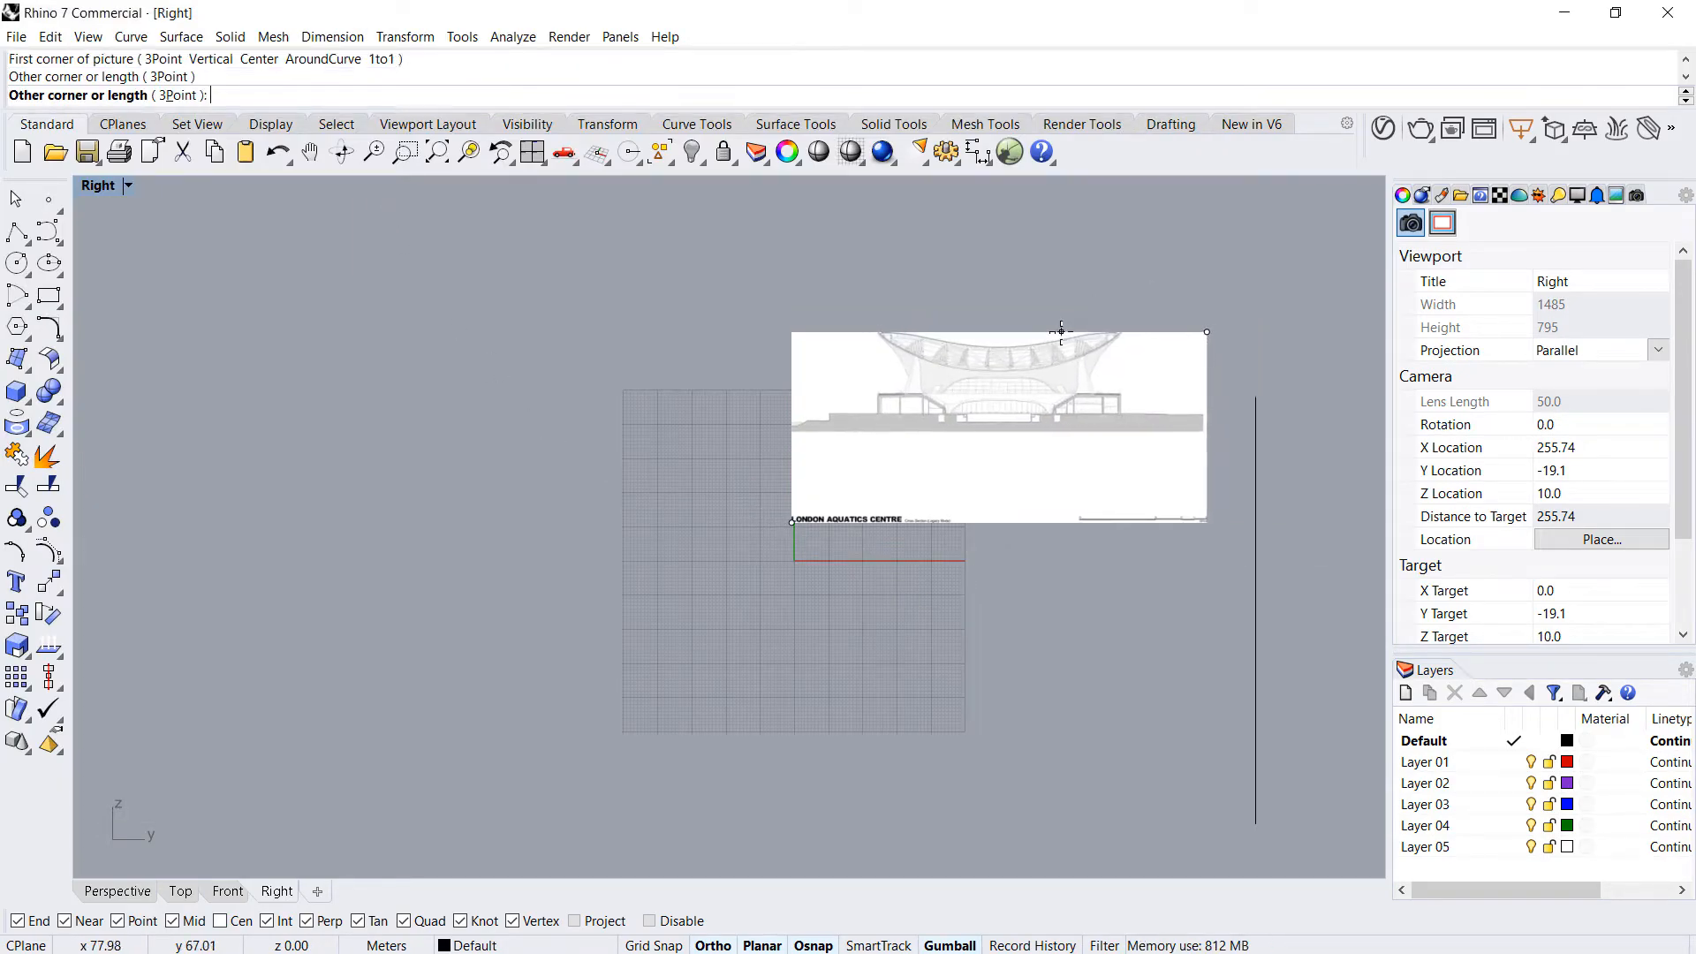
# - Scale the cross section picture by its scale bar so that the span from the 50 mark to 0 measures 50 m
pyautogui.scroll(10, 1179, 393)
pyautogui.click(1114, 479)
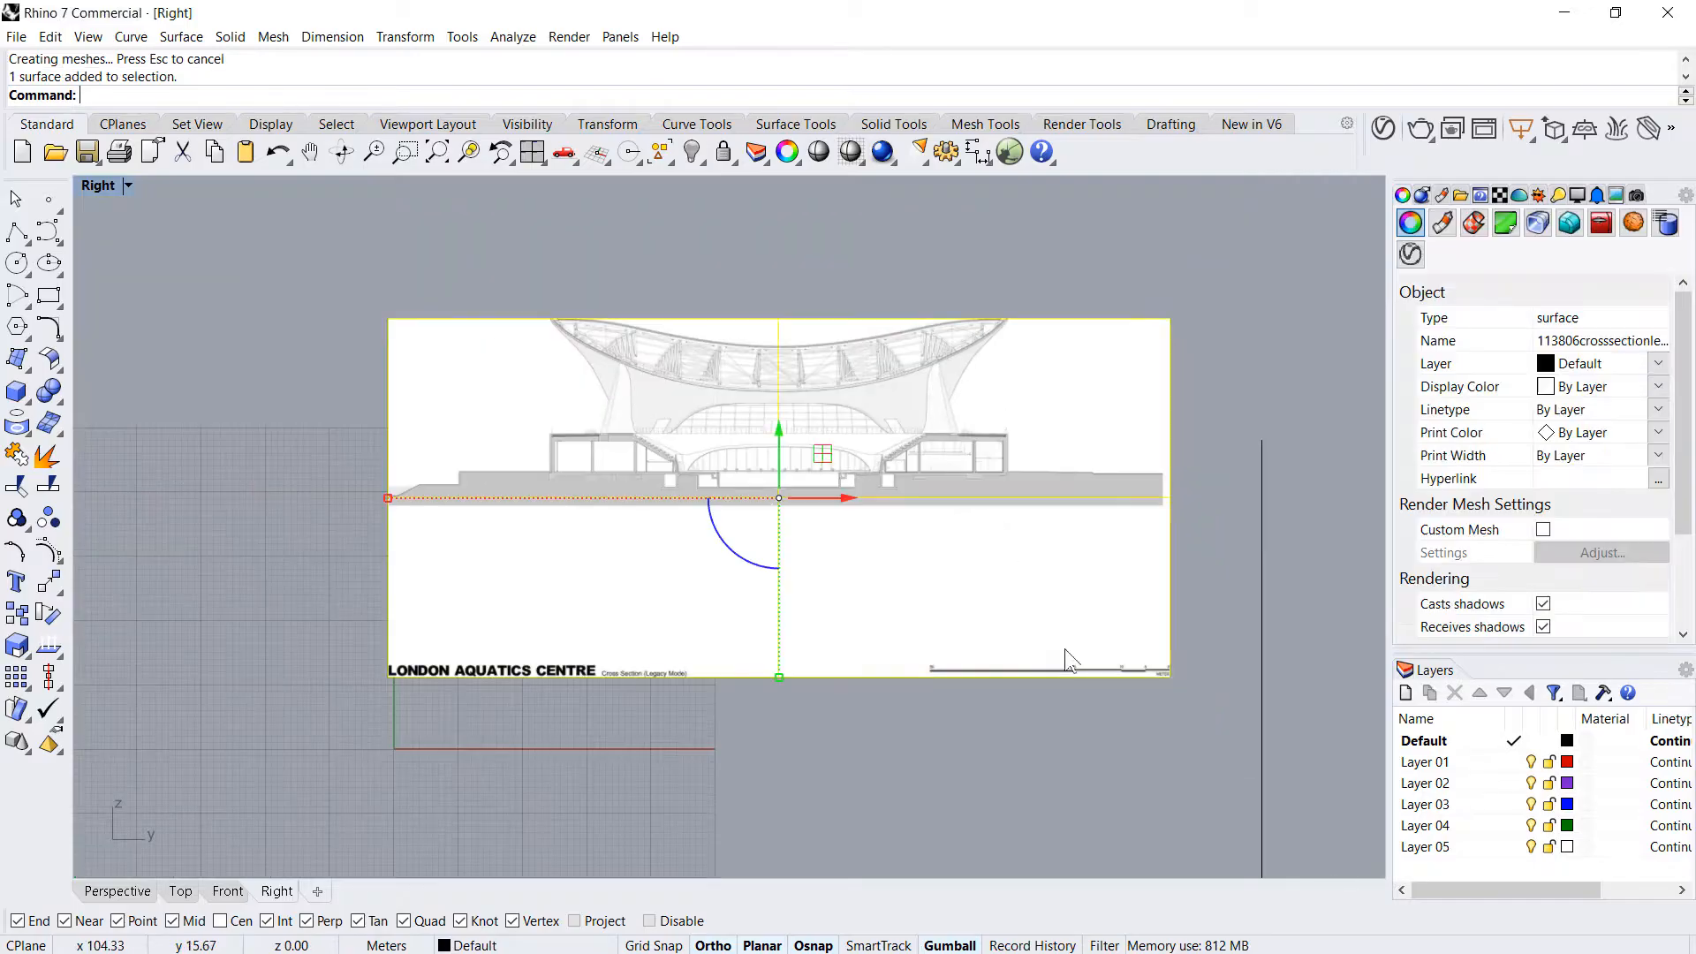
pyautogui.scroll(12, 1221, 682)
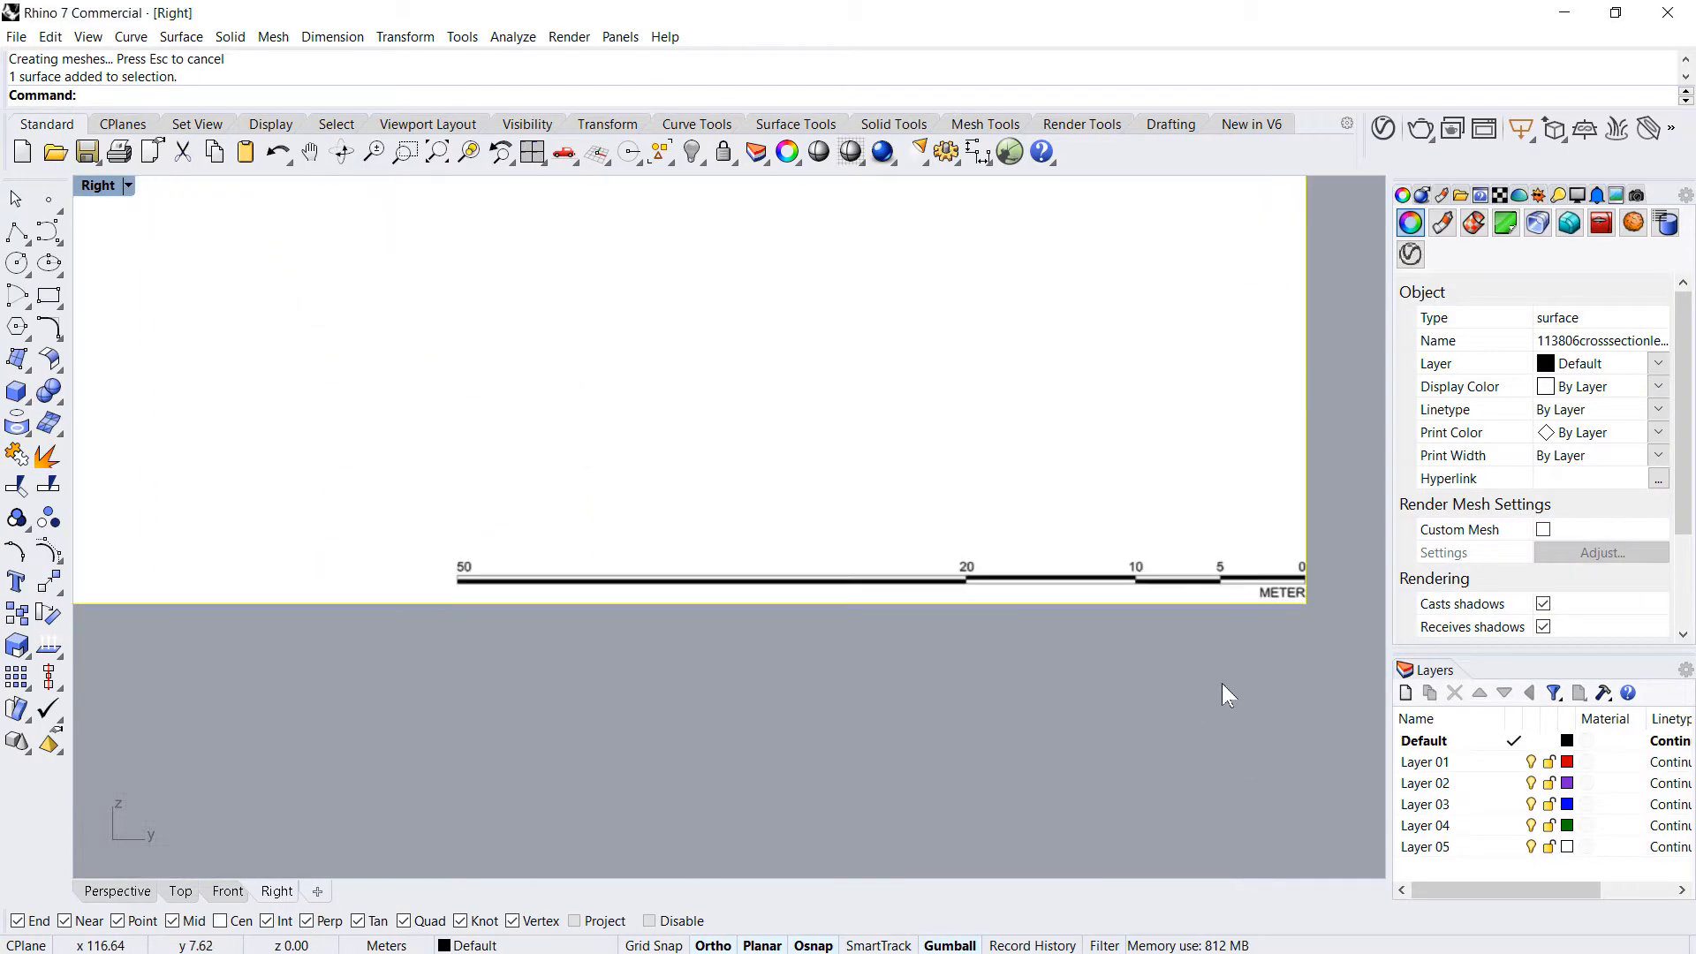
pyautogui.click(13, 616)
pyautogui.click(16, 646)
pyautogui.scroll(8, 450, 599)
pyautogui.scroll(-12, 1126, 565)
pyautogui.scroll(8, 444, 576)
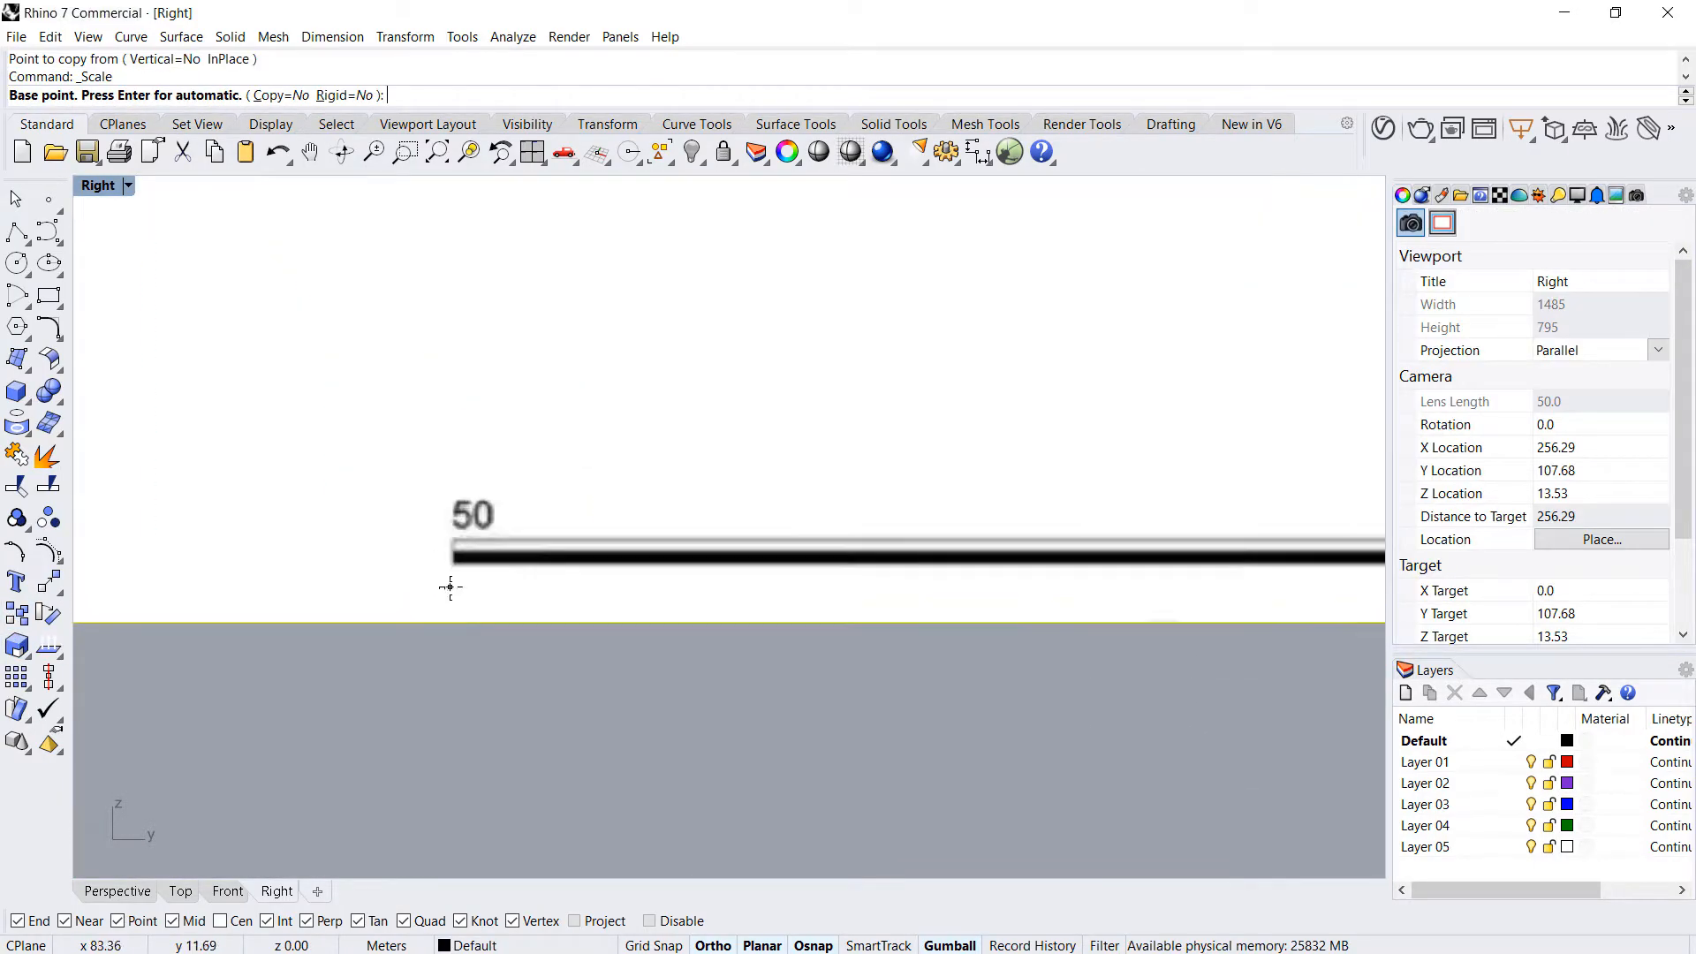
pyautogui.scroll(2, 450, 586)
pyautogui.click(448, 536)
pyautogui.scroll(-8, 826, 568)
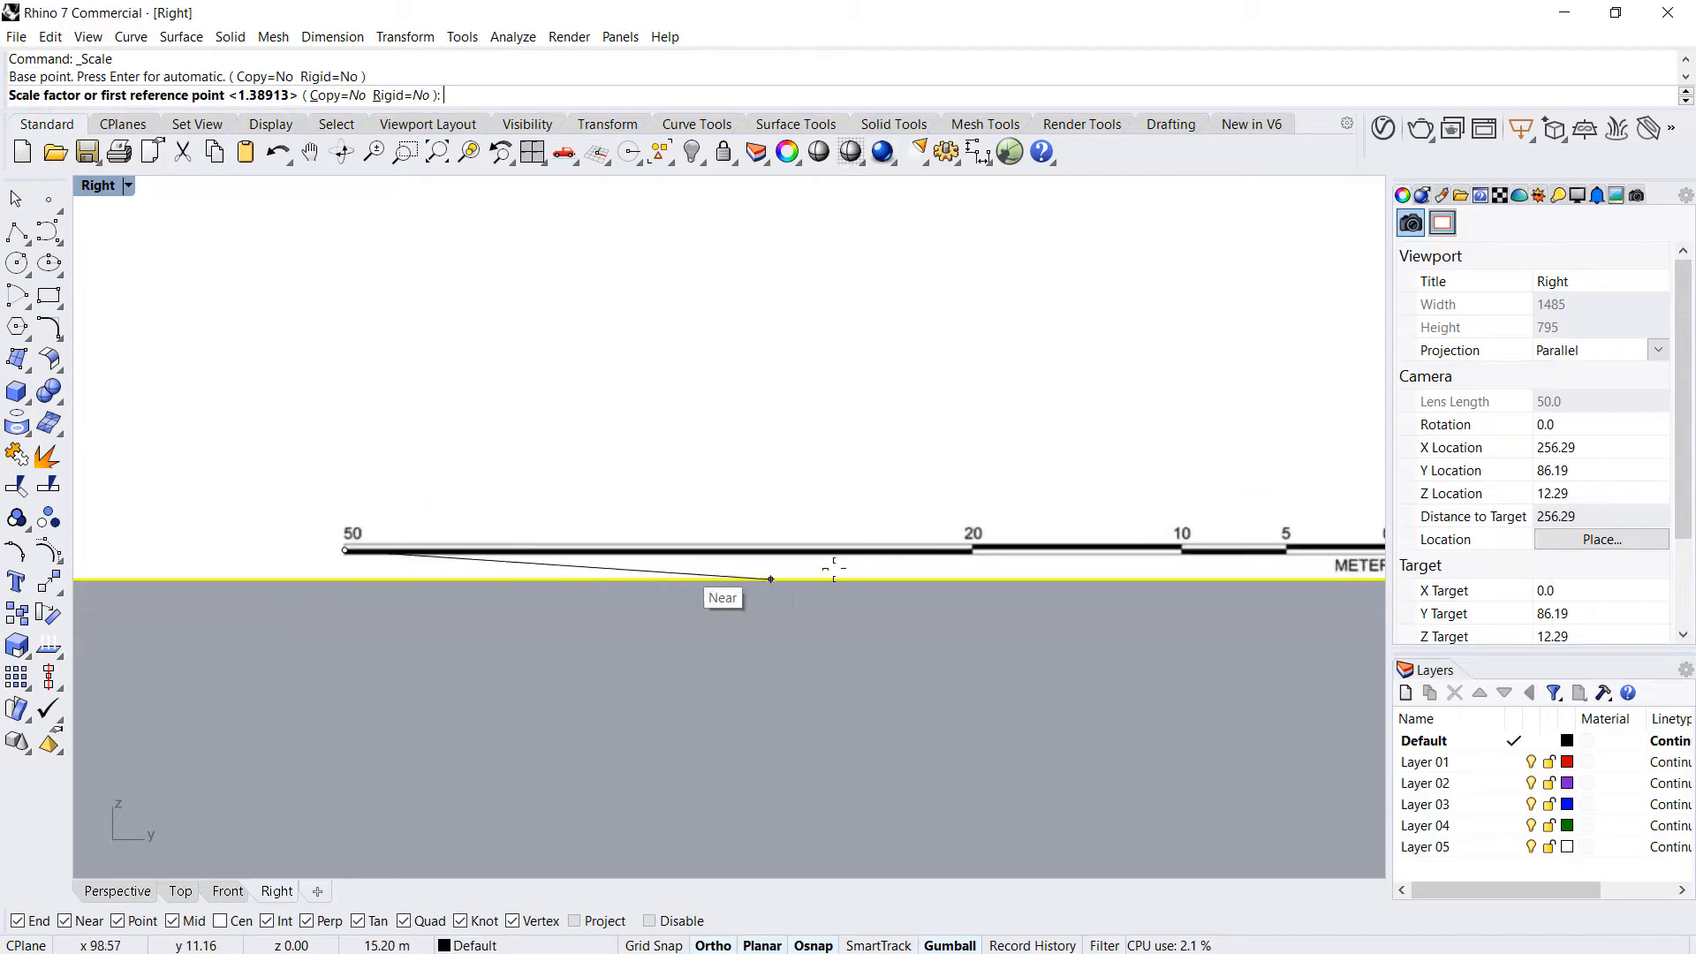
pyautogui.scroll(8, 899, 578)
pyautogui.scroll(10, 896, 579)
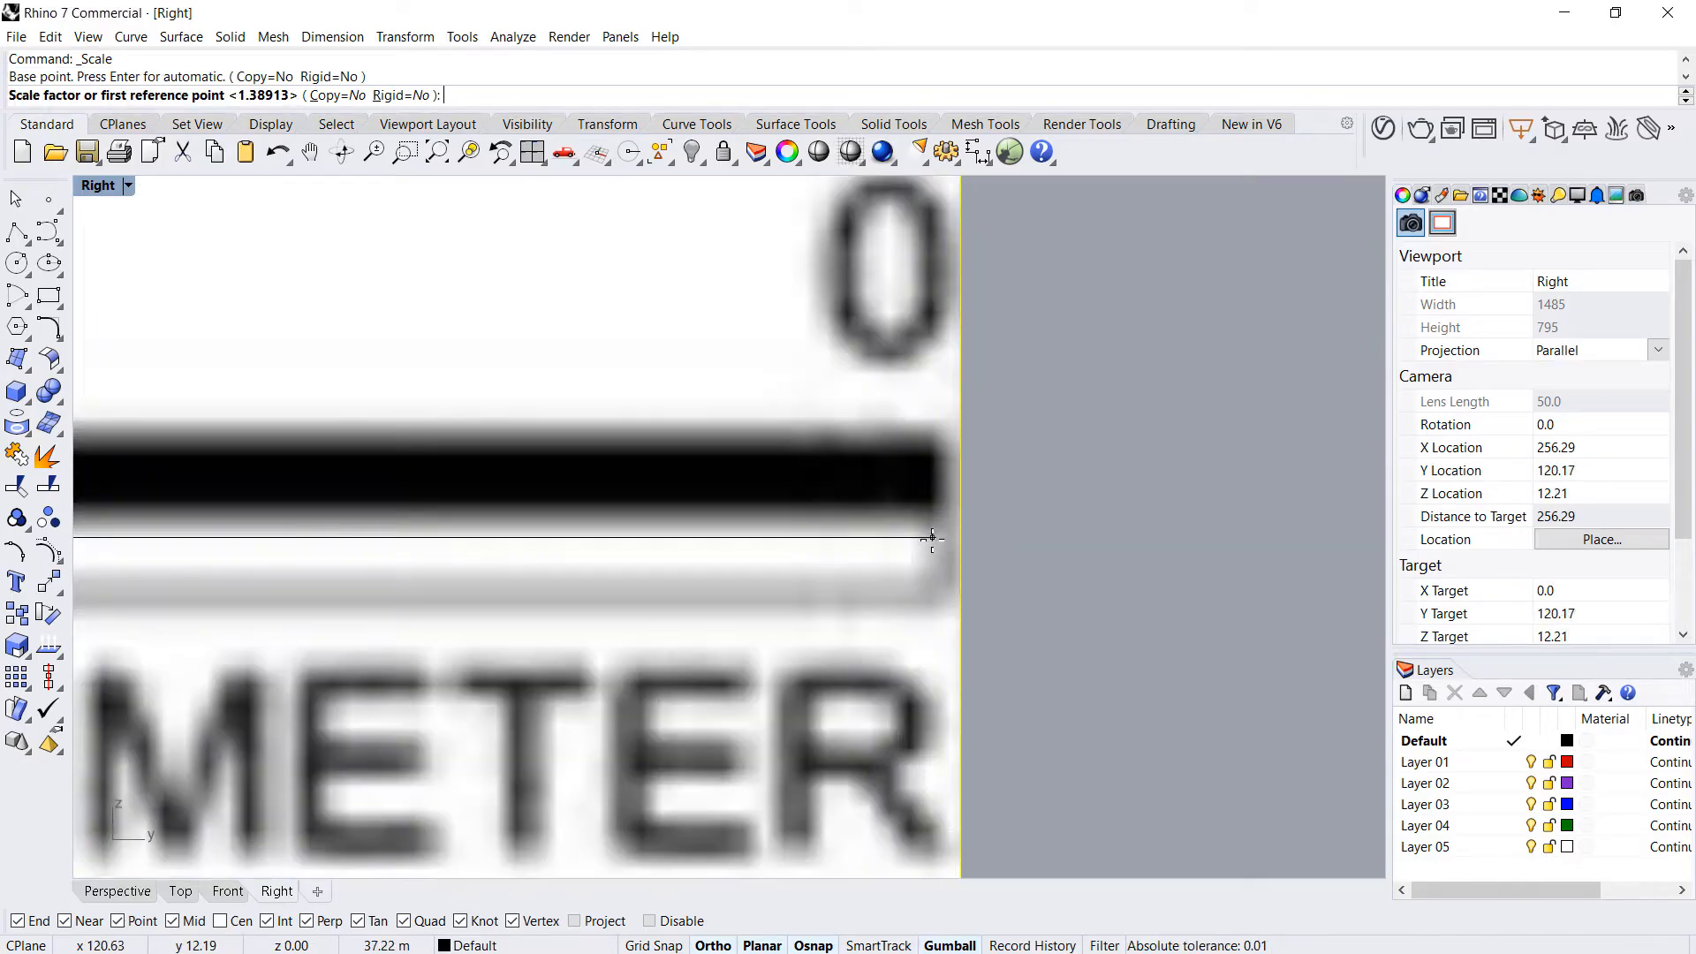
pyautogui.click(934, 530)
pyautogui.write('50')
pyautogui.press('Return')
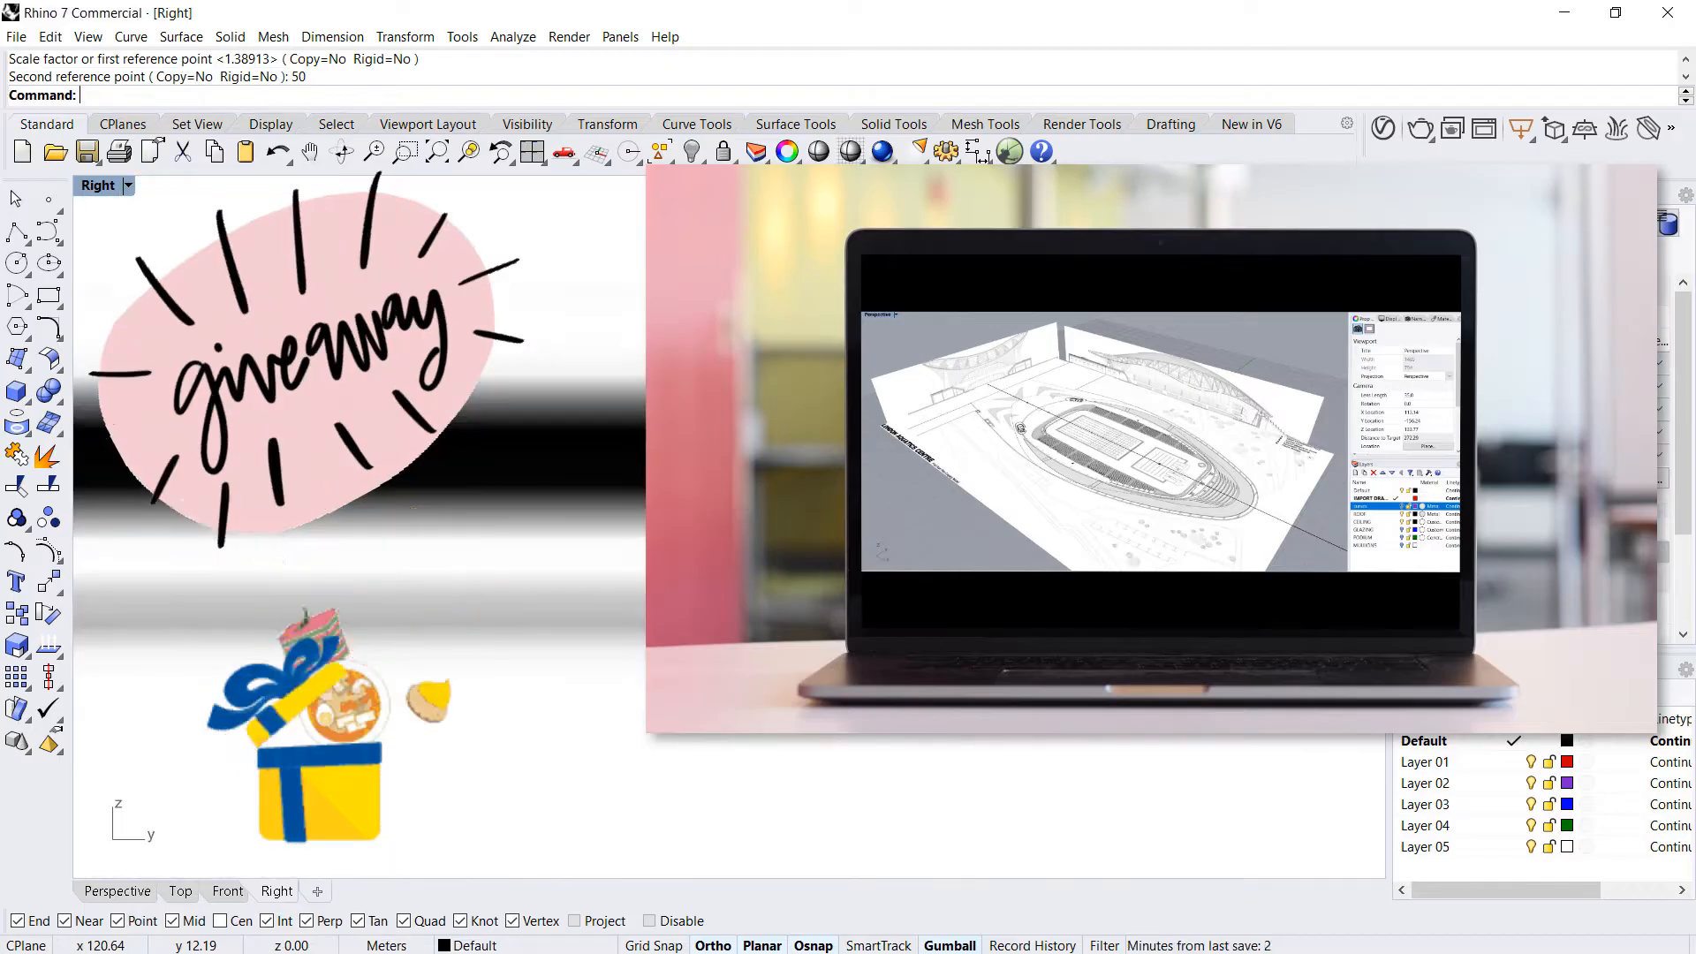
# - Move the cross section picture straight down, bringing the section's ground floor line to the floor plan's level
pyautogui.scroll(-10, 896, 579)
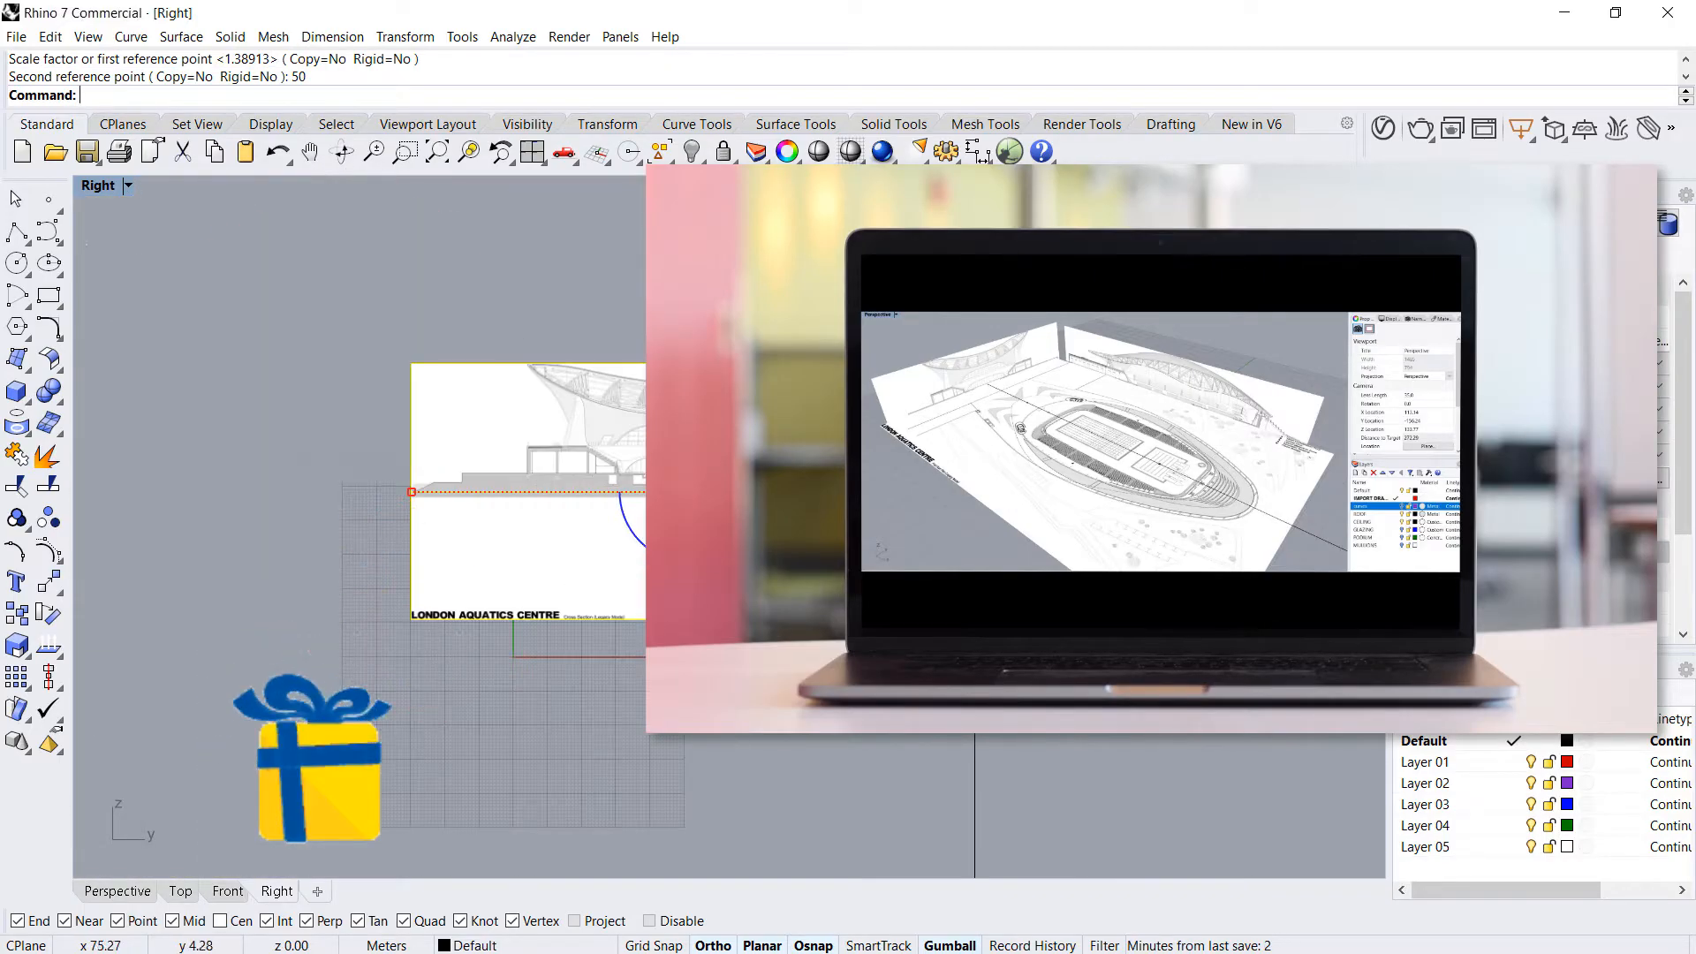
pyautogui.write('M')
pyautogui.press('Return')
pyautogui.scroll(5, 806, 478)
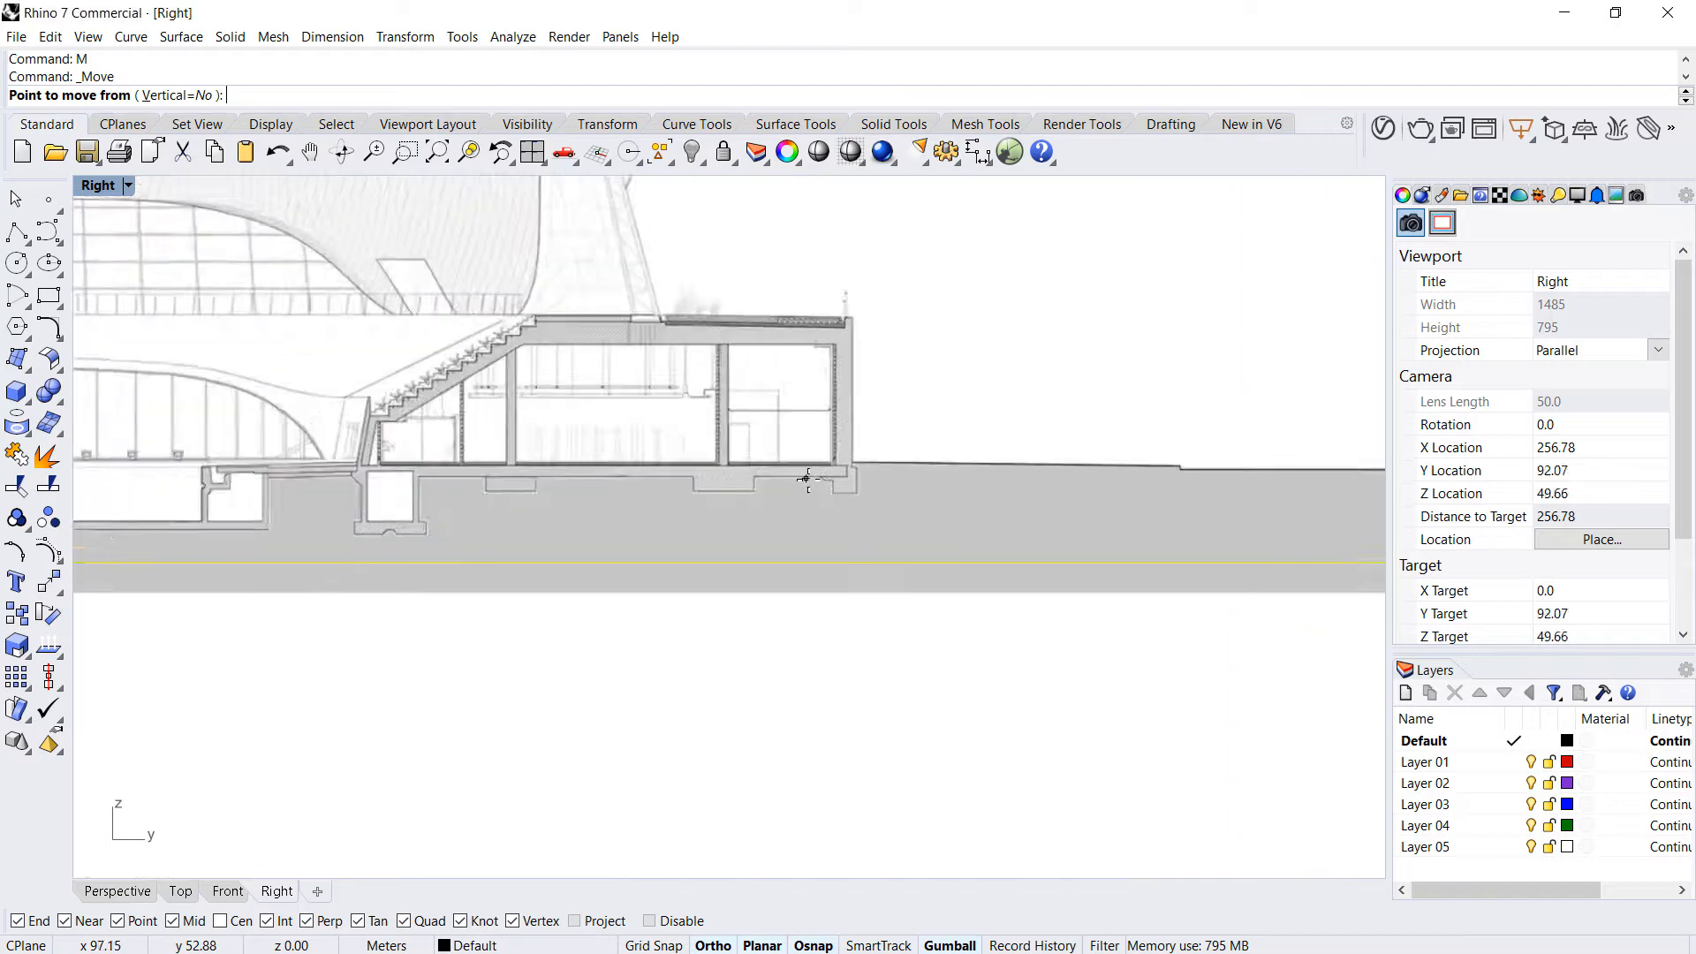
pyautogui.click(852, 469)
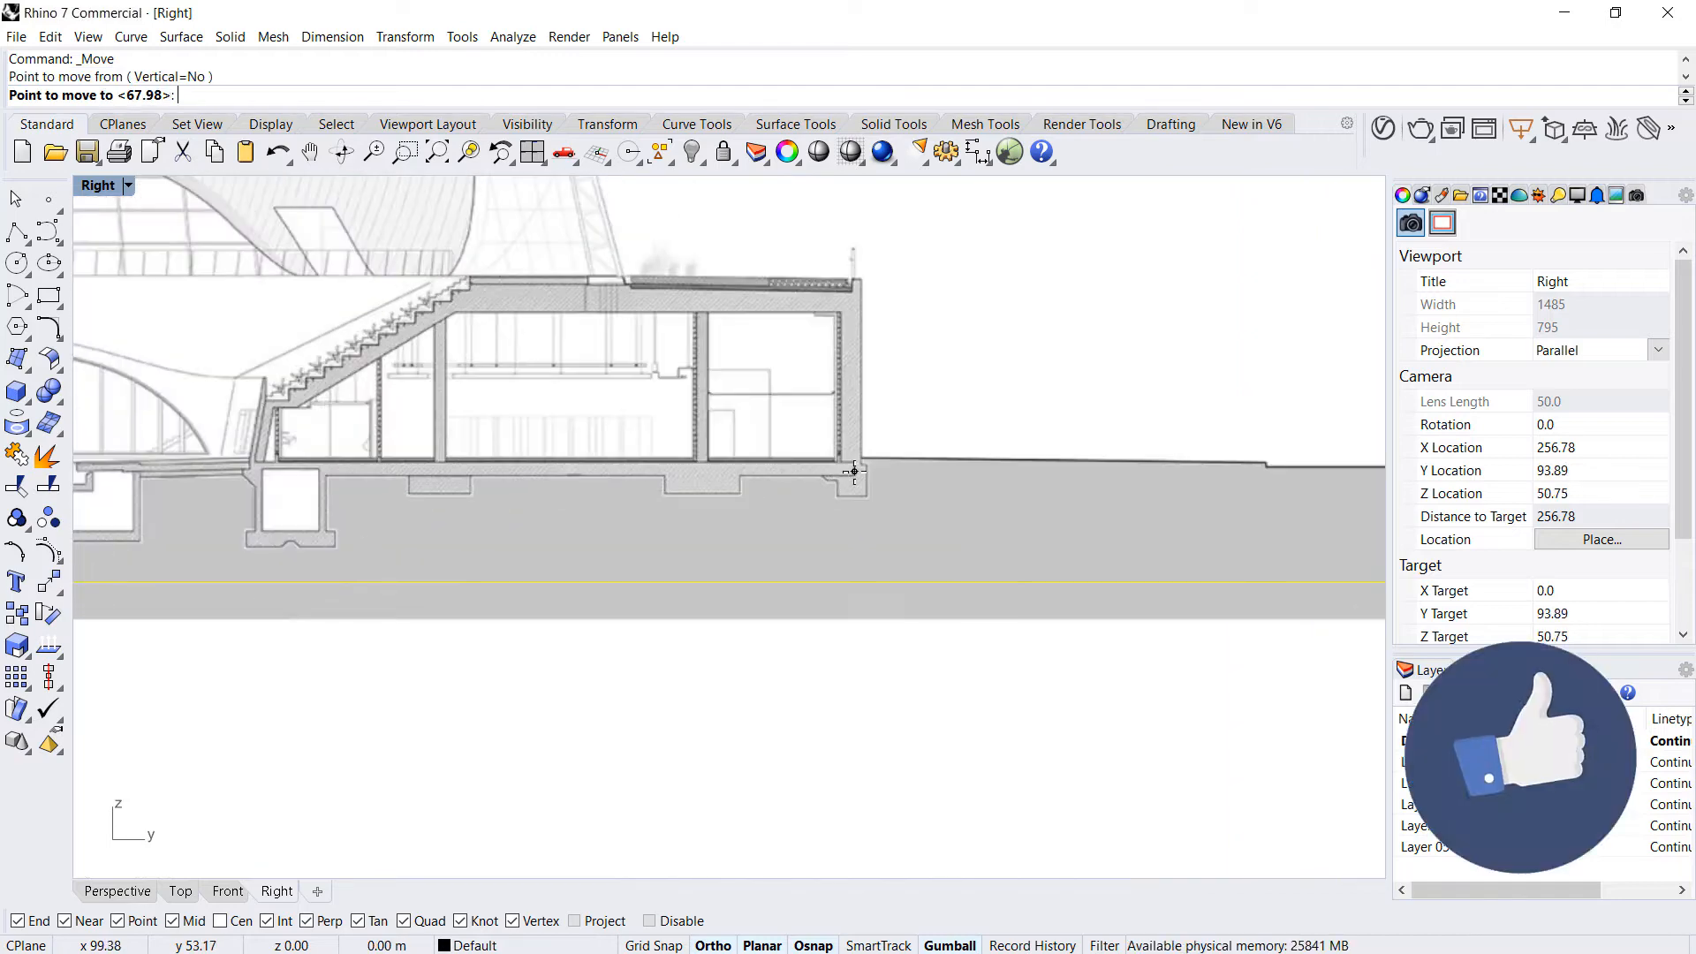
pyautogui.scroll(-3, 852, 469)
pyautogui.scroll(-4, 859, 367)
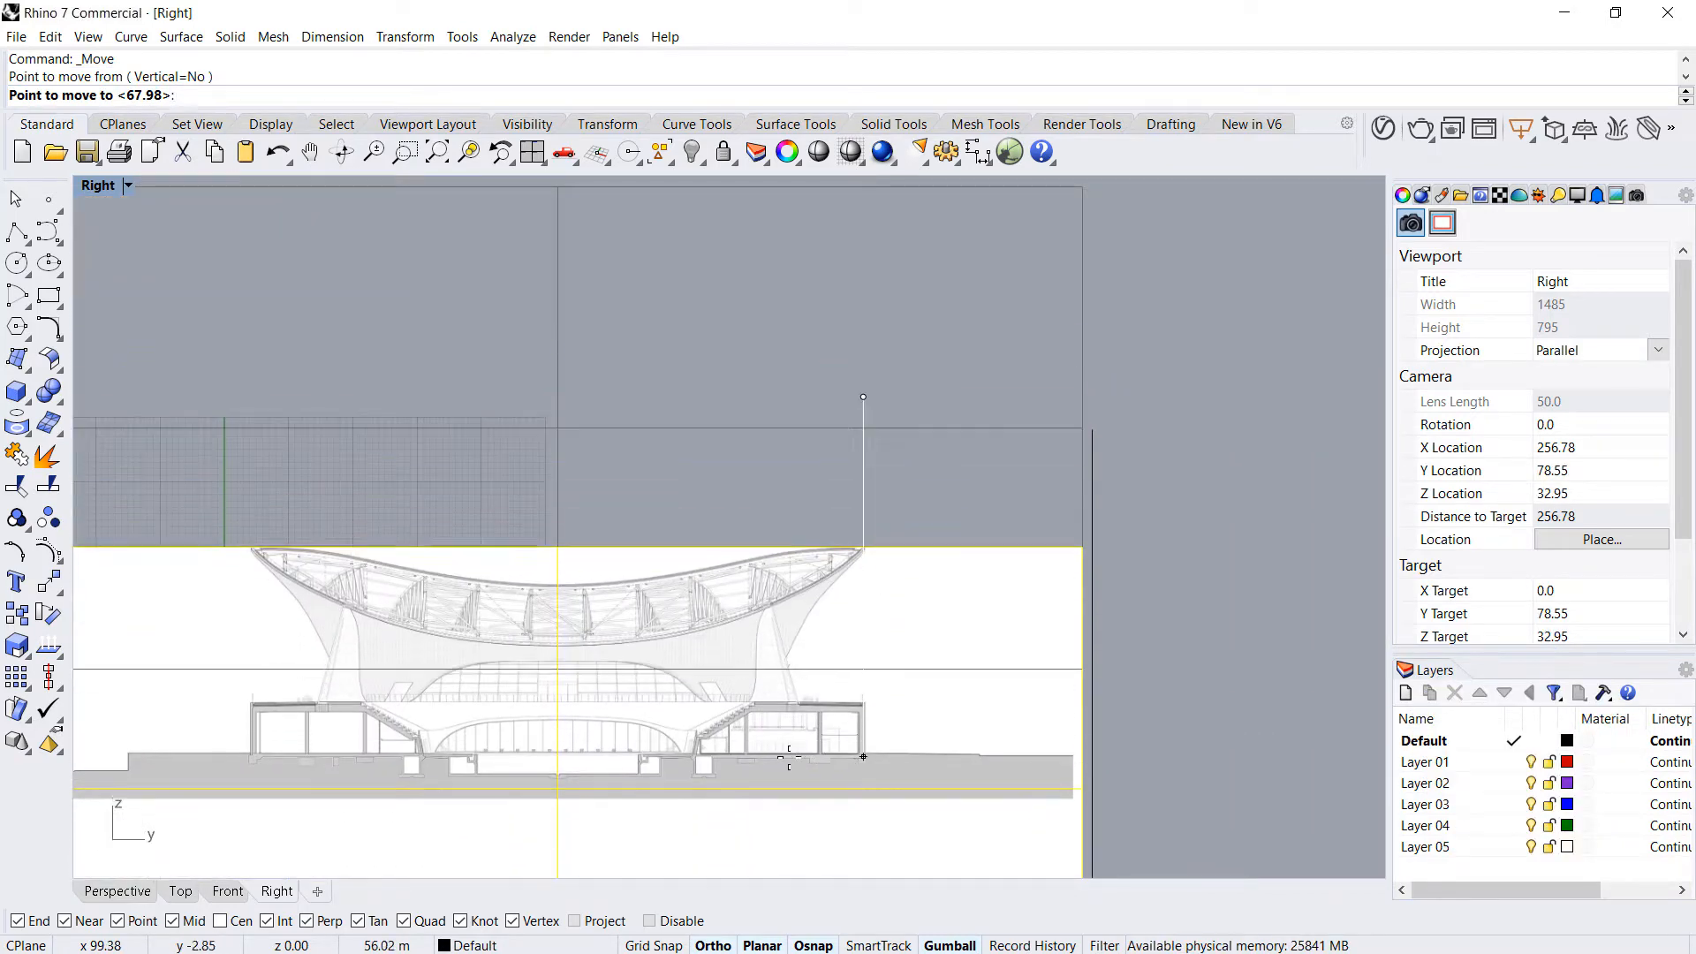
pyautogui.click(863, 668)
pyautogui.scroll(-4, 738, 661)
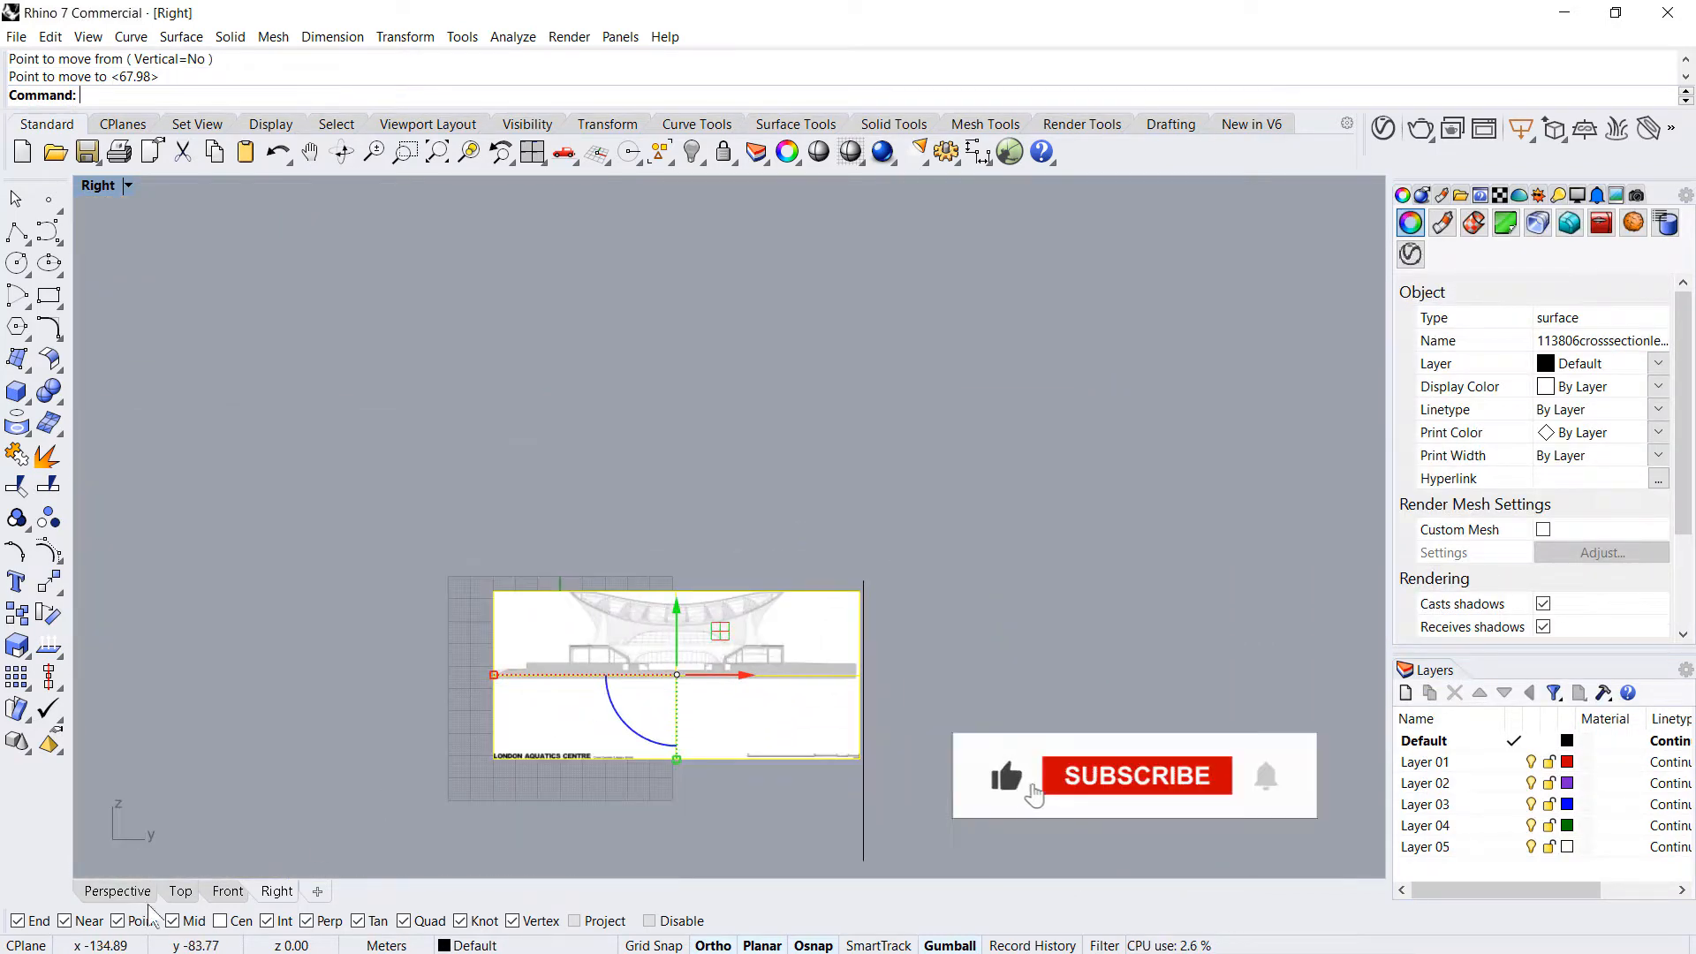
# - Examine in the Perspective, Top, Front and Right views how the cross section lines up with the plan and longitudinal section
pyautogui.click(100, 897)
pyautogui.scroll(-3, 530, 625)
pyautogui.moveTo(530, 624); pyautogui.dragTo(861, 570, button='right')
pyautogui.scroll(2, 666, 560)
pyautogui.scroll(-4, 861, 570)
pyautogui.scroll(3, 861, 574)
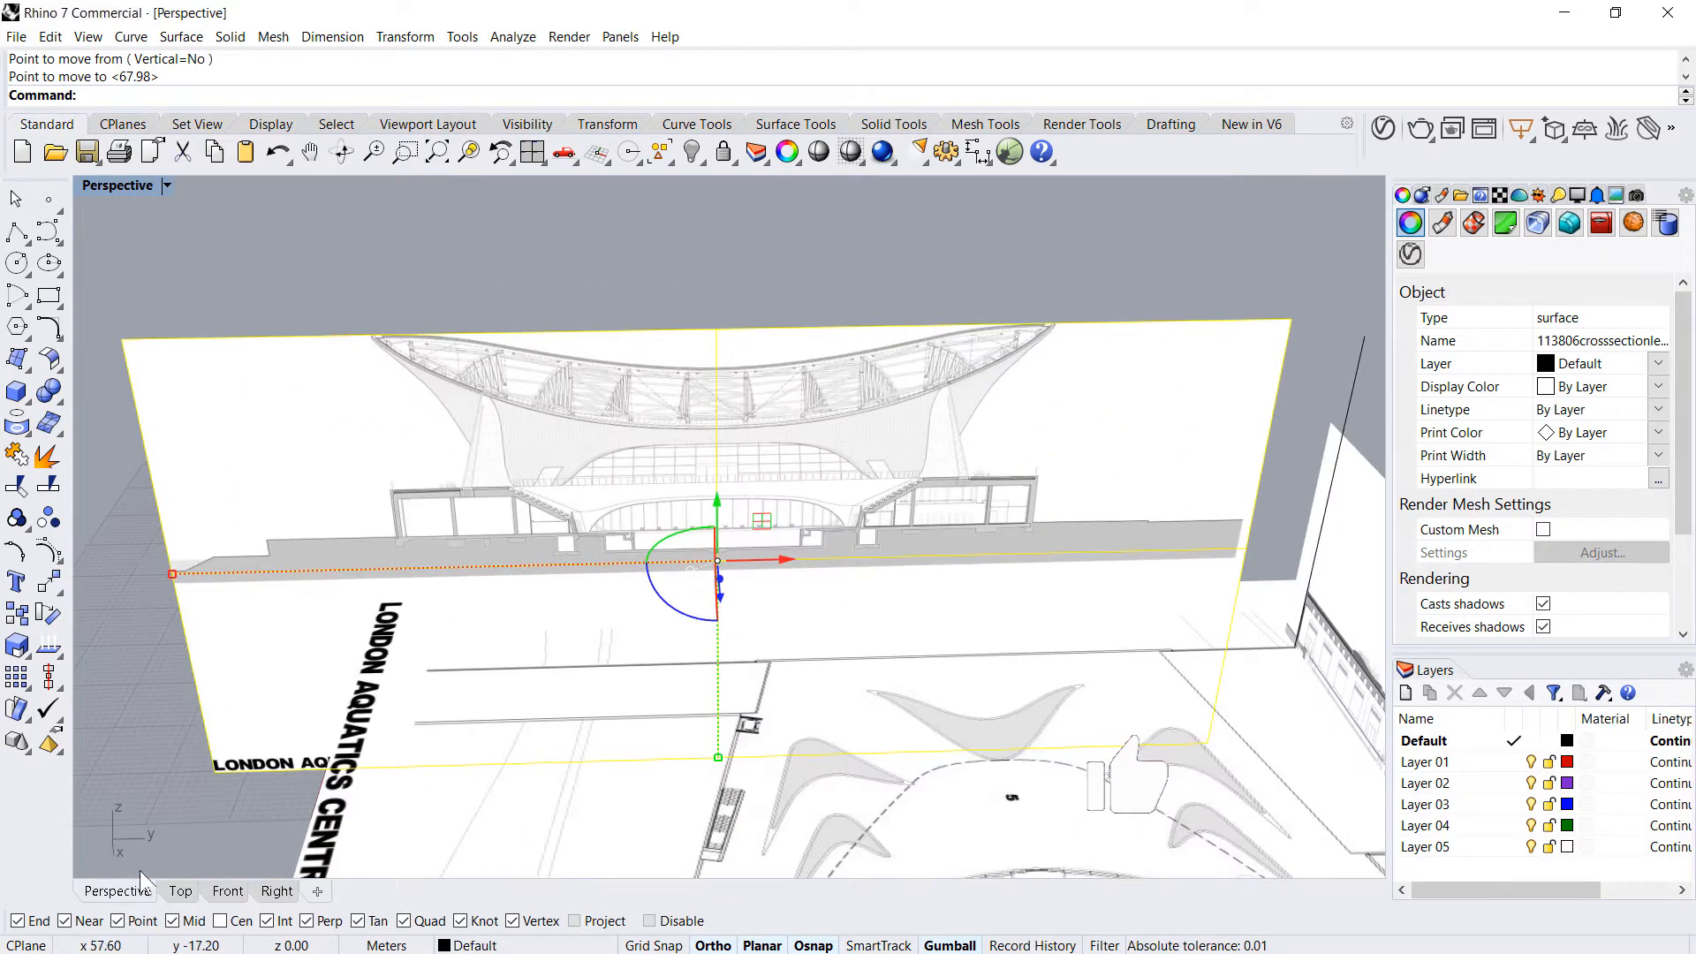
pyautogui.click(181, 892)
pyautogui.click(226, 892)
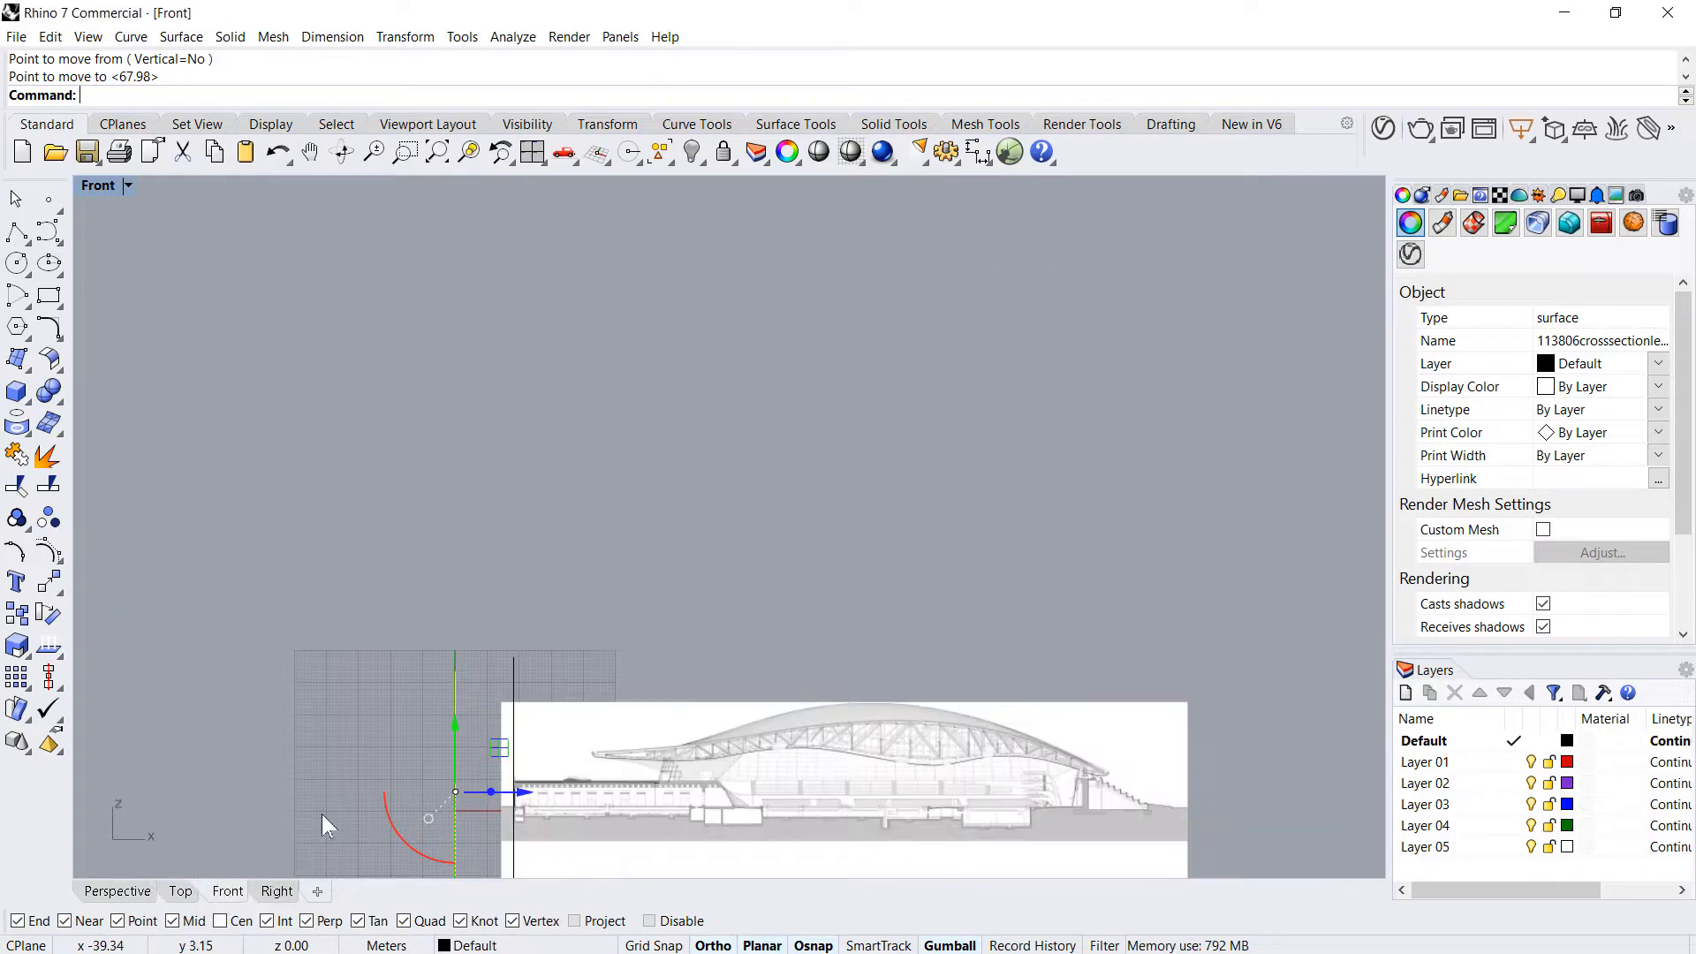
pyautogui.click(284, 892)
pyautogui.scroll(10, 699, 559)
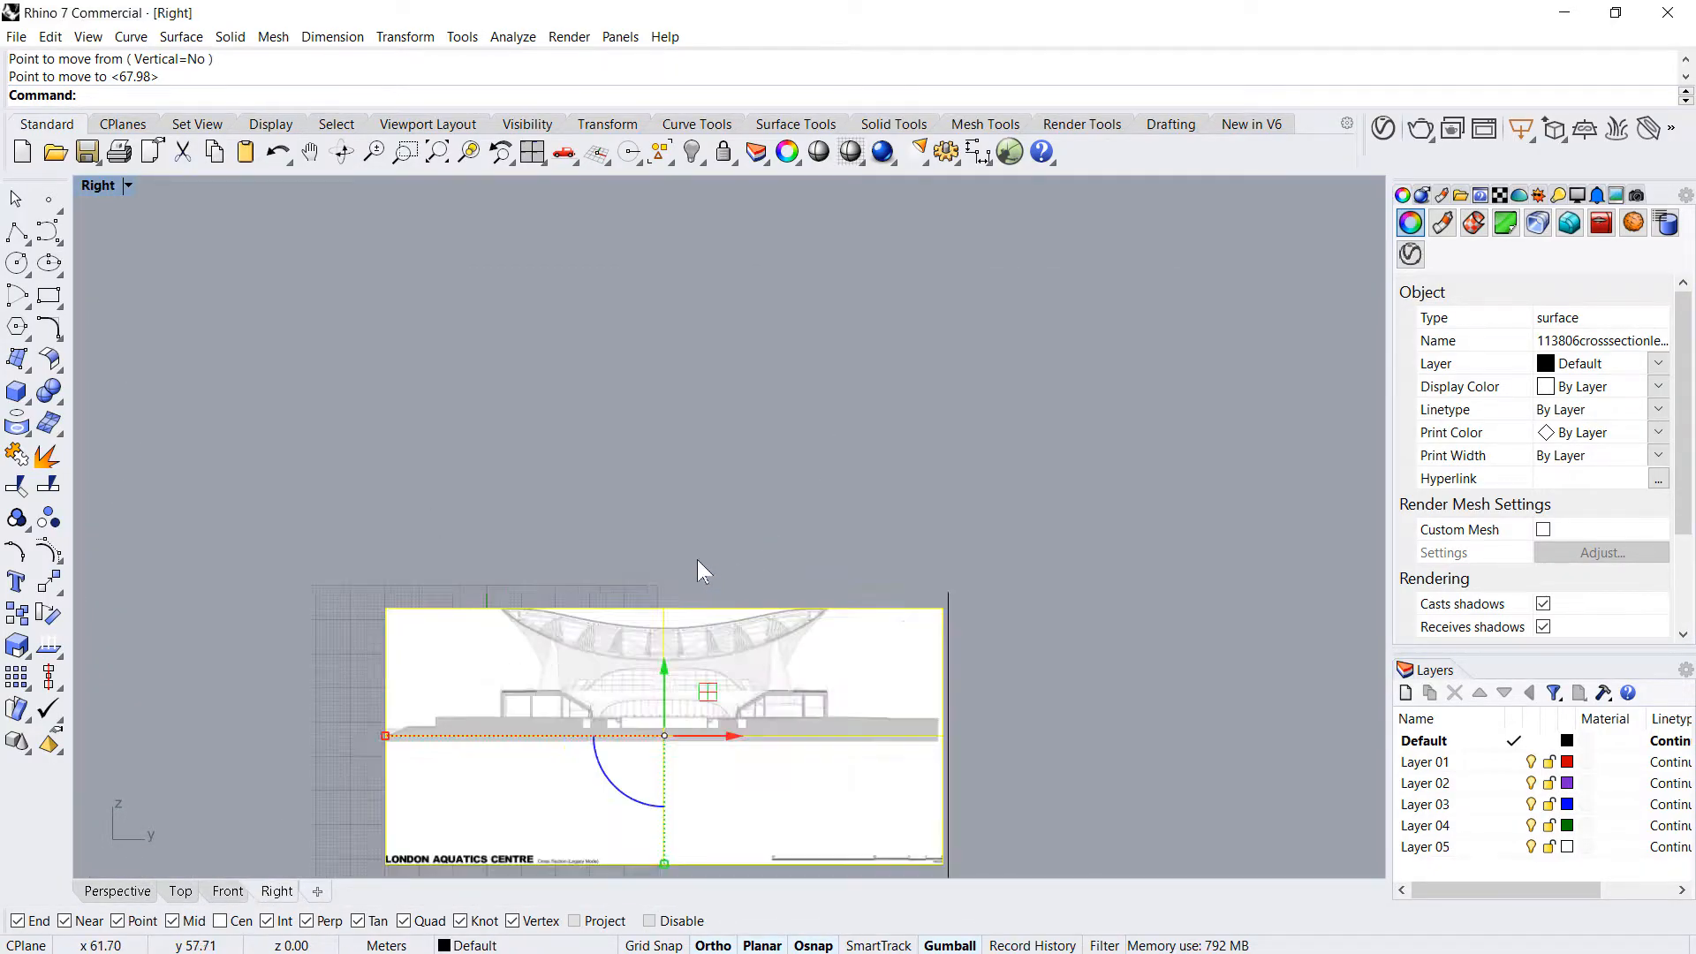
# - Draw a horizontal polyline about 95 m long between the two roof tips of the cross section in the Right view
pyautogui.click(708, 411)
pyautogui.scroll(-7, 603, 466)
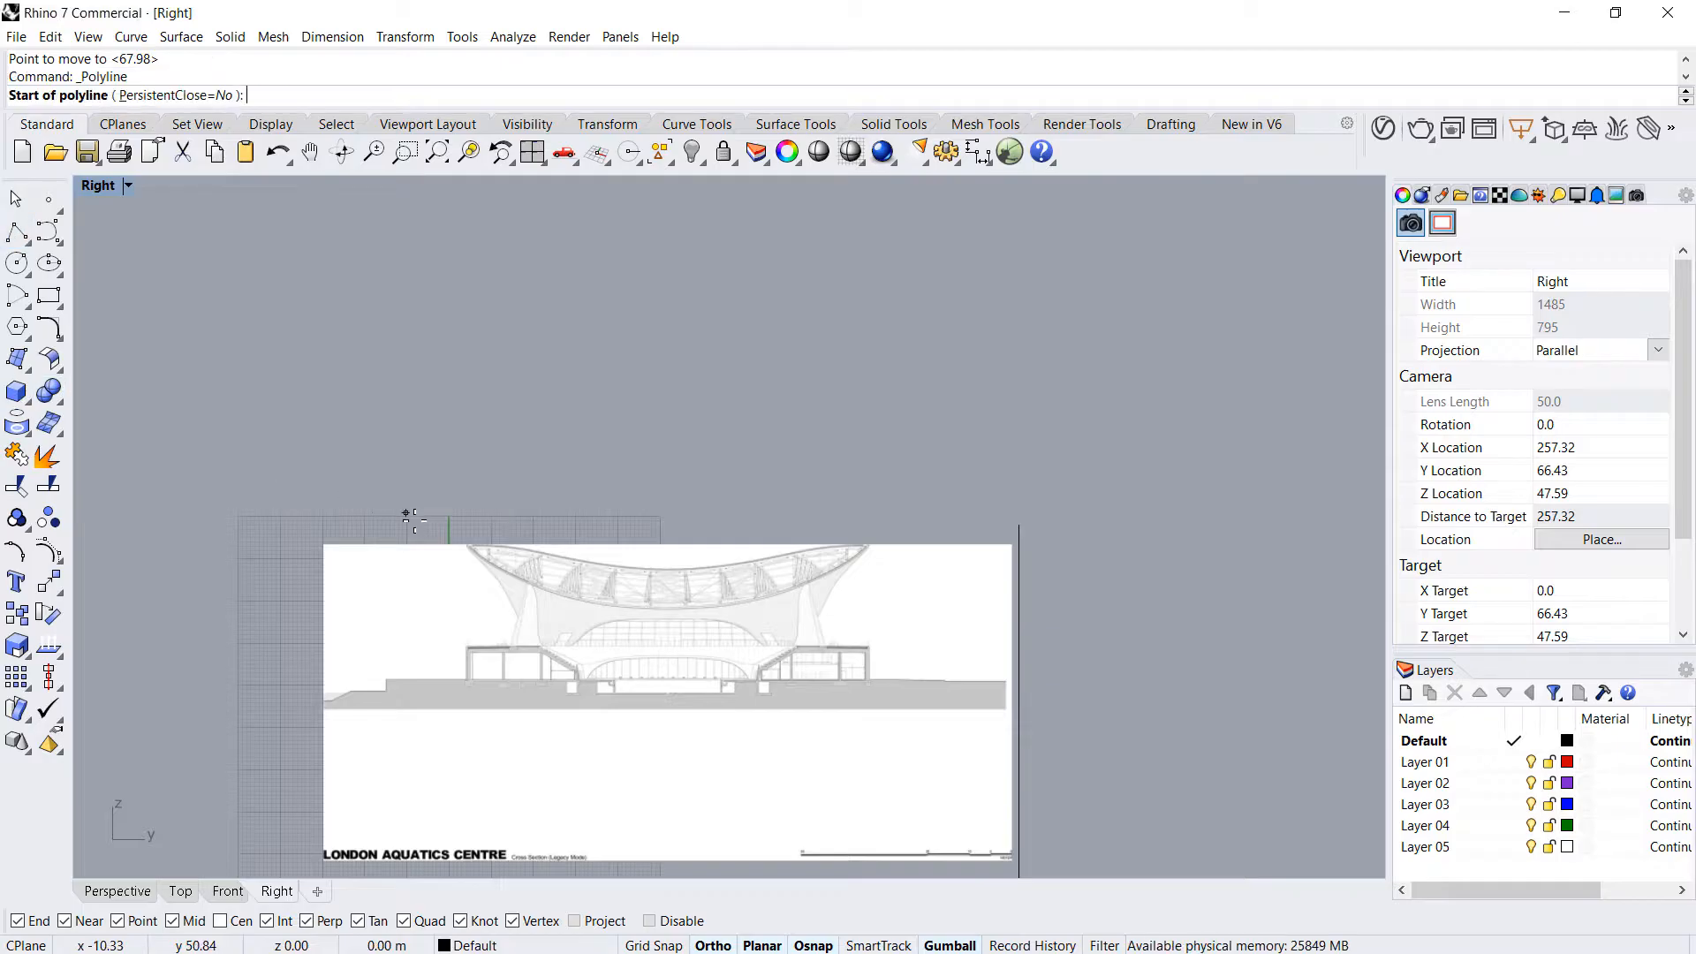
pyautogui.scroll(8, 451, 547)
pyautogui.click(575, 559)
pyautogui.scroll(-6, 383, 575)
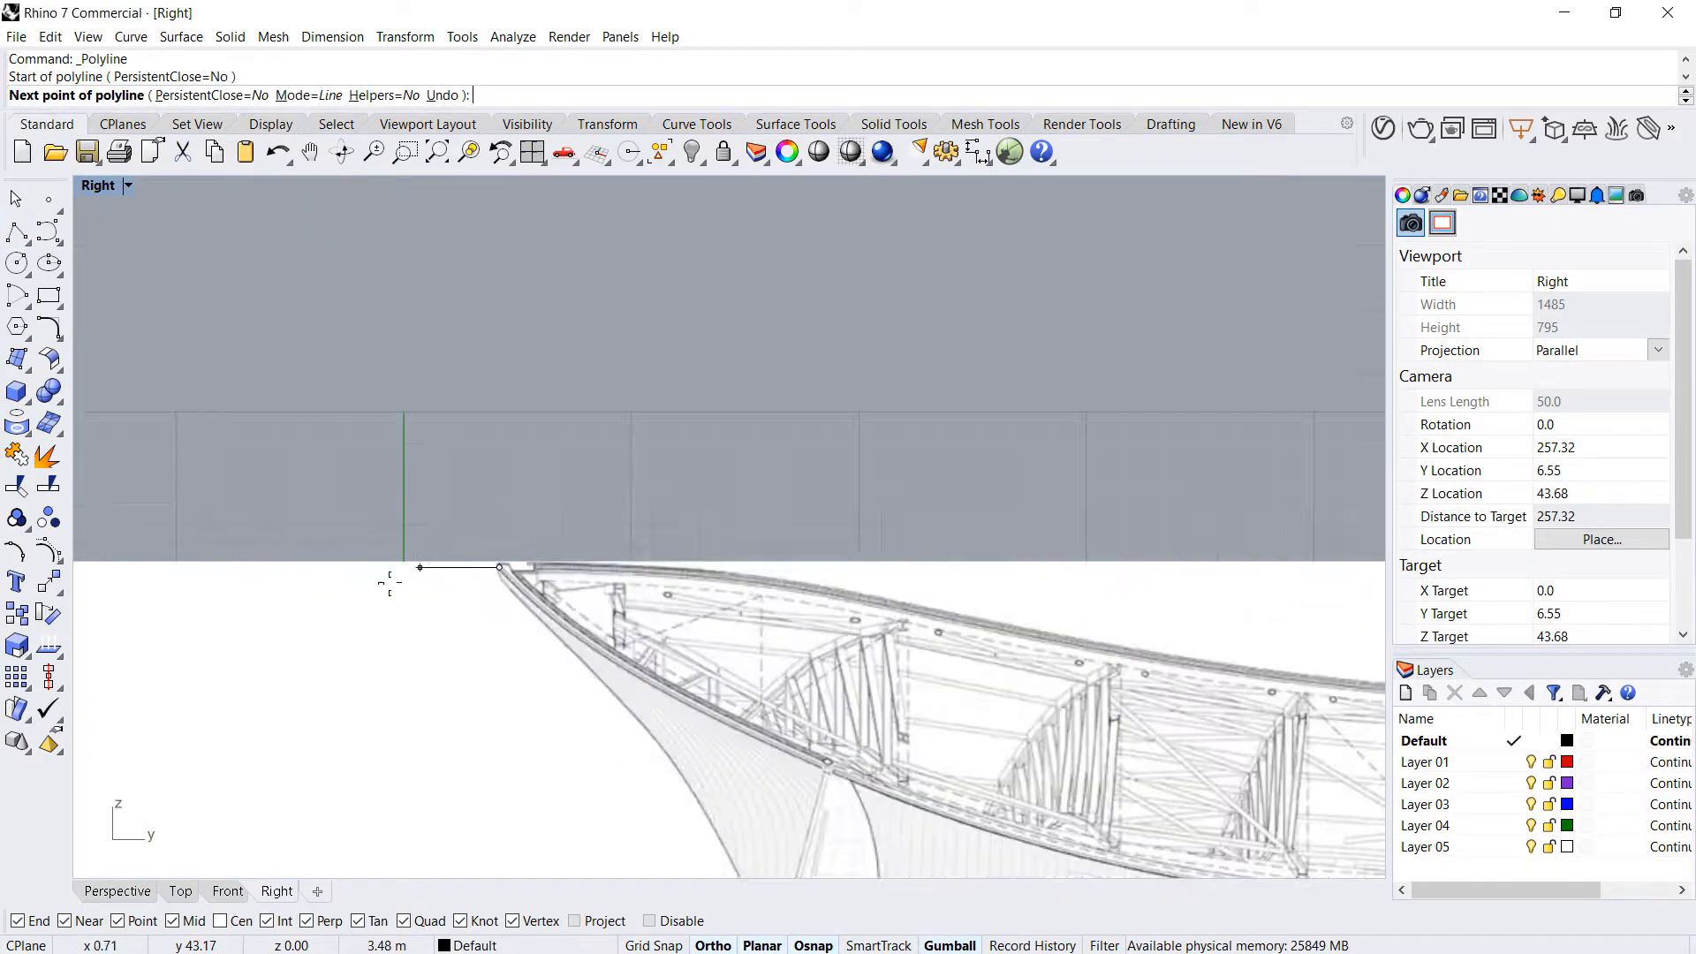
pyautogui.scroll(8, 1007, 584)
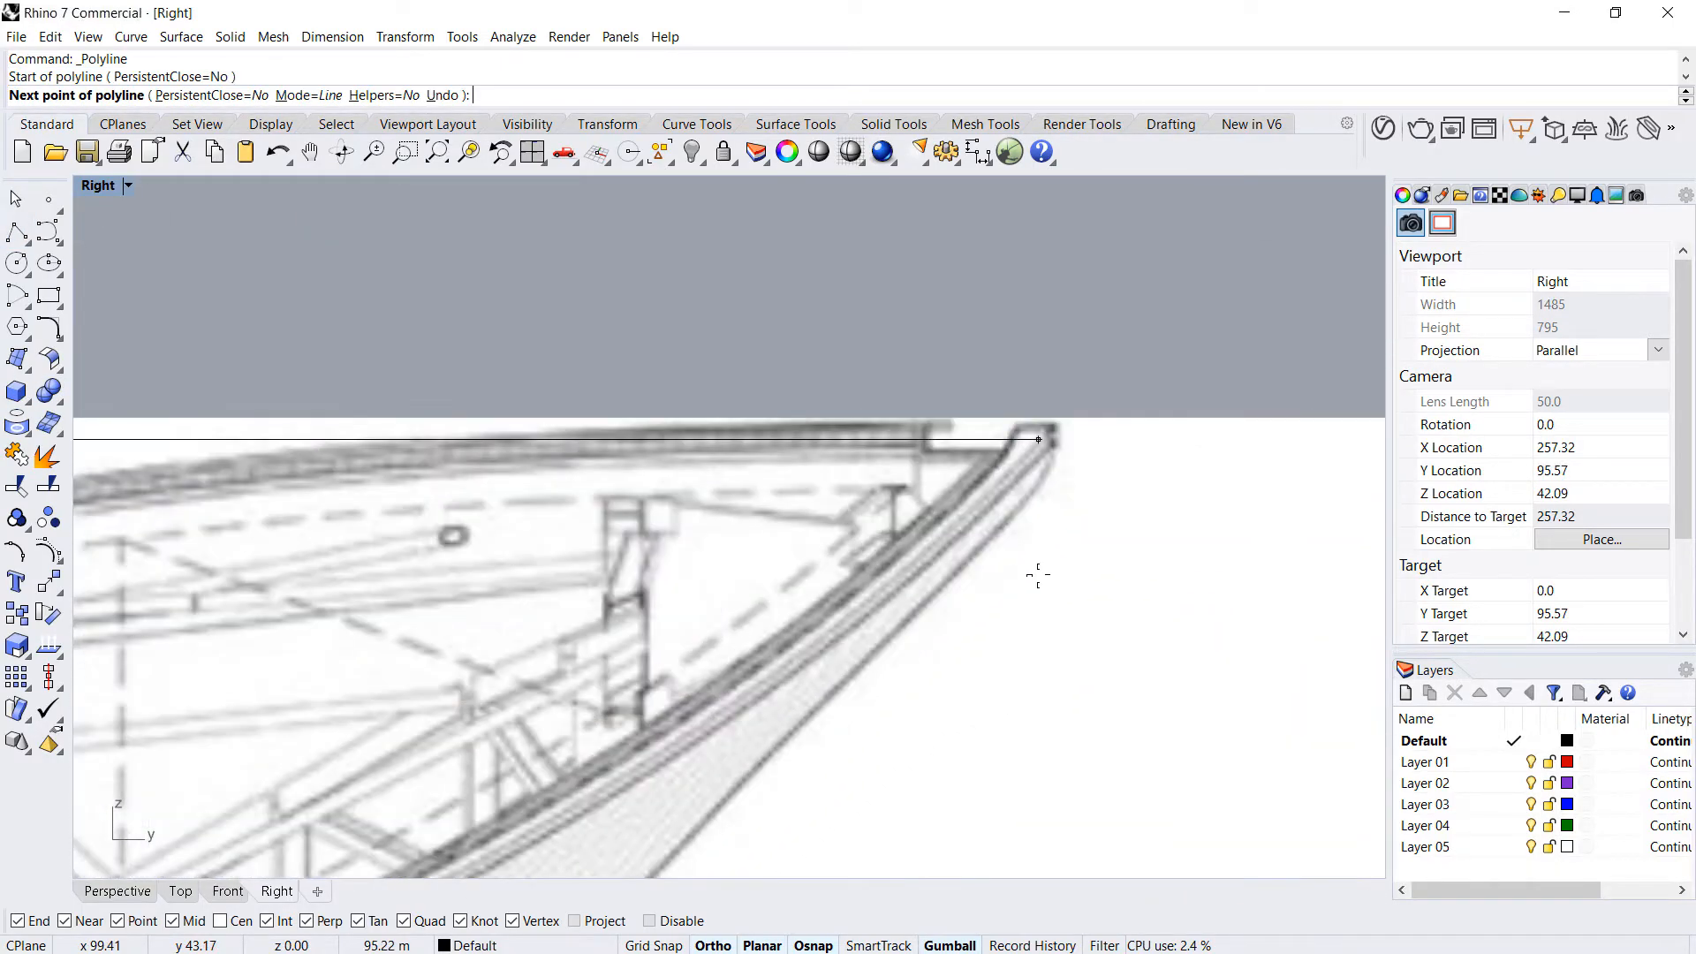
pyautogui.click(1056, 568)
pyautogui.press('Return')
# - Draw a vertical line upward from the midpoint of the horizontal roof line
pyautogui.scroll(-8, 1075, 583)
pyautogui.scroll(-5, 812, 629)
pyautogui.press('Return')
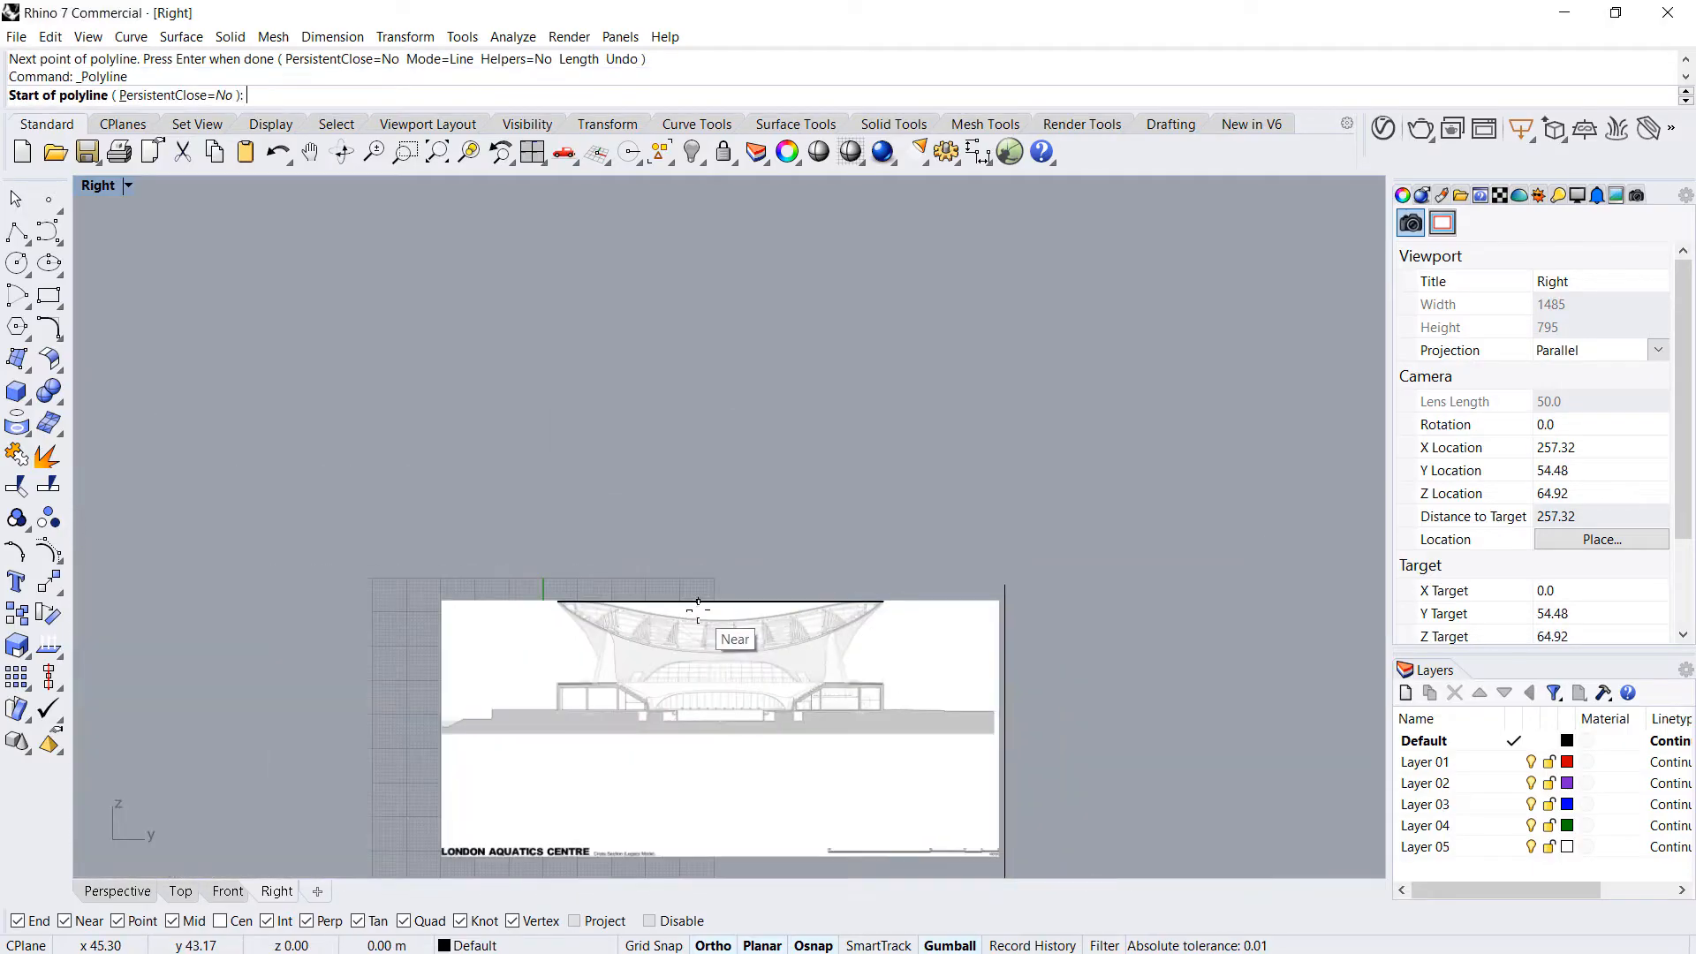
pyautogui.click(721, 609)
pyautogui.click(756, 457)
pyautogui.press('Return')
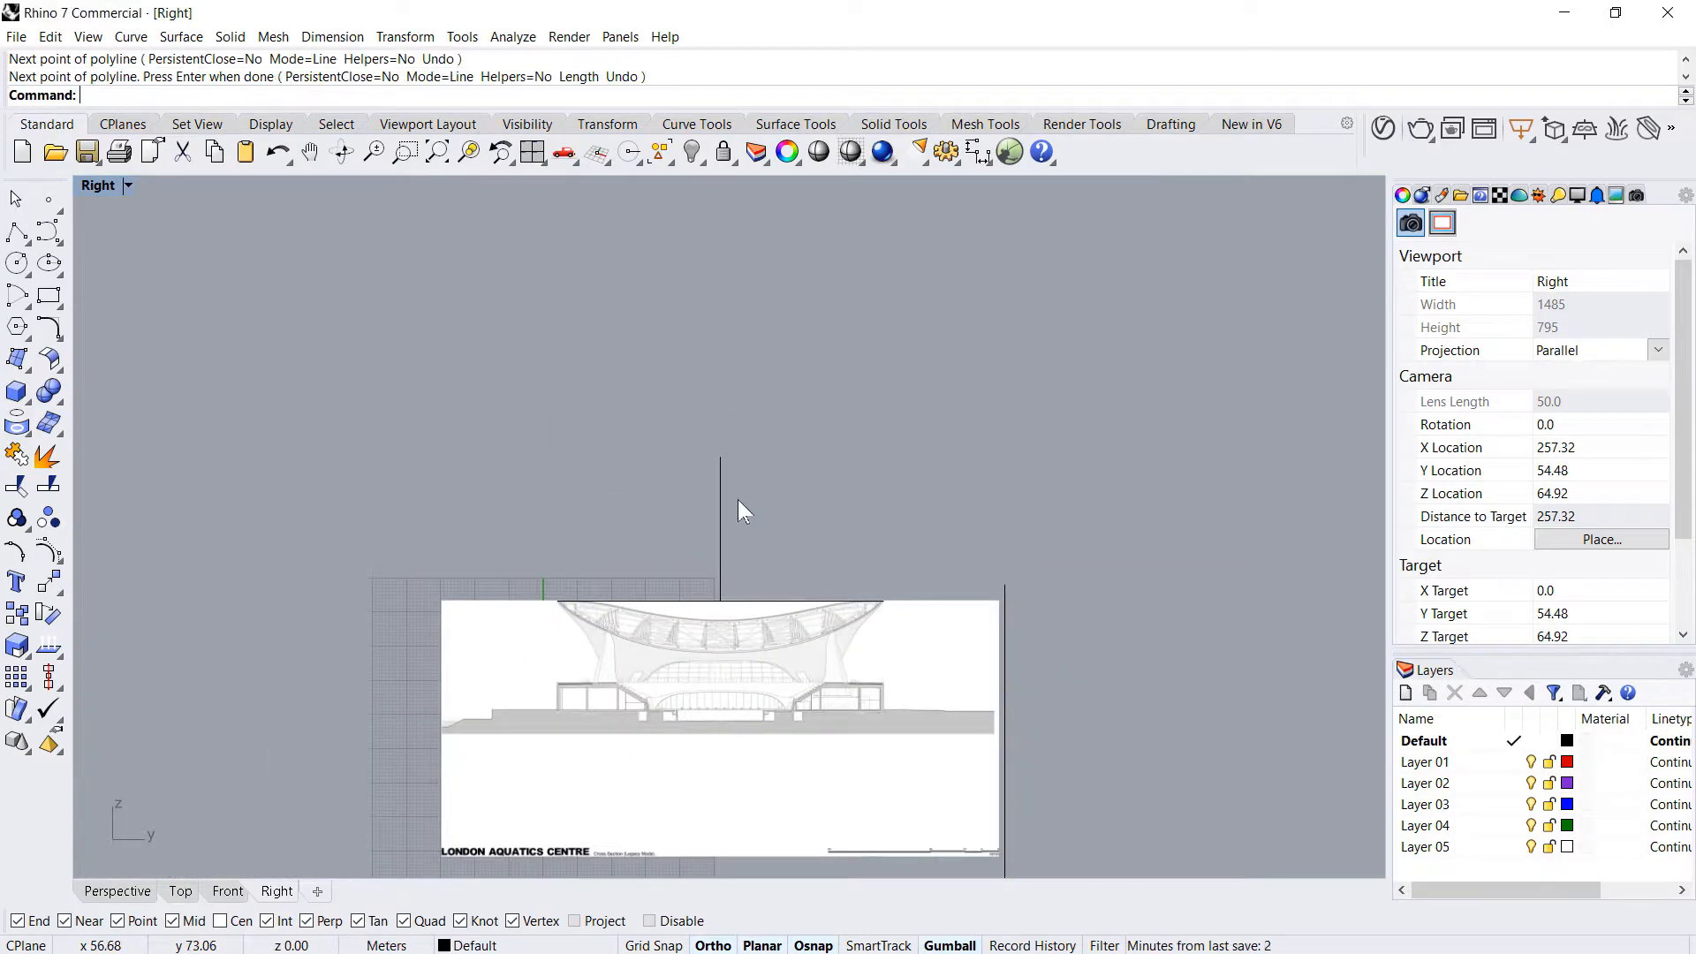
# - Lengthen the vertical centre line and move it down through the cross section, and select it with the picture and roof line
pyautogui.click(722, 505)
pyautogui.moveTo(721, 612); pyautogui.dragTo(750, 632)
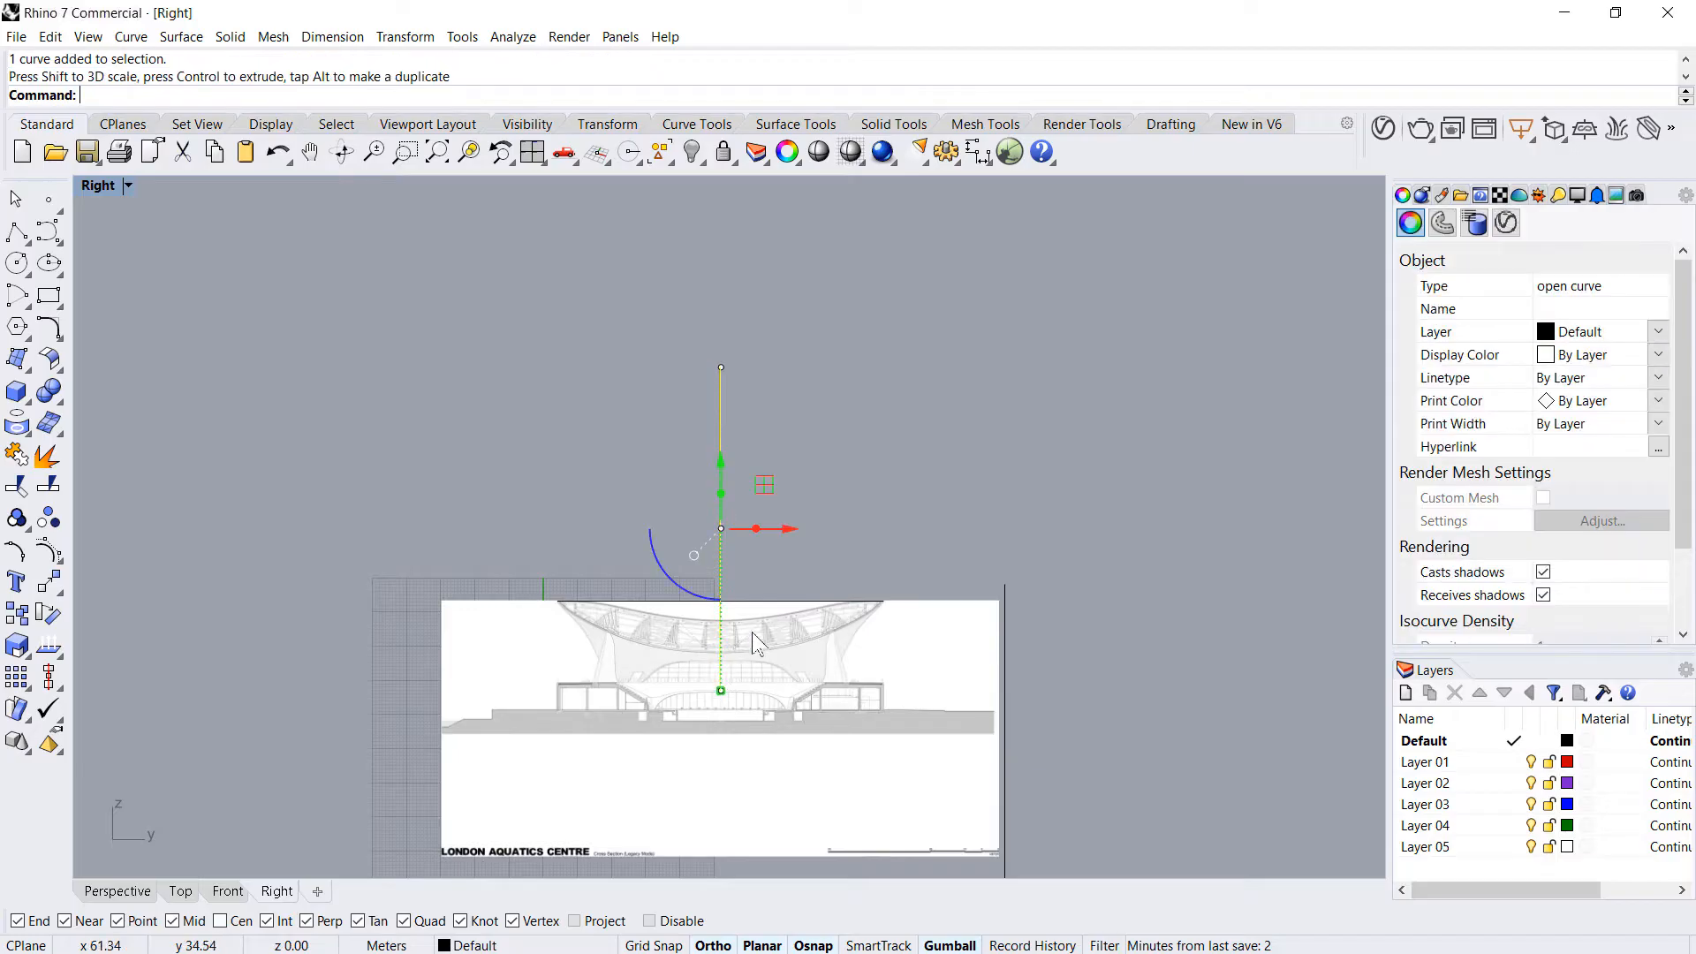
pyautogui.moveTo(720, 524); pyautogui.dragTo(673, 673)
pyautogui.click(818, 541)
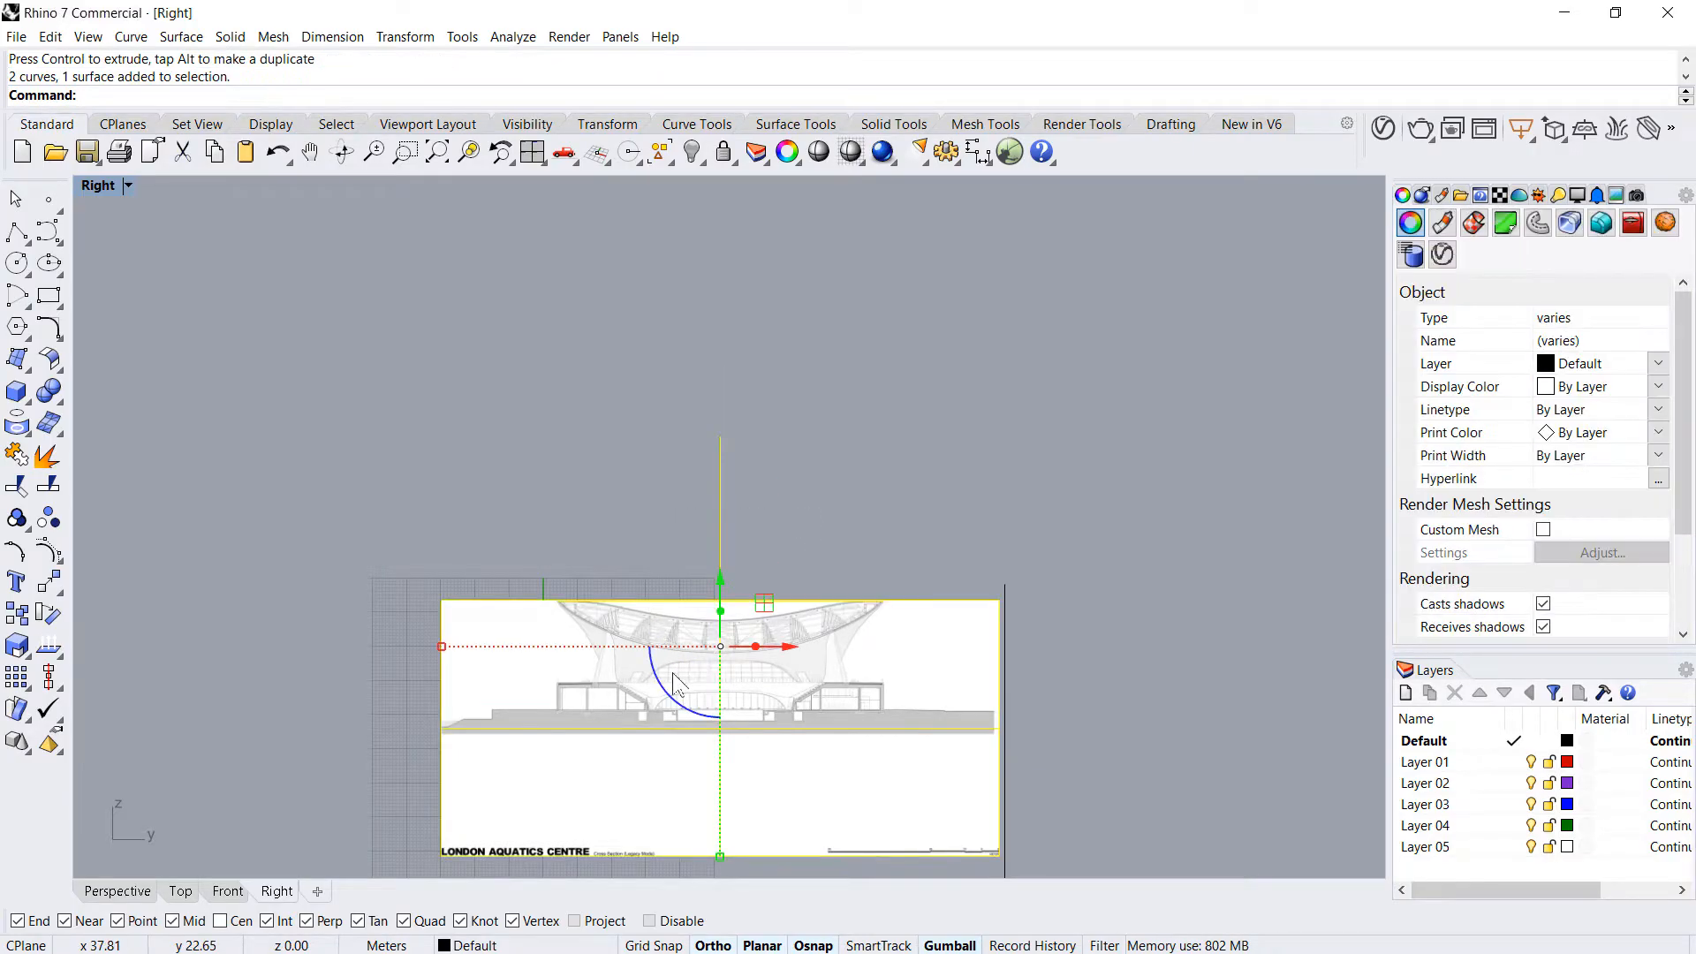
# - Draw a horizontal centreline across the floor plan in the Top view, from the dashed roof outline's tip near 5 to beyond the plan's far edge
pyautogui.click(177, 892)
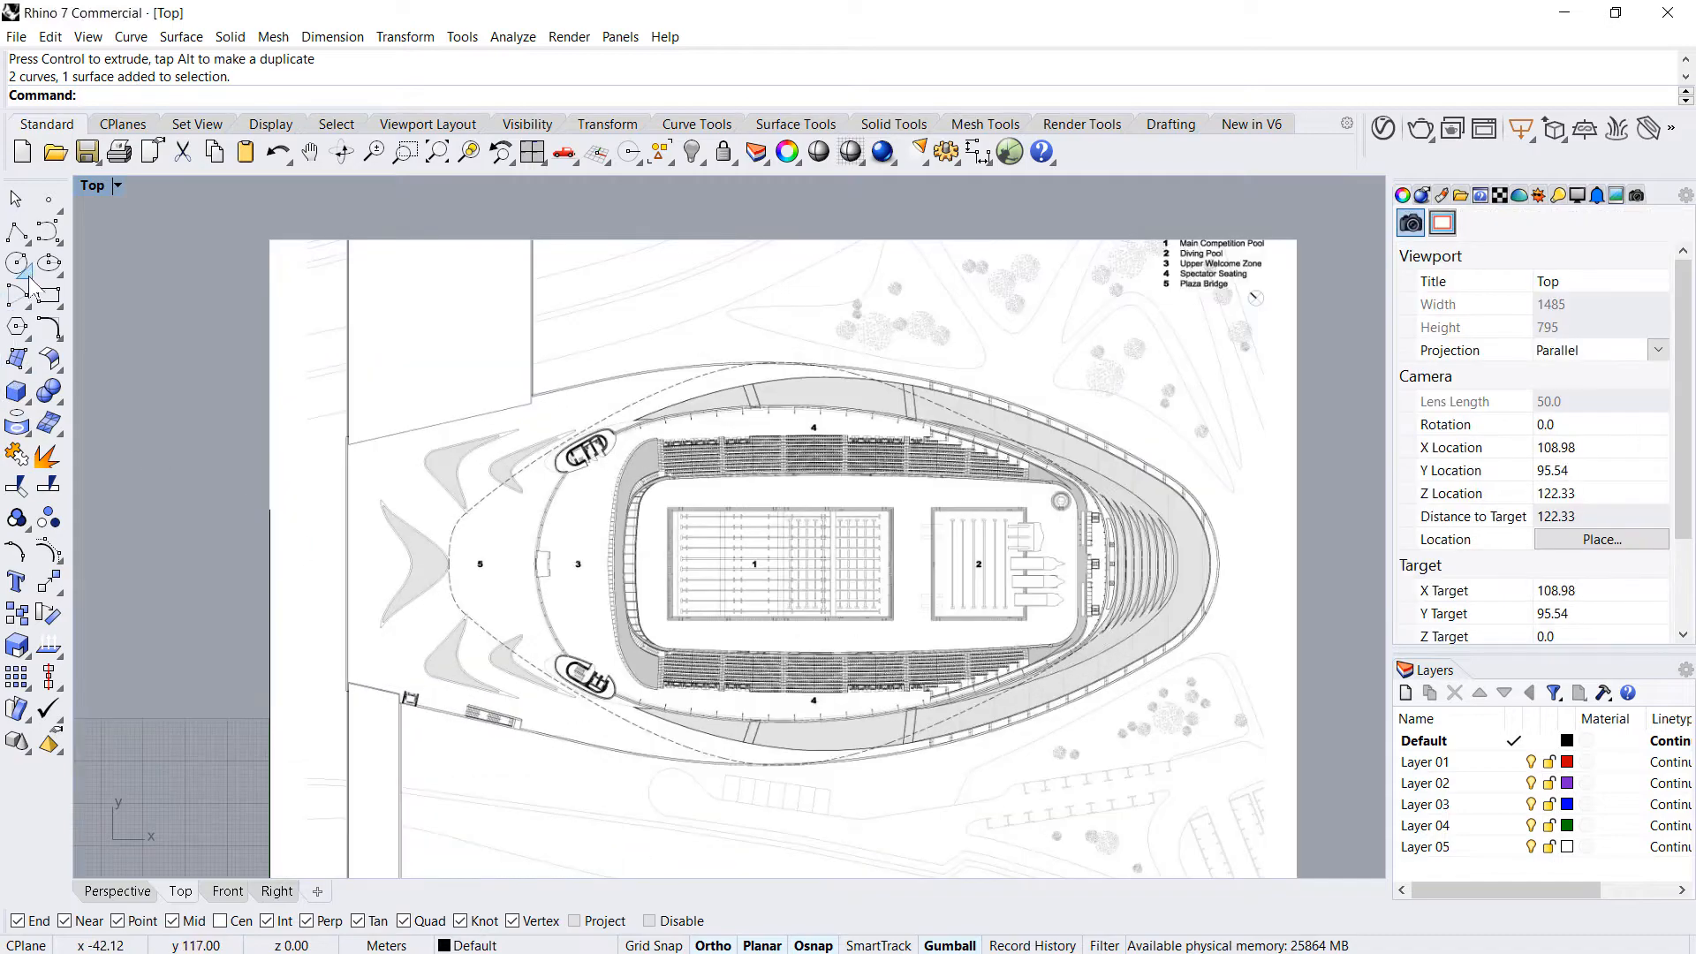
pyautogui.scroll(5, 735, 584)
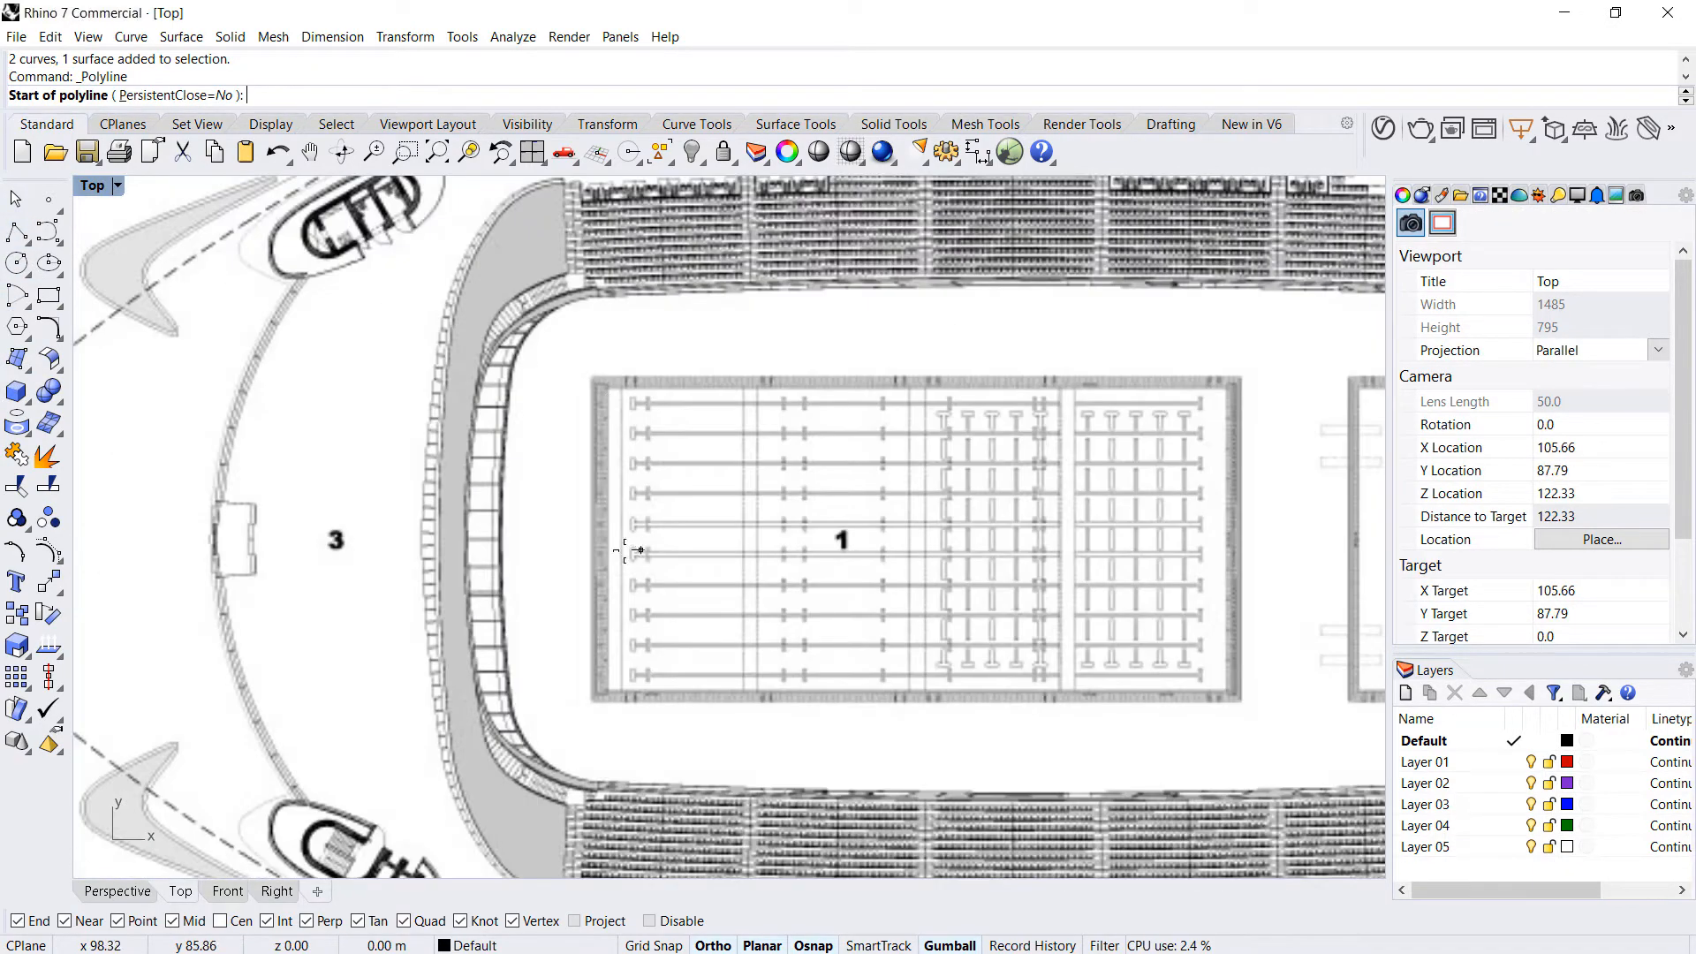
pyautogui.scroll(10, 610, 376)
pyautogui.scroll(-15, 680, 389)
pyautogui.scroll(2, 680, 247)
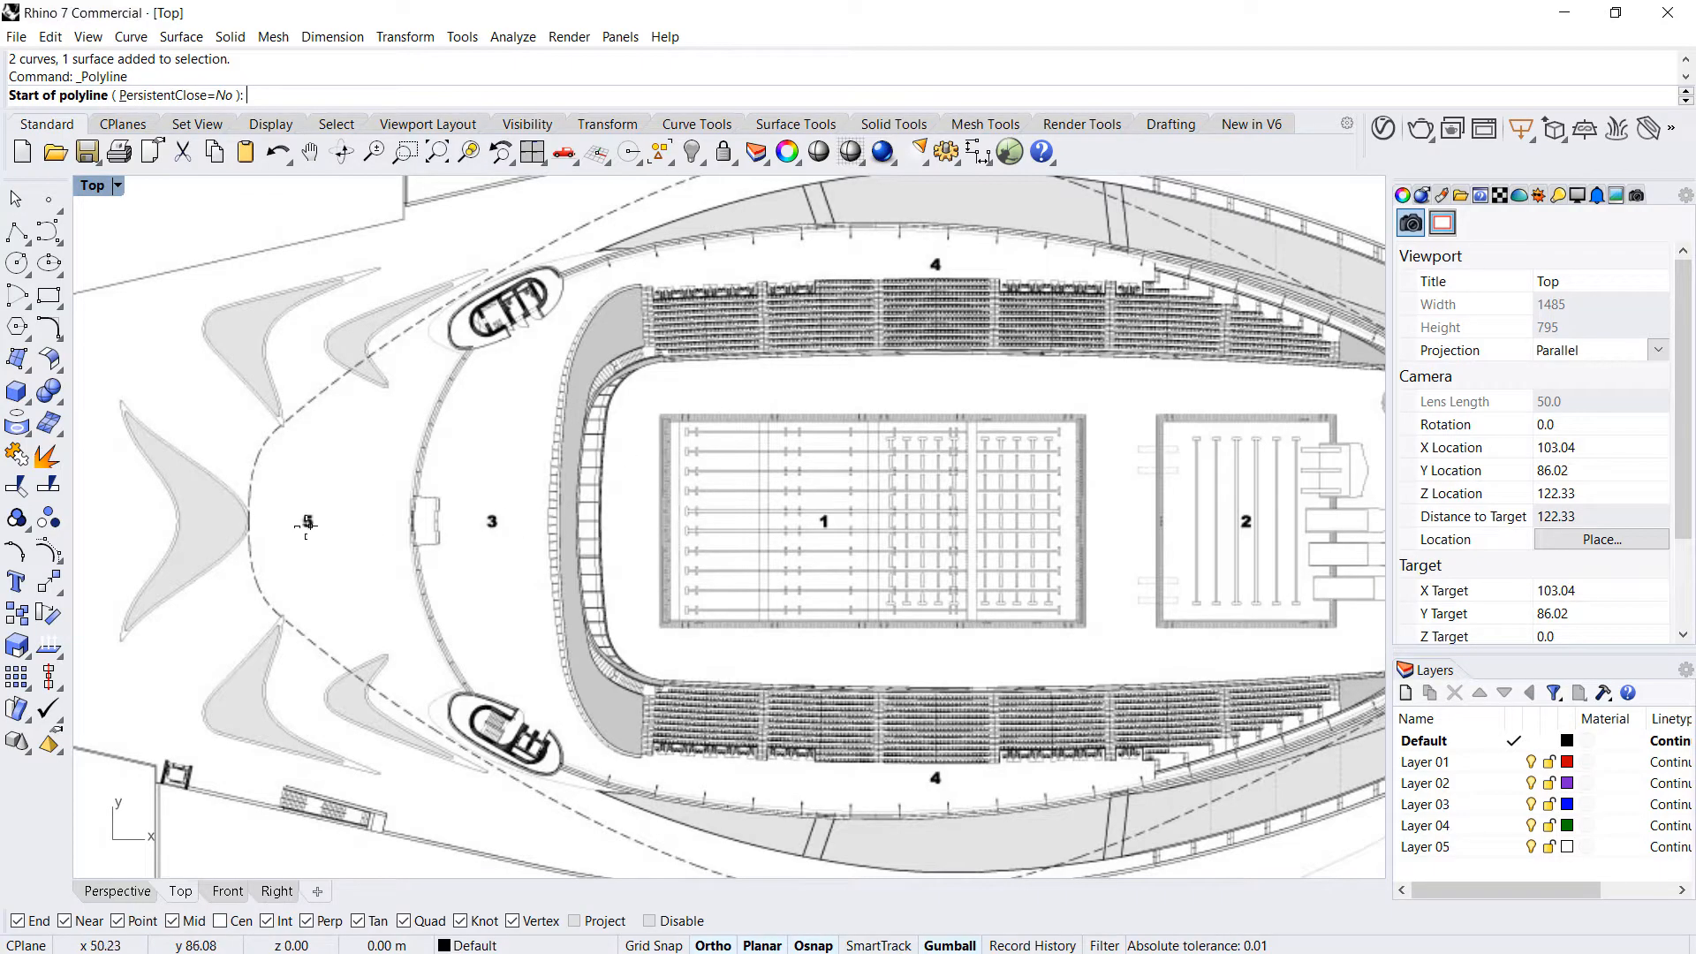
pyautogui.scroll(6, 307, 523)
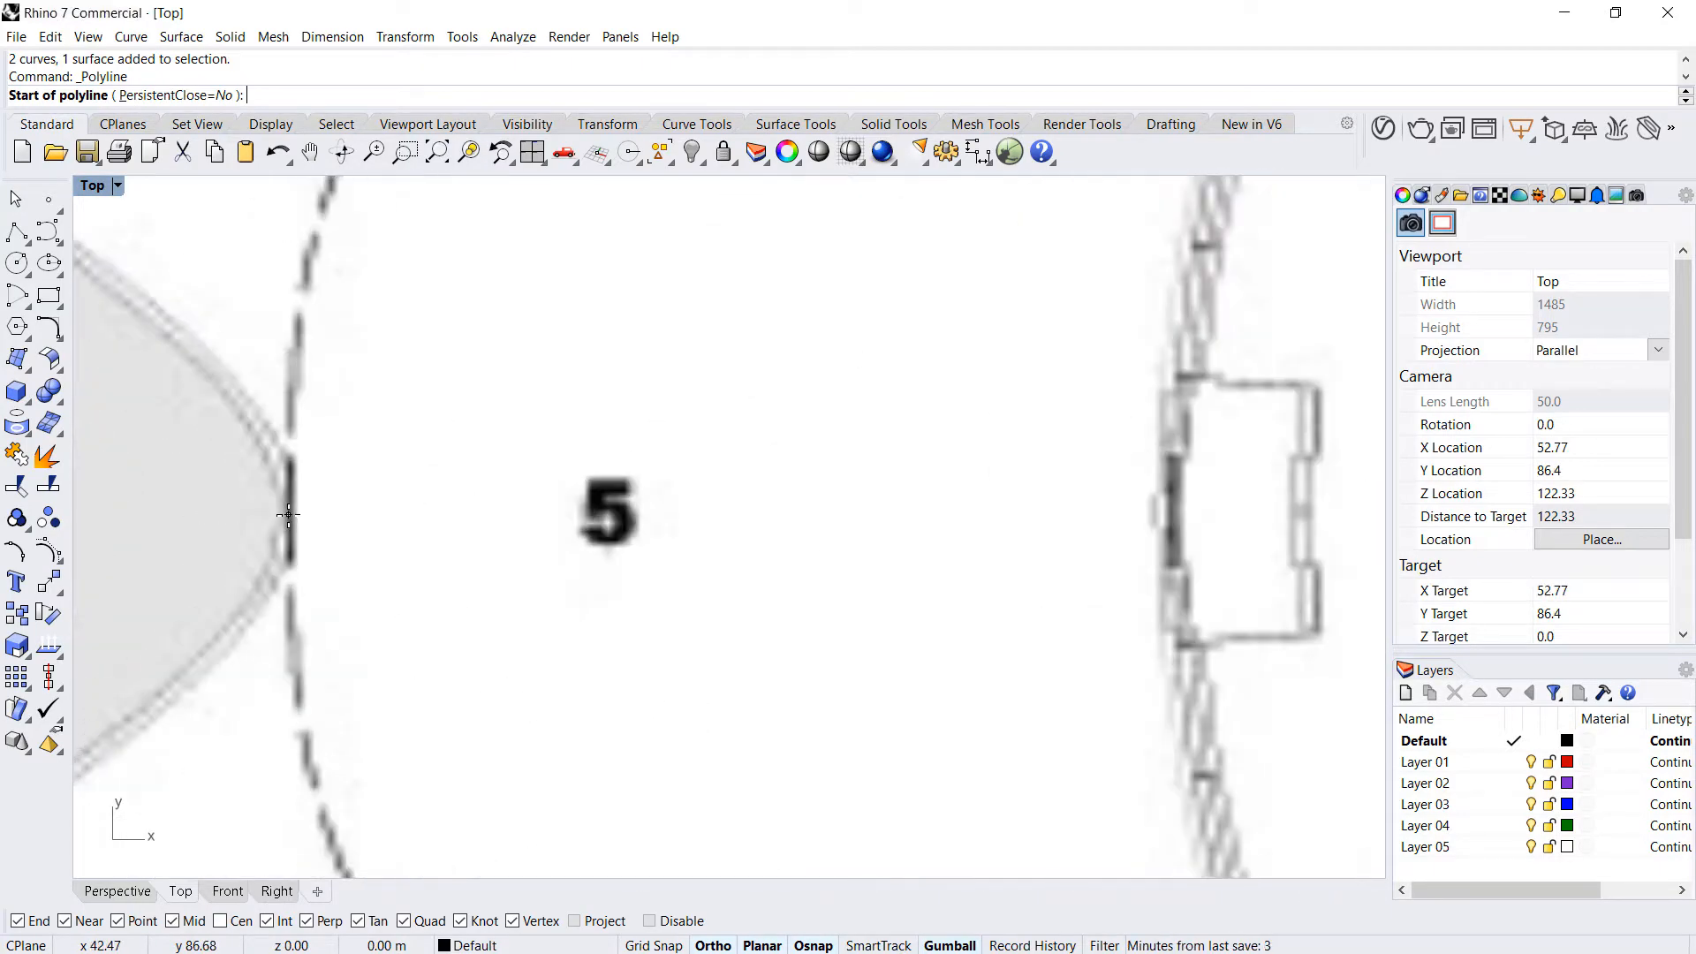
pyautogui.scroll(-8, 289, 514)
pyautogui.scroll(5, 919, 530)
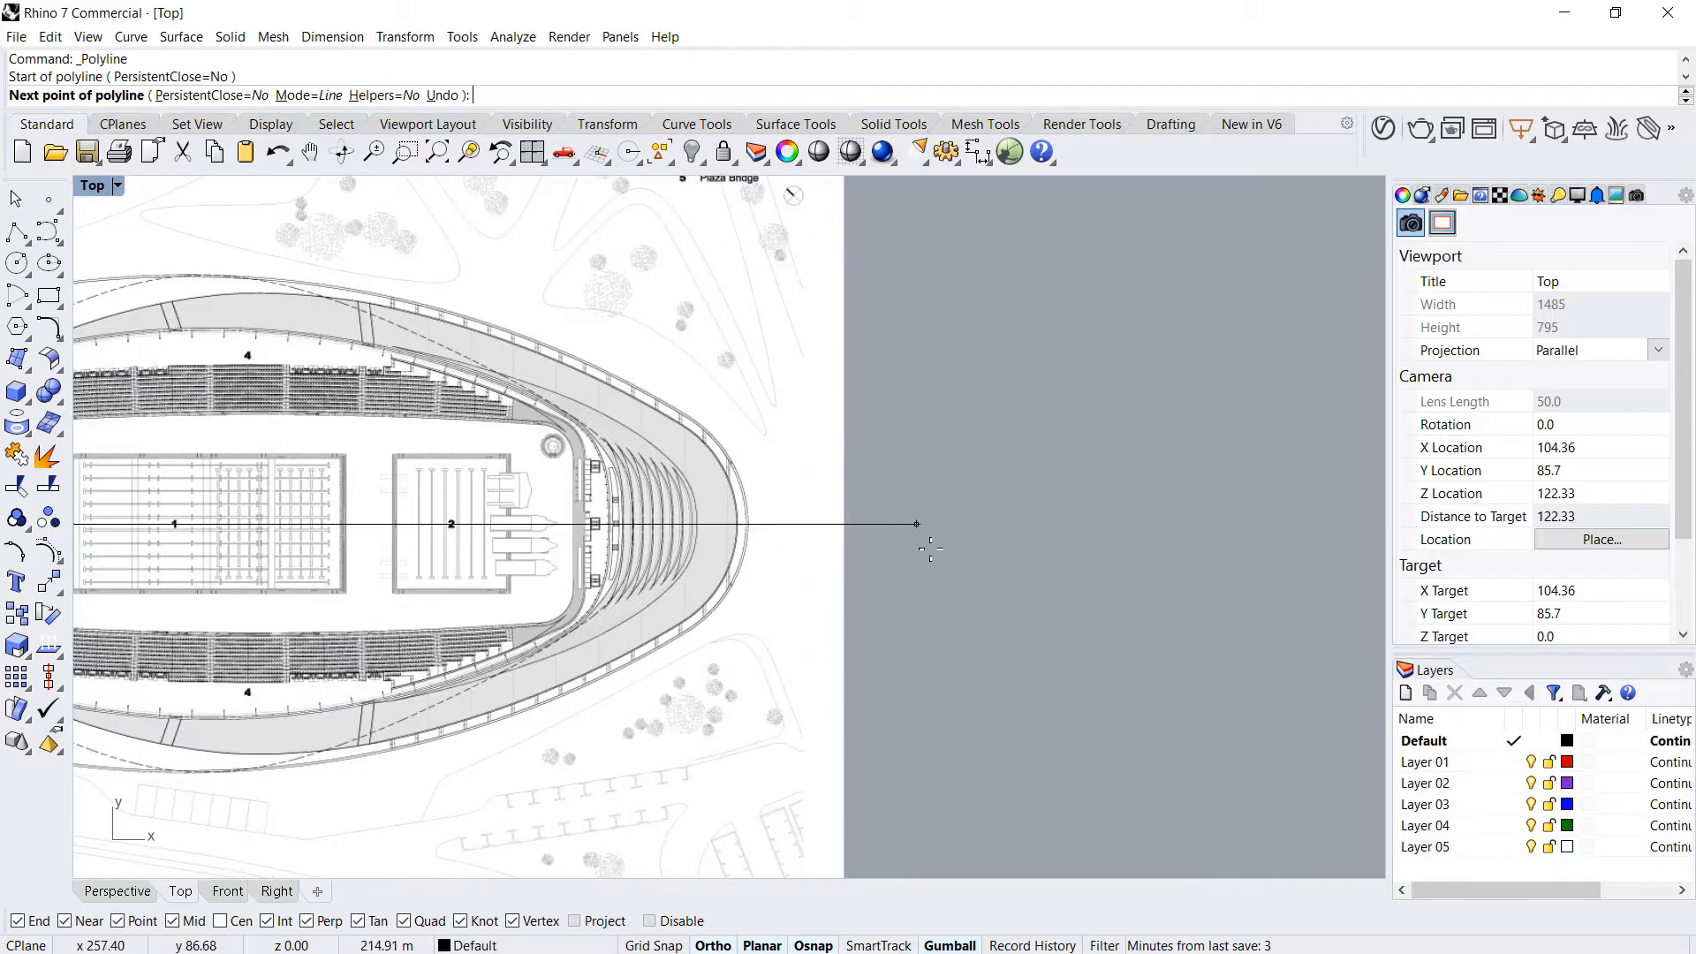
pyautogui.click(1010, 548)
pyautogui.press('Return')
# - Draw a vertical line about 26 m long along the edge of the diving pool (2) that faces the main pool, from corner to corner
pyautogui.scroll(-5, 884, 548)
pyautogui.scroll(6, 740, 549)
pyautogui.scroll(5, 739, 328)
pyautogui.press('Return')
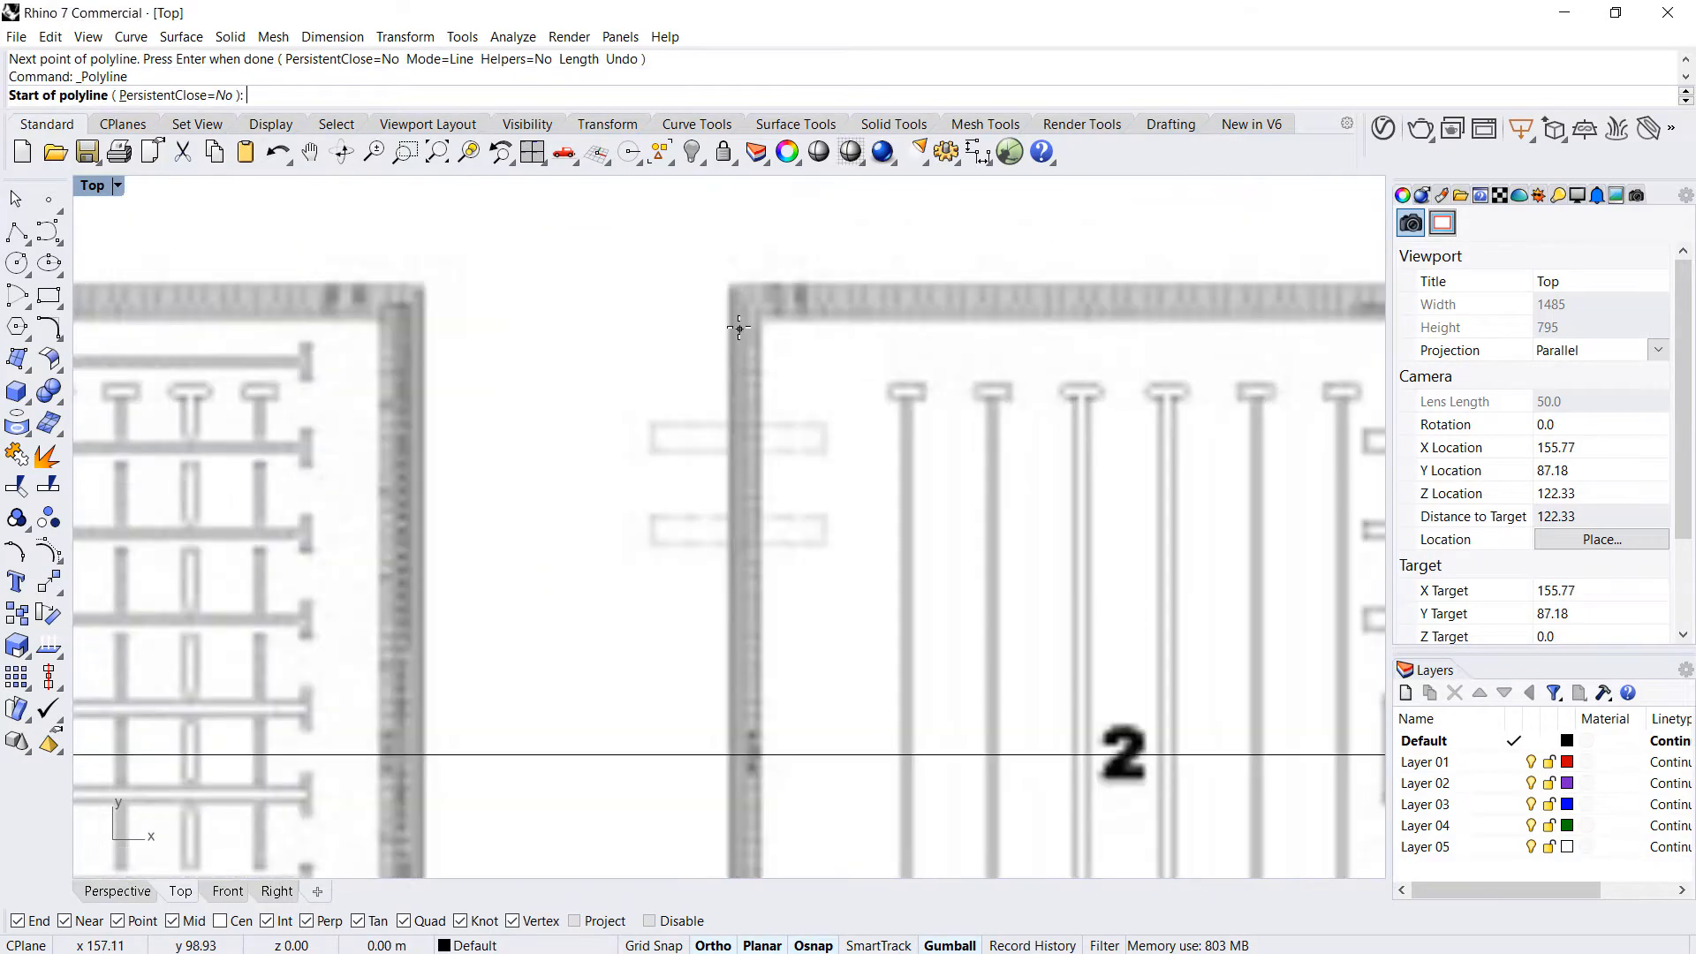
pyautogui.click(732, 290)
pyautogui.scroll(-5, 732, 289)
pyautogui.scroll(5, 759, 611)
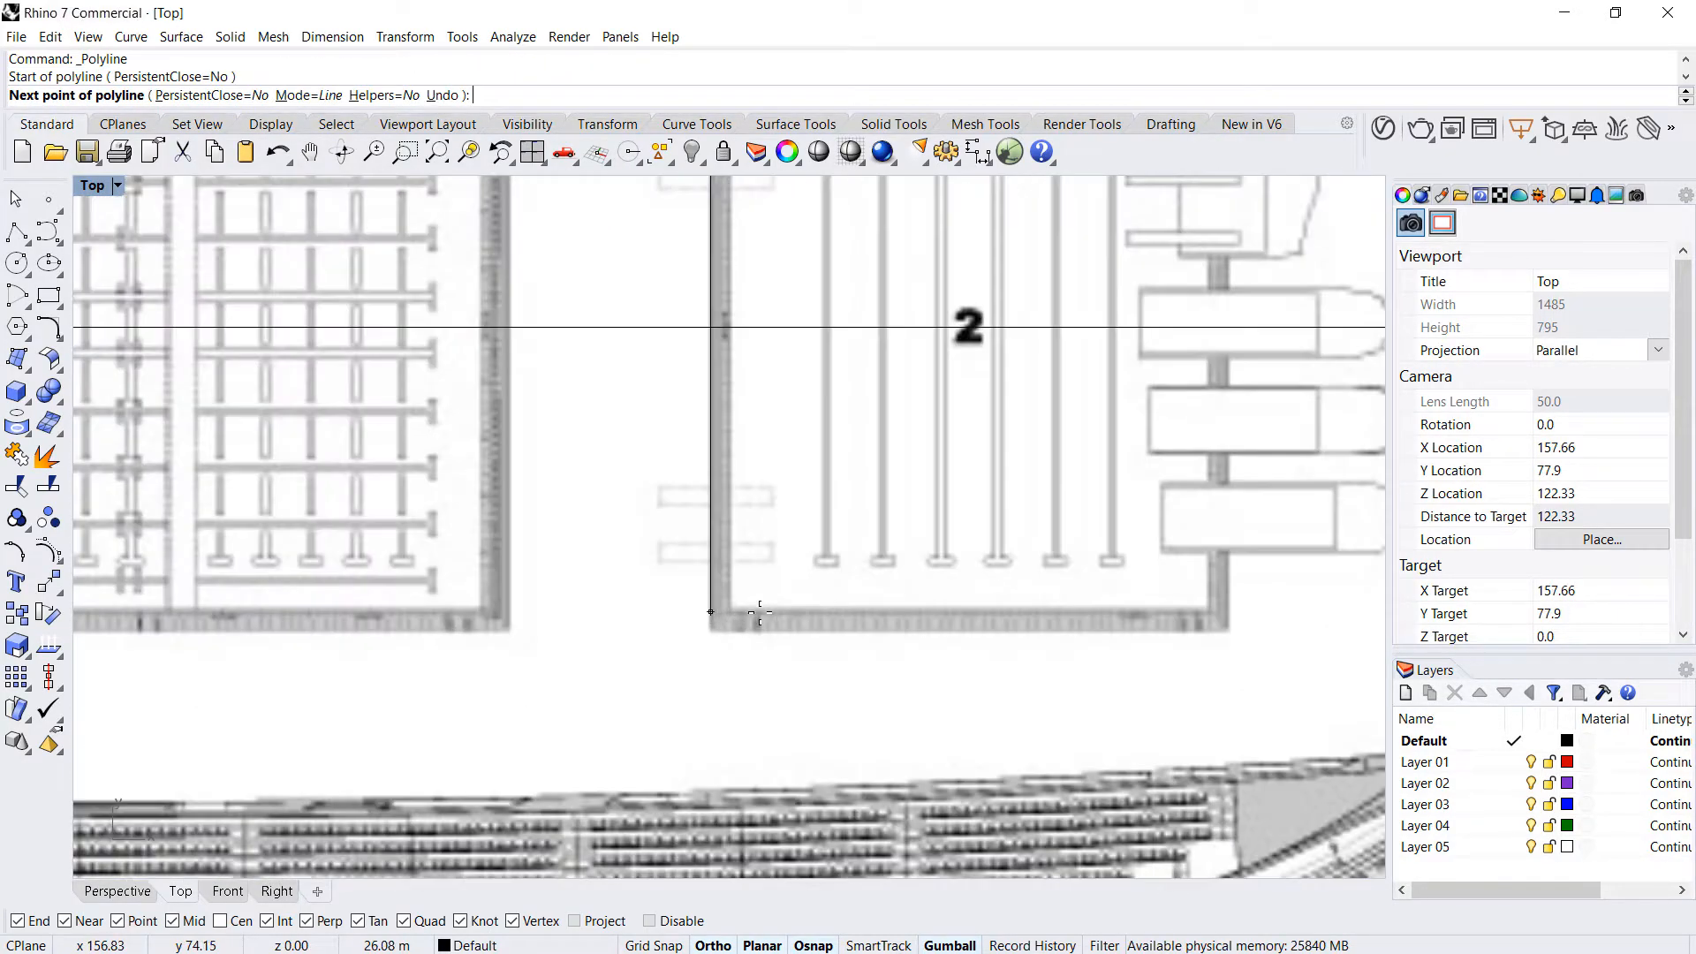
pyautogui.click(737, 628)
pyautogui.press('Return')
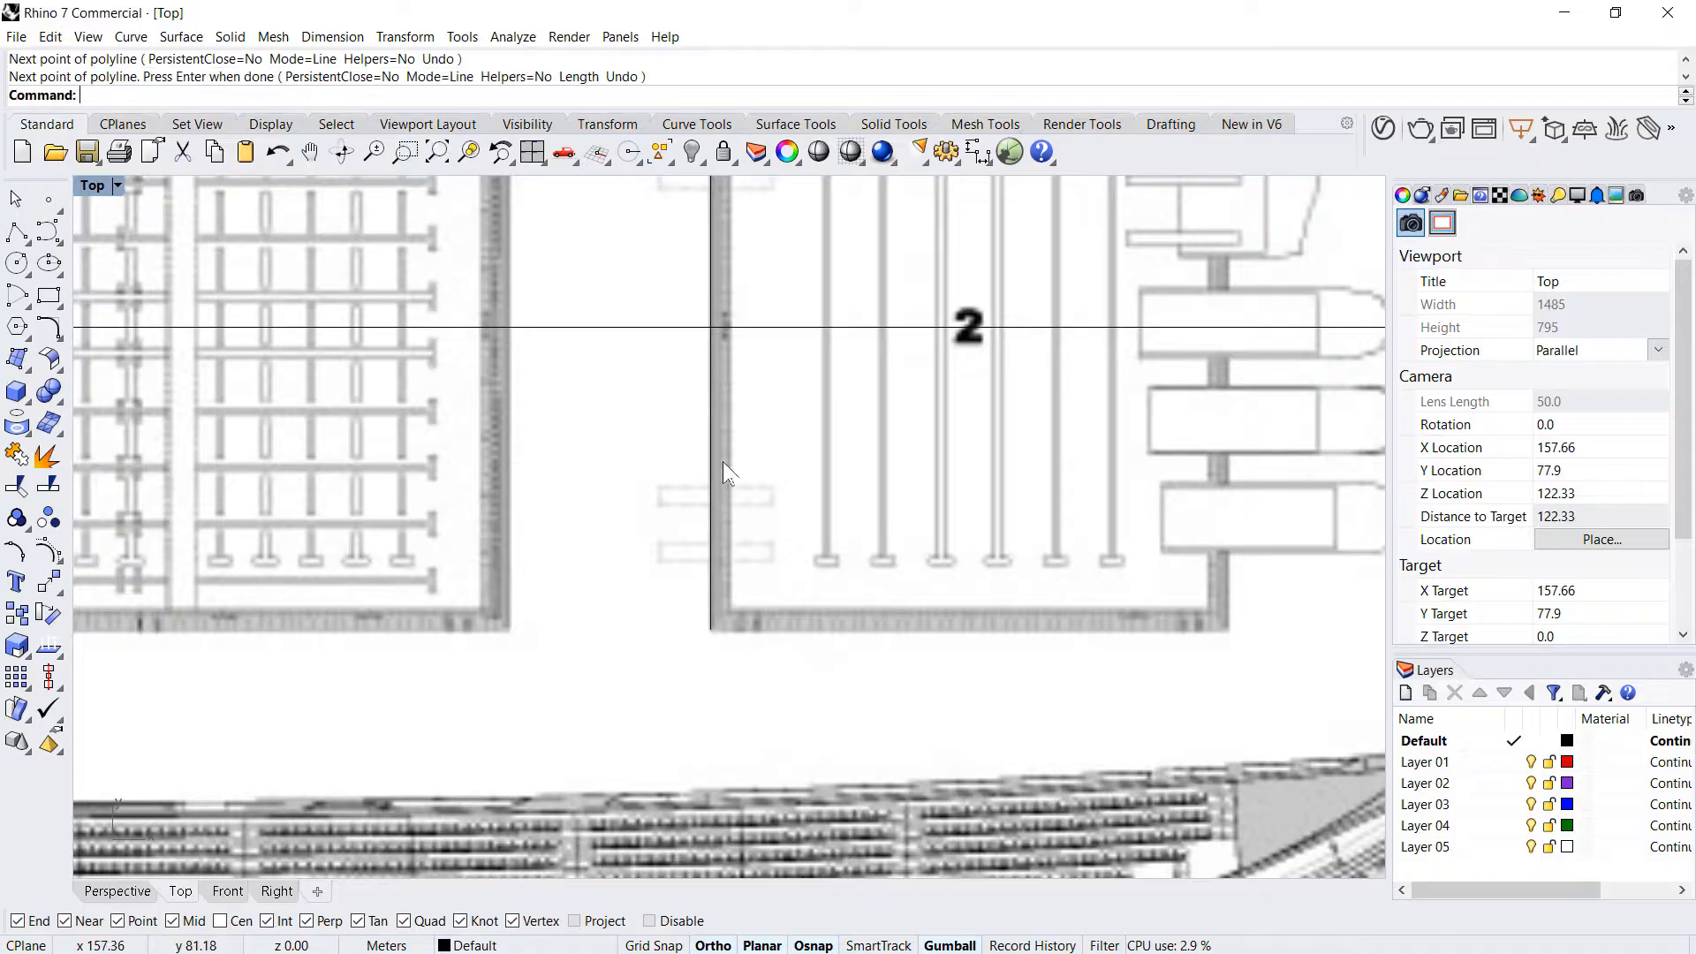
# - Draw a horizontal line from the midpoint of the diving pool's vertical edge line to beyond the floor plan's far edge
pyautogui.press('Return')
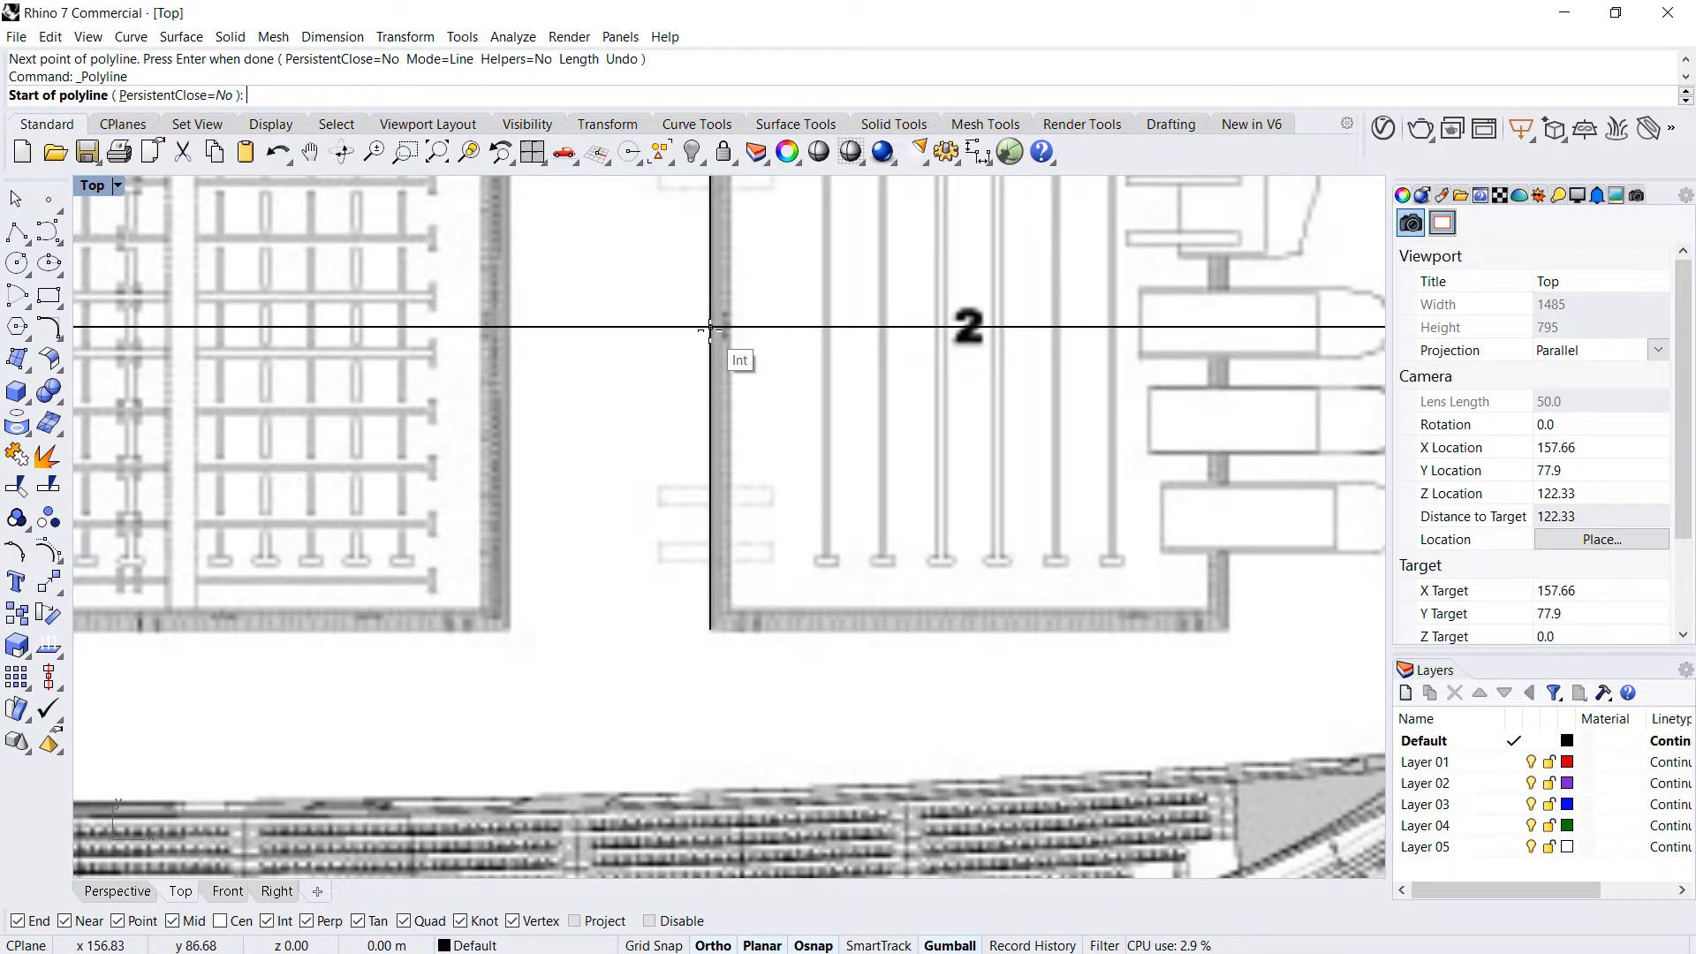
pyautogui.click(711, 320)
pyautogui.scroll(-5, 716, 353)
pyautogui.scroll(5, 1289, 436)
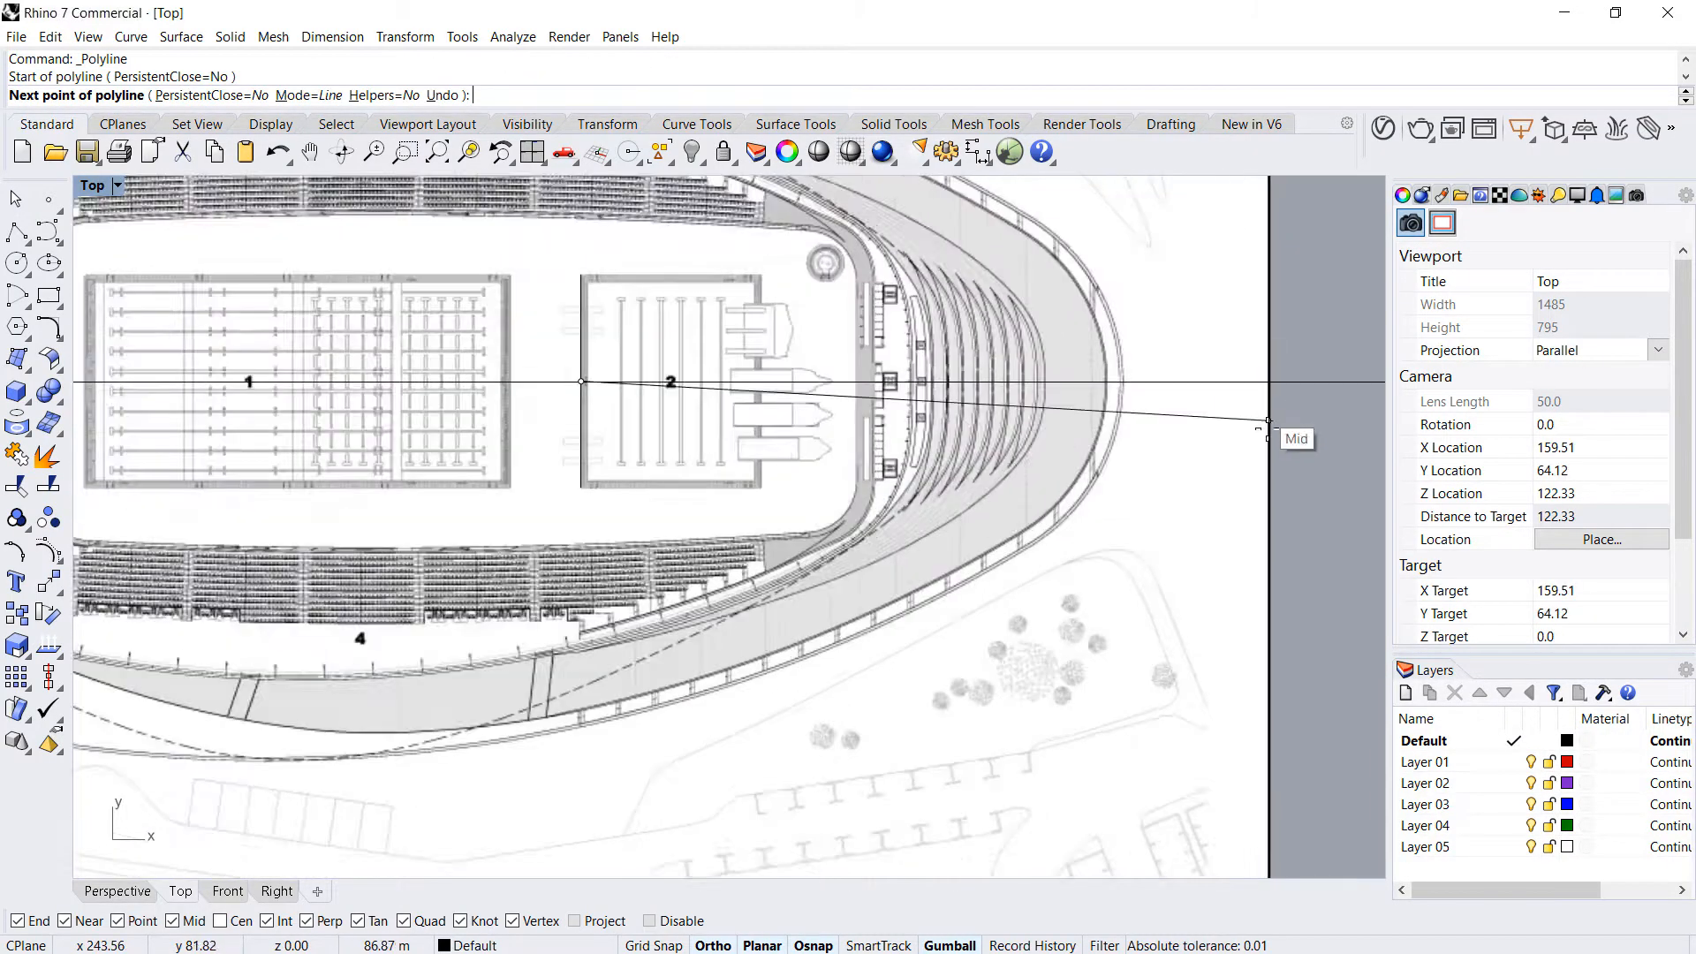
pyautogui.click(1328, 435)
pyautogui.press('Return')
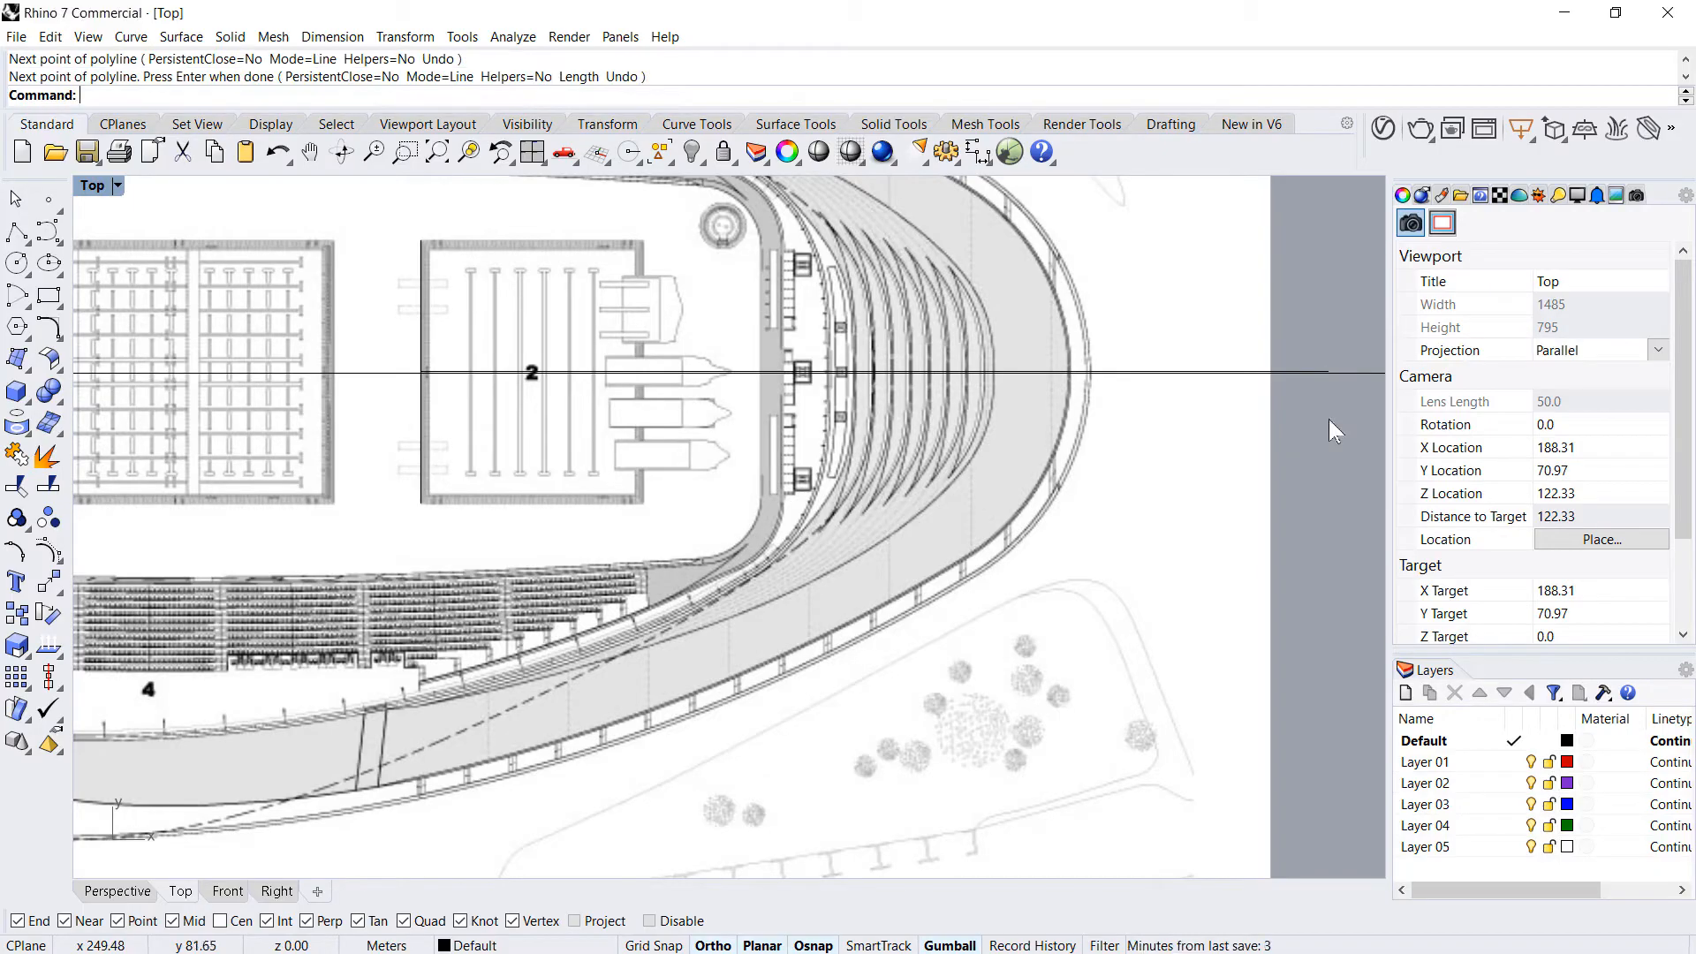
# - Move the floor plan's long centreline onto the new horizontal line through the diving pool's midpoint
pyautogui.click(1358, 372)
pyautogui.scroll(5, 1354, 371)
pyautogui.write('m')
pyautogui.press('Return')
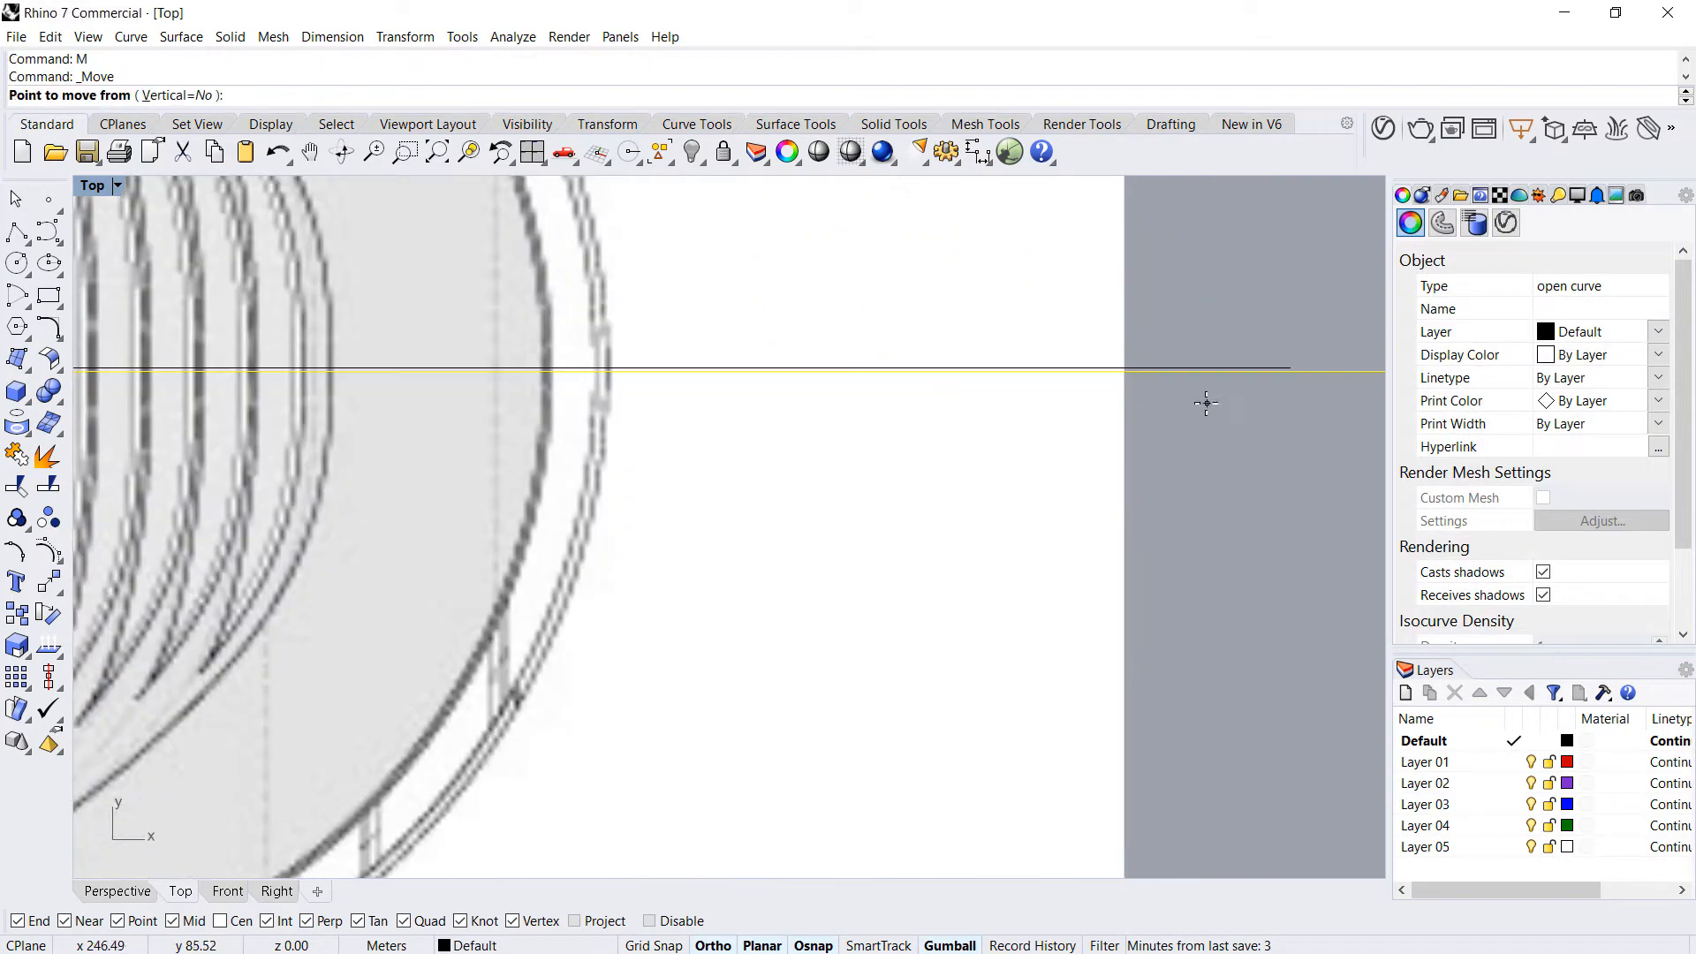
pyautogui.click(1200, 370)
pyautogui.click(1208, 371)
pyautogui.scroll(-5, 1272, 440)
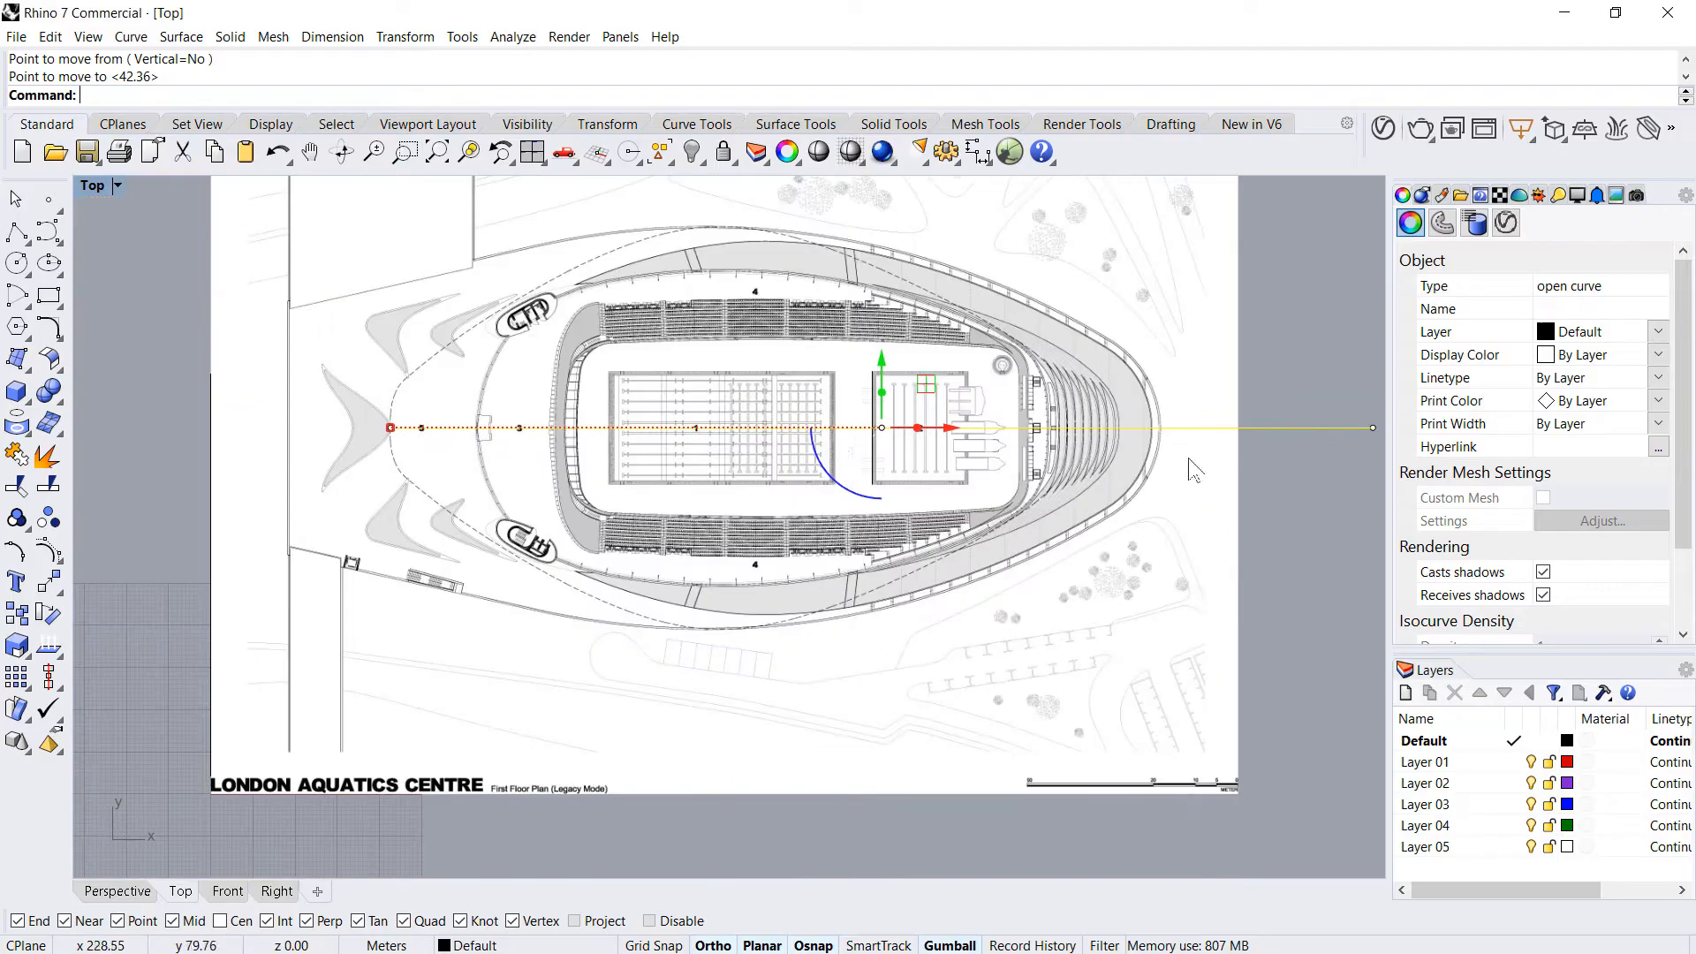
pyautogui.scroll(5, 888, 437)
pyautogui.scroll(2, 945, 441)
pyautogui.scroll(-8, 810, 439)
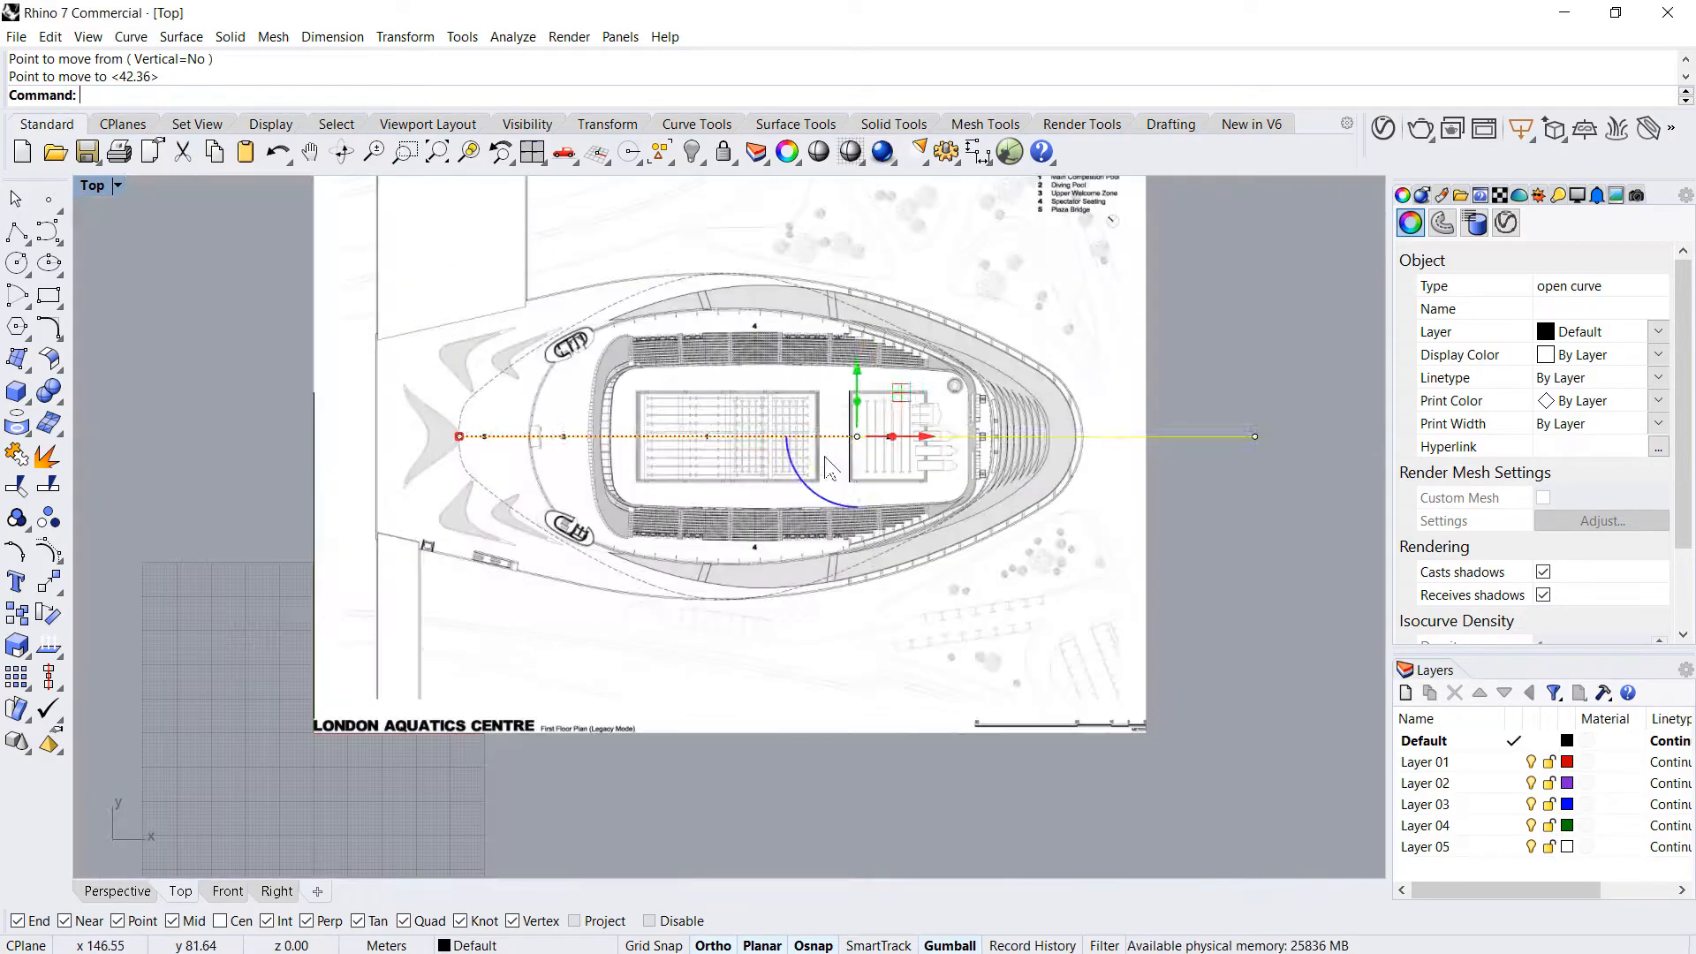
# - Delete the shorter horizontal construction line that starts at the diving pool, keeping the long centreline
pyautogui.click(1195, 454)
pyautogui.scroll(4, 1192, 454)
pyautogui.moveTo(1189, 468); pyautogui.dragTo(1129, 388)
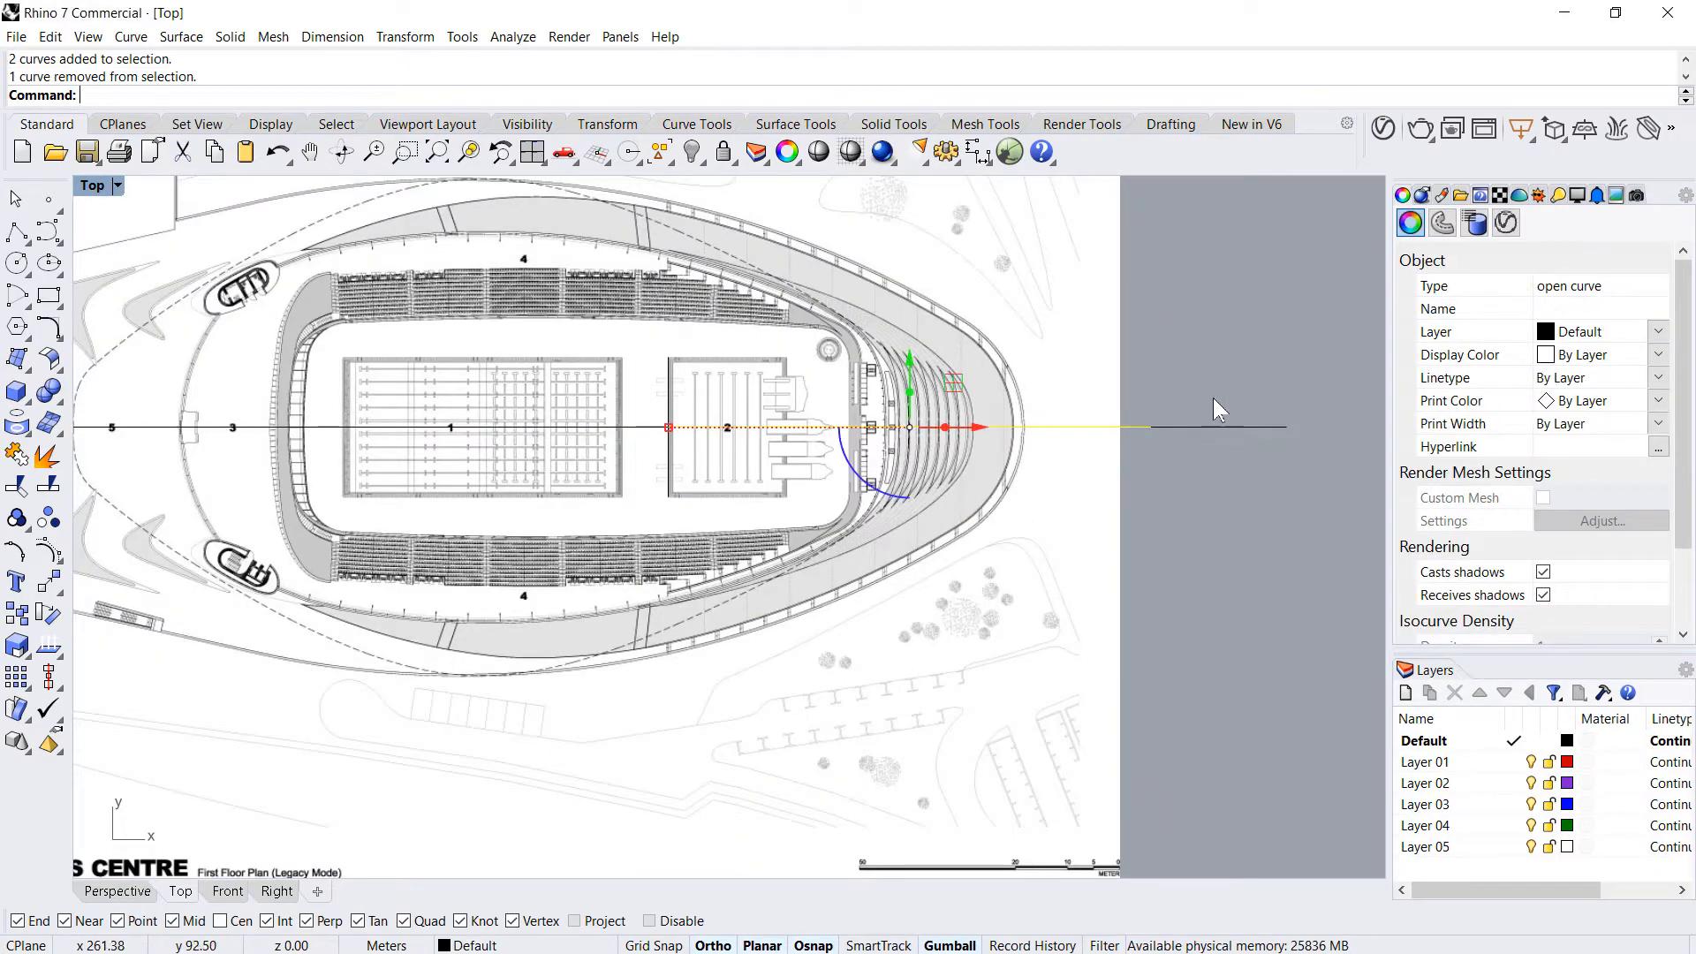
pyautogui.scroll(-5, 1212, 397)
pyautogui.press('Delete')
pyautogui.scroll(1, 1114, 413)
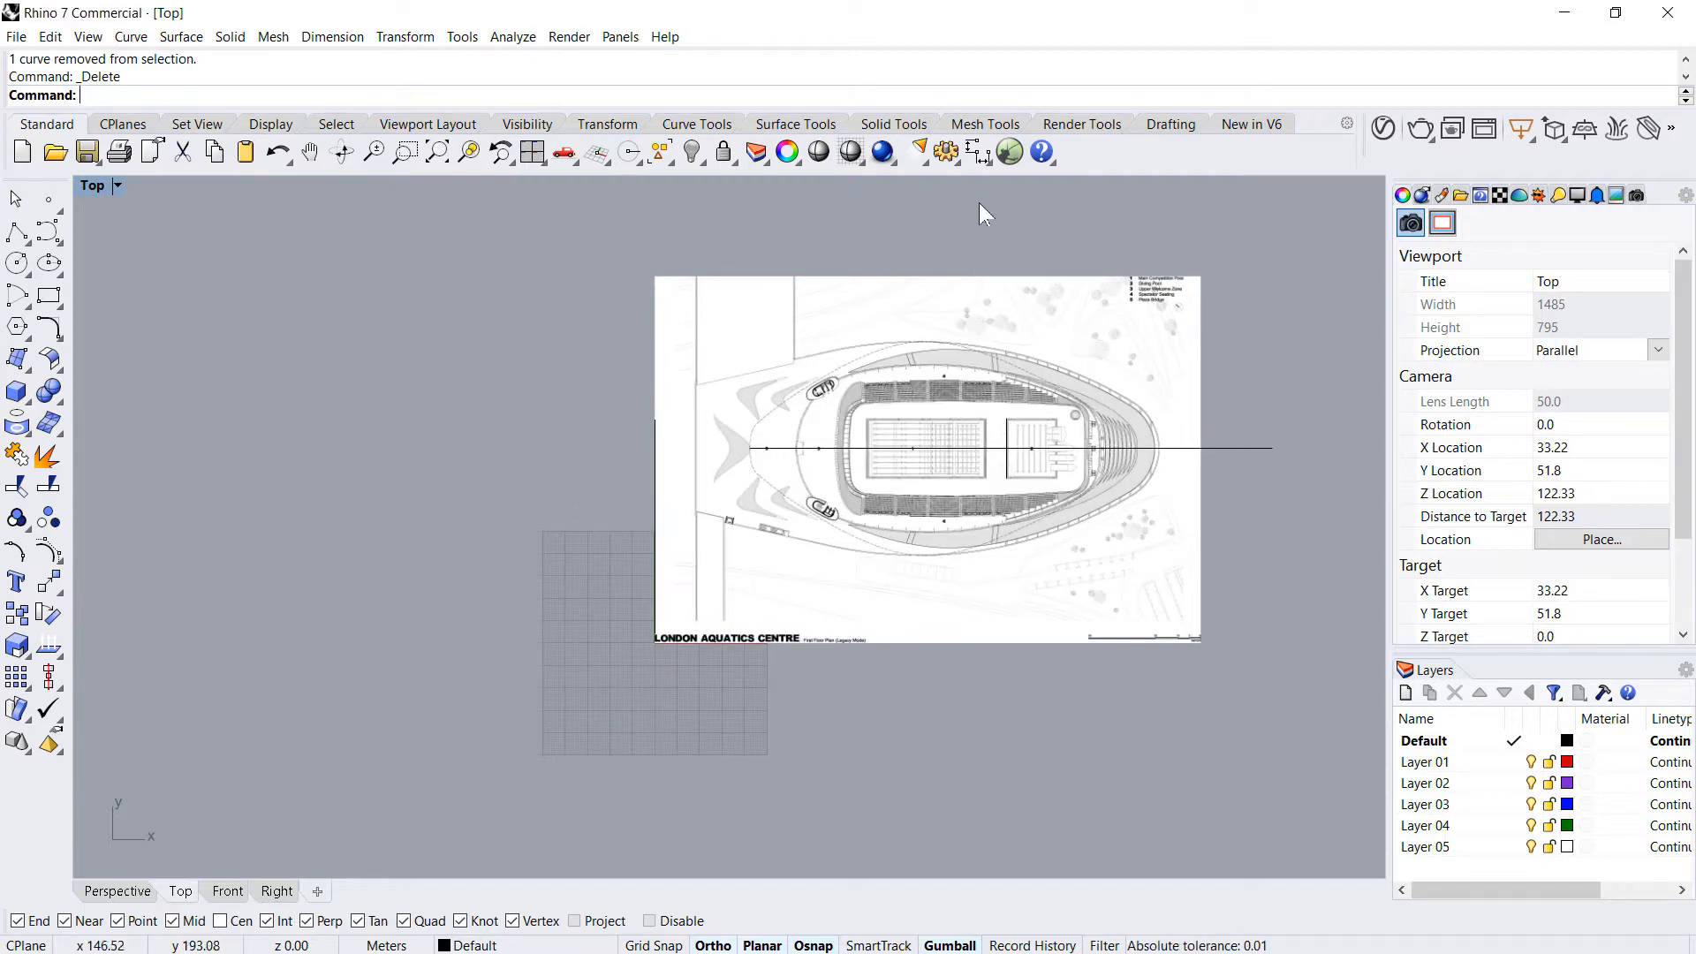
# - Delete the vertical construction line along the edge of the diving pool
pyautogui.scroll(3, 1203, 439)
pyautogui.moveTo(1155, 538); pyautogui.dragTo(1154, 539)
pyautogui.scroll(-3, 1123, 545)
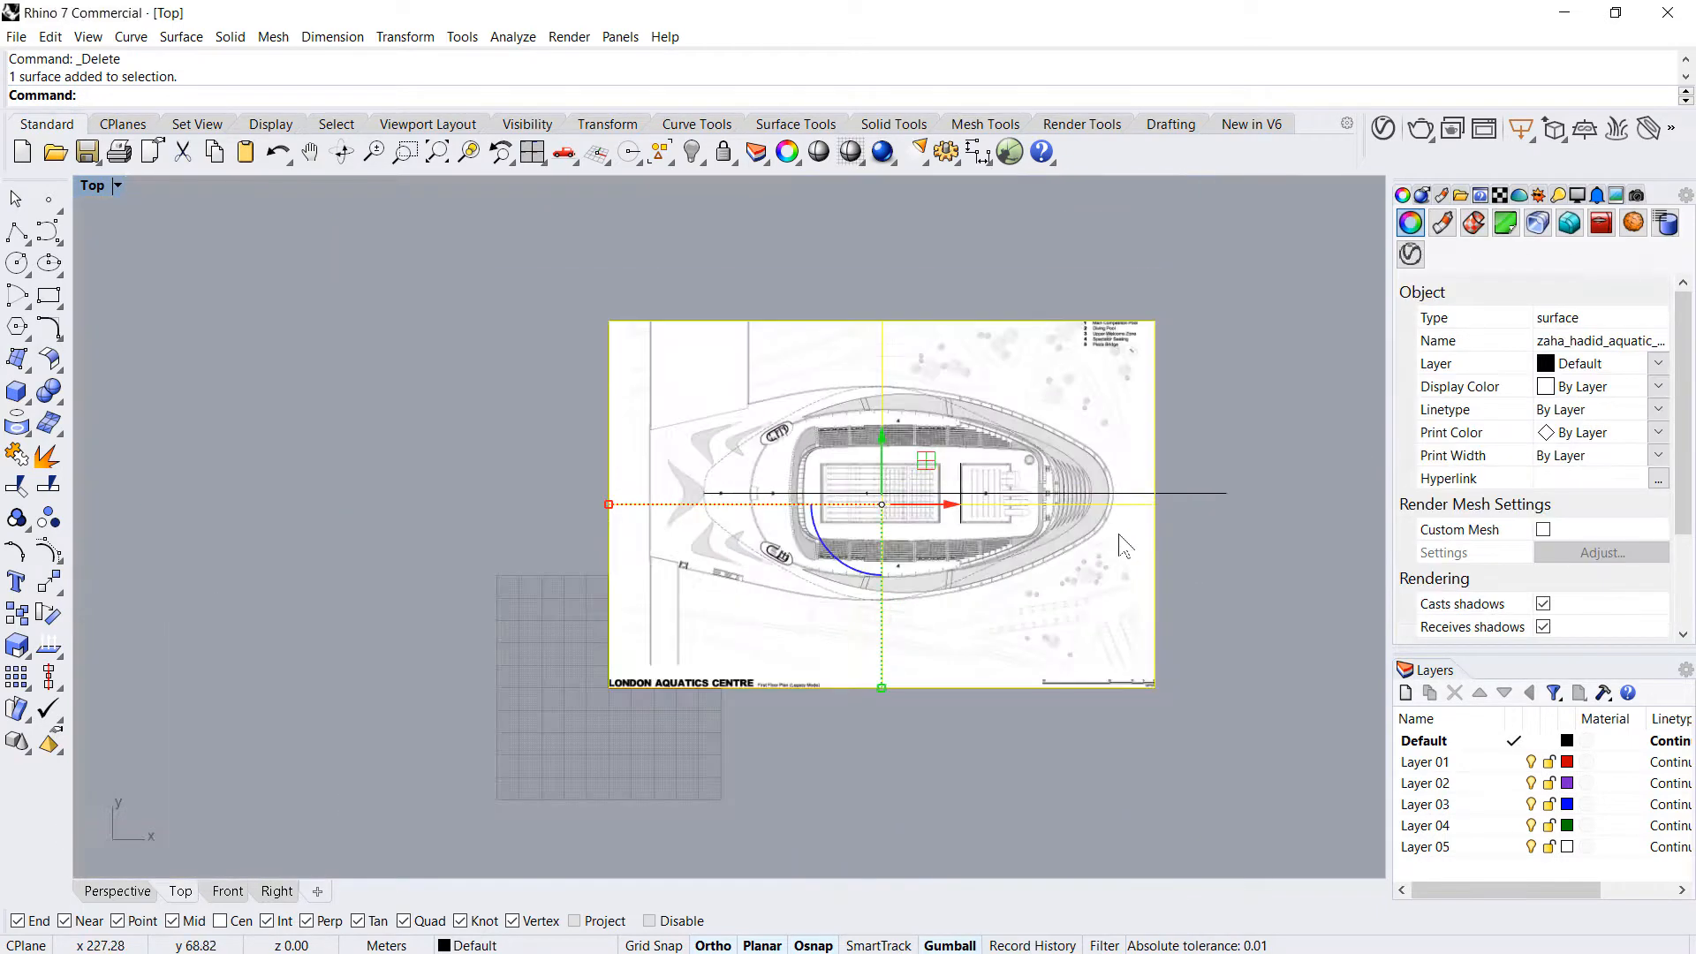
pyautogui.scroll(3, 904, 516)
pyautogui.scroll(-2, 1047, 381)
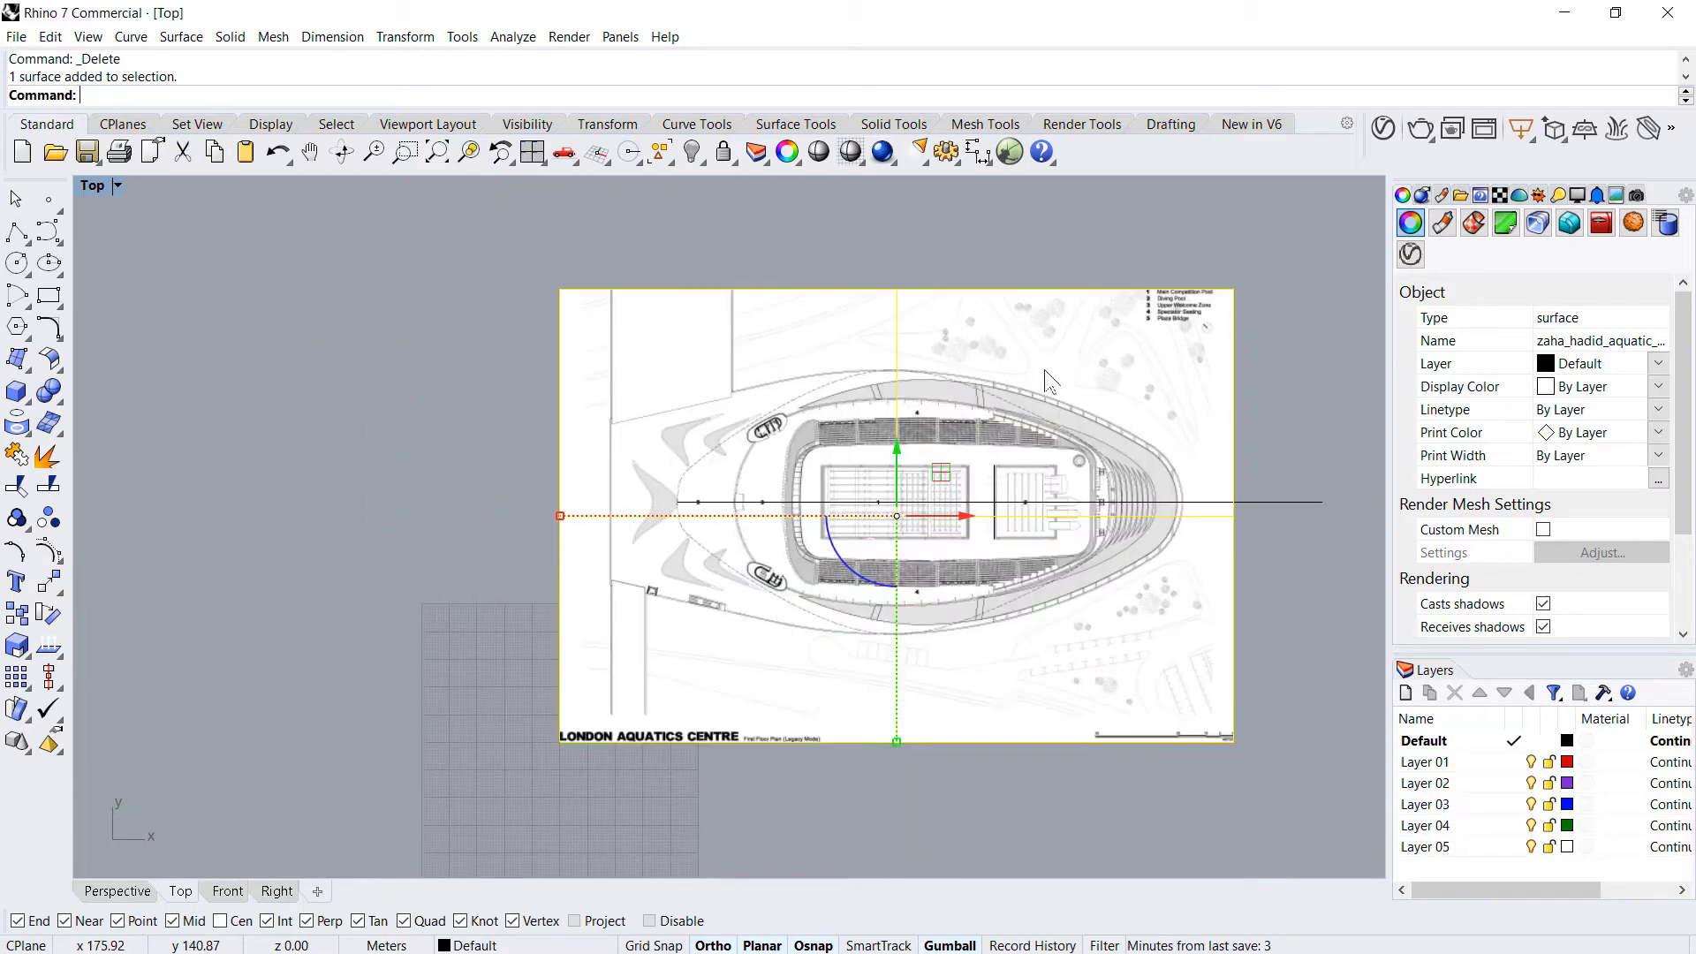
pyautogui.click(1000, 230)
pyautogui.click(1039, 550)
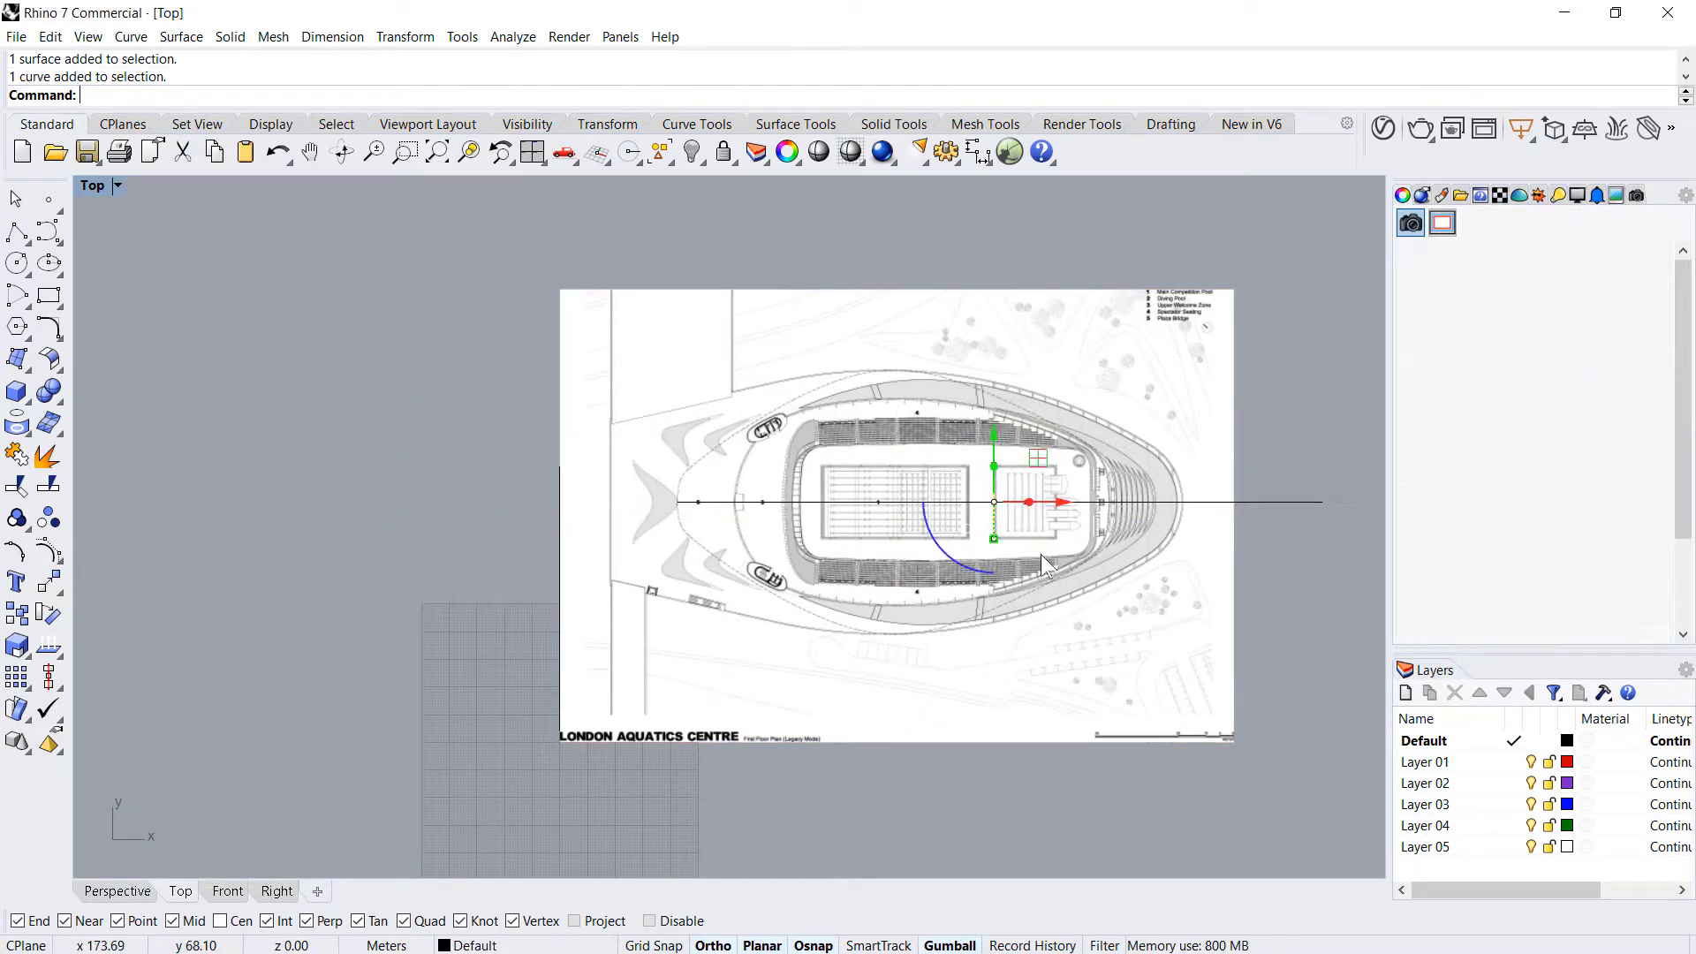
pyautogui.press('Delete')
# - In the Perspective view, move the cross section with its reference lines so its vertical centre line meets the tip of the plan's centreline
pyautogui.click(119, 891)
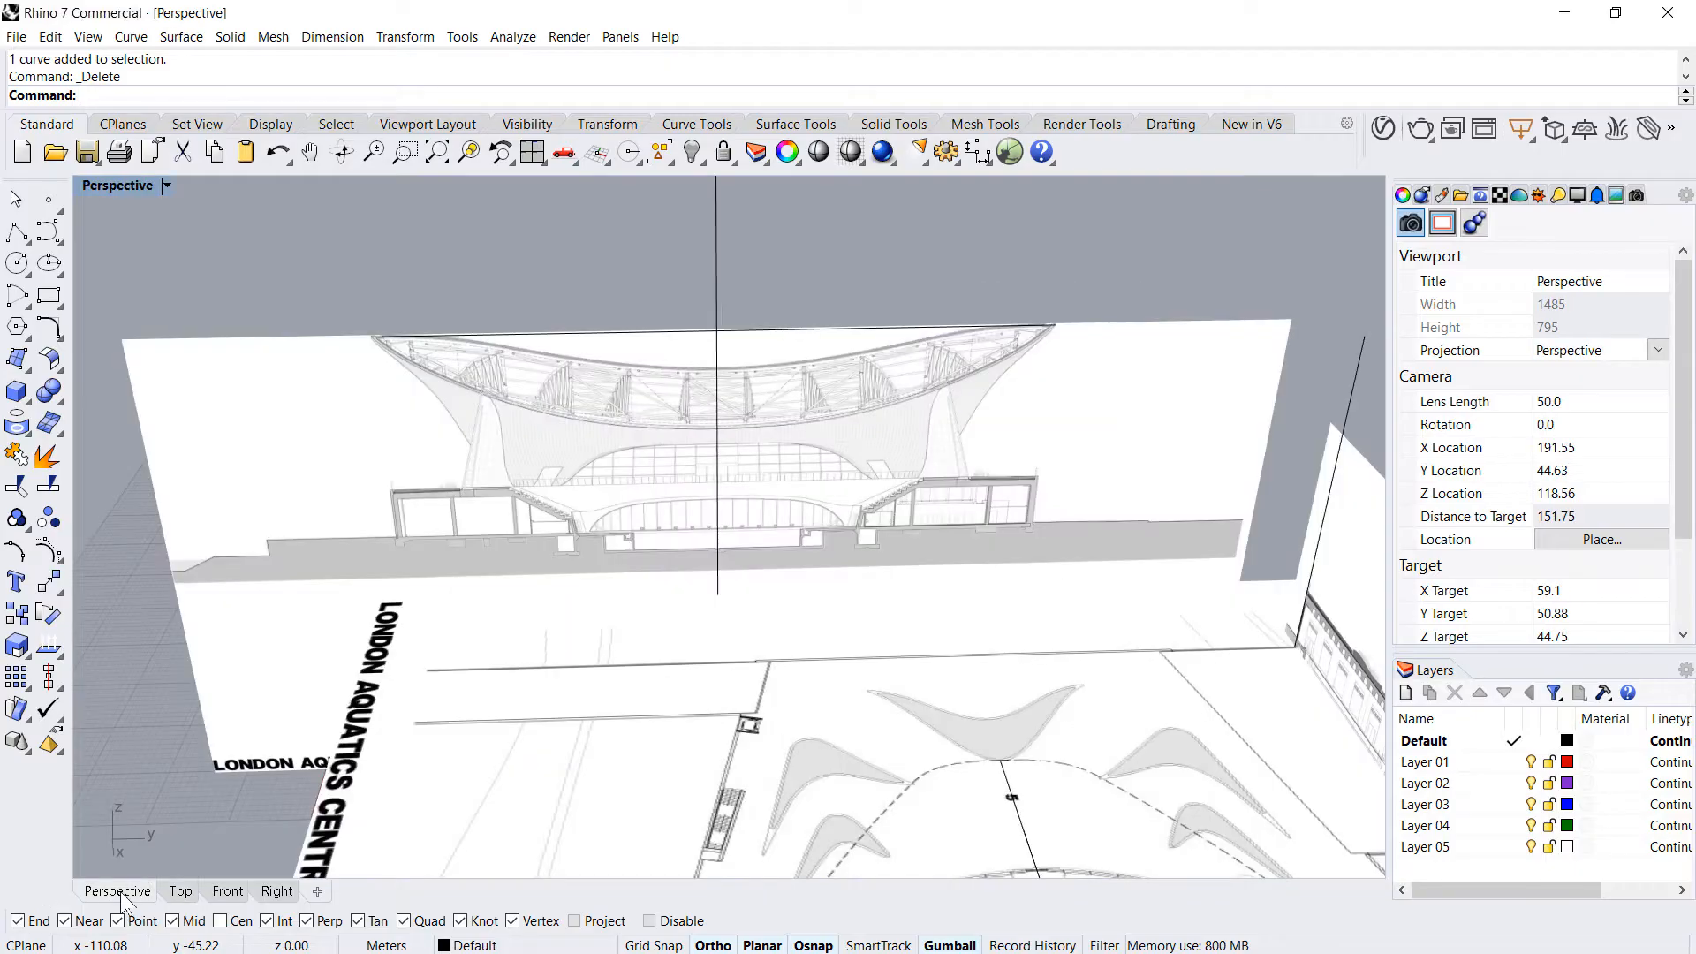
pyautogui.moveTo(406, 589); pyautogui.dragTo(513, 454, button='right')
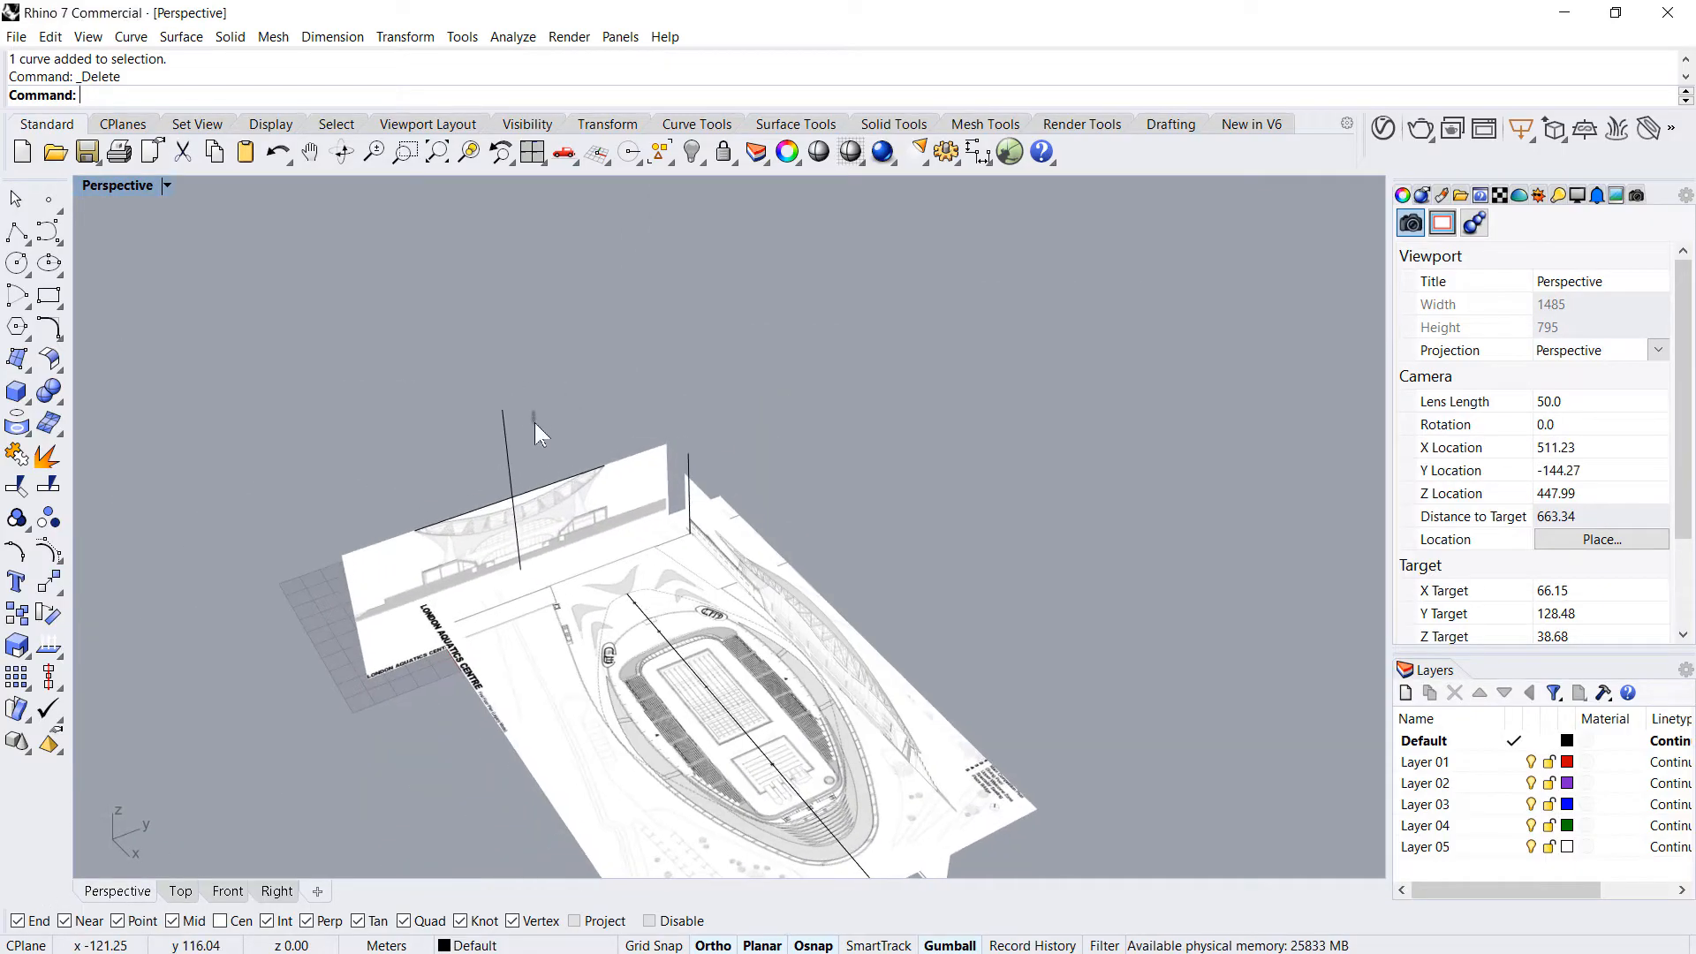
pyautogui.moveTo(535, 428); pyautogui.dragTo(430, 526)
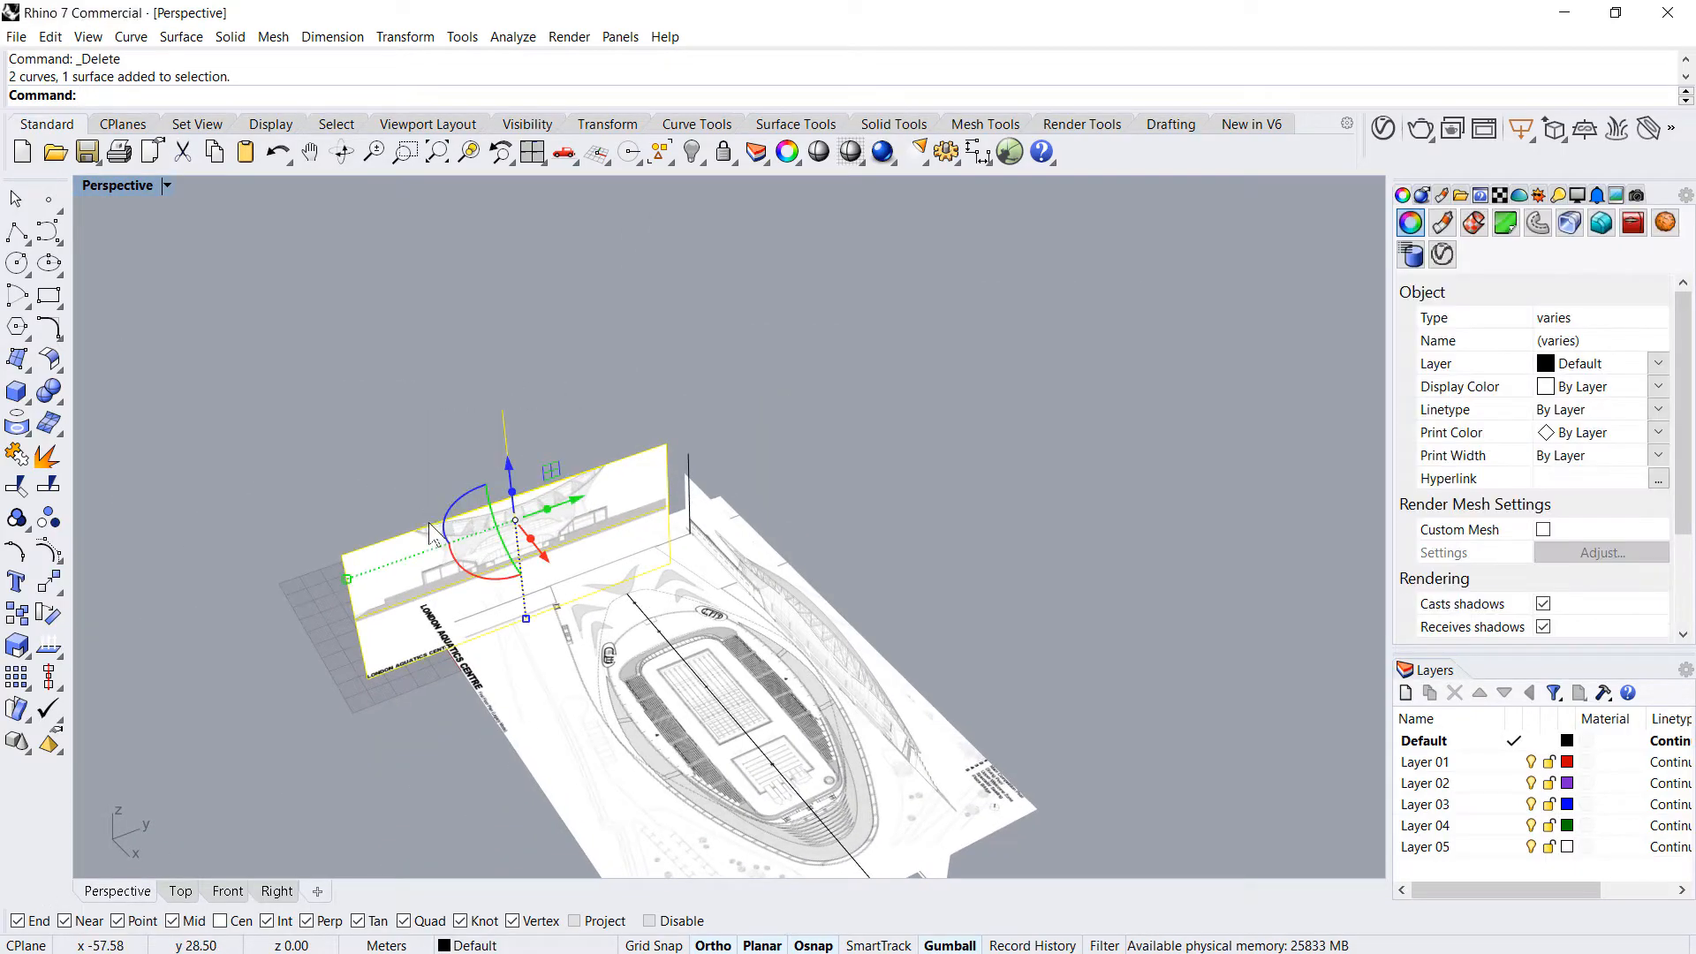
pyautogui.click(503, 410)
pyautogui.scroll(2, 629, 590)
pyautogui.click(630, 585)
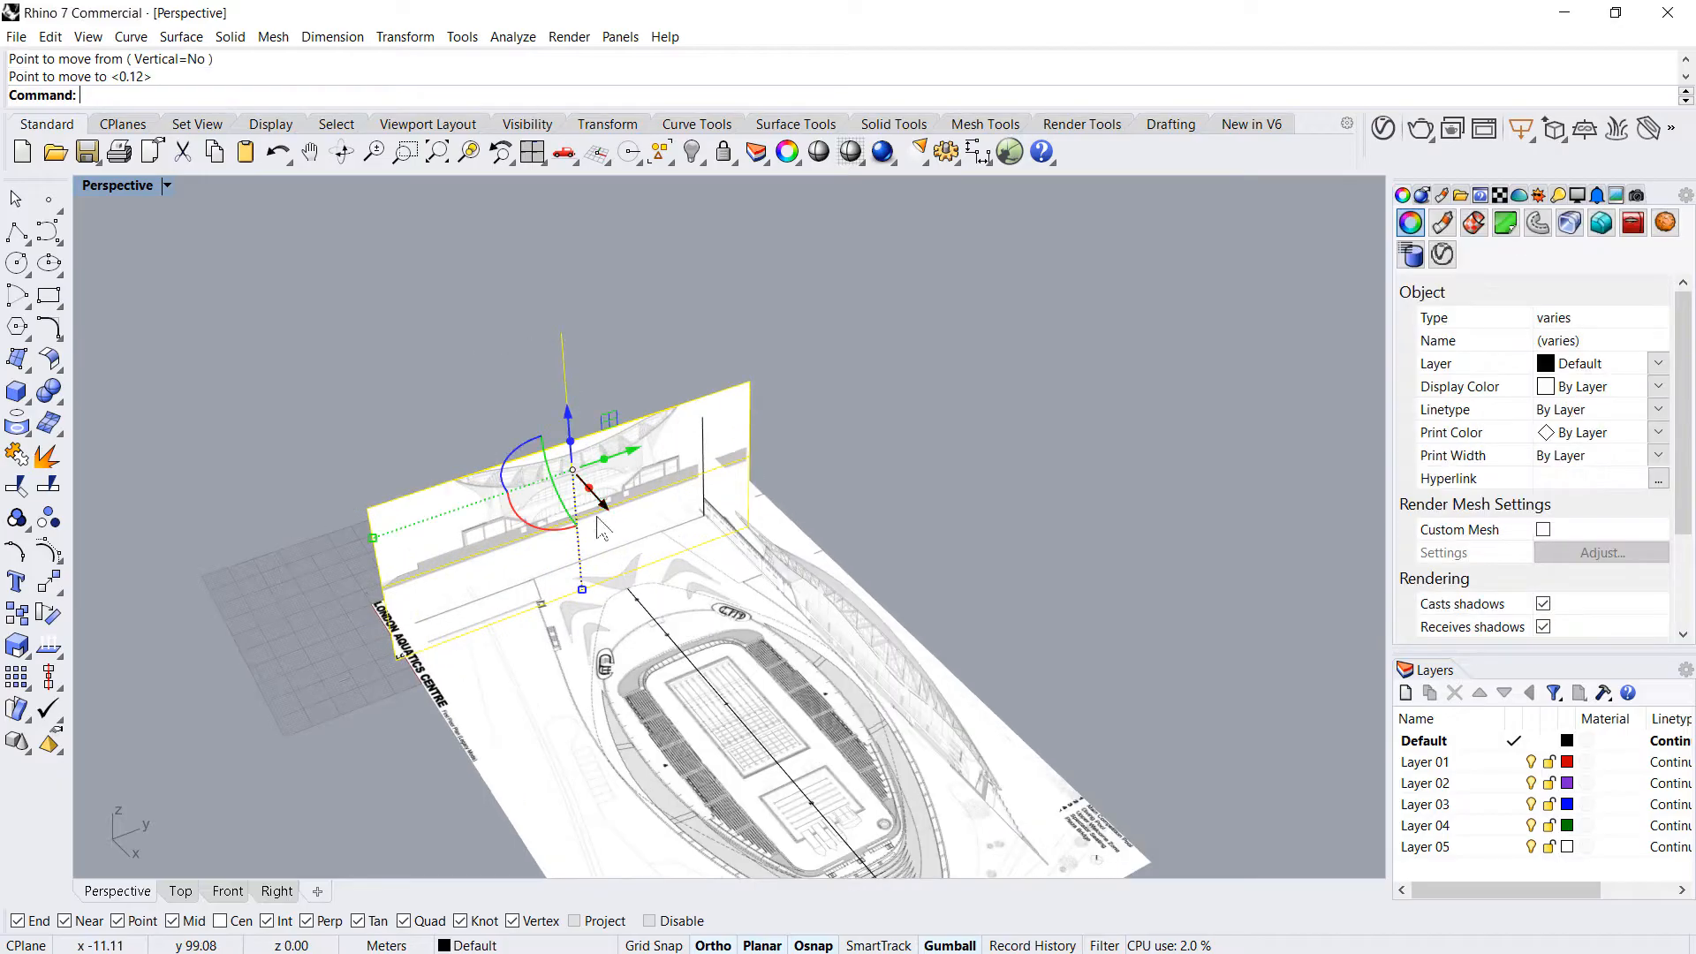
# - Delete the vertical centre line and the horizontal roof line from the cross section
pyautogui.click(643, 316)
pyautogui.moveTo(403, 323); pyautogui.dragTo(693, 510)
pyautogui.press('Delete')
pyautogui.scroll(8, 693, 510)
pyautogui.moveTo(583, 539); pyautogui.dragTo(707, 569, button='right')
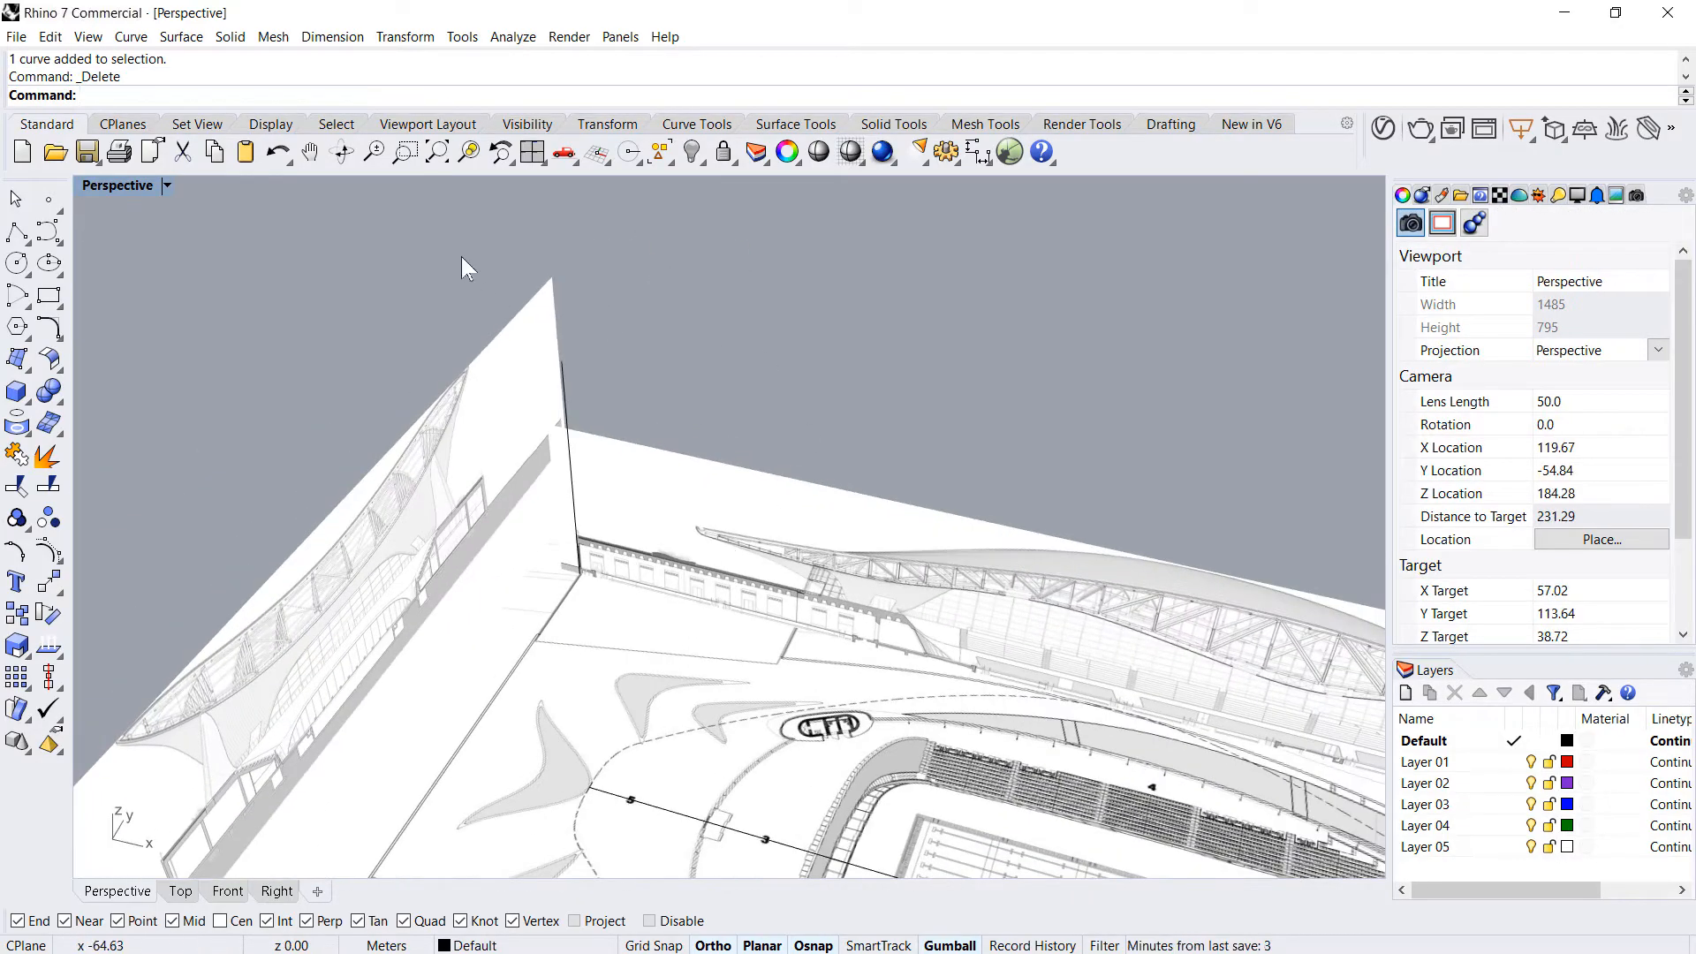
pyautogui.moveTo(461, 257); pyautogui.dragTo(732, 644)
pyautogui.press('Delete')
pyautogui.scroll(-14, 626, 472)
pyautogui.scroll(12, 641, 505)
pyautogui.moveTo(600, 507); pyautogui.dragTo(530, 446, button='right')
pyautogui.click(530, 416)
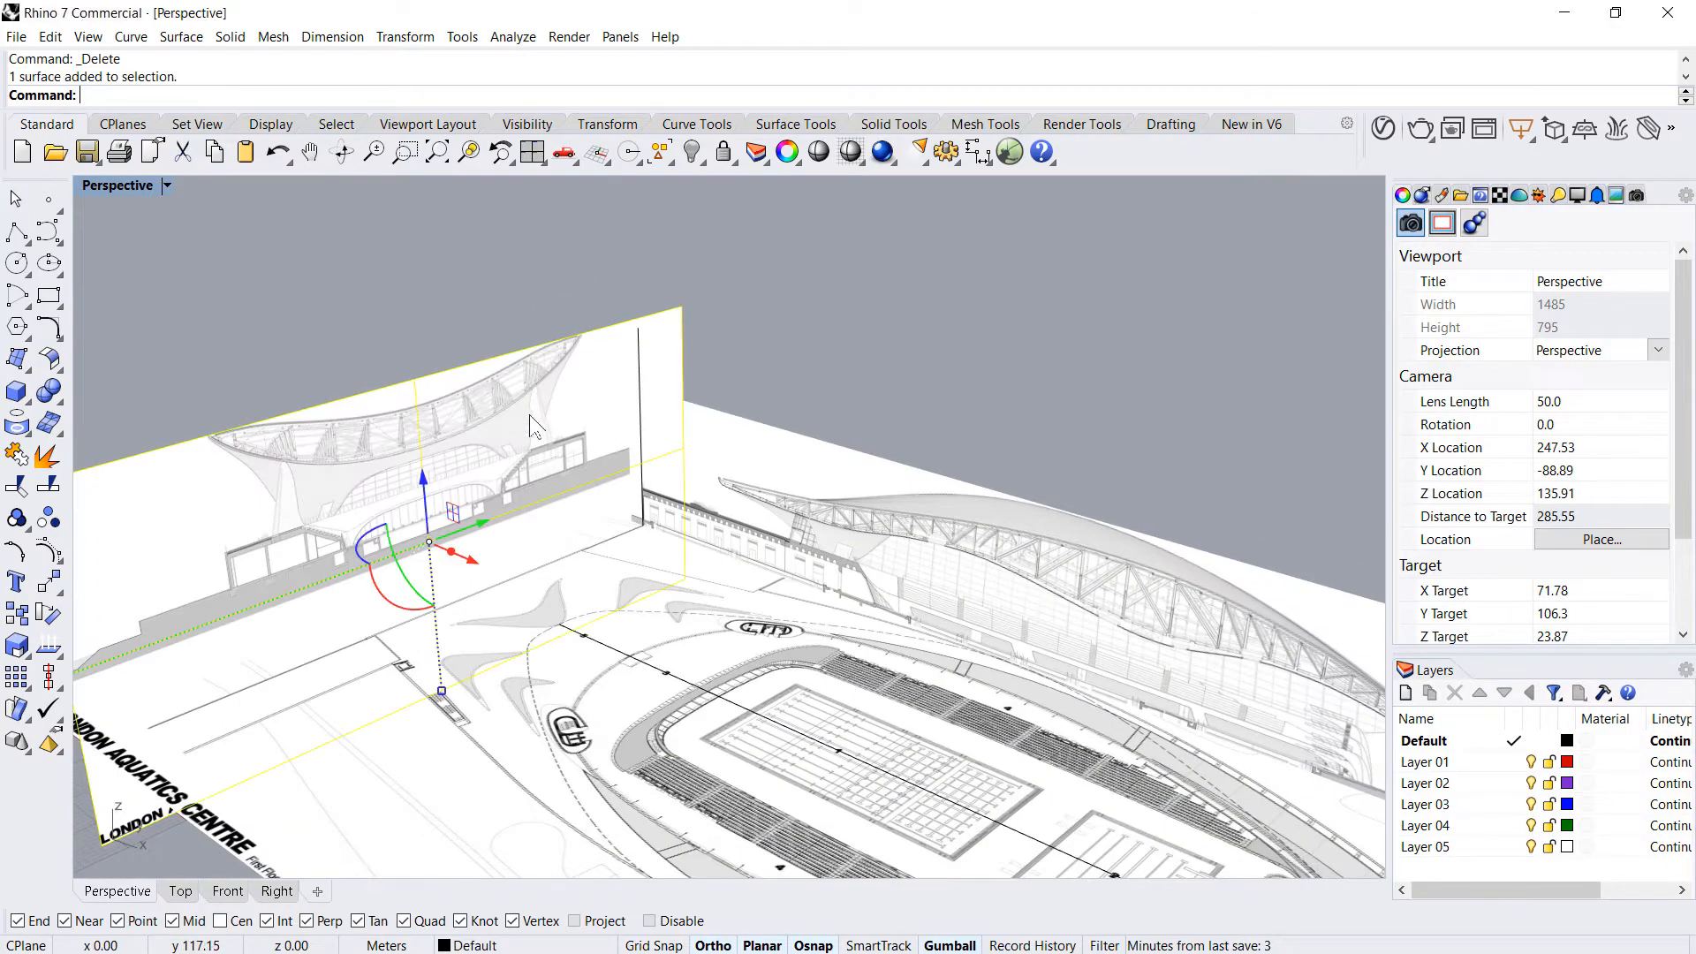
pyautogui.write('m')
pyautogui.press('Return')
pyautogui.write('v')
pyautogui.press('Return')
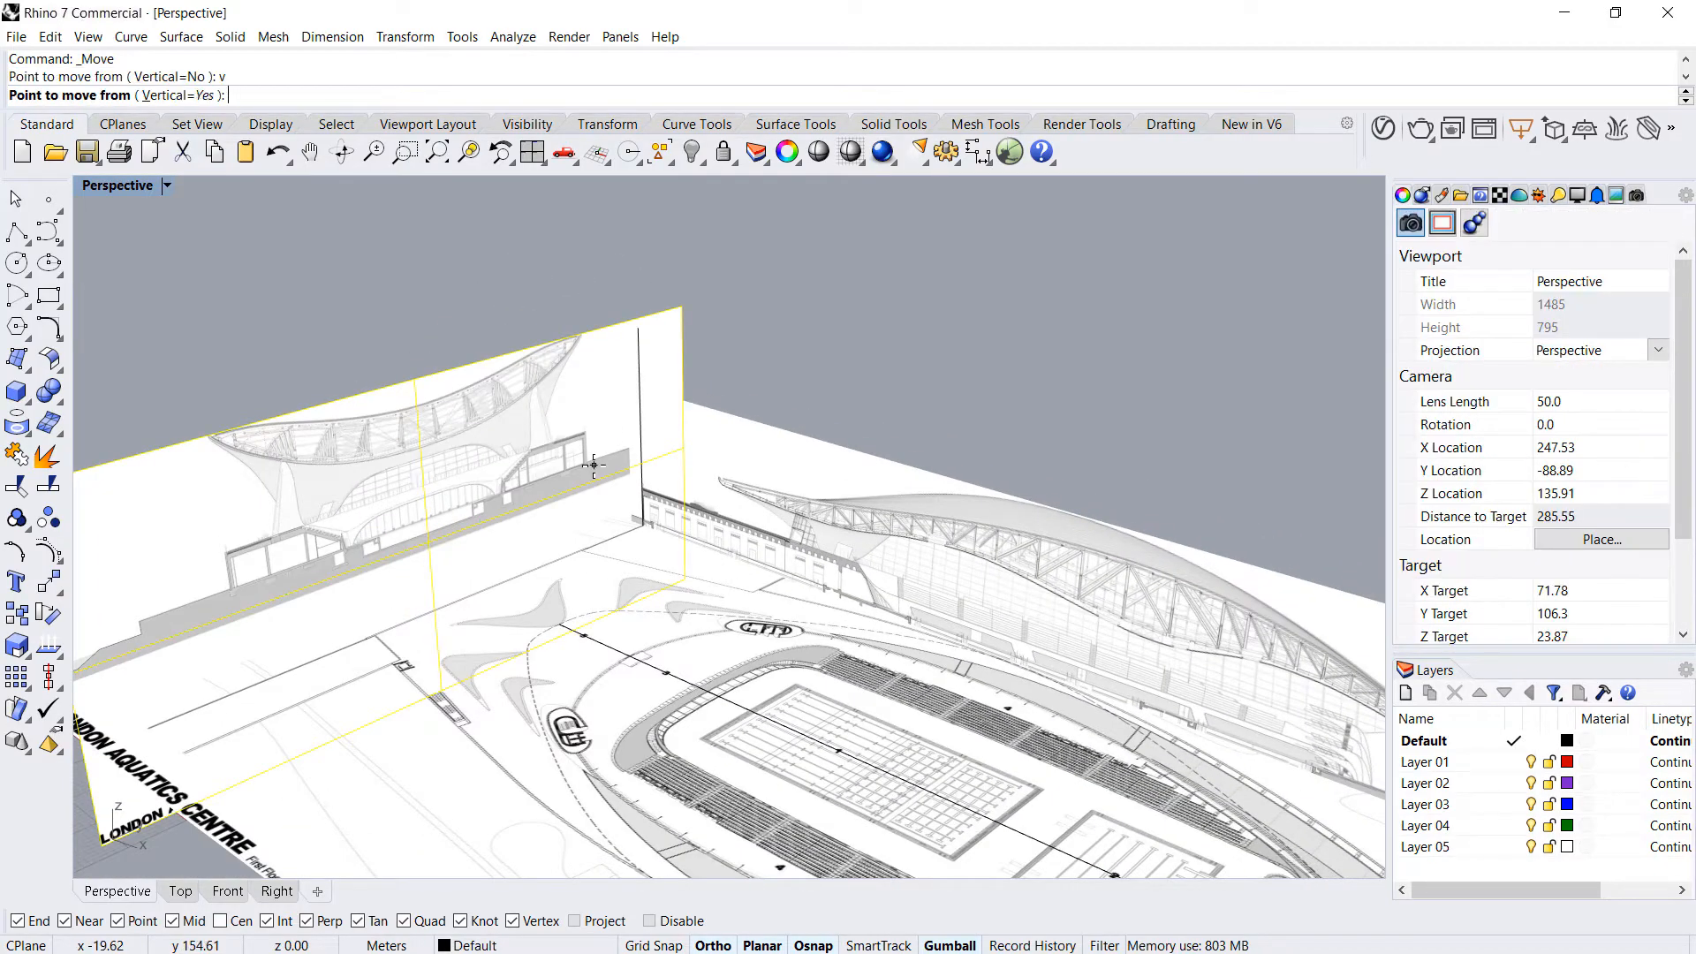
pyautogui.scroll(15, 592, 464)
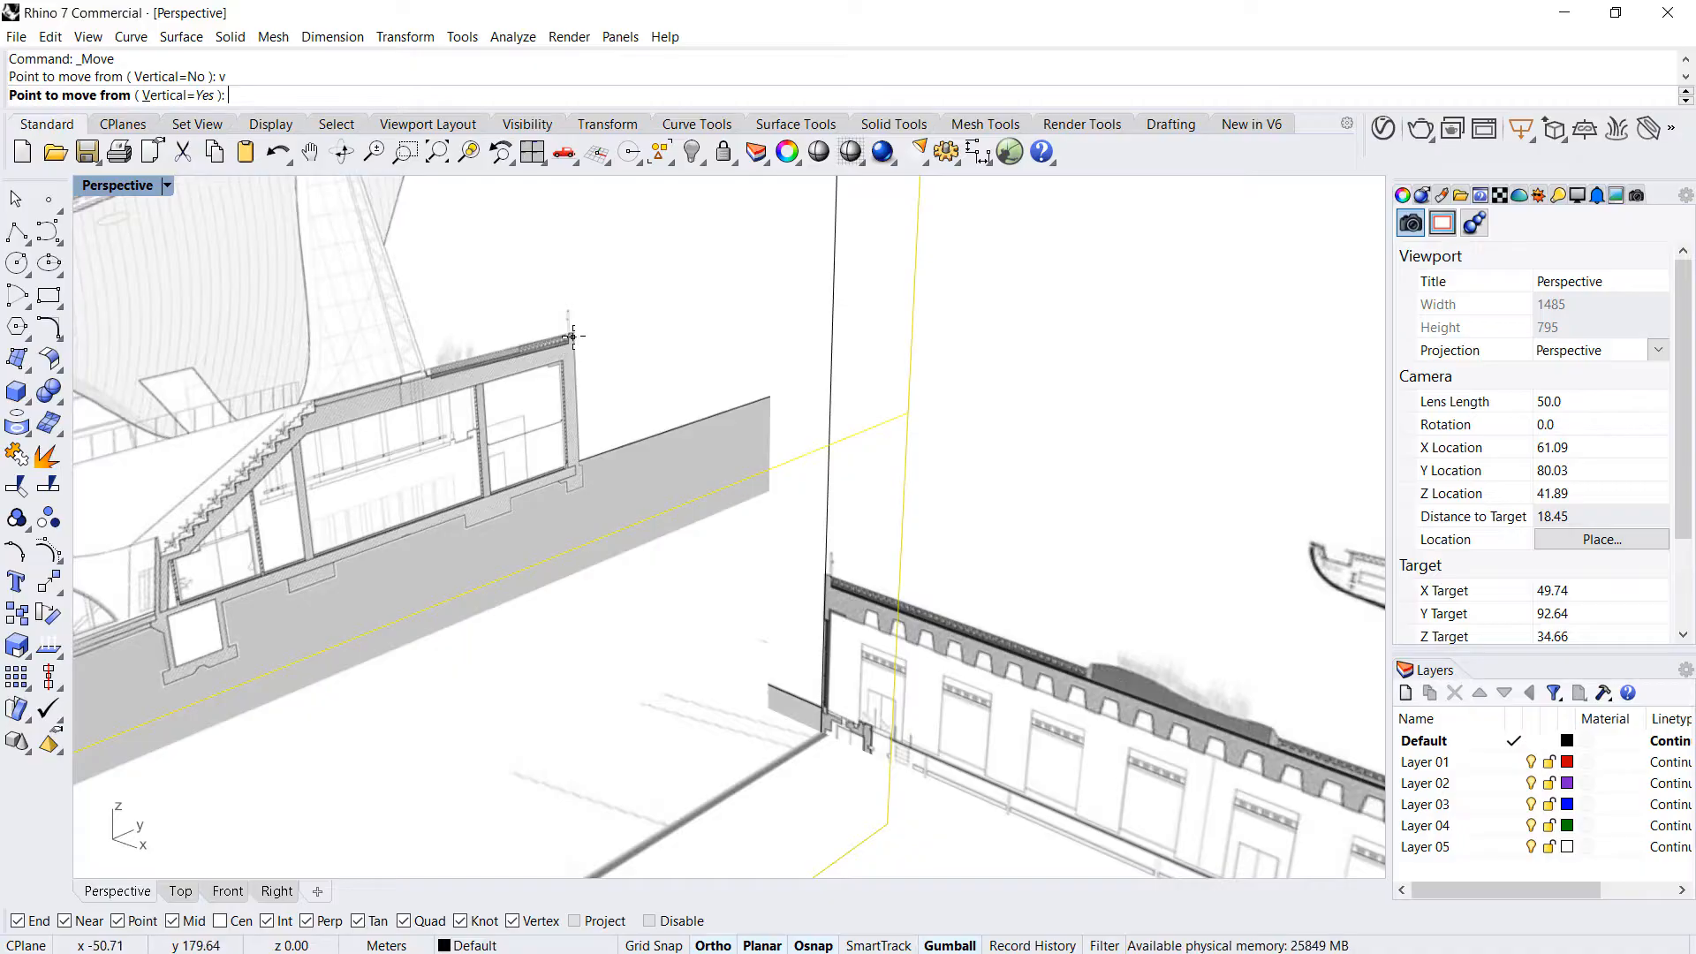
pyautogui.scroll(-15, 573, 333)
pyautogui.press('Escape')
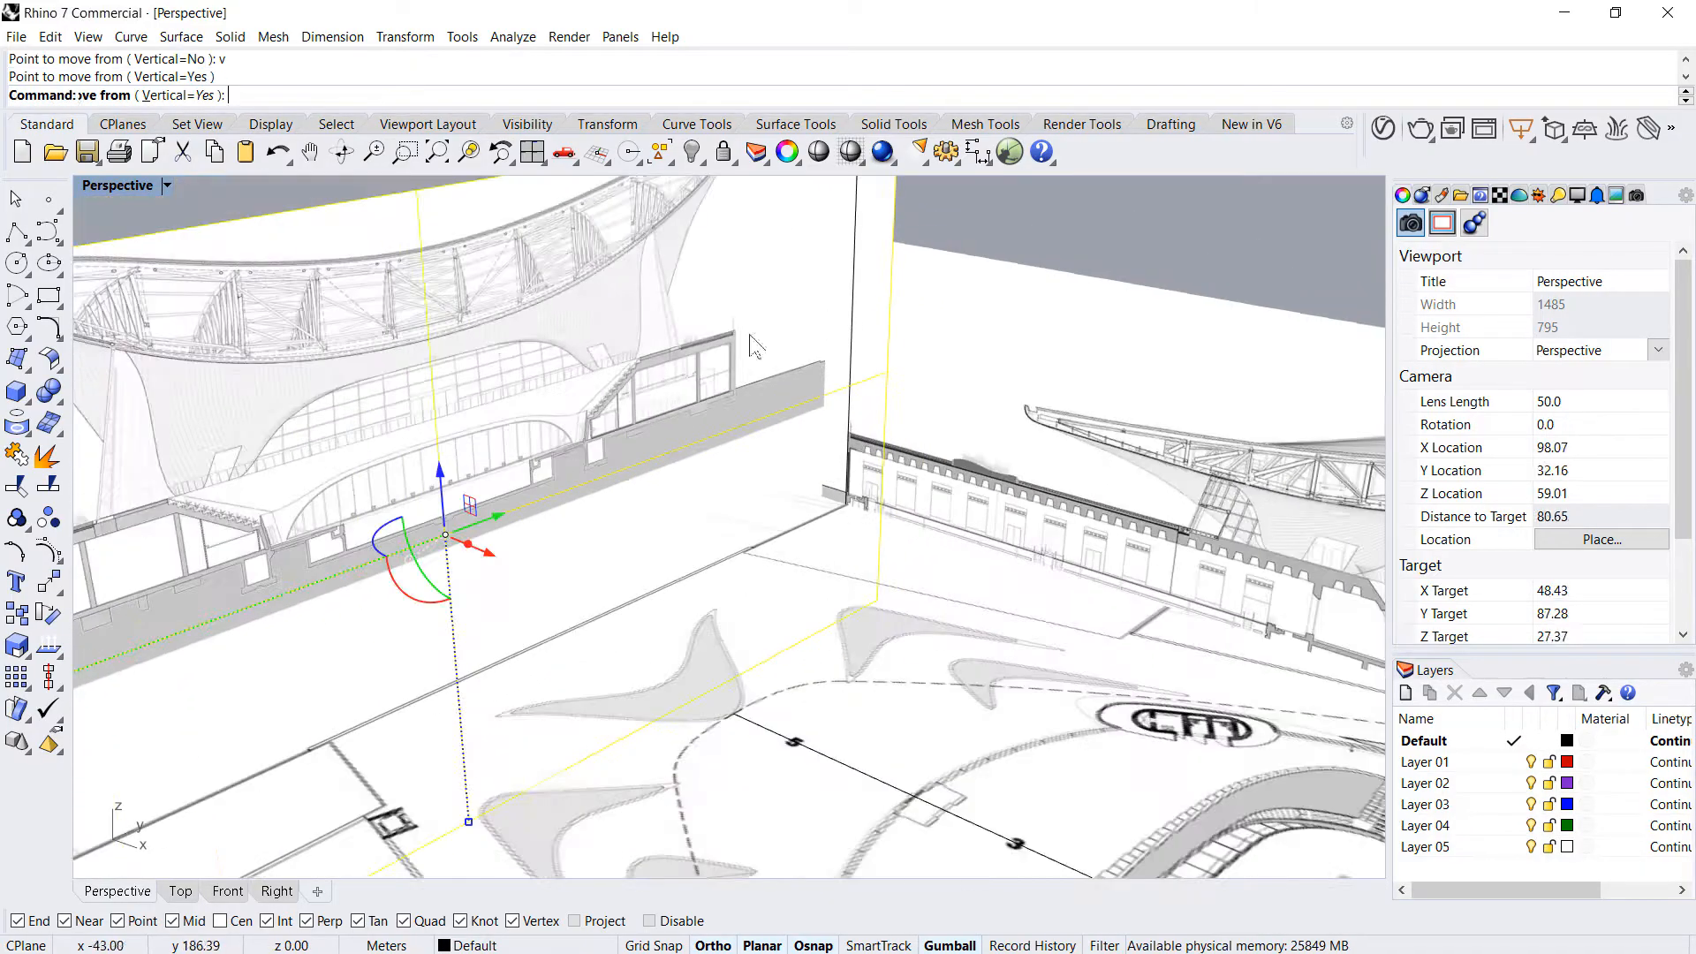
# - Duplicate the upper edge of the cross section picture as a curve
pyautogui.write('de')
pyautogui.press('Return')
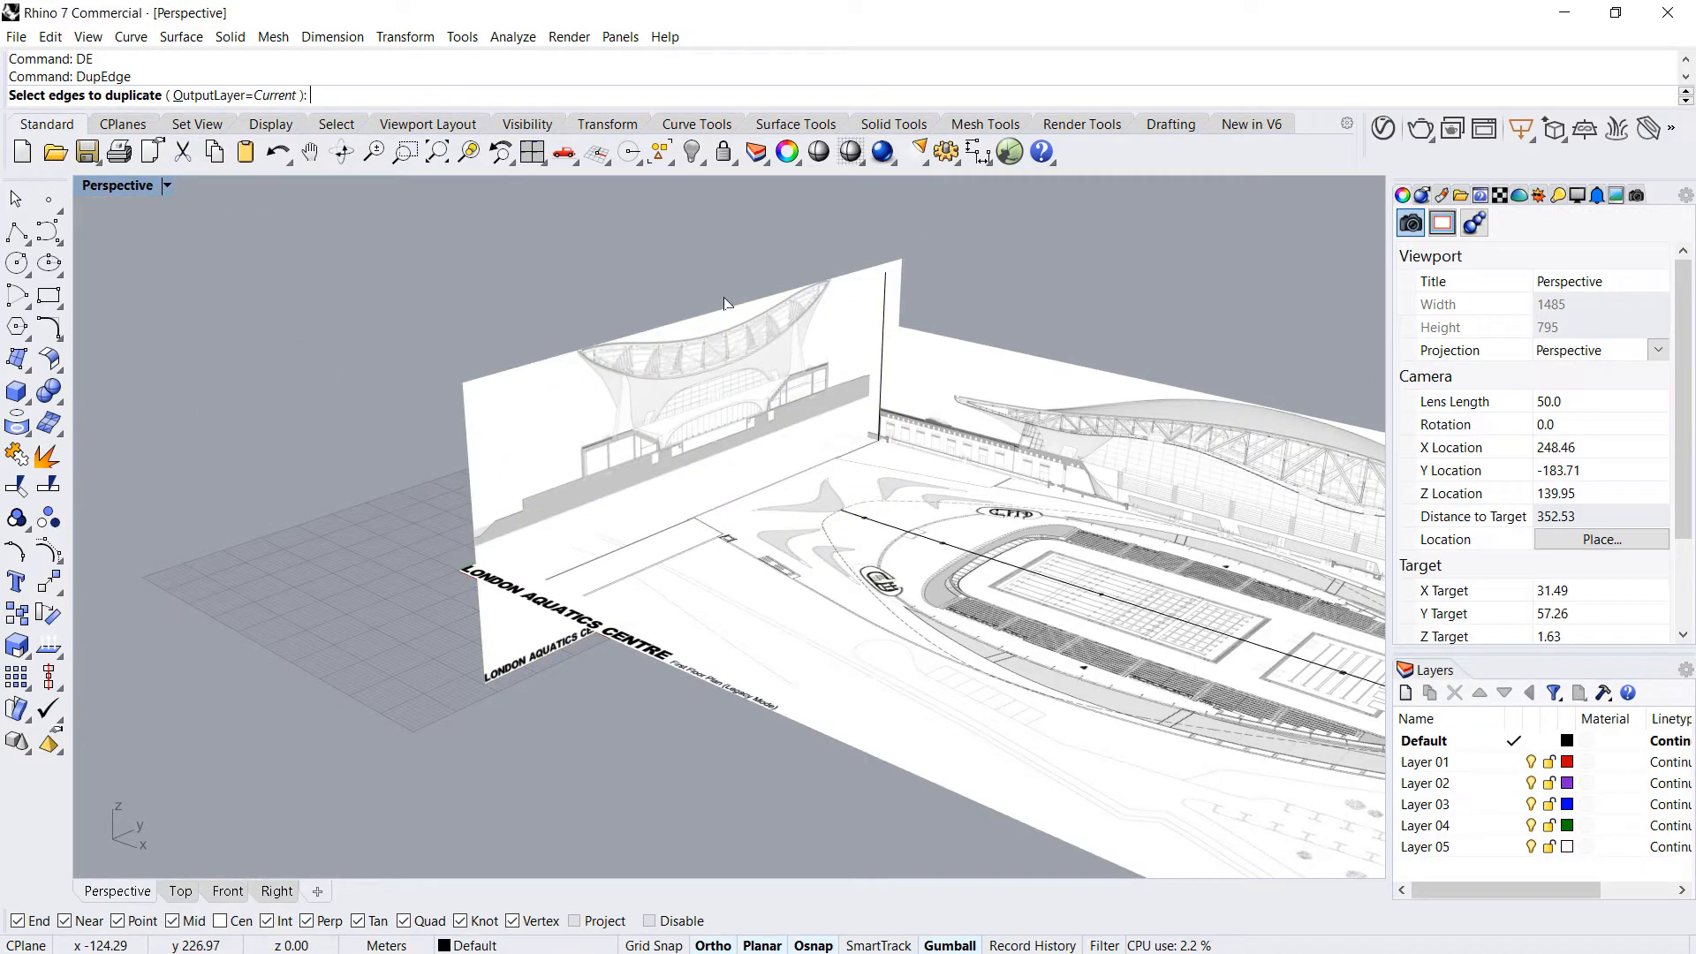
pyautogui.click(732, 310)
pyautogui.press('Return')
# - Move the duplicated edge vertically down about 24 m to the roof level of the cross section's low side building
pyautogui.write('m')
pyautogui.press('Return')
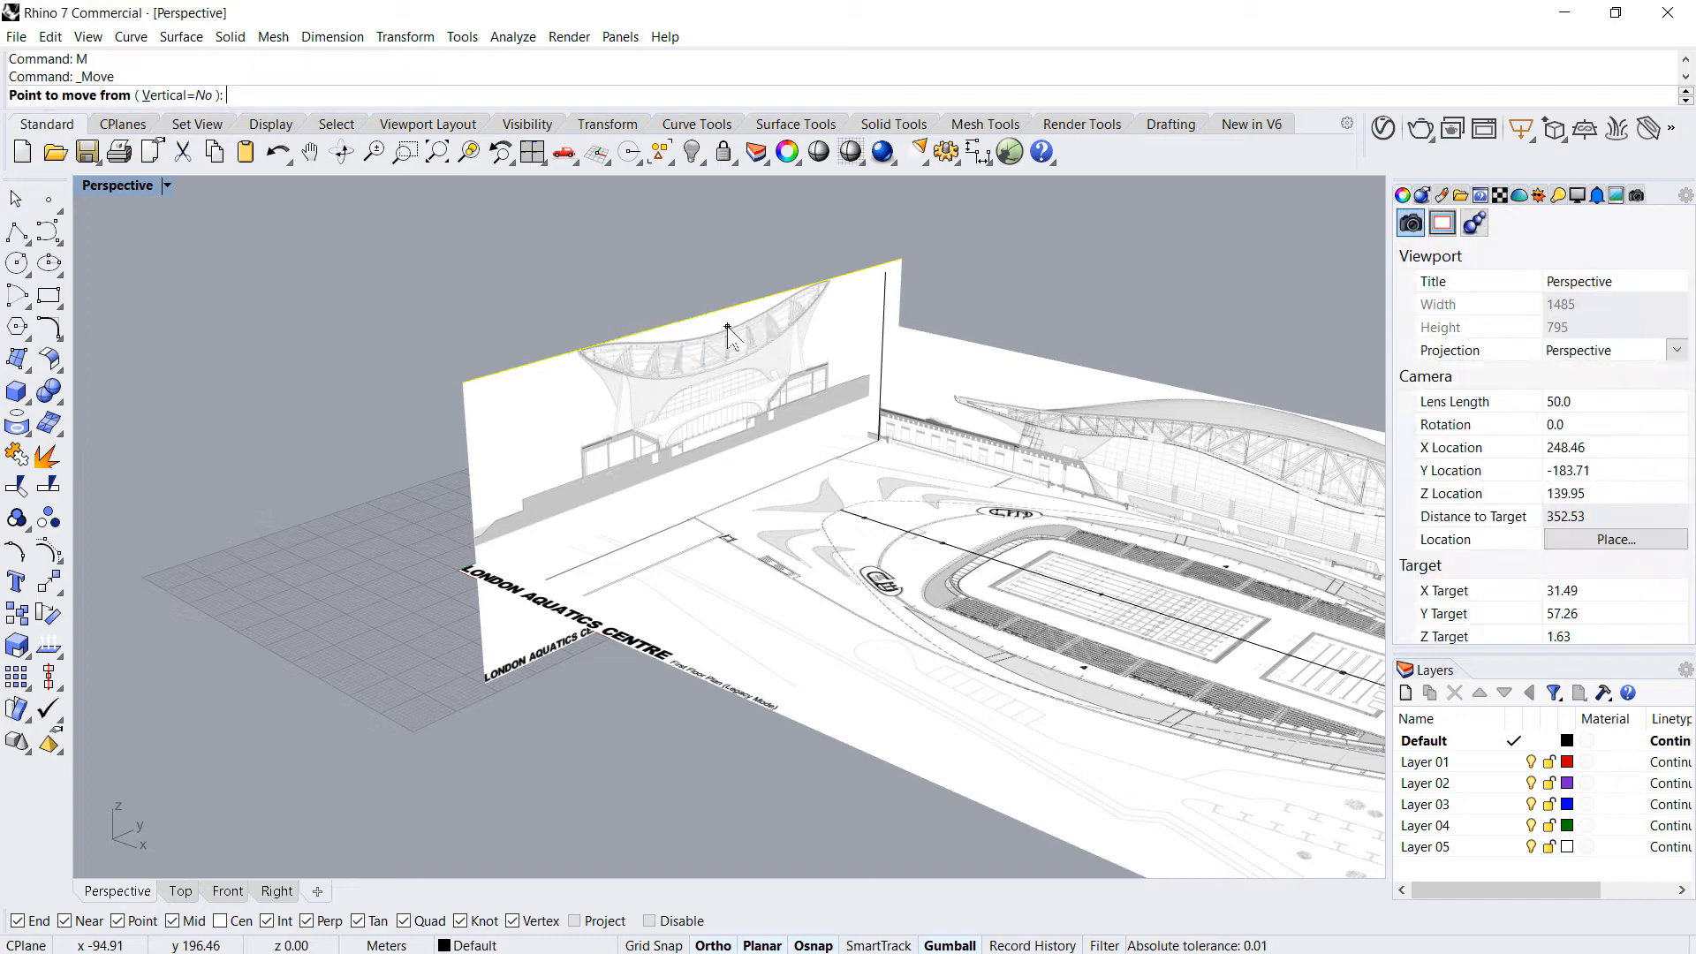
pyautogui.write('v')
pyautogui.press('Return')
pyautogui.click(902, 259)
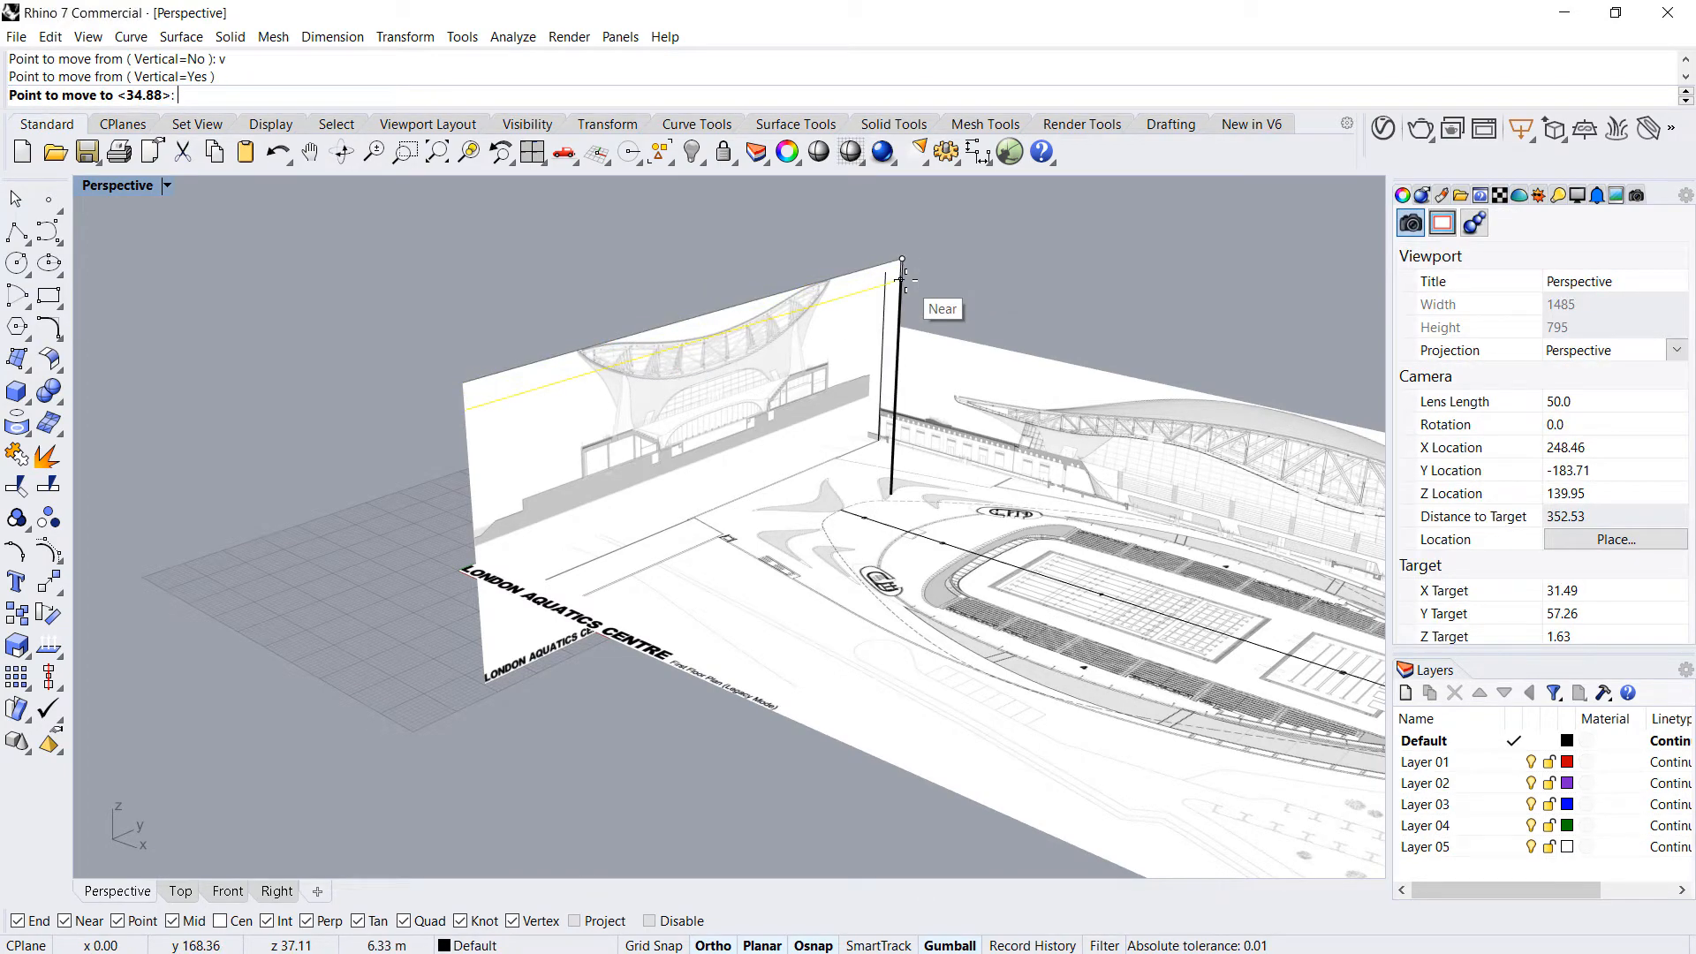
pyautogui.scroll(10, 902, 279)
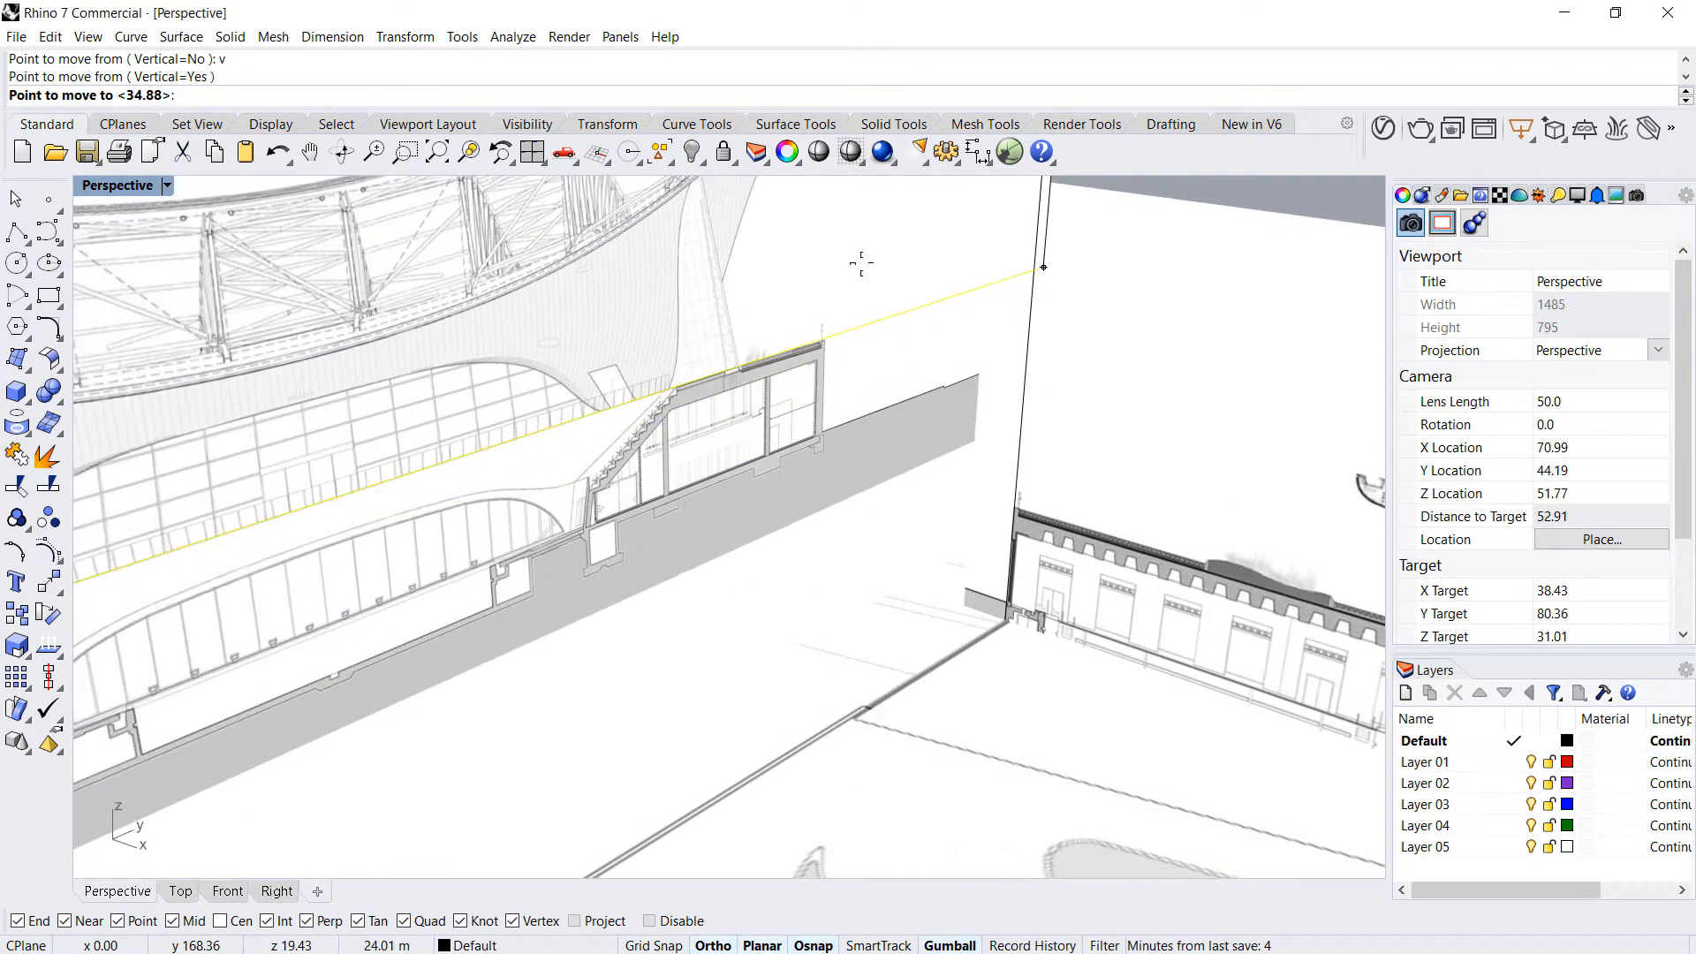
pyautogui.click(861, 262)
pyautogui.scroll(-3, 811, 362)
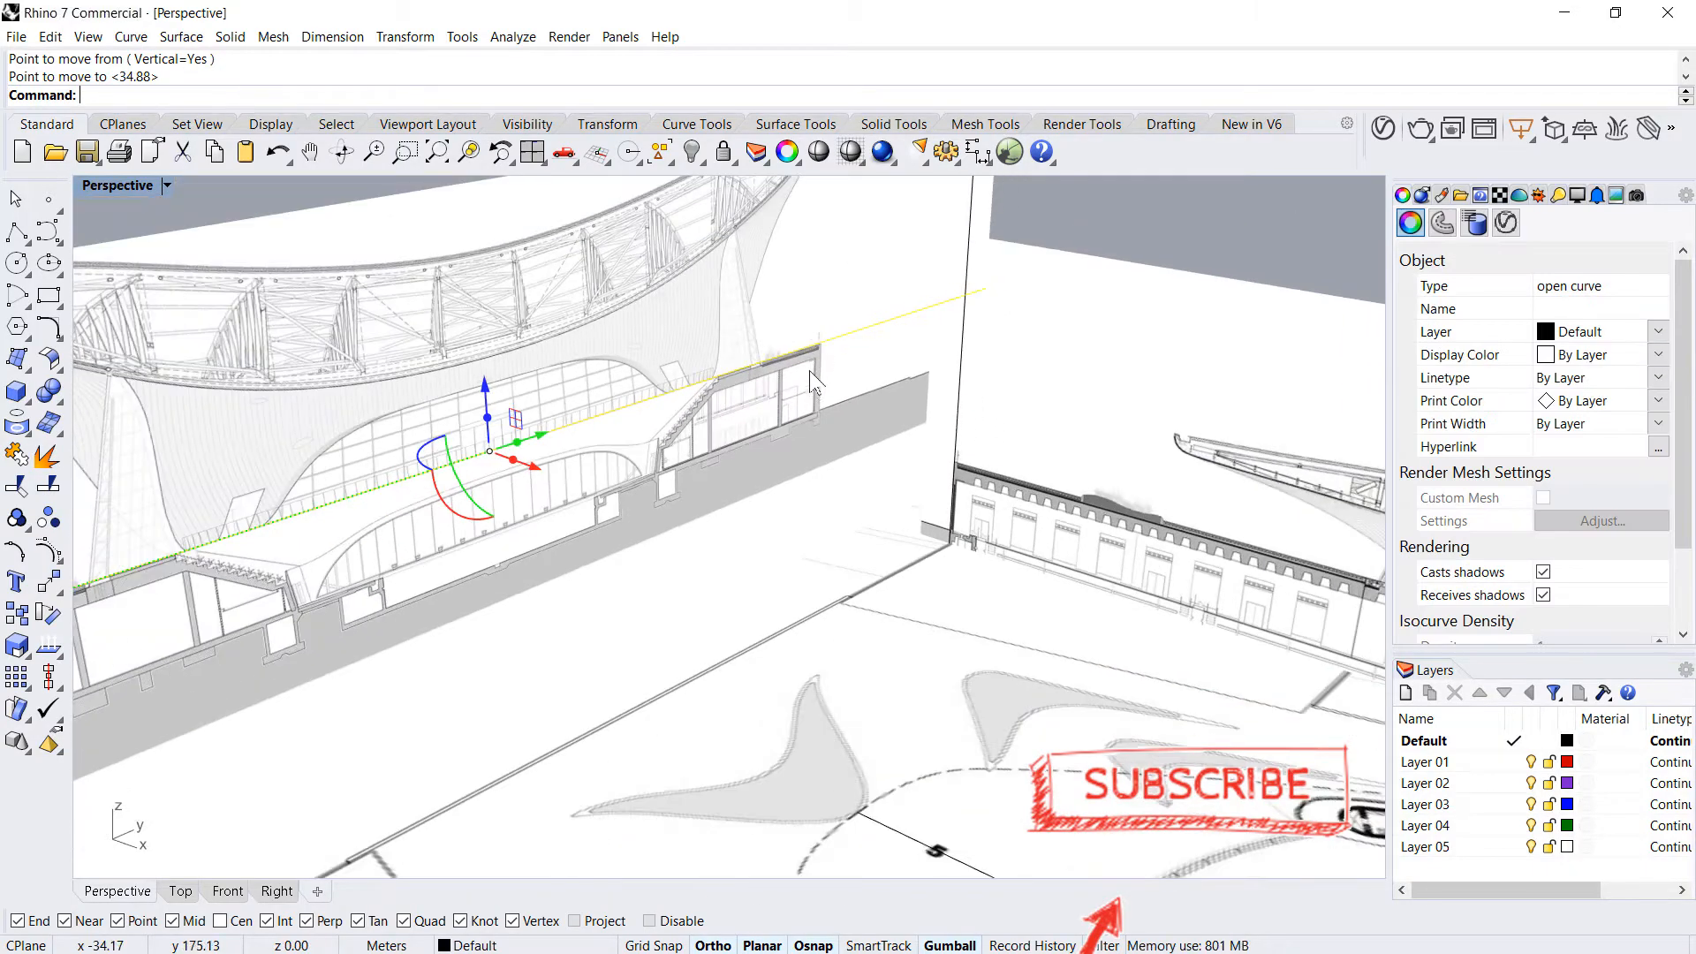
# - Move the cross section picture and its level line vertically down about 9.8 m to match the low building's roof in the longitudinal section
pyautogui.scroll(-3, 809, 376)
pyautogui.click(807, 389)
pyautogui.scroll(5, 813, 362)
pyautogui.write('m')
pyautogui.press('Return')
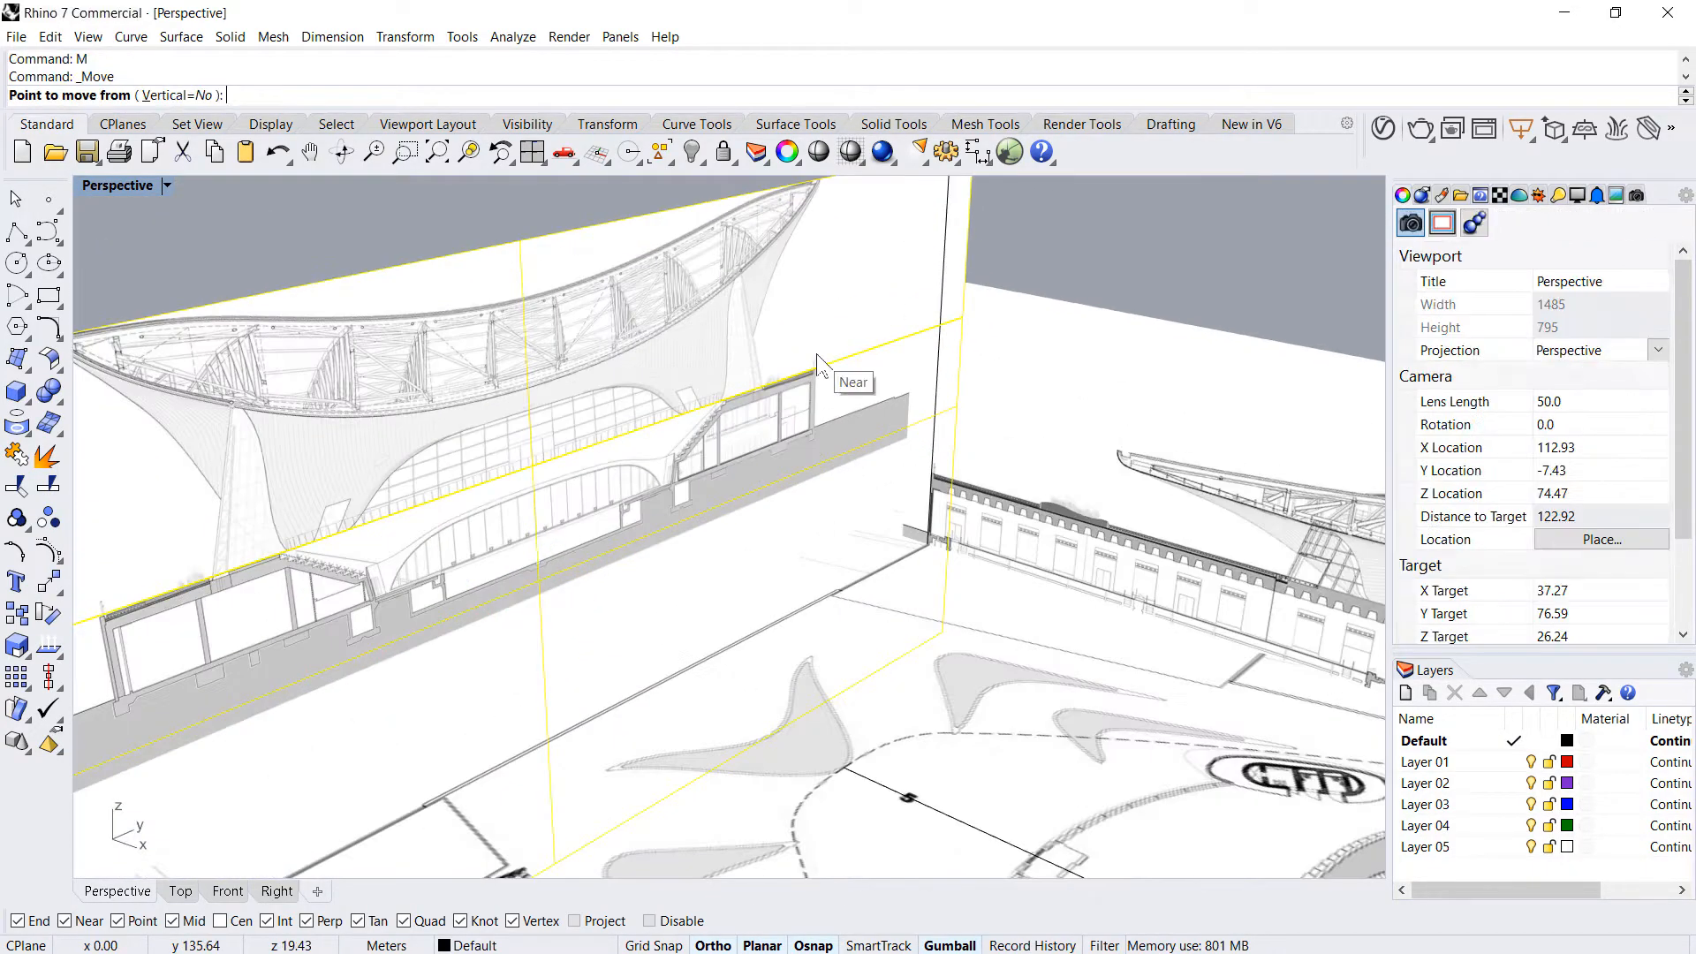
pyautogui.write('v')
pyautogui.press('Return')
pyautogui.click(812, 371)
pyautogui.scroll(3, 940, 481)
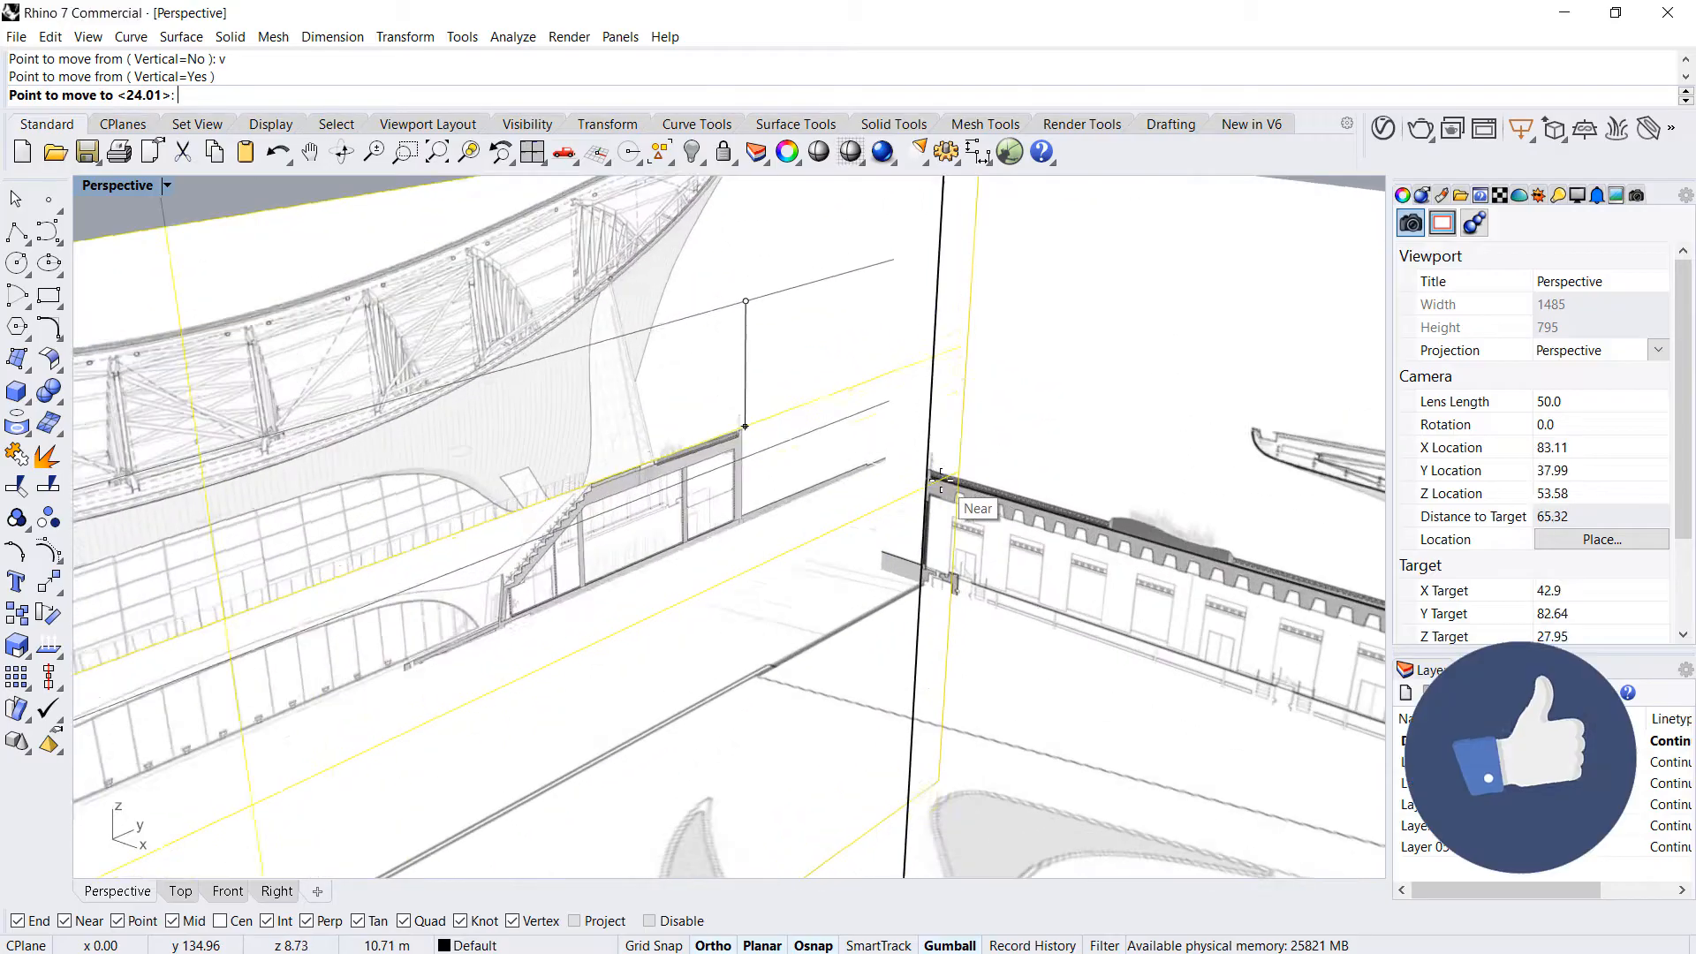
pyautogui.scroll(4, 939, 480)
pyautogui.scroll(3, 923, 473)
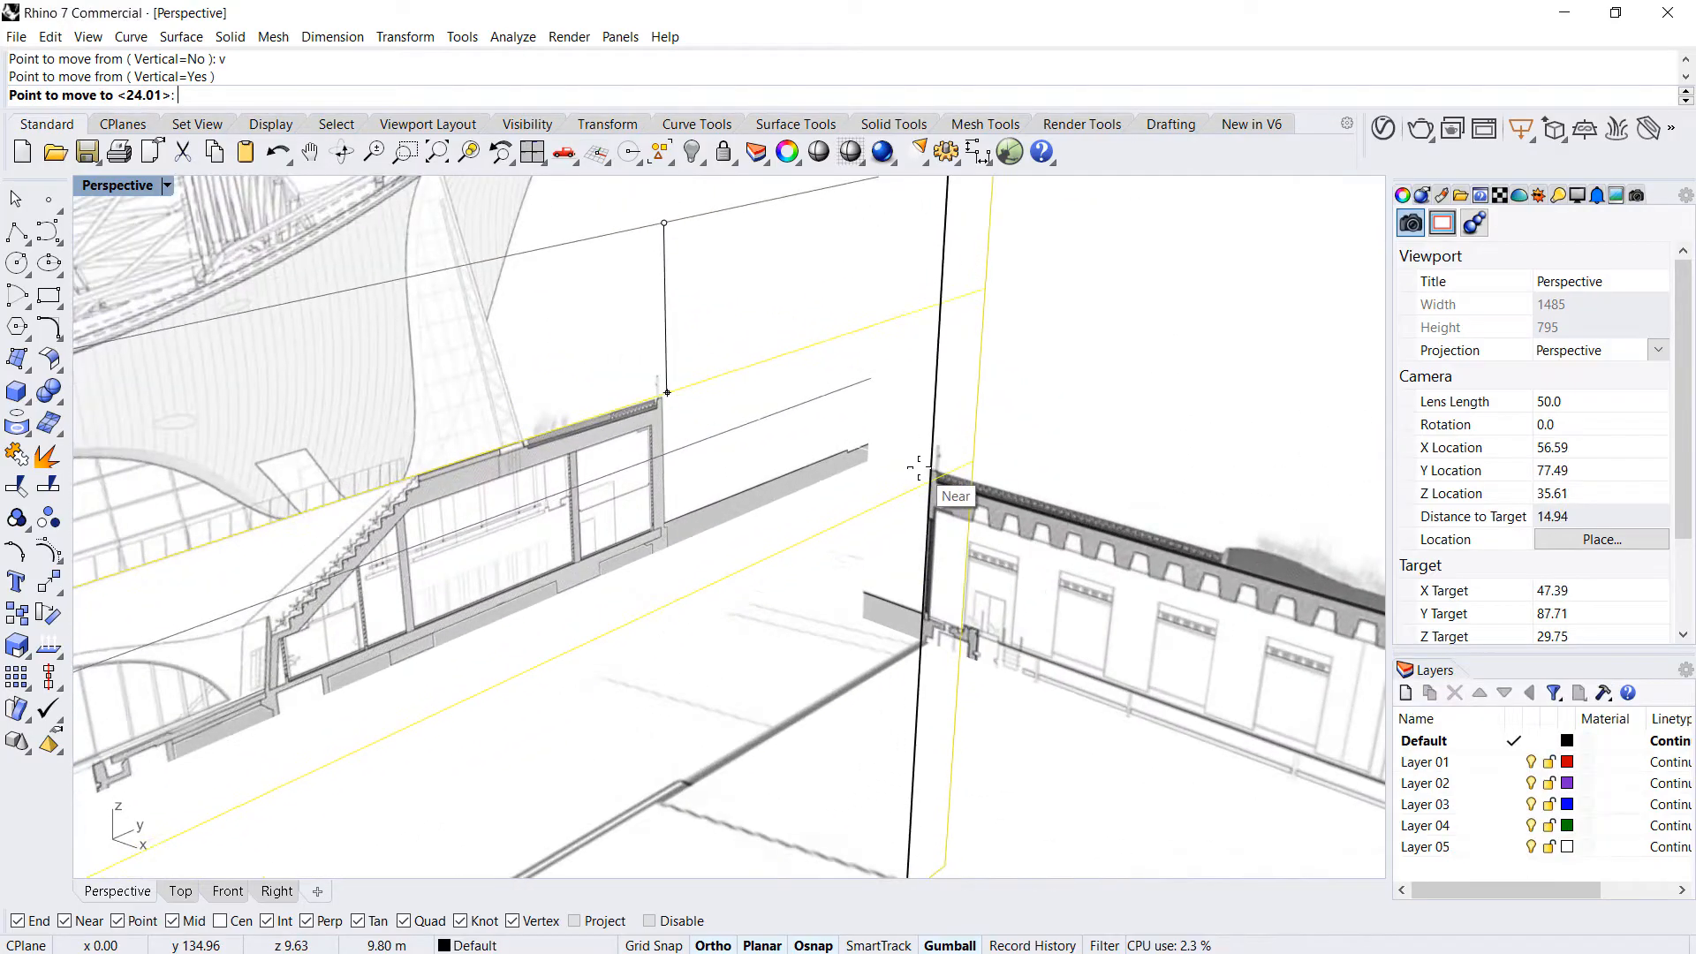
pyautogui.click(918, 468)
pyautogui.scroll(-8, 920, 468)
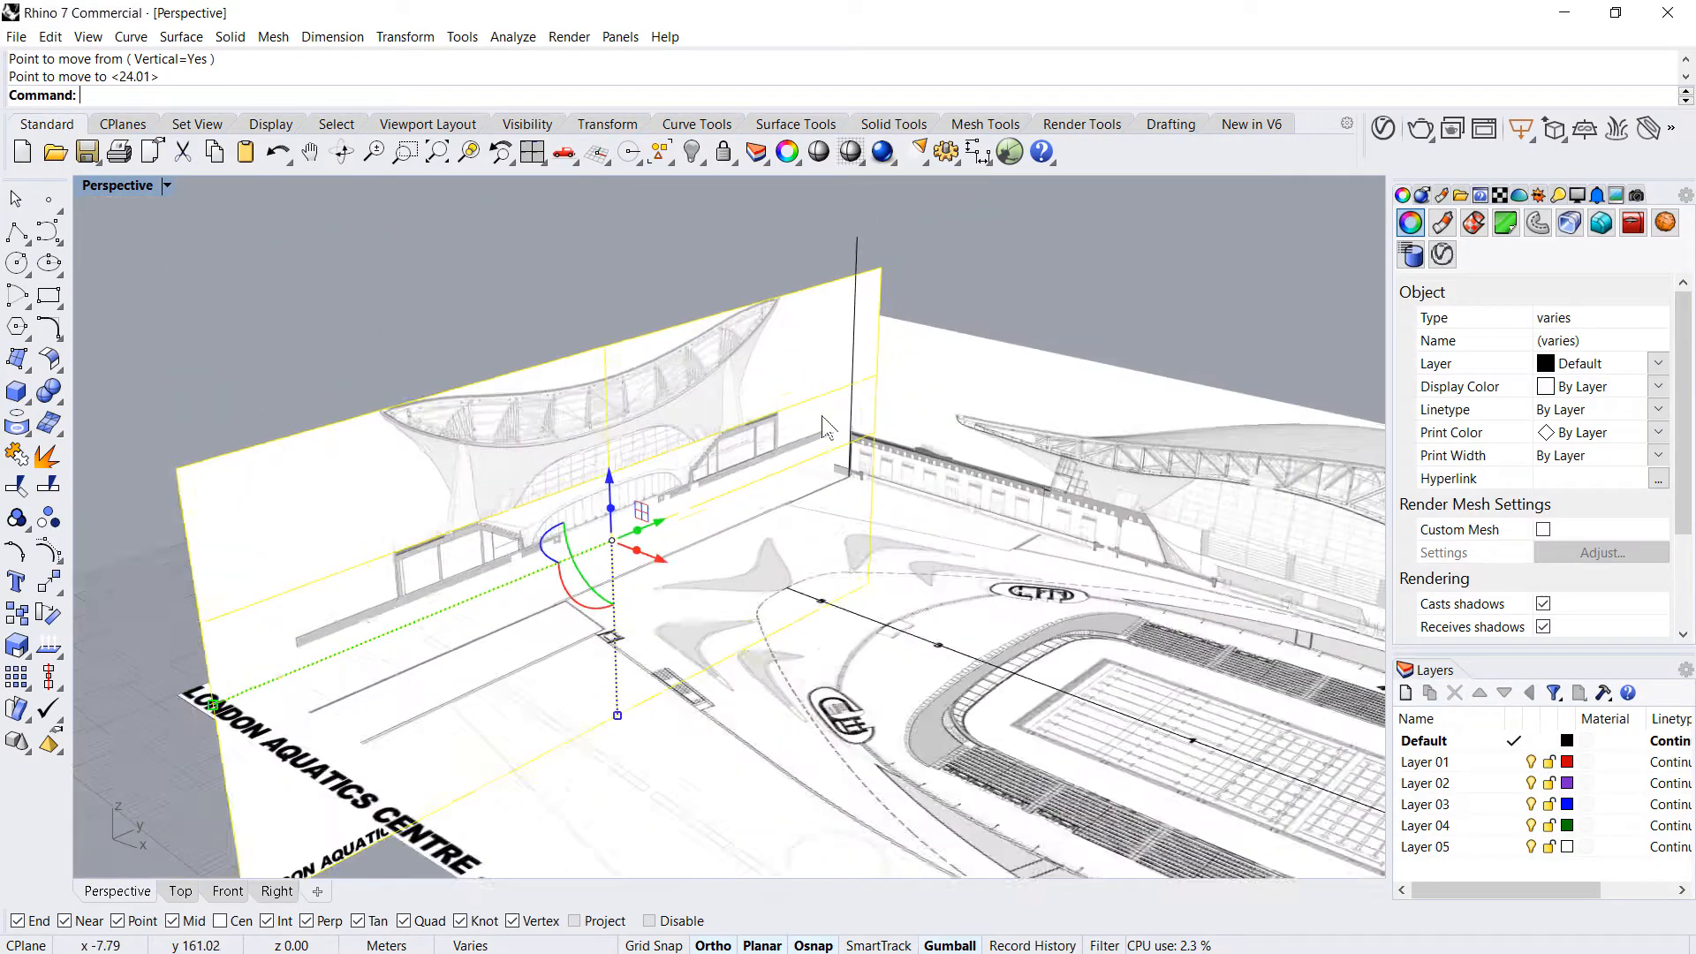
pyautogui.press('Escape')
# - Duplicate the upper edge of the longitudinal section picture as a curve
pyautogui.scroll(3, 902, 431)
pyautogui.write('DE')
pyautogui.press('Return')
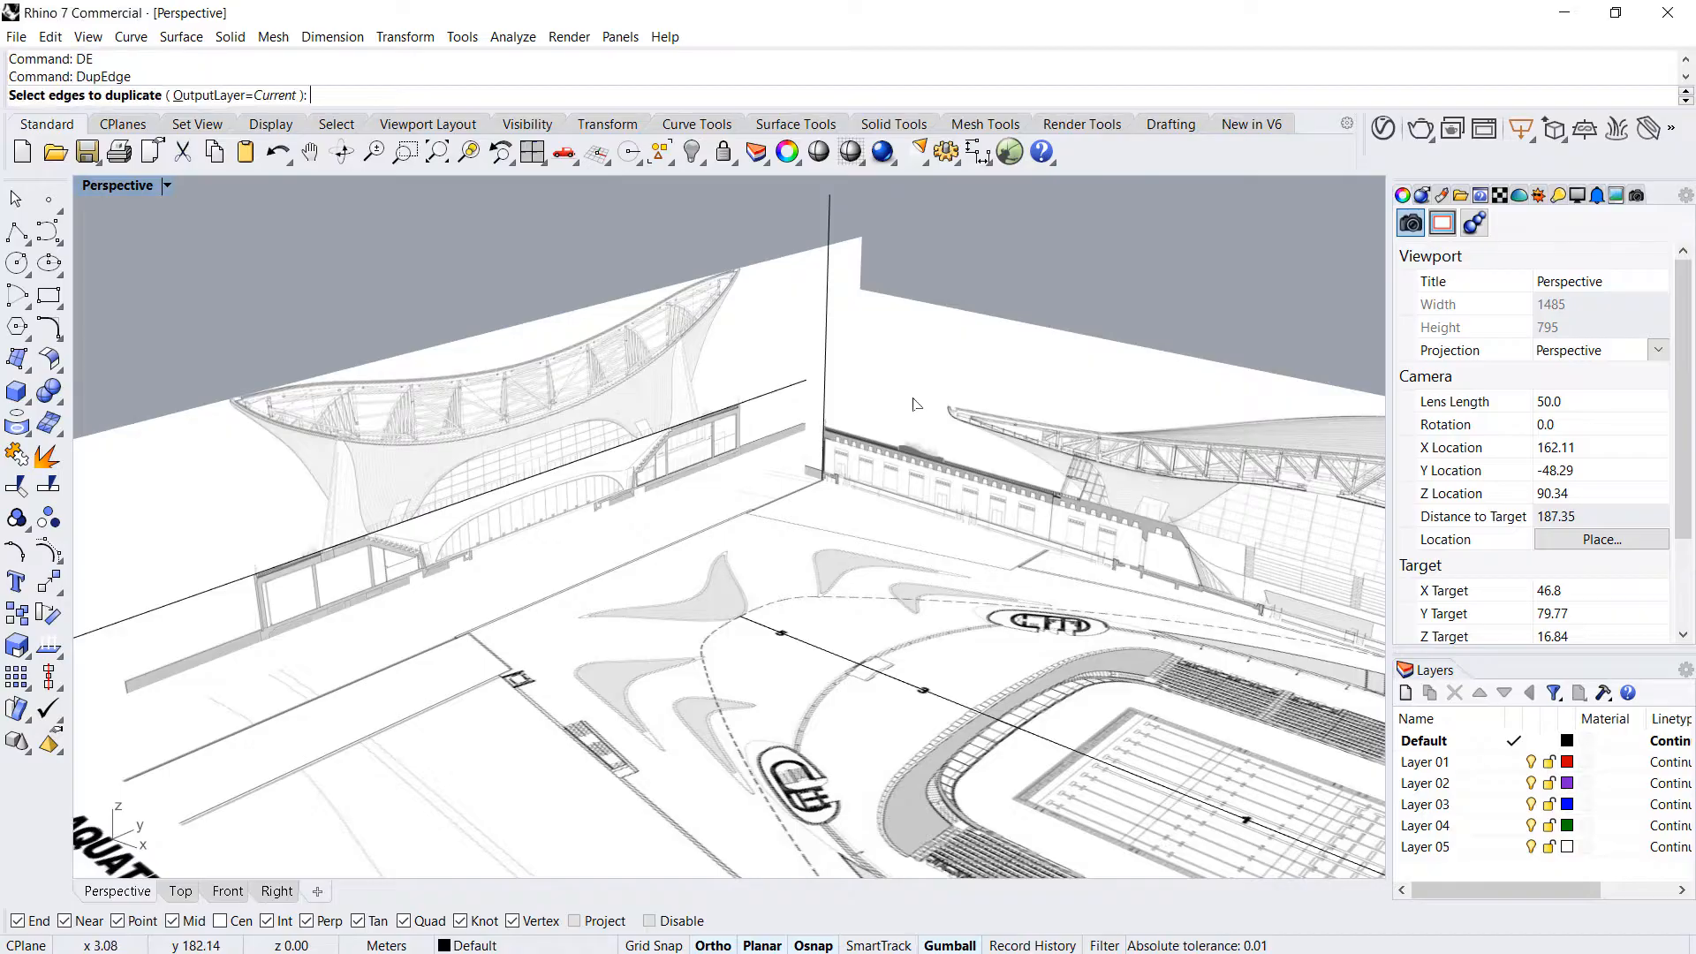
pyautogui.click(941, 308)
pyautogui.press('Return')
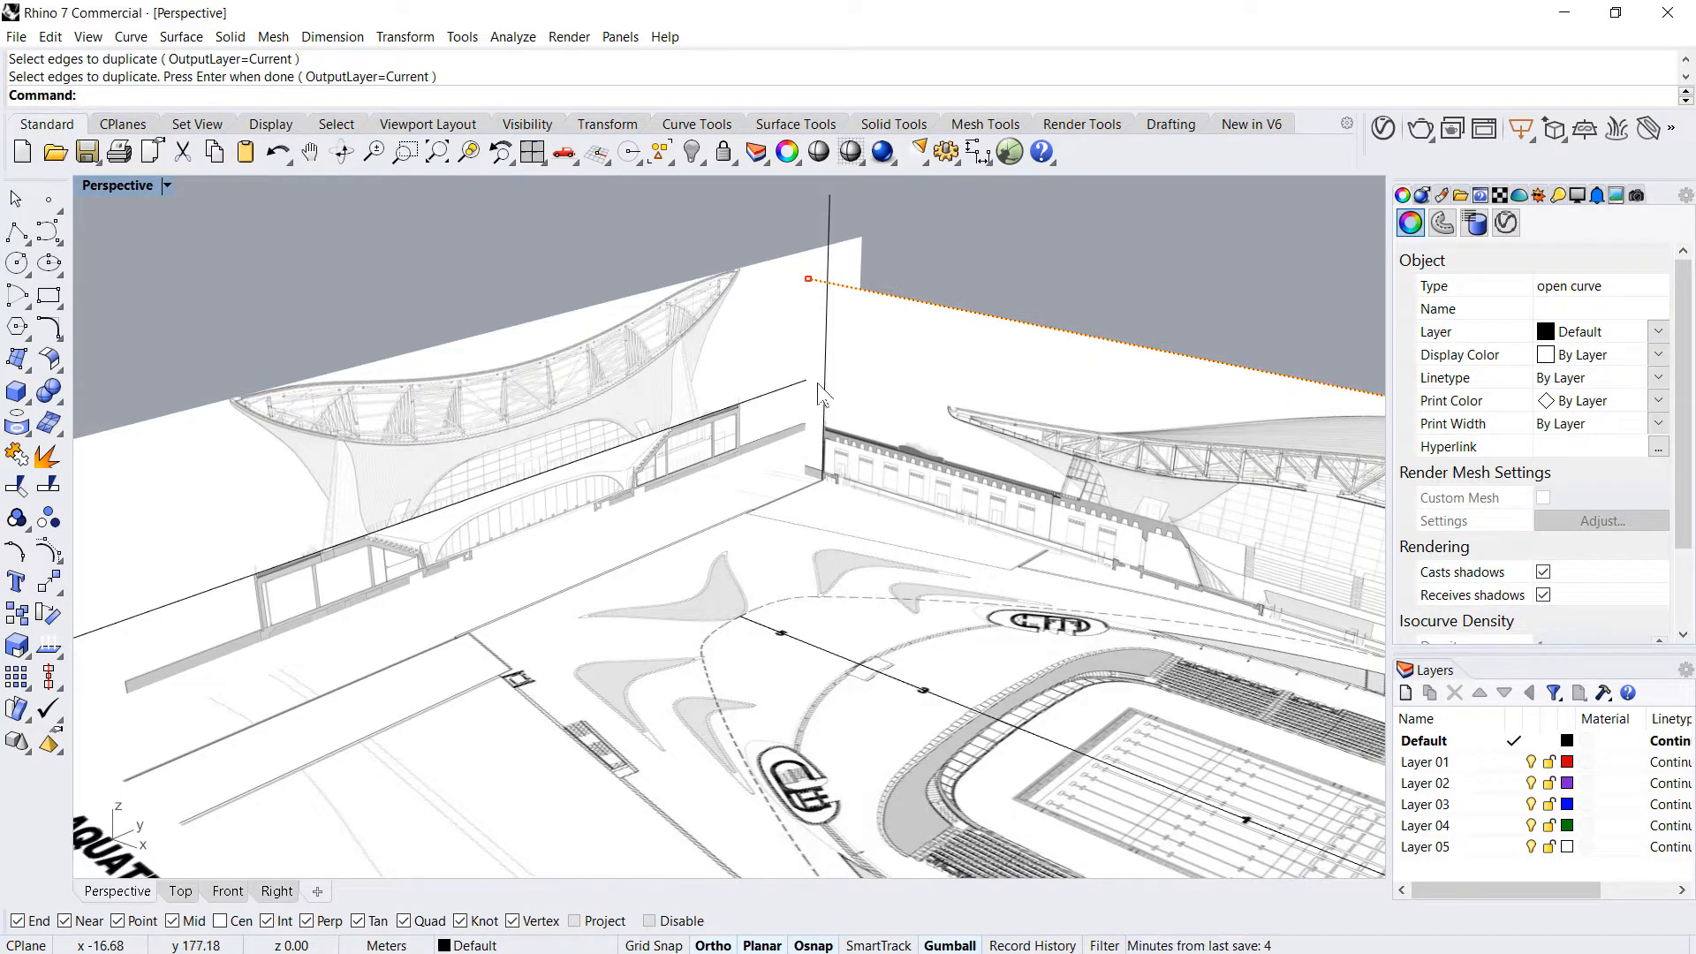
# - Move the longitudinal section's duplicated edge vertically down about 24.5 m to the roof level of its low building
pyautogui.write('M')
pyautogui.press('Return')
pyautogui.write('v')
pyautogui.press('Return')
pyautogui.click(819, 422)
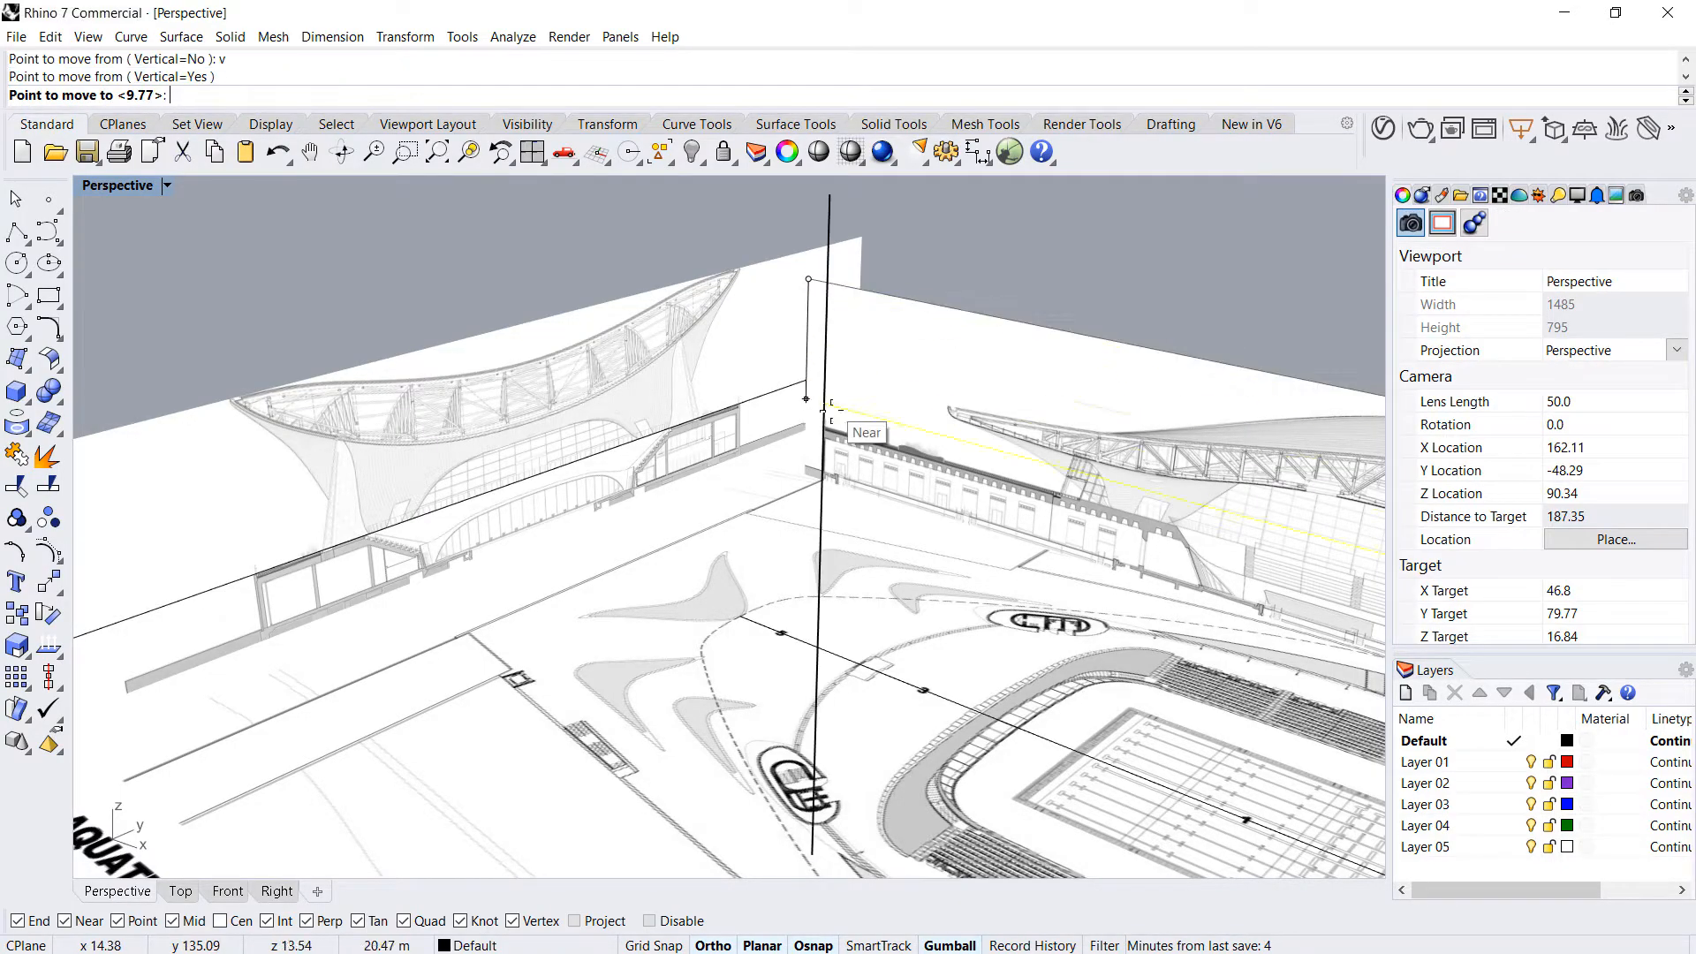
pyautogui.scroll(5, 883, 438)
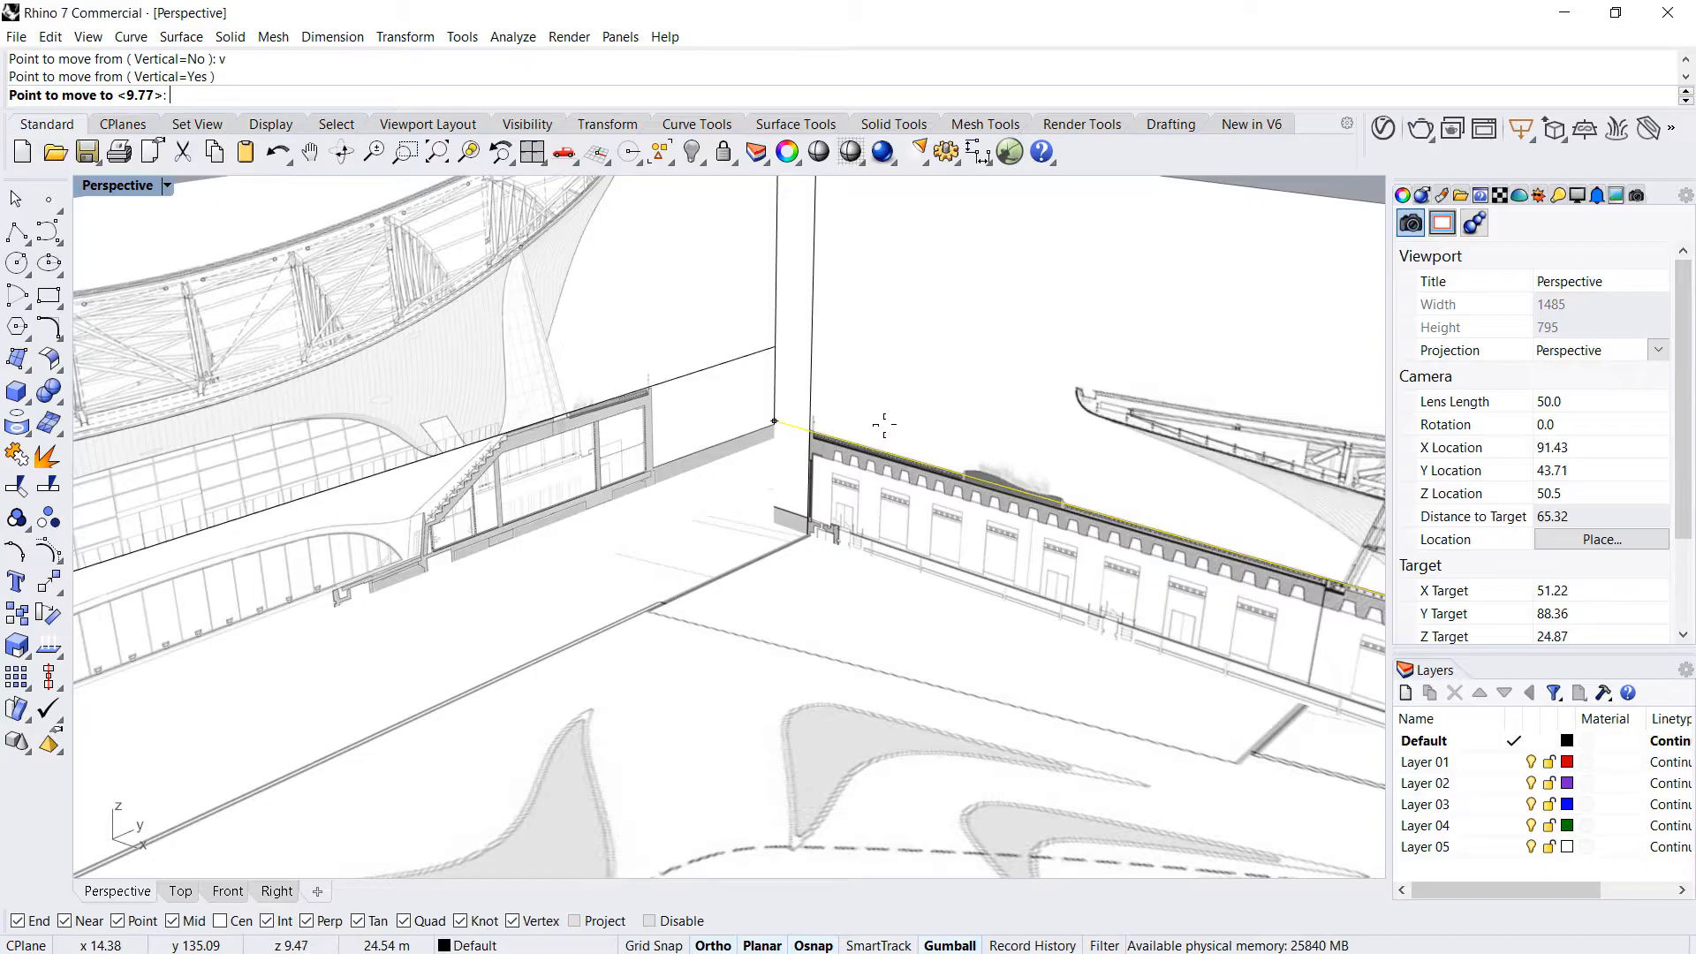
pyautogui.click(882, 425)
pyautogui.scroll(-10, 880, 445)
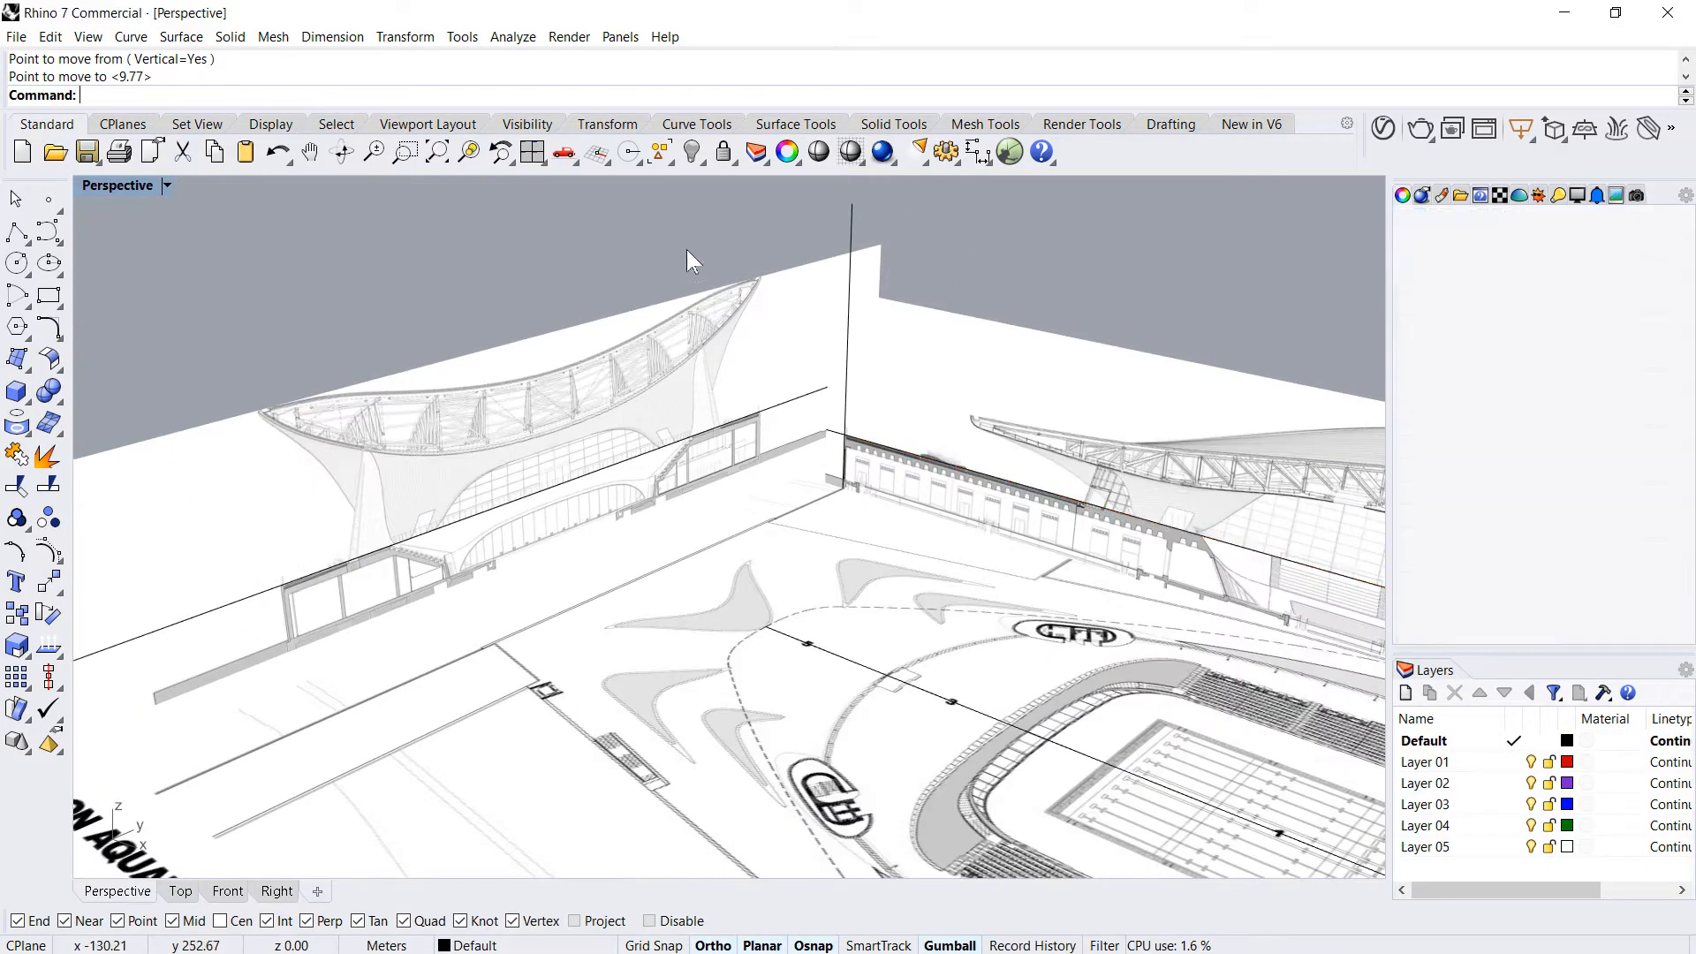
# - Move the cross section picture and its level line vertically about 0.12 m to match the longitudinal section's level line
pyautogui.moveTo(696, 224); pyautogui.dragTo(505, 530)
pyautogui.moveTo(515, 463); pyautogui.dragTo(515, 463)
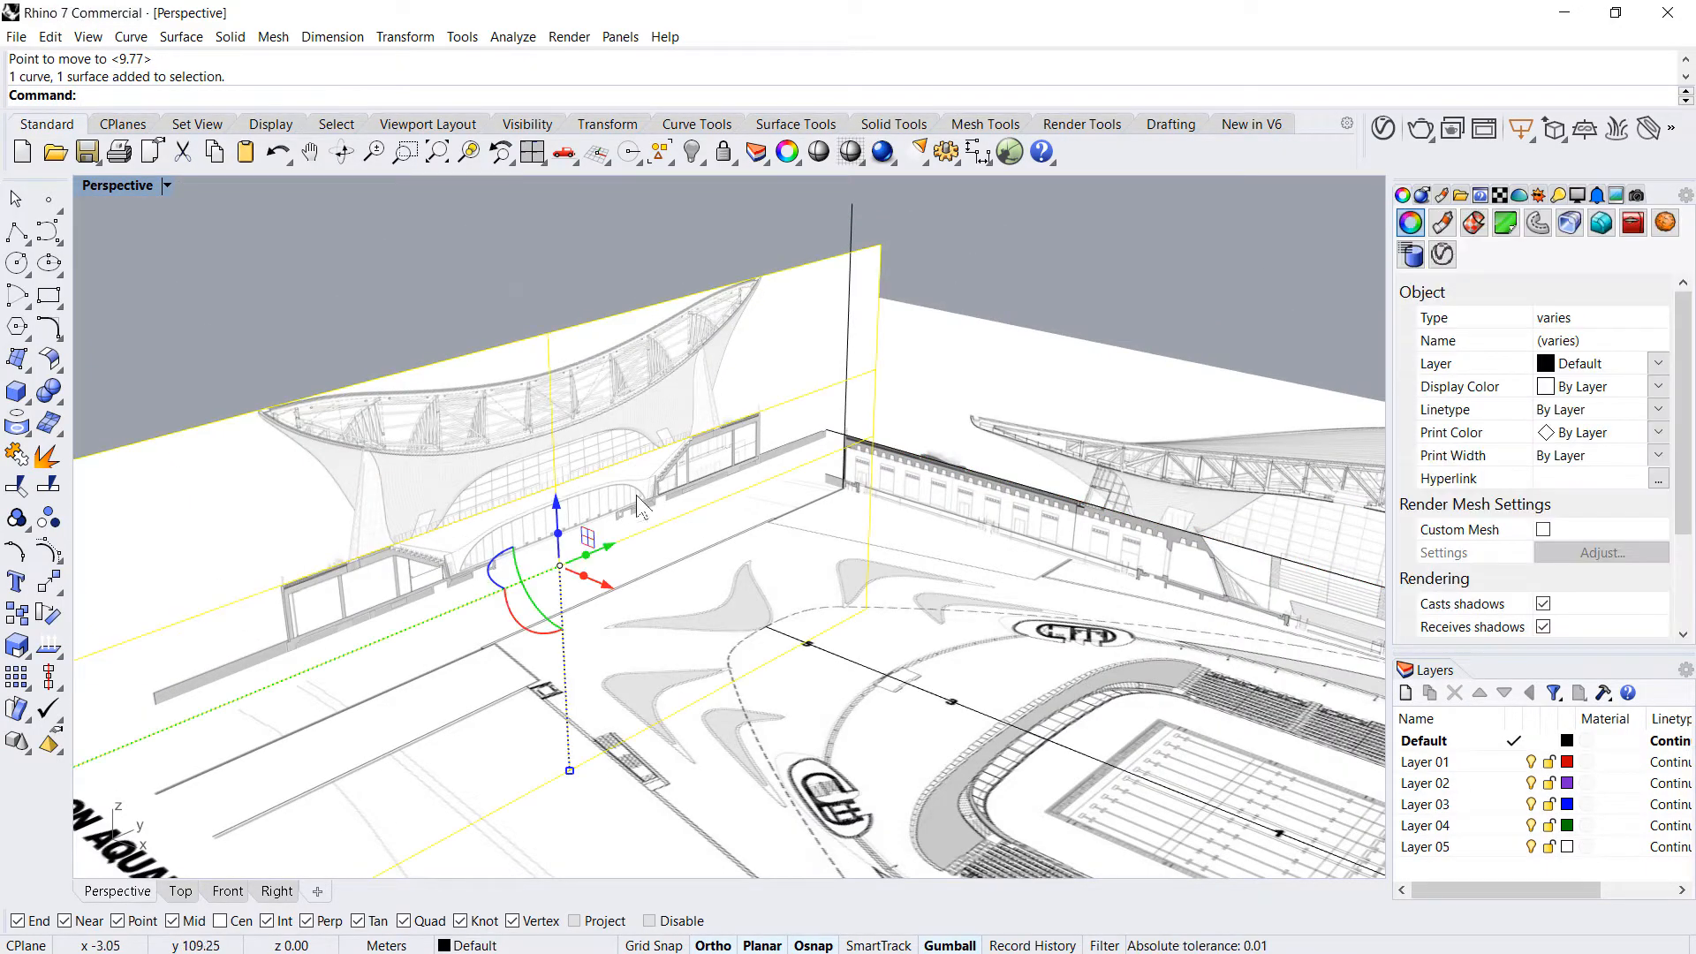
pyautogui.write('m')
pyautogui.press('Return')
pyautogui.write('v')
pyautogui.press('Return')
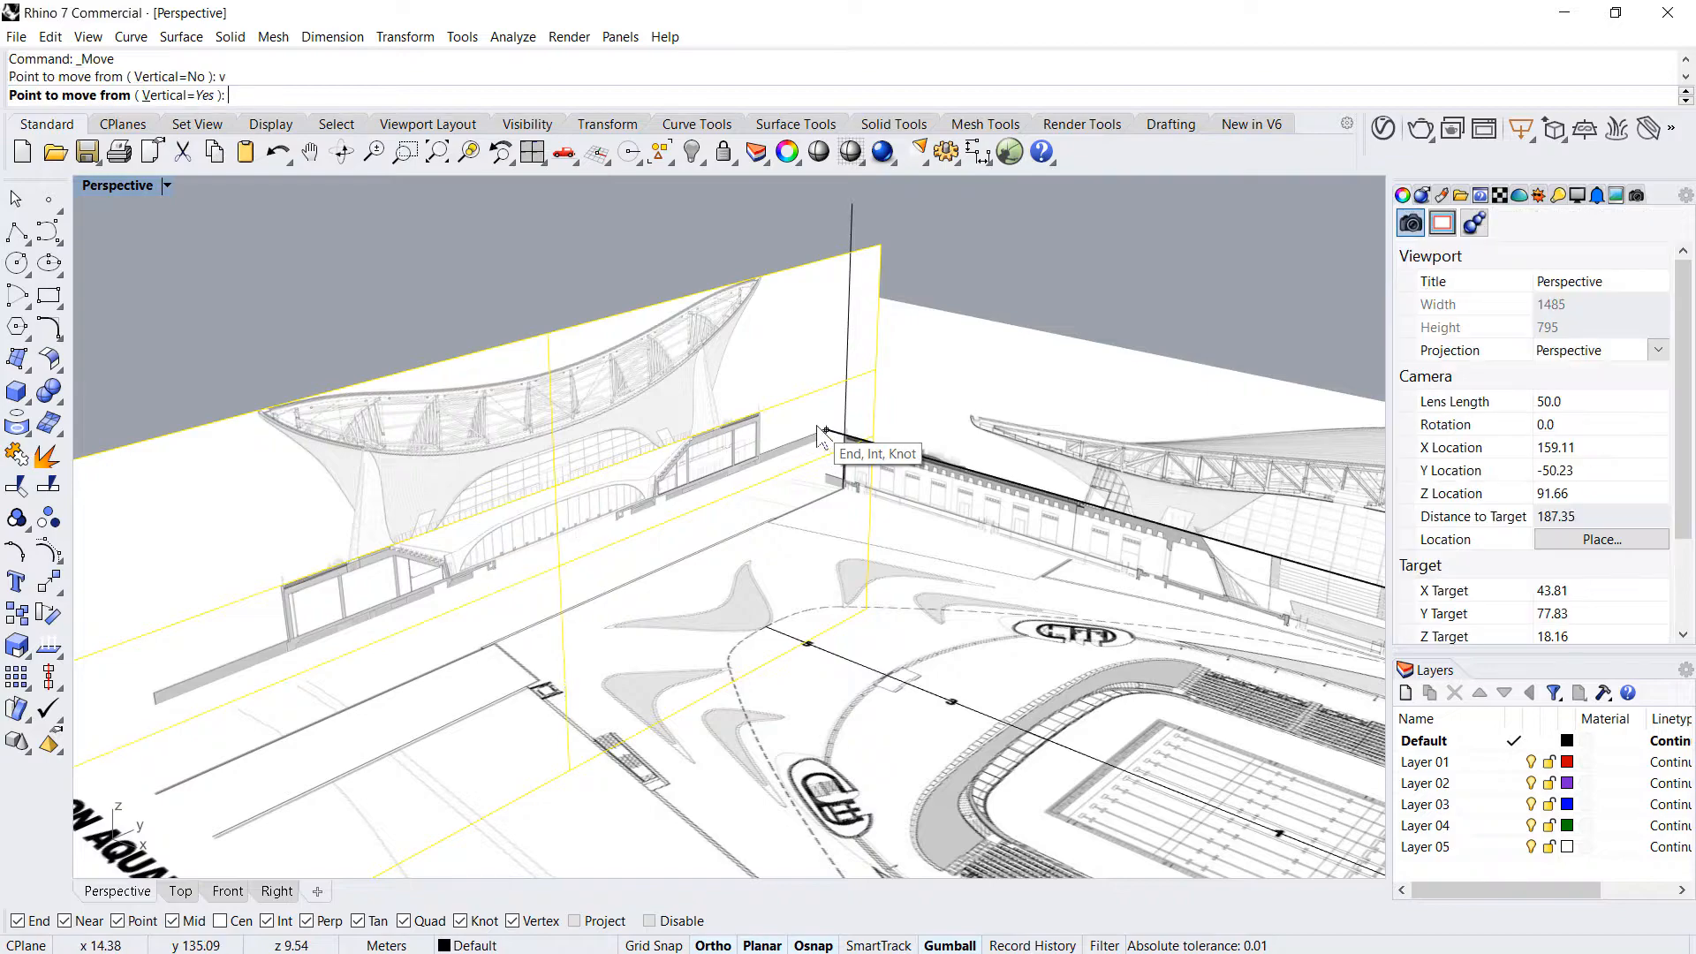
pyautogui.scroll(4, 781, 402)
pyautogui.click(782, 404)
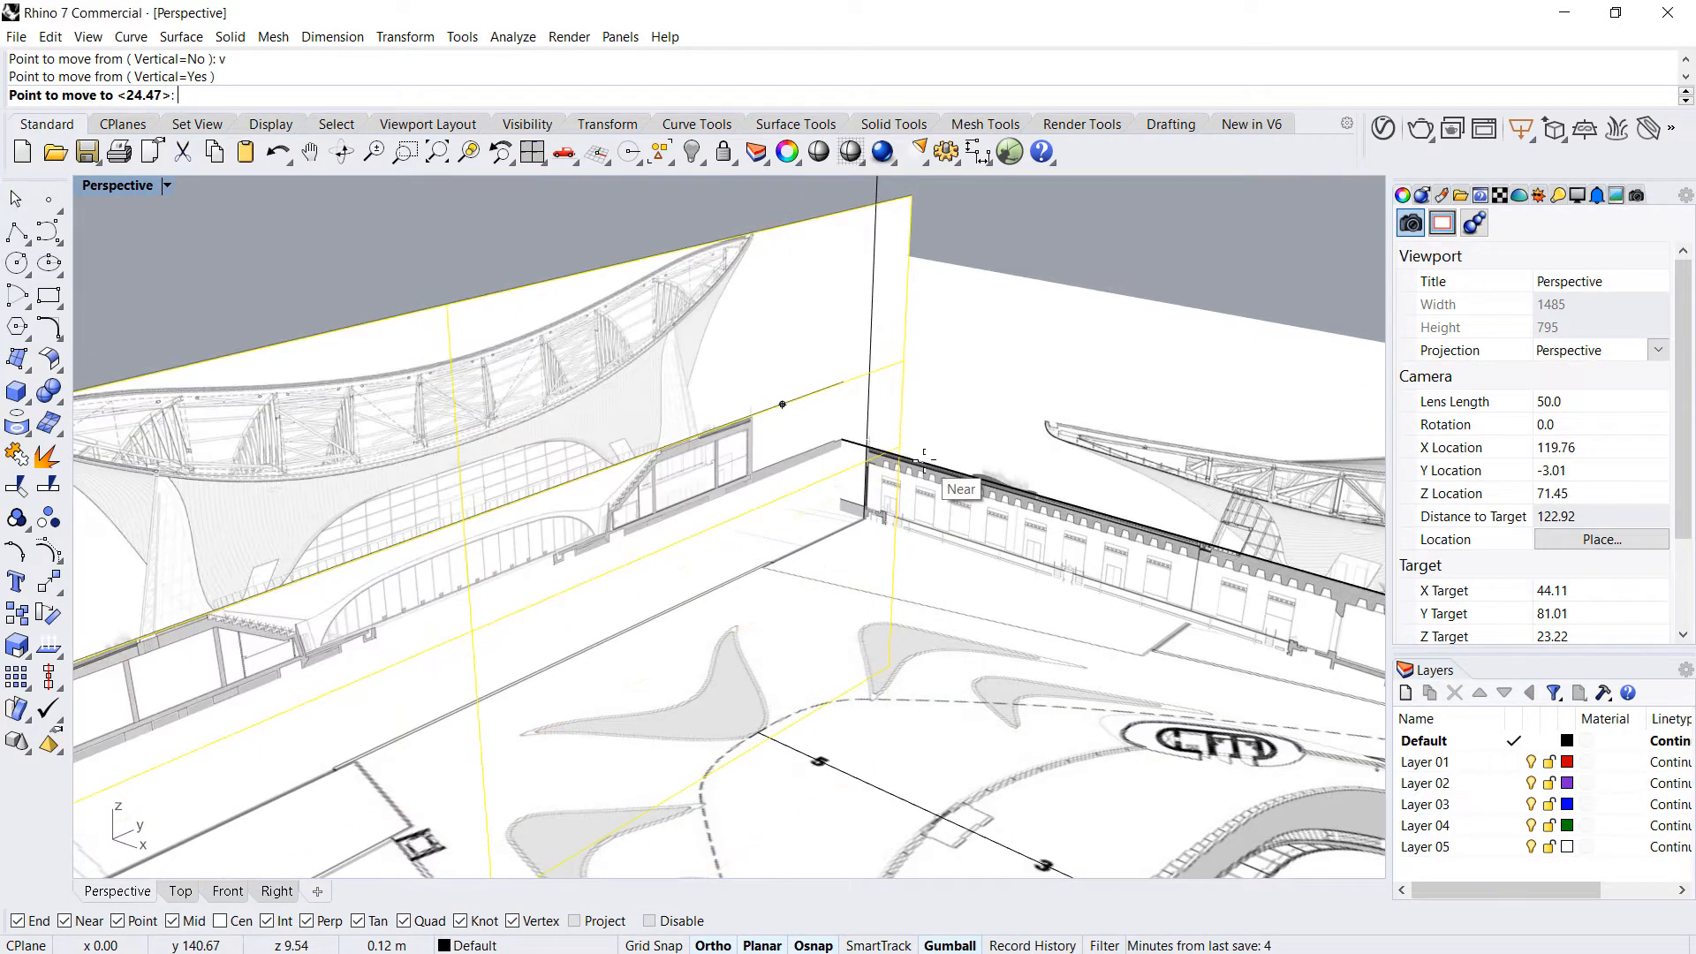
pyautogui.click(924, 459)
pyautogui.scroll(-3, 843, 517)
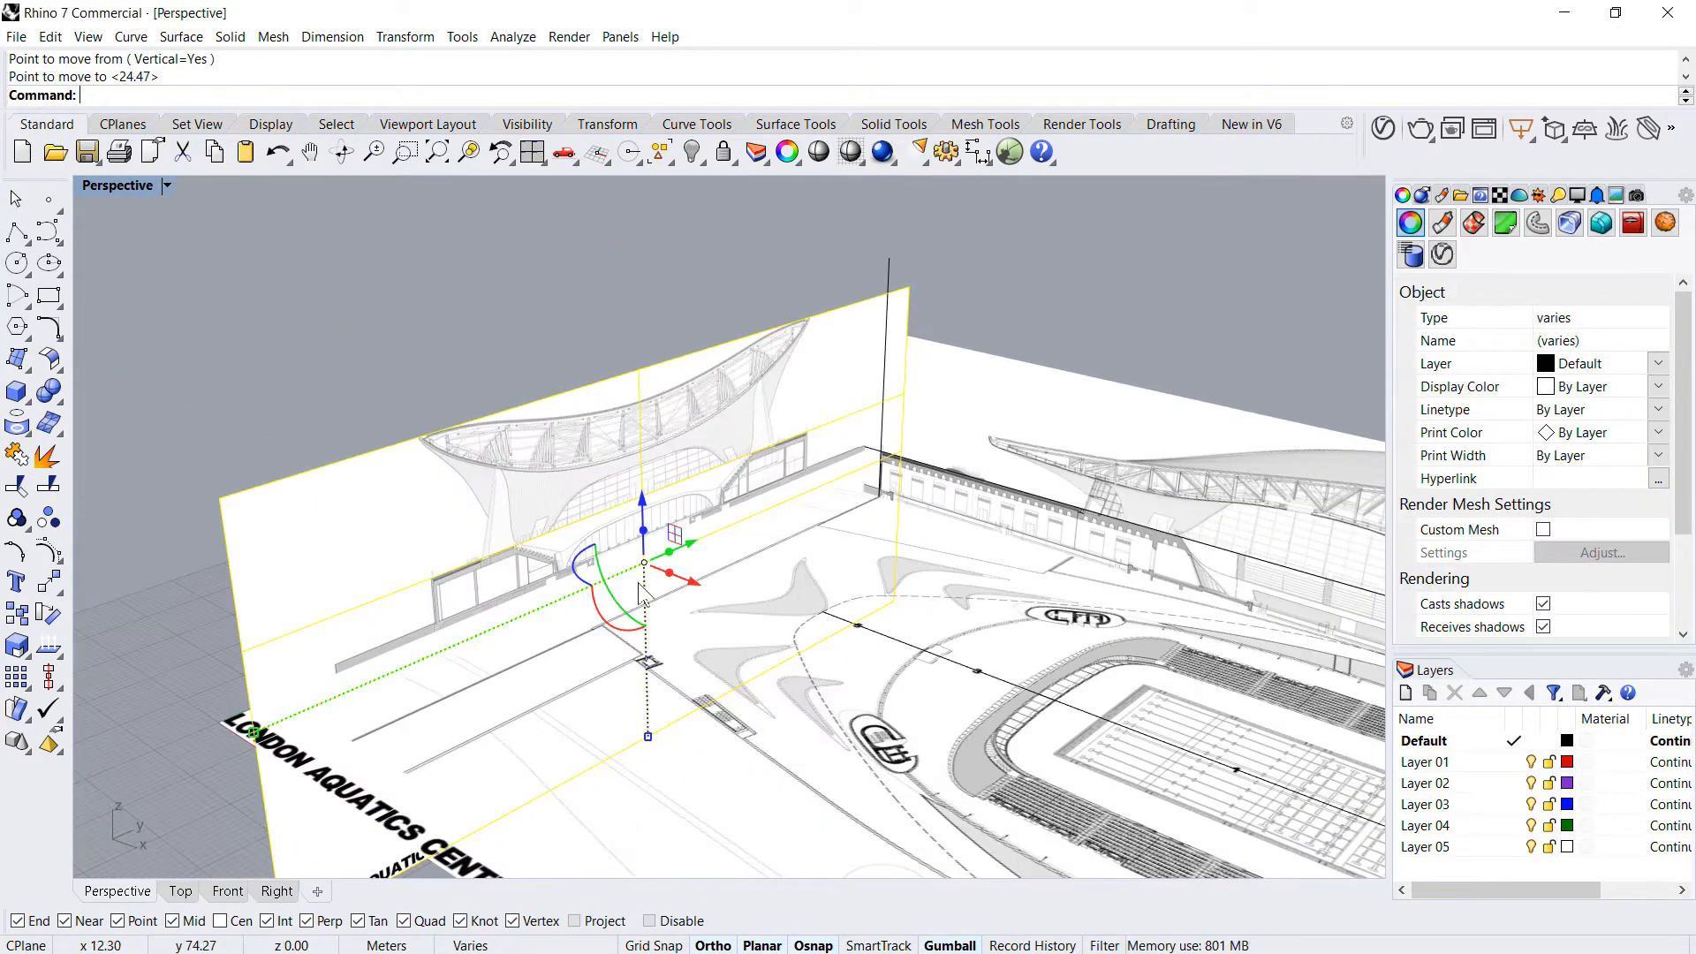
# - Slide the cross section picture and its level line along the Y axis until its low building meets the longitudinal section's end
pyautogui.moveTo(694, 587); pyautogui.dragTo(769, 633)
pyautogui.scroll(6, 908, 473)
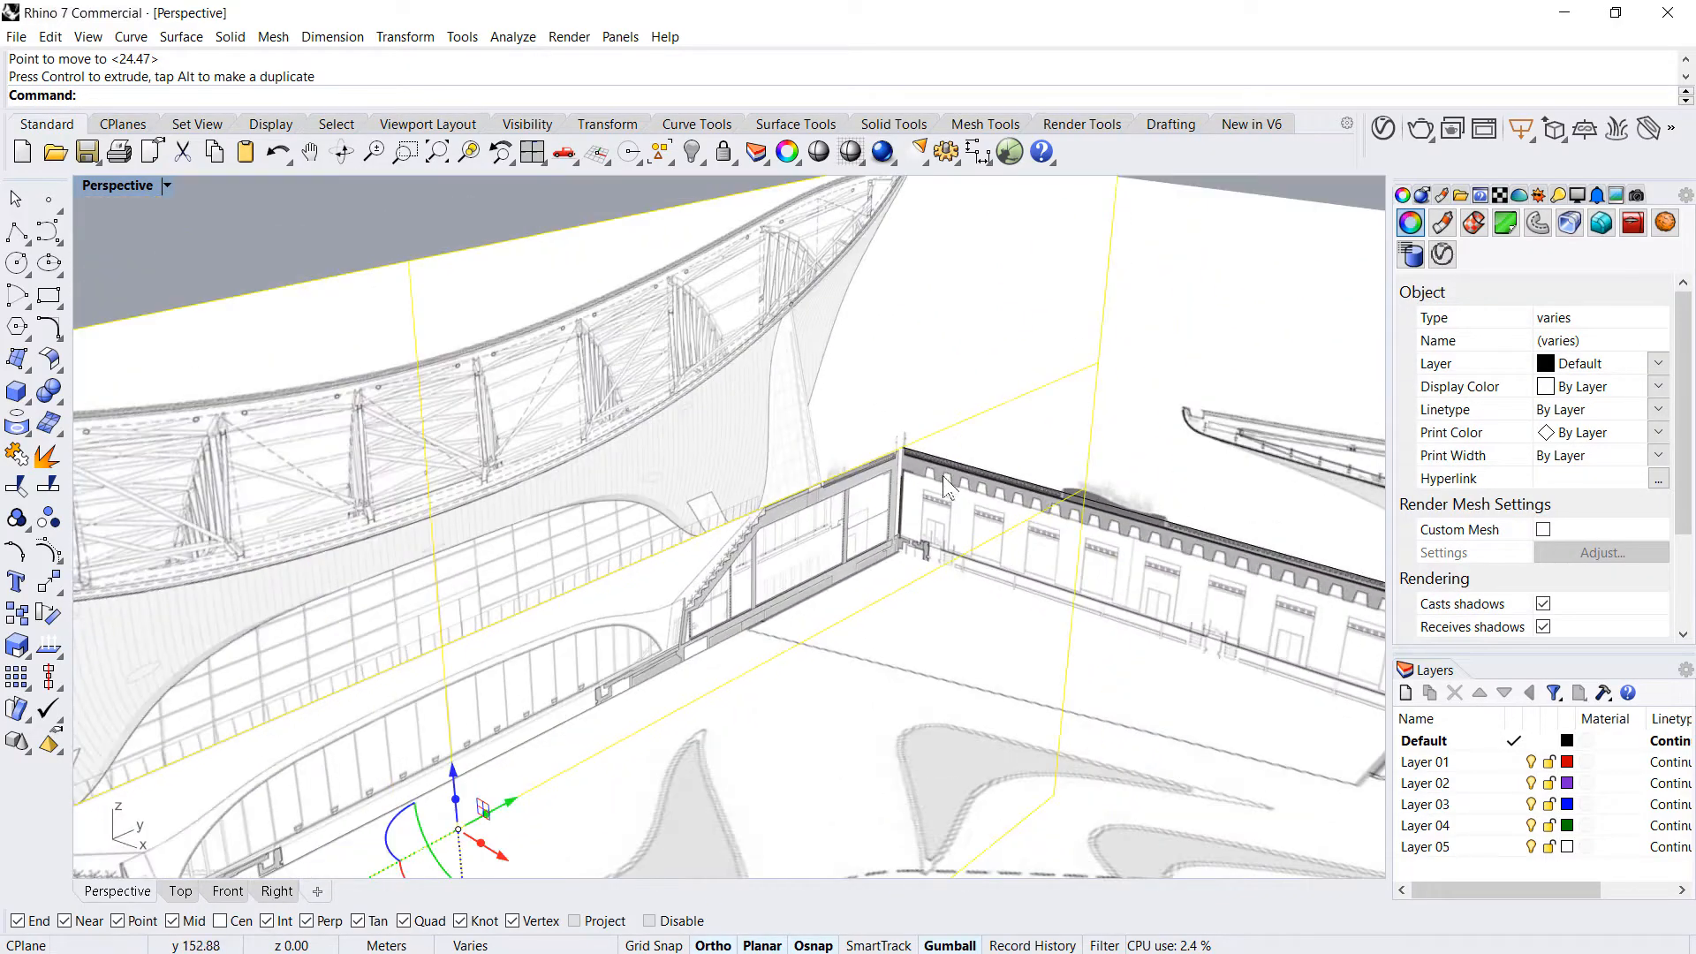
pyautogui.scroll(-6, 941, 475)
pyautogui.press('Escape')
# - Shift the longitudinal section picture and its level line slightly horizontally, in two moves, to meet the cross section's low building corner
pyautogui.click(1137, 505)
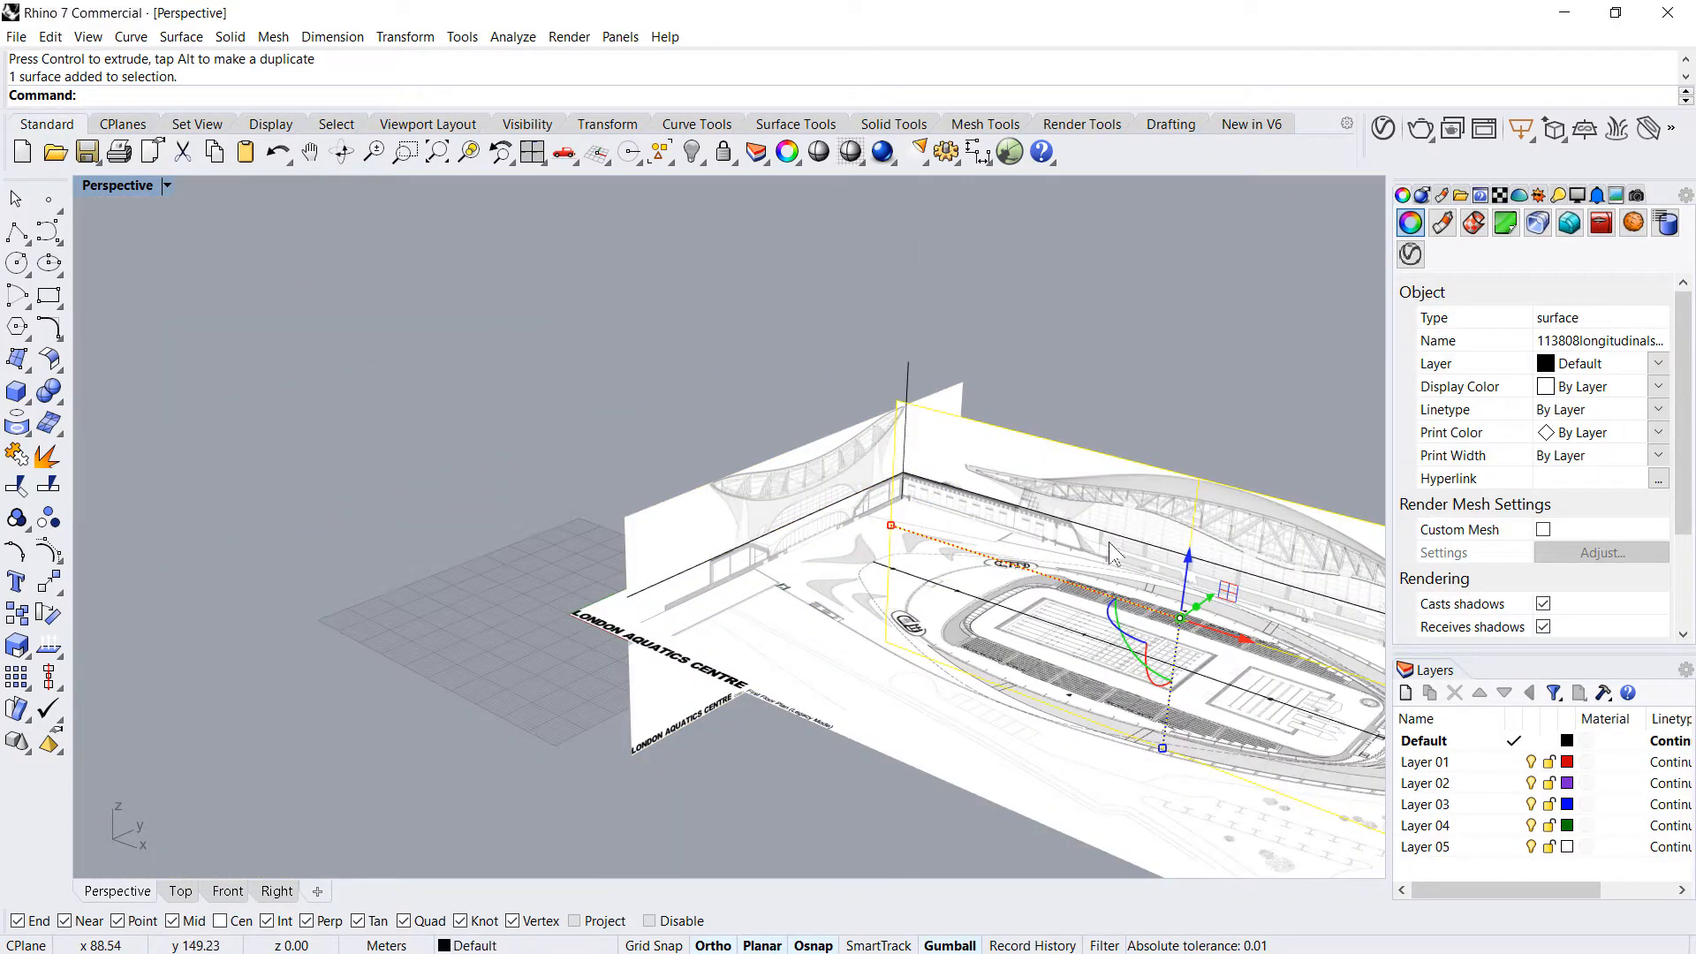
pyautogui.keyDown('shift'); pyautogui.click(1137, 547); pyautogui.keyUp('shift')
pyautogui.click(1184, 589)
pyautogui.scroll(5, 907, 468)
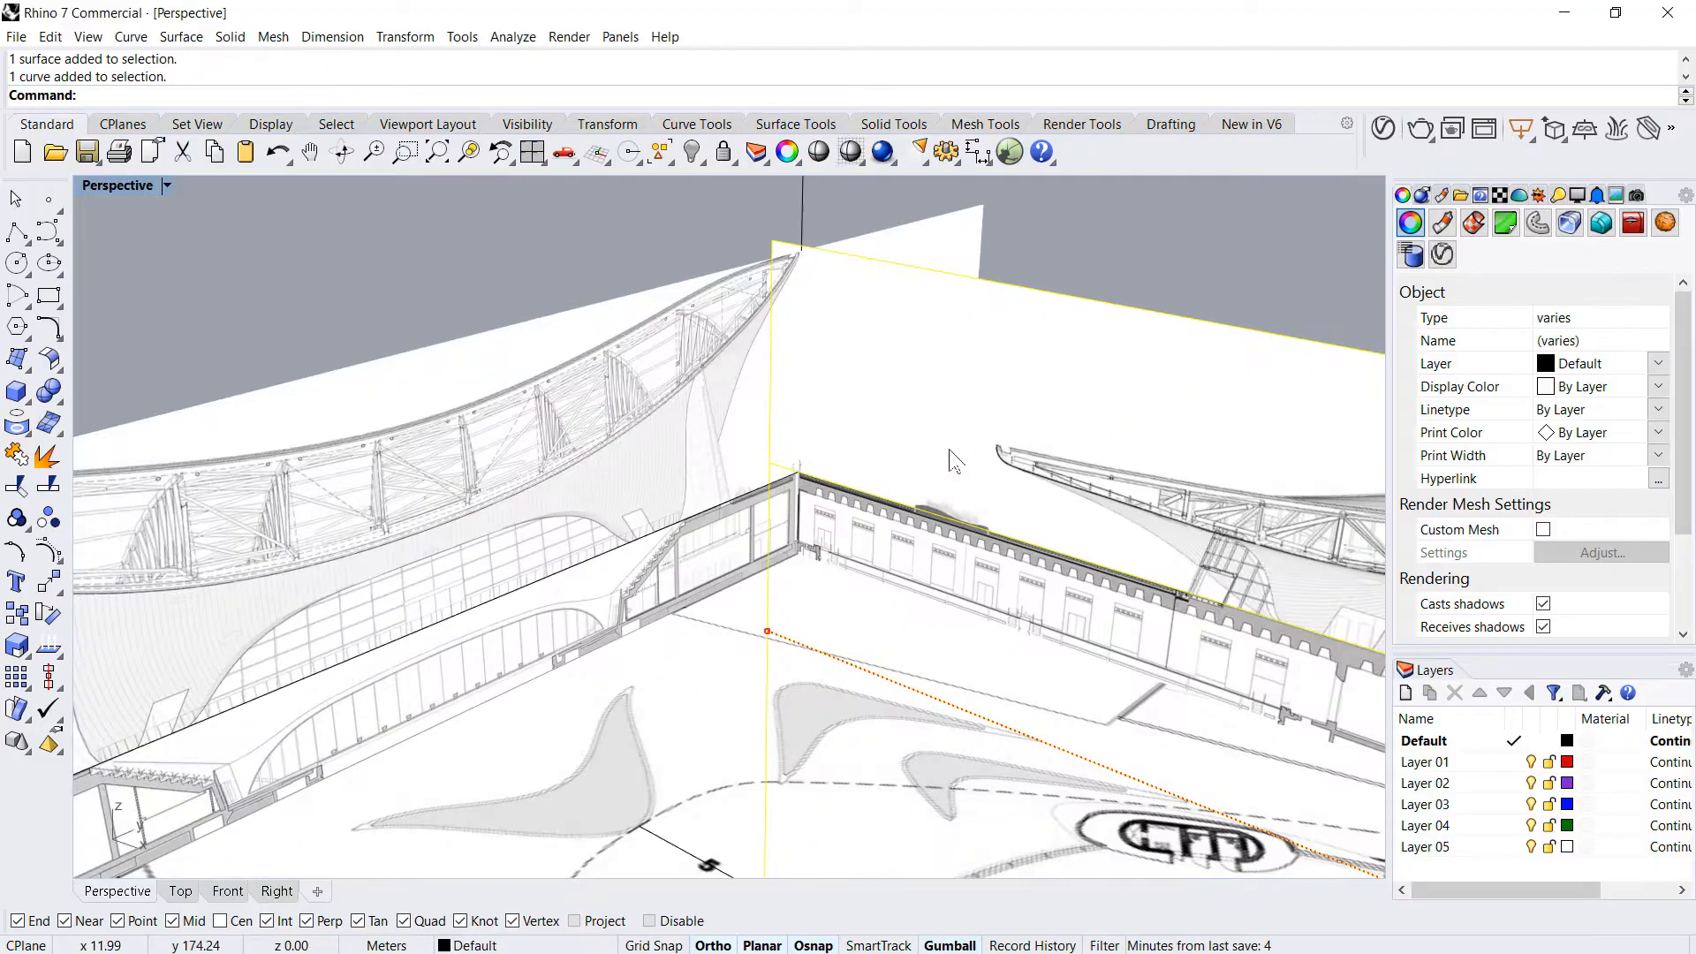
pyautogui.write('m')
pyautogui.press('Return')
pyautogui.click(907, 452)
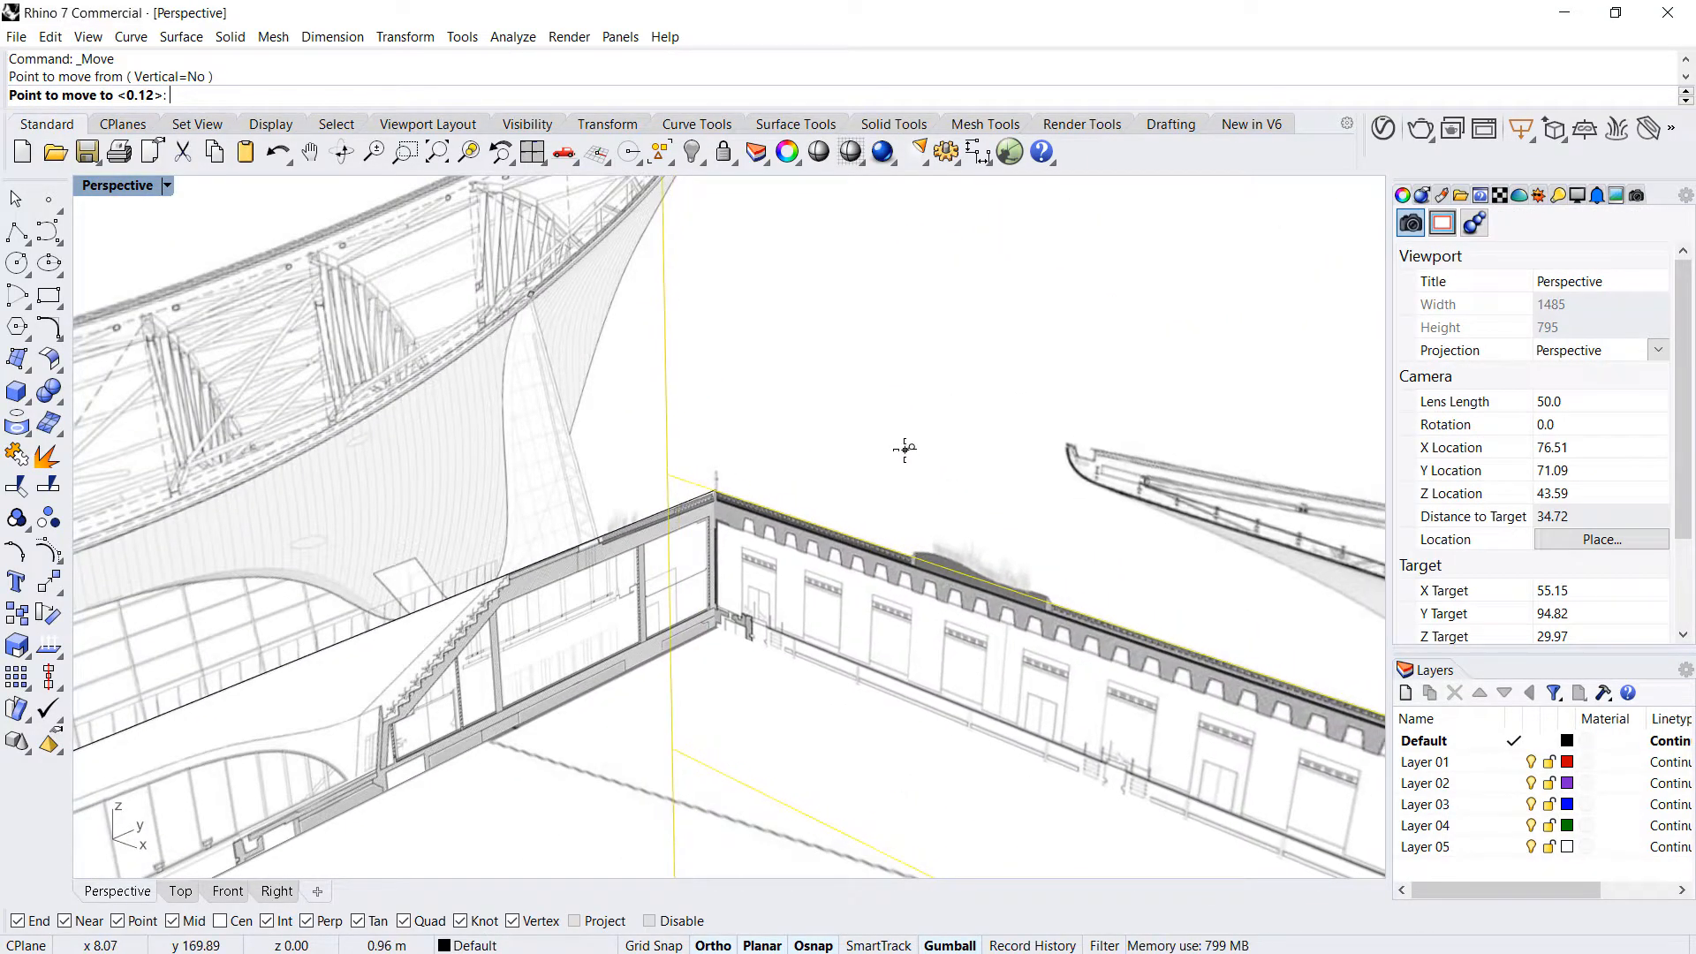
pyautogui.click(913, 446)
pyautogui.write('M')
pyautogui.press('Return')
pyautogui.click(552, 837)
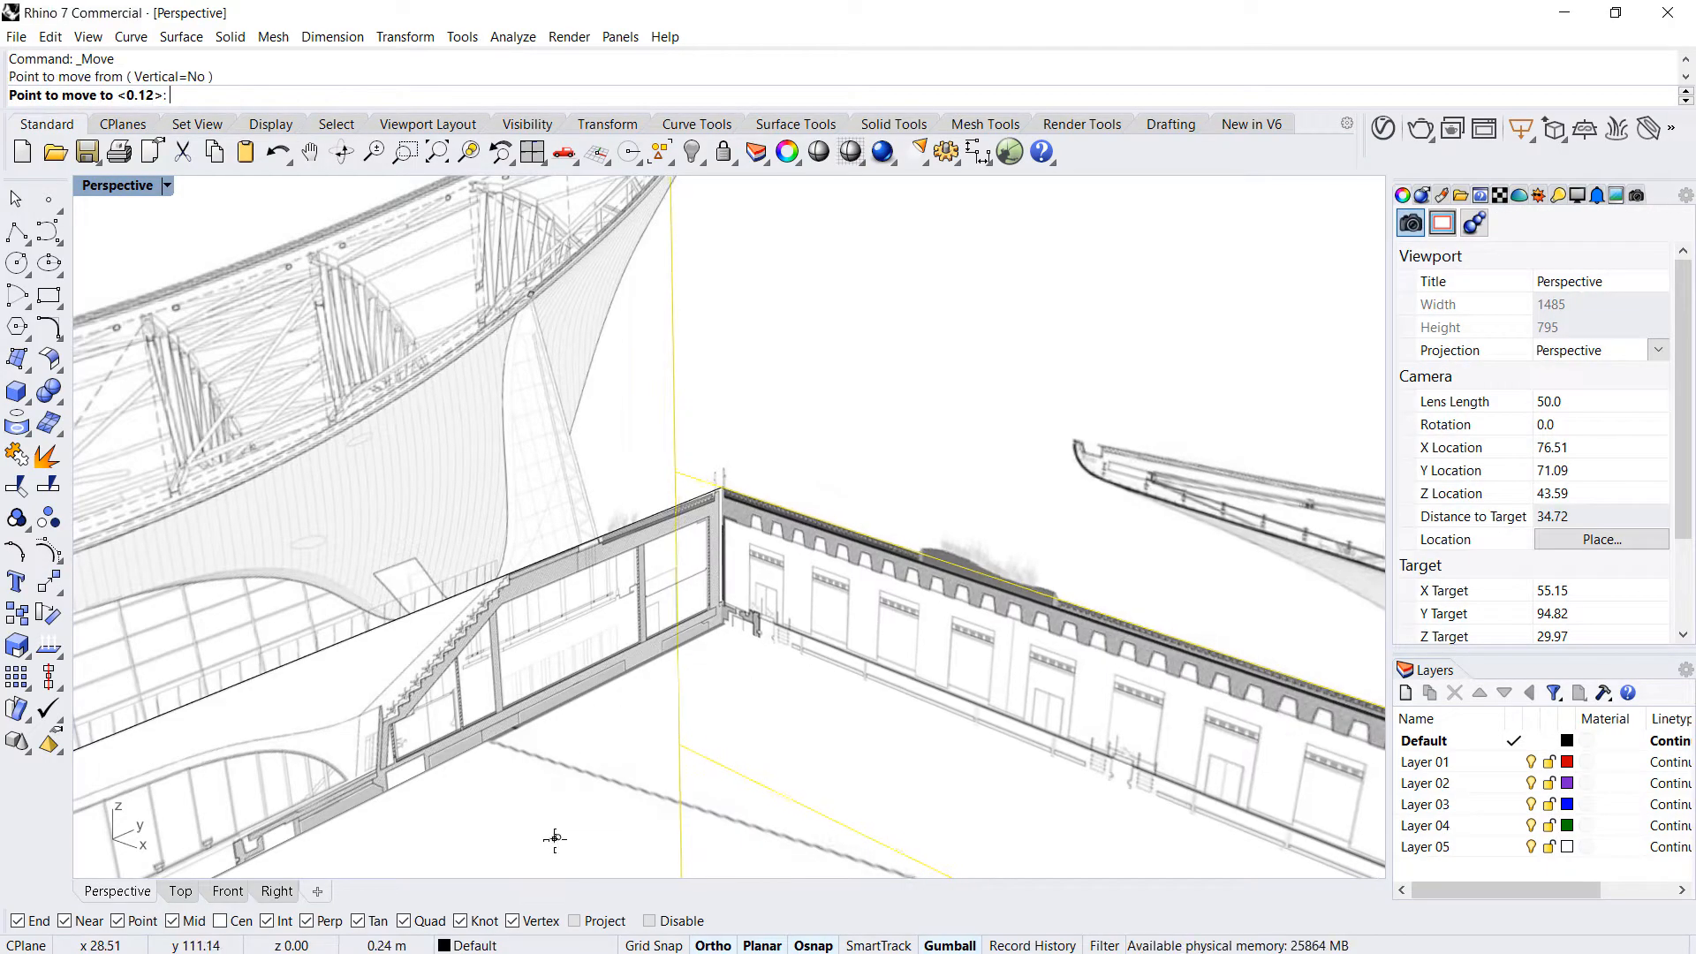
pyautogui.click(549, 840)
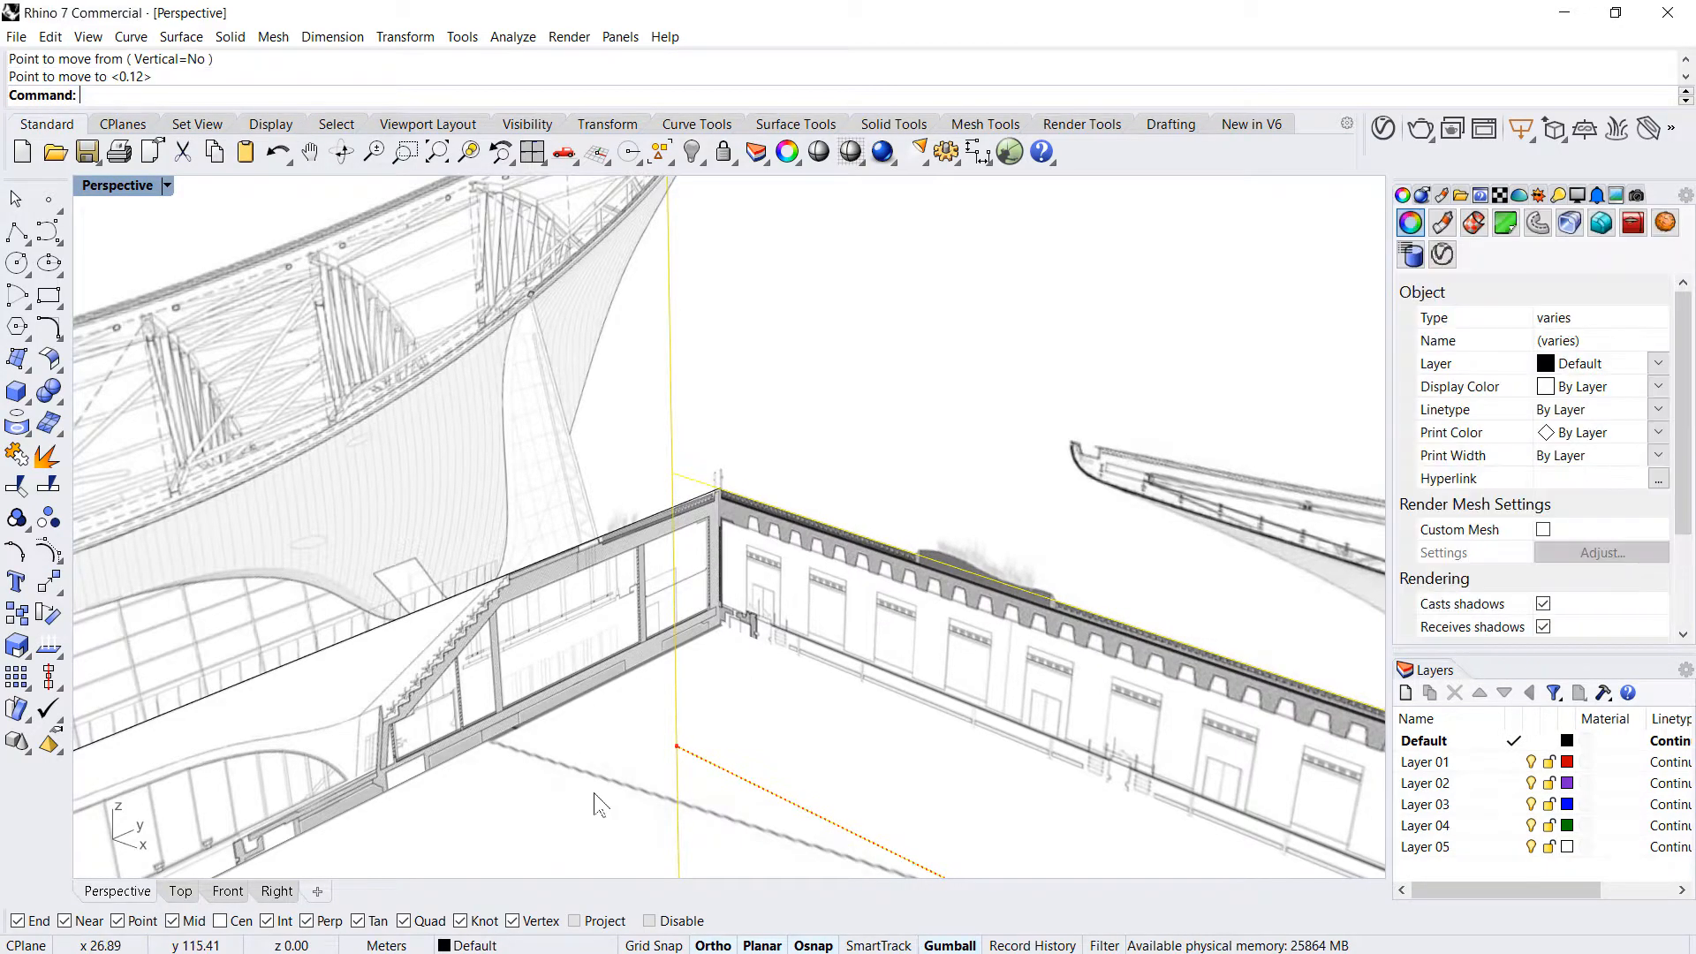
# - Examine the overall alignment of the plan, longitudinal section and cross section pictures
pyautogui.scroll(-3, 740, 556)
pyautogui.scroll(-8, 774, 500)
pyautogui.scroll(4, 774, 599)
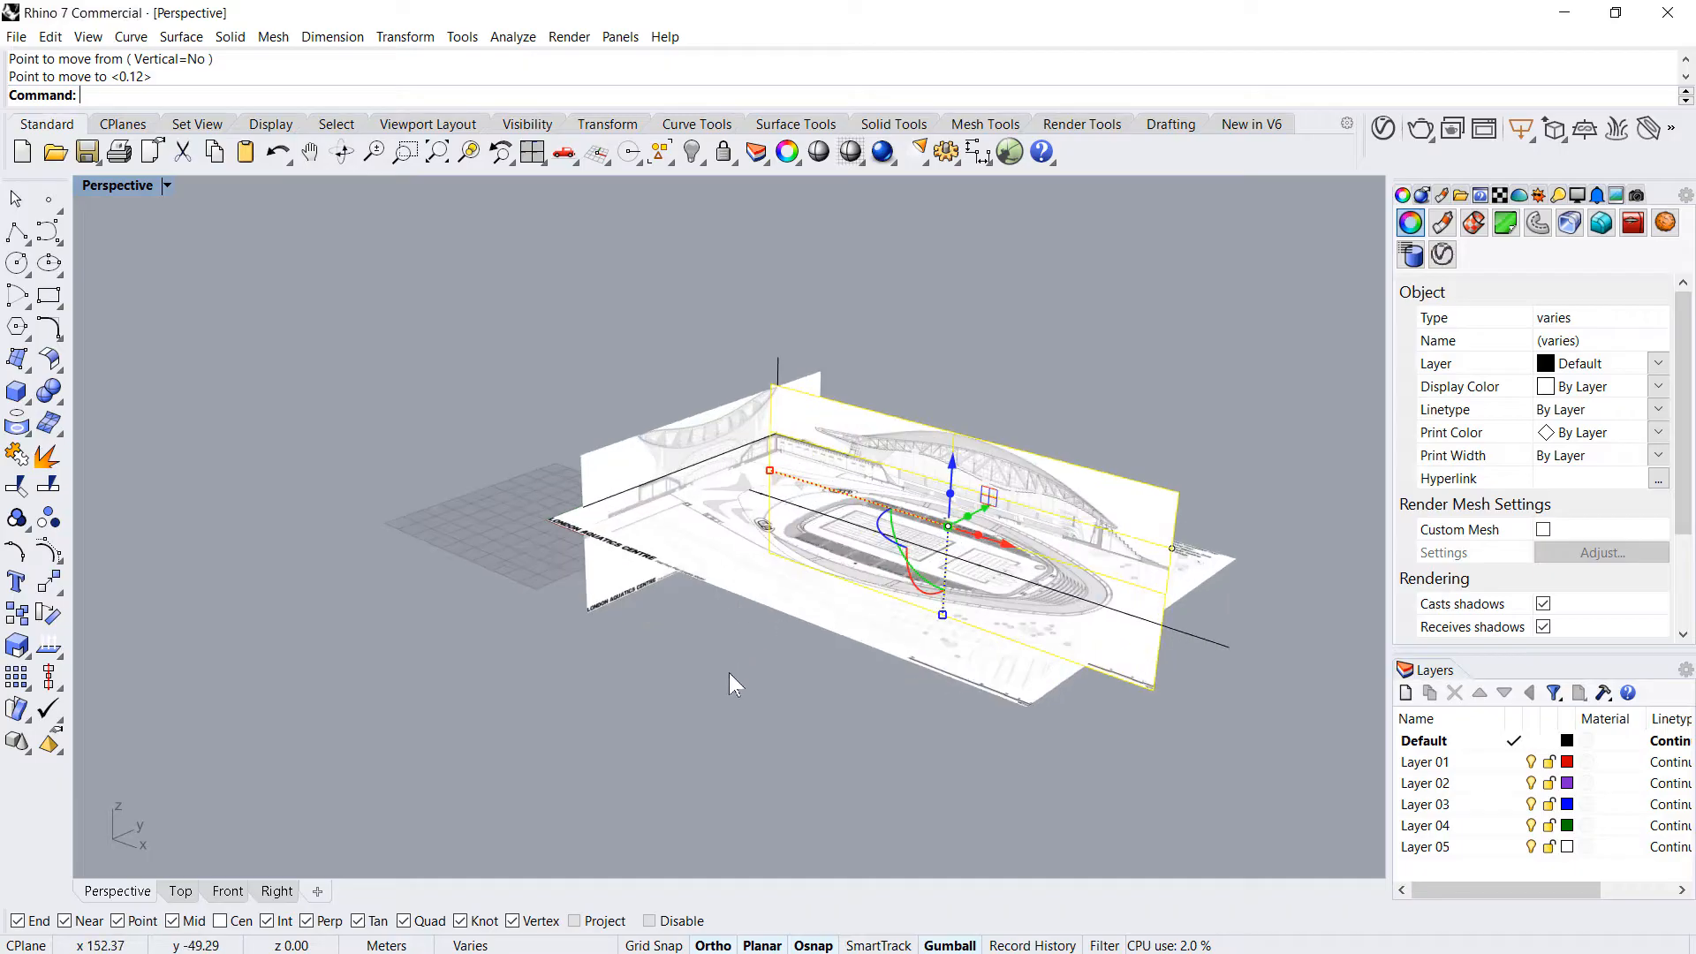
pyautogui.click(729, 729)
pyautogui.scroll(-4, 997, 660)
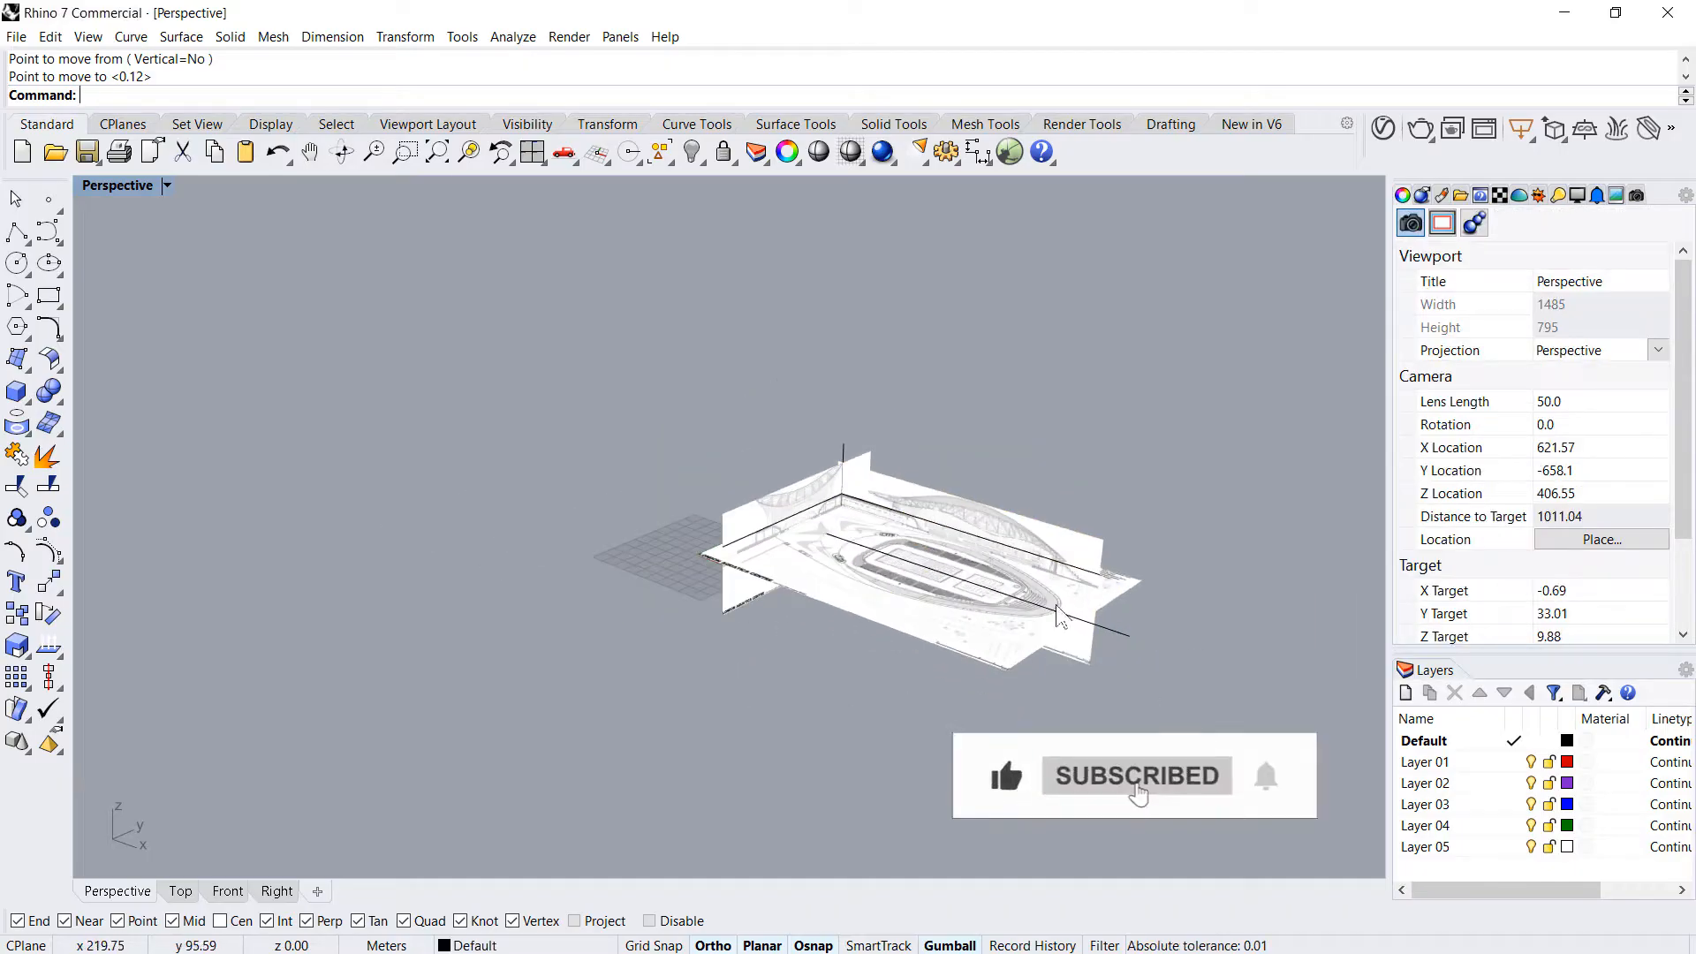
pyautogui.scroll(2, 1077, 687)
pyautogui.scroll(6, 826, 523)
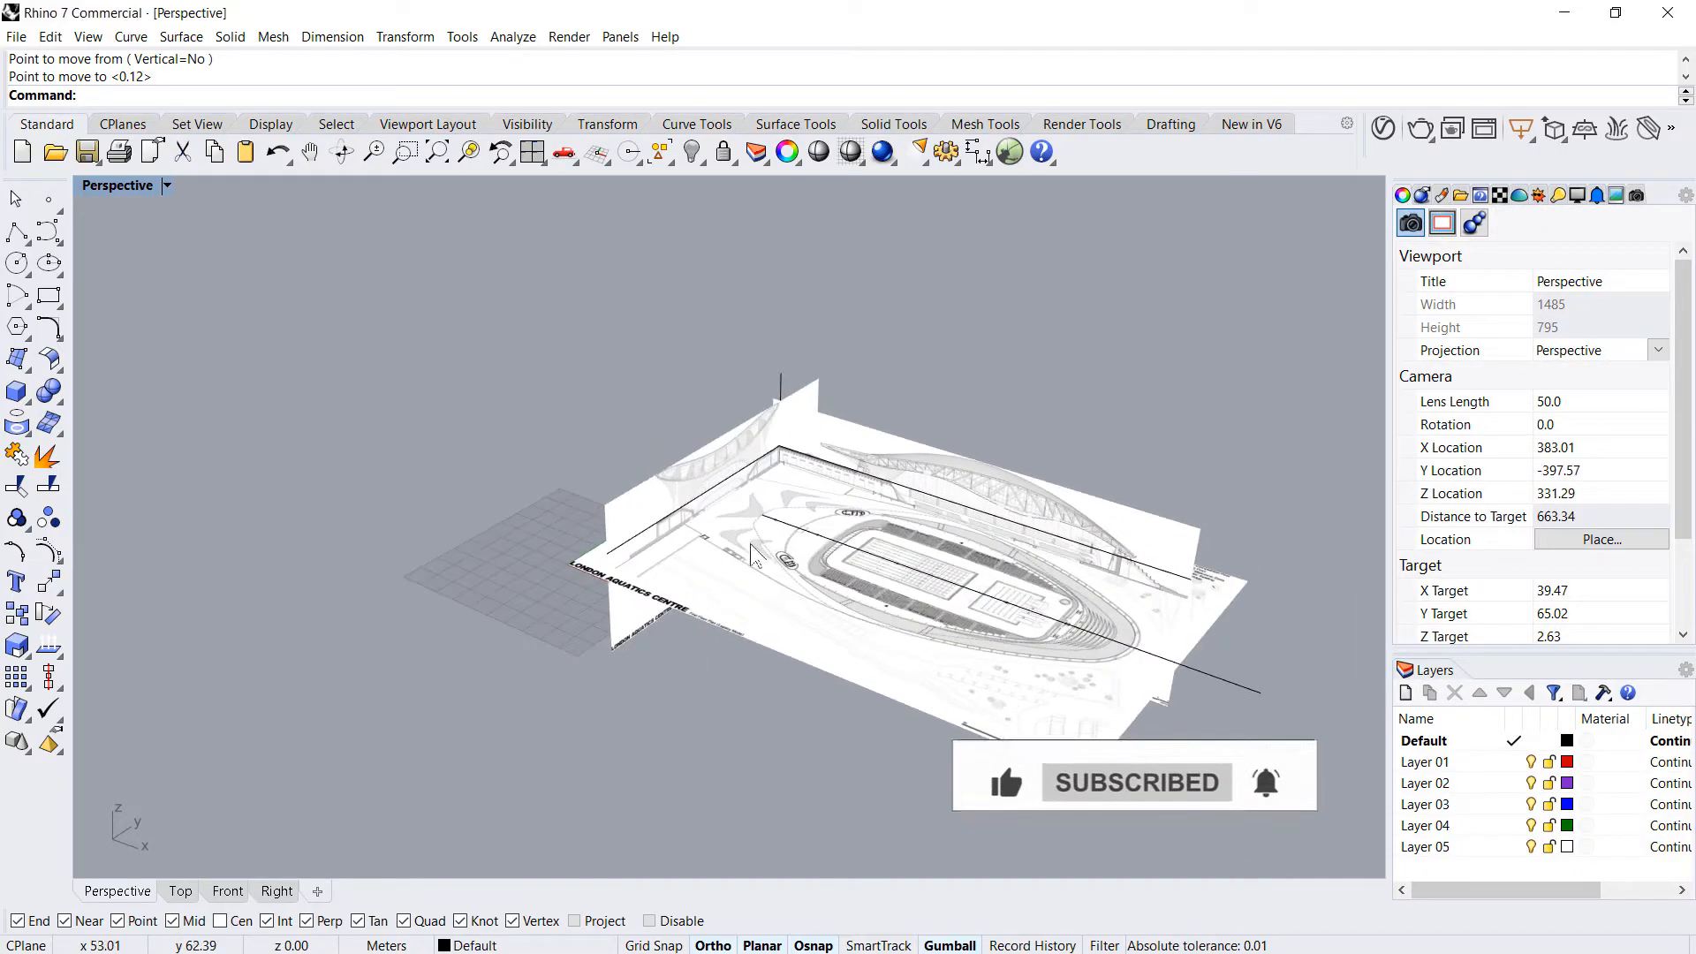
pyautogui.click(687, 396)
pyautogui.scroll(-7, 623, 406)
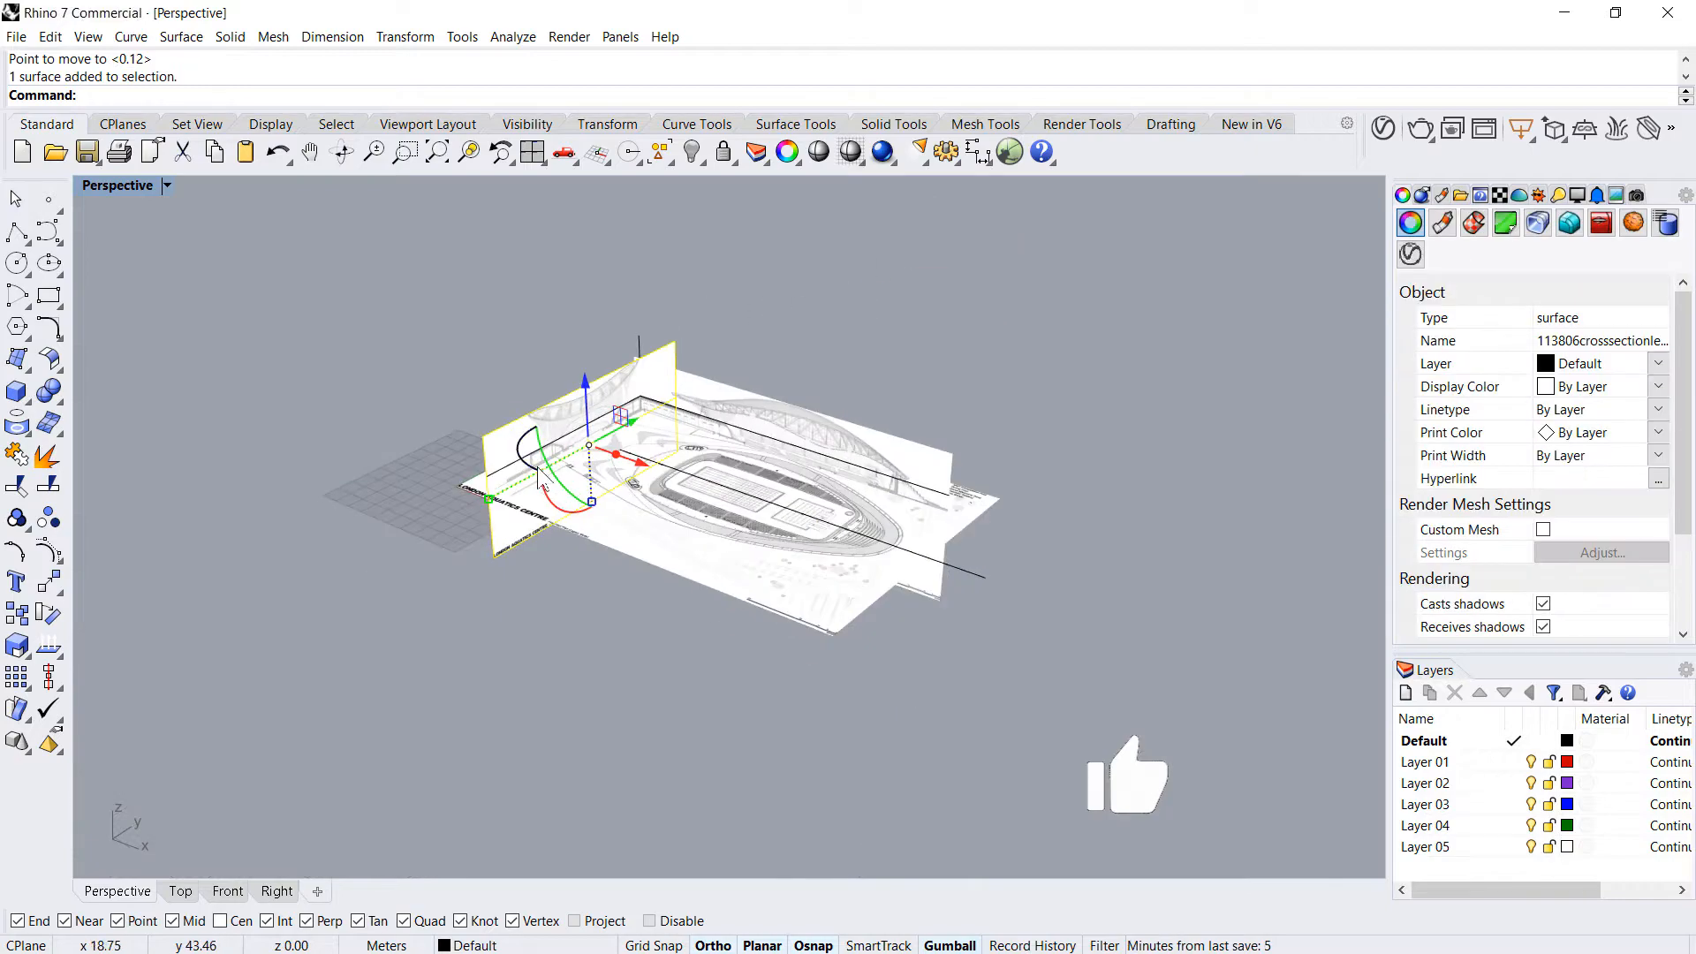
pyautogui.scroll(6, 574, 433)
pyautogui.press('Escape')
pyautogui.scroll(-5, 529, 530)
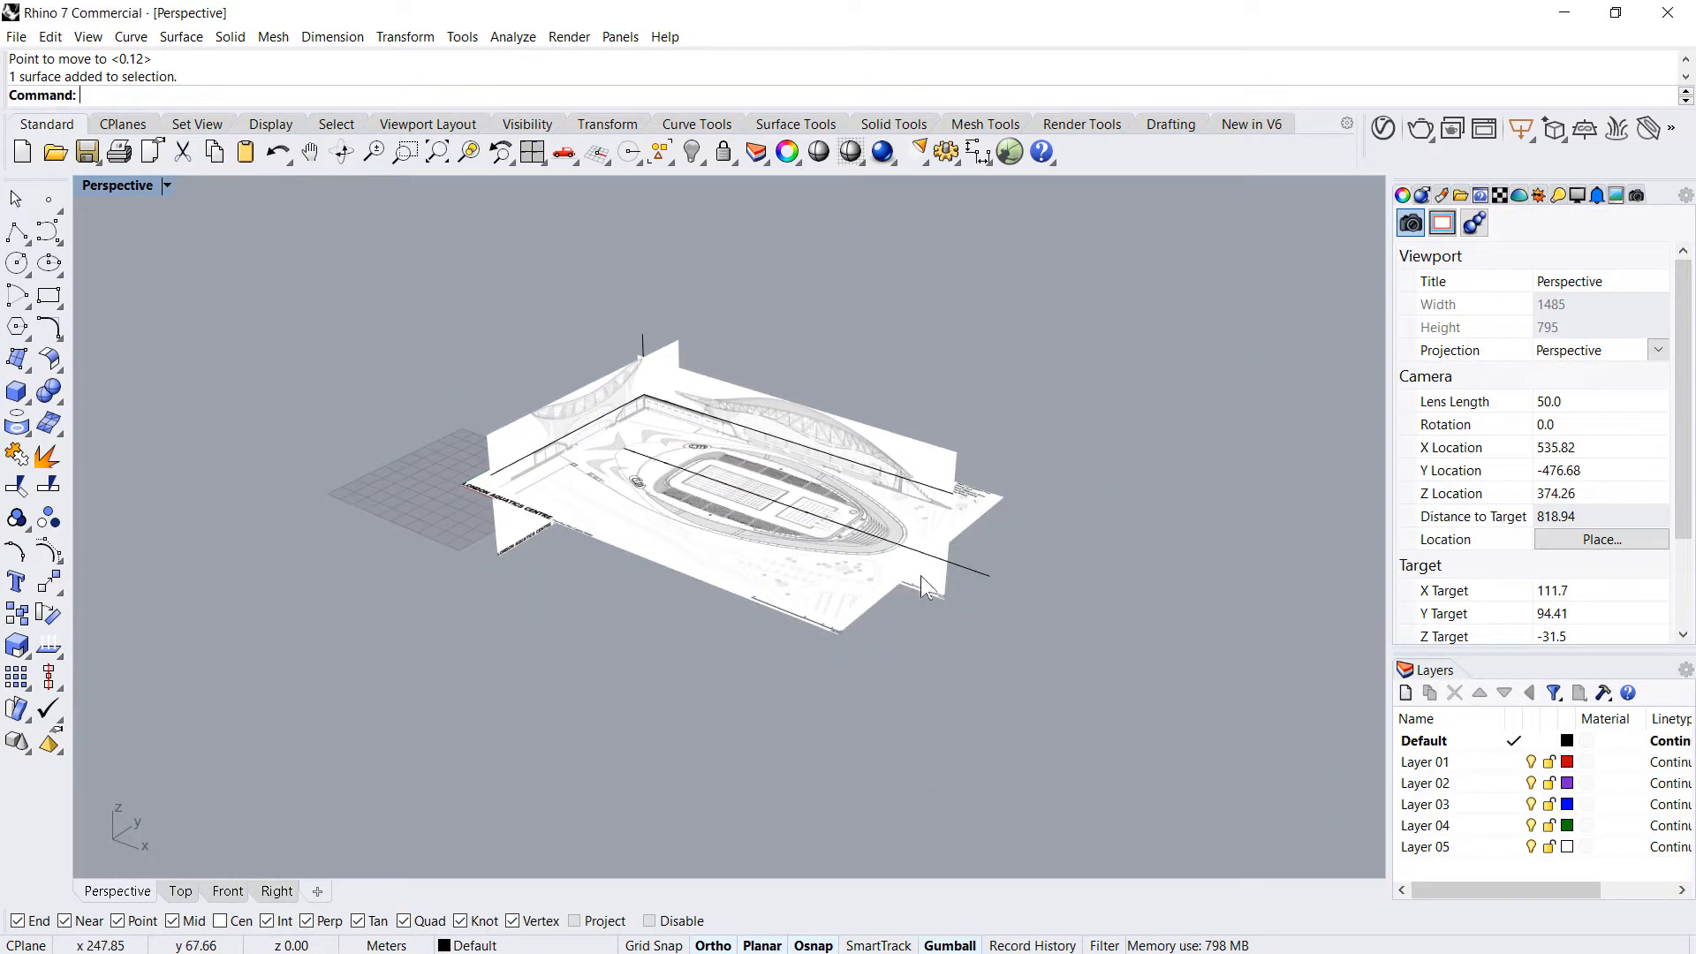
# - Rename the Default layer to "Picture Drawings" and make Layer 01 the current layer
pyautogui.click(1441, 747)
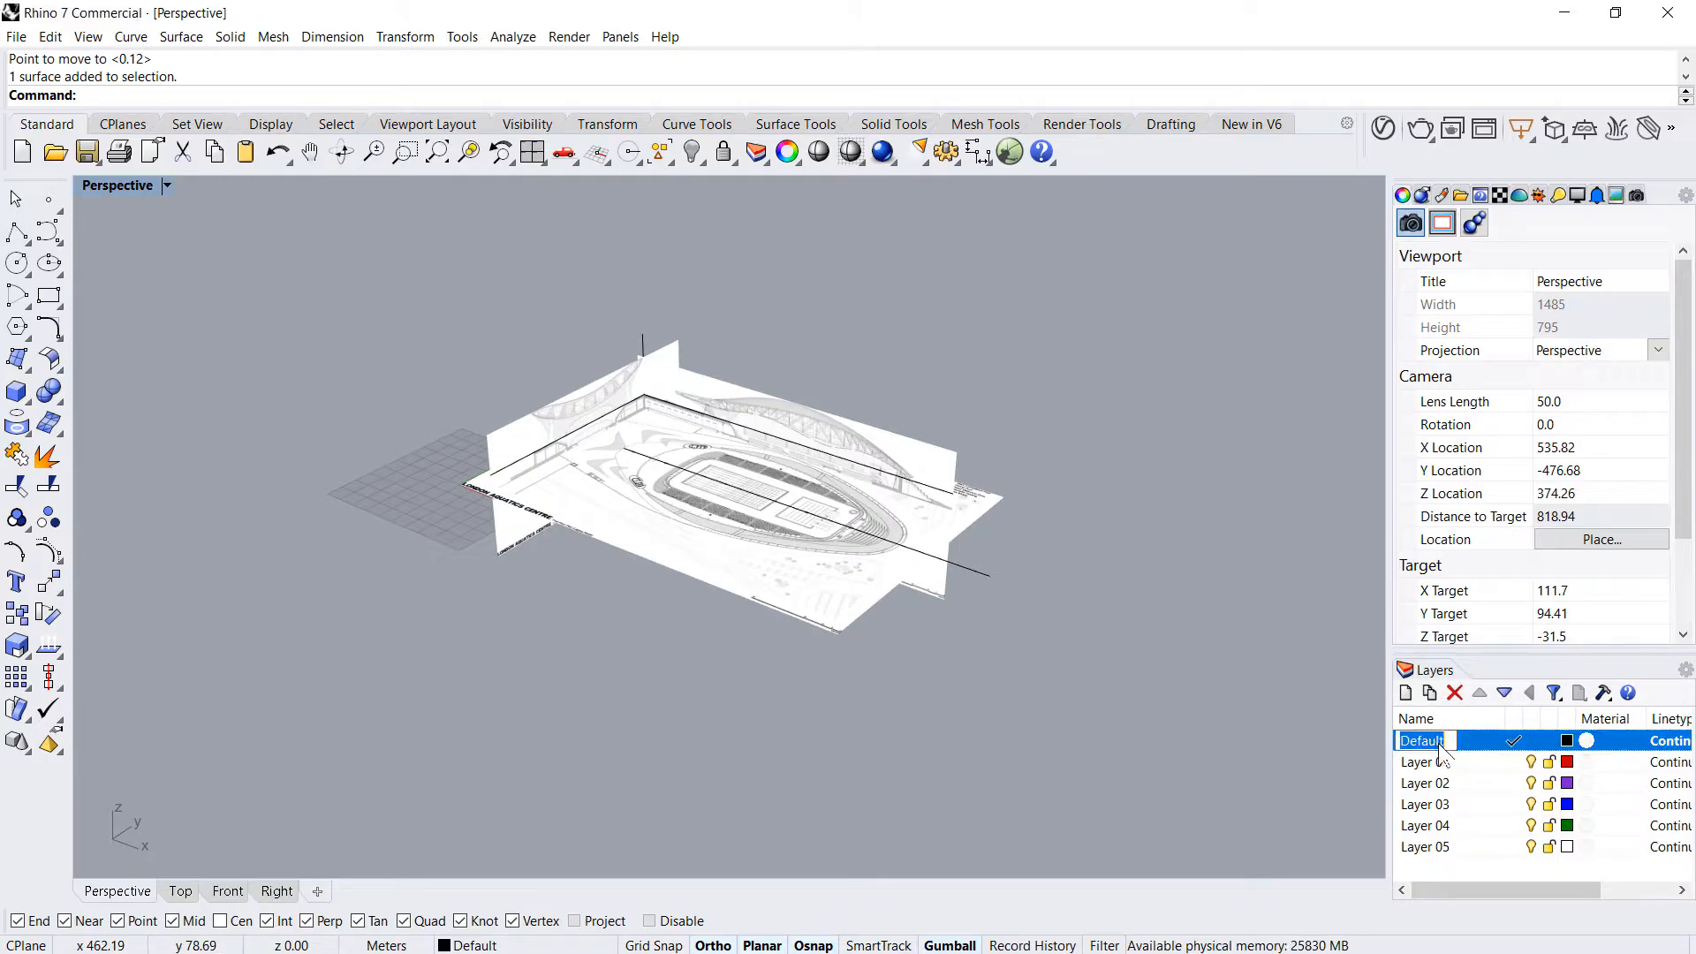
pyautogui.write('Piture Drawin')
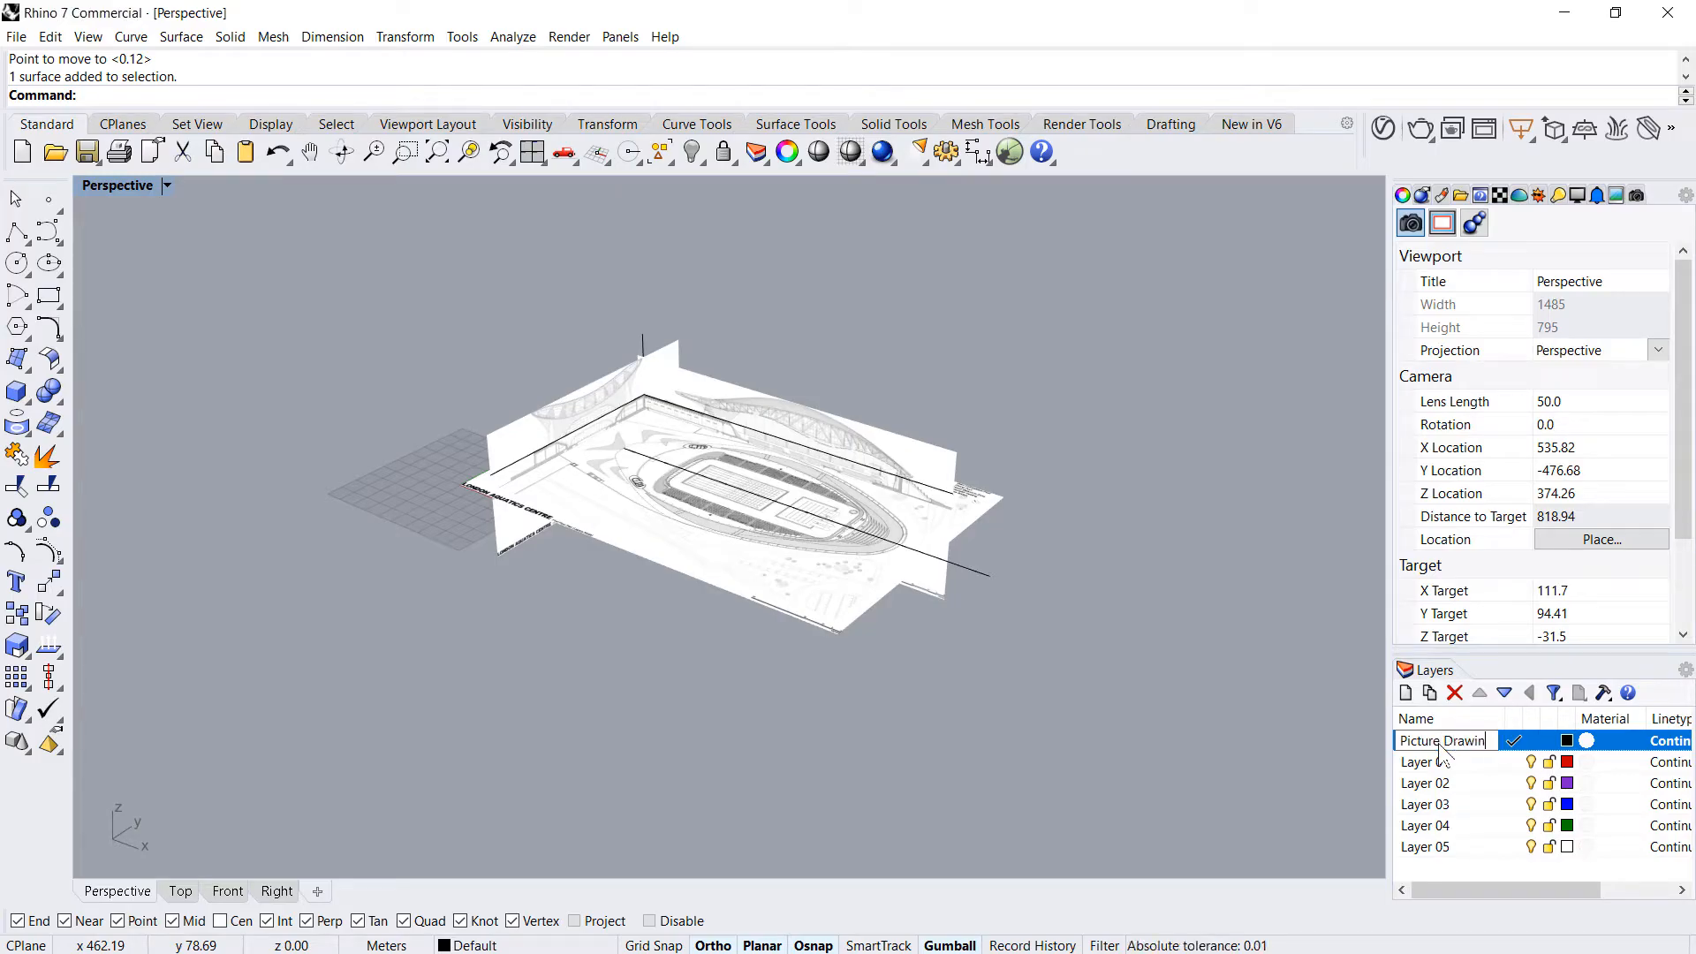
pyautogui.write('gs')
pyautogui.press('Return')
pyautogui.doubleClick(1492, 765)
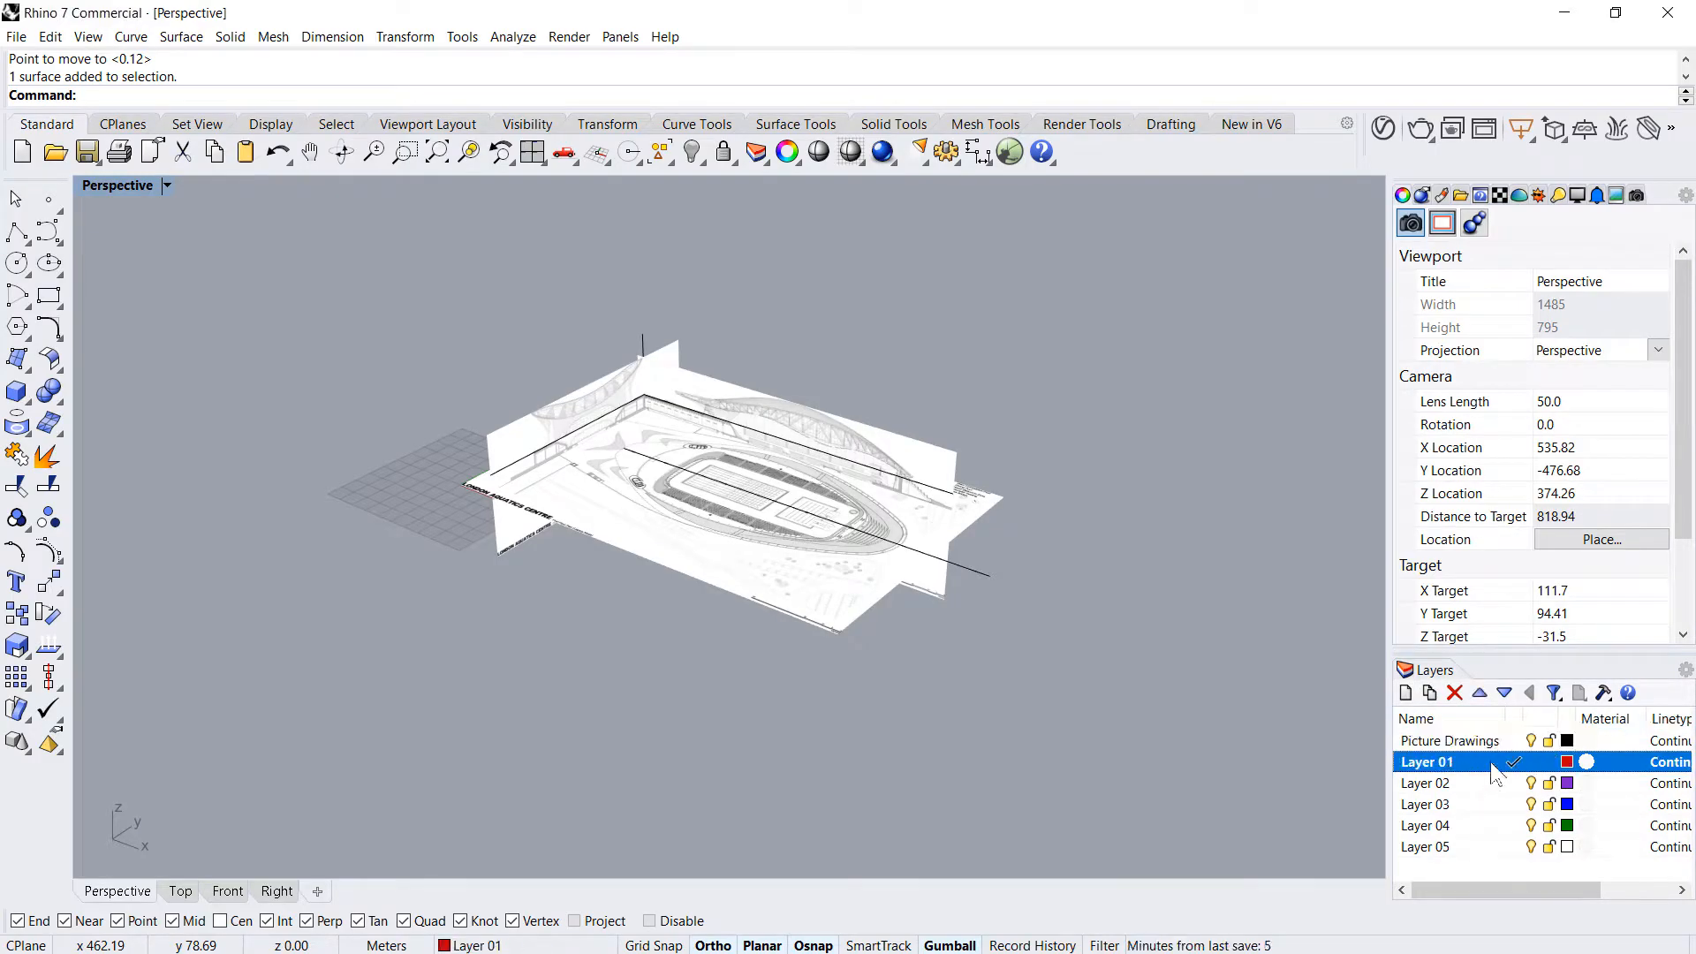
# - In the Front view, start a degree 3 control point curve around the roof's curled overhanging tip on the longitudinal section
pyautogui.click(225, 892)
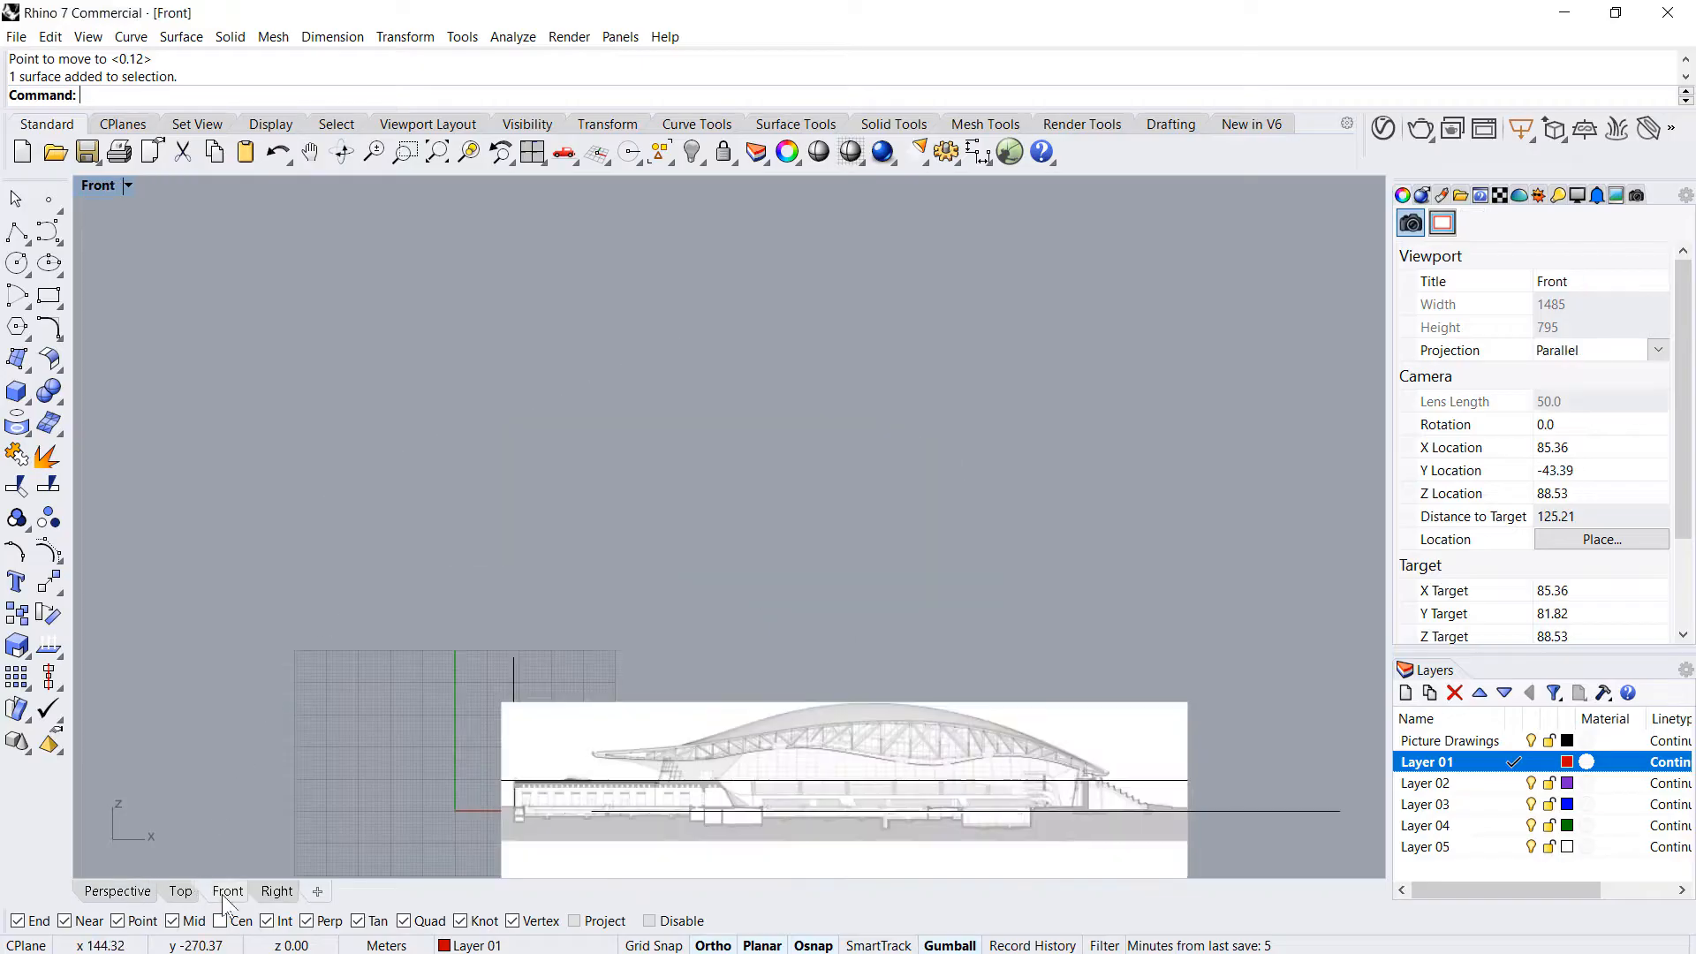
pyautogui.scroll(10, 706, 822)
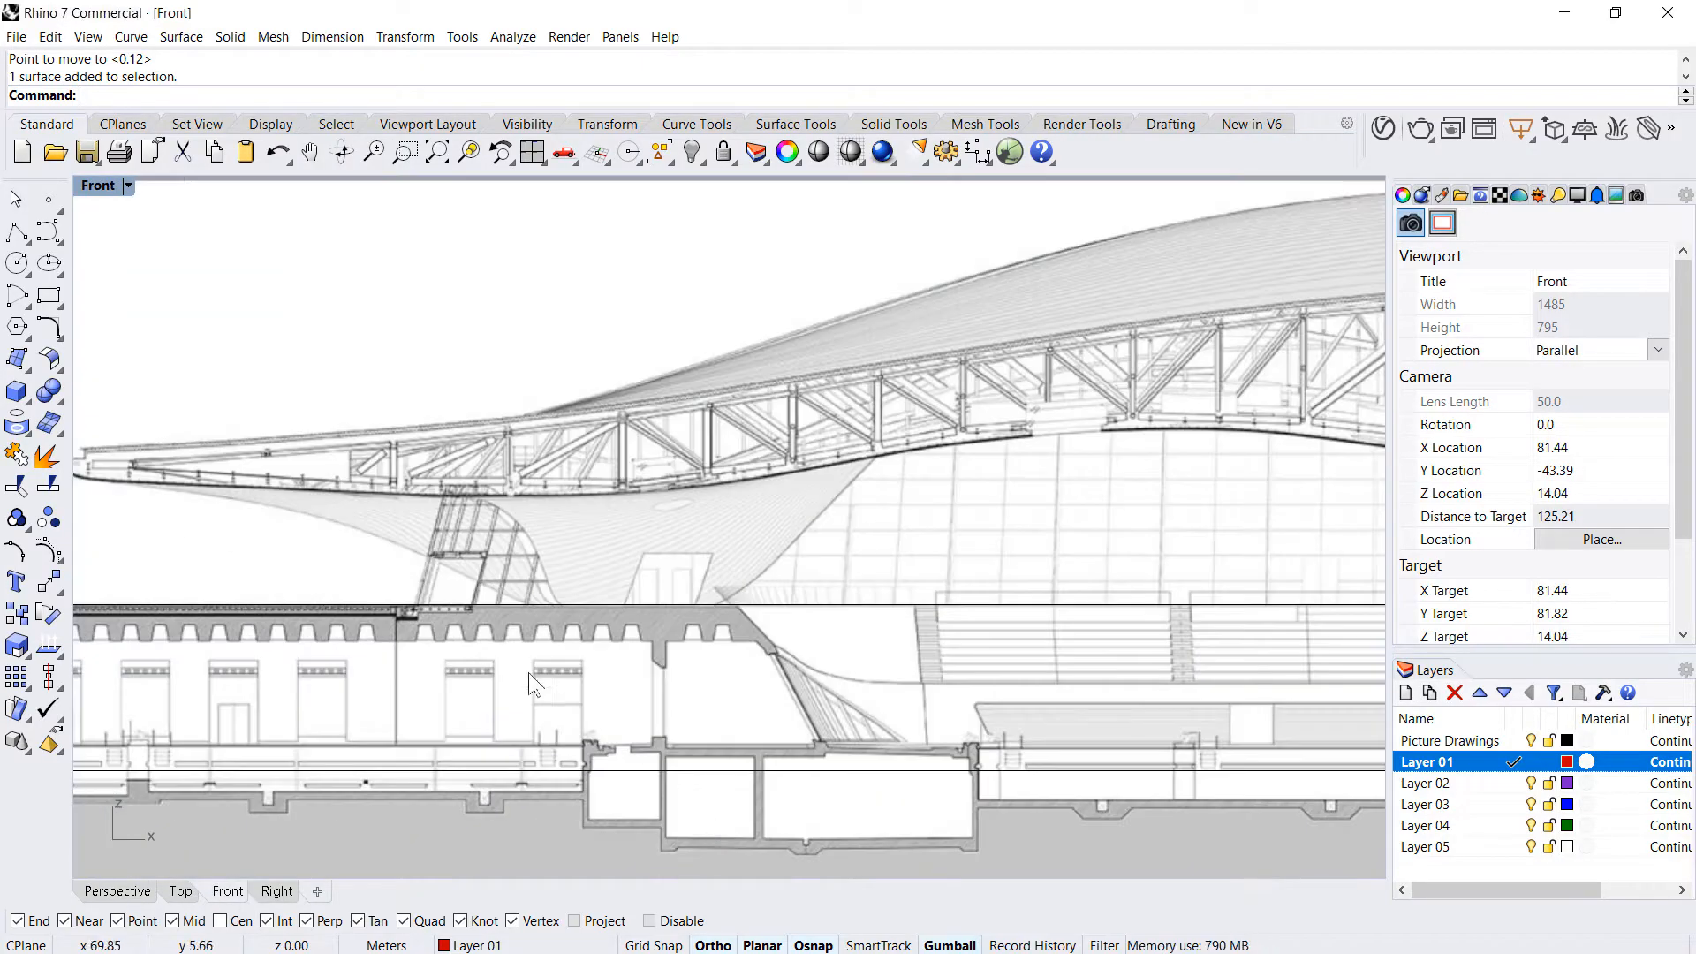
pyautogui.click(48, 232)
pyautogui.scroll(-5, 442, 442)
pyautogui.scroll(10, 442, 450)
pyautogui.click(535, 270)
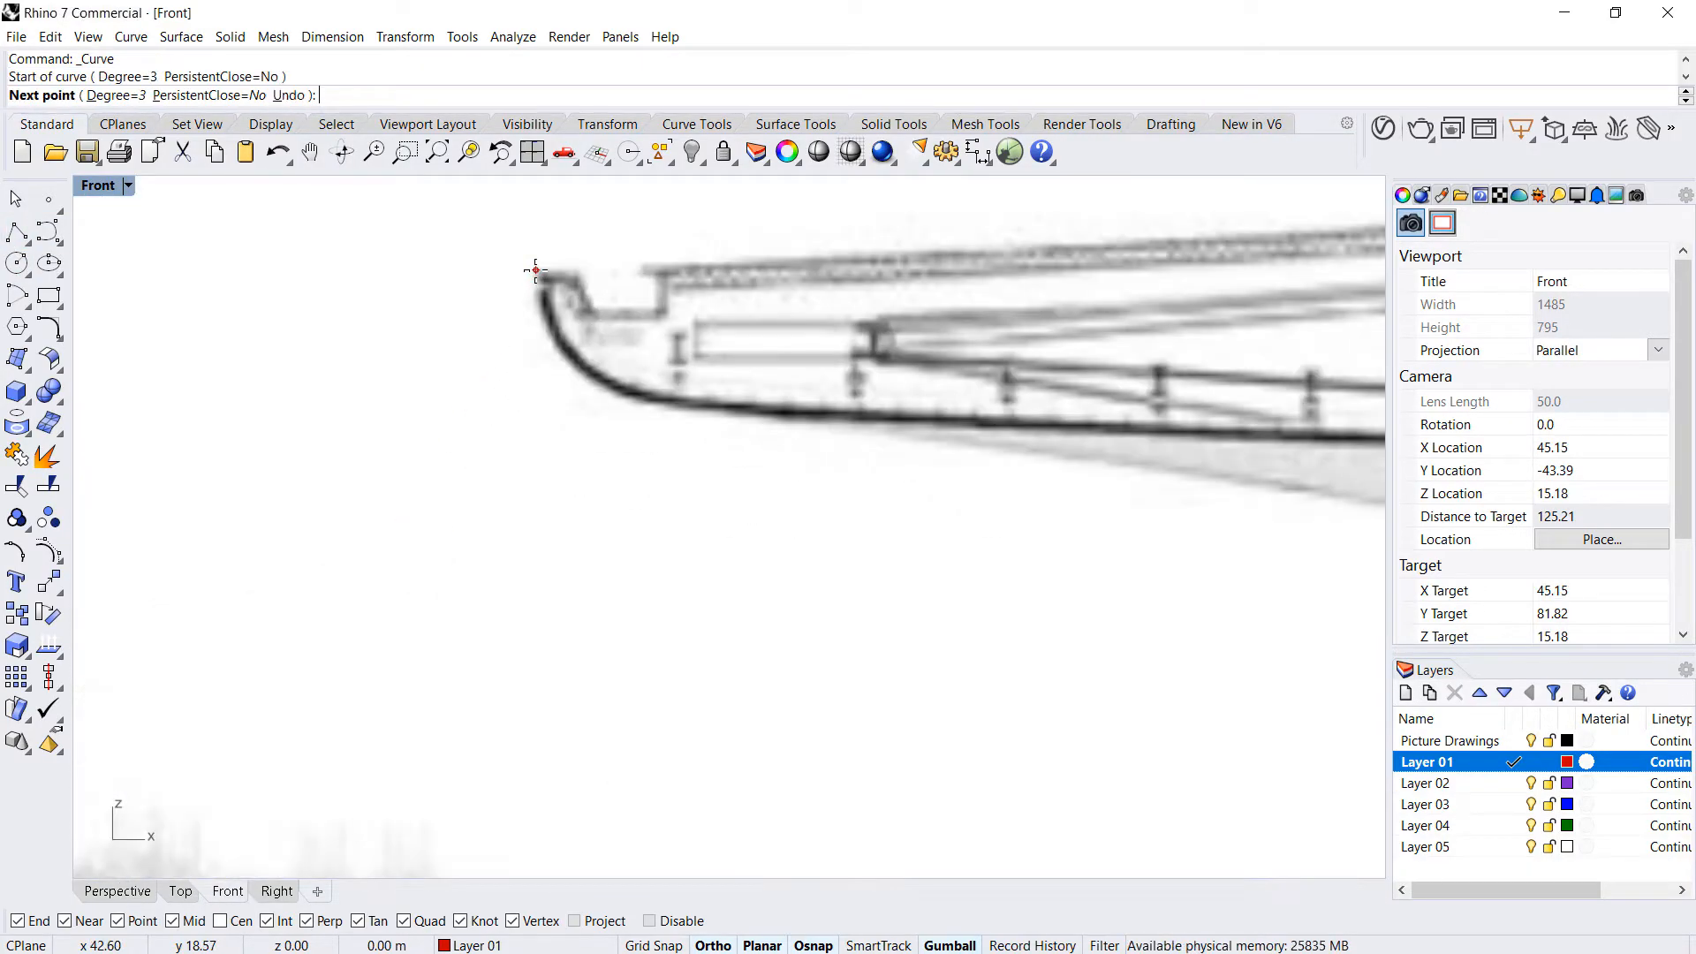
pyautogui.click(536, 393)
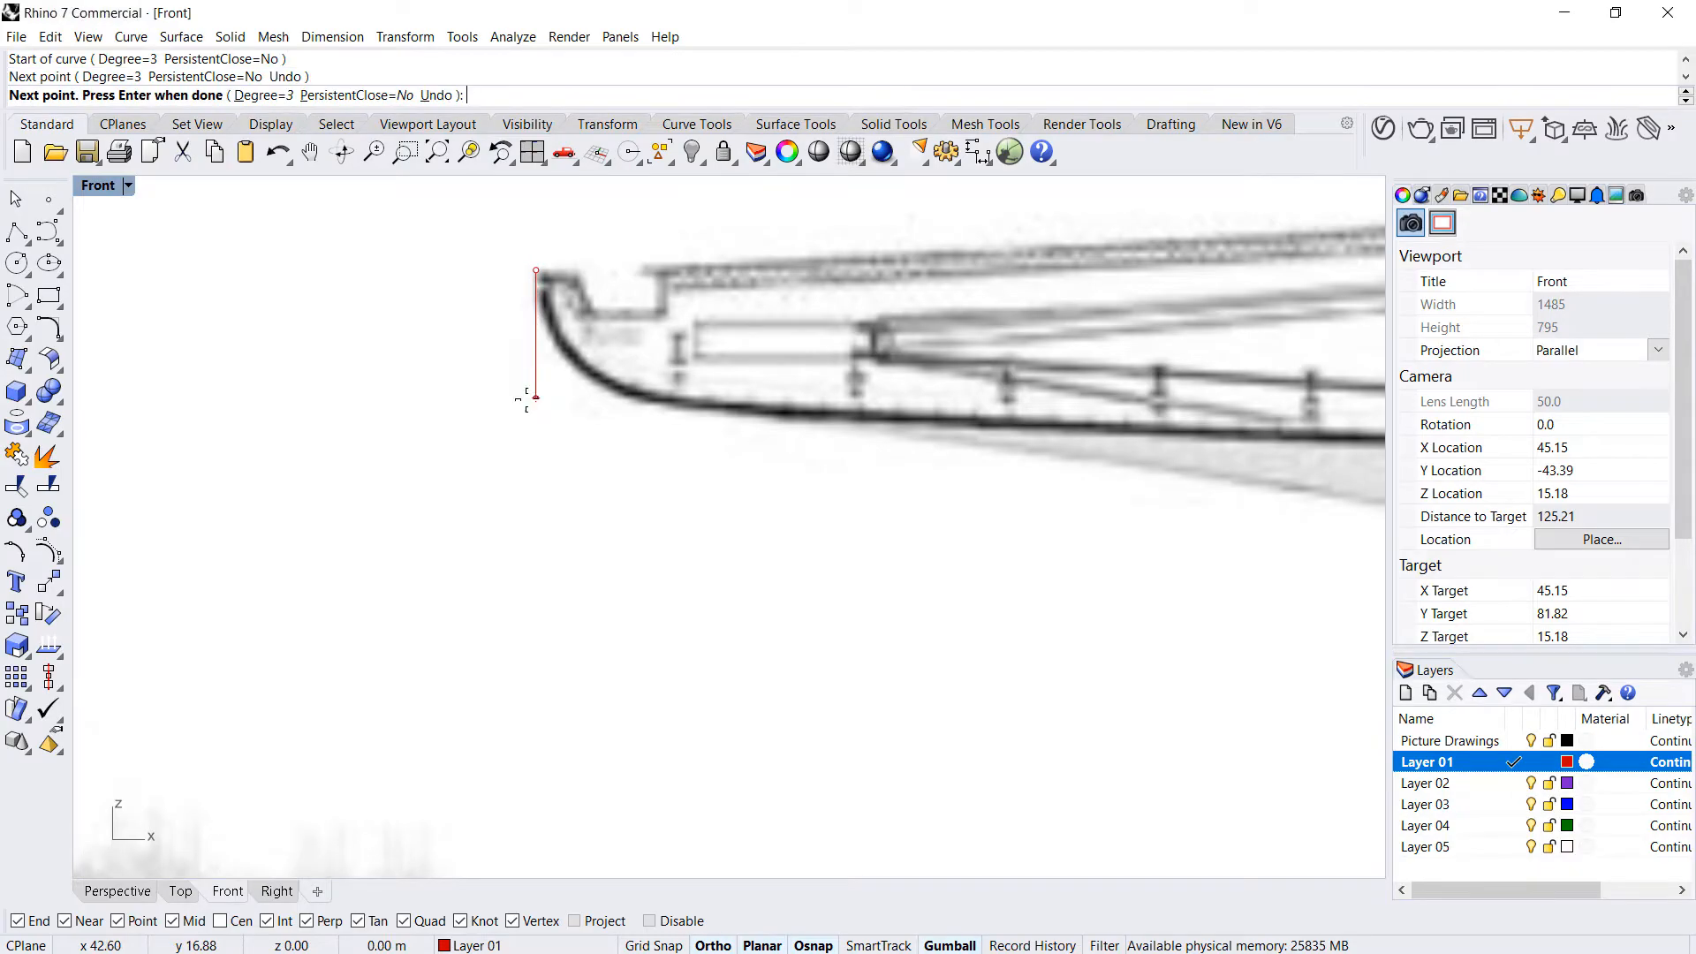
pyautogui.scroll(-4, 530, 393)
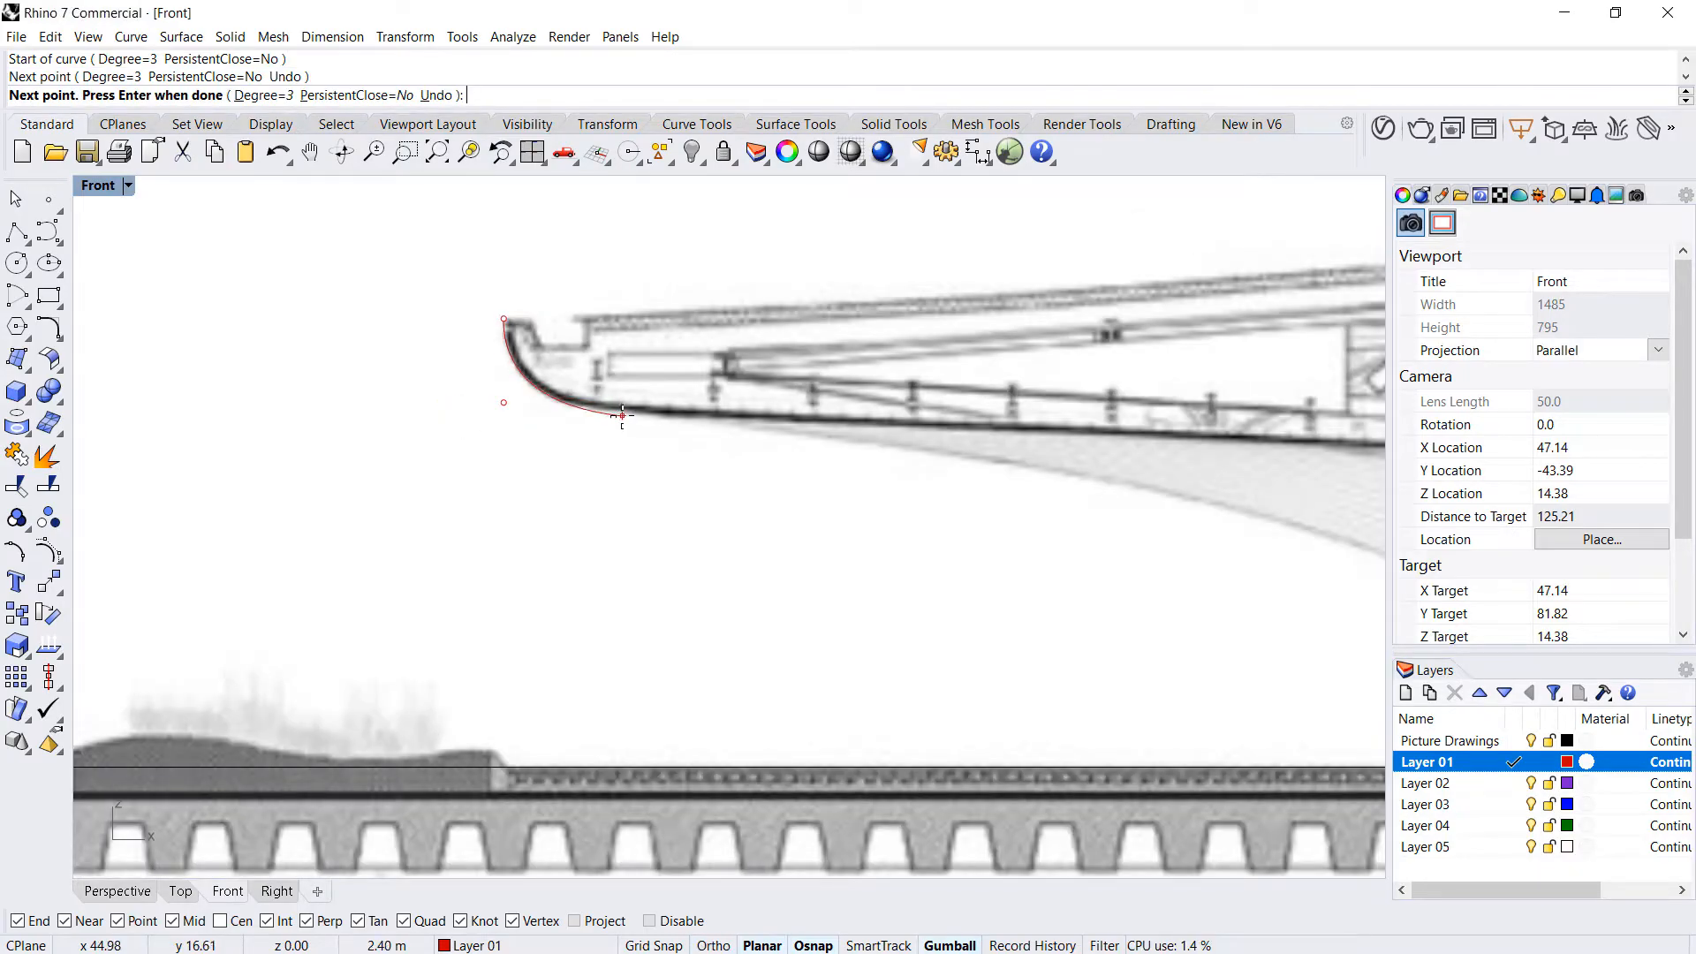
pyautogui.click(630, 405)
# - Turn Ortho off and continue the curve along the roof's underside, past the sloping support, up to the first crest
pyautogui.scroll(-4, 846, 403)
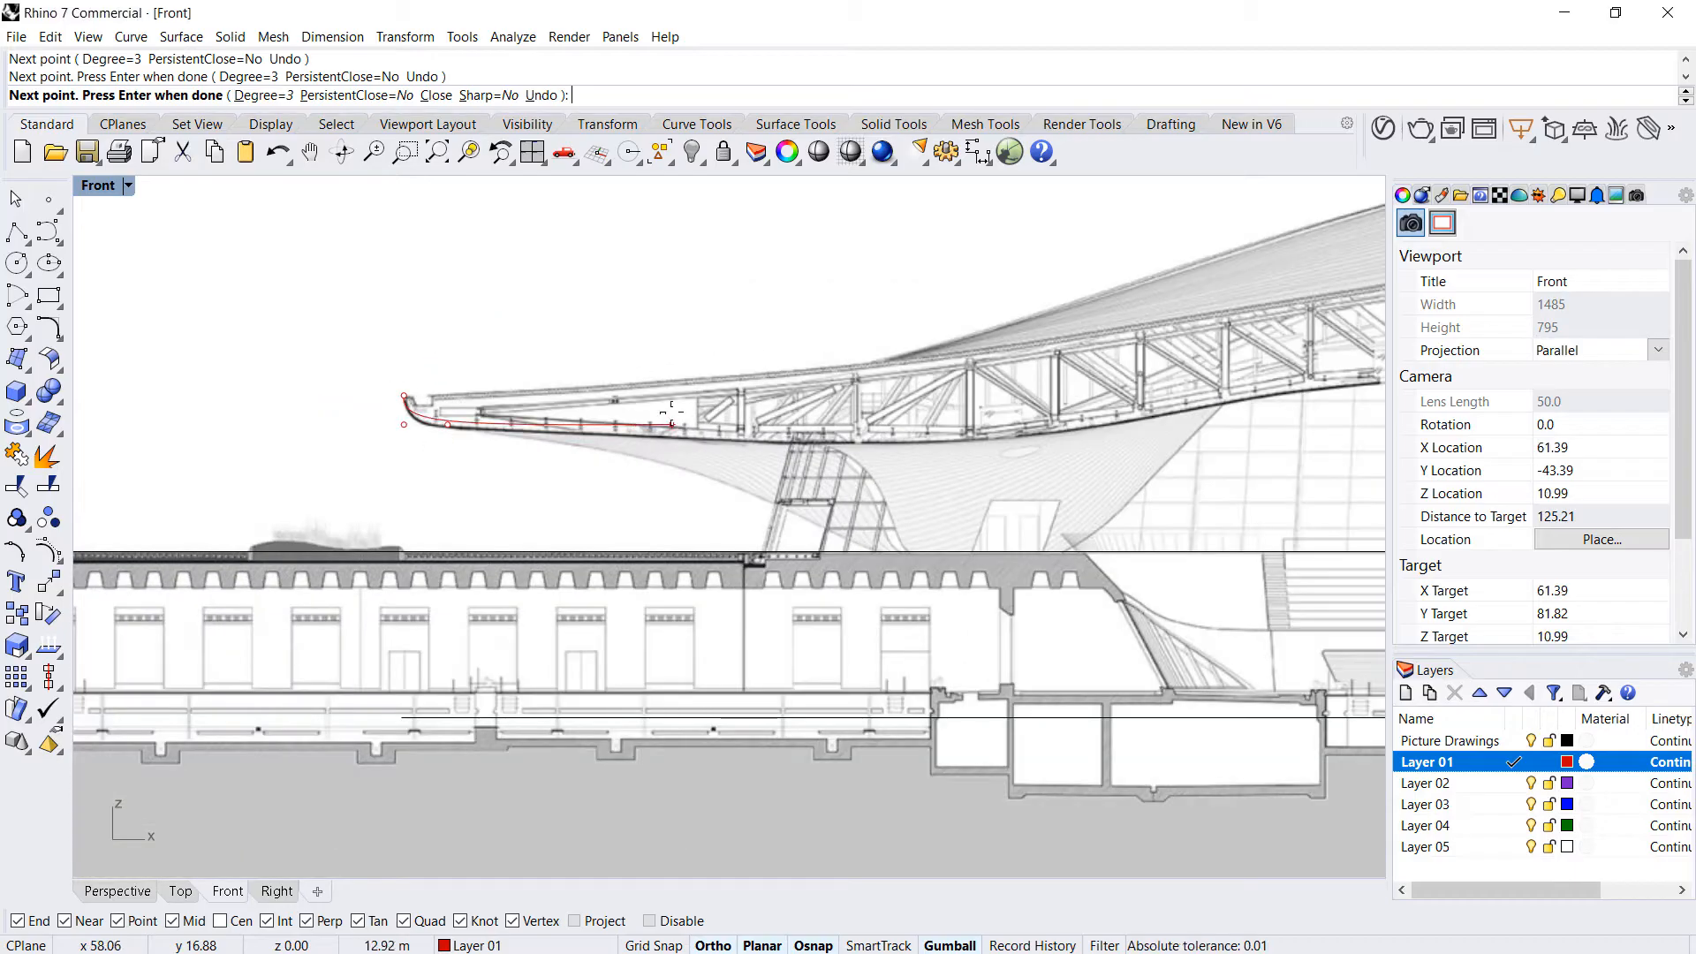
pyautogui.scroll(4, 530, 419)
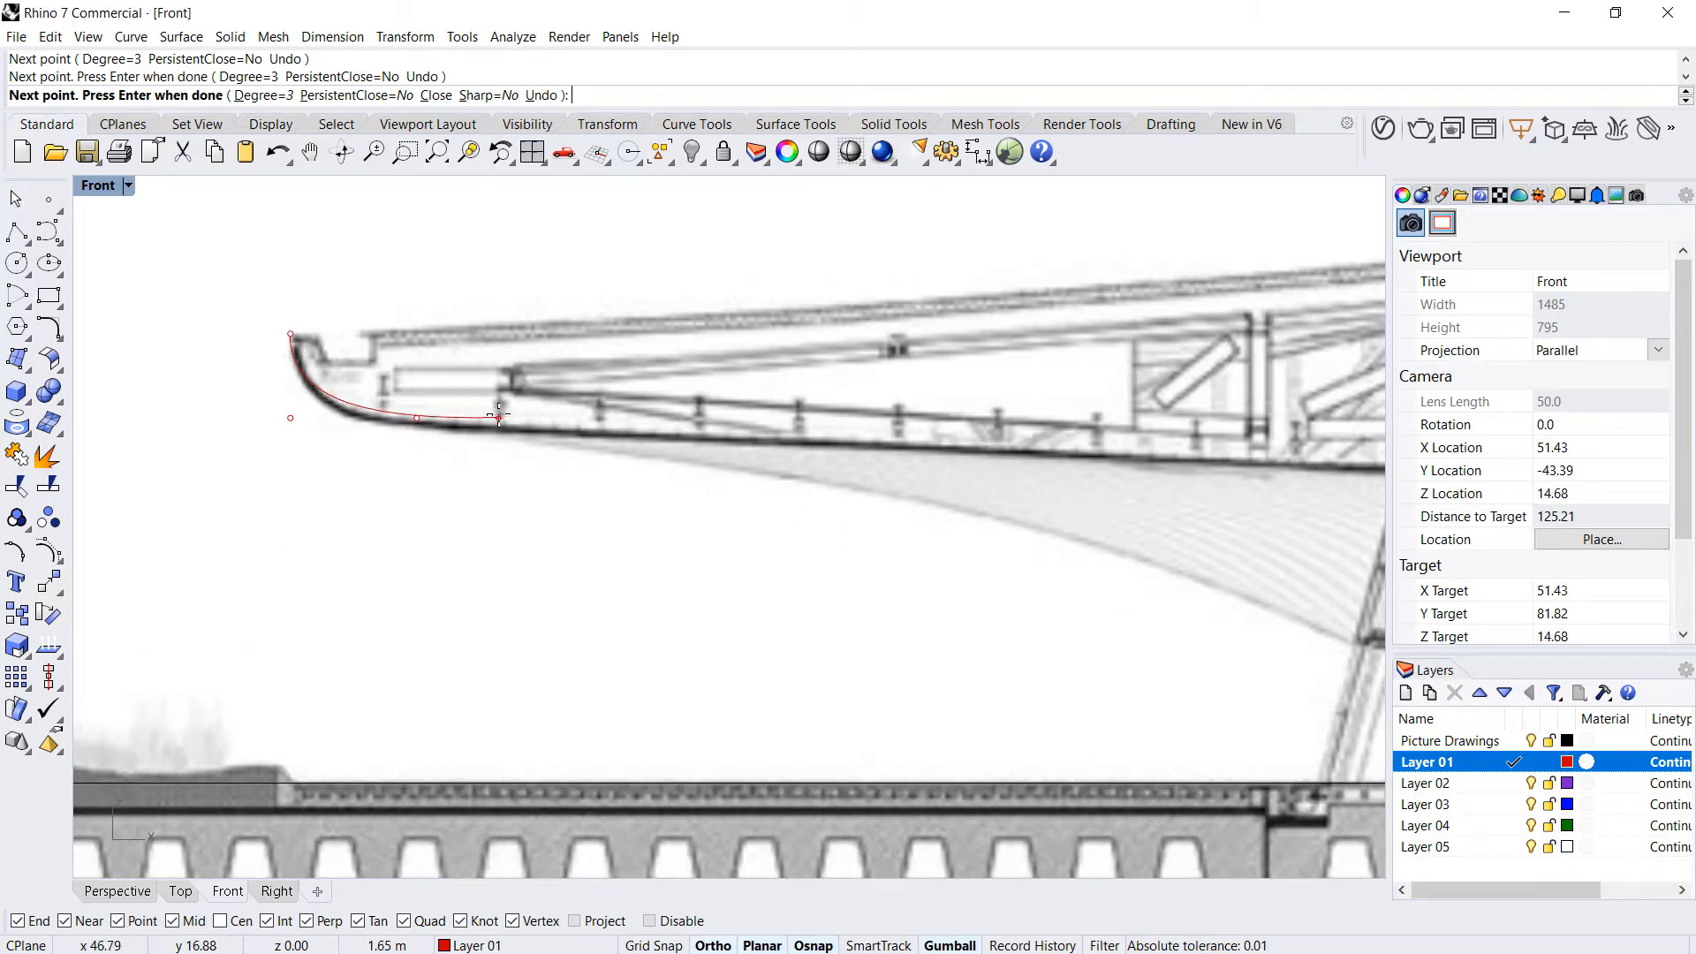
pyautogui.press('F8')
pyautogui.scroll(-4, 499, 417)
pyautogui.scroll(4, 530, 442)
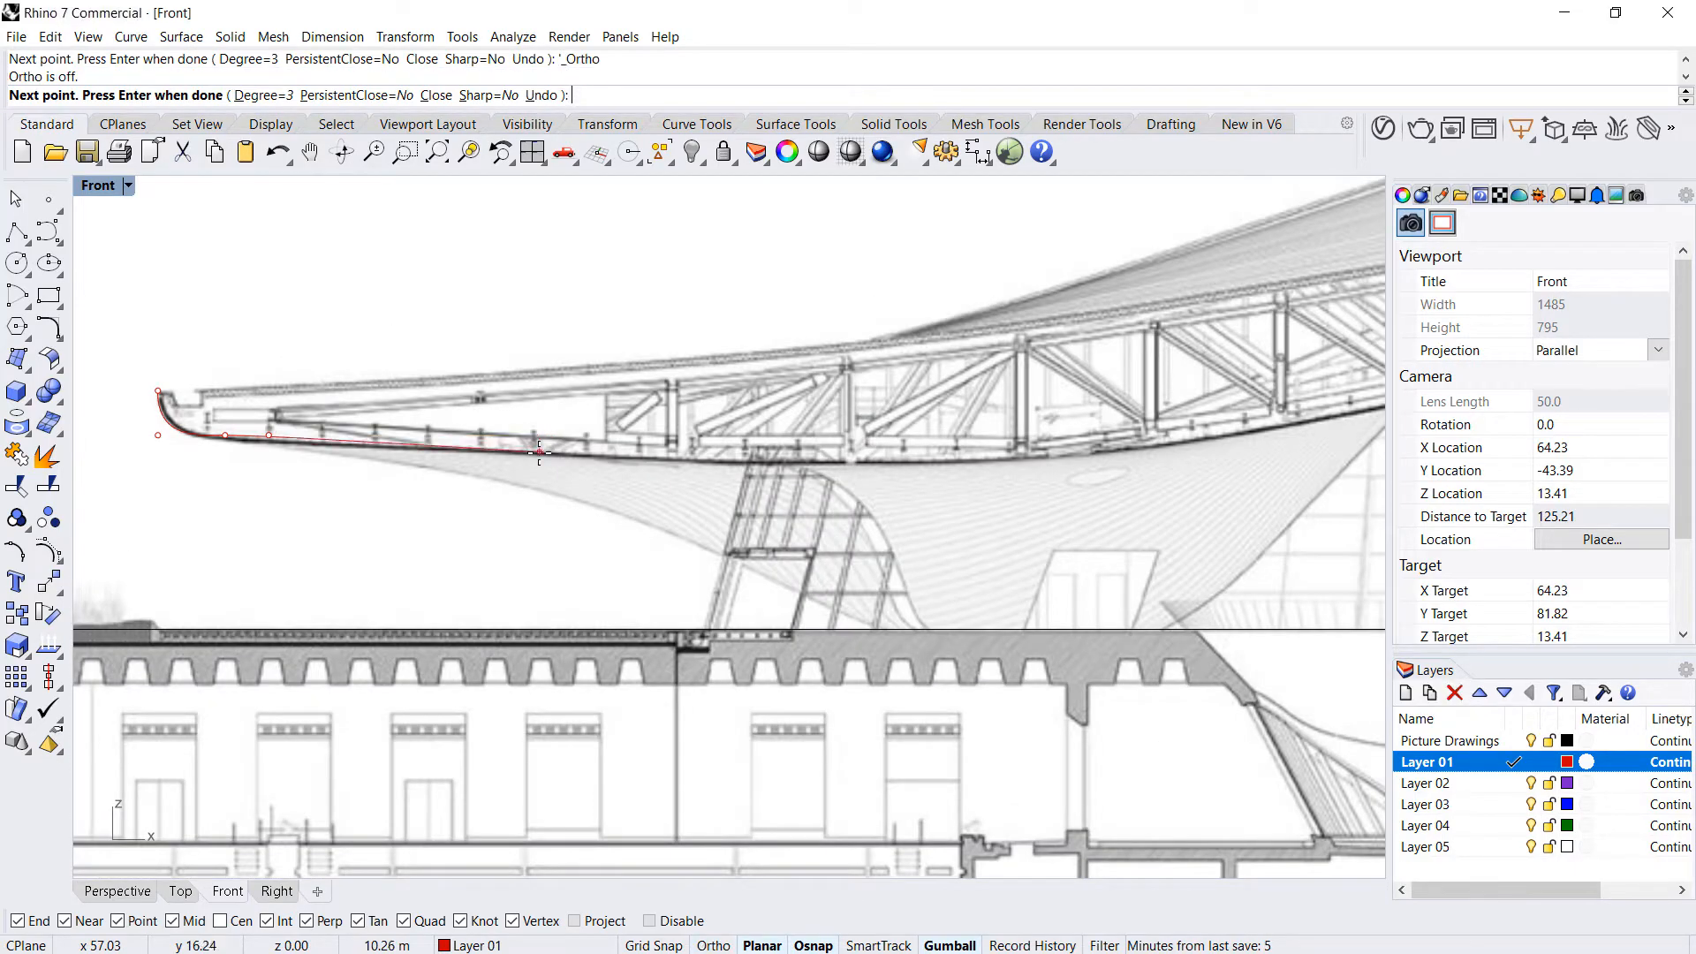
pyautogui.click(543, 453)
pyautogui.click(822, 461)
pyautogui.scroll(-4, 822, 461)
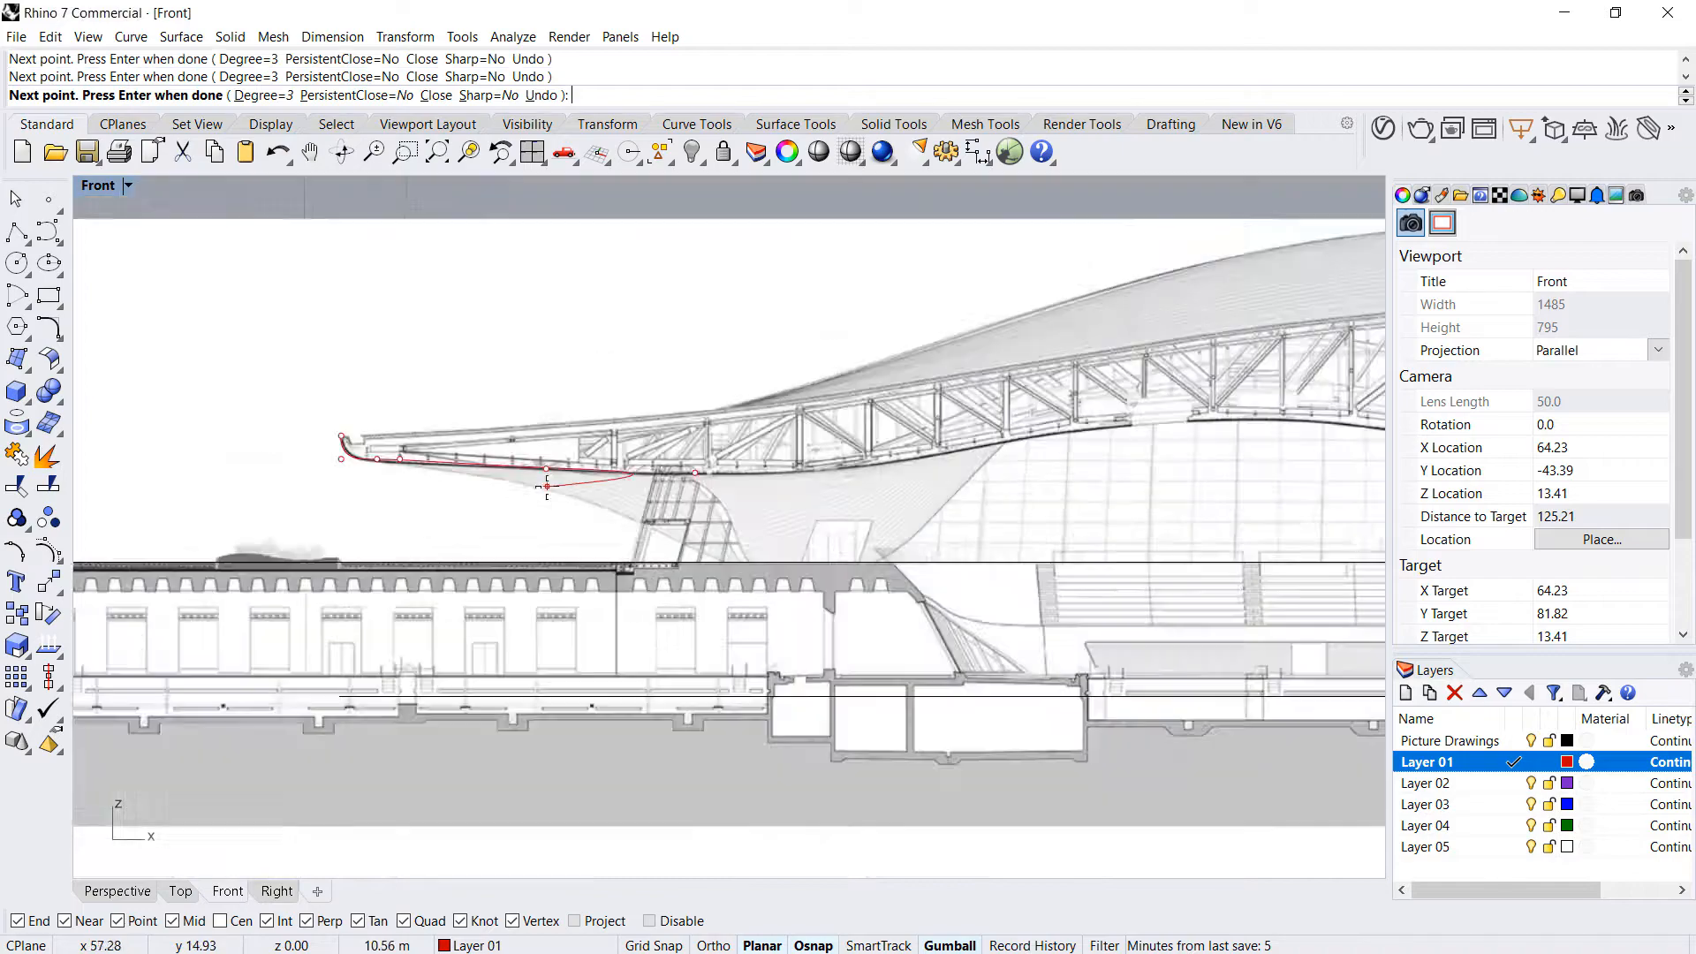
pyautogui.scroll(4, 786, 473)
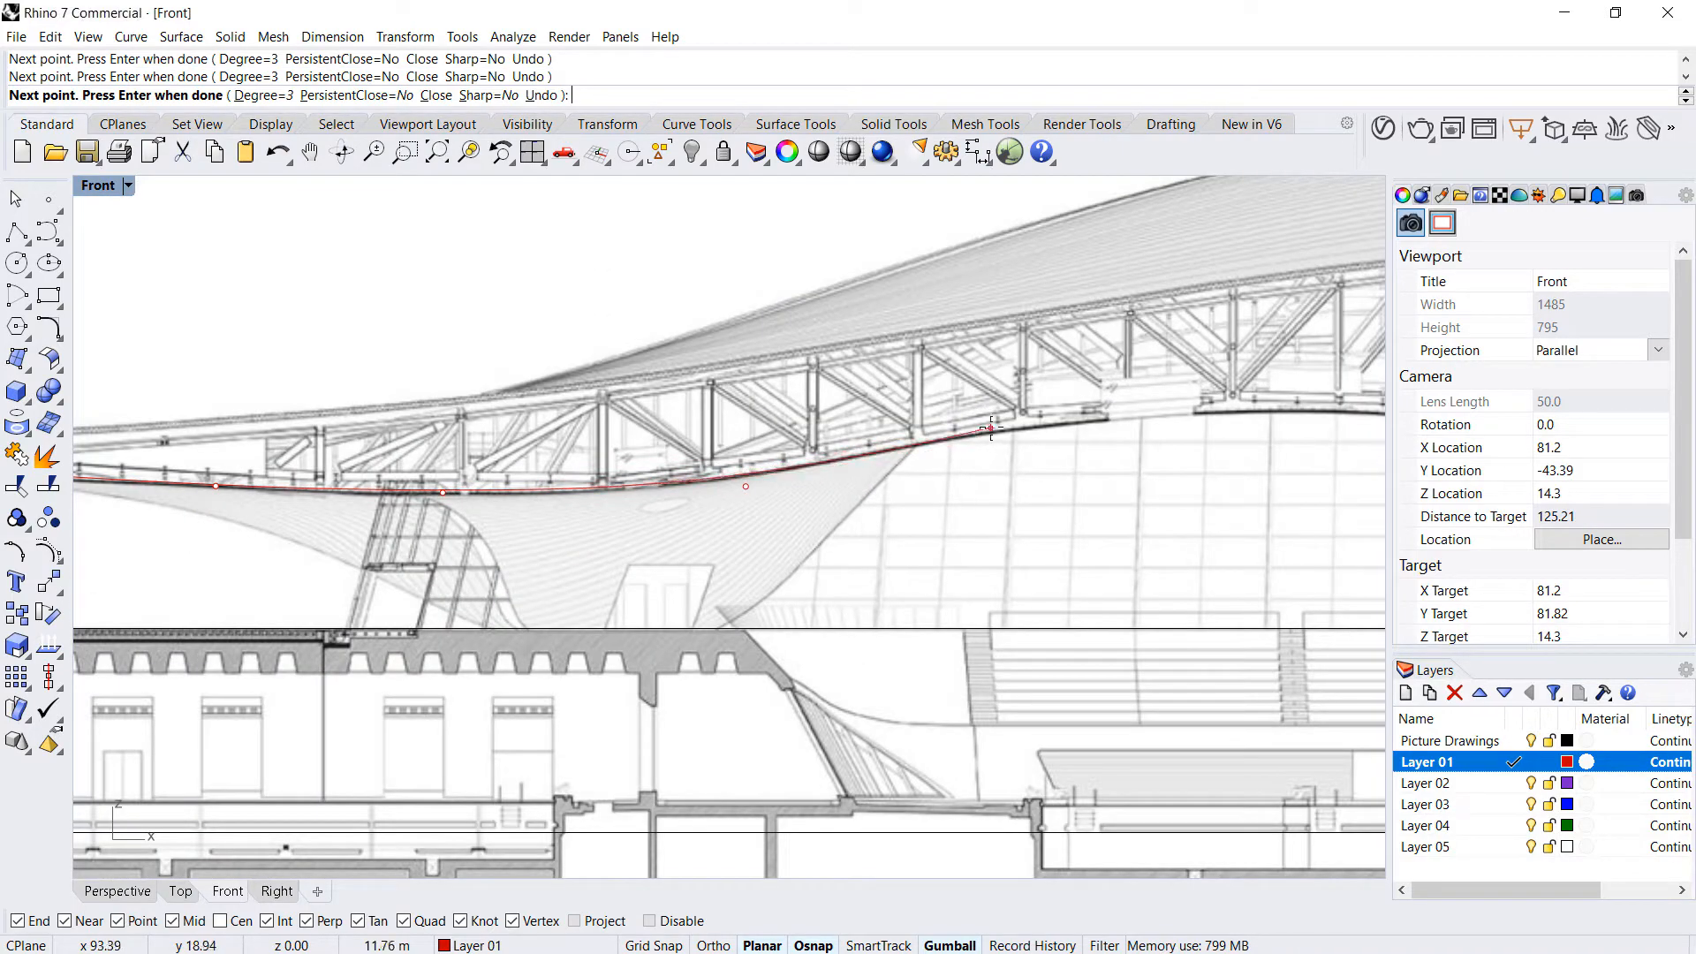
pyautogui.click(1270, 392)
# - Continue the curve along the roof's underside from the first crest through the central dip to the second crest
pyautogui.scroll(-9, 584, 430)
pyautogui.scroll(5, 943, 439)
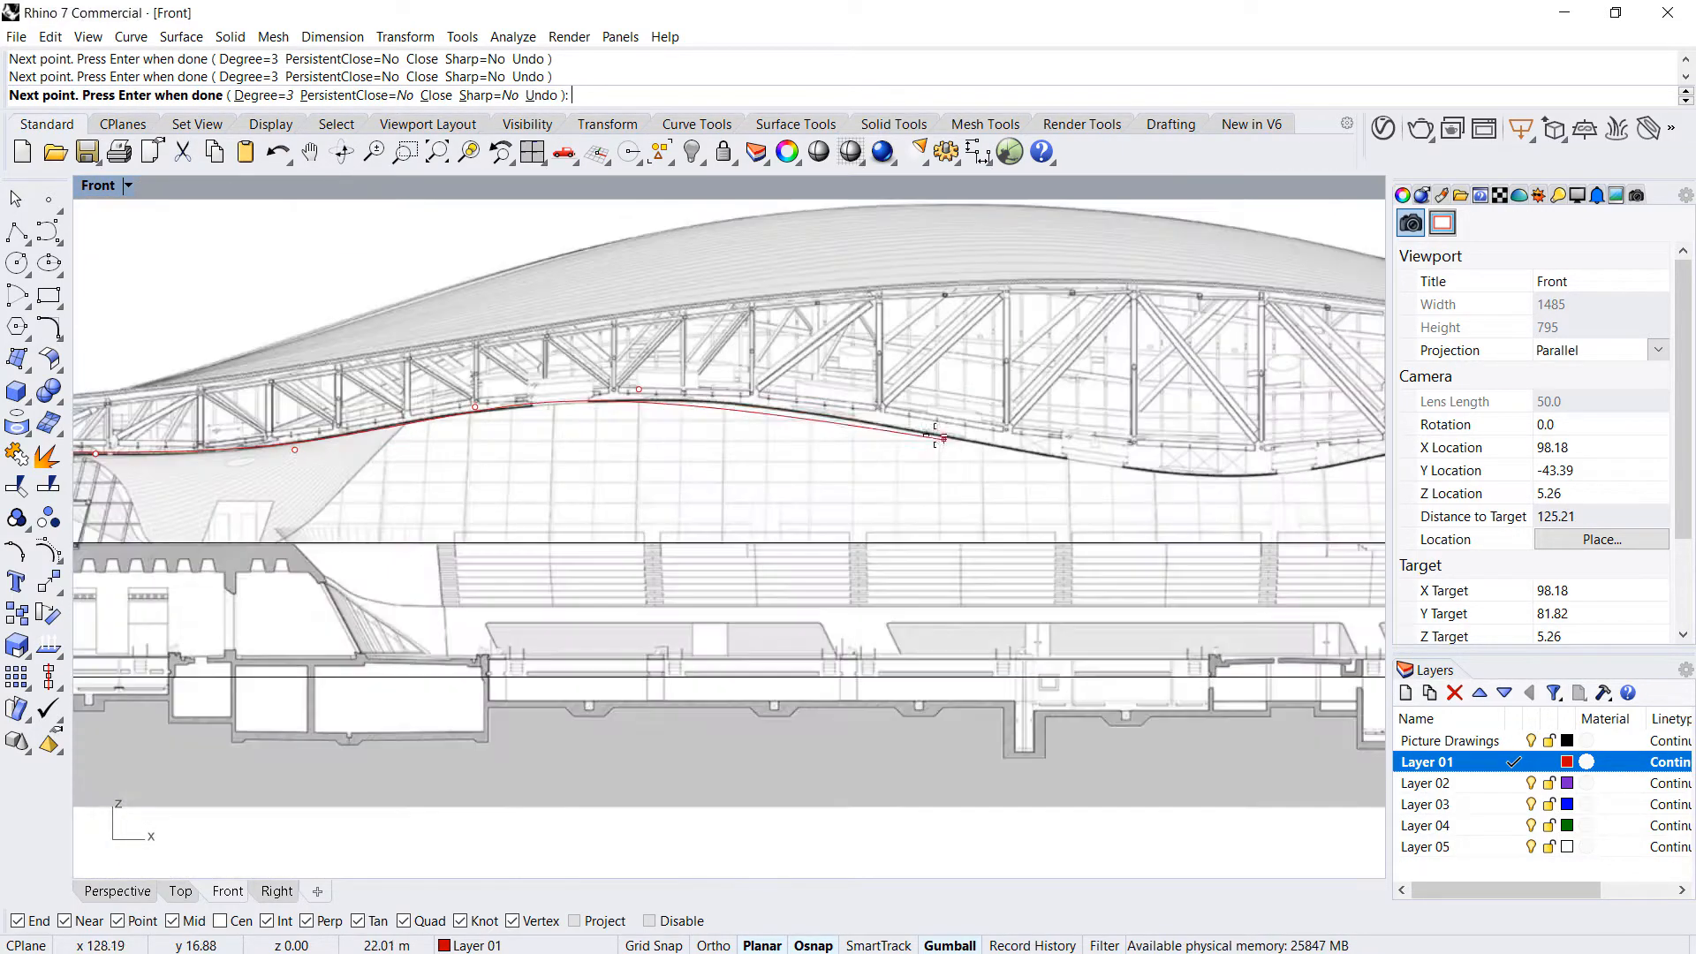
pyautogui.click(873, 411)
pyautogui.click(1109, 474)
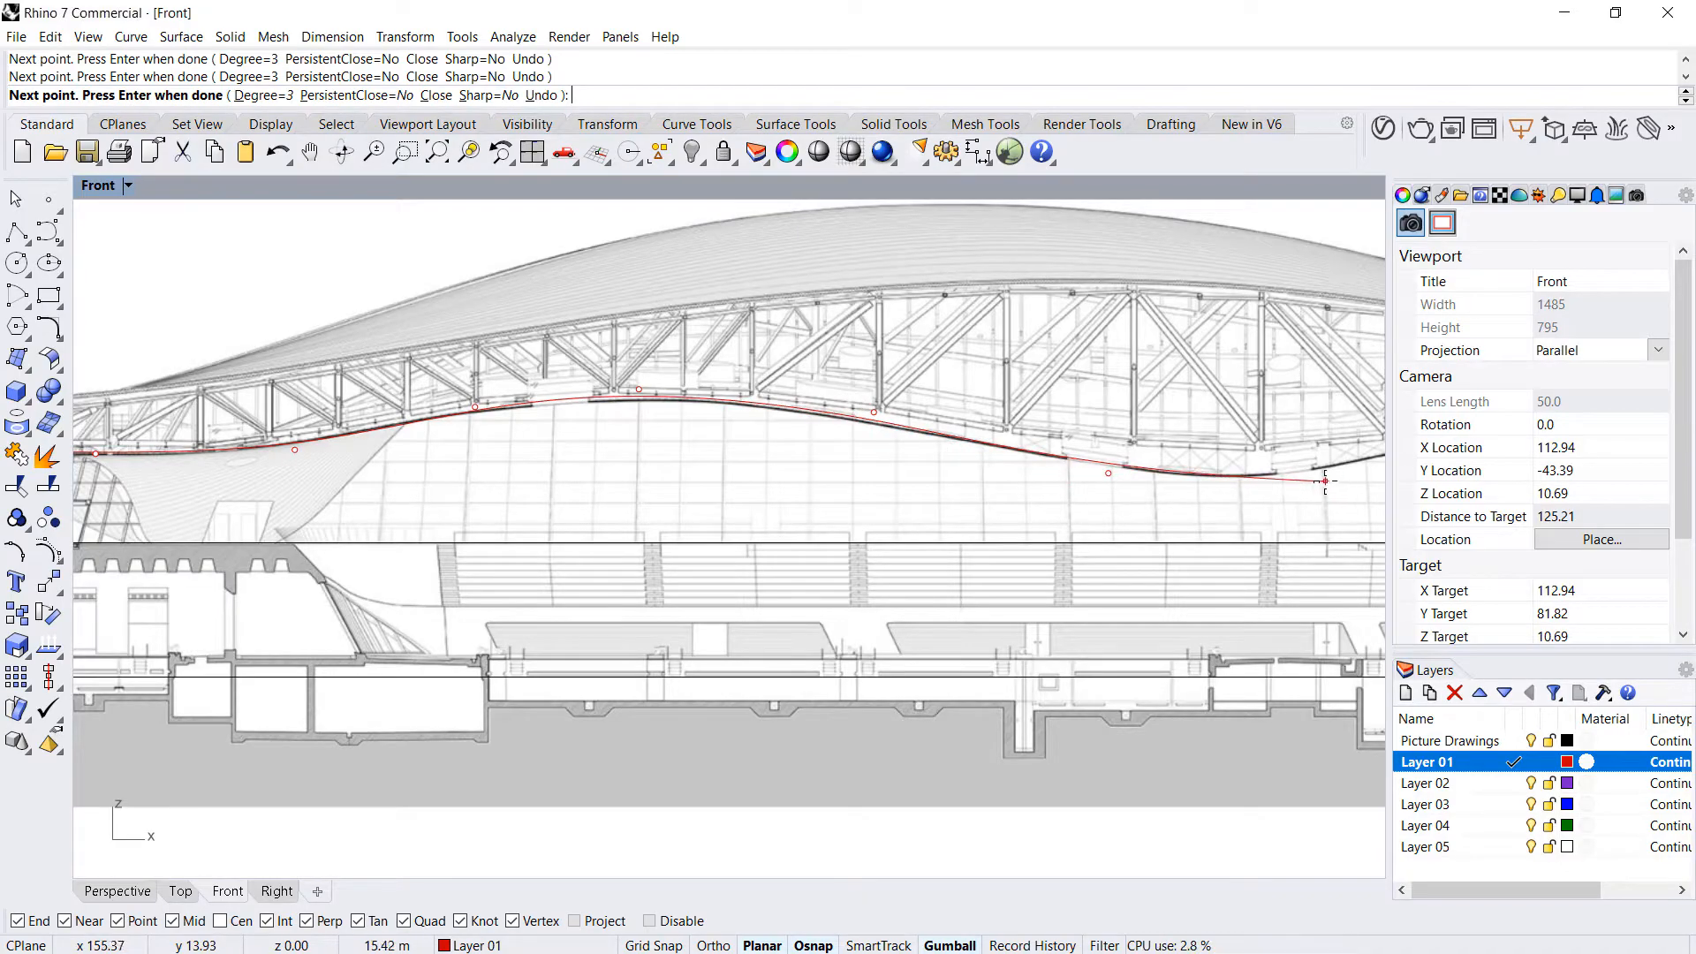
pyautogui.scroll(-5, 1272, 474)
pyautogui.scroll(5, 1324, 450)
pyautogui.click(1016, 423)
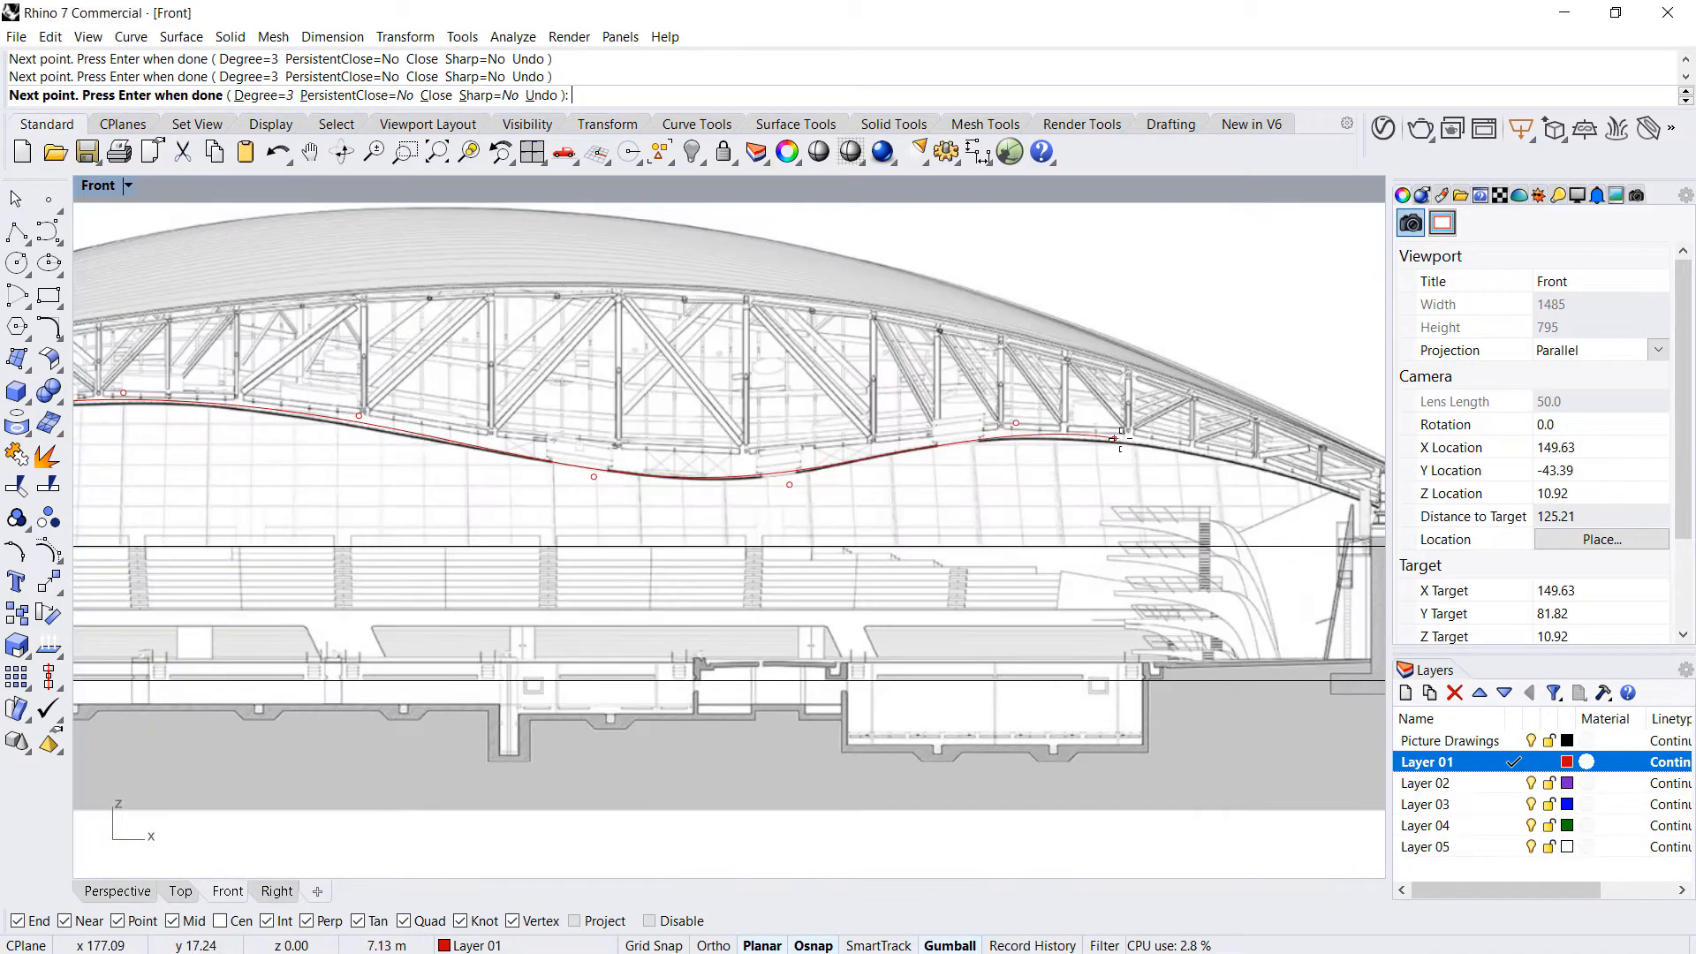
# - Continue the curve down from the second crest and finish it at the curled tip beyond the stair-side support
pyautogui.scroll(-4, 1115, 436)
pyautogui.scroll(5, 1254, 455)
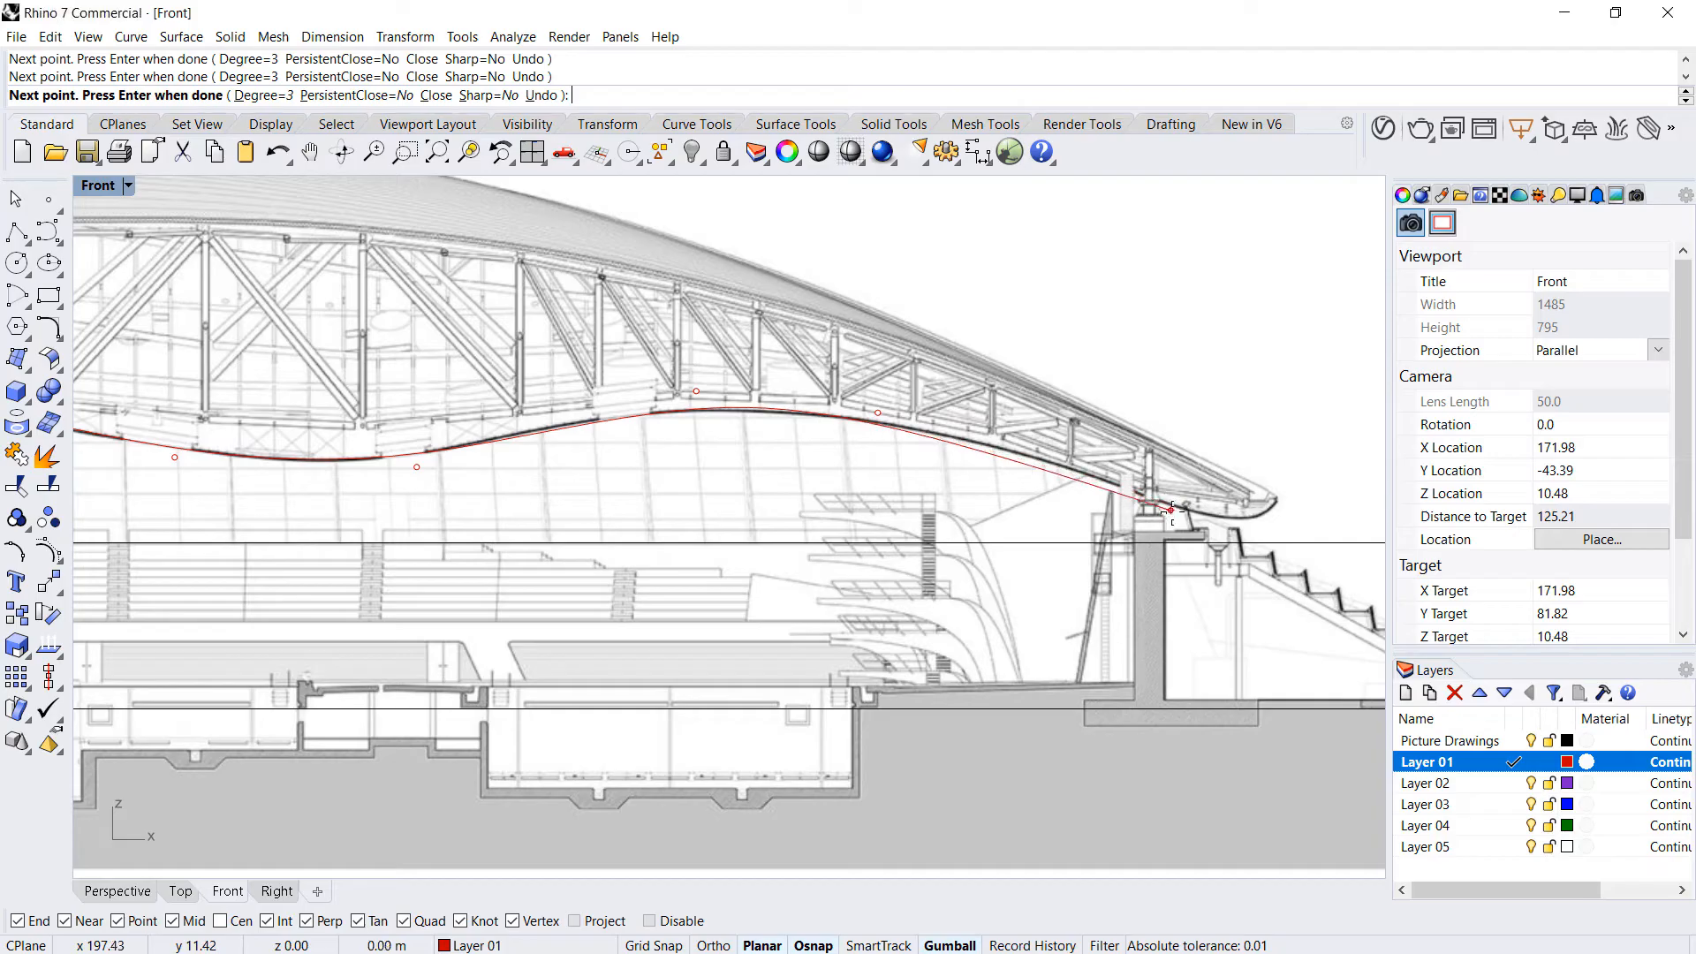
pyautogui.click(1170, 509)
pyautogui.click(1256, 521)
pyautogui.scroll(6, 1256, 522)
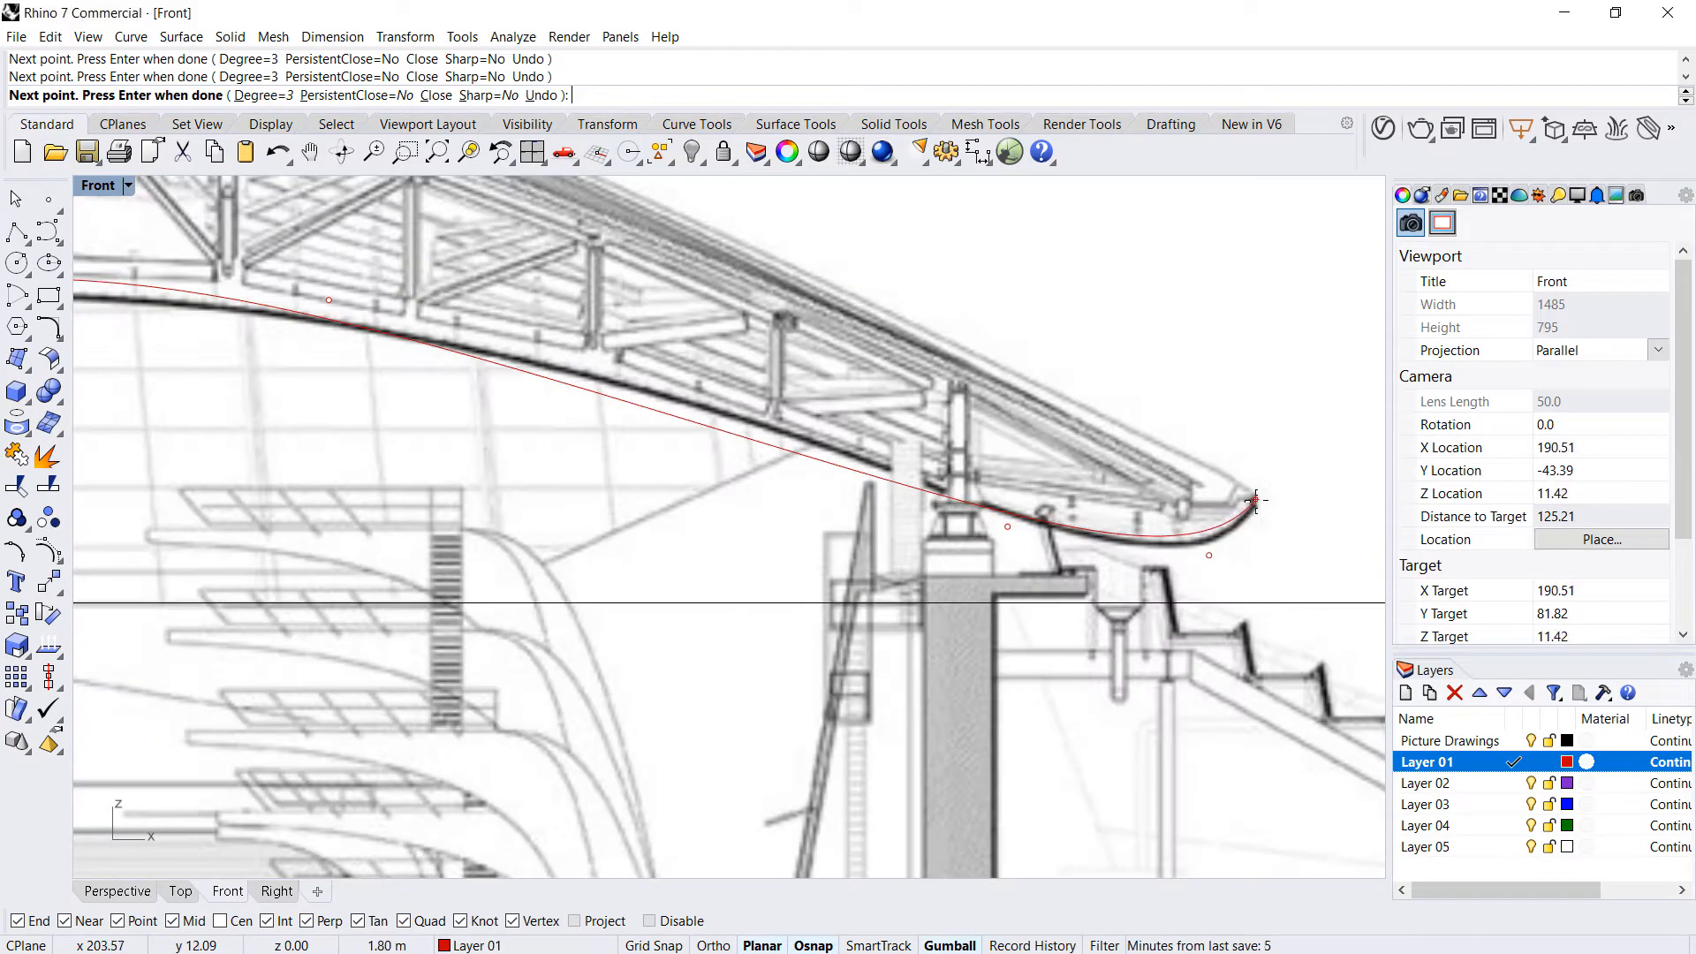
pyautogui.press('Return')
# - Select the curve traced along the roof's underside and lock the Picture Drawings layer
pyautogui.scroll(-8, 1256, 501)
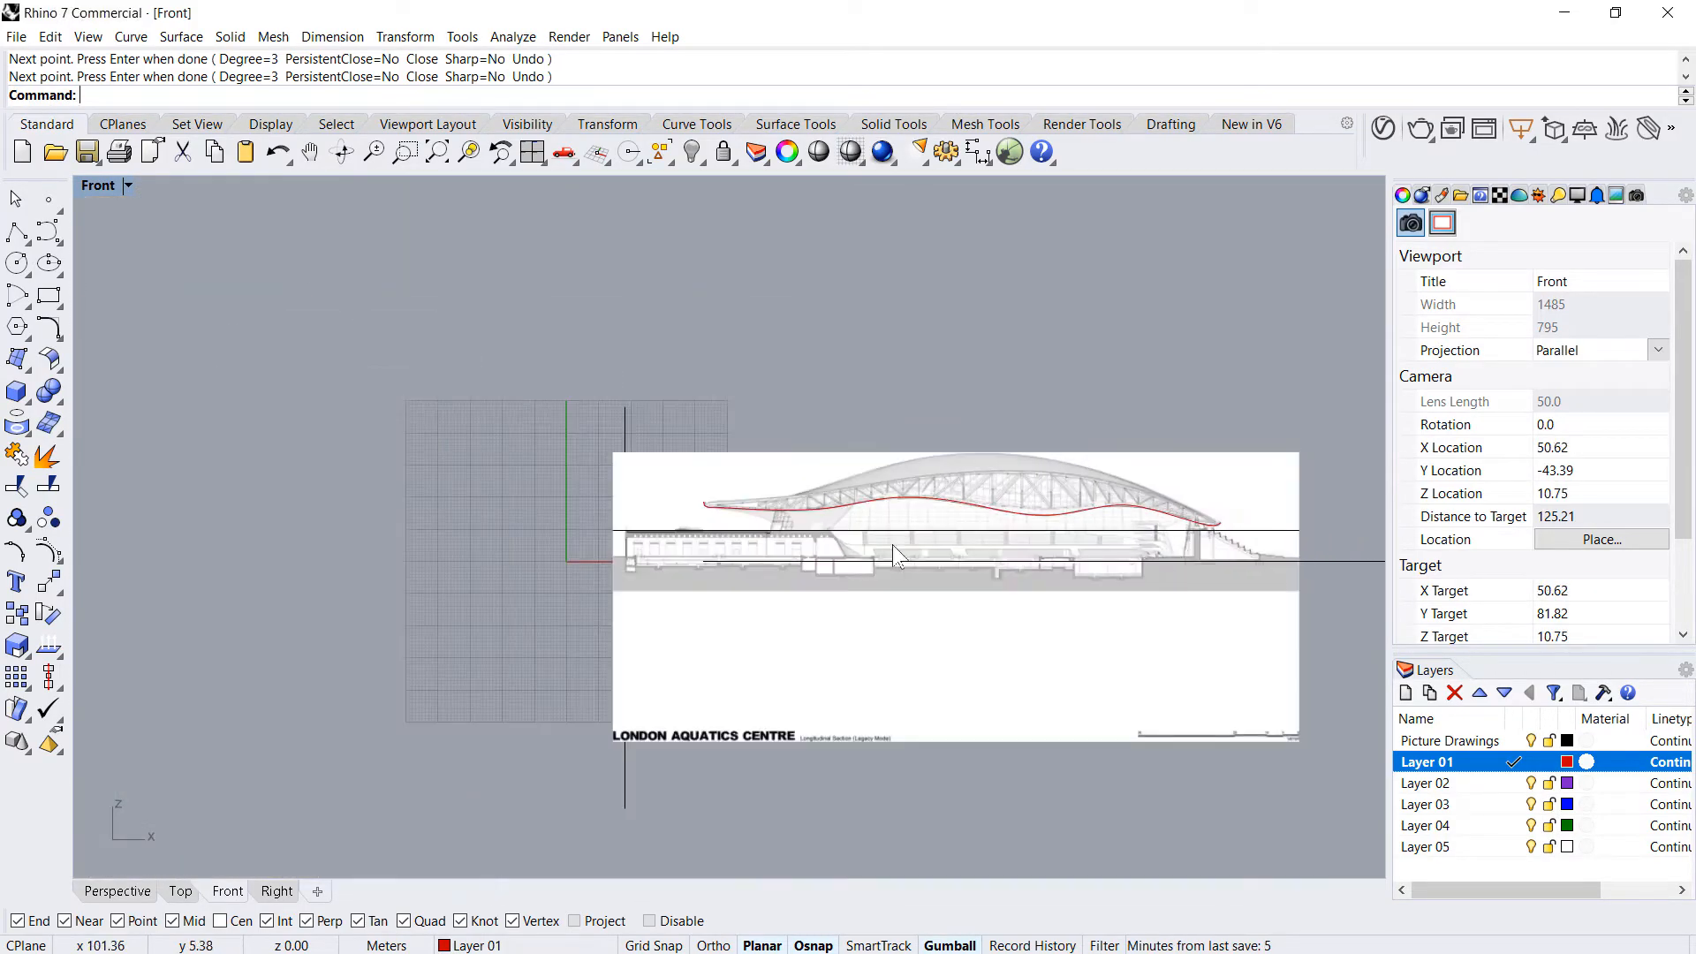
pyautogui.scroll(6, 892, 544)
pyautogui.scroll(6, 476, 380)
pyautogui.click(514, 359)
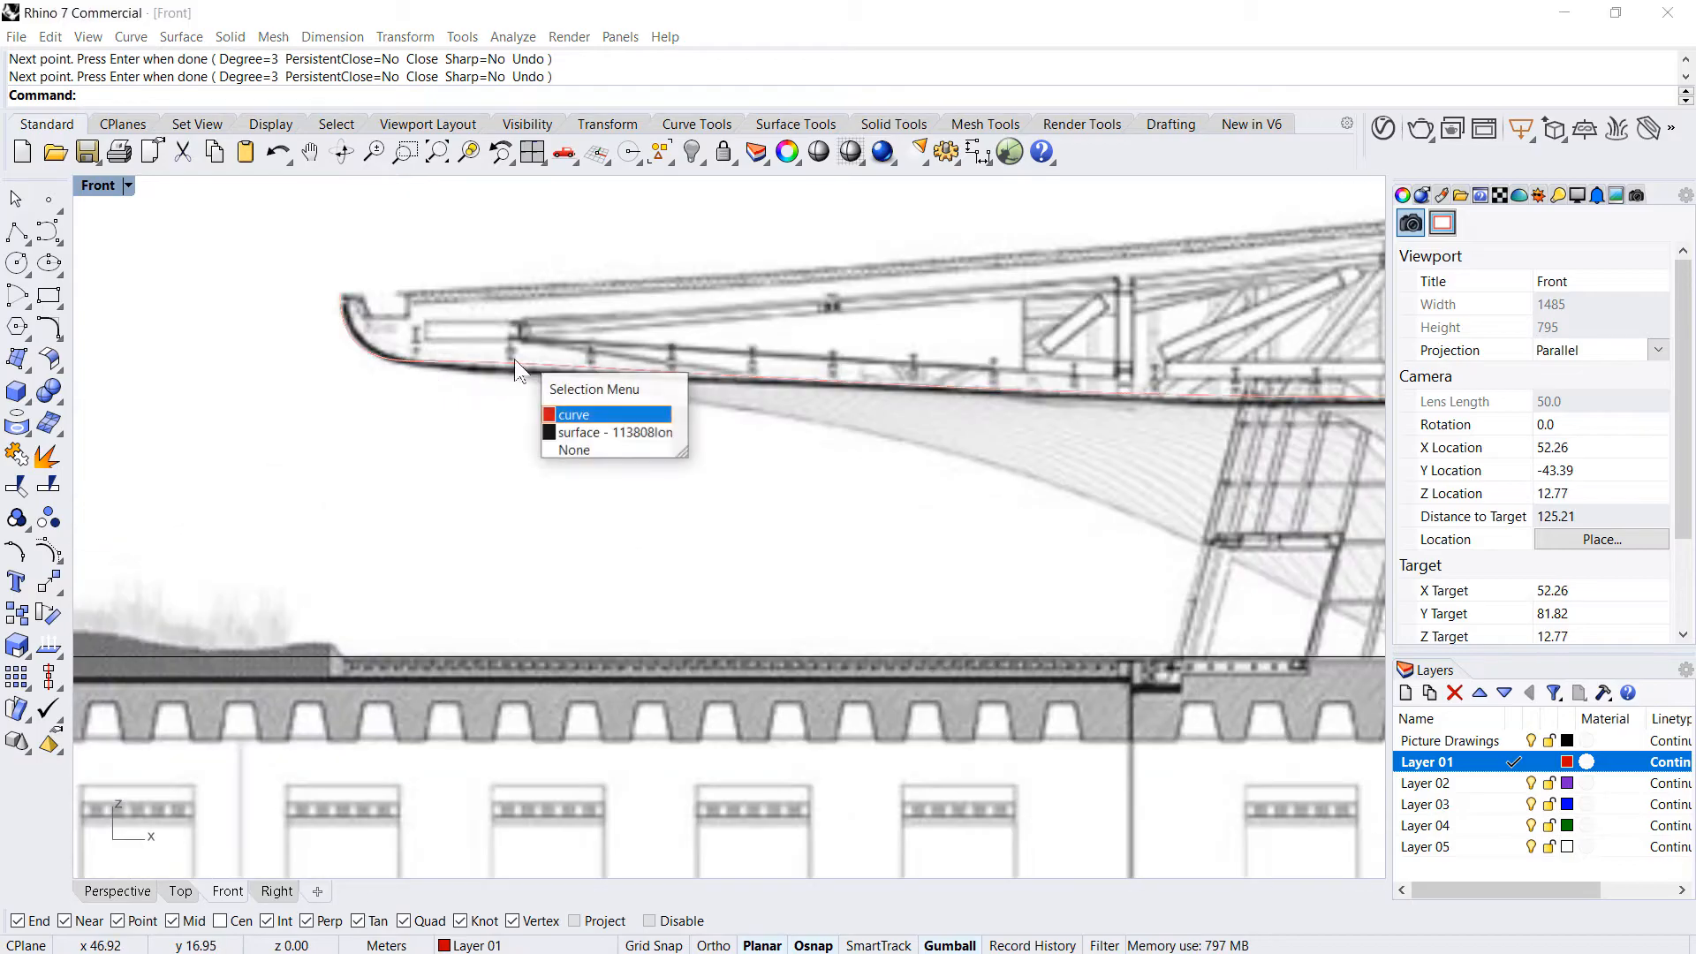
pyautogui.click(528, 415)
pyautogui.scroll(-7, 526, 419)
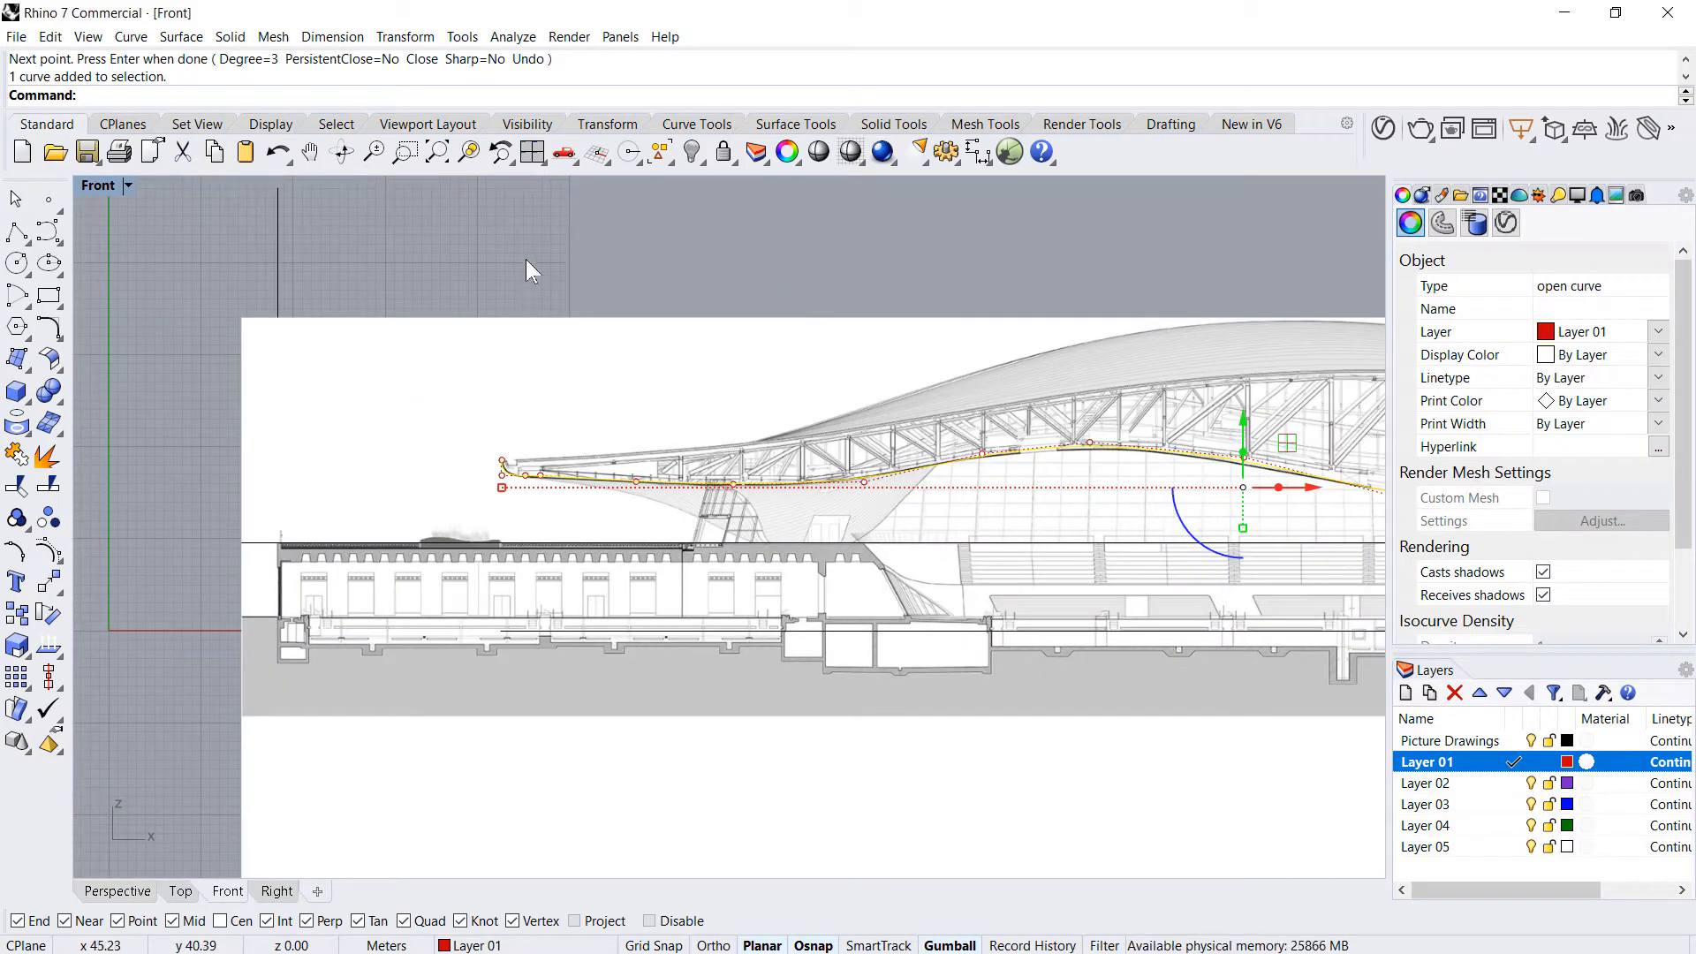
pyautogui.click(1585, 740)
# - Adjust the underside curve's control points near the overhanging curled tip so the curve matches the section's outline
pyautogui.scroll(6, 570, 494)
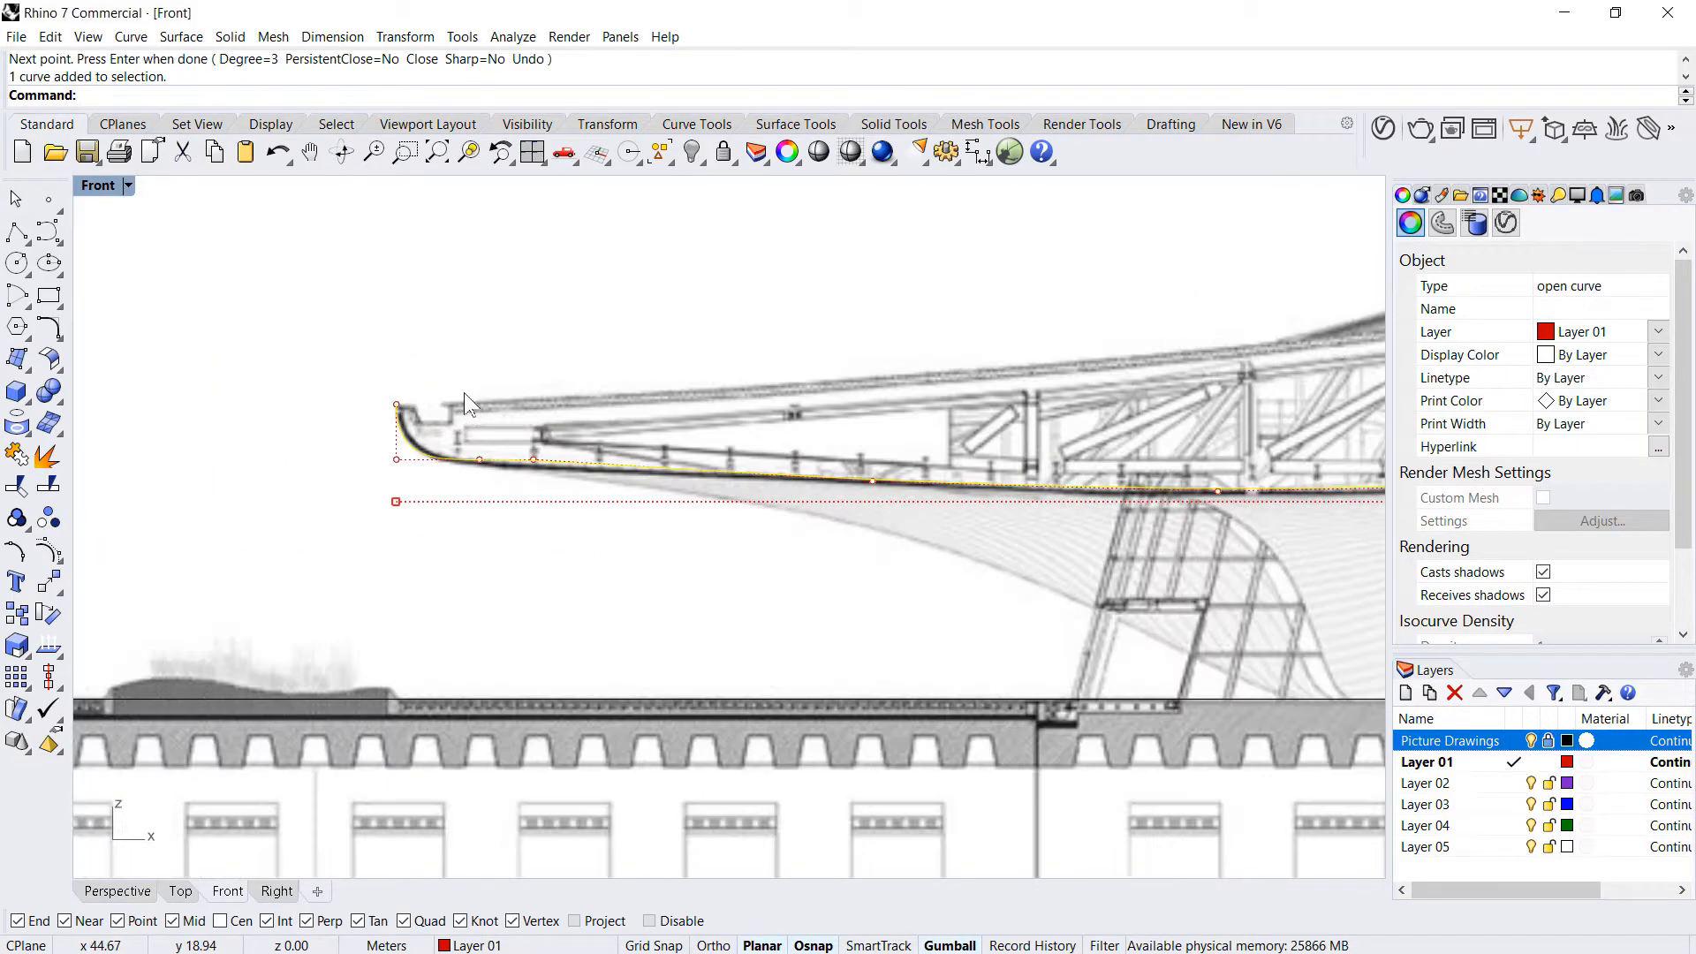
pyautogui.moveTo(464, 397); pyautogui.dragTo(611, 552)
pyautogui.moveTo(257, 491); pyautogui.dragTo(746, 609)
pyautogui.moveTo(464, 451); pyautogui.dragTo(664, 506)
pyautogui.scroll(-6, 859, 509)
pyautogui.scroll(6, 580, 539)
pyautogui.scroll(-11, 470, 544)
pyautogui.scroll(9, 697, 555)
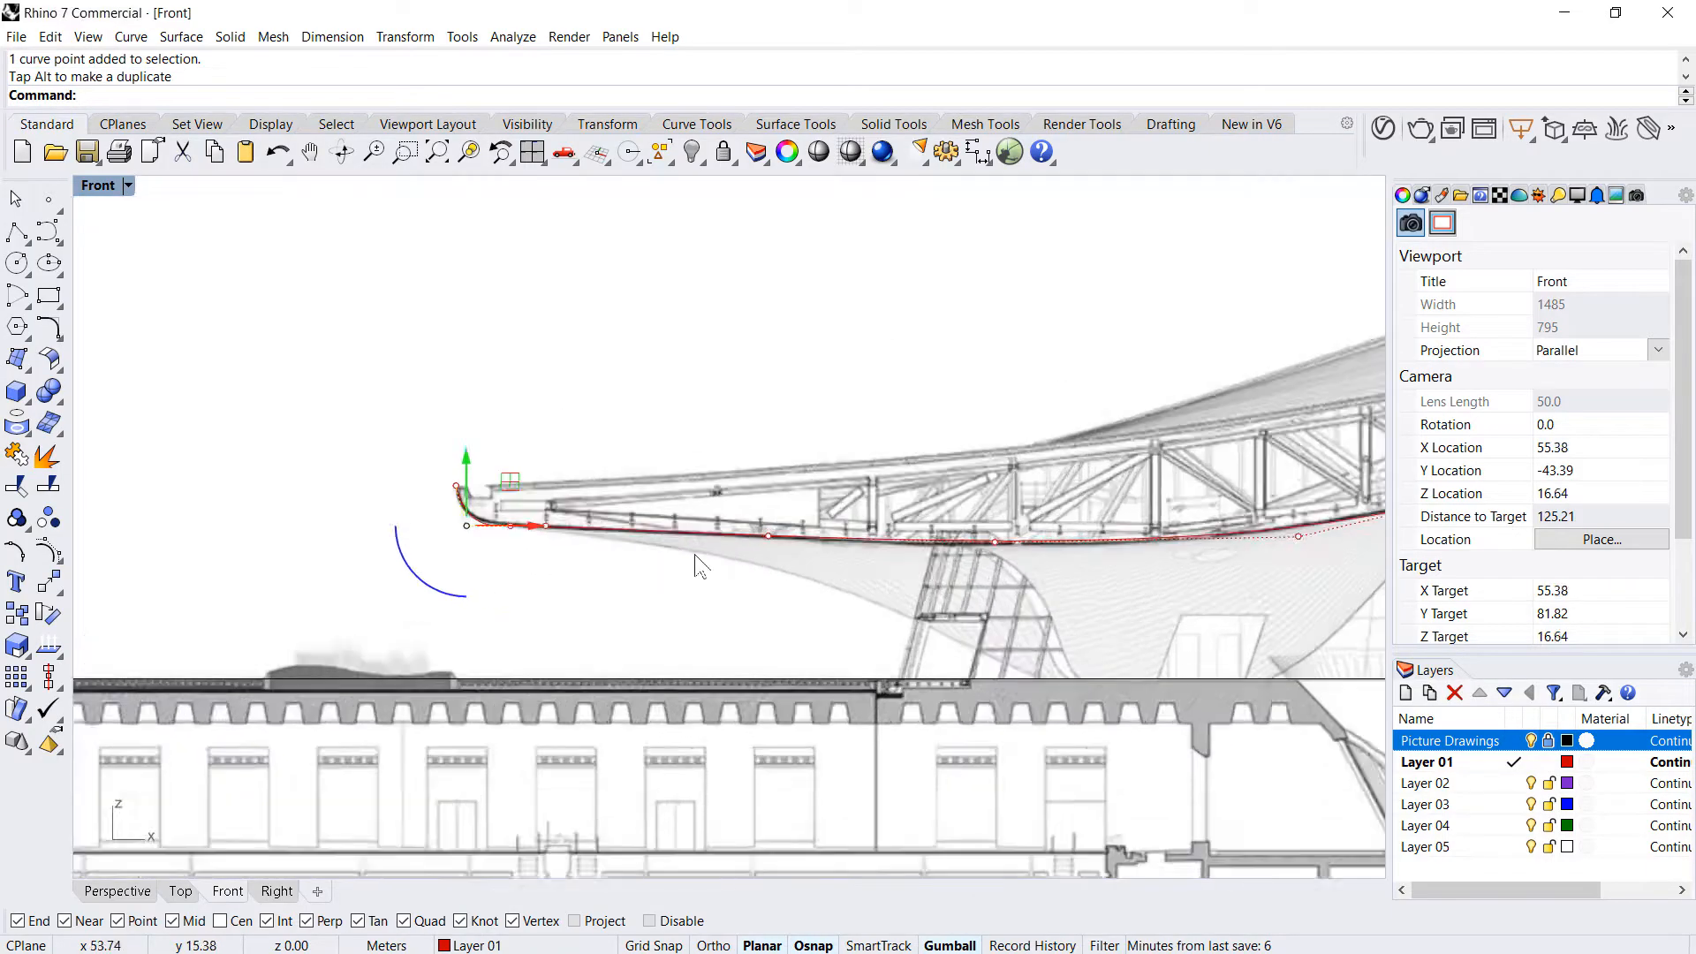
# - Lower the control point above the sloping support slightly so the curve follows the roof's underside
pyautogui.click(342, 487)
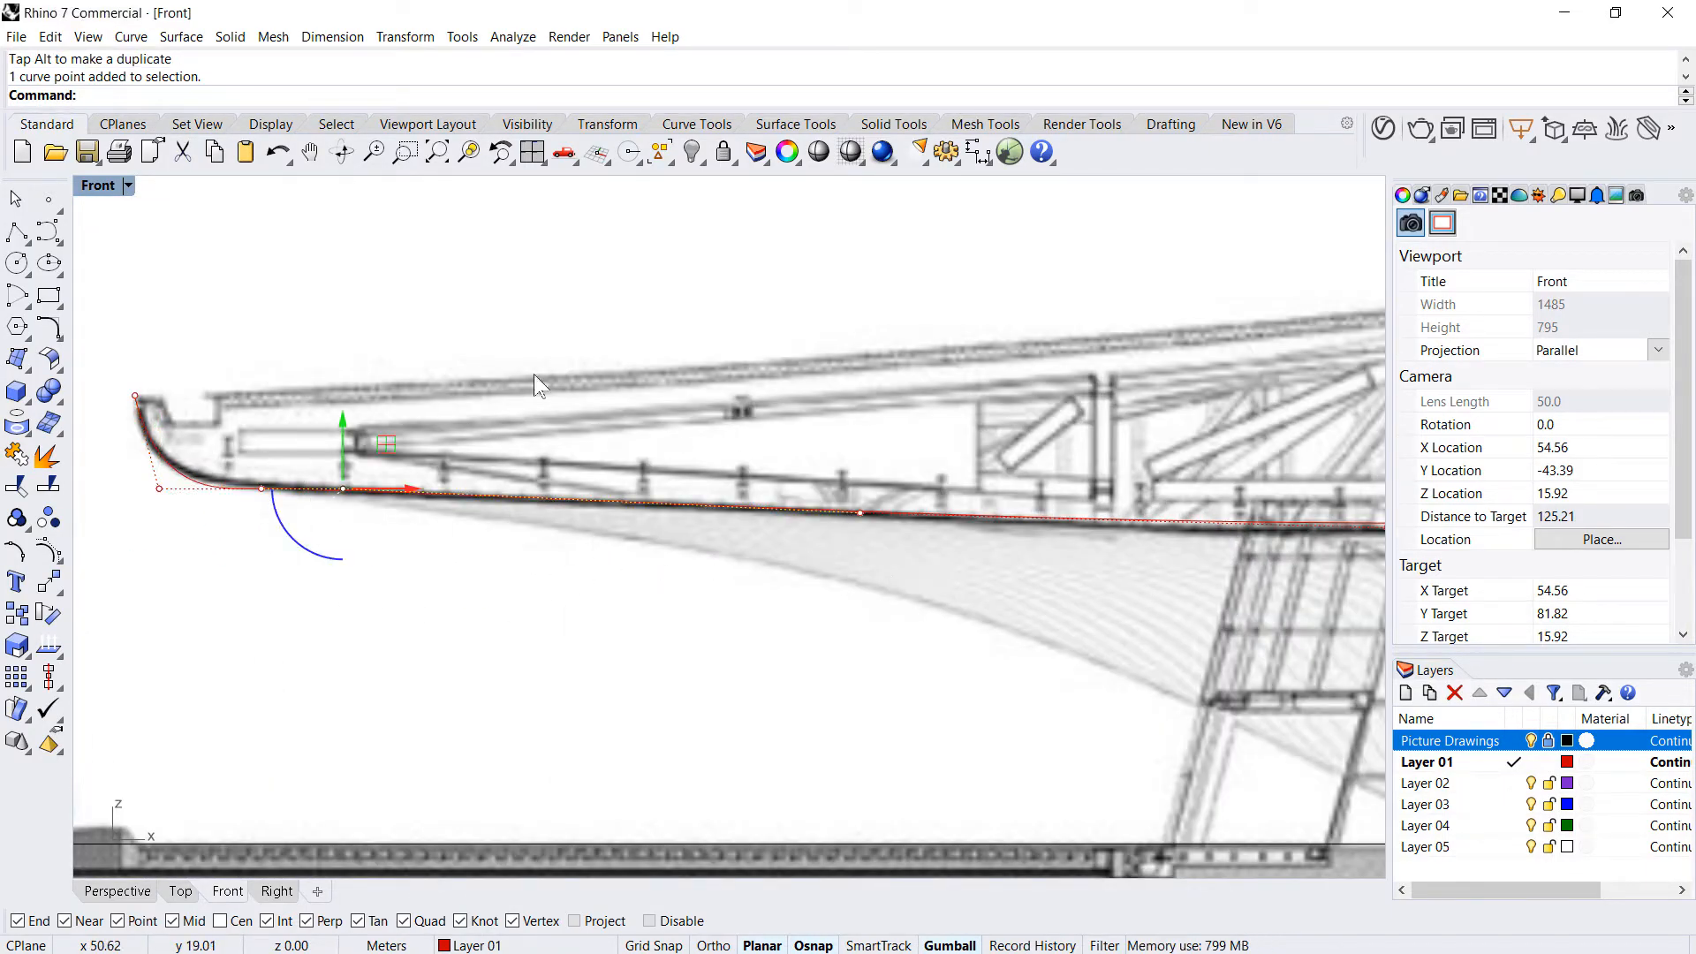
pyautogui.scroll(-5, 638, 354)
pyautogui.scroll(6, 761, 386)
pyautogui.scroll(-2, 514, 427)
pyautogui.click(562, 486)
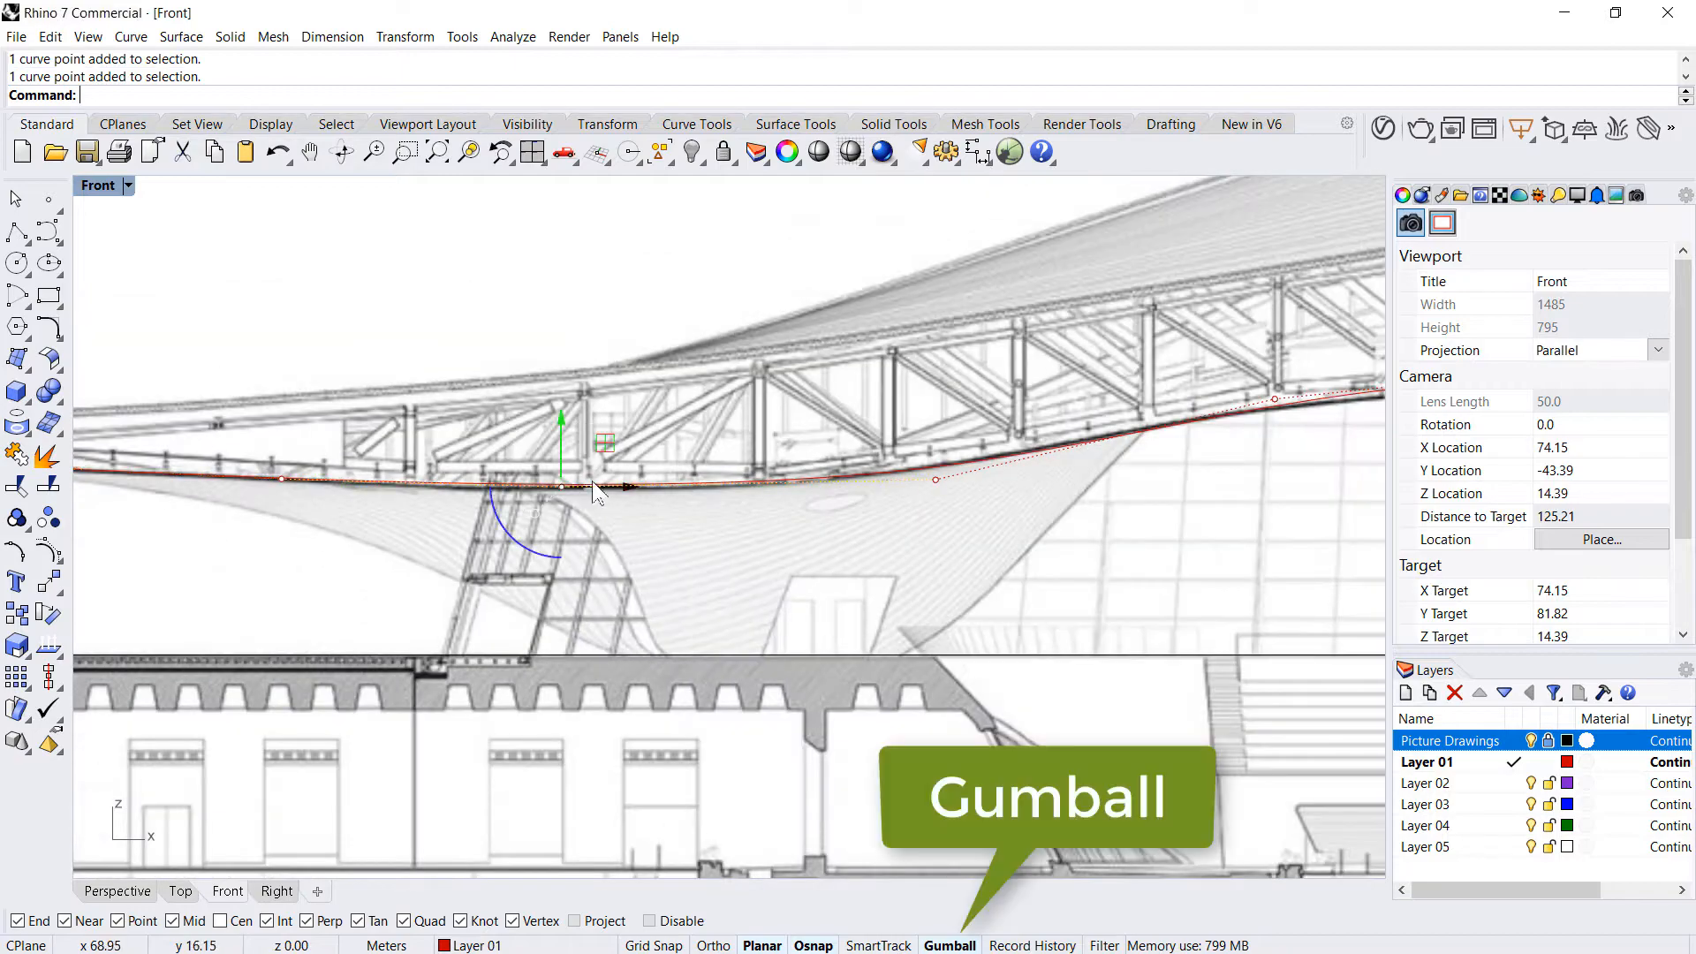
pyautogui.moveTo(564, 439); pyautogui.dragTo(569, 436)
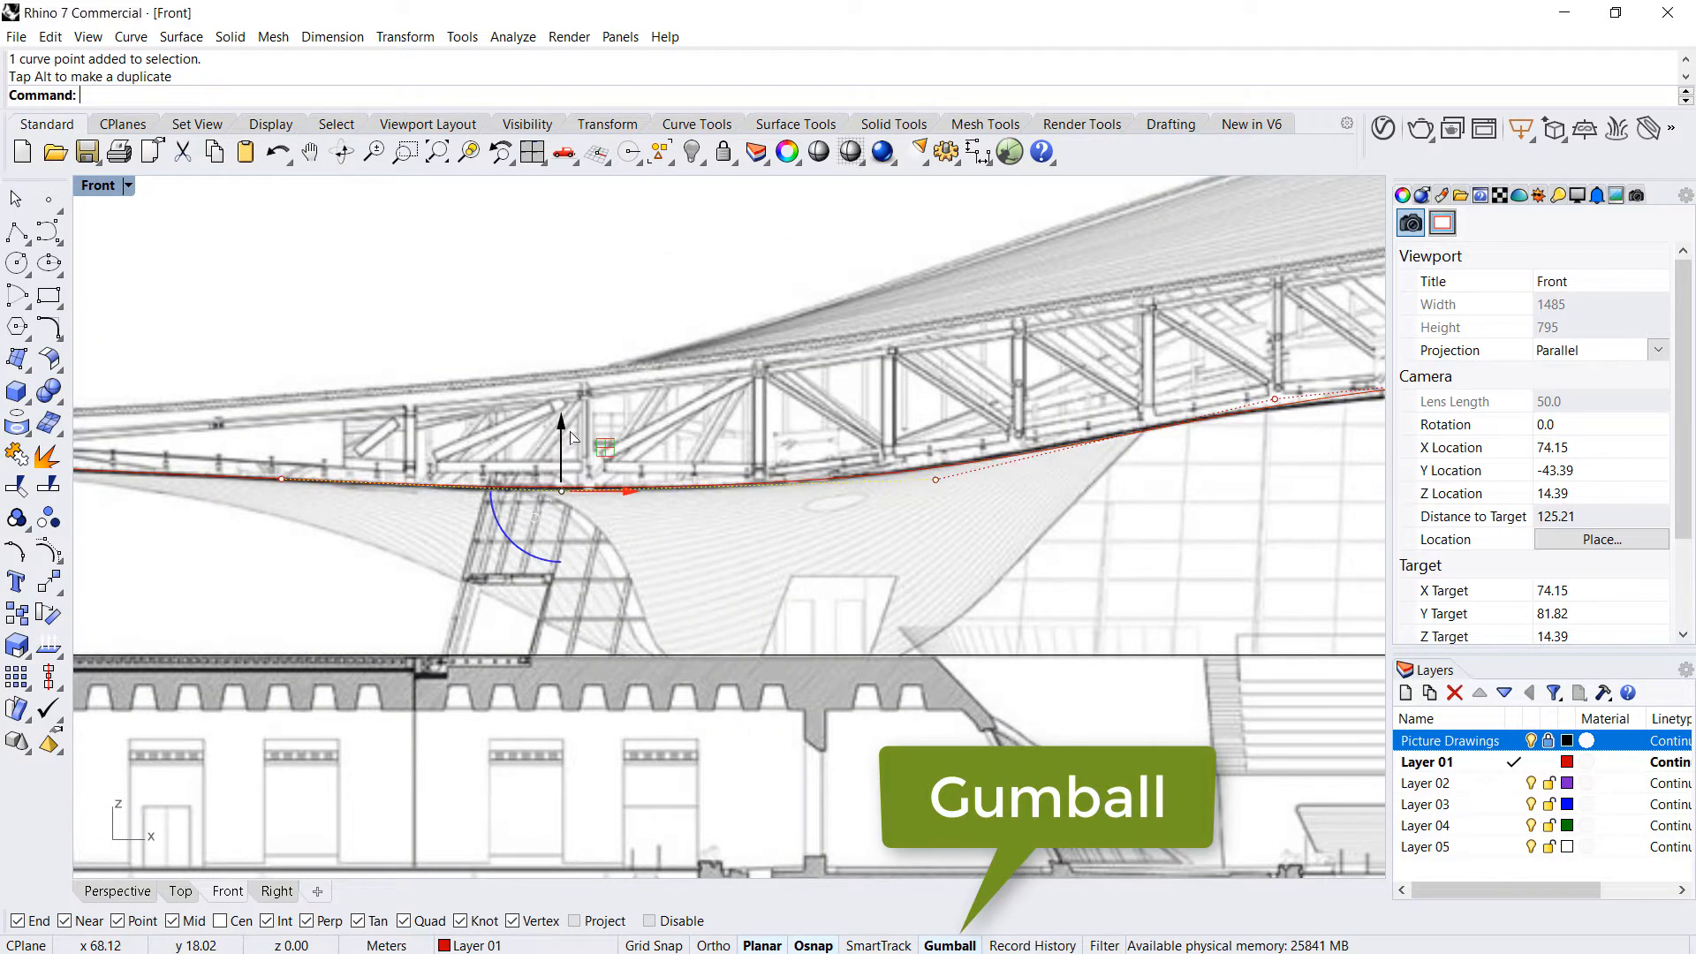
# - Lower the two control points at the first crest together so the curve meets the section's underside line
pyautogui.scroll(-4, 433, 557)
pyautogui.scroll(2, 495, 556)
pyautogui.scroll(-2, 533, 545)
pyautogui.scroll(3, 534, 555)
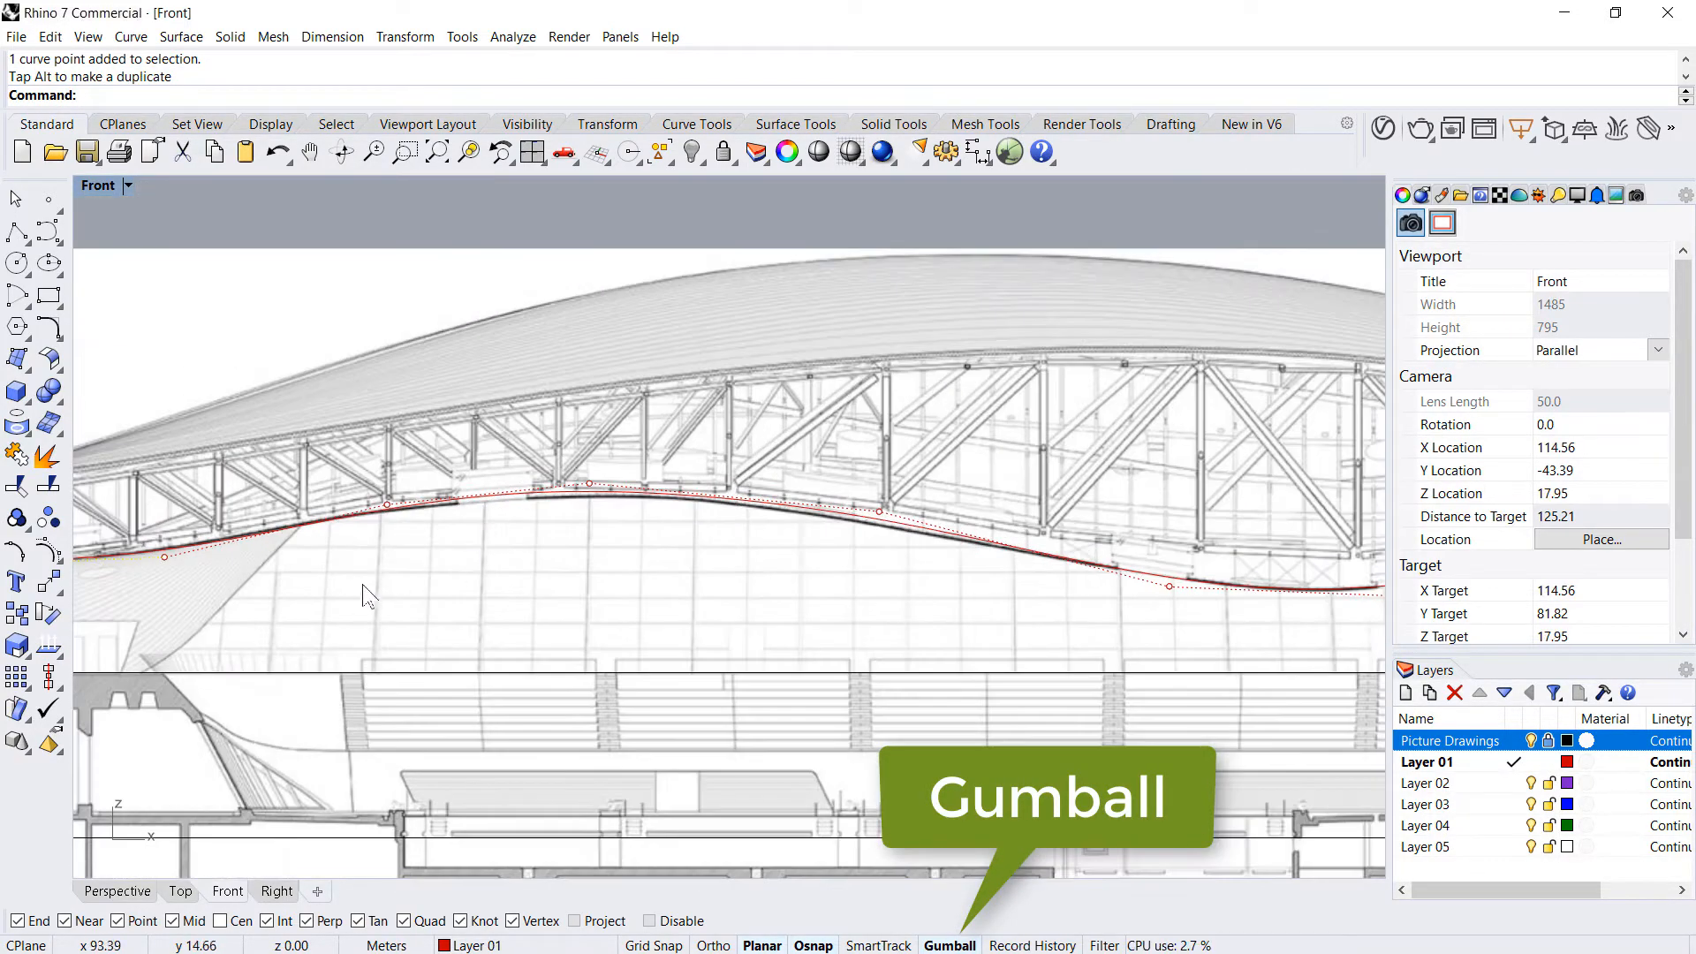
pyautogui.moveTo(355, 590); pyautogui.dragTo(644, 406)
pyautogui.moveTo(489, 426); pyautogui.dragTo(490, 433)
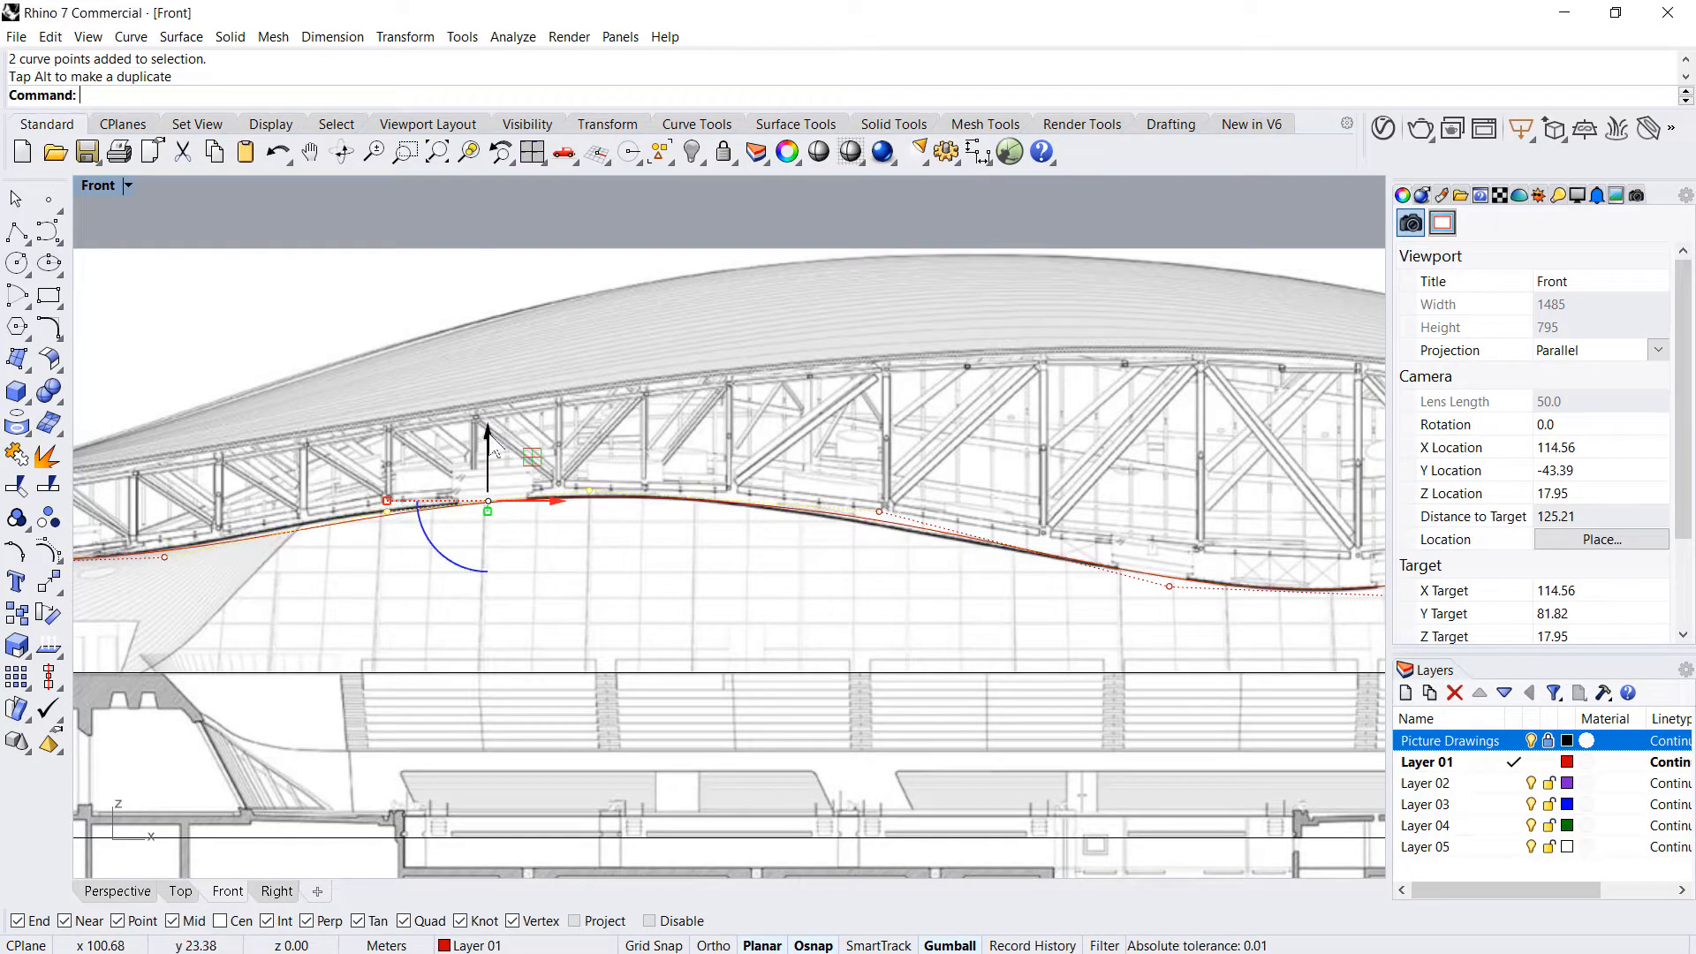
# - Lower the control point between the first crest and the central dip onto the underside profile
pyautogui.scroll(-4, 495, 442)
pyautogui.scroll(4, 624, 371)
pyautogui.click(655, 446)
pyautogui.press('F10')
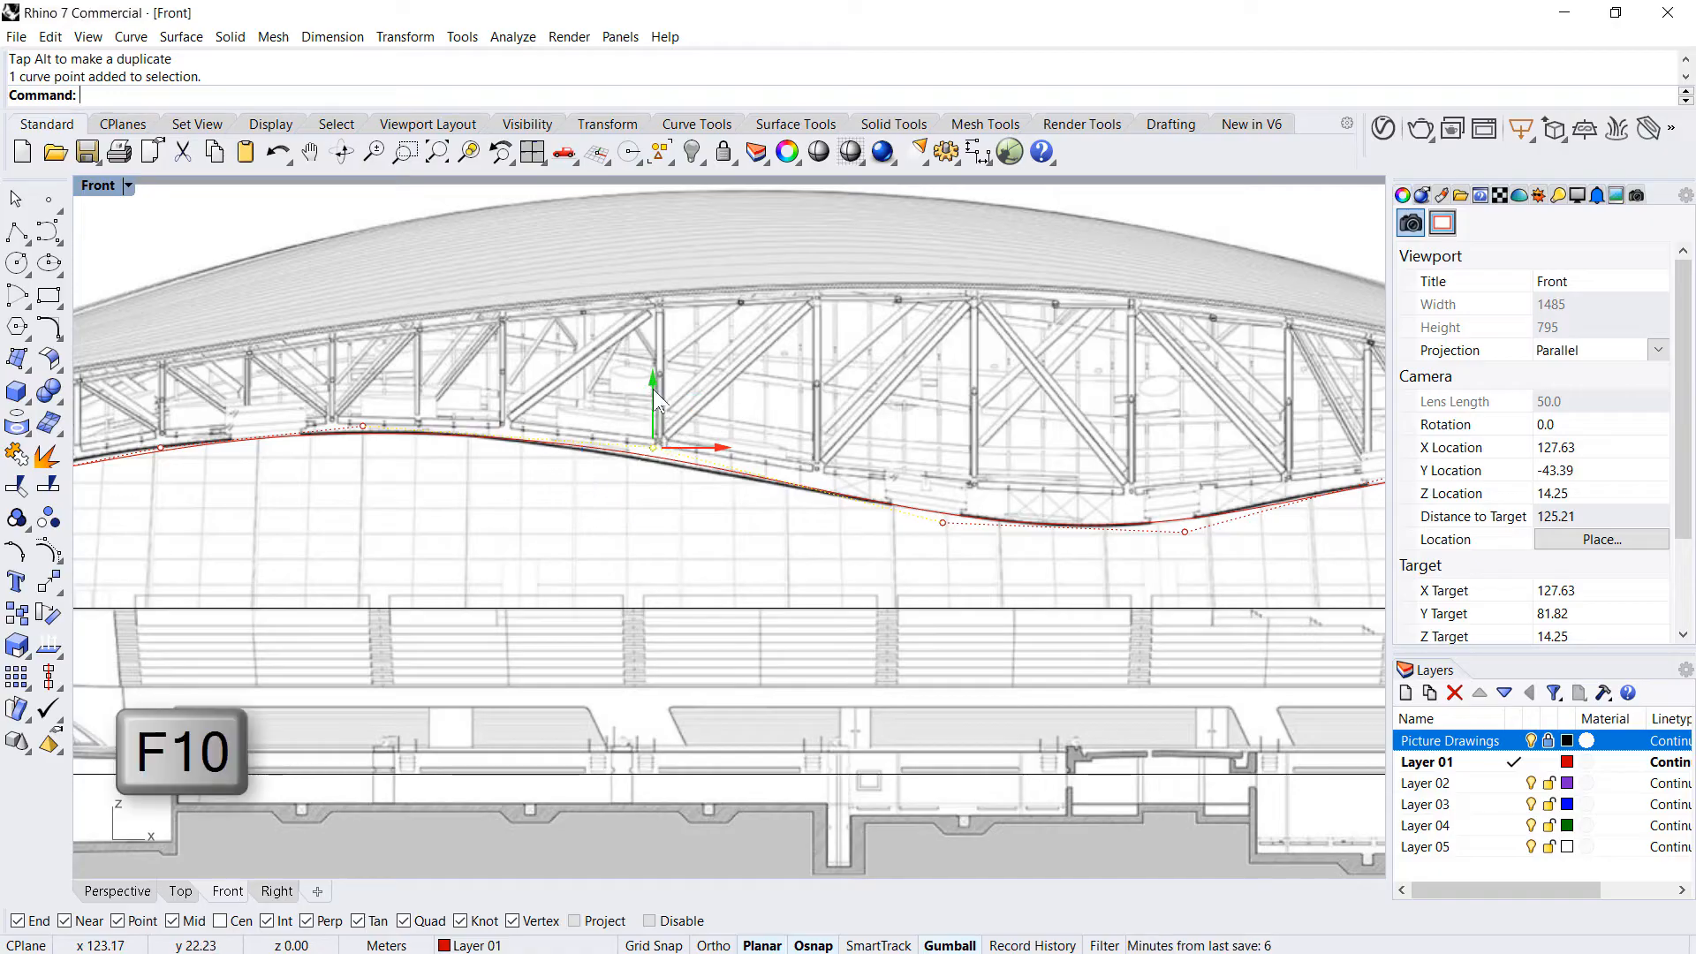
pyautogui.moveTo(653, 389); pyautogui.dragTo(657, 396)
# - Shift the control point beyond the second crest outward and downward along the slope towards the stair-side support
pyautogui.scroll(-2, 676, 500)
pyautogui.scroll(2, 698, 501)
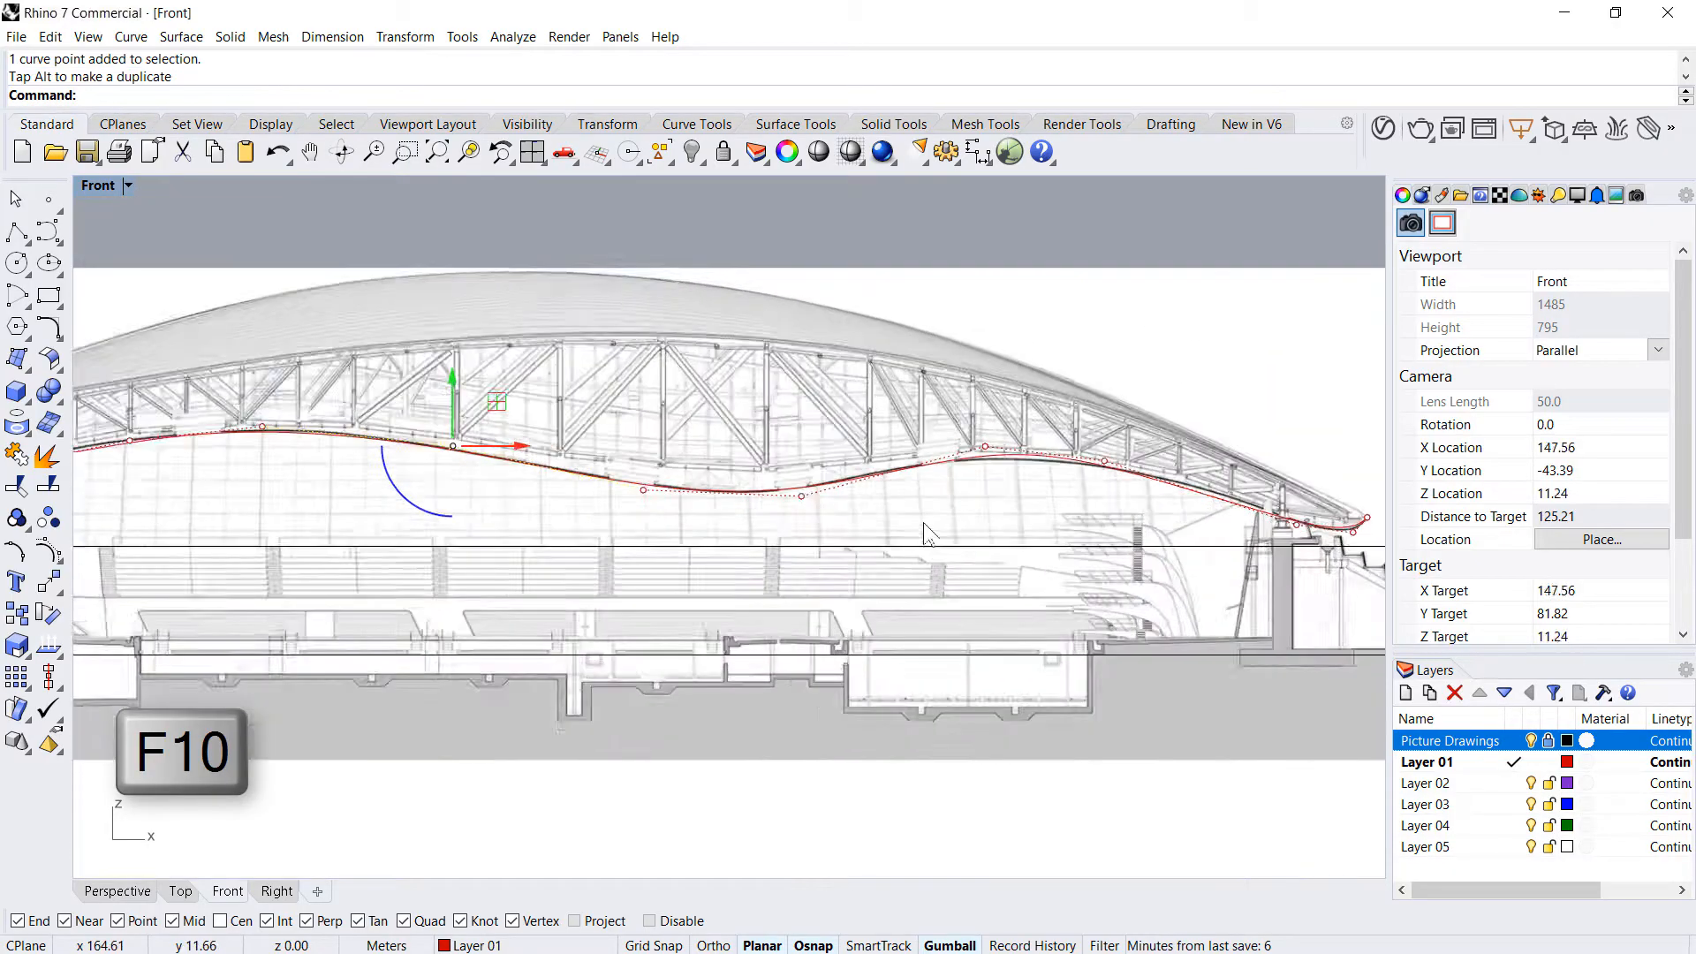
pyautogui.scroll(-2, 965, 468)
pyautogui.scroll(2, 925, 495)
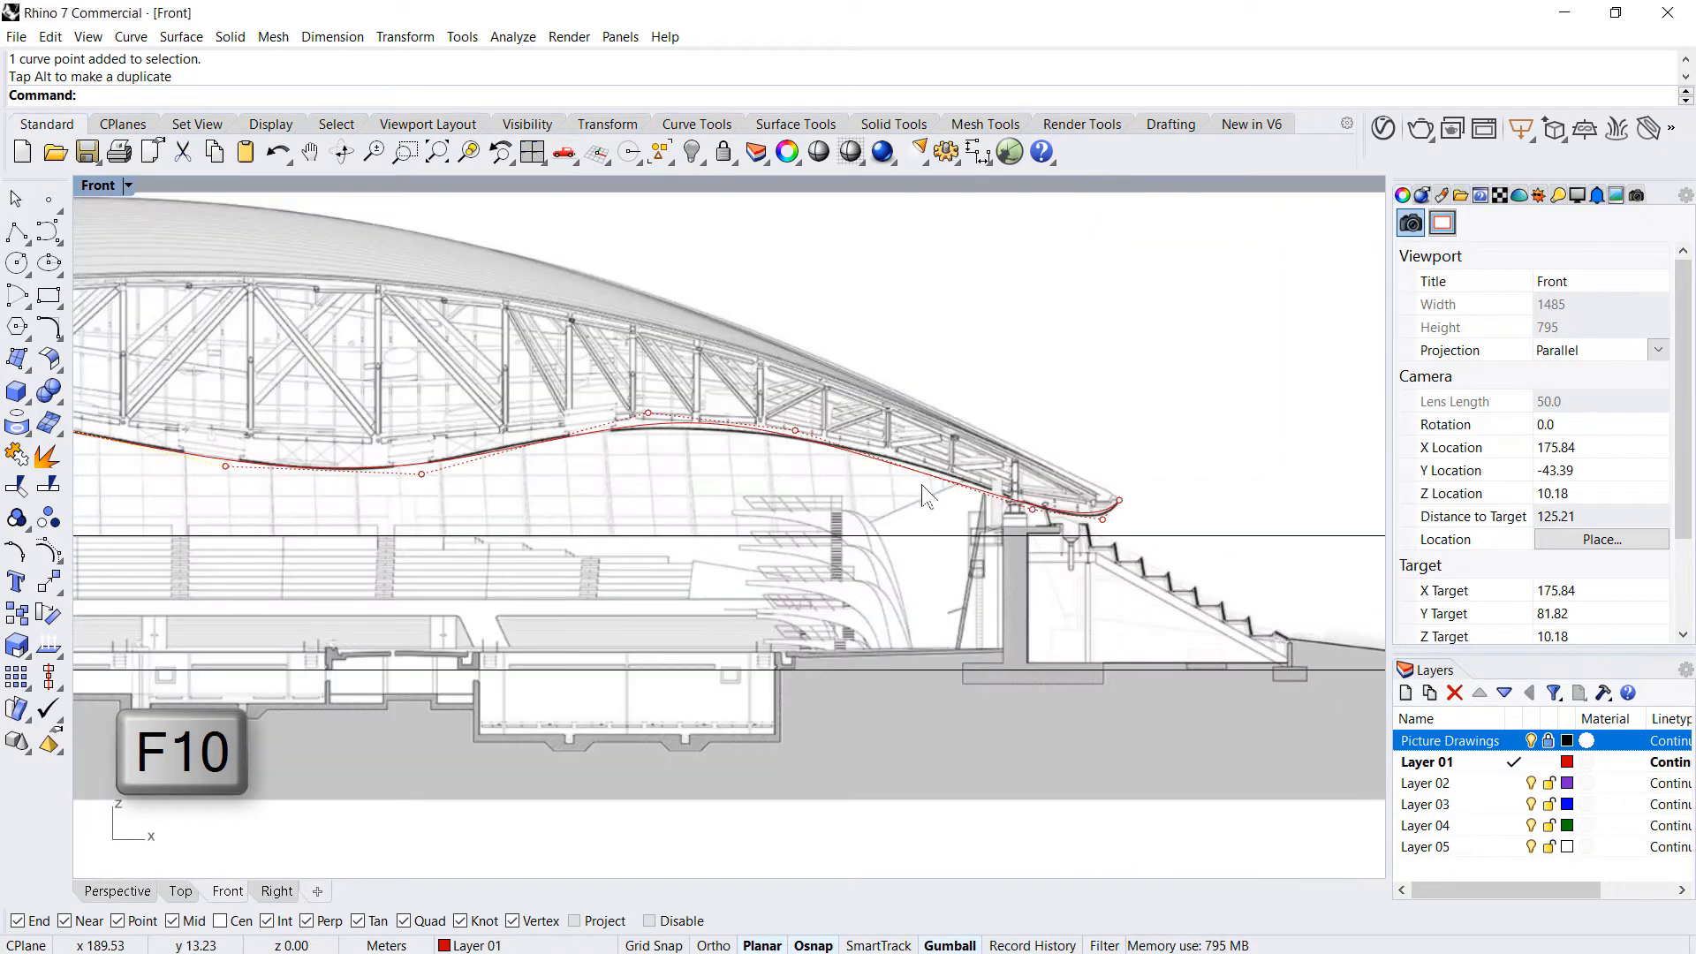
pyautogui.click(1031, 510)
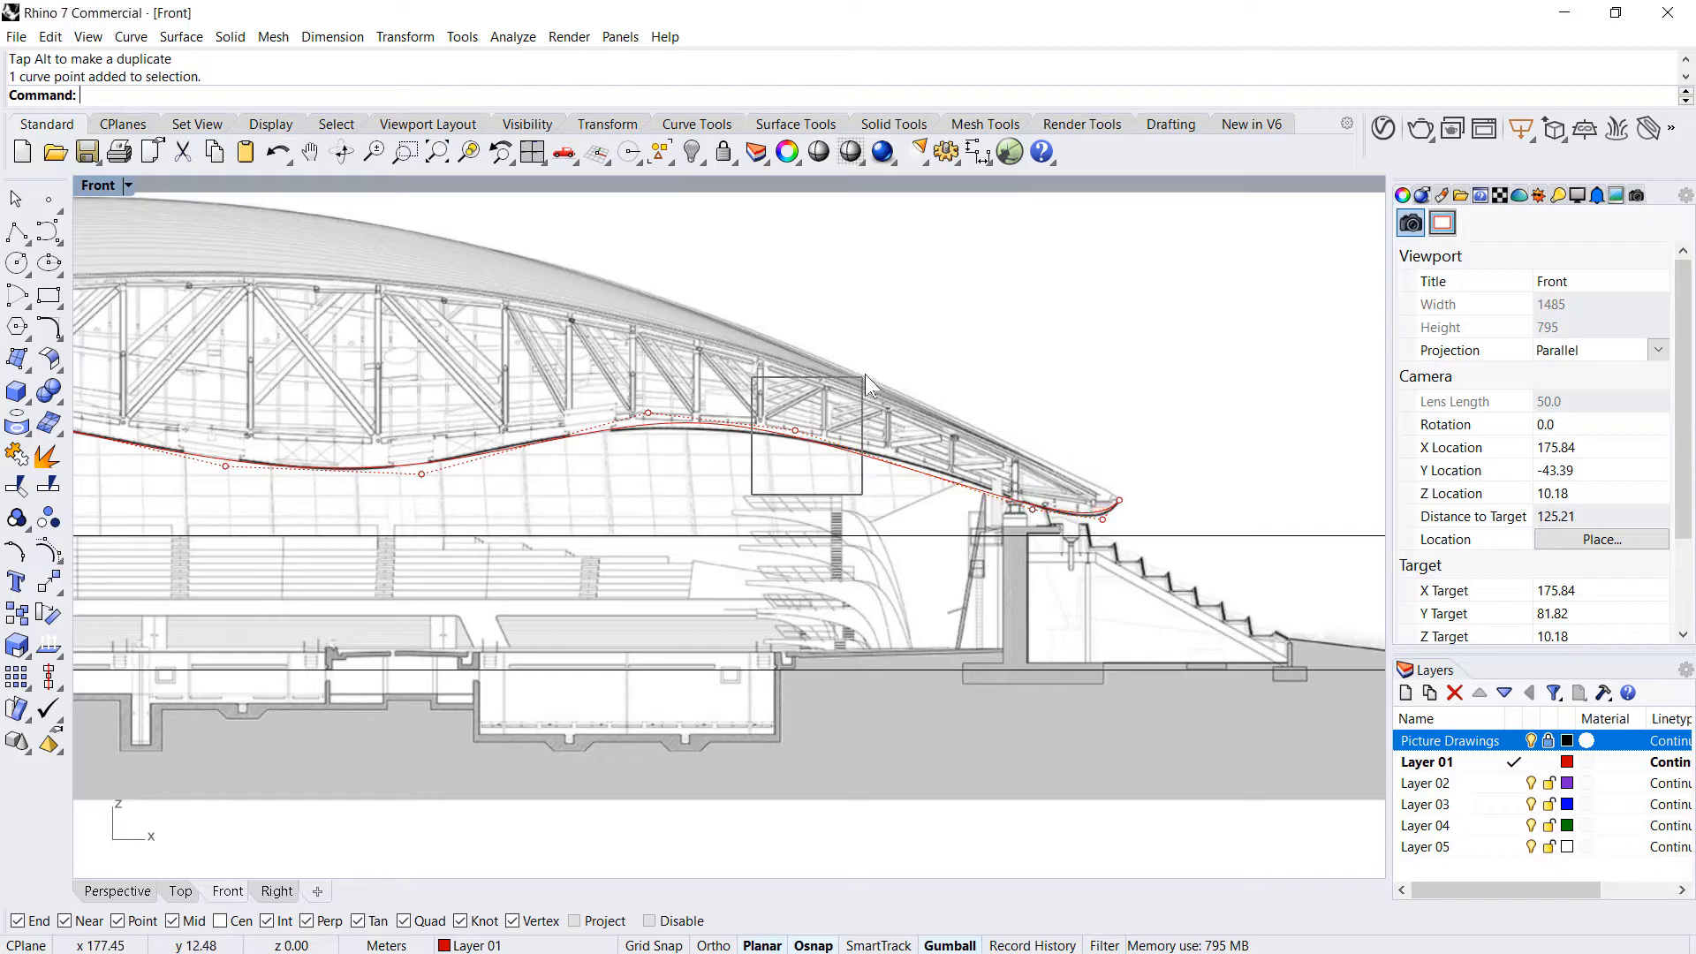
pyautogui.click(785, 423)
pyautogui.moveTo(839, 386); pyautogui.dragTo(923, 402)
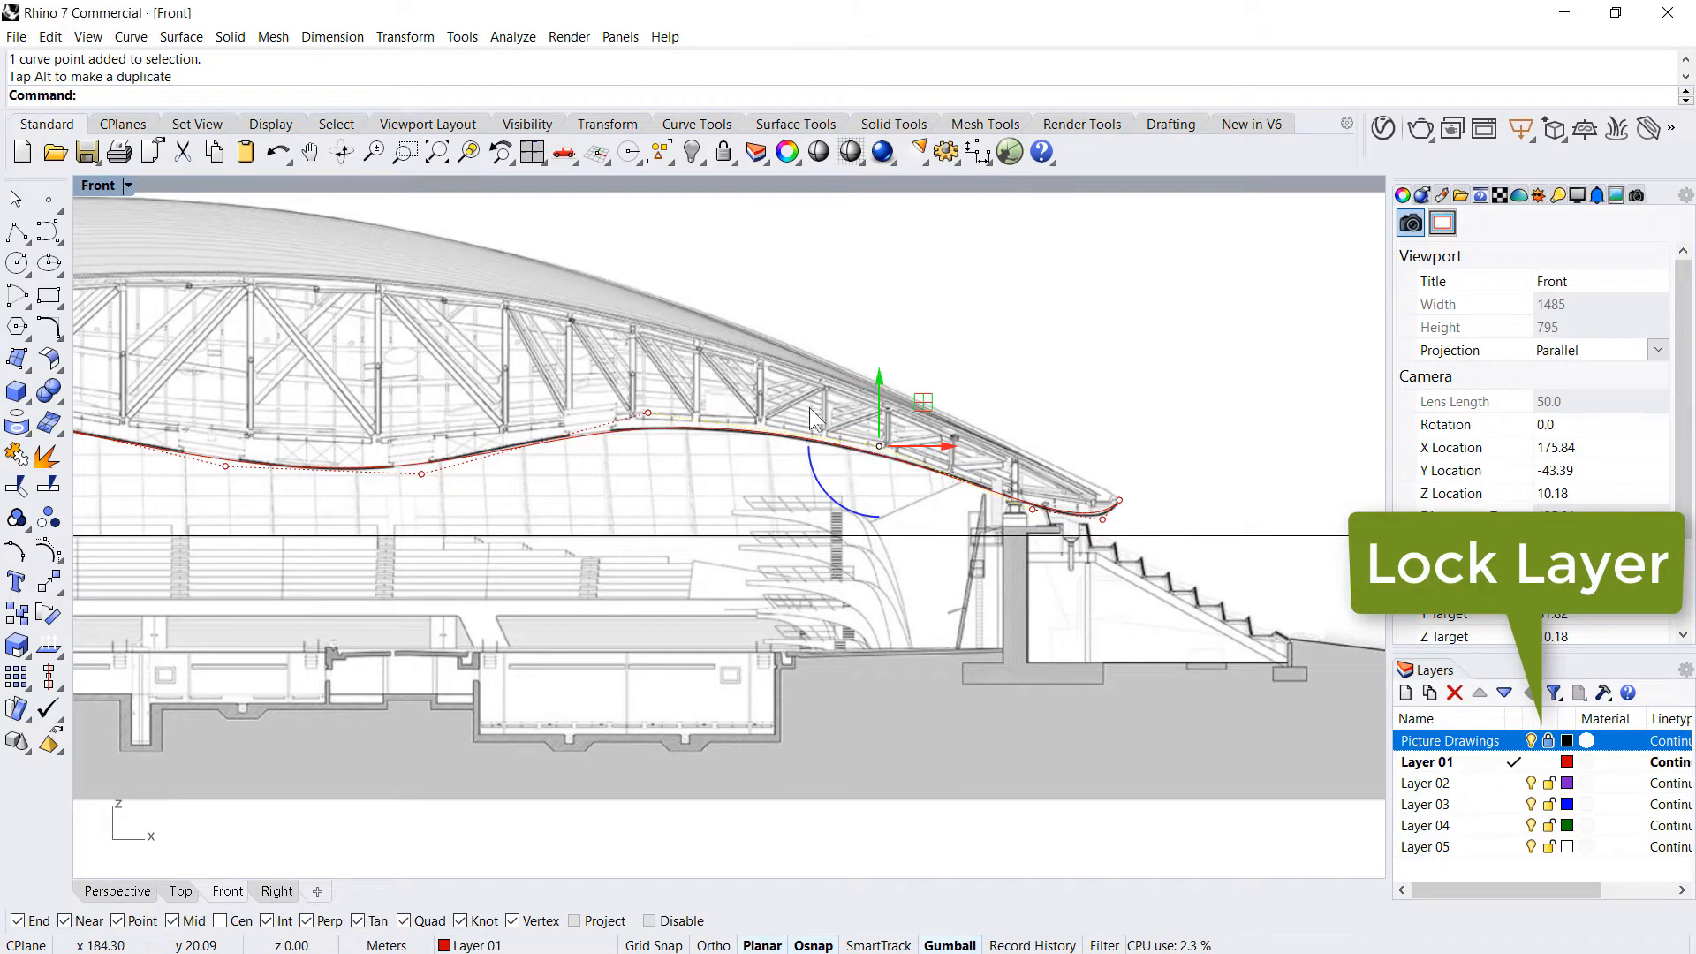
# - Raise the control point at the second crest slightly to fit the underside line, and deselect it
pyautogui.scroll(2, 615, 466)
pyautogui.click(654, 400)
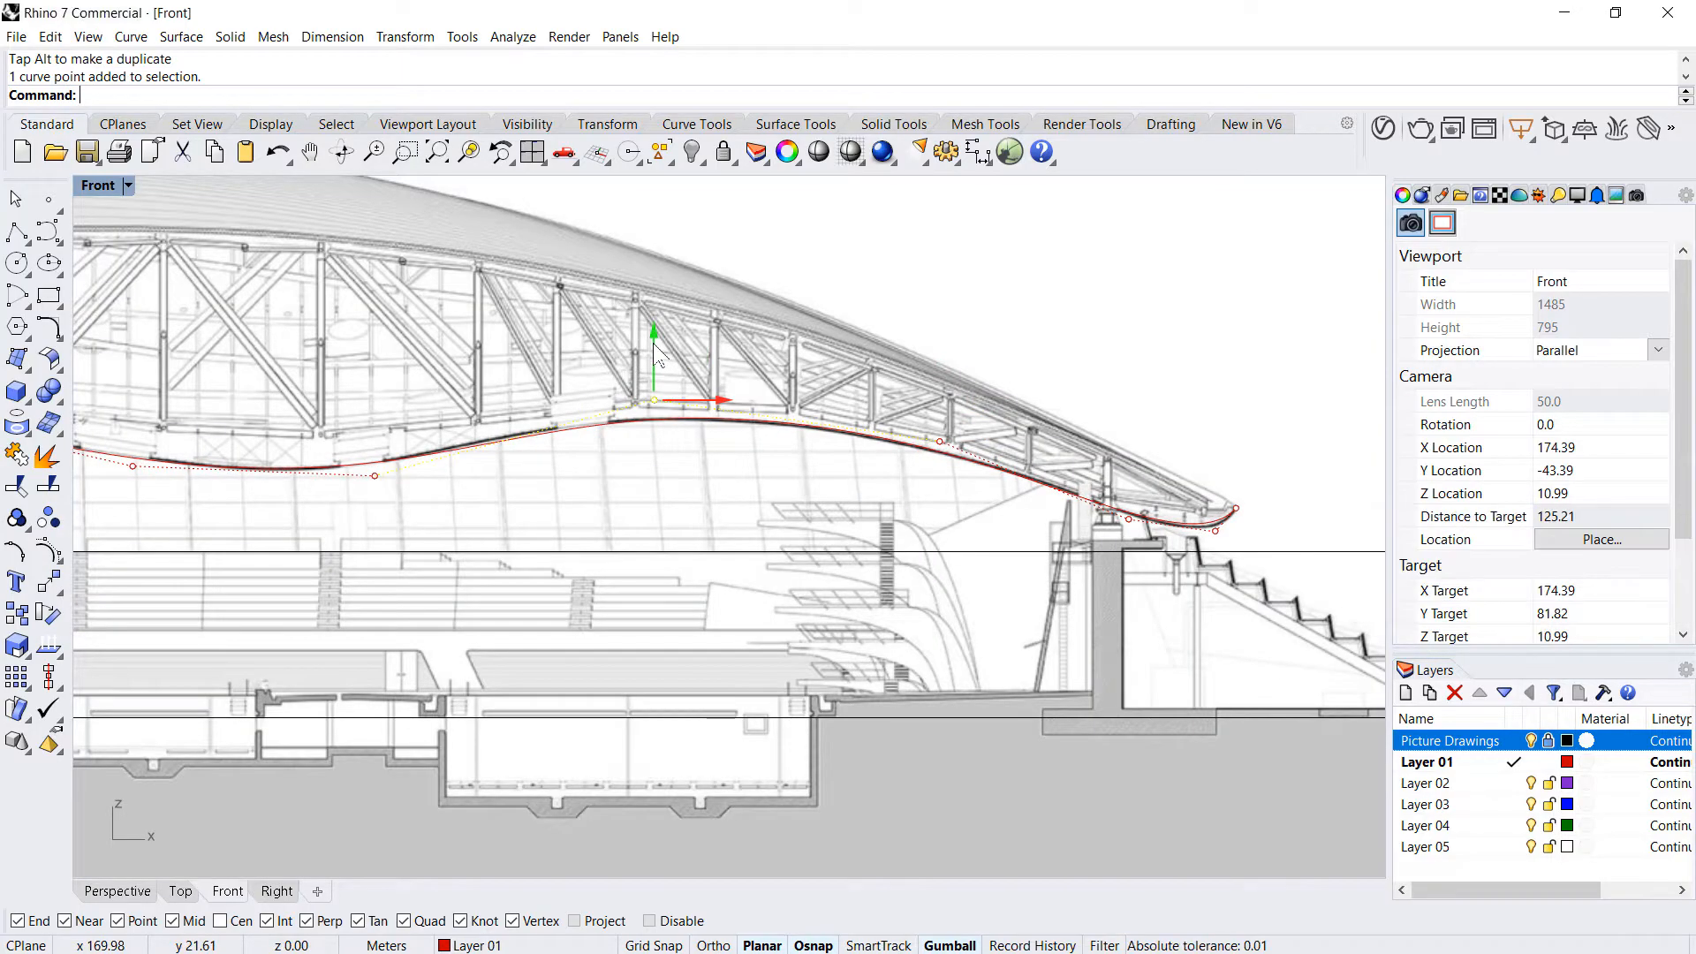
pyautogui.moveTo(653, 343); pyautogui.dragTo(654, 343)
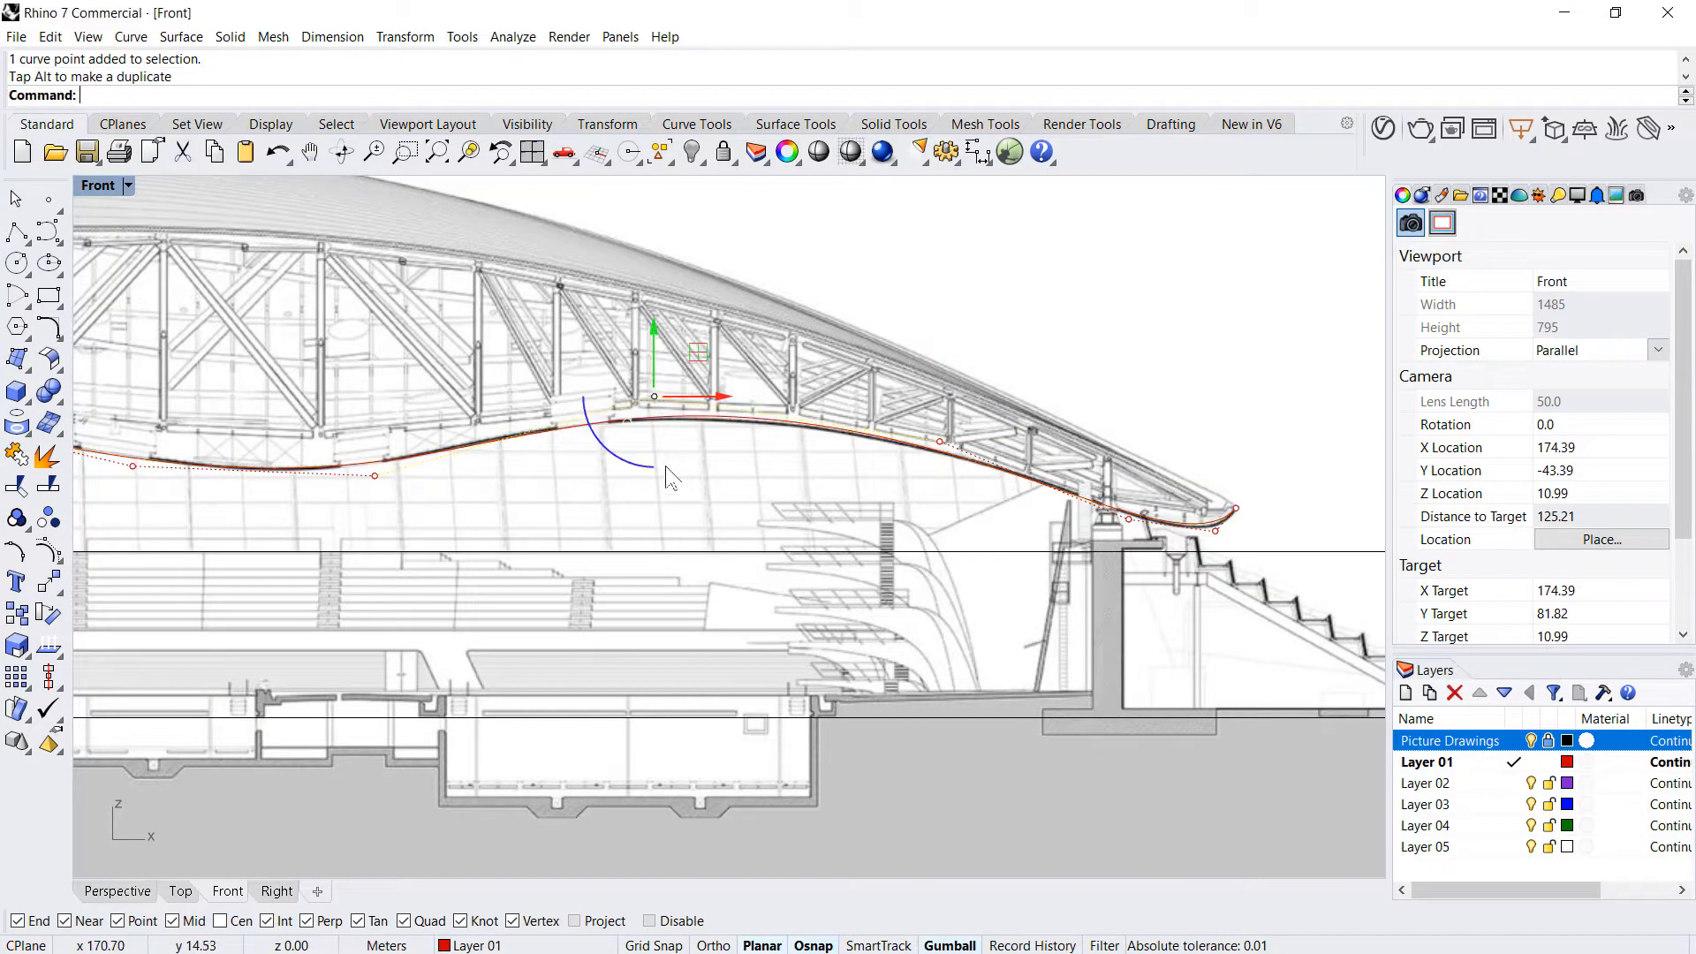
pyautogui.press('Escape')
# - Lower the control point beneath the stair-side curled tip to match the section, and turn the control points off
pyautogui.scroll(-6, 751, 388)
pyautogui.scroll(15, 1025, 468)
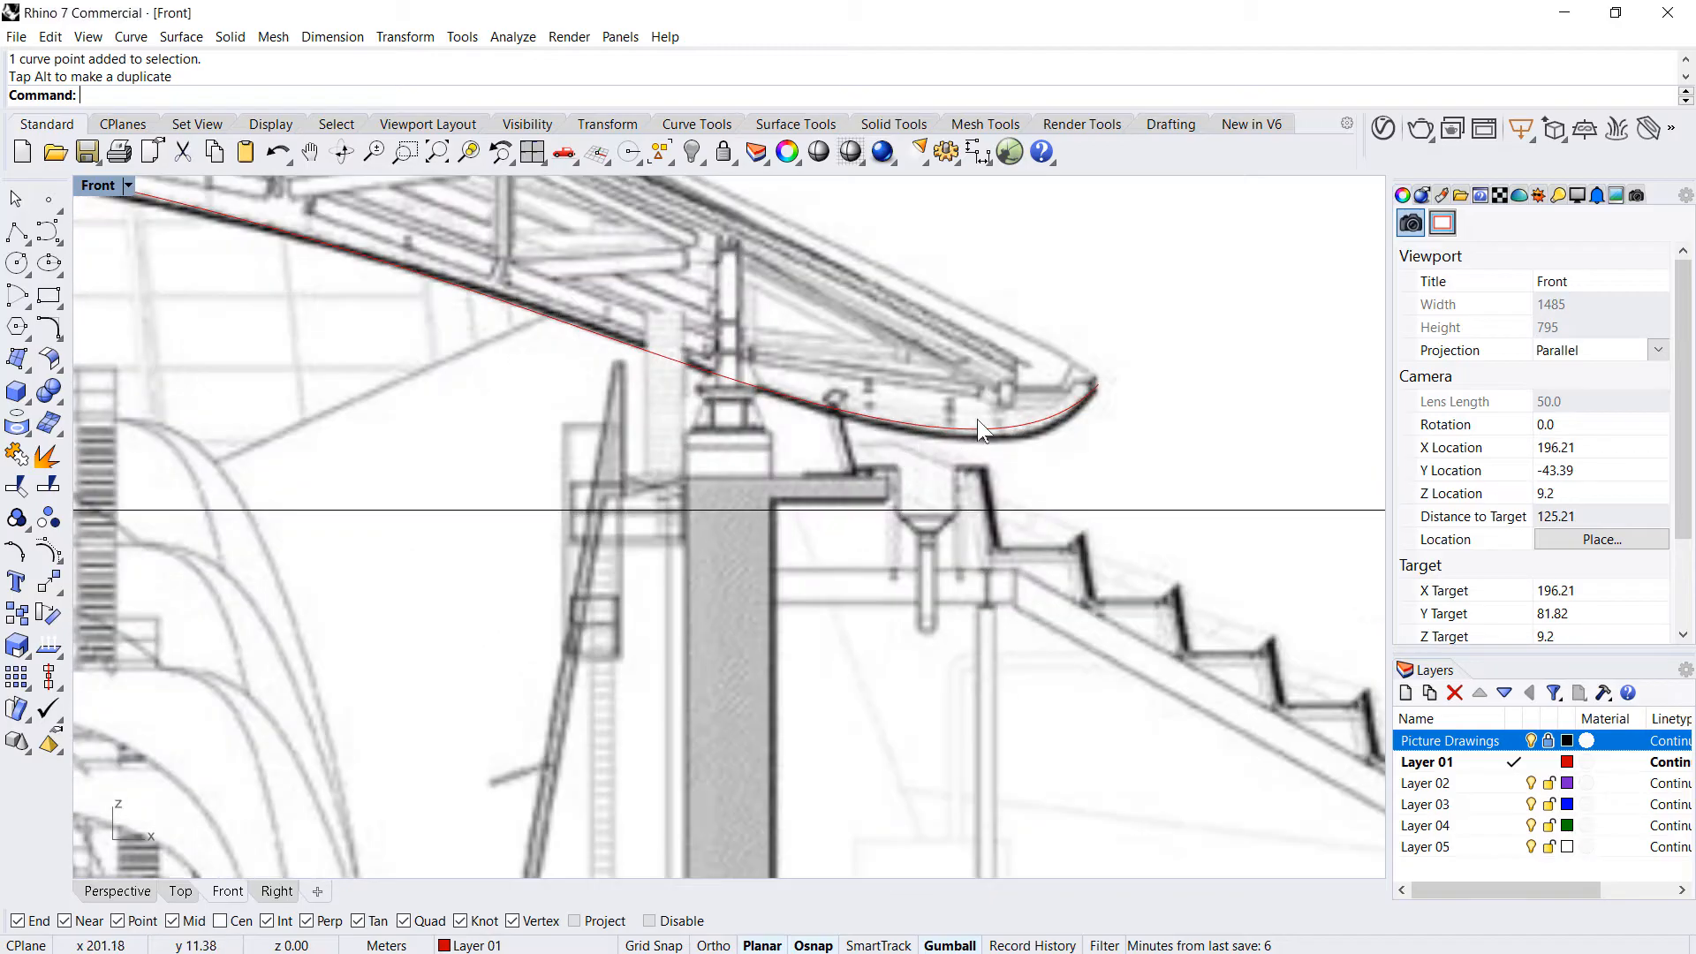
pyautogui.click(993, 428)
pyautogui.press('F10')
pyautogui.click(1037, 453)
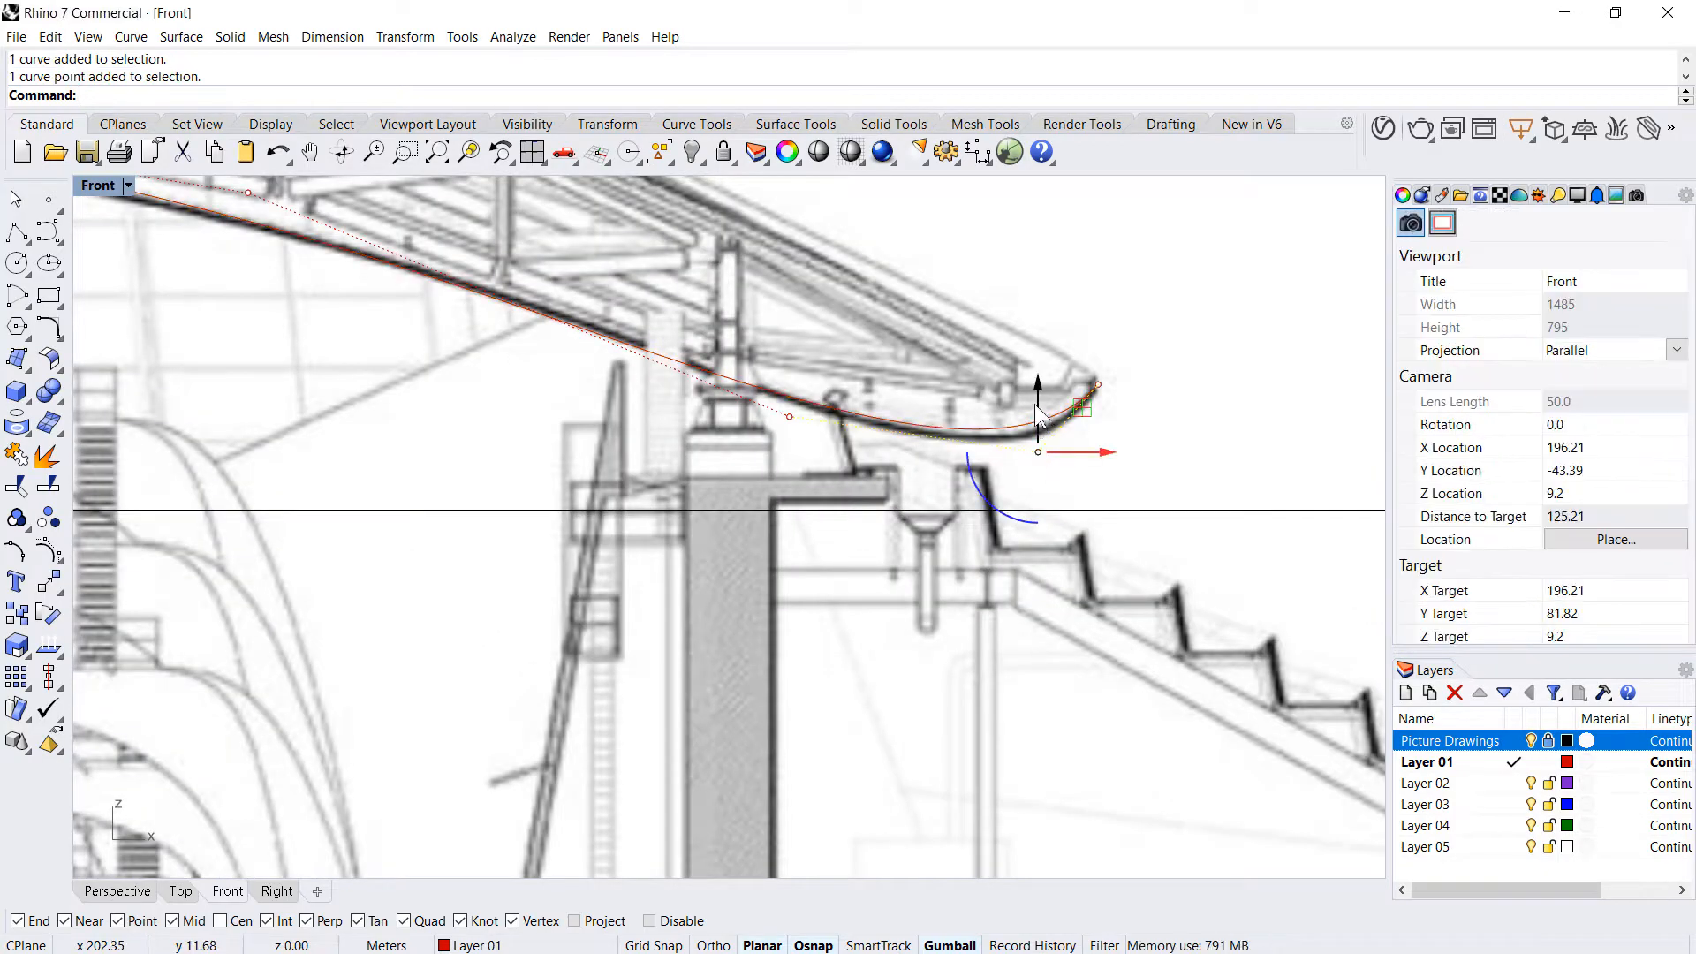
pyautogui.moveTo(1038, 415); pyautogui.dragTo(1044, 427)
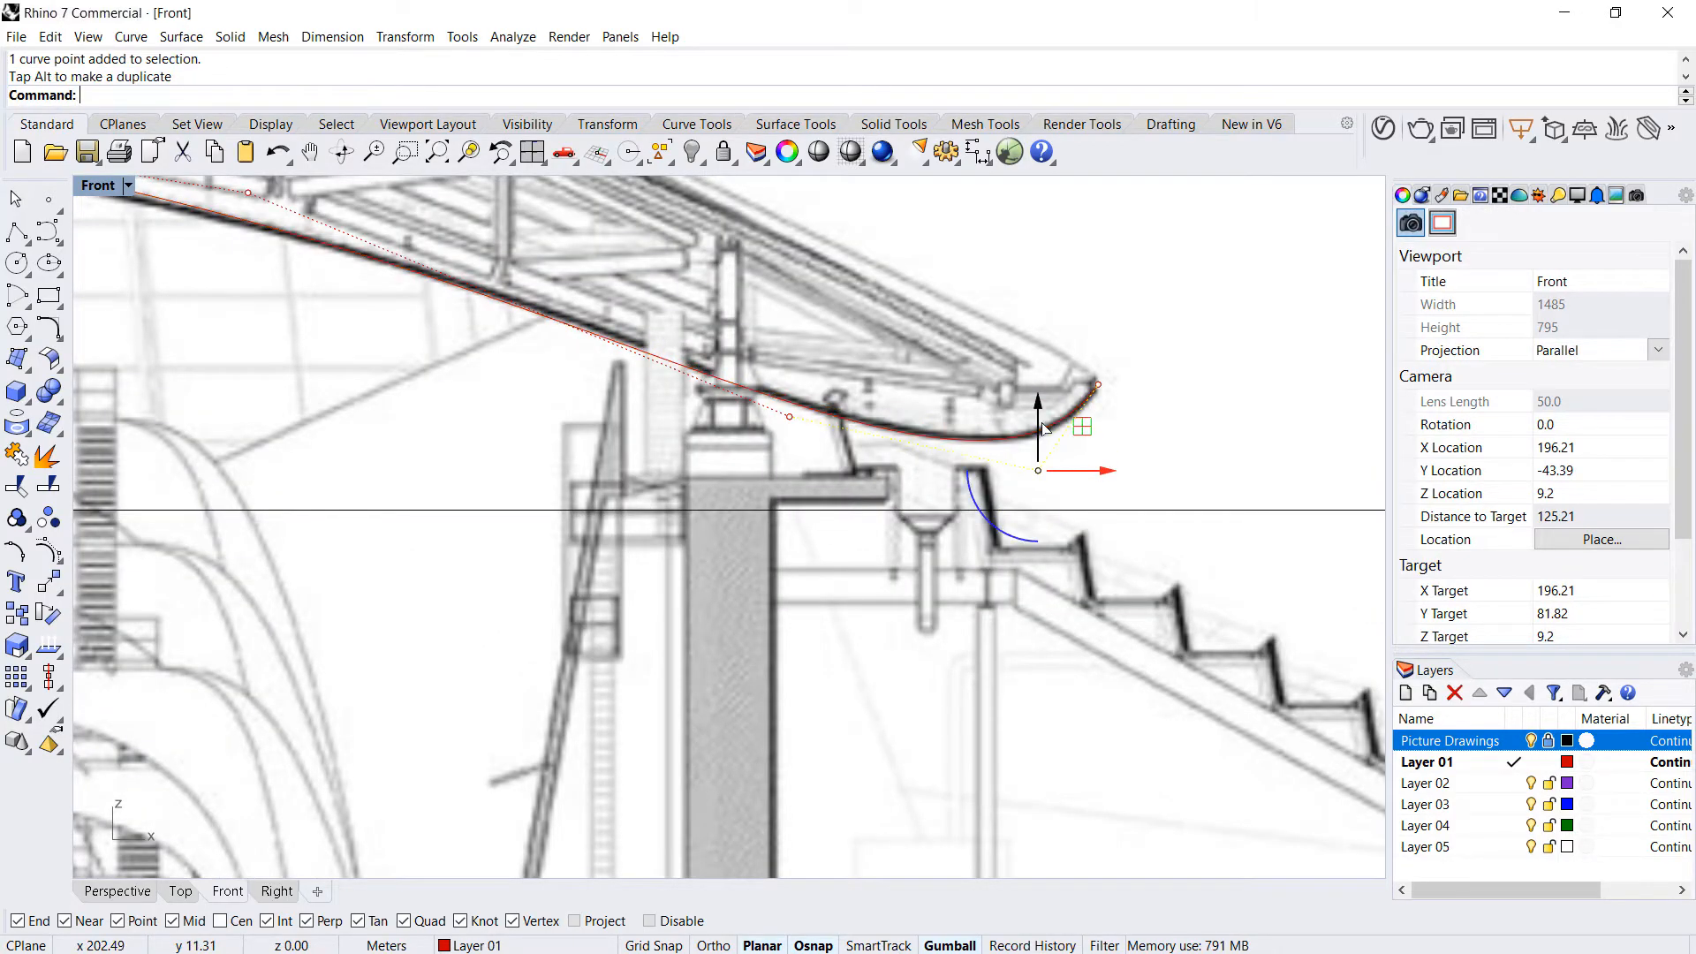
pyautogui.press('Escape')
pyautogui.press('Escape')
# - Start a new degree 3 control point curve at the upper end of the roof's overhanging curled tip
pyautogui.scroll(-20, 1044, 440)
pyautogui.scroll(4, 366, 407)
pyautogui.scroll(4, 366, 407)
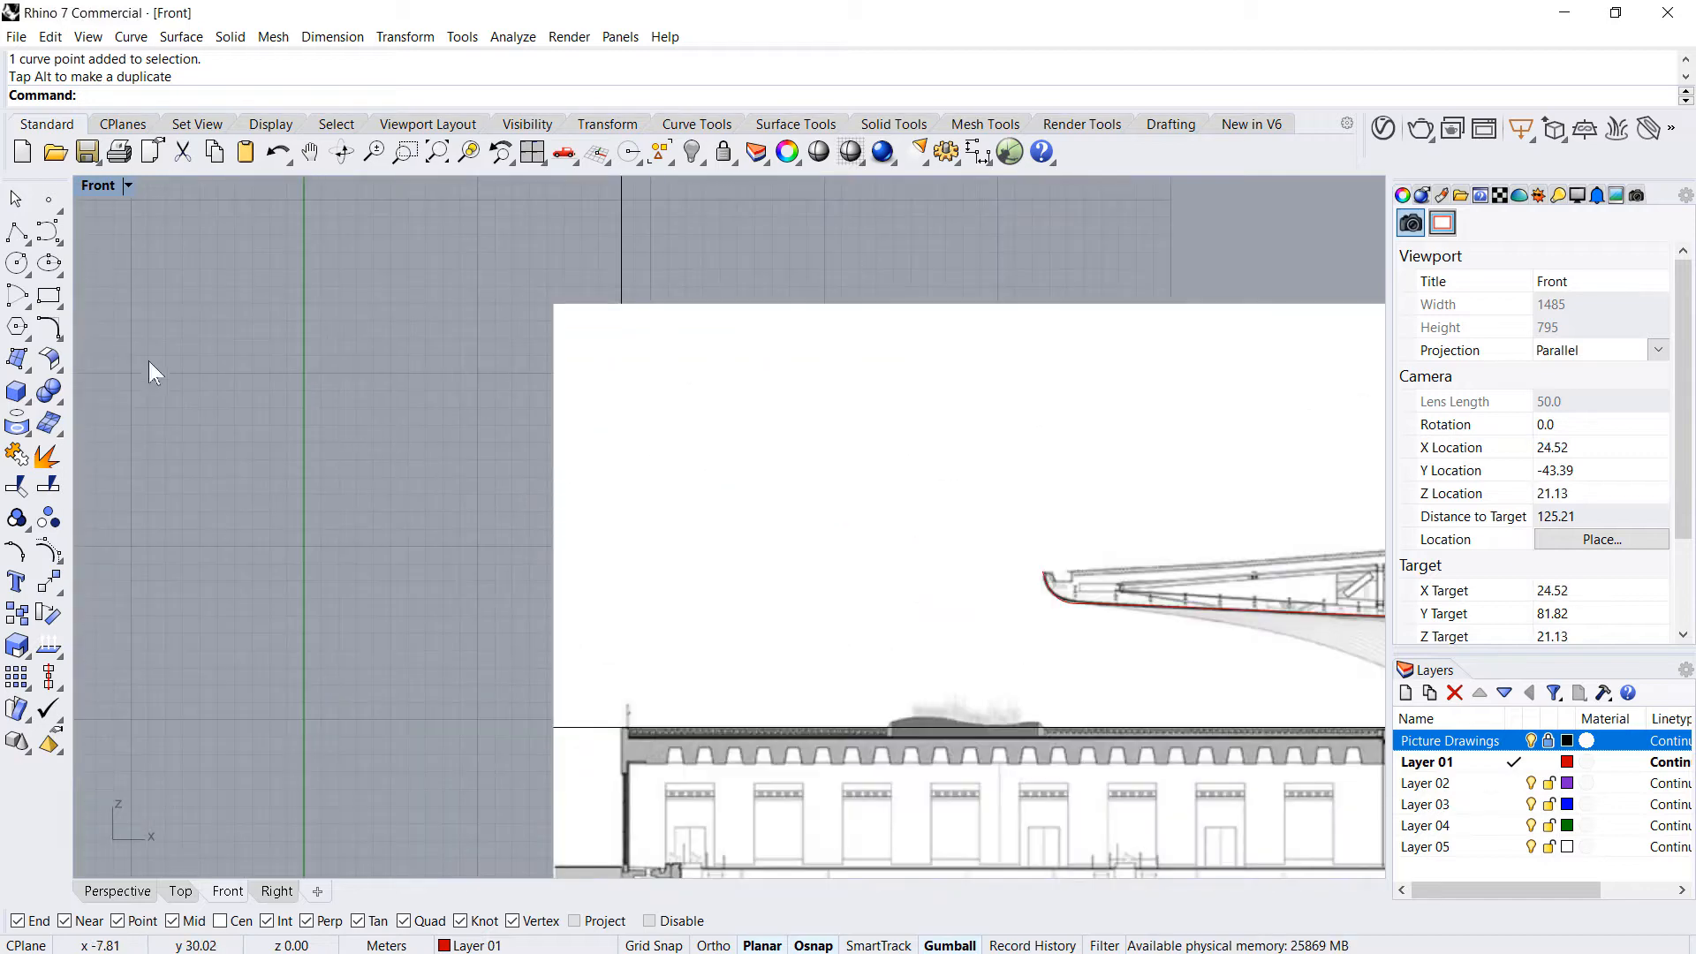
pyautogui.click(38, 237)
pyautogui.scroll(-6, 556, 532)
pyautogui.scroll(10, 786, 560)
pyautogui.moveTo(795, 553); pyautogui.dragTo(481, 556, button='right')
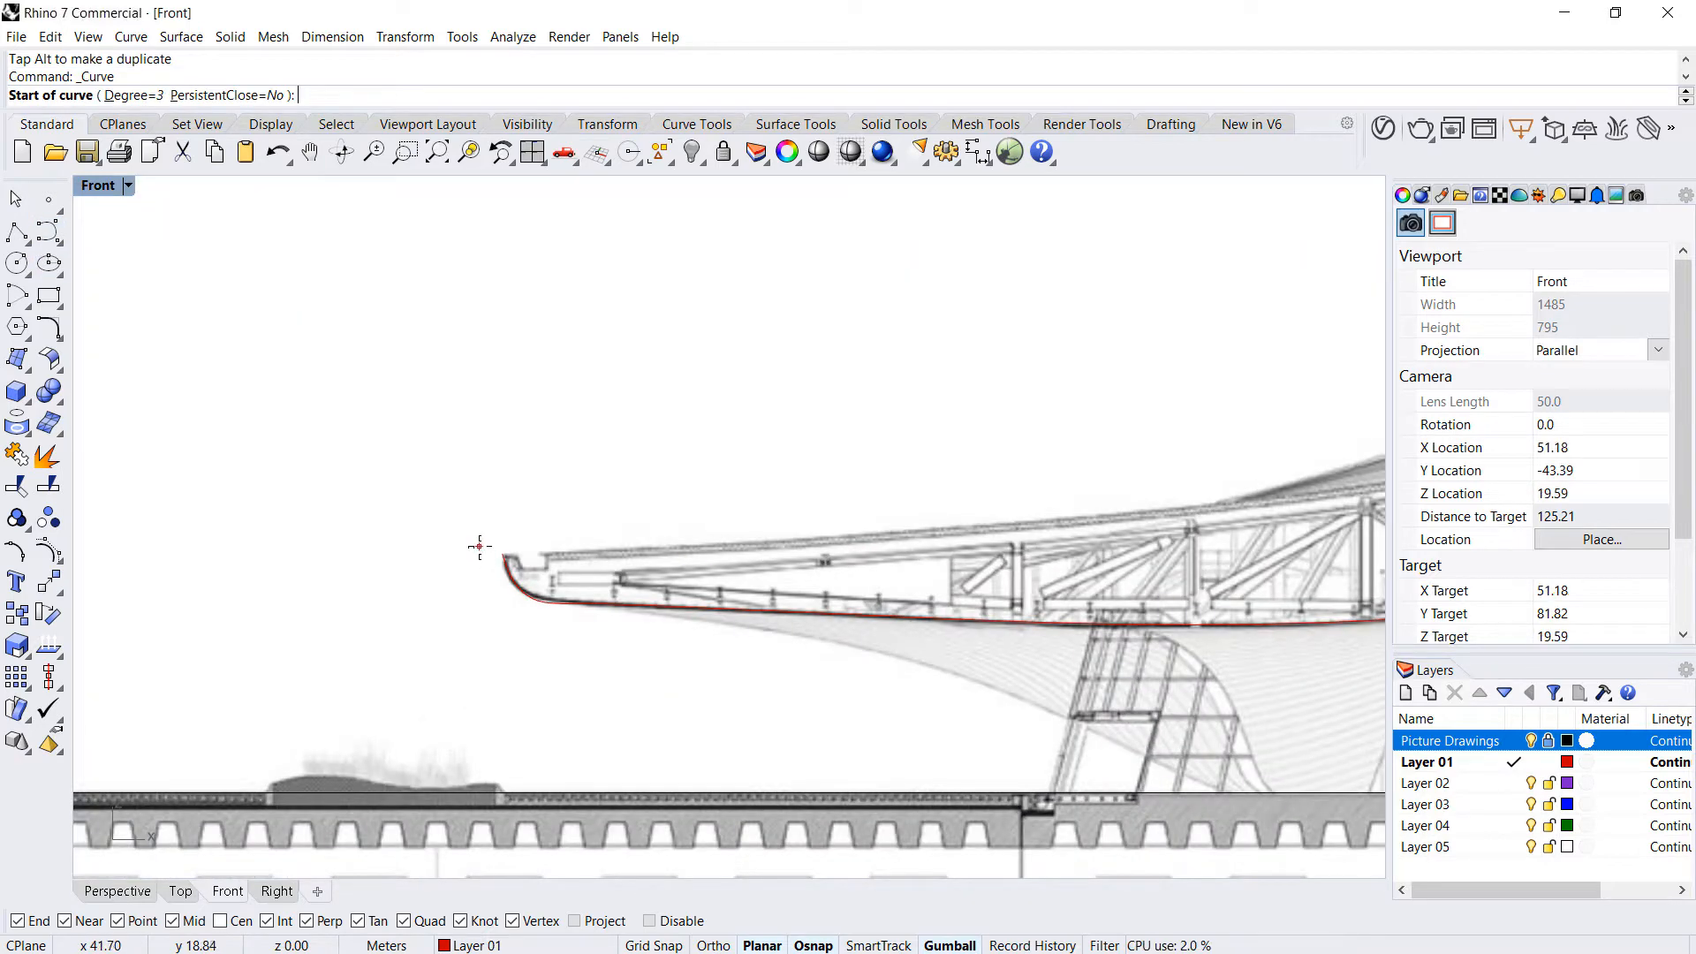
pyautogui.click(503, 554)
# - Continue the curve from the tip along the roof's upper edge towards the start of the dome
pyautogui.scroll(-6, 494, 565)
pyautogui.scroll(6, 675, 558)
pyautogui.click(654, 559)
pyautogui.scroll(-5, 448, 642)
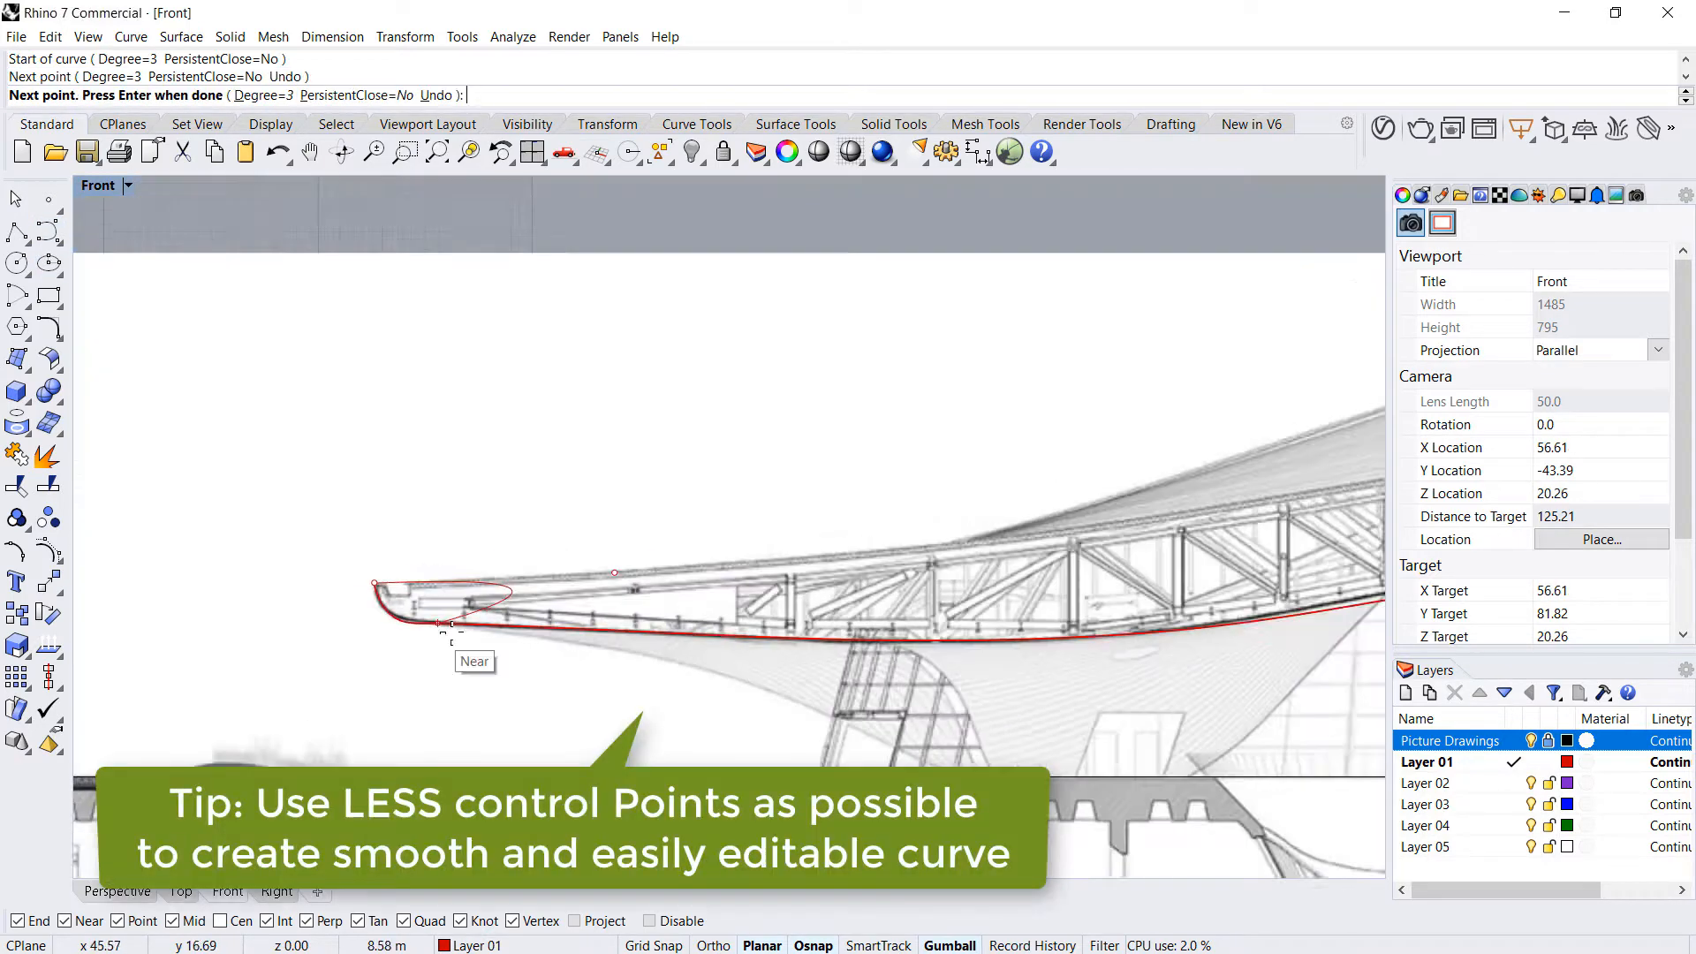
pyautogui.scroll(7, 794, 587)
pyautogui.click(793, 584)
# - Continue the curve along the trusses' top chord, over its highest part and onto the descending side
pyautogui.scroll(-4, 711, 528)
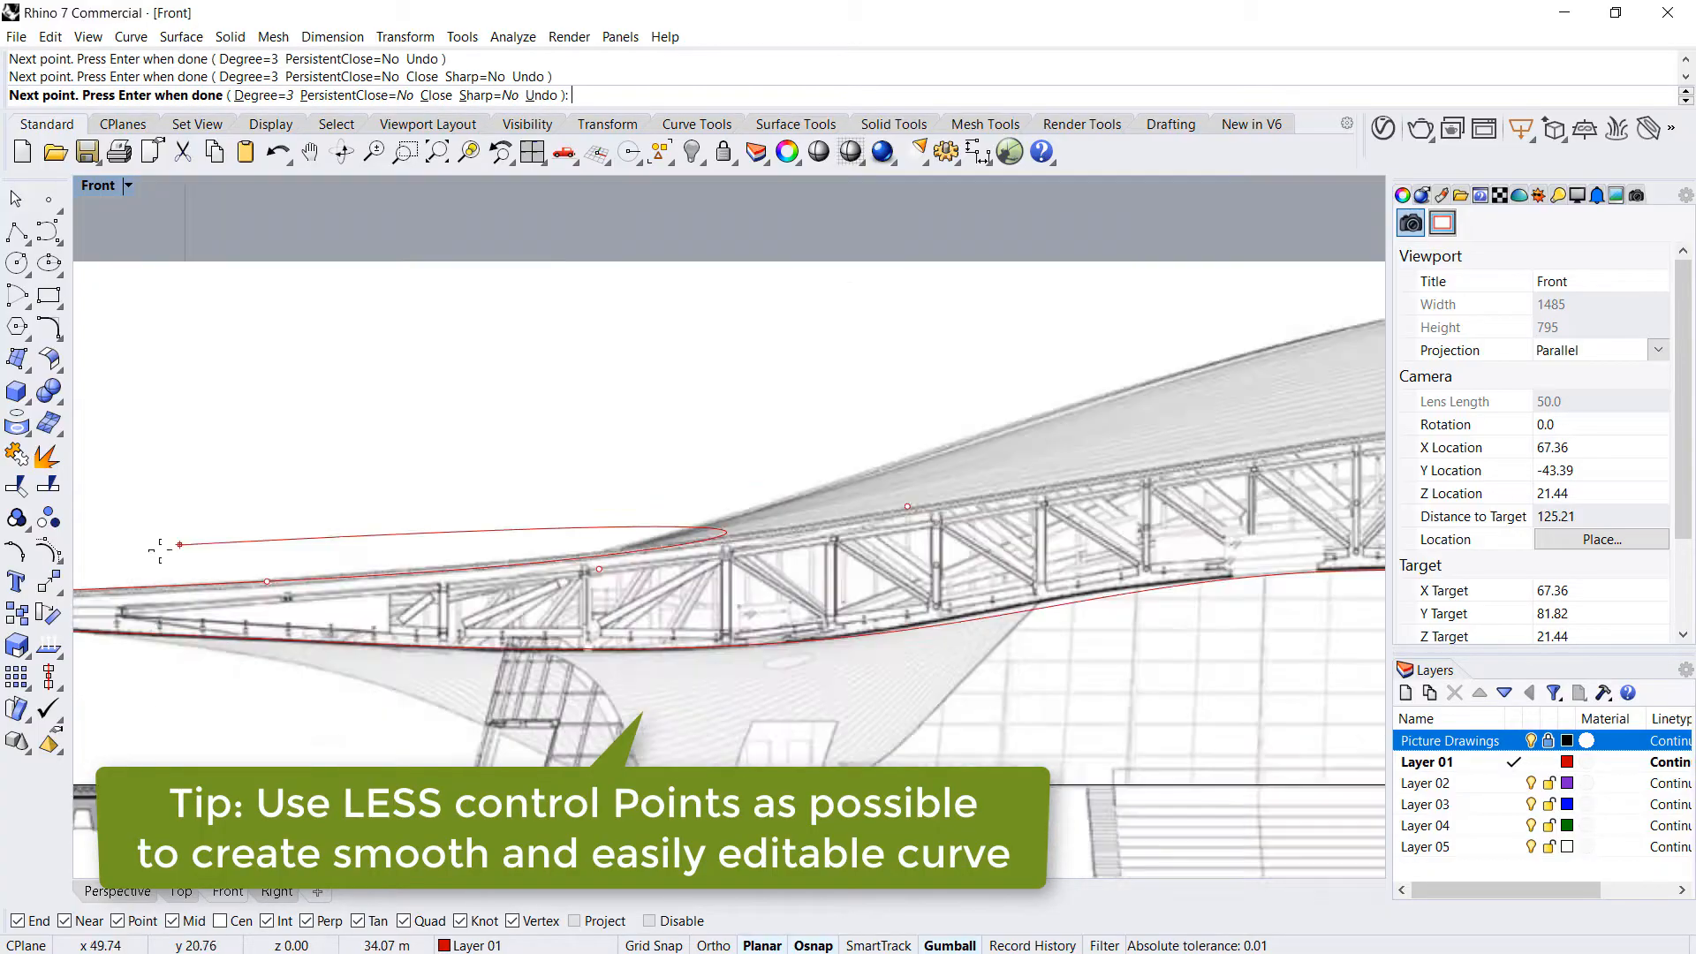
pyautogui.scroll(4, 711, 529)
pyautogui.click(580, 458)
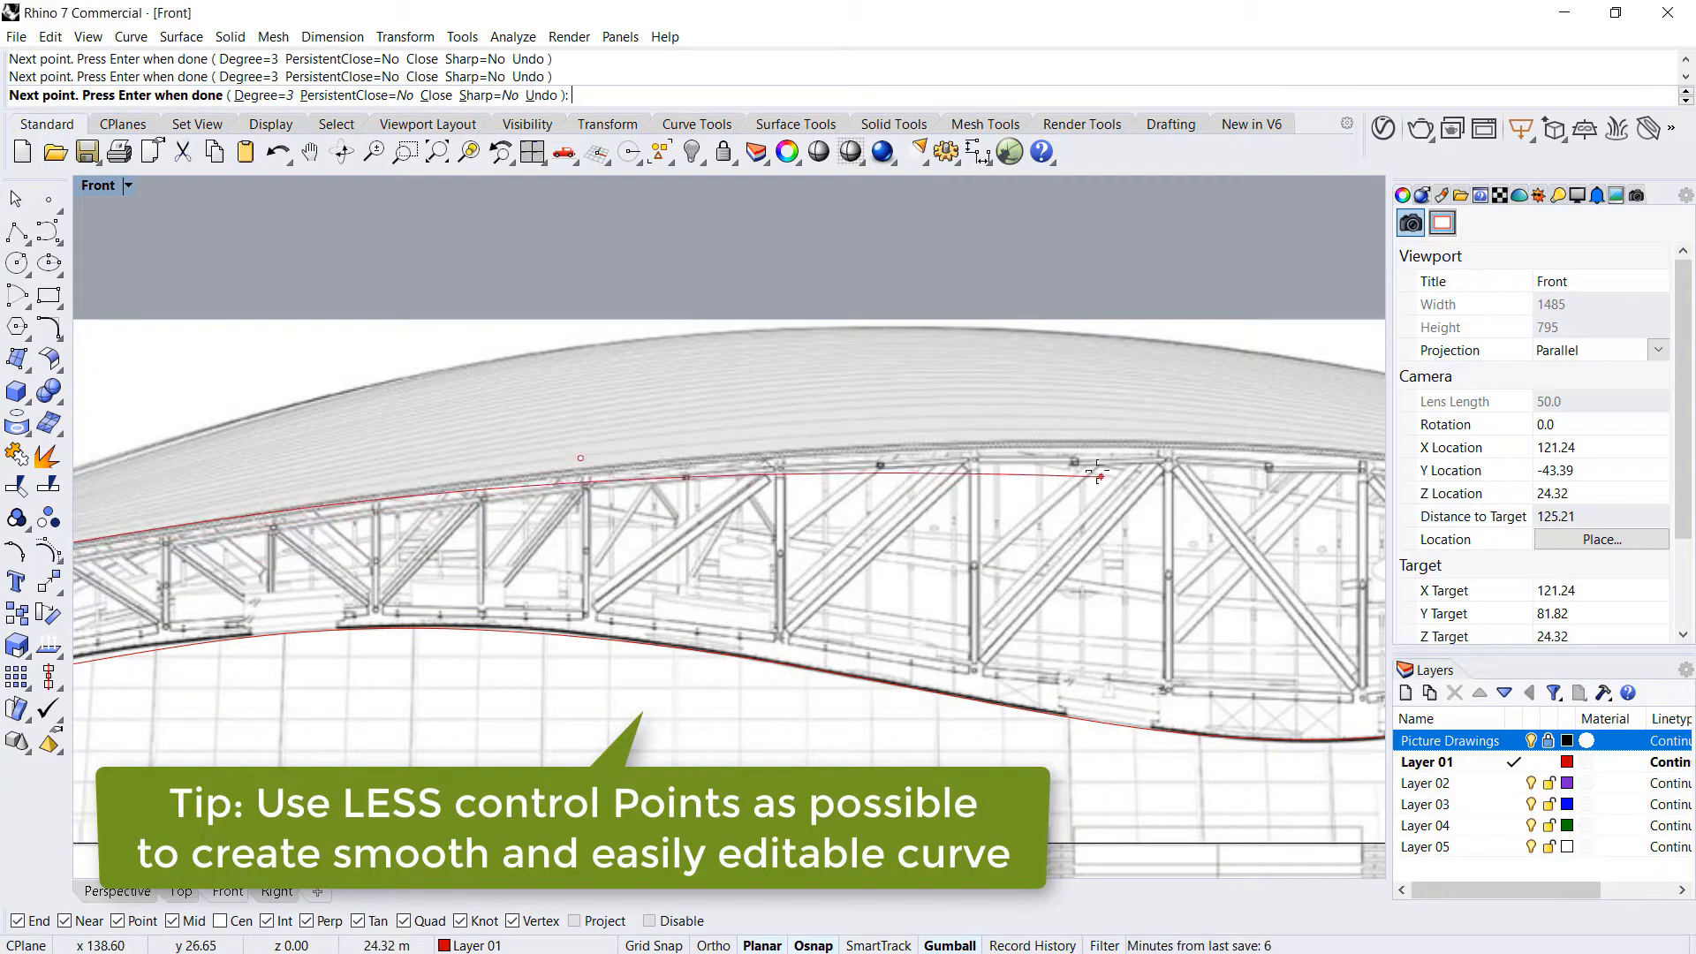
pyautogui.scroll(-4, 1079, 439)
pyautogui.scroll(4, 954, 465)
pyautogui.click(954, 465)
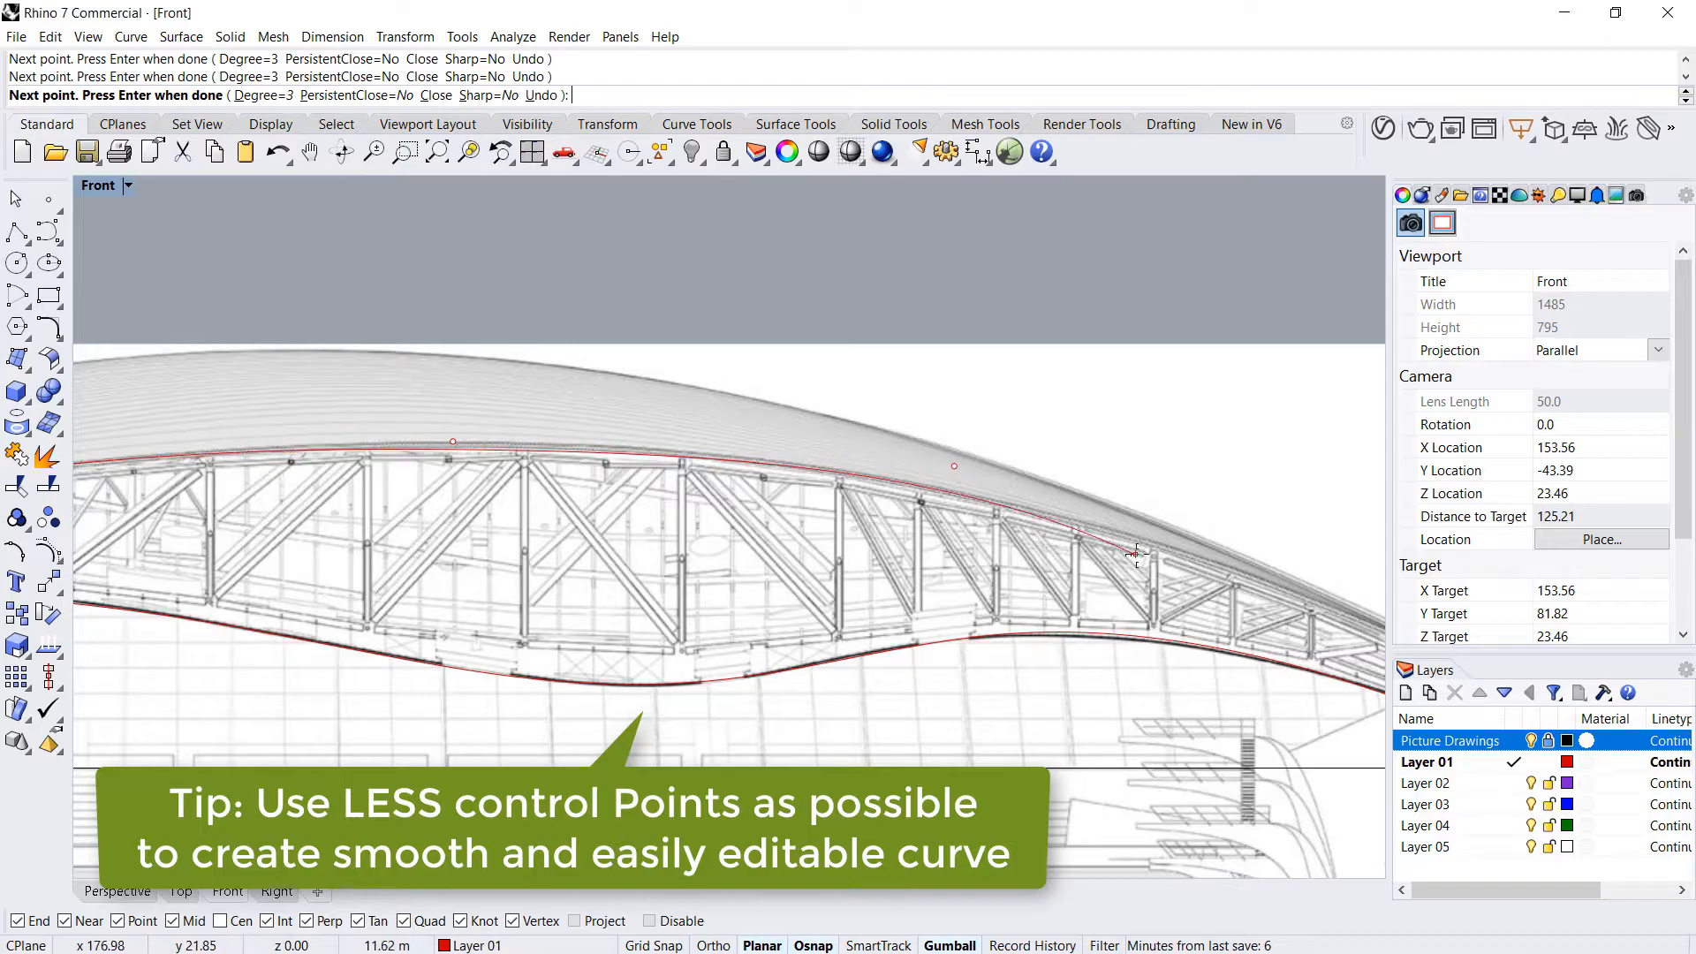
# - Undo the last curve point, continue down the roof's upper edge and finish the curve at the stair-side tip
pyautogui.scroll(-6, 685, 418)
pyautogui.scroll(4, 1024, 514)
pyautogui.hotkey('ctrl', 'z')
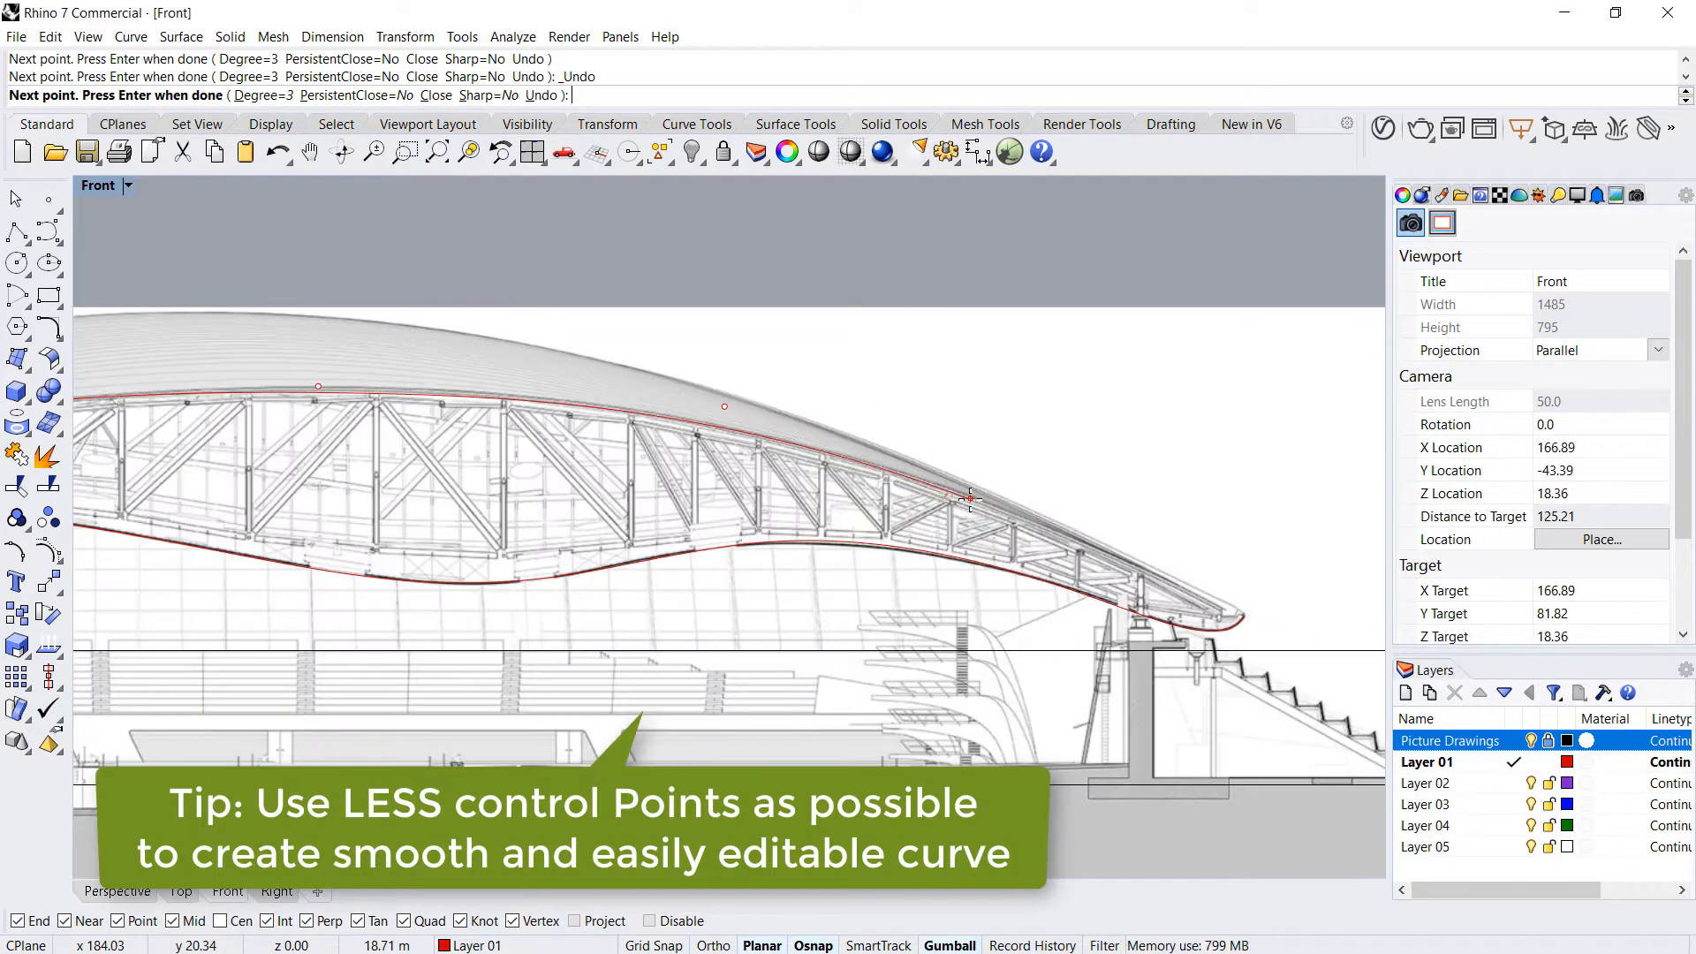
pyautogui.click(980, 498)
pyautogui.scroll(-4, 952, 455)
pyautogui.scroll(8, 1126, 544)
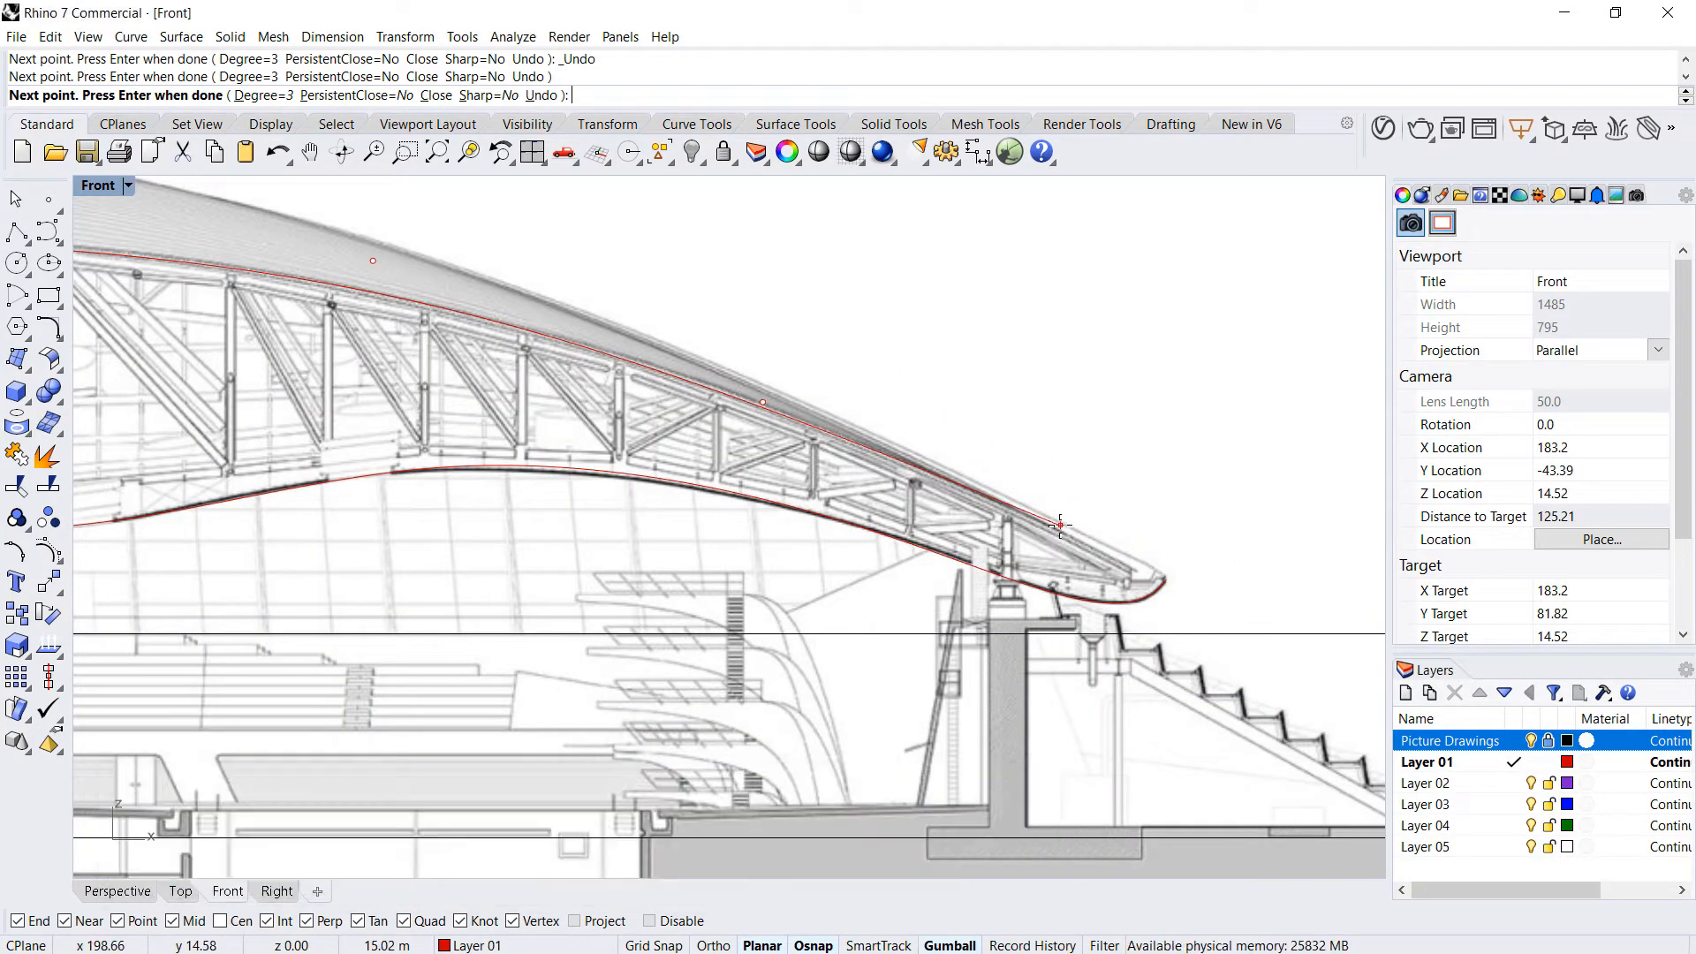
pyautogui.click(1060, 524)
pyautogui.click(1180, 581)
pyautogui.press('Return')
pyautogui.scroll(-8, 1180, 583)
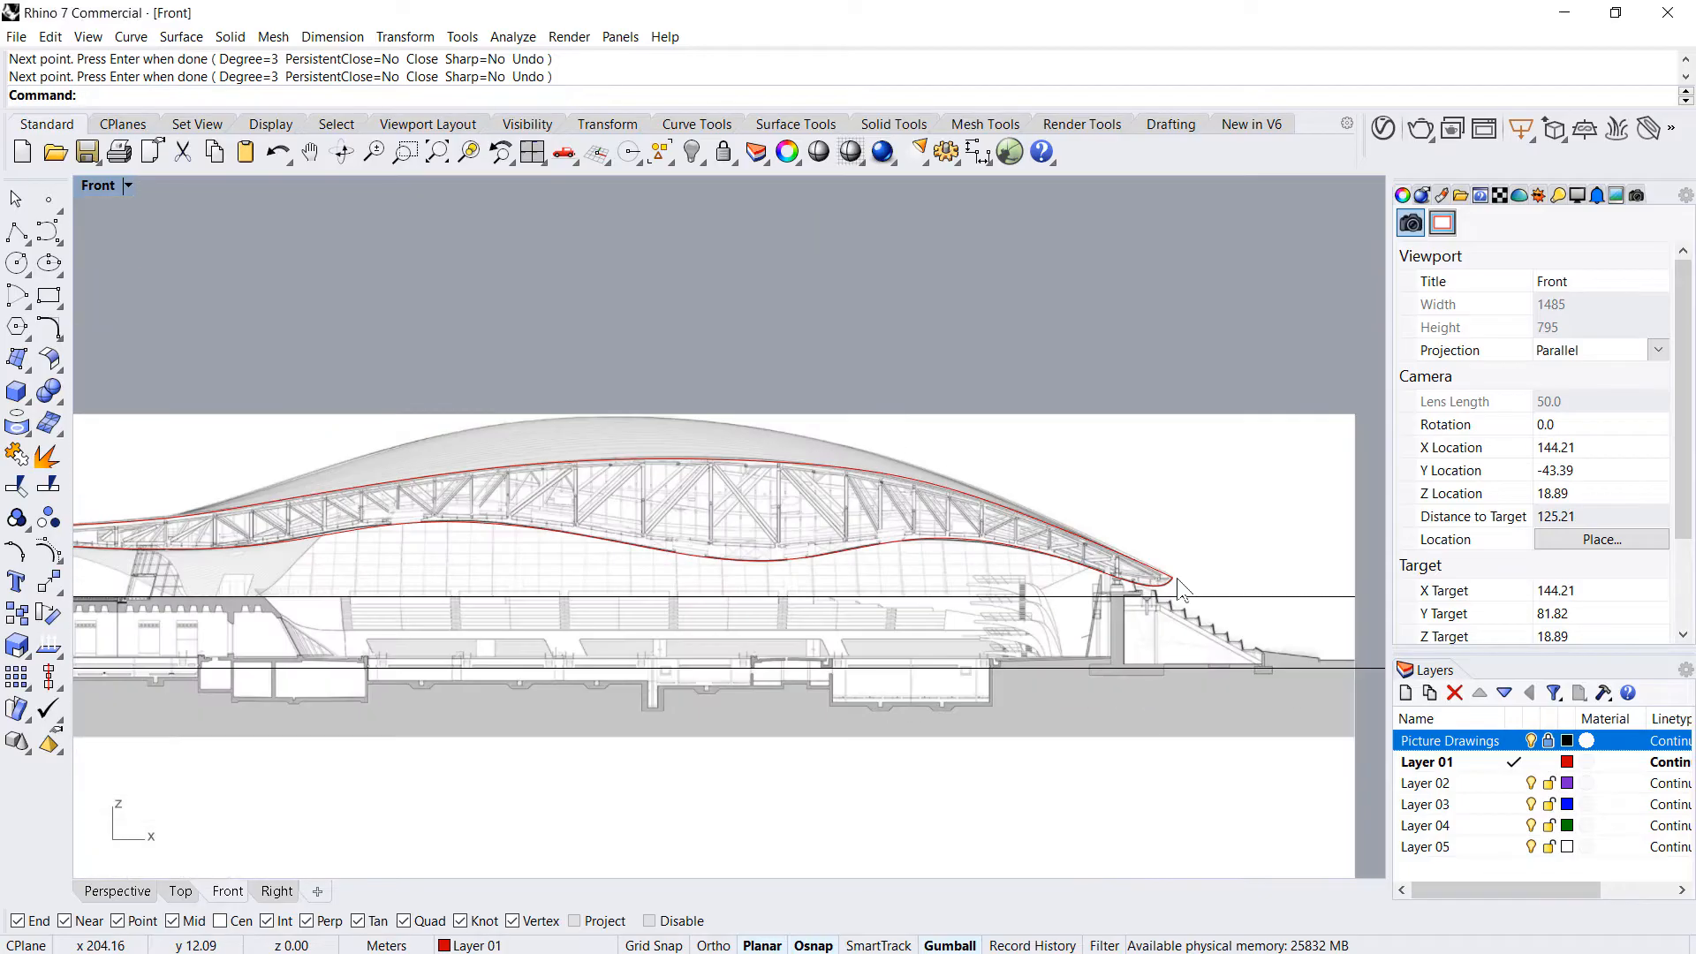
# - Copy the roof's upper curve and paste a duplicate of it in place
pyautogui.scroll(3, 947, 523)
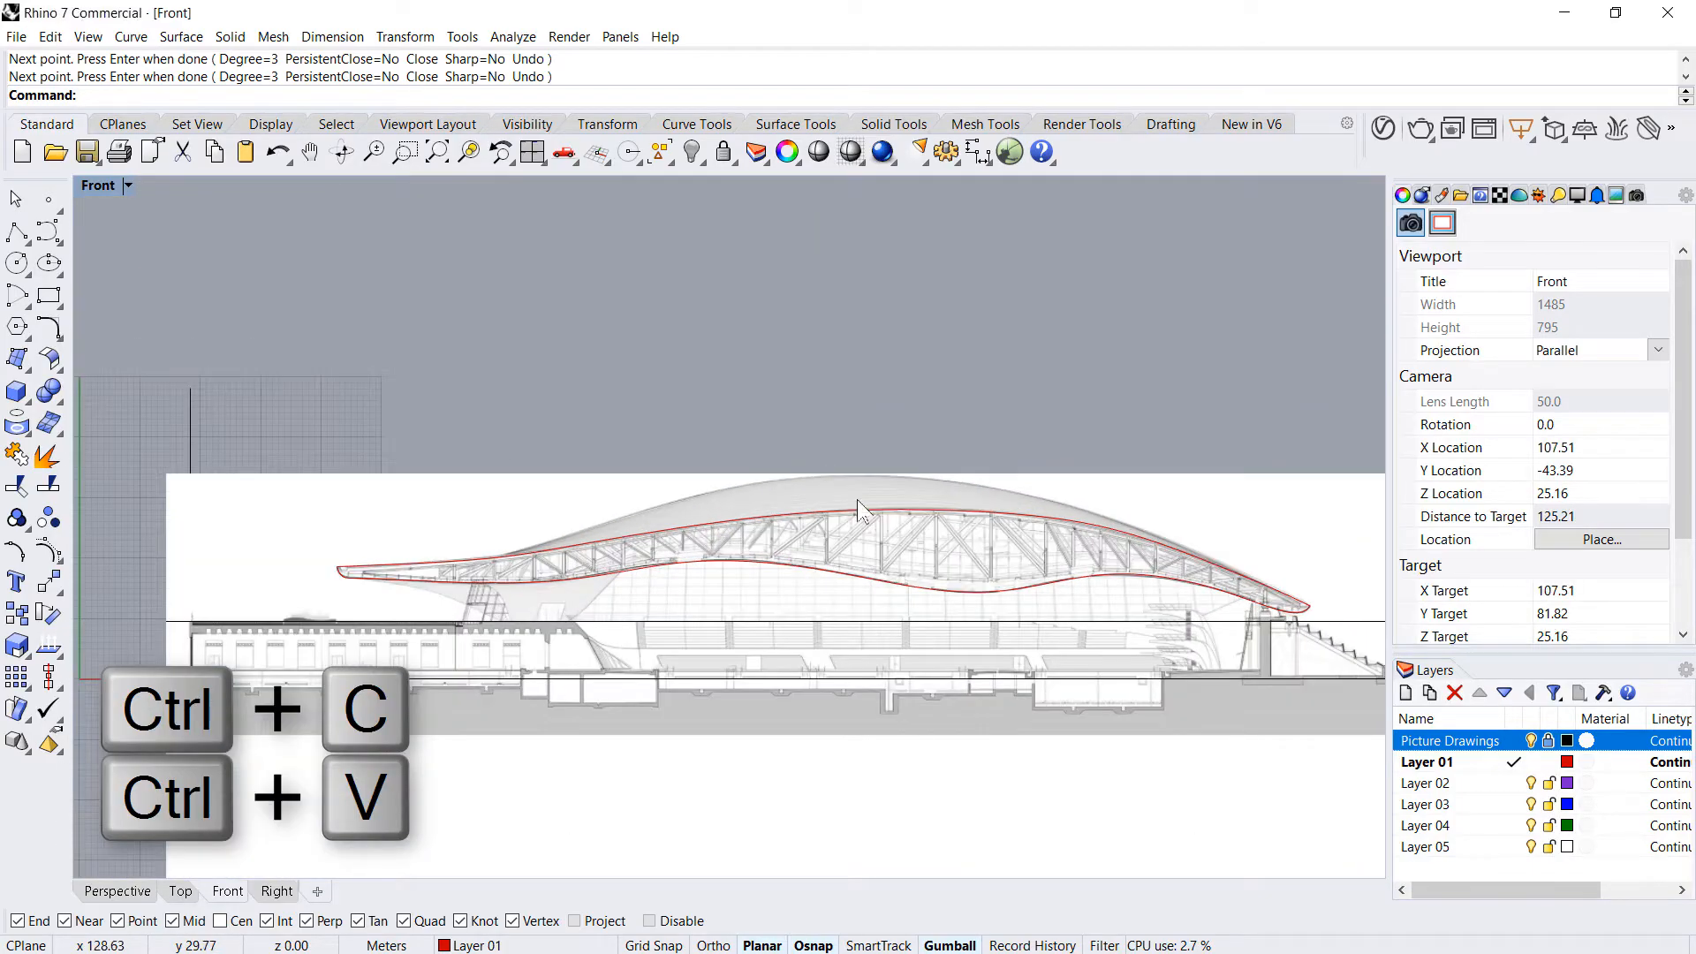
pyautogui.scroll(3, 390, 569)
pyautogui.scroll(5, 390, 568)
pyautogui.press('Return')
pyautogui.press('Escape')
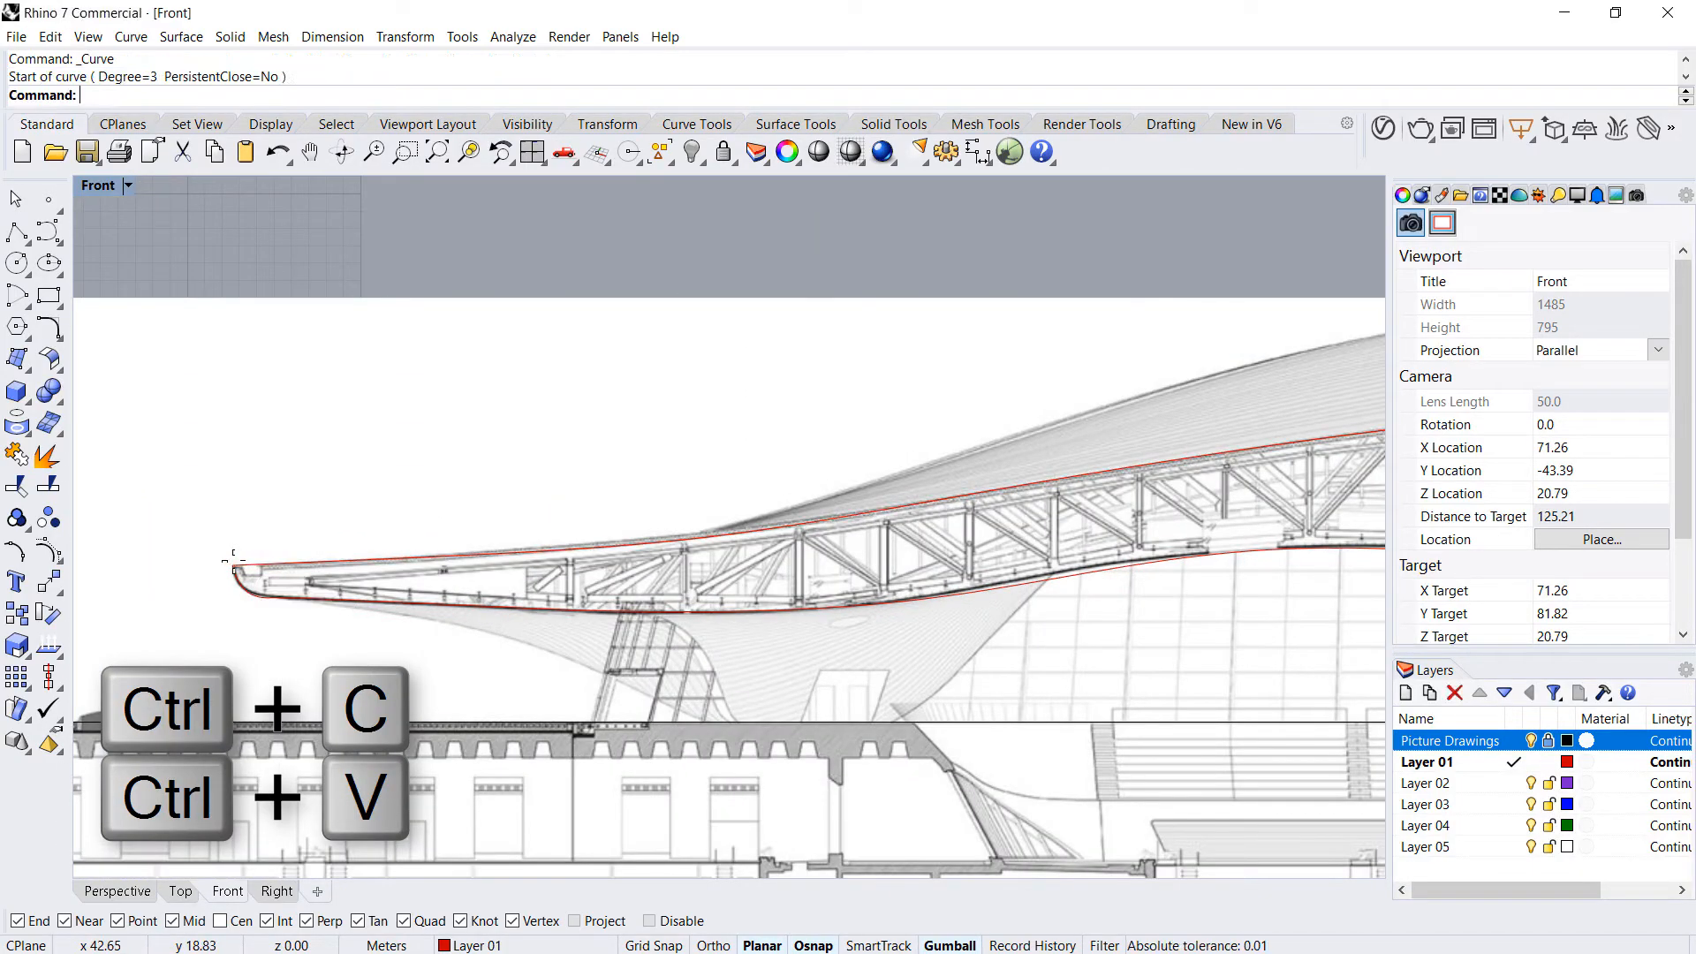
pyautogui.click(258, 562)
pyautogui.hotkey('ctrl', 'c')
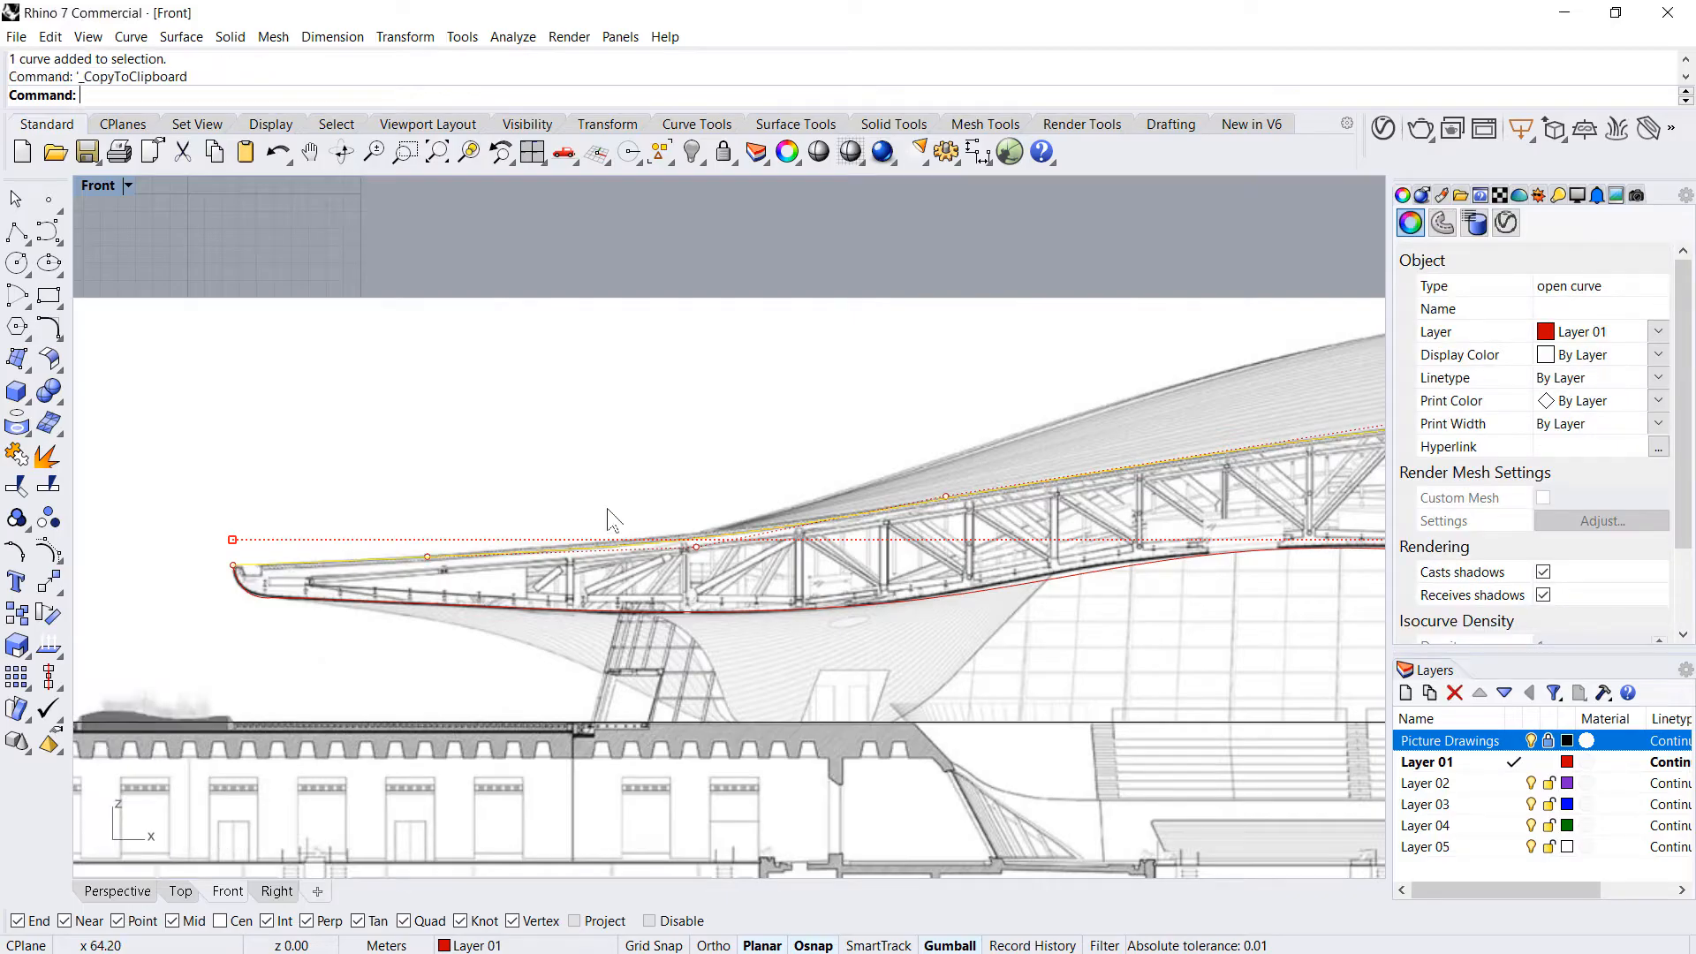
pyautogui.click(622, 260)
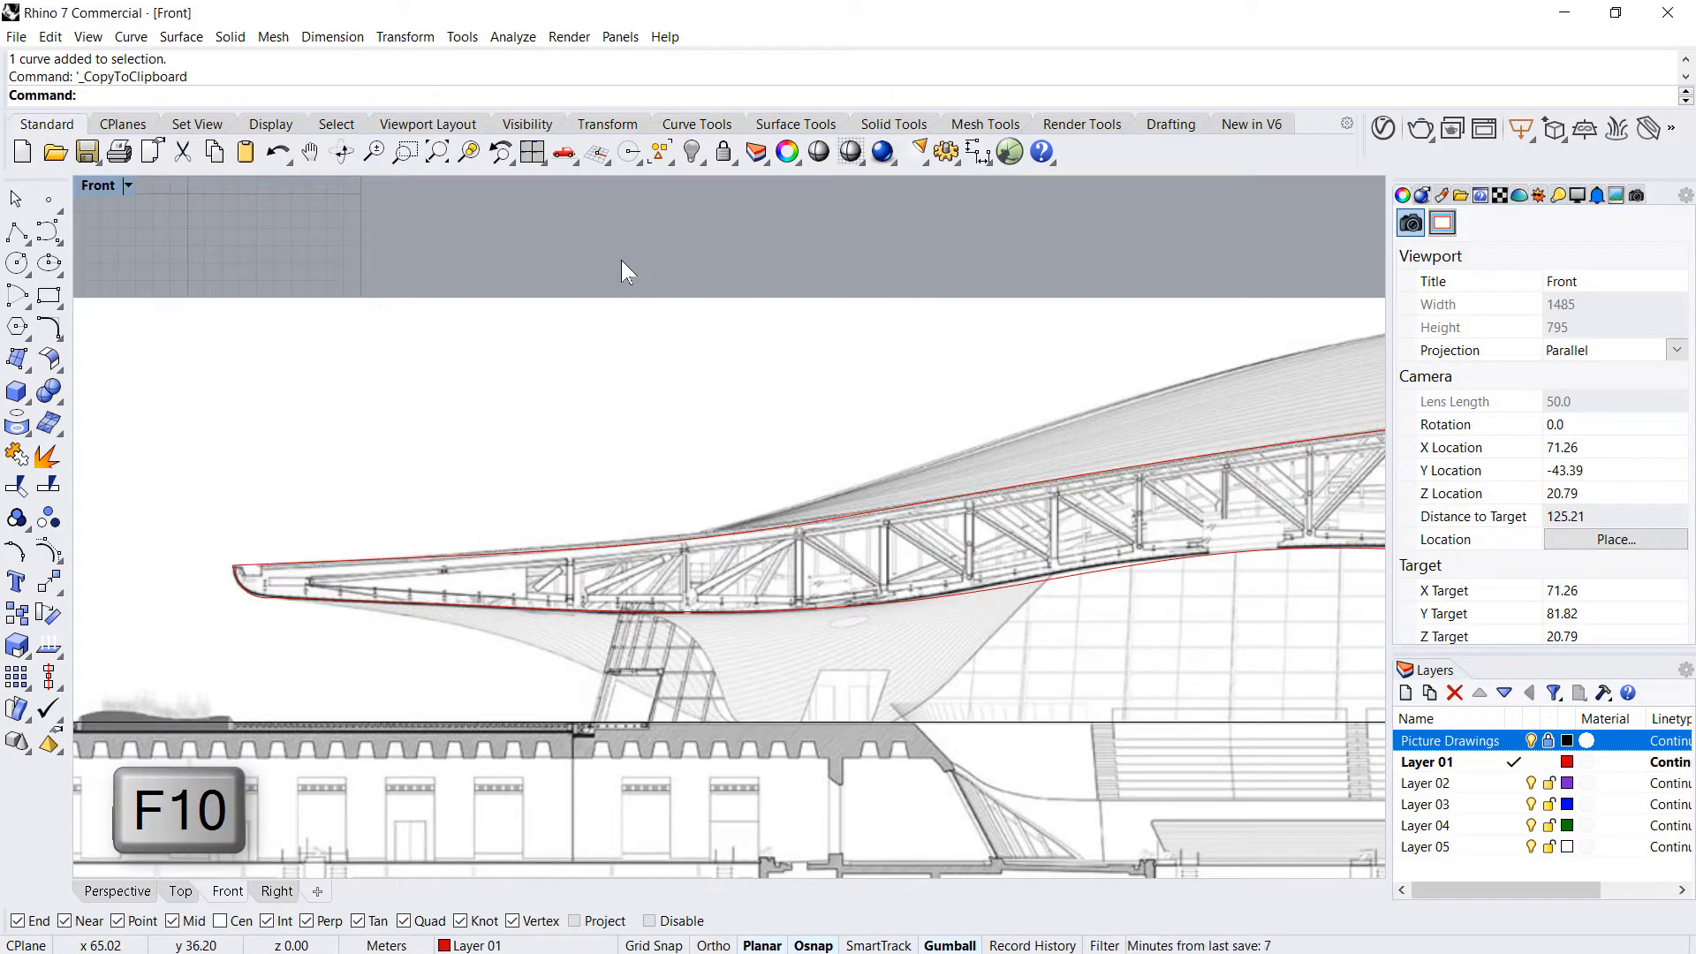
pyautogui.hotkey('ctrl', 'v')
# - Turn on the duplicate curve's control points and raise the two middle ones to the crown of the dome outline
pyautogui.scroll(-3, 590, 544)
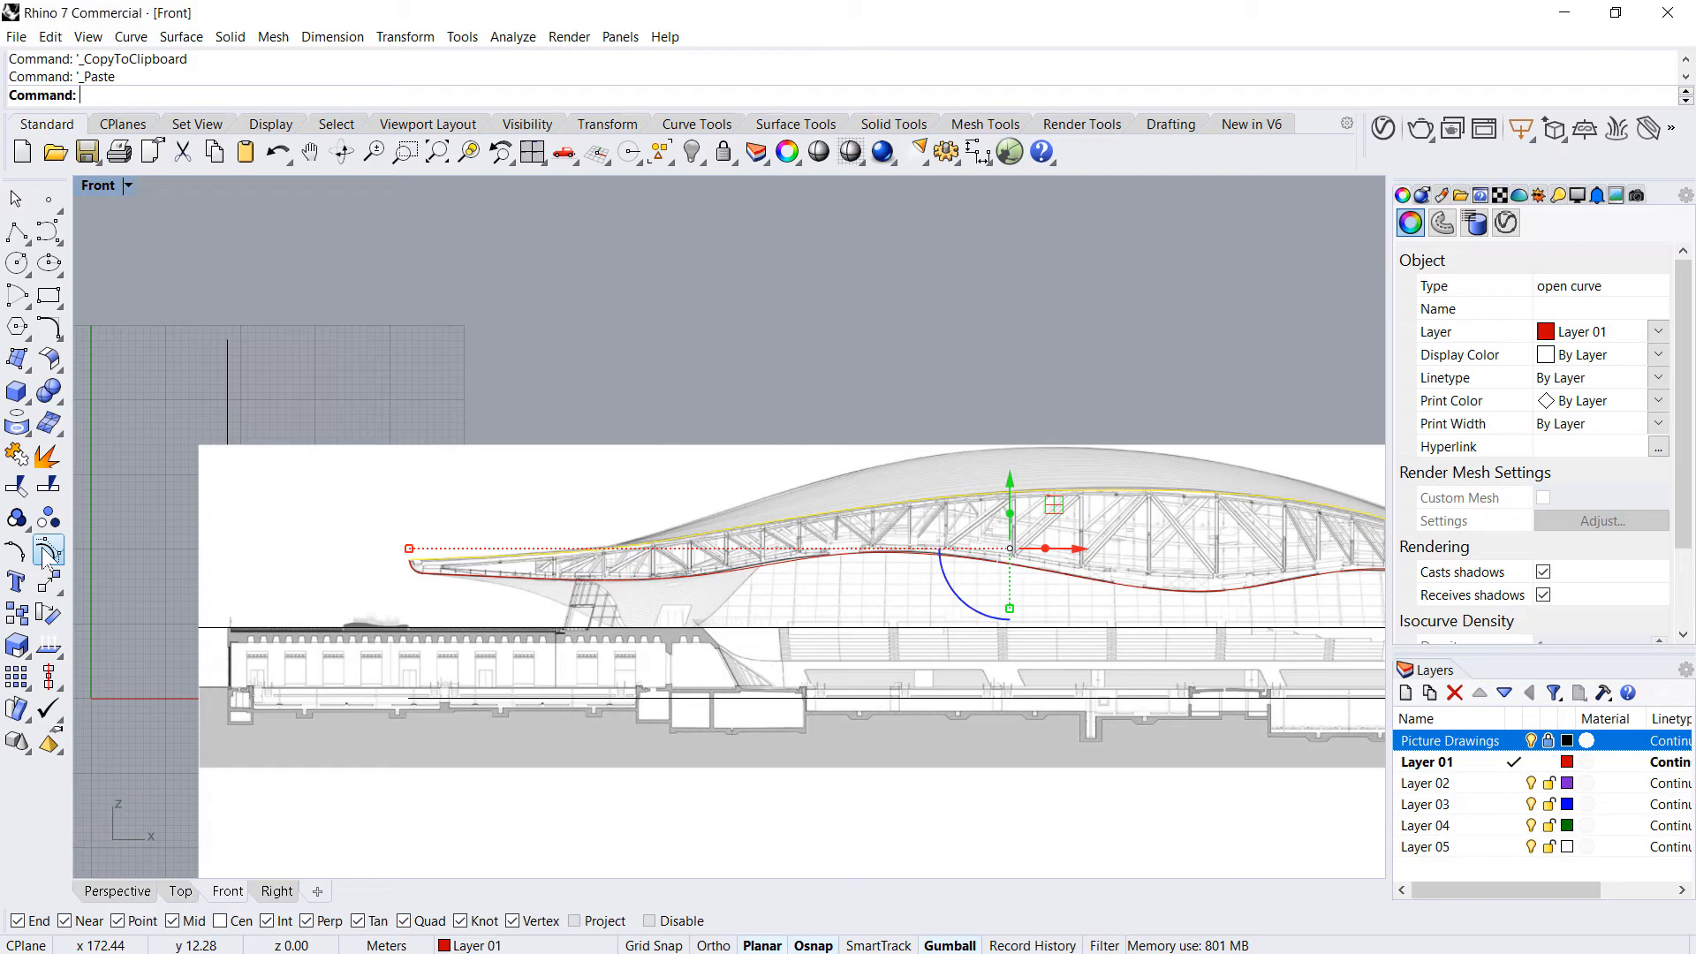
pyautogui.press('F10')
pyautogui.moveTo(998, 330); pyautogui.dragTo(840, 291, button='right')
pyautogui.moveTo(712, 315); pyautogui.dragTo(934, 473)
pyautogui.moveTo(859, 399); pyautogui.dragTo(885, 351)
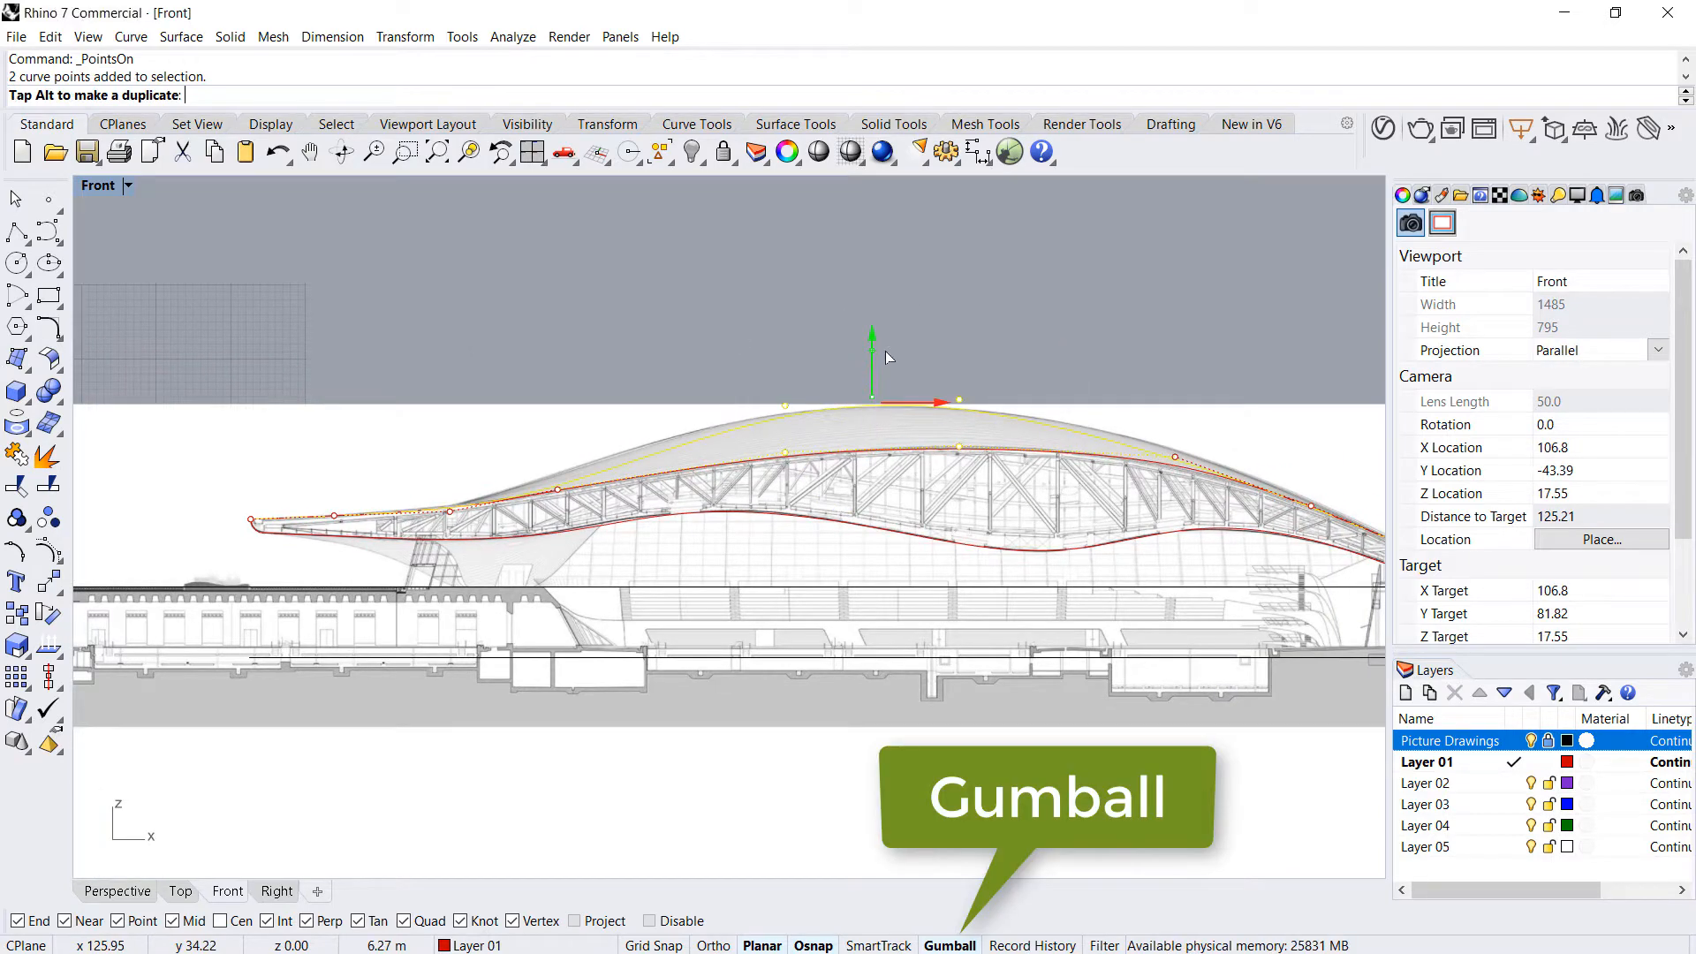
# - Raise the control point at the dome's rise from the long roof tip so the curve follows the dome outline
pyautogui.scroll(2, 552, 439)
pyautogui.scroll(1, 547, 428)
pyautogui.moveTo(526, 276); pyautogui.dragTo(636, 570)
pyautogui.moveTo(564, 443); pyautogui.dragTo(565, 426)
pyautogui.scroll(-8, 347, 483)
pyautogui.scroll(8, 951, 487)
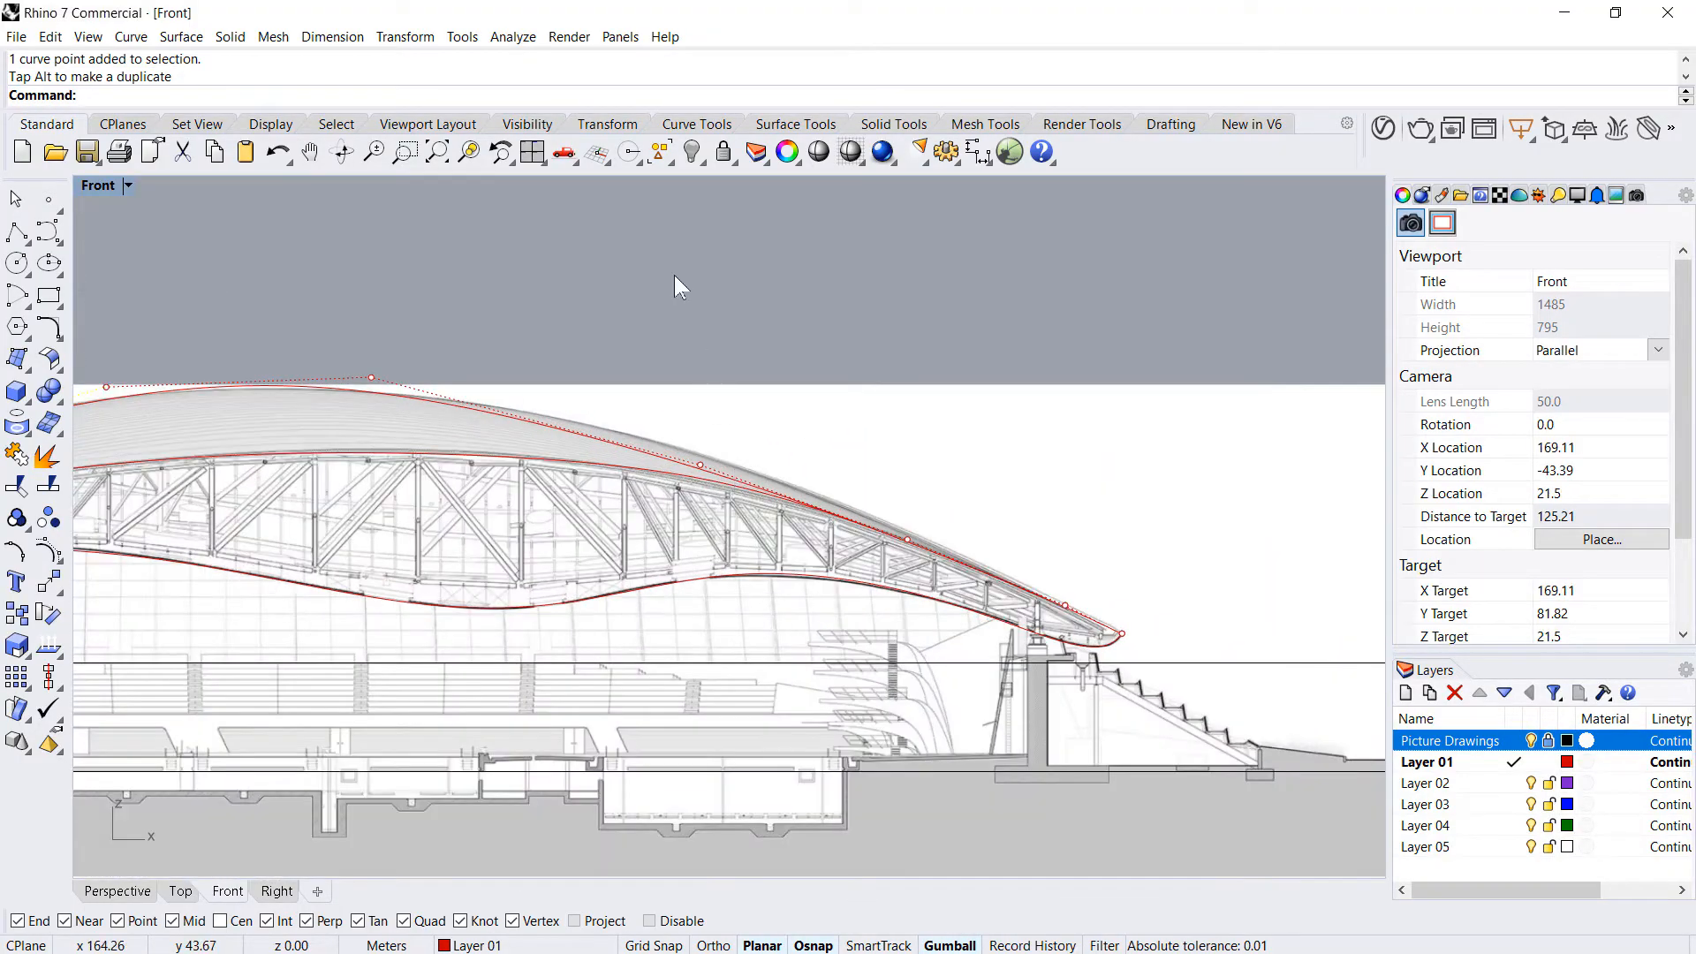
# - Raise the two control points on the dome's descending stair side to fit the curve to the dome outline
pyautogui.moveTo(699, 408); pyautogui.dragTo(720, 392)
pyautogui.scroll(3, 904, 510)
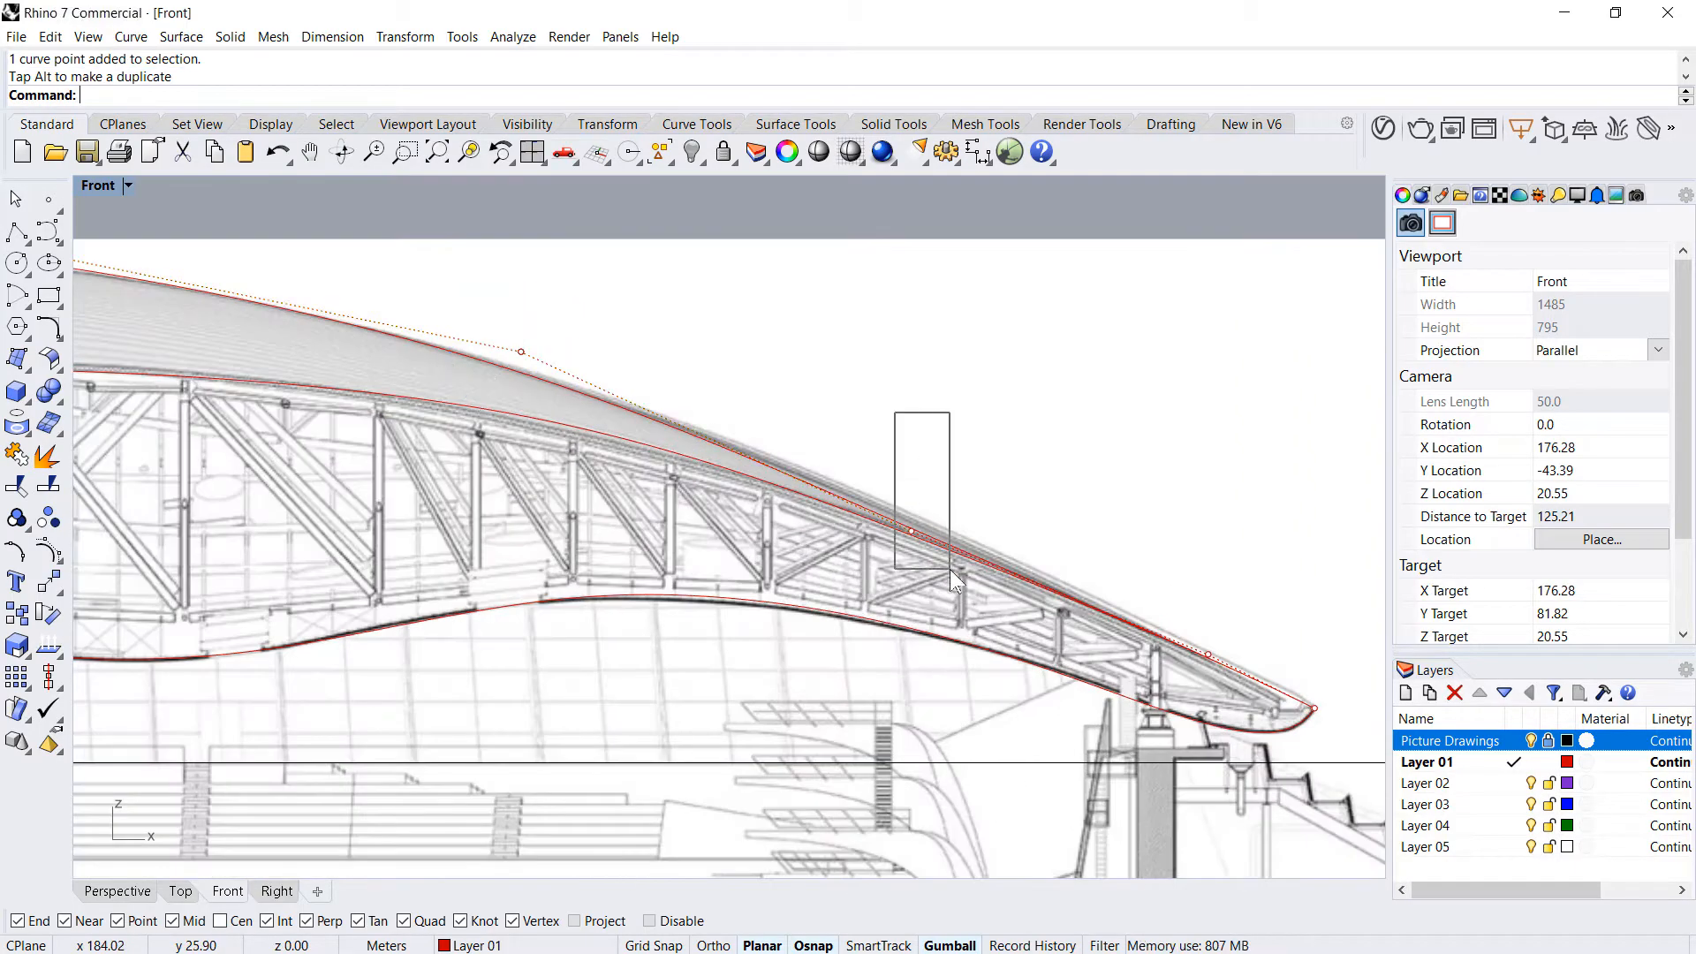
pyautogui.moveTo(914, 468); pyautogui.dragTo(913, 454)
pyautogui.scroll(-4, 911, 459)
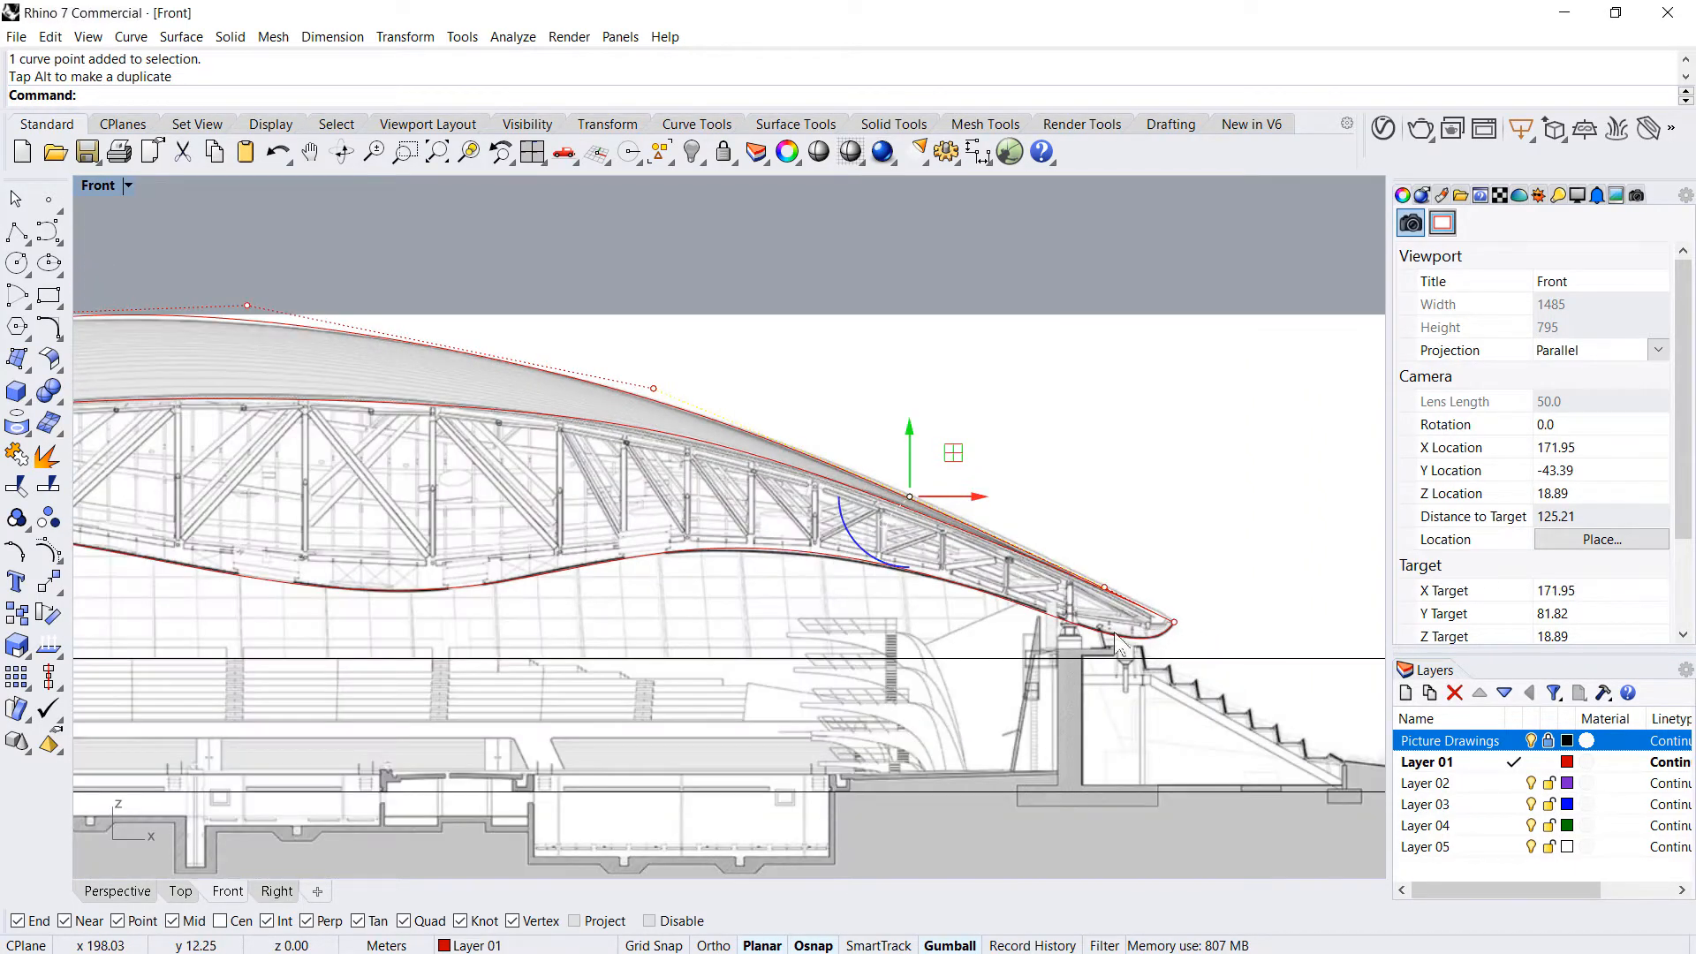
pyautogui.scroll(8, 1143, 609)
pyautogui.scroll(-8, 1211, 610)
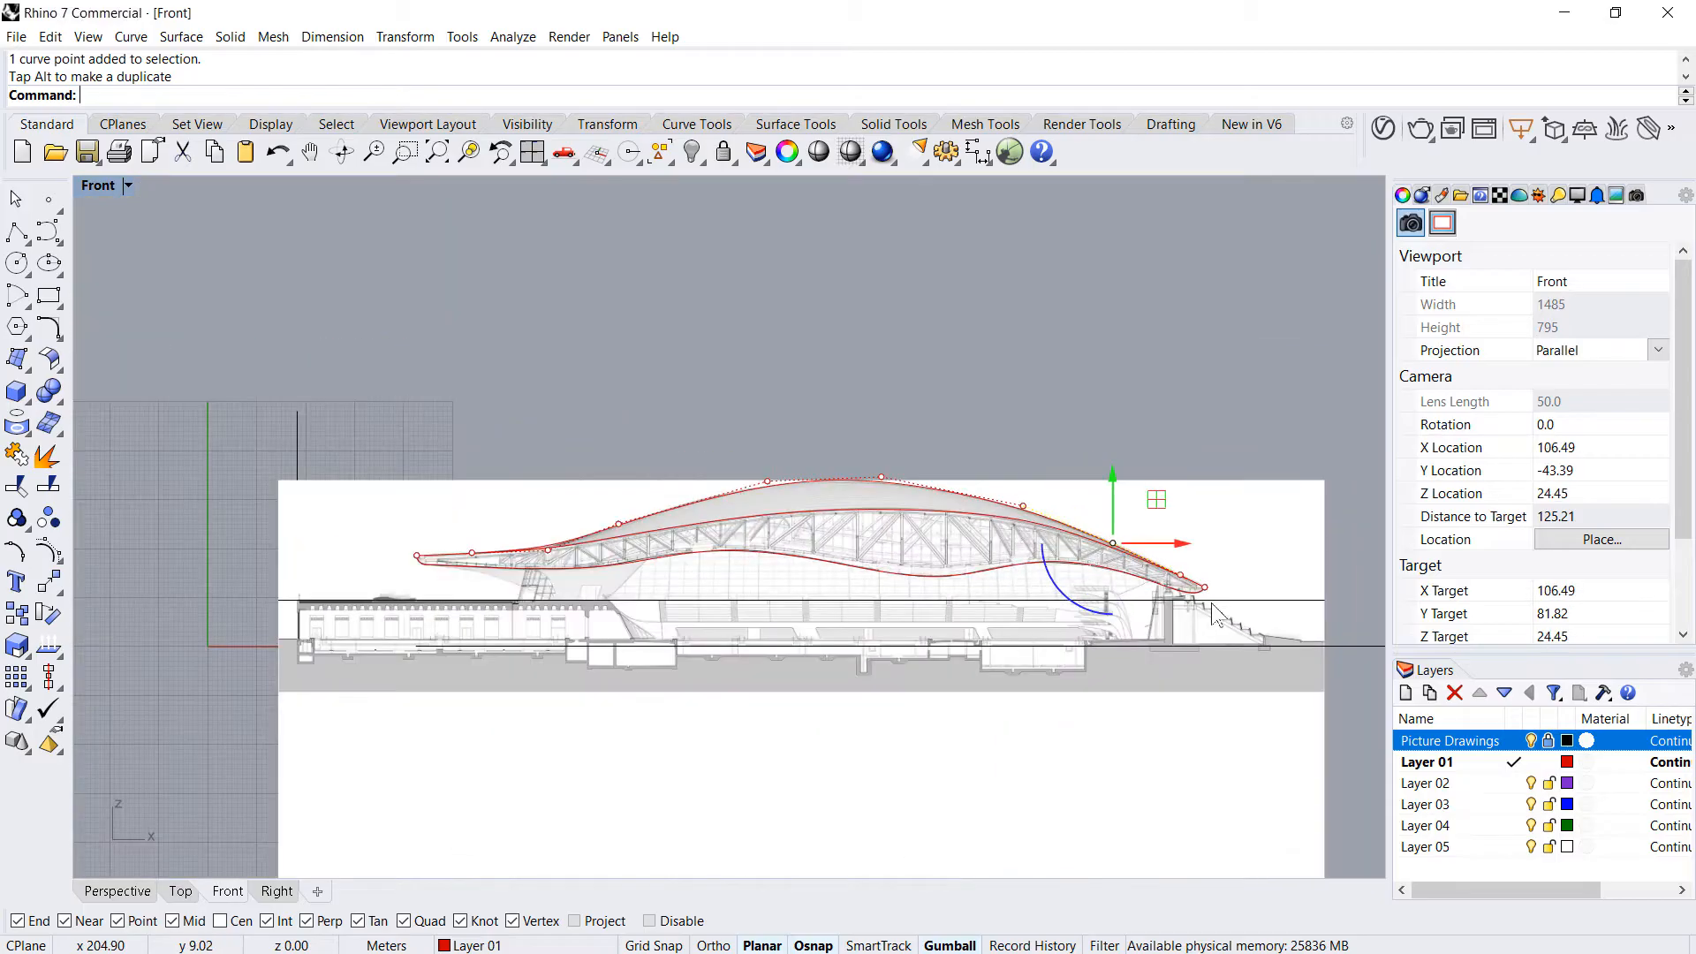
# - Switch to the Top view and show the roof's tip end on the floor plan drawing
pyautogui.click(132, 891)
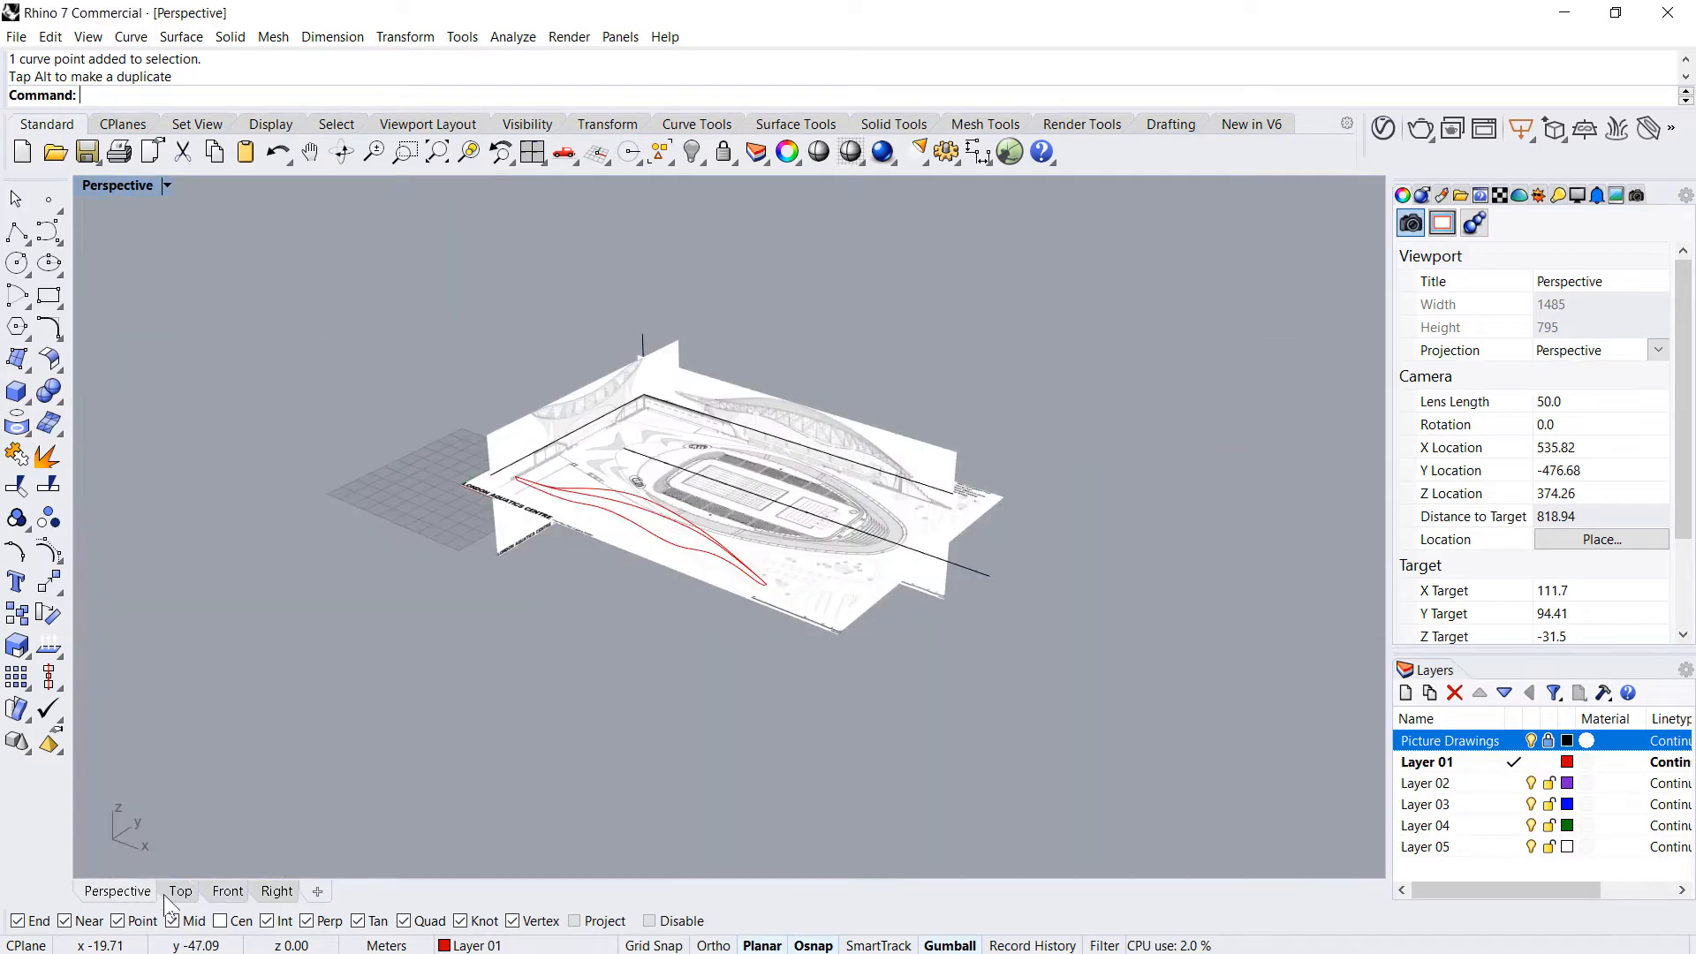
pyautogui.click(176, 891)
pyautogui.scroll(5, 714, 481)
pyautogui.click(16, 232)
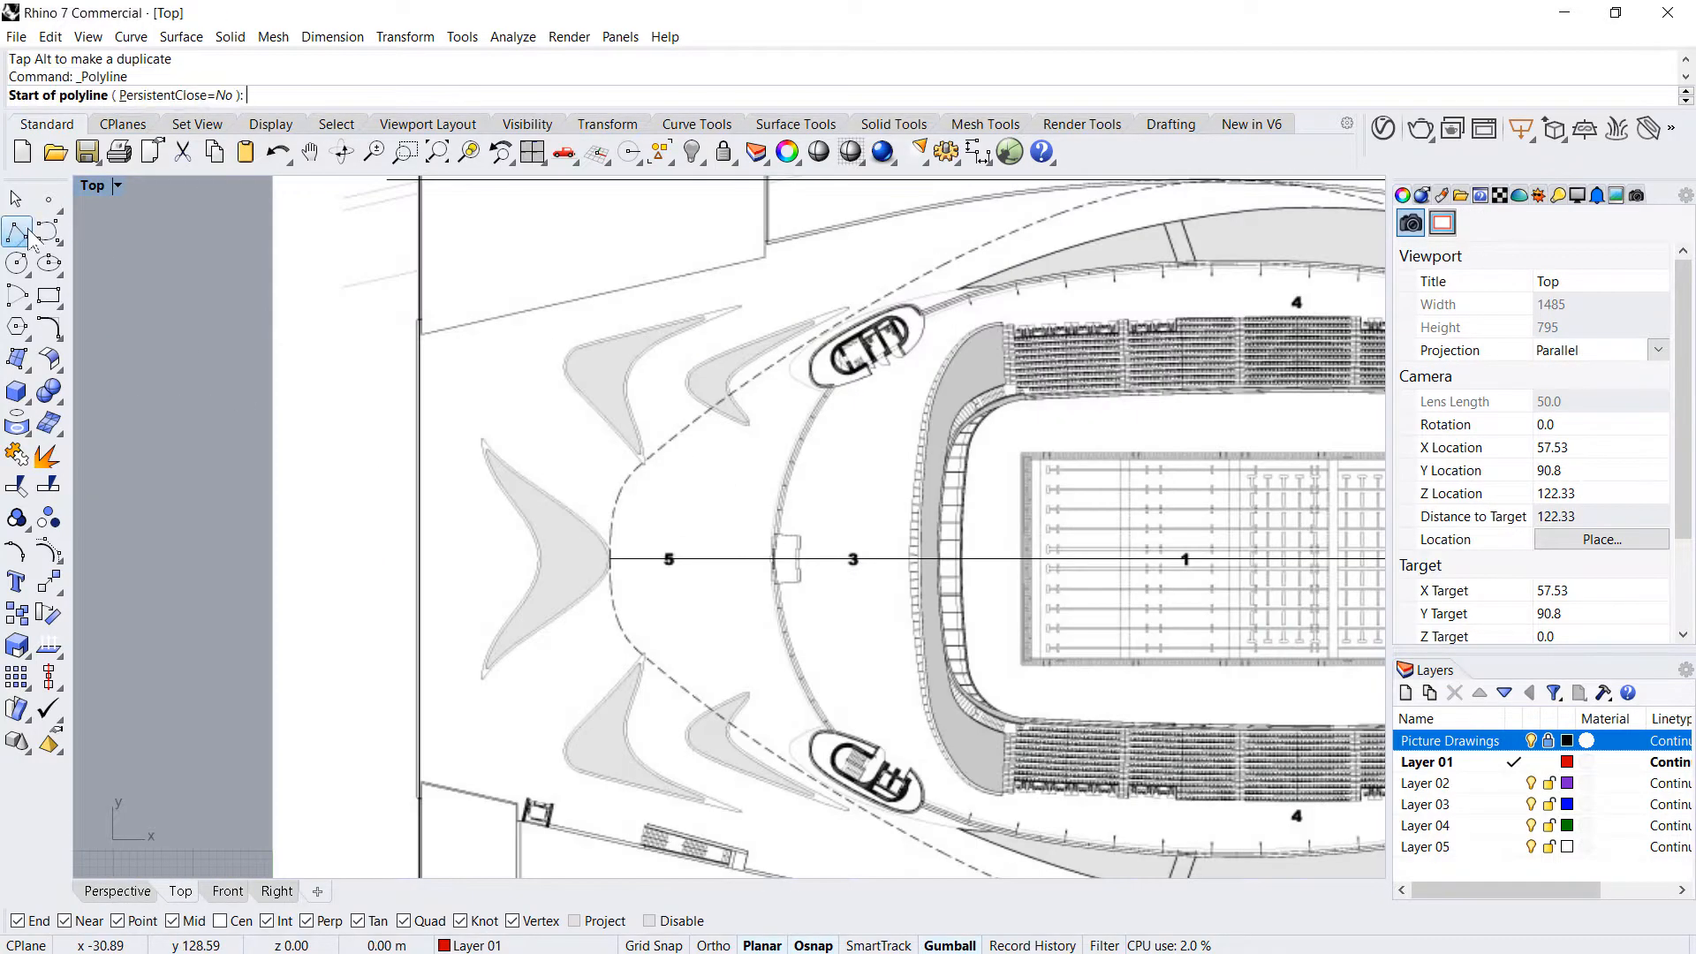
pyautogui.click(49, 231)
pyautogui.scroll(5, 622, 570)
pyautogui.click(579, 527)
pyautogui.scroll(-3, 562, 573)
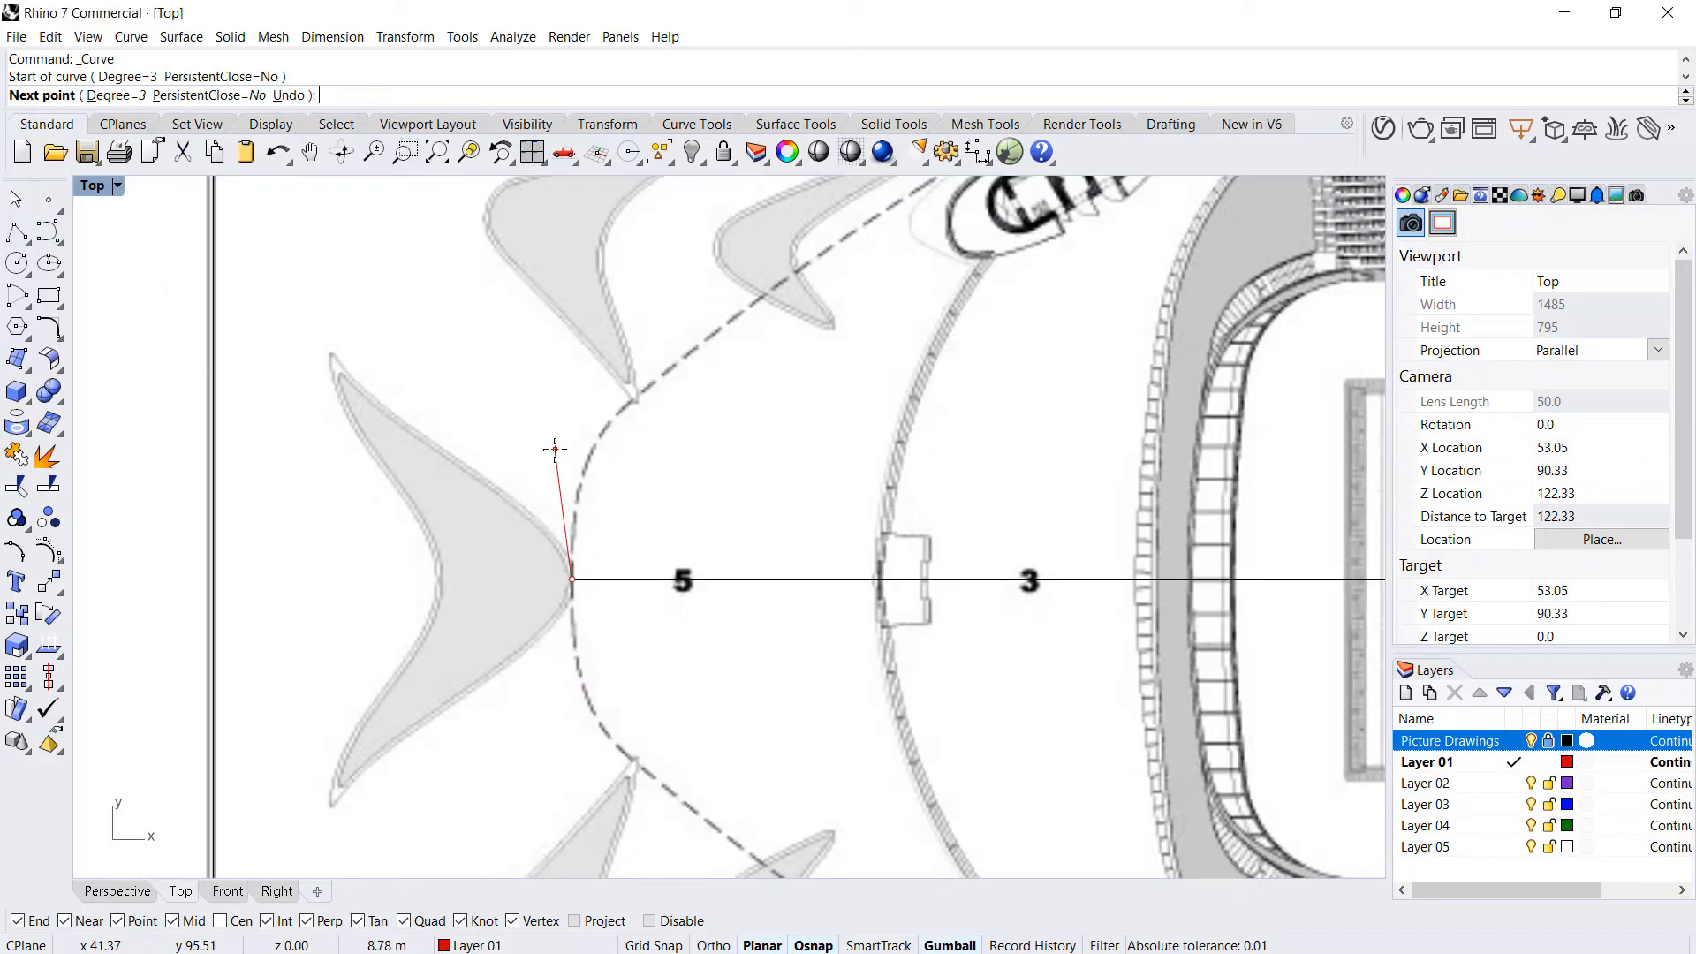
pyautogui.click(573, 435)
pyautogui.scroll(-3, 574, 437)
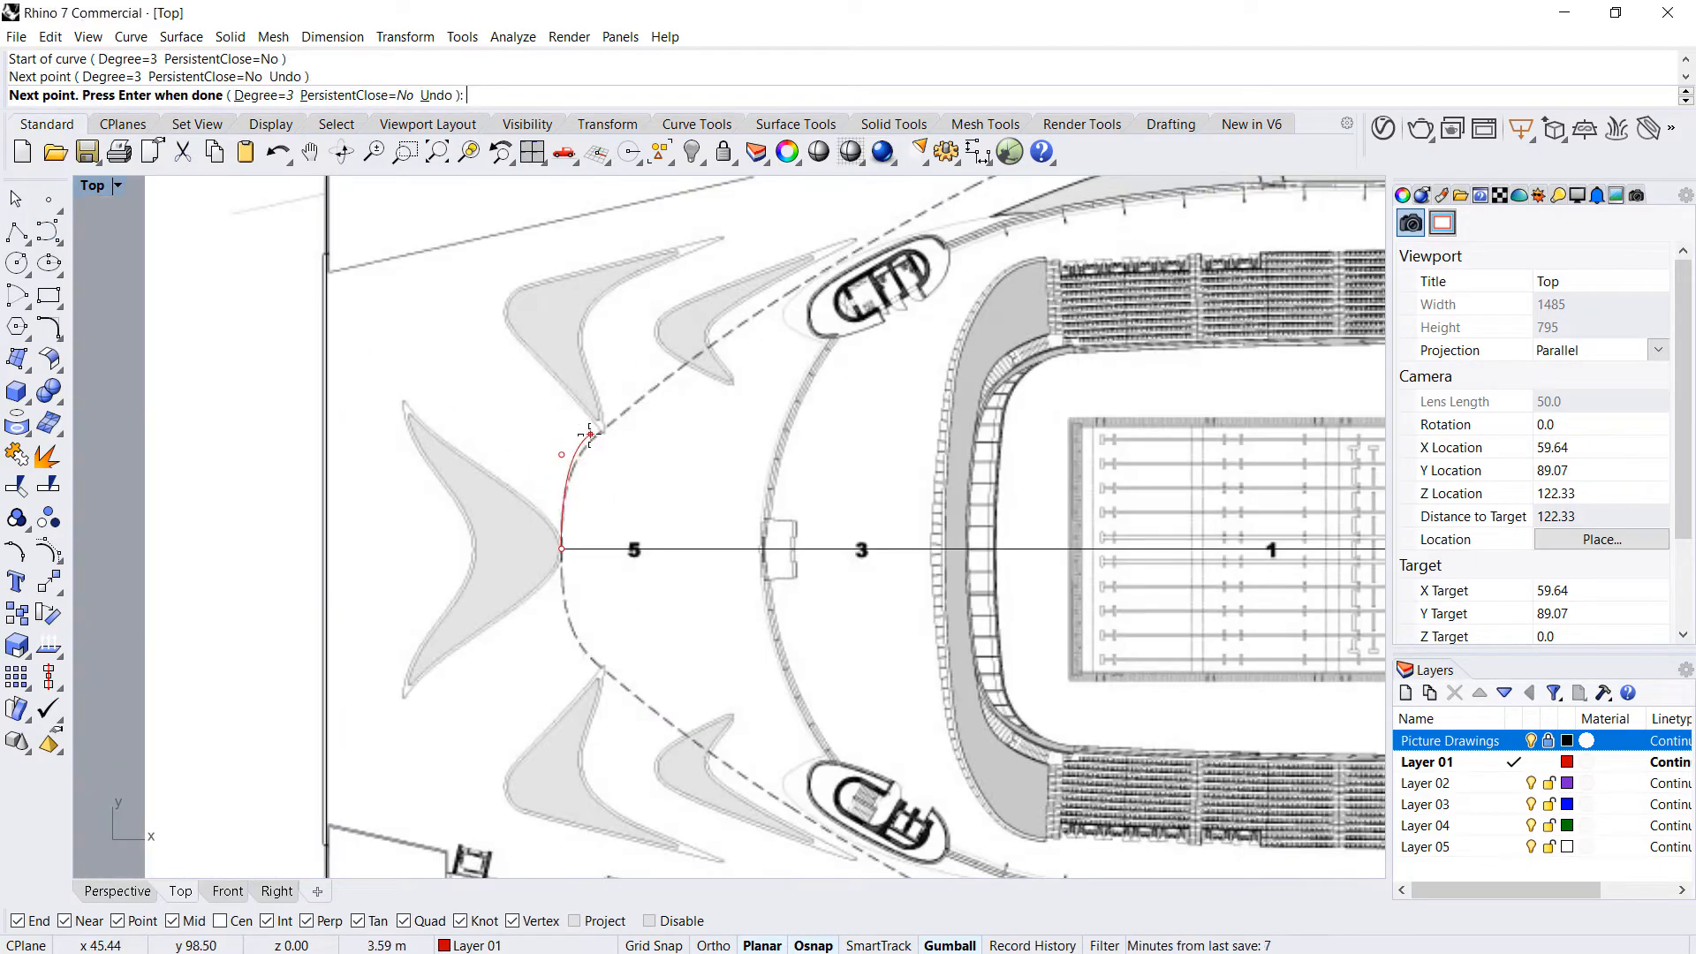
pyautogui.scroll(3, 569, 468)
pyautogui.press('Escape')
# - Start a degree 3 curve where the dashed roof outline meets the centreline, keeping its first points perpendicular to the centreline, then follow the bend
pyautogui.rightClick(553, 597)
pyautogui.click(552, 604)
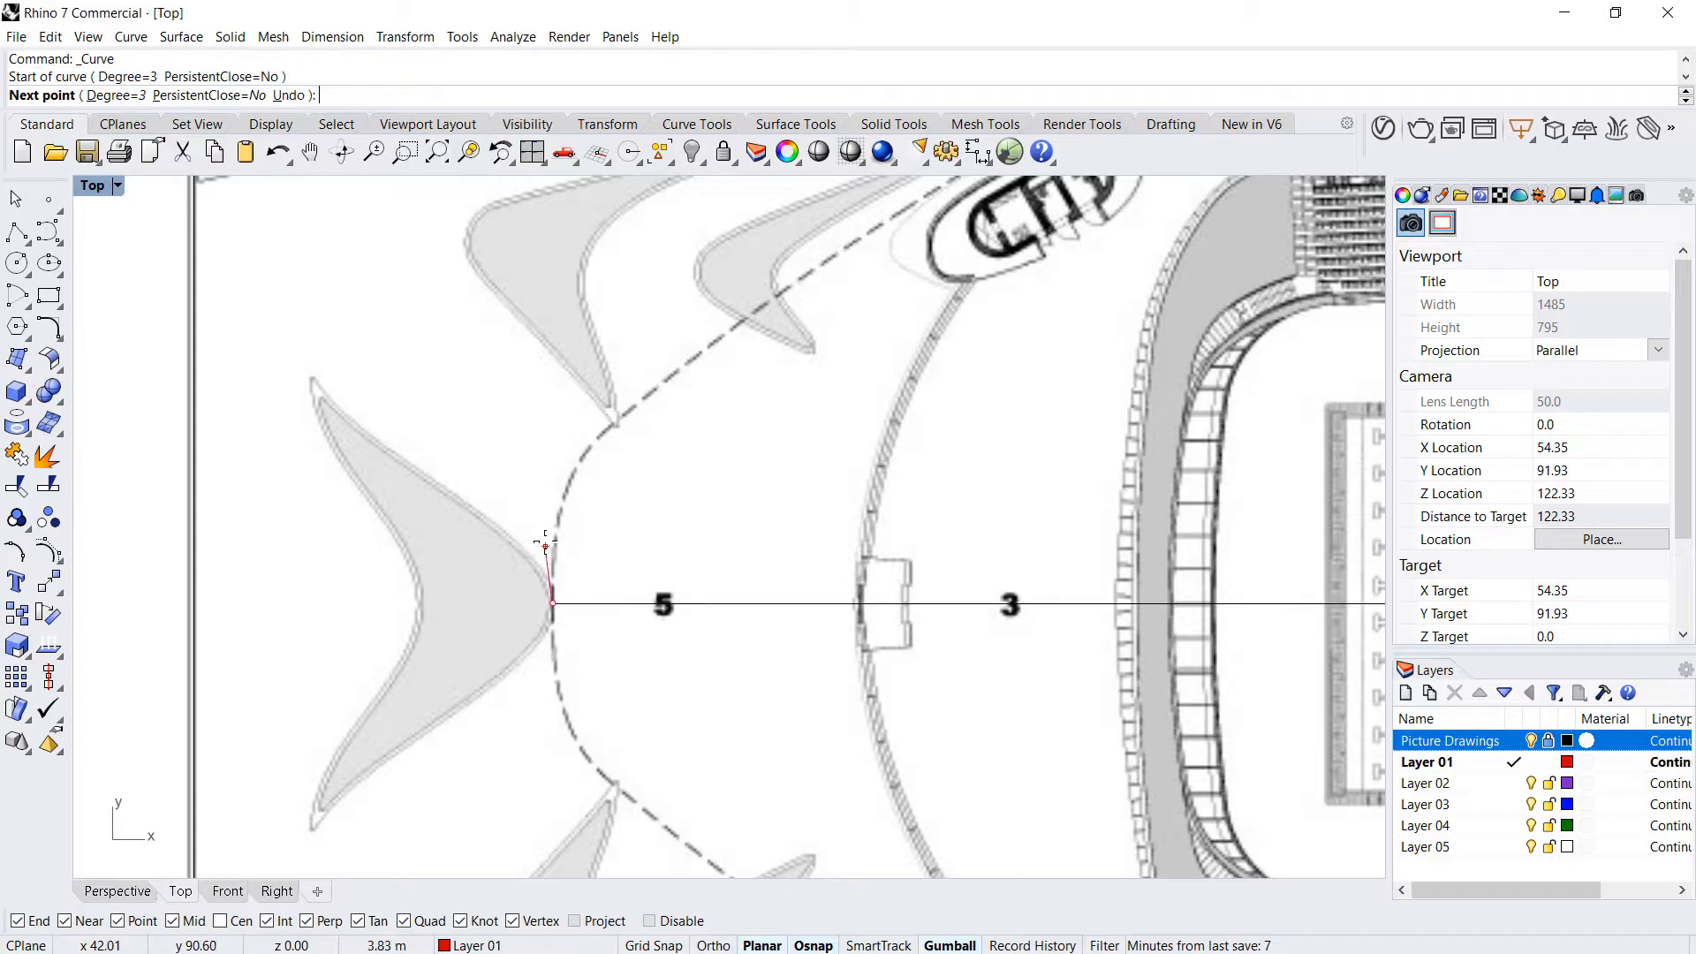
pyautogui.click(552, 542)
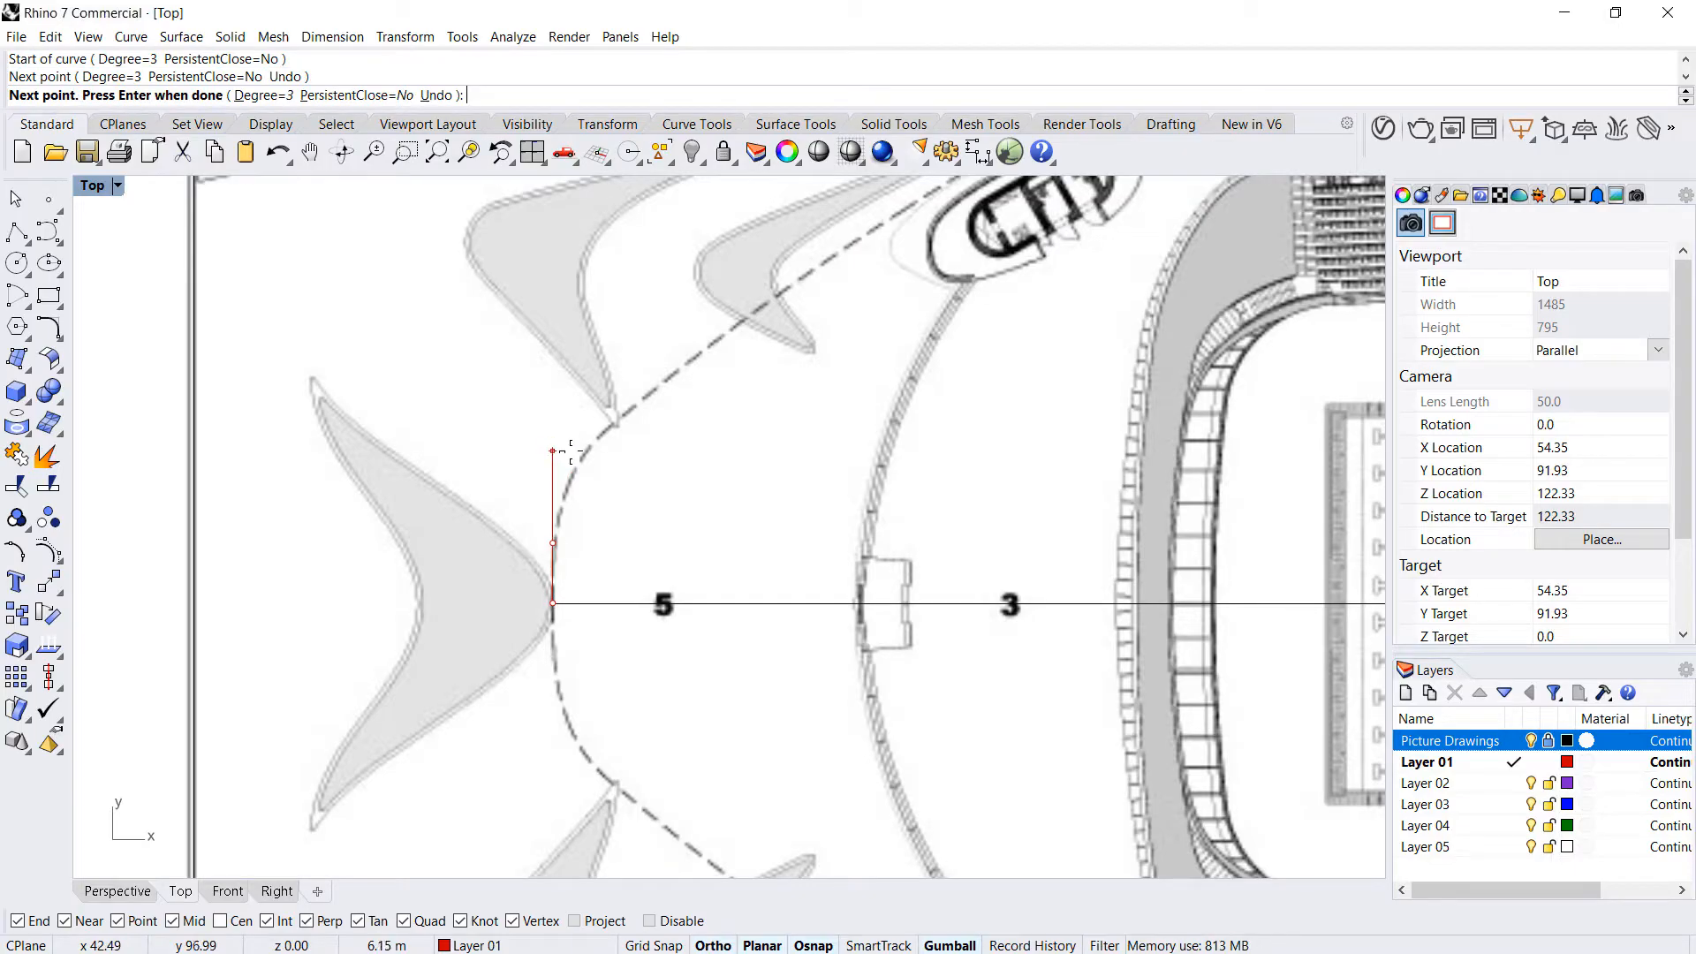
pyautogui.click(570, 450)
pyautogui.press('F8')
pyautogui.scroll(-1, 608, 440)
pyautogui.click(656, 388)
# - Continue the curve along the dashed roof outline past the oval core up to the plan's widest point
pyautogui.scroll(-8, 479, 512)
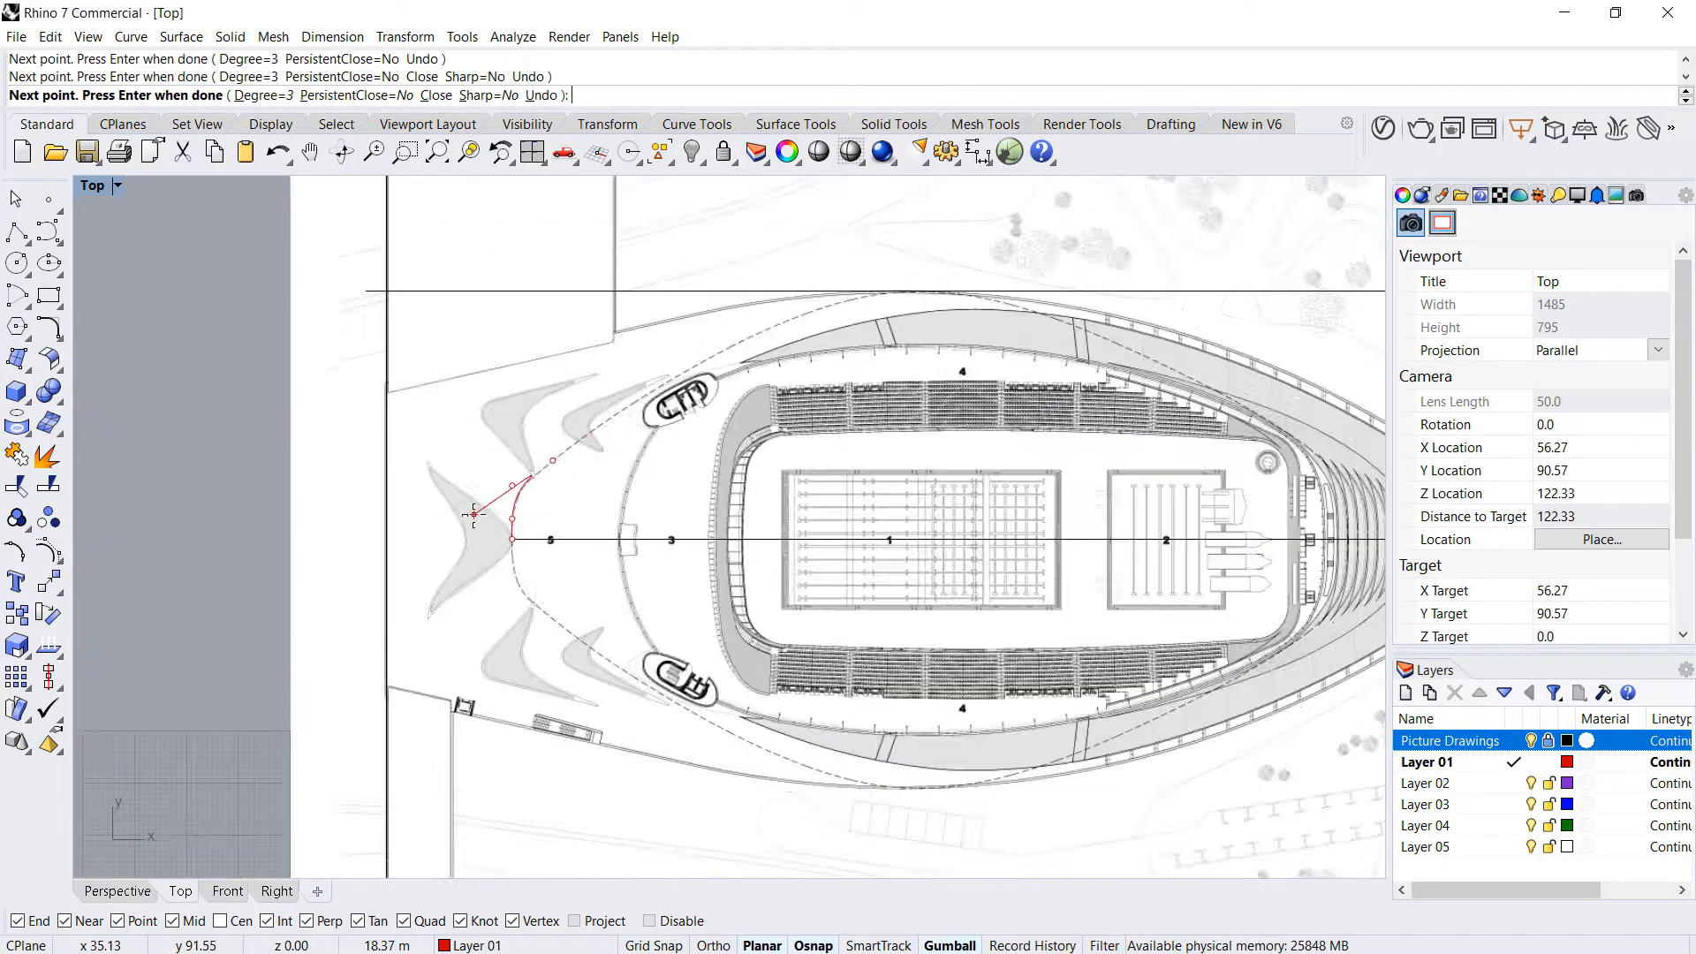
pyautogui.scroll(8, 716, 350)
pyautogui.click(621, 407)
pyautogui.click(916, 254)
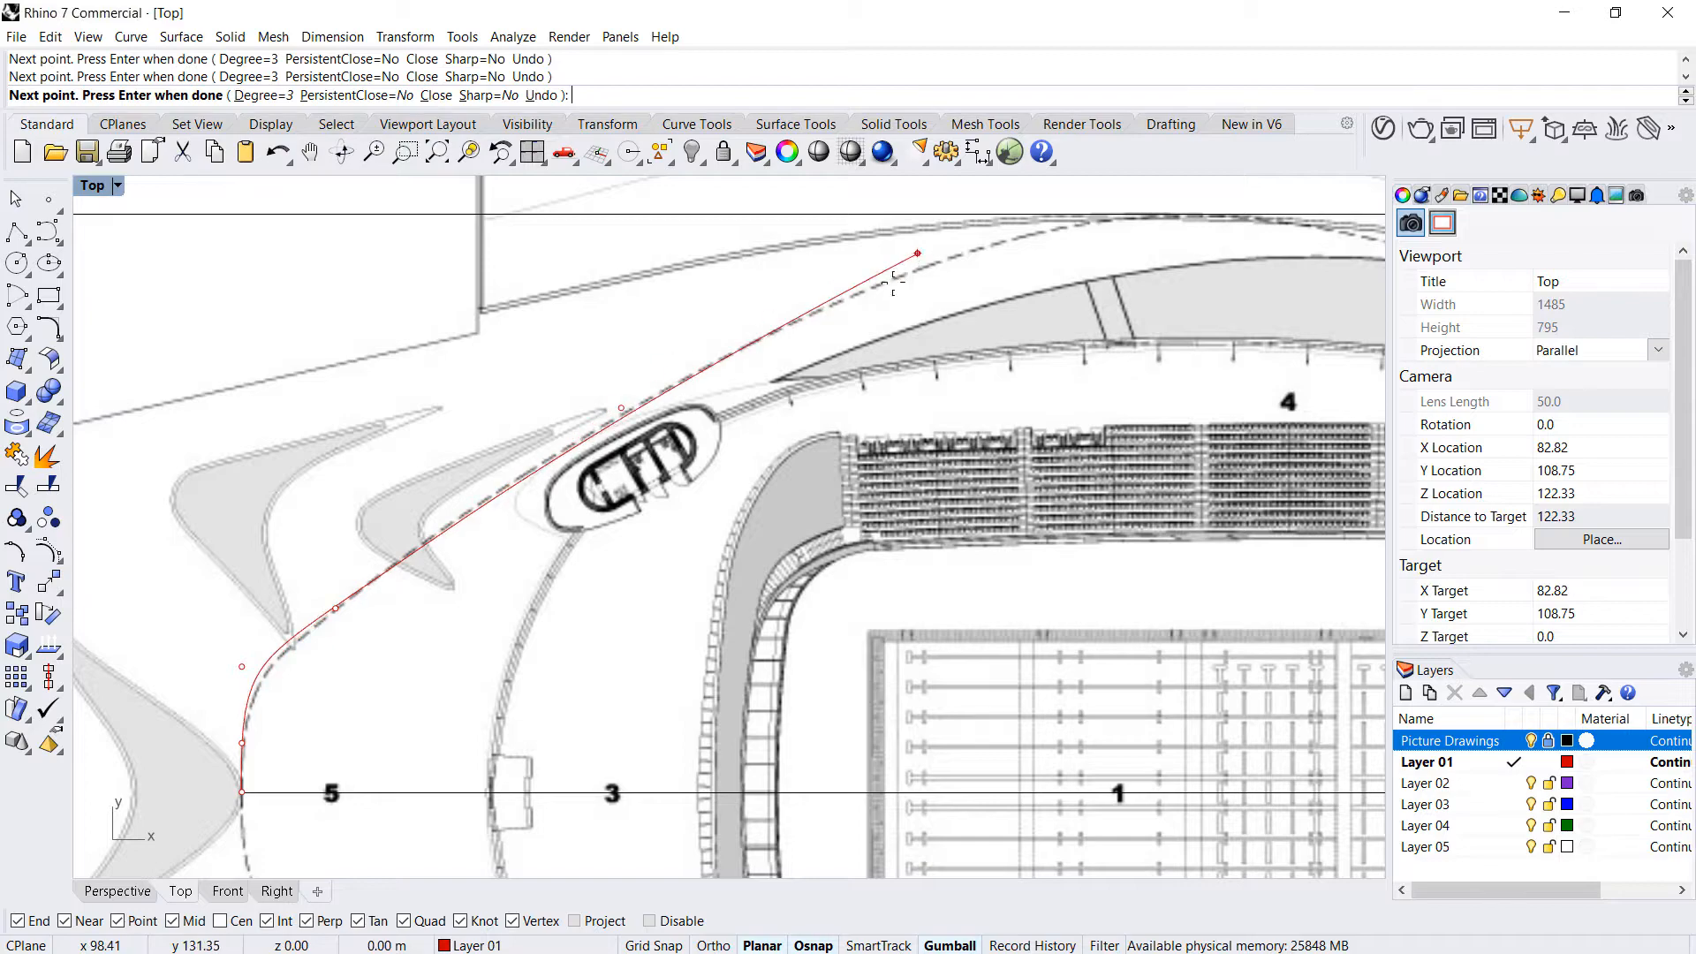
pyautogui.scroll(-5, 991, 314)
pyautogui.scroll(5, 835, 354)
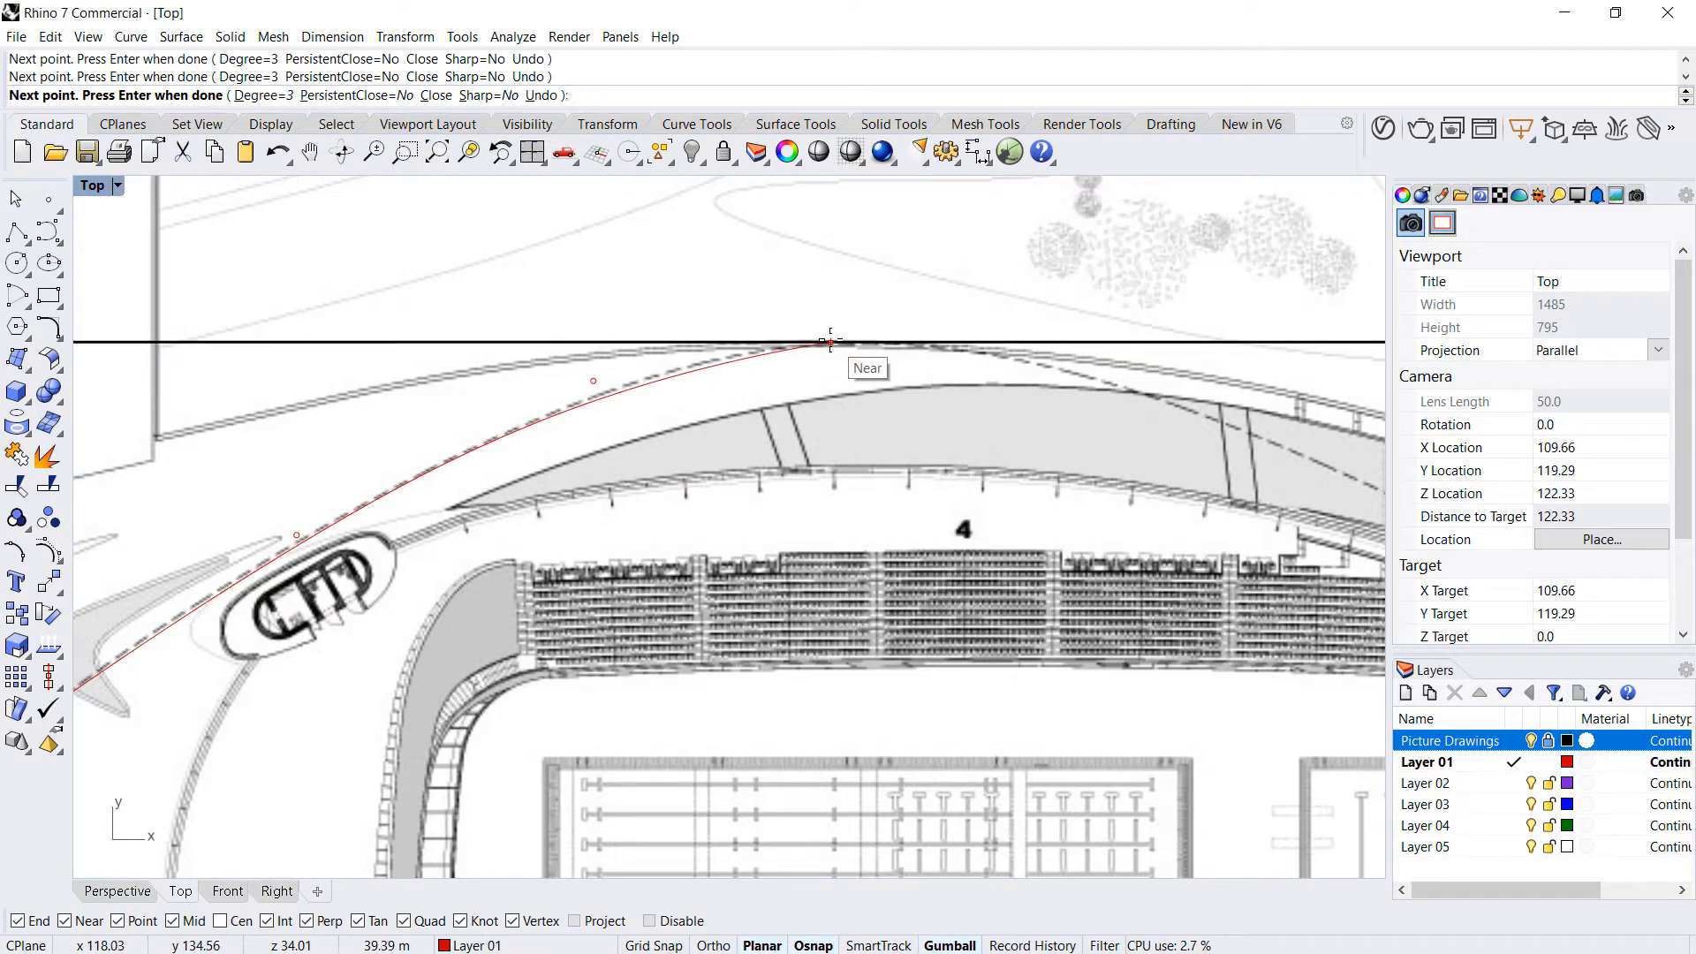
pyautogui.click(830, 342)
# - Continue the curve from the widest point along the dashed outline's narrowing side to the curved steps
pyautogui.click(1044, 360)
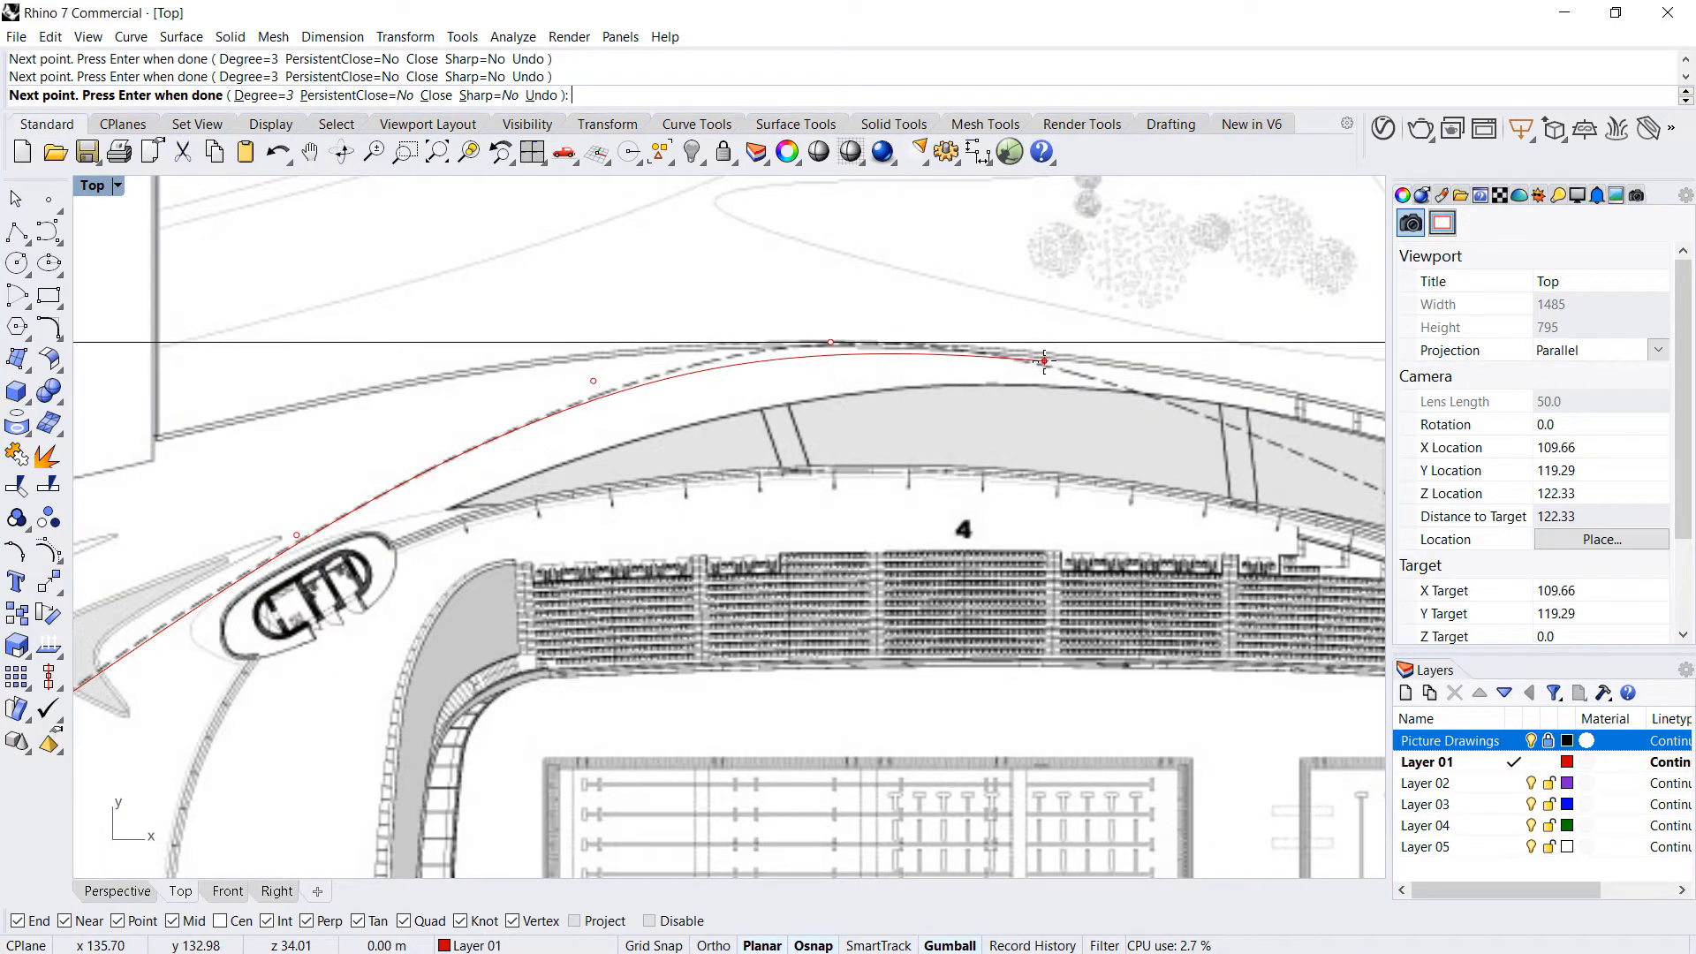
pyautogui.click(1258, 438)
pyautogui.scroll(-5, 1257, 437)
pyautogui.scroll(5, 869, 425)
pyautogui.click(869, 424)
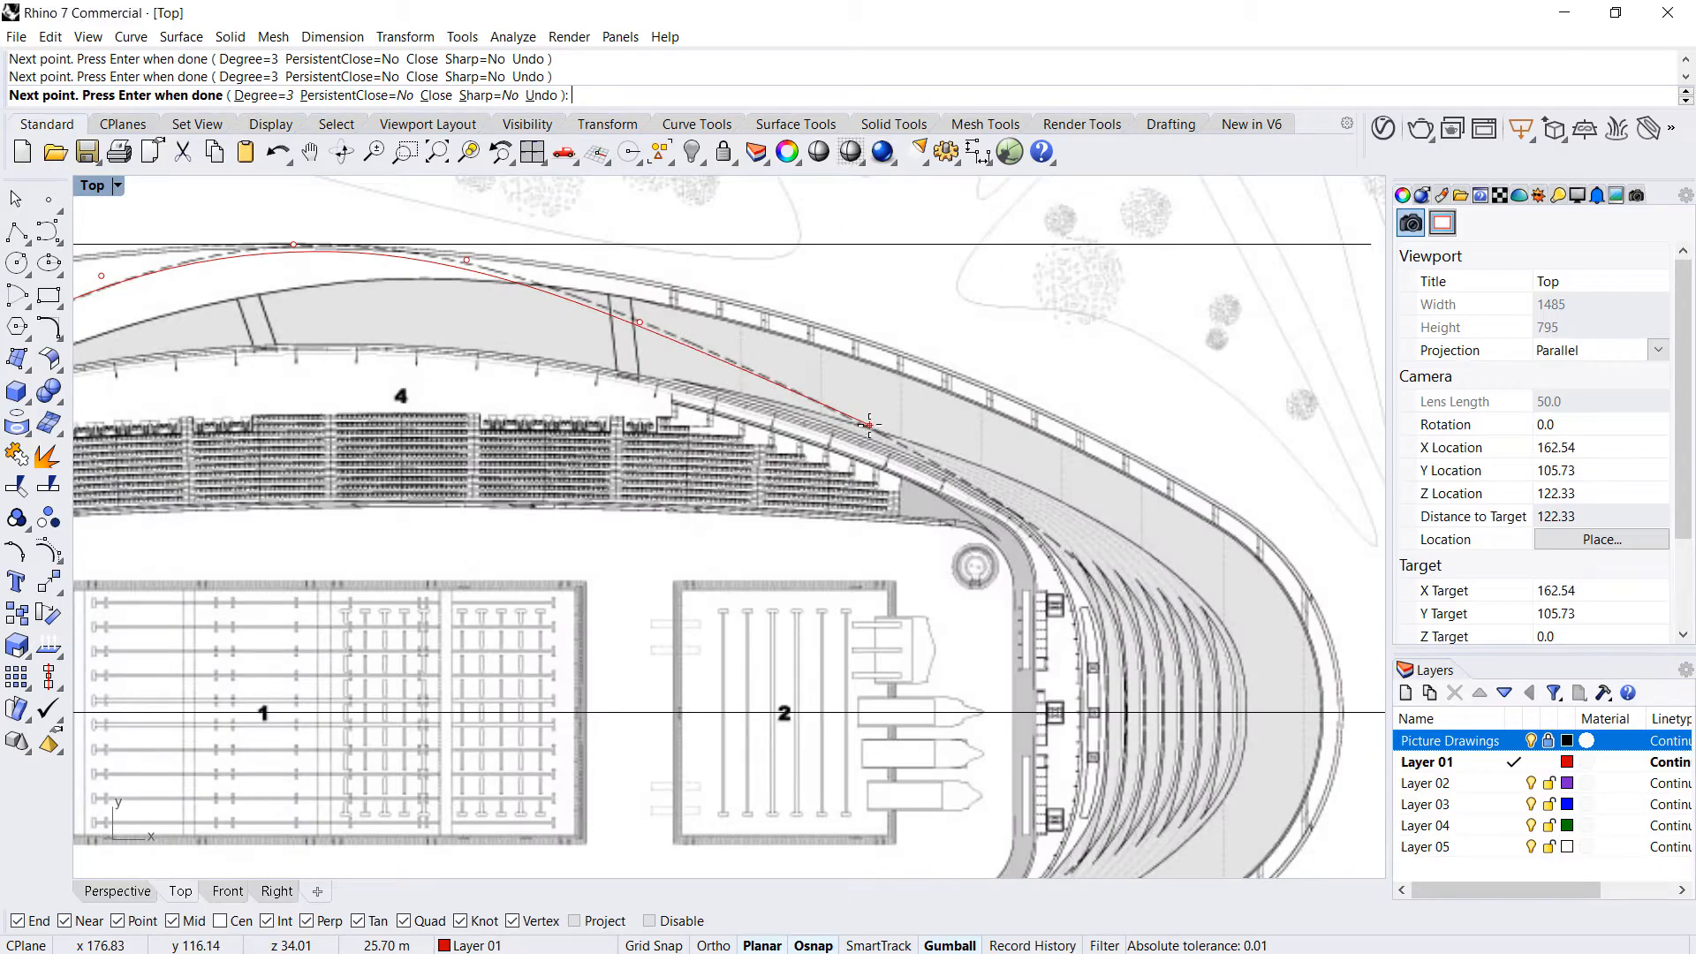
pyautogui.click(1040, 527)
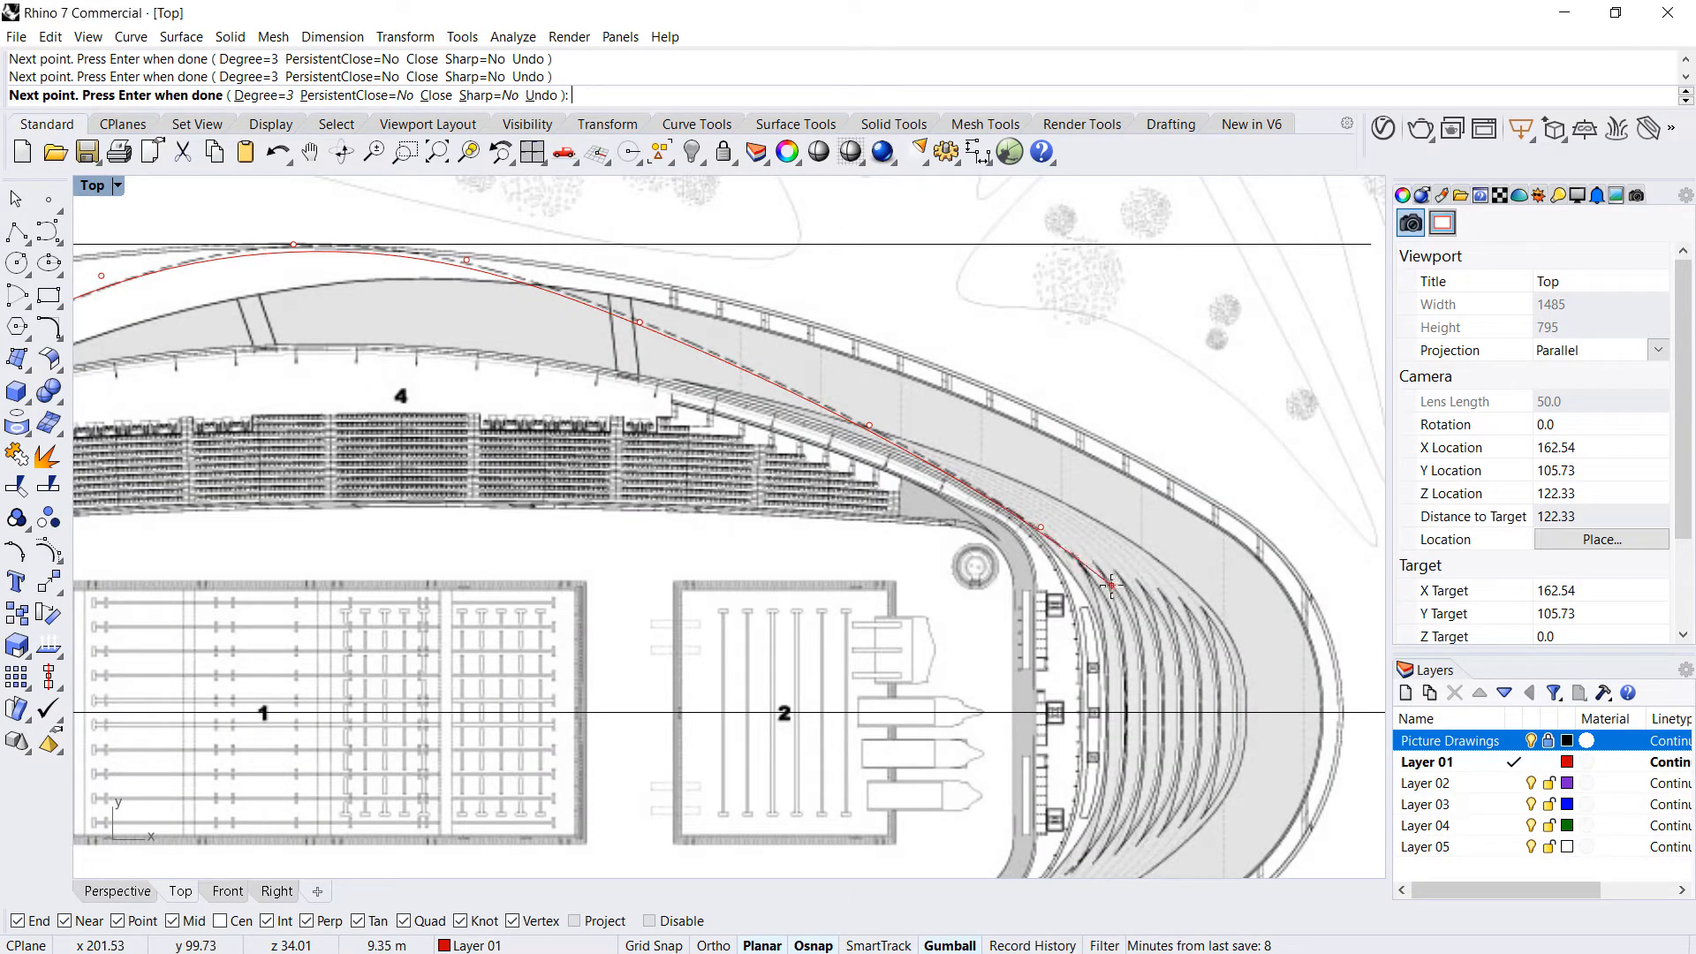
pyautogui.scroll(5, 1109, 574)
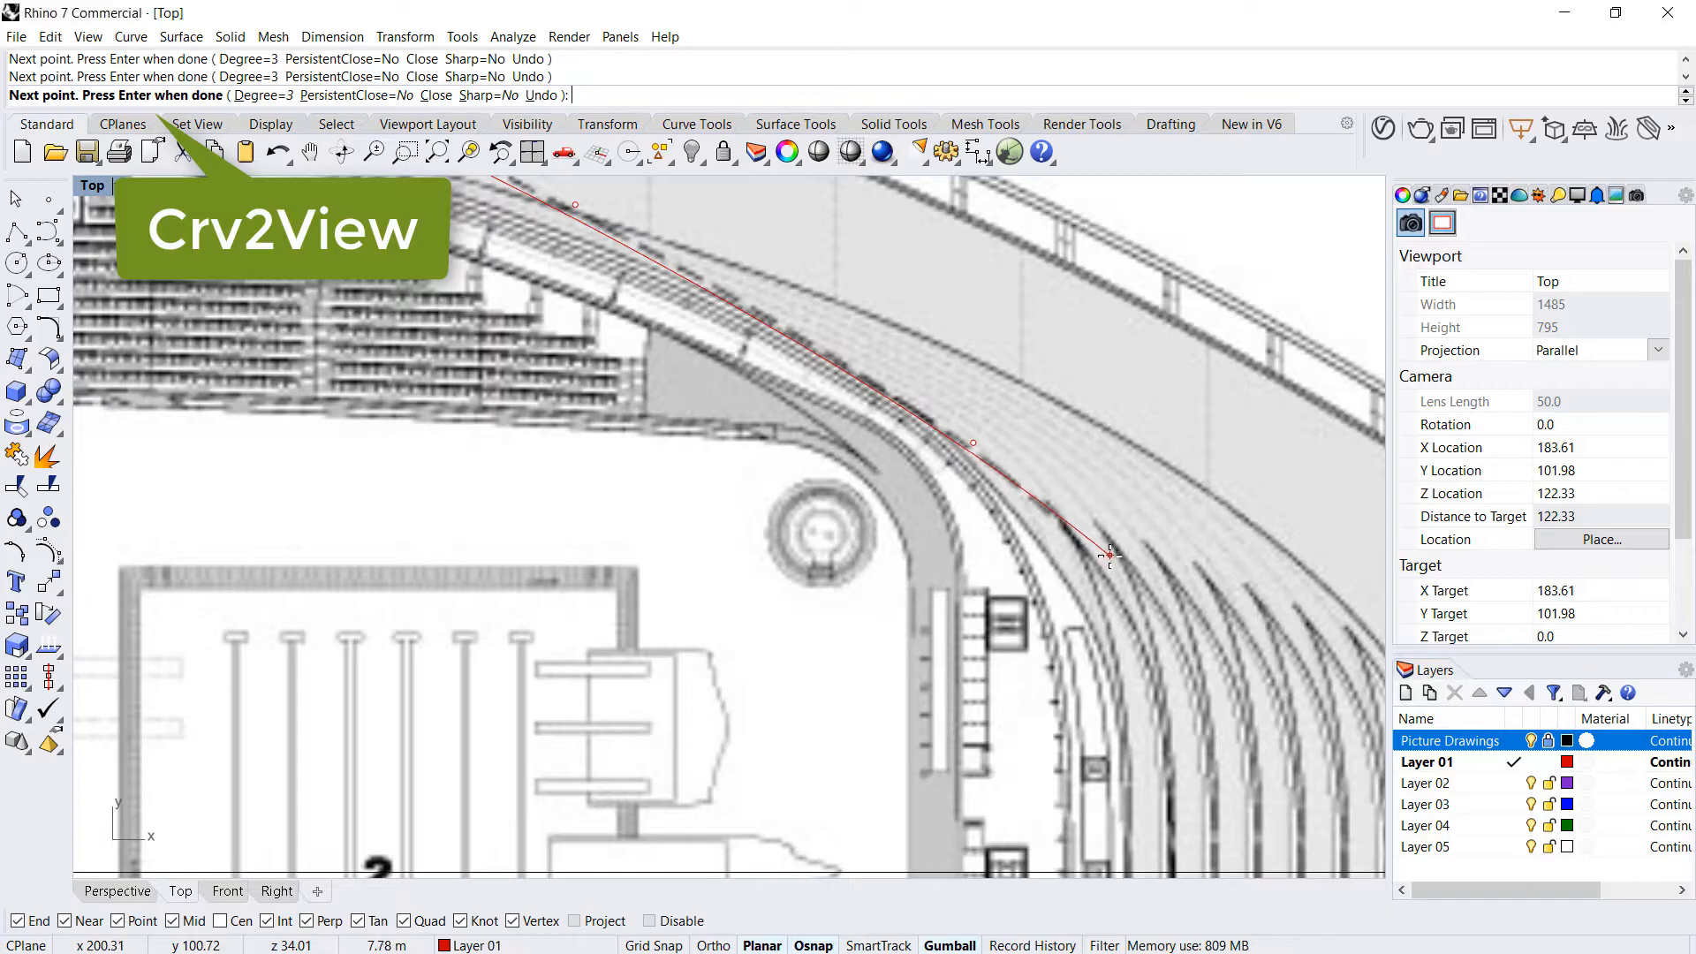
# - Select the flat plan outline curve and delete it, keeping the 3D curve made from the two views
pyautogui.scroll(-3, 1109, 554)
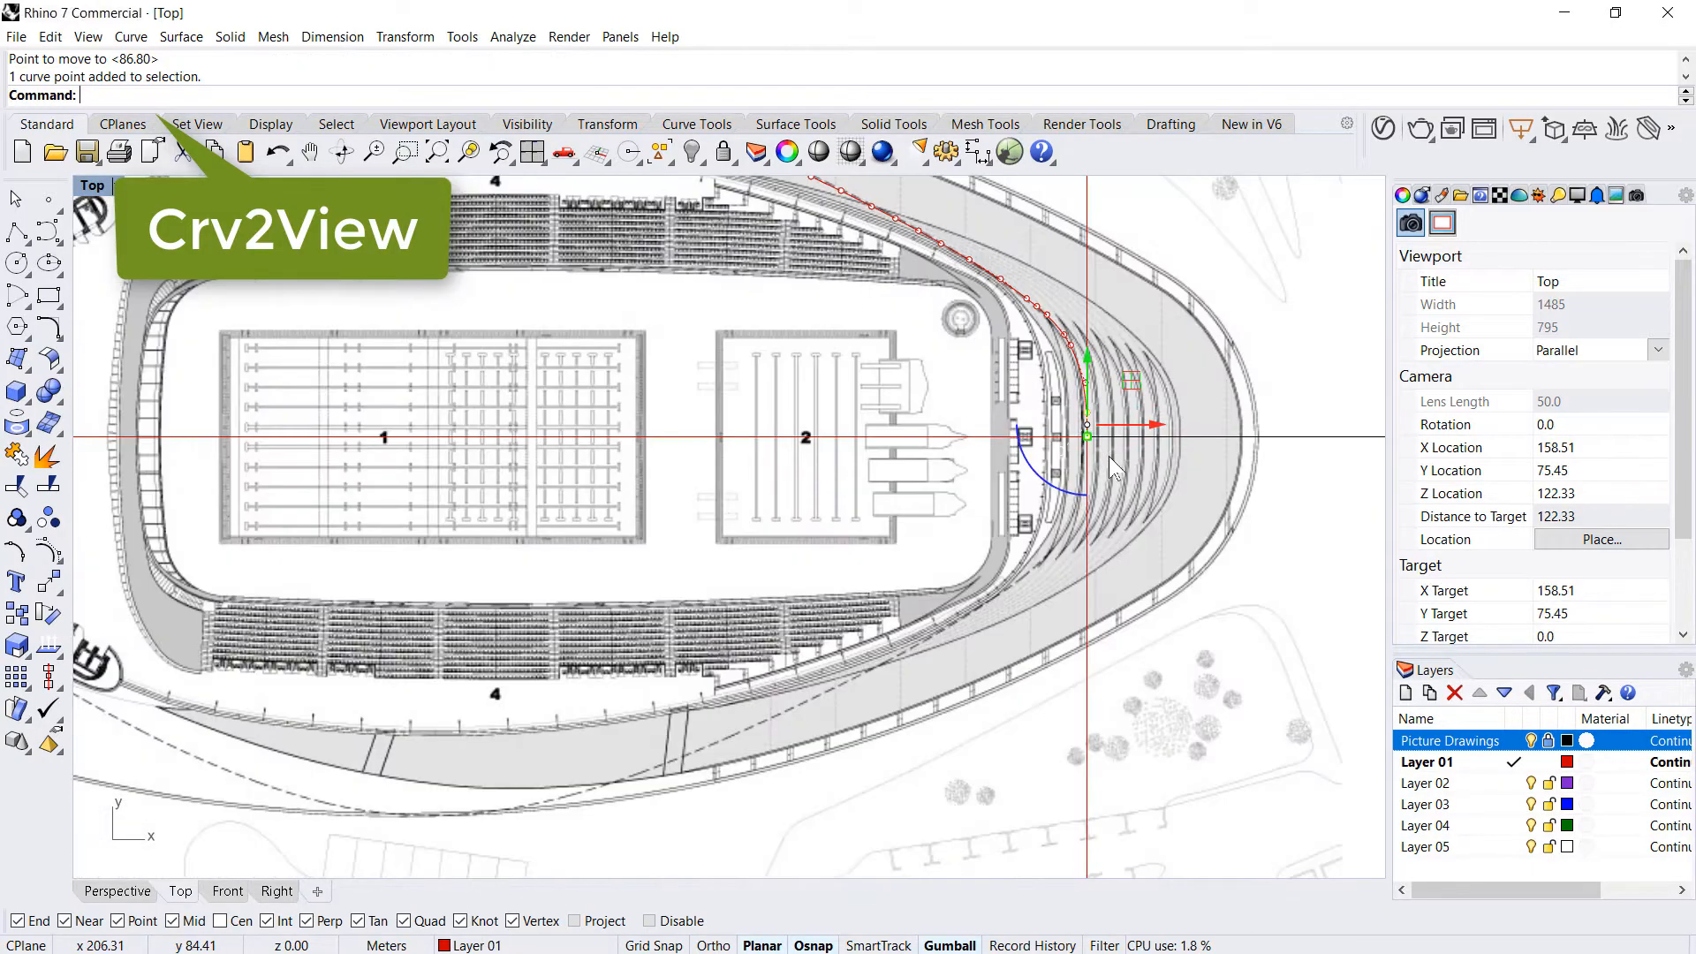
pyautogui.scroll(-5, 1109, 456)
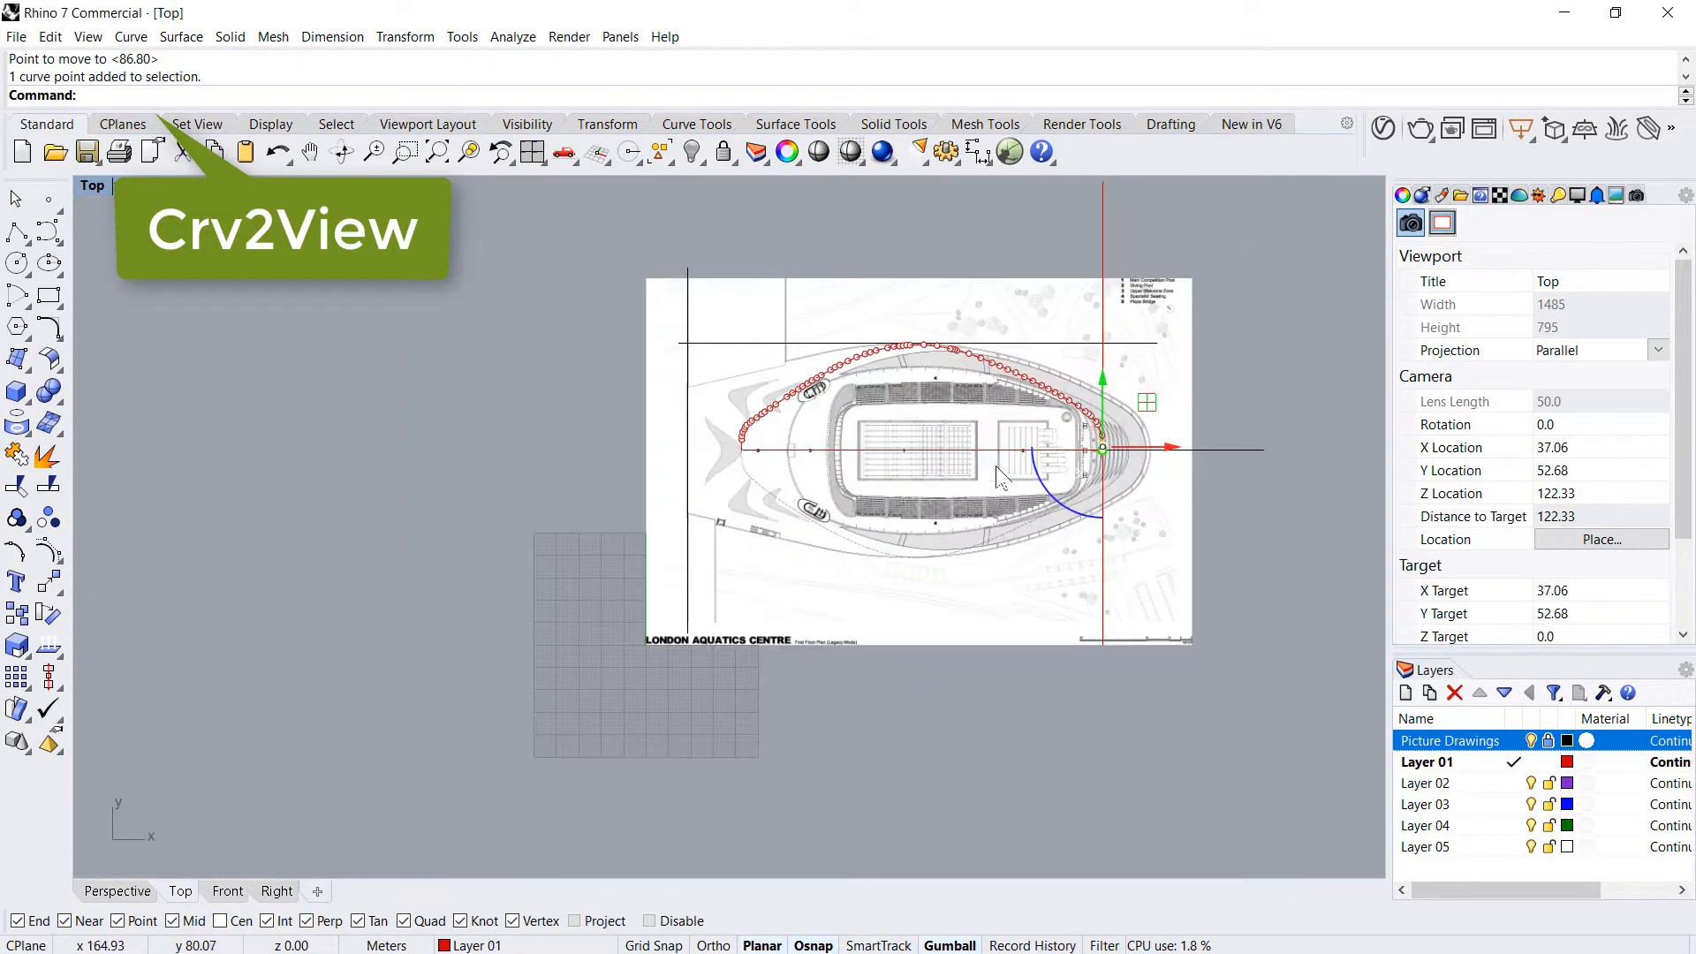
pyautogui.scroll(8, 742, 459)
pyautogui.scroll(-2, 739, 452)
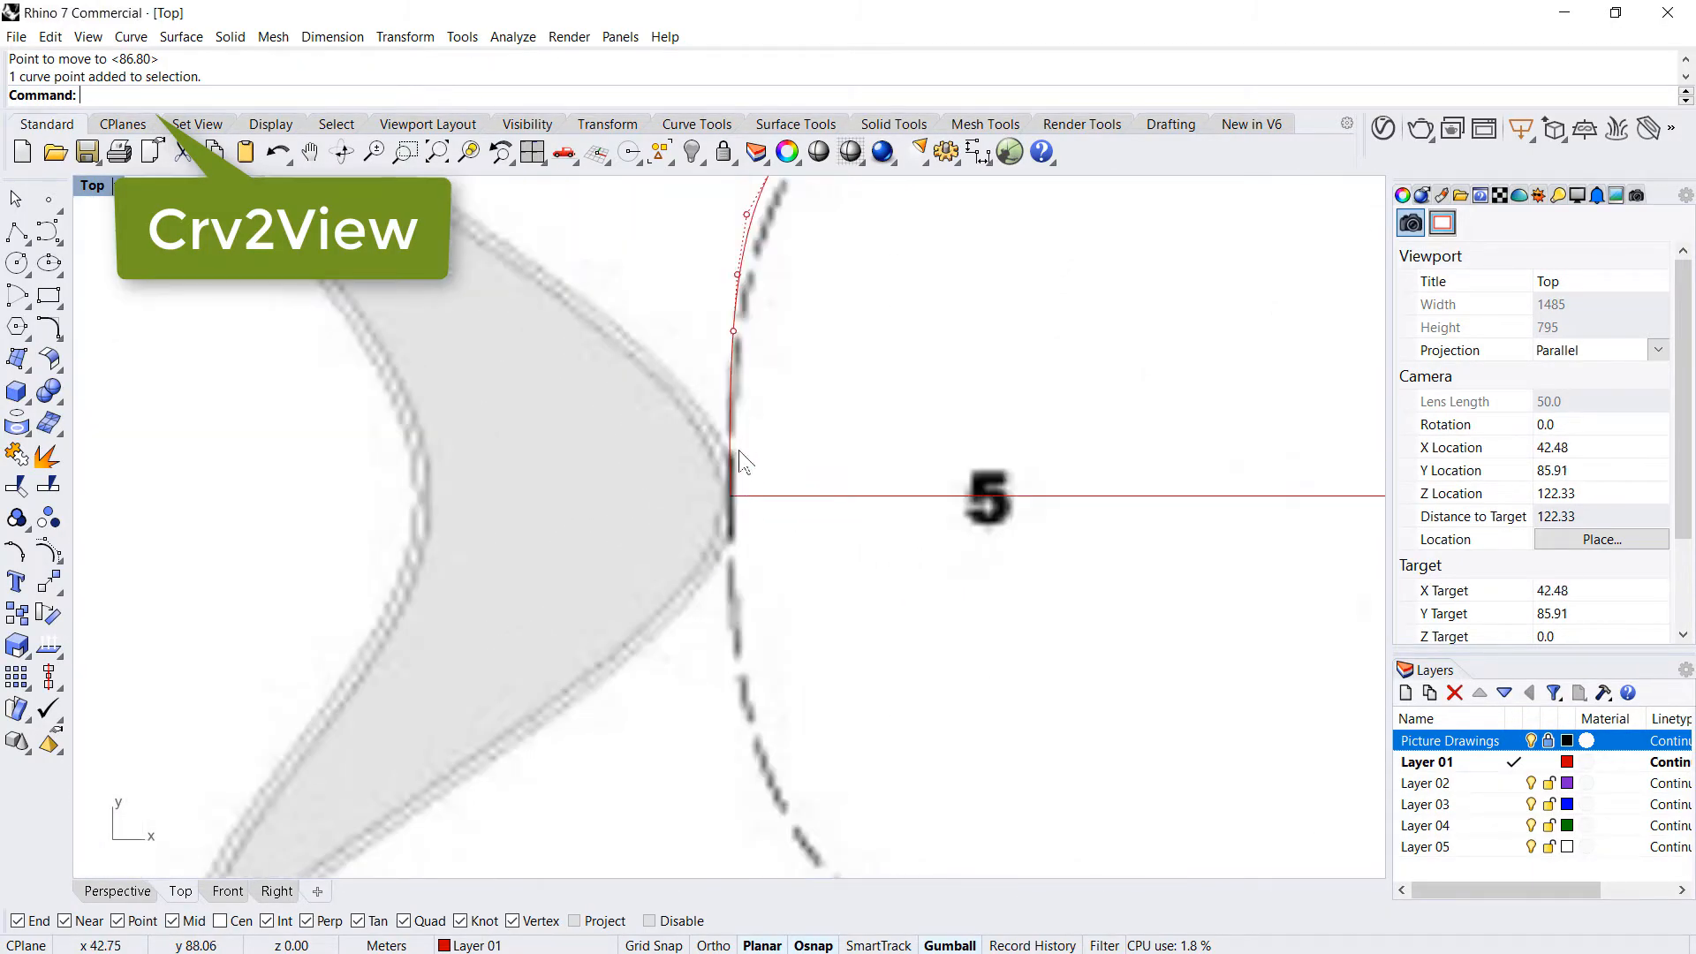
pyautogui.click(738, 303)
pyautogui.click(739, 304)
pyautogui.scroll(-10, 666, 504)
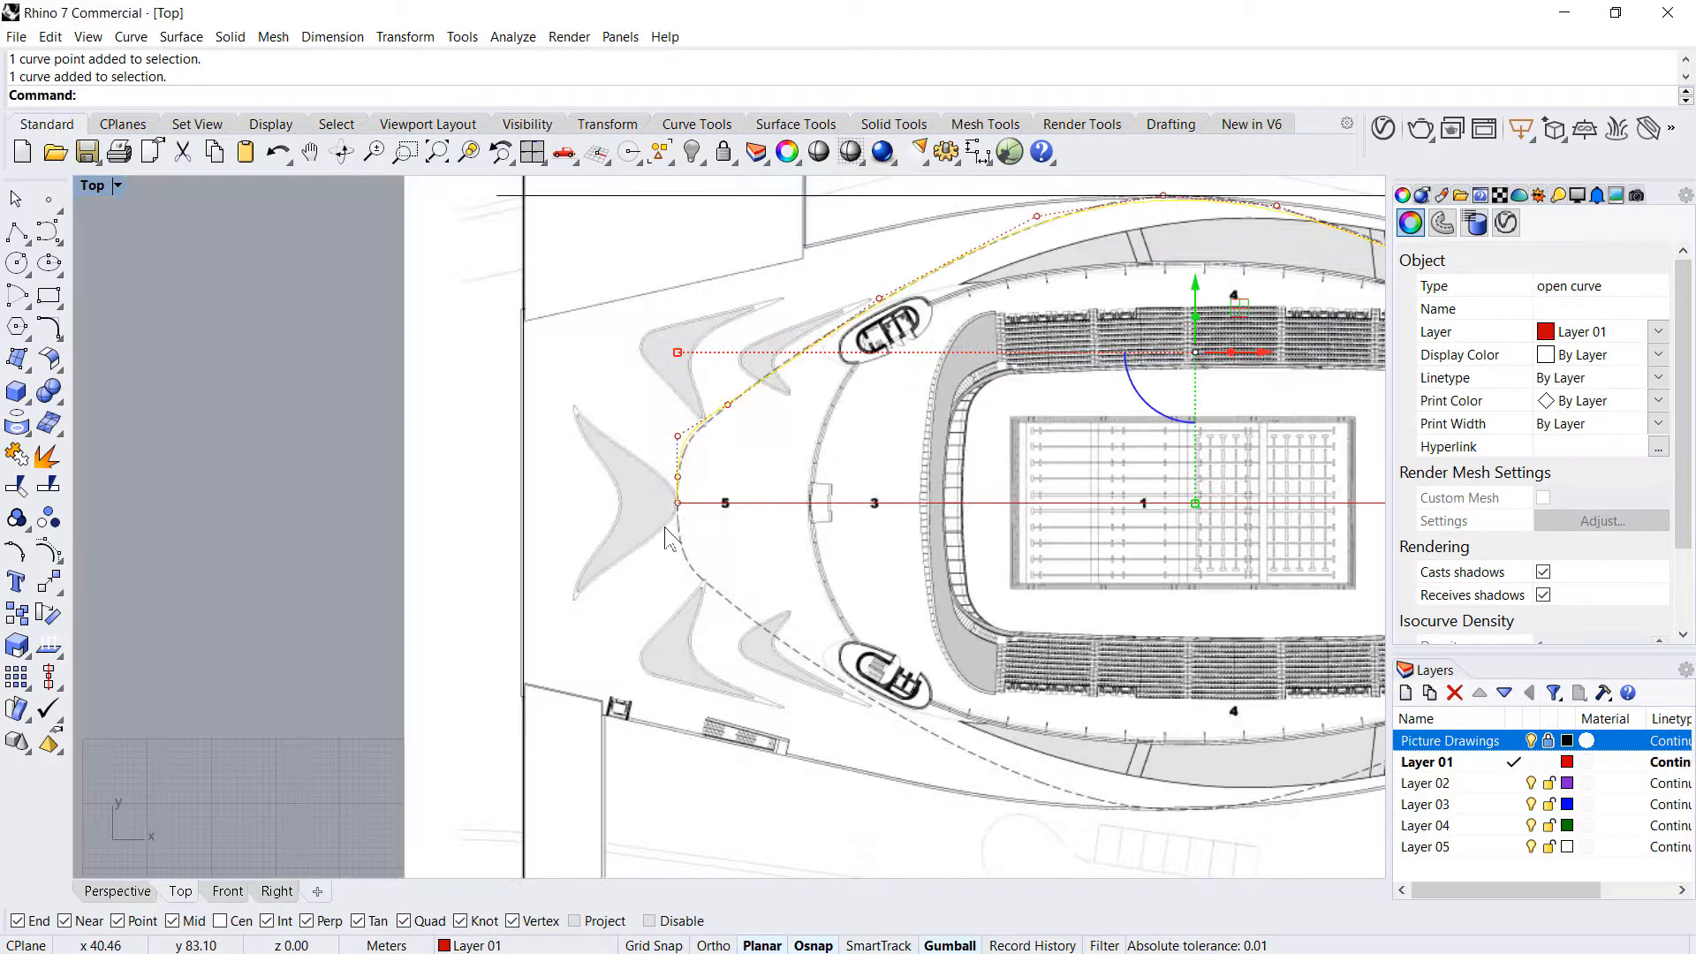
pyautogui.click(134, 890)
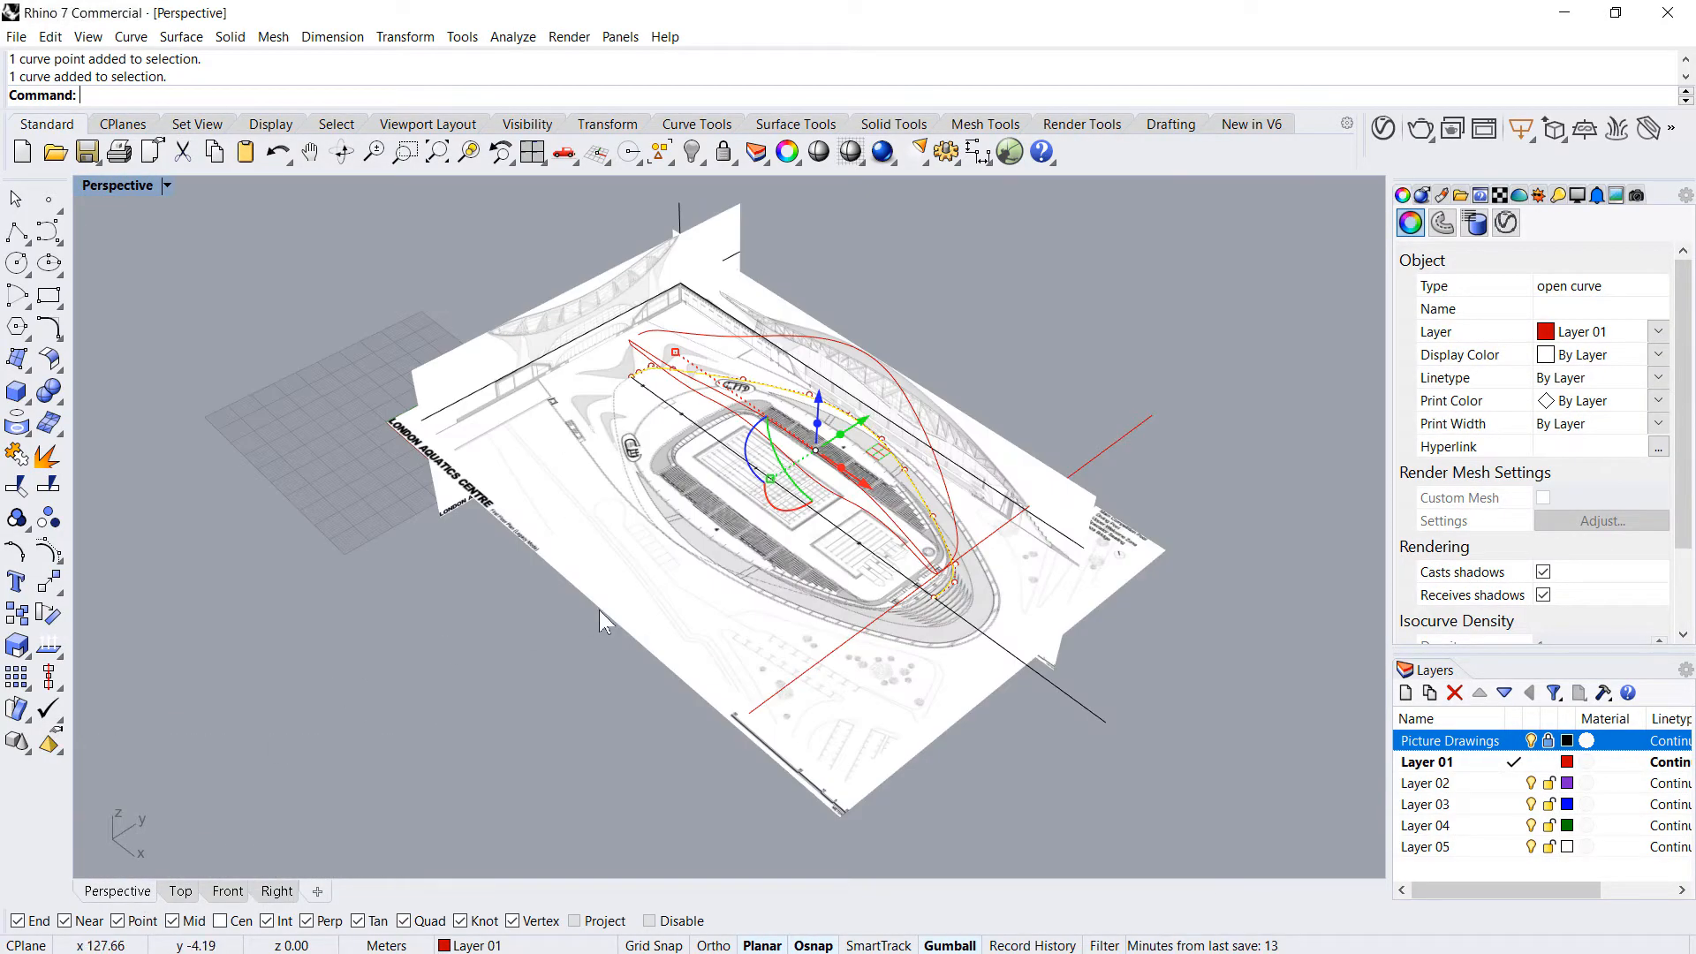
pyautogui.scroll(8, 644, 396)
pyautogui.press('Delete')
# - Move the 3D roof edge curve's end point straight onto the plan's centreline in the Top view
pyautogui.click(723, 238)
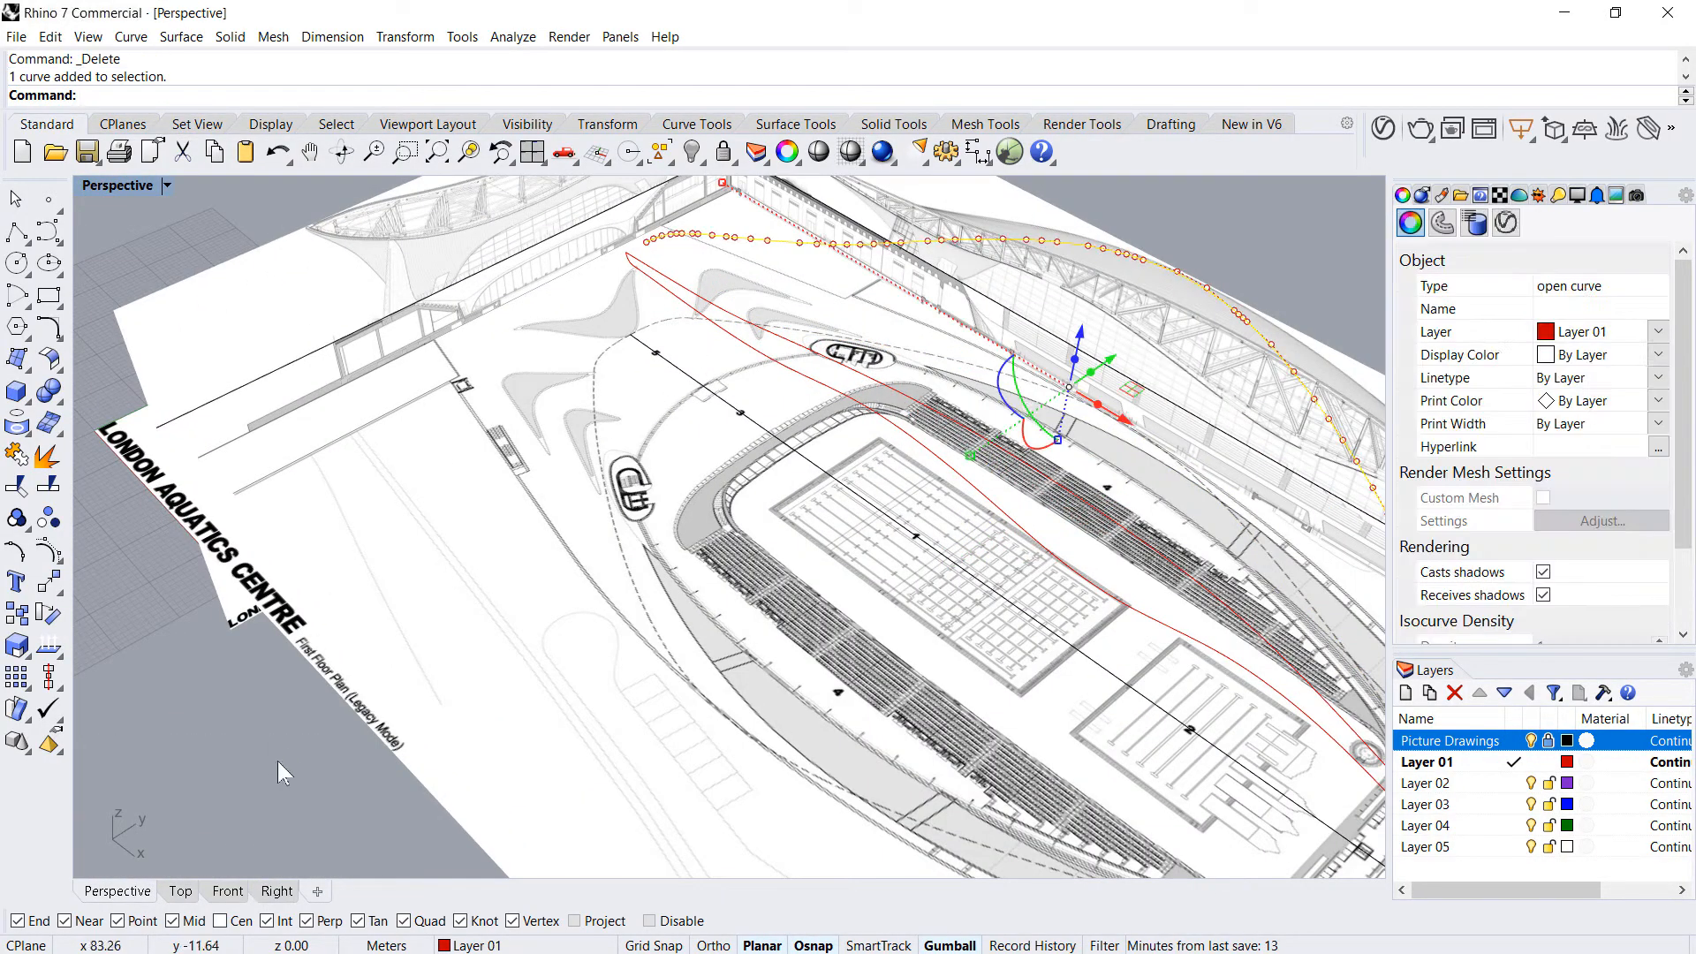
pyautogui.click(180, 890)
pyautogui.scroll(10, 685, 479)
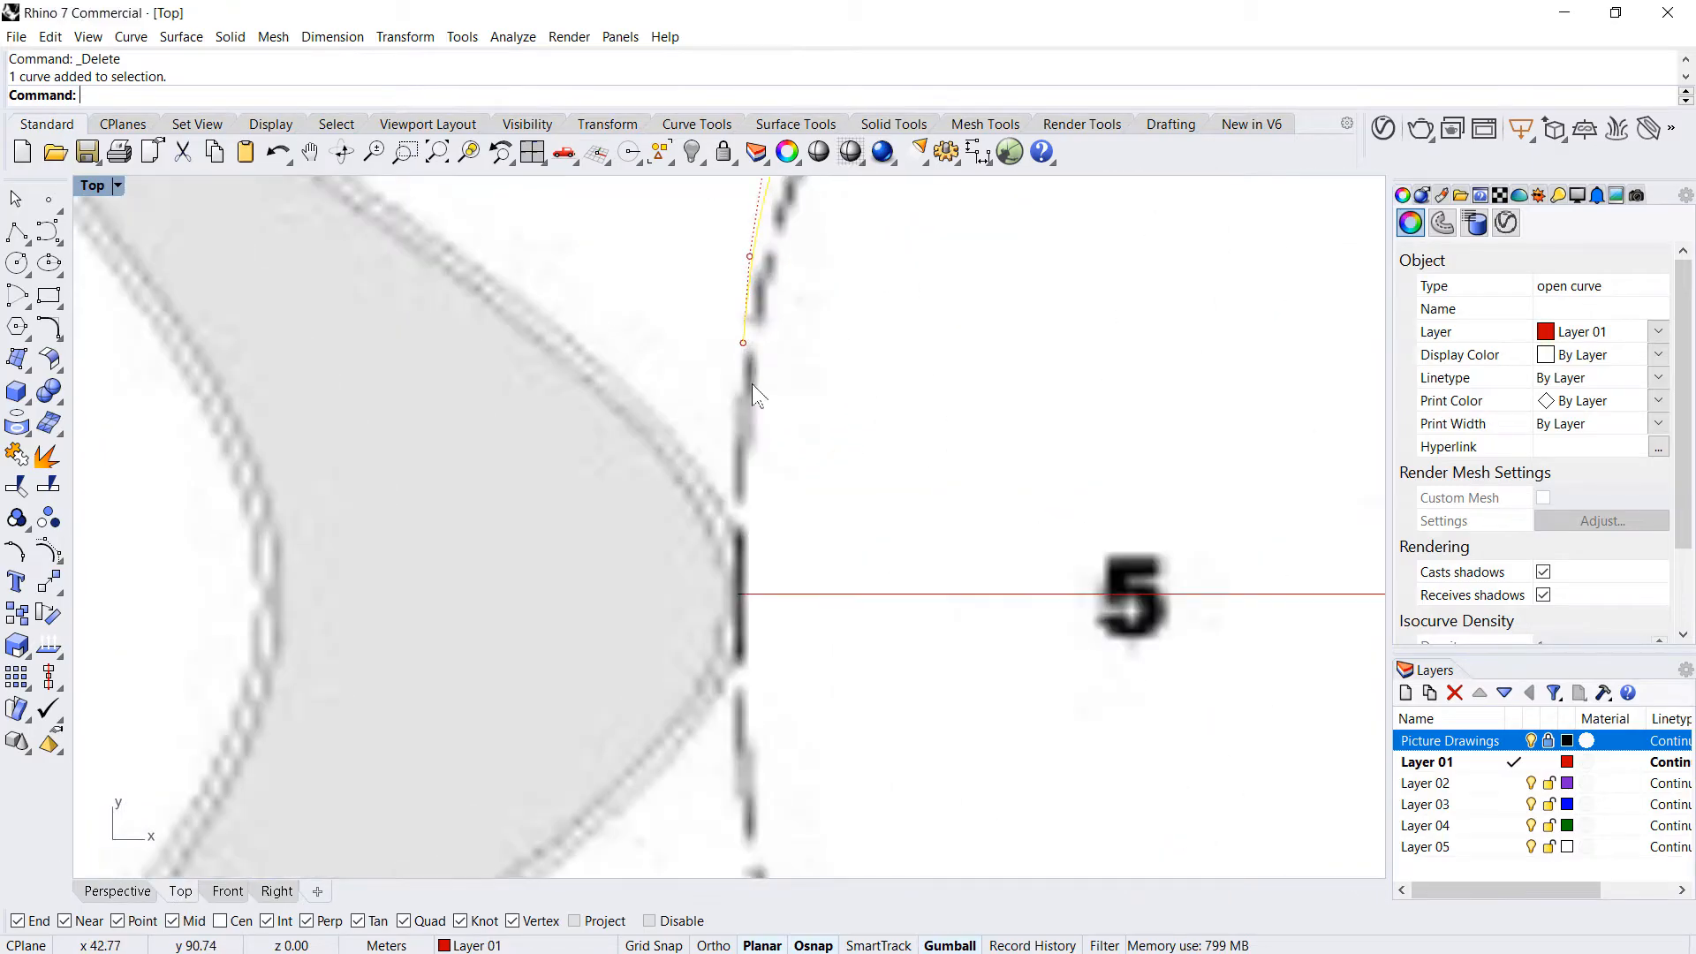
pyautogui.click(742, 343)
pyautogui.write('M')
pyautogui.press('Return')
pyautogui.click(742, 344)
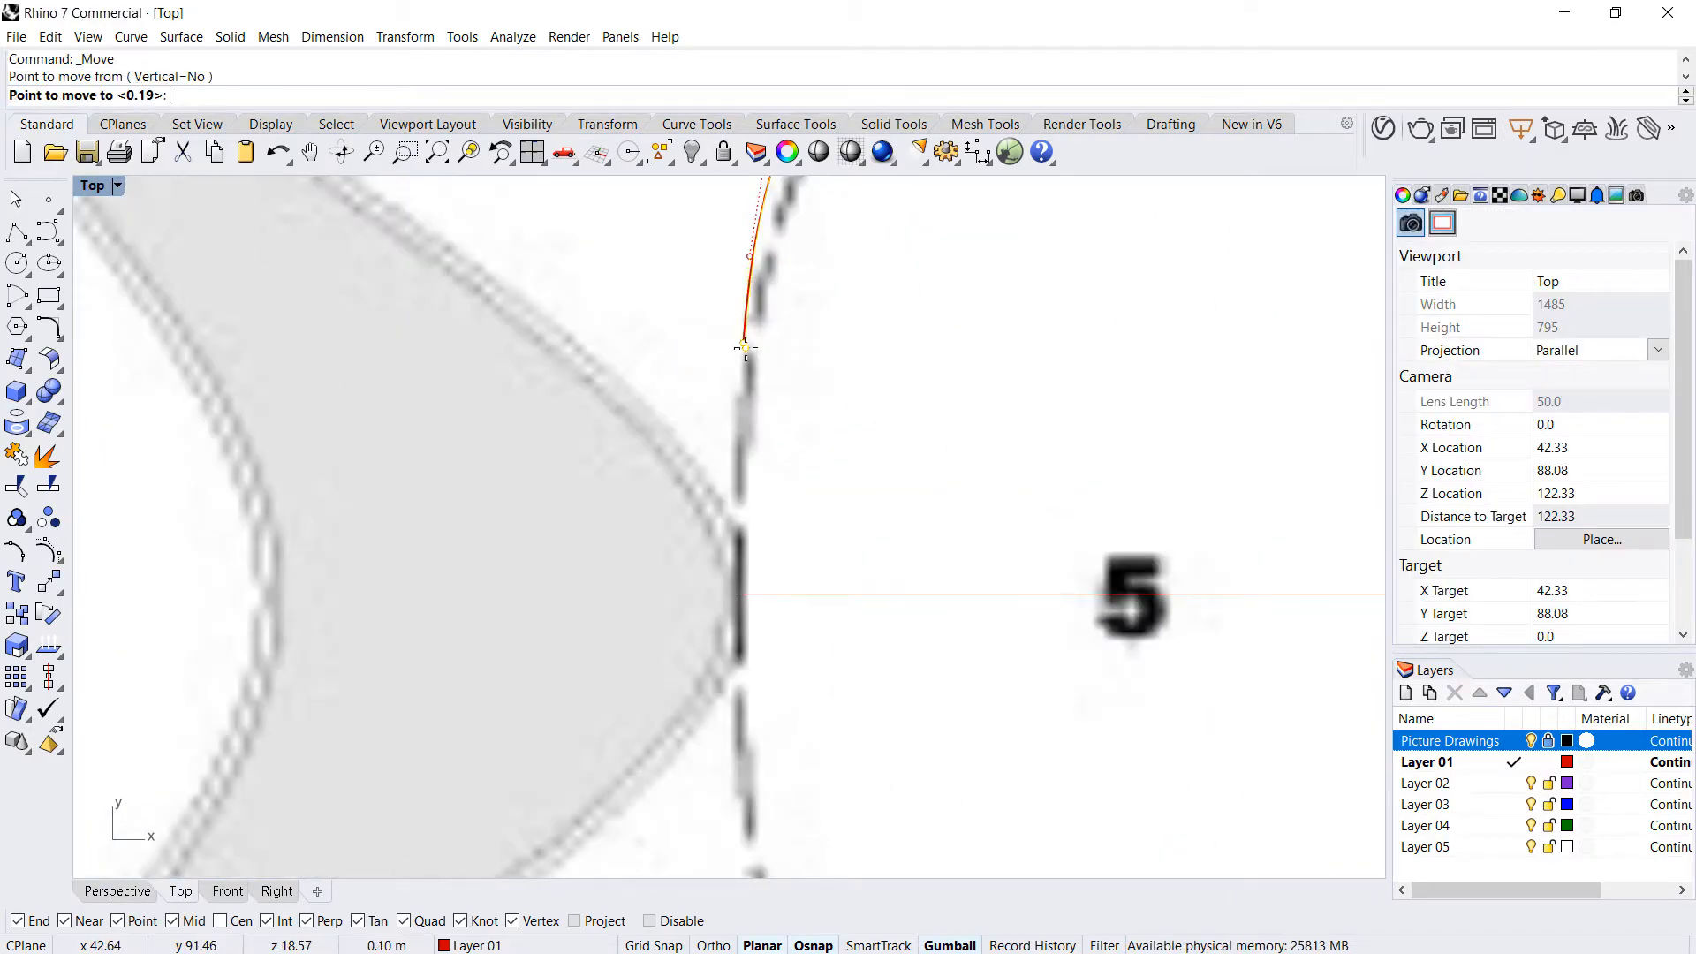
pyautogui.press('shift')
pyautogui.click(740, 593)
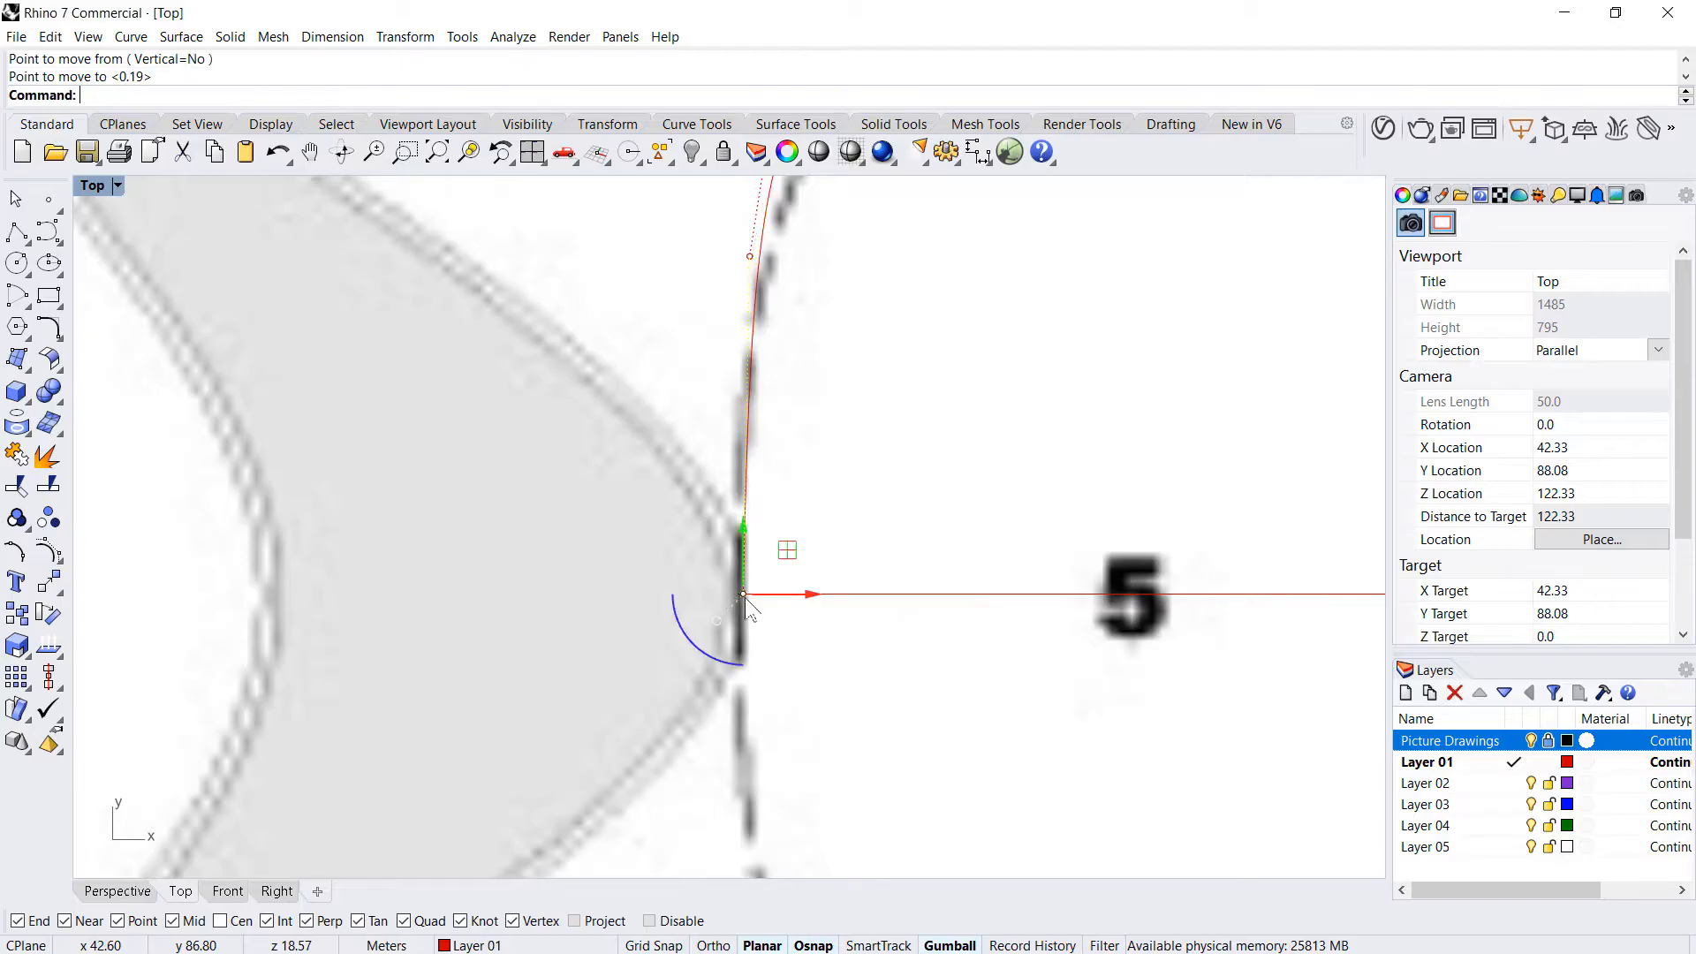
# - Move the control point next to that end into line with it, so the curve leaves the centreline perpendicularly
pyautogui.scroll(-3, 691, 456)
pyautogui.scroll(2, 718, 416)
pyautogui.click(709, 417)
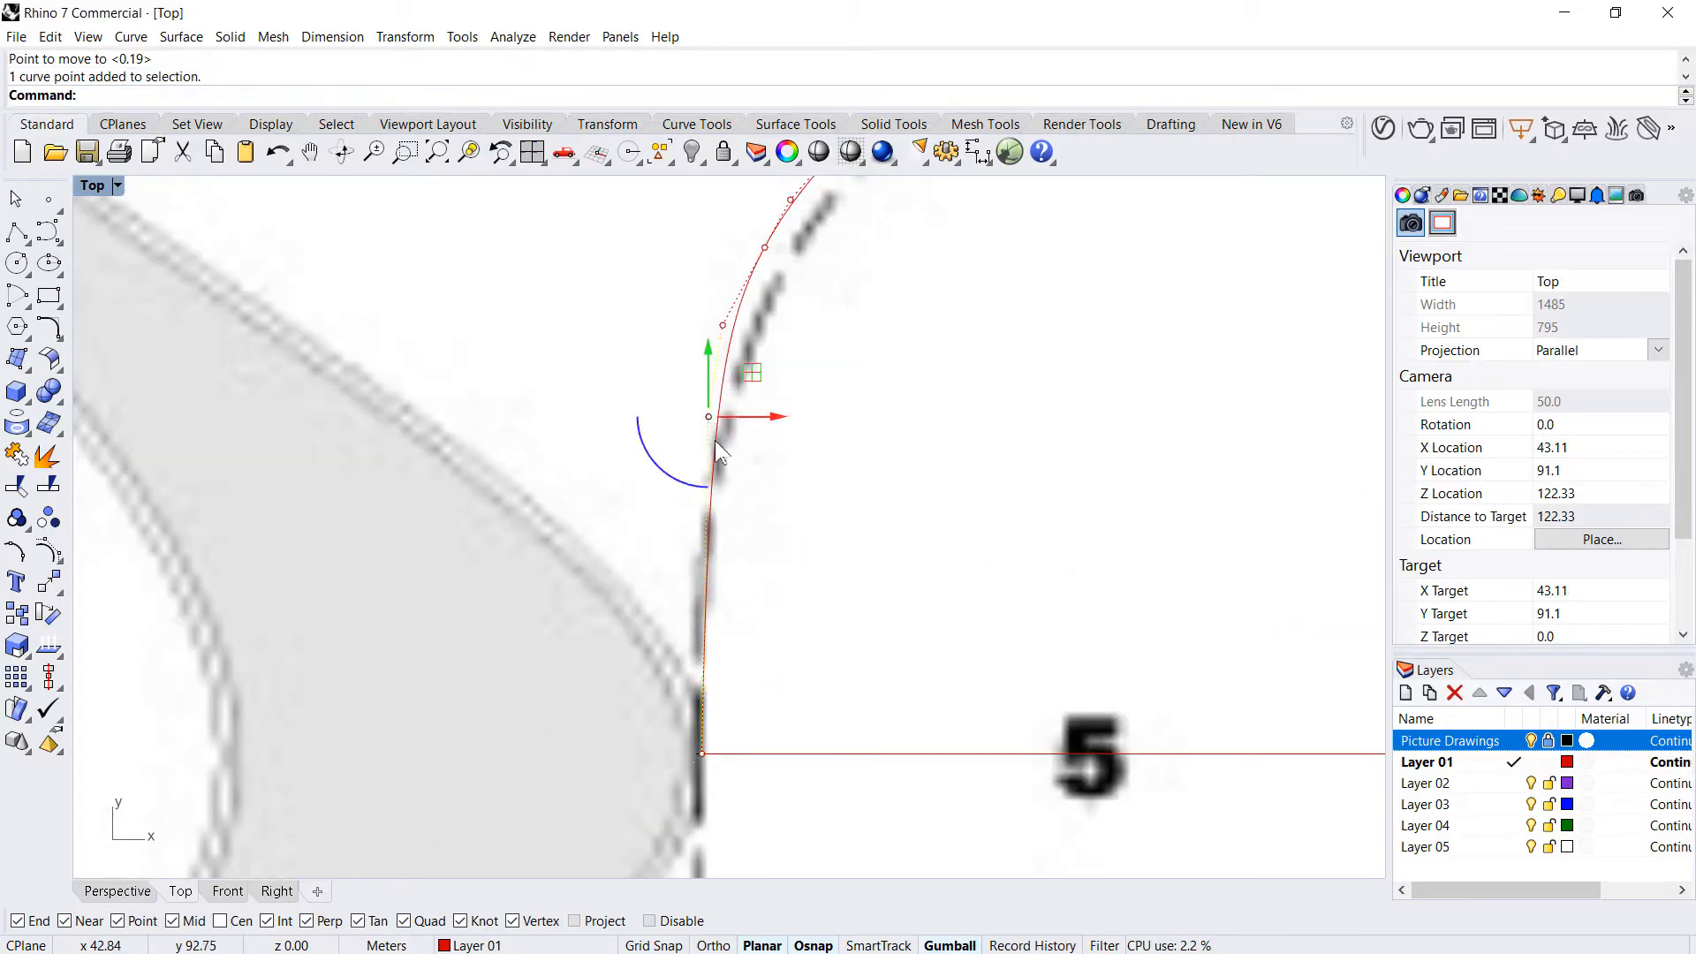
pyautogui.write('M')
pyautogui.press('Return')
pyautogui.click(708, 416)
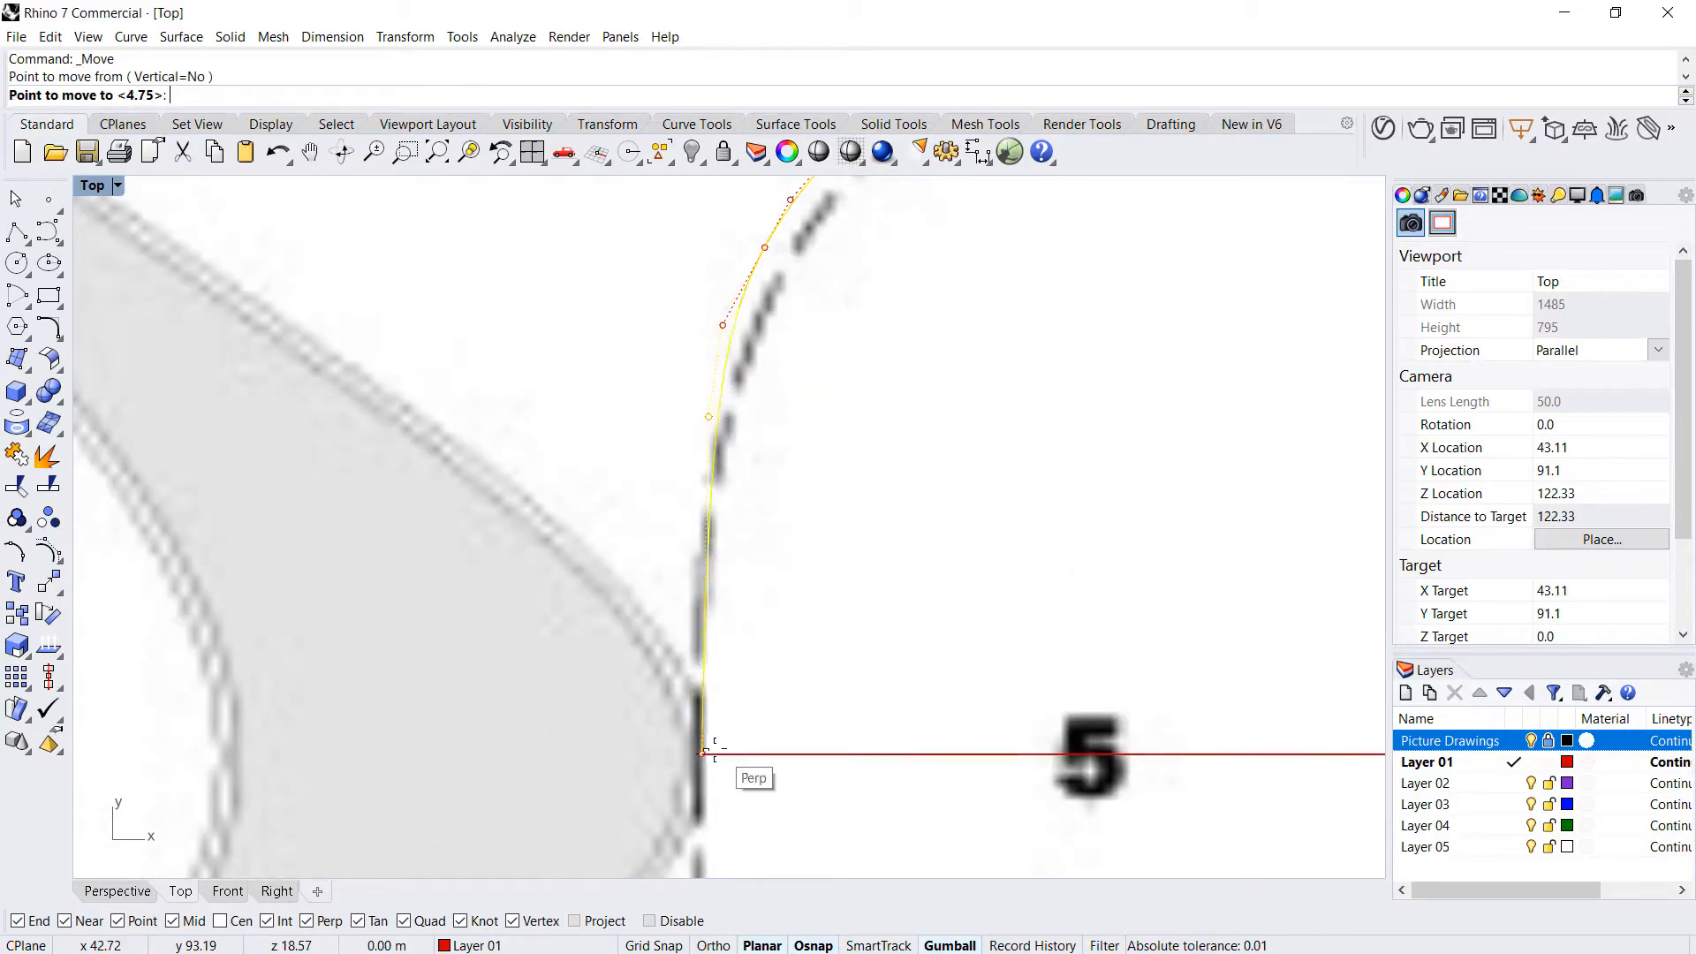
pyautogui.scroll(3, 697, 753)
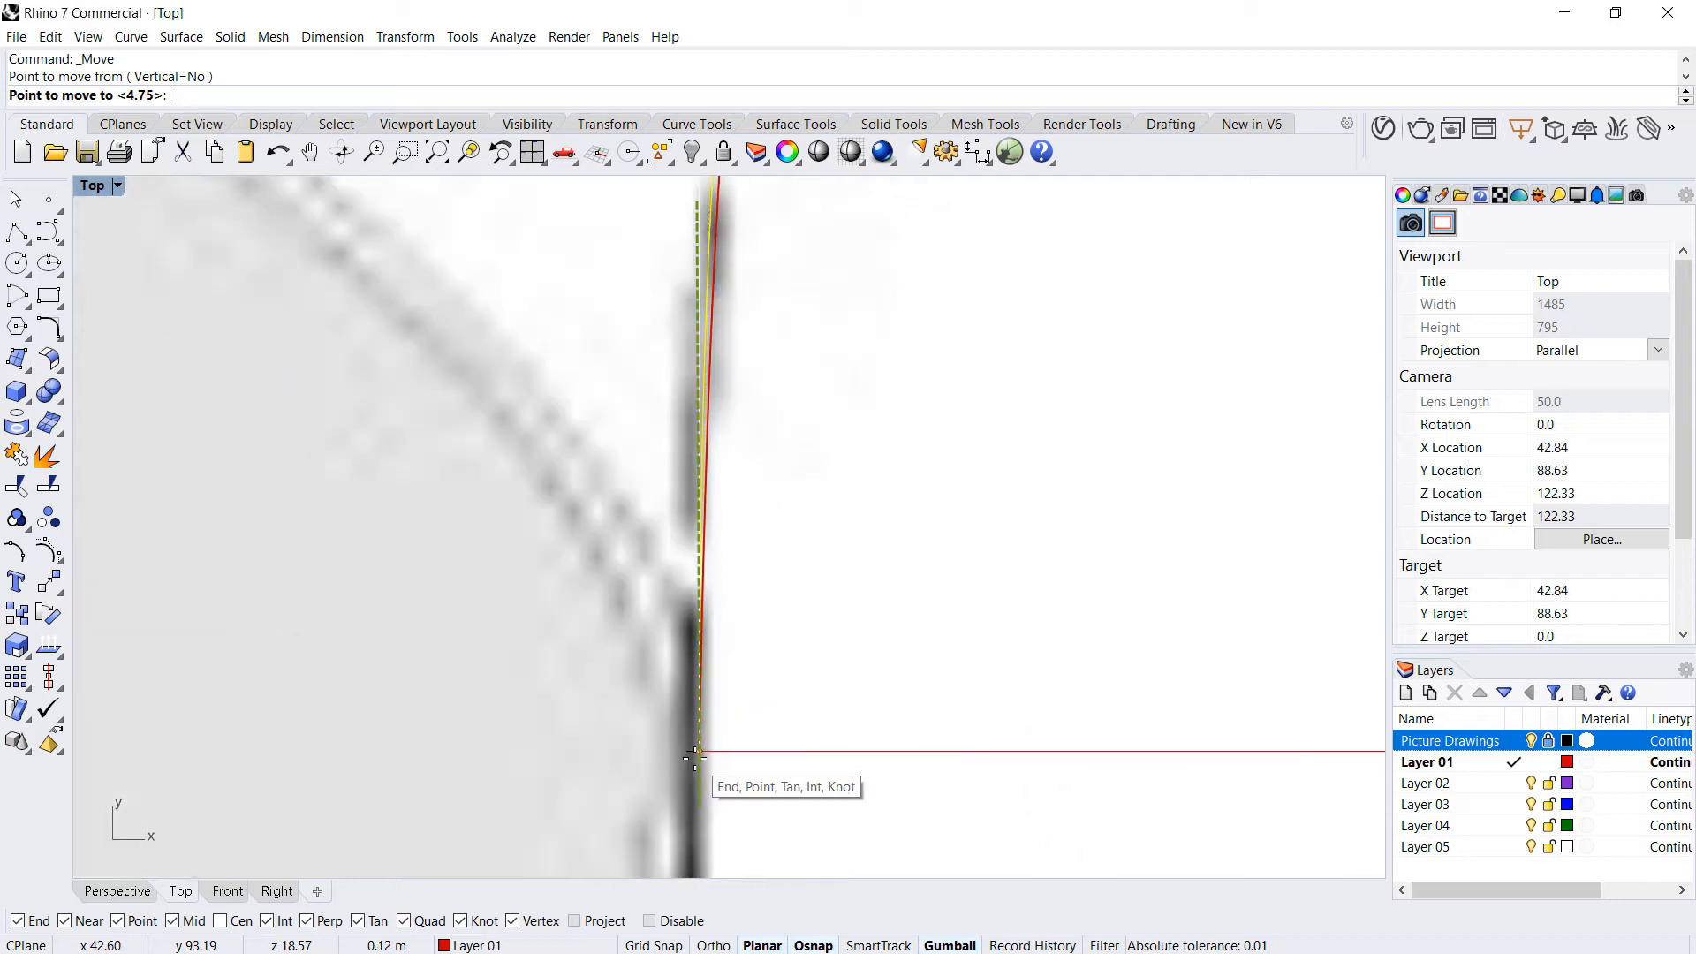
pyautogui.click(698, 753)
pyautogui.scroll(-5, 682, 774)
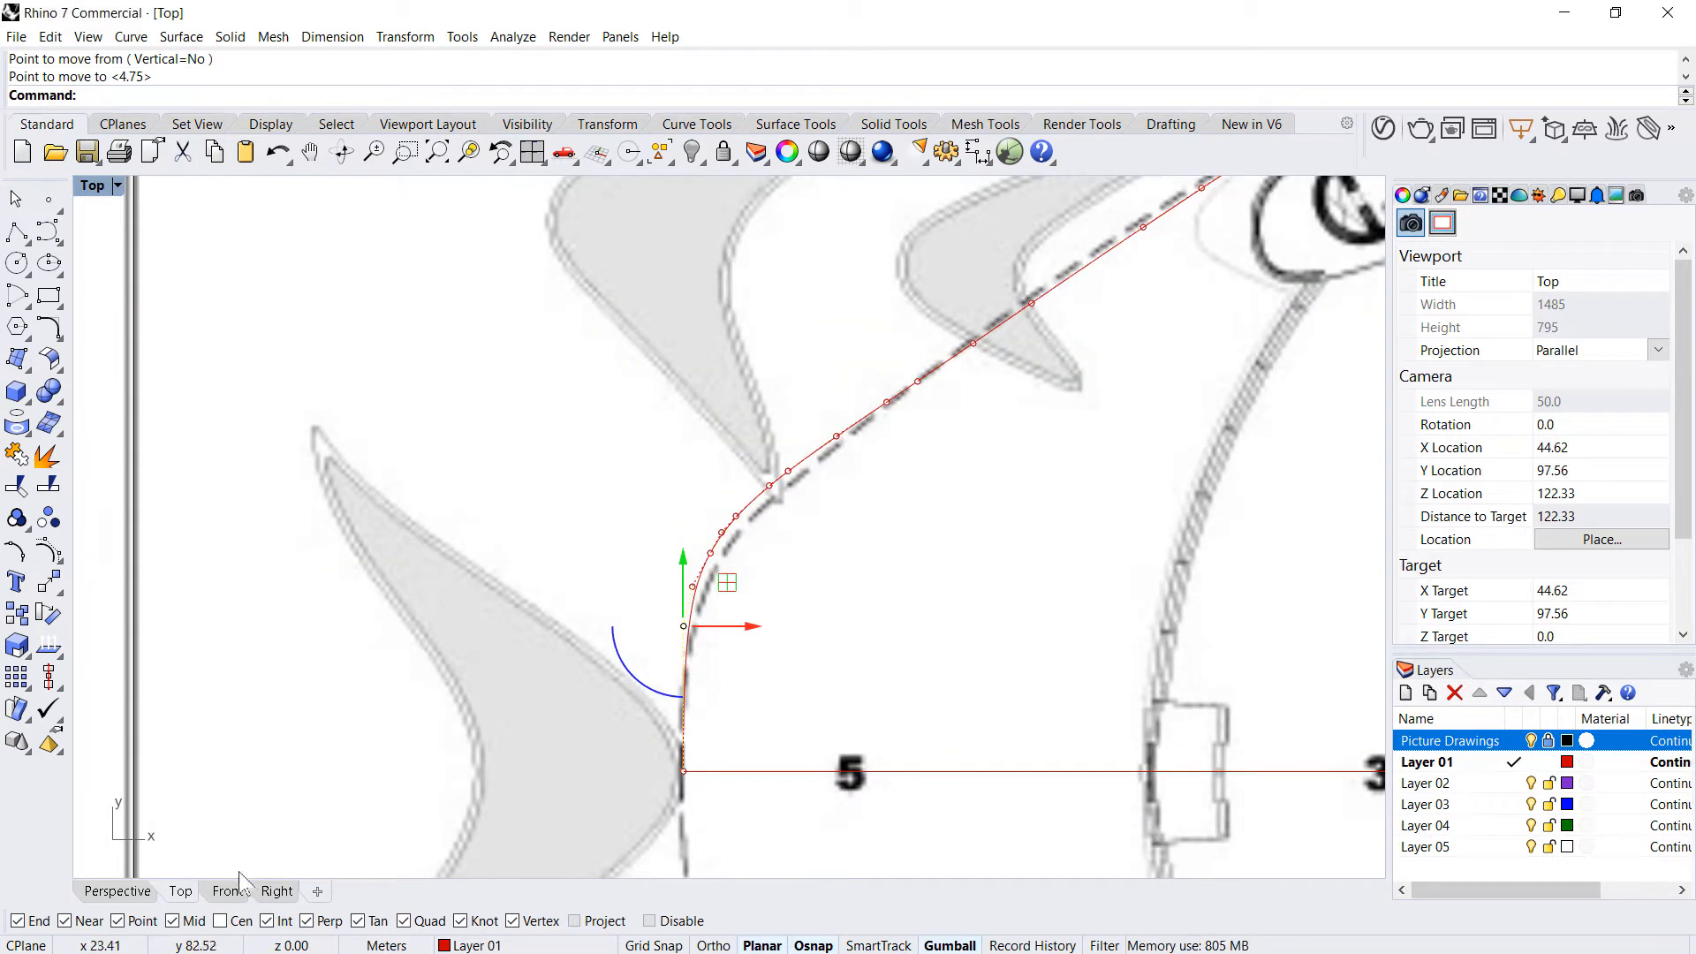
# - Mirror the 3D roof edge curve across the plan's centreline in the Perspective view, keeping the original
pyautogui.click(130, 894)
pyautogui.scroll(-6, 485, 512)
pyautogui.press('Escape')
pyautogui.press('Escape')
pyautogui.moveTo(674, 605); pyautogui.dragTo(809, 581, button='right')
pyautogui.scroll(3, 967, 493)
pyautogui.click(904, 474)
pyautogui.scroll(-3, 1037, 644)
pyautogui.write('mi')
pyautogui.press('Return')
pyautogui.click(1035, 584)
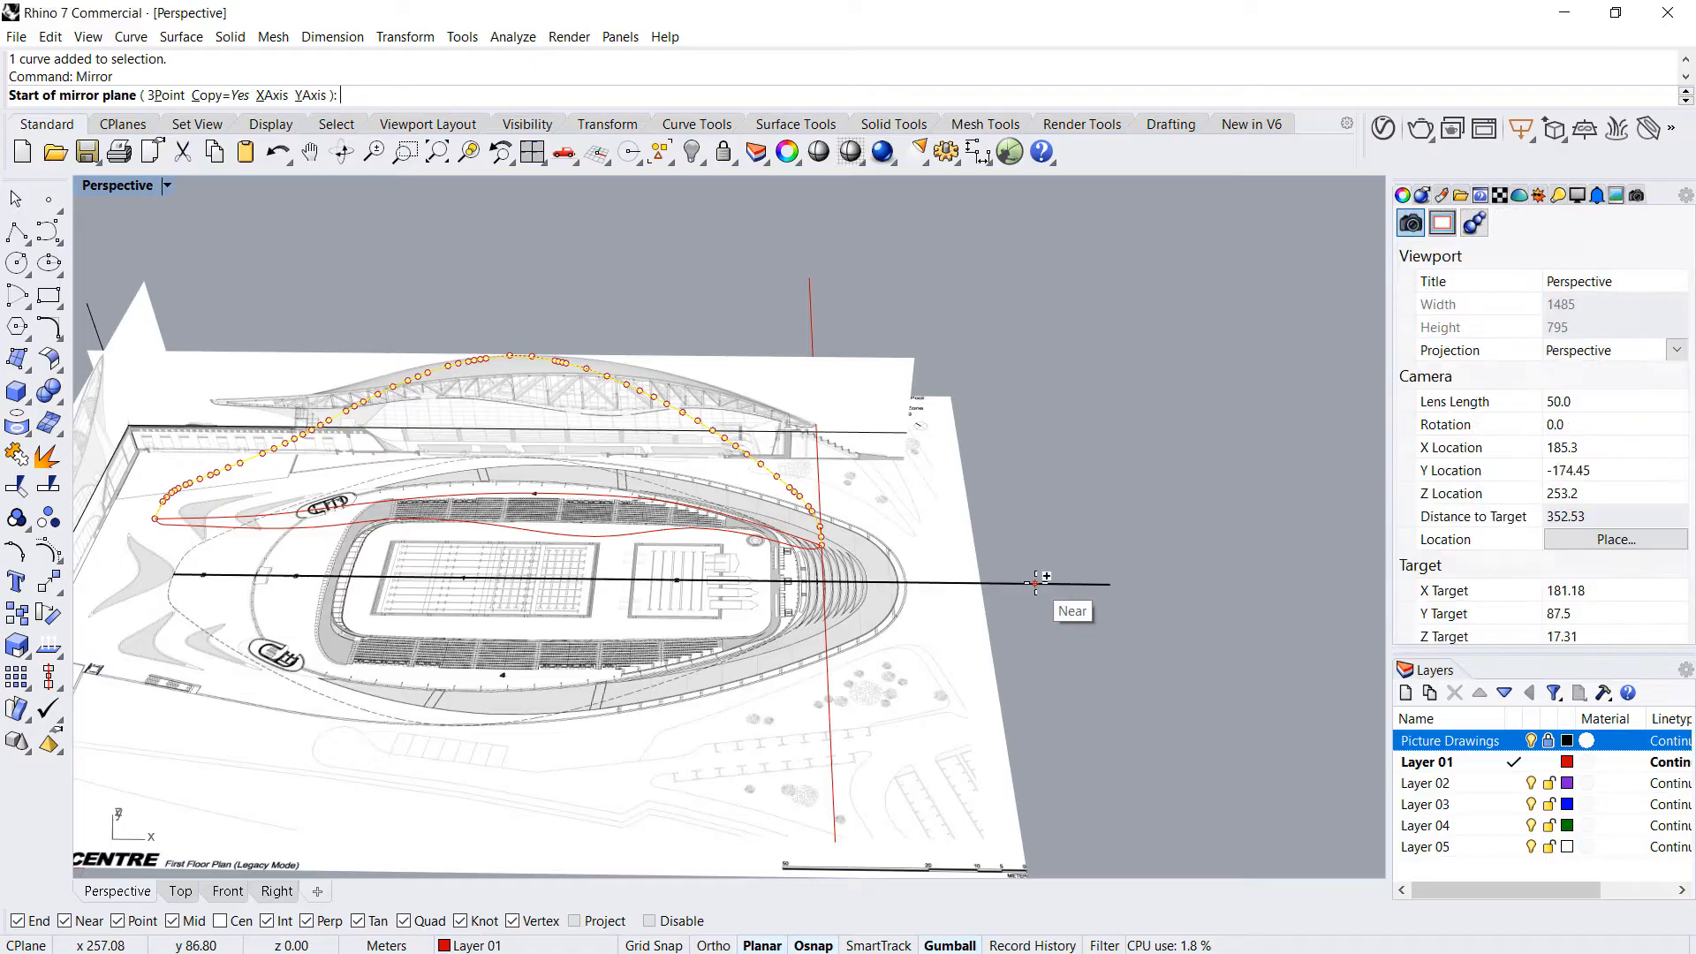
pyautogui.click(1071, 584)
pyautogui.click(1062, 678)
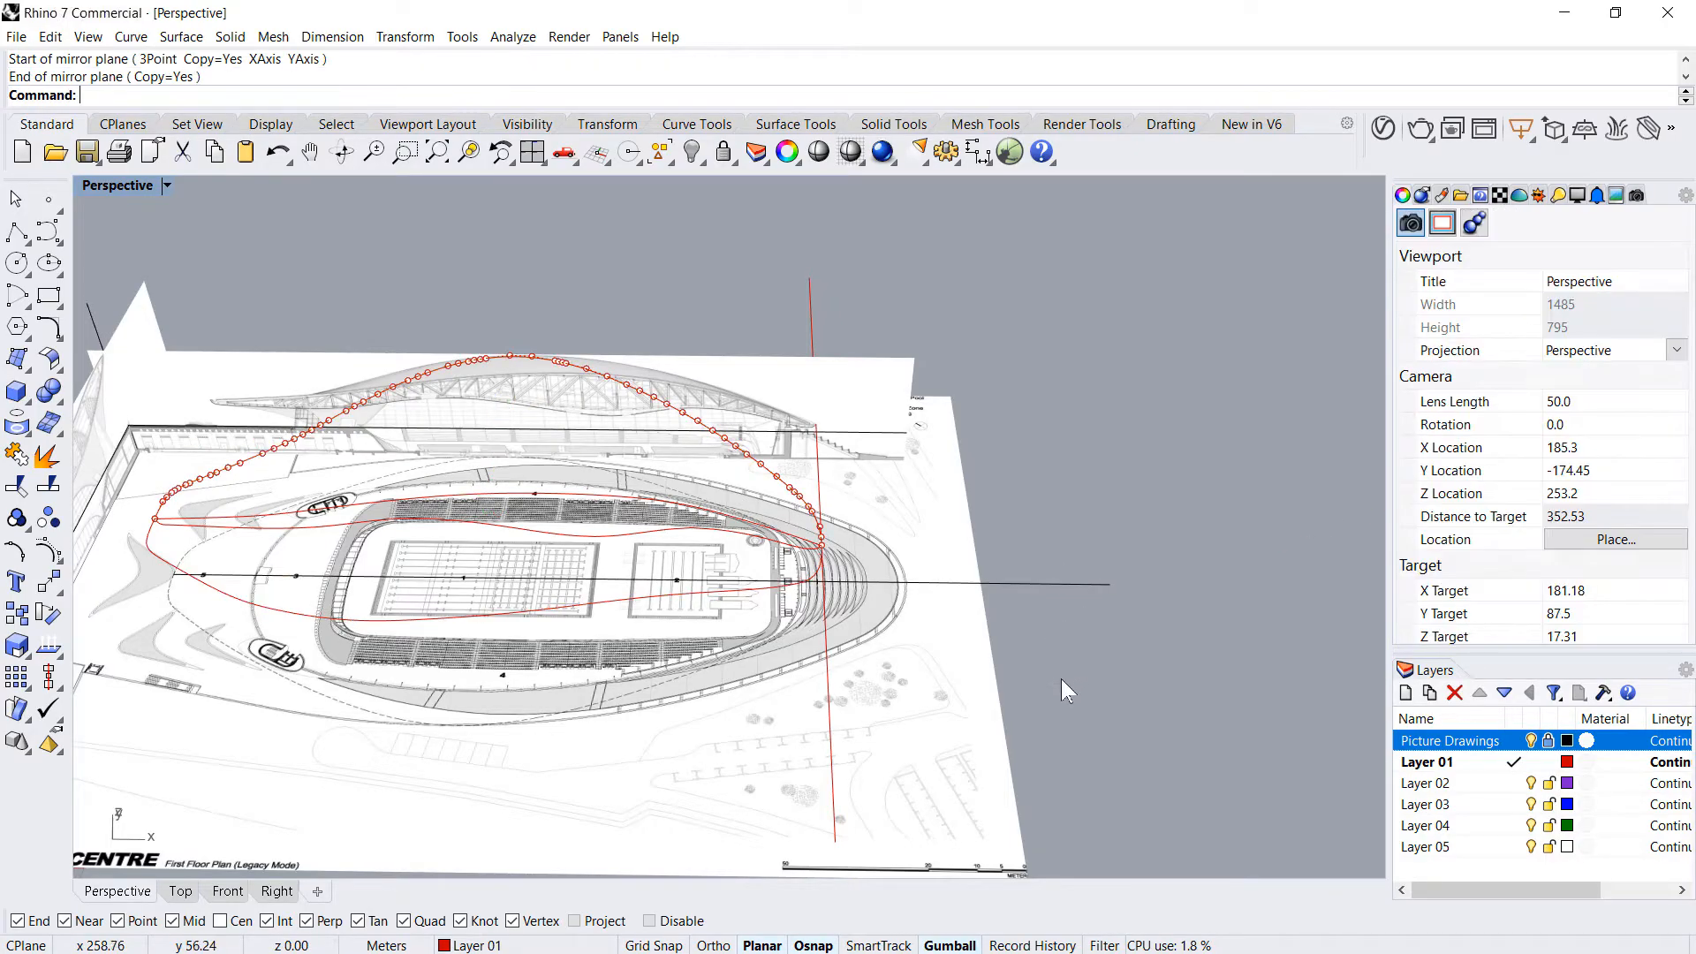
pyautogui.moveTo(1078, 698); pyautogui.dragTo(1029, 711, button='right')
pyautogui.scroll(20, 199, 437)
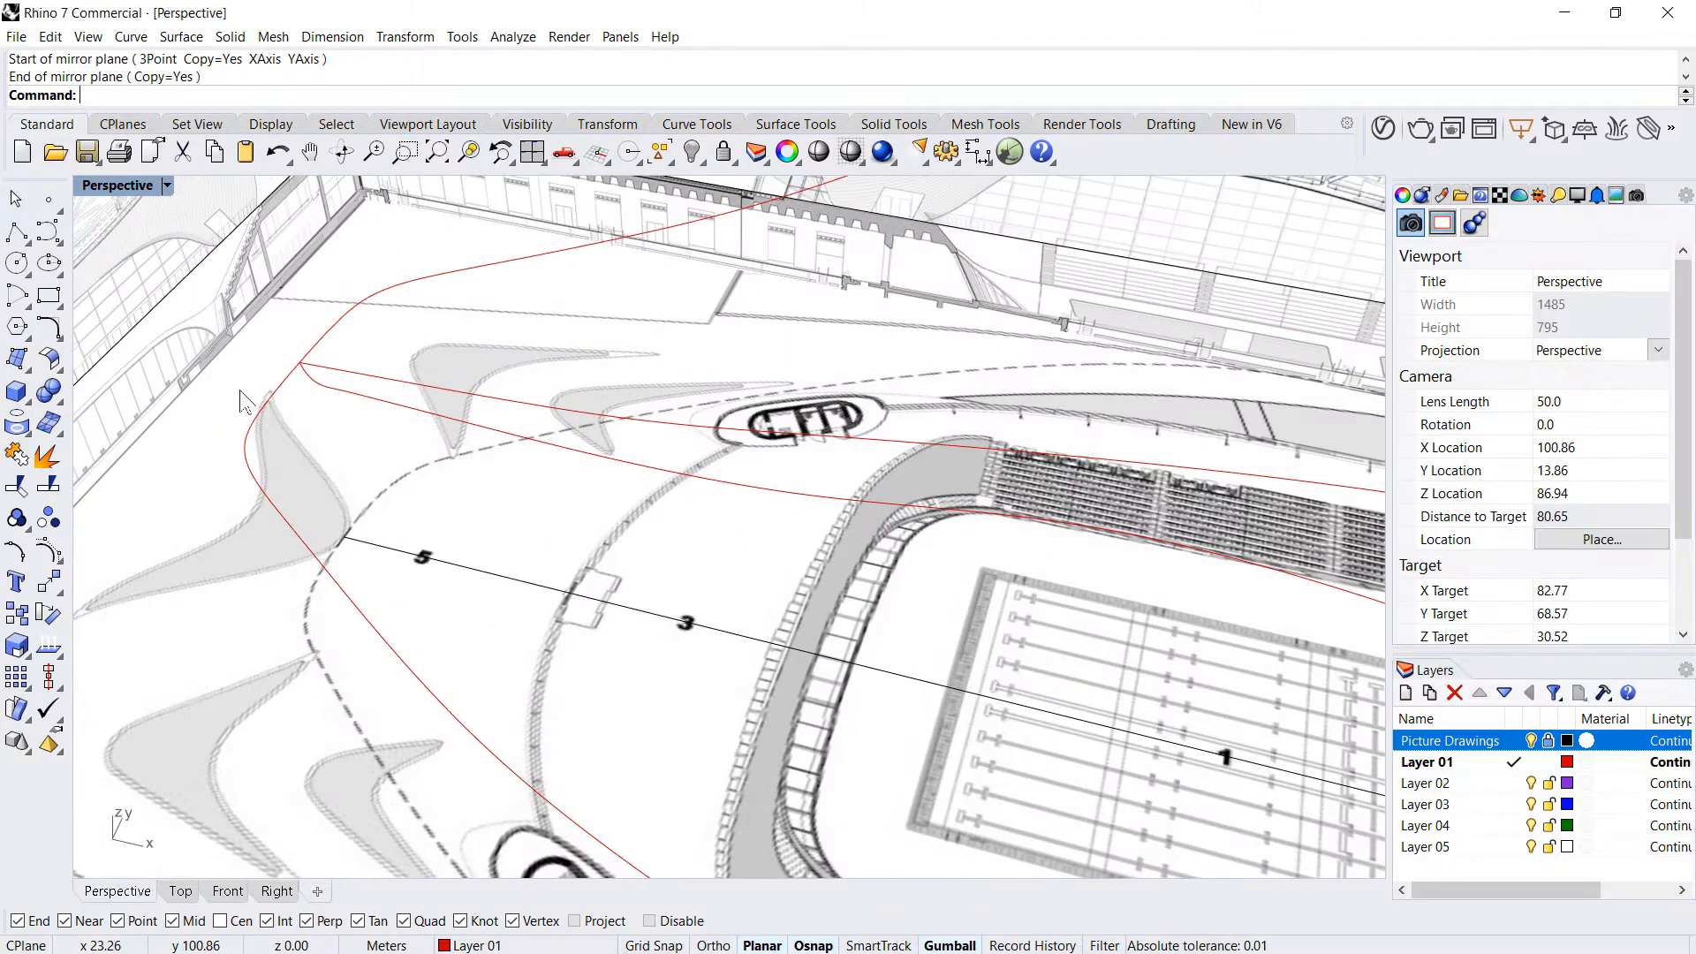
# - Examine the 3D roof edge curve, its mirrored copy and the central profile by selecting them at the nose, leaving nothing selected
pyautogui.click(313, 369)
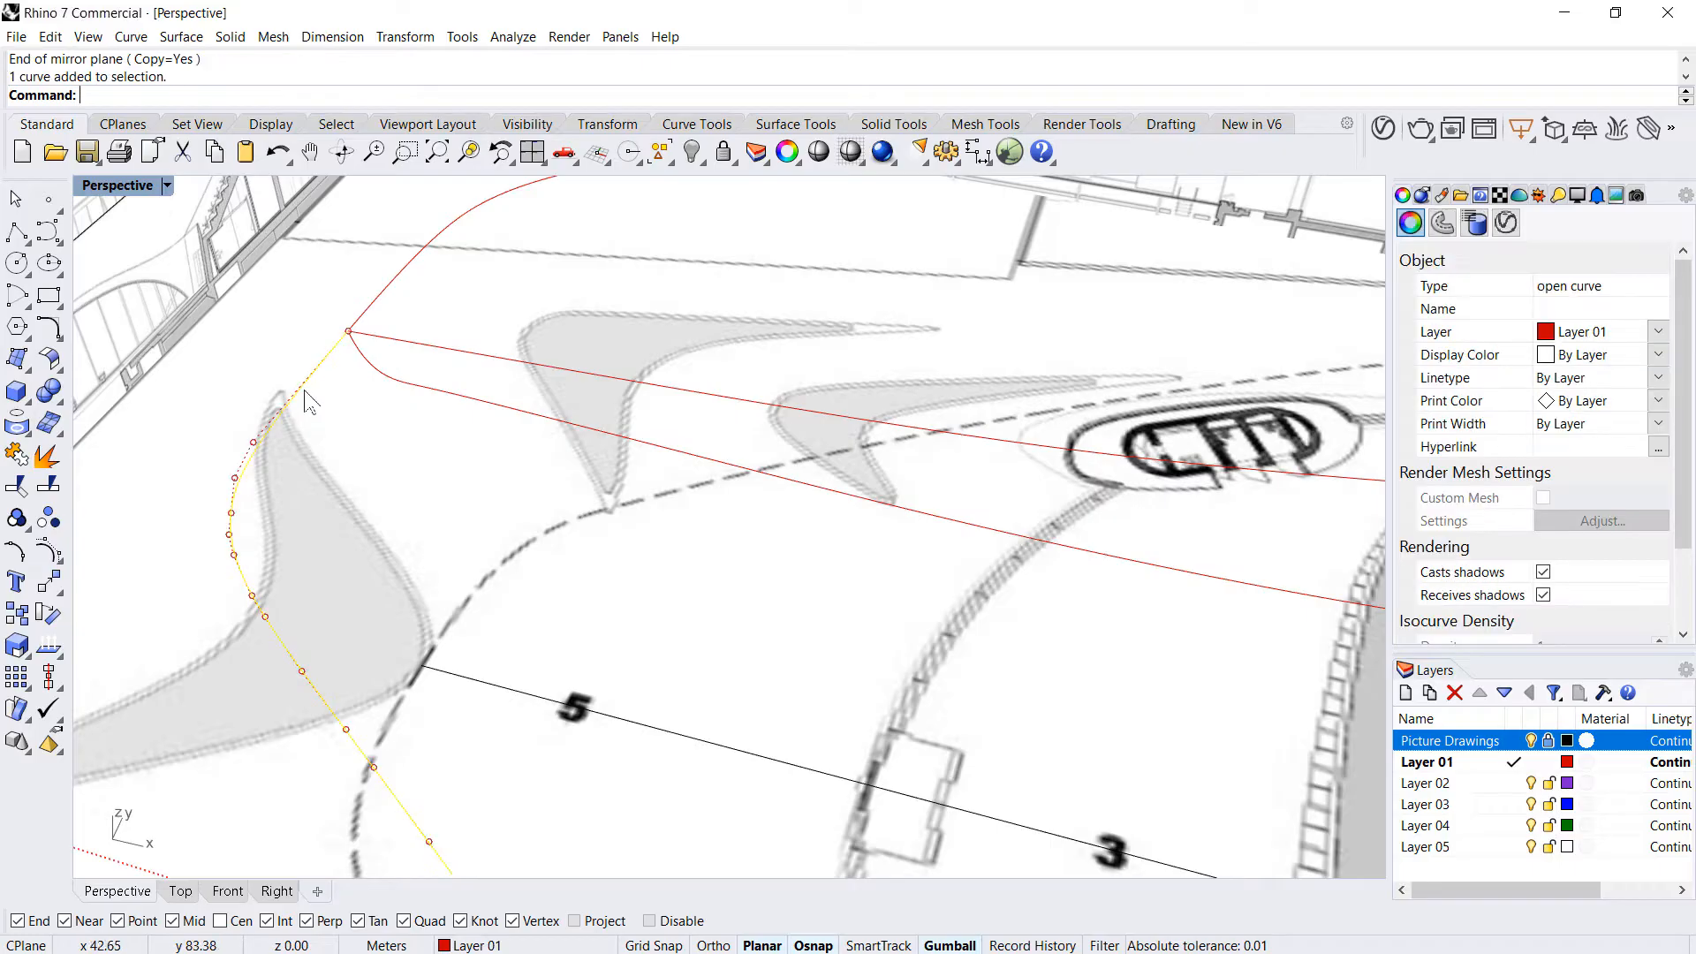
pyautogui.keyDown('shift'); pyautogui.click(463, 351); pyautogui.keyUp('shift')
pyautogui.scroll(-20, 795, 627)
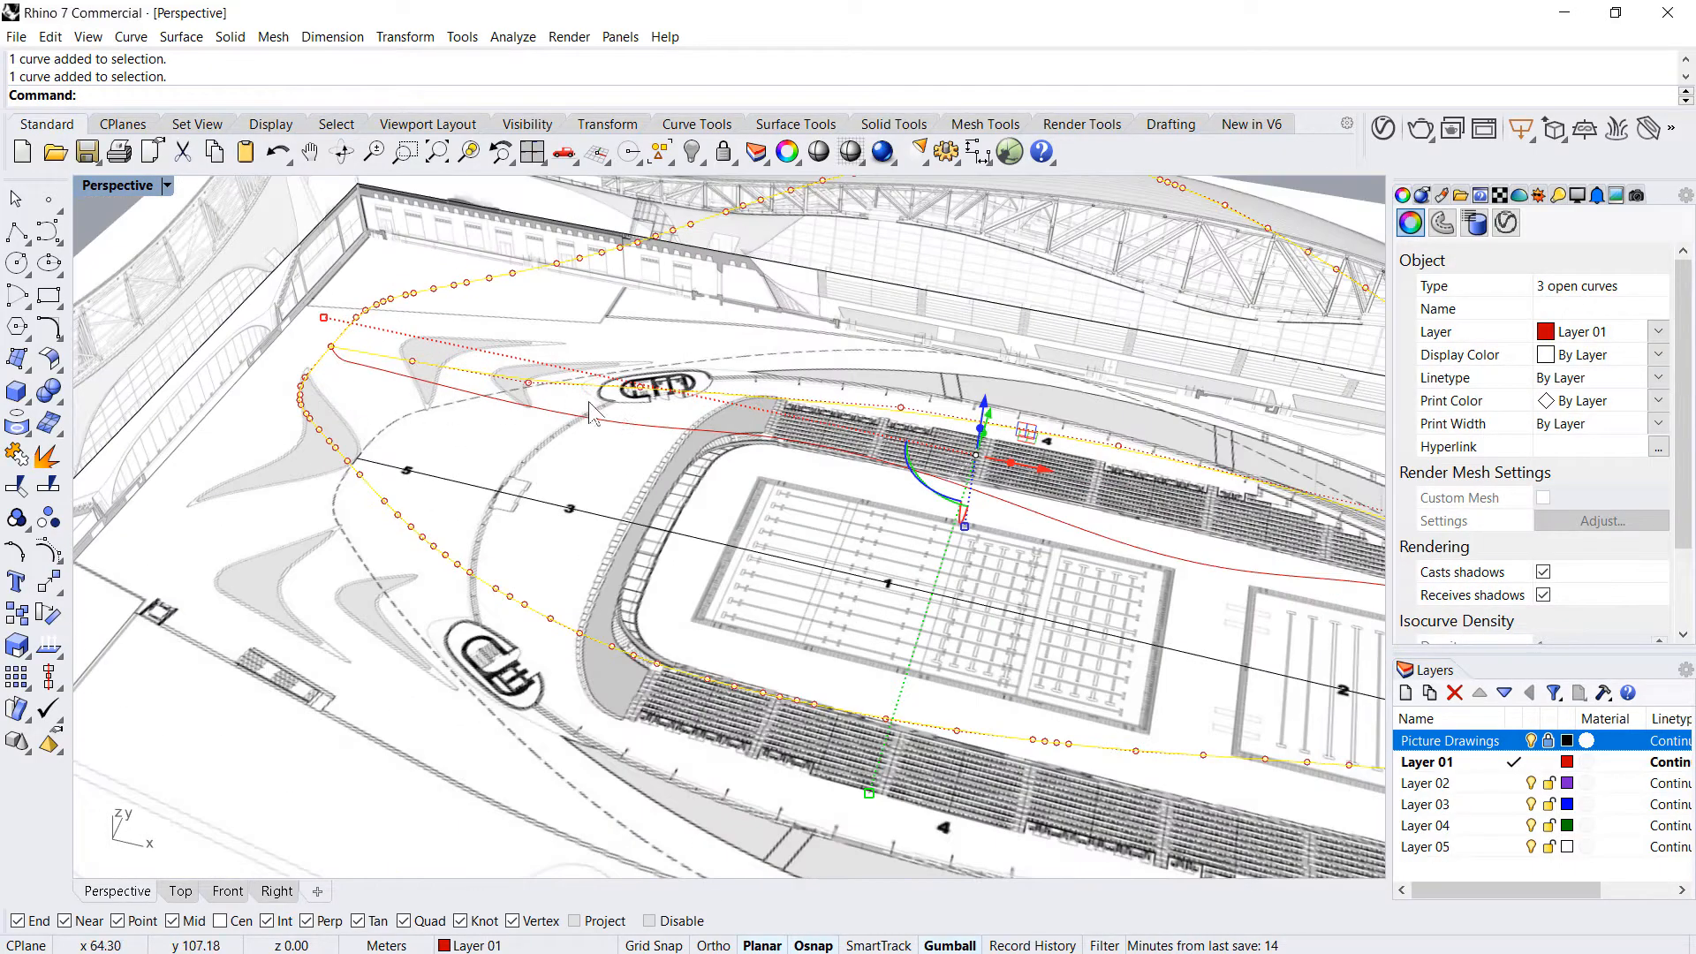
pyautogui.press('Escape')
pyautogui.moveTo(773, 638); pyautogui.dragTo(796, 649, button='right')
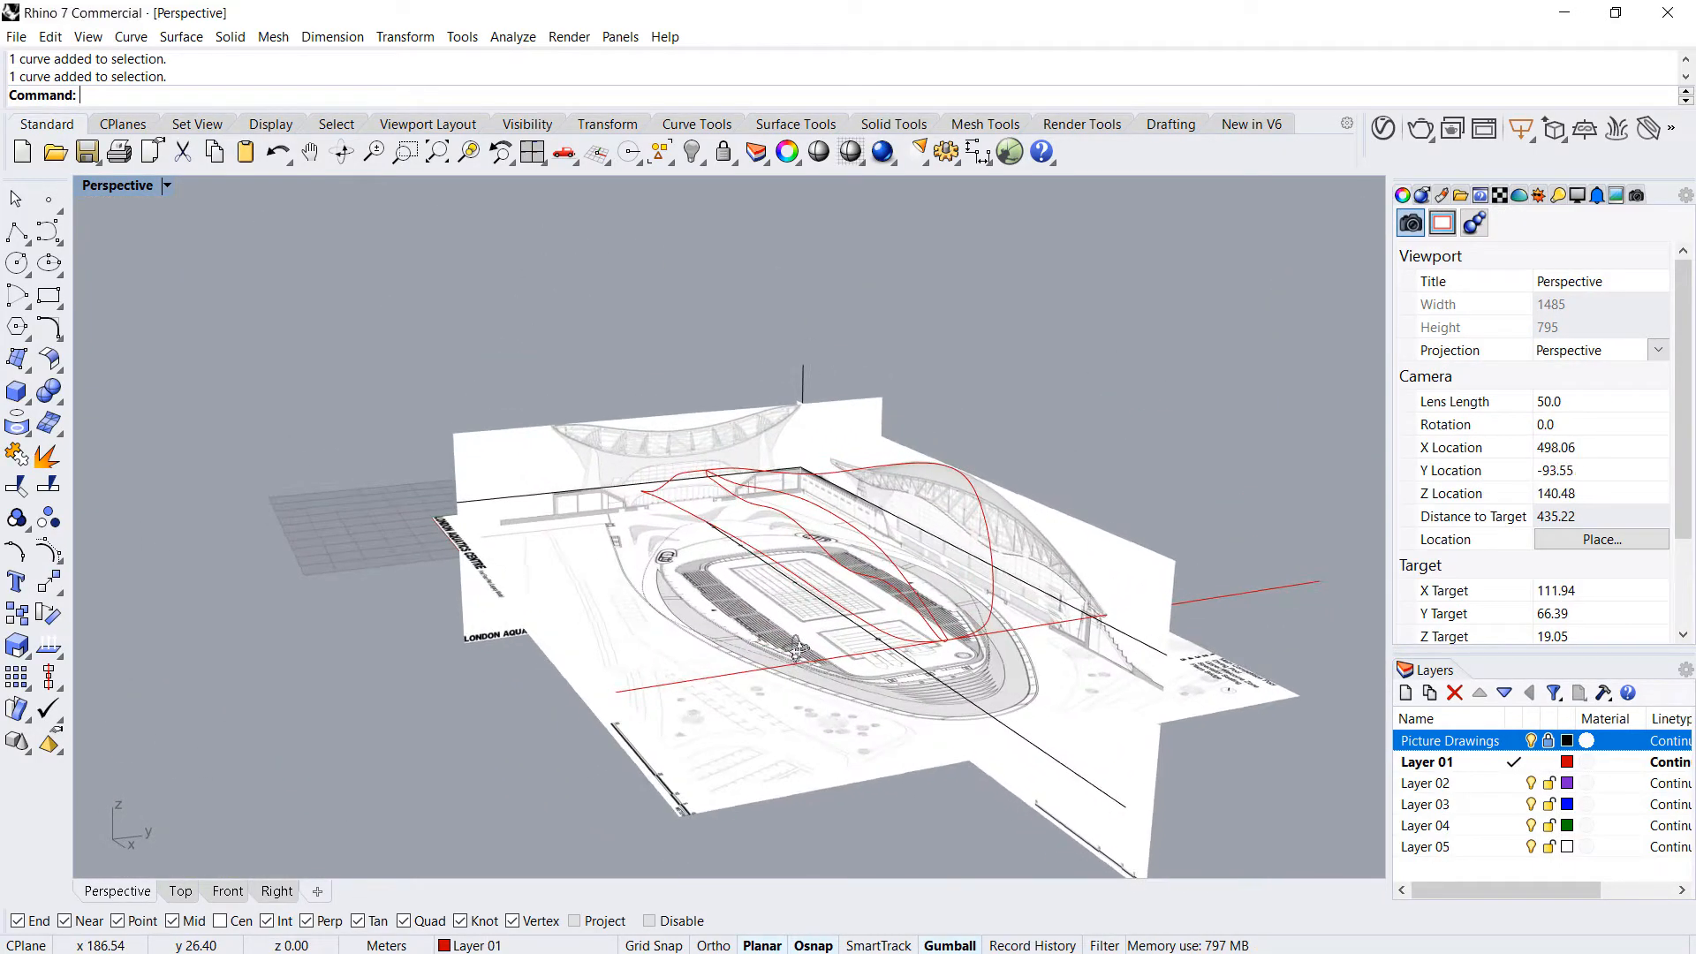
# - Make Layer 02 the current layer for tracing the cross section in the Right view
pyautogui.click(277, 892)
pyautogui.scroll(5, 510, 447)
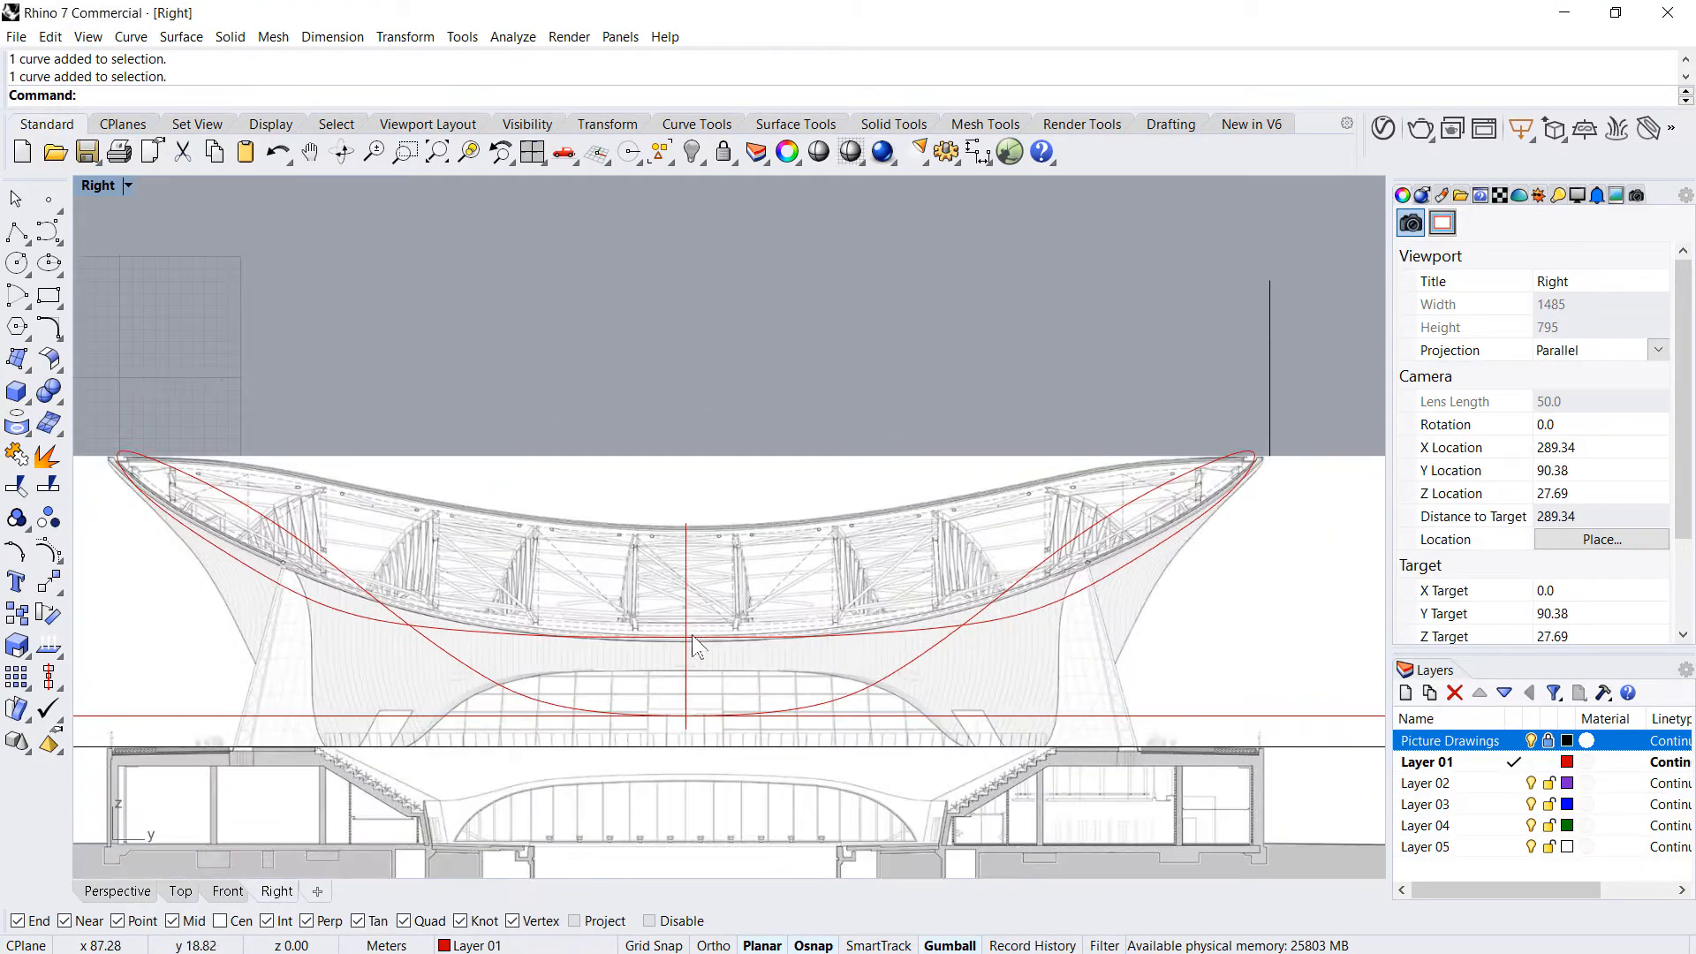
pyautogui.doubleClick(1486, 781)
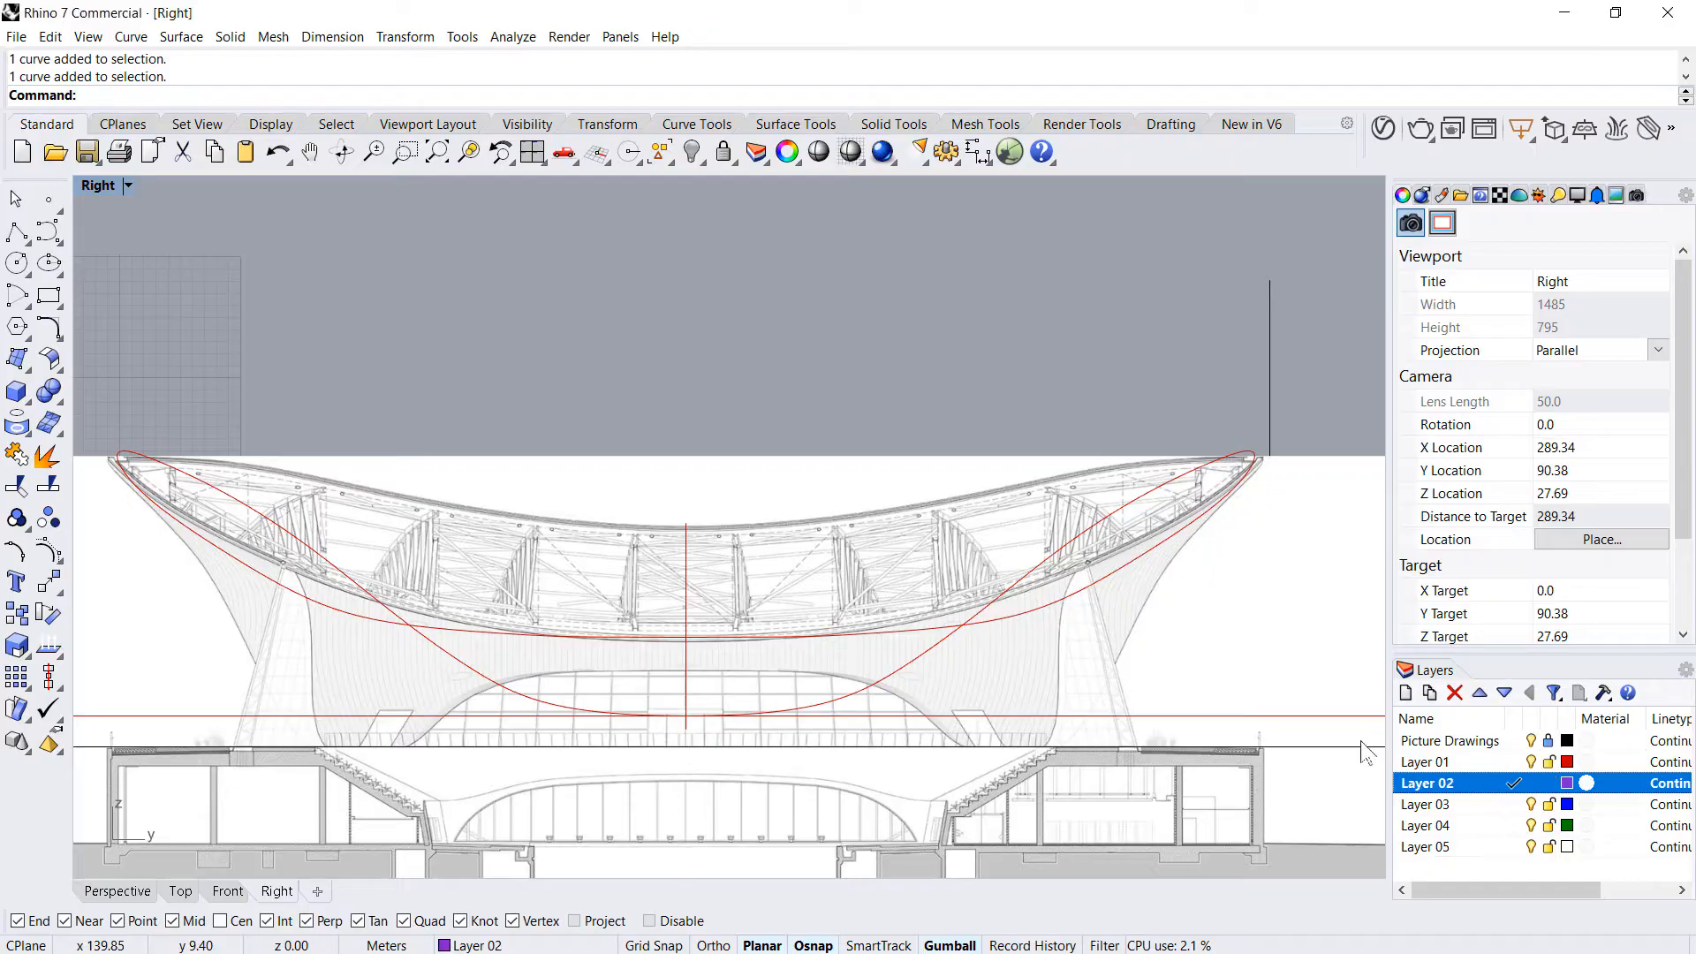
# - Trace half of the roof's upper edge in the Right view with a degree 3 control point curve from the outer tip to the centreline
pyautogui.scroll(-4, 1074, 567)
pyautogui.scroll(8, 535, 505)
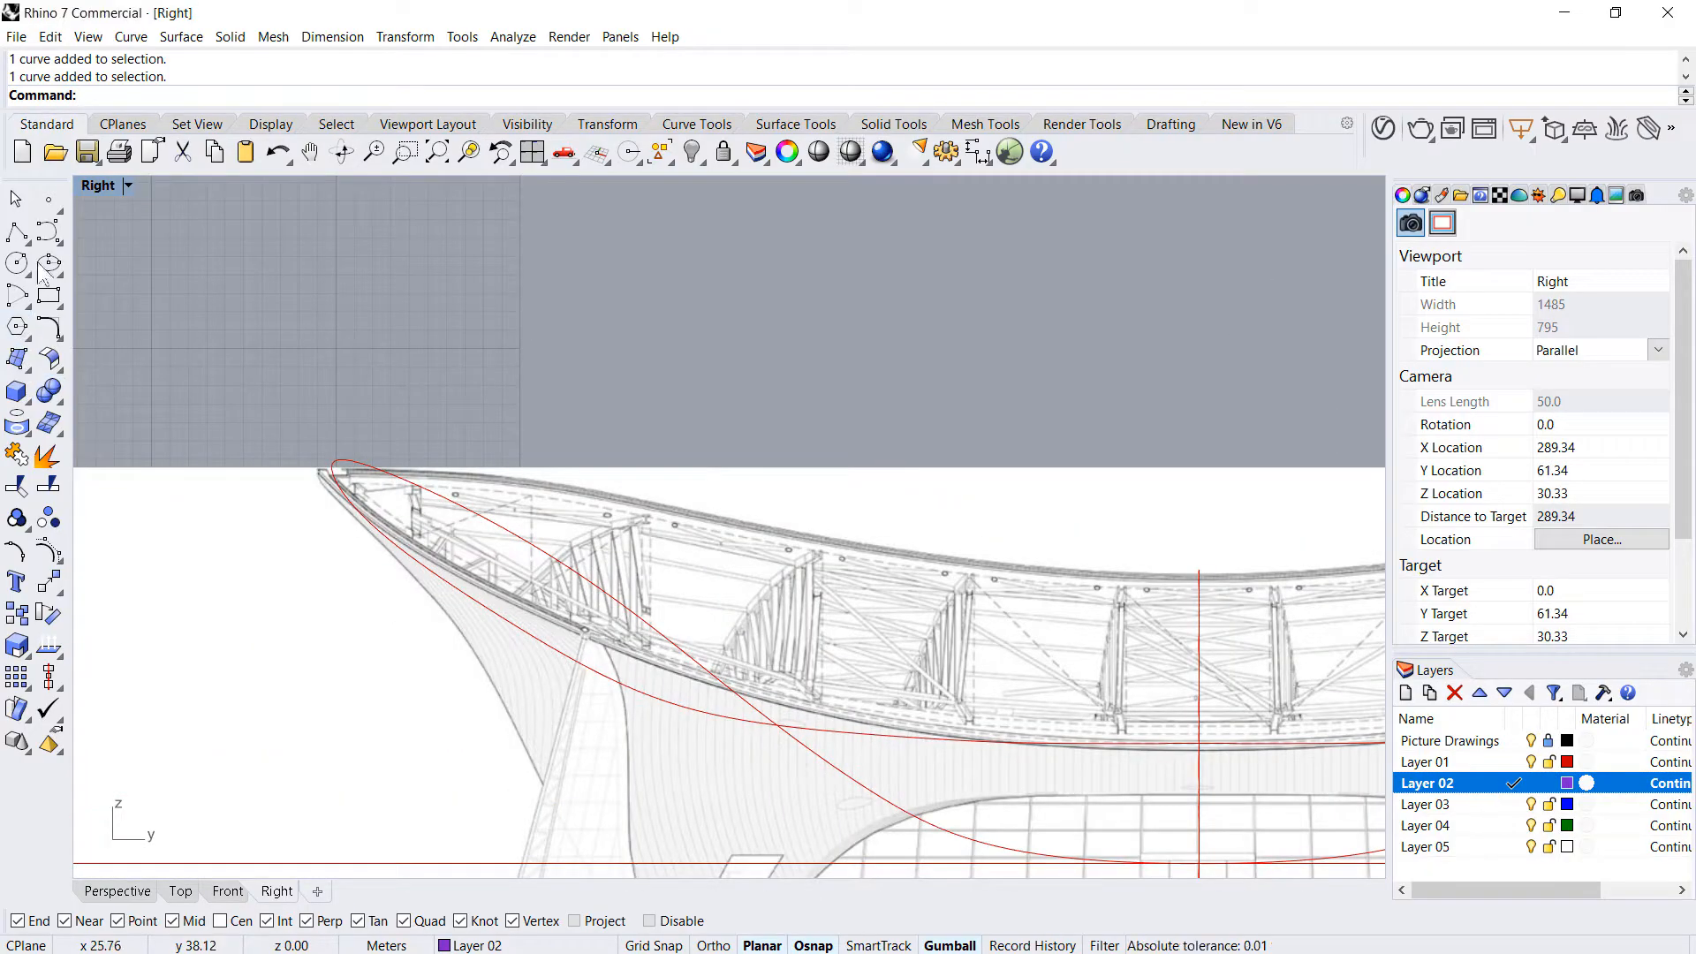
pyautogui.hotkey('ctrl', 'z')
pyautogui.click(49, 232)
pyautogui.scroll(6, 568, 453)
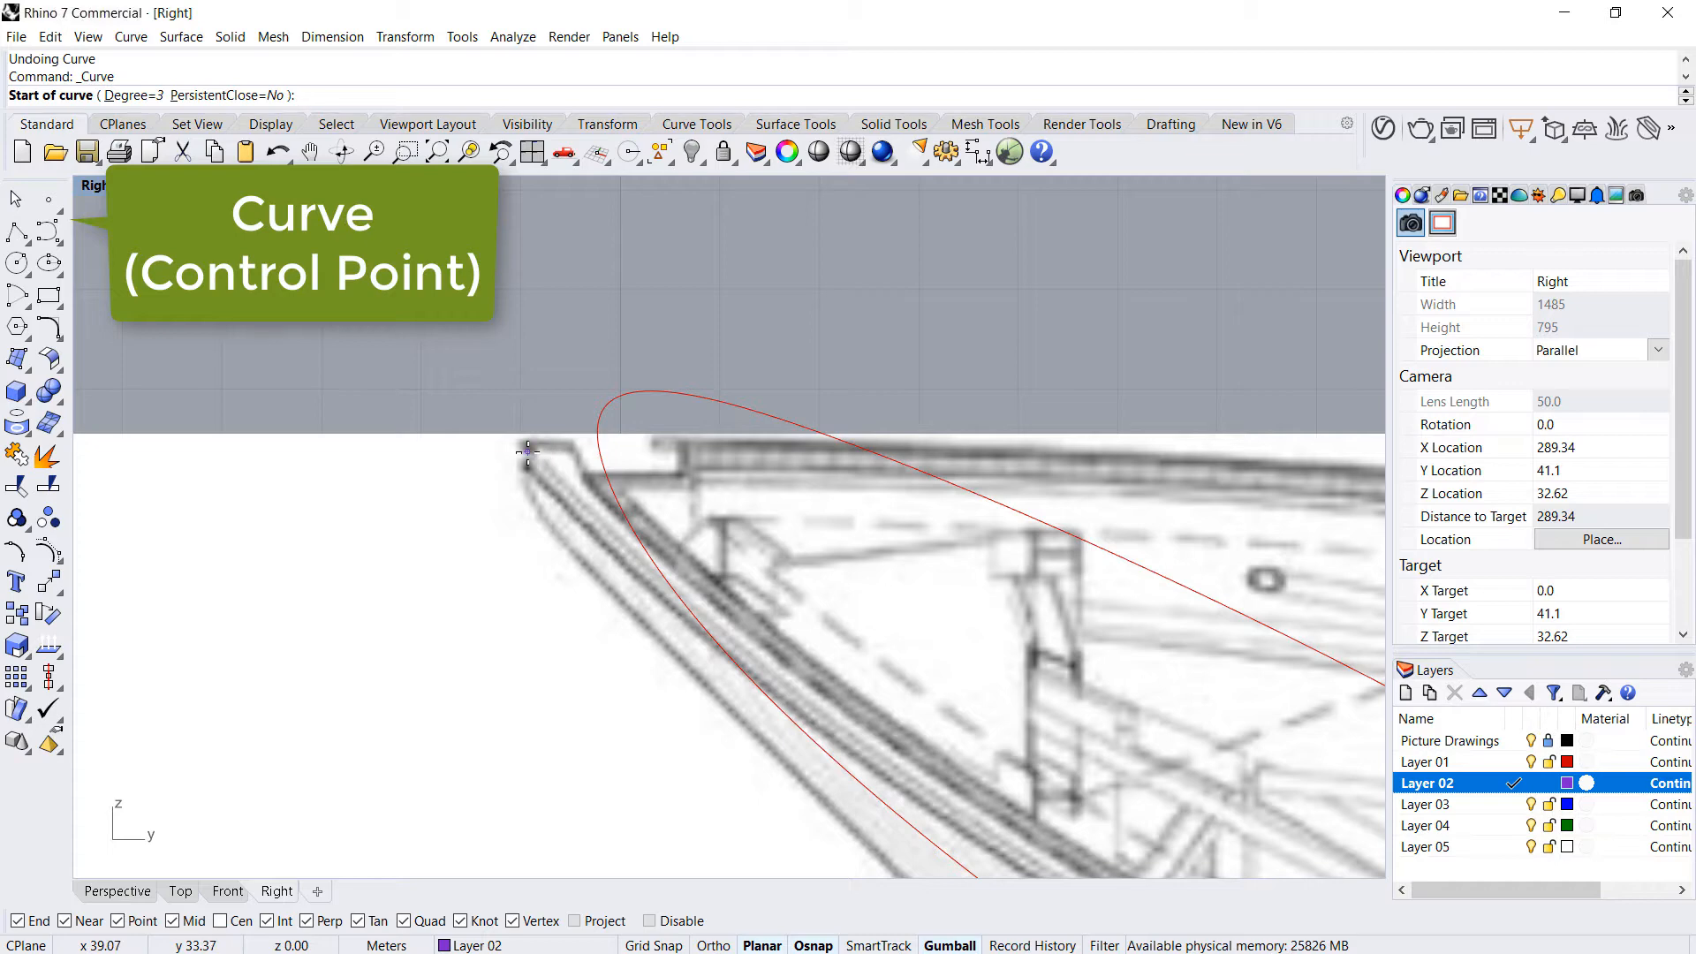
pyautogui.click(528, 452)
pyautogui.scroll(-3, 527, 452)
pyautogui.scroll(2, 527, 453)
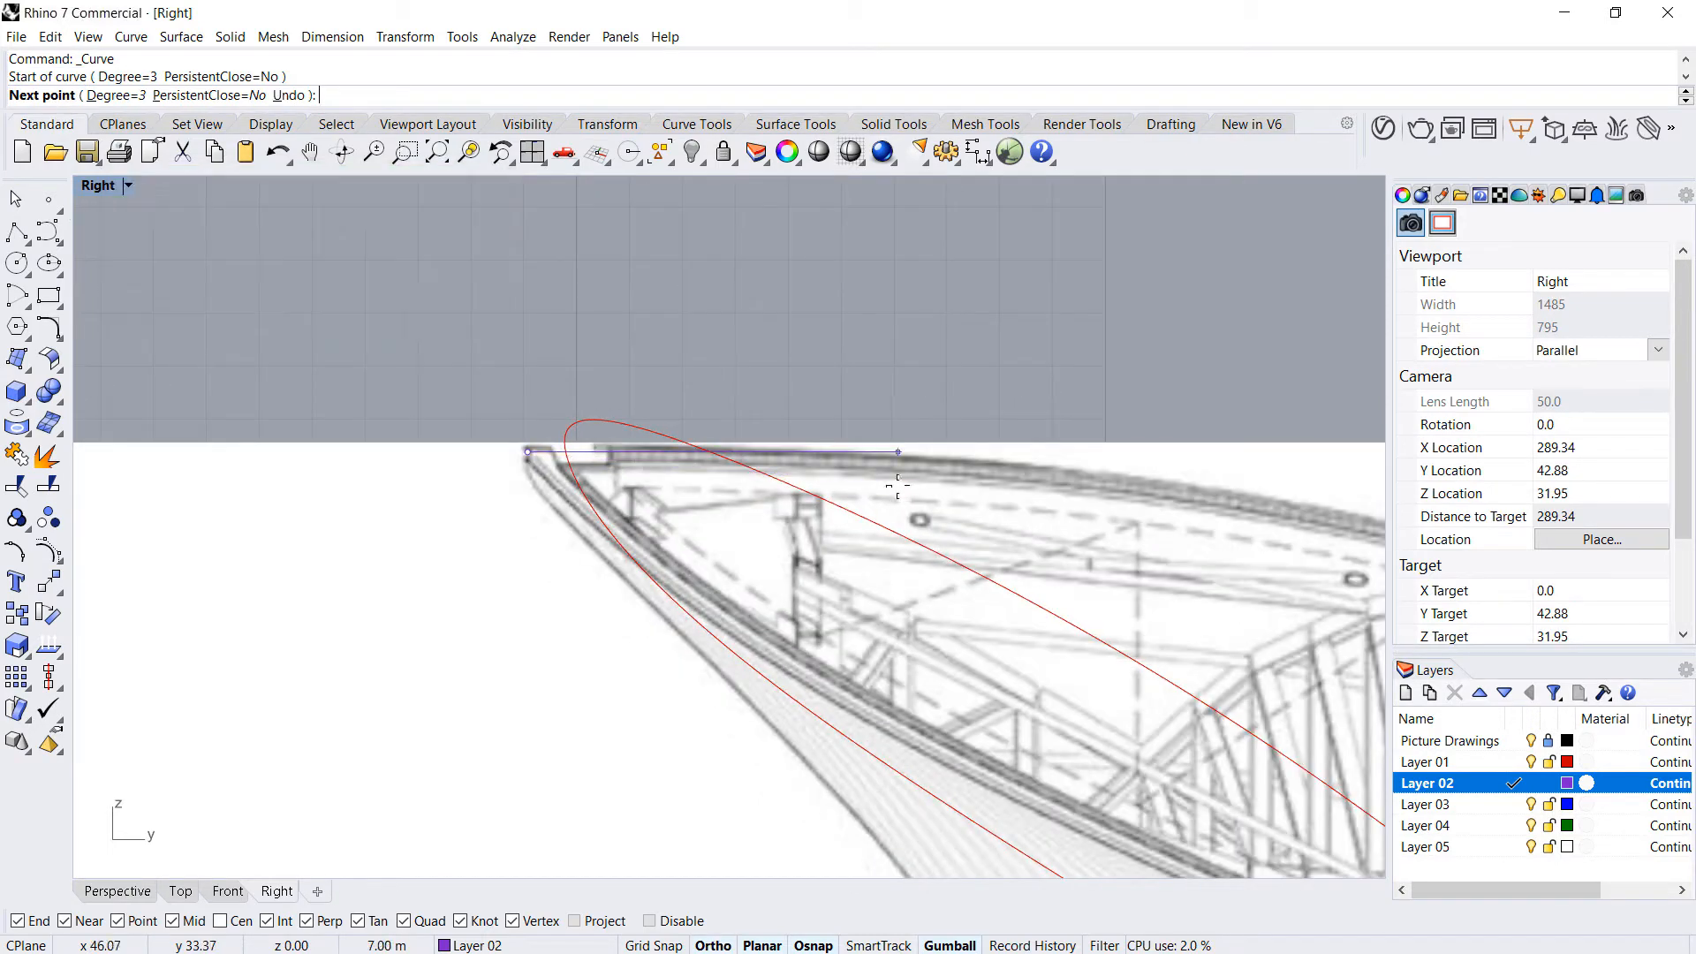
pyautogui.click(962, 474)
pyautogui.scroll(-3, 963, 474)
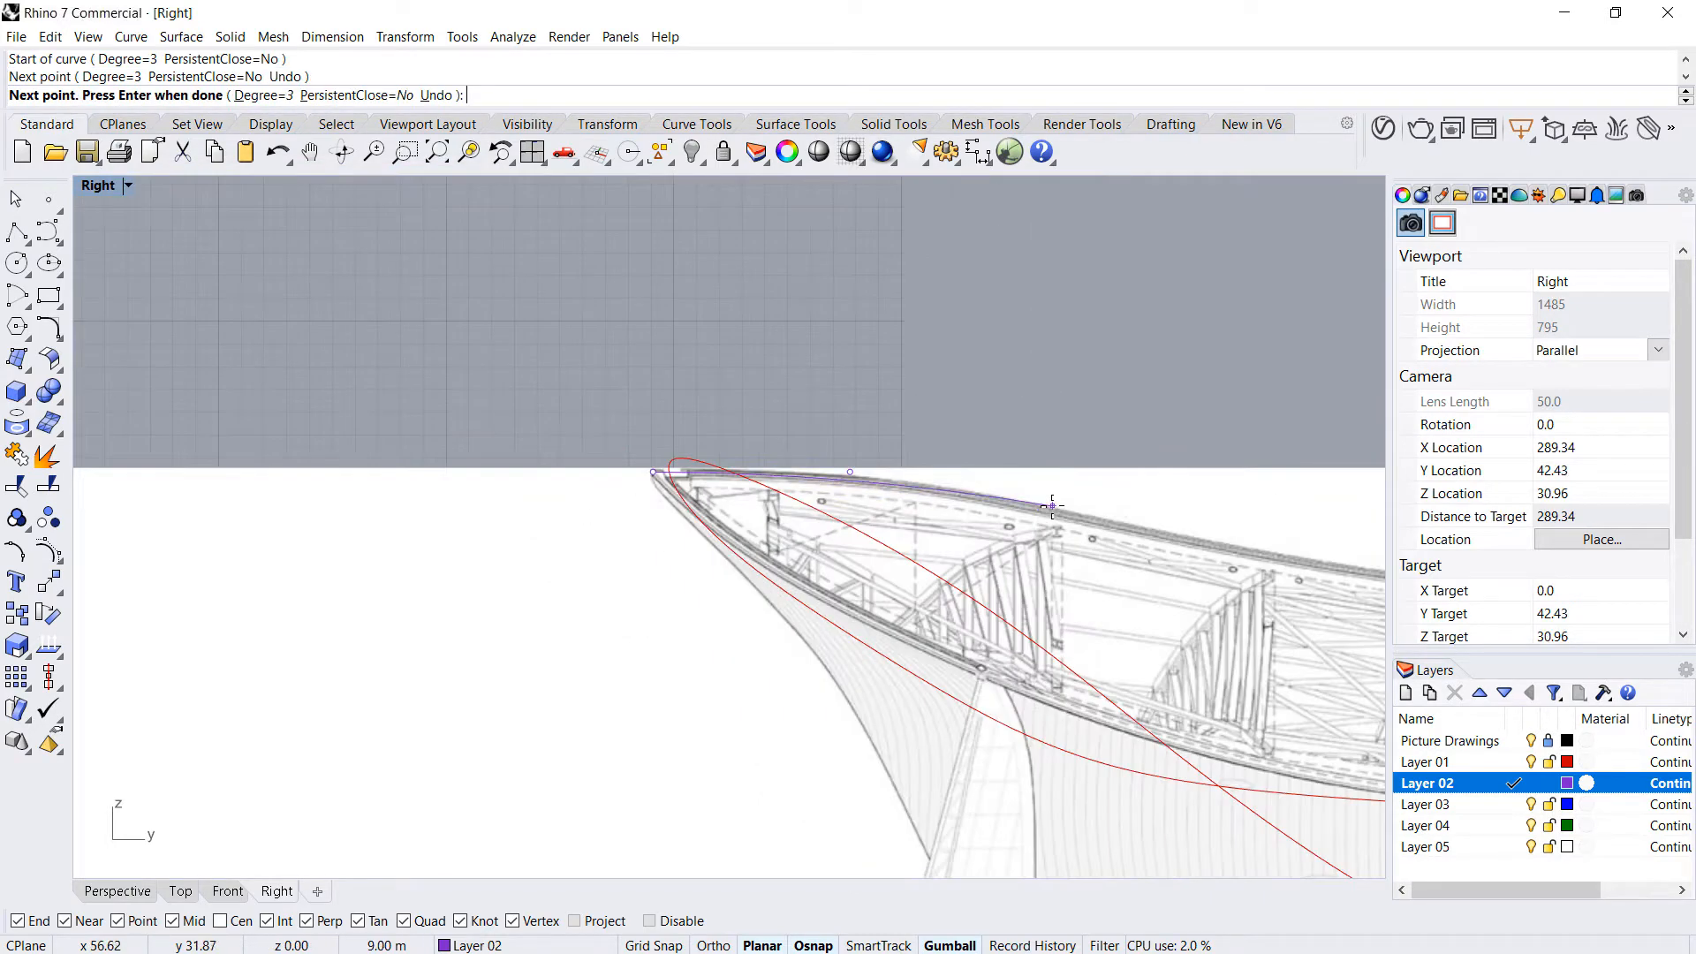
pyautogui.click(1076, 516)
pyautogui.scroll(-3, 1075, 517)
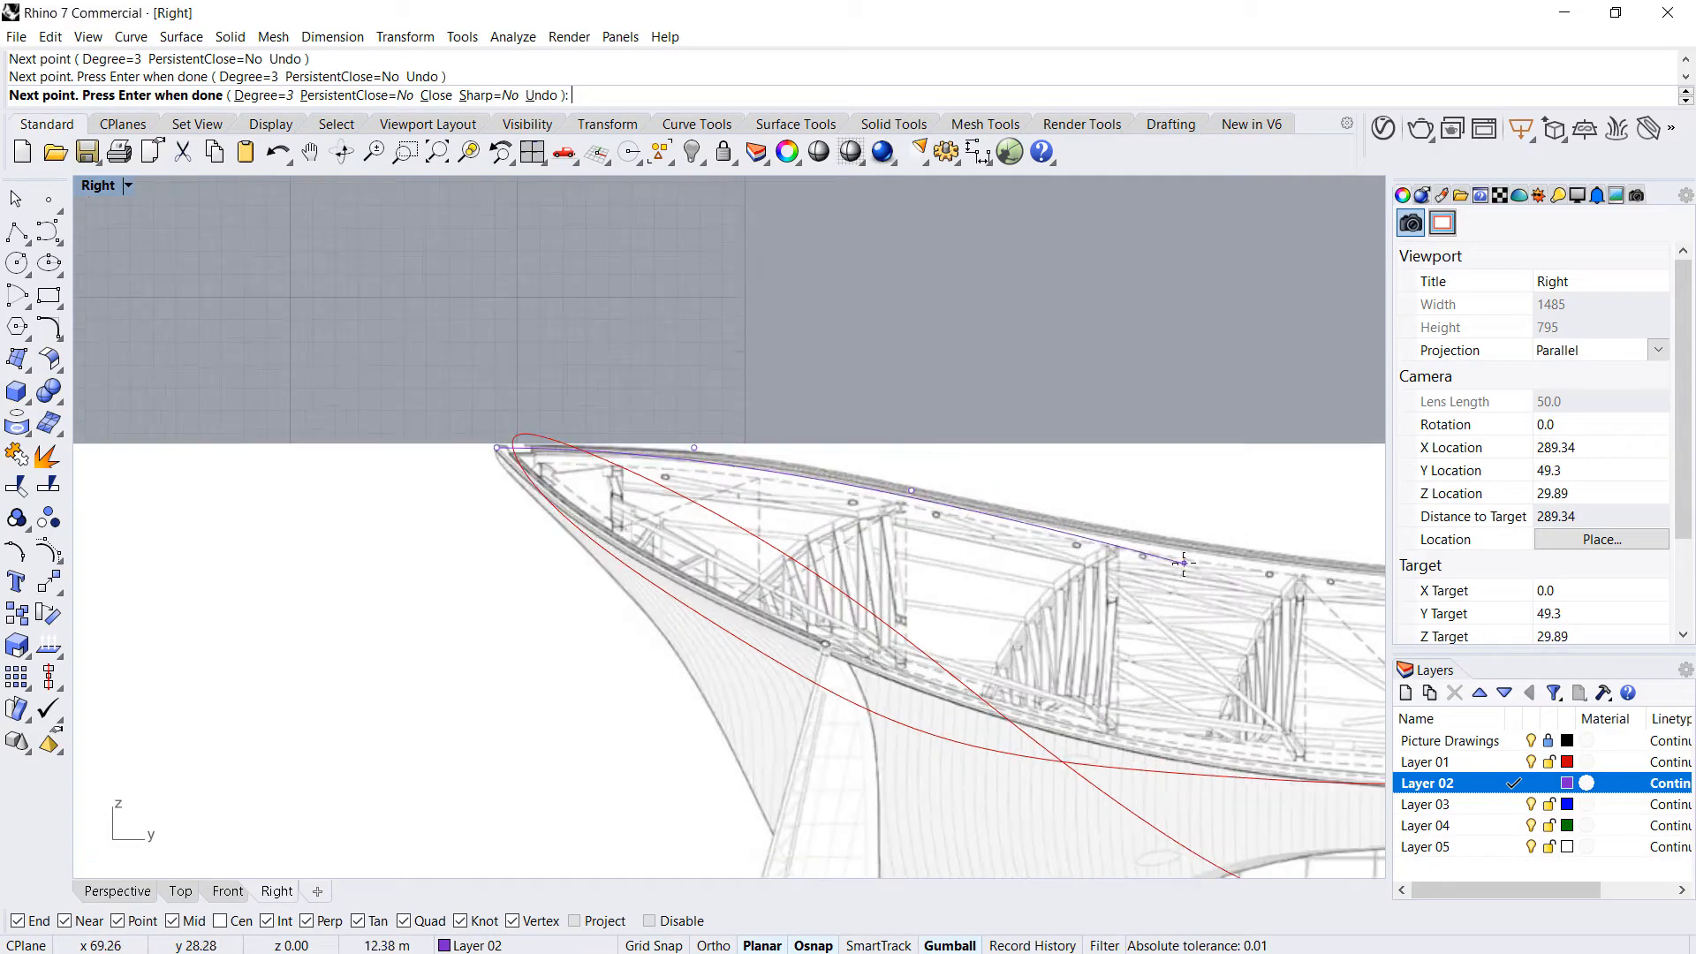
pyautogui.click(1008, 531)
pyautogui.scroll(-3, 861, 521)
pyautogui.scroll(2, 1004, 546)
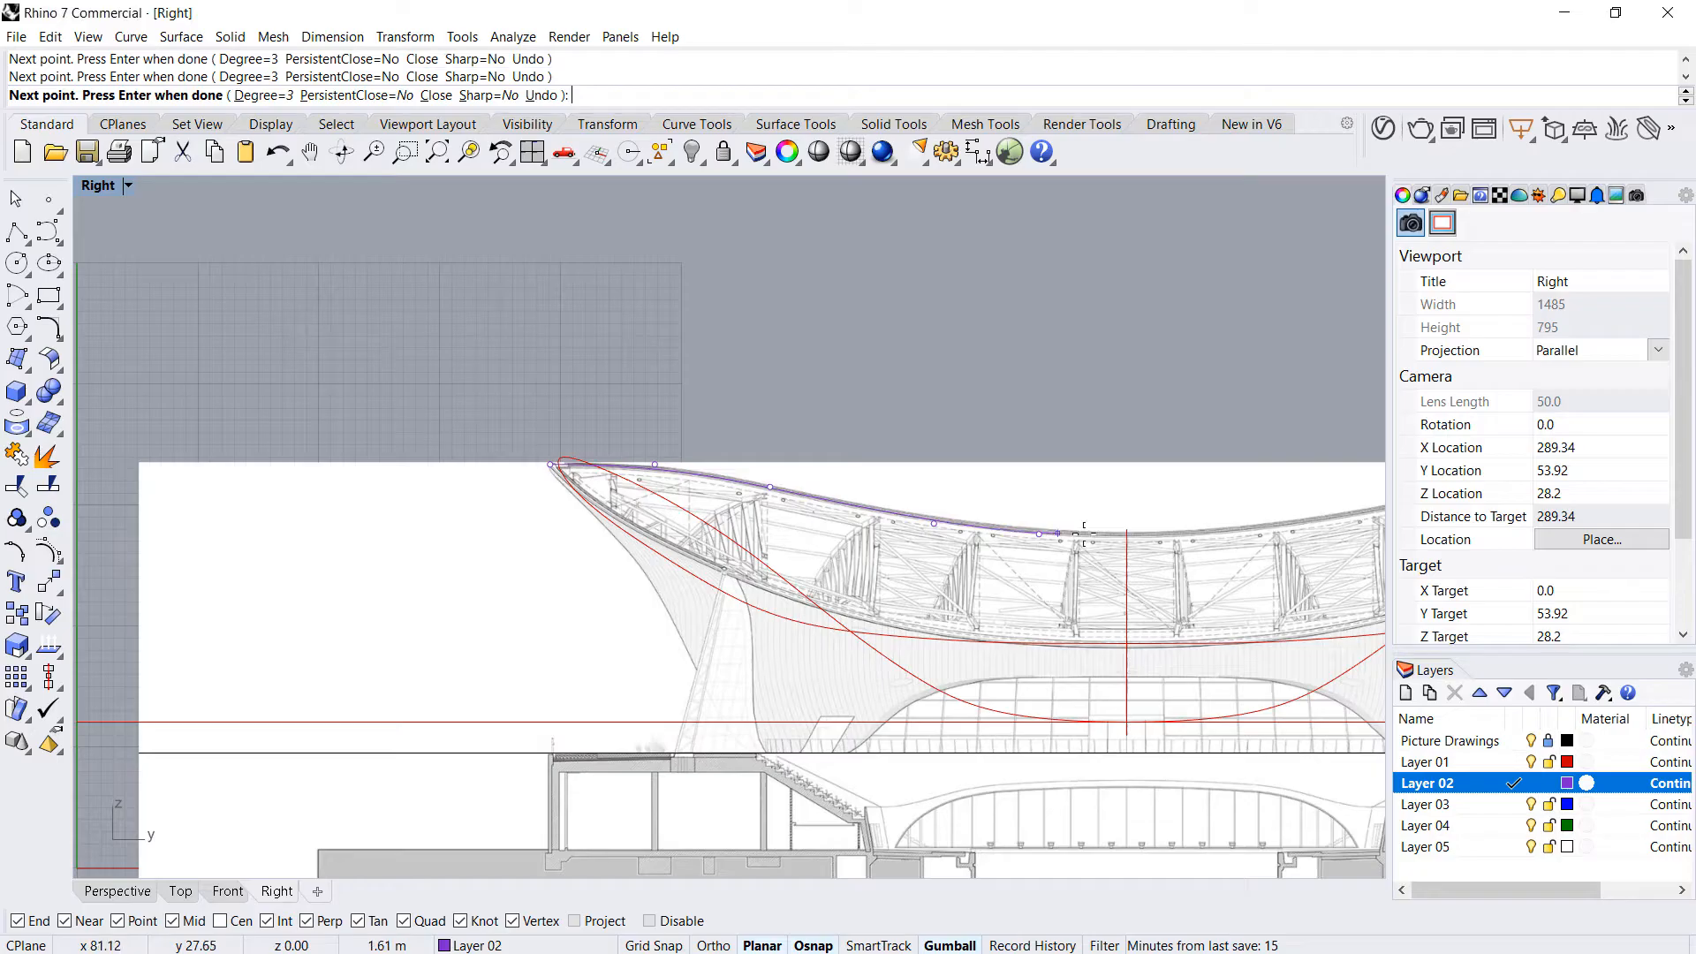
pyautogui.press('shift')
pyautogui.keyDown('shift'); pyautogui.click(1126, 534); pyautogui.keyUp('shift')
pyautogui.rightClick(1126, 533)
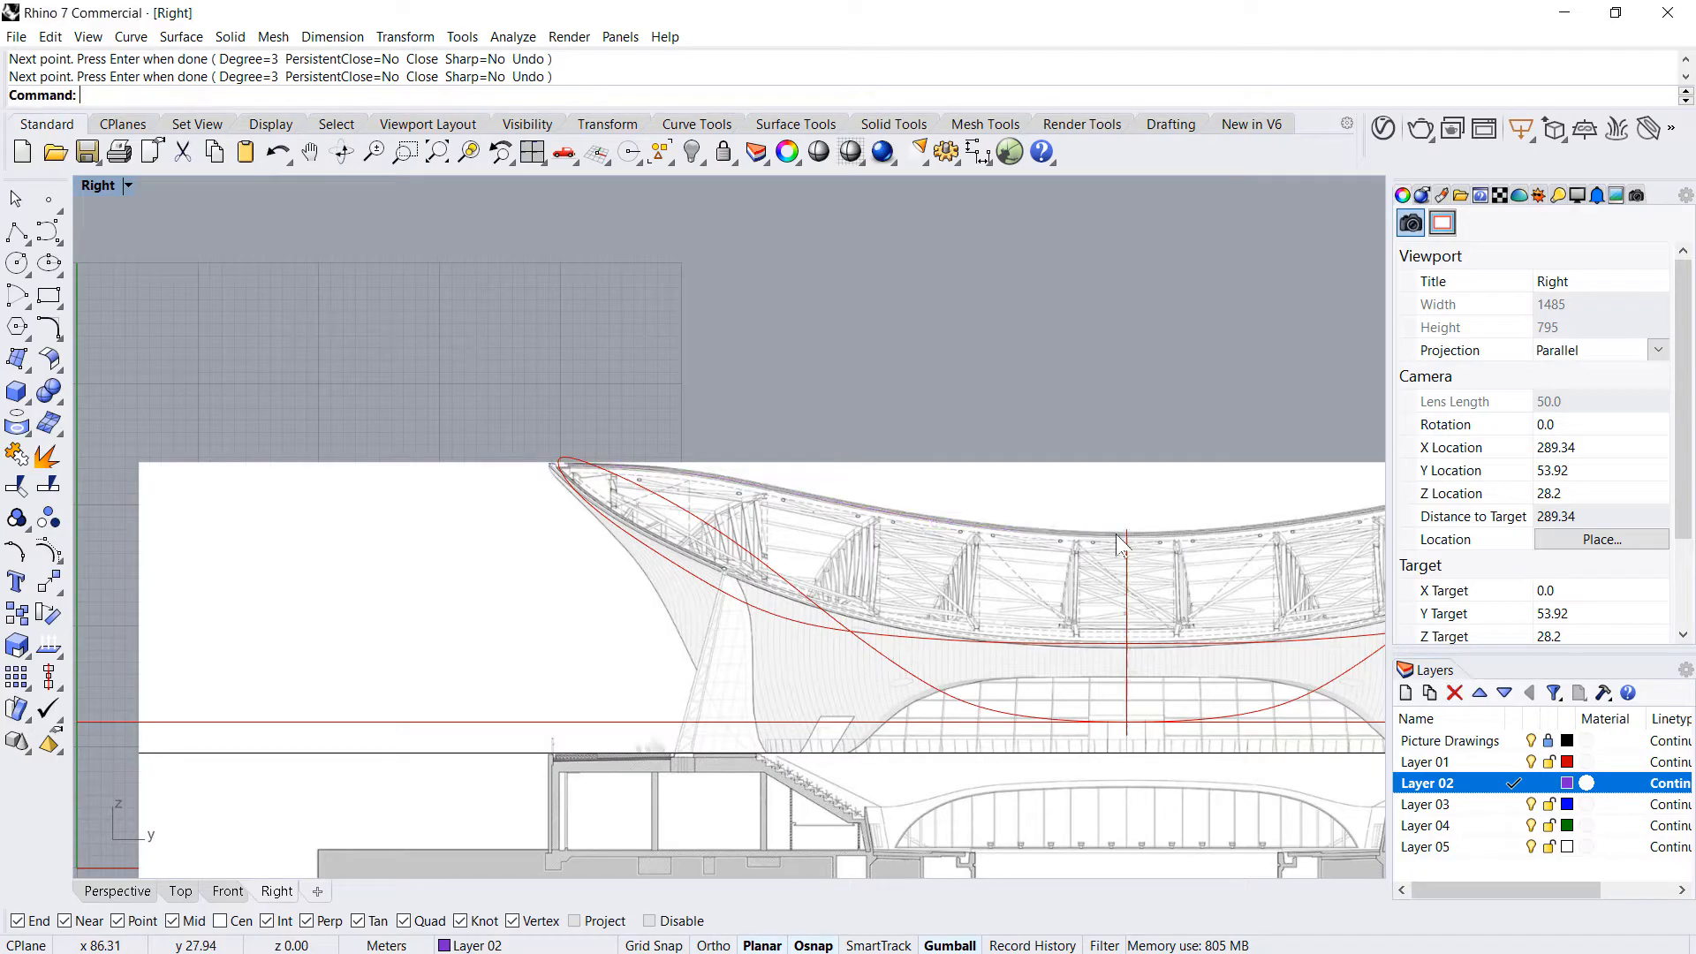
# - Mirror the half upper-edge curve about its centreline end in the Perspective view, keeping the original
pyautogui.click(1089, 535)
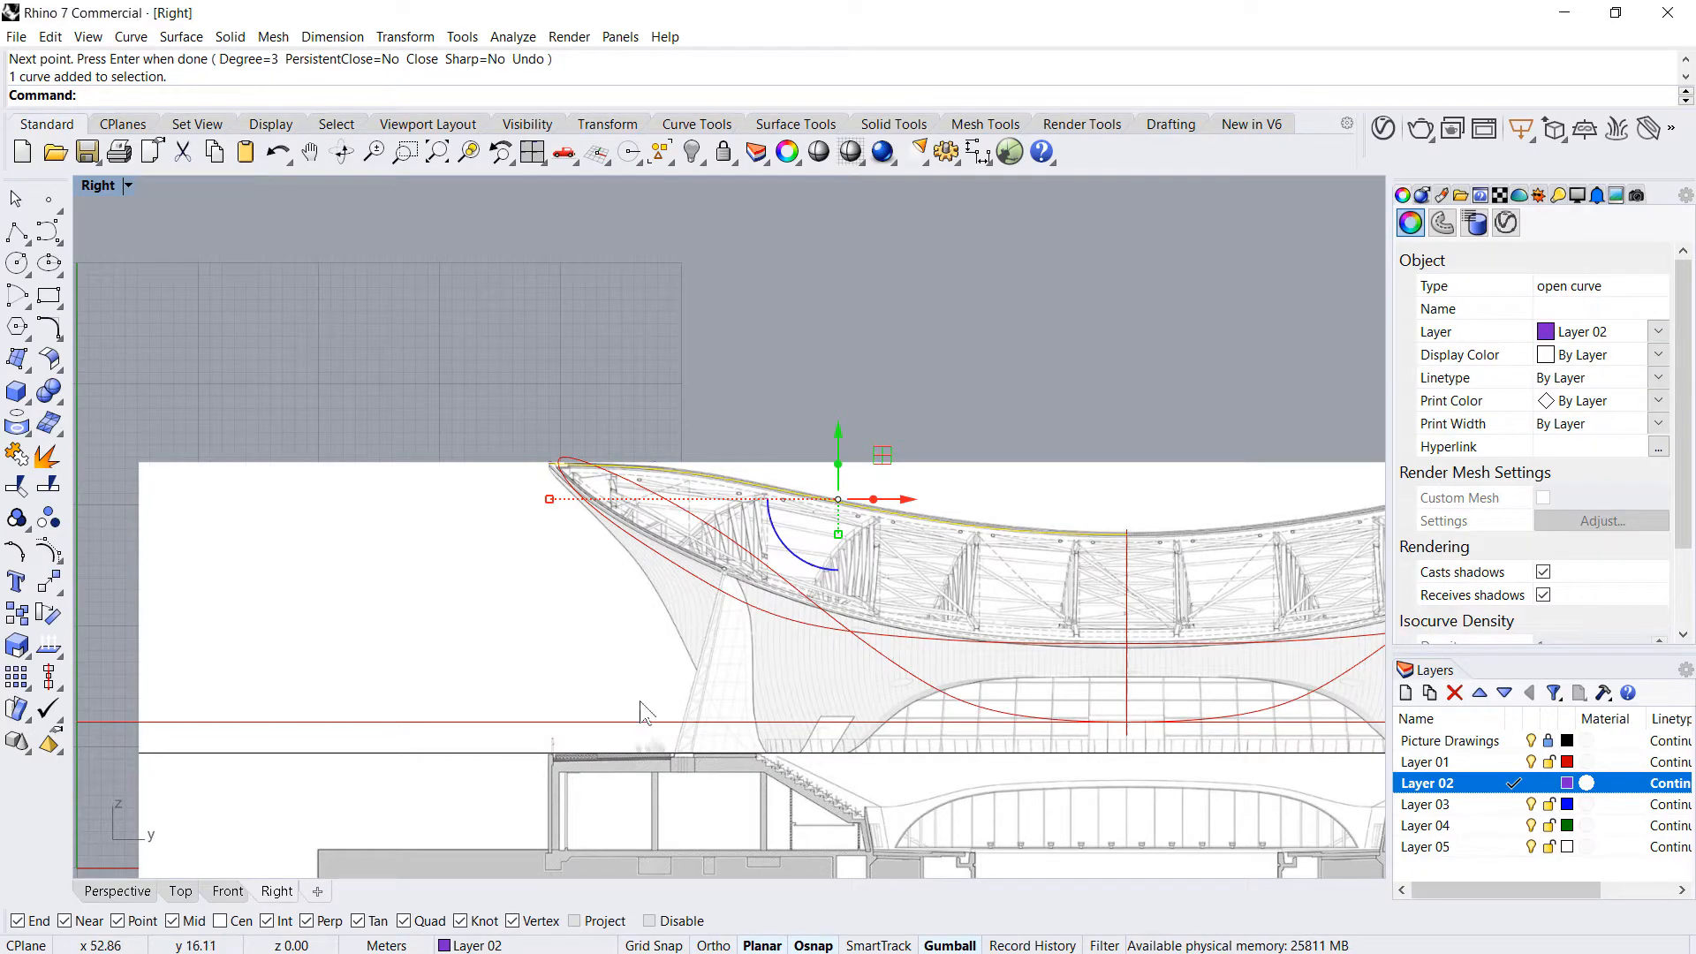
pyautogui.click(125, 887)
pyautogui.moveTo(542, 551); pyautogui.dragTo(621, 666, button='right')
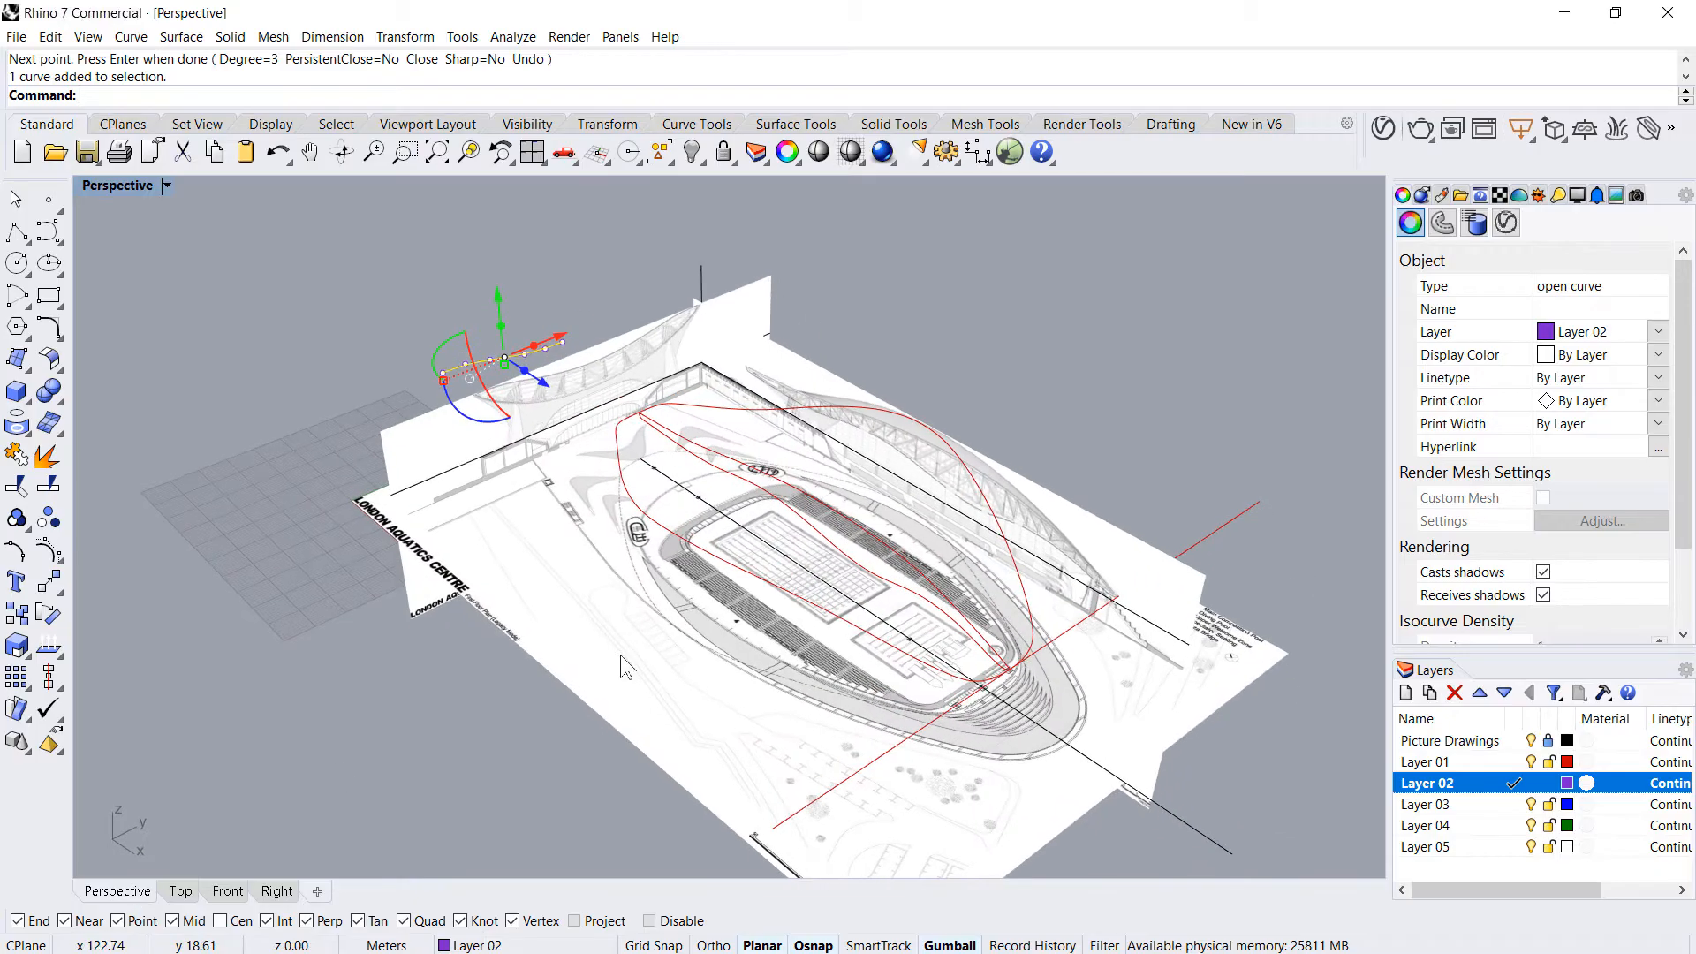
pyautogui.scroll(5, 534, 346)
pyautogui.write('mirror')
pyautogui.press('Return')
pyautogui.click(598, 337)
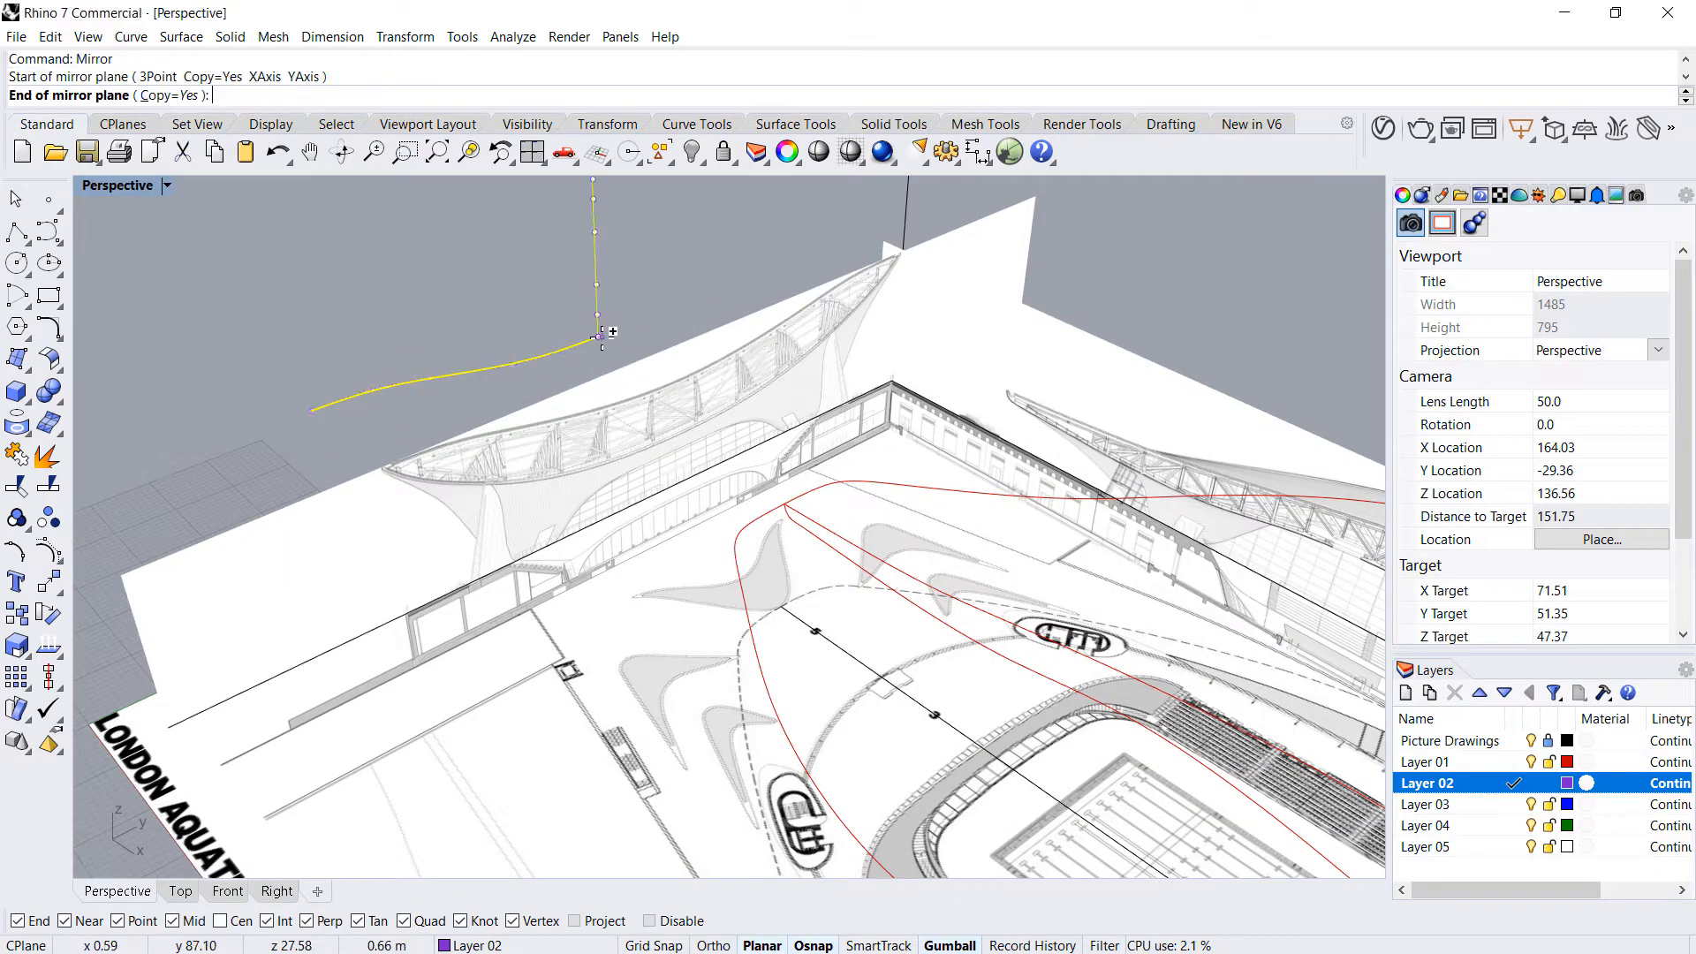
pyautogui.click(574, 305)
# - Join the two upper-edge halves into one curve and turn on its control points
pyautogui.keyDown('shift'); pyautogui.click(621, 326); pyautogui.keyUp('shift')
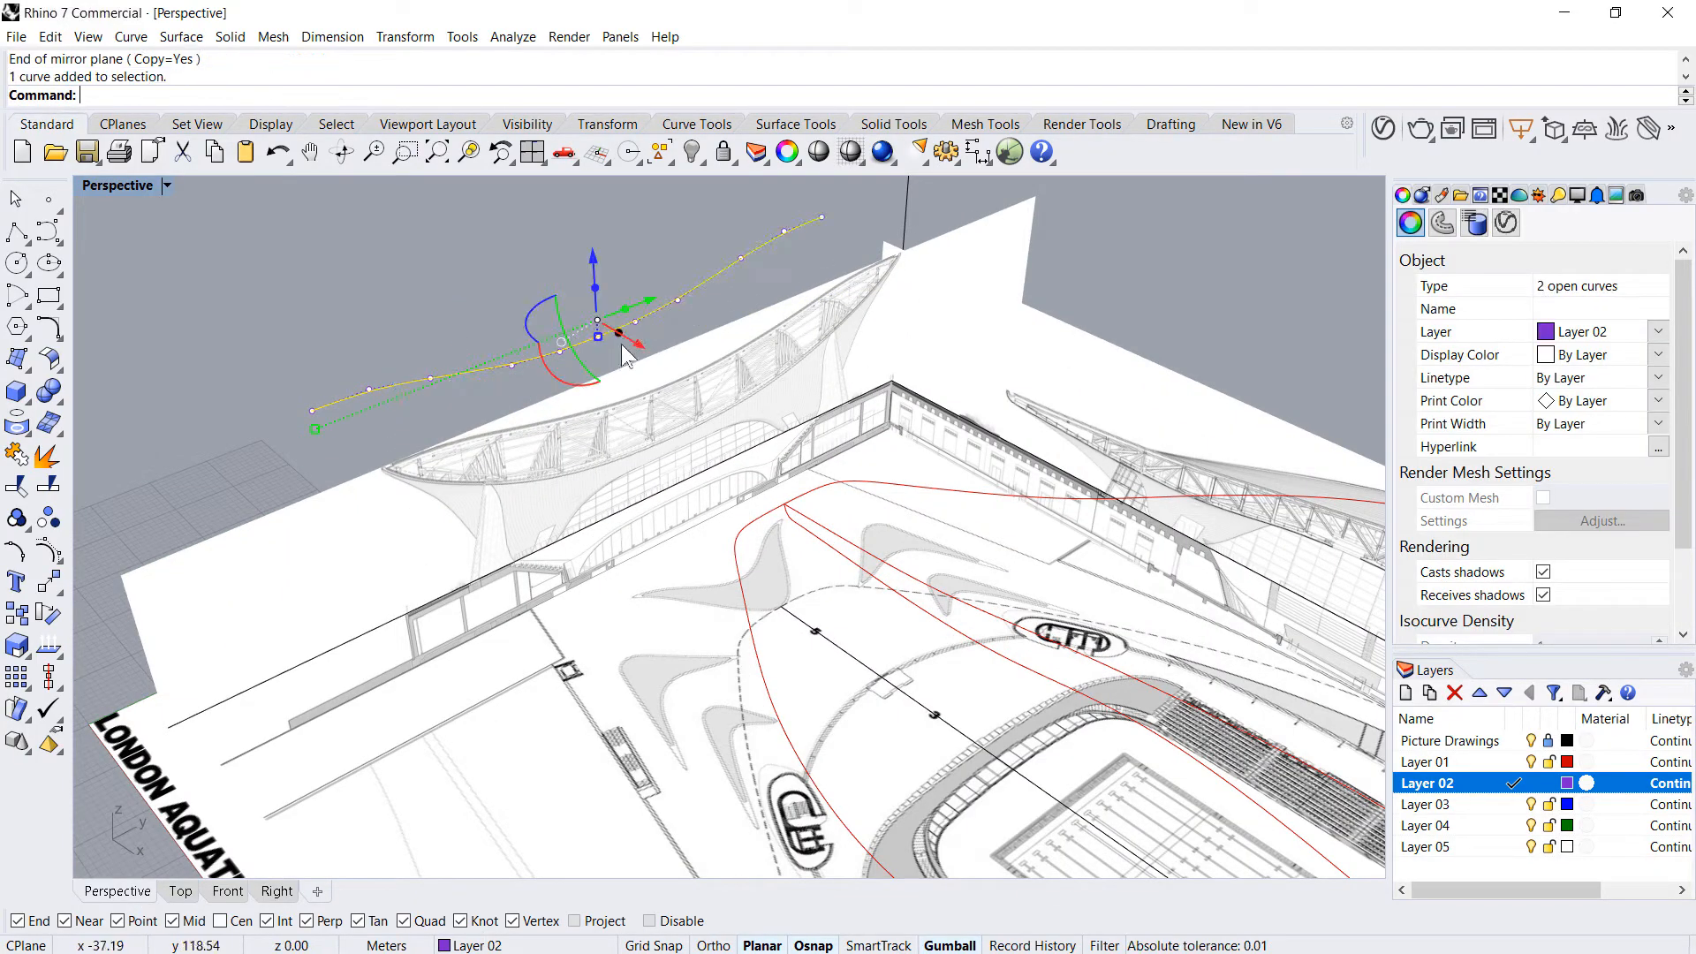
pyautogui.hotkey('ctrl', 'j')
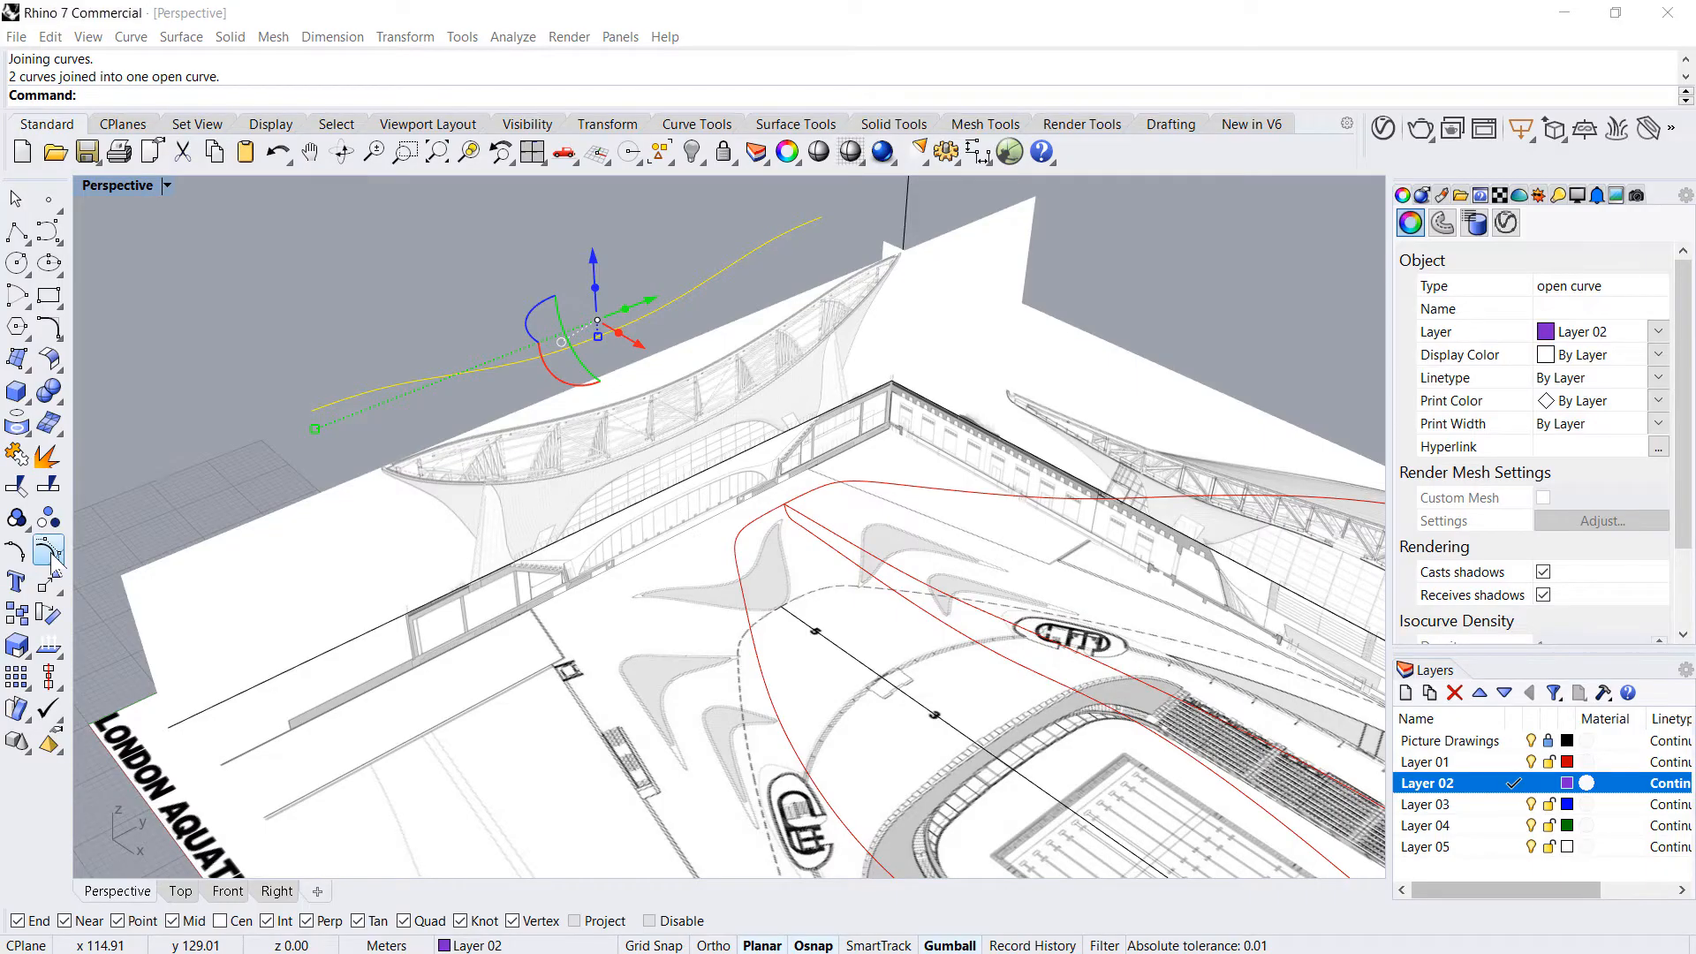
pyautogui.click(48, 551)
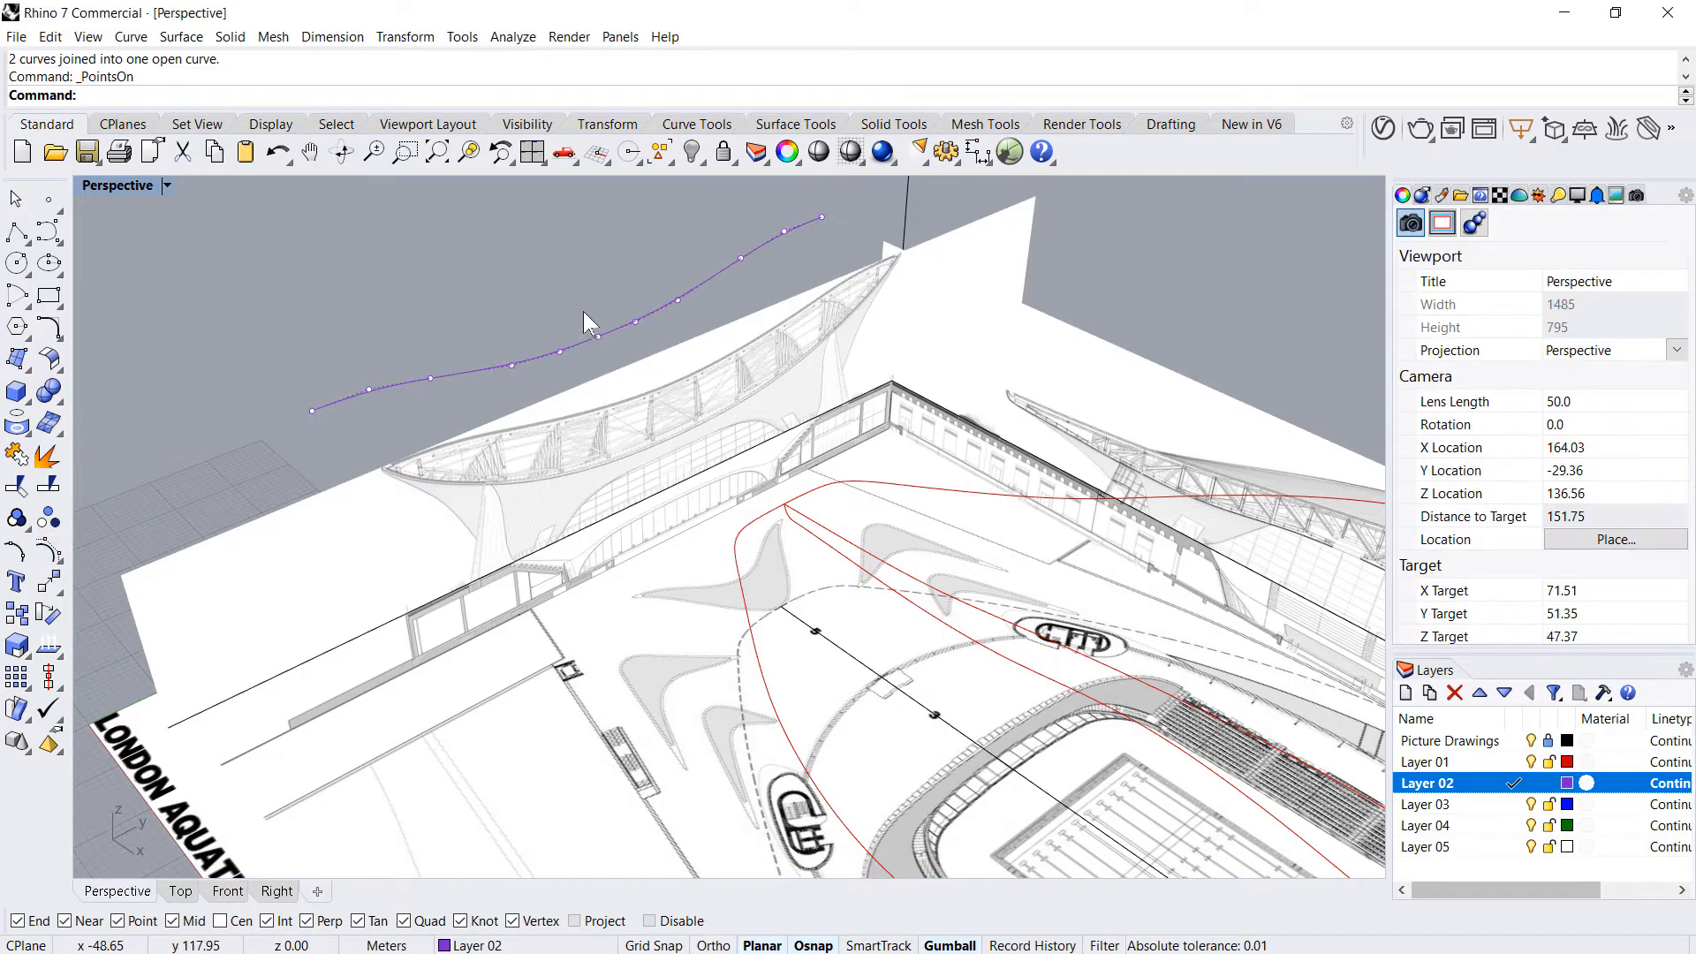
# - Hide the Picture Drawings layer and delete the joined curve's middle control point in the Right view to smooth it at the centreline
pyautogui.moveTo(616, 370); pyautogui.dragTo(617, 370)
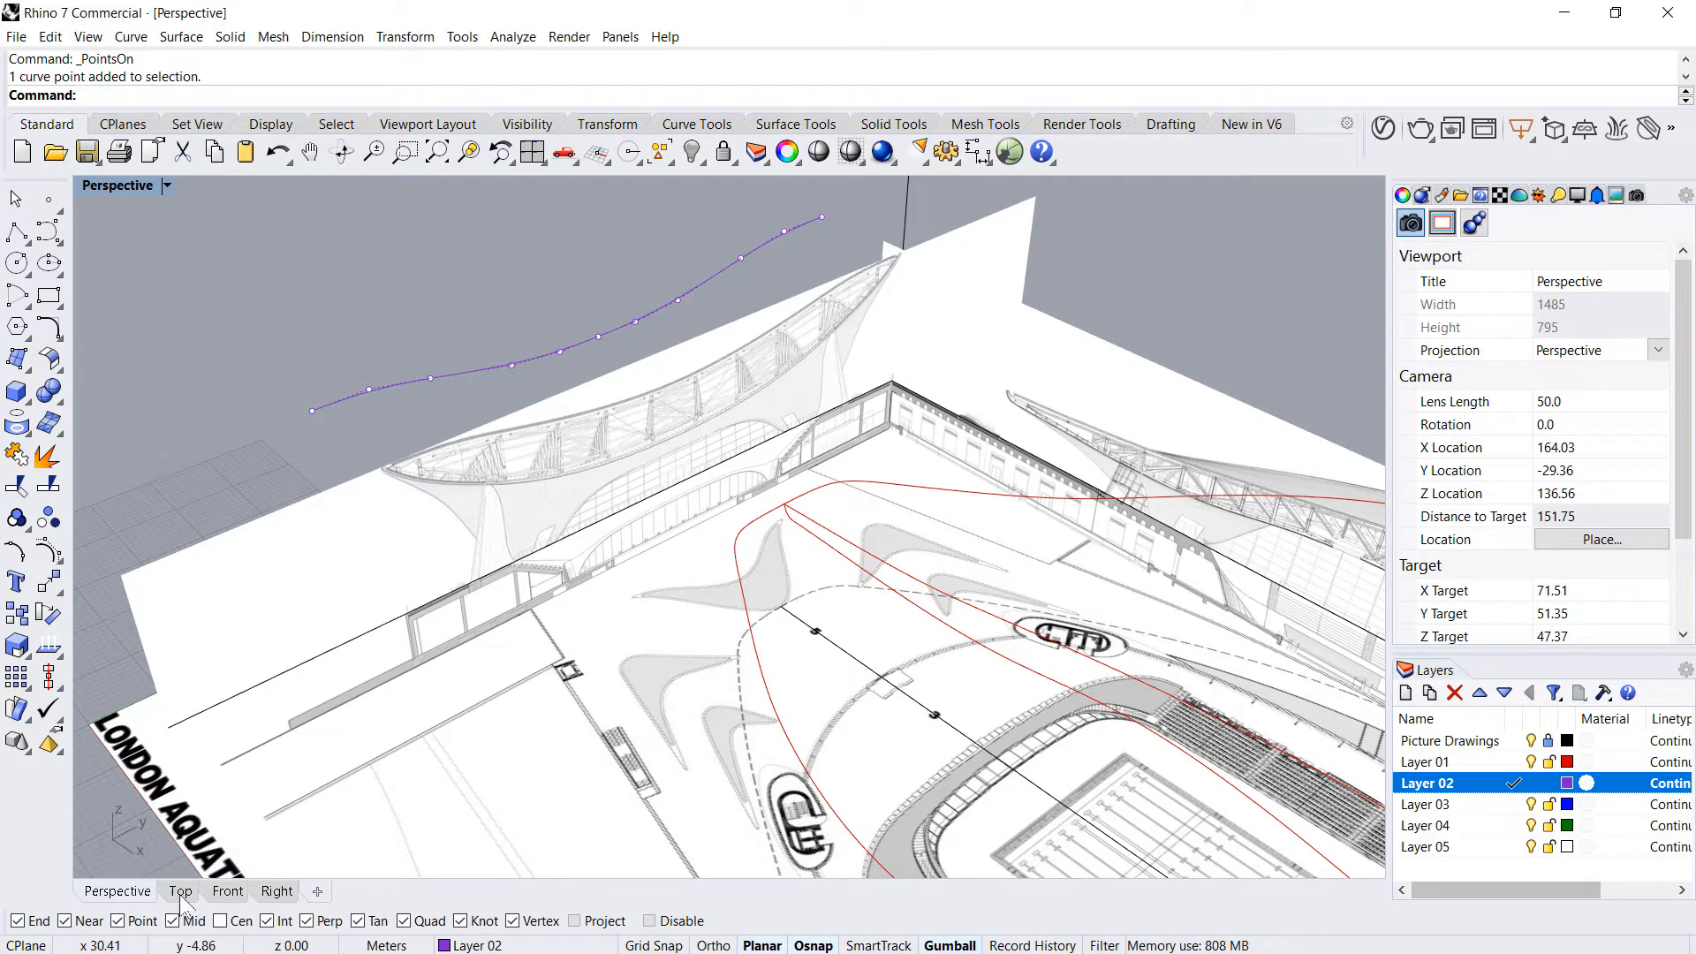
pyautogui.click(227, 891)
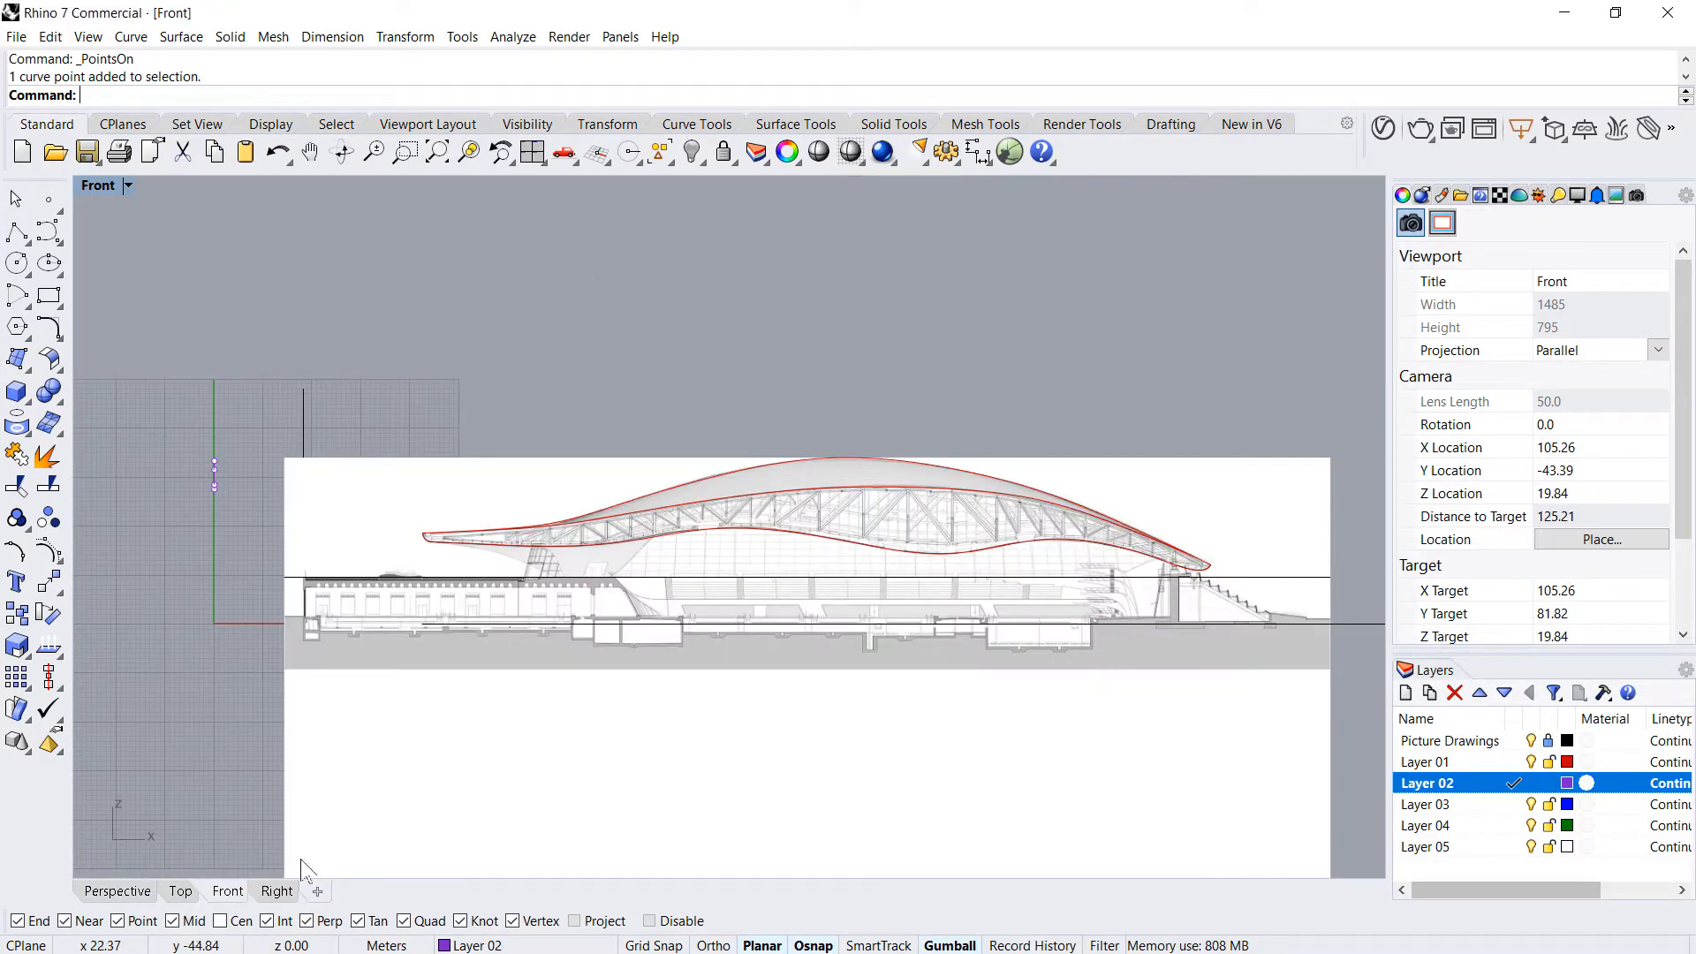
pyautogui.click(276, 891)
pyautogui.scroll(-8, 1123, 500)
pyautogui.moveTo(1123, 500); pyautogui.dragTo(853, 474, button='right')
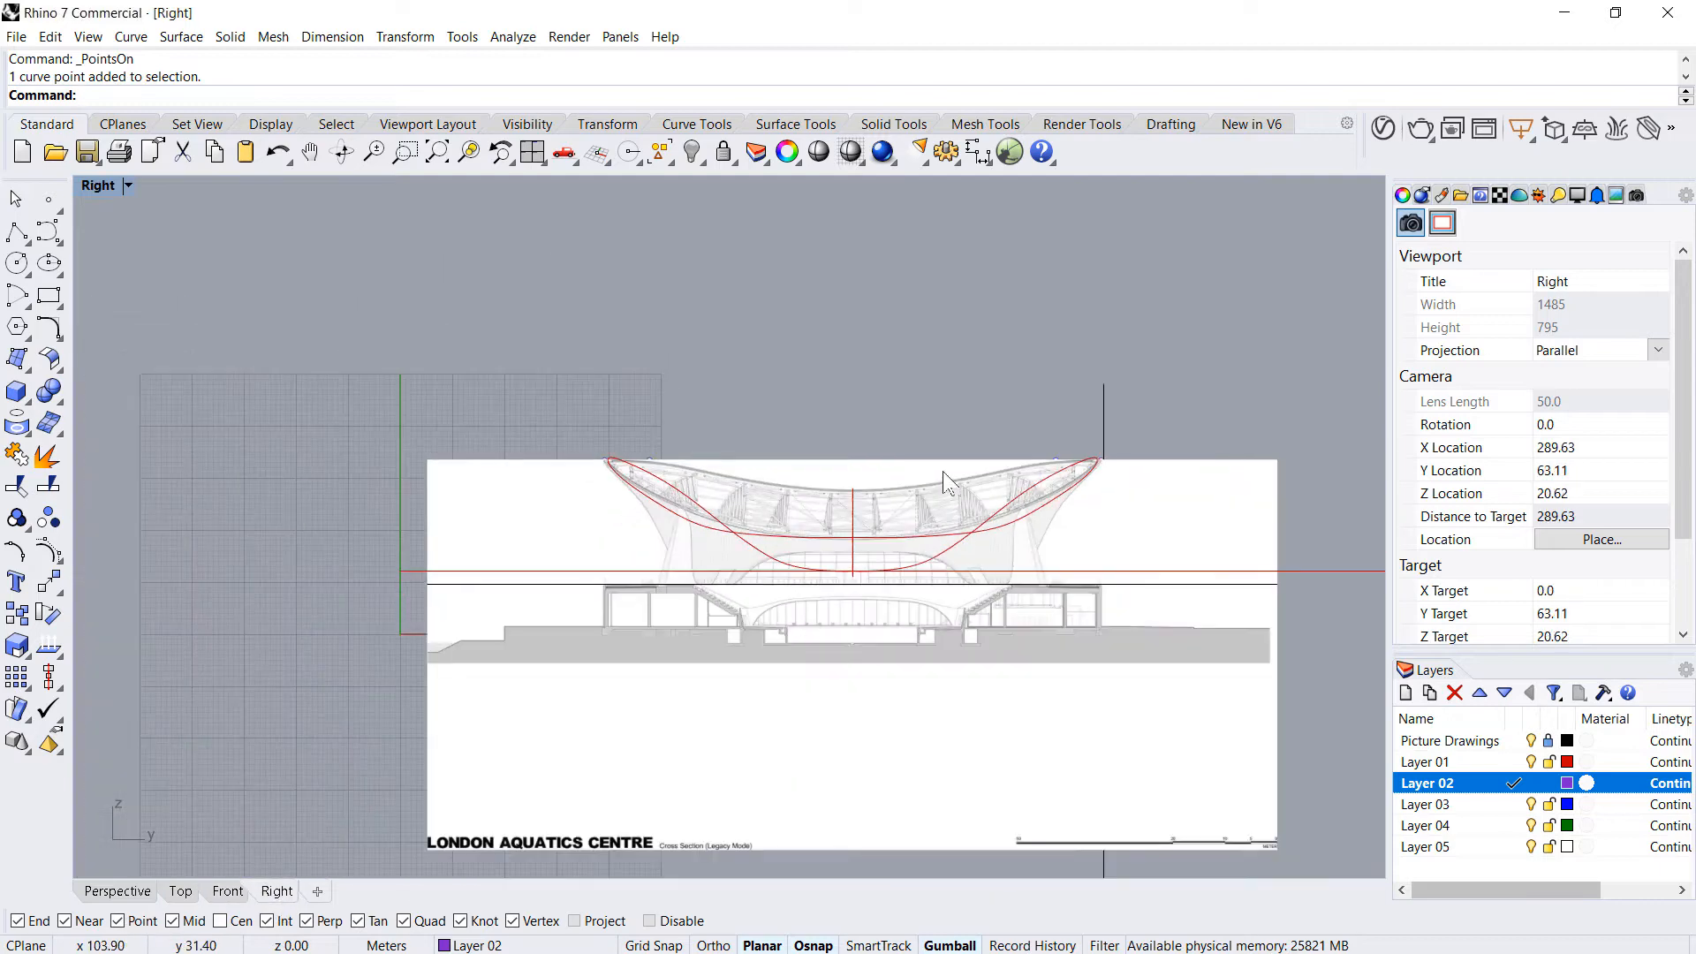
pyautogui.scroll(6, 943, 468)
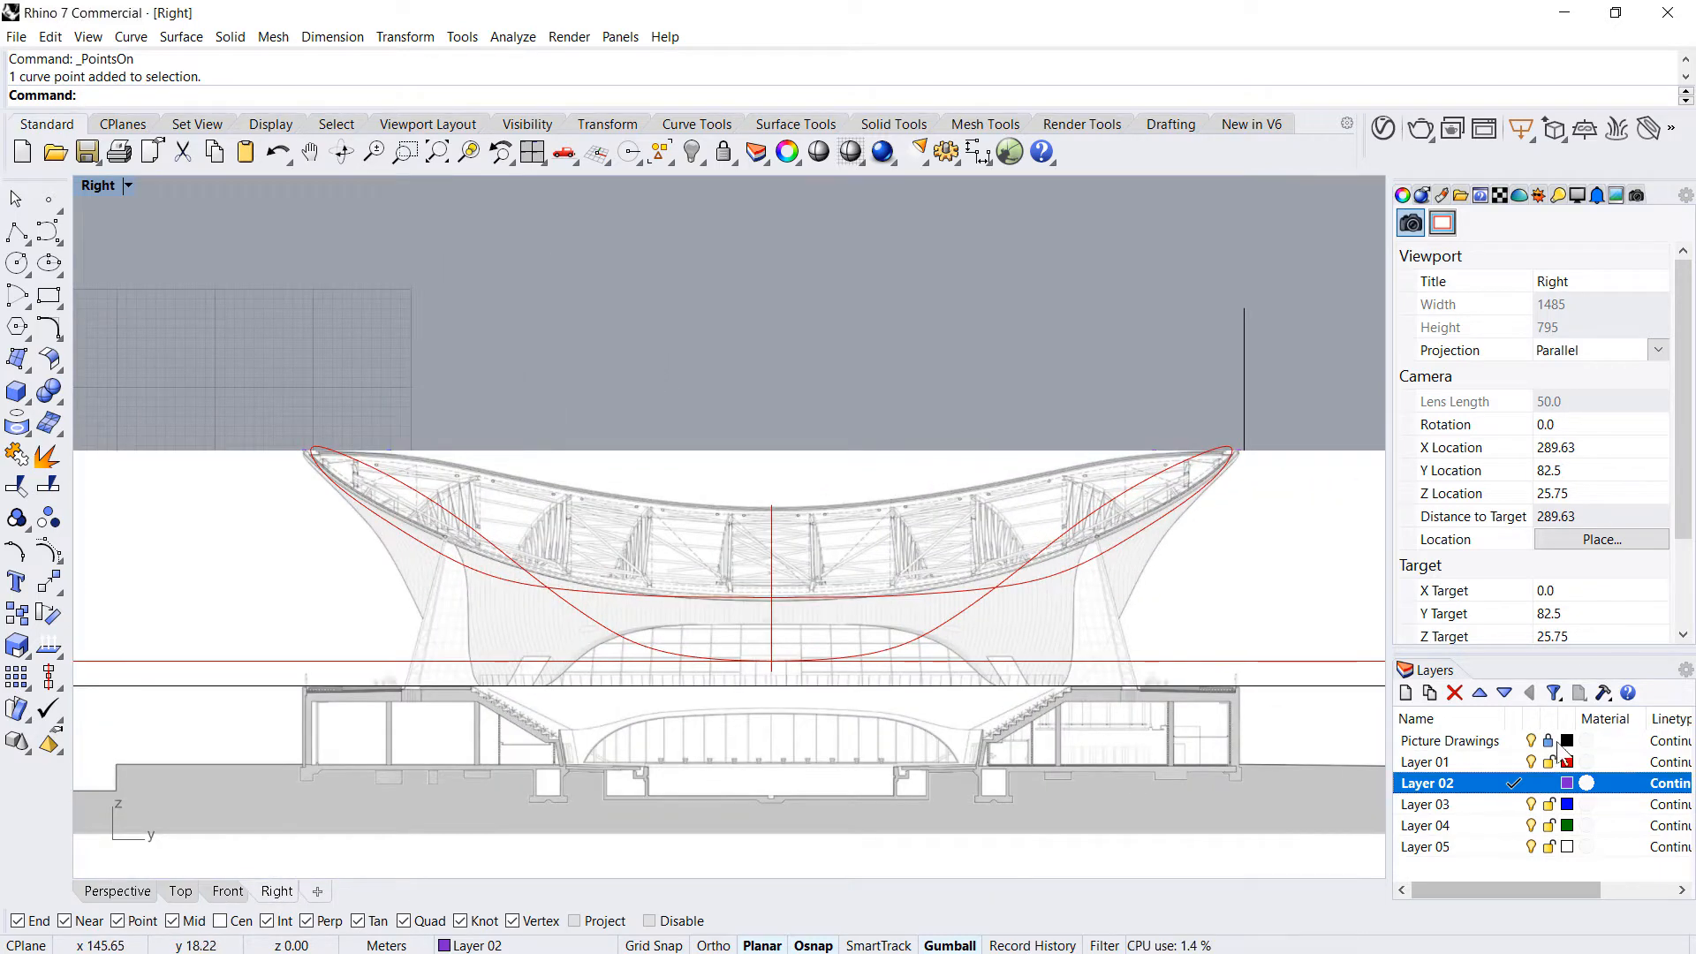
pyautogui.click(1484, 740)
pyautogui.click(1531, 740)
pyautogui.scroll(4, 799, 494)
pyautogui.click(852, 502)
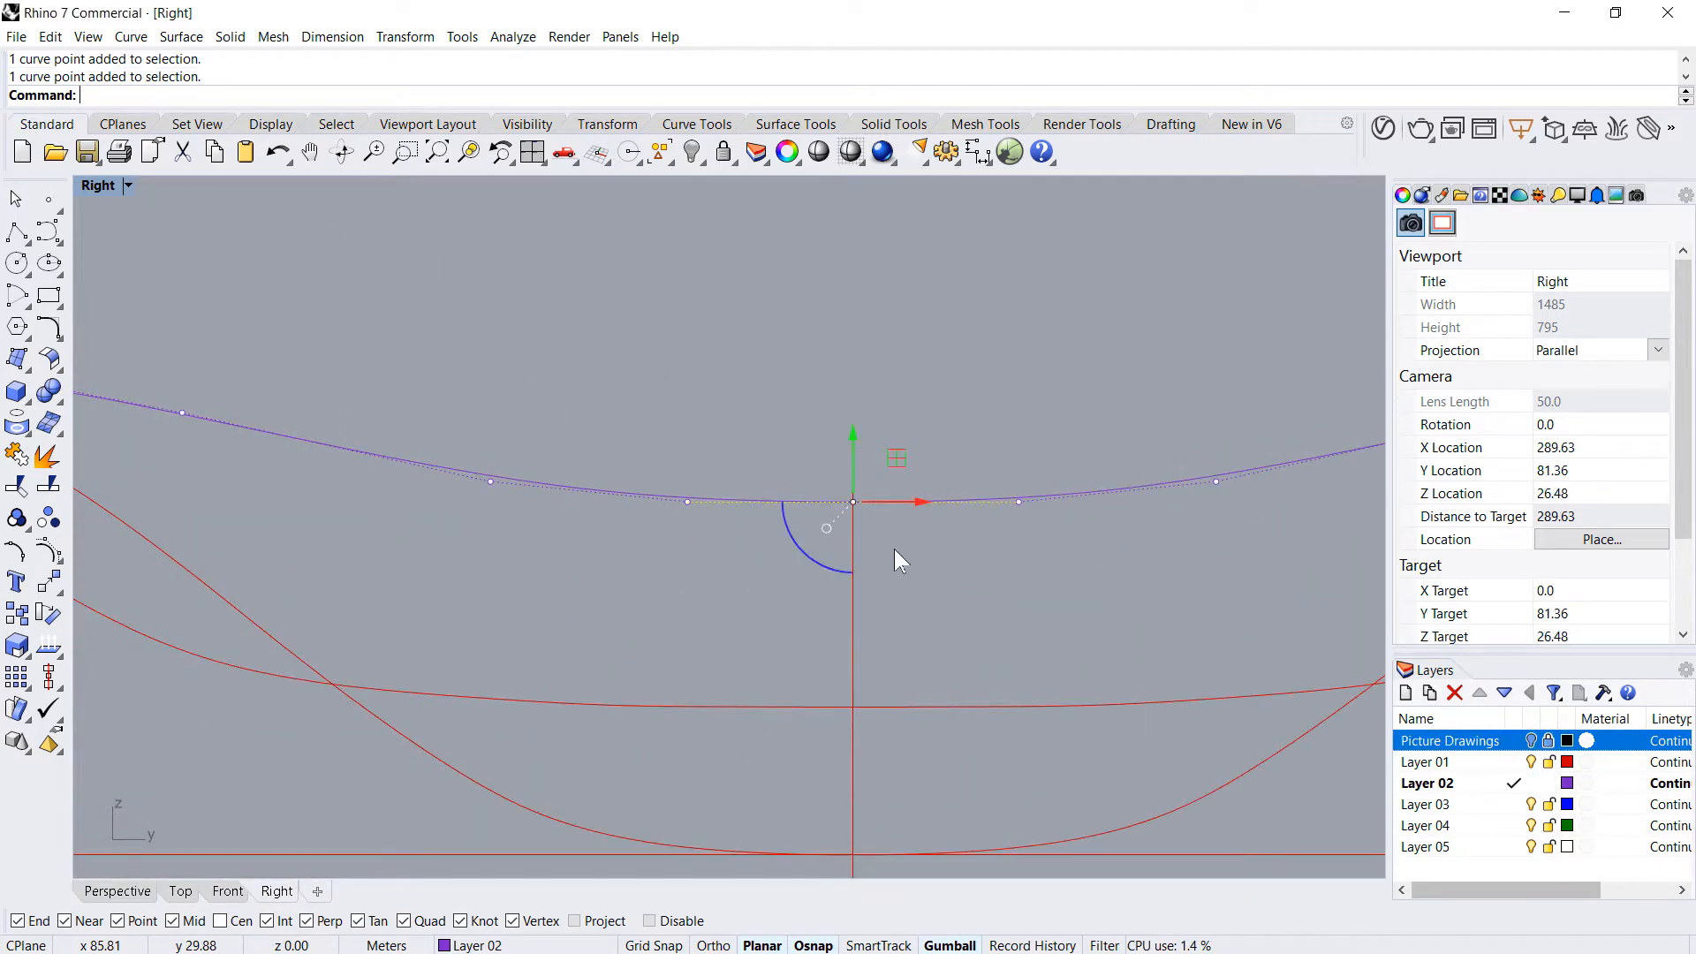
pyautogui.press('Delete')
pyautogui.scroll(-4, 887, 537)
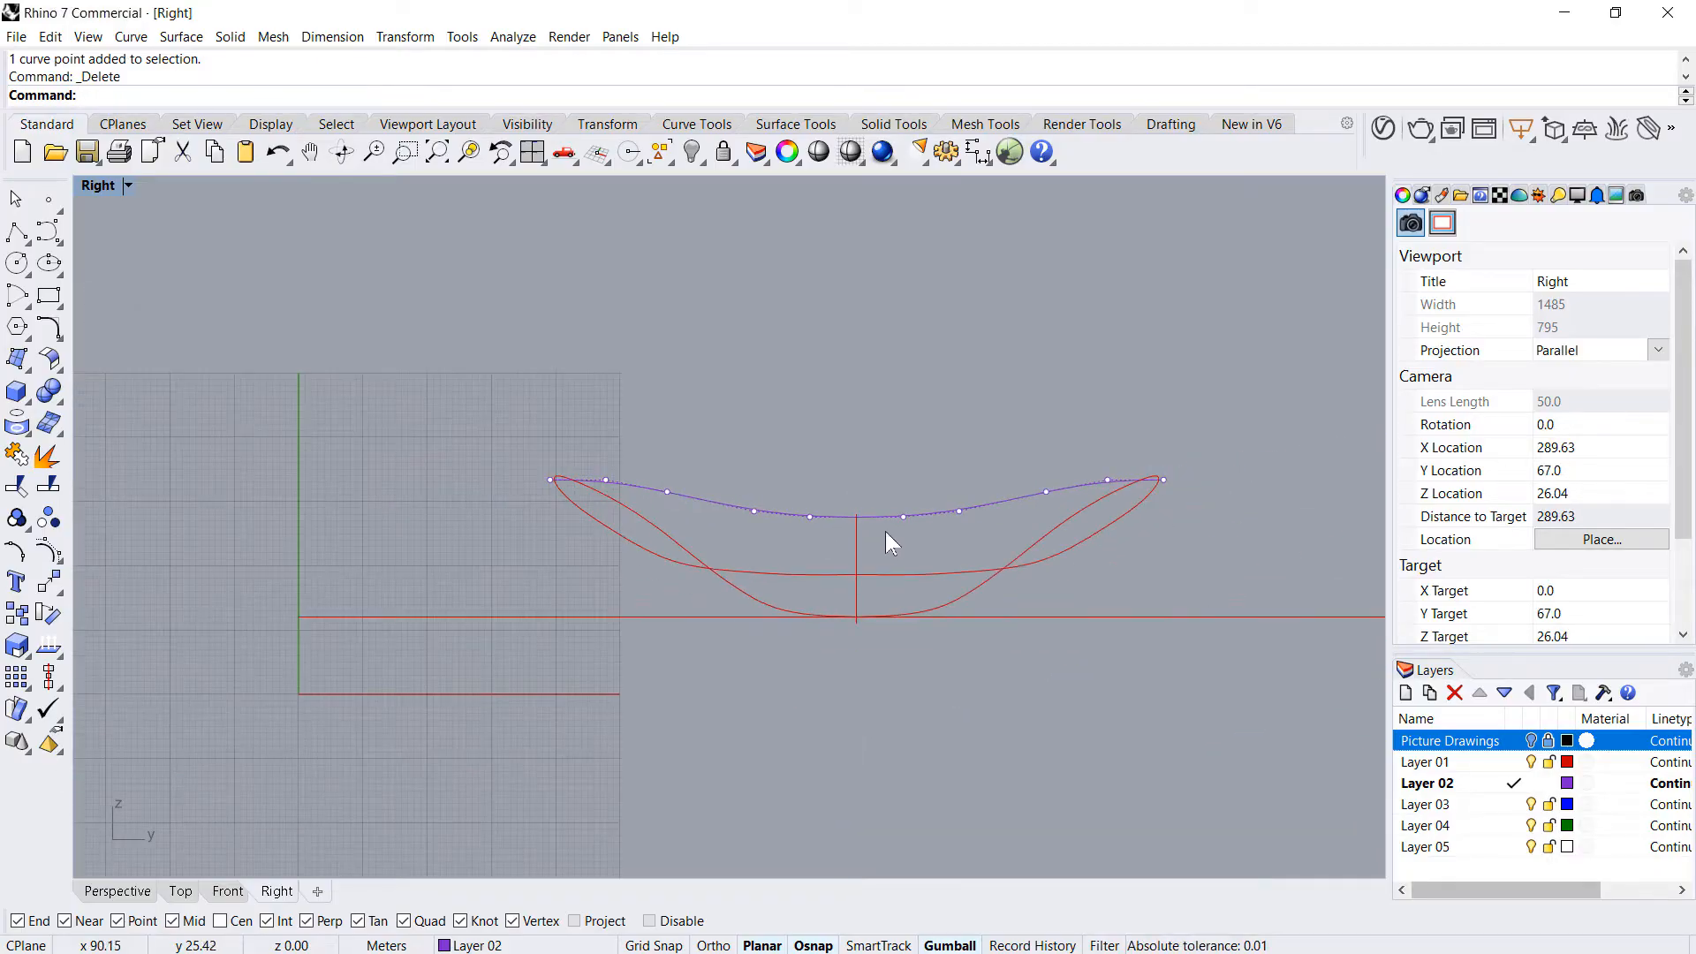
# - Try to move the upper-edge section curve along the X axis to the widest part of the 3D roof edge
pyautogui.click(940, 513)
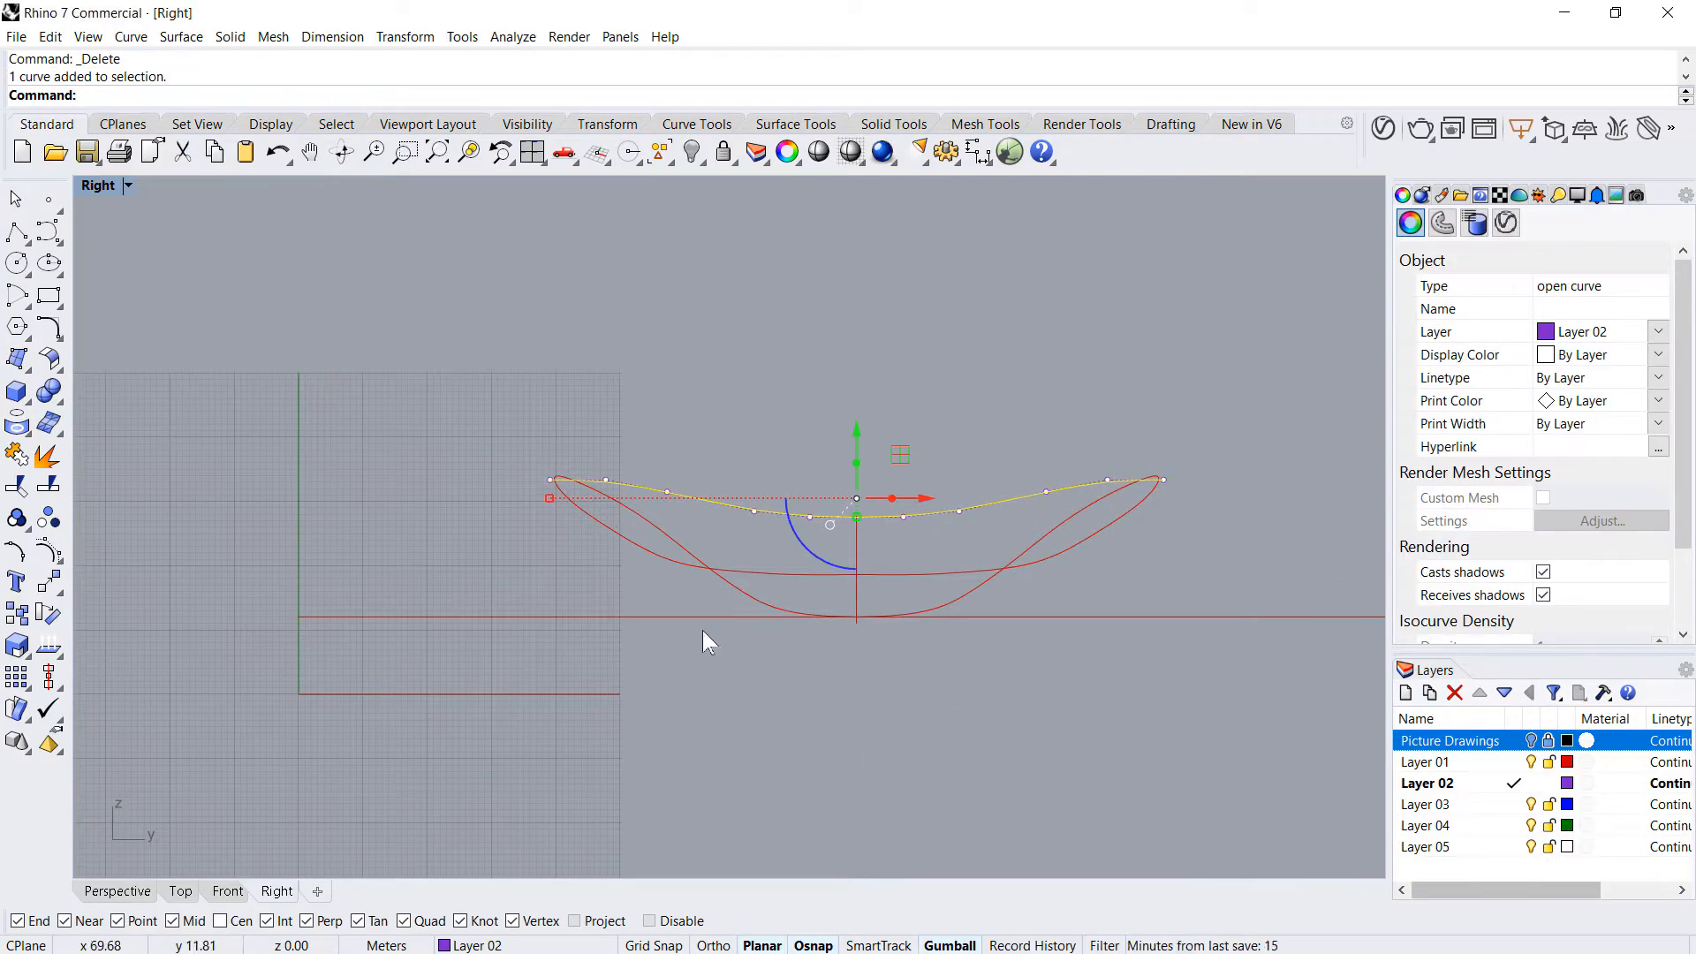
pyautogui.click(117, 891)
pyautogui.moveTo(424, 618); pyautogui.dragTo(394, 650, button='right')
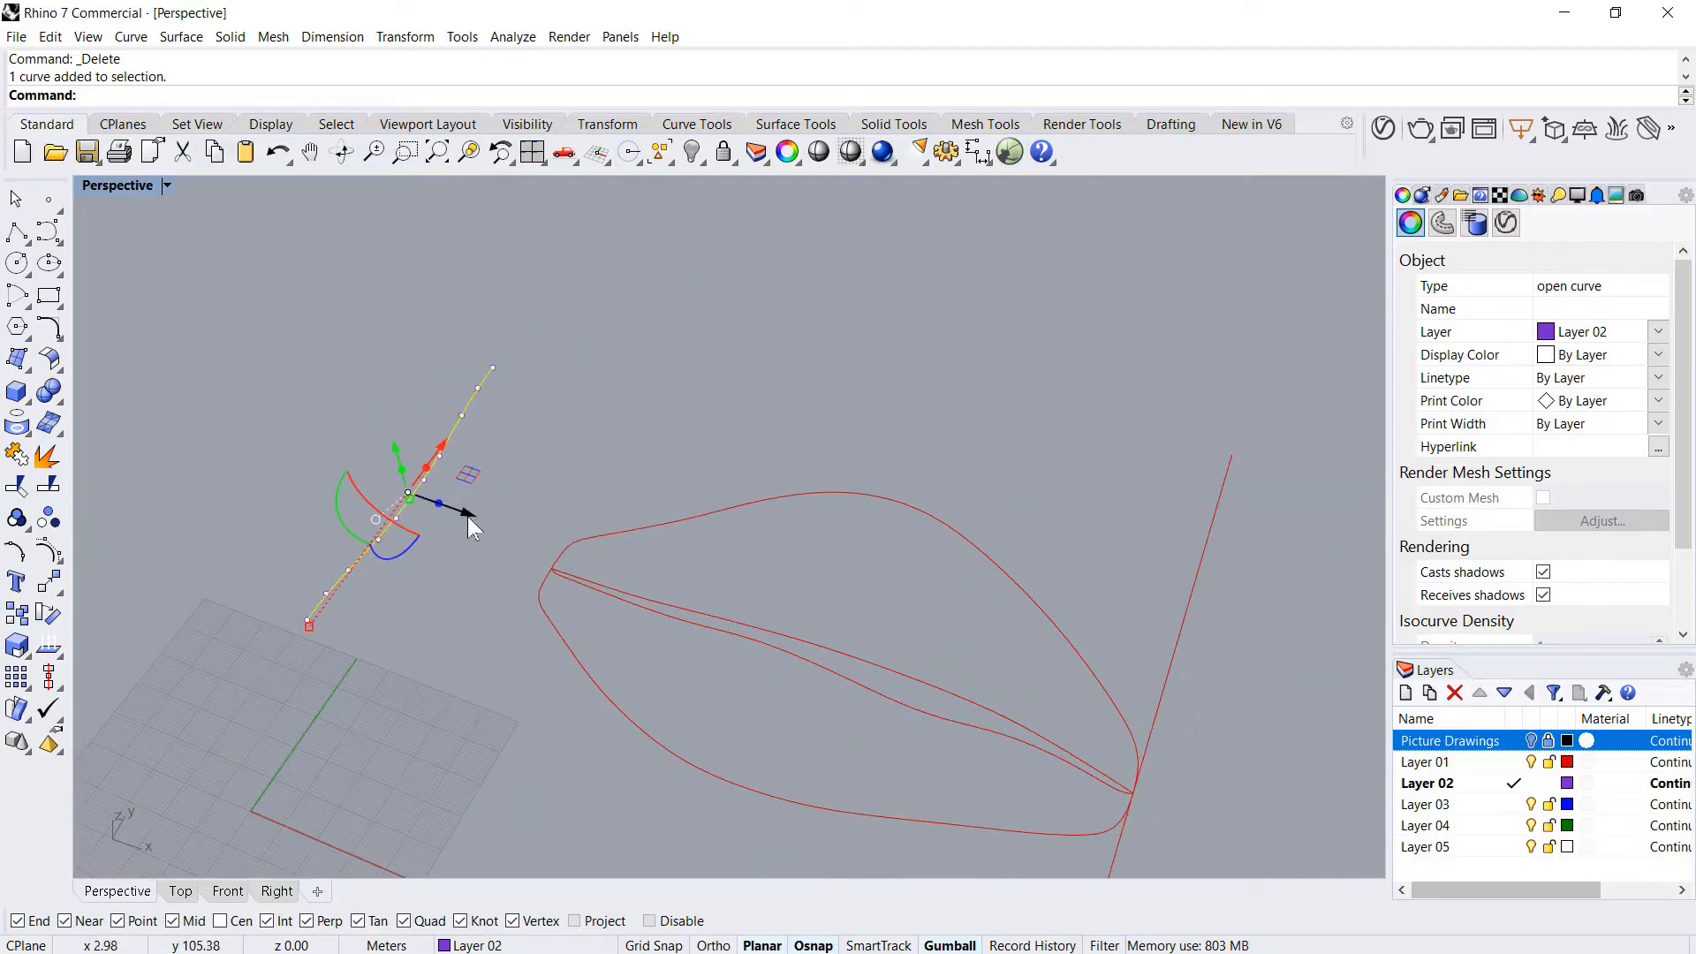
pyautogui.moveTo(471, 514); pyautogui.dragTo(910, 635)
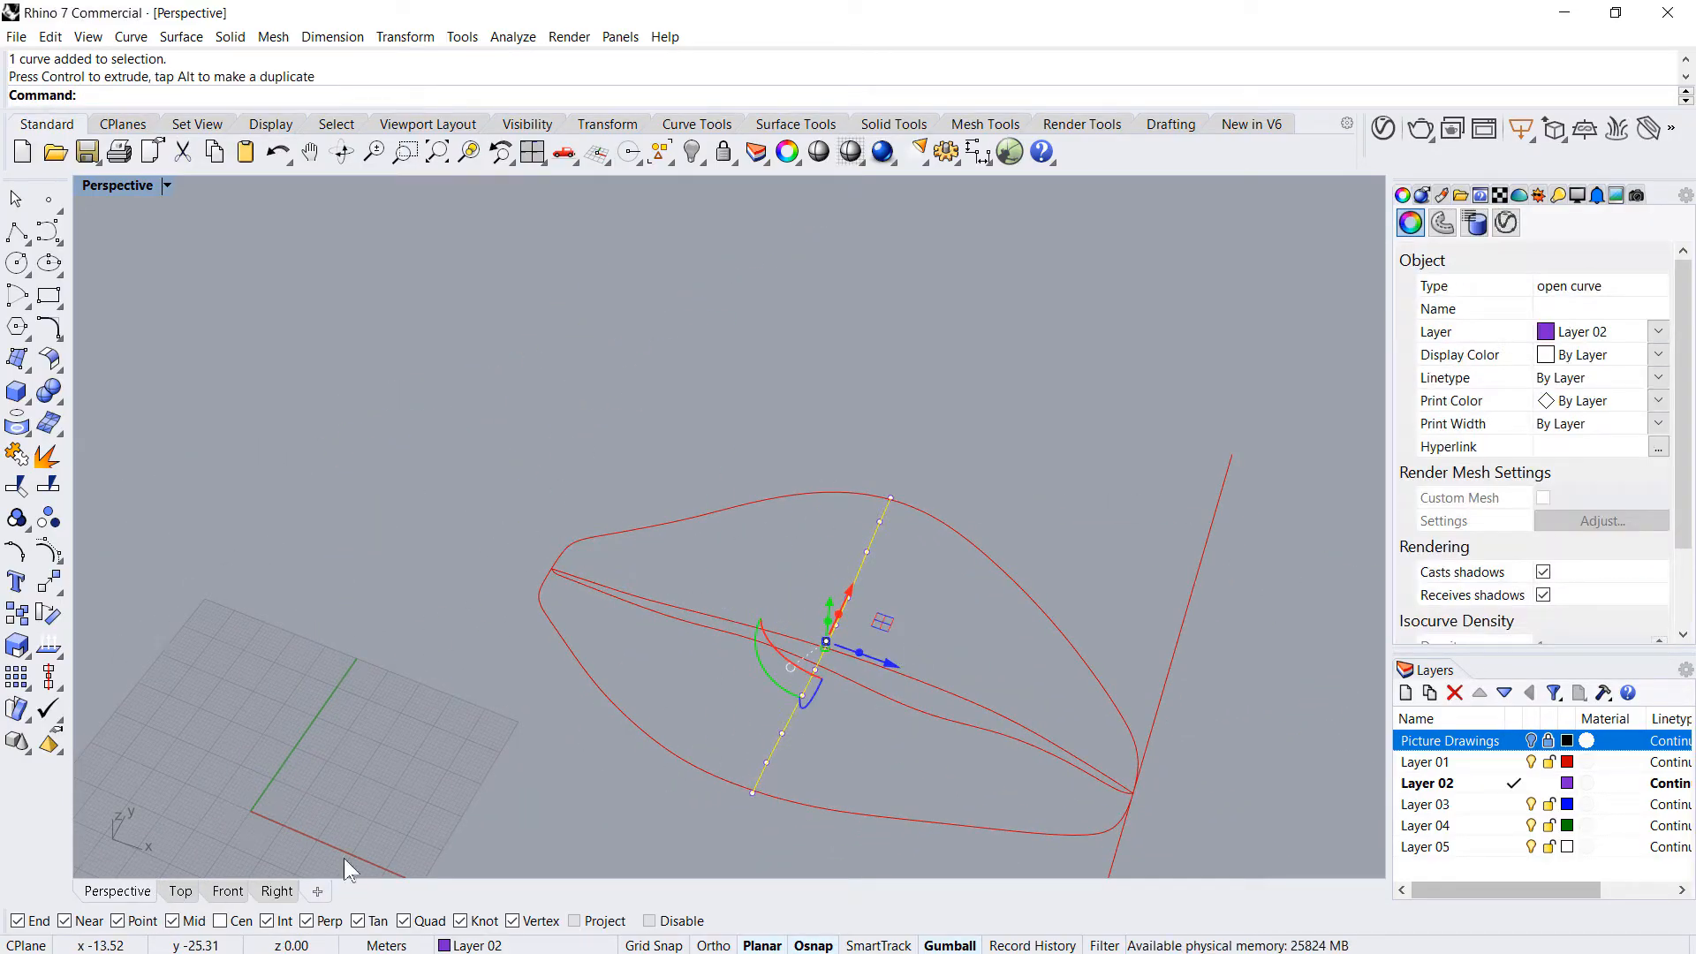
pyautogui.moveTo(343, 856); pyautogui.dragTo(711, 575, button='right')
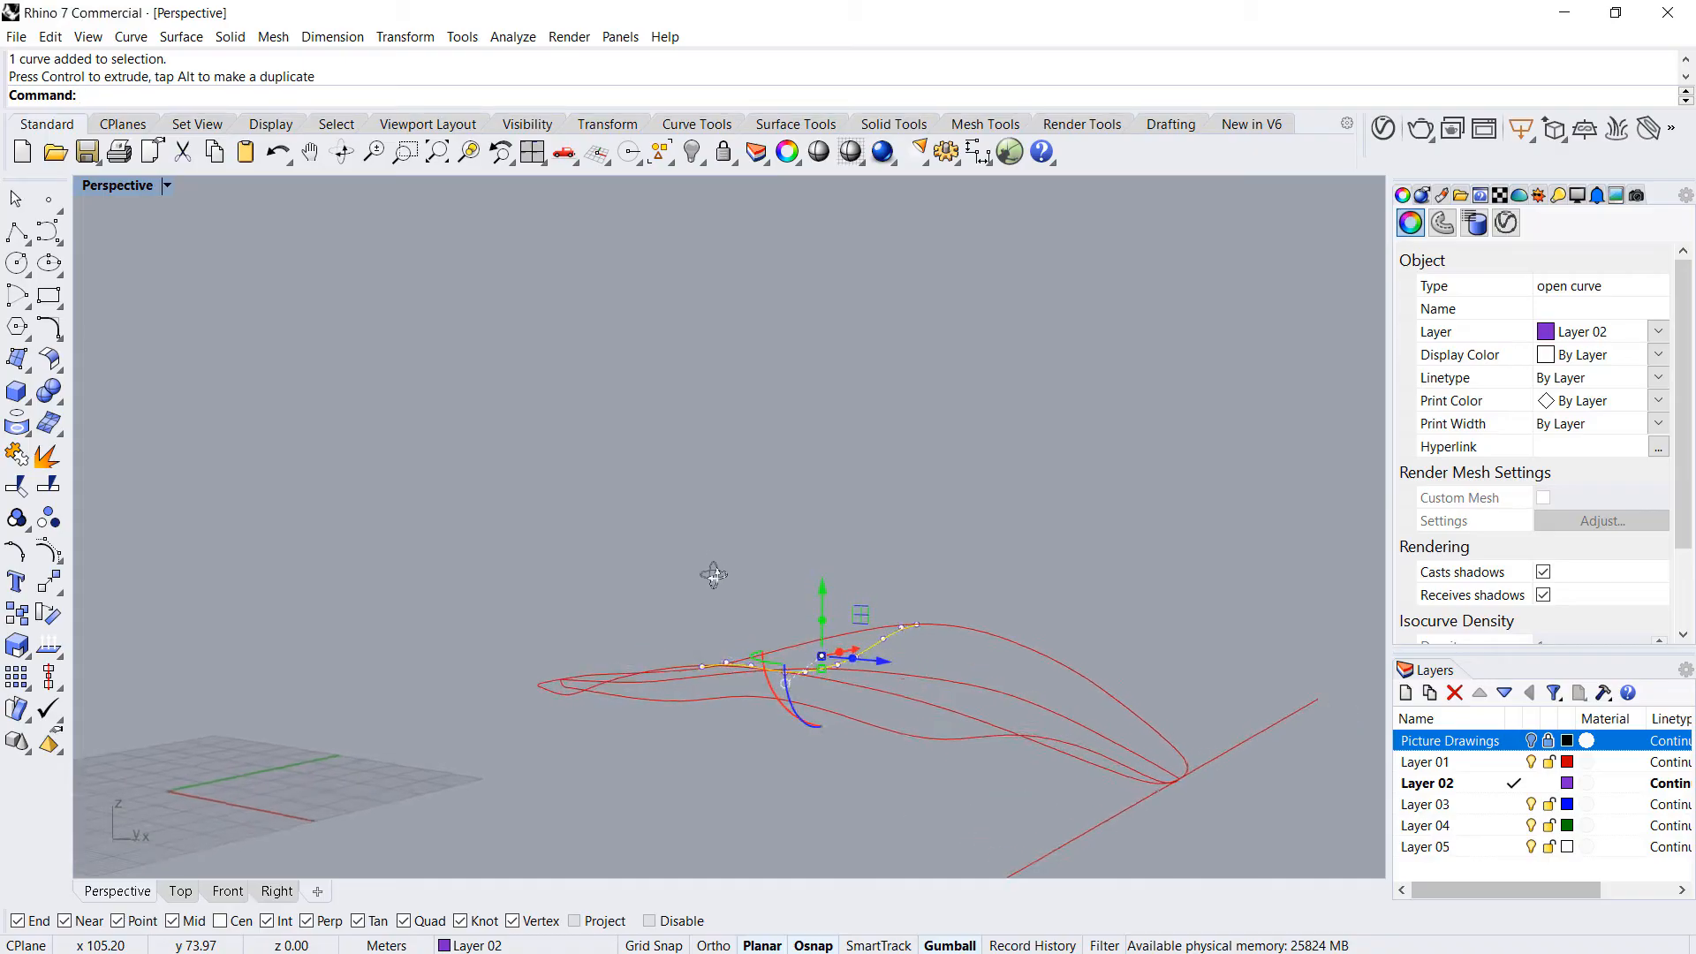
pyautogui.hotkey('ctrl', 'z')
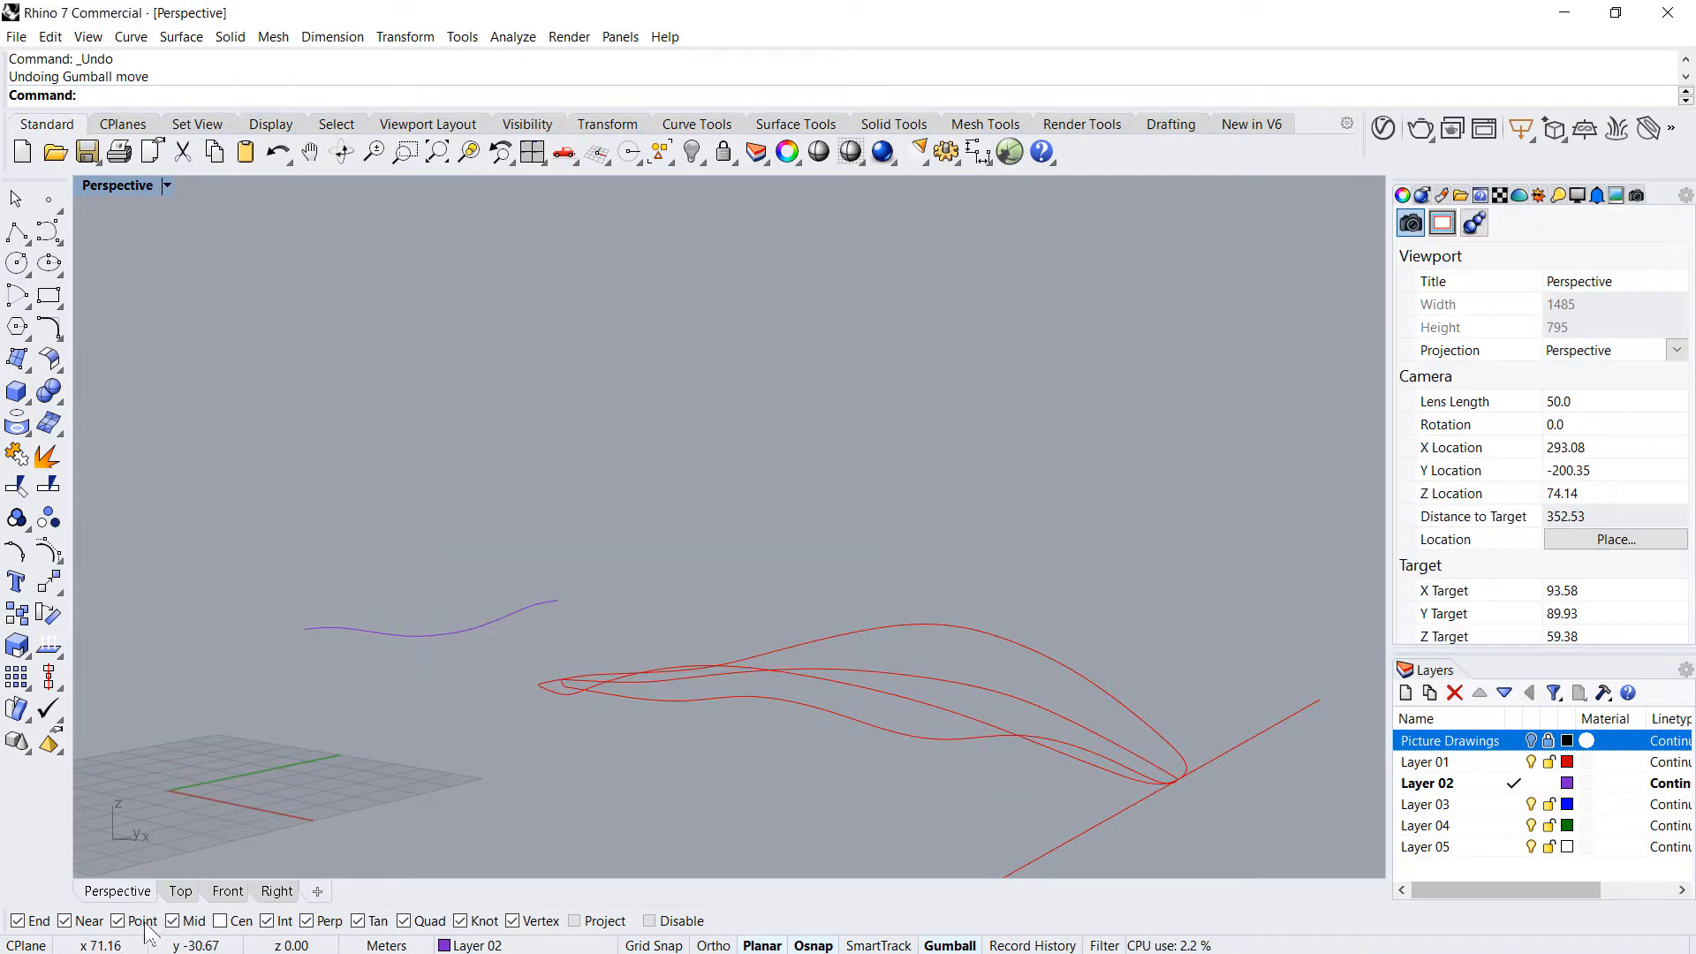
# - Show the Picture Drawings layer in the Right view
pyautogui.click(227, 890)
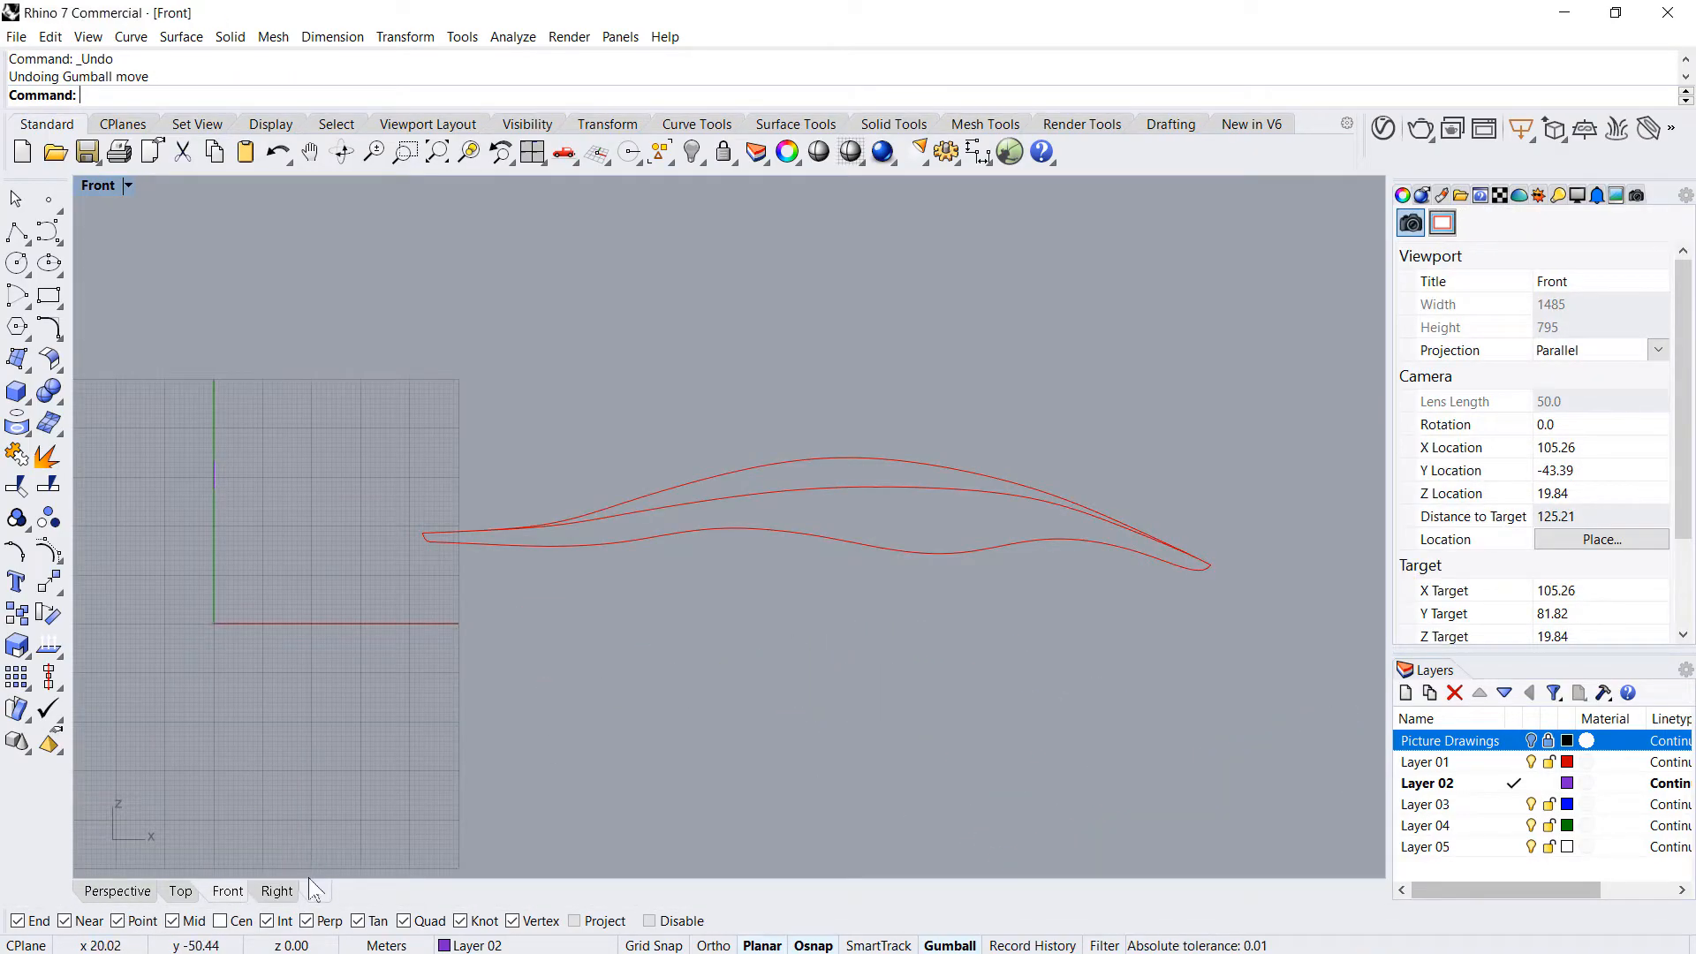
pyautogui.click(277, 890)
pyautogui.click(1531, 740)
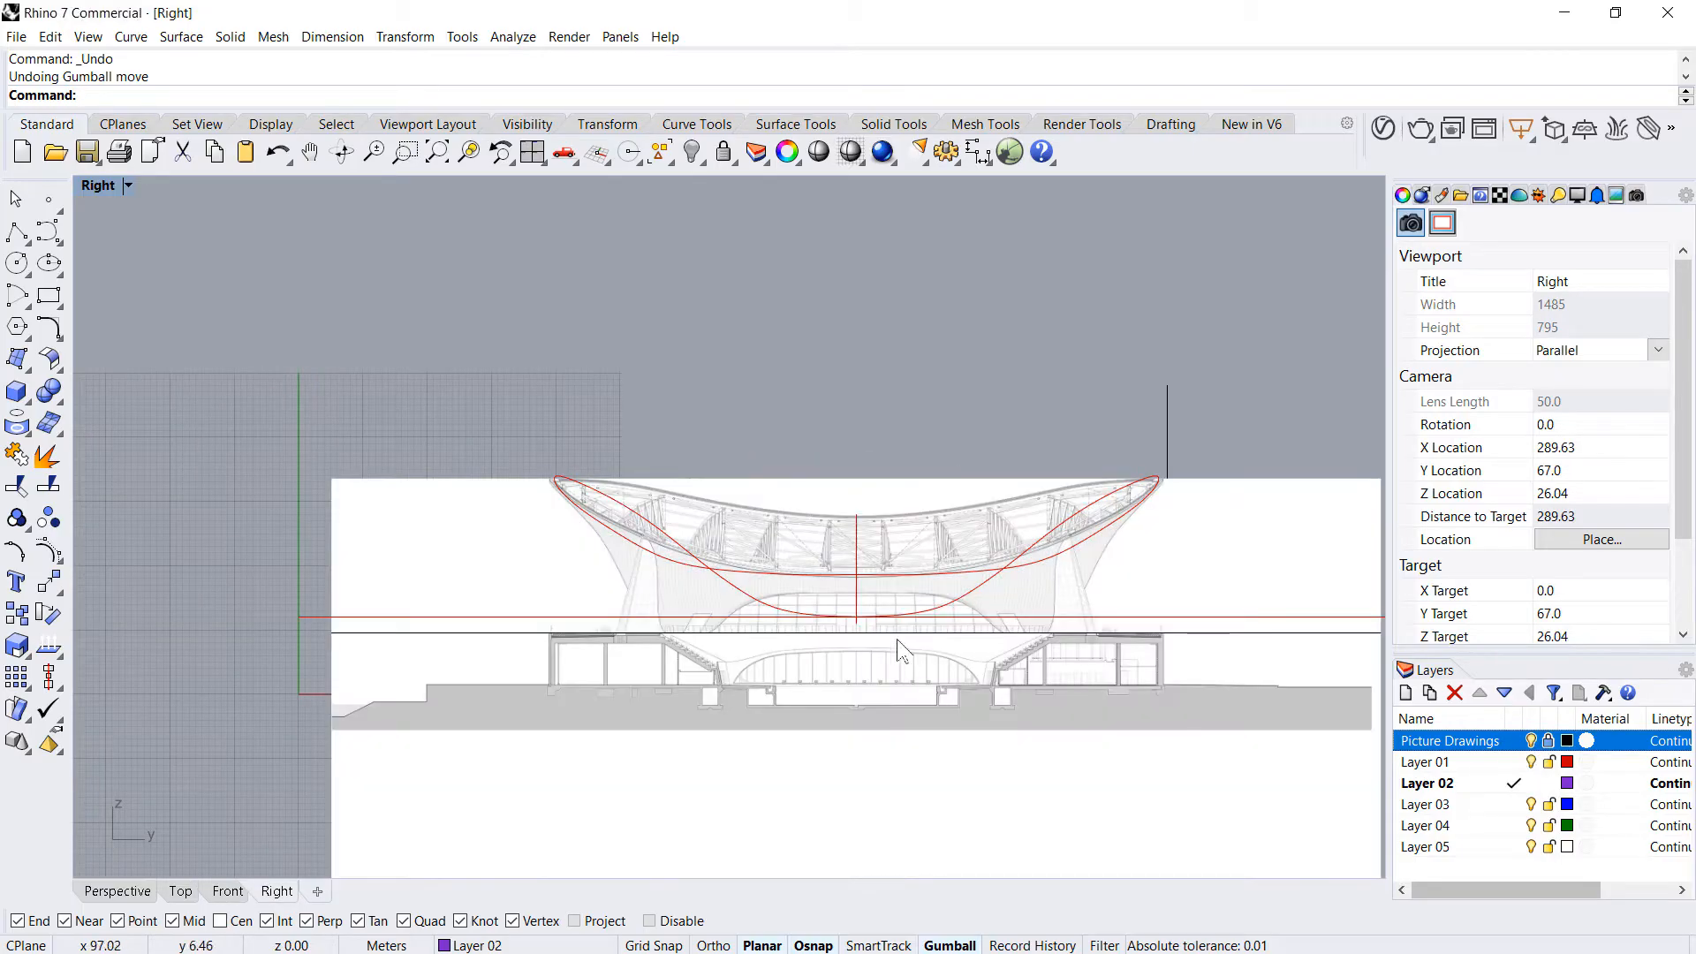
pyautogui.scroll(5, 901, 650)
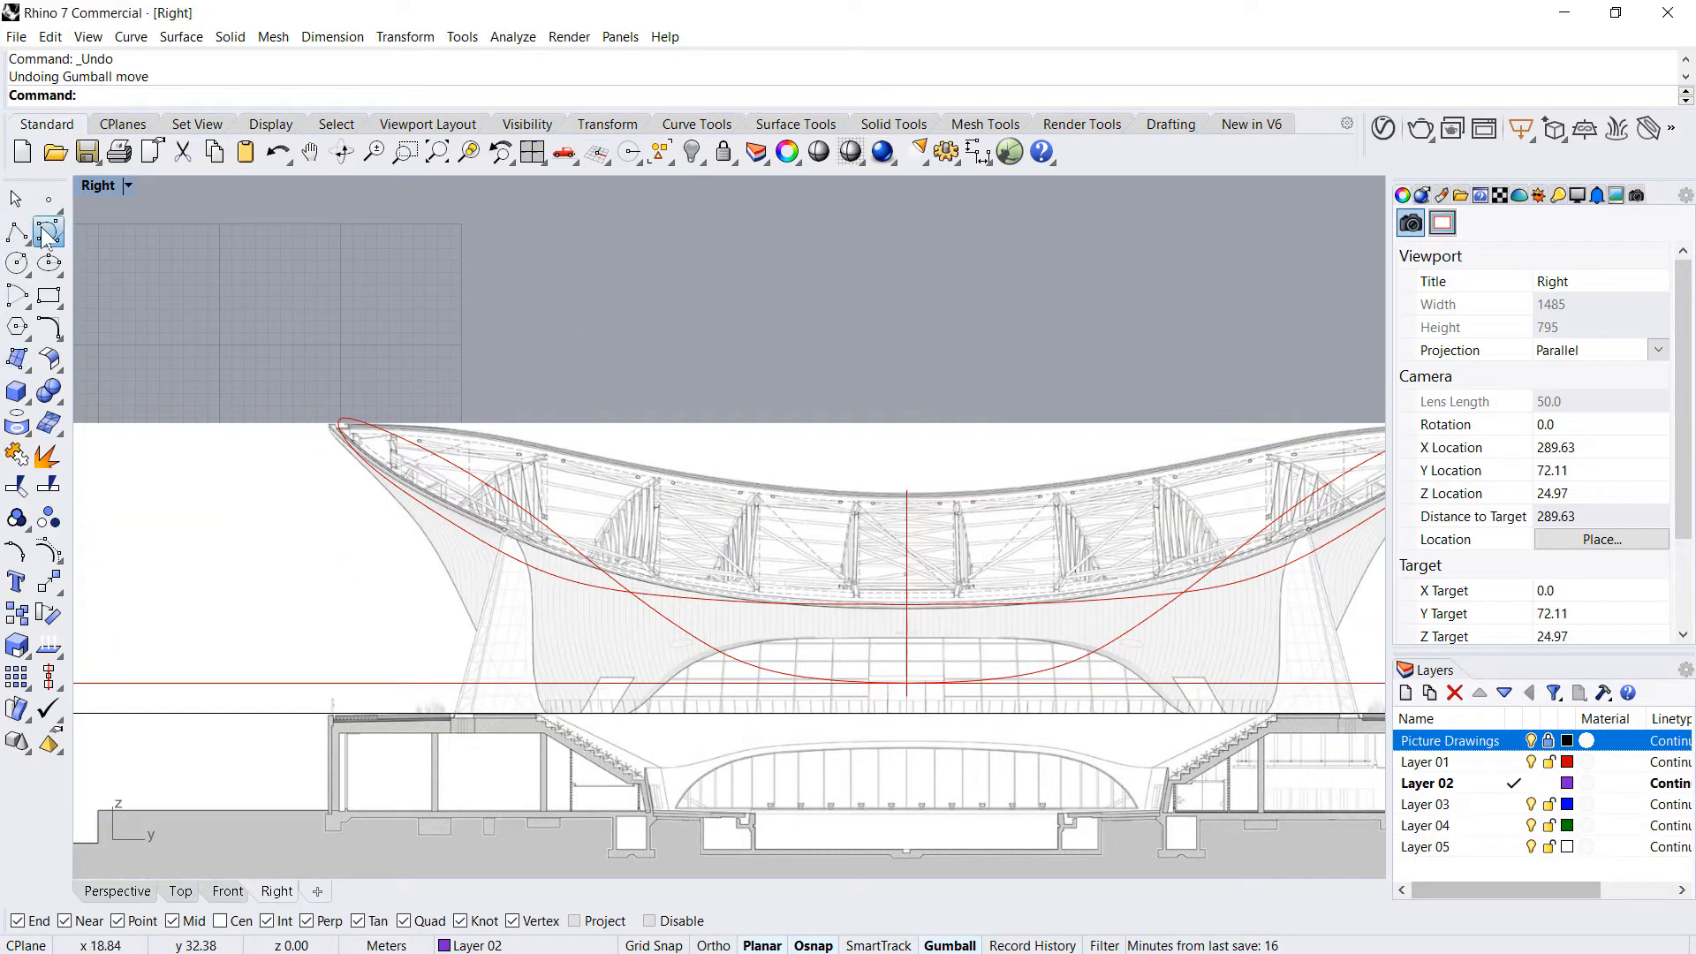
pyautogui.click(49, 232)
pyautogui.scroll(10, 257, 344)
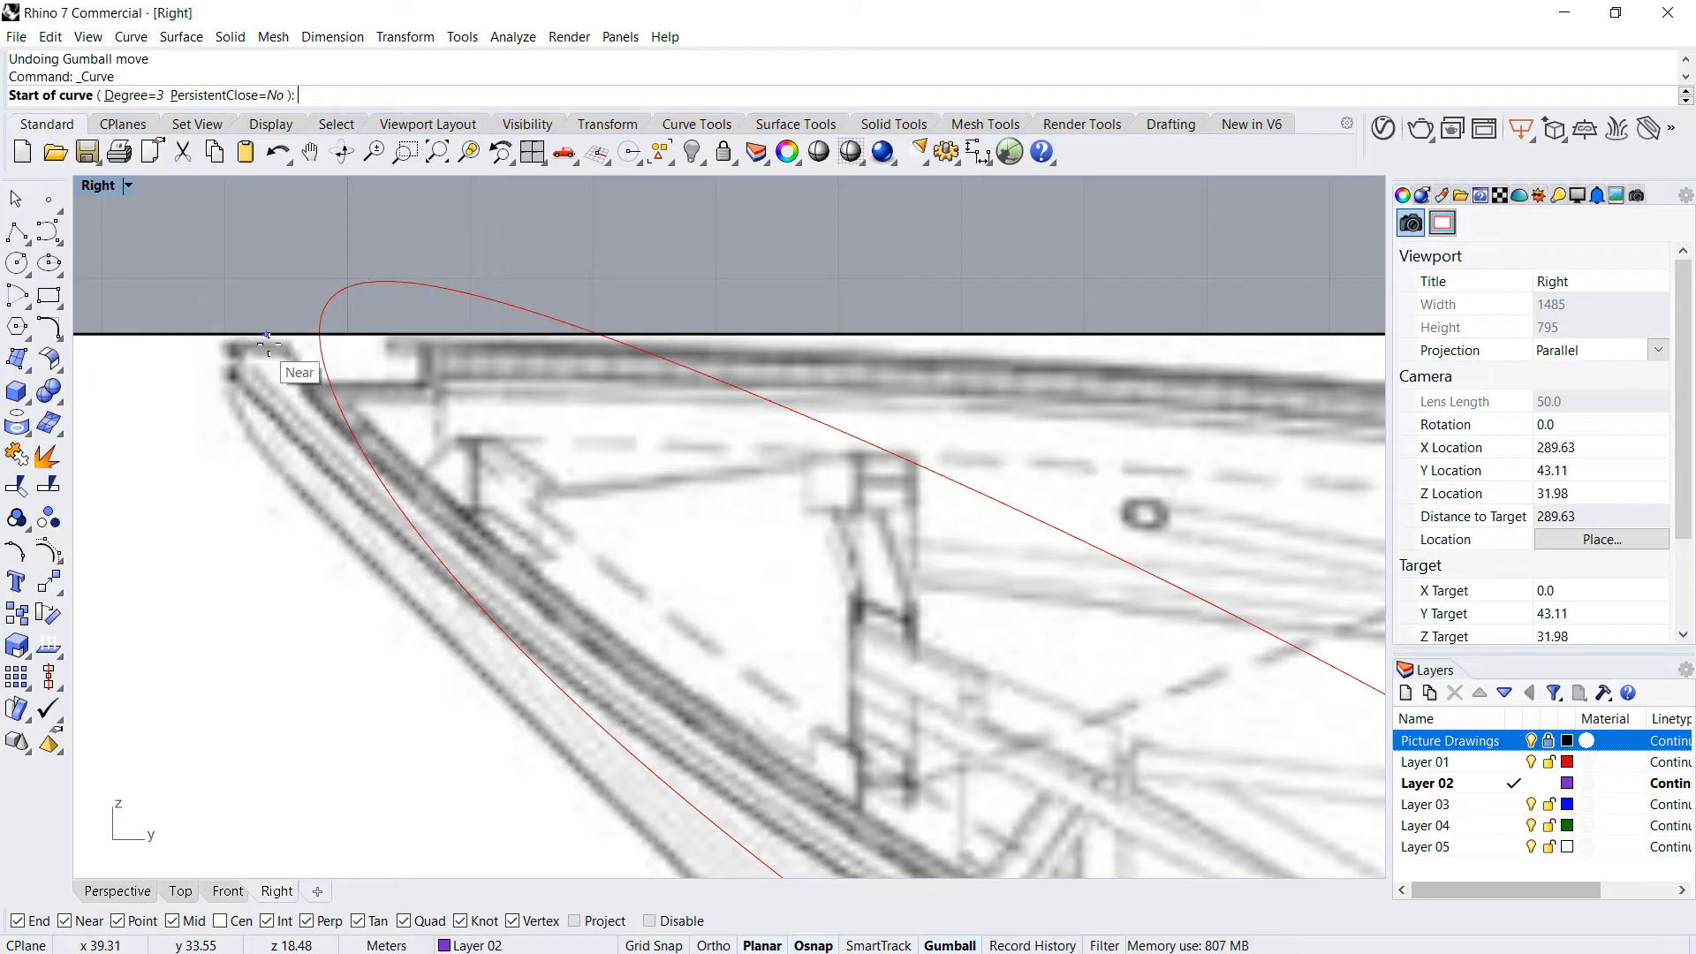
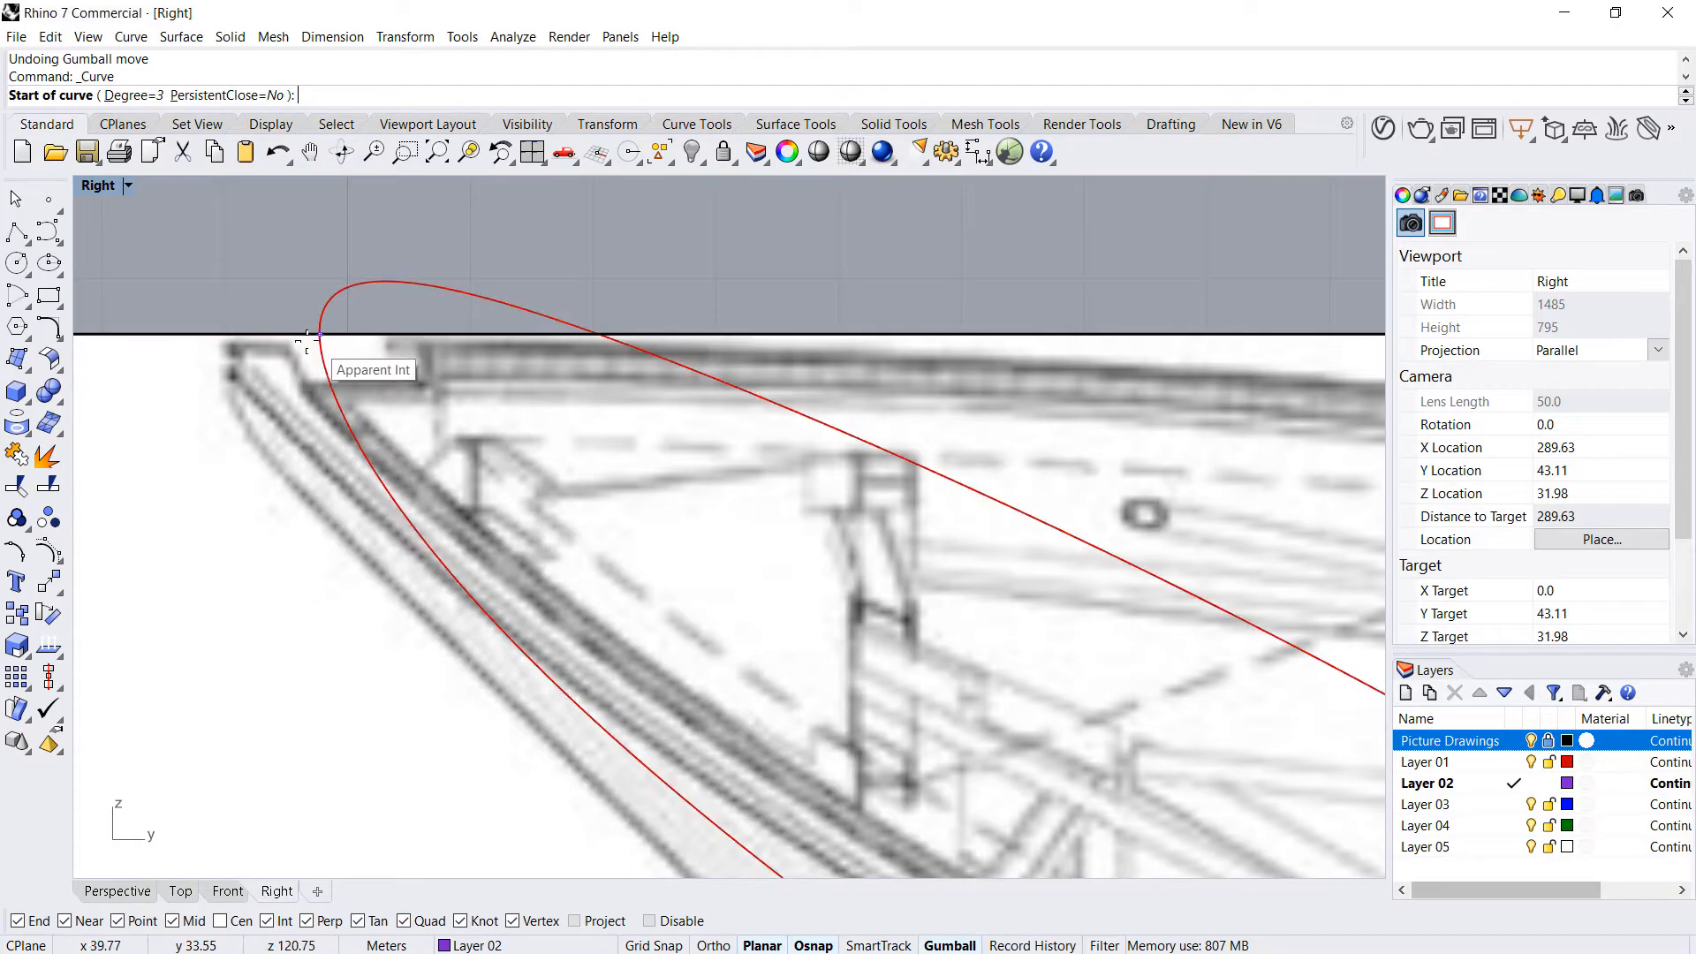
pyautogui.click(227, 344)
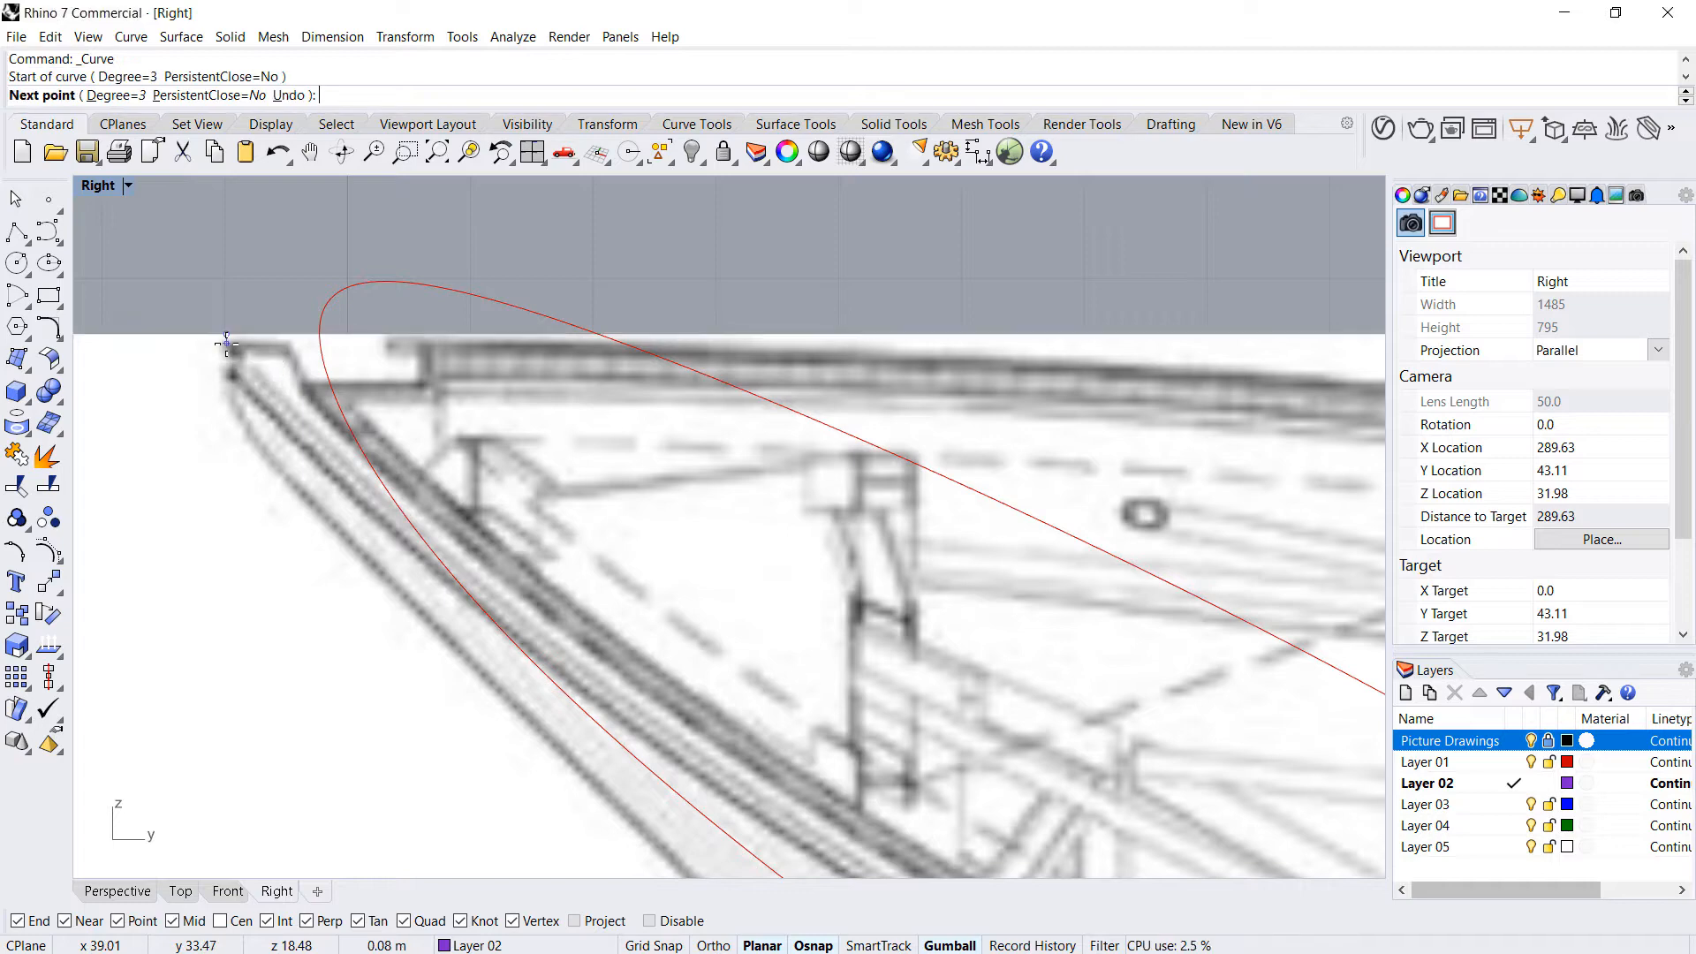
pyautogui.press('Escape')
# - Trace the left half of the roof section's lower edge with a six-point, degree-3 control point curve from the outer tip to the centreline
pyautogui.rightClick(230, 373)
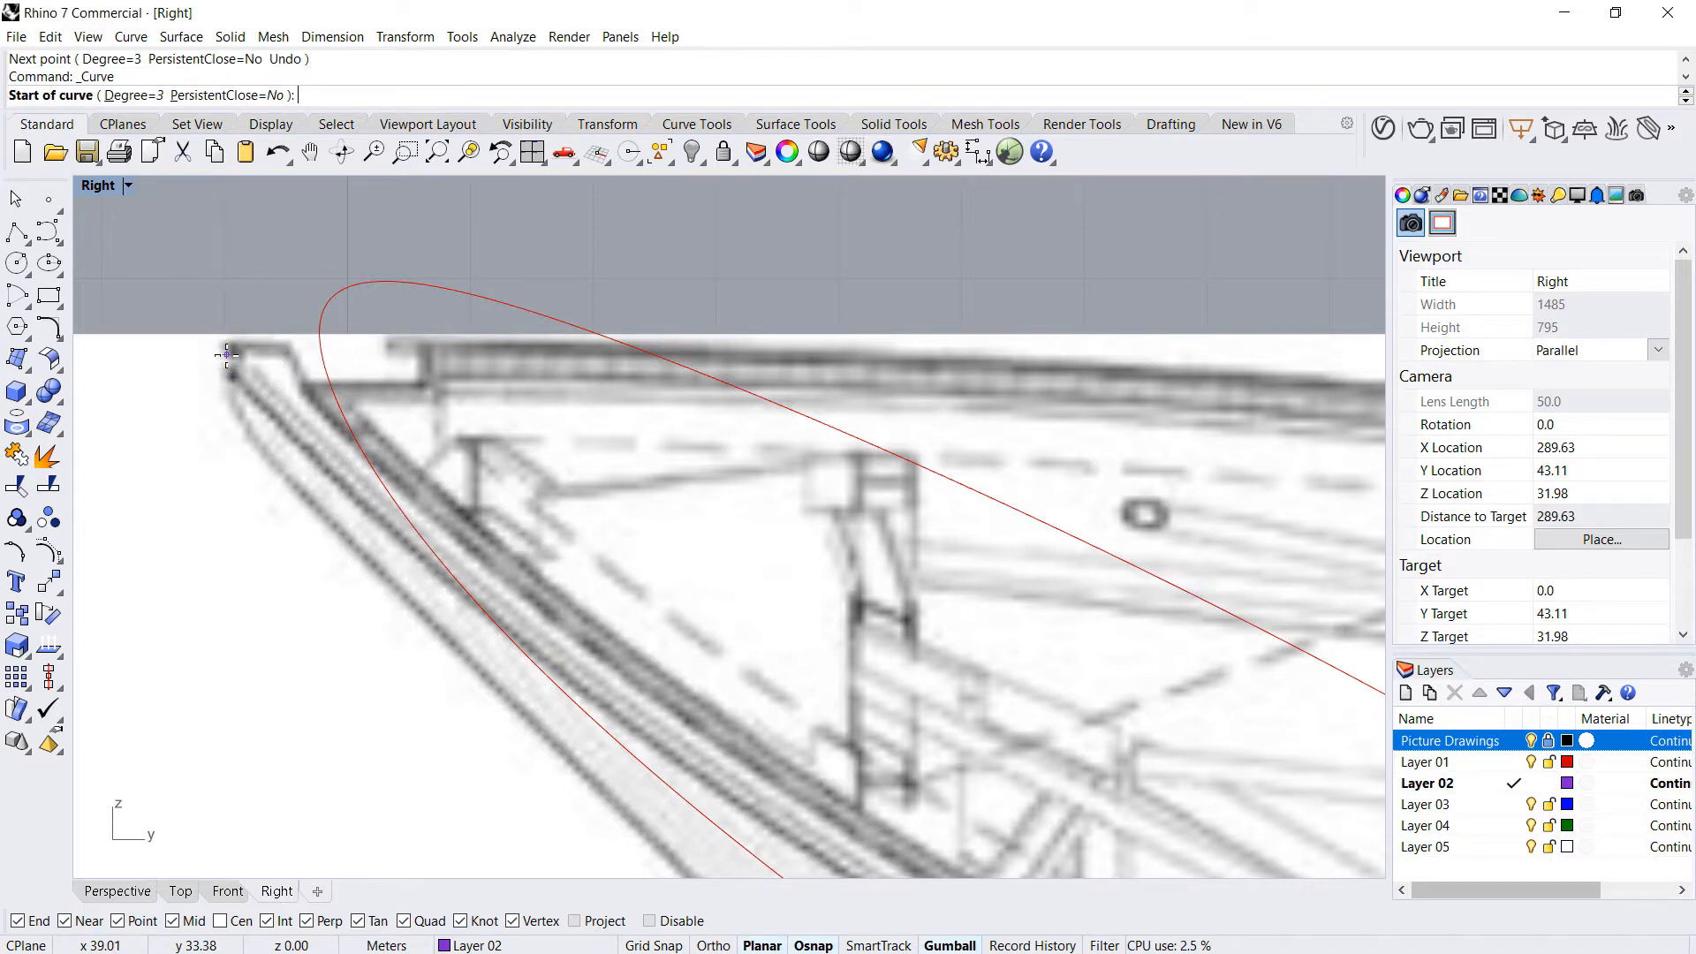
pyautogui.click(226, 355)
pyautogui.scroll(-4, 226, 354)
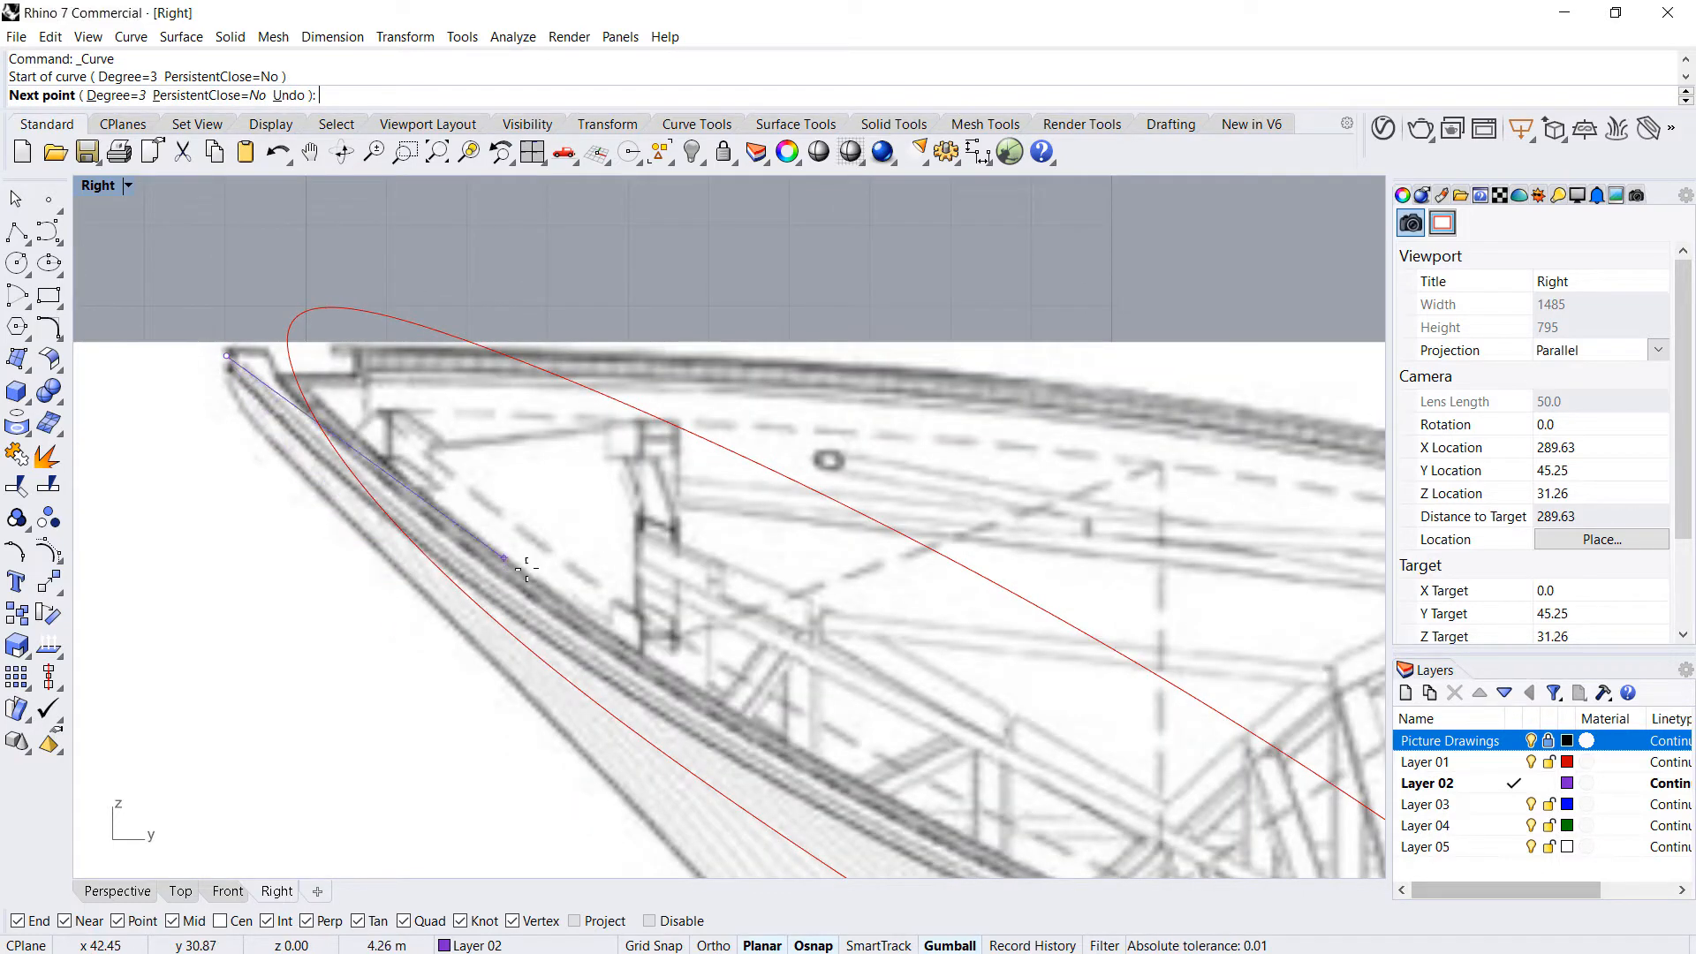
pyautogui.click(594, 645)
pyautogui.scroll(6, 541, 548)
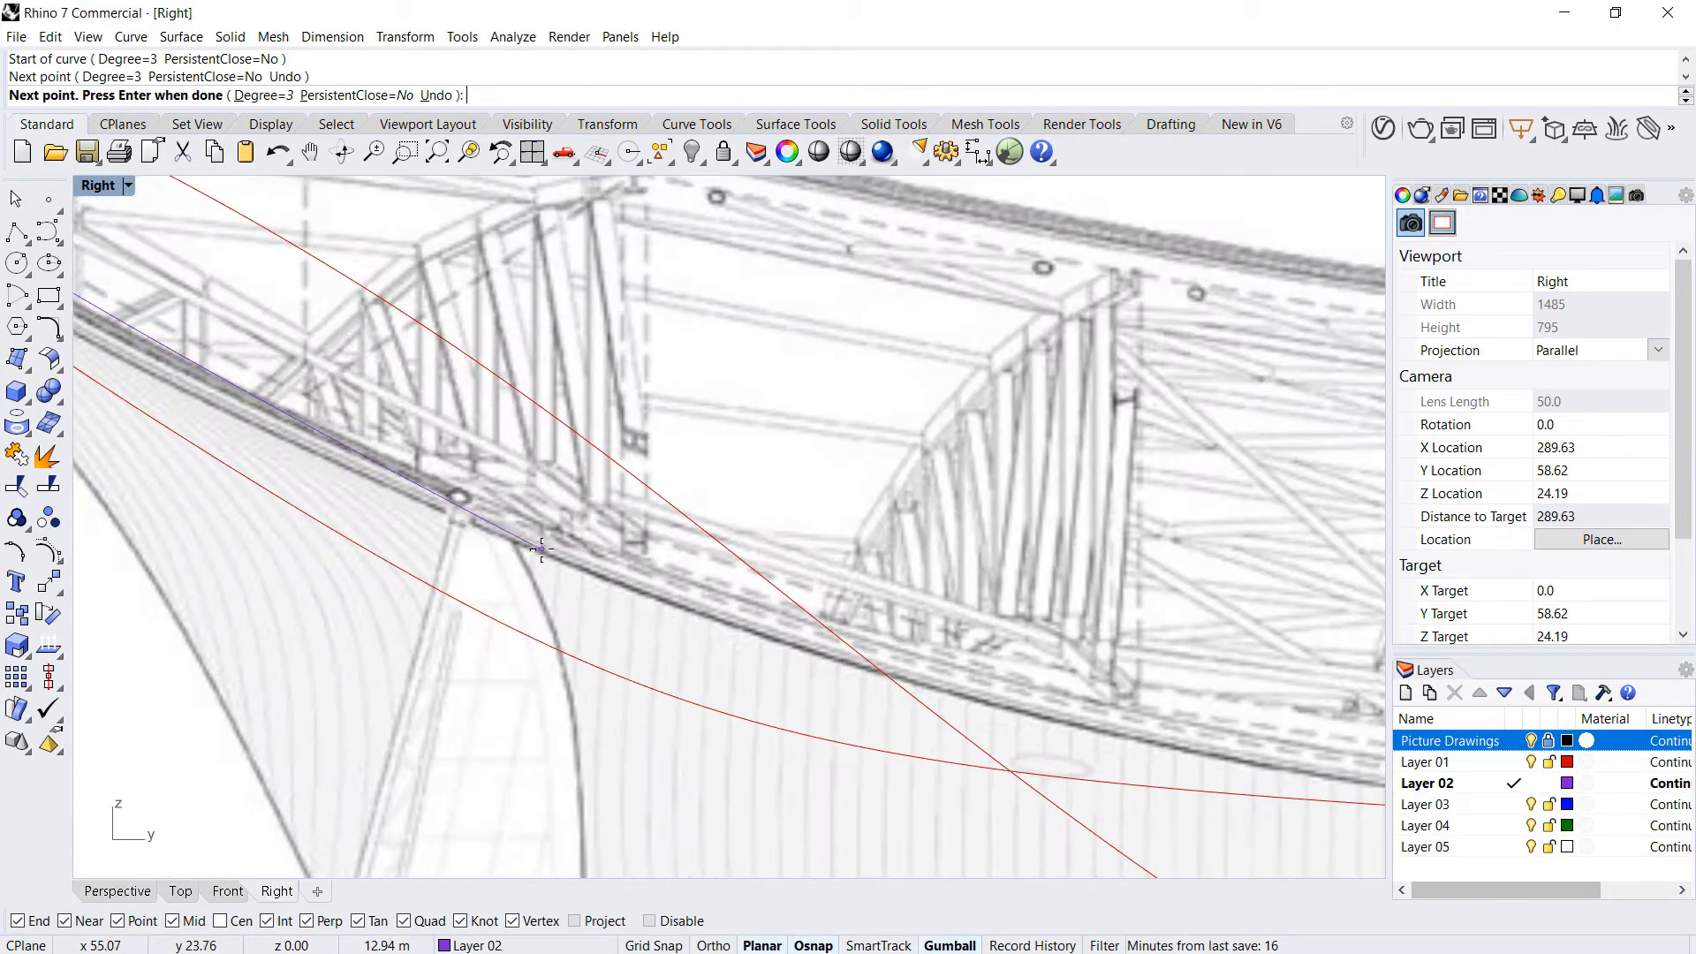
pyautogui.click(541, 548)
pyautogui.scroll(-6, 541, 548)
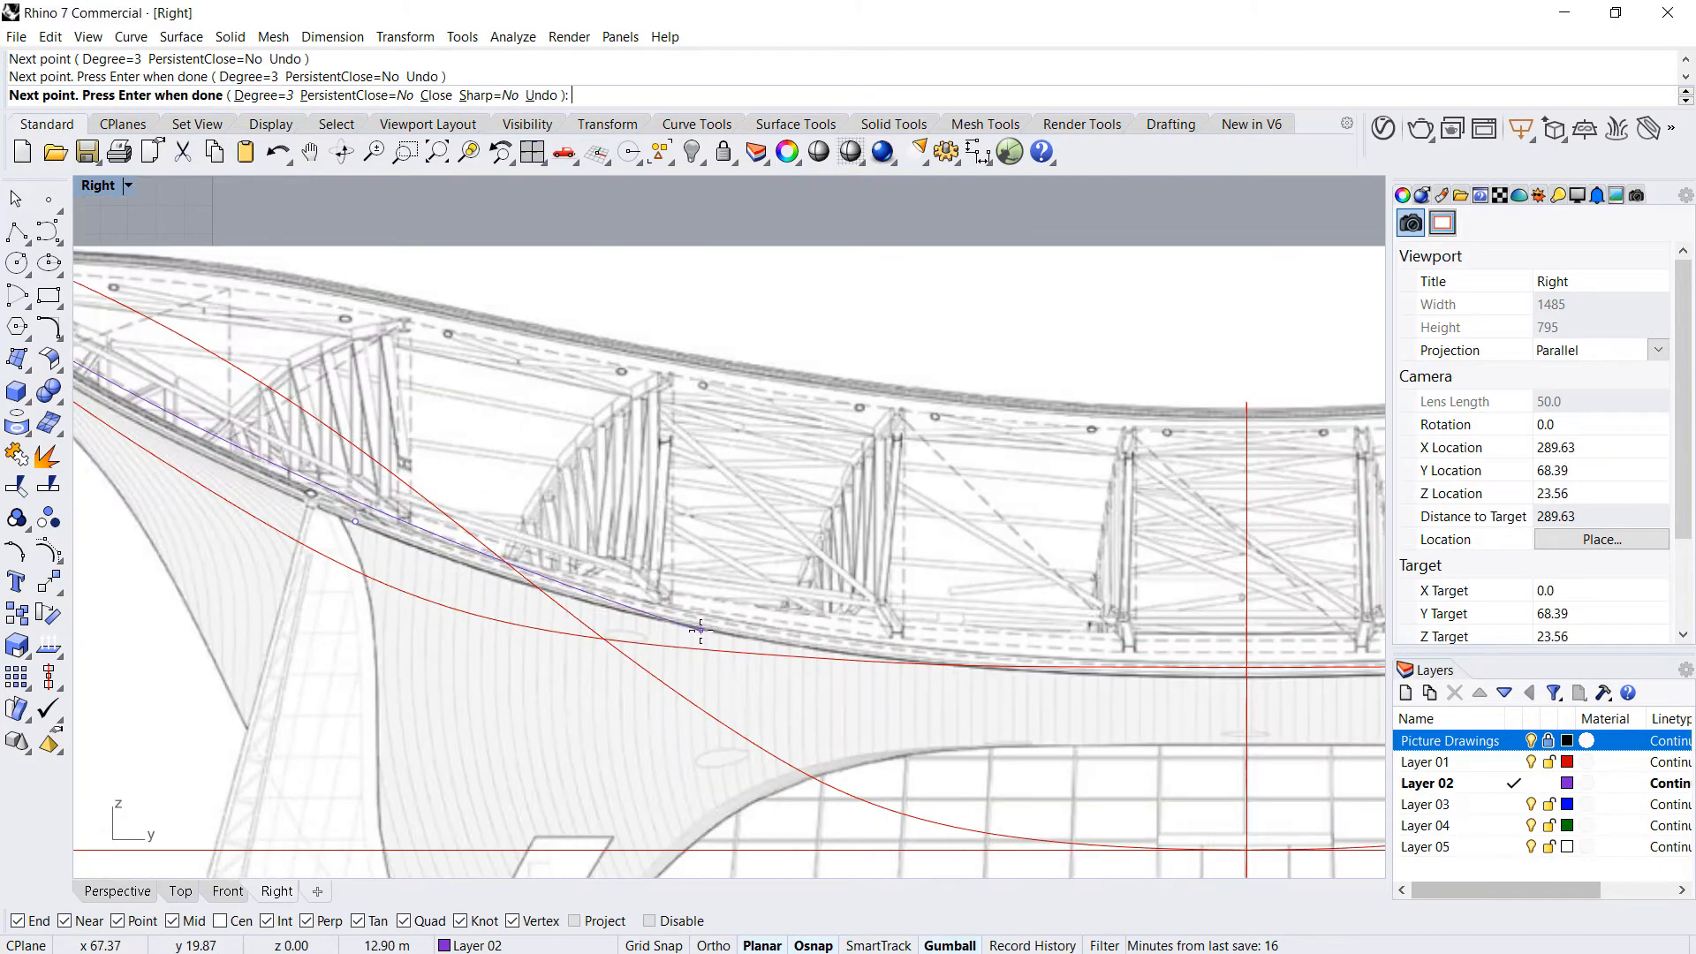
pyautogui.click(583, 548)
pyautogui.scroll(5, 582, 548)
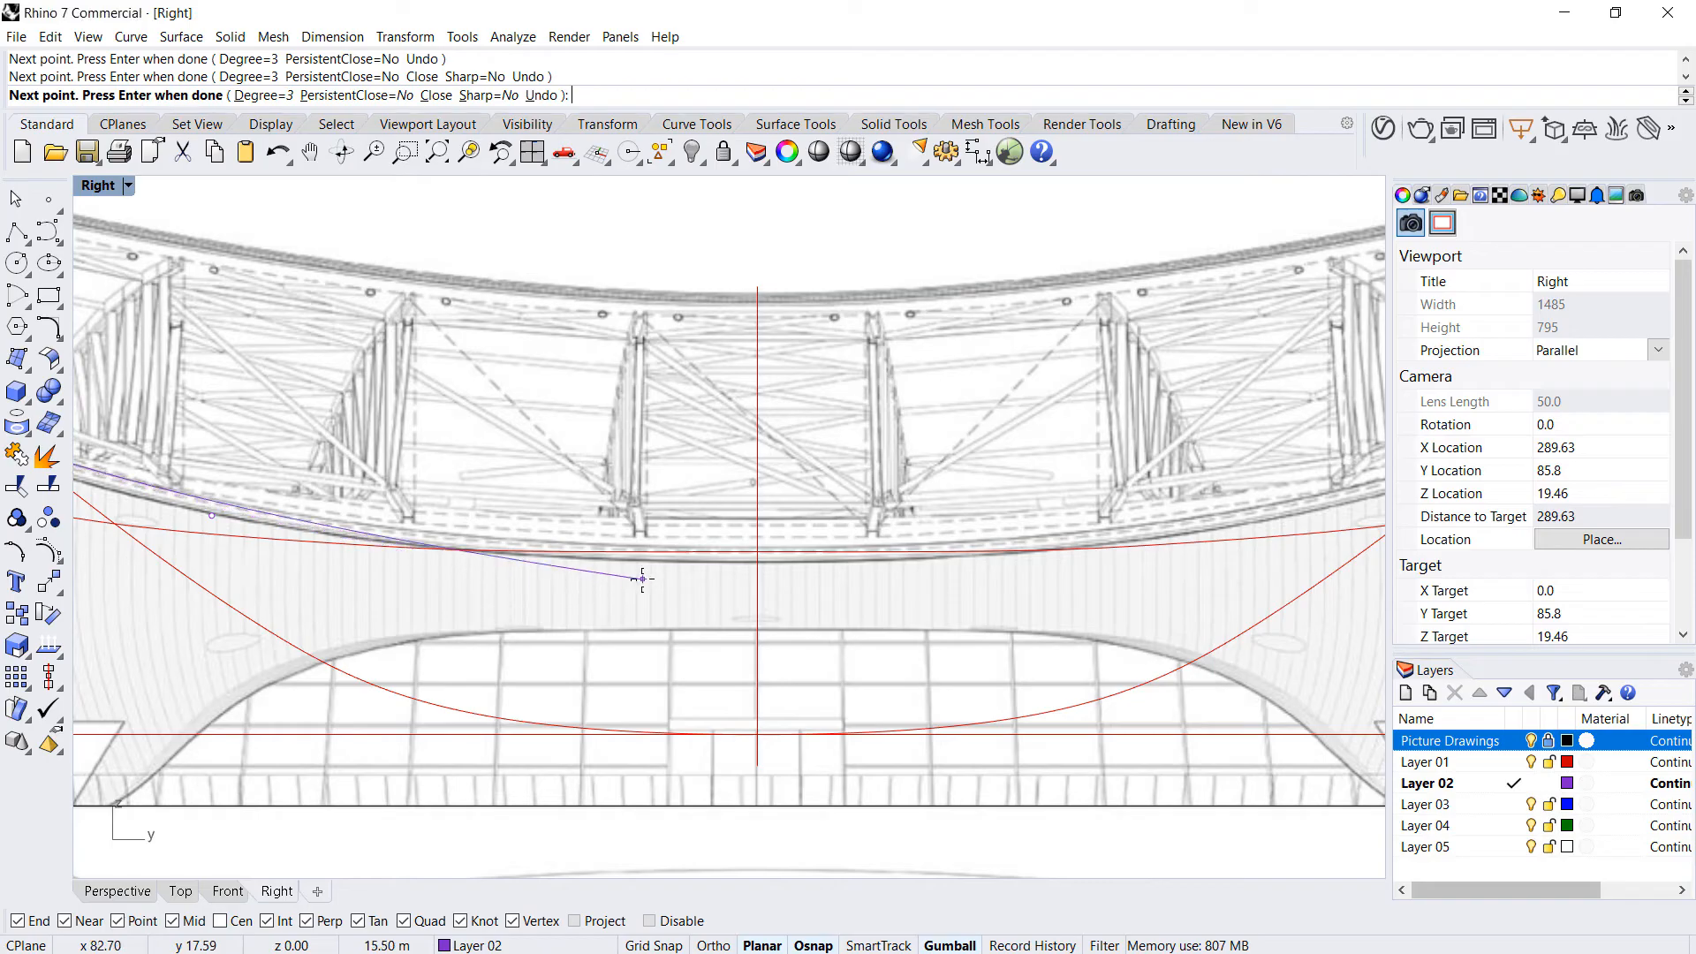
pyautogui.click(653, 572)
pyautogui.scroll(4, 658, 567)
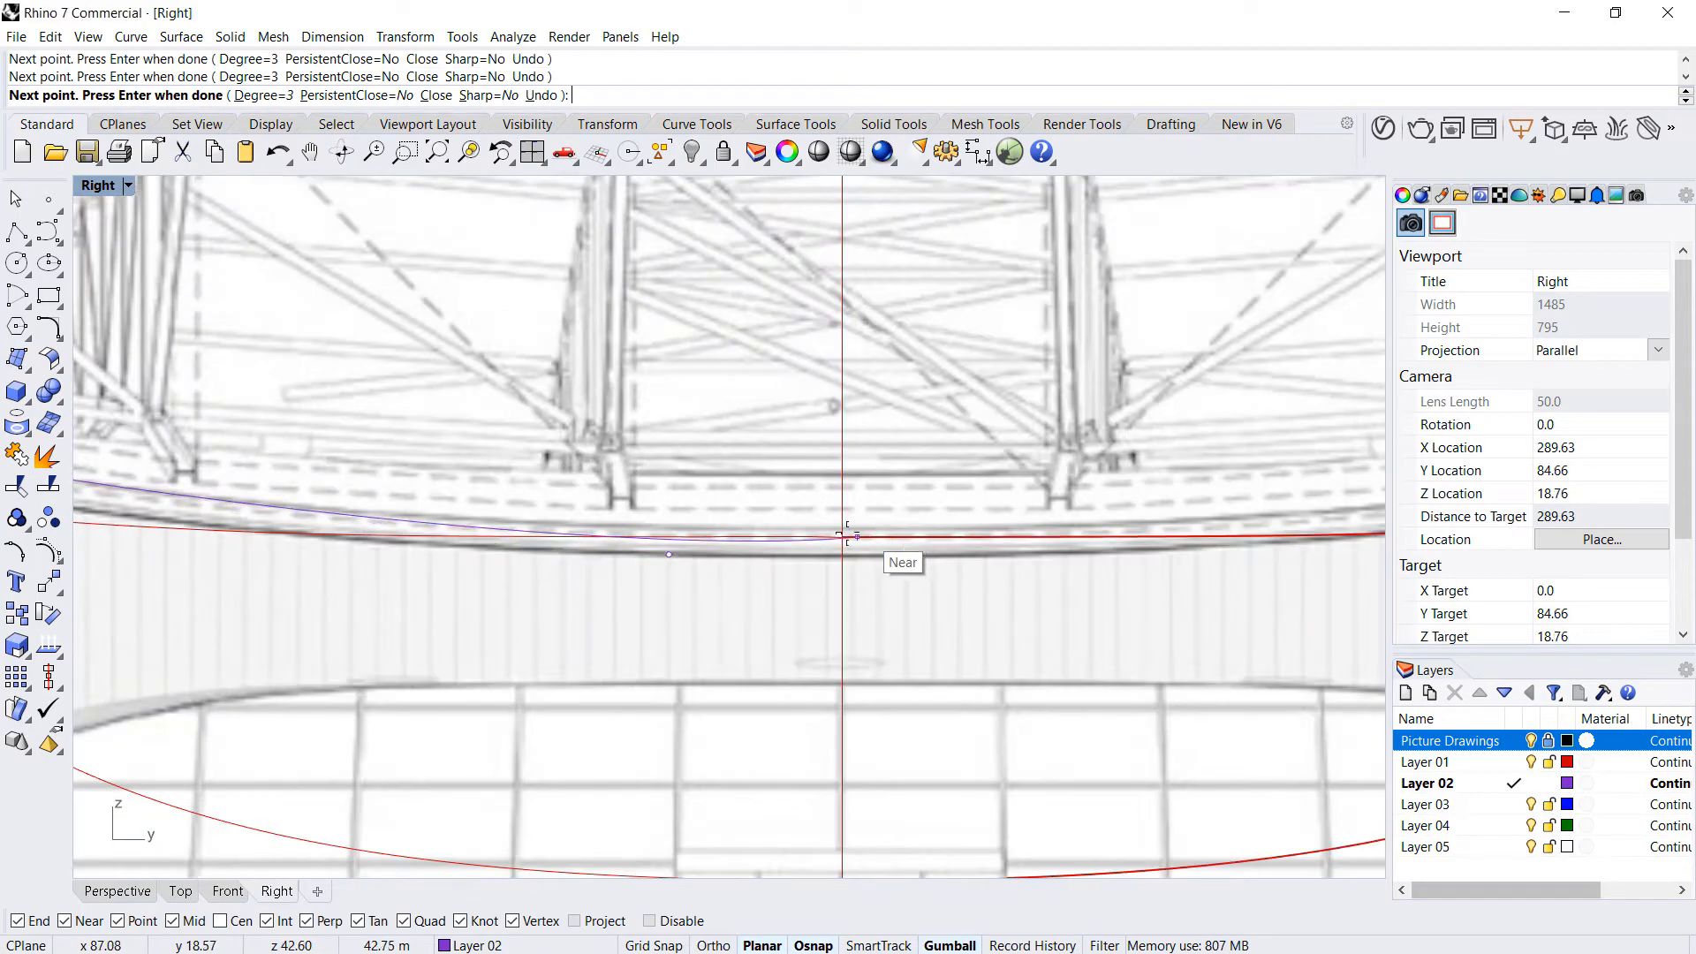
pyautogui.click(841, 534)
pyautogui.press('Return')
pyautogui.scroll(-4, 842, 533)
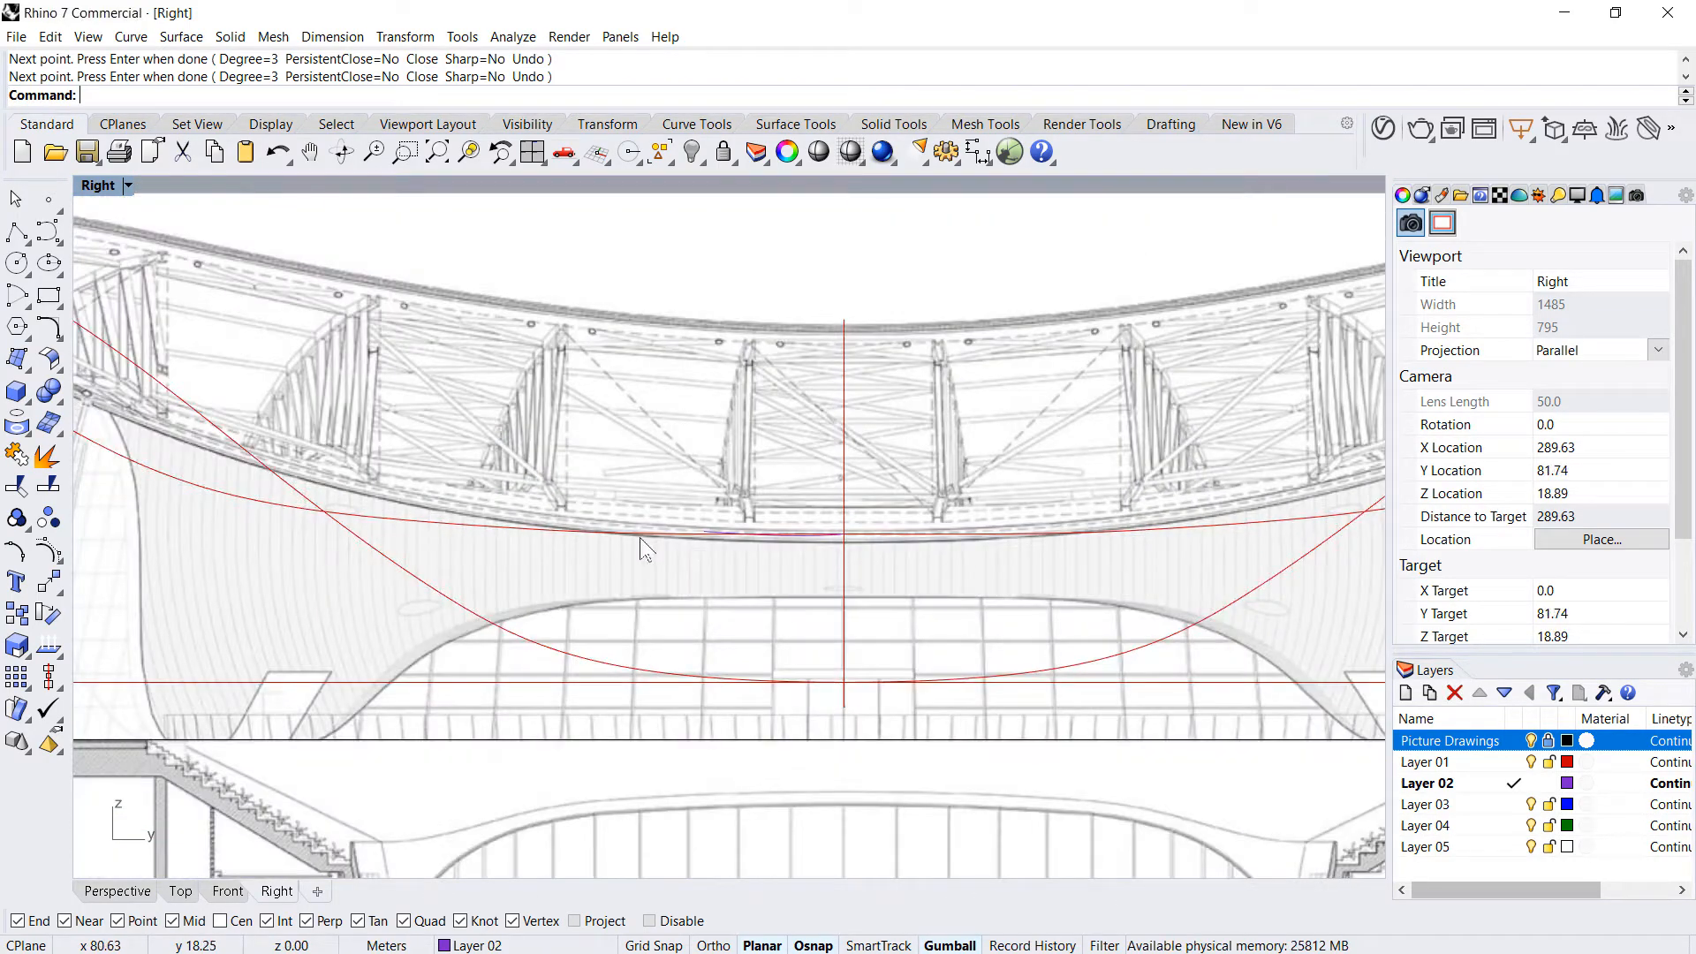
# - Set only the world X coordinate of the half lower roof curve's points to align it with the full upper section curve
pyautogui.click(557, 527)
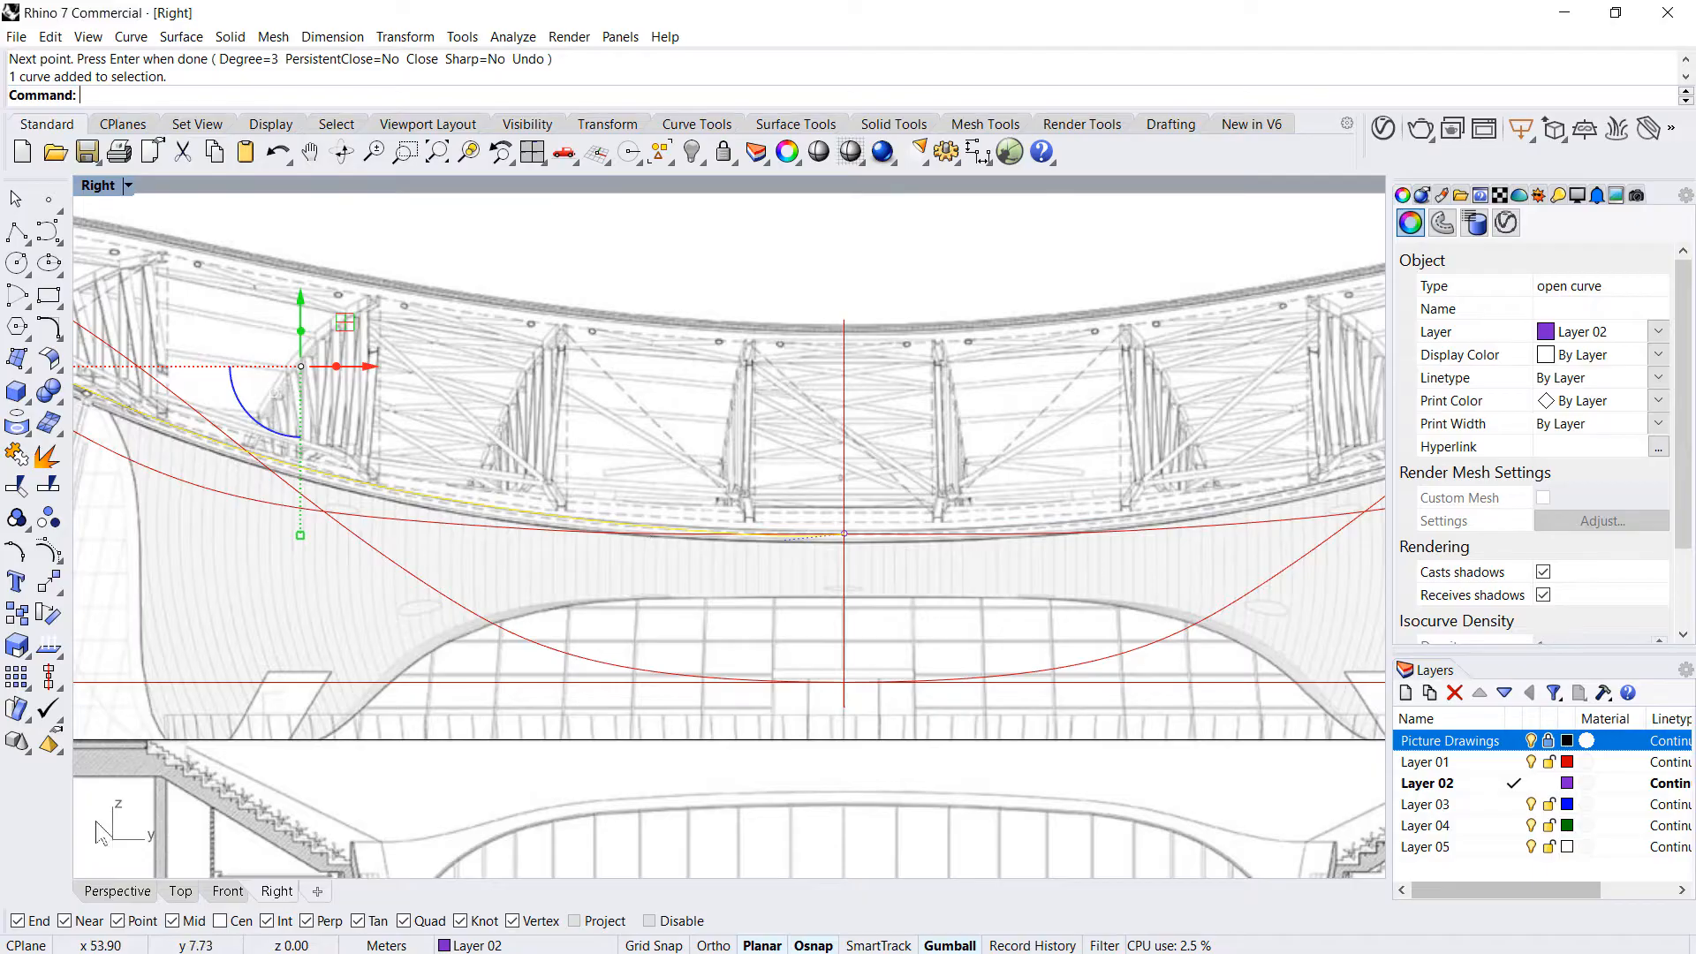
pyautogui.click(117, 890)
pyautogui.moveTo(431, 647); pyautogui.dragTo(389, 720, button='right')
pyautogui.write('S')
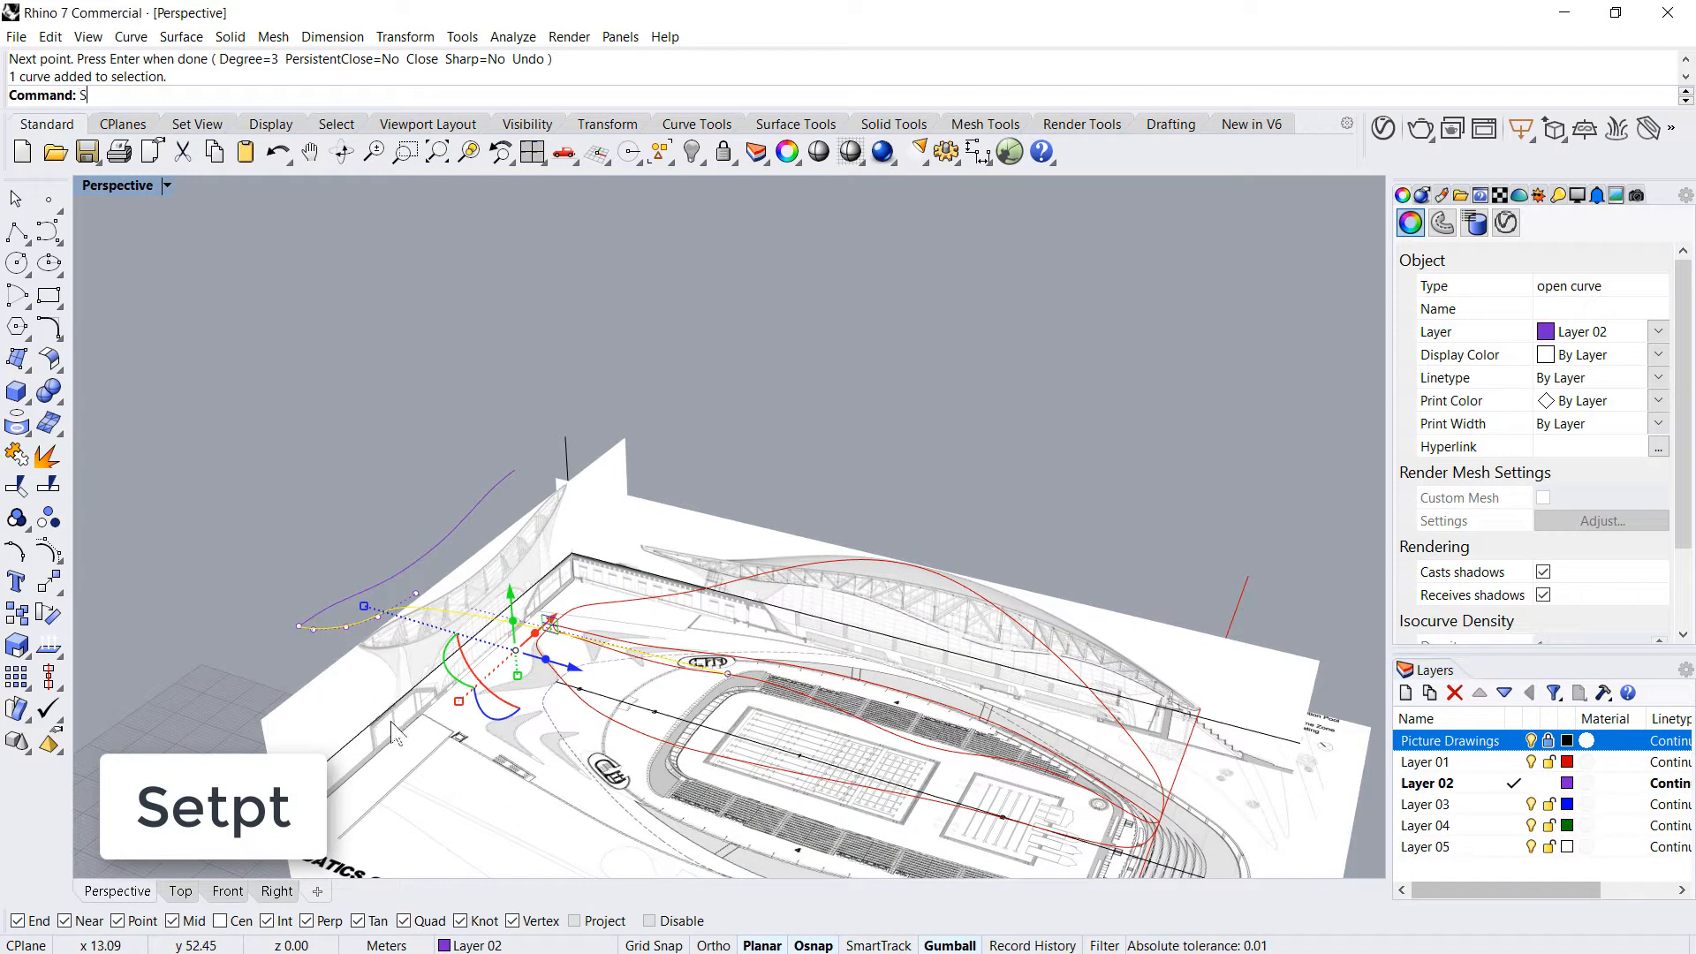
pyautogui.write('etPt')
pyautogui.press('Return')
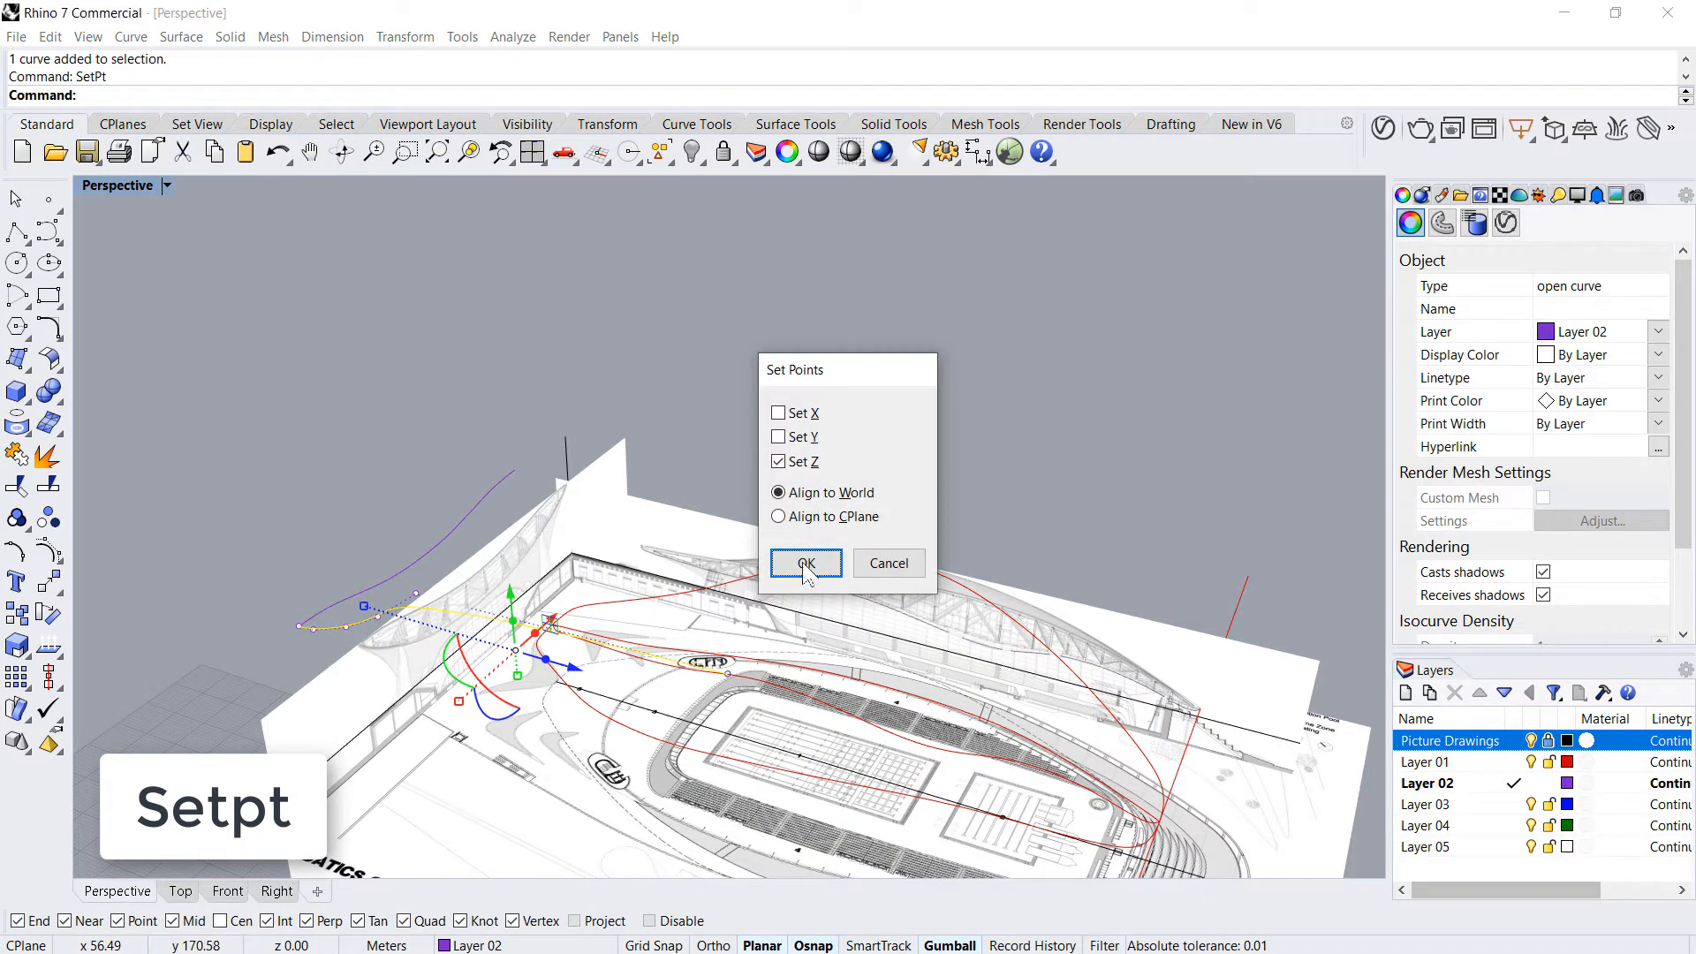
pyautogui.click(801, 466)
pyautogui.click(805, 562)
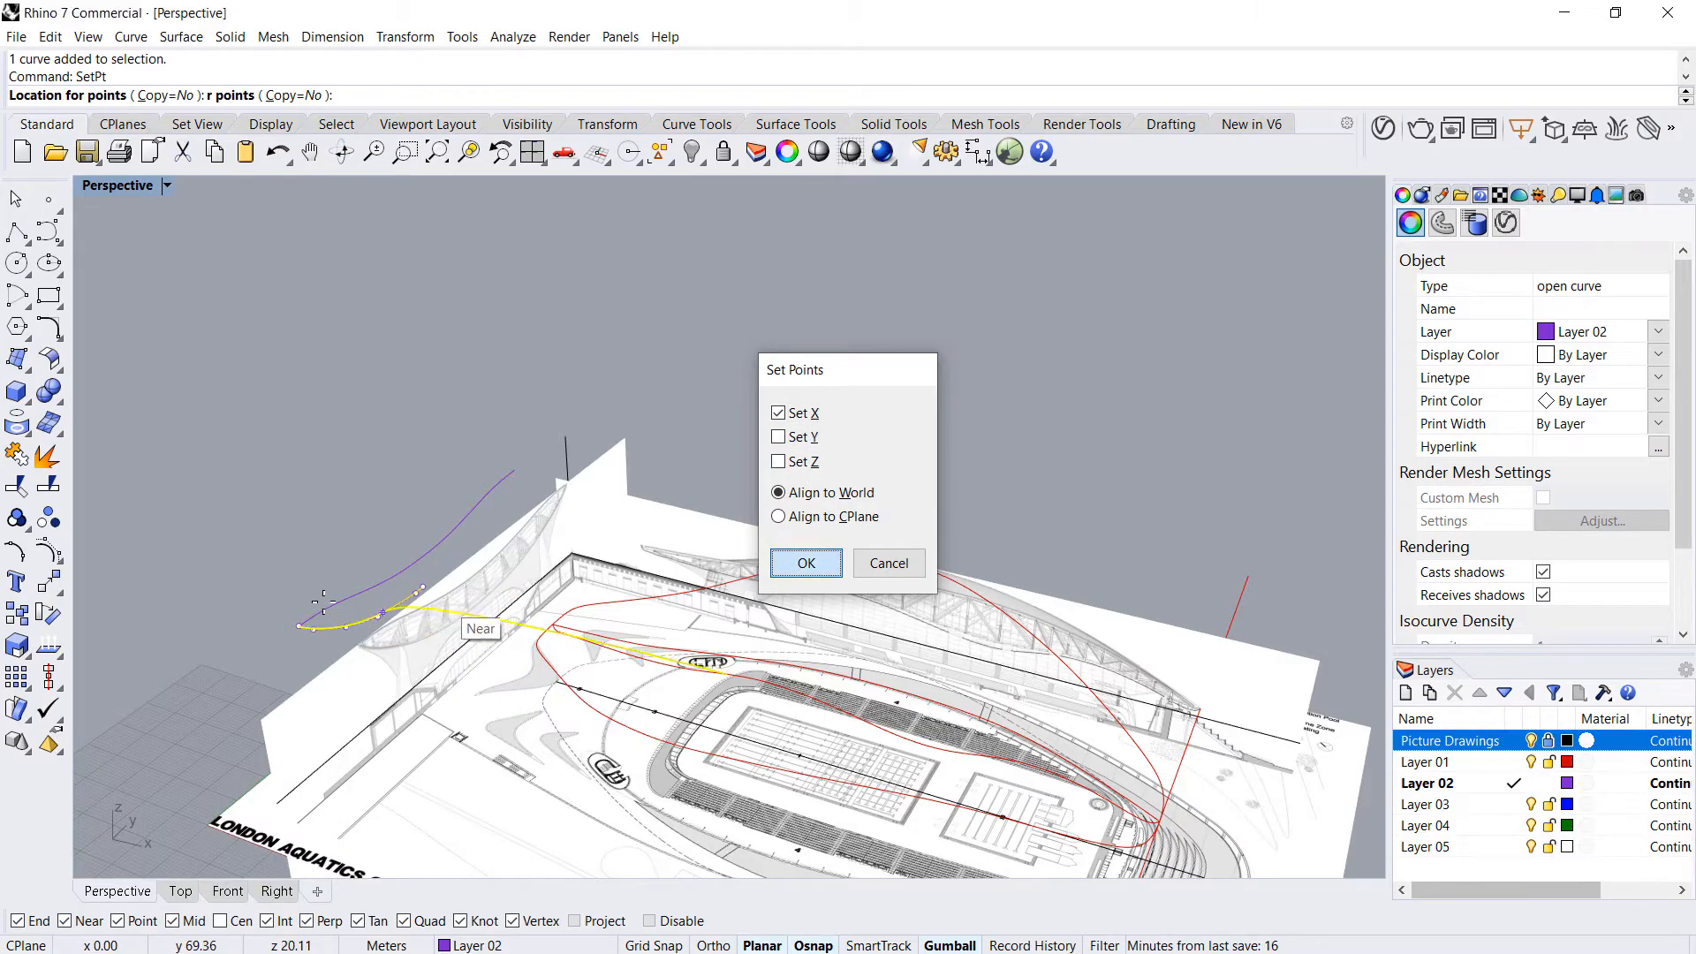
pyautogui.click(342, 626)
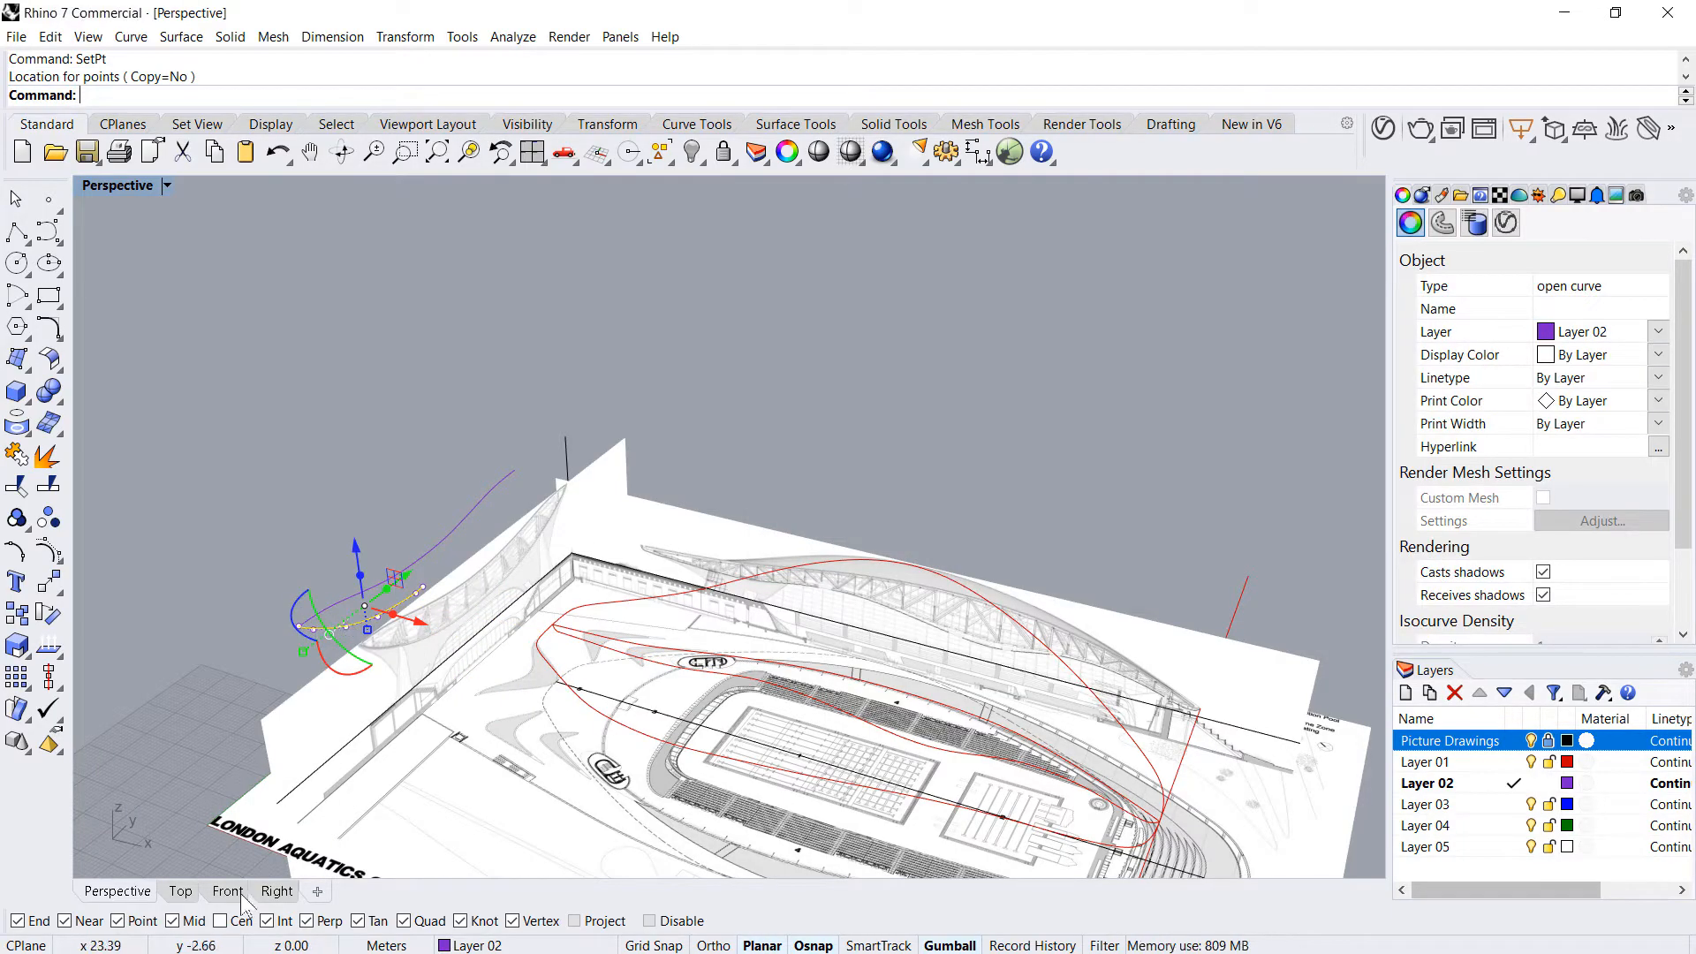
# - Mirror a copy of the half lower section curve about its end point on the roof centreline
pyautogui.write('Mirror')
pyautogui.press('Return')
pyautogui.click(423, 586)
pyautogui.press('shift')
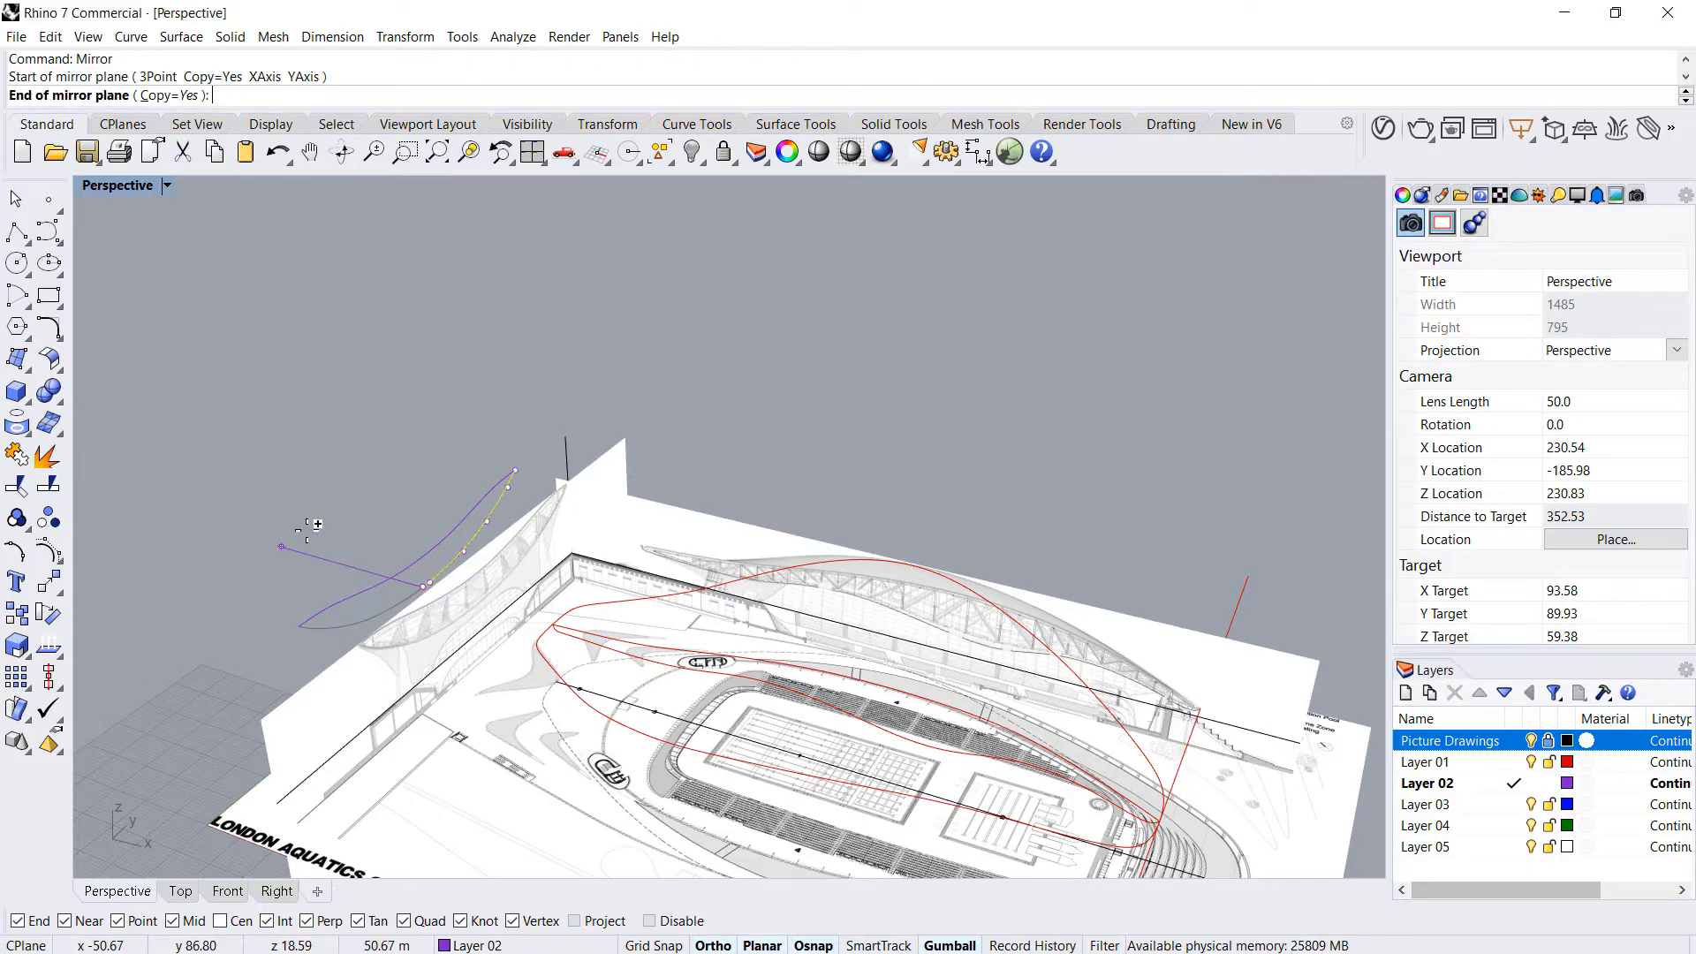
pyautogui.keyDown('shift'); pyautogui.click(307, 530); pyautogui.keyUp('shift')
pyautogui.press('Escape')
# - Join the two mirrored halves of the lower section curve into one curve
pyautogui.scroll(5, 479, 556)
pyautogui.click(479, 485)
pyautogui.scroll(-5, 554, 461)
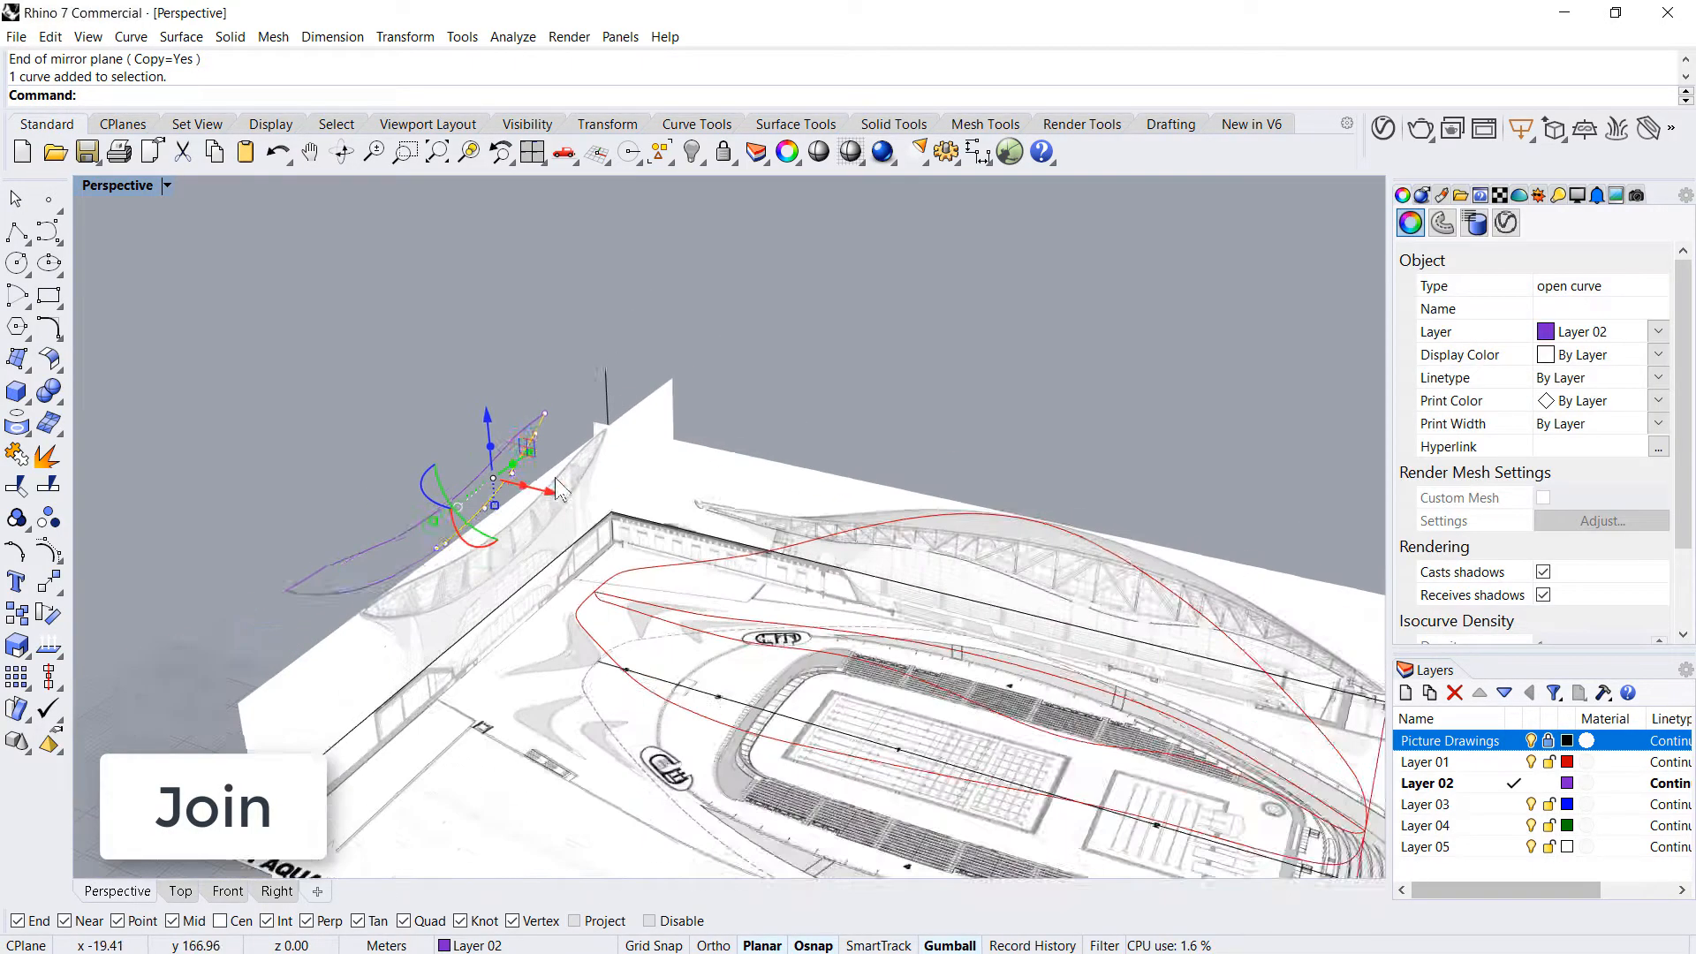
pyautogui.scroll(3, 481, 490)
pyautogui.keyDown('shift'); pyautogui.click(369, 523); pyautogui.keyUp('shift')
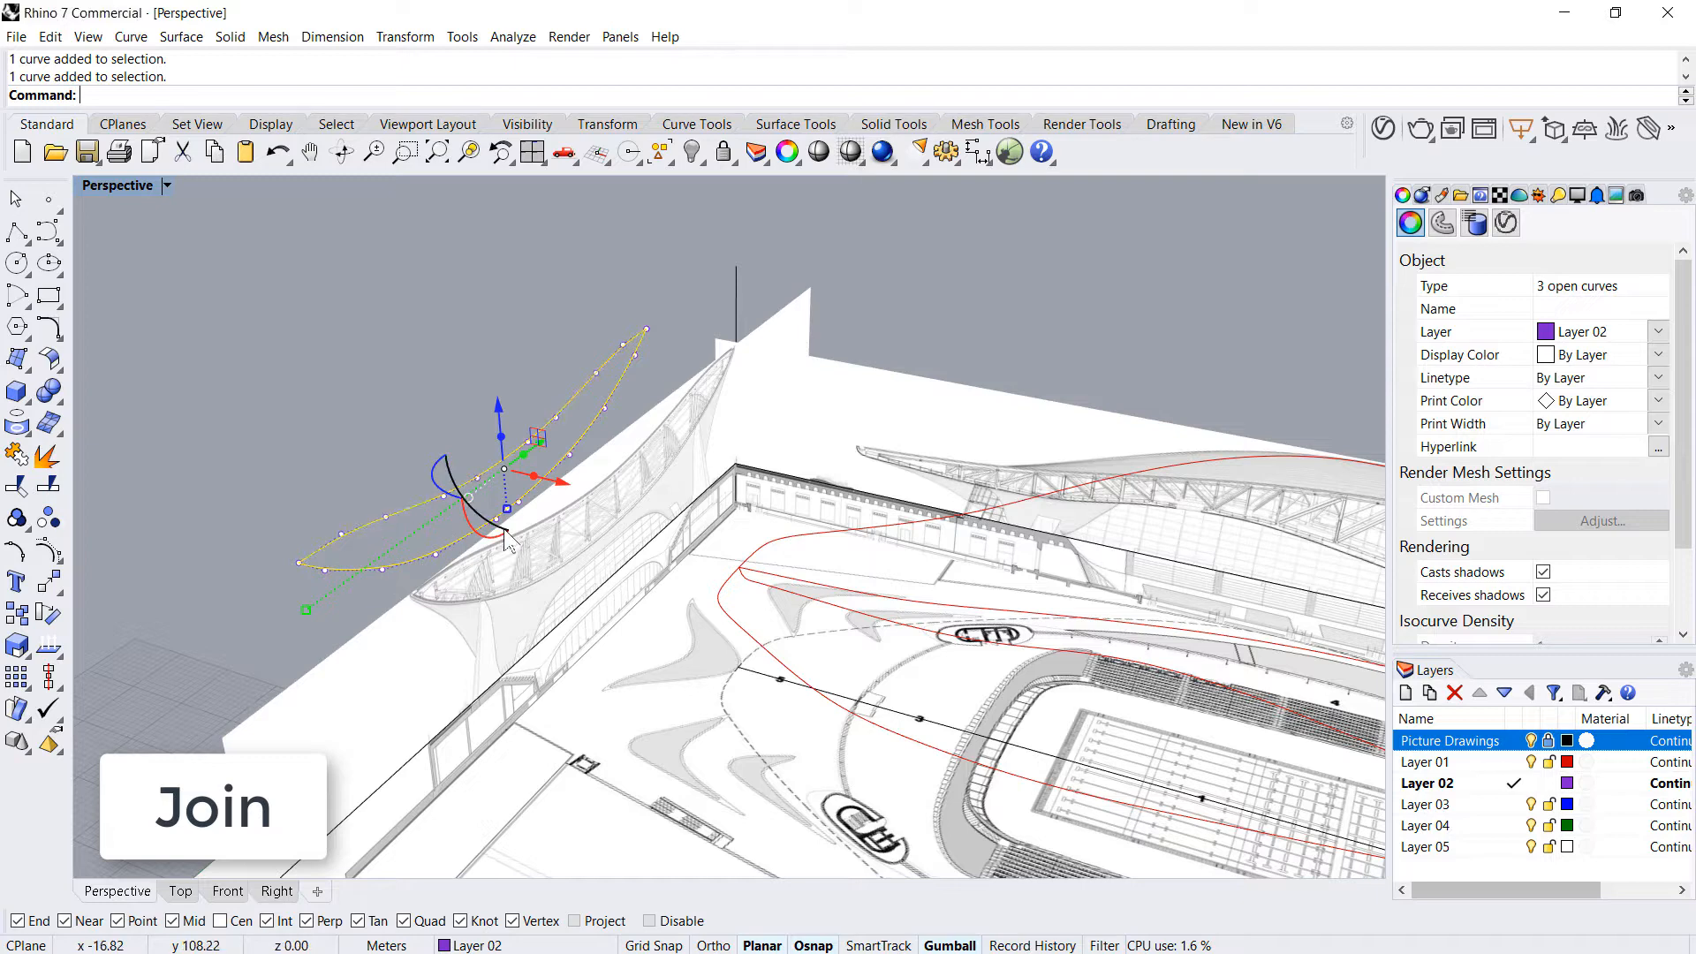
pyautogui.press('Escape')
pyautogui.scroll(5, 523, 486)
pyautogui.click(531, 469)
pyautogui.press('F10')
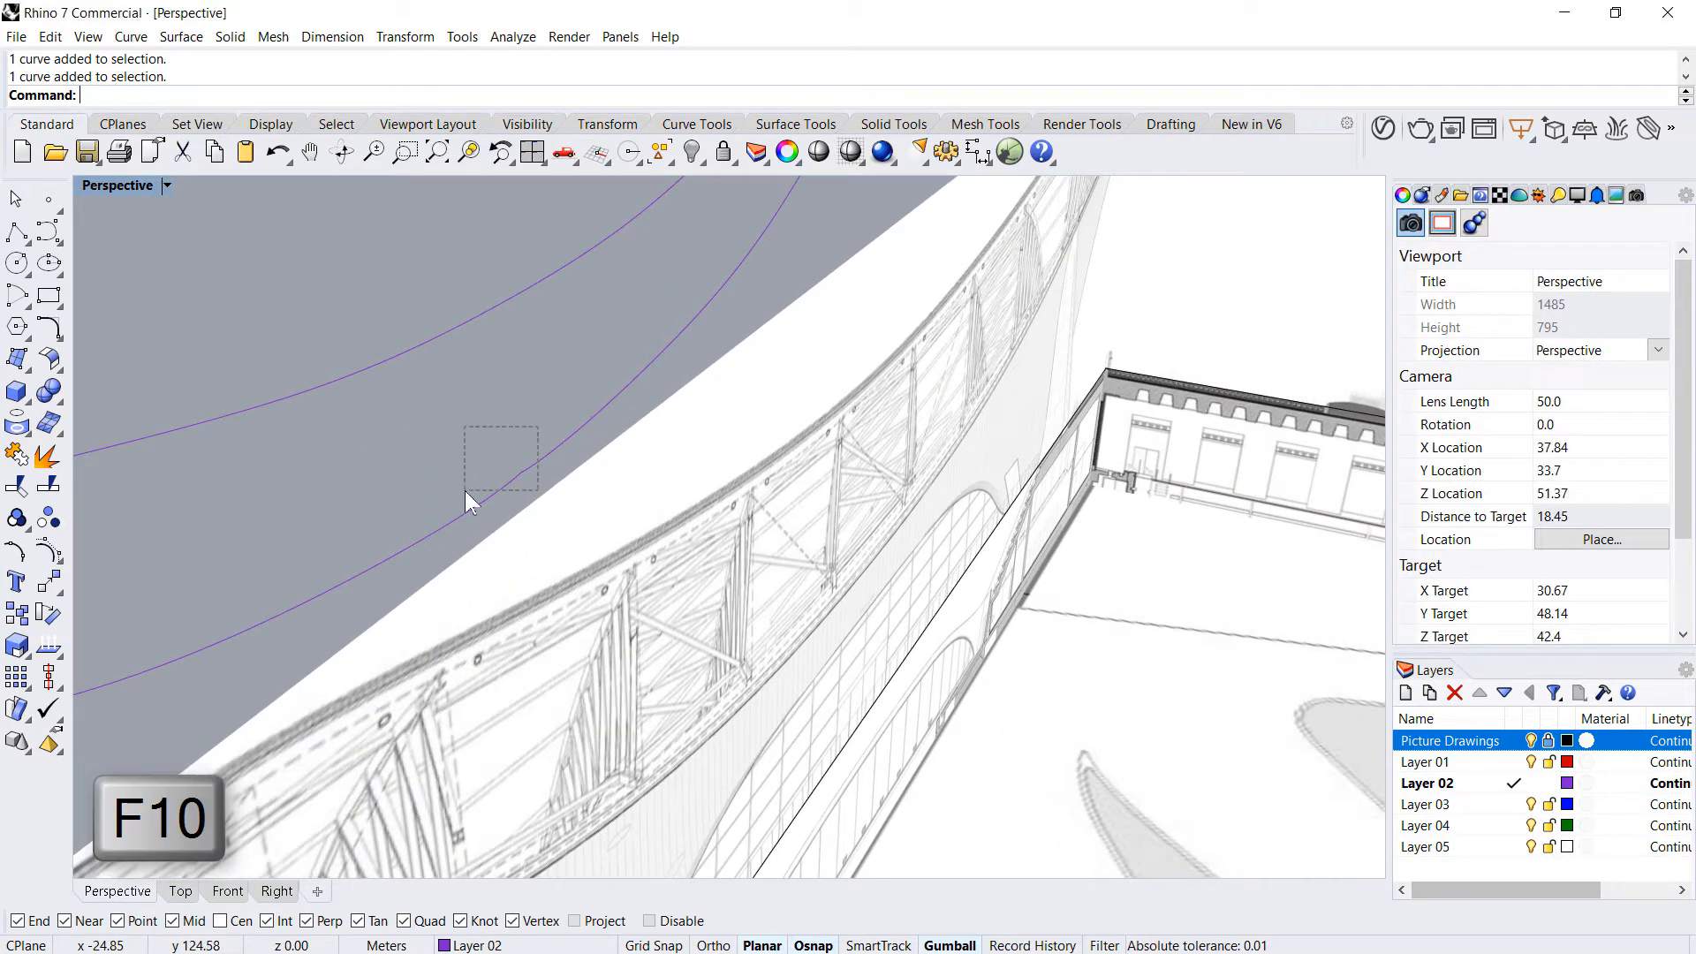
pyautogui.hotkey('ctrl', 'j')
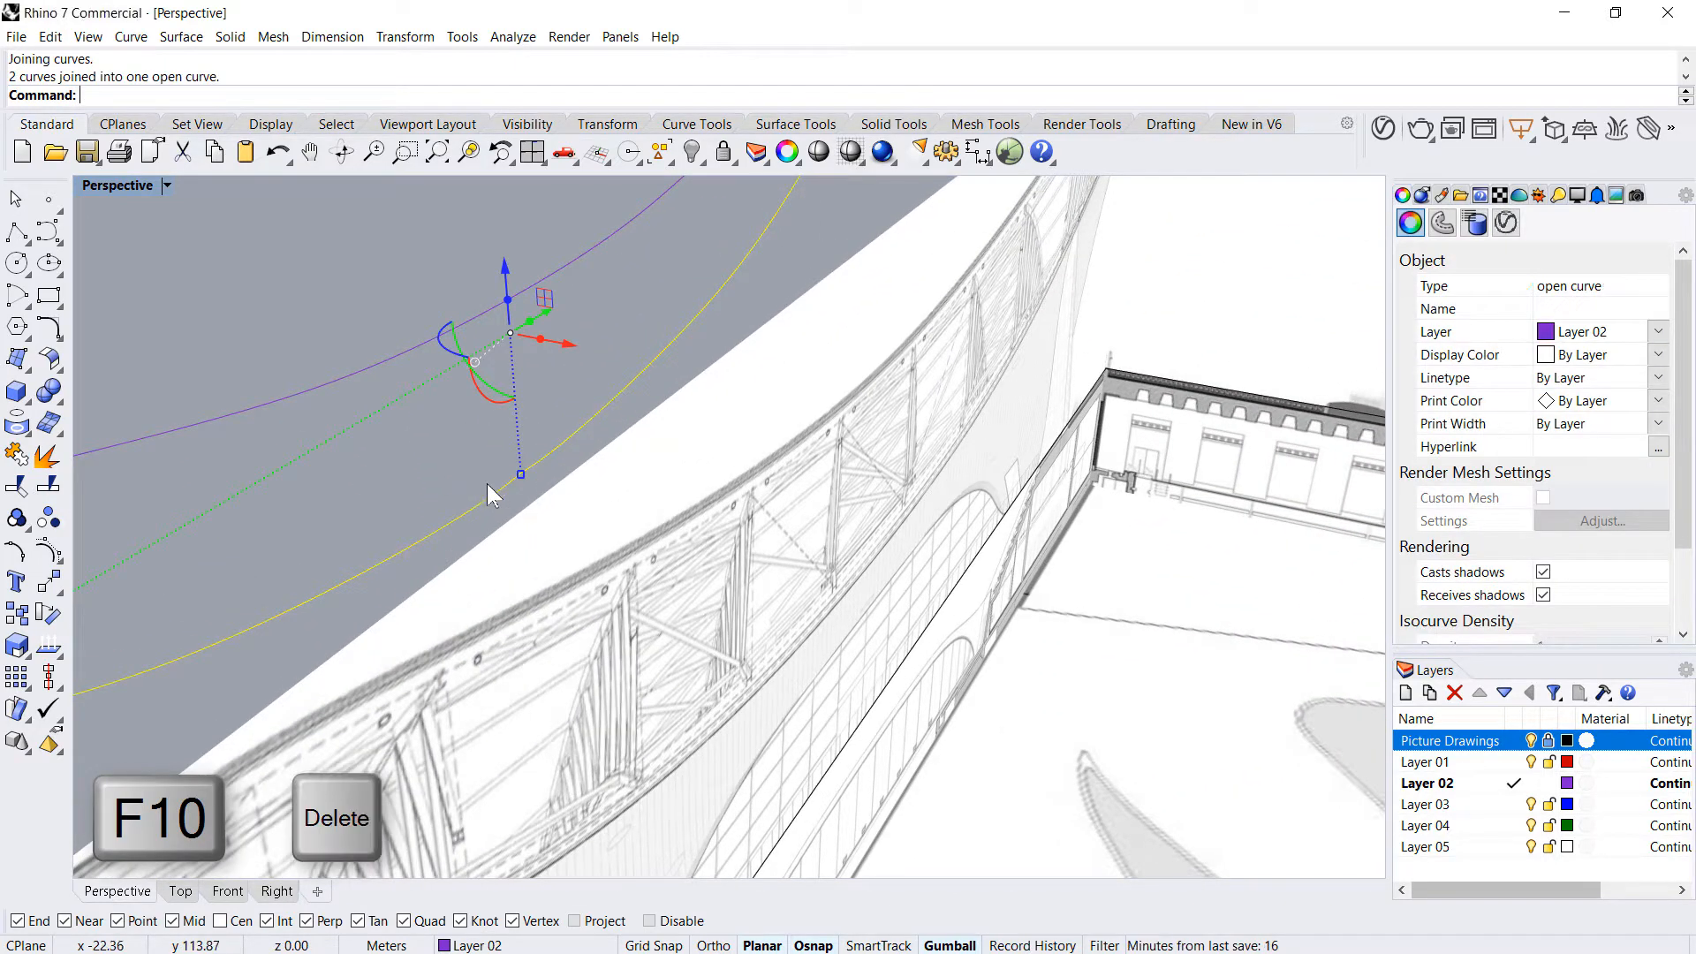
# - Show the control points of the joined lower curve and delete the middle one to smooth the joint
pyautogui.click(49, 550)
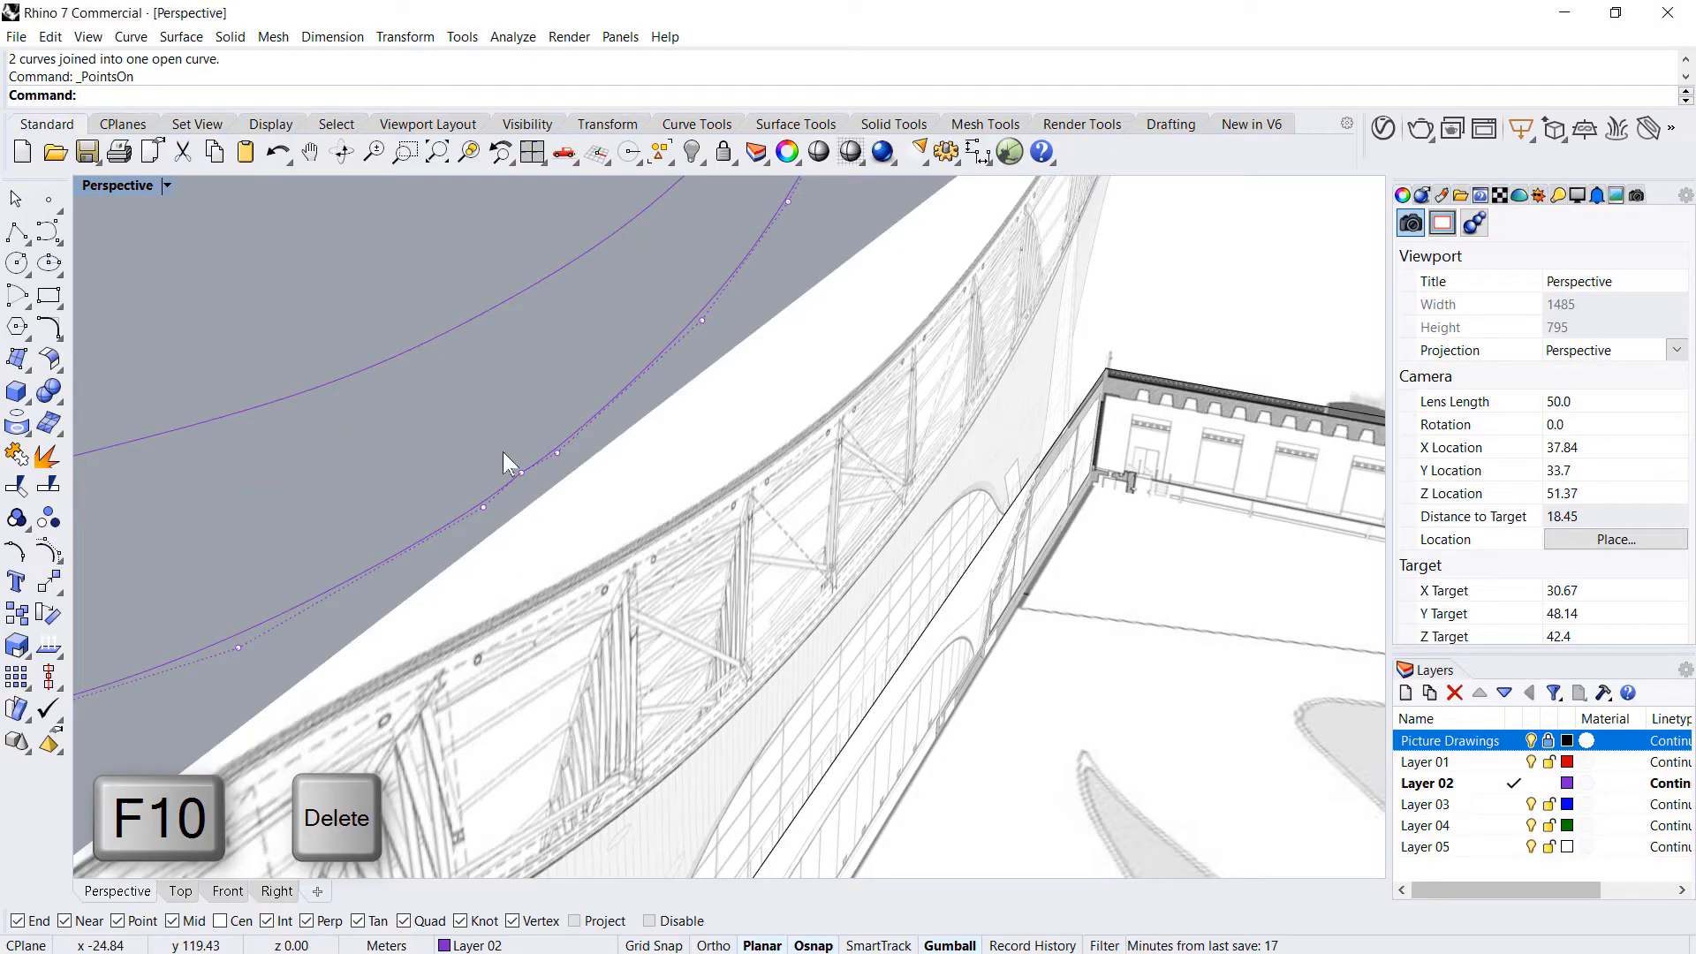
pyautogui.click(530, 484)
pyautogui.press('Delete')
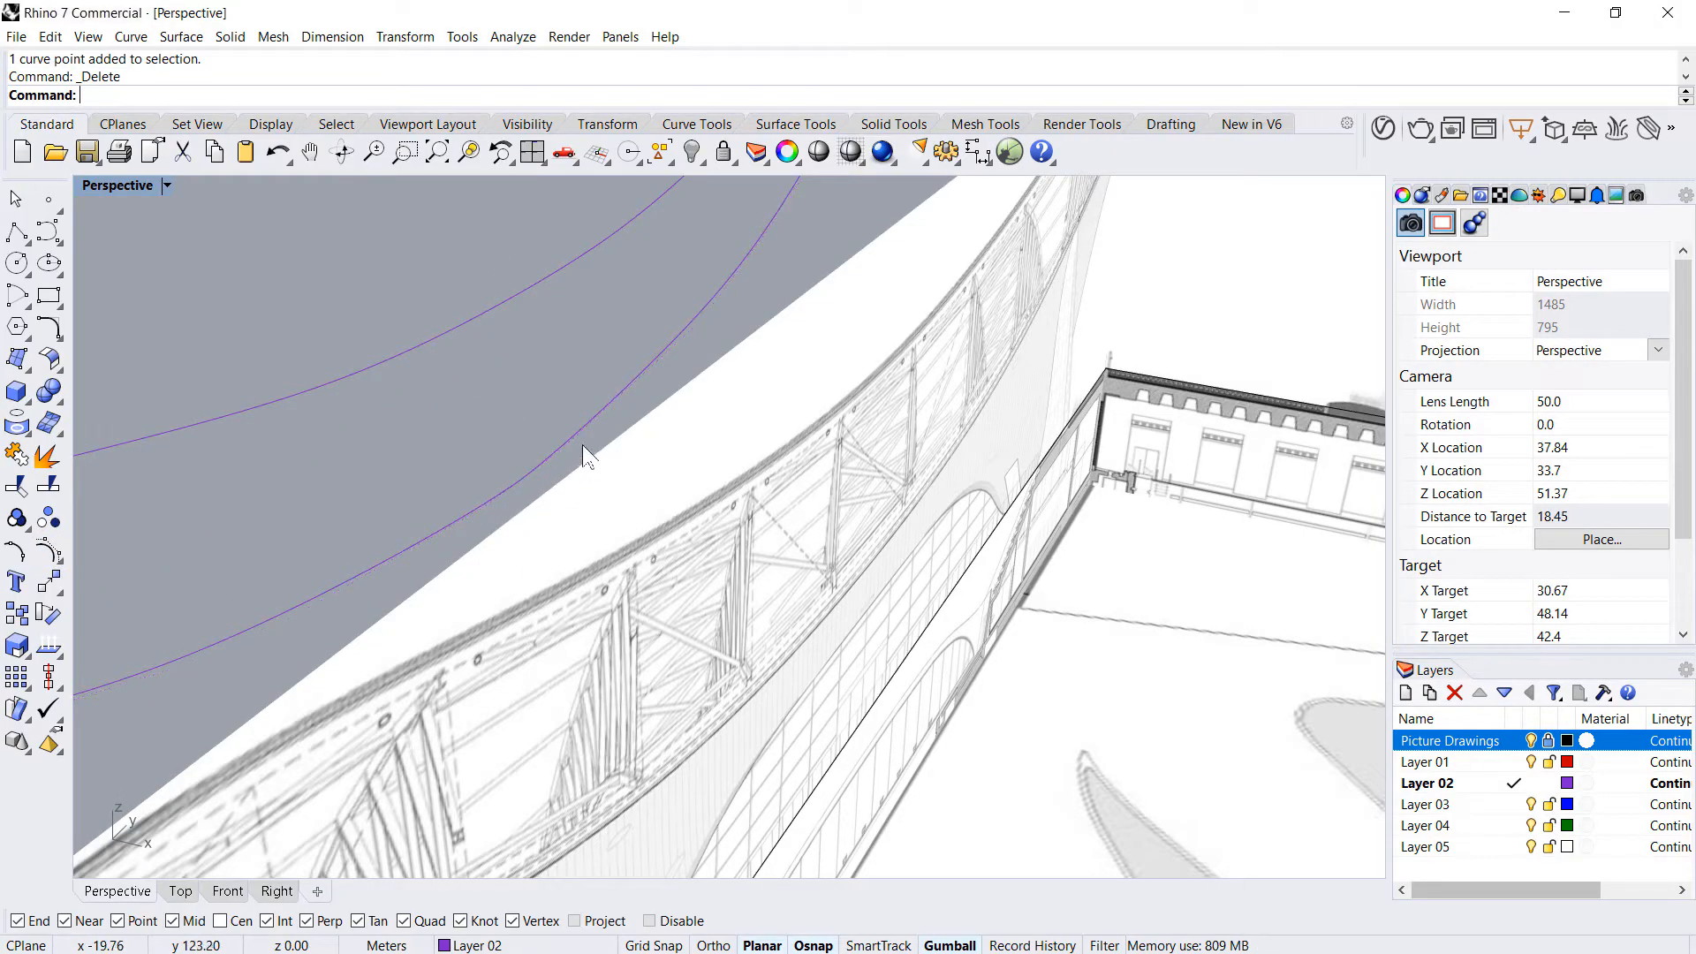
# - Move the upper and lower section curves together back onto the upright cross-section drawing
pyautogui.click(581, 442)
pyautogui.scroll(-3, 581, 436)
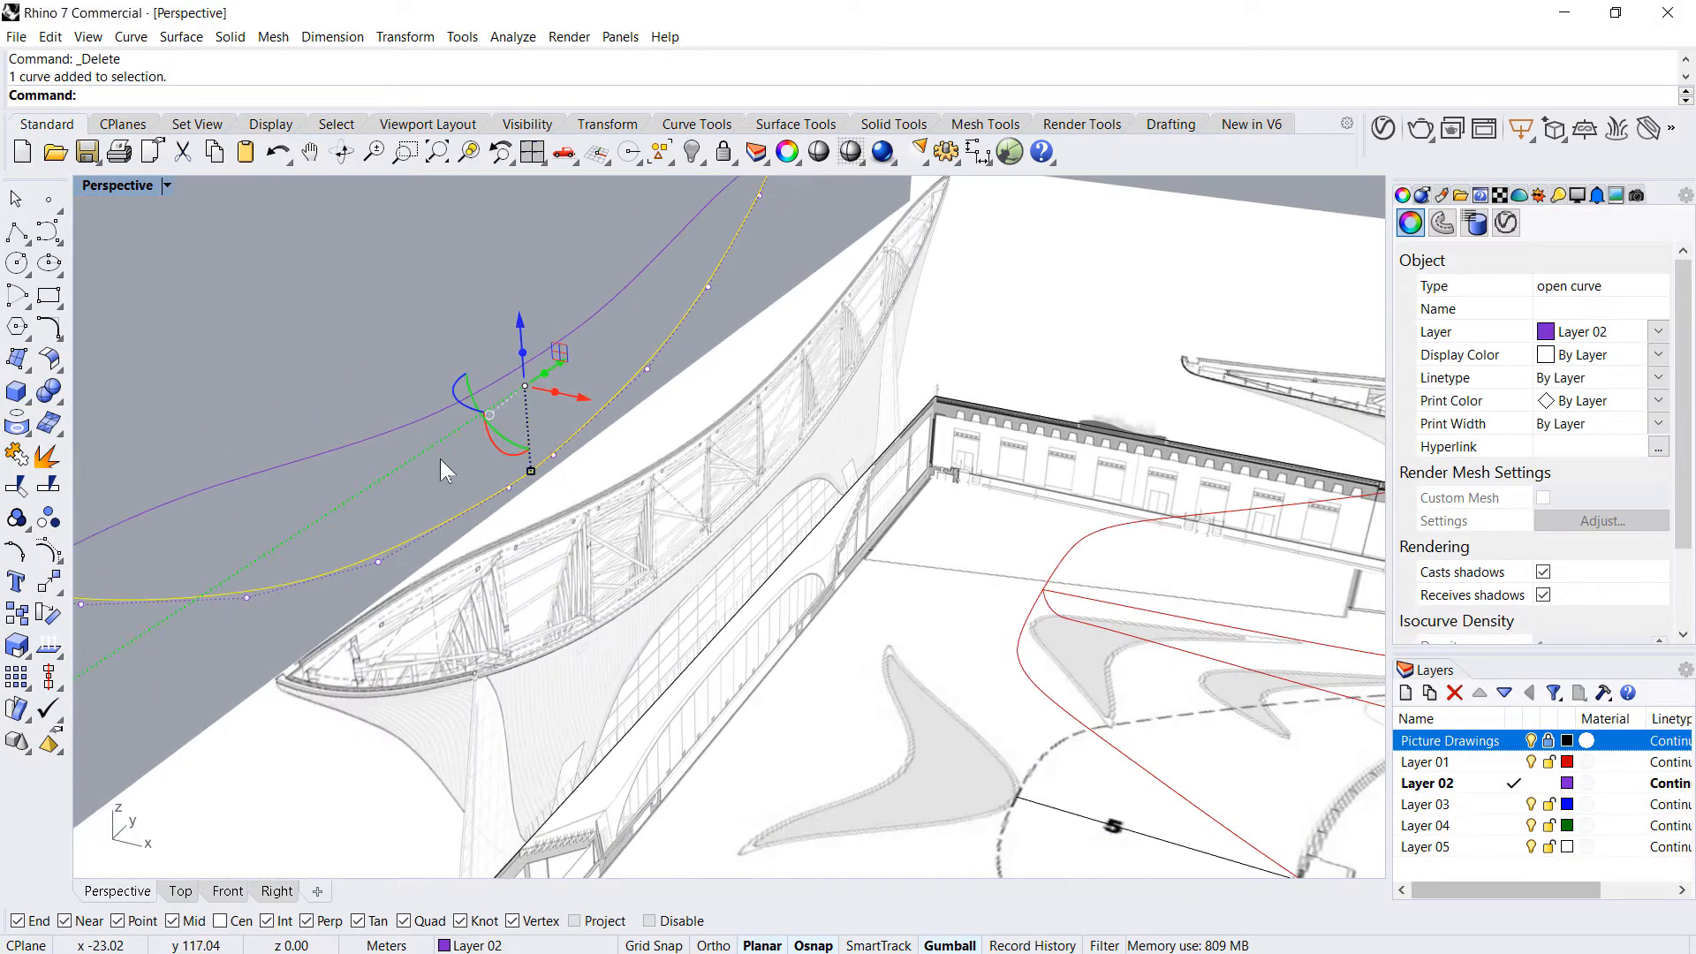
pyautogui.keyDown('shift'); pyautogui.click(362, 440); pyautogui.keyUp('shift')
pyautogui.scroll(-5, 362, 440)
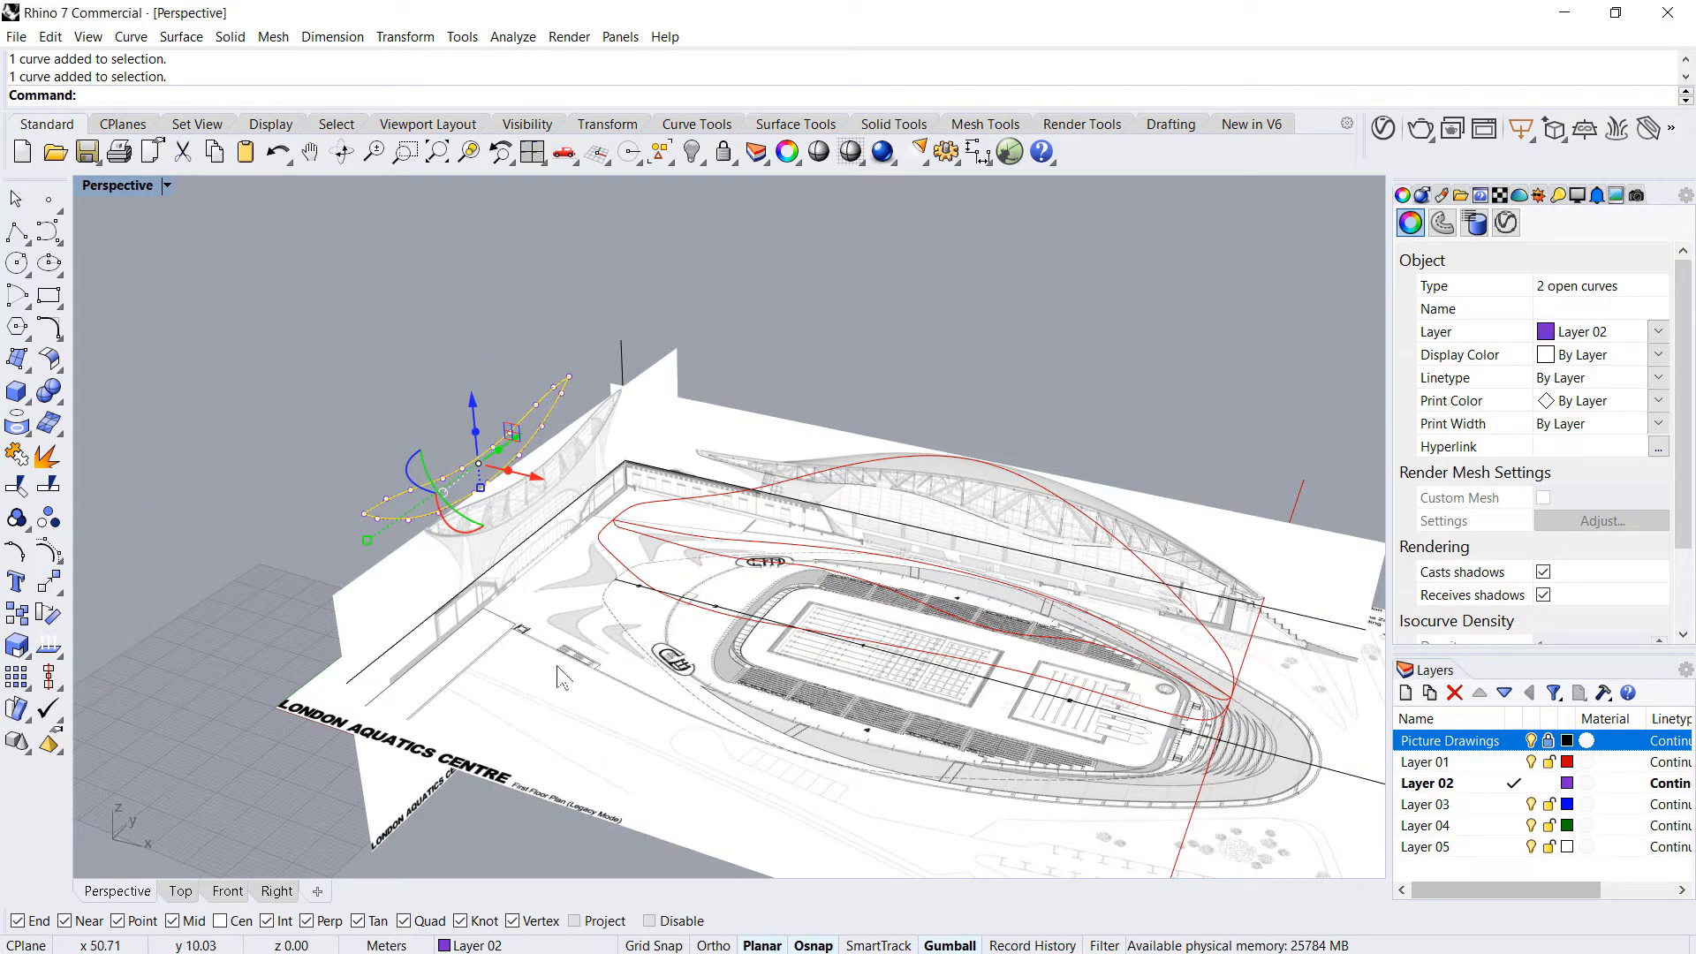
pyautogui.moveTo(537, 491)
pyautogui.mouseDown()
pyautogui.moveTo(724, 521)
pyautogui.moveTo(553, 496)
pyautogui.mouseUp()
pyautogui.write('m')
pyautogui.press('Return')
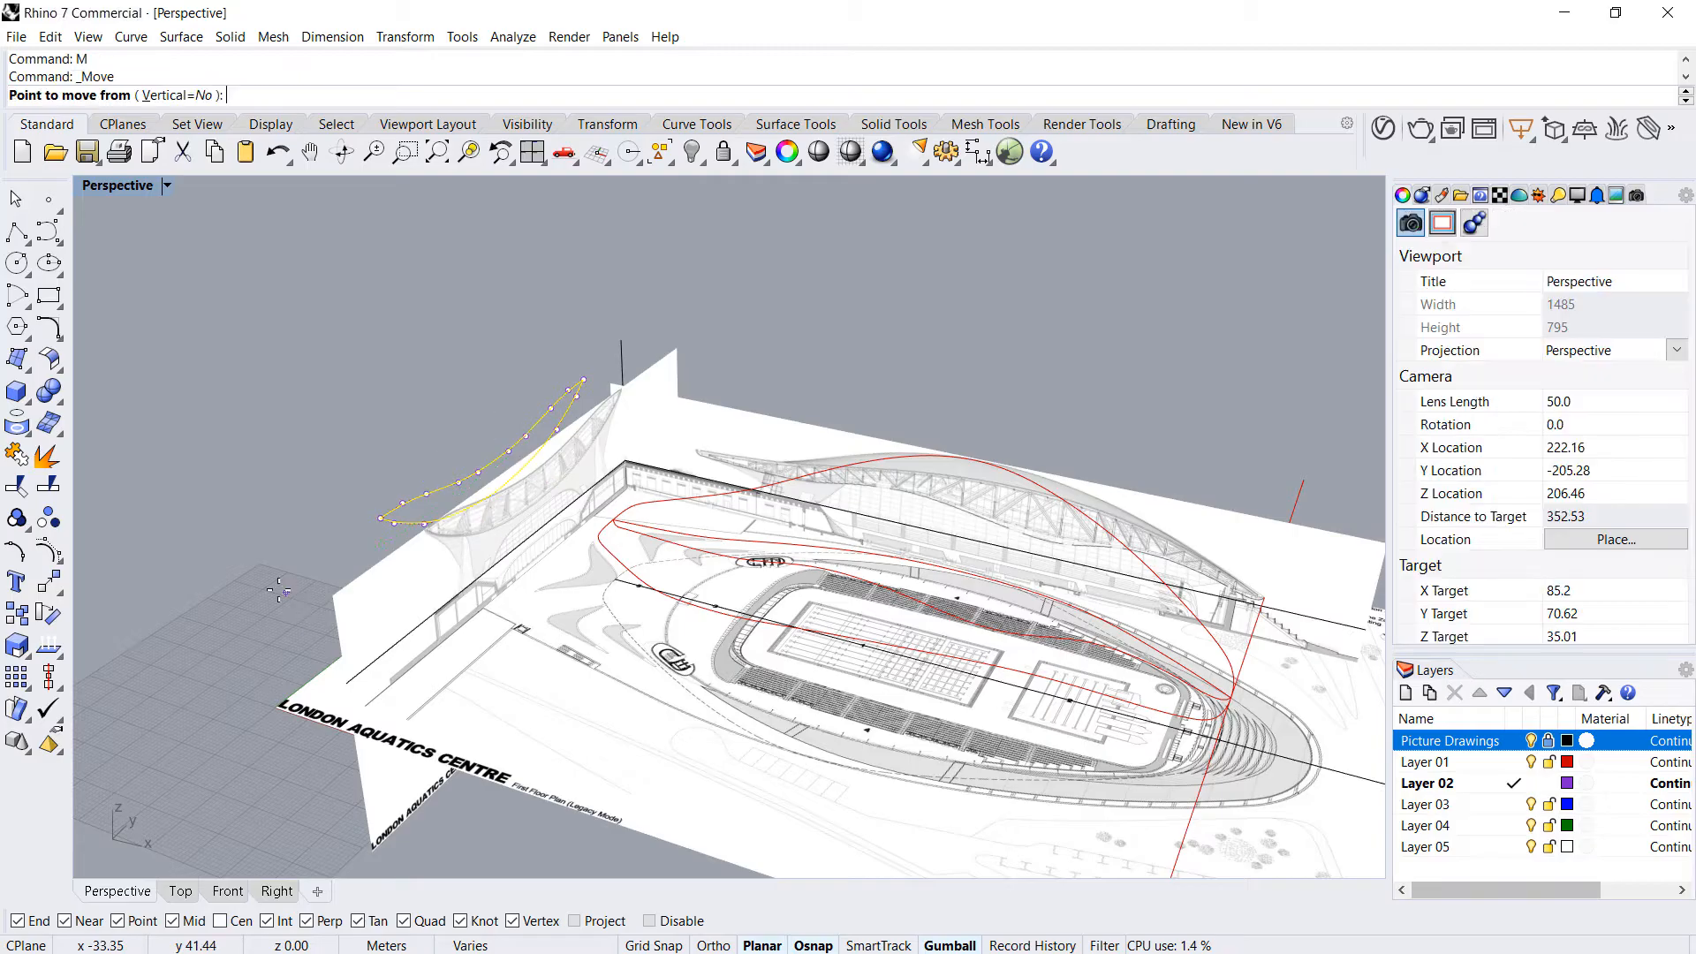
pyautogui.click(380, 517)
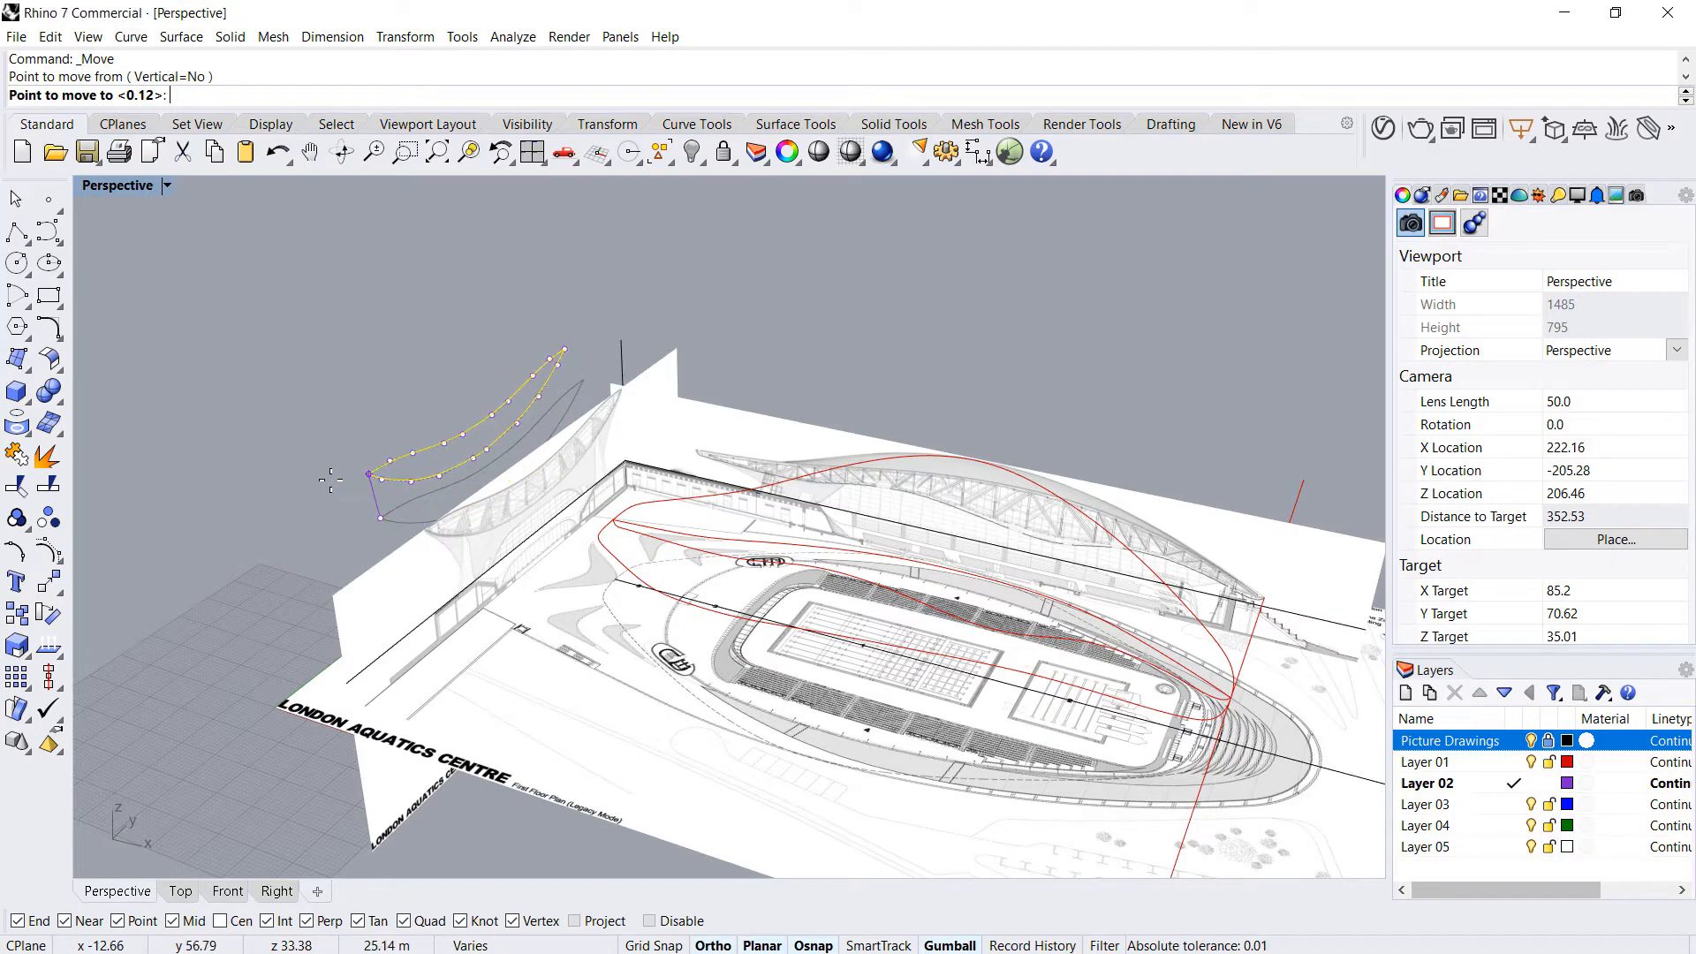
pyautogui.click(337, 596)
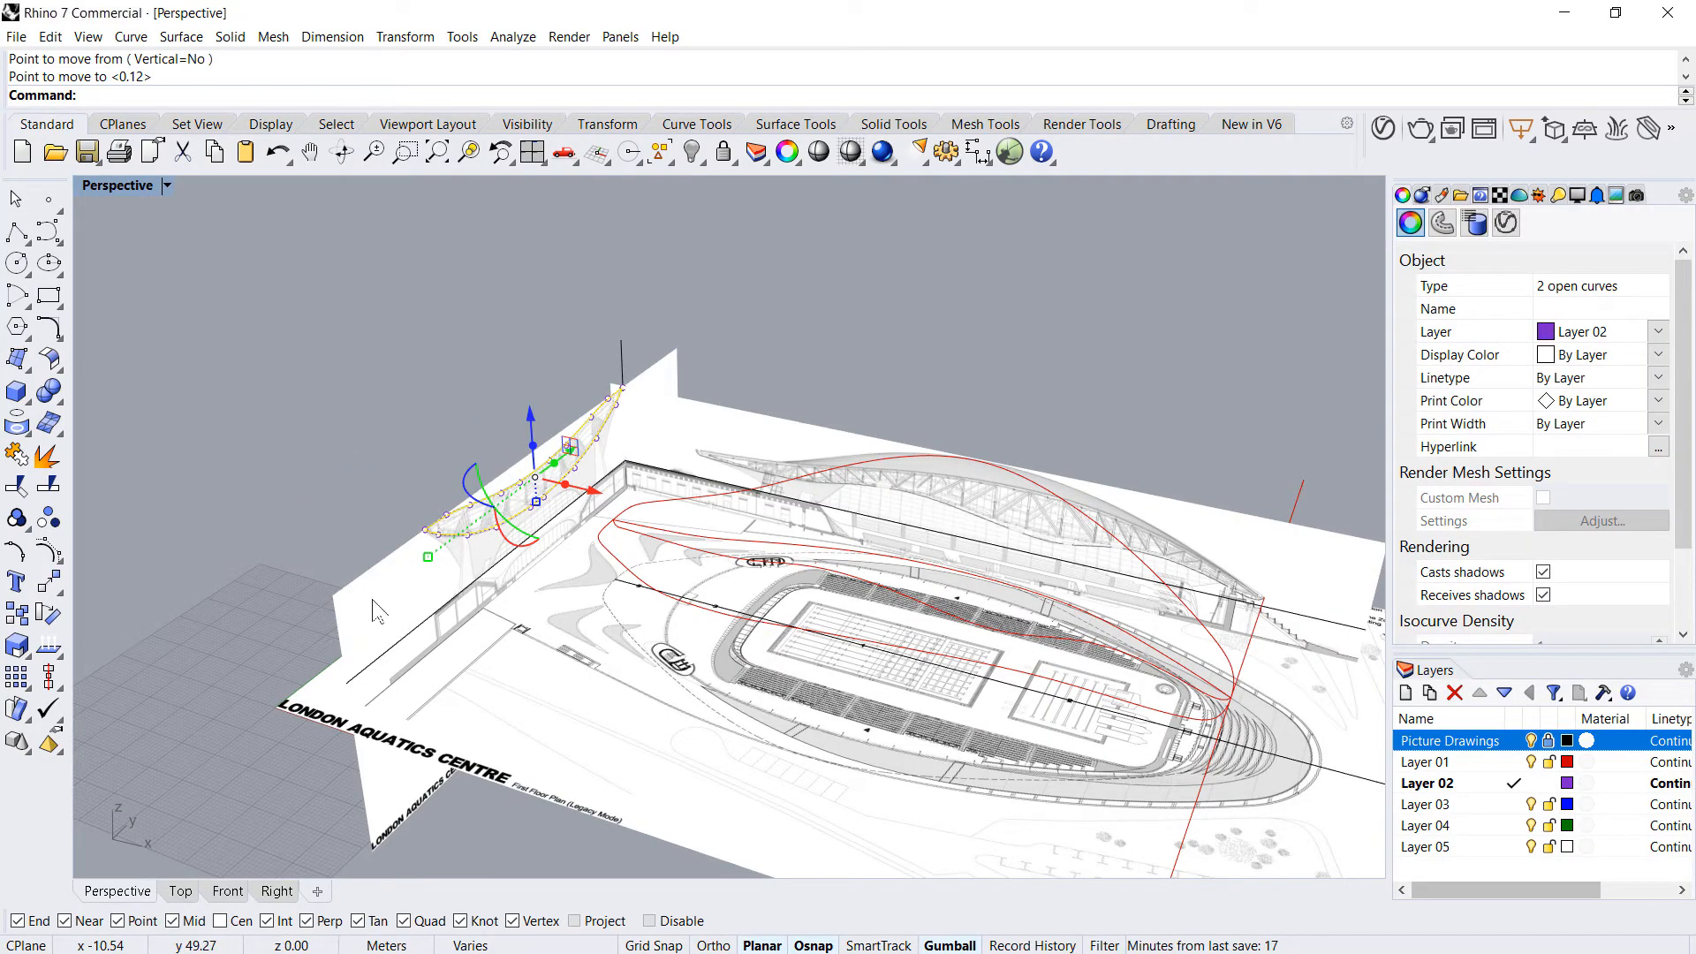
# - Unlock the Picture Drawings layer and move the cross-section drawing with both section curves along X to the middle of the roof outline
pyautogui.click(1548, 740)
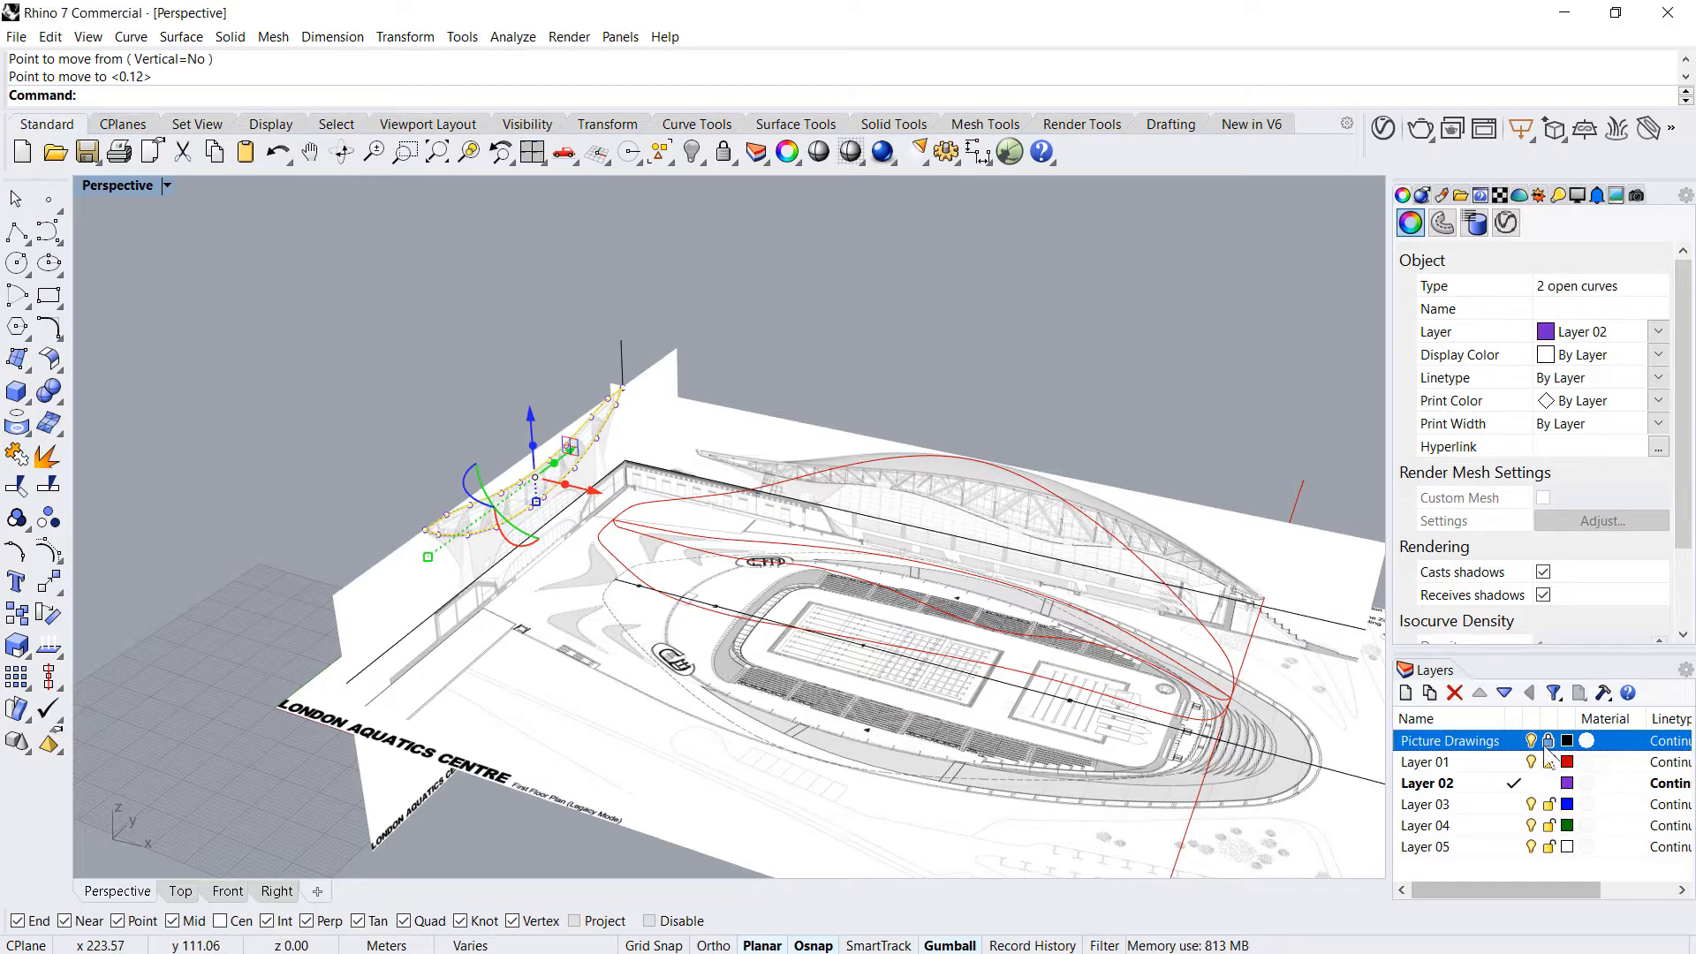
pyautogui.keyDown('shift'); pyautogui.click(419, 601); pyautogui.keyUp('shift')
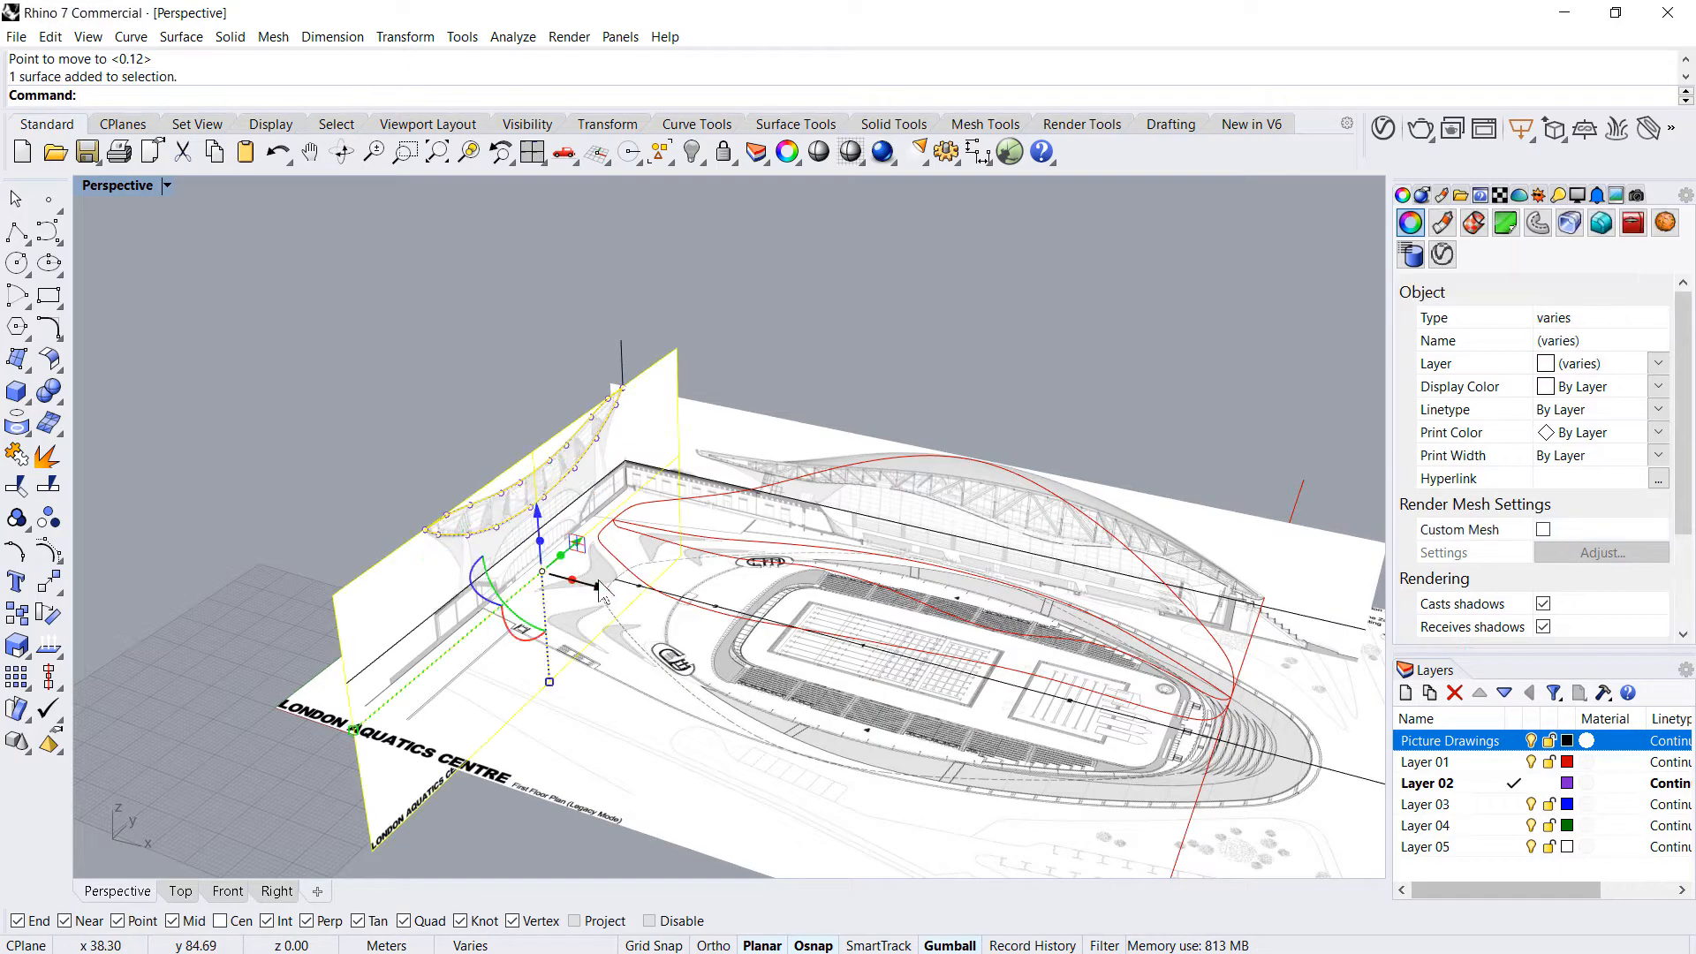
pyautogui.moveTo(599, 587); pyautogui.dragTo(874, 707)
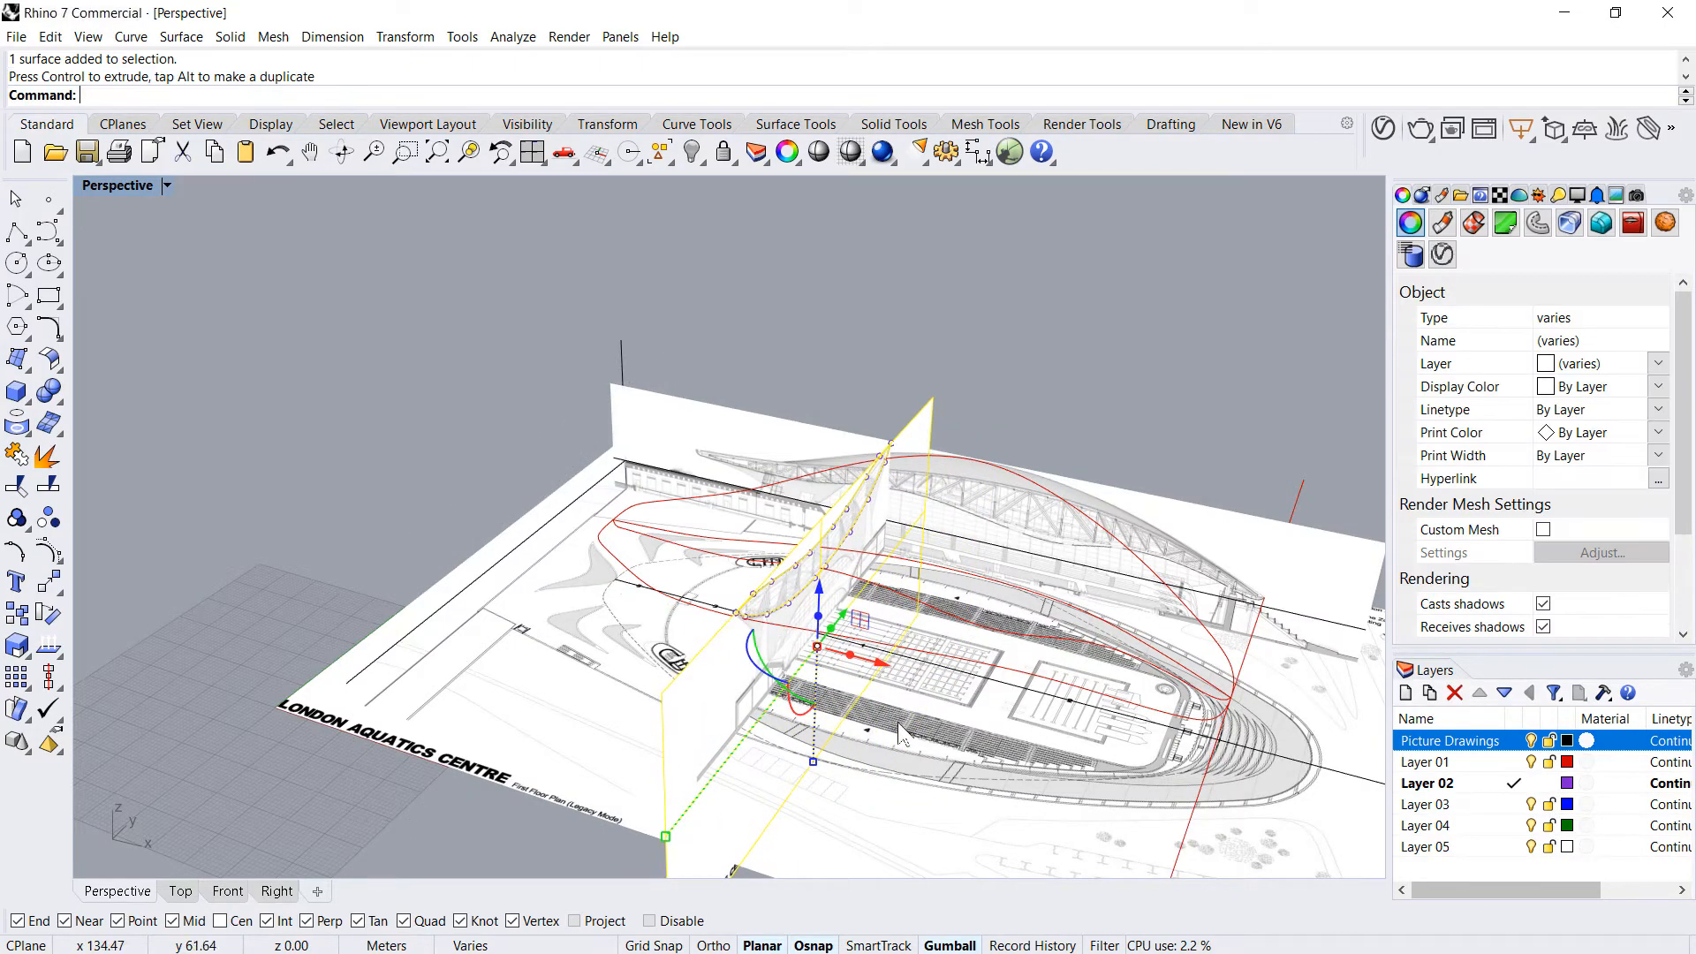
pyautogui.scroll(5, 820, 722)
pyautogui.scroll(-4, 820, 722)
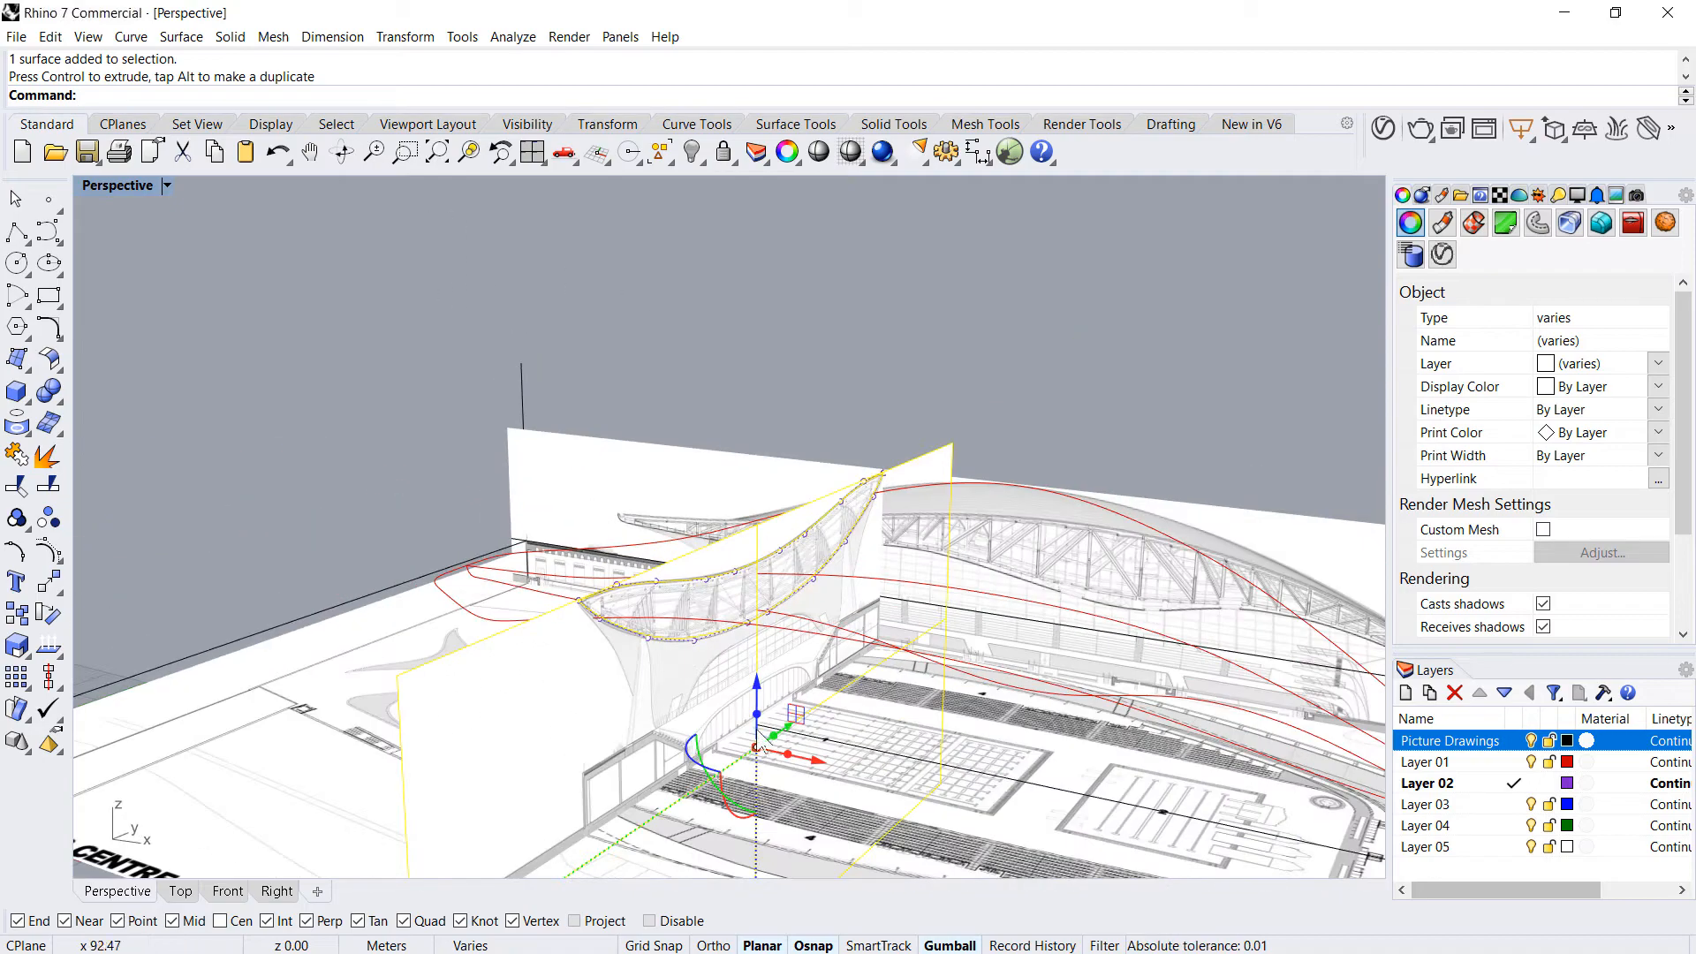
# - Fine-tune the position of the cross-section drawing and its two curves so they meet the red roof outline and profile curves
pyautogui.moveTo(799, 774); pyautogui.dragTo(789, 585)
pyautogui.scroll(5, 788, 593)
pyautogui.scroll(-2, 817, 618)
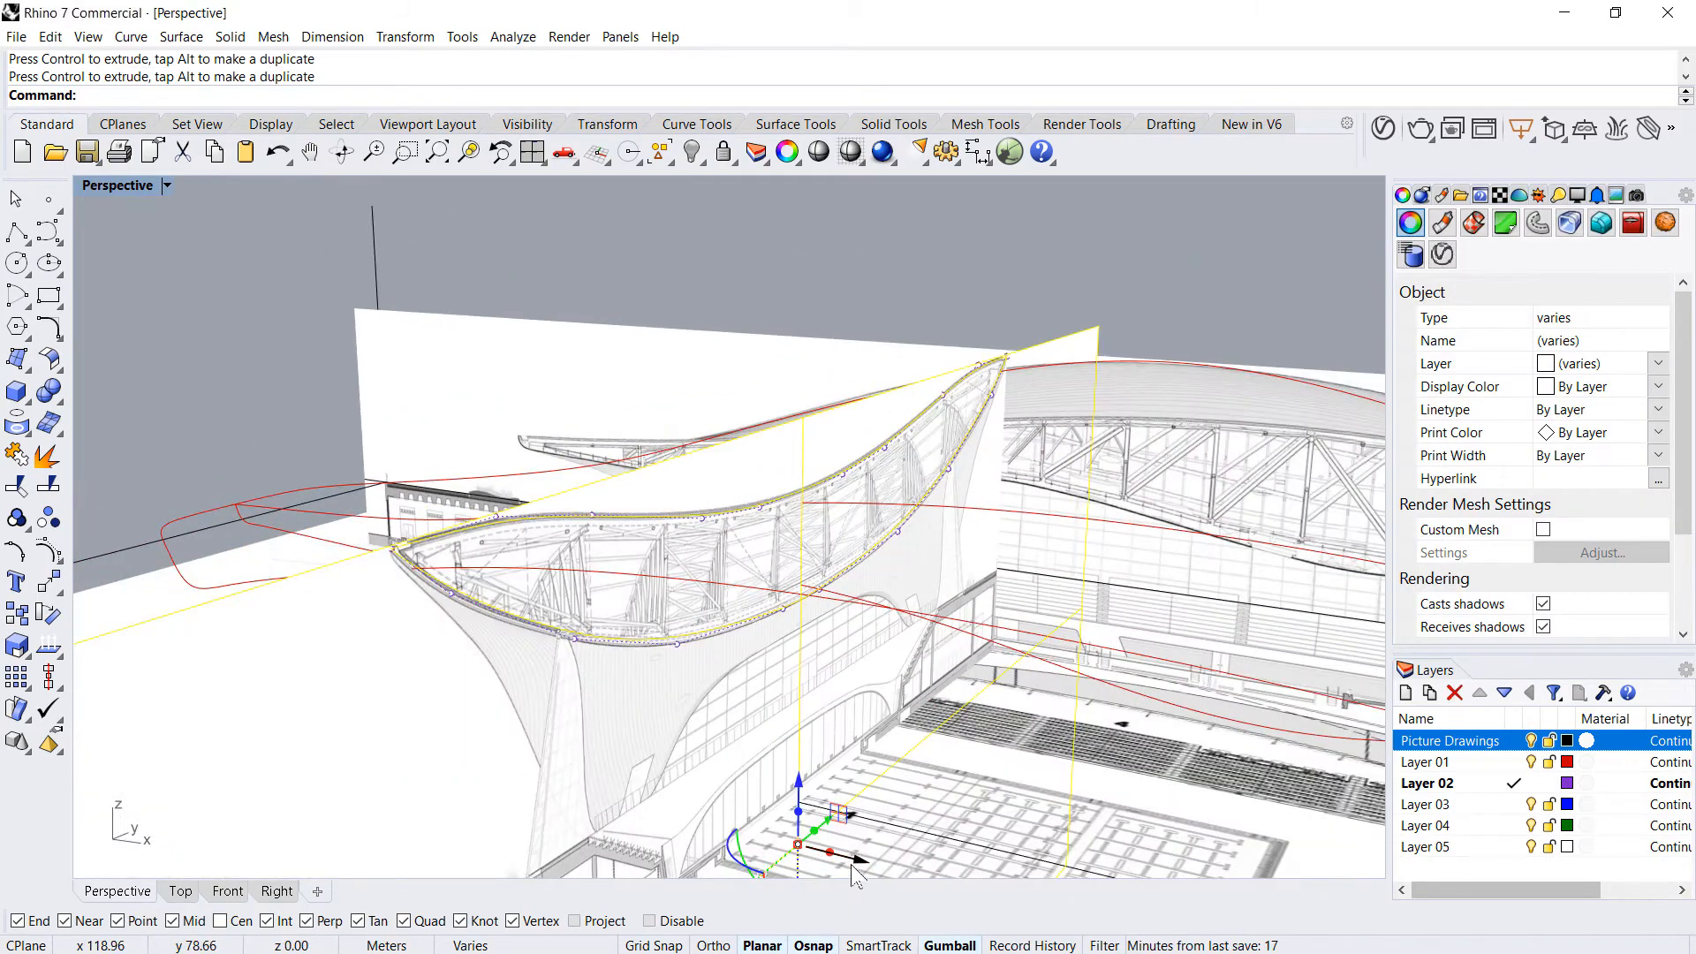
pyautogui.moveTo(851, 864); pyautogui.dragTo(978, 846)
pyautogui.moveTo(1007, 701); pyautogui.dragTo(906, 655, button='right')
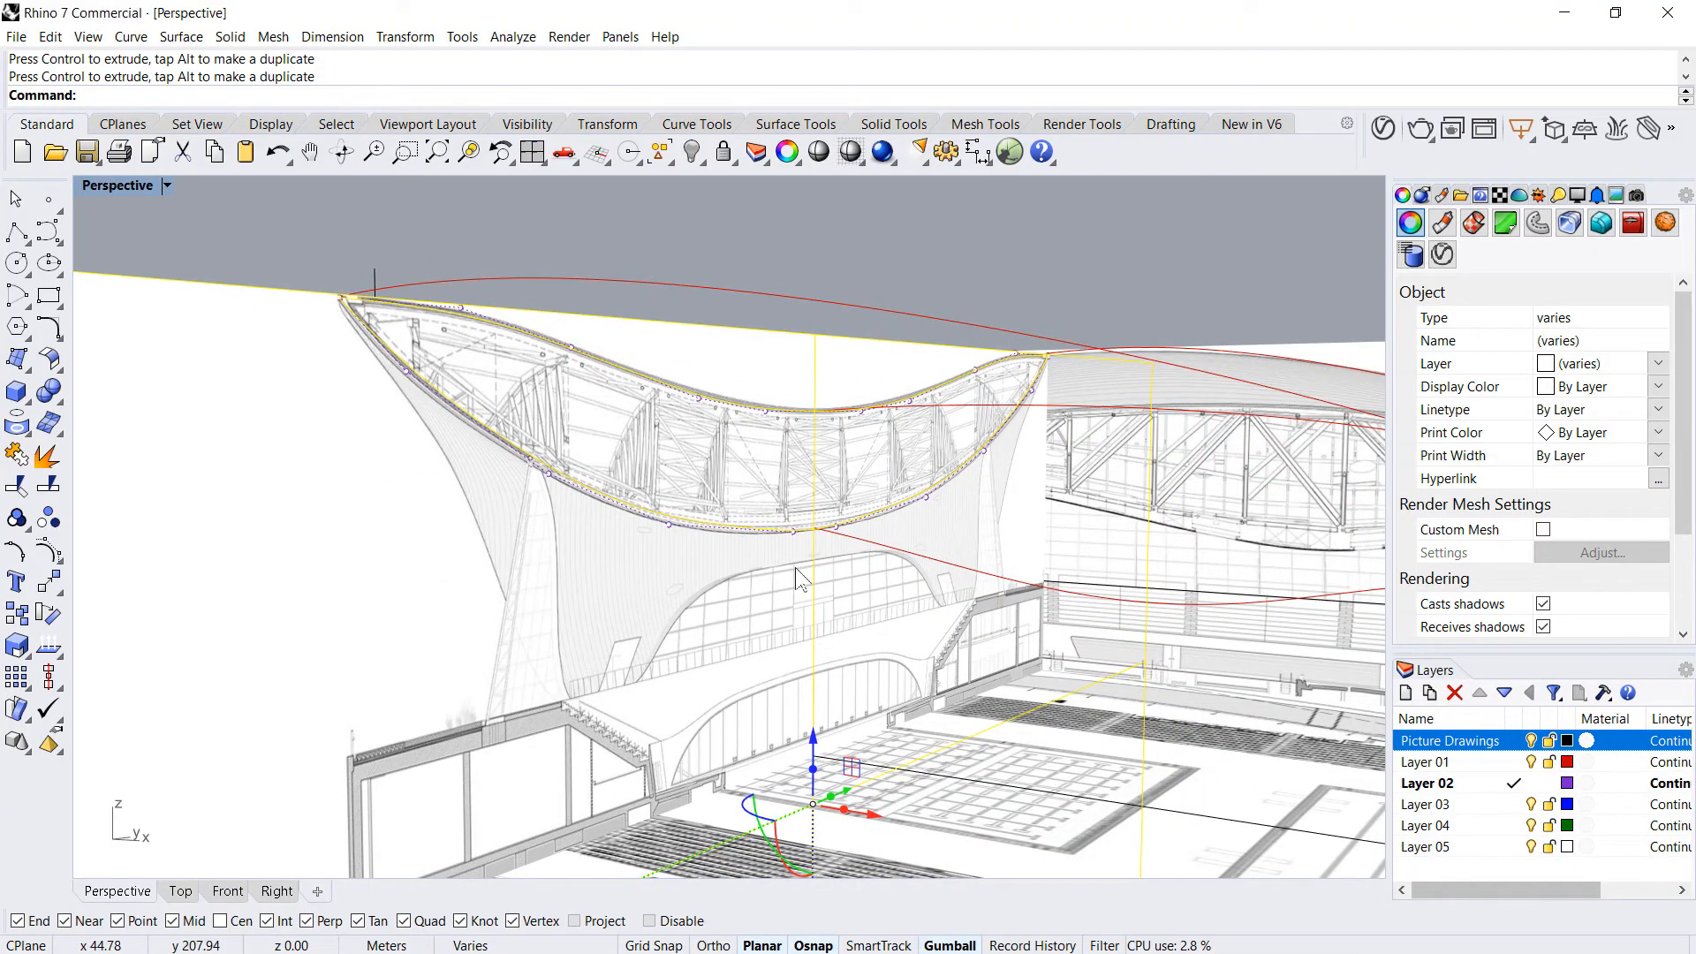
pyautogui.moveTo(794, 567); pyautogui.dragTo(908, 657, button='right')
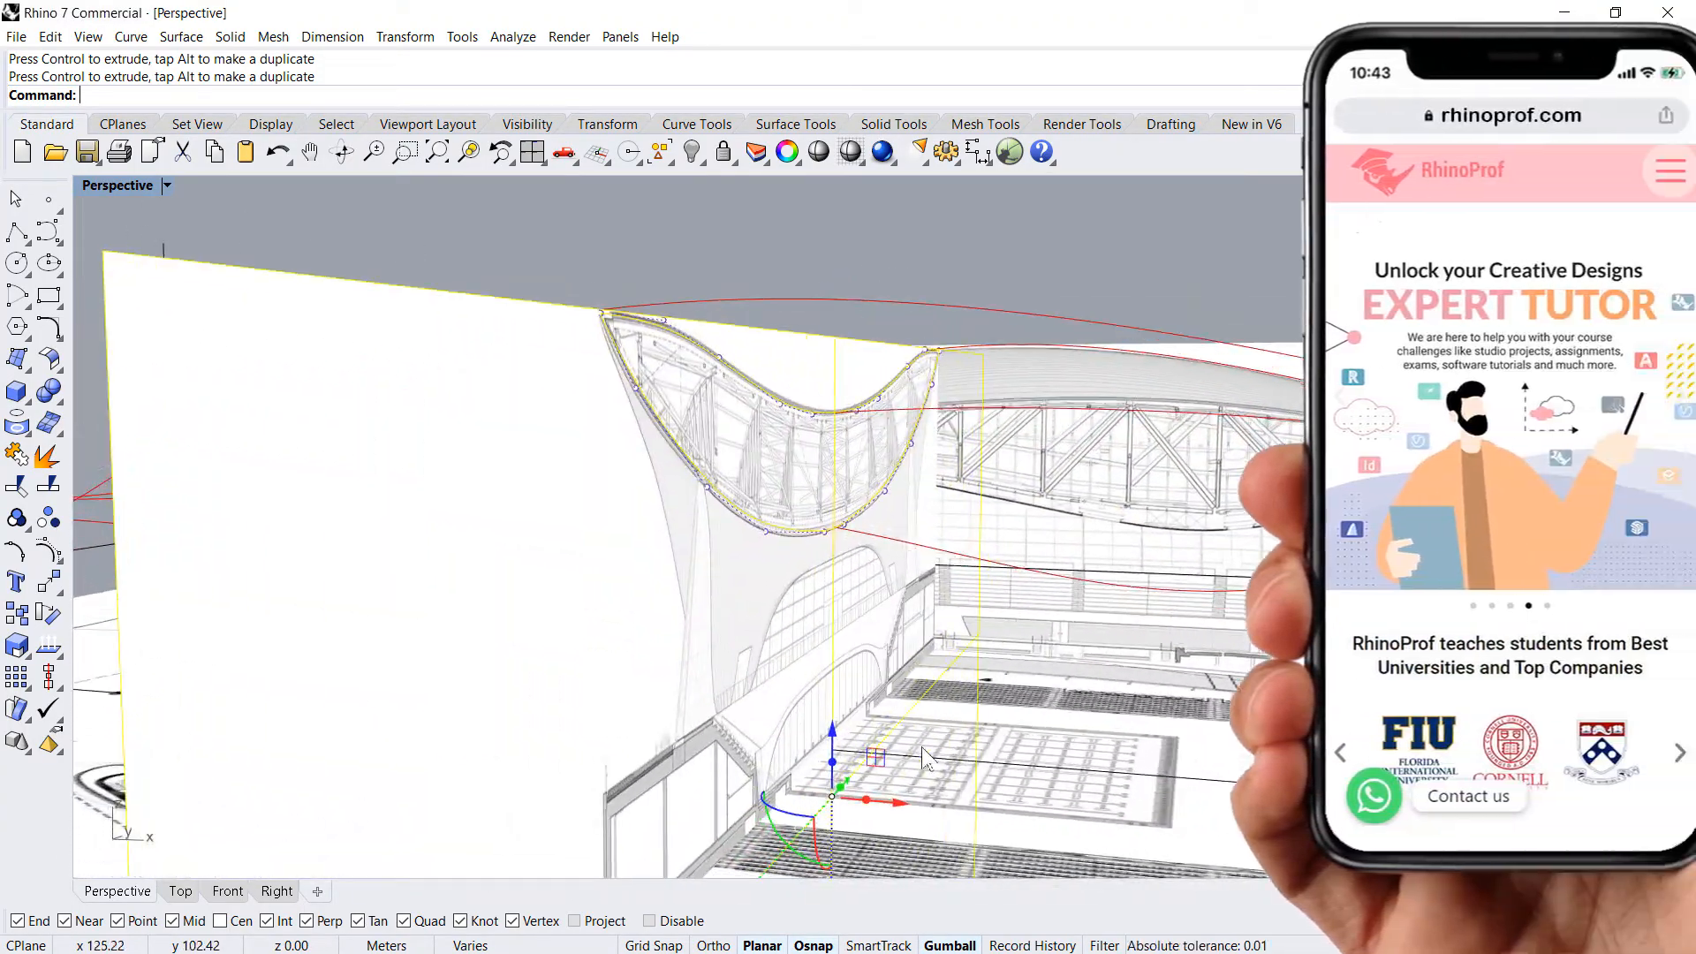
pyautogui.moveTo(896, 800)
pyautogui.mouseDown()
pyautogui.moveTo(954, 816)
pyautogui.moveTo(912, 805)
pyautogui.mouseUp()
pyautogui.click(1014, 237)
pyautogui.moveTo(1015, 236); pyautogui.dragTo(969, 559, button='right')
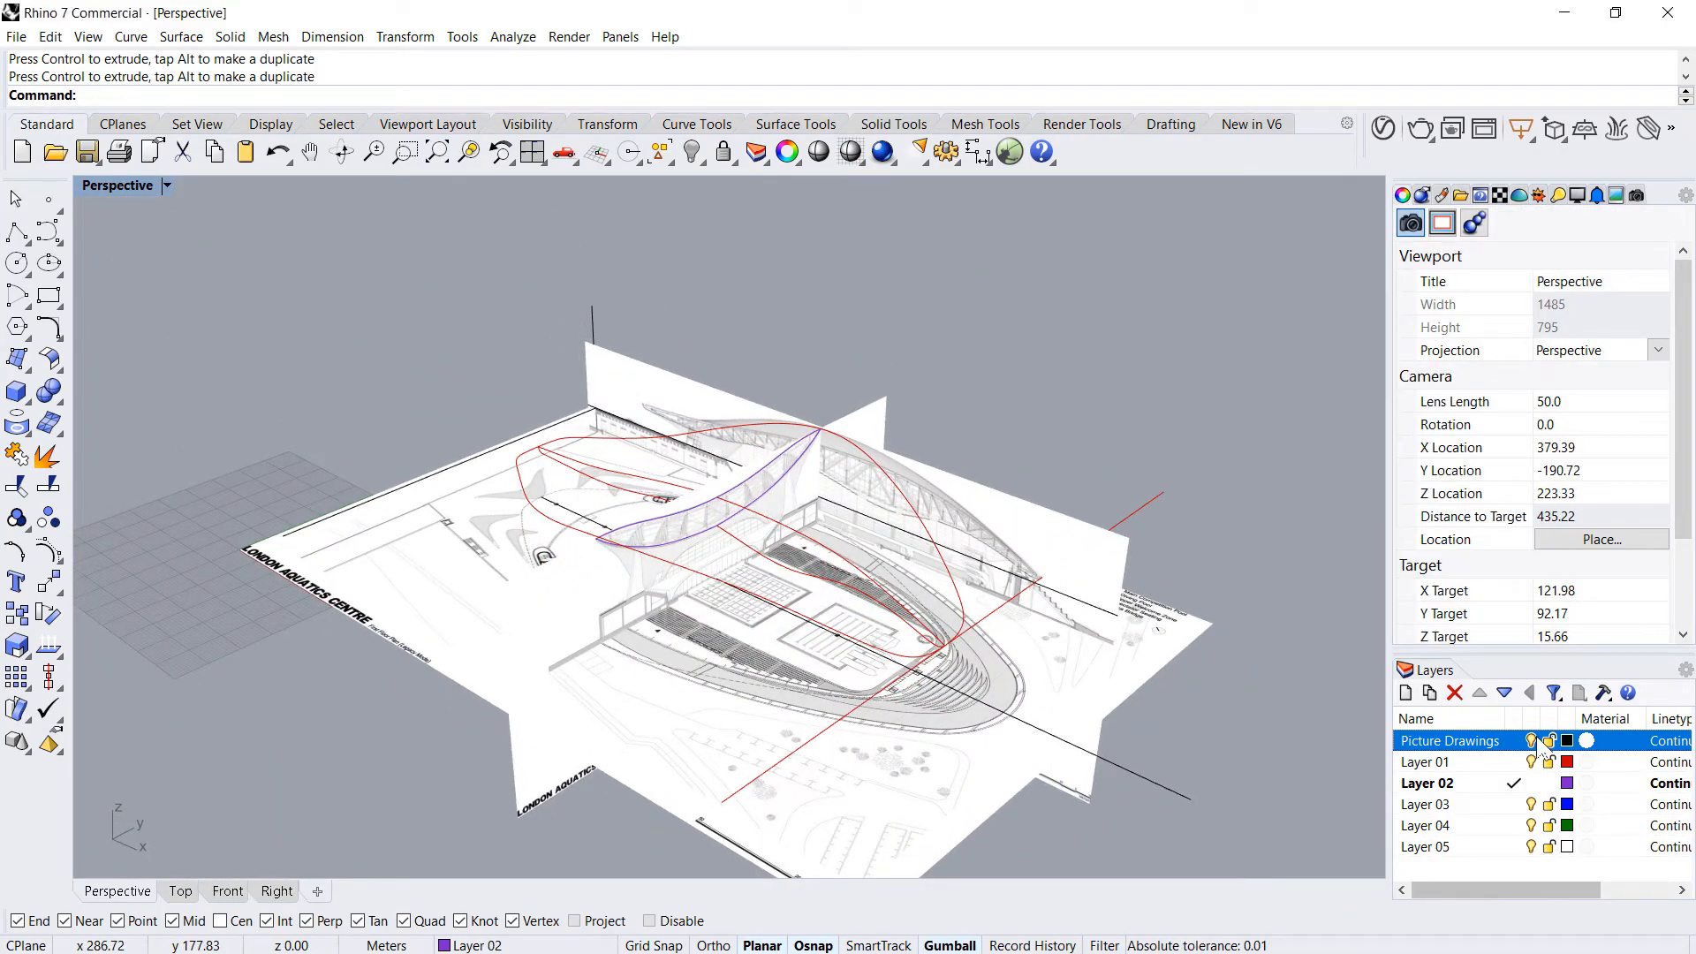
# - Hide the Picture Drawings layer and draw a three-point degree 3 curve across the roof outline near the end opposite the long straight line
pyautogui.click(1531, 741)
pyautogui.moveTo(1068, 803); pyautogui.dragTo(727, 699, button='right')
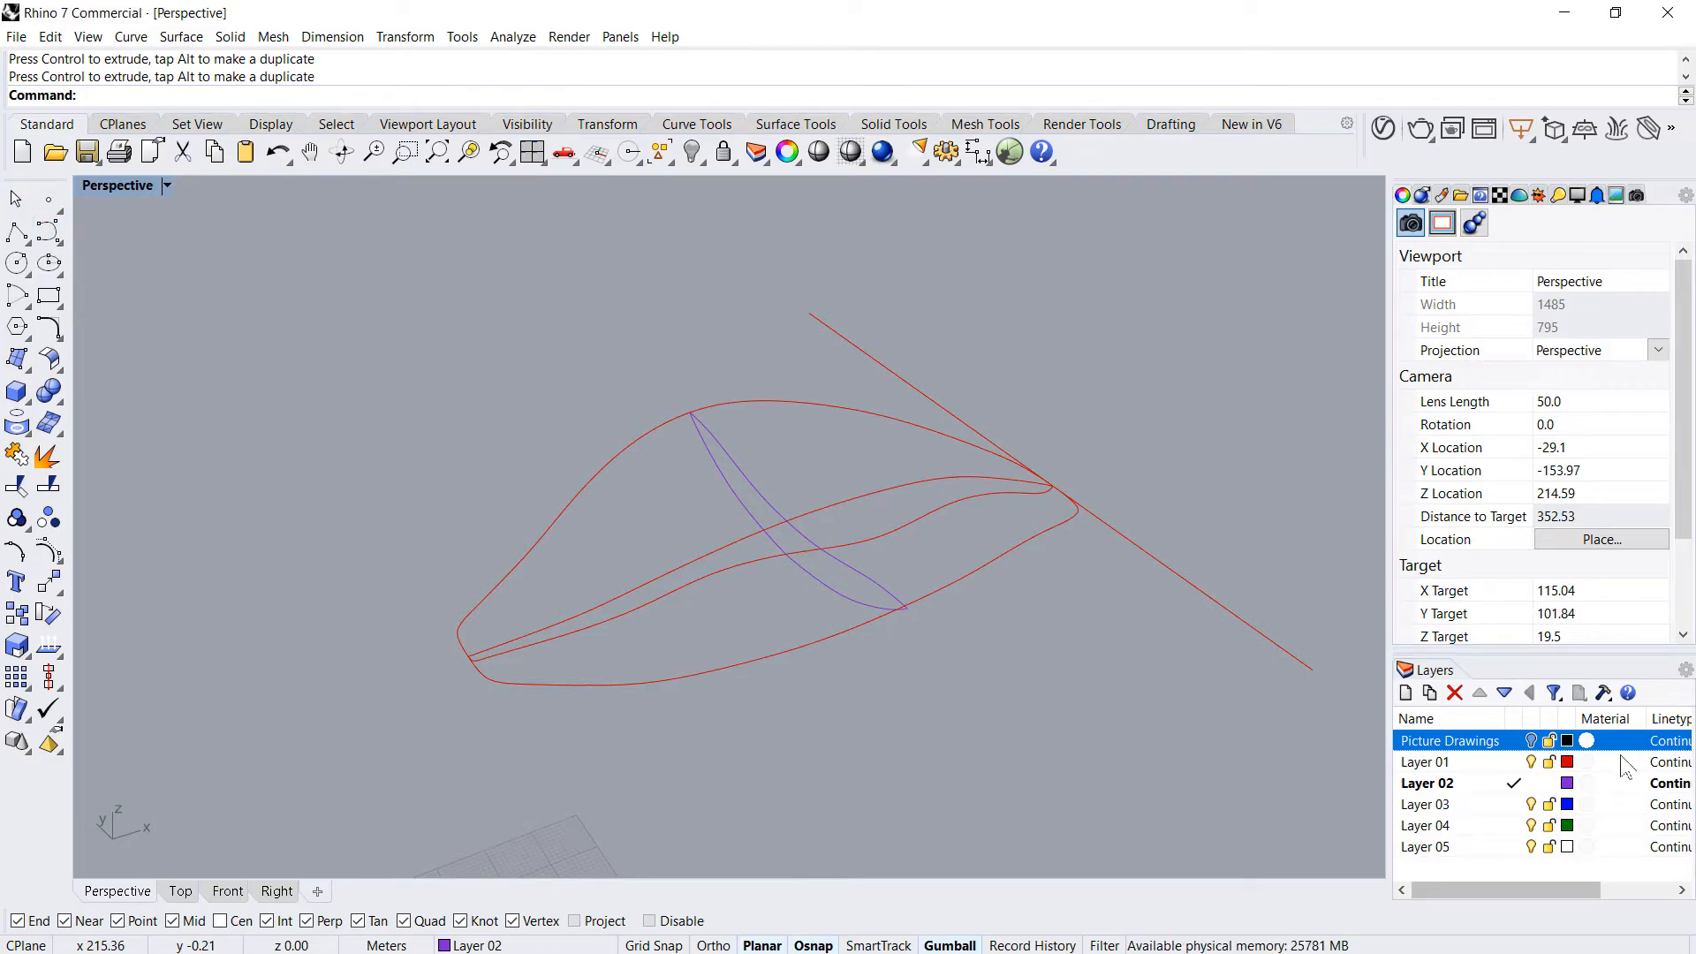
pyautogui.click(49, 231)
pyautogui.scroll(5, 492, 560)
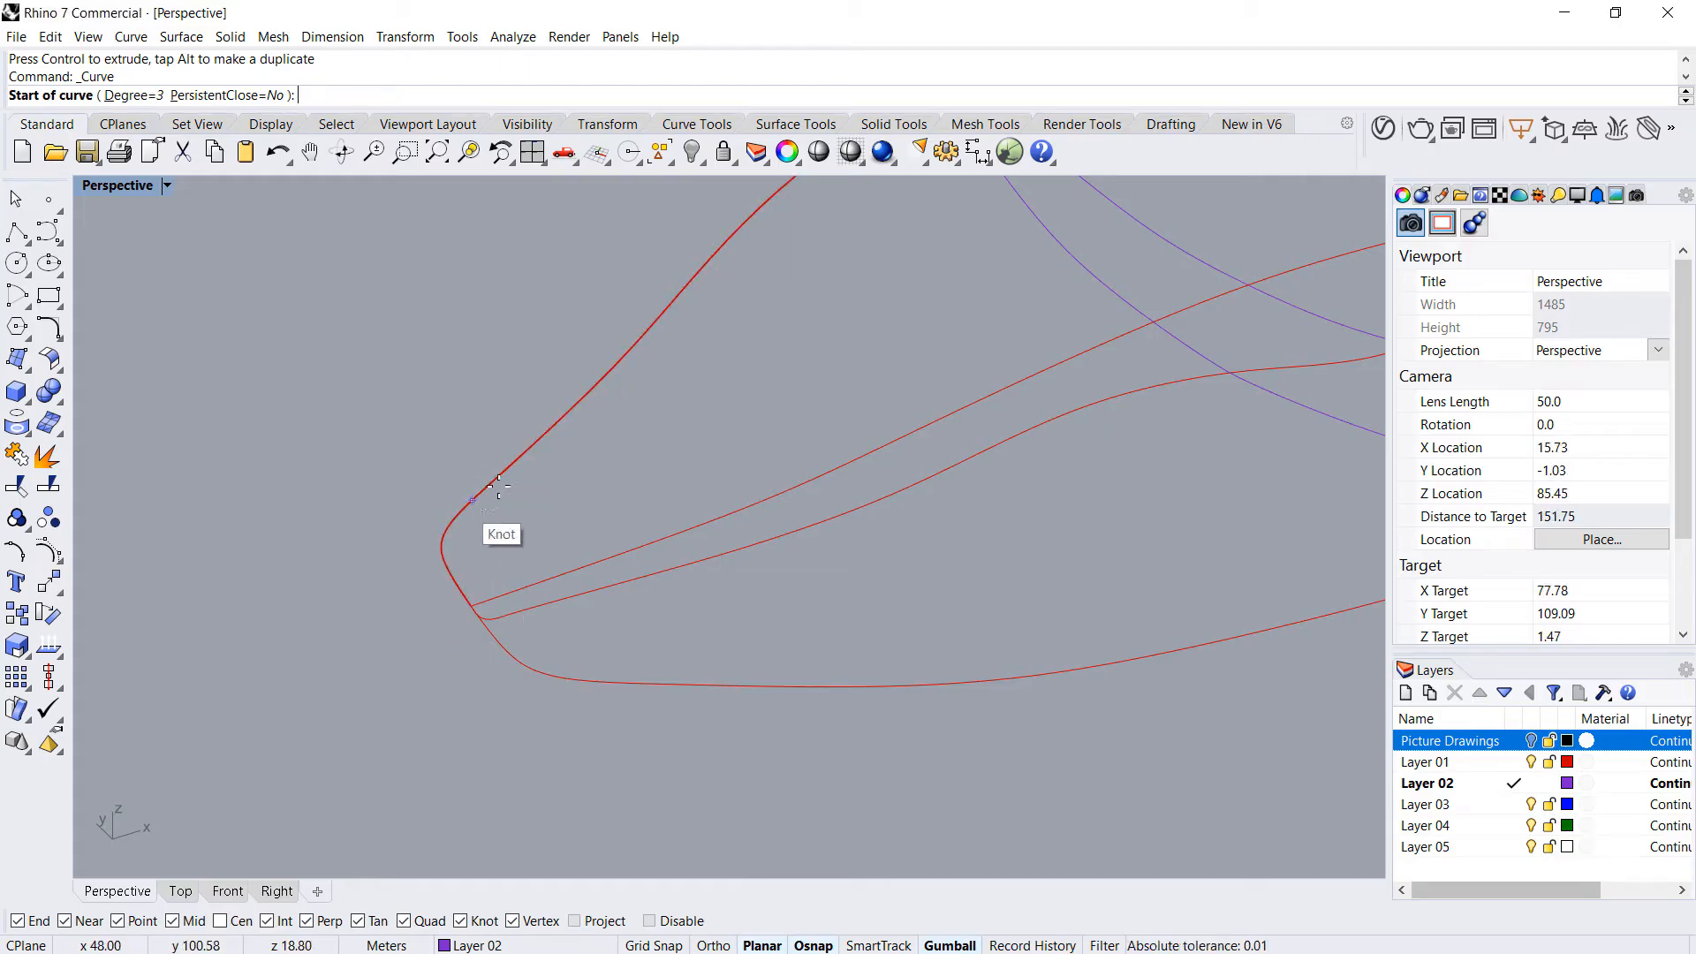
pyautogui.click(493, 481)
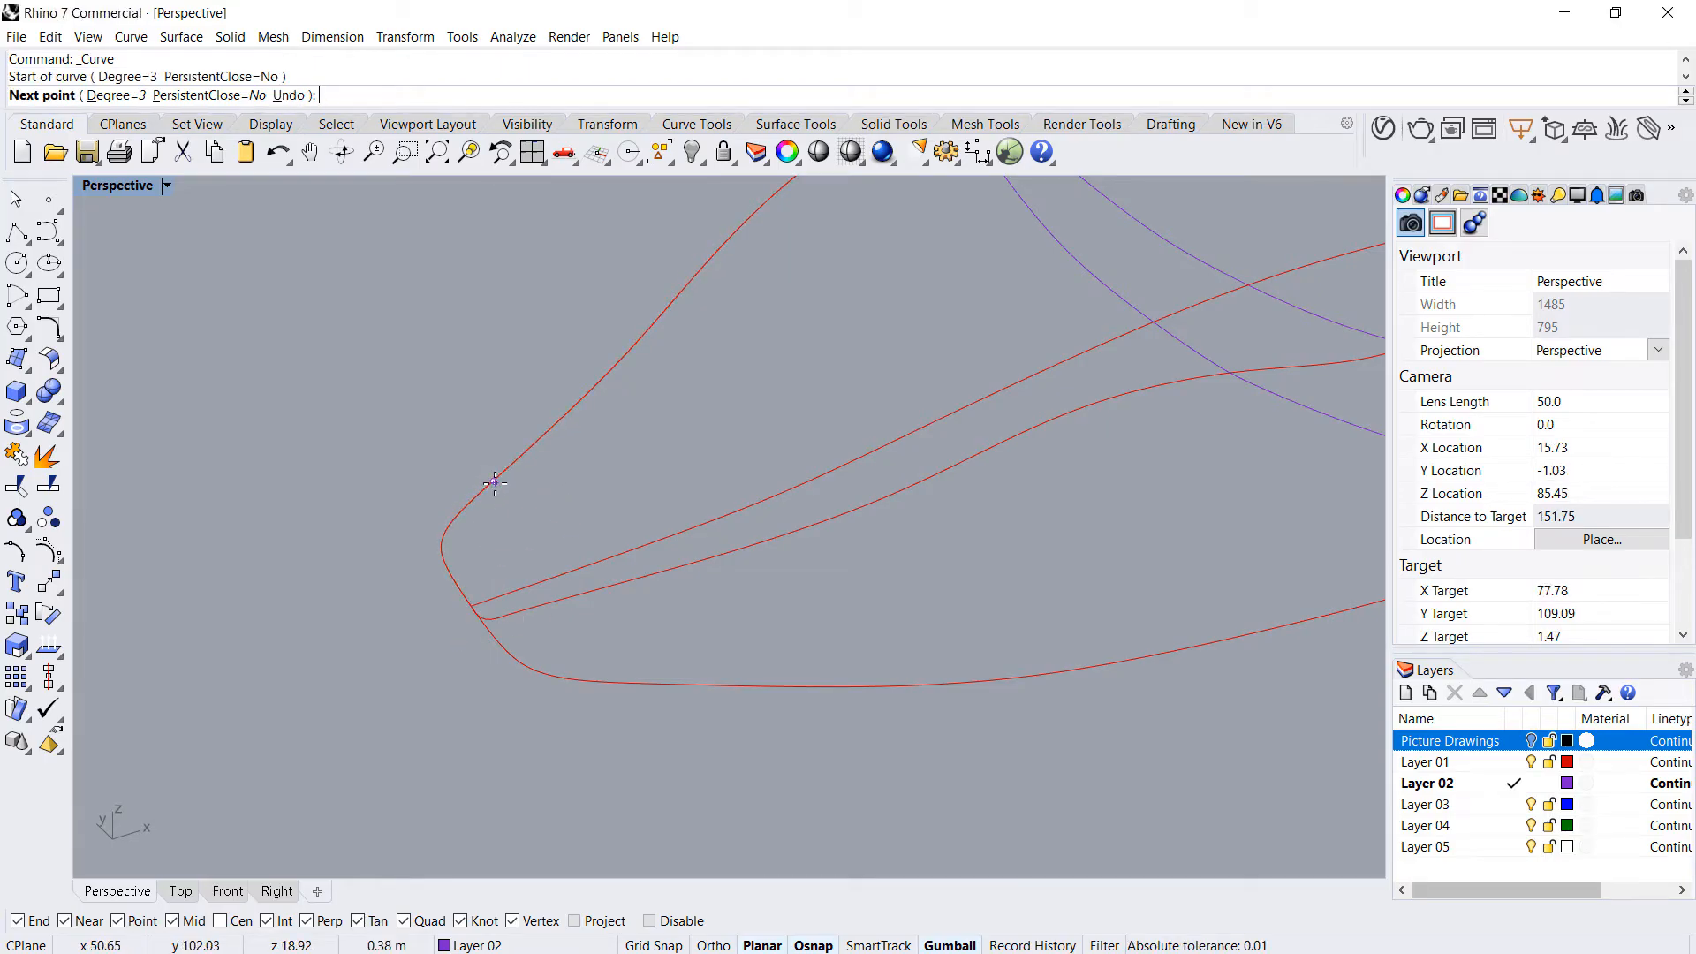
pyautogui.click(608, 558)
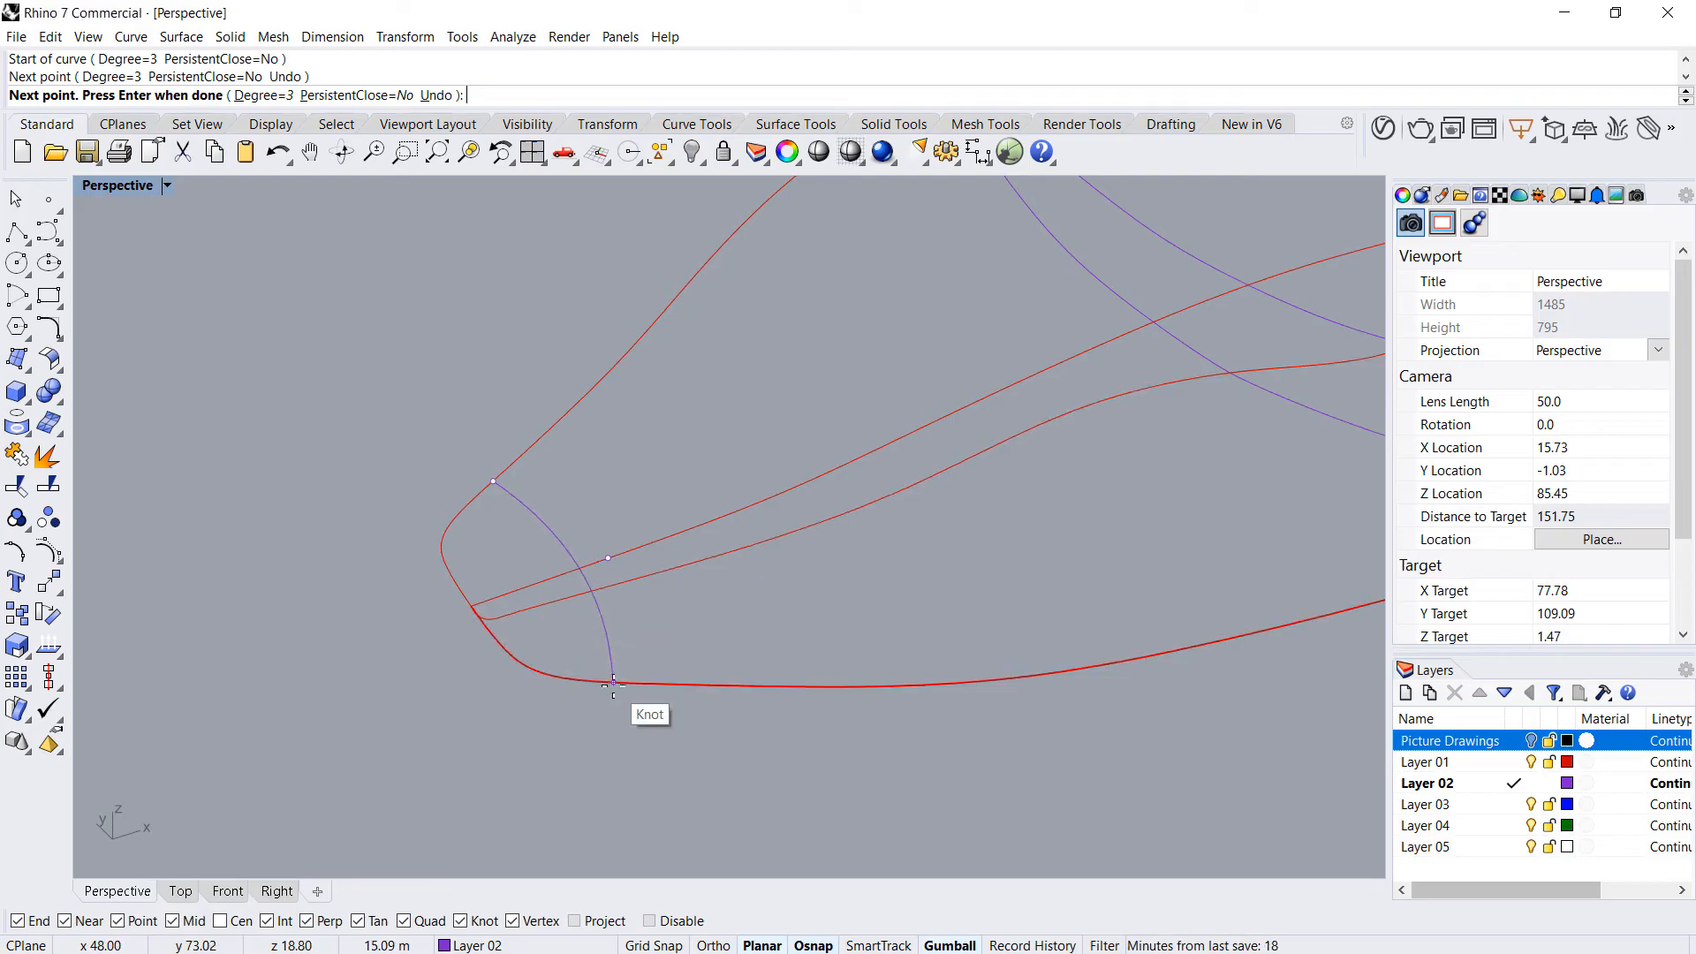
pyautogui.click(613, 684)
pyautogui.press('Return')
# - Draw another three-point cross curve between the outline's sides at the roof end beside the long straight line
pyautogui.moveTo(568, 643); pyautogui.dragTo(724, 823, button='right')
pyautogui.press('Return')
pyautogui.click(723, 822)
pyautogui.scroll(5, 768, 786)
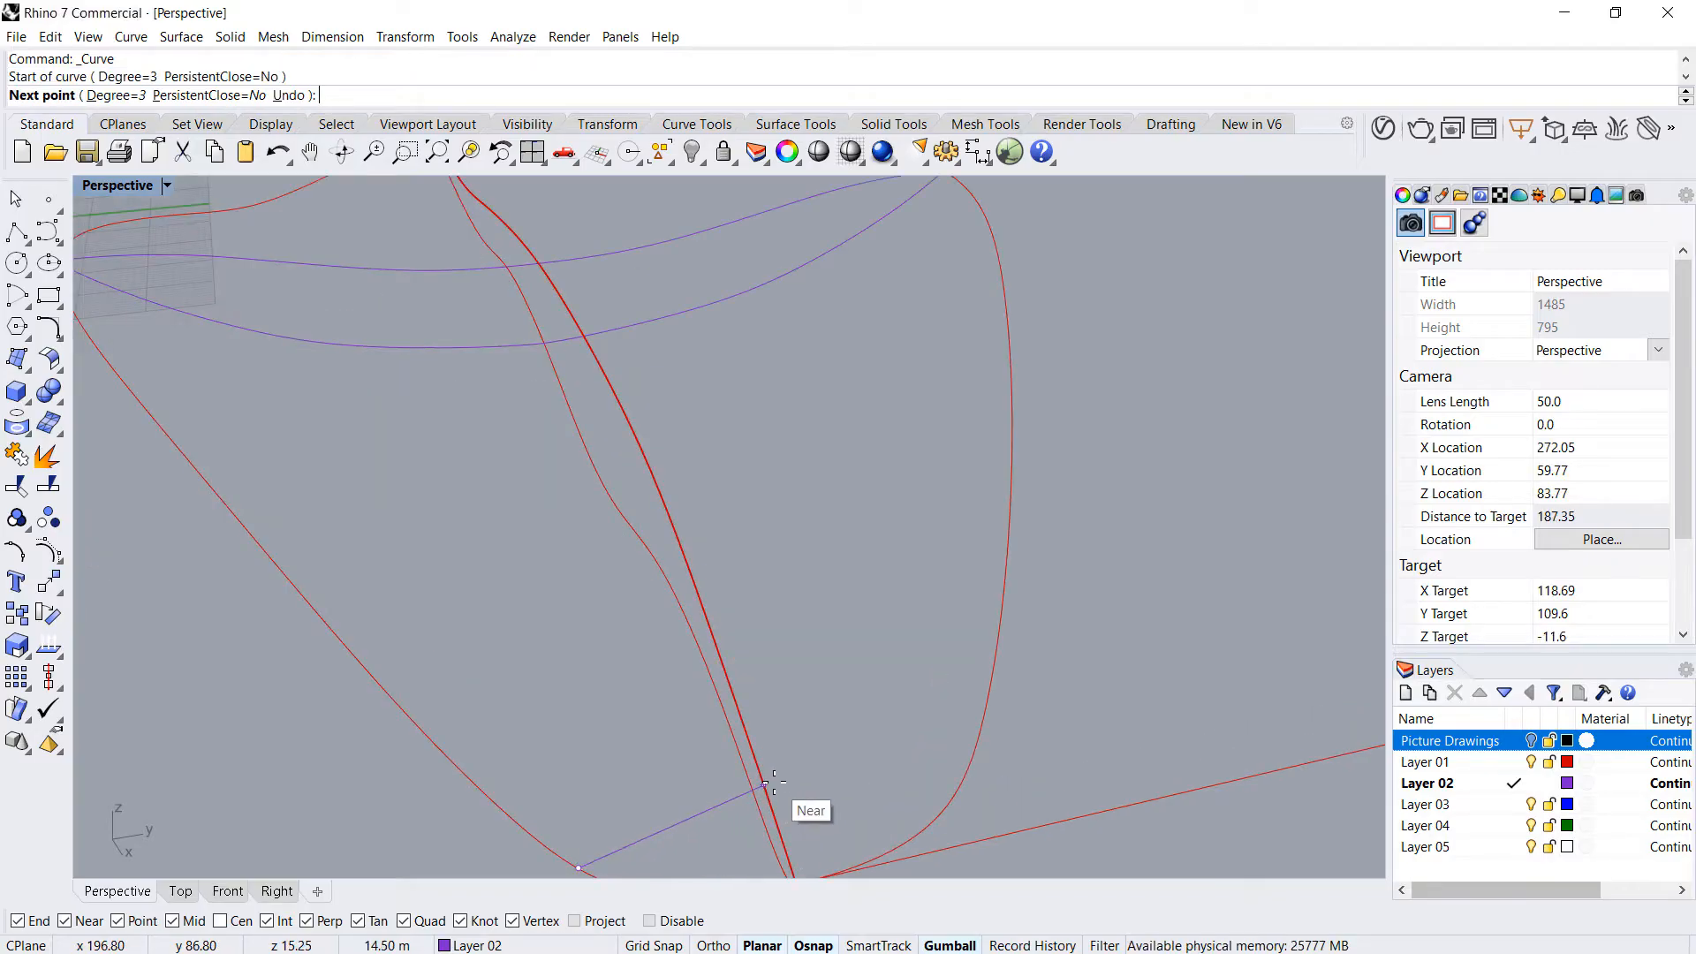
pyautogui.click(765, 785)
pyautogui.click(949, 784)
pyautogui.press('Return')
pyautogui.scroll(-5, 984, 689)
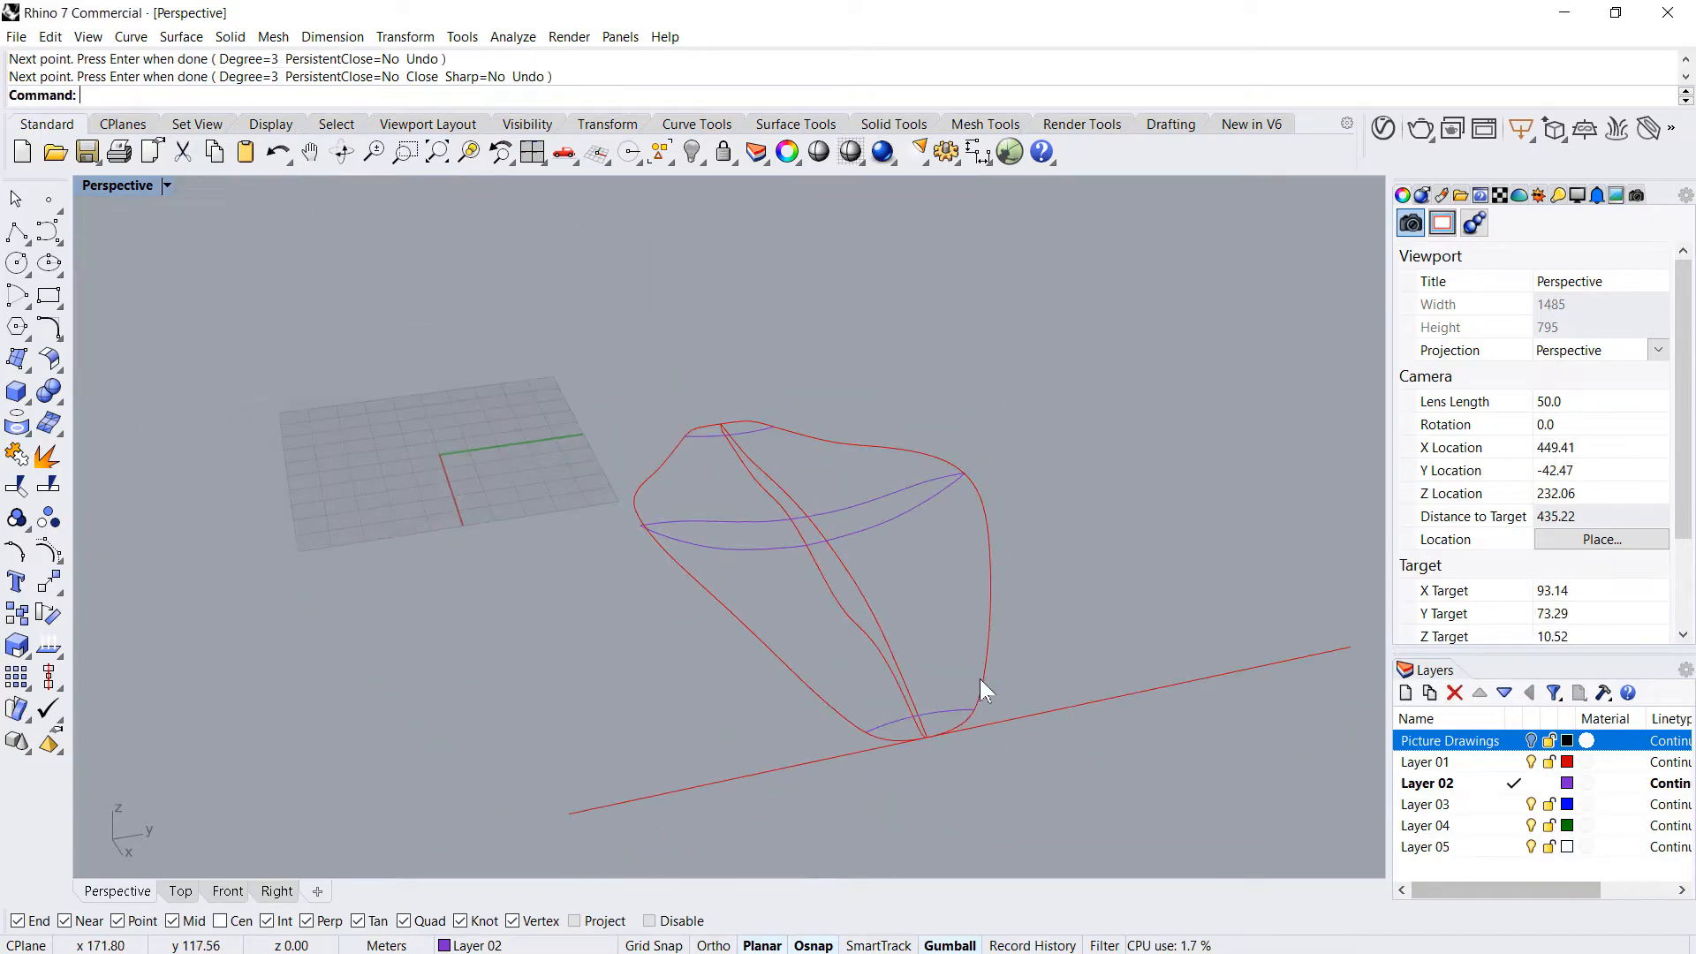
# - Examine how the cross curves and the lower profile curve meet the roof outline at its ends
pyautogui.moveTo(984, 691); pyautogui.dragTo(995, 590, button='right')
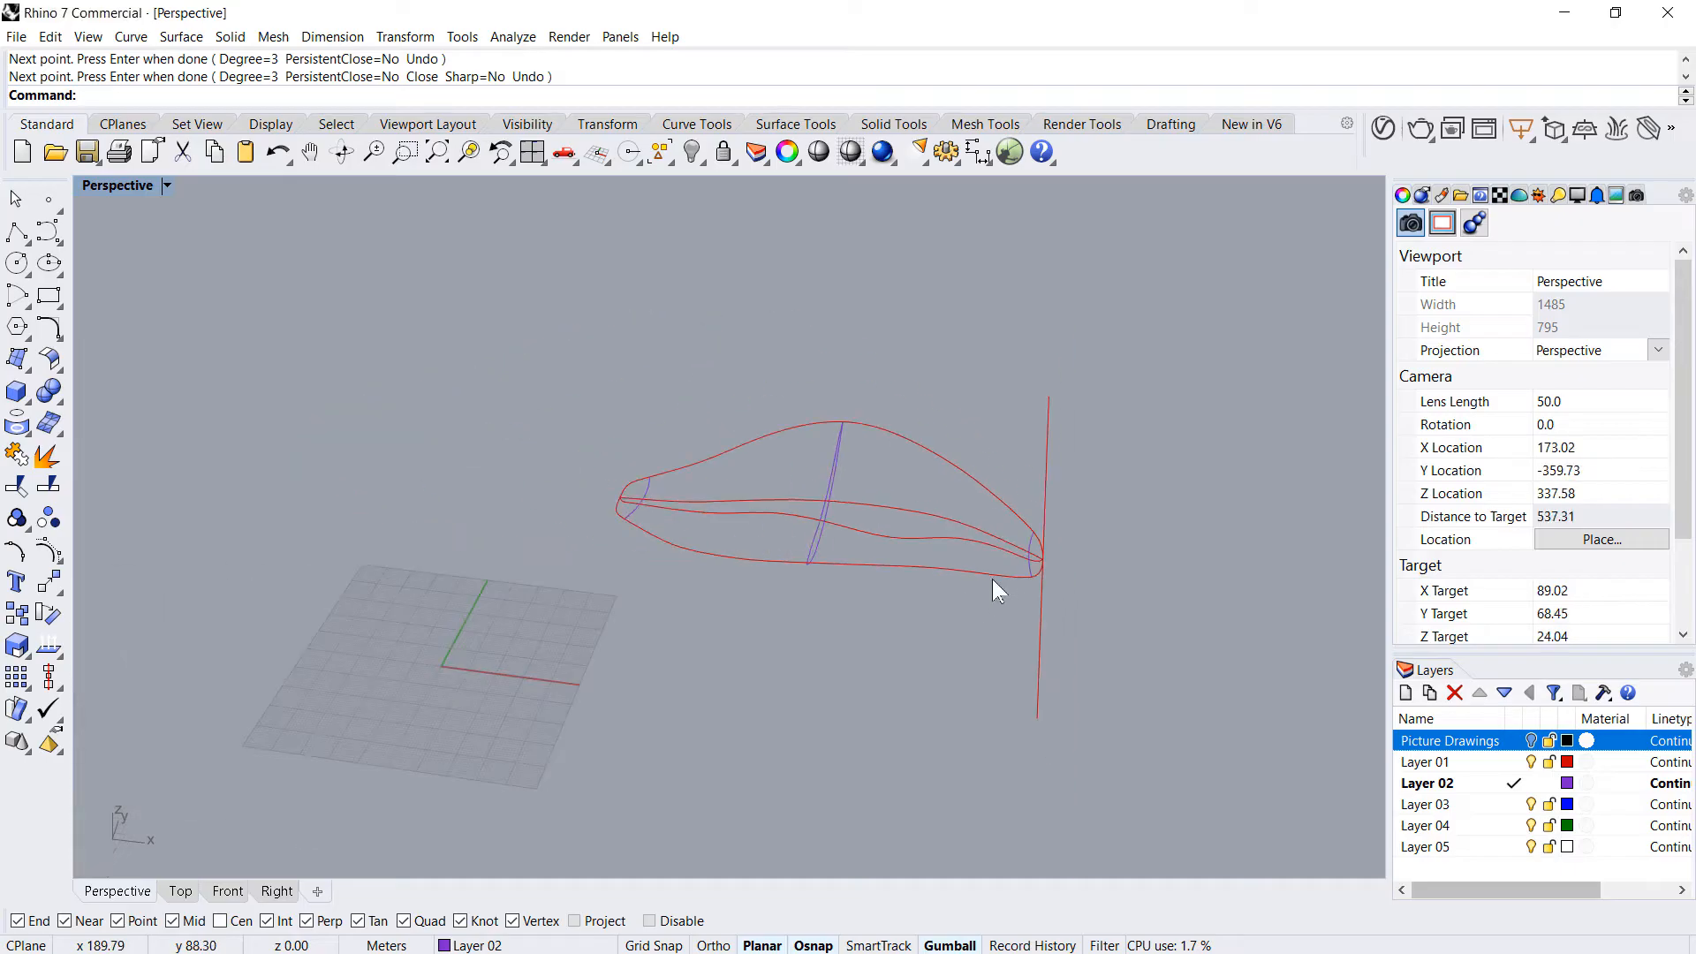
pyautogui.scroll(3, 632, 510)
pyautogui.click(677, 521)
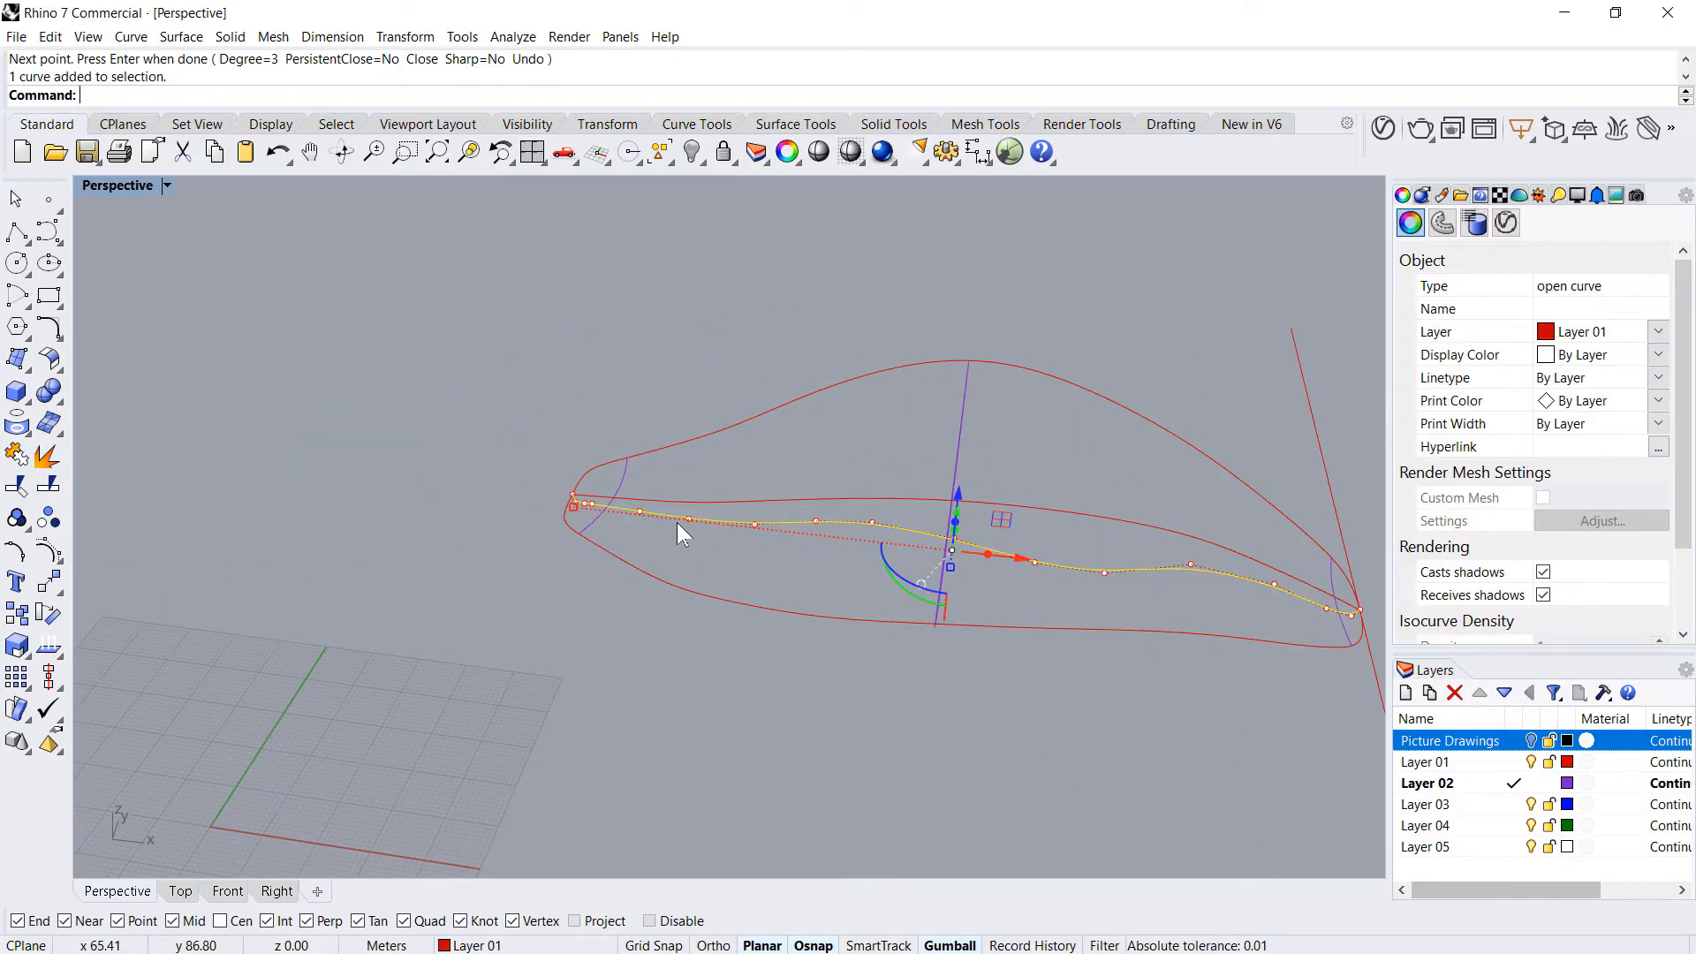
pyautogui.press('Escape')
pyautogui.scroll(5, 550, 510)
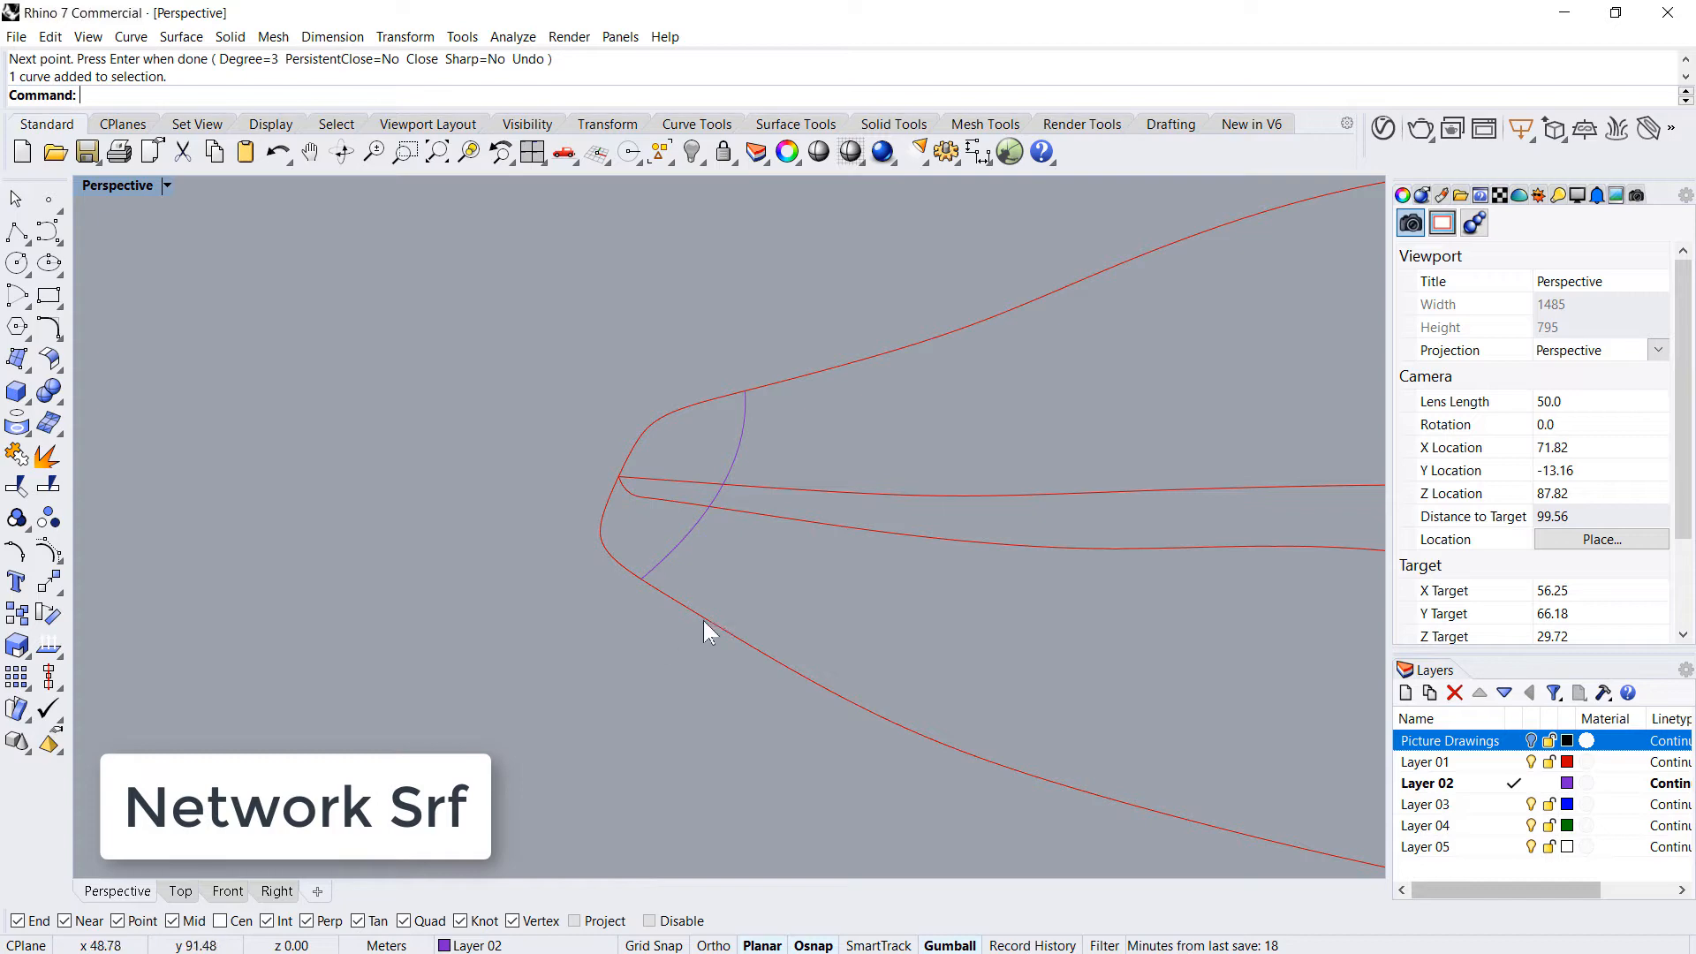
pyautogui.scroll(-12, 461, 477)
pyautogui.moveTo(771, 638); pyautogui.dragTo(776, 596, button='right')
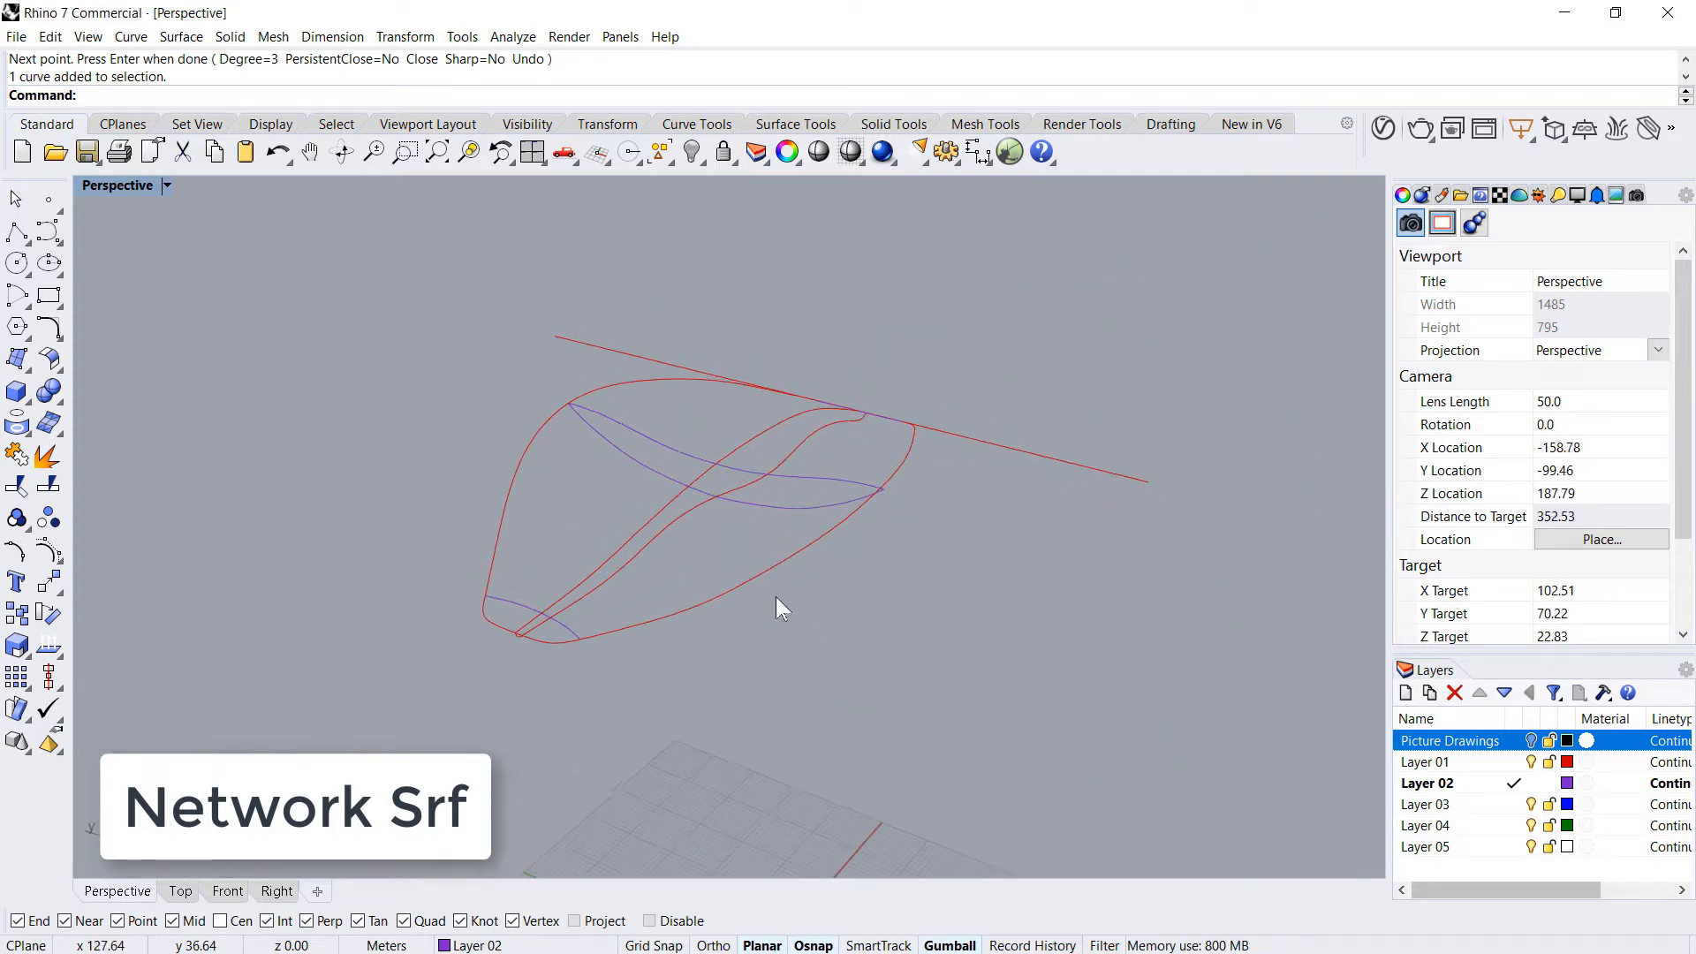
# - Create a network surface from both roof outline sides, the upper profile and the two upper cross curves, with position edge matching
pyautogui.click(813, 511)
pyautogui.press('Escape')
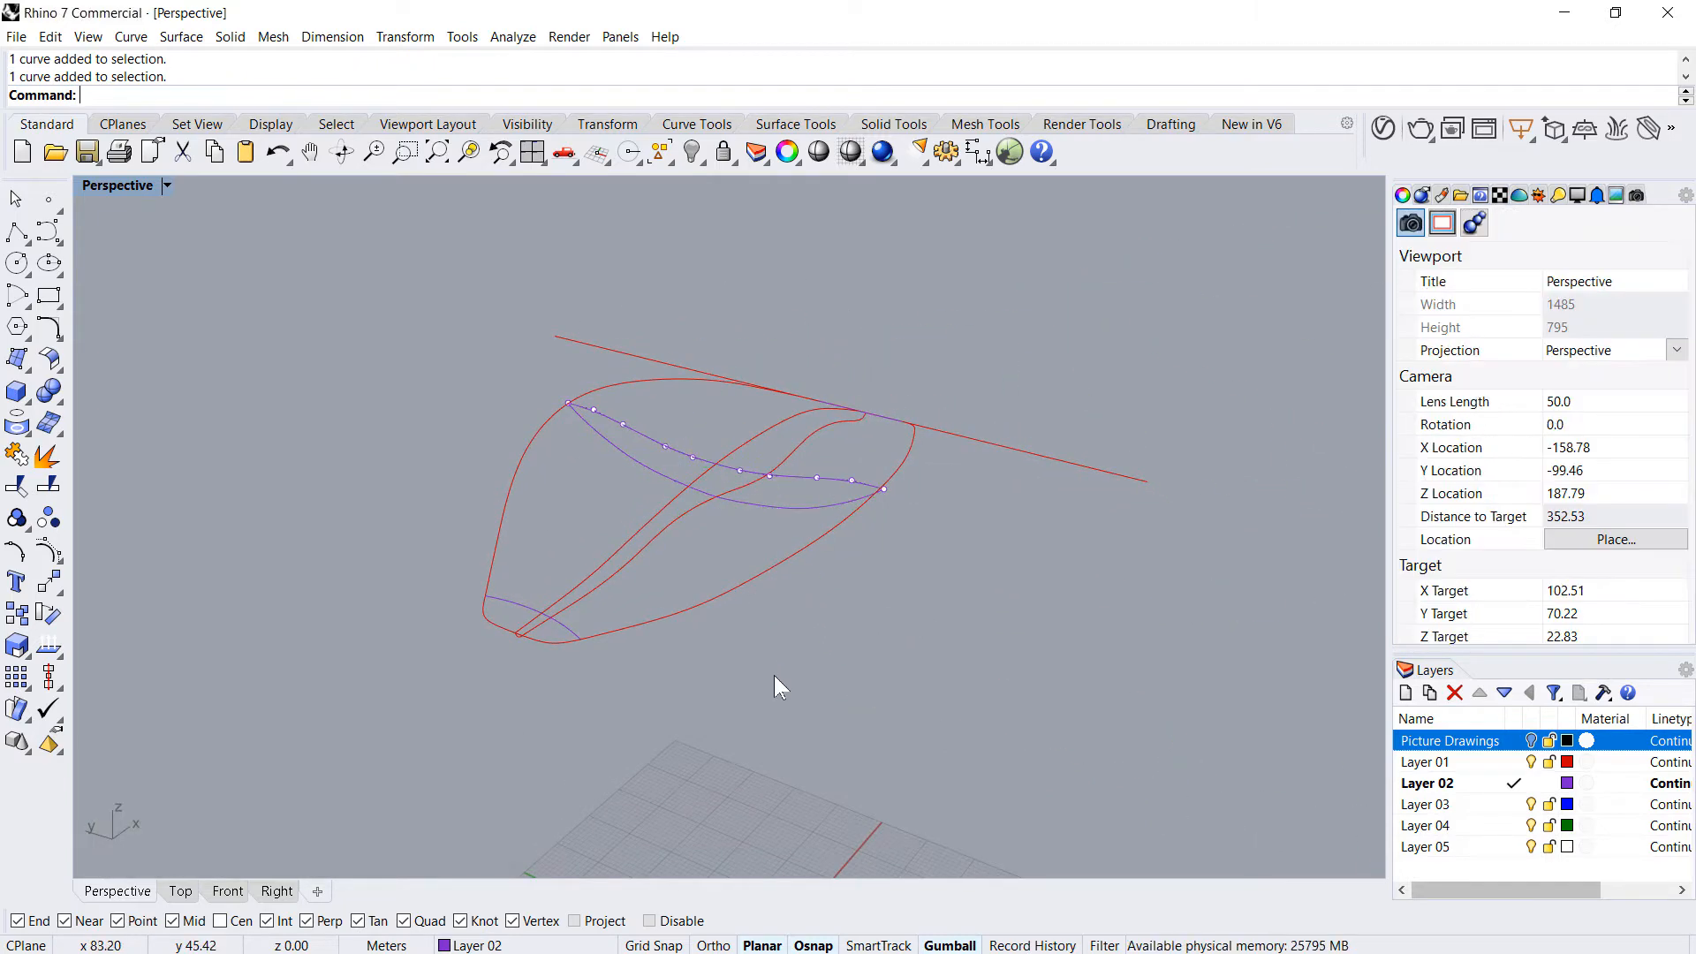
pyautogui.scroll(3, 625, 627)
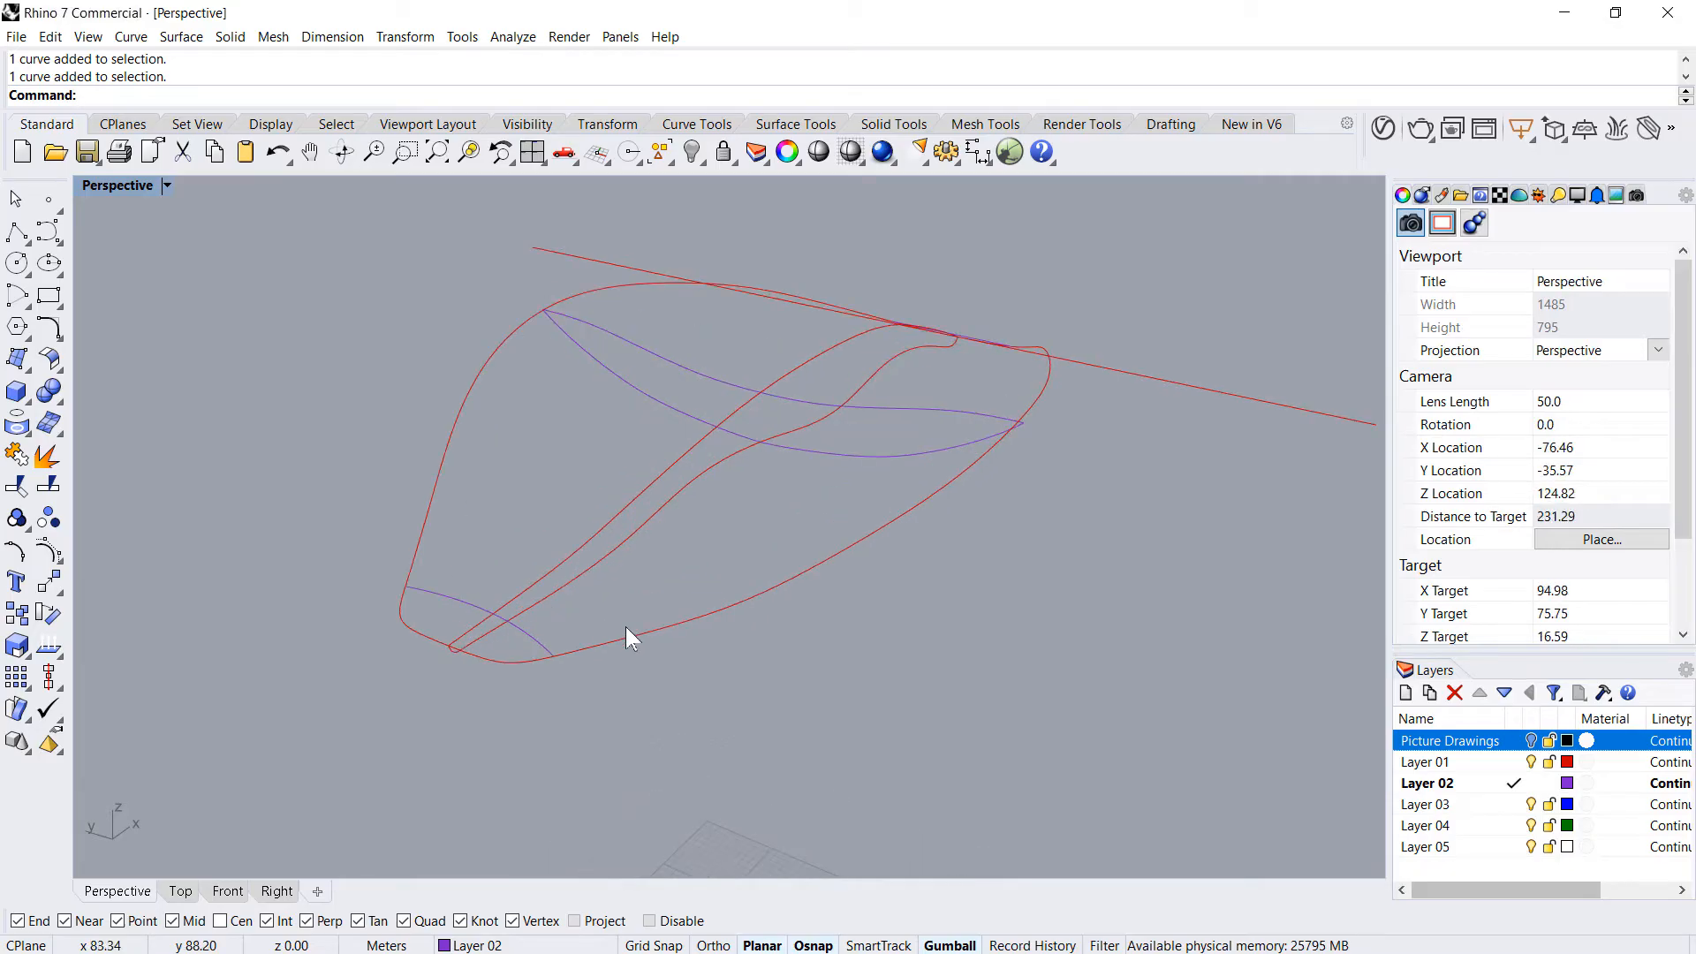
pyautogui.write('N')
pyautogui.press('Return')
pyautogui.click(597, 645)
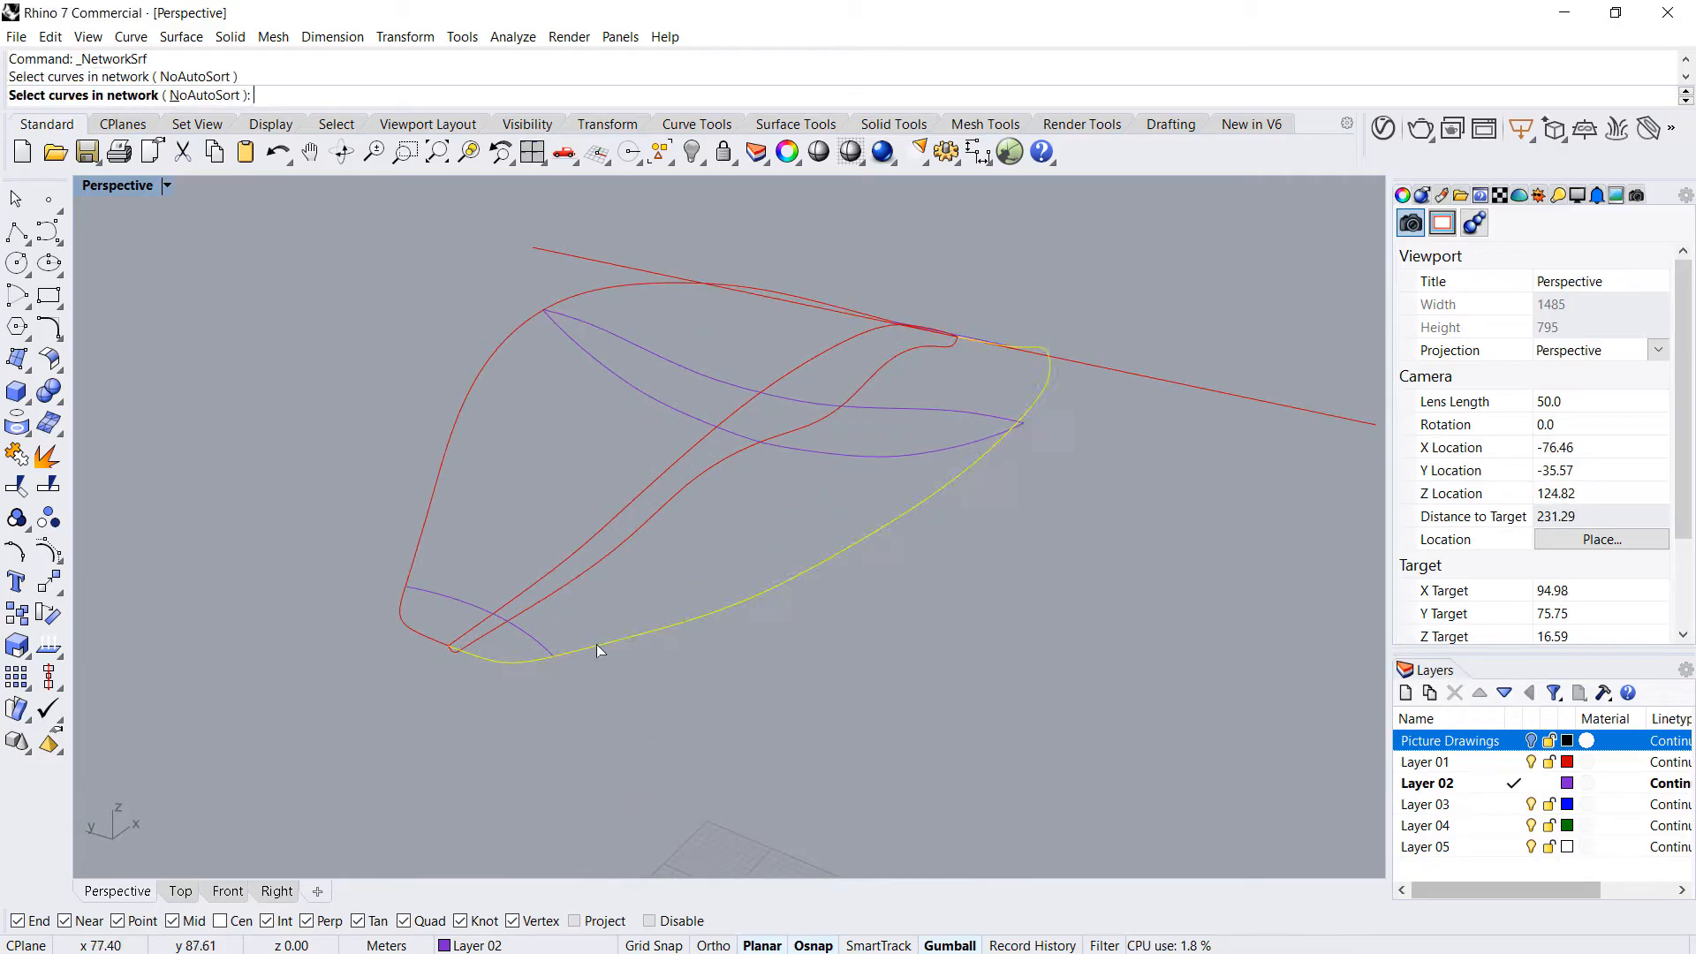
pyautogui.click(526, 582)
pyautogui.click(417, 549)
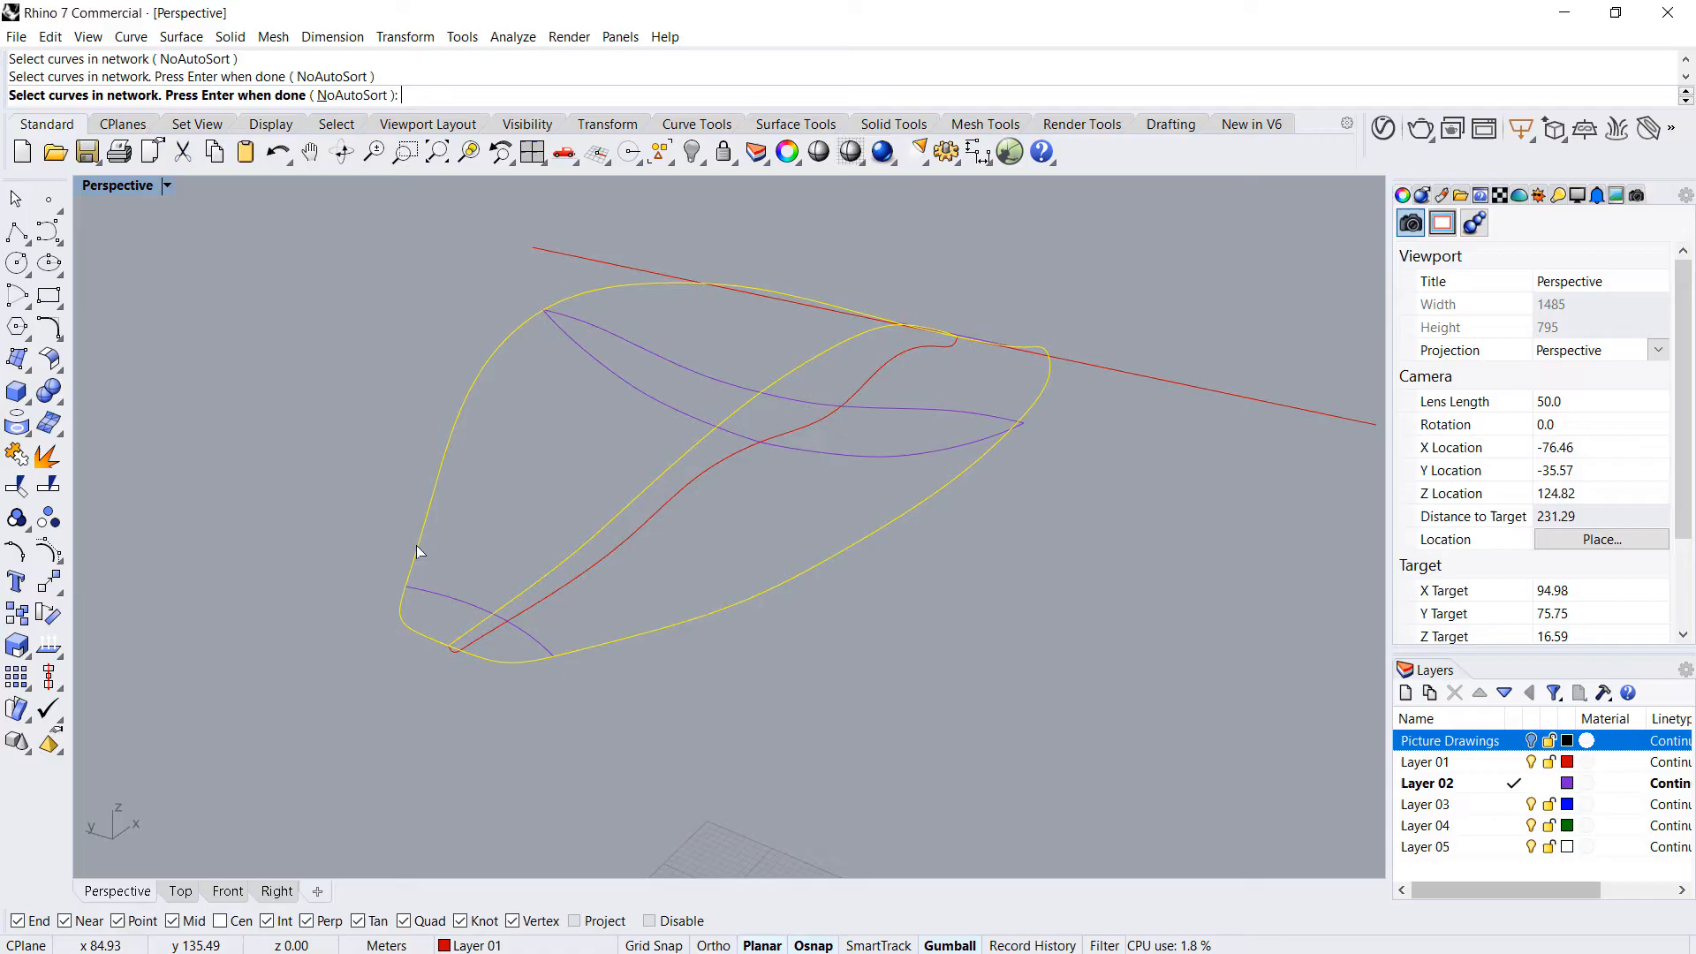
pyautogui.click(538, 642)
pyautogui.click(989, 417)
pyautogui.press('Return')
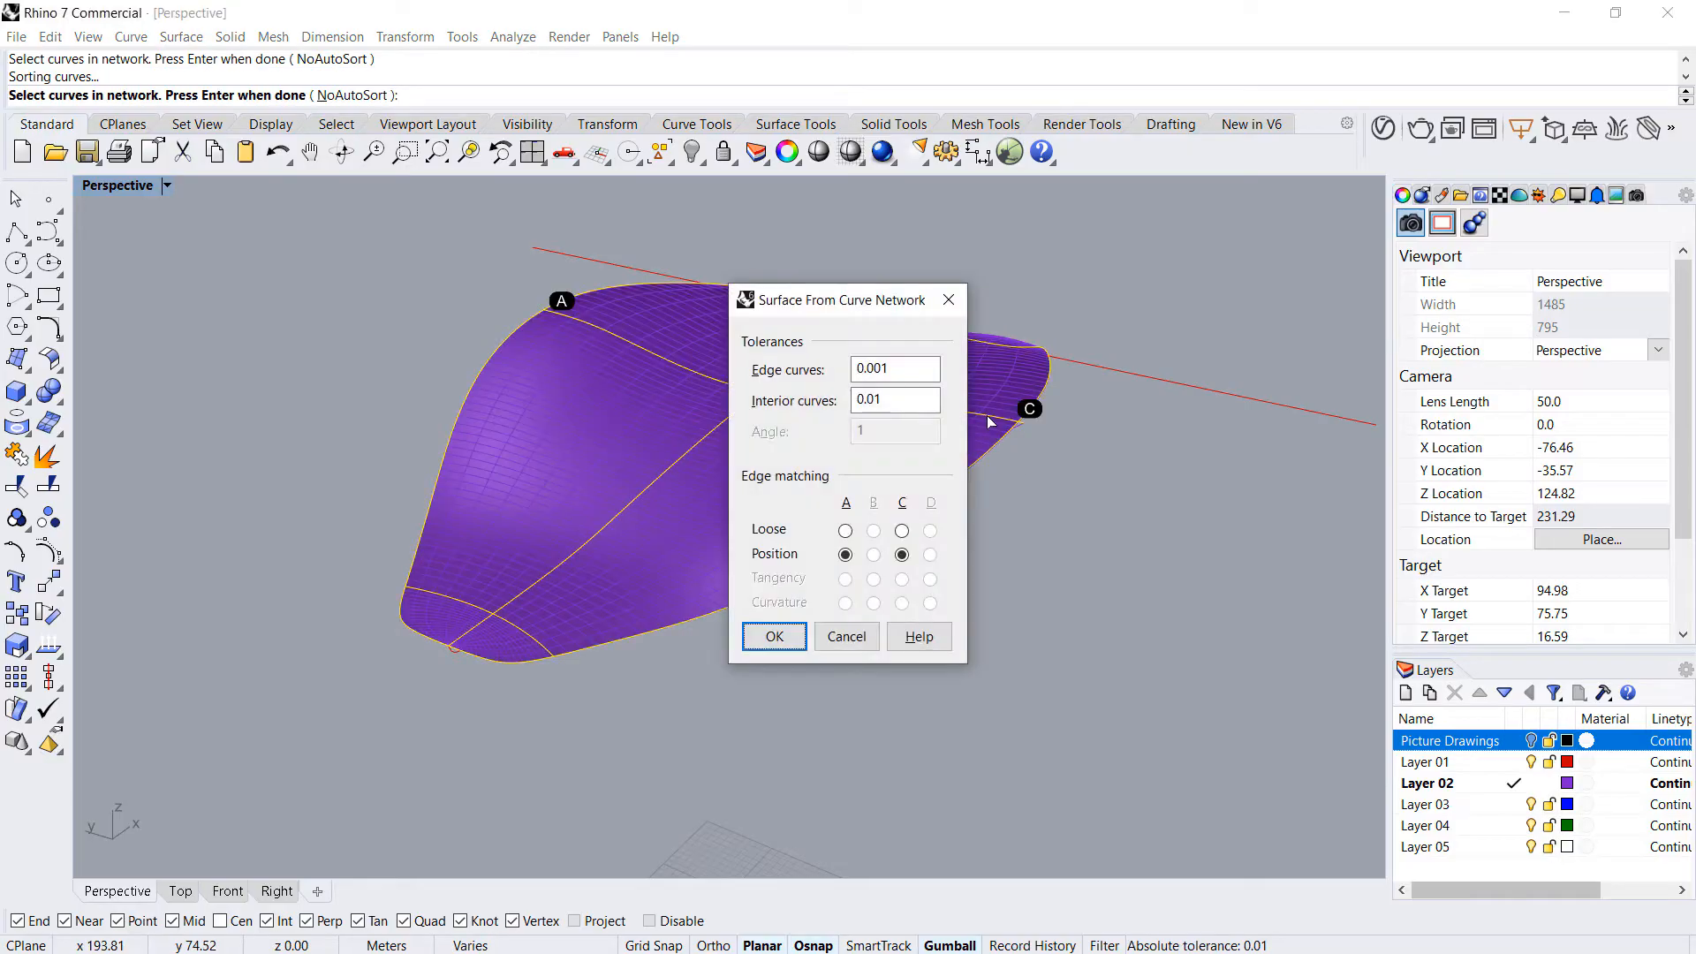
pyautogui.press('Return')
# - Create a second network surface for the roof's underside from the outline sides, the lower profile curve and the lower cross curve
pyautogui.moveTo(915, 664); pyautogui.dragTo(724, 665, button='right')
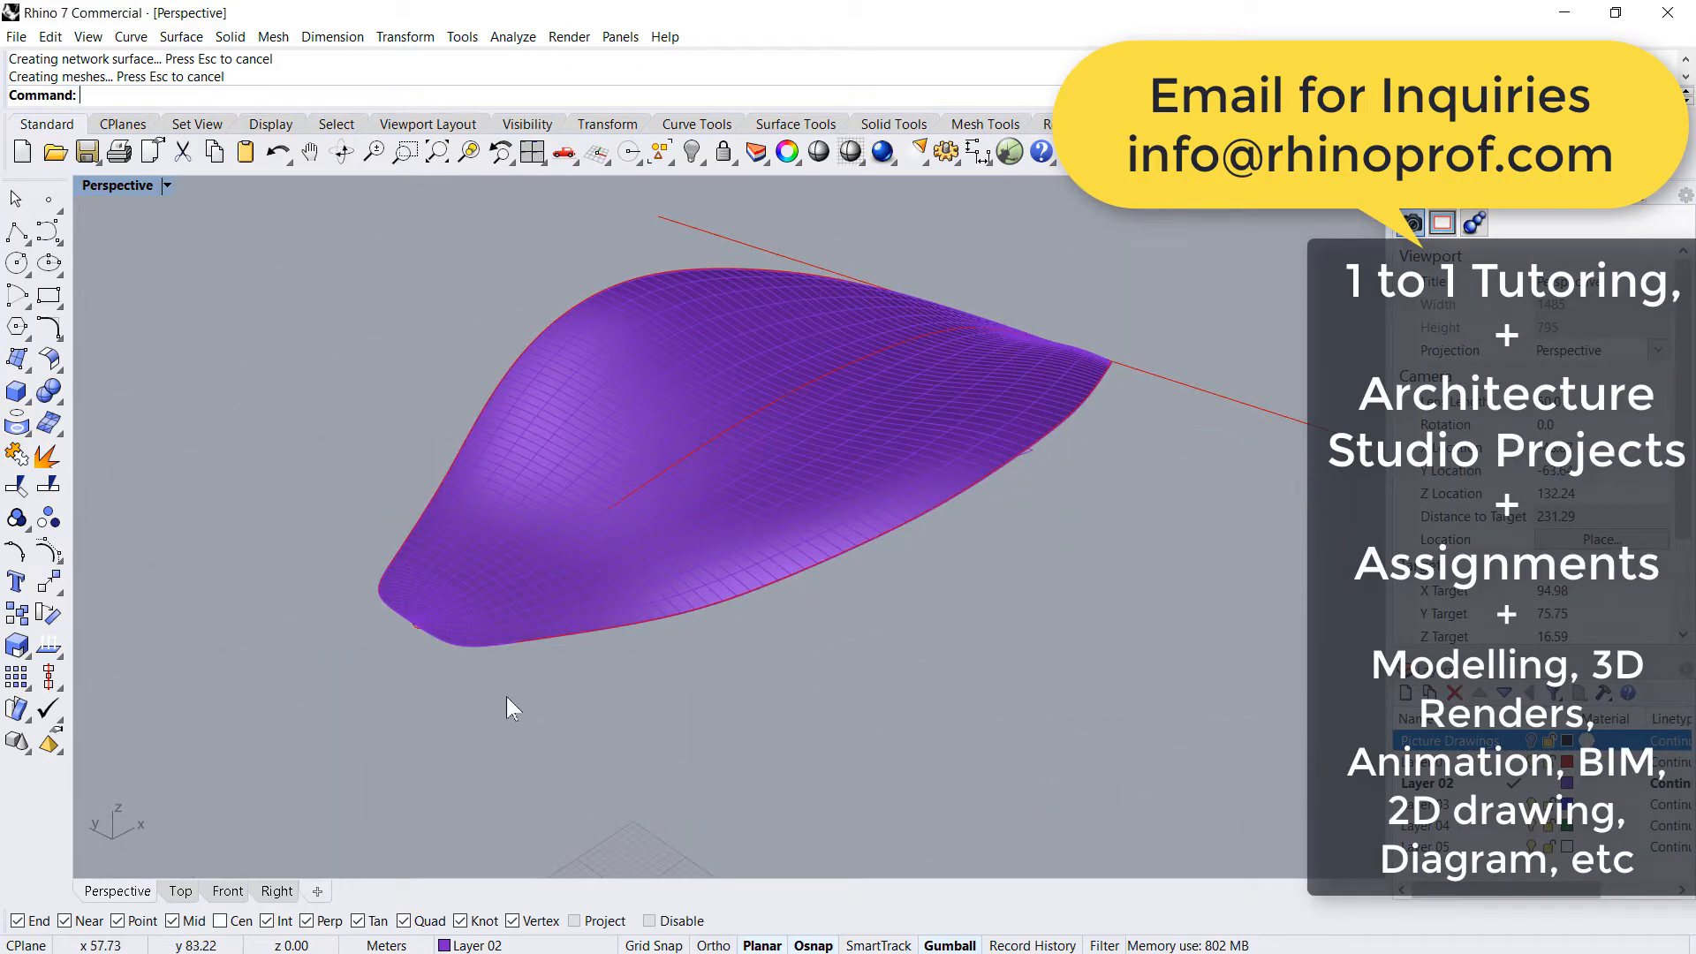
pyautogui.press('Return')
pyautogui.scroll(3, 494, 671)
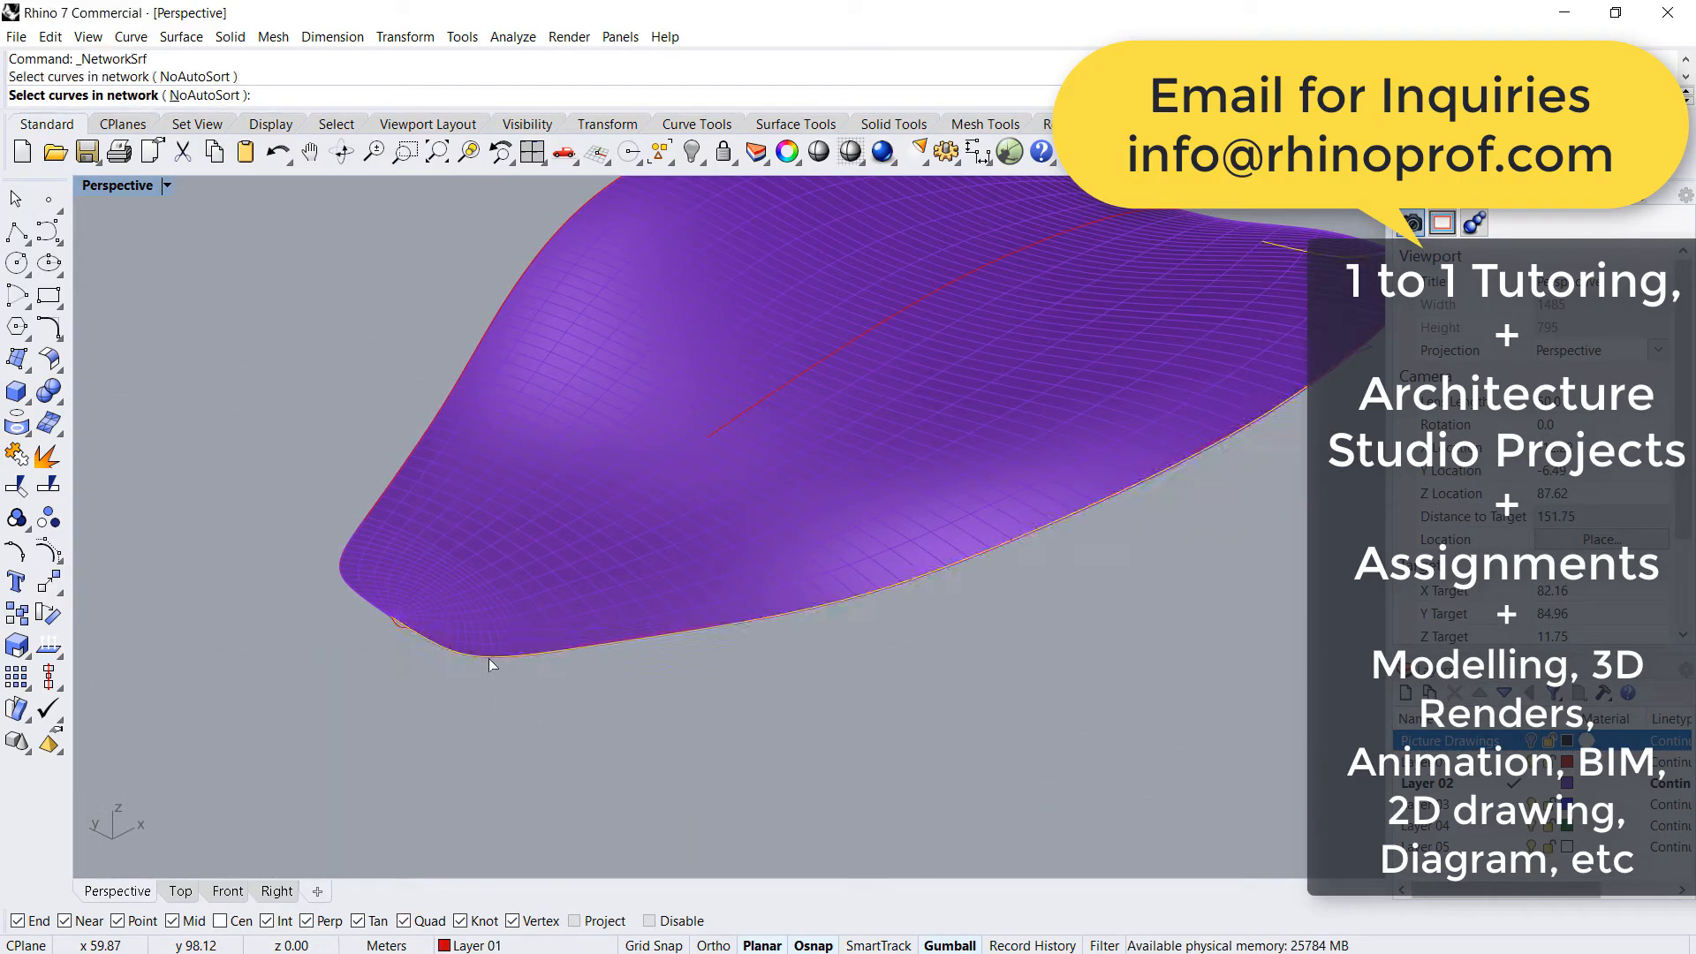
pyautogui.scroll(-4, 490, 659)
pyautogui.scroll(2, 489, 642)
pyautogui.scroll(4, 1077, 495)
pyautogui.scroll(-4, 1126, 543)
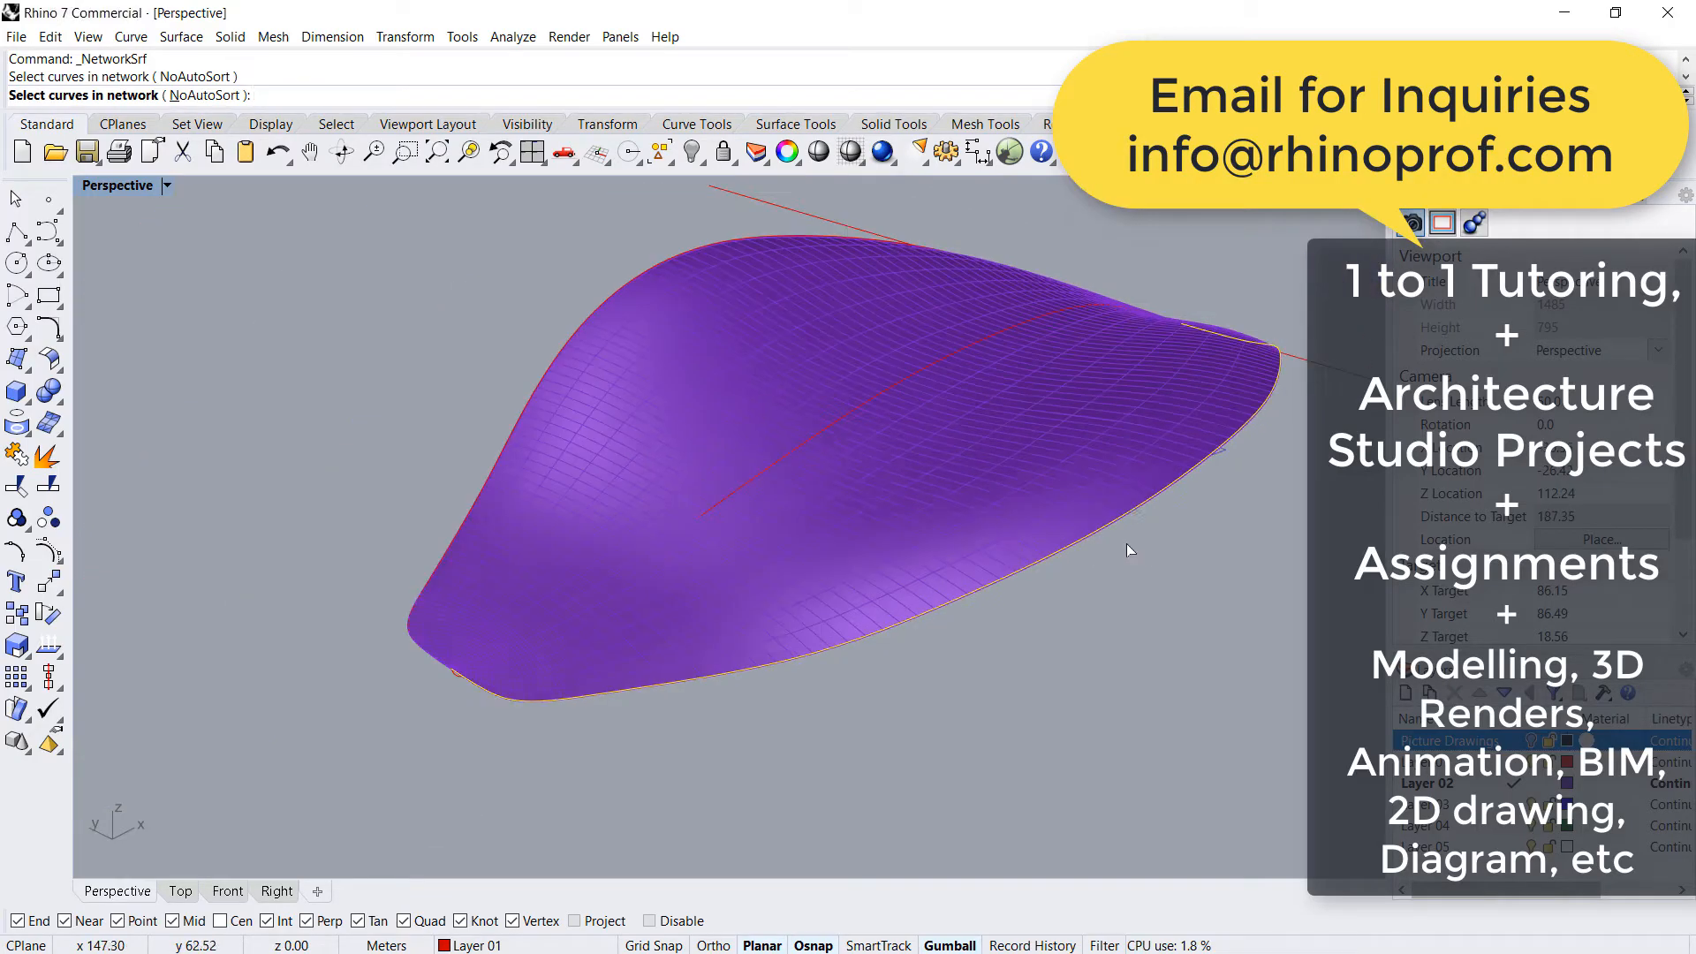
pyautogui.scroll(2, 532, 679)
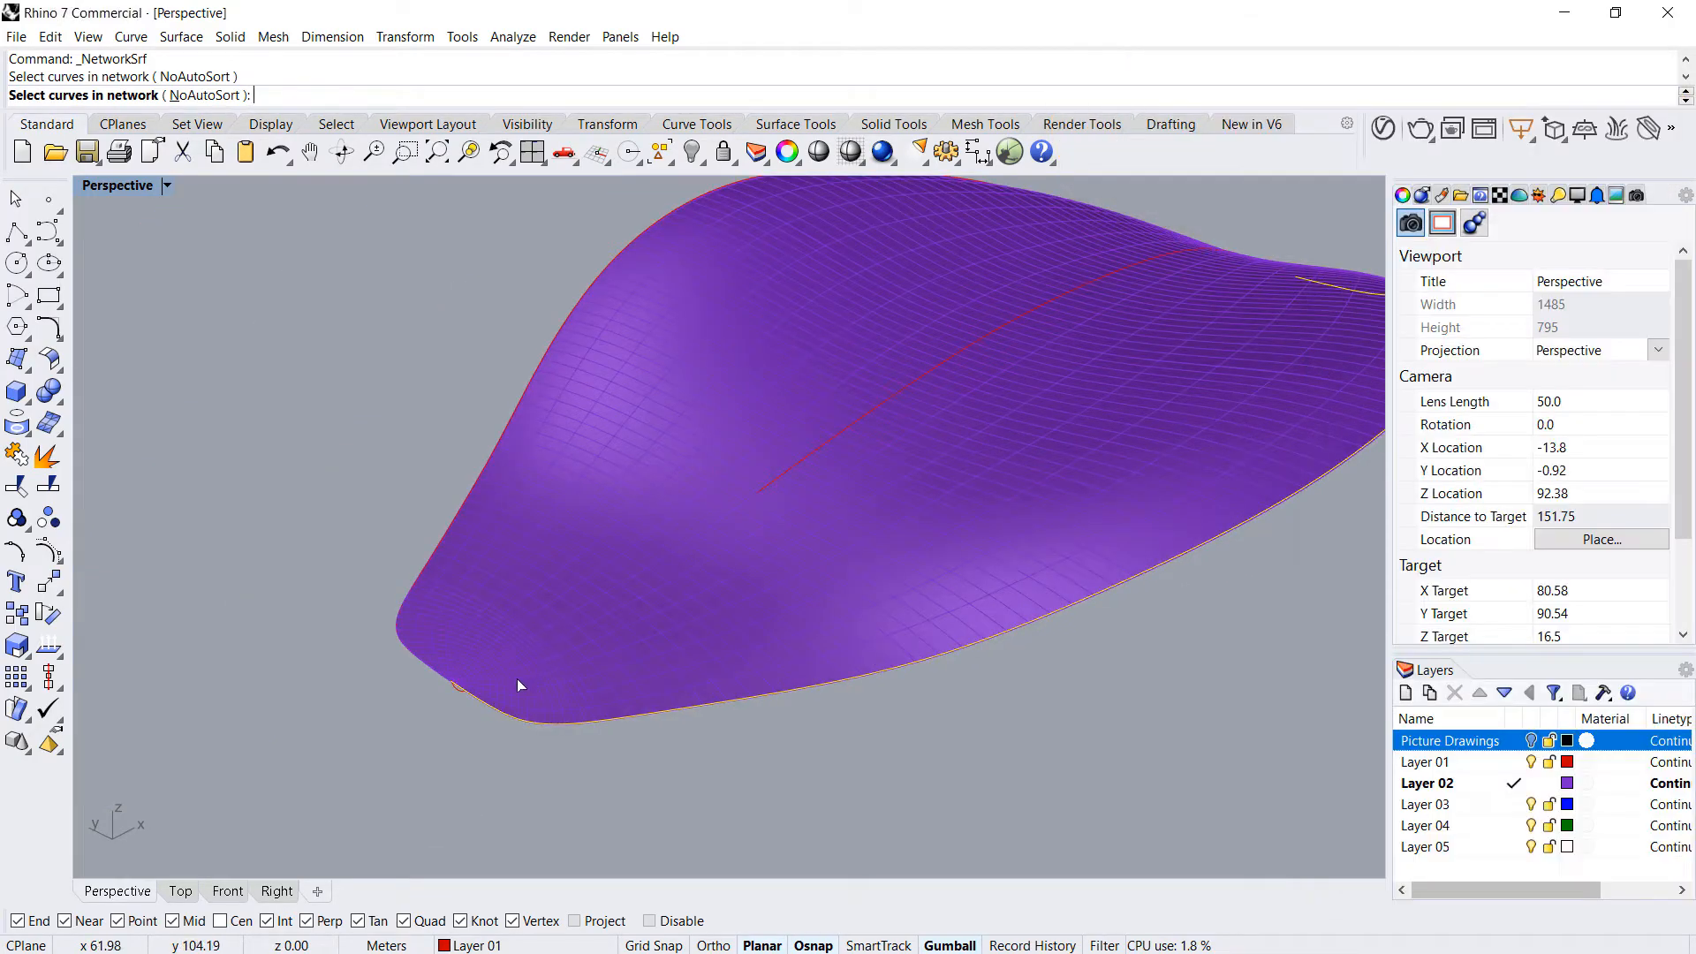
pyautogui.click(473, 682)
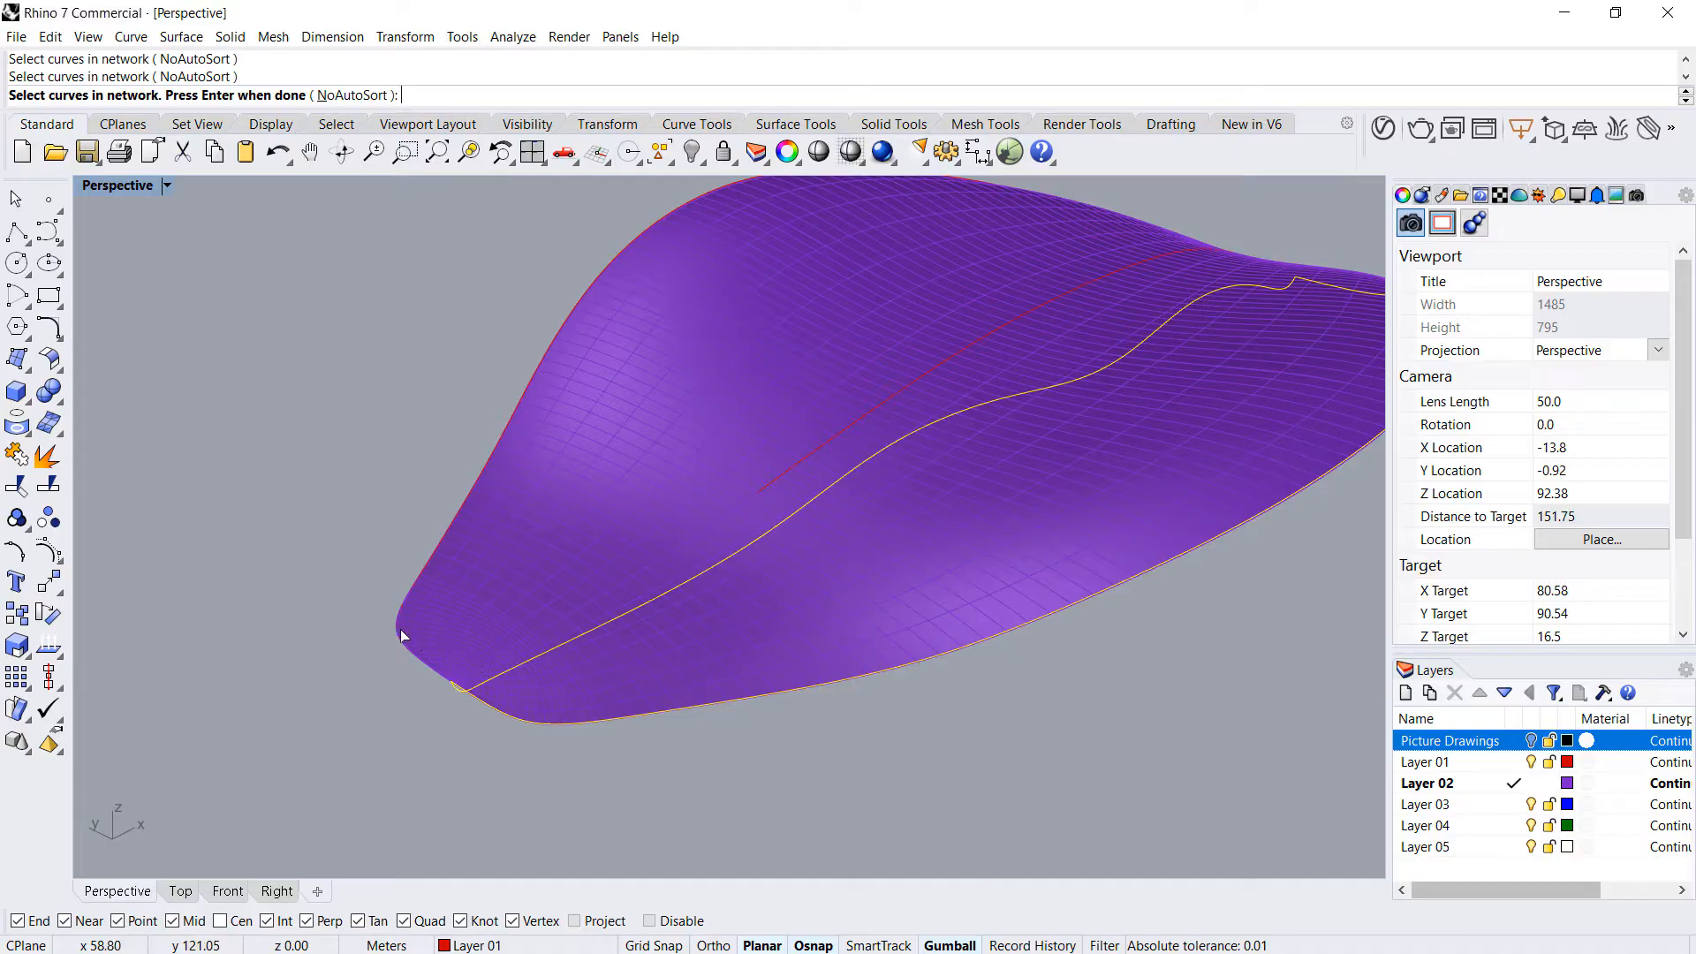
pyautogui.moveTo(521, 679); pyautogui.dragTo(644, 564, button='right')
pyautogui.click(873, 552)
pyautogui.press('Return')
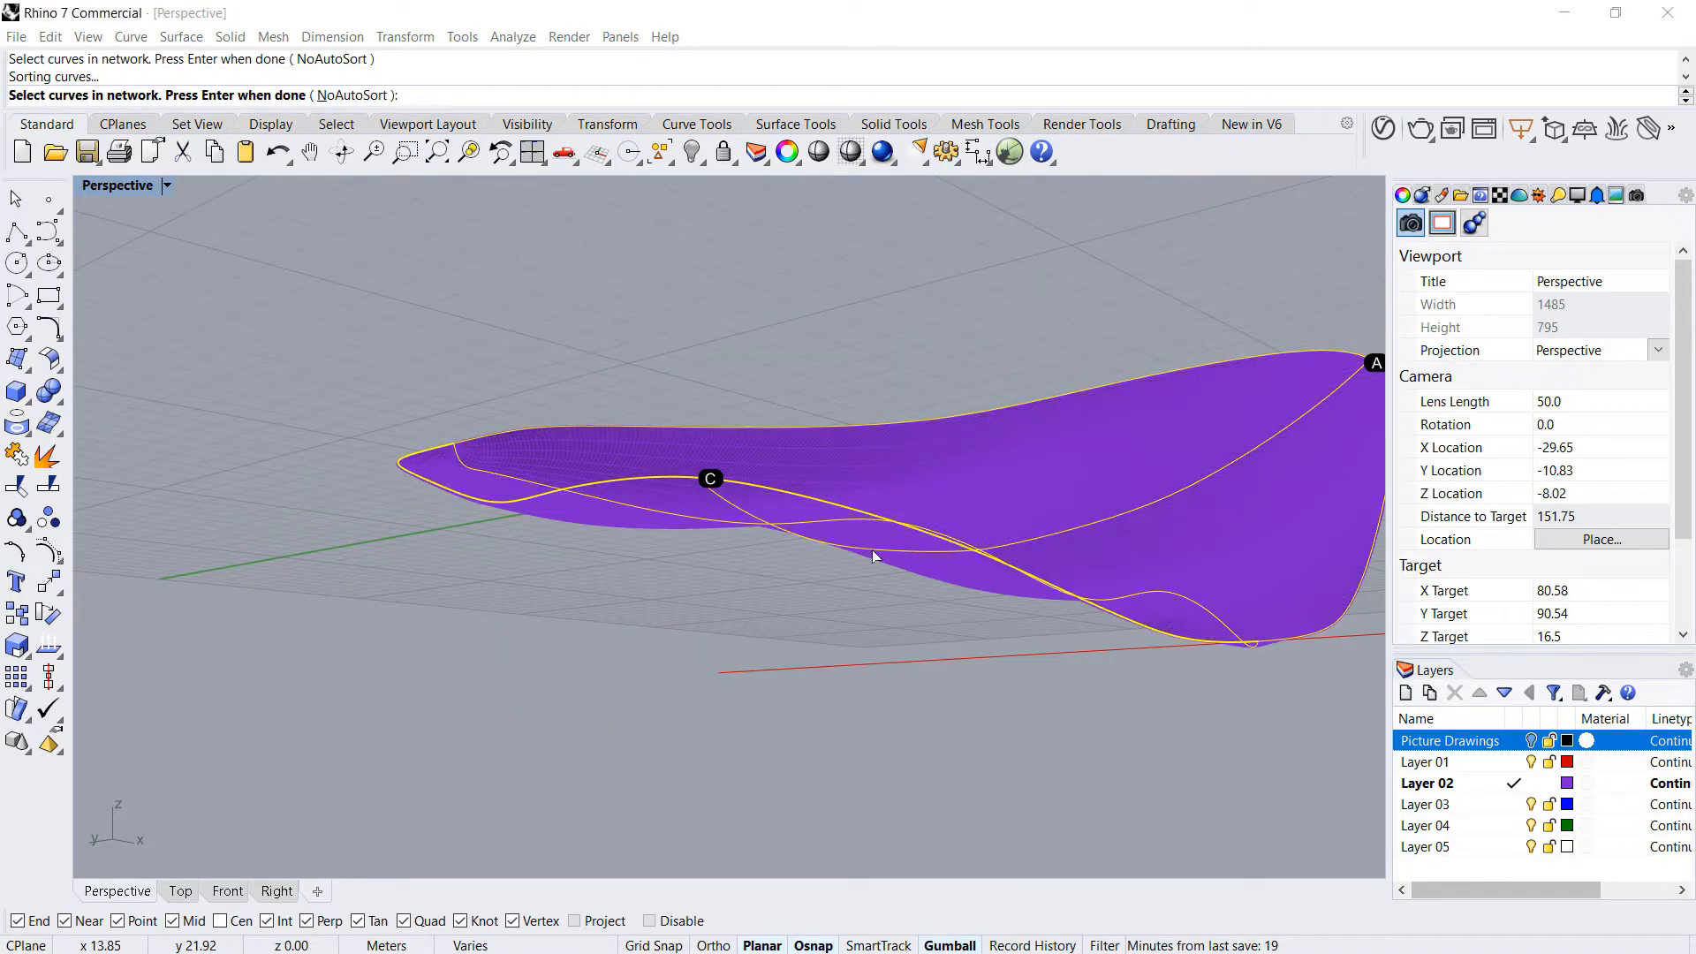
pyautogui.moveTo(845, 568); pyautogui.dragTo(583, 586, button='right')
# - Make Layer 01 current and extract a U-direction isocurve along the roof's underside surface, passing close to its end near the long straight line
pyautogui.scroll(-8, 583, 586)
pyautogui.moveTo(601, 658); pyautogui.dragTo(967, 542, button='right')
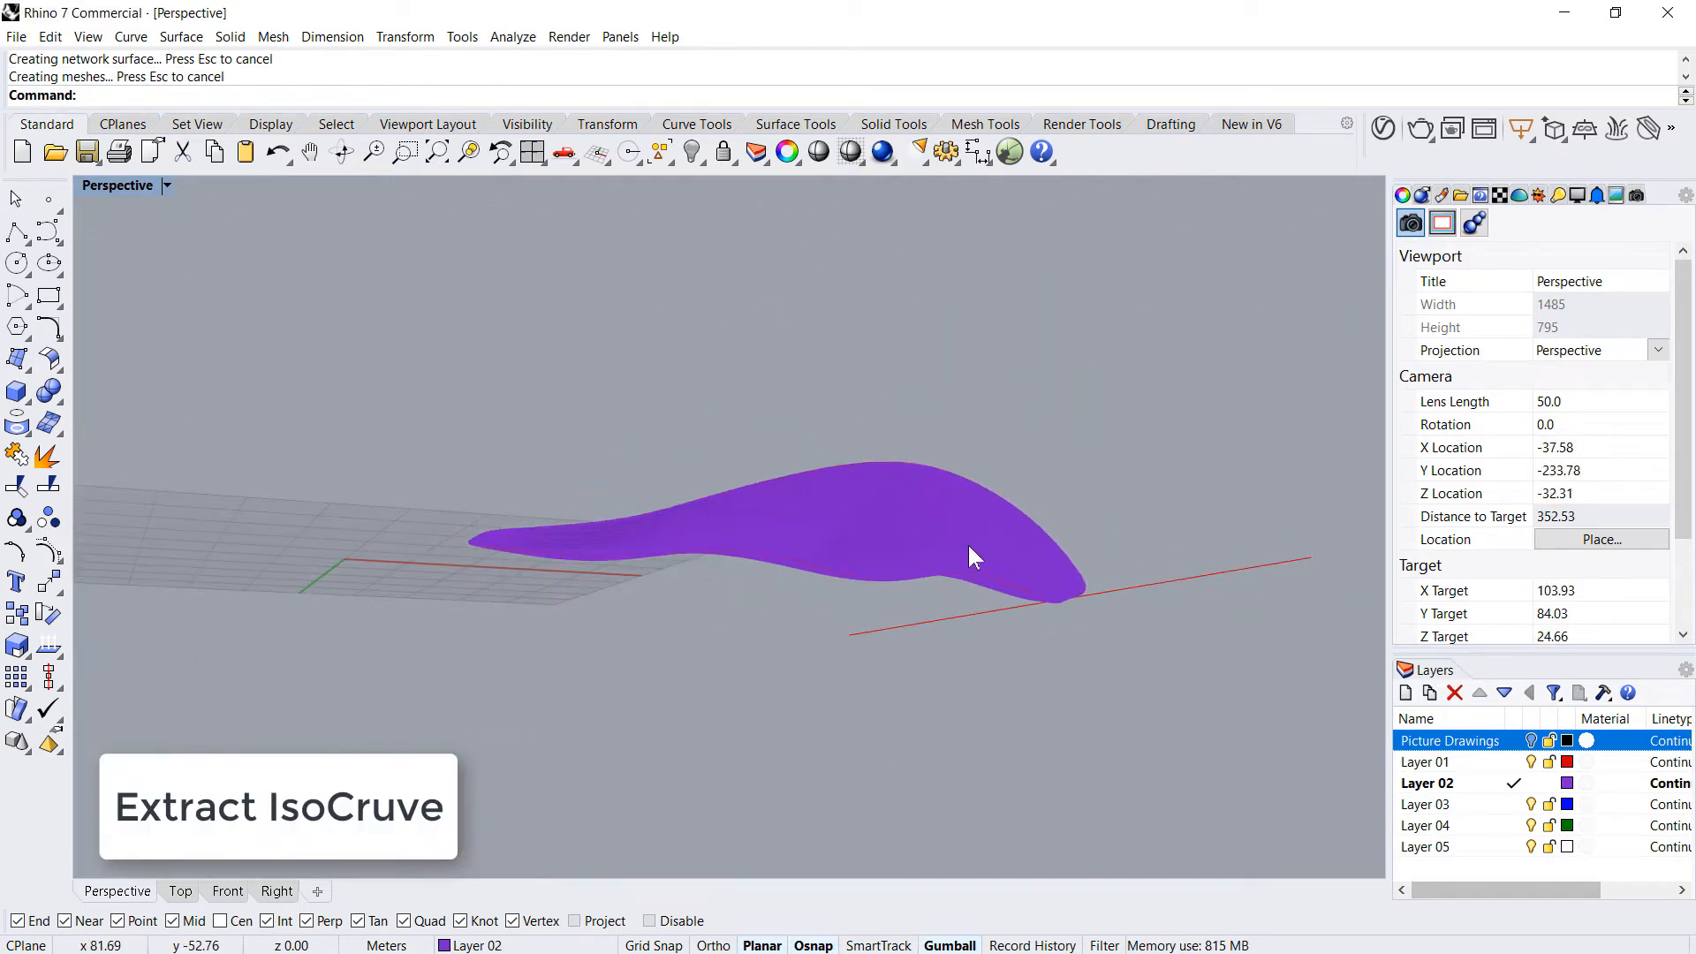
pyautogui.scroll(5, 967, 542)
pyautogui.write('ExtractIsocurve')
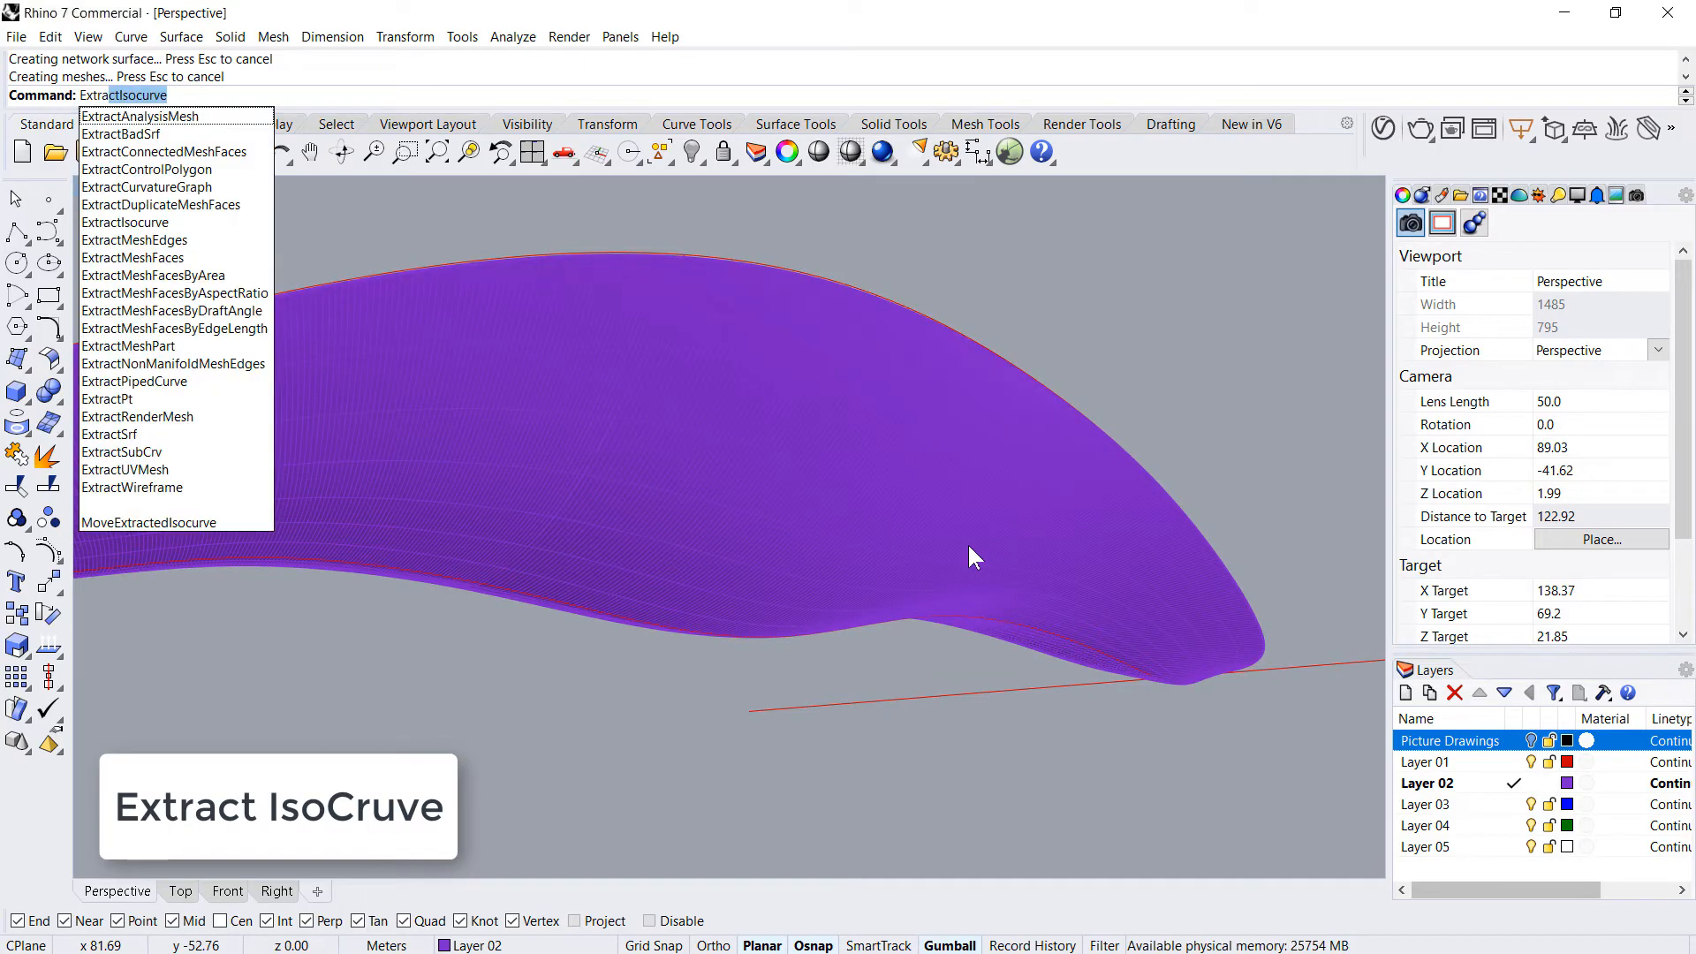
pyautogui.press('Return')
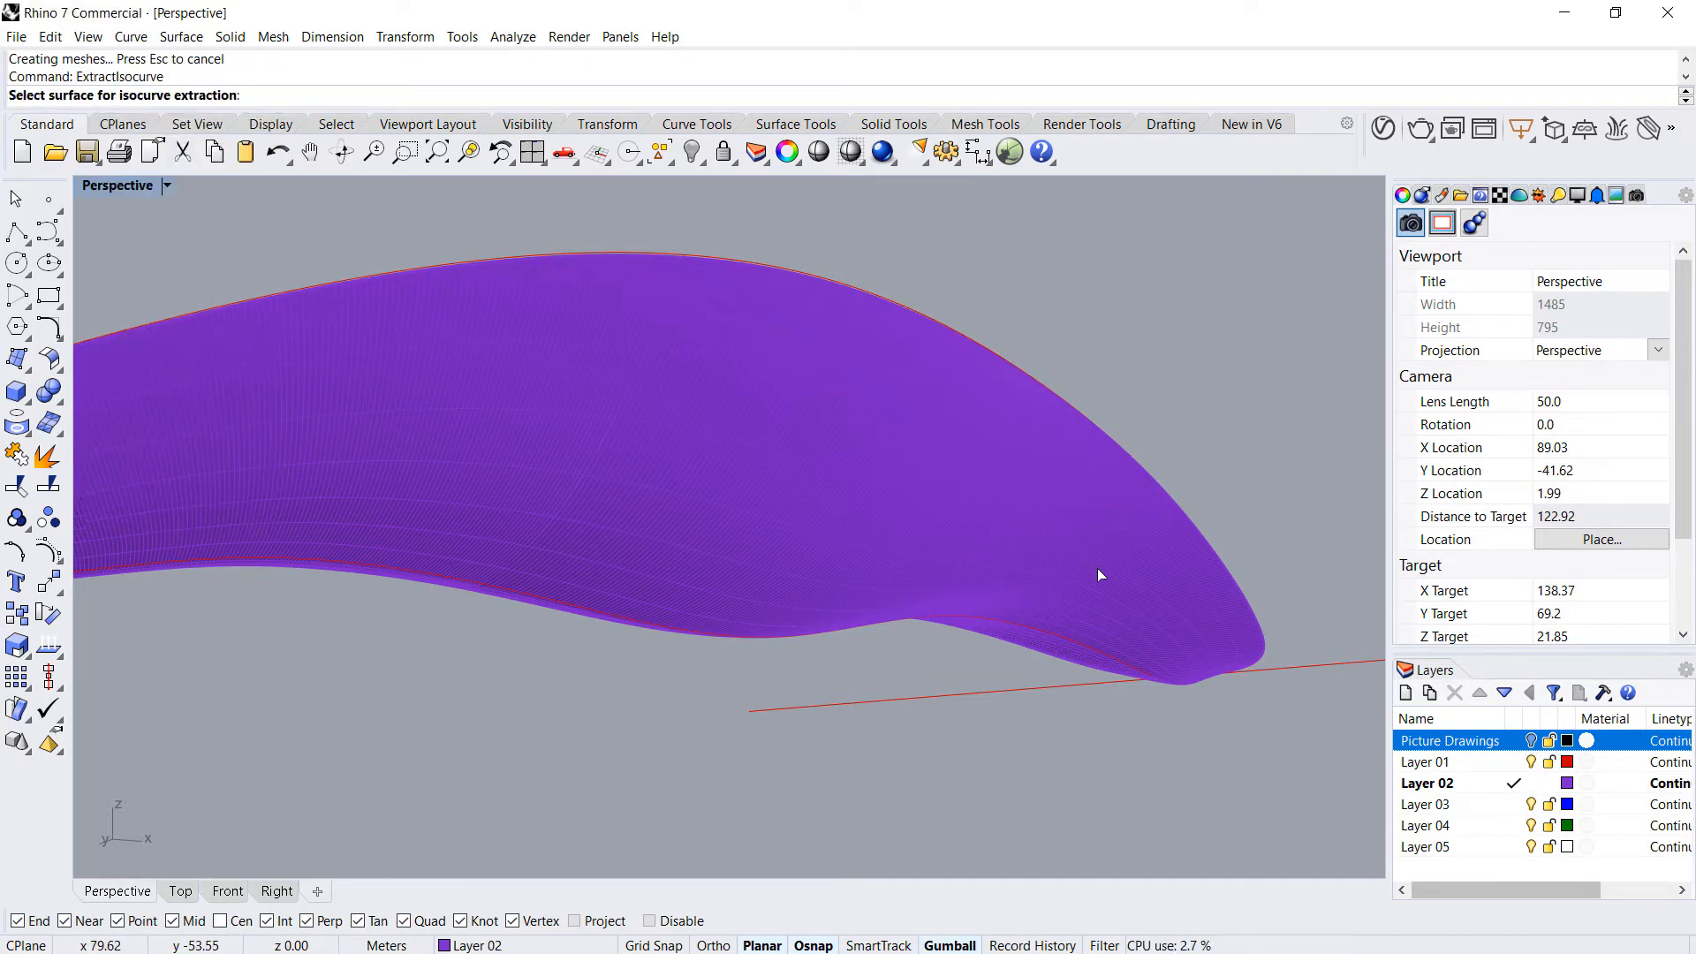
pyautogui.click(1099, 570)
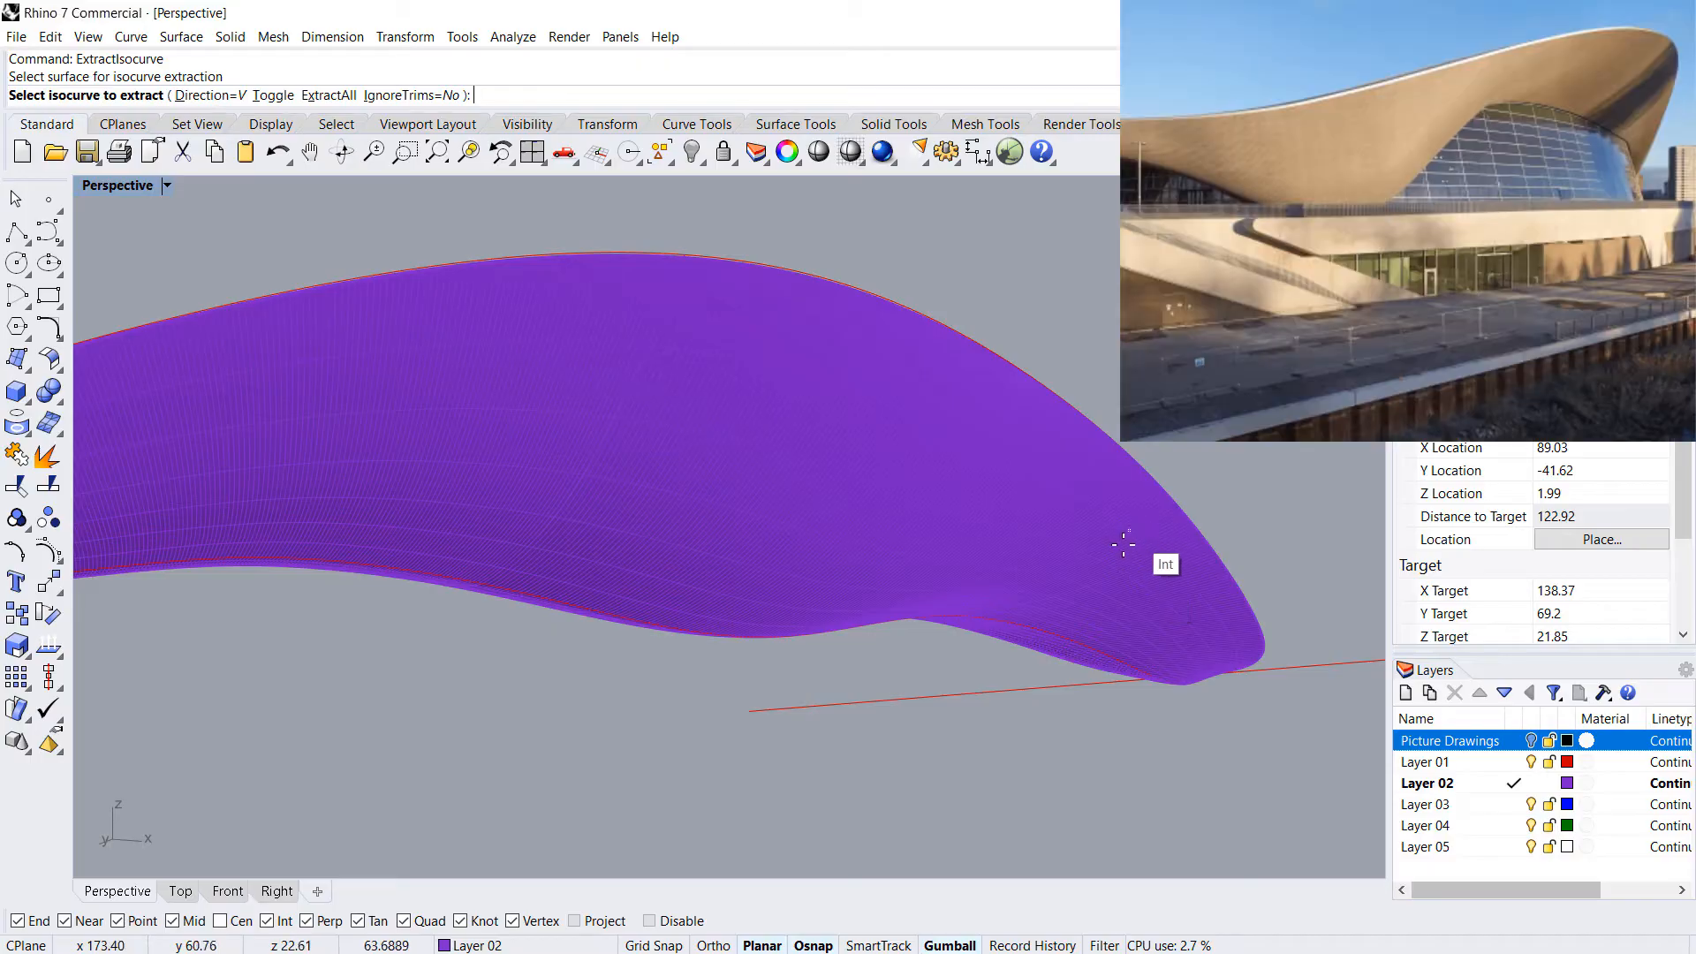
pyautogui.write('t')
pyautogui.press('Return')
pyautogui.click(1513, 761)
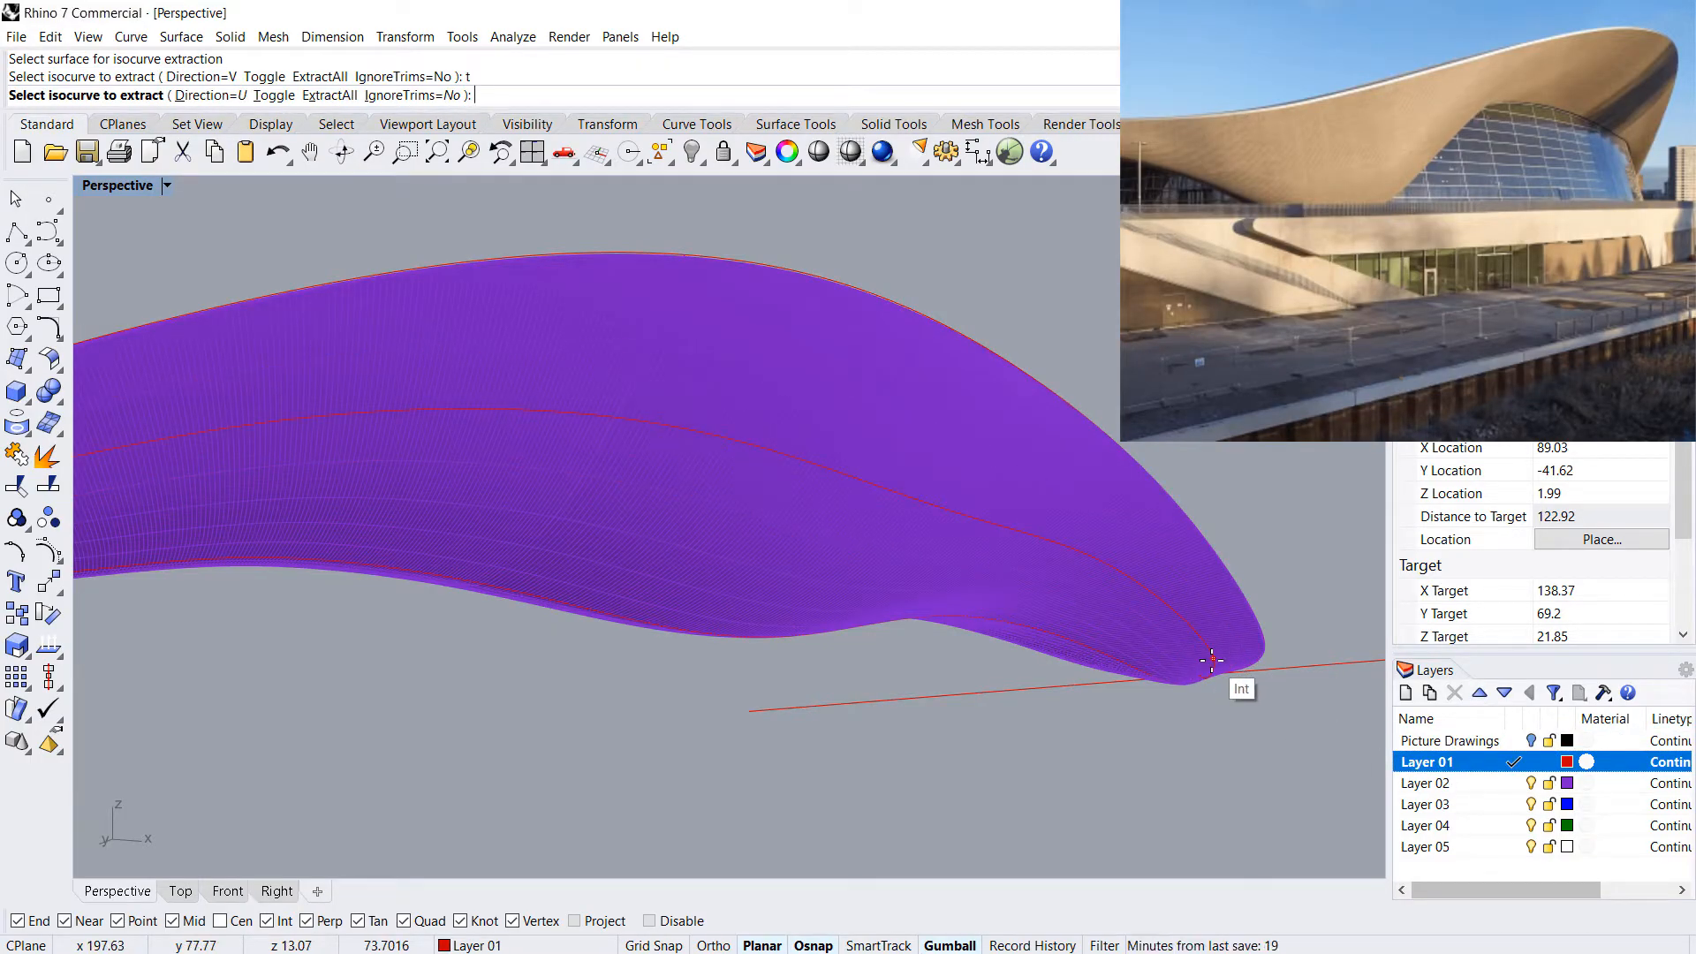
pyautogui.click(1211, 659)
pyautogui.moveTo(1069, 695); pyautogui.dragTo(986, 759, button='right')
pyautogui.scroll(-12, 1192, 678)
pyautogui.scroll(4, 1073, 681)
pyautogui.rightClick(1164, 691)
# - Examine how the extracted isocurve runs along the roof's underside from several viewing angles
pyautogui.scroll(8, 986, 758)
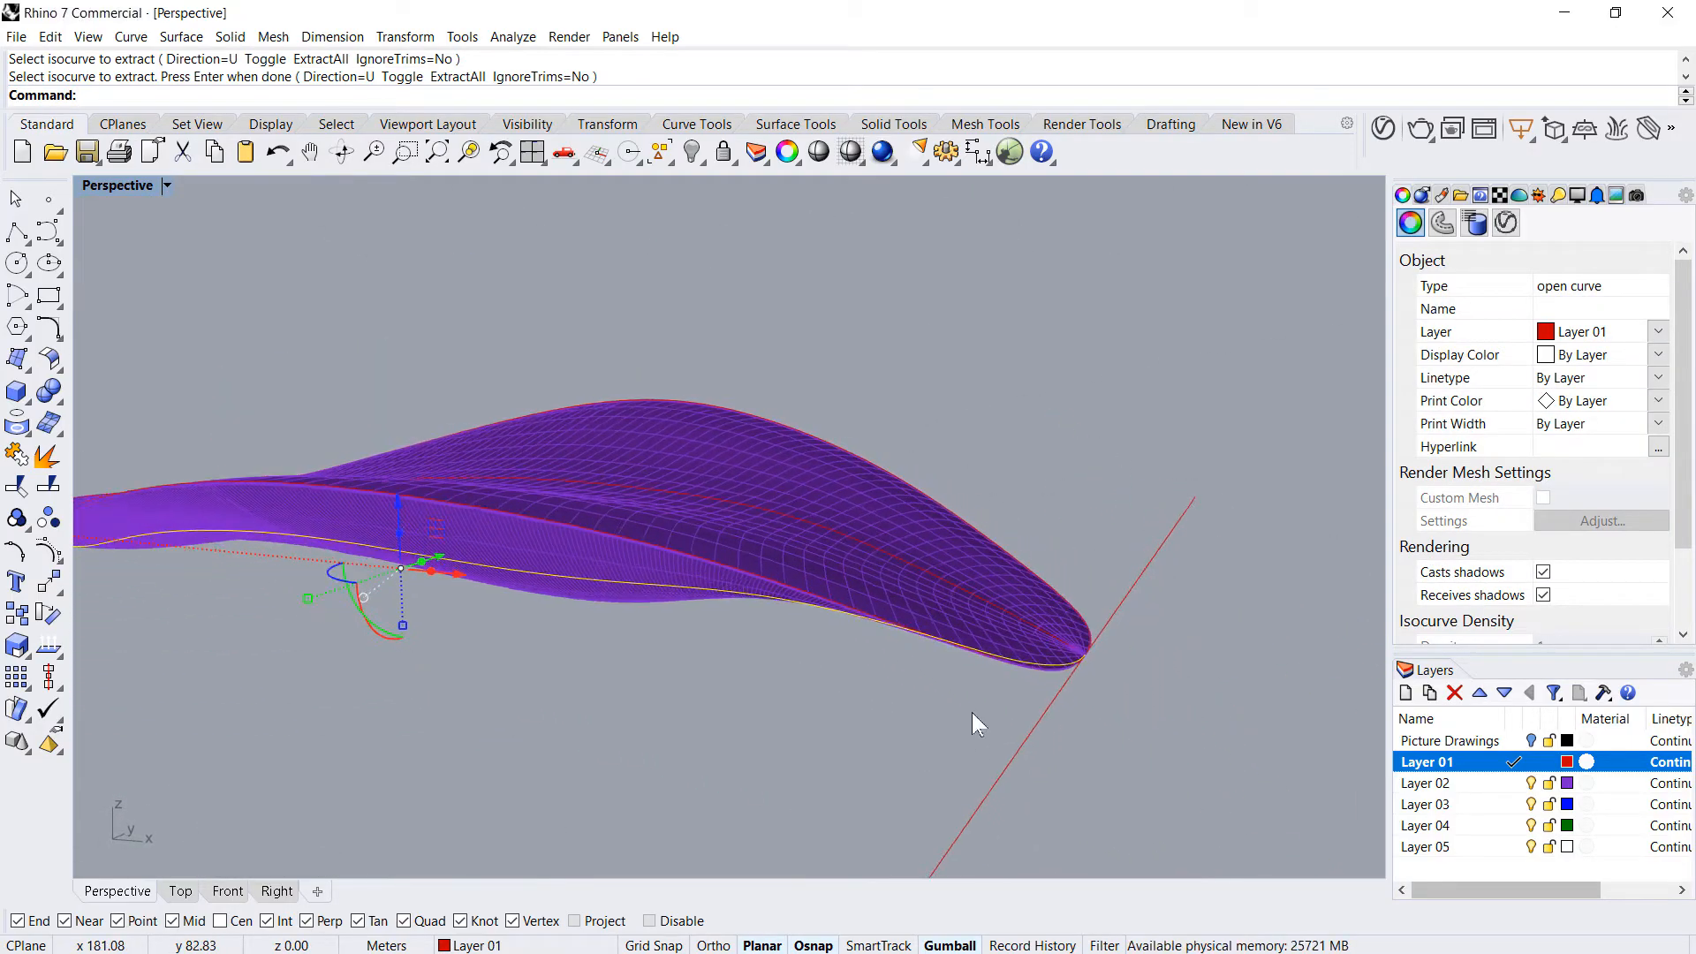
pyautogui.scroll(2, 1176, 685)
pyautogui.scroll(-8, 855, 711)
pyautogui.moveTo(855, 712); pyautogui.dragTo(856, 634, button='right')
pyautogui.scroll(5, 685, 682)
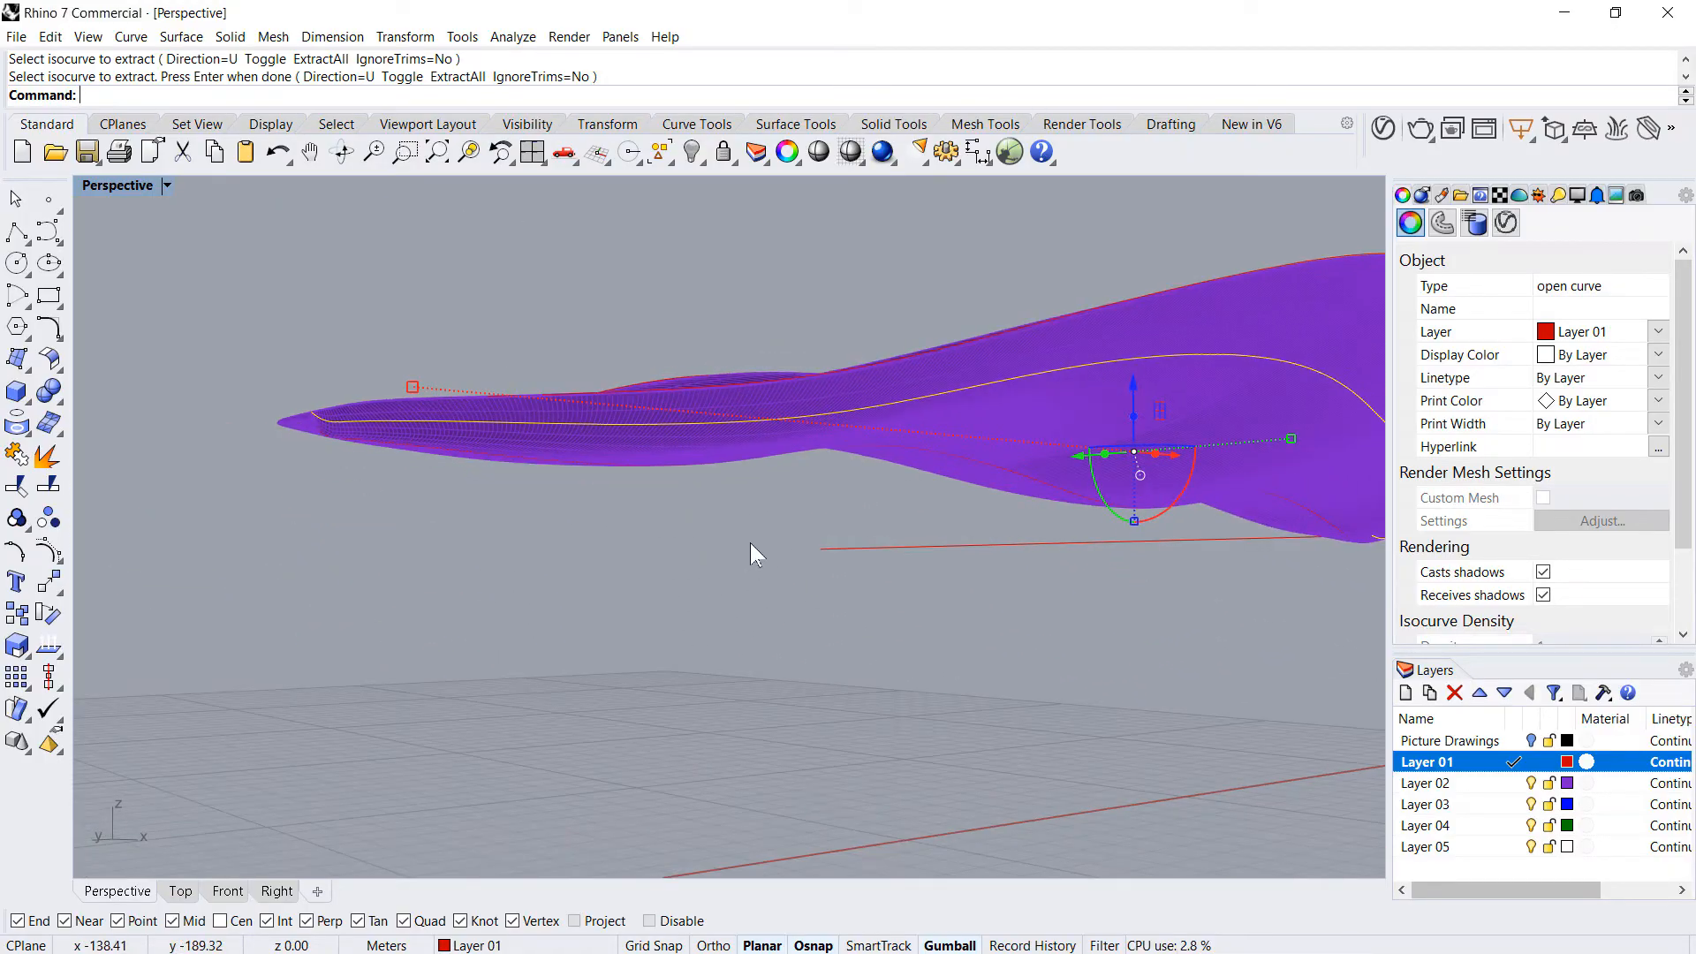
pyautogui.scroll(-9, 519, 528)
pyautogui.moveTo(519, 528); pyautogui.dragTo(159, 813, button='right')
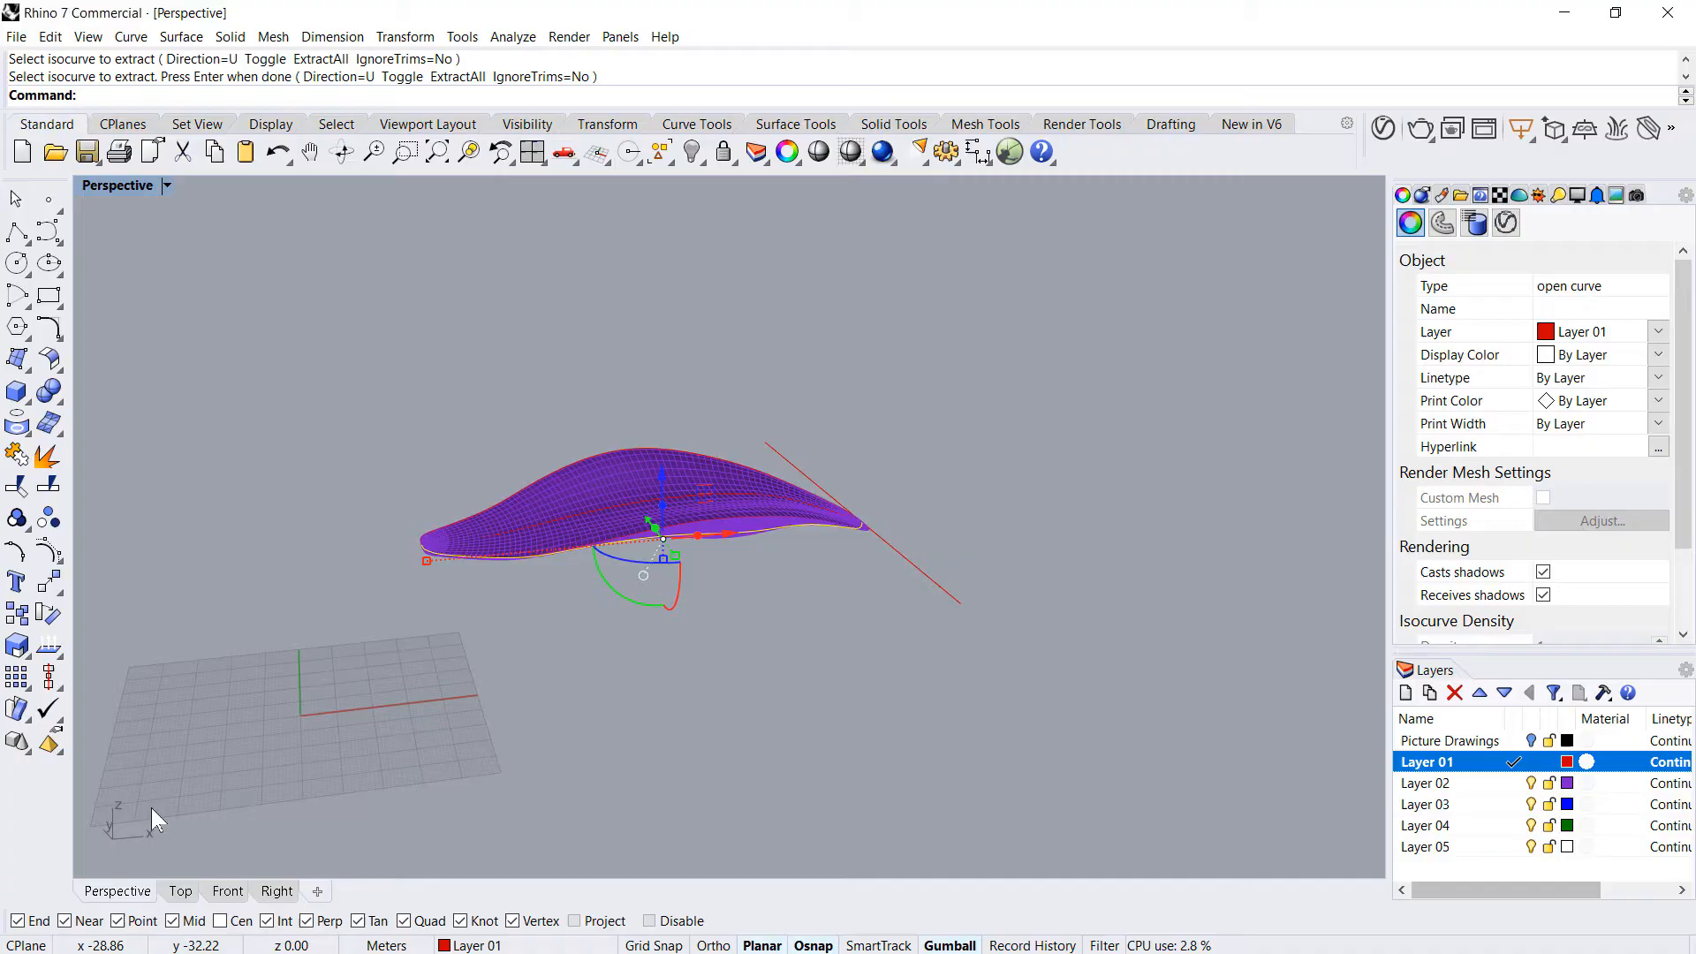
# - Show the Picture Drawings layer in the Front view and turn on the extracted curve's control points
pyautogui.click(228, 890)
pyautogui.click(1530, 740)
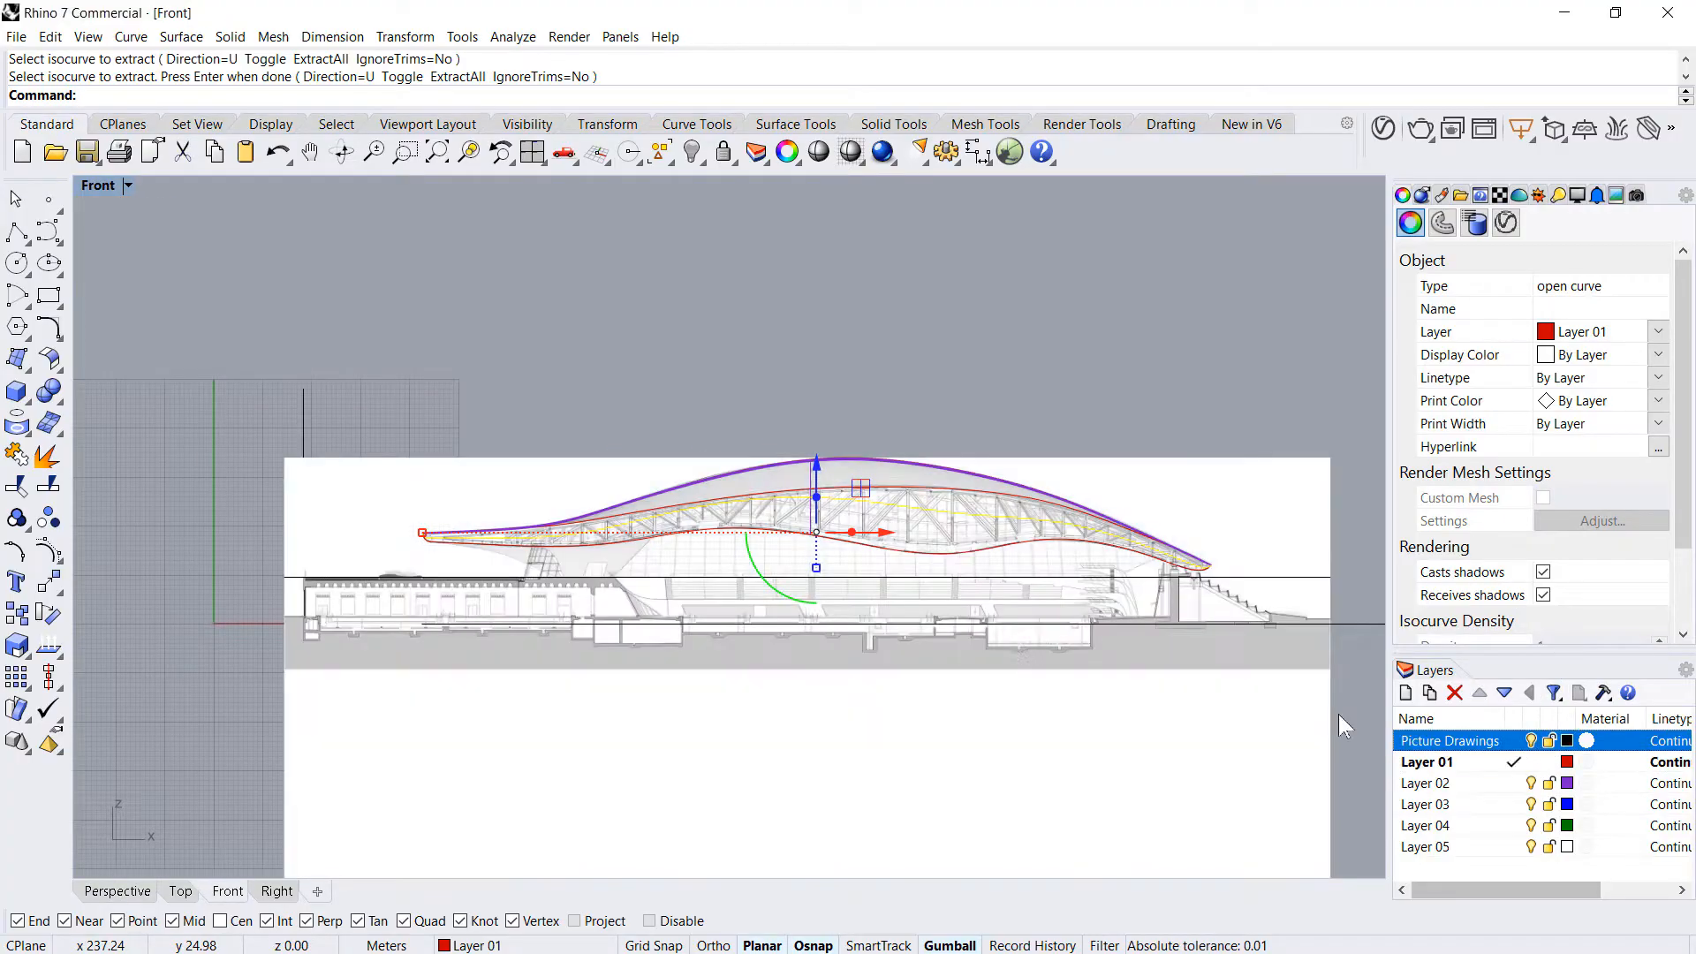
pyautogui.scroll(4, 546, 553)
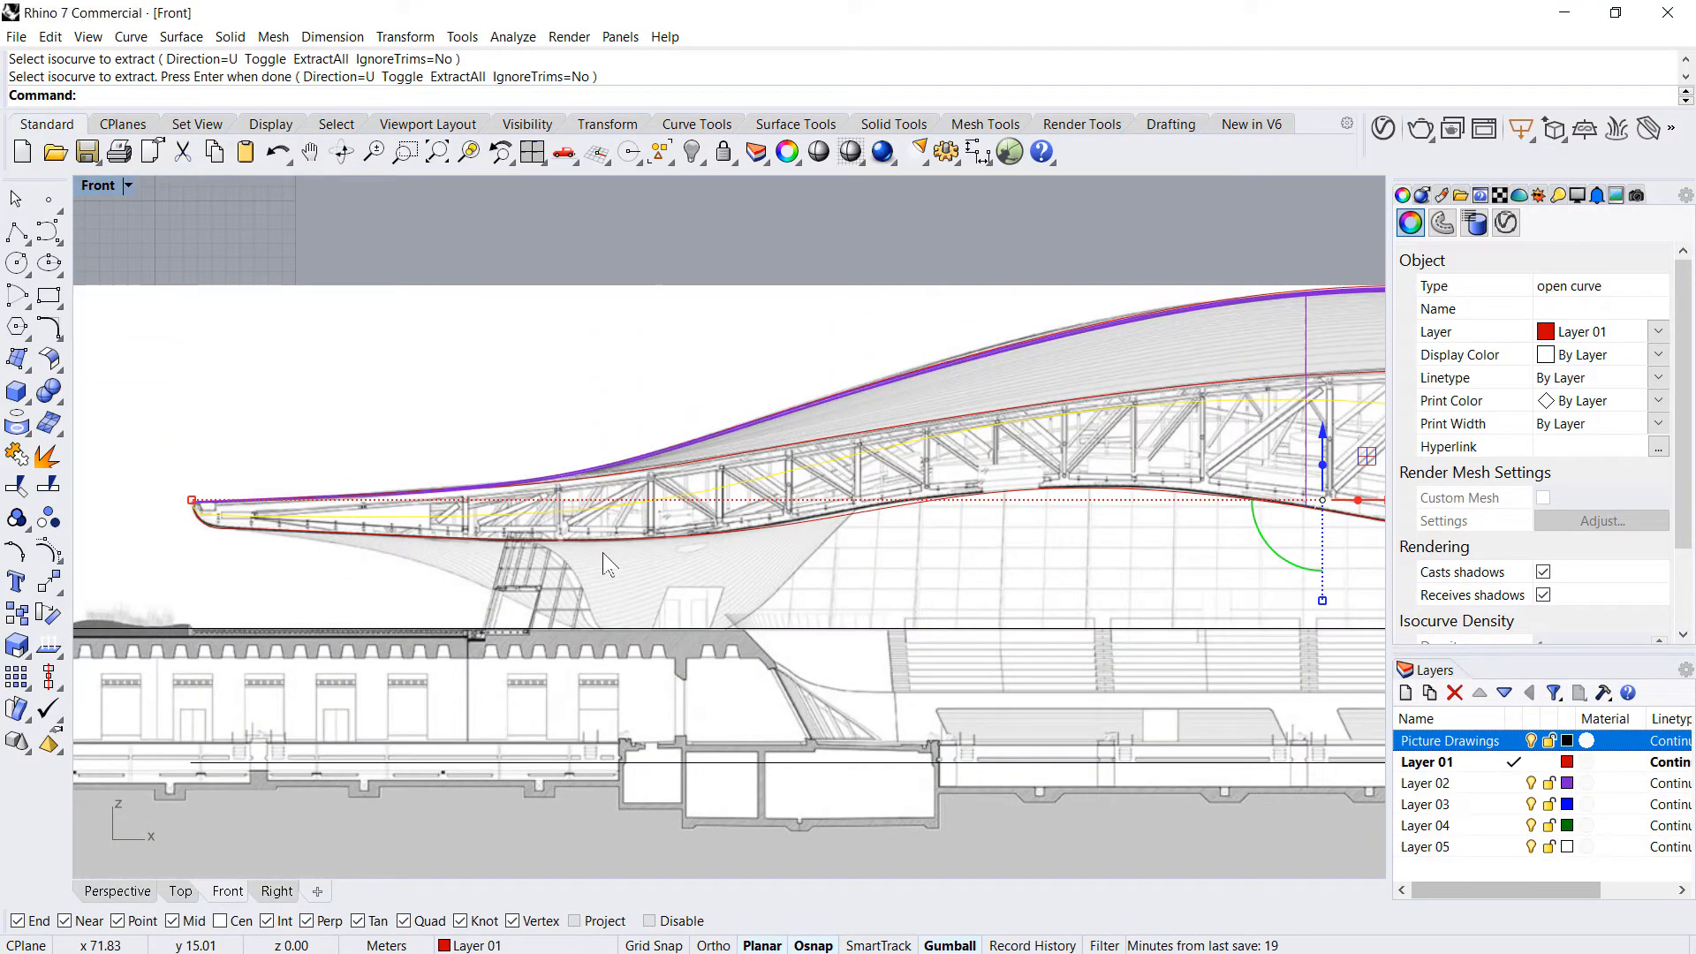
pyautogui.press('Return')
pyautogui.press('F10')
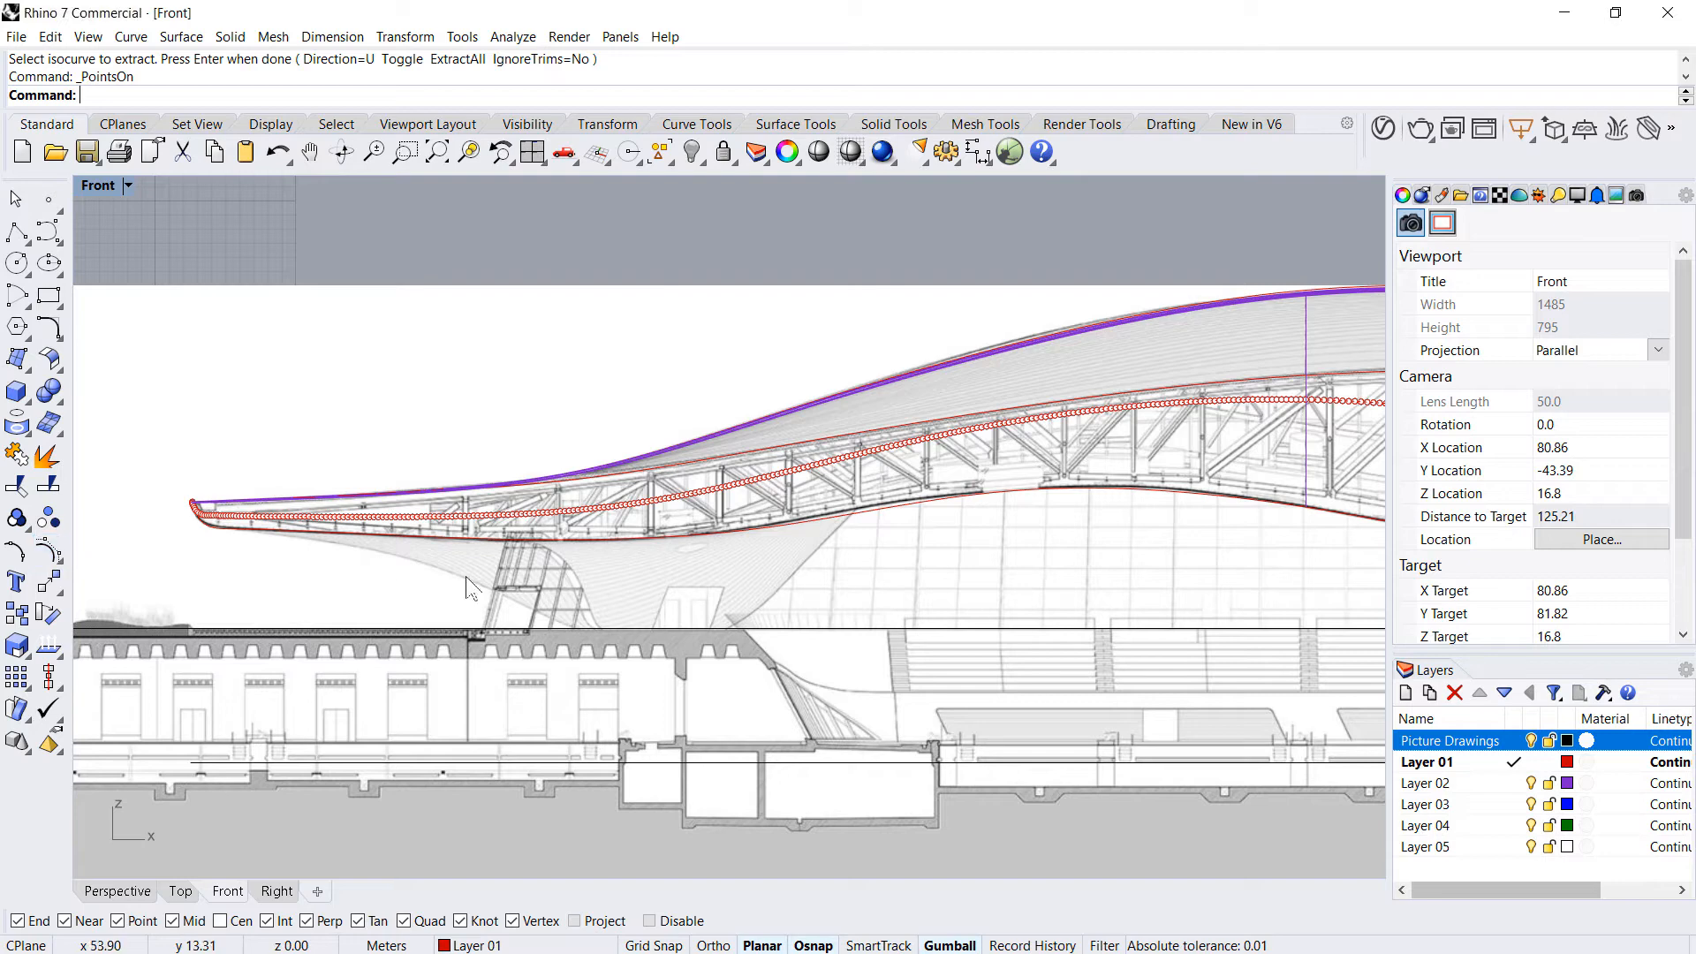
pyautogui.press('Escape')
# - Rebuild the extracted curve at degree 3 with fewer control points and select two neighbouring points above the support at the roof's thin end
pyautogui.click(665, 502)
pyautogui.click(665, 501)
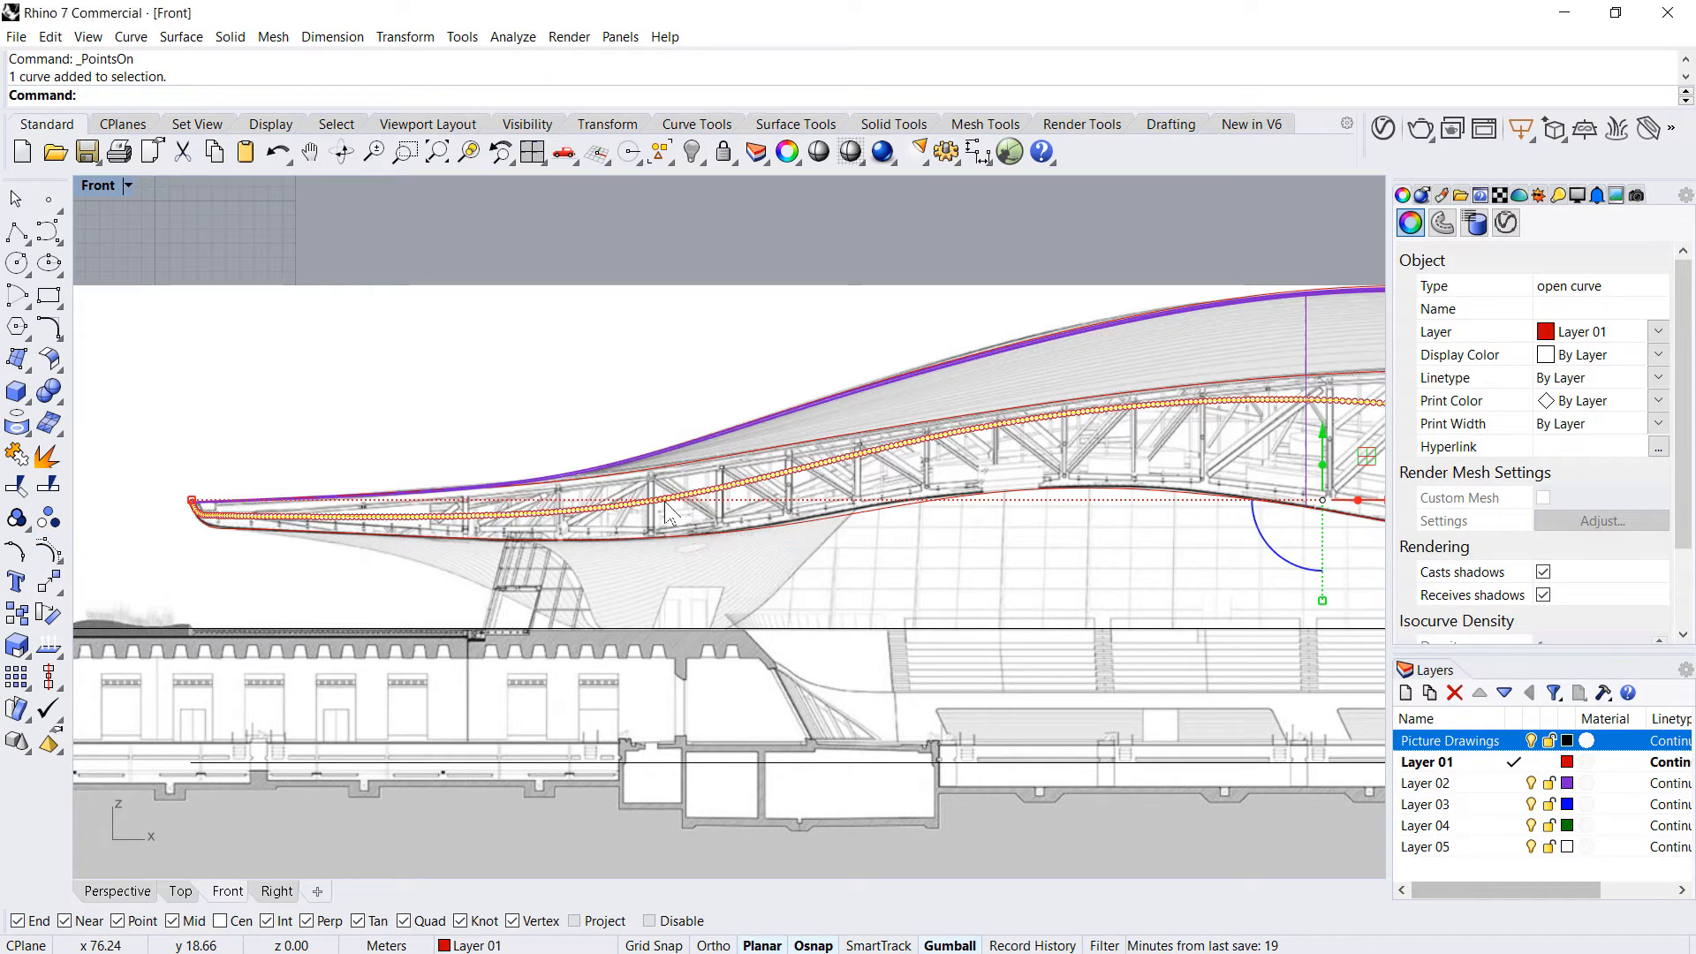
pyautogui.write('Rebuild')
pyautogui.press('Return')
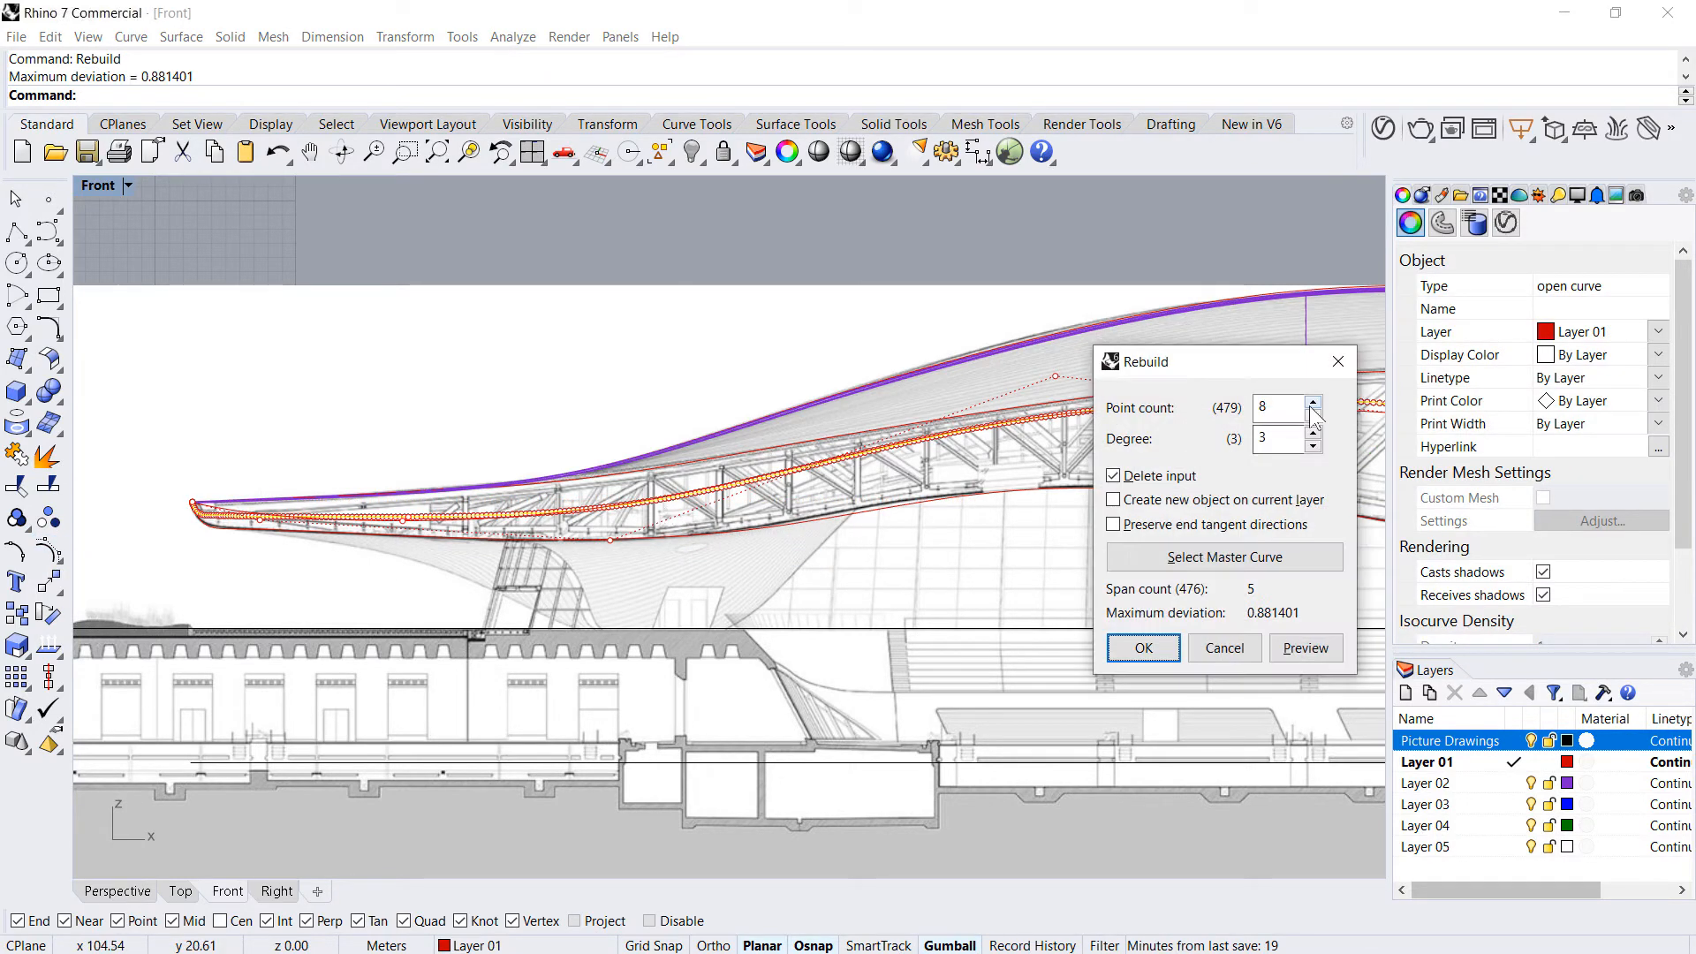
pyautogui.moveTo(1282, 410); pyautogui.dragTo(1111, 435)
pyautogui.press('Return')
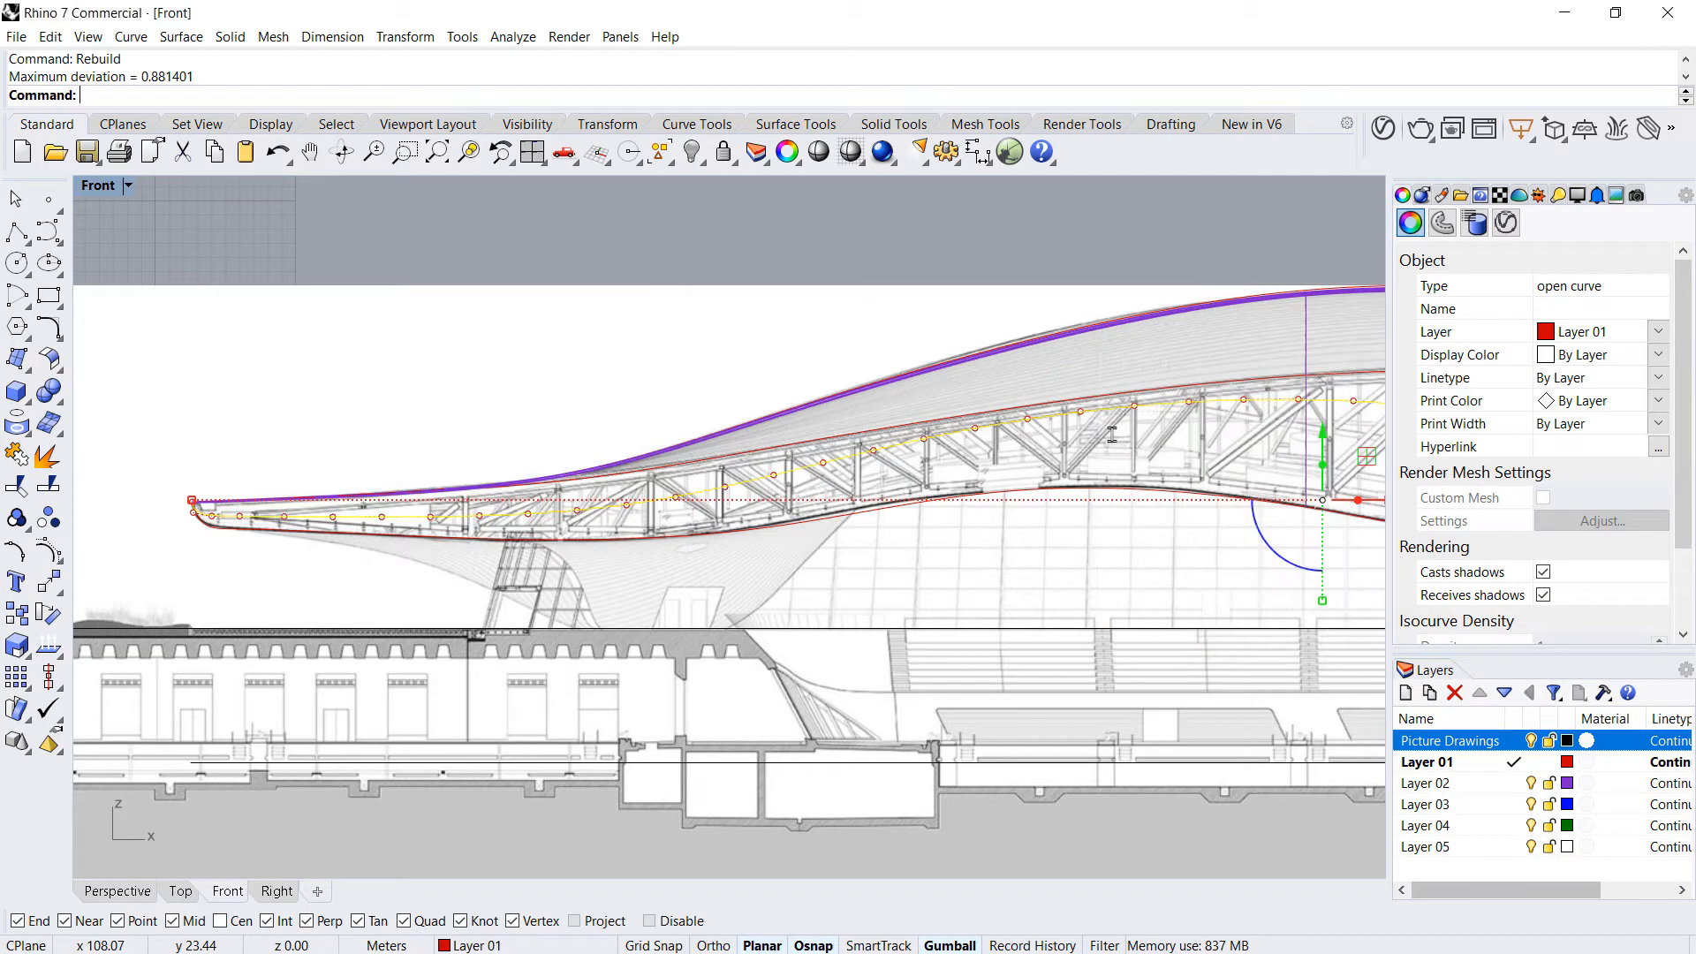
pyautogui.click(579, 511)
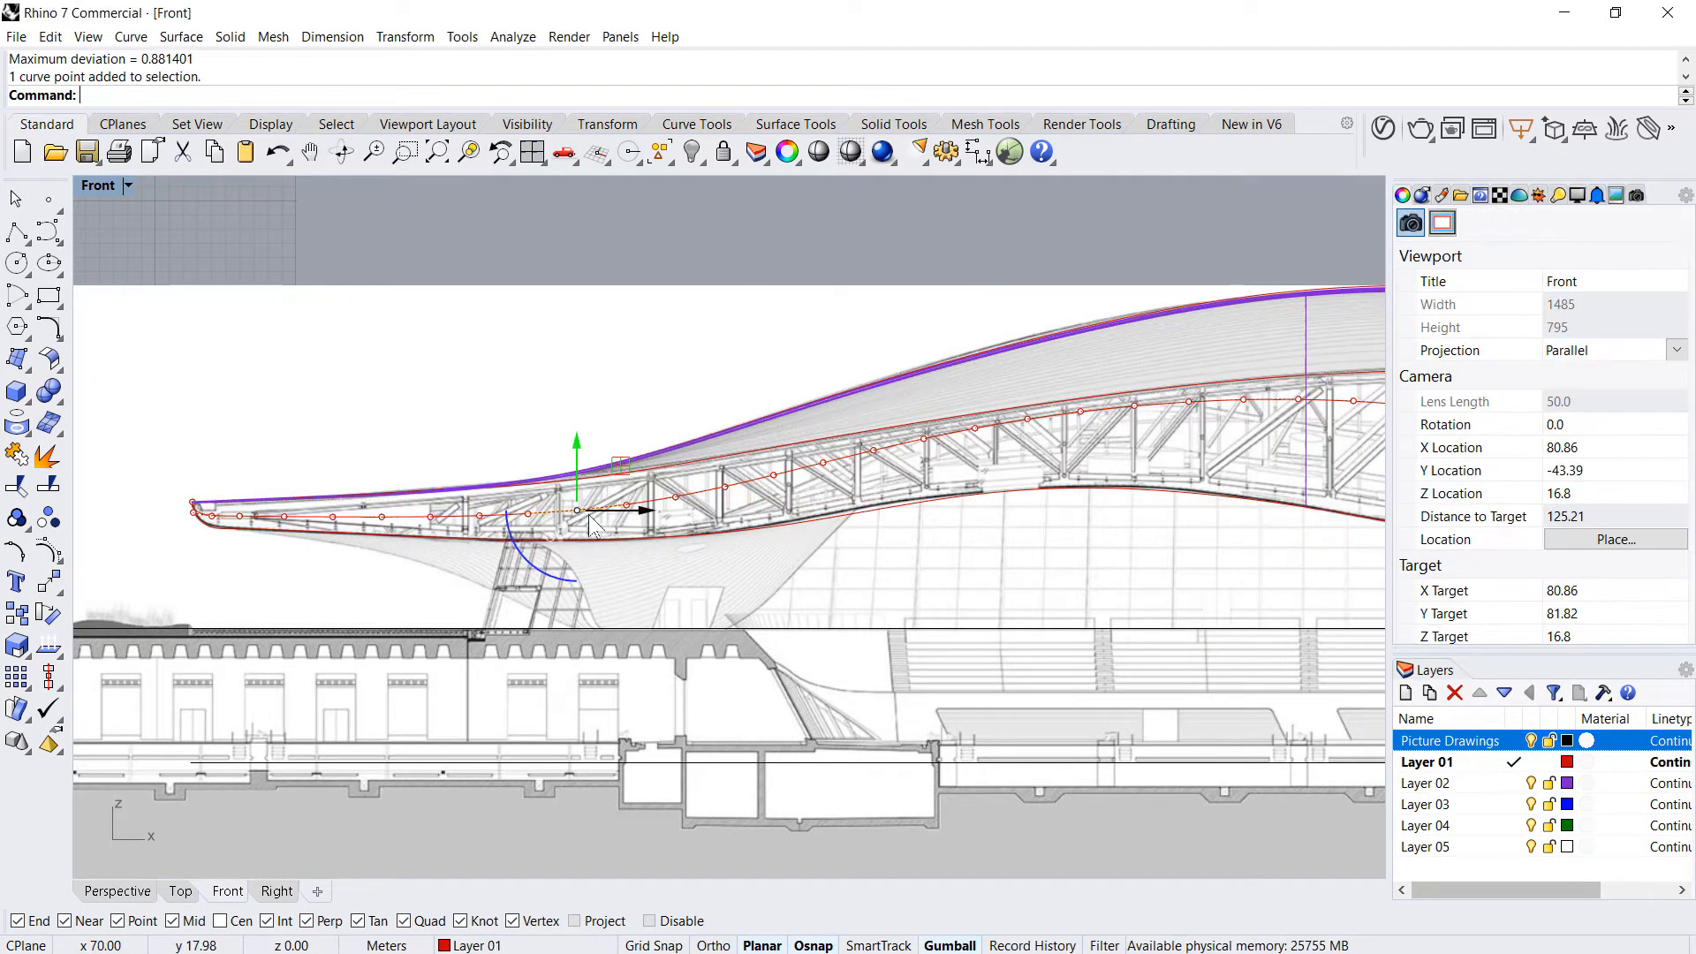
pyautogui.scroll(6, 635, 502)
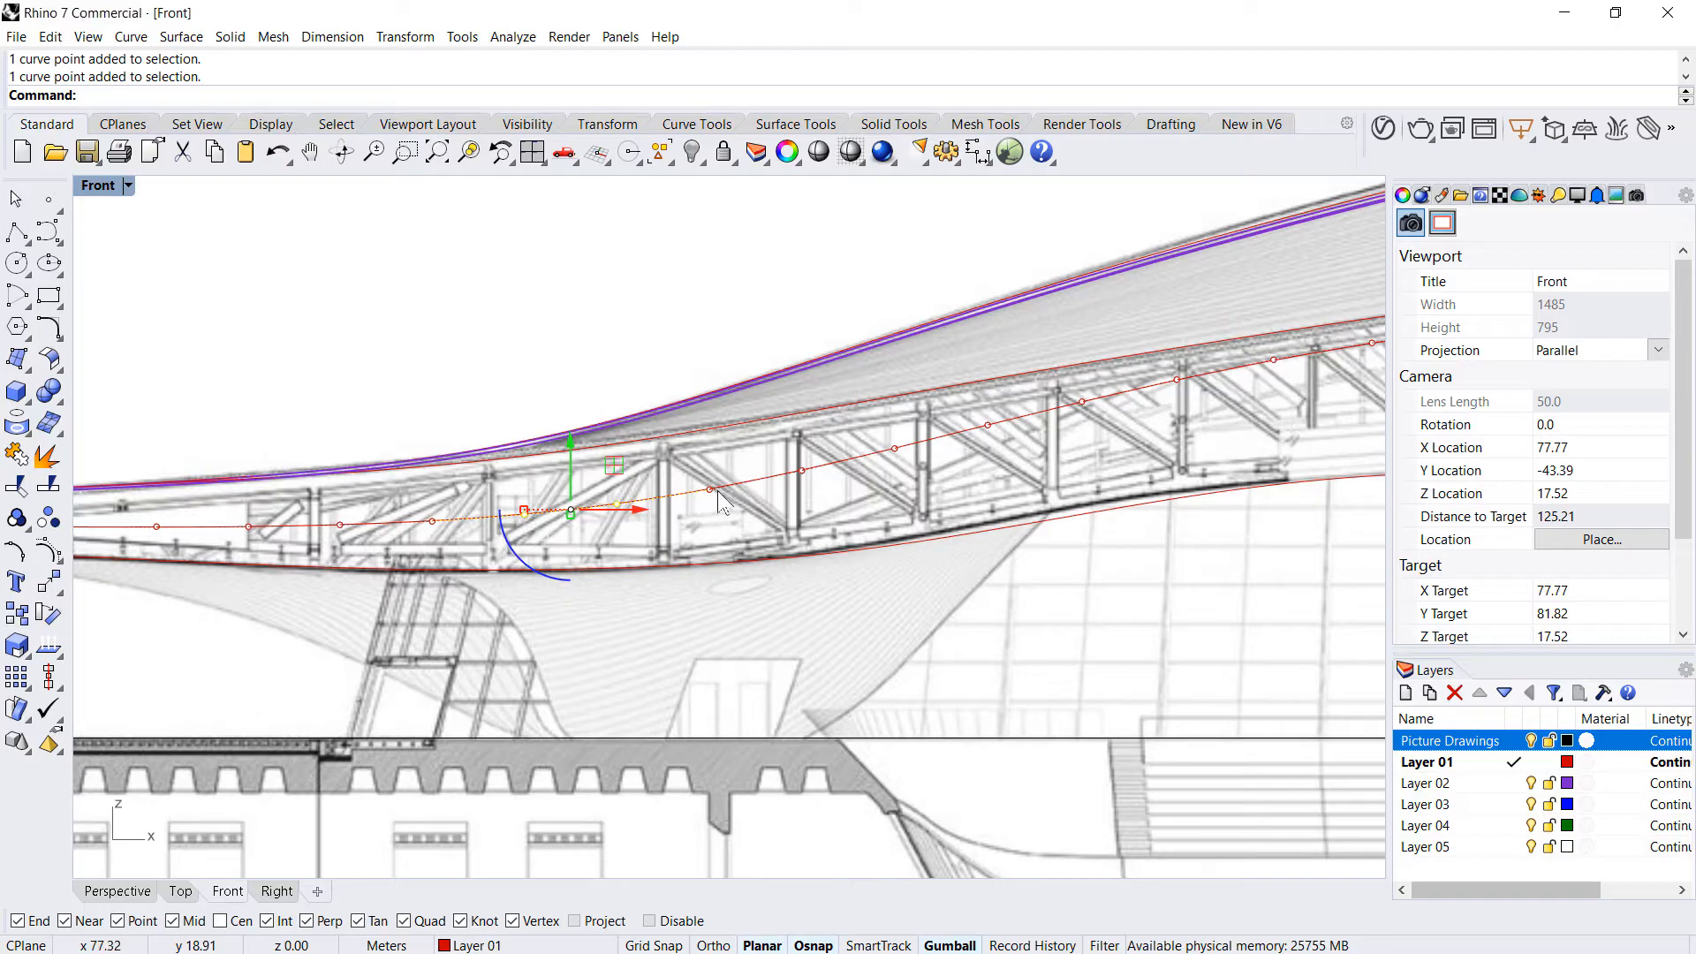
pyautogui.click(747, 502)
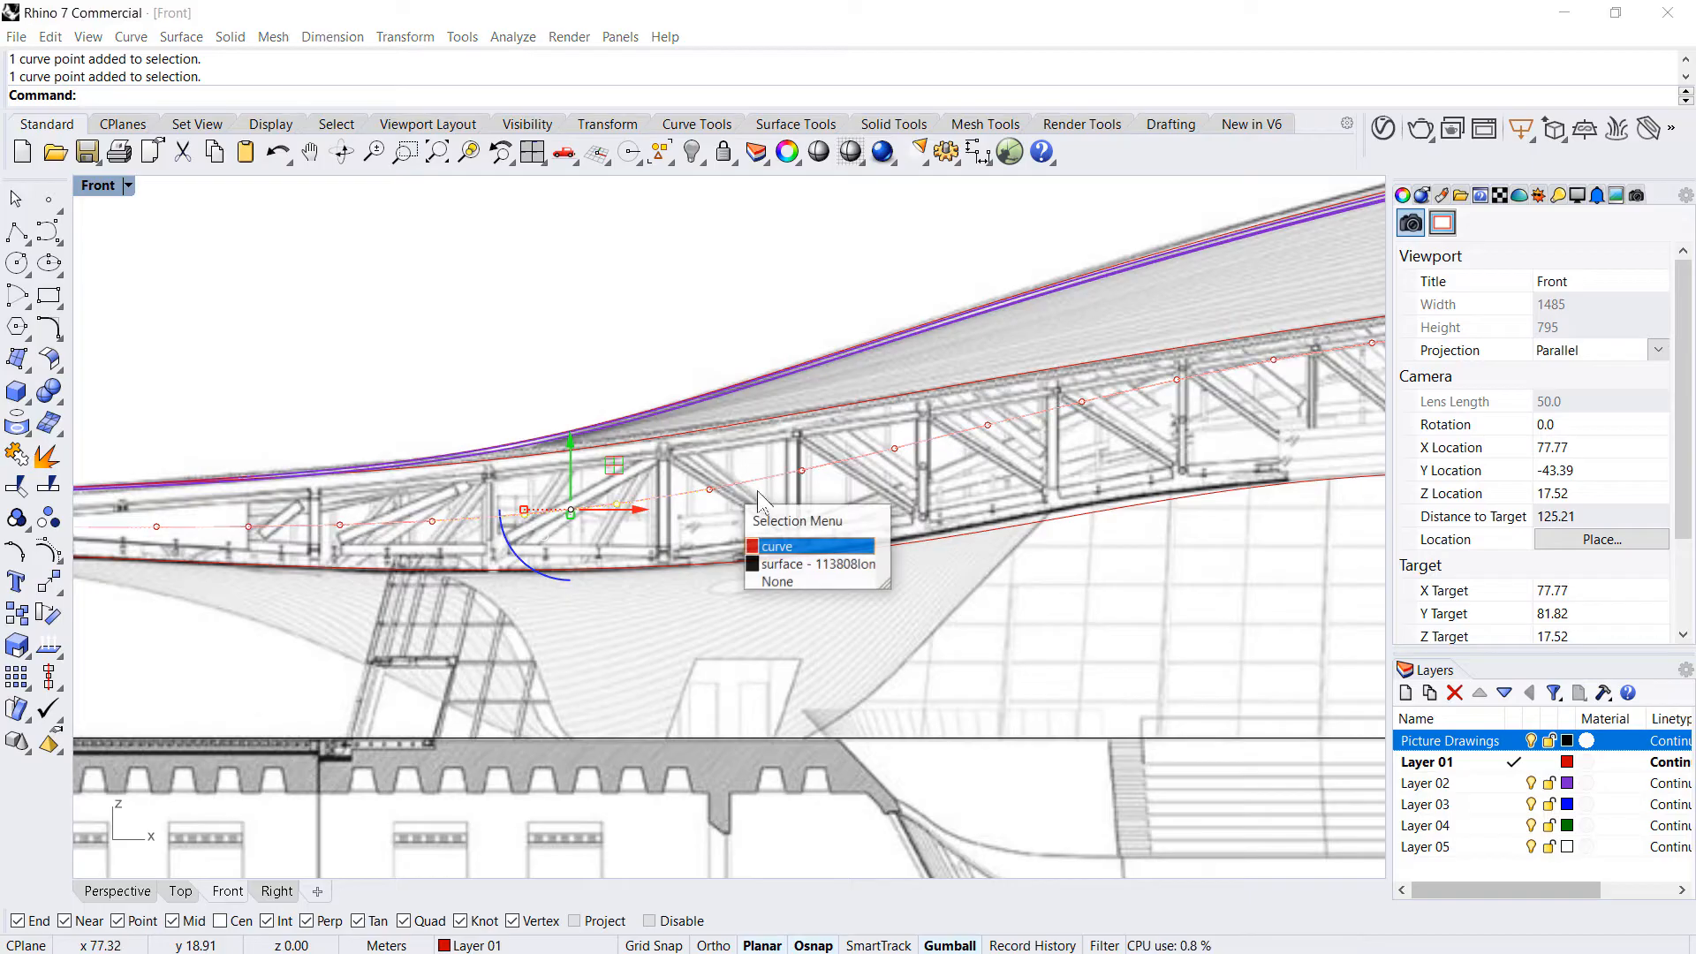
pyautogui.click(788, 578)
pyautogui.moveTo(642, 288); pyautogui.dragTo(803, 475)
pyautogui.hotkey('ctrl', 'z')
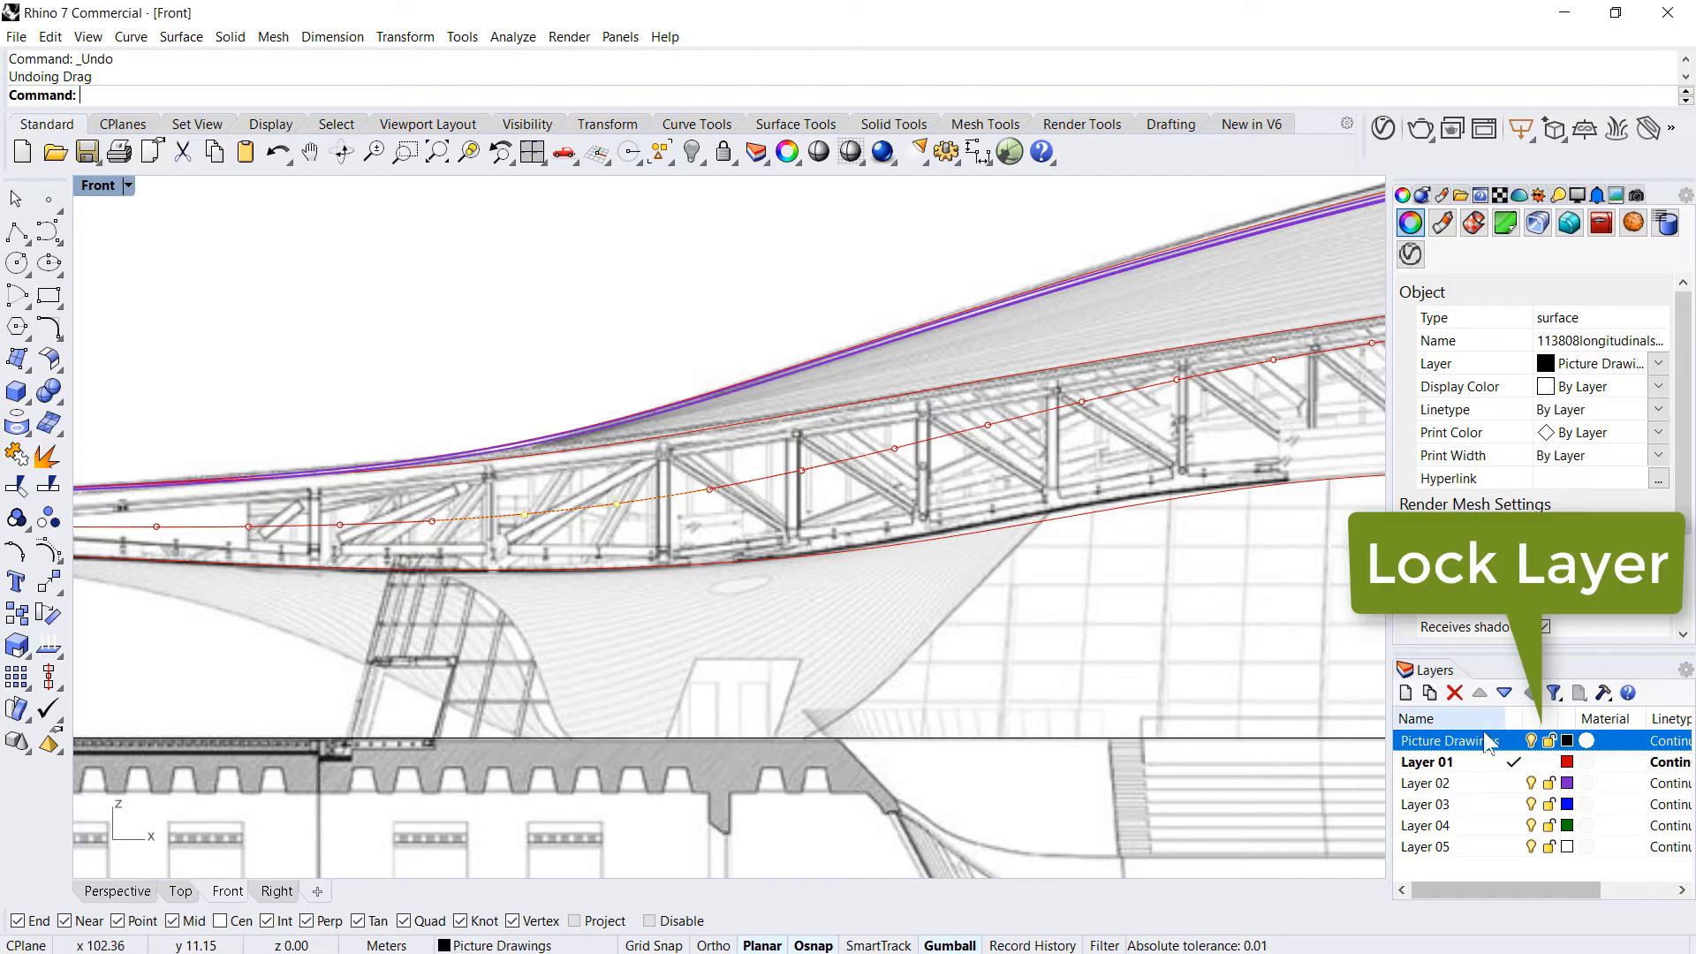
# - Lock the Picture Drawings layer, add the next two control points to the selection and lower all four to near the support's base line
pyautogui.click(1548, 740)
pyautogui.keyDown('shift'); pyautogui.click(709, 490); pyautogui.keyUp('shift')
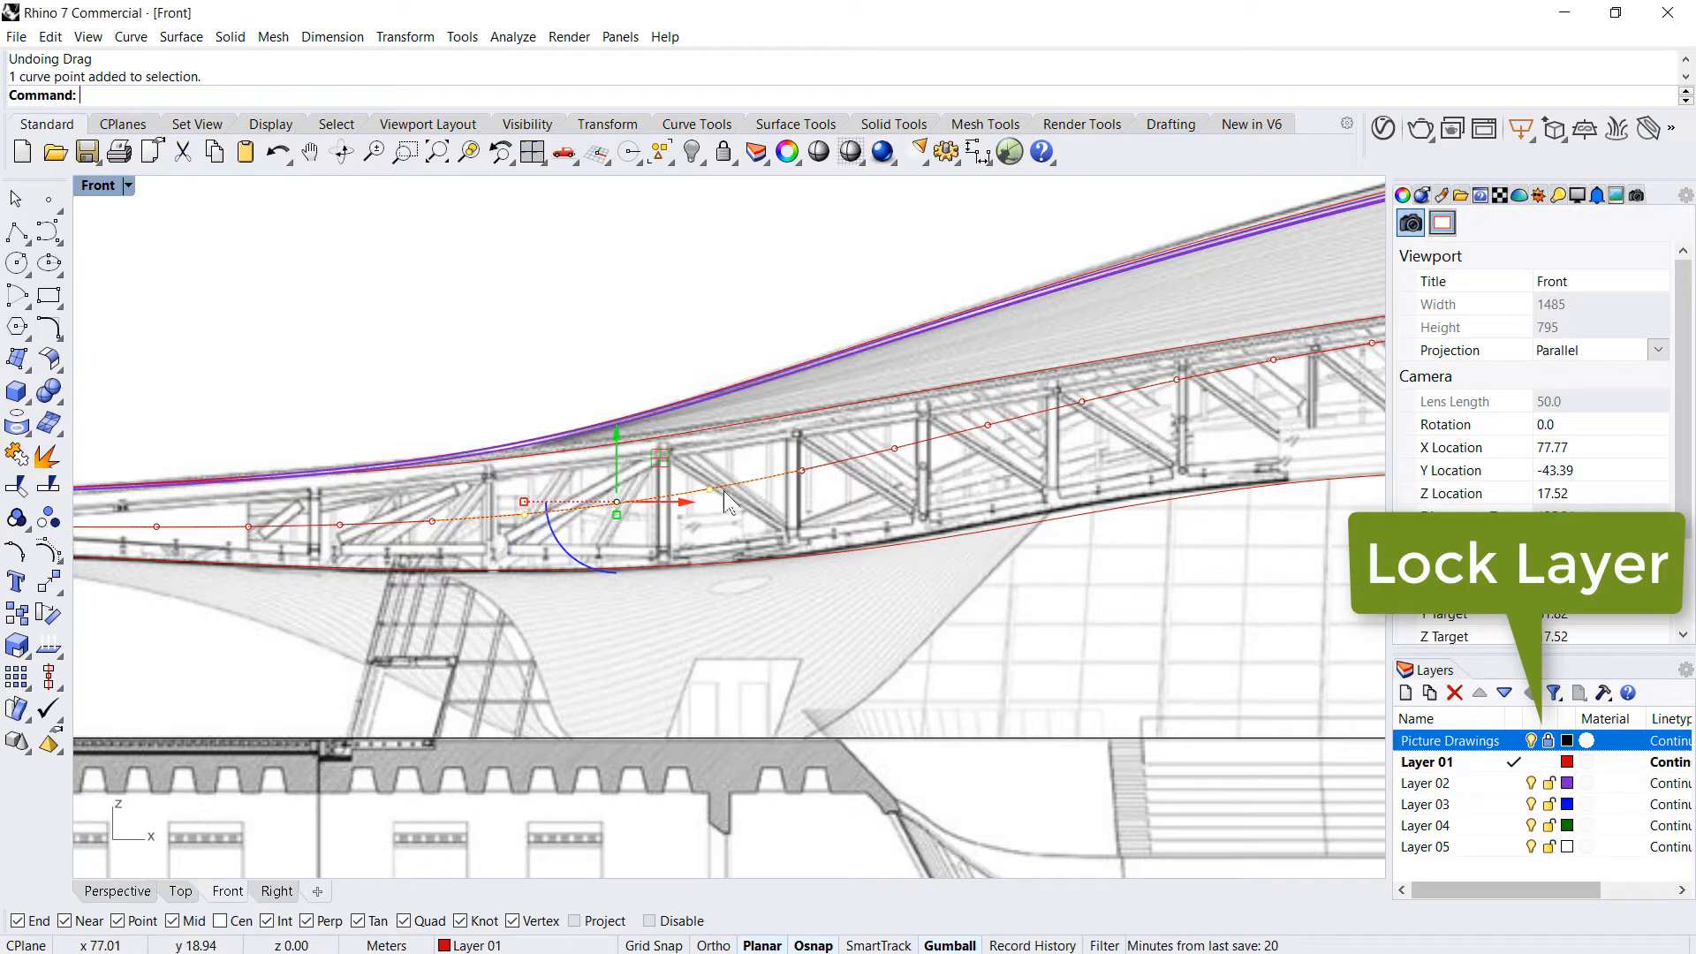
pyautogui.keyDown('shift'); pyautogui.click(802, 470); pyautogui.keyUp('shift')
pyautogui.moveTo(662, 432); pyautogui.dragTo(665, 669)
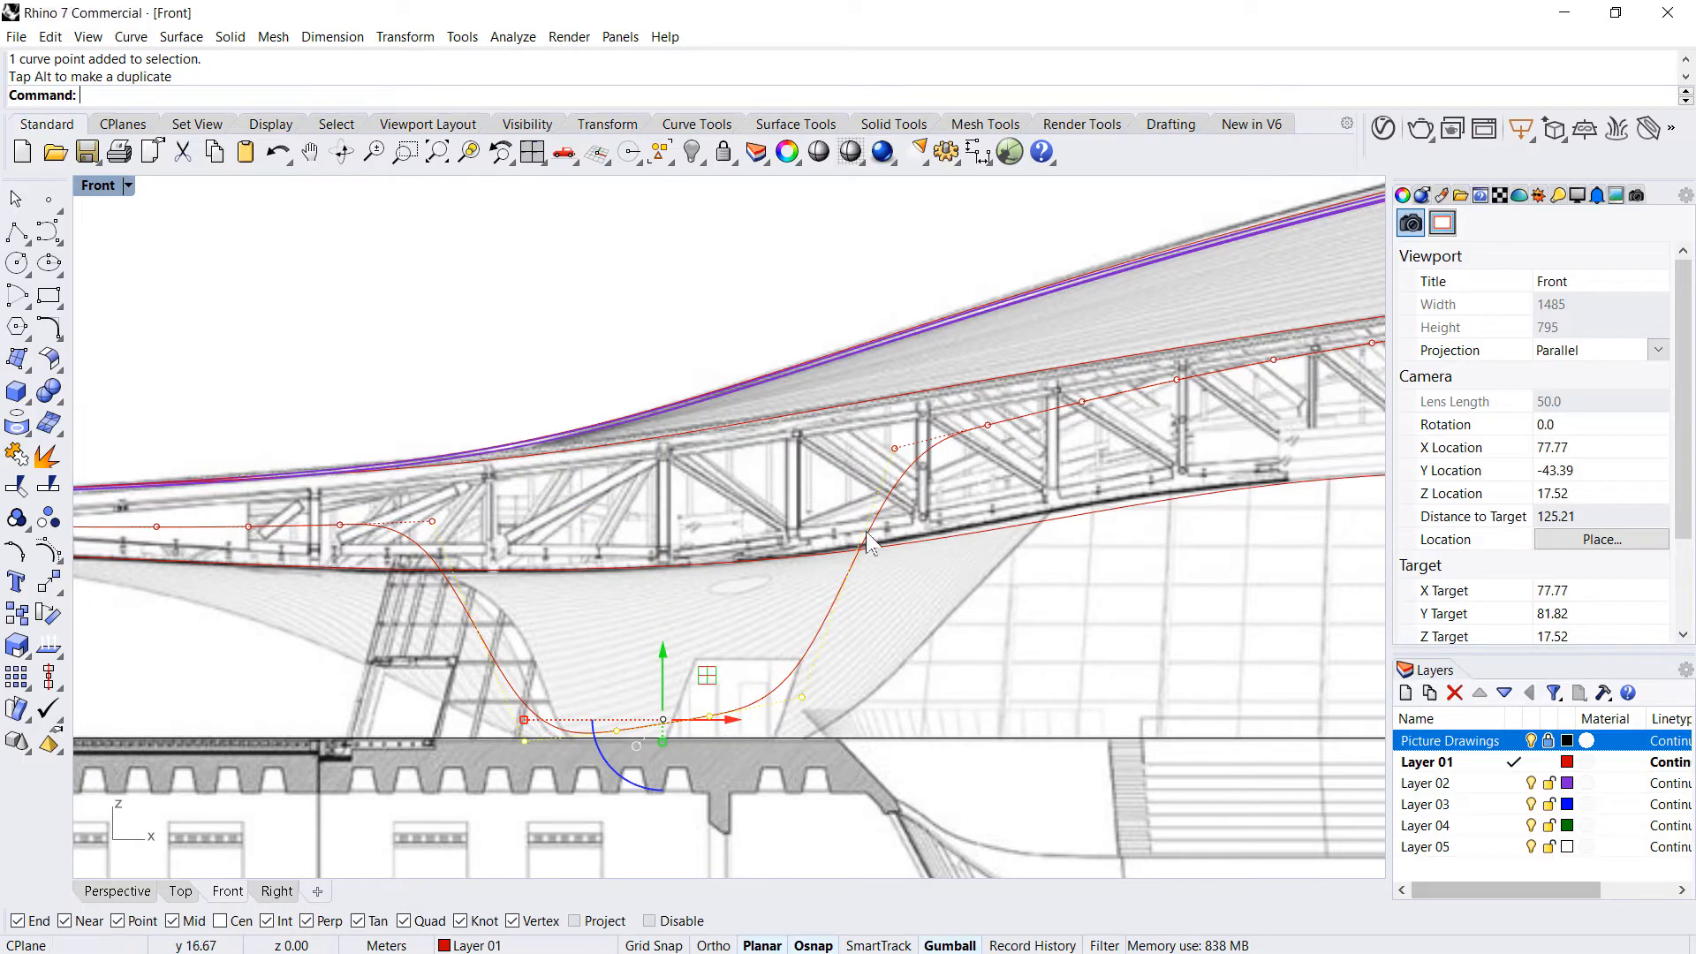
# - Align the four lowered control points to the support's base line with SetPt, setting only Z and aligning to World
pyautogui.write('SetPt')
pyautogui.press('Return')
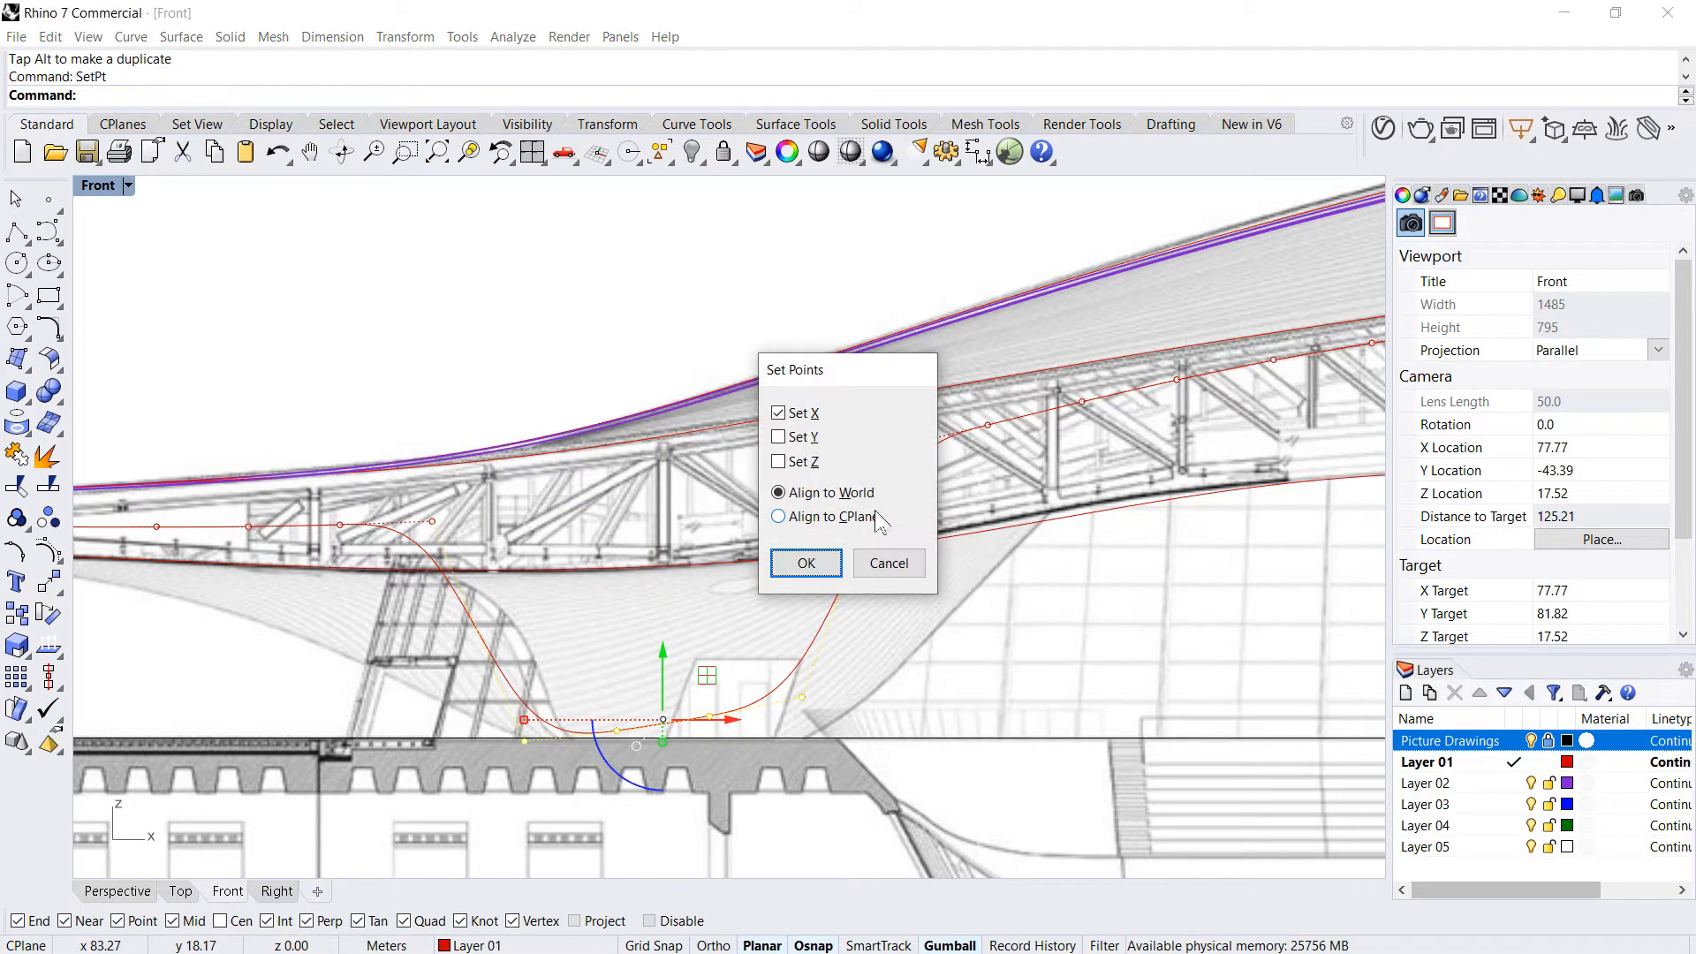
pyautogui.click(799, 415)
pyautogui.click(806, 563)
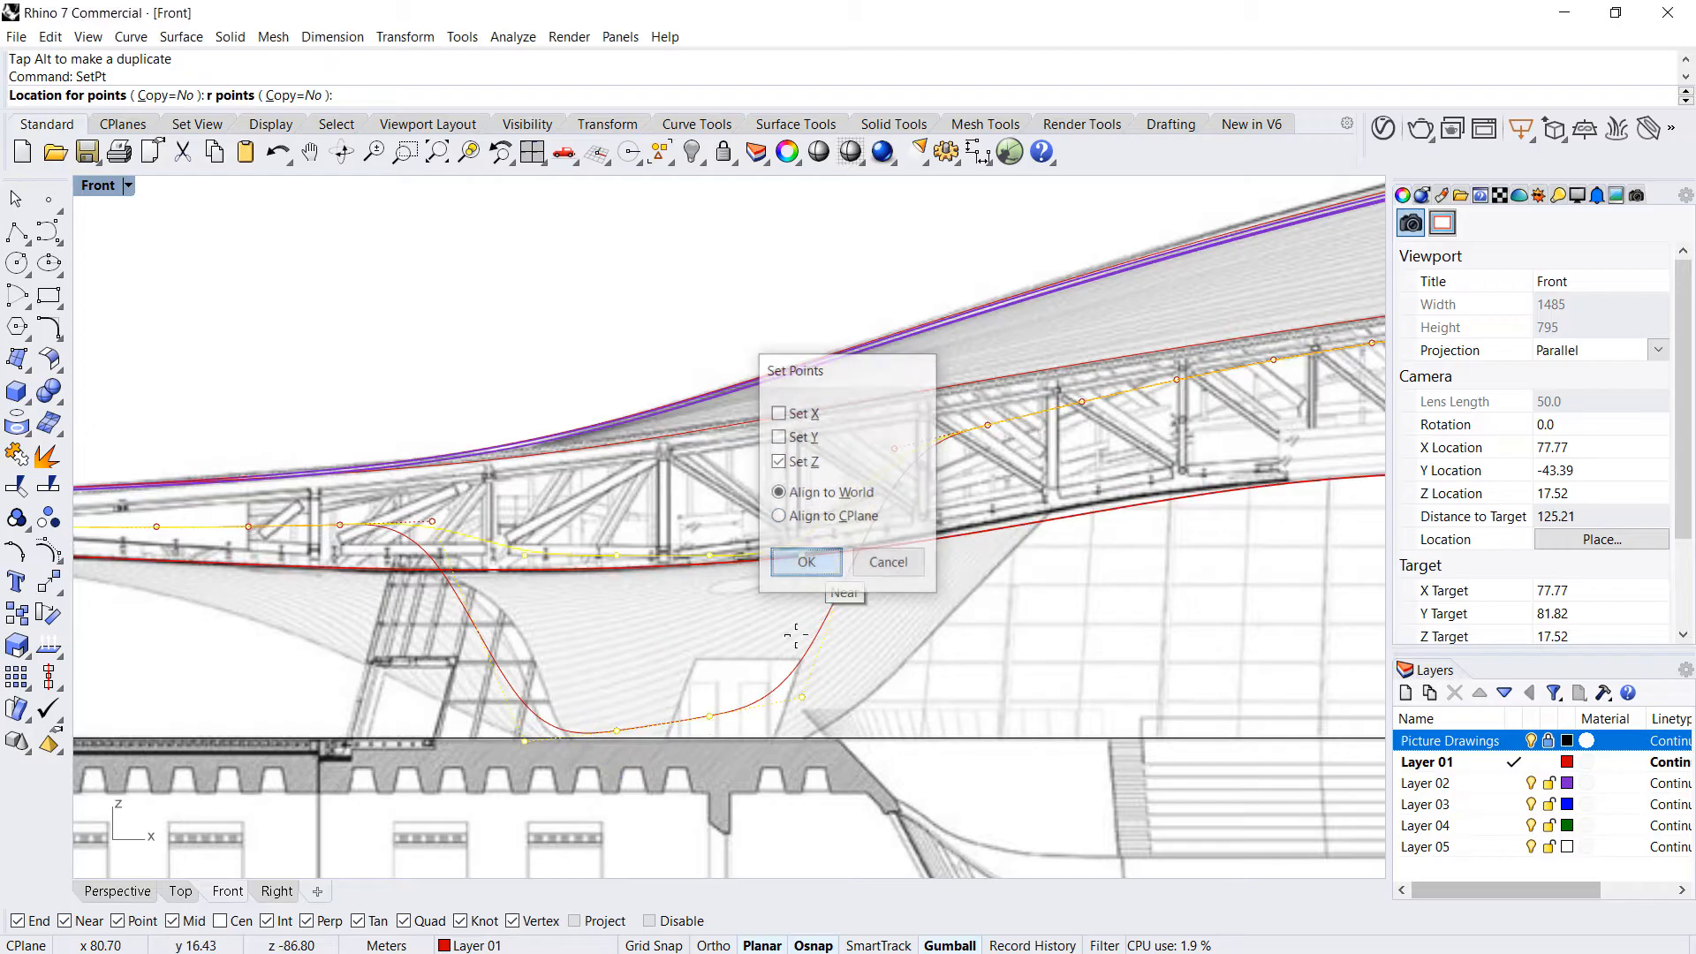
pyautogui.click(796, 746)
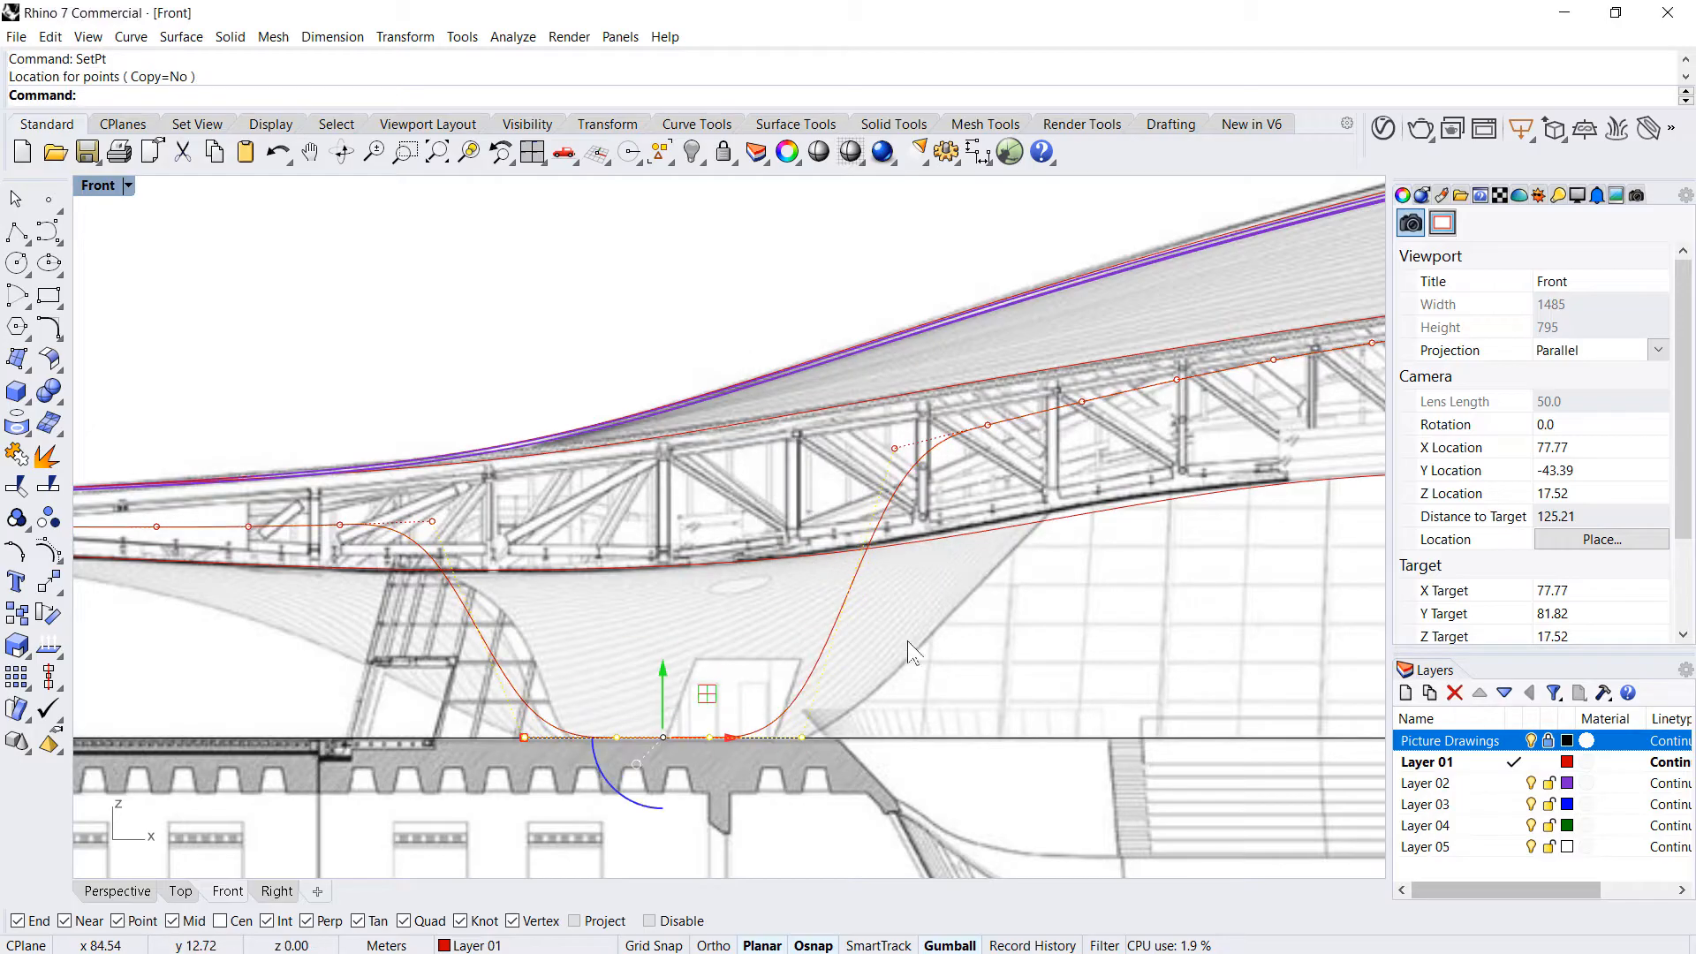
# - Smooth the extracted curve's upper control points where it climbs from the support towards the roof's middle, using MoveUVN smoothing in U
pyautogui.scroll(-4, 902, 633)
pyautogui.scroll(6, 574, 623)
pyautogui.click(608, 500)
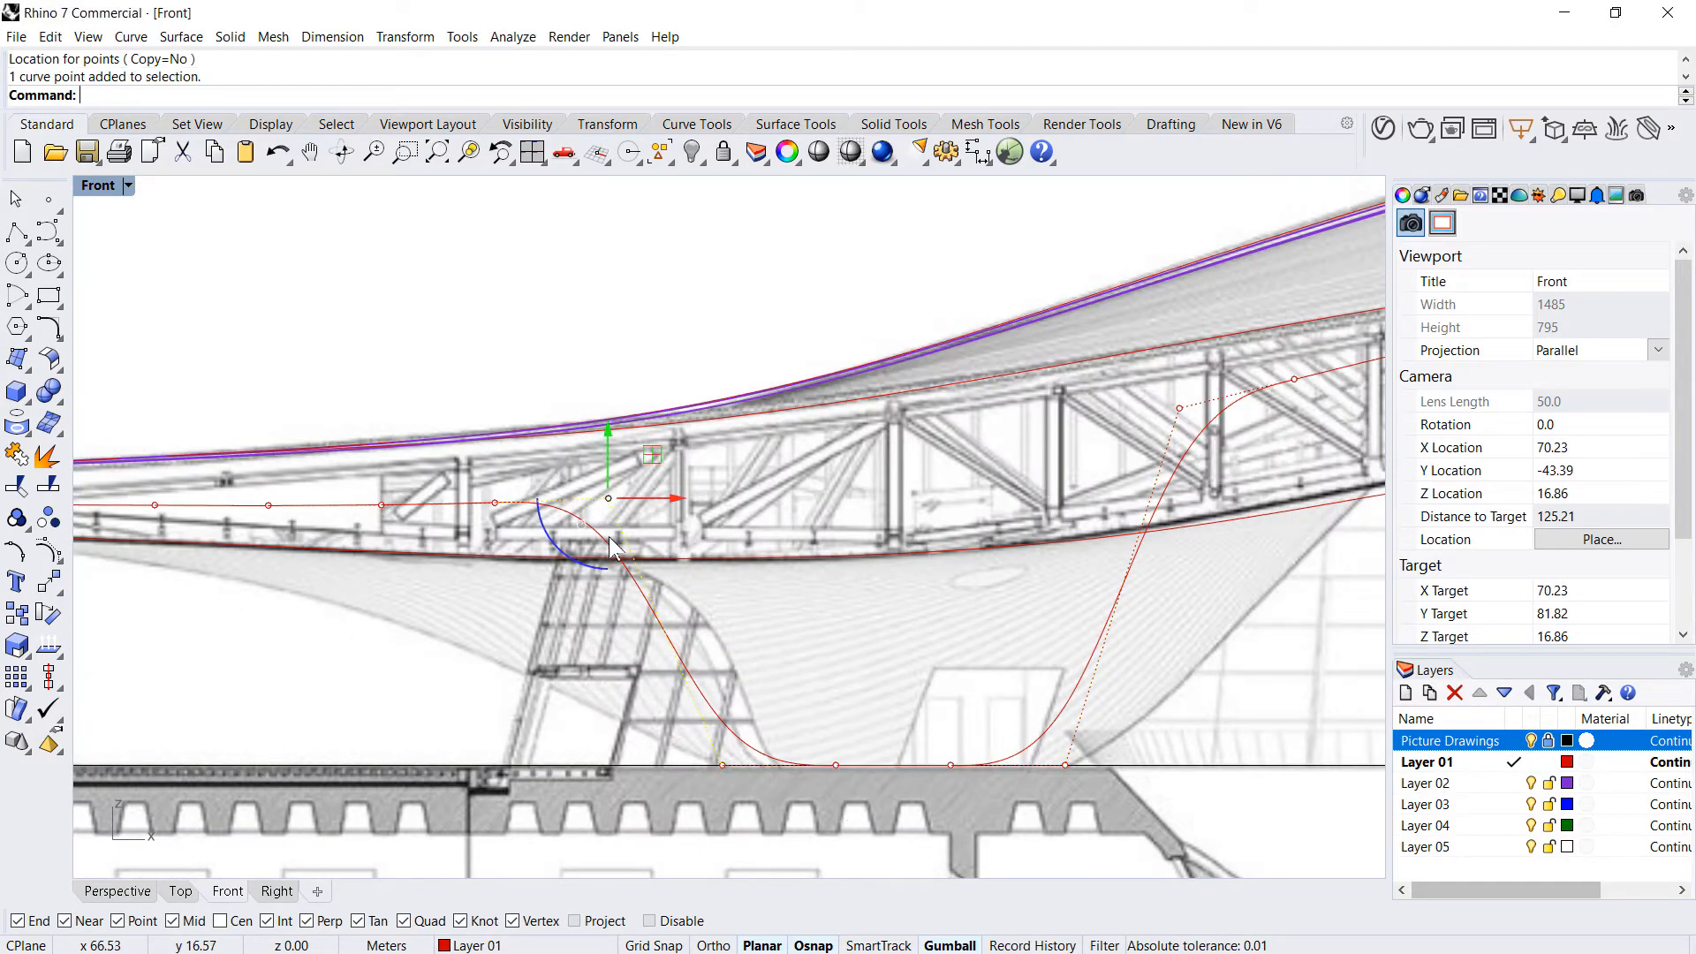
pyautogui.scroll(-5, 609, 512)
pyautogui.scroll(3, 590, 559)
pyautogui.scroll(5, 658, 543)
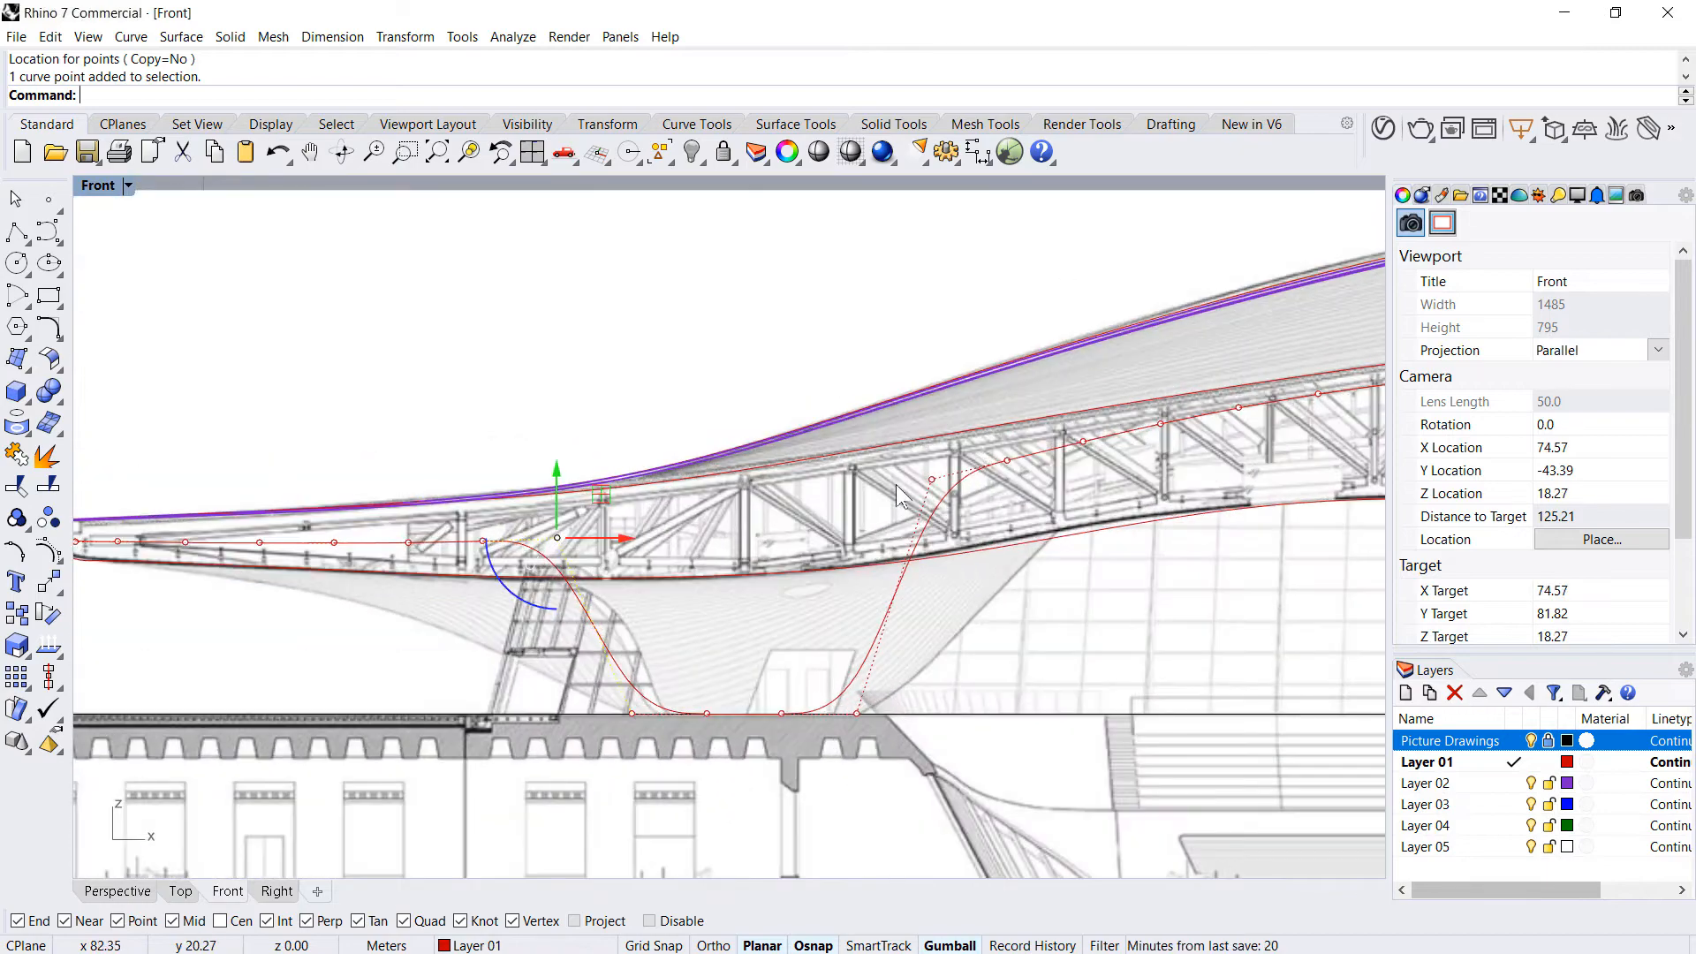
pyautogui.click(931, 481)
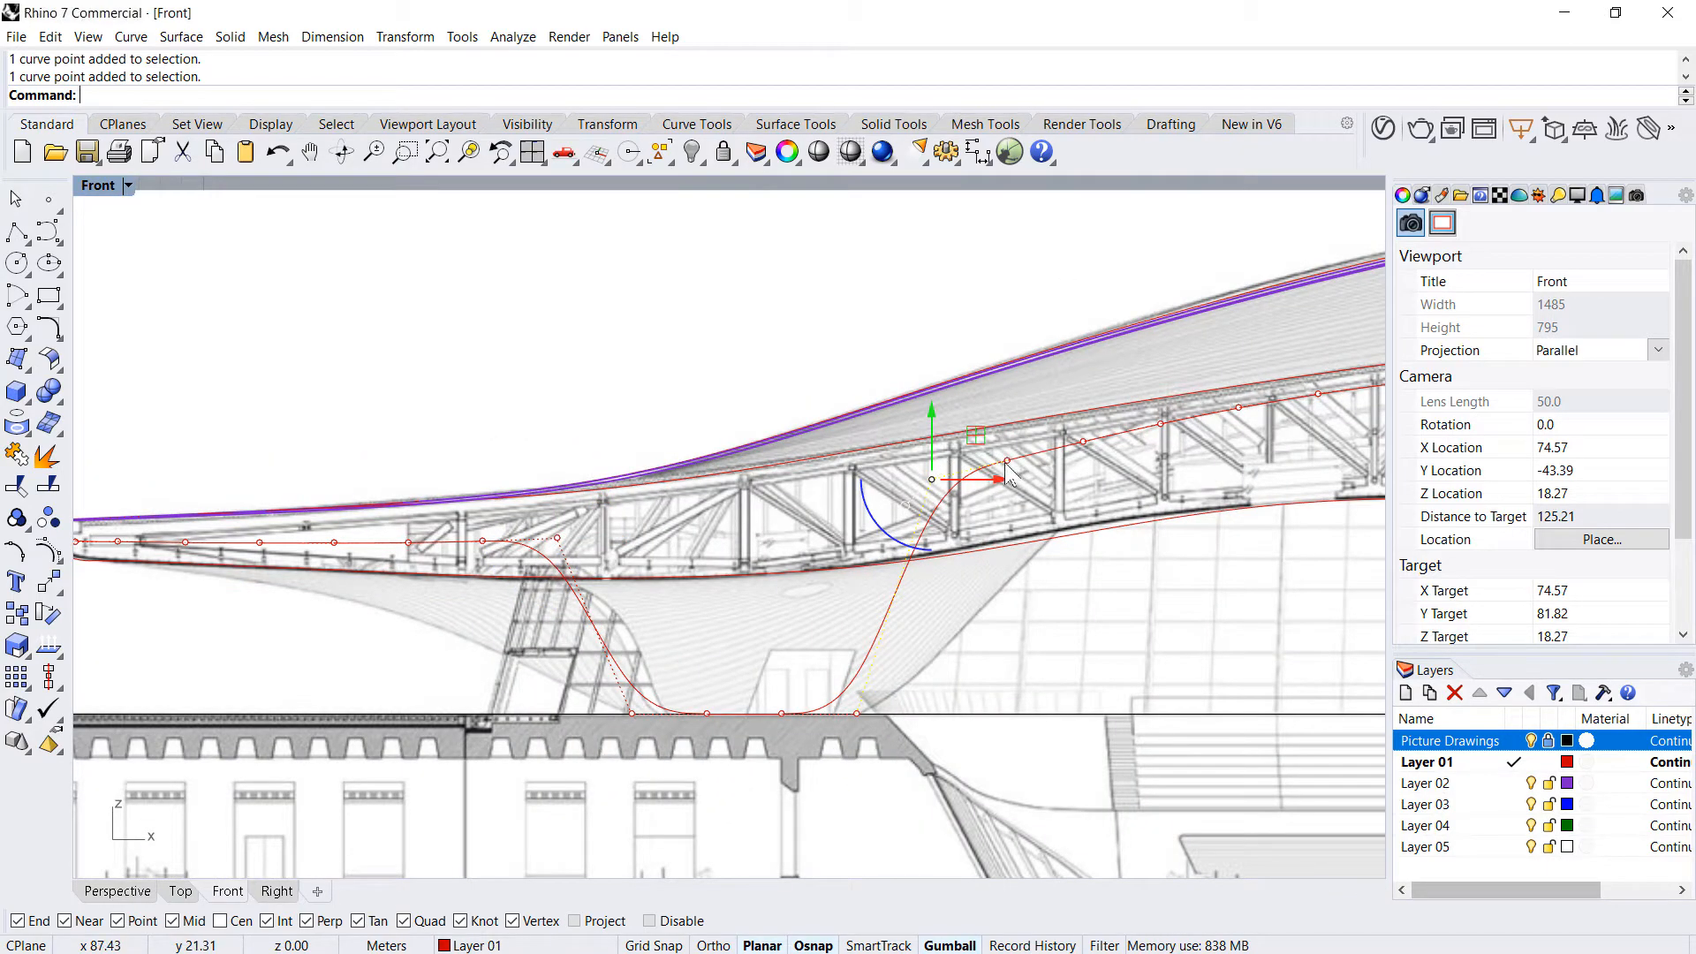
pyautogui.scroll(-5, 1011, 476)
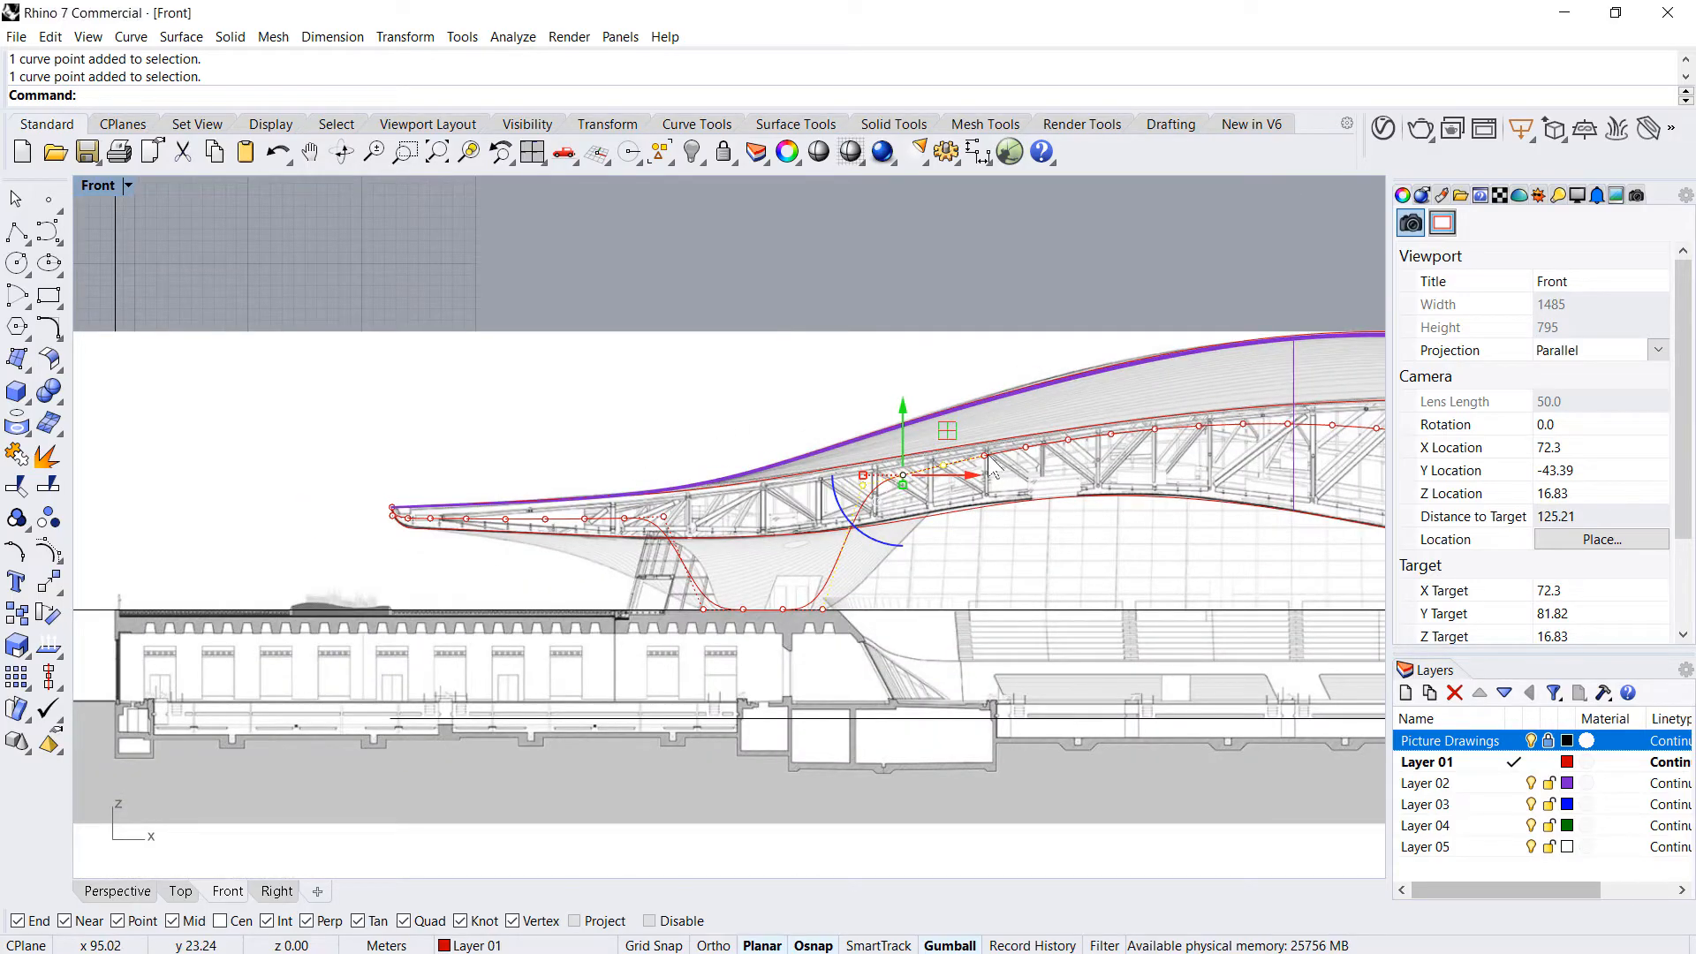
pyautogui.moveTo(989, 469); pyautogui.dragTo(1037, 457)
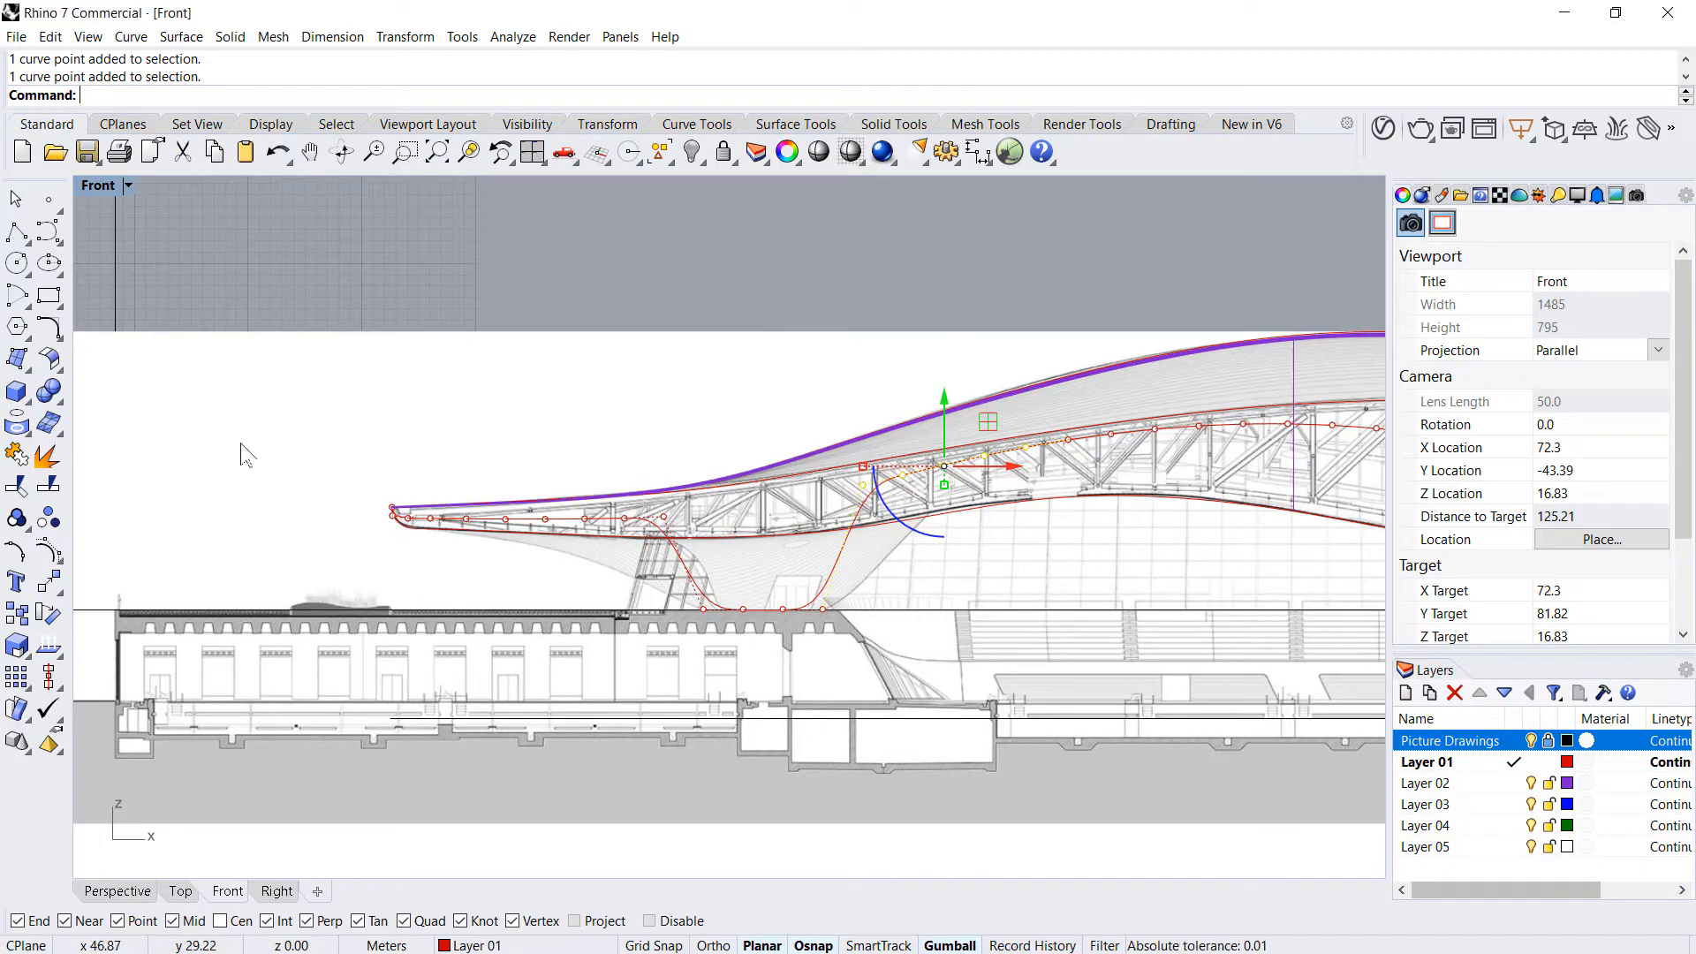
pyautogui.click(59, 572)
pyautogui.click(157, 625)
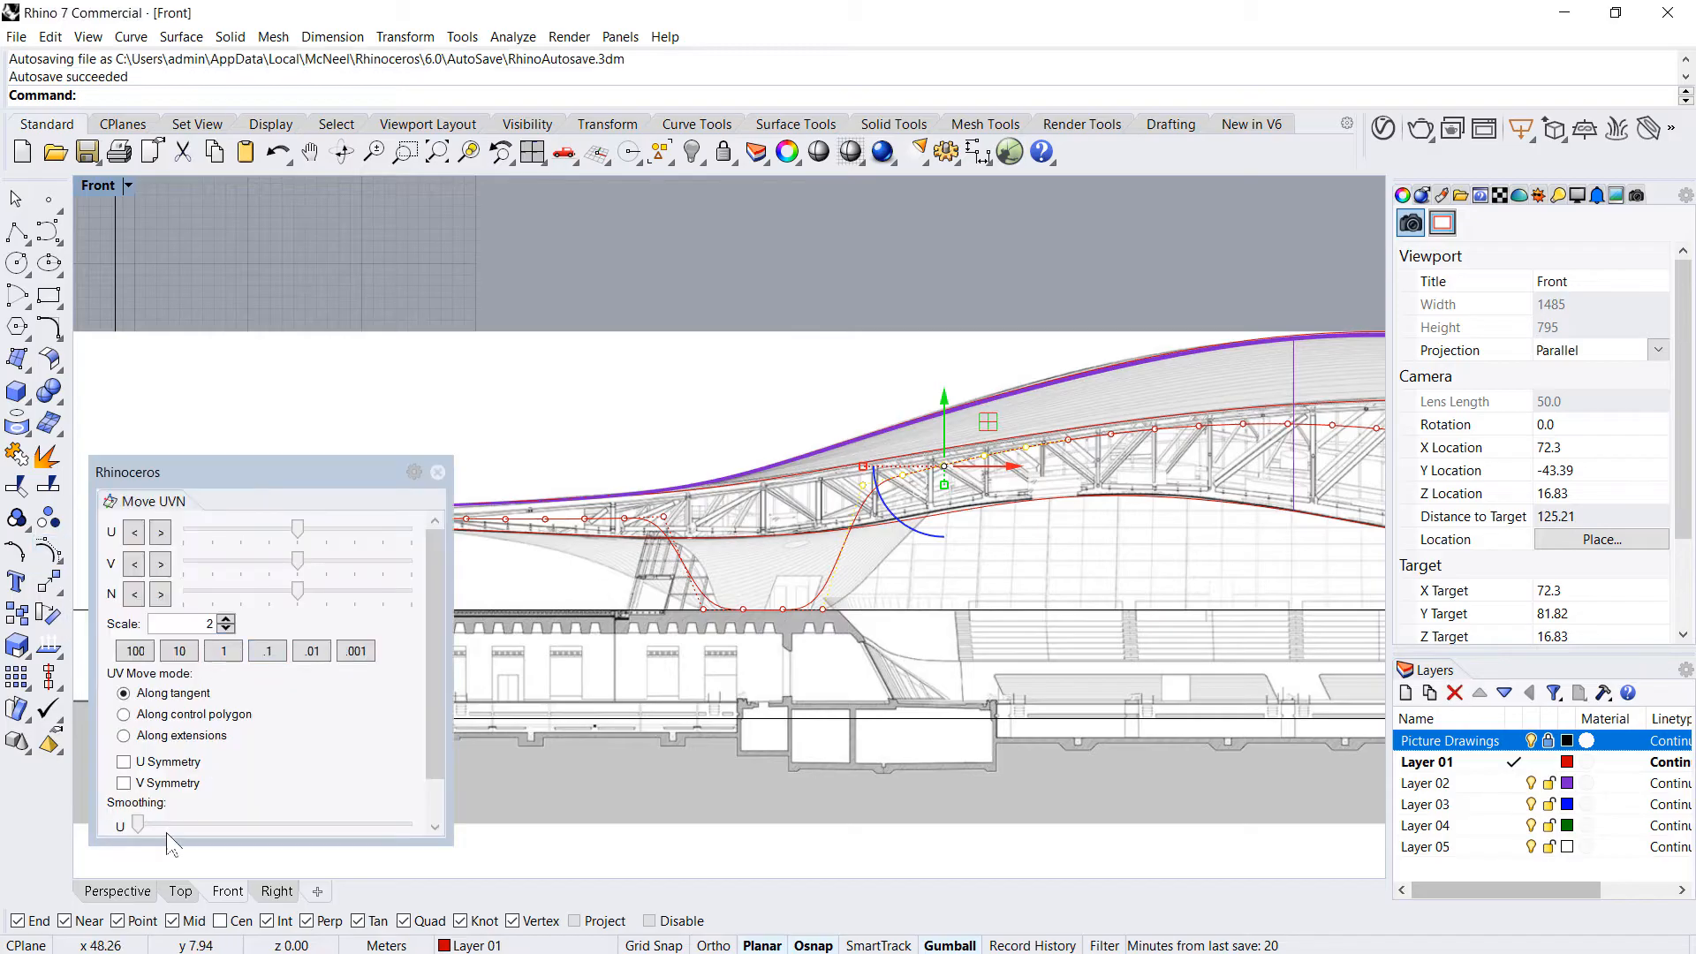
pyautogui.moveTo(138, 823); pyautogui.dragTo(275, 819)
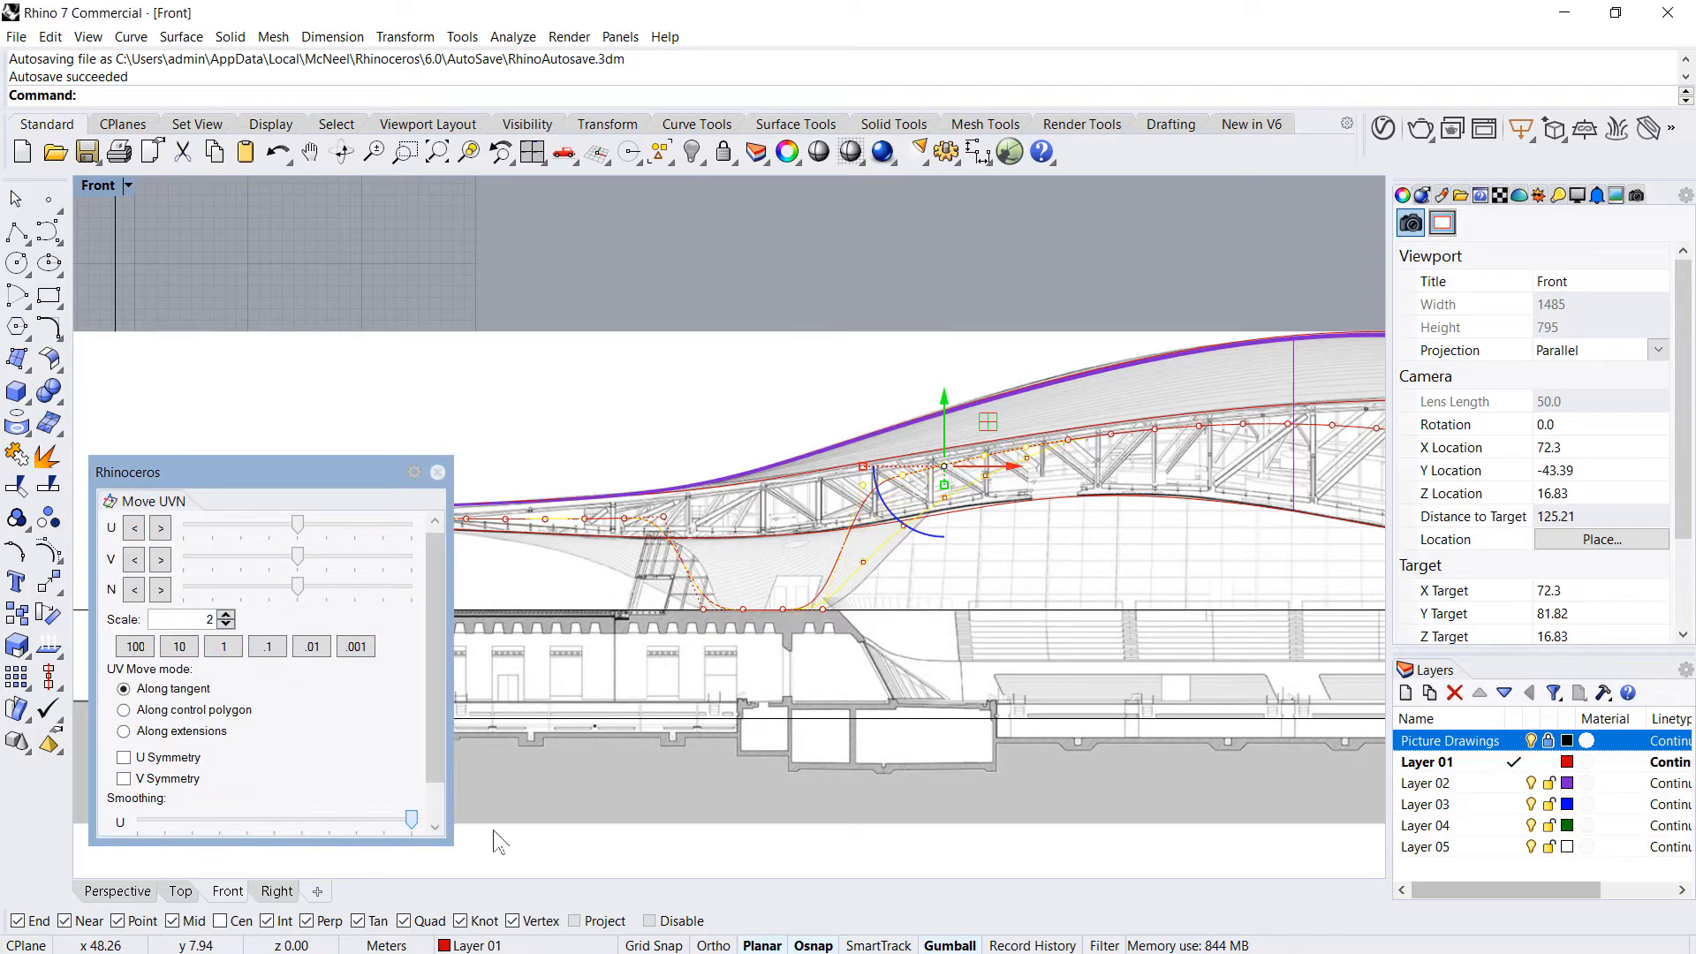
pyautogui.moveTo(492, 843); pyautogui.dragTo(479, 840)
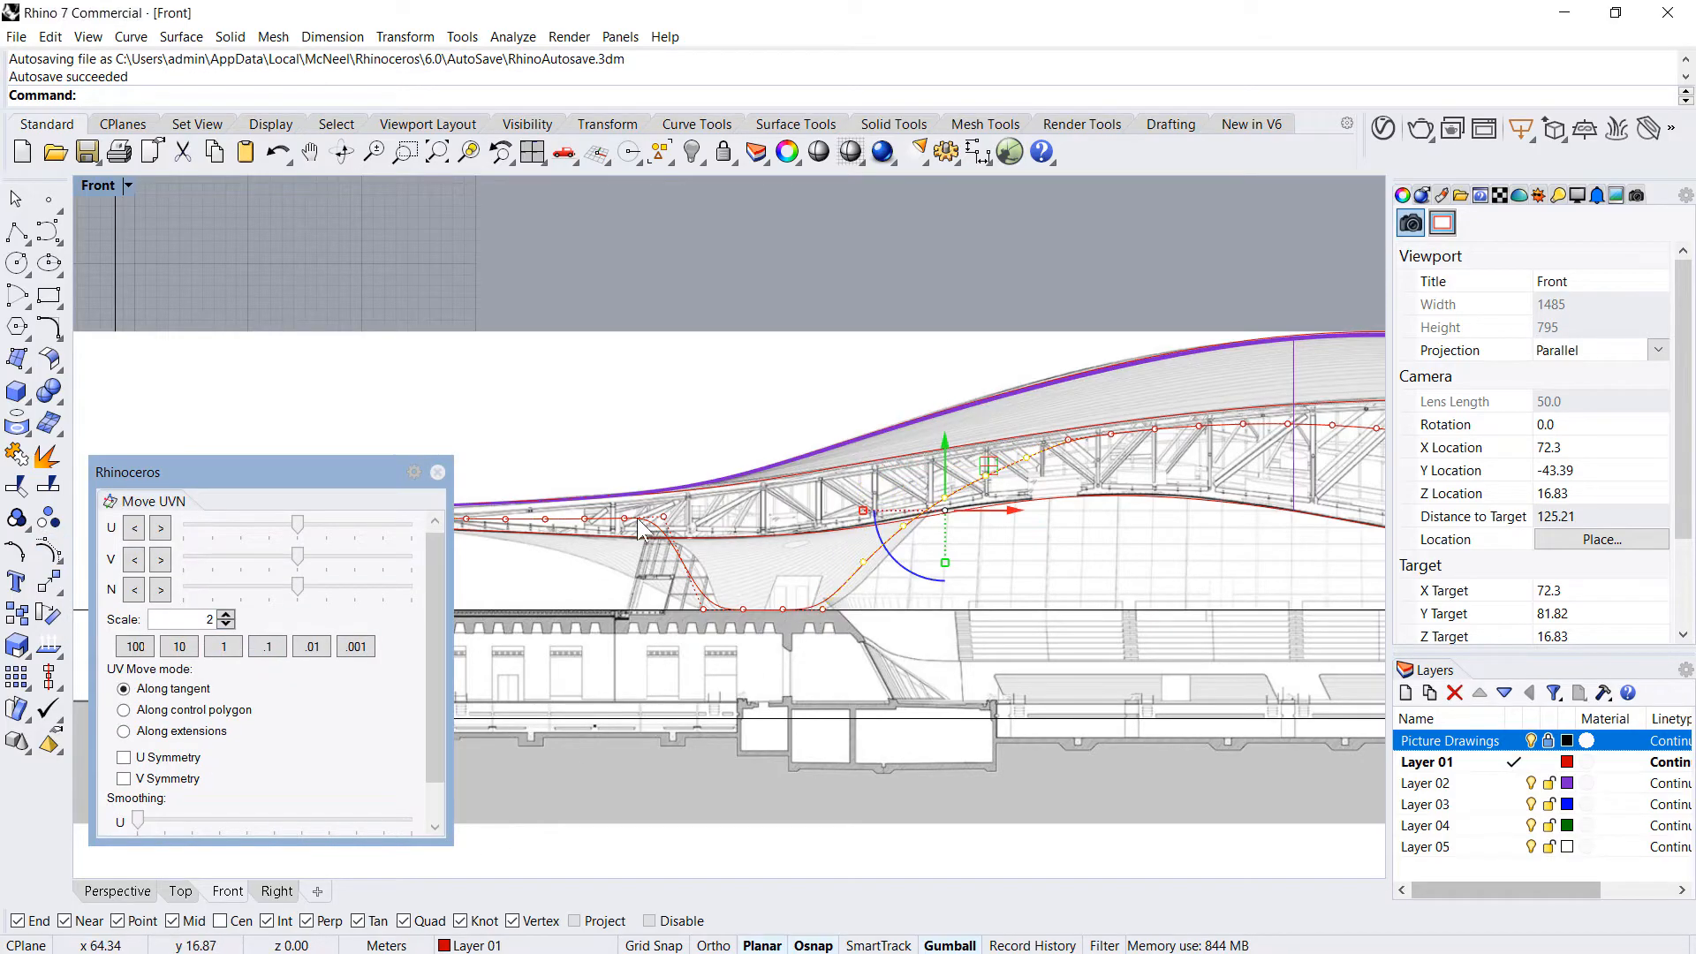
# - Smooth the three control points above the support on the thin-end side with MoveUVN in U, and close the Move UVN dialog
pyautogui.moveTo(595, 258); pyautogui.dragTo(706, 583)
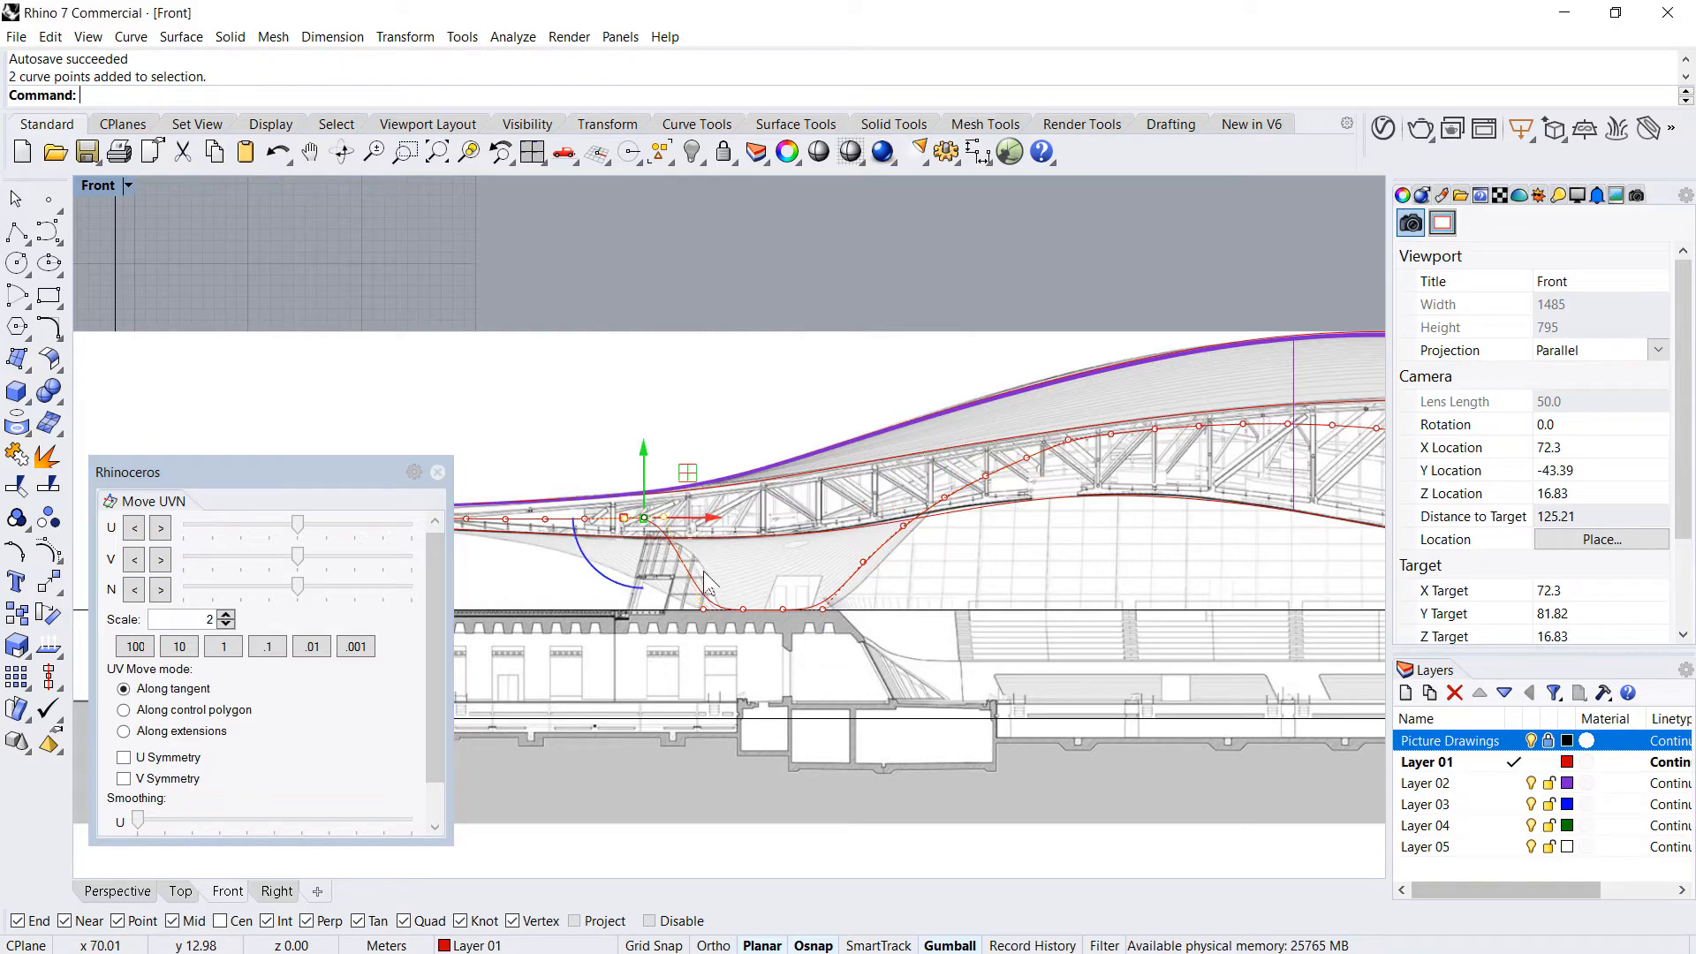
pyautogui.moveTo(562, 226); pyautogui.dragTo(729, 530)
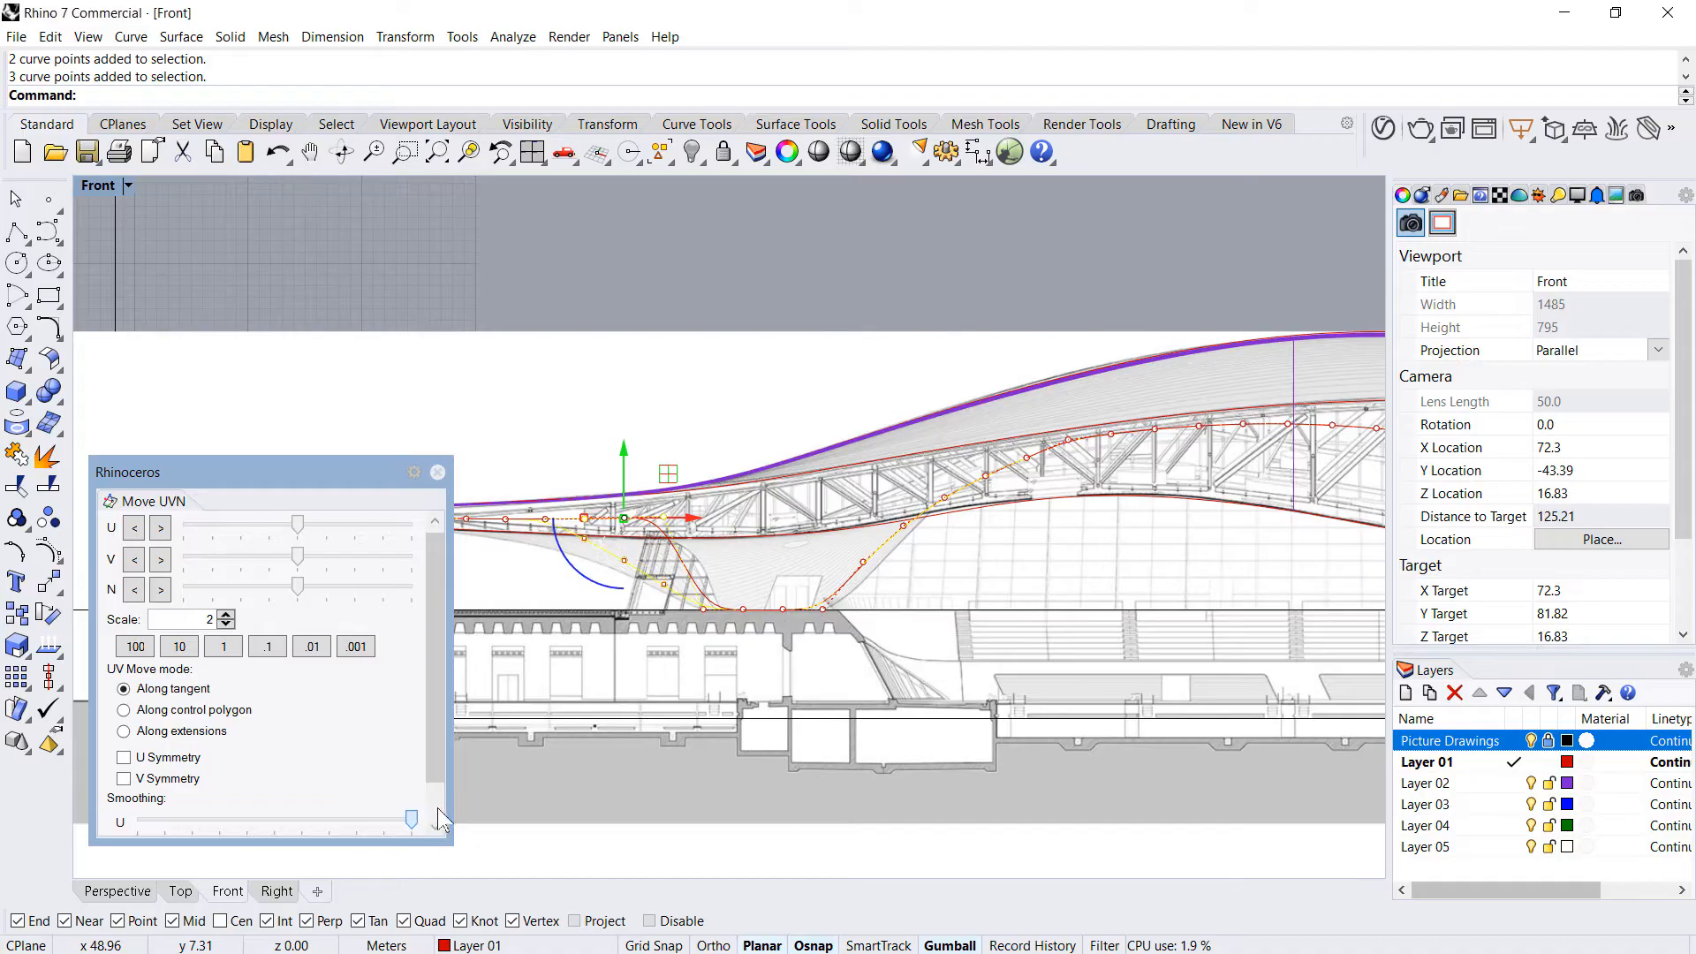
pyautogui.moveTo(316, 801); pyautogui.dragTo(320, 805)
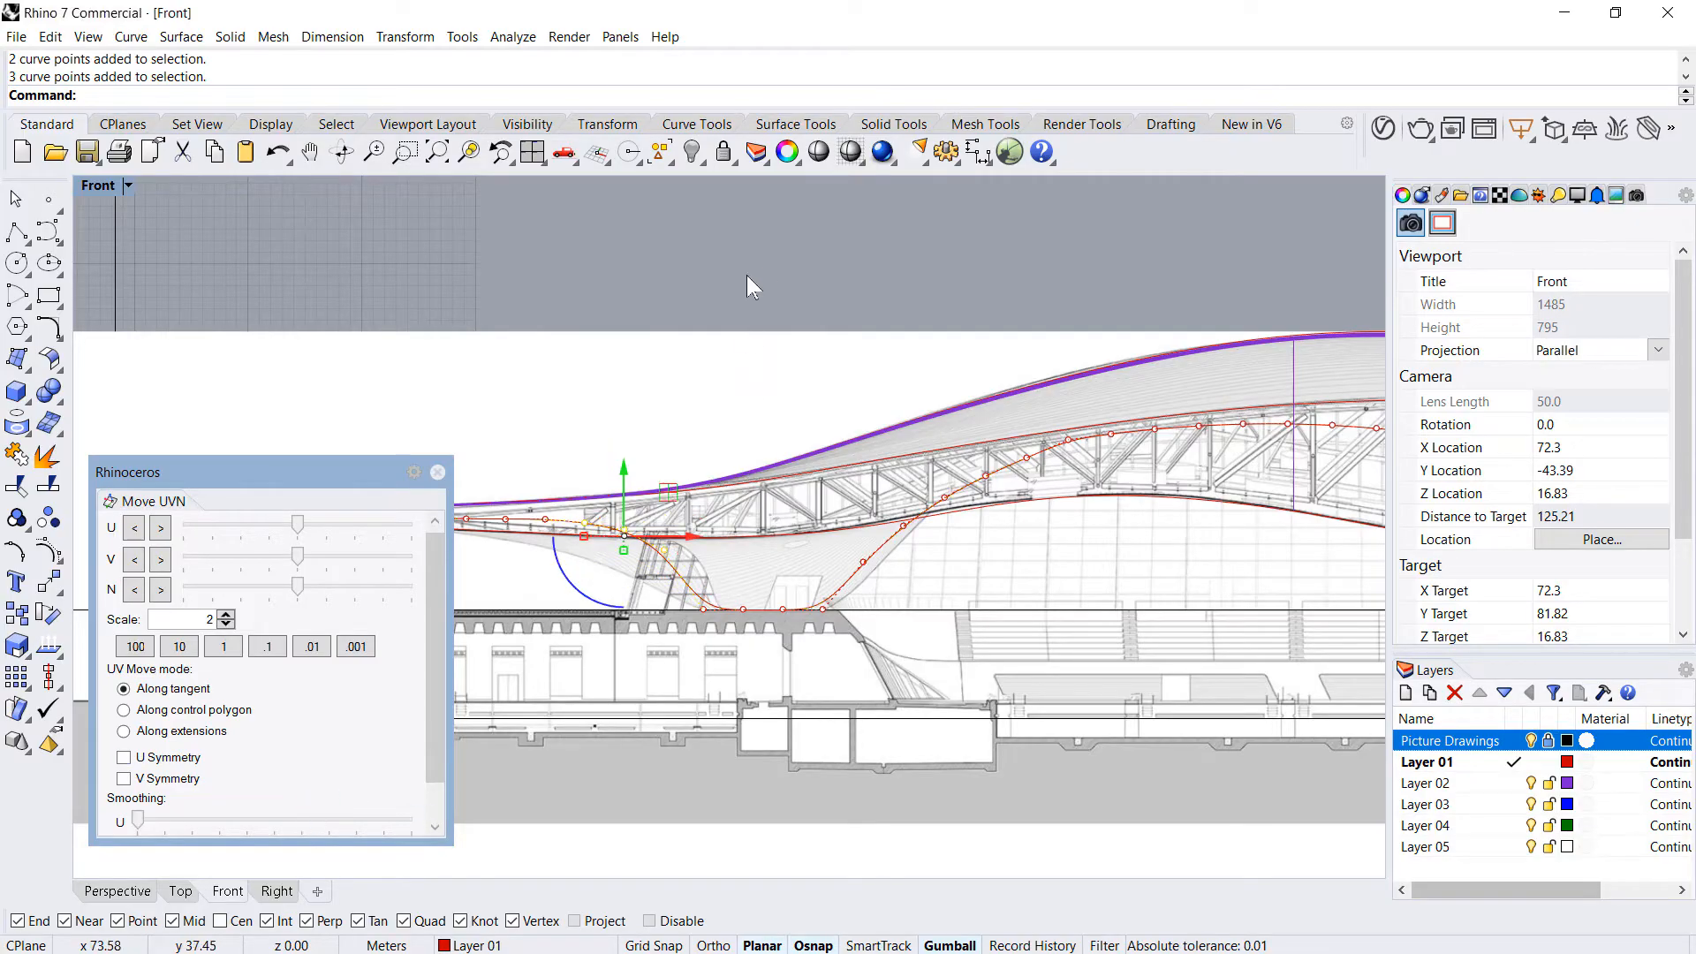
pyautogui.scroll(-3, 769, 609)
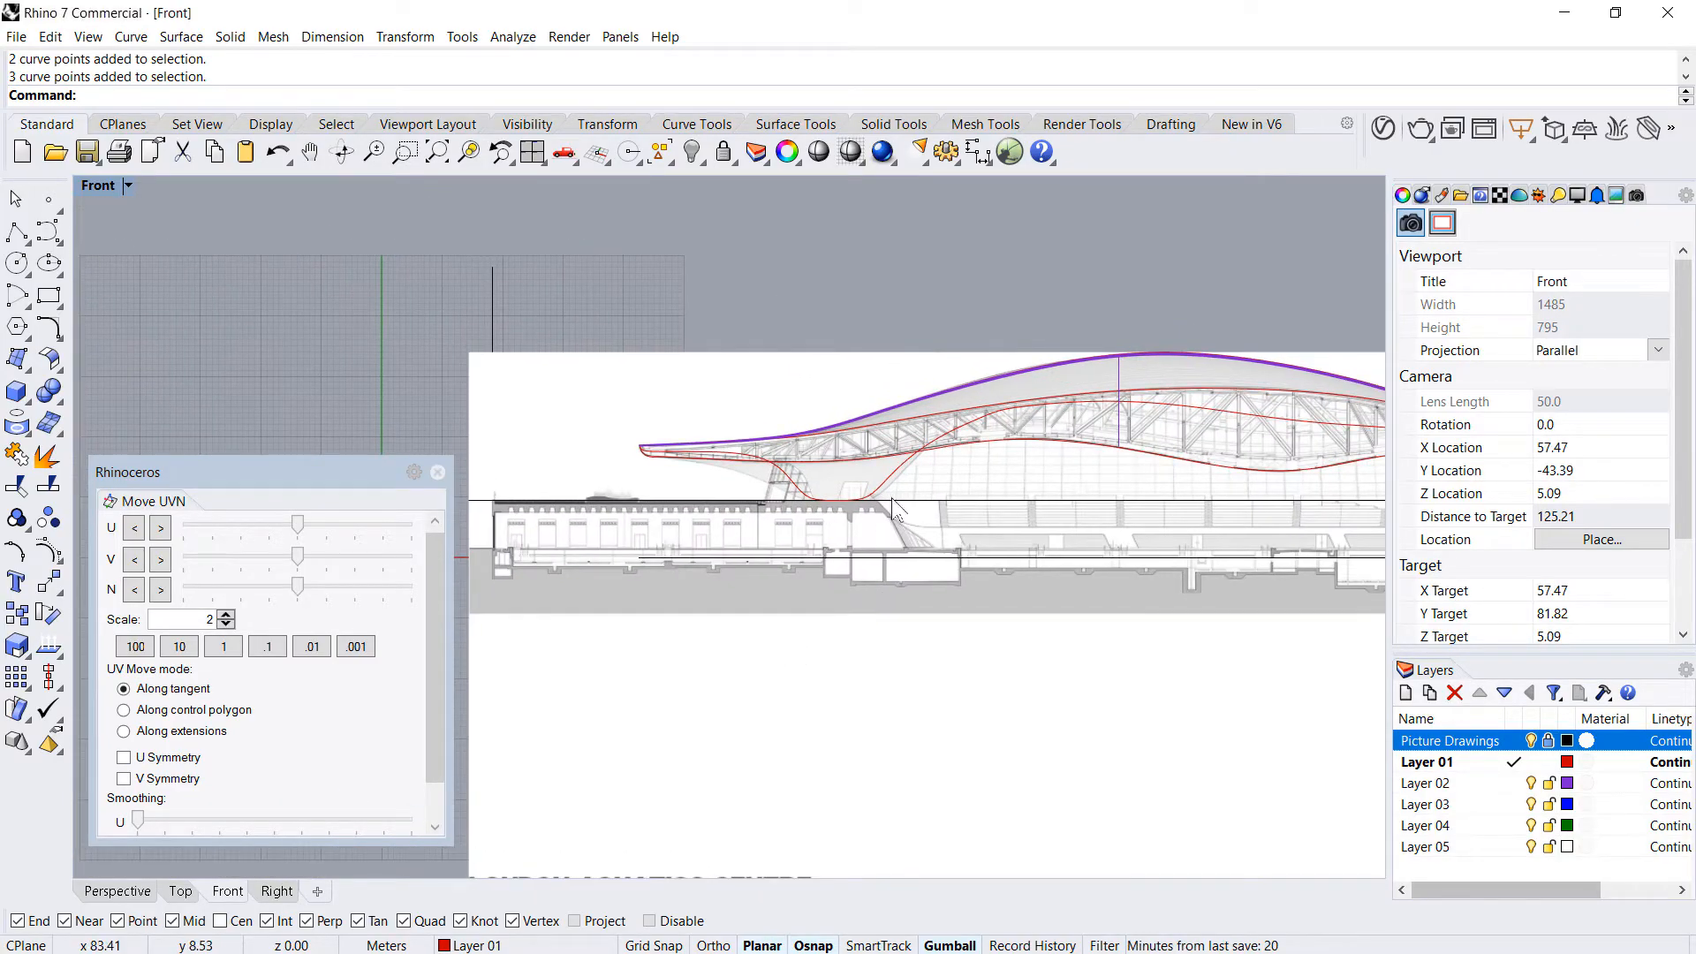
pyautogui.click(890, 483)
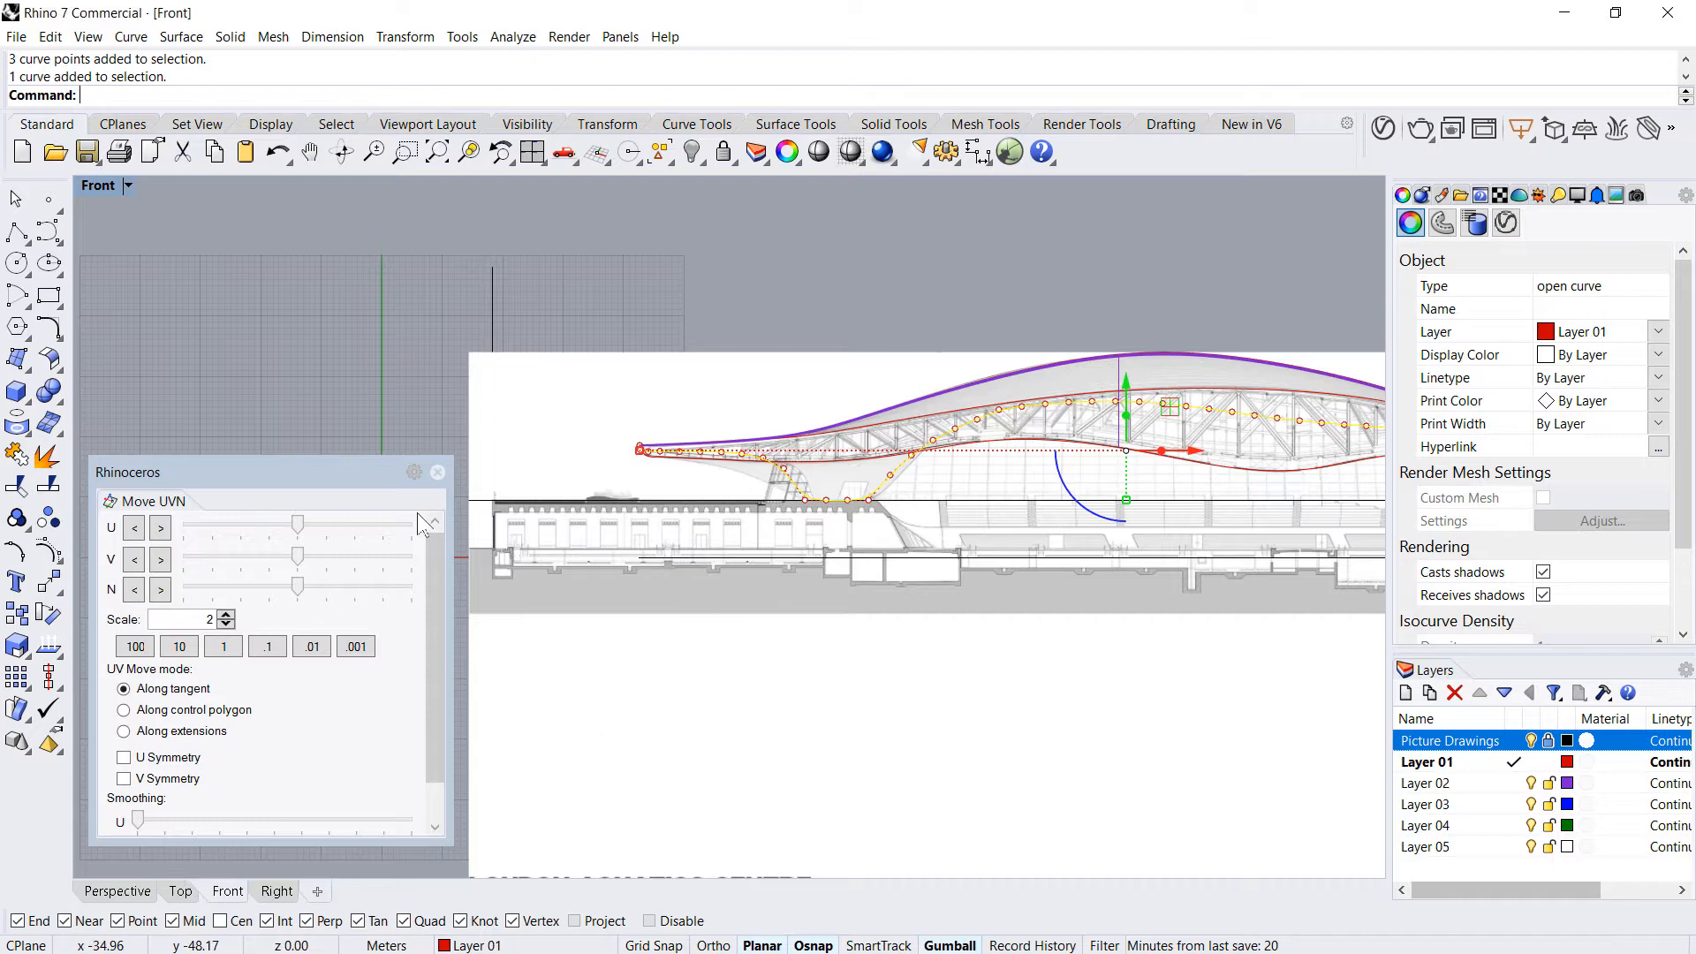
pyautogui.click(438, 473)
pyautogui.press('Escape')
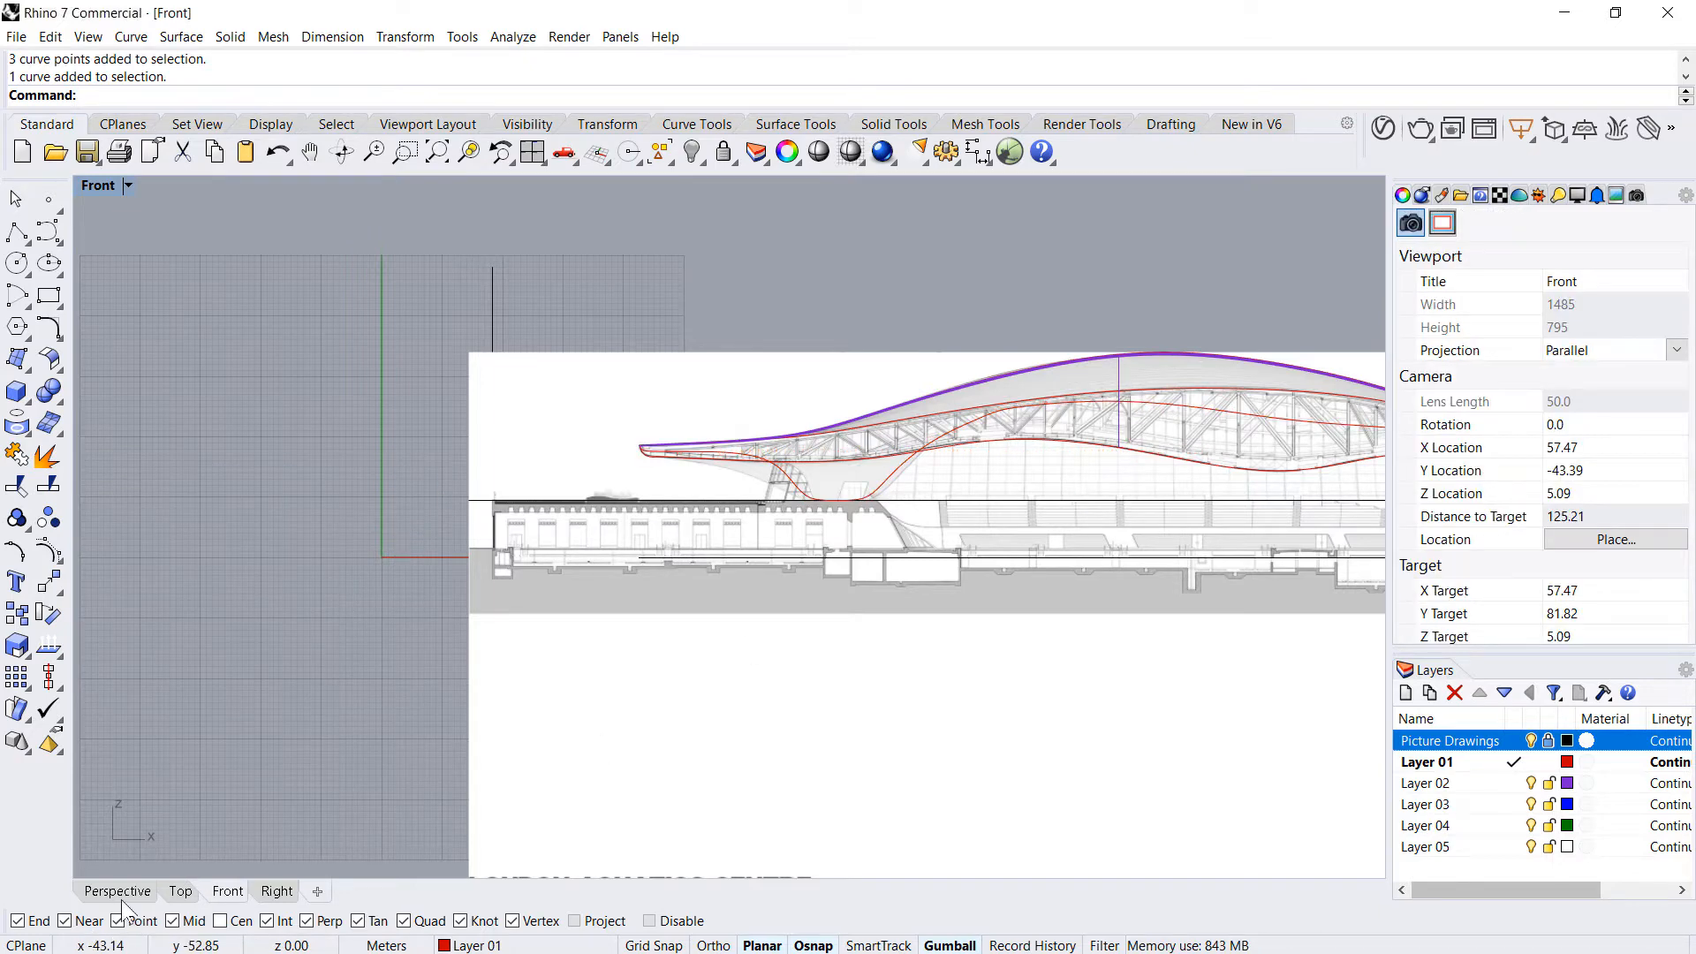
# - Mirror the reshaped underside curve across the roof's longitudinal centre line in the Top view, keeping the original
pyautogui.click(122, 901)
pyautogui.moveTo(462, 673); pyautogui.dragTo(711, 631, button='right')
pyautogui.scroll(6, 716, 590)
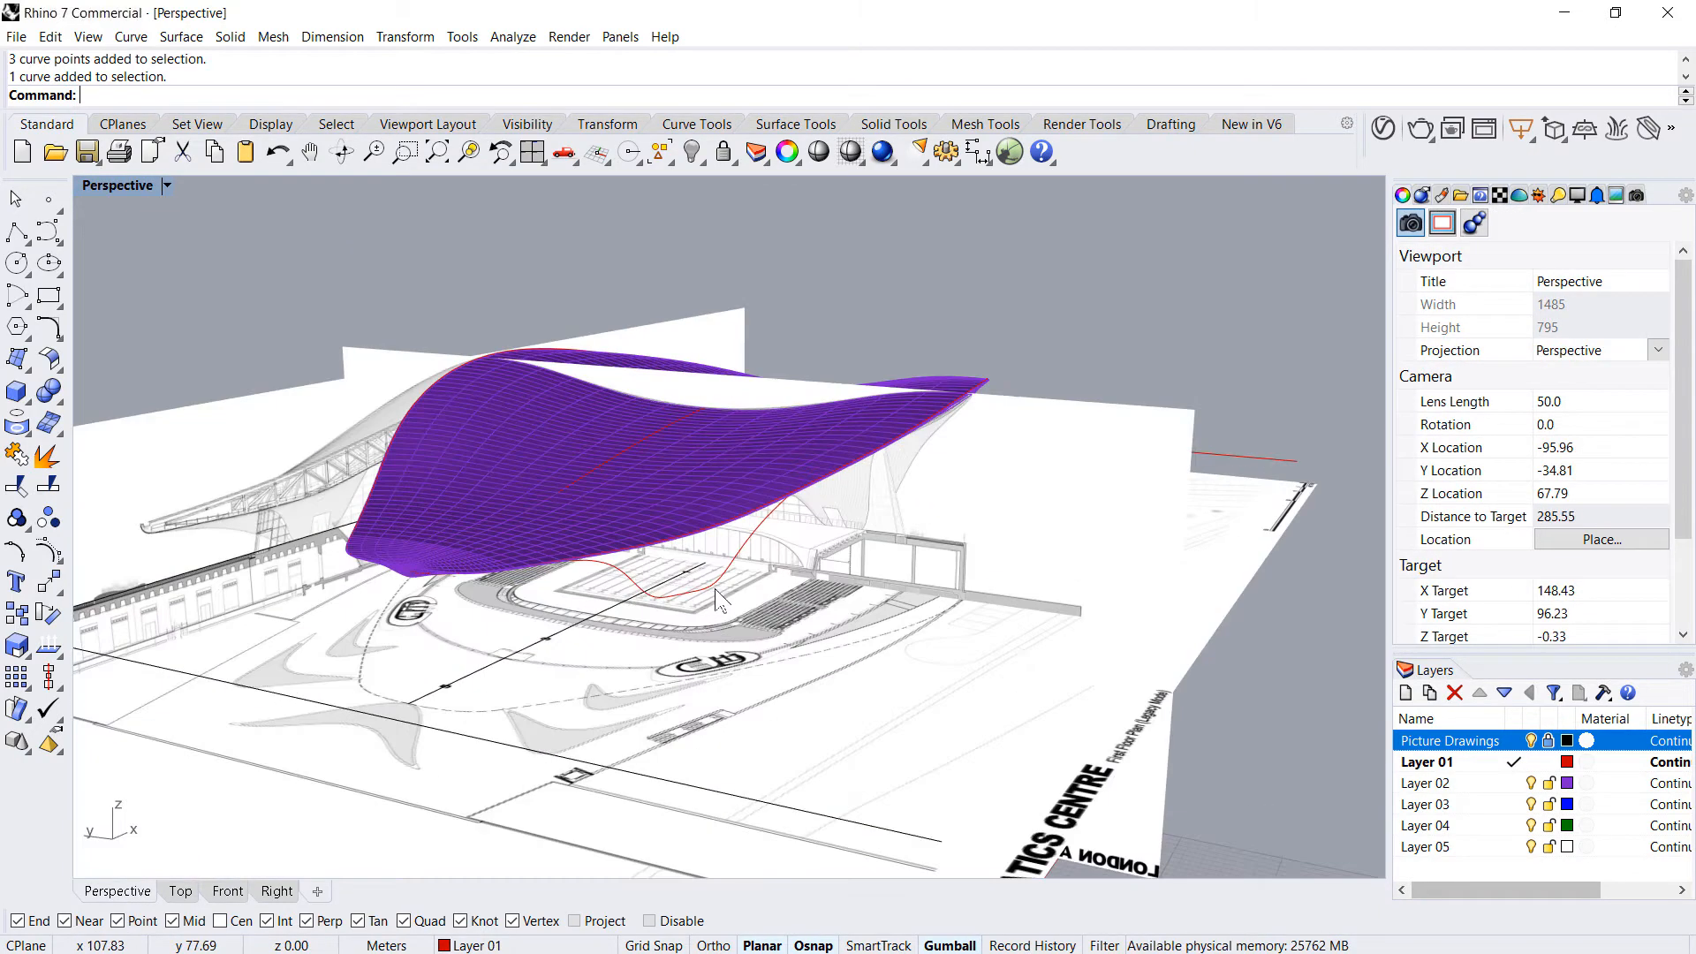
pyautogui.click(715, 590)
pyautogui.moveTo(838, 611); pyautogui.dragTo(801, 593, button='right')
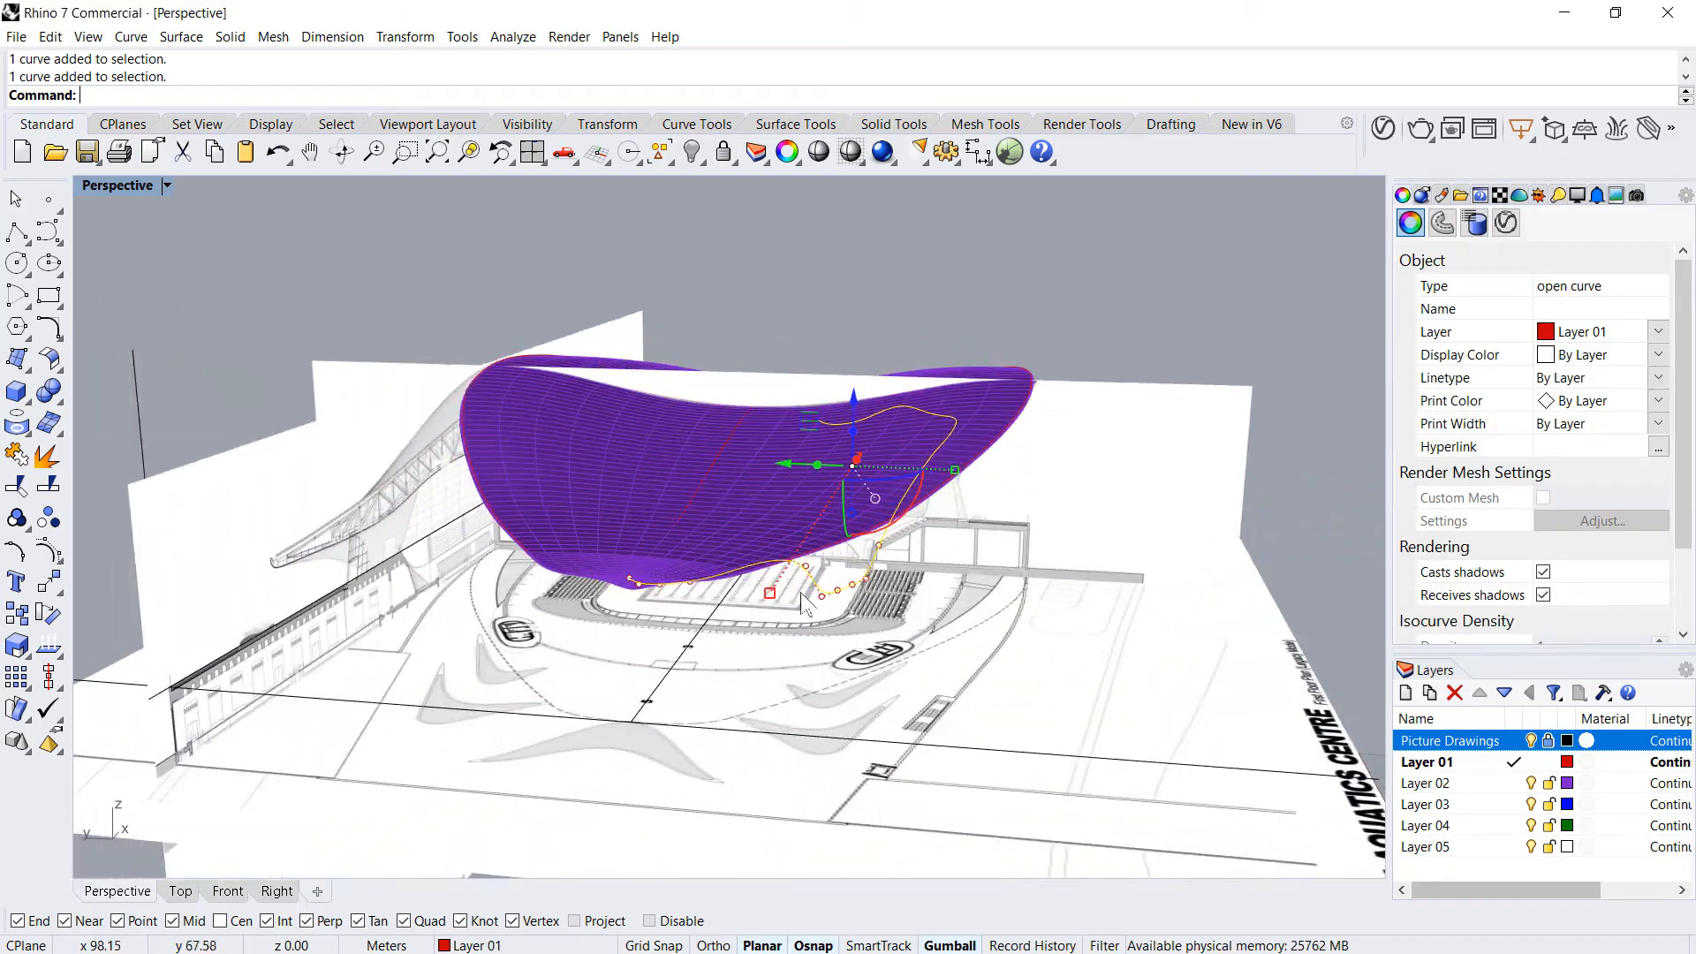
pyautogui.moveTo(882, 674); pyautogui.dragTo(367, 894, button='right')
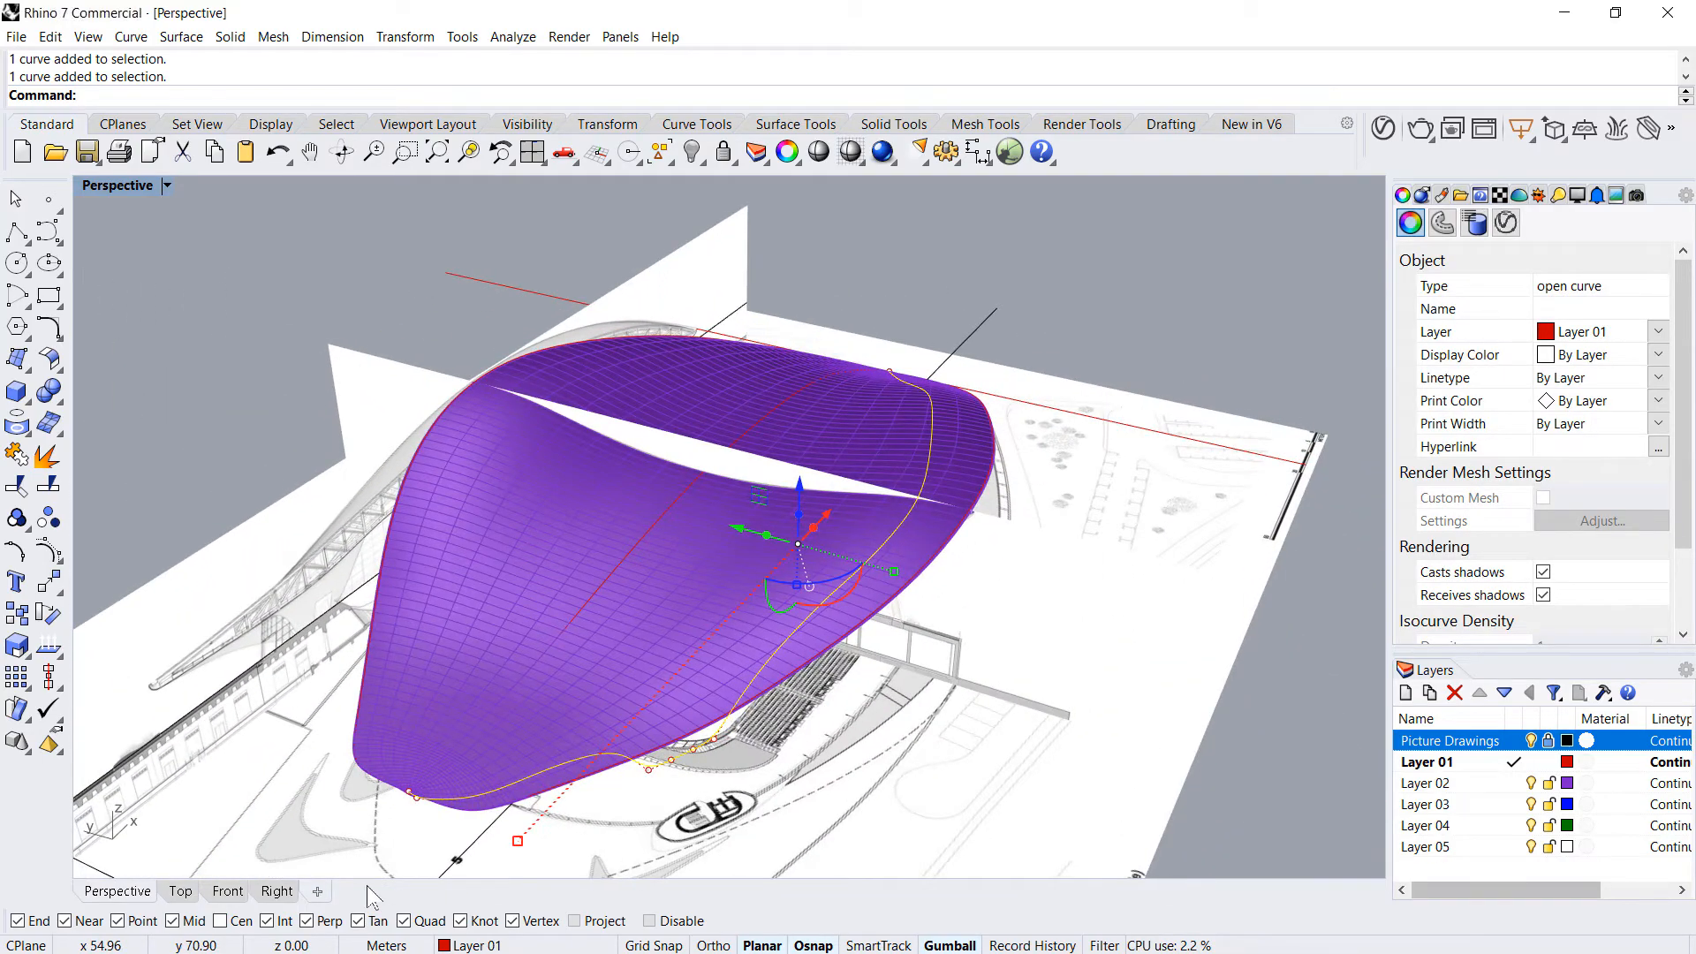
pyautogui.click(181, 891)
pyautogui.scroll(-3, 849, 650)
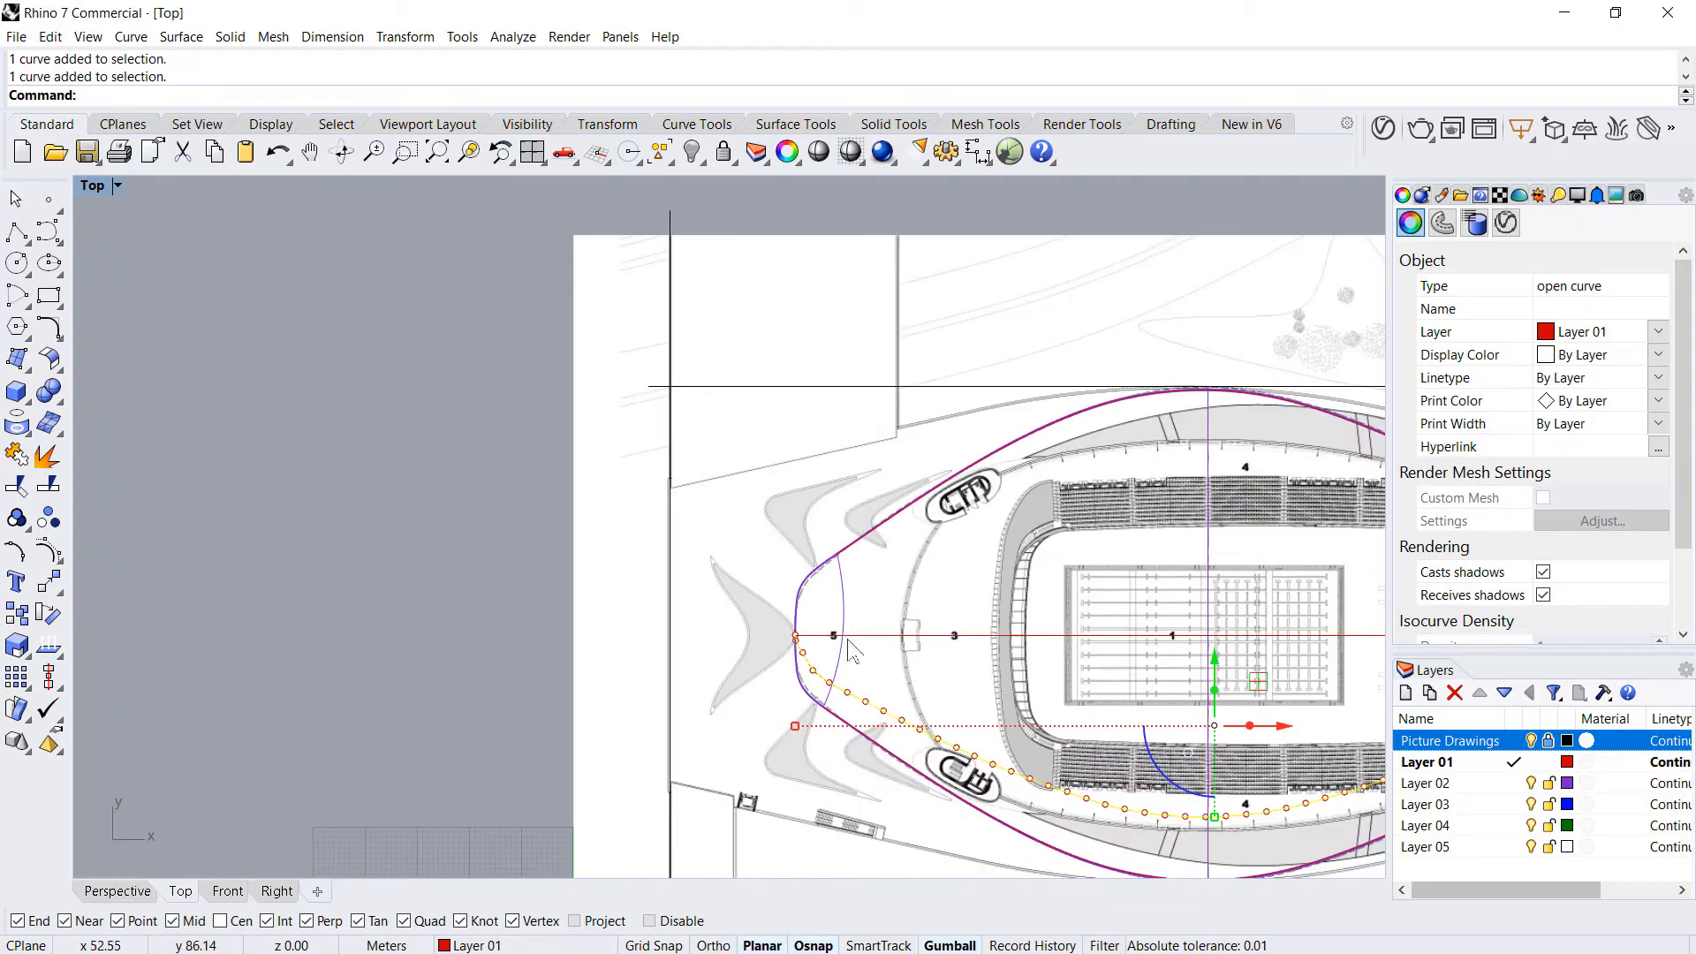
pyautogui.scroll(5, 850, 650)
pyautogui.write('irror')
pyautogui.press('Return')
pyautogui.scroll(3, 741, 641)
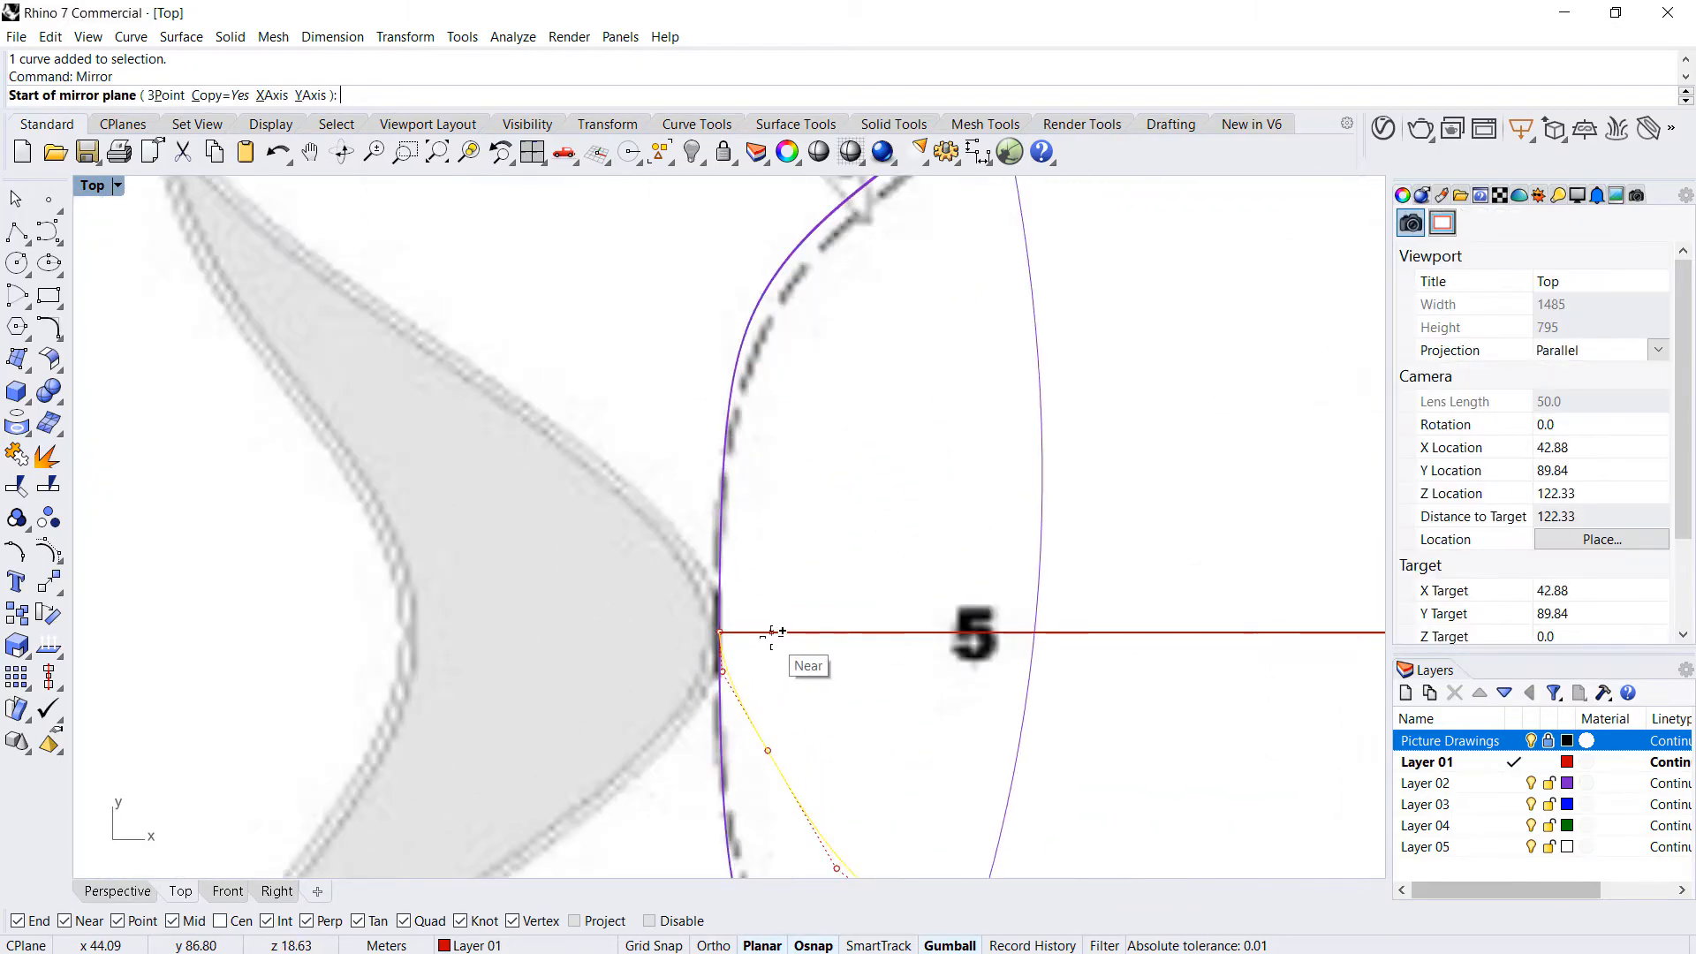
pyautogui.click(740, 639)
pyautogui.click(450, 645)
pyautogui.scroll(-4, 448, 652)
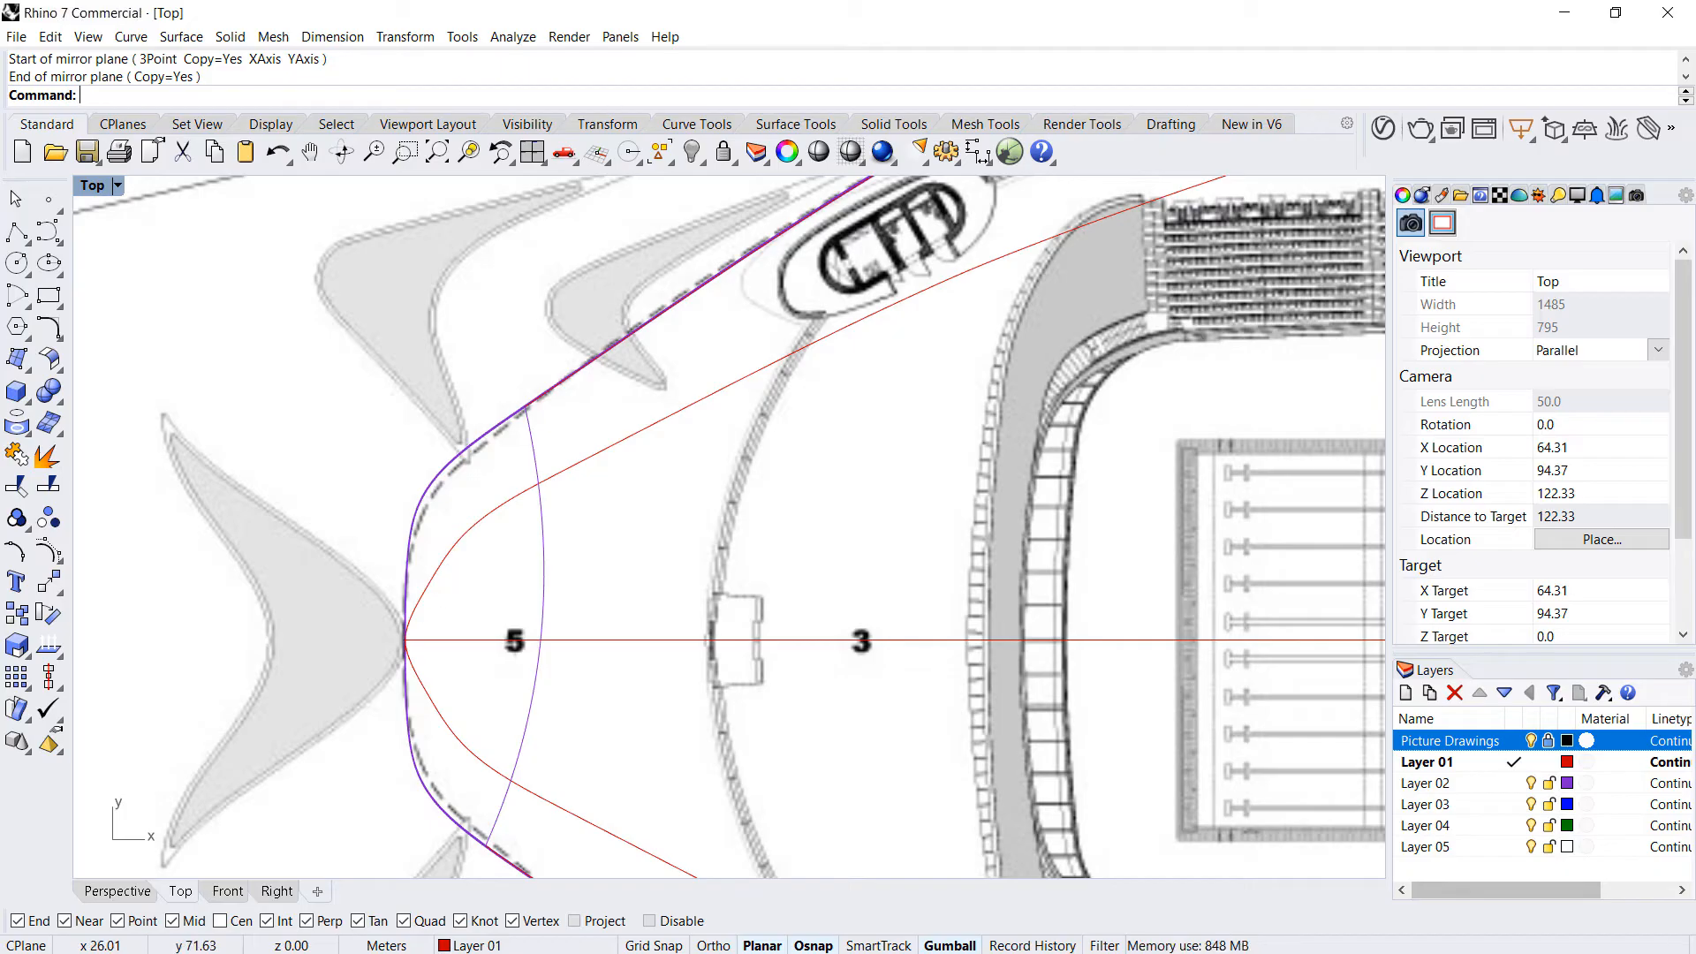
# - Draw a four-point degree 3 control-point curve in the Front view, running down through the roof's thin end and bending towards the middle below it
pyautogui.click(221, 891)
pyautogui.scroll(3, 781, 431)
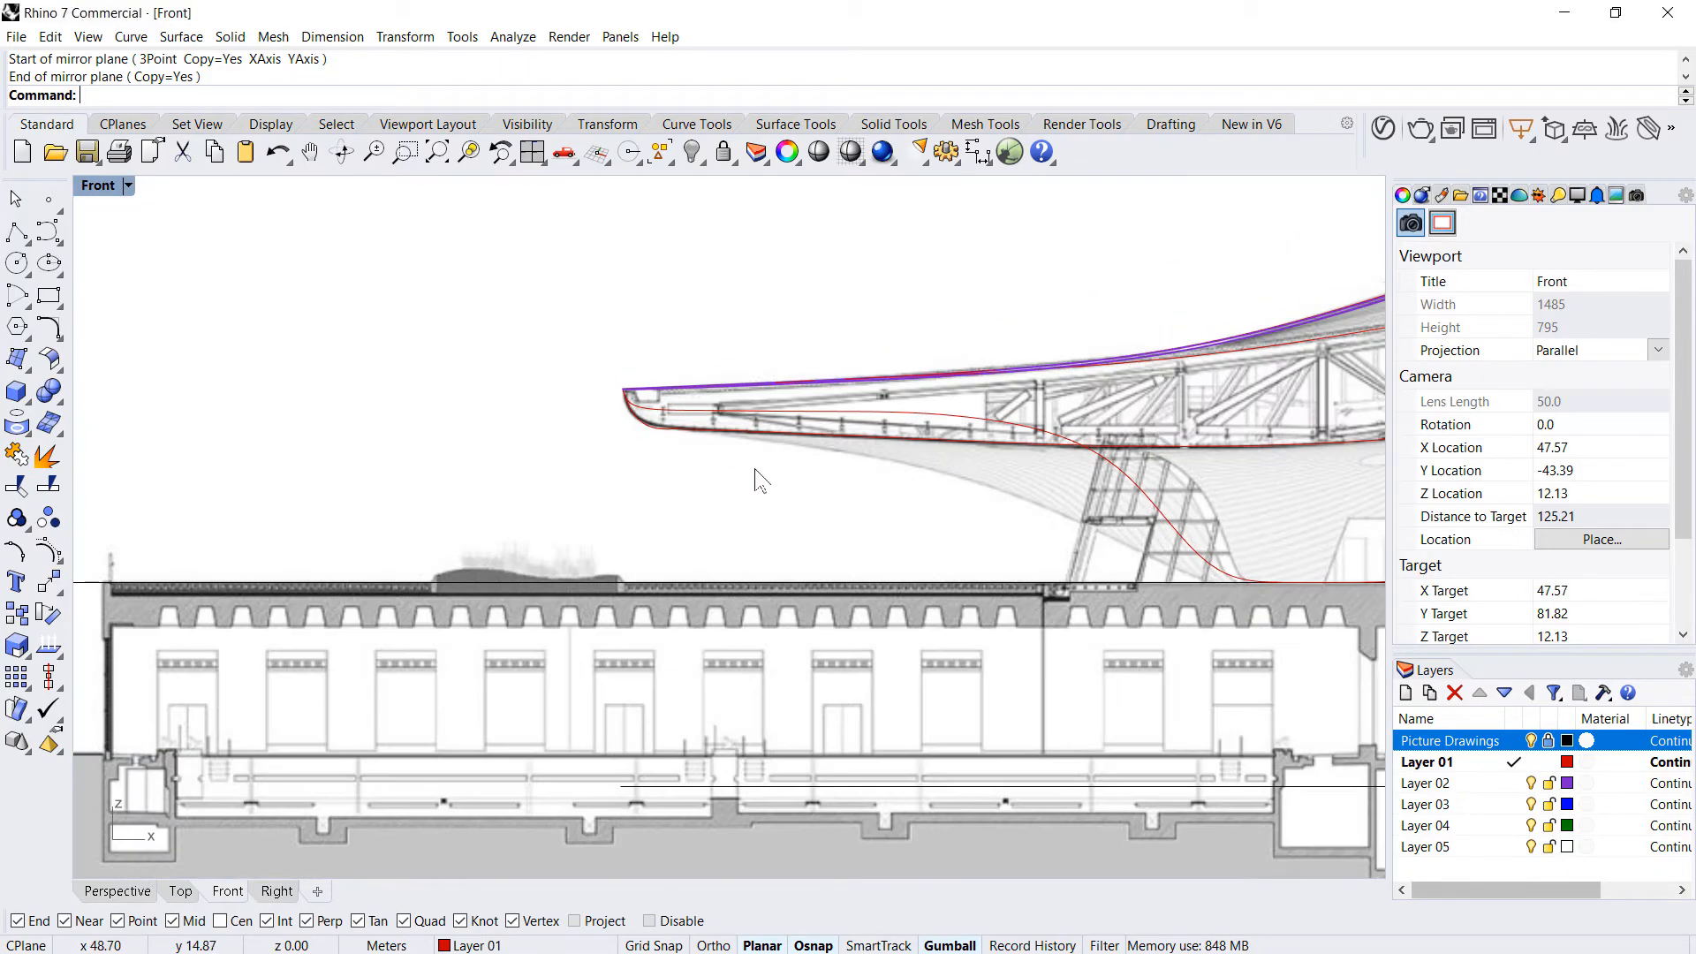
pyautogui.scroll(-2, 782, 463)
pyautogui.scroll(5, 696, 428)
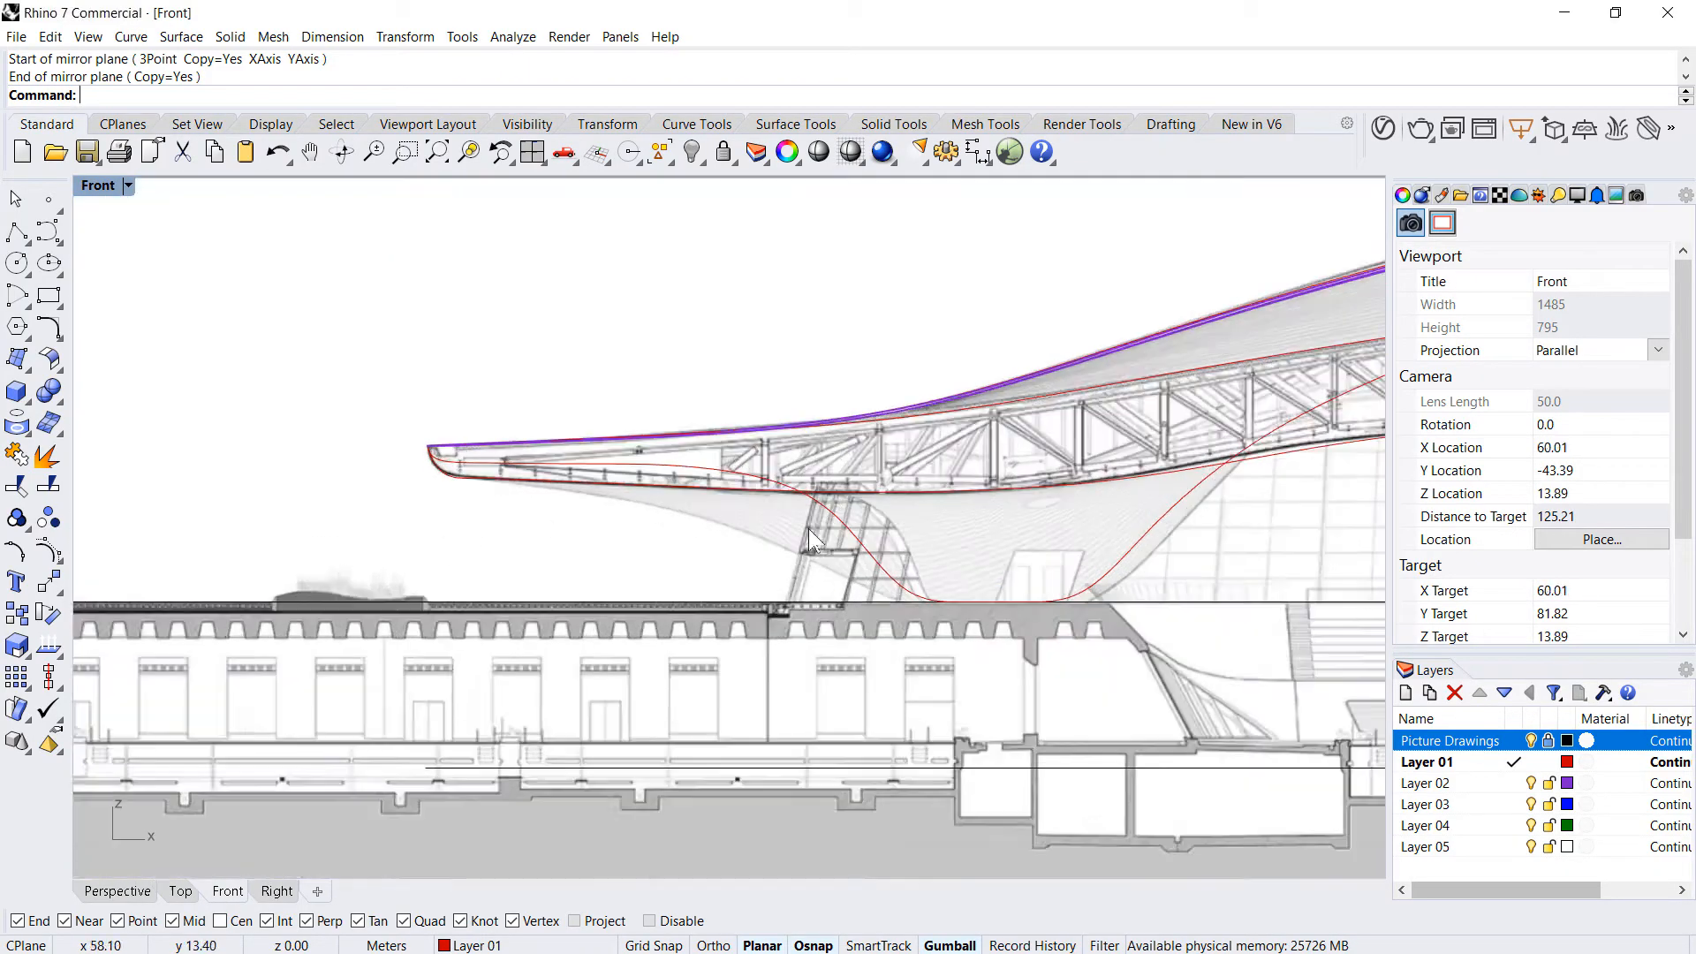
pyautogui.scroll(3, 353, 457)
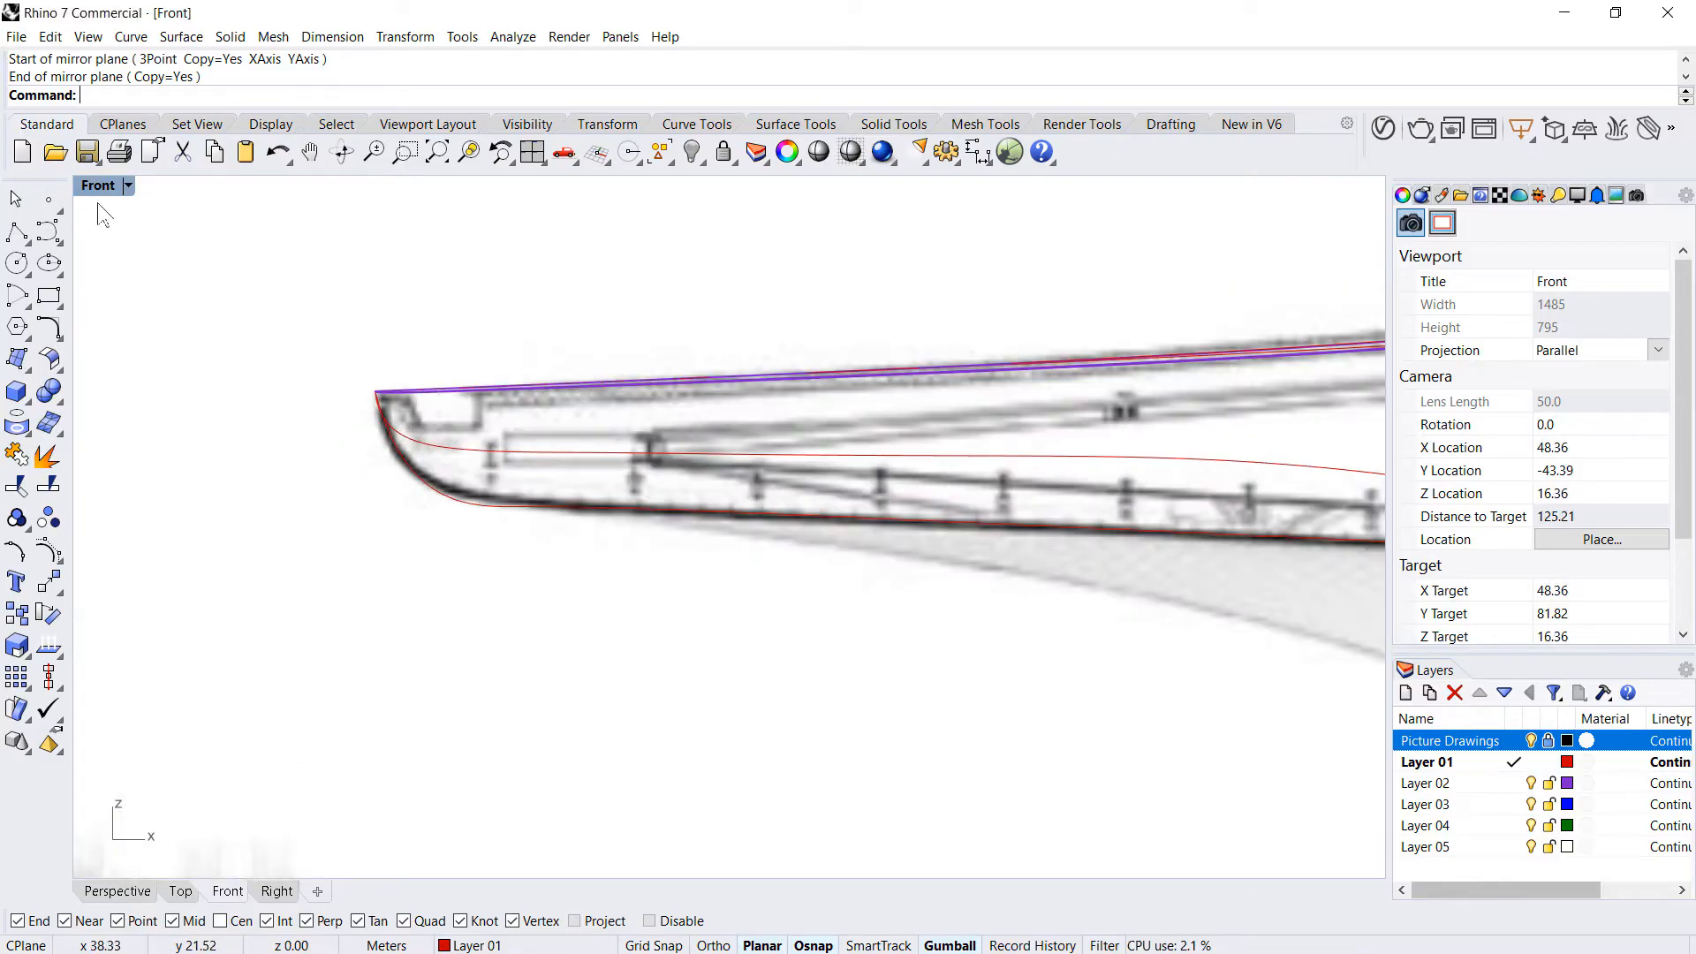
pyautogui.click(47, 234)
pyautogui.click(465, 283)
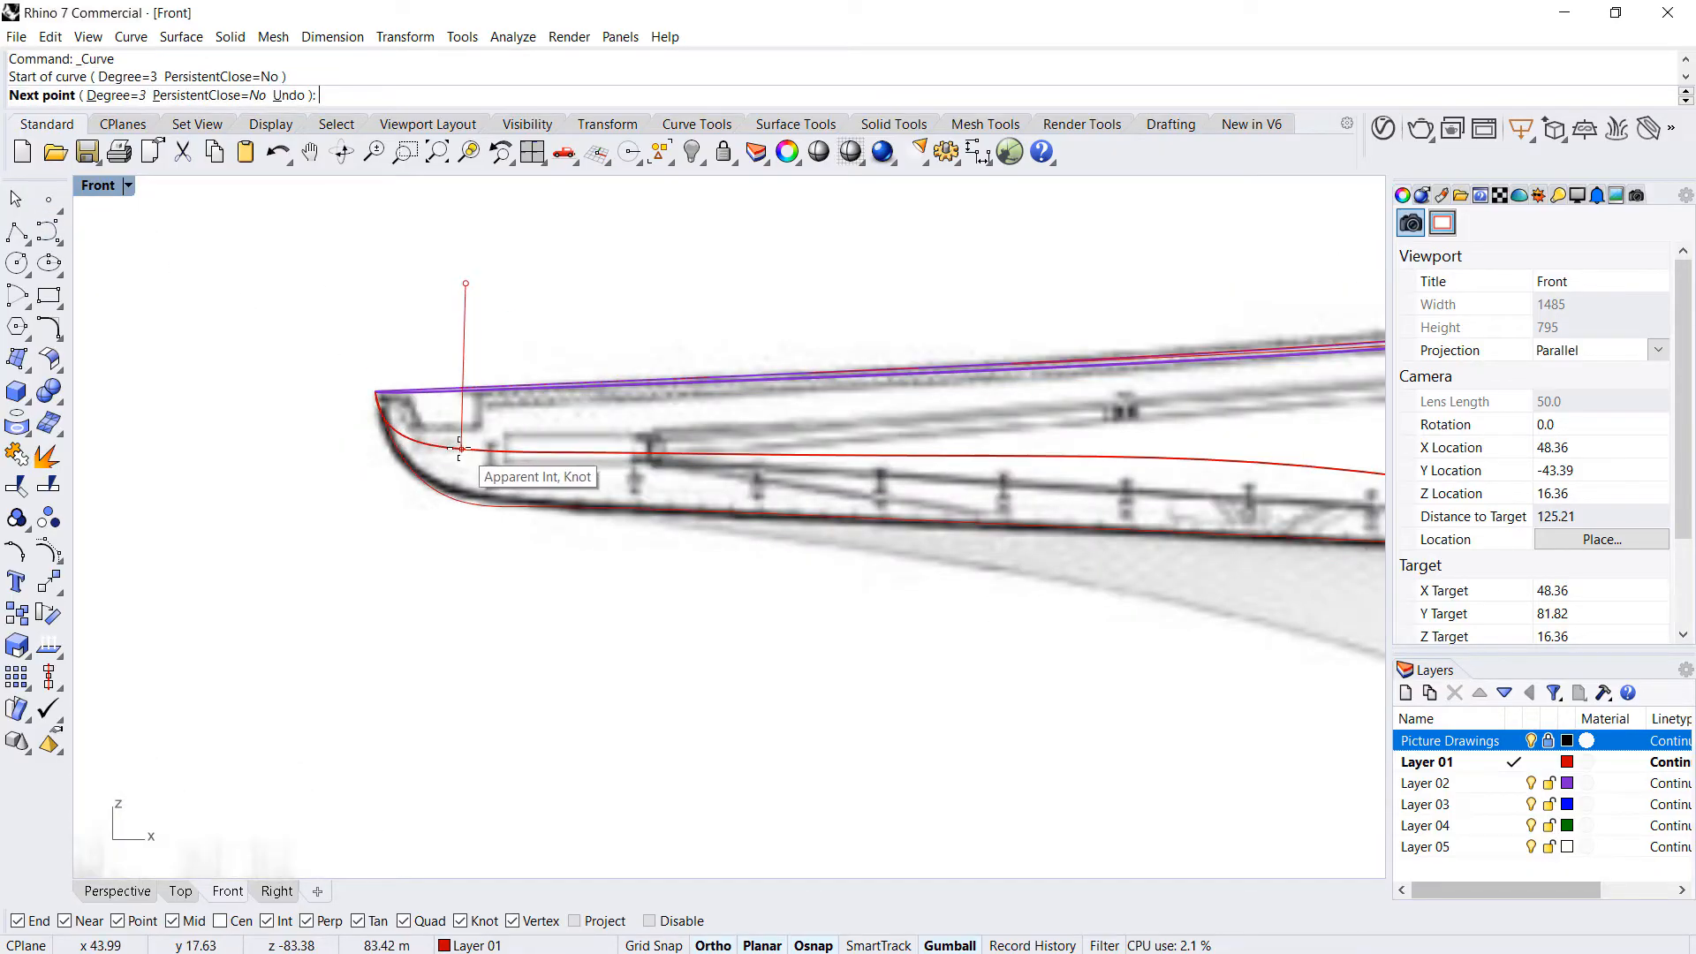
pyautogui.click(466, 424)
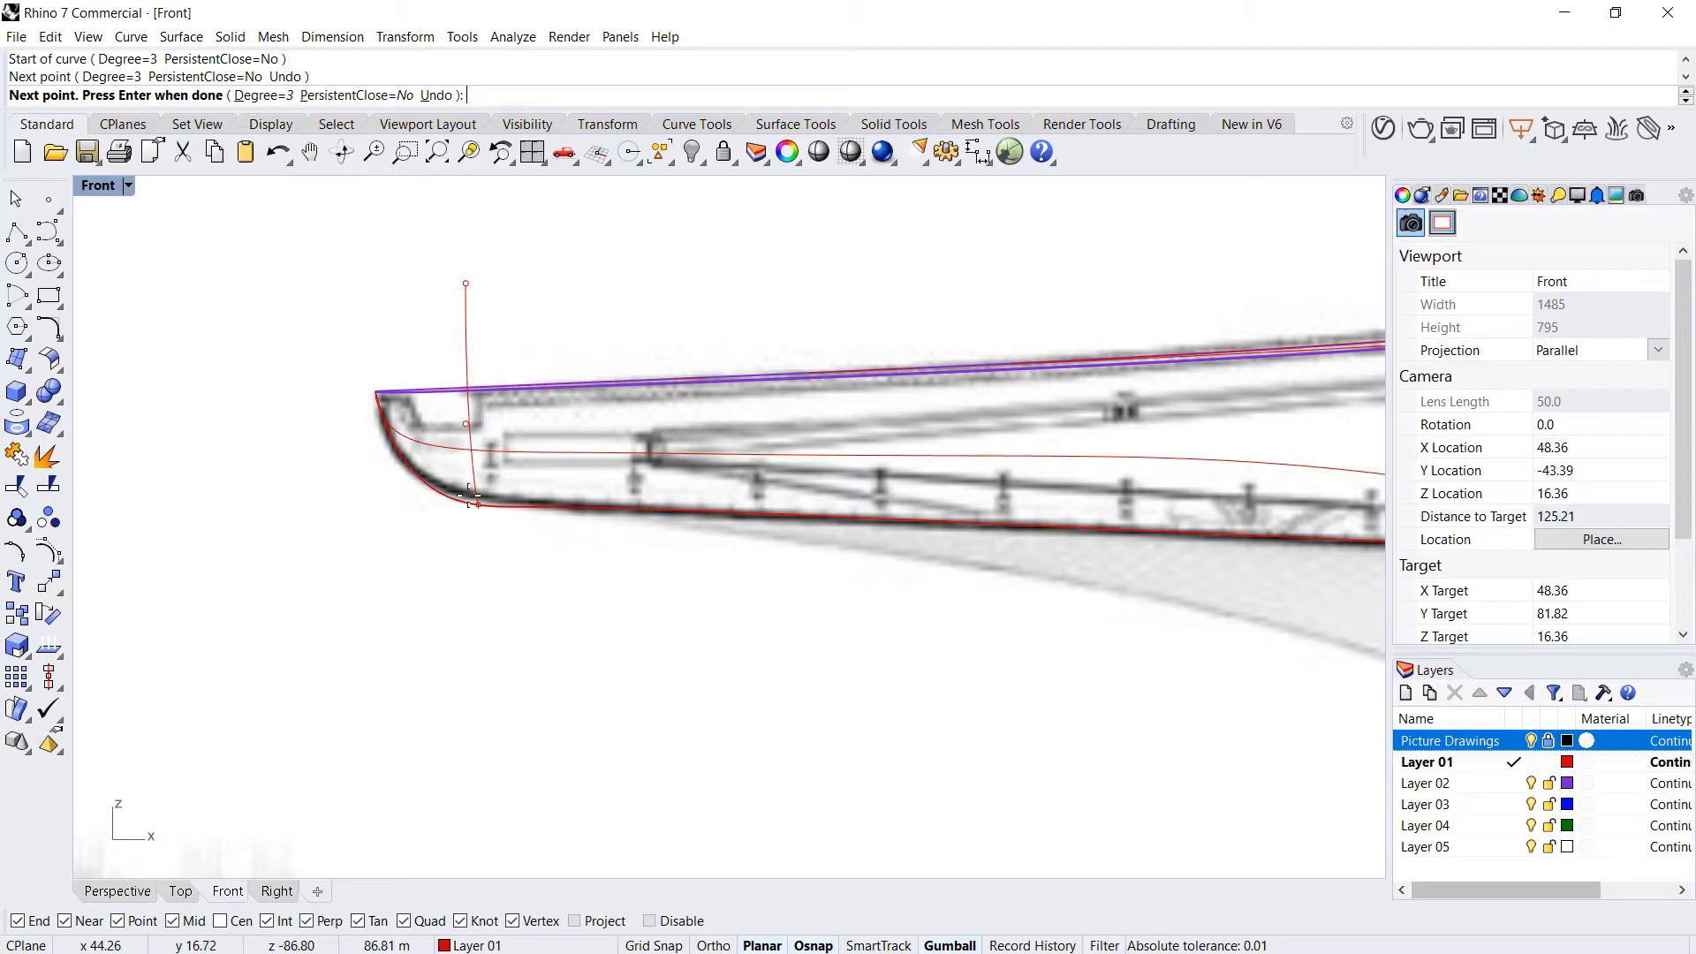
pyautogui.scroll(3, 458, 488)
pyautogui.click(473, 485)
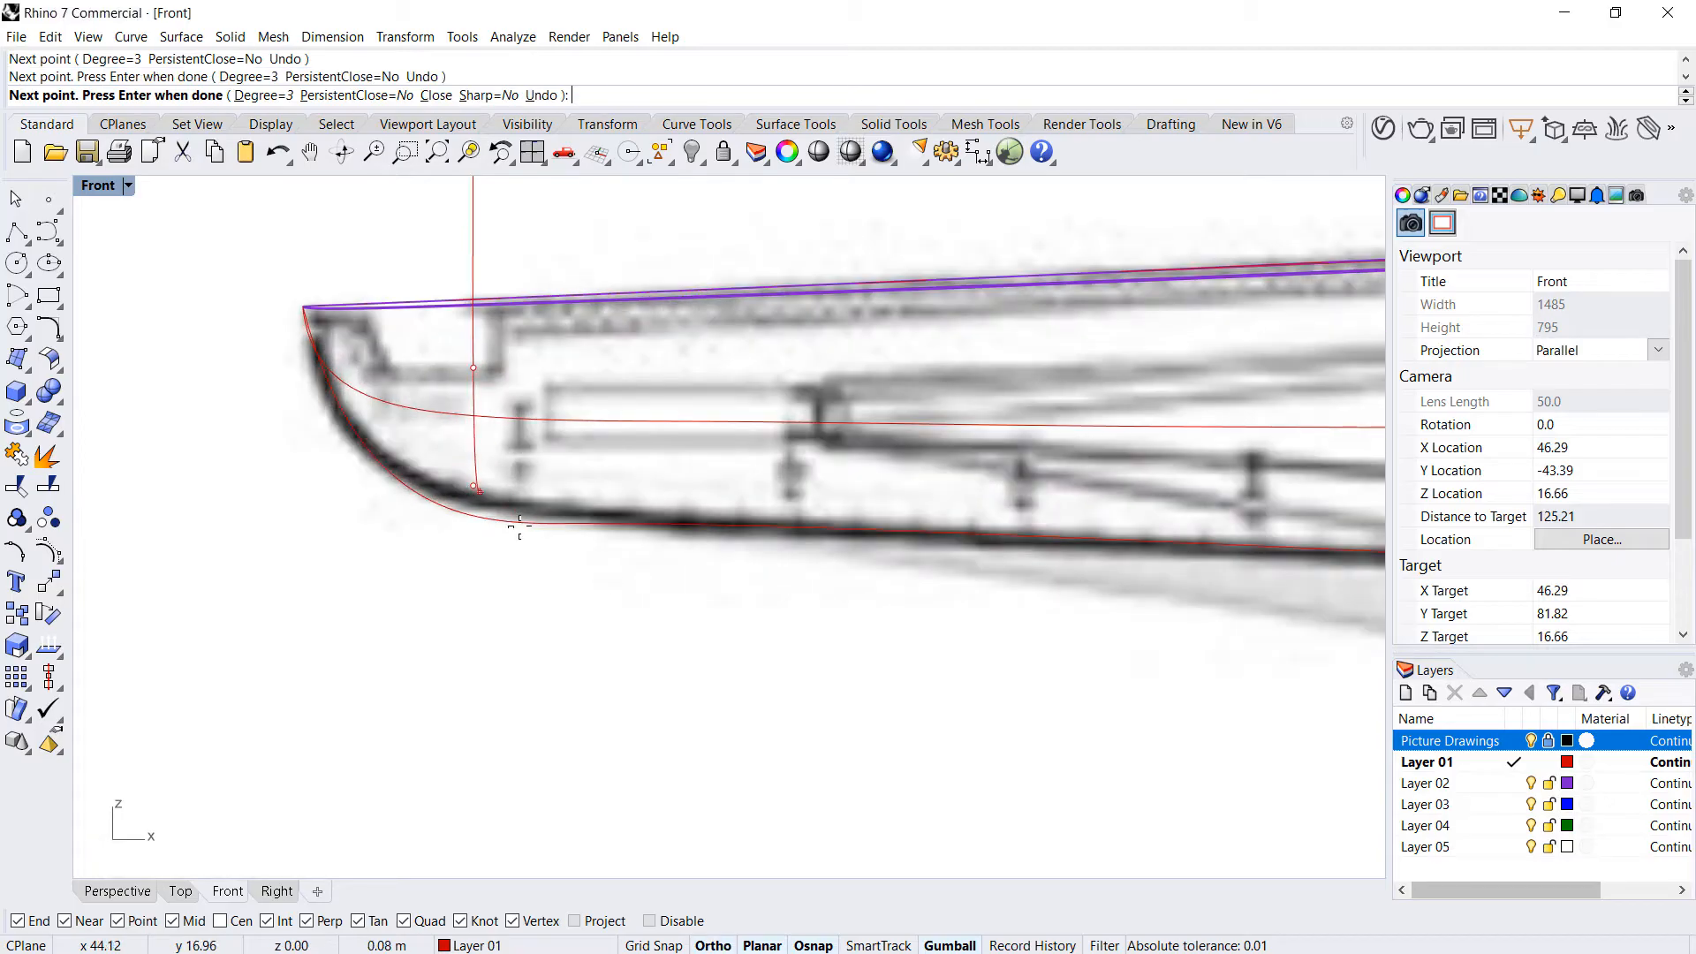
pyautogui.click(569, 584)
pyautogui.press('Return')
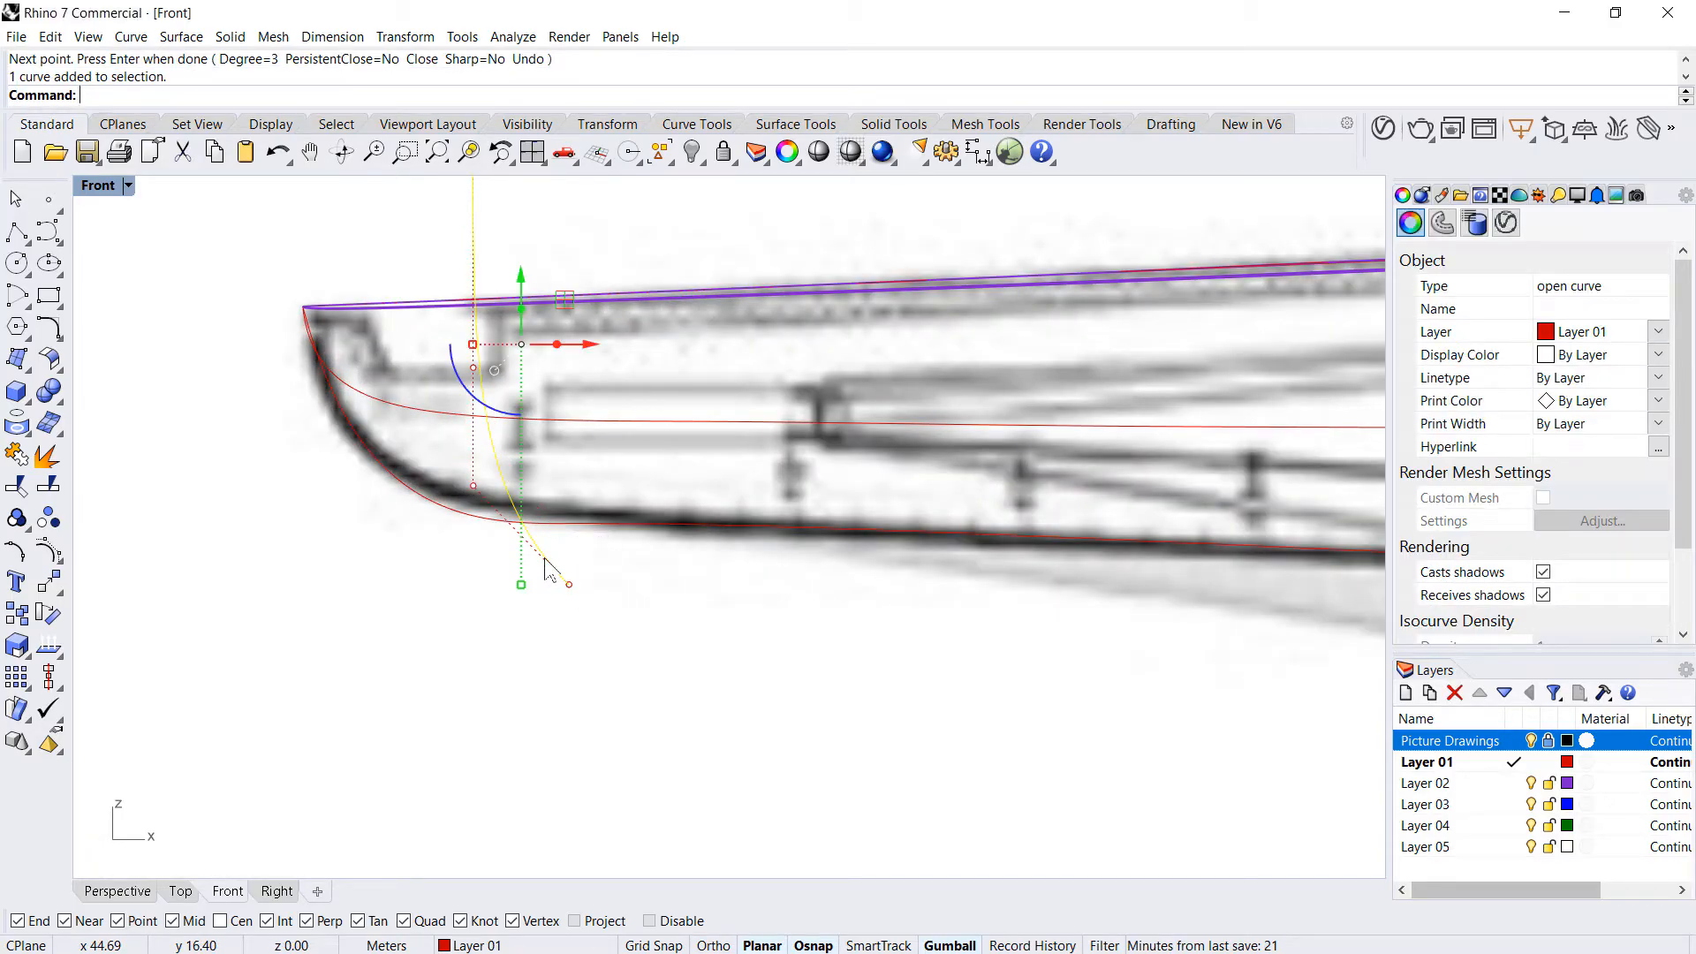
# - Extrude the new cutting curve to one side with ExtrudeCrv so it passes across the roof's full width in the Perspective view
pyautogui.click(137, 888)
pyautogui.scroll(-6, 353, 538)
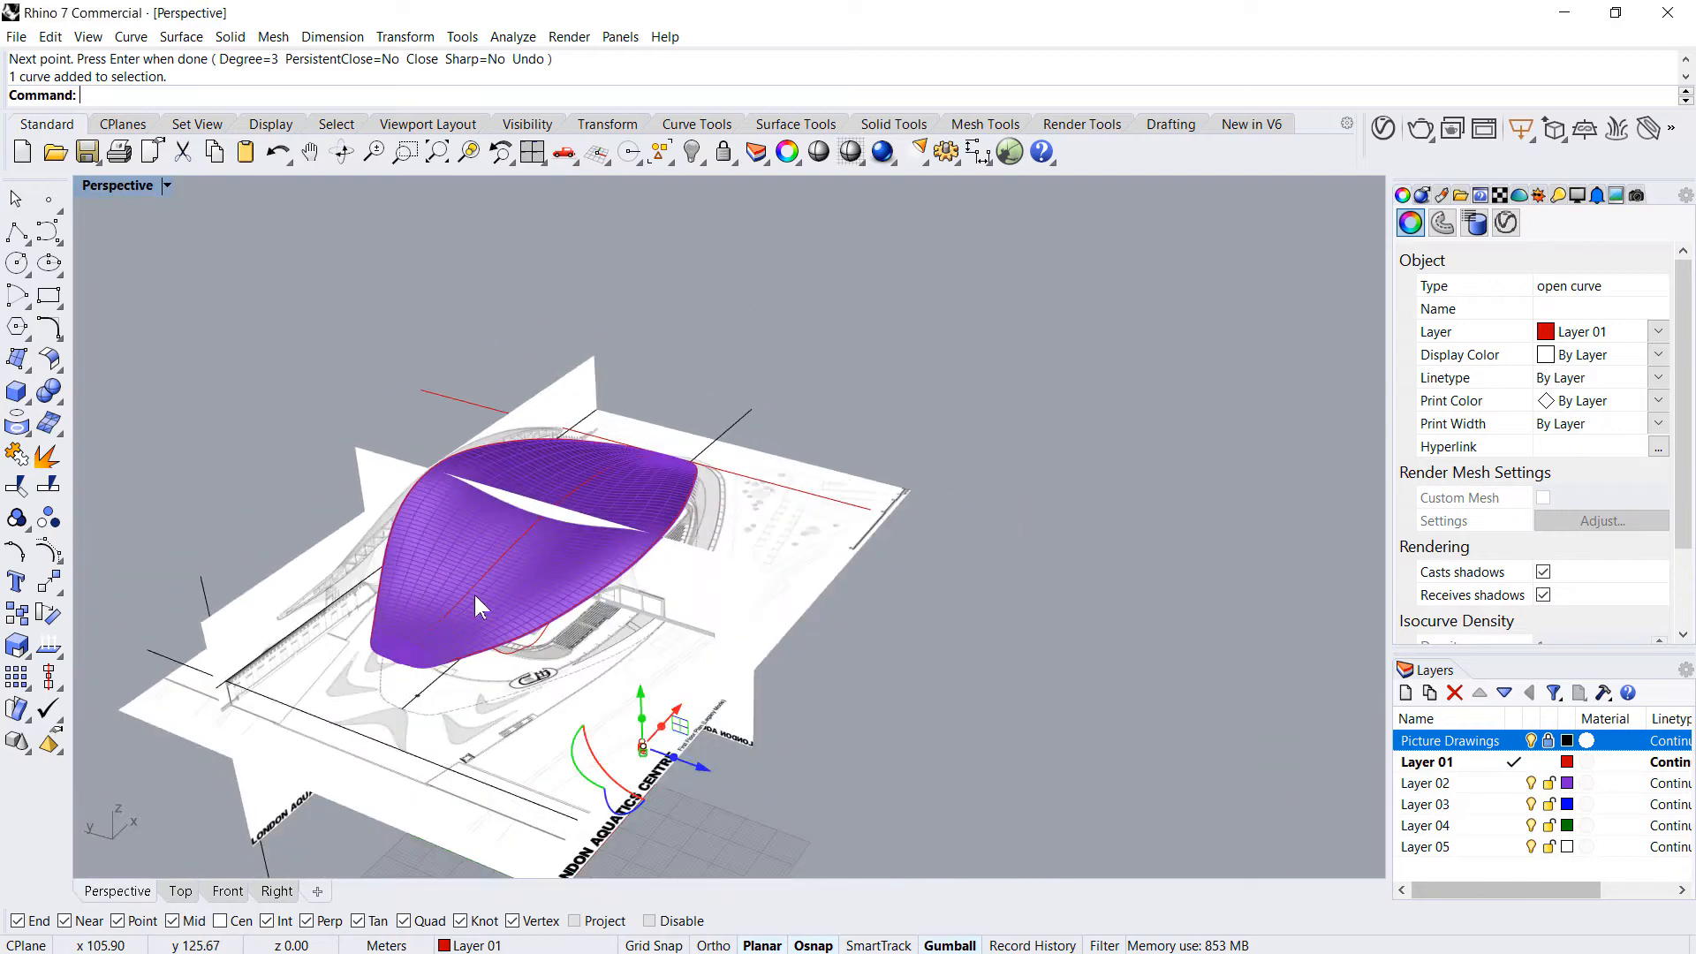
pyautogui.moveTo(738, 578); pyautogui.dragTo(800, 615, button='right')
pyautogui.write('EC')
pyautogui.press('Return')
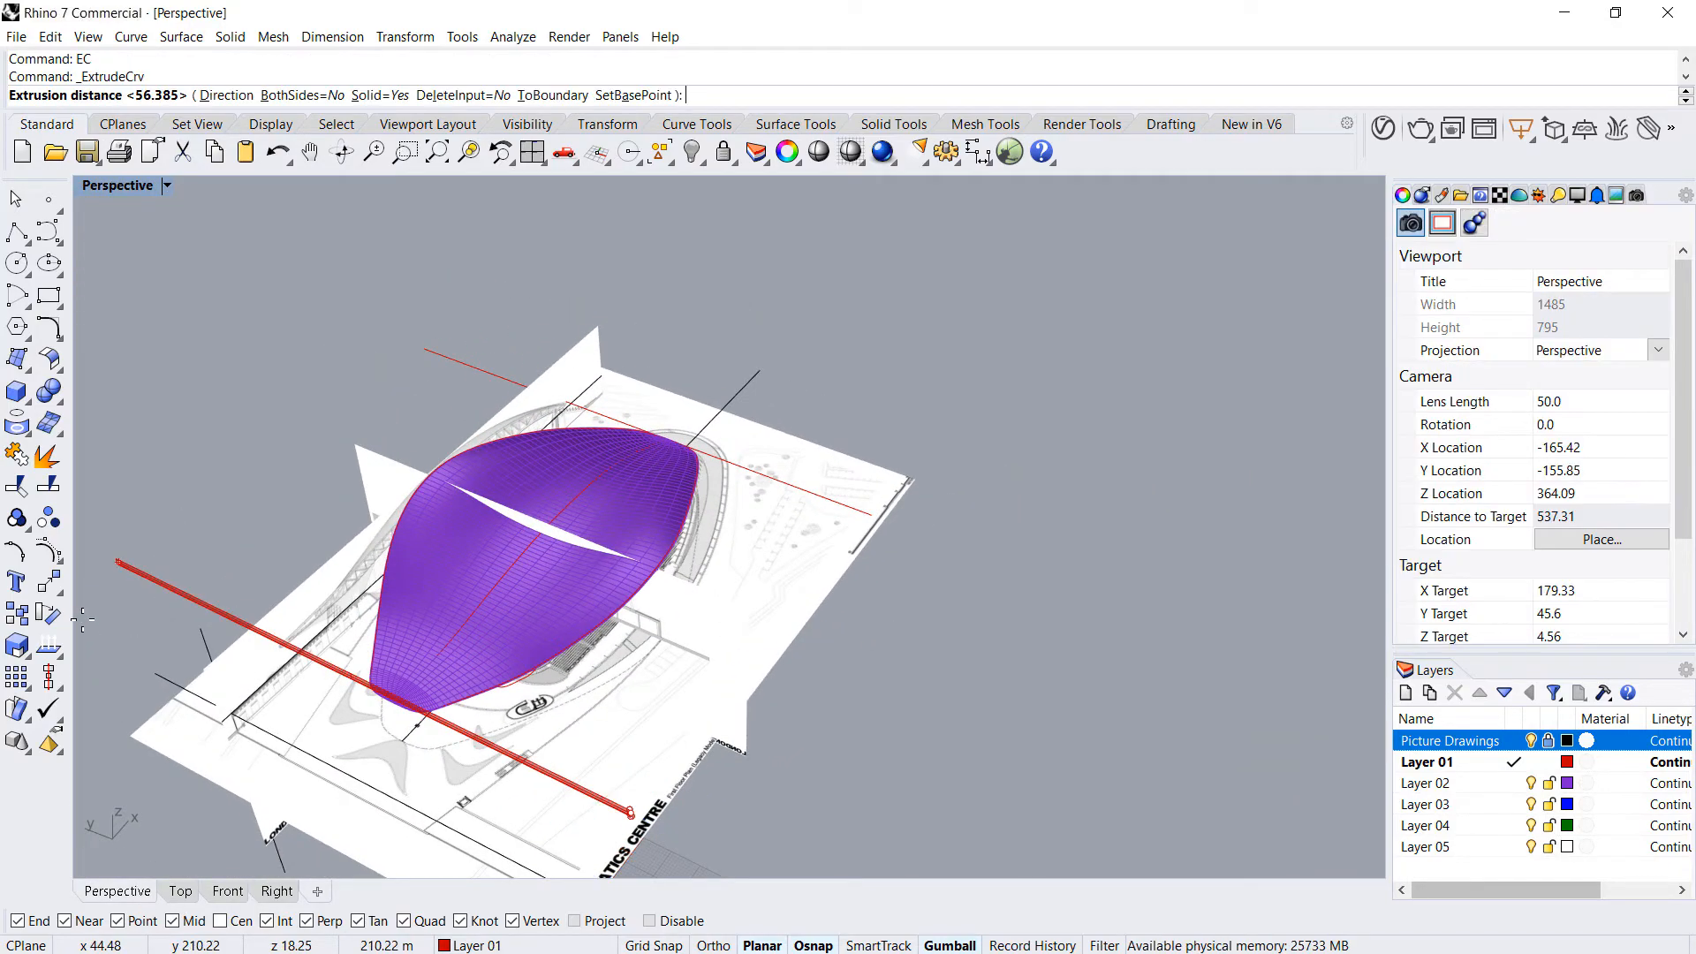
pyautogui.click(119, 566)
# - Try to split the purple roof underside surface using the extruded red surface as the cutting object
pyautogui.moveTo(423, 704); pyautogui.dragTo(363, 562, button='right')
pyautogui.scroll(10, 393, 498)
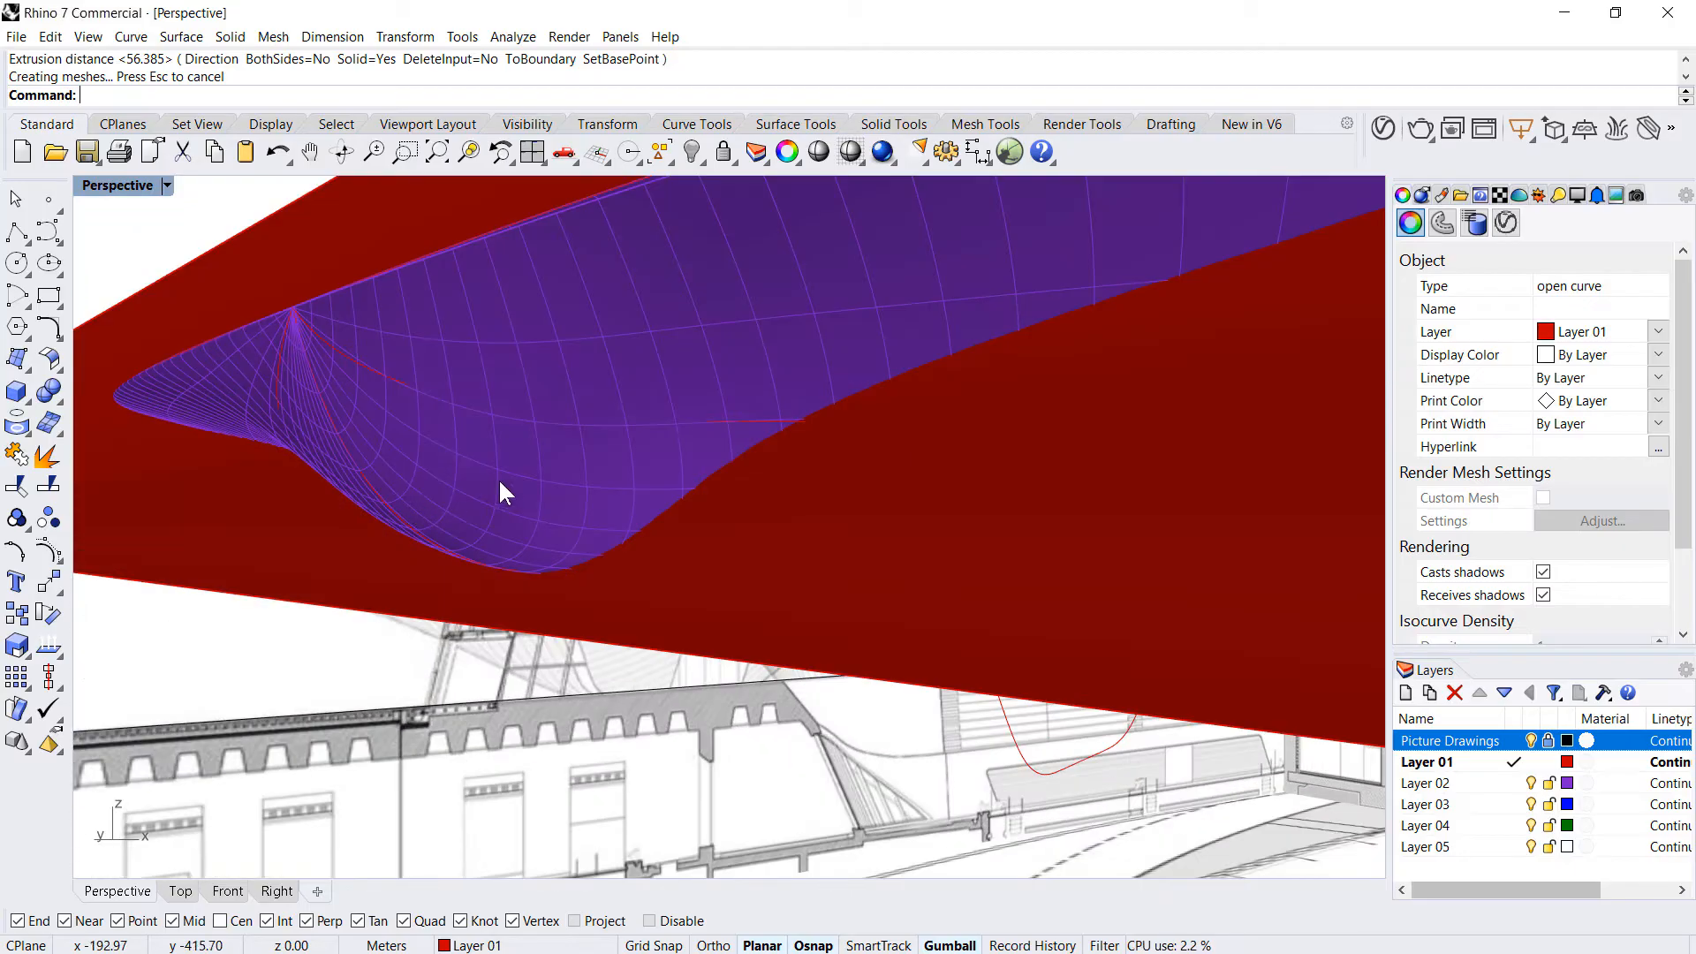
pyautogui.click(500, 491)
pyautogui.moveTo(500, 491); pyautogui.dragTo(730, 363, button='right')
pyautogui.write('lit')
pyautogui.press('Return')
pyautogui.click(729, 363)
pyautogui.press('Return')
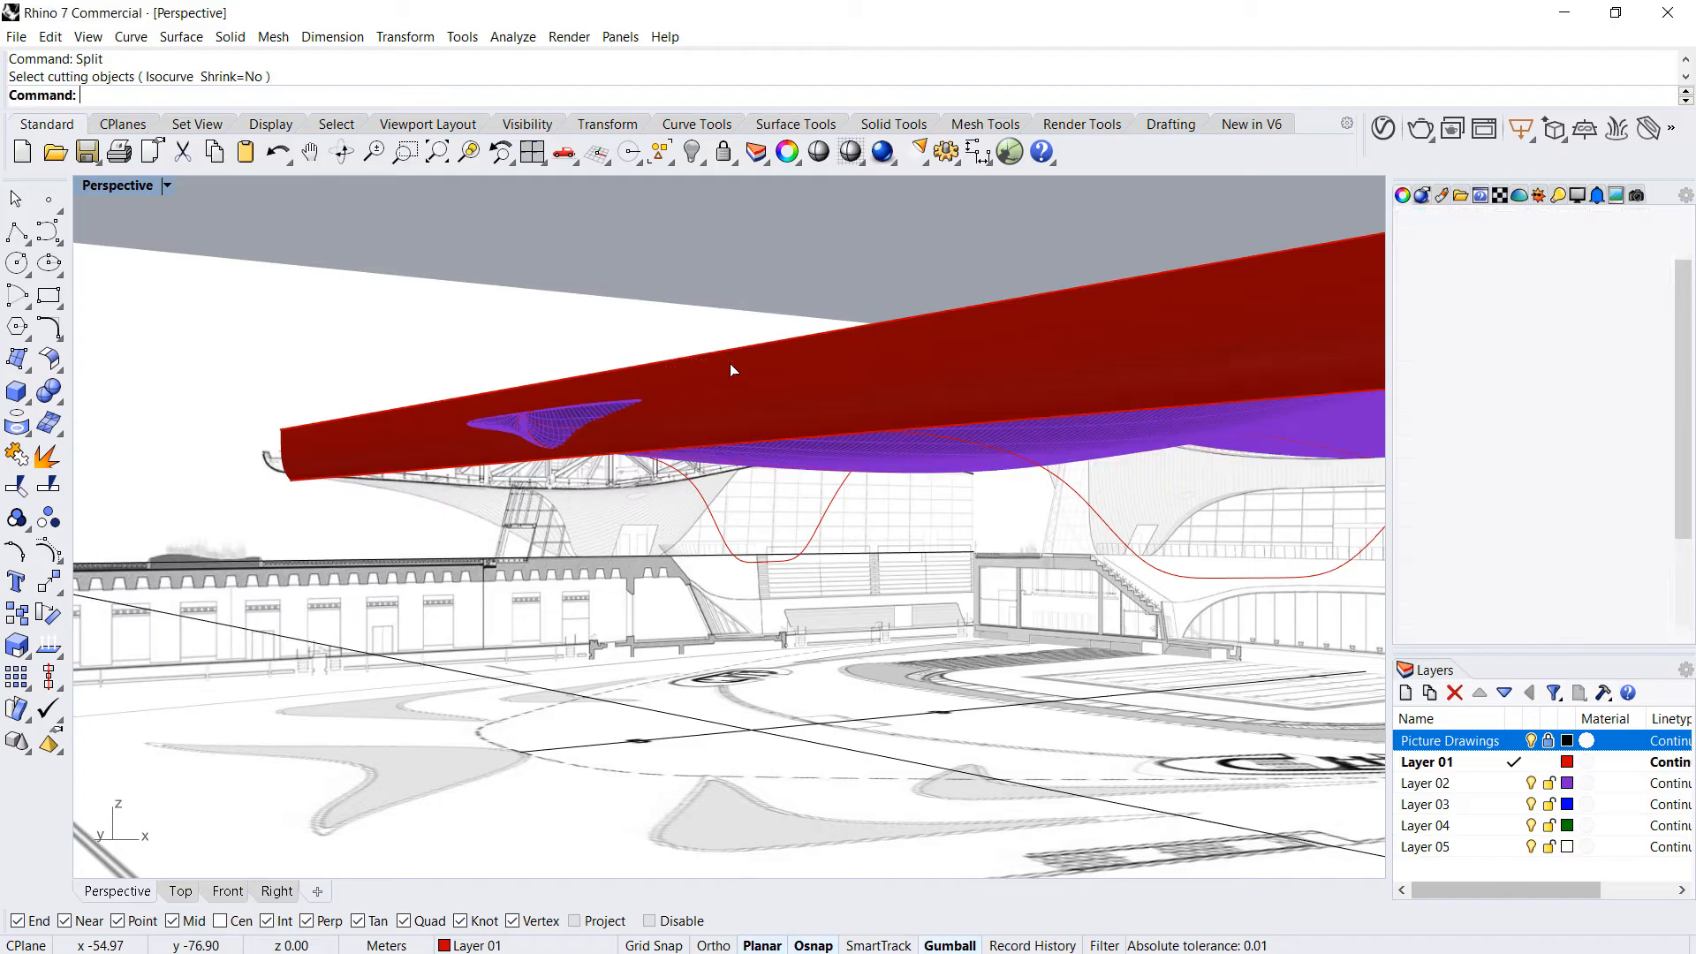
# - Create the intersection curve between the red extrusion and the purple roof underside surface with Intersect
pyautogui.click(558, 429)
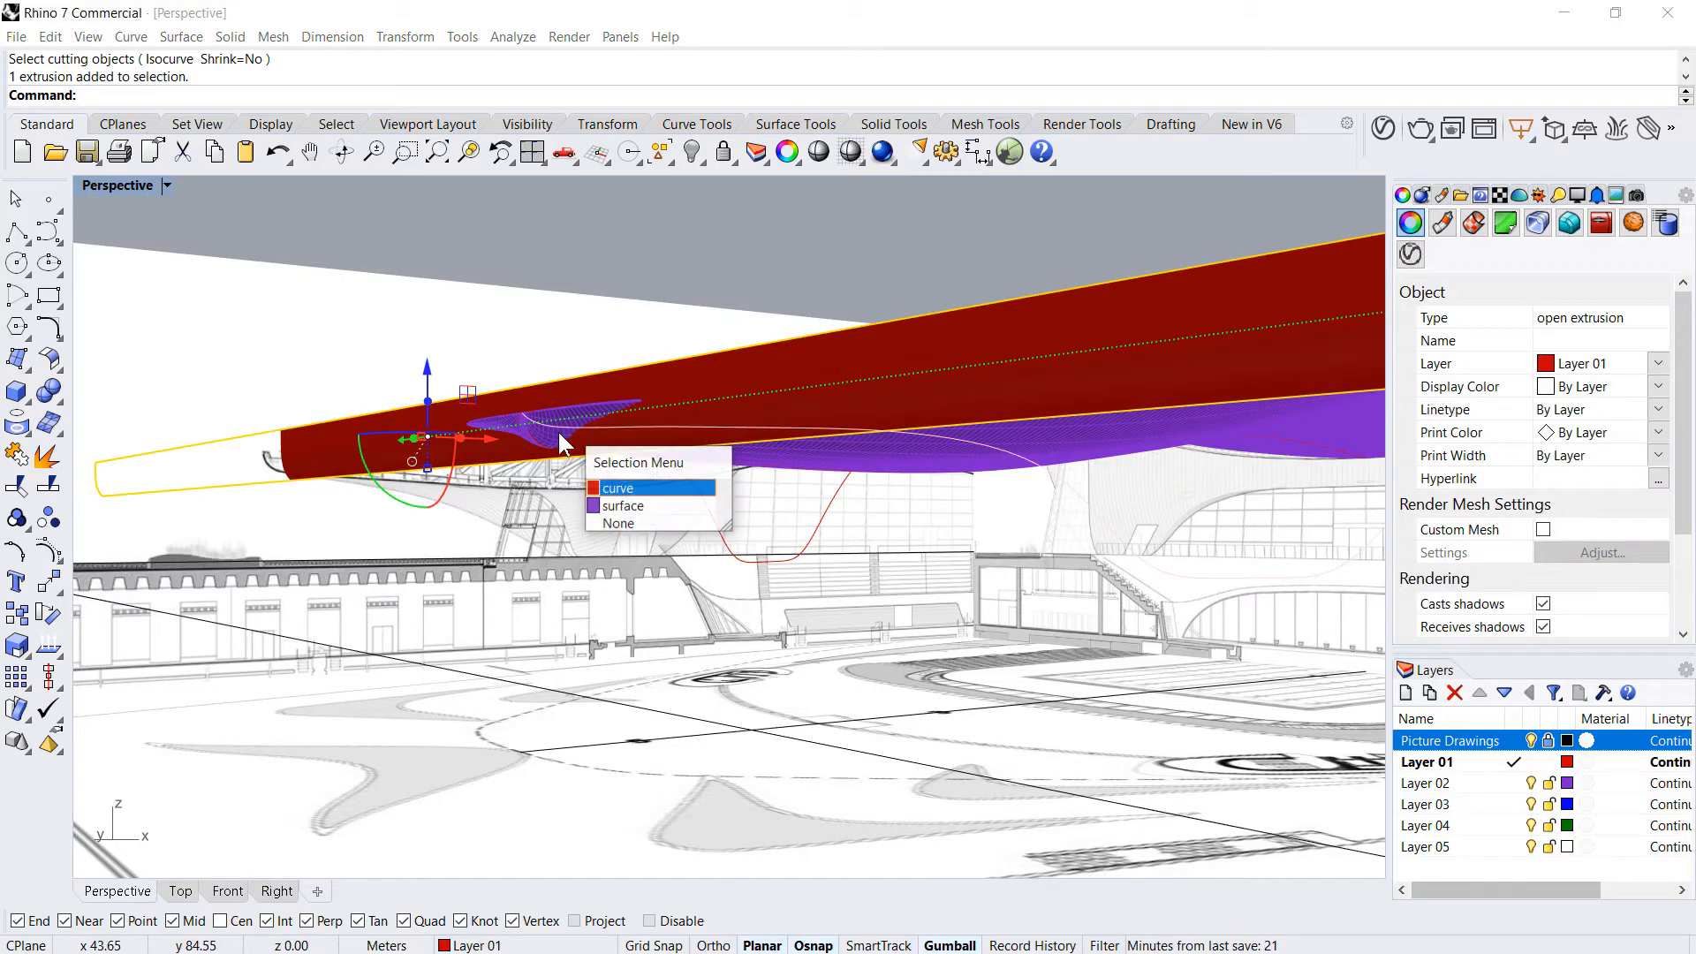
pyautogui.click(622, 502)
pyautogui.write('In')
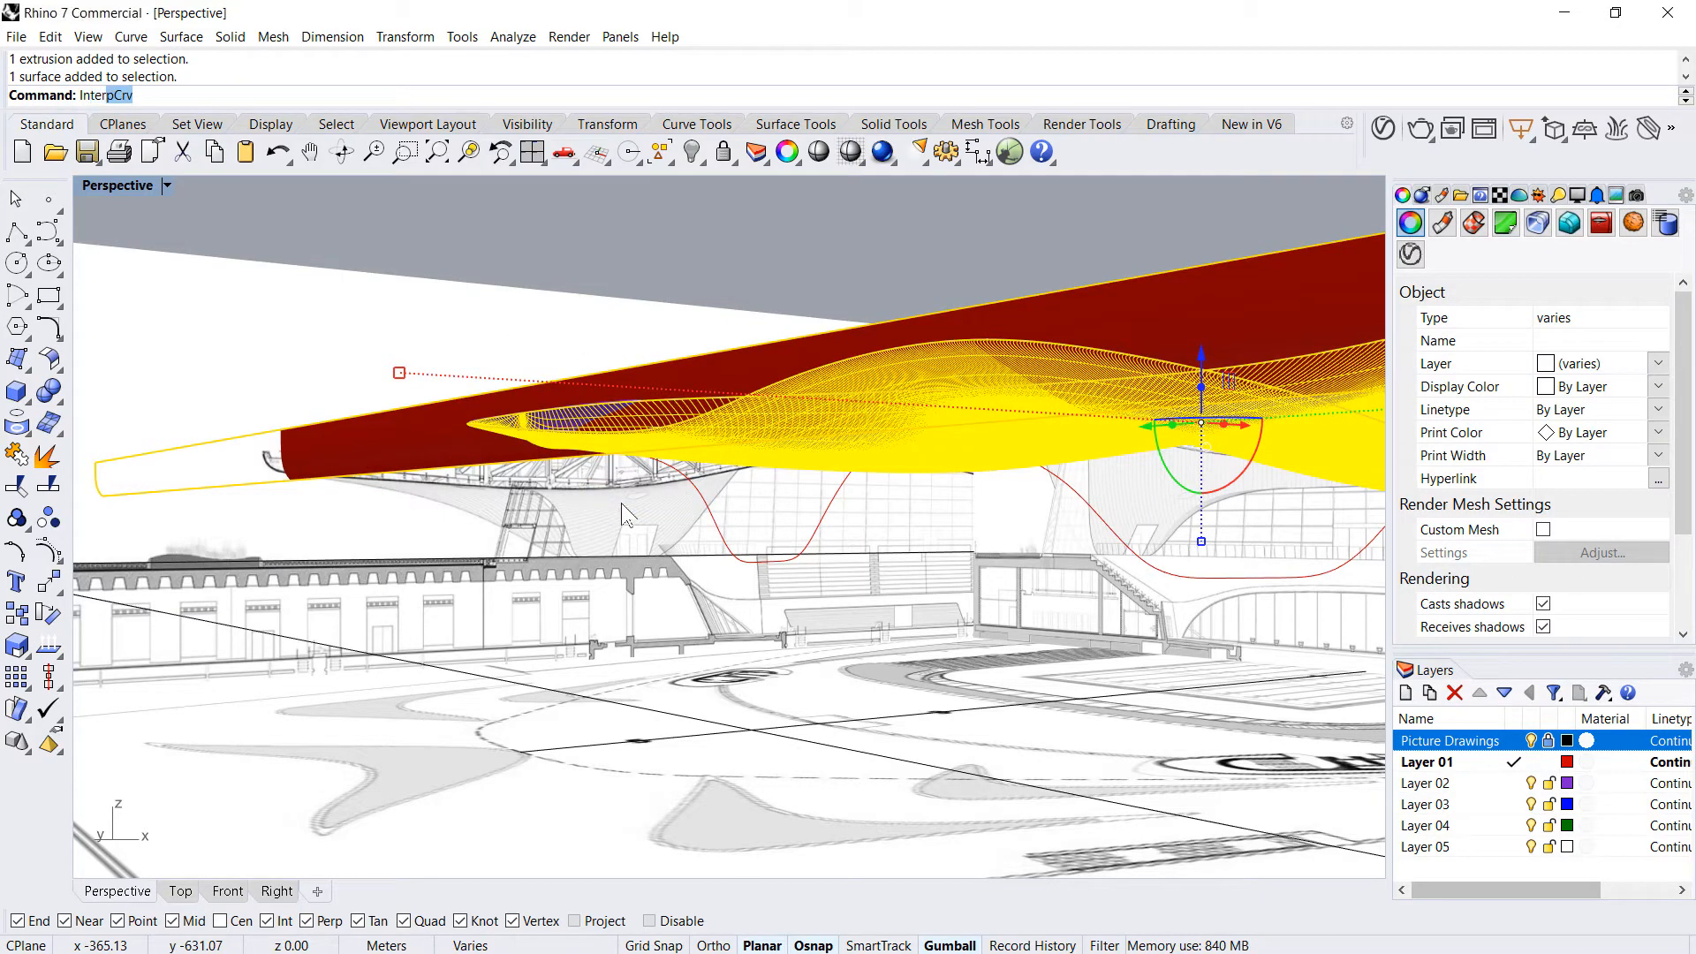
pyautogui.write('tersect')
pyautogui.press('Return')
# - Delete the red cutting extrusion from the roof's thin end
pyautogui.click(788, 373)
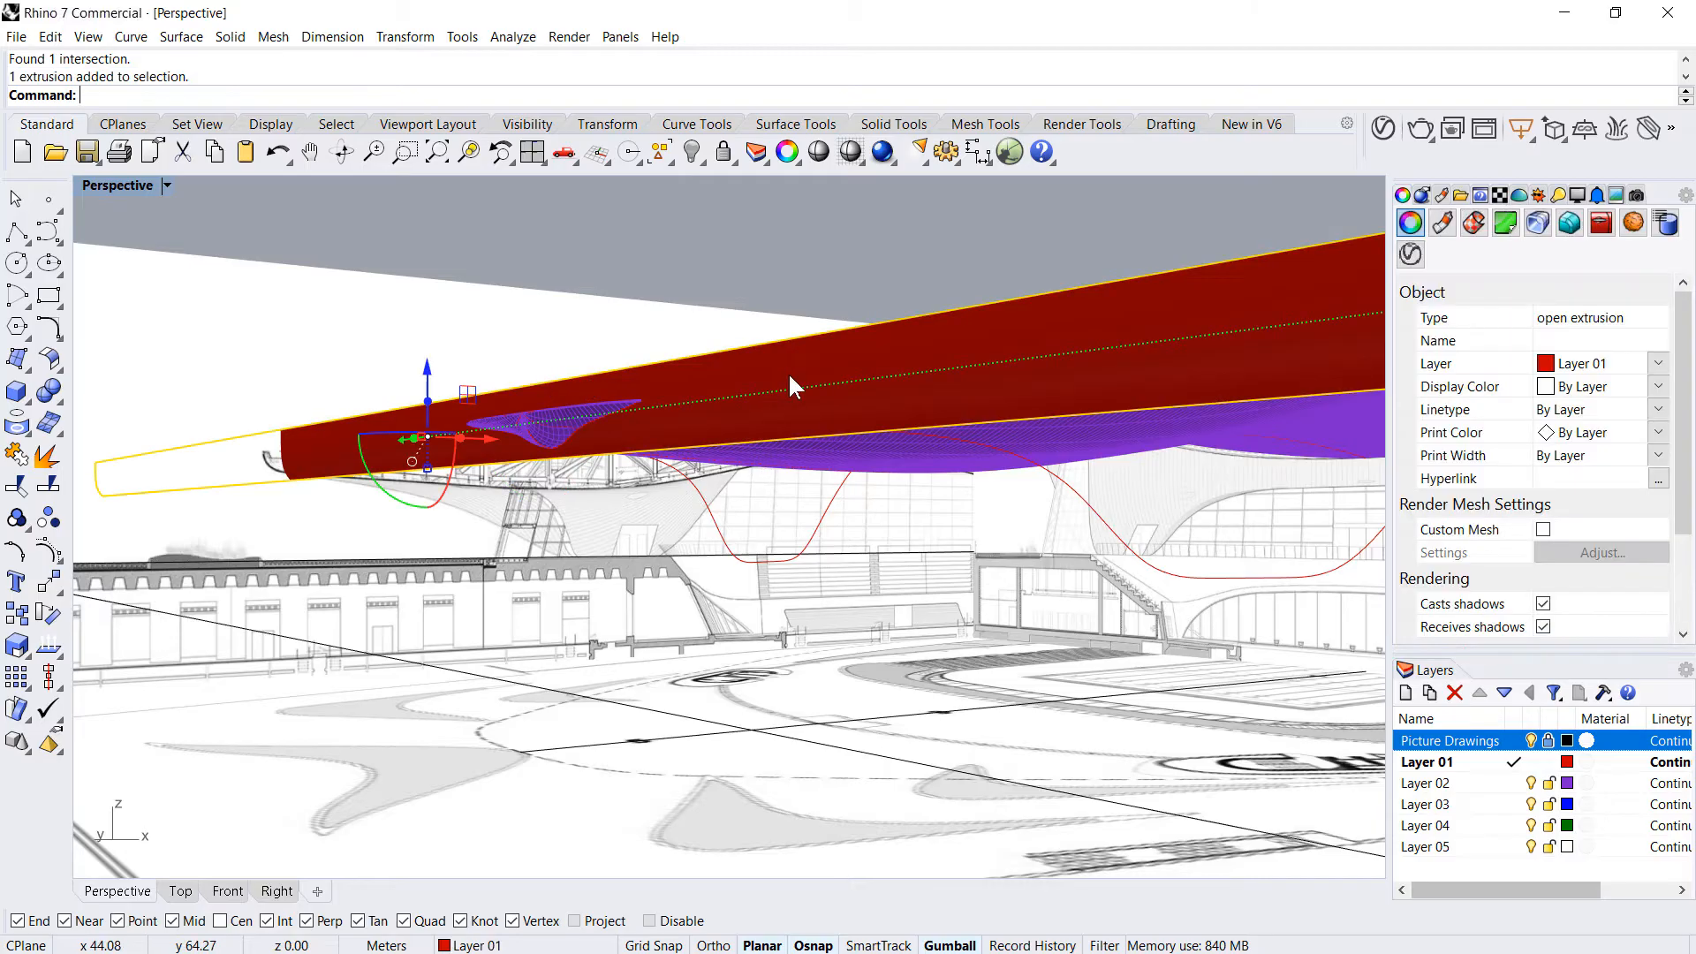
pyautogui.press('Delete')
pyautogui.moveTo(596, 422); pyautogui.dragTo(680, 442, button='right')
pyautogui.scroll(2, 855, 543)
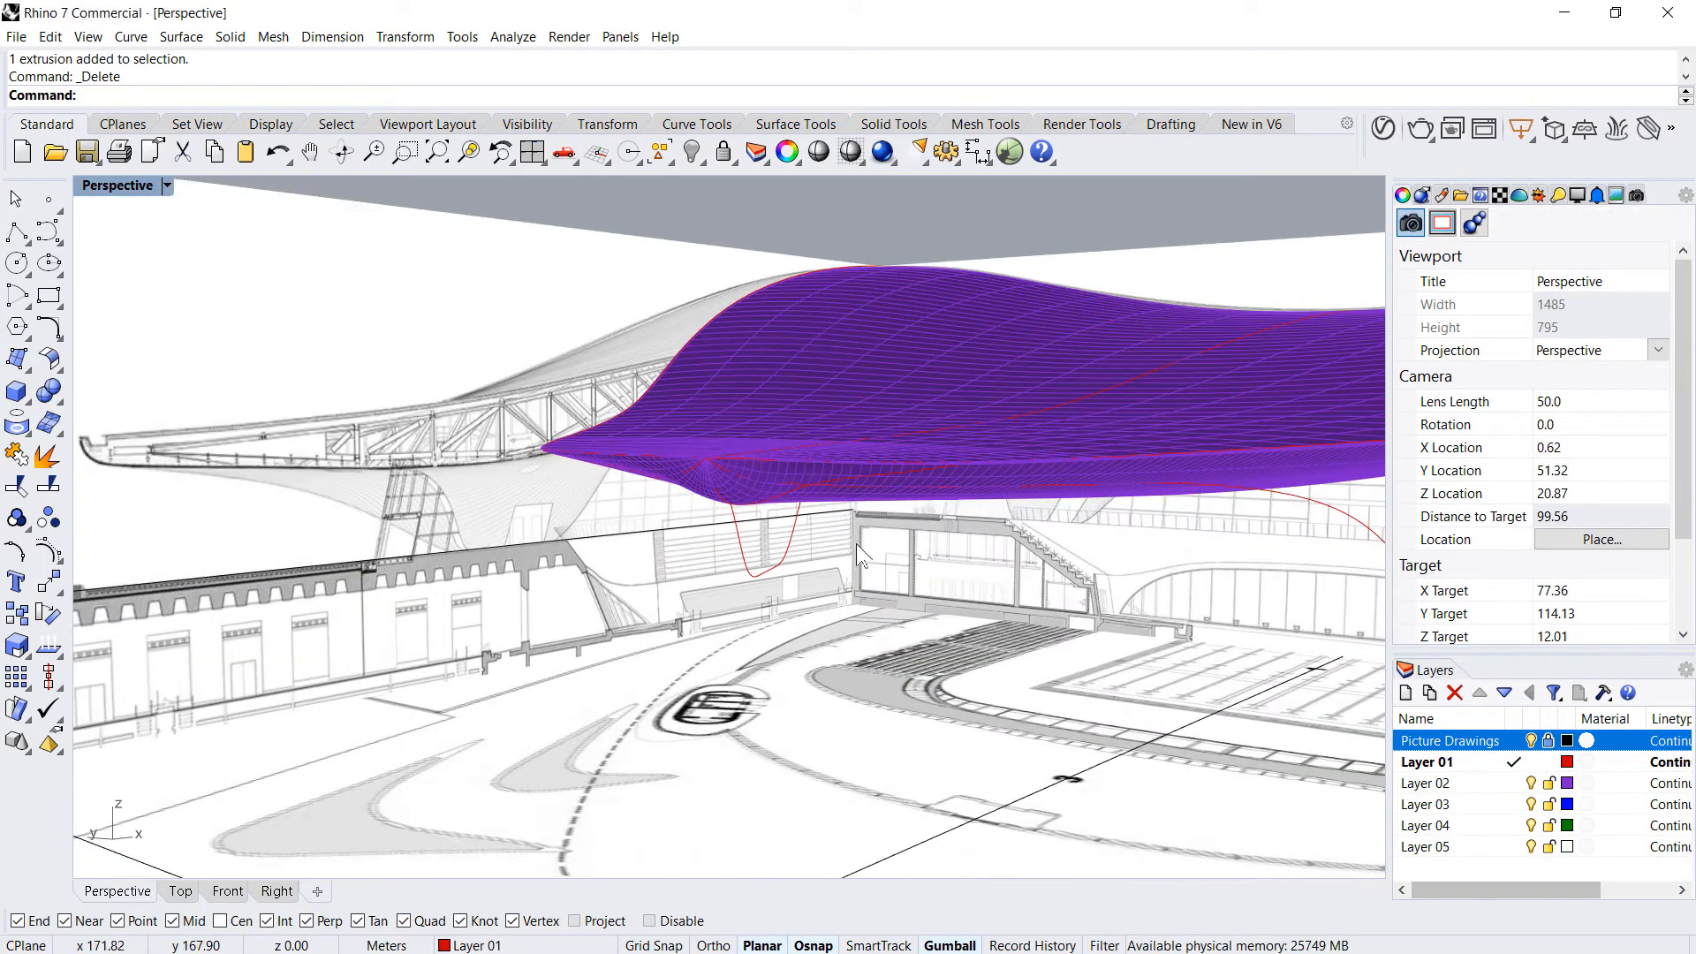
# - Examine the new intersection curve along the purple underside surface at the roof's thin end
pyautogui.click(845, 480)
pyautogui.click(910, 536)
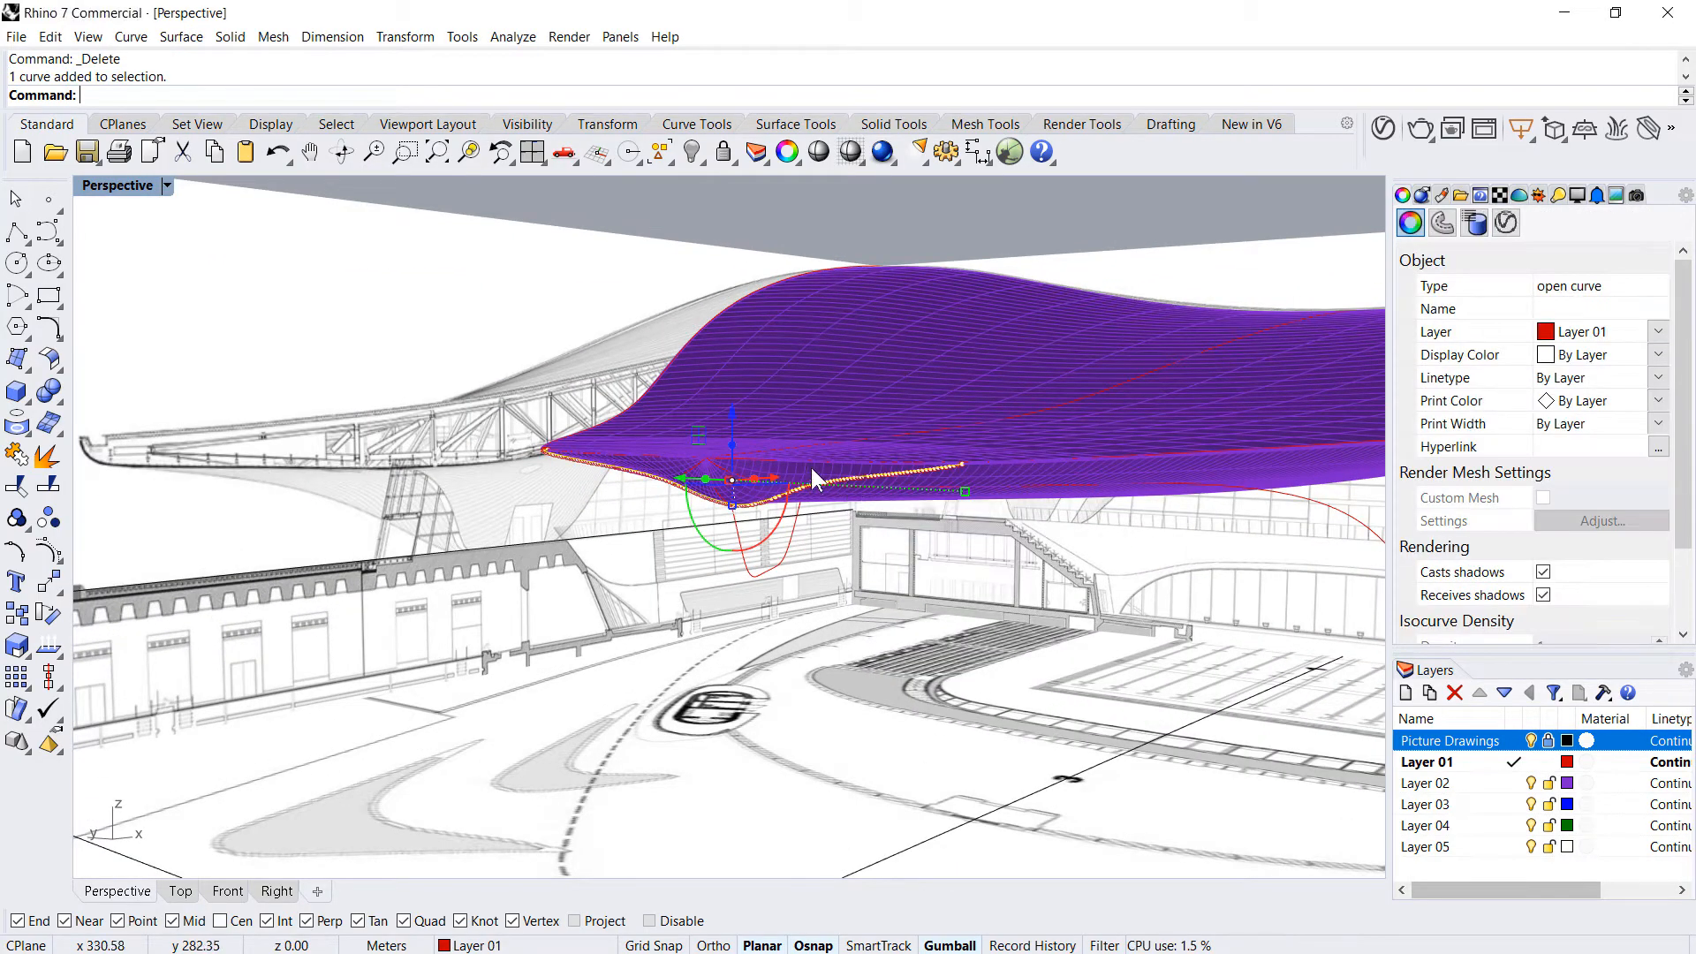
pyautogui.moveTo(809, 464); pyautogui.dragTo(889, 521, button='right')
pyautogui.scroll(3, 902, 411)
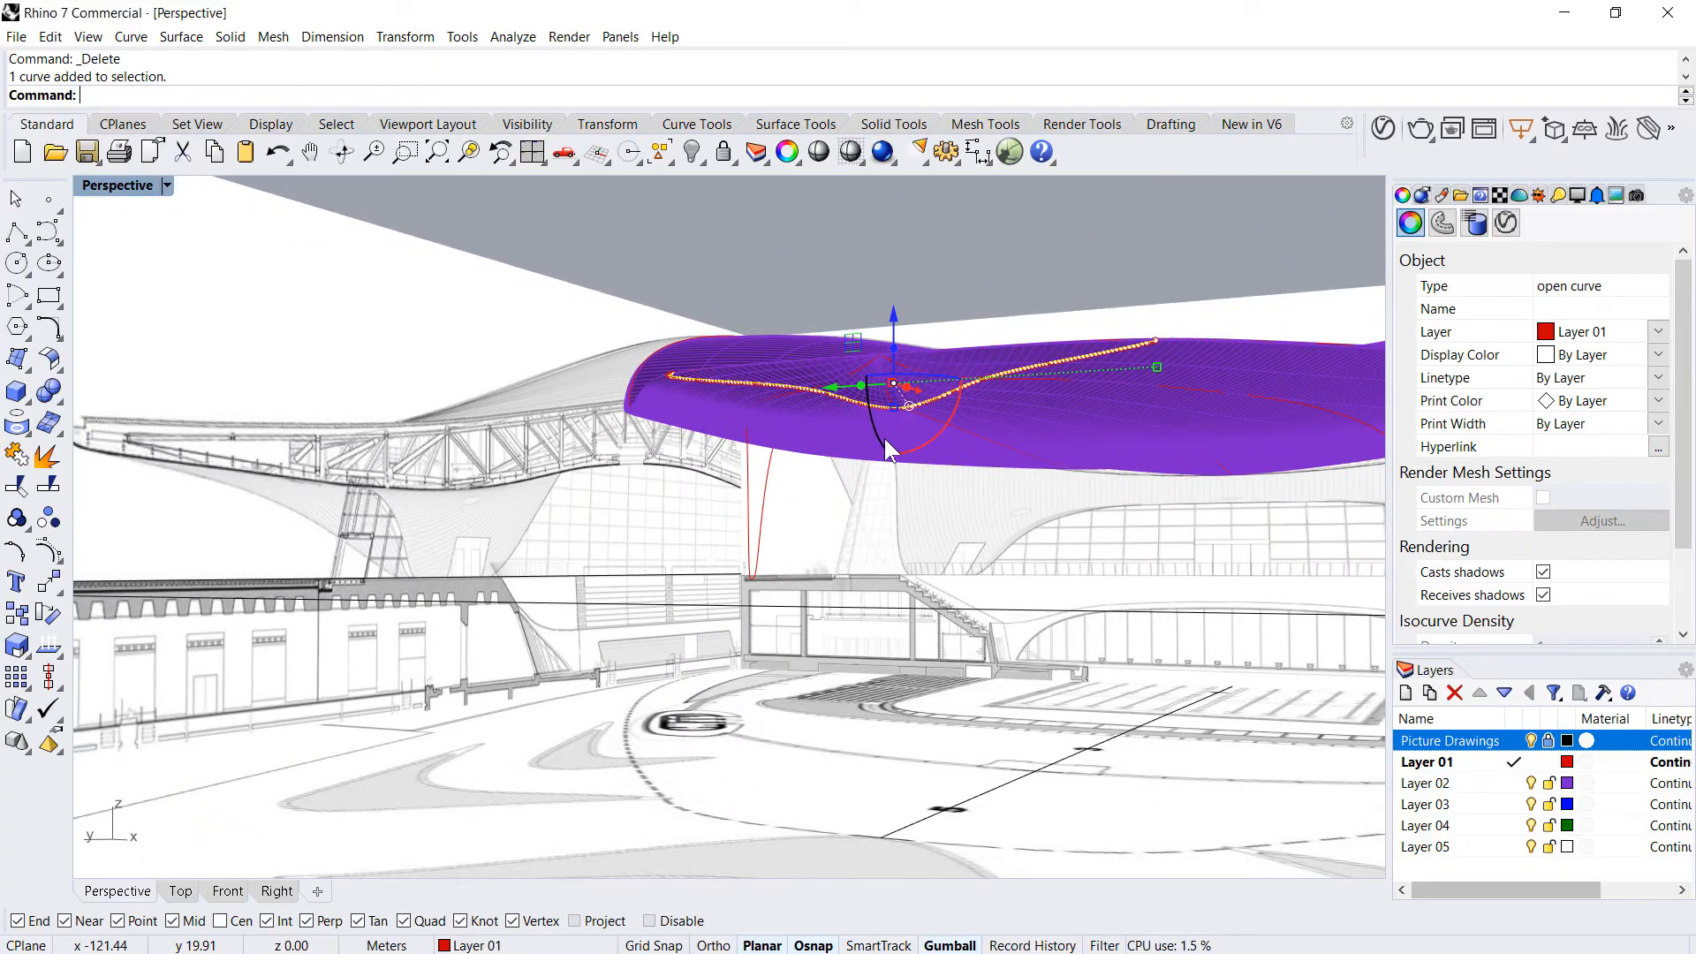
pyautogui.scroll(4, 890, 392)
pyautogui.moveTo(763, 479); pyautogui.dragTo(702, 591, button='right')
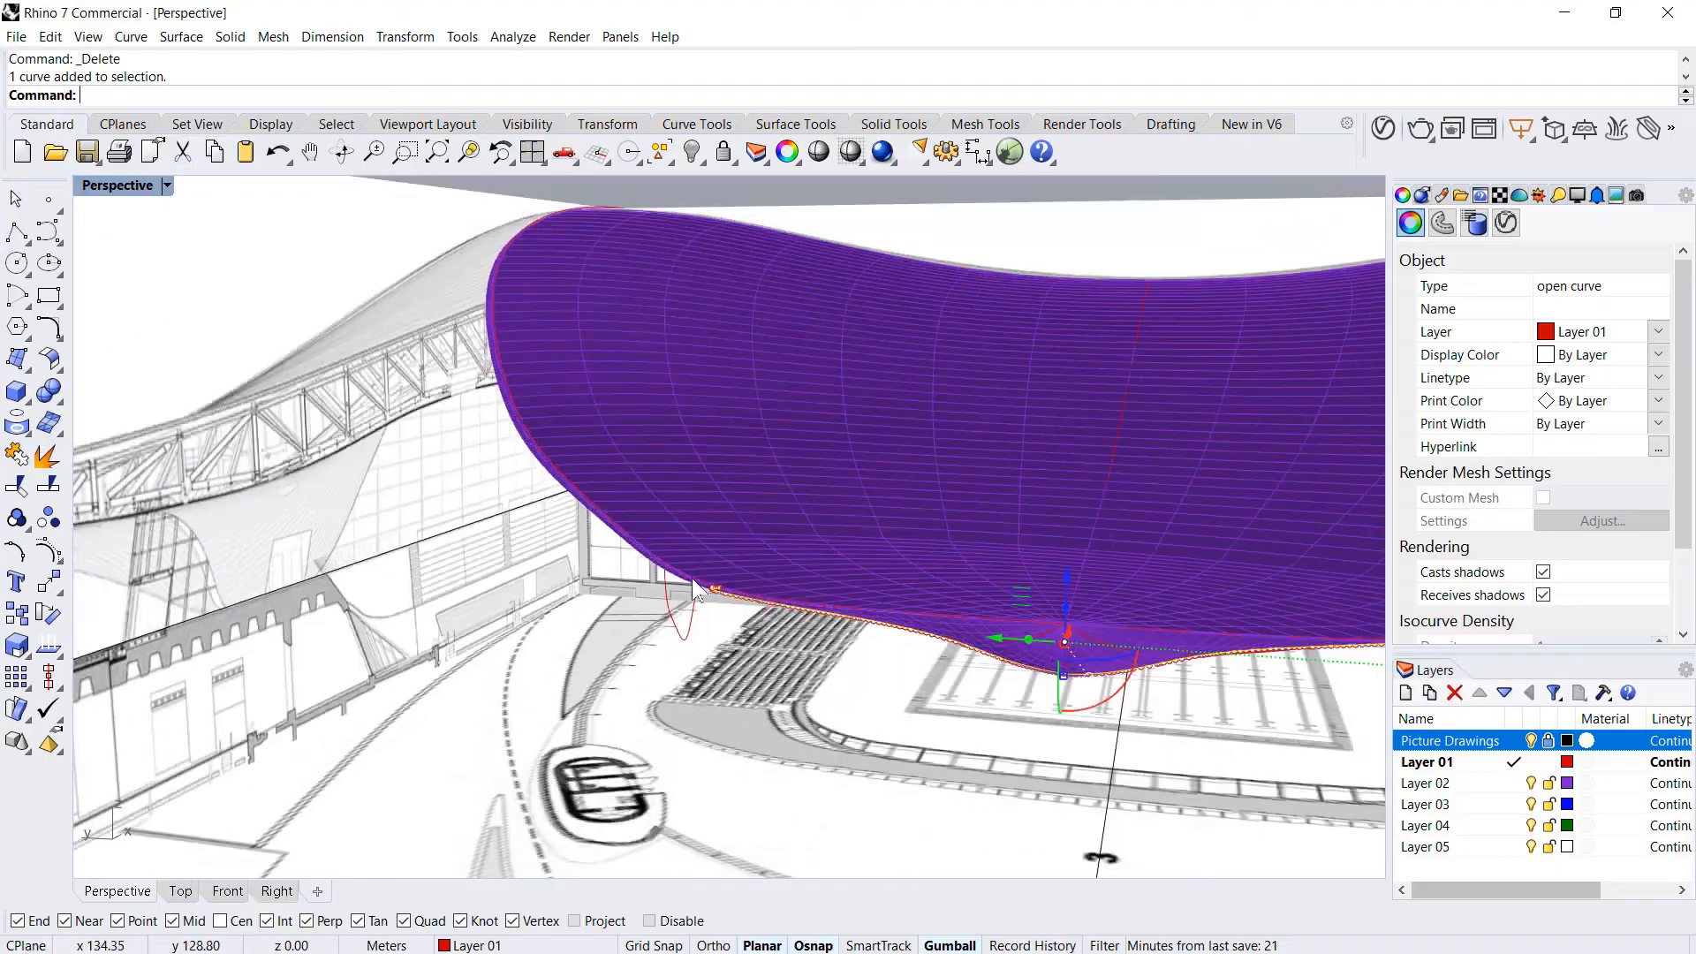
pyautogui.scroll(3, 702, 583)
pyautogui.press('Escape')
pyautogui.scroll(2, 731, 610)
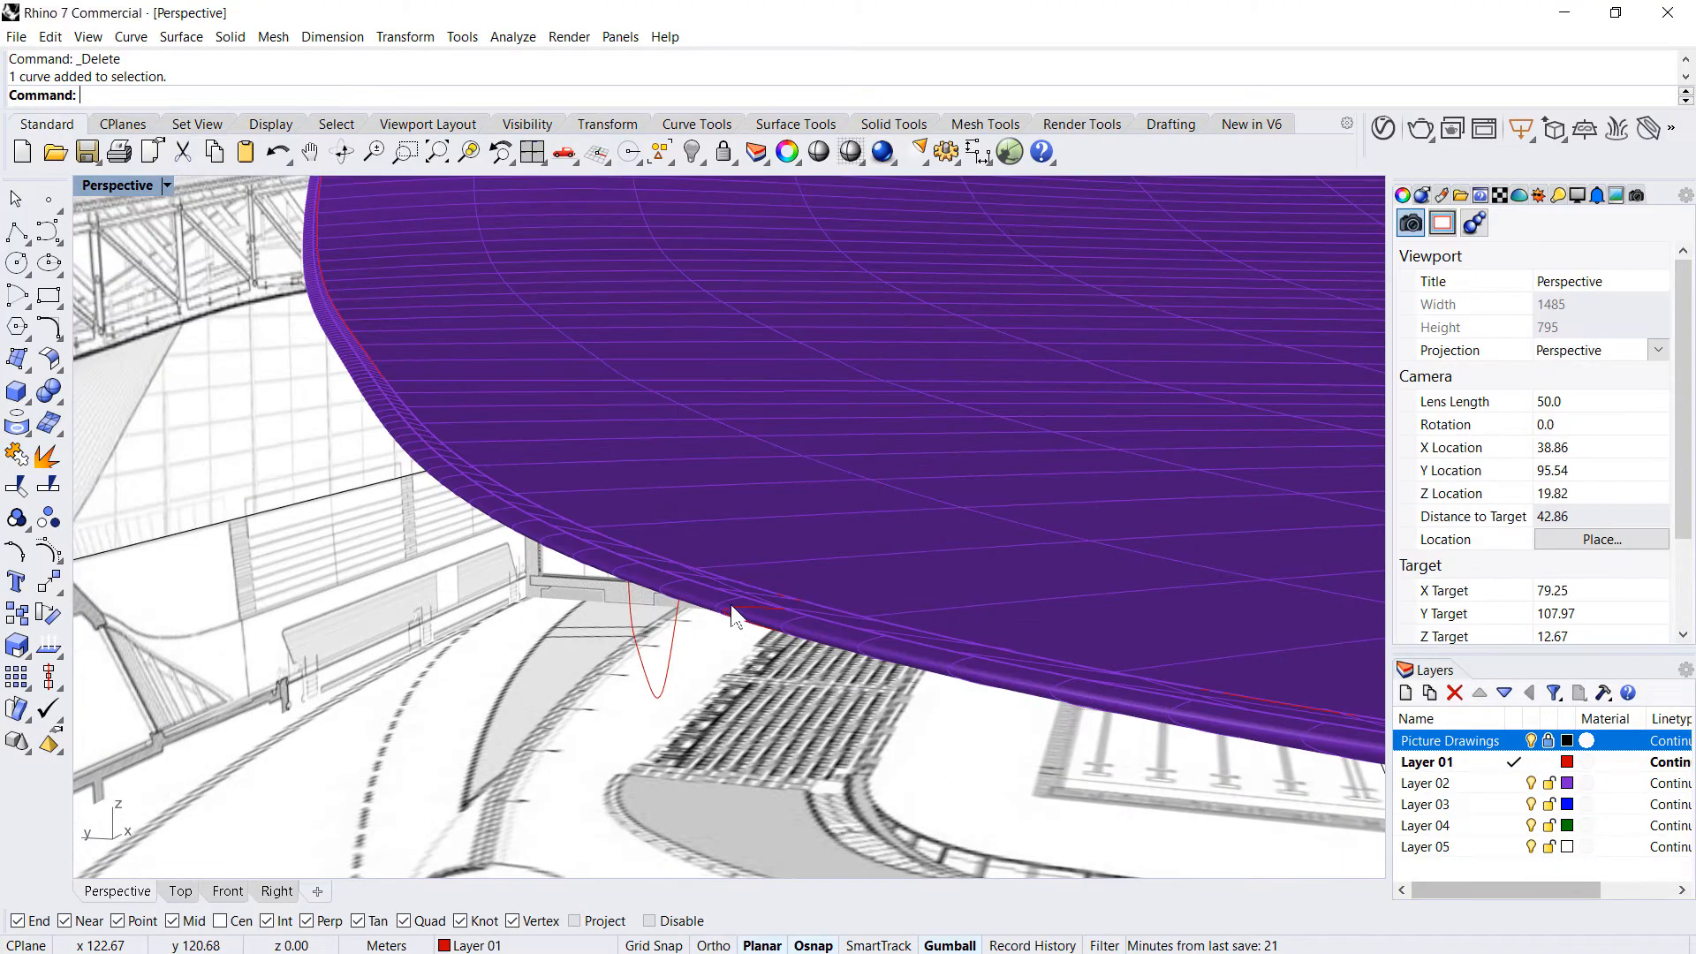
# - Delete the purple roof underside surface
pyautogui.click(680, 599)
pyautogui.scroll(-8, 569, 543)
pyautogui.moveTo(986, 585); pyautogui.dragTo(801, 622, button='right')
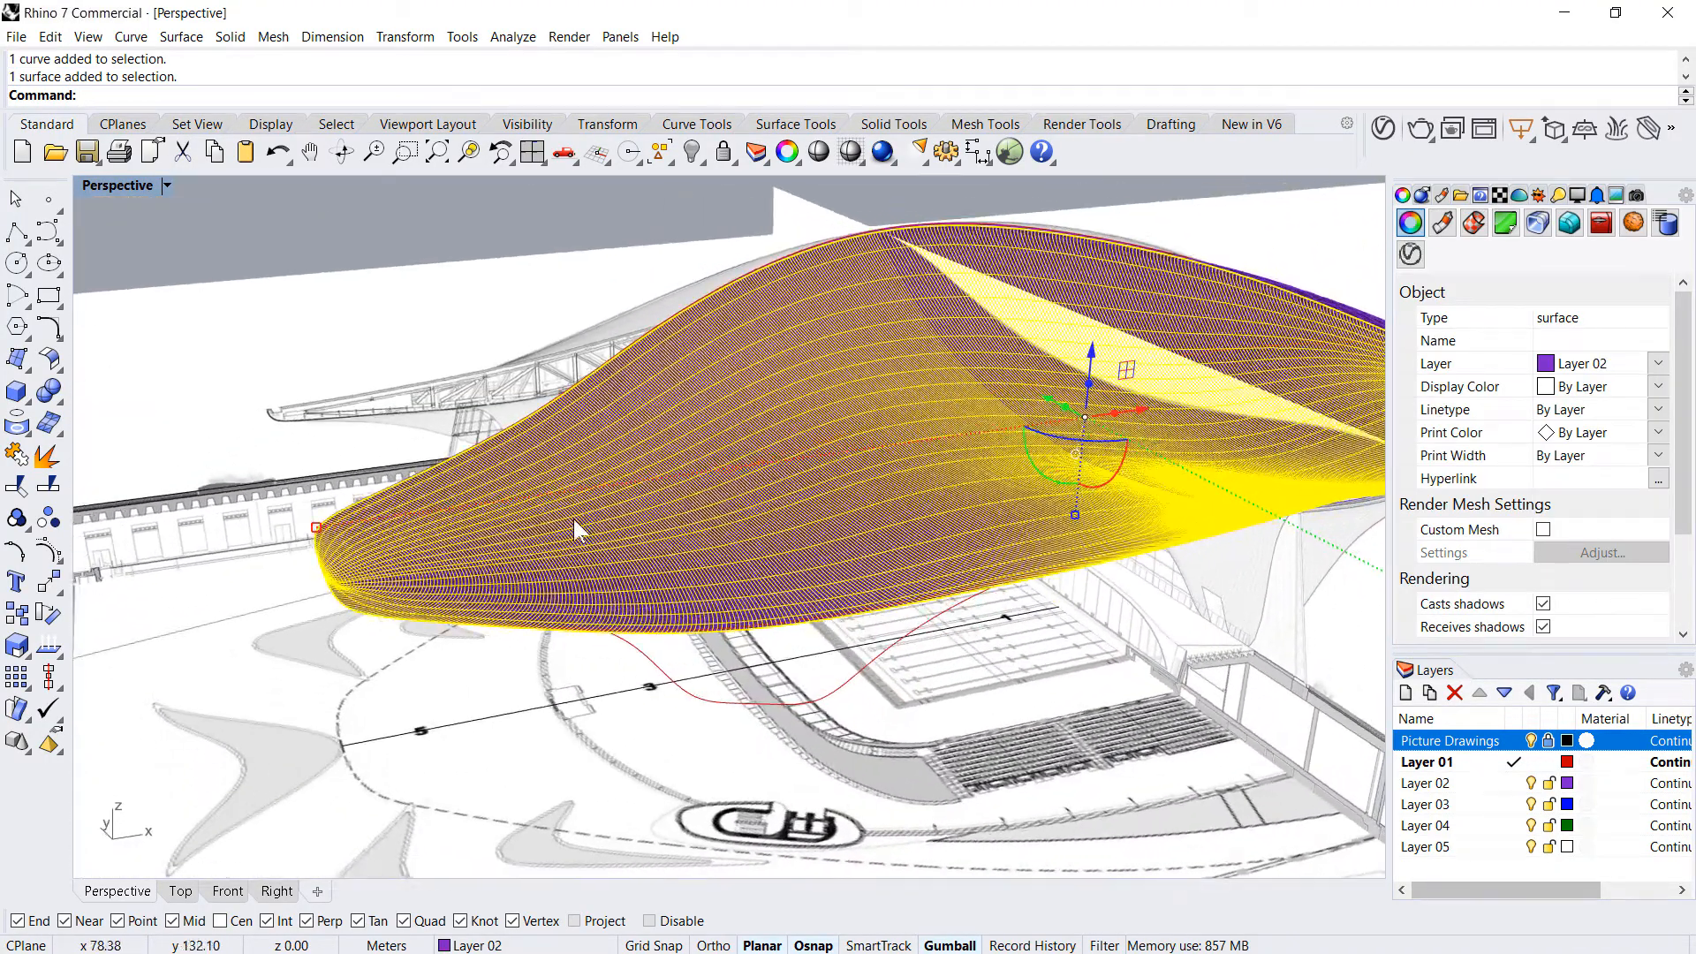
pyautogui.press('Delete')
# - Move the remaining purple roof surface to Layer 03 and hide that layer
pyautogui.moveTo(618, 557); pyautogui.dragTo(813, 511, button='right')
pyautogui.click(814, 511)
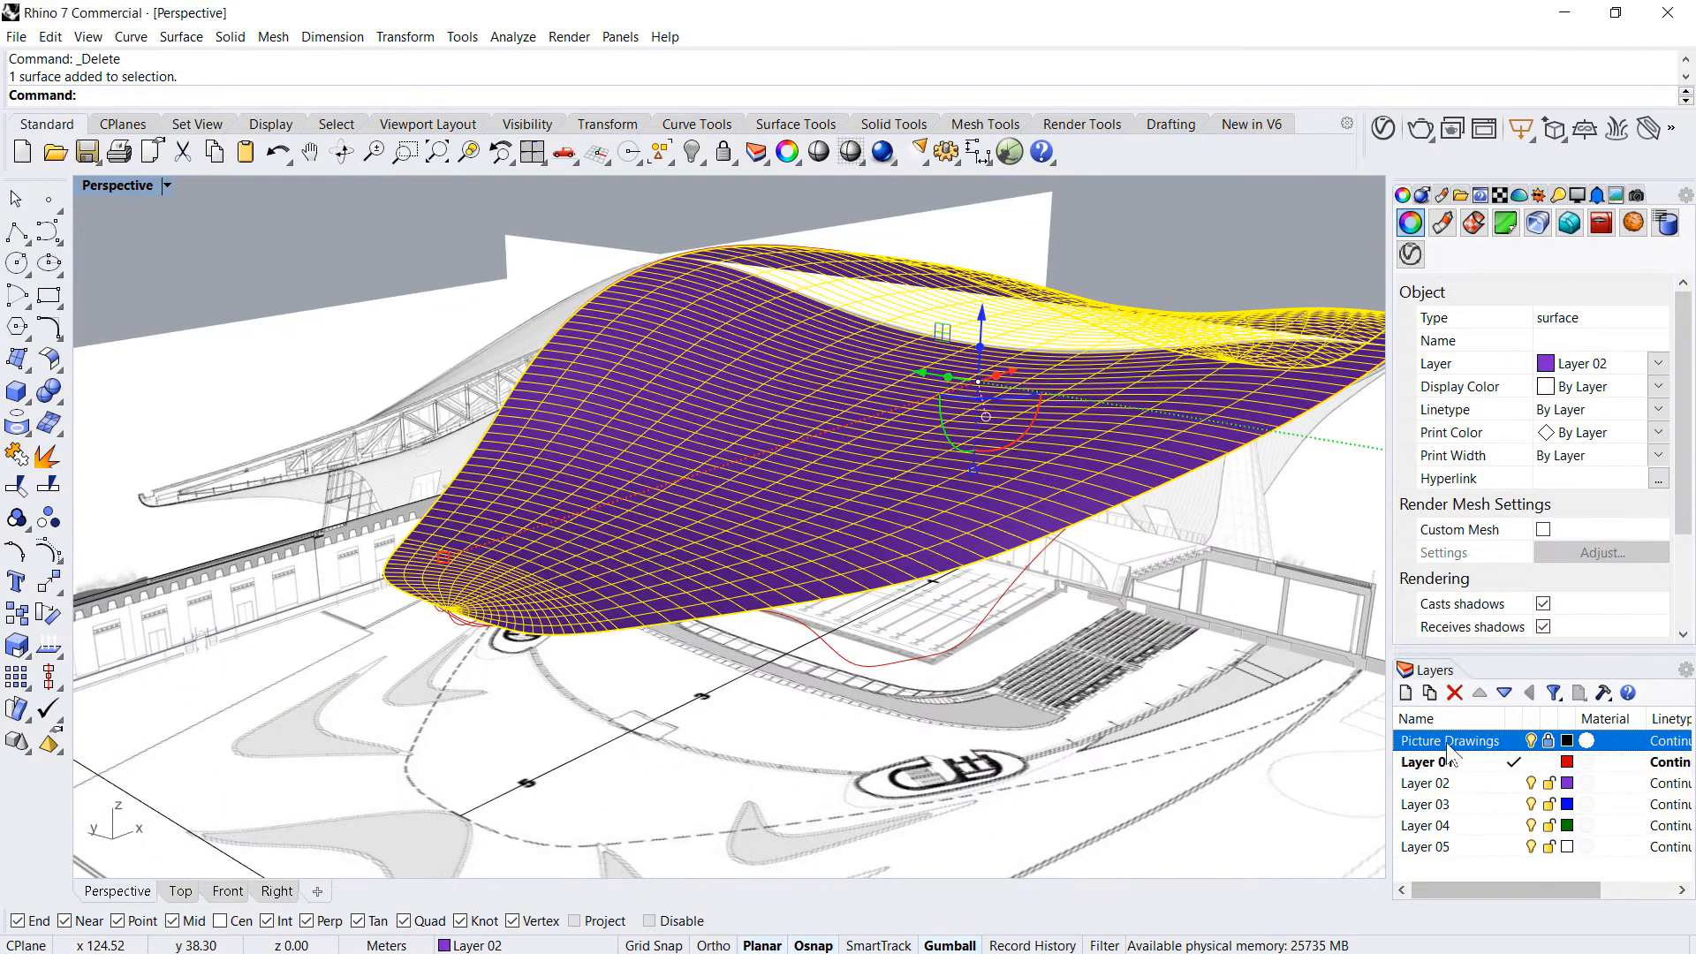
pyautogui.moveTo(1445, 762); pyautogui.dragTo(1594, 817)
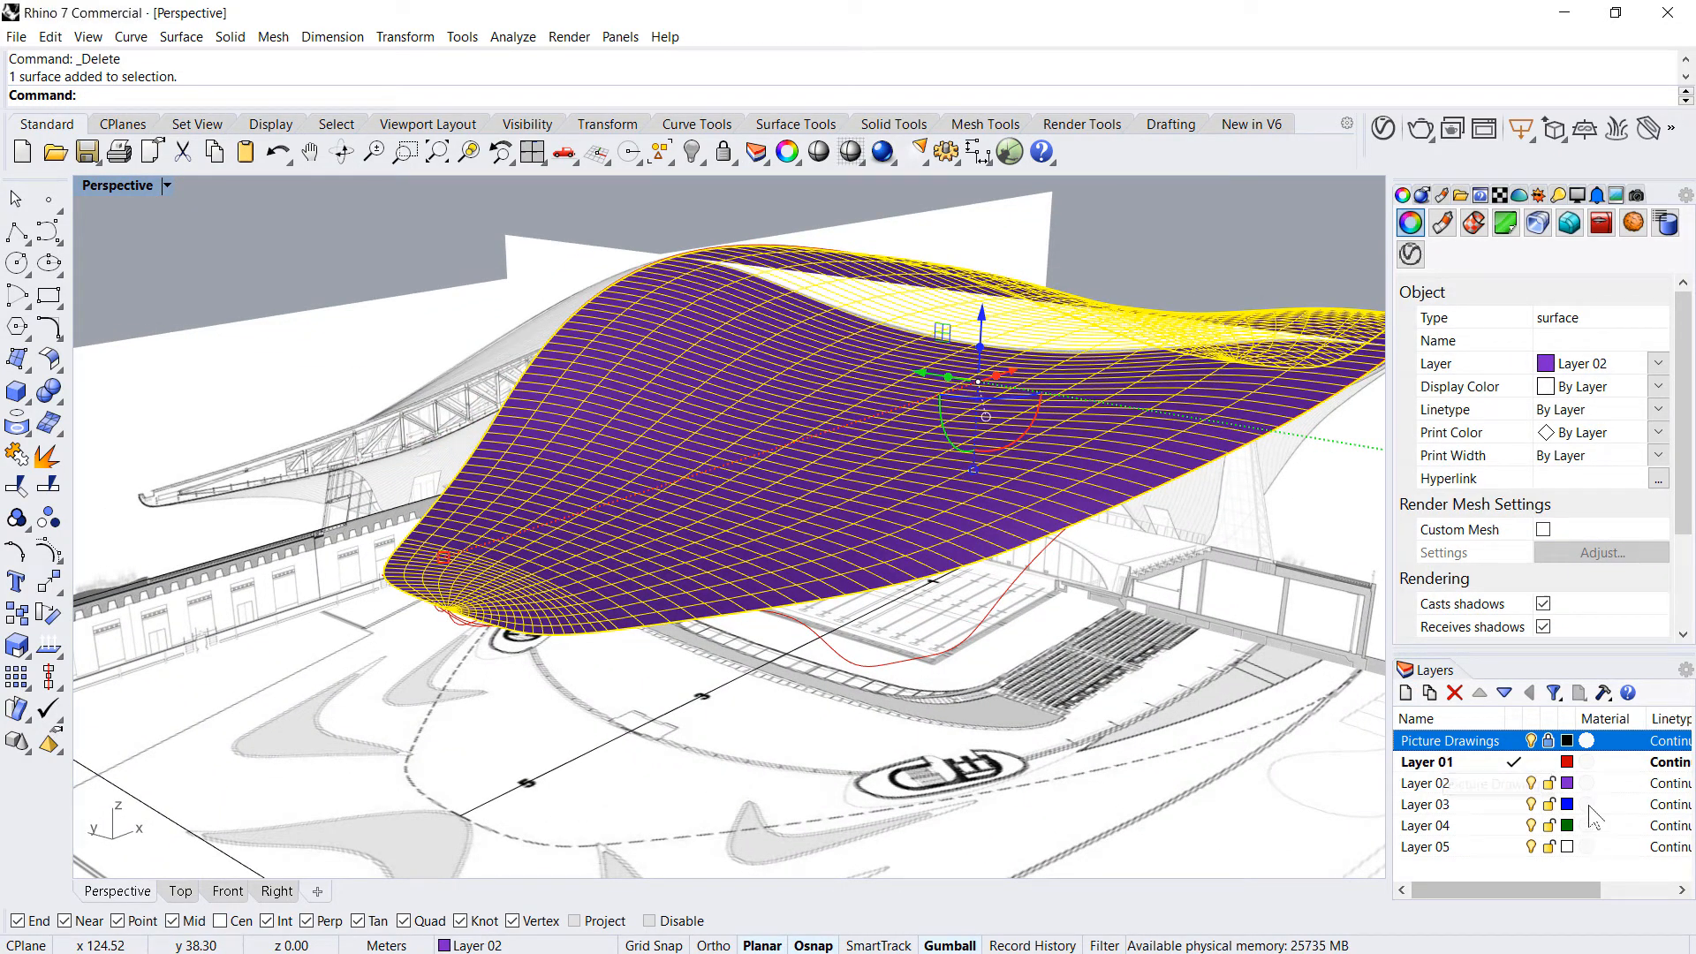
pyautogui.rightClick(1490, 802)
pyautogui.click(1501, 731)
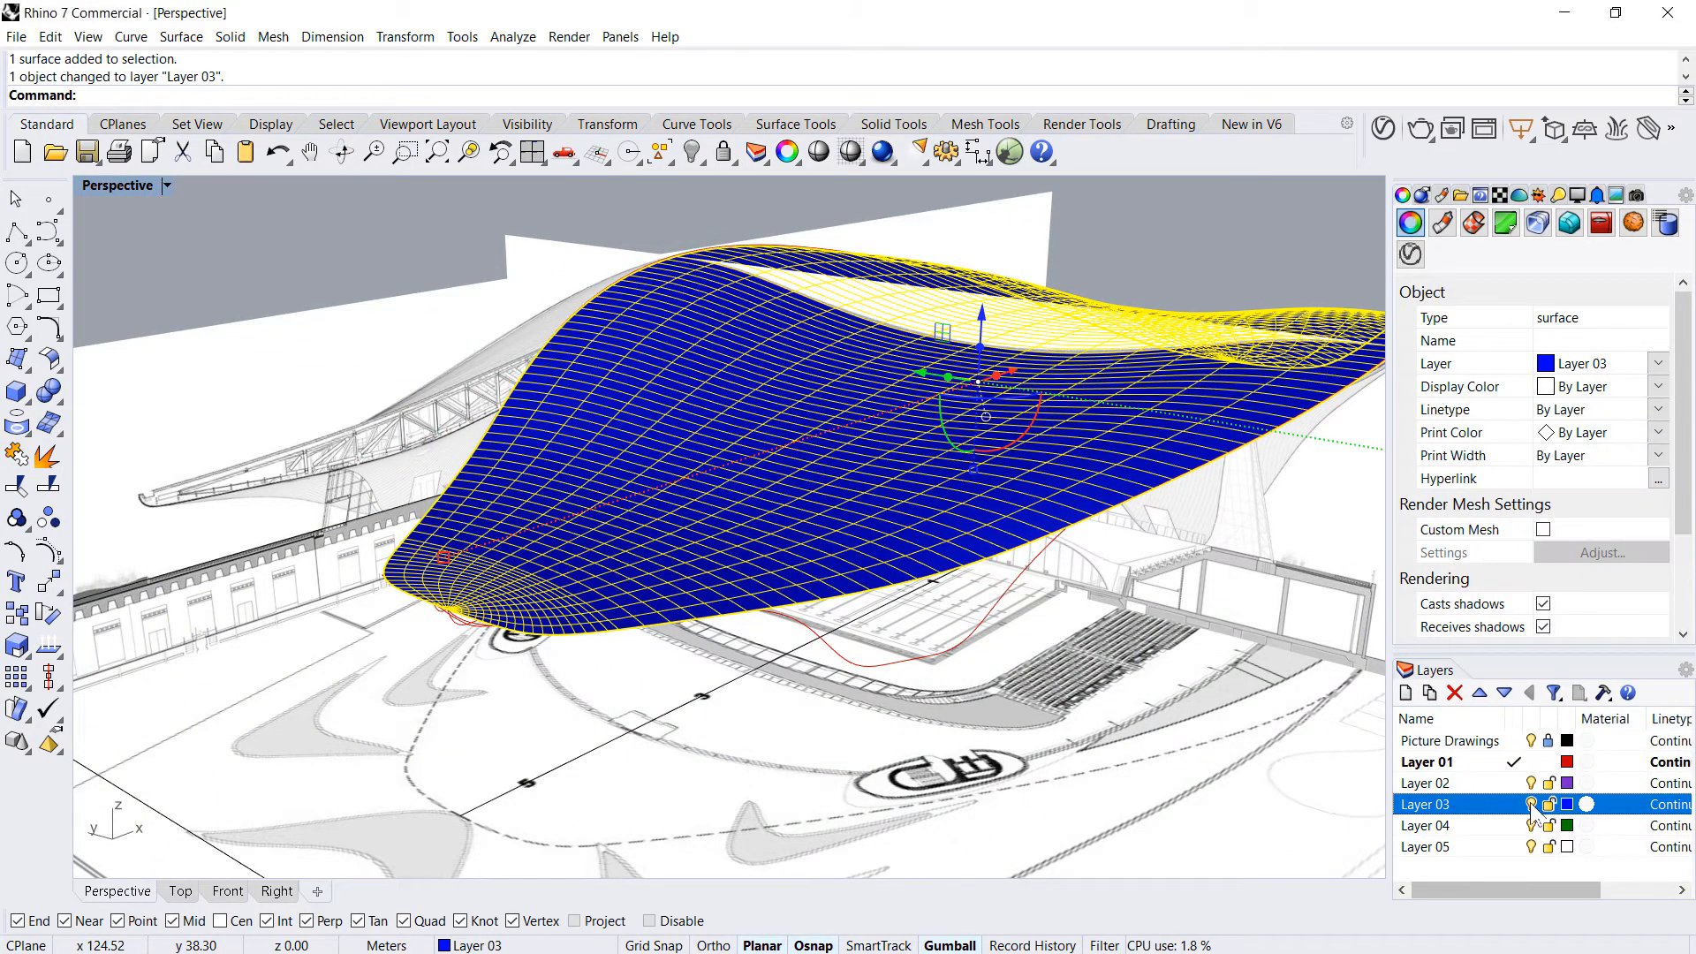
pyautogui.click(1530, 804)
# - Rebuild the cross-section intersection curve at the roof's thin end with 6 points and degree 3
pyautogui.moveTo(1045, 565); pyautogui.dragTo(1045, 689, button='right')
pyautogui.keyDown('shift'); pyautogui.moveTo(596, 707); pyautogui.dragTo(694, 667, button='right'); pyautogui.keyUp('shift')
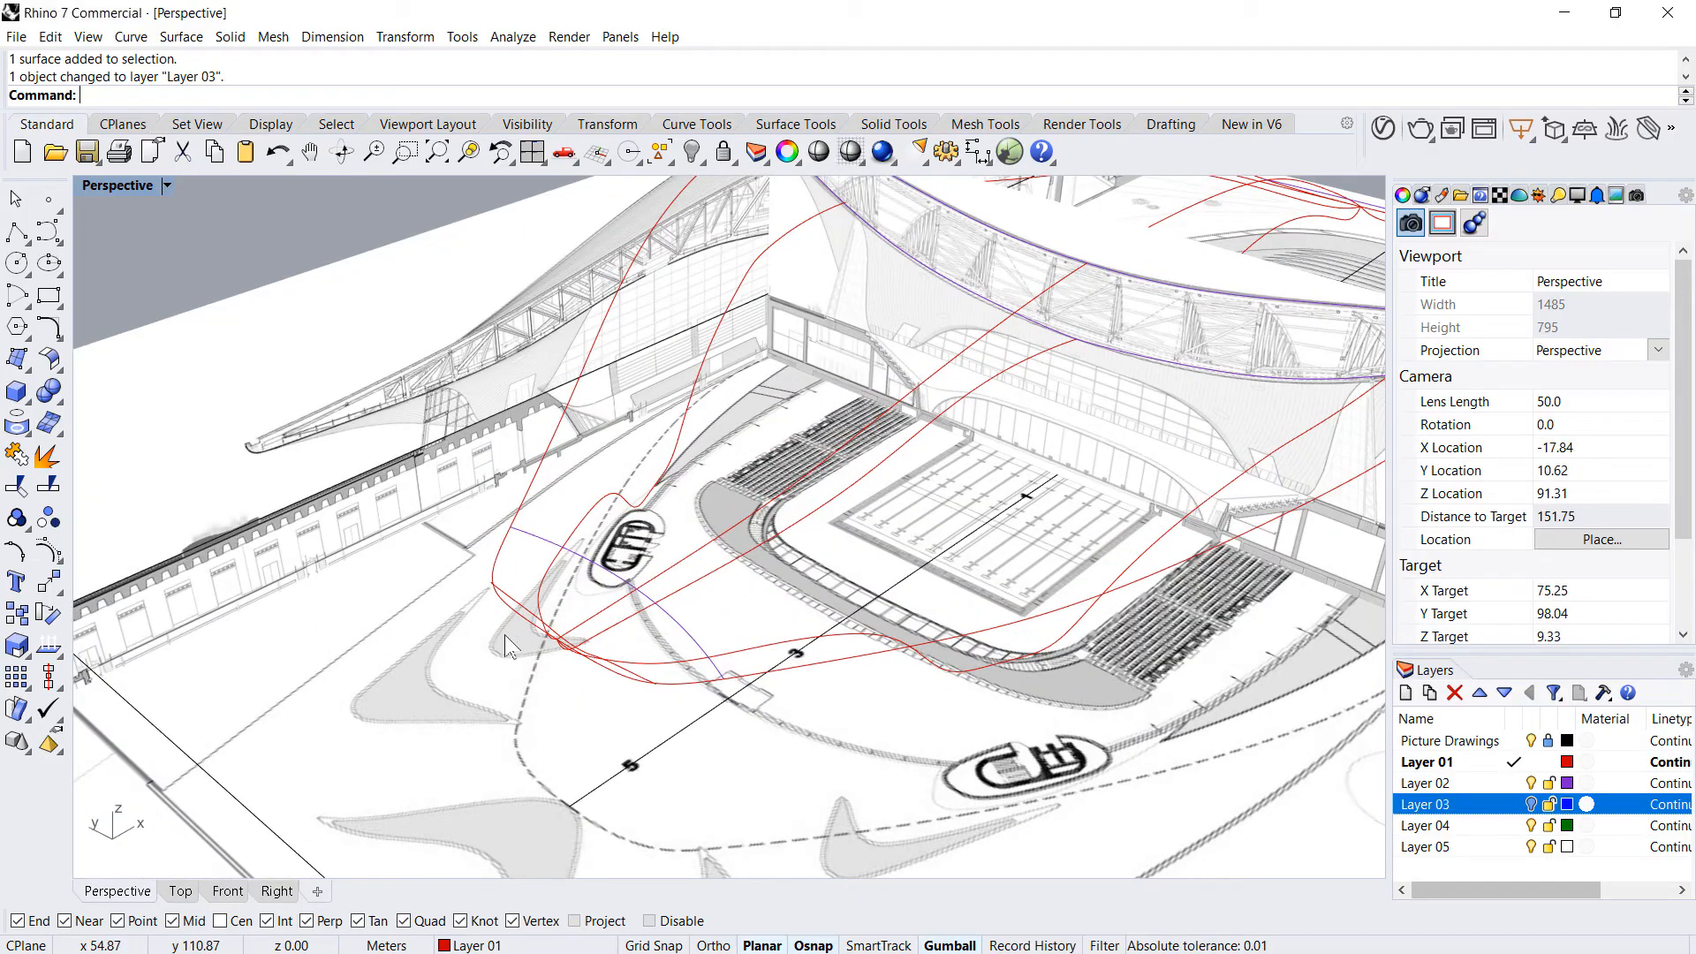
pyautogui.scroll(10, 508, 647)
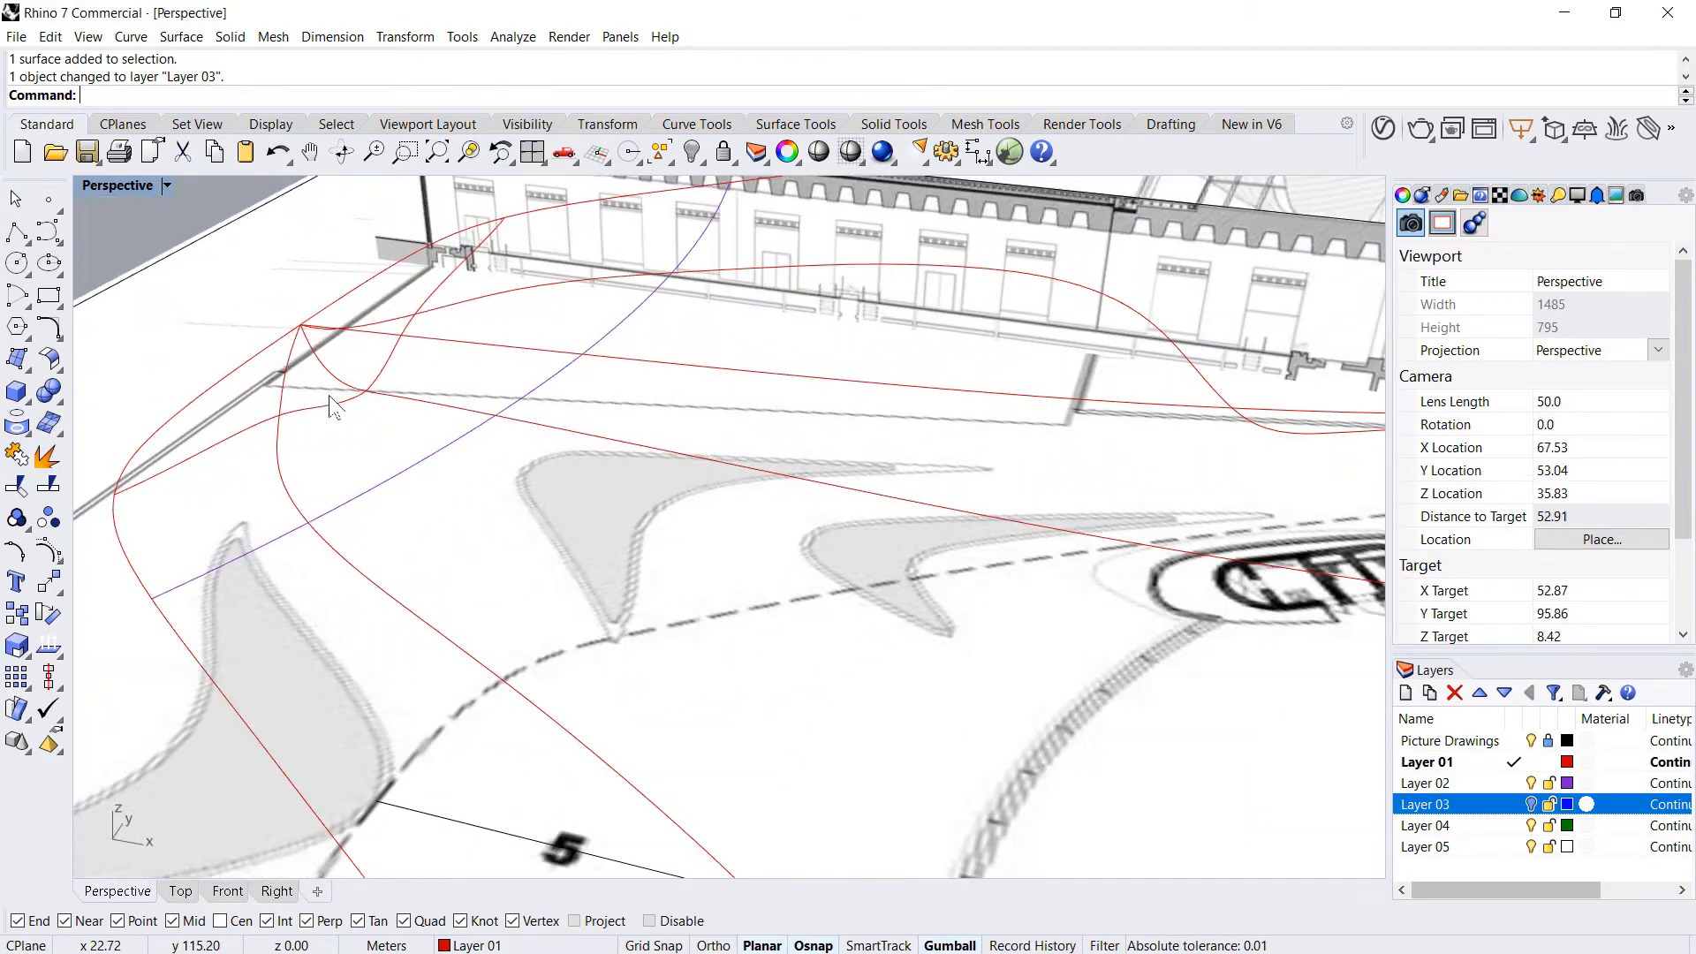
pyautogui.click(331, 402)
pyautogui.moveTo(333, 413)
pyautogui.mouseDown(button='right')
pyautogui.moveTo(528, 443)
pyautogui.moveTo(386, 455)
pyautogui.moveTo(448, 391)
pyautogui.mouseUp(button='right')
pyautogui.write('Rebuild')
pyautogui.press('Return')
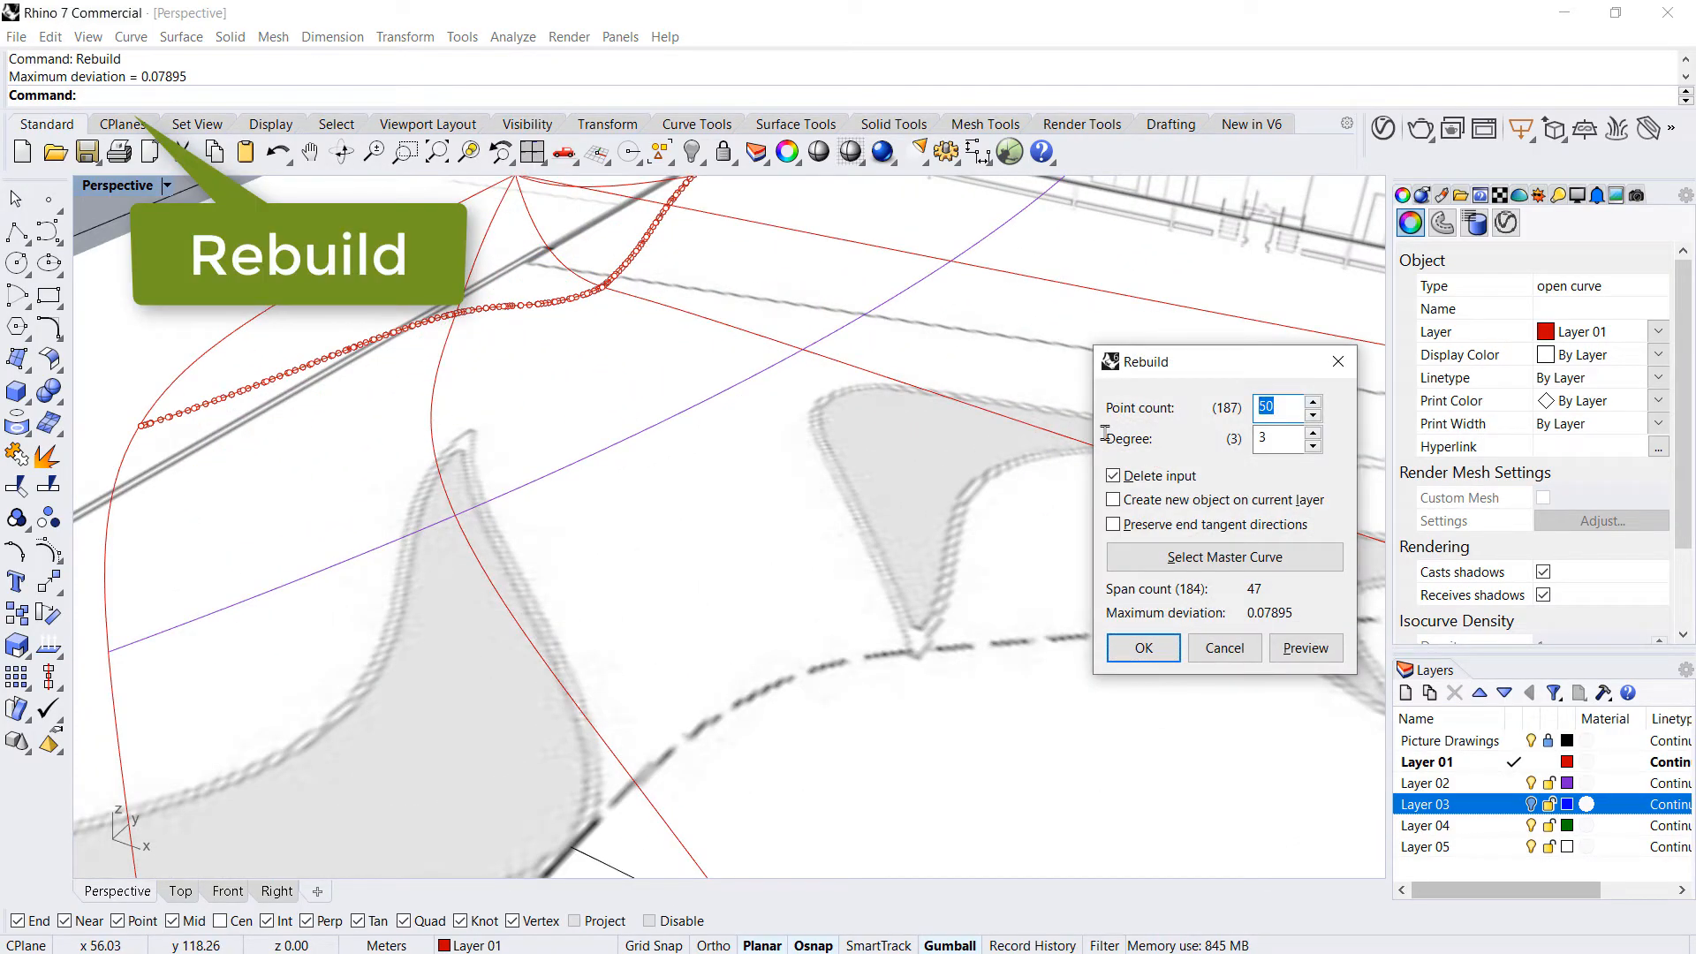
pyautogui.write('6')
pyautogui.press('Return')
pyautogui.scroll(-3, 1079, 455)
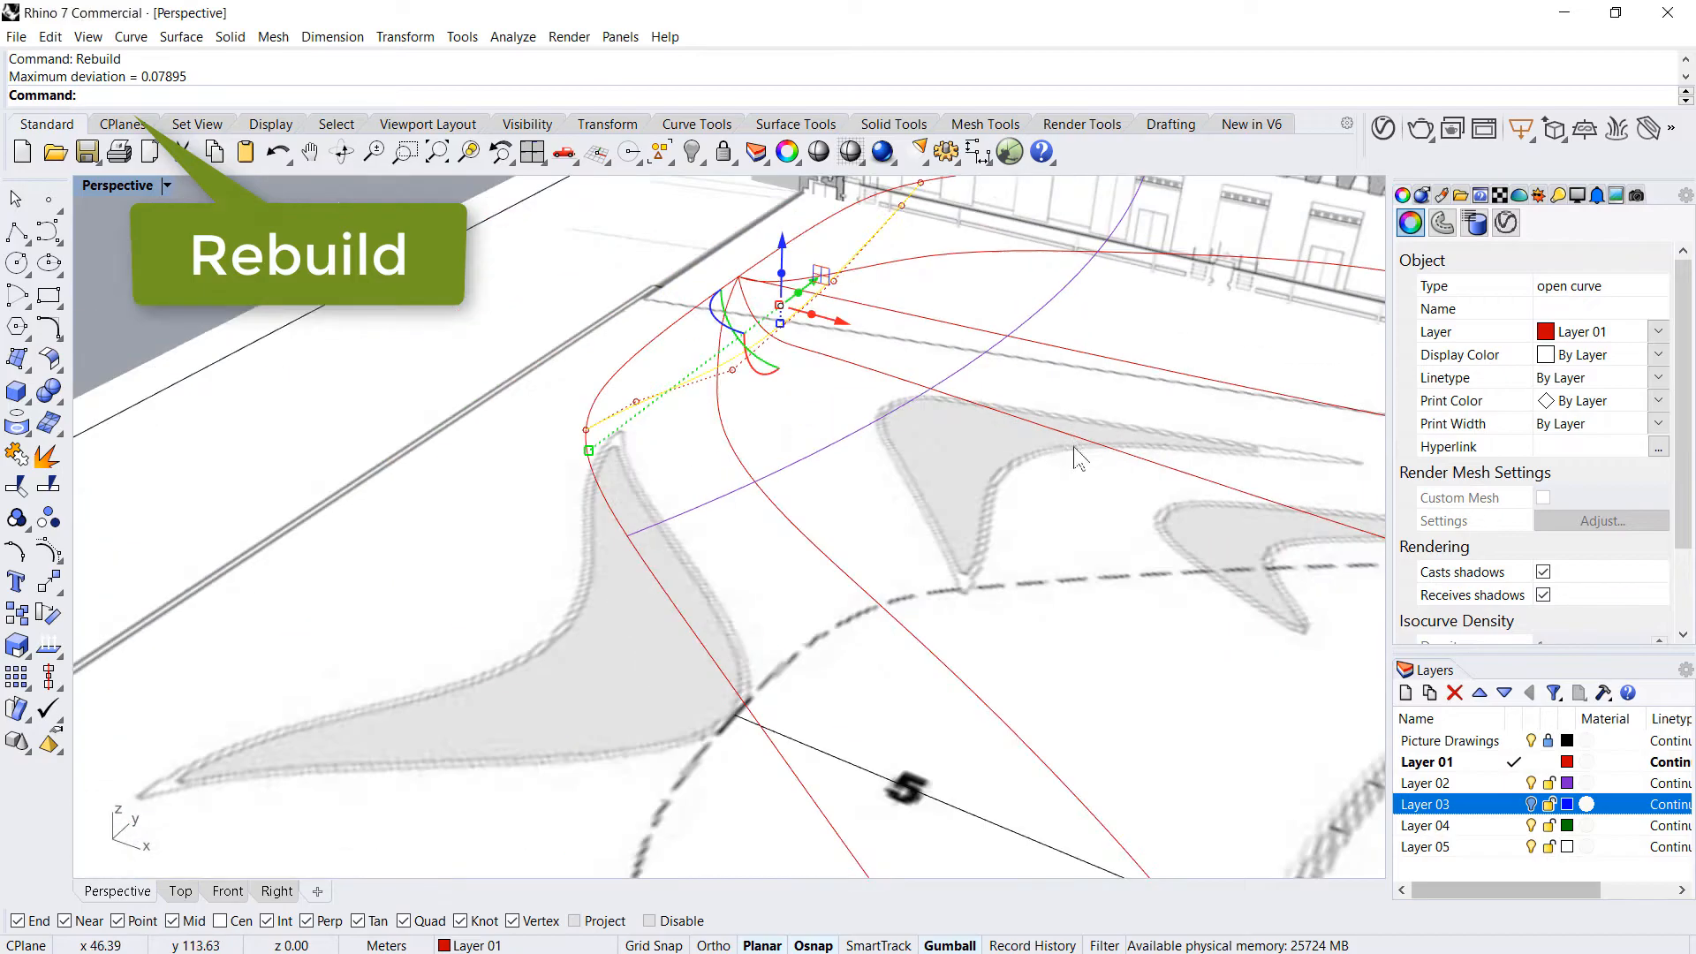
# - Lower the second control point from each end of the rebuilt cross-section curve slightly along the vertical axis
pyautogui.moveTo(831, 496)
pyautogui.mouseDown(button='right')
pyautogui.moveTo(909, 466)
pyautogui.moveTo(898, 427)
pyautogui.moveTo(852, 442)
pyautogui.moveTo(828, 477)
pyautogui.mouseUp(button='right')
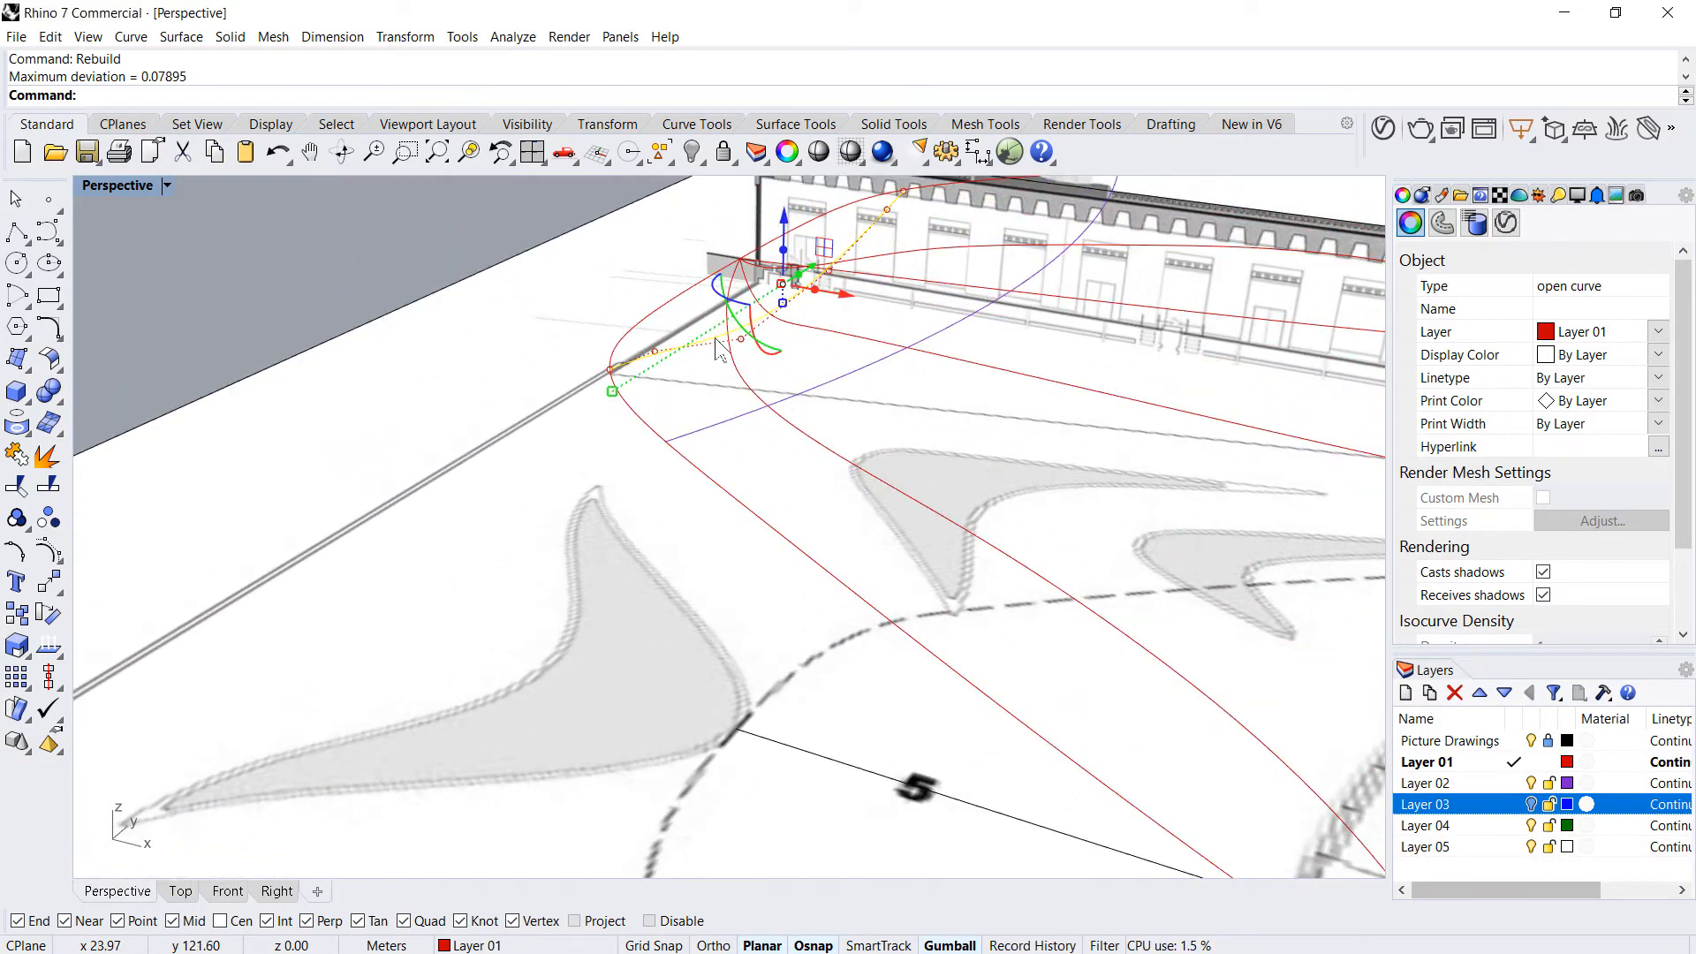
pyautogui.scroll(2, 711, 341)
pyautogui.click(609, 366)
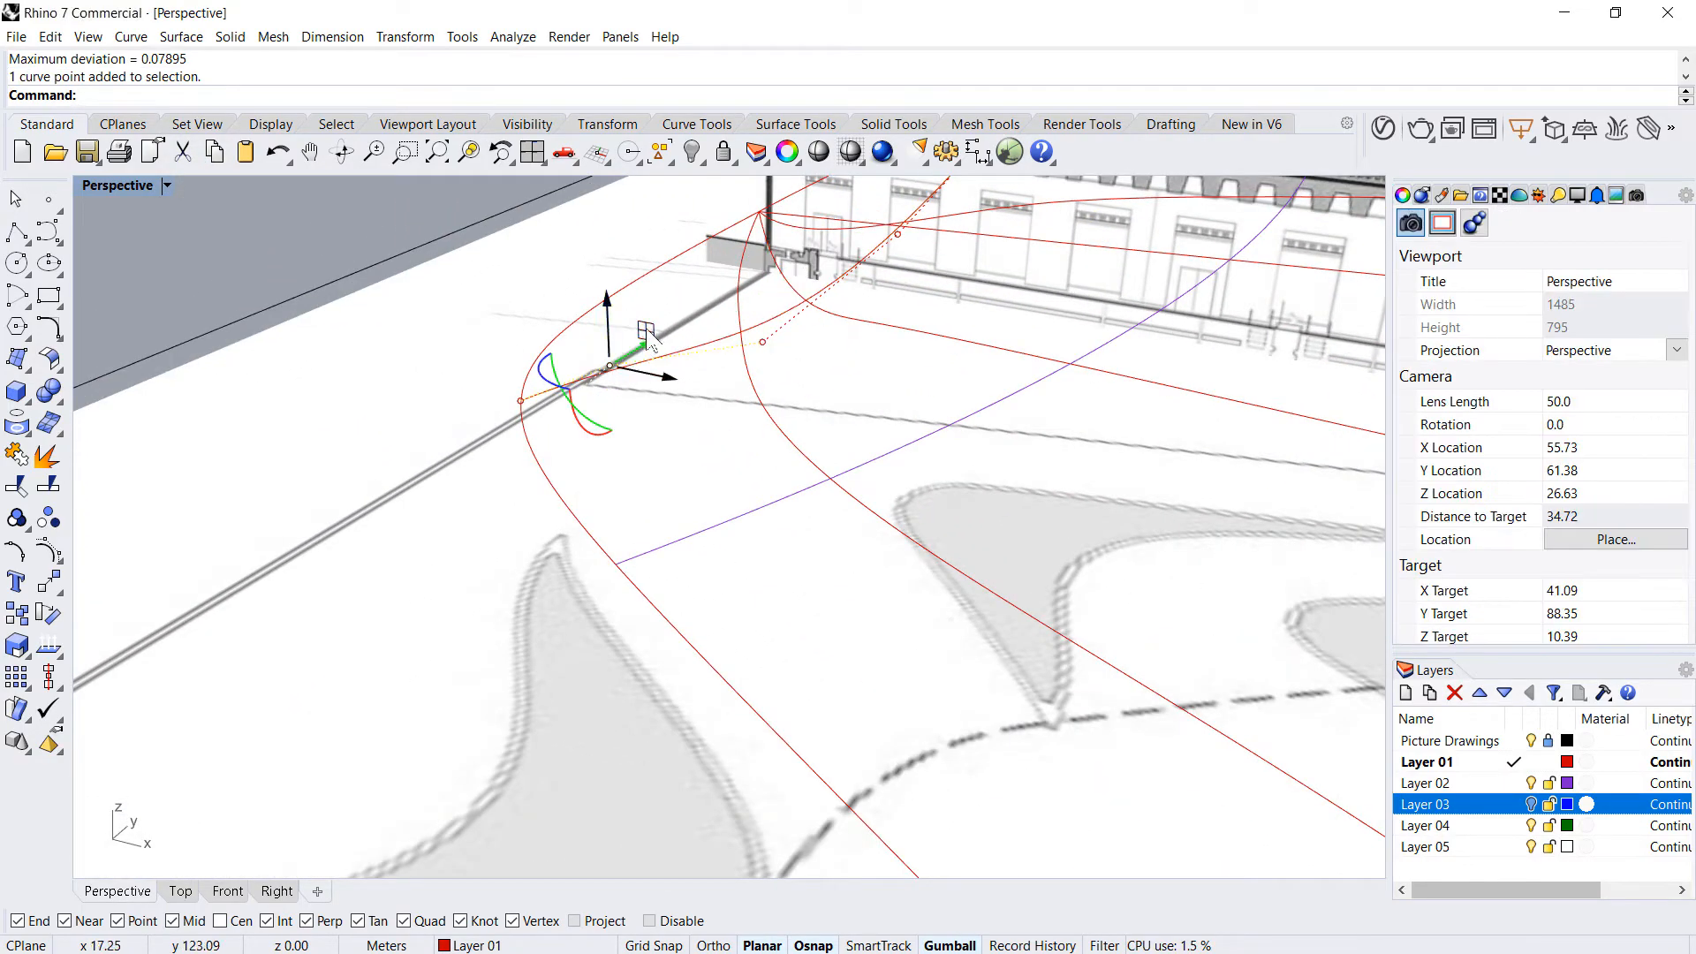
pyautogui.moveTo(850, 389); pyautogui.dragTo(772, 336, button='right')
pyautogui.moveTo(703, 265); pyautogui.dragTo(826, 366, button='right')
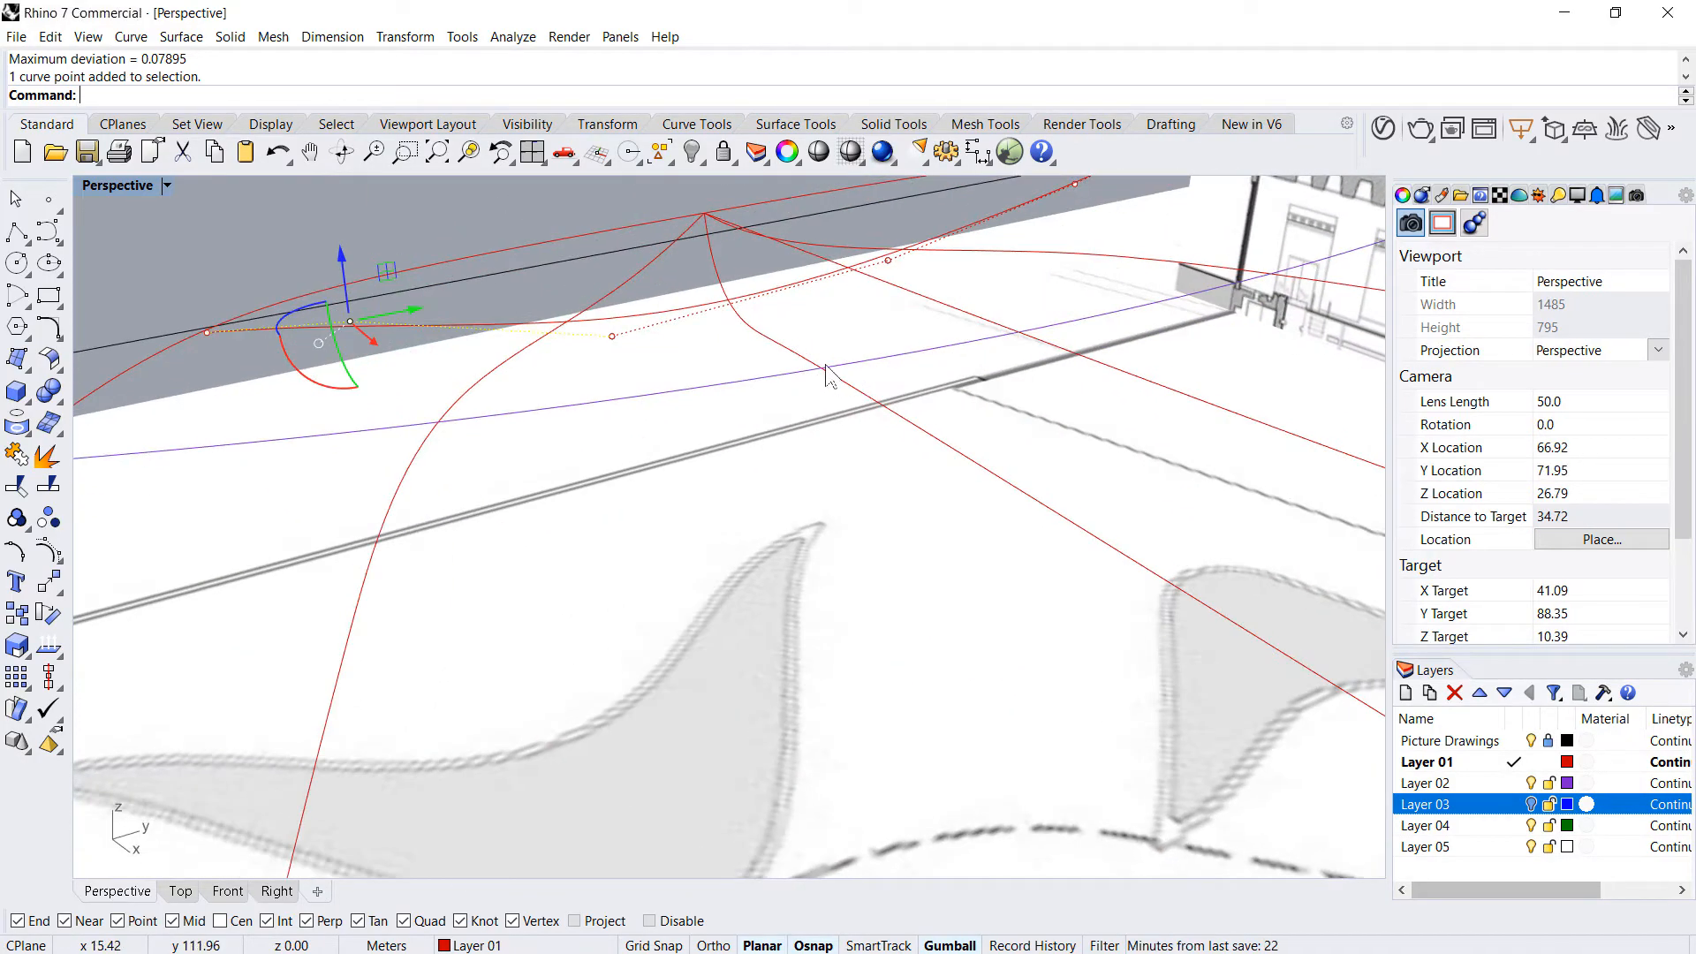
pyautogui.scroll(-4, 968, 281)
pyautogui.keyDown('shift'); pyautogui.click(1034, 224); pyautogui.keyUp('shift')
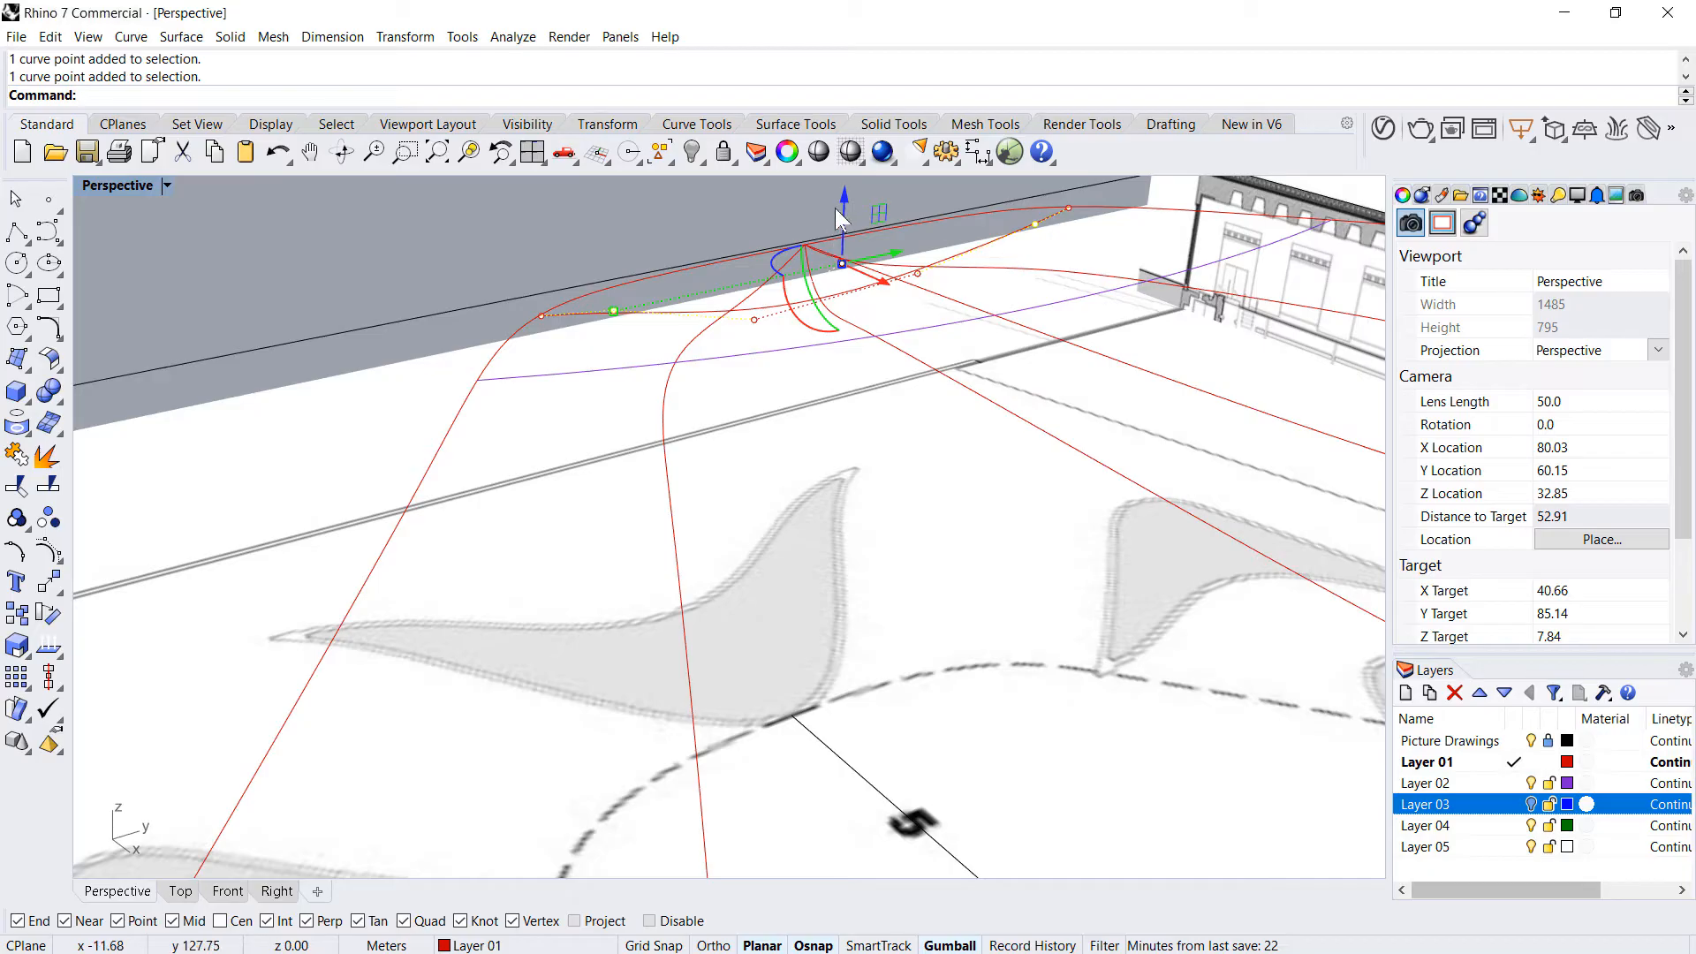
pyautogui.moveTo(842, 210); pyautogui.dragTo(845, 228)
pyautogui.moveTo(740, 378); pyautogui.dragTo(851, 391, button='right')
pyautogui.scroll(-8, 700, 424)
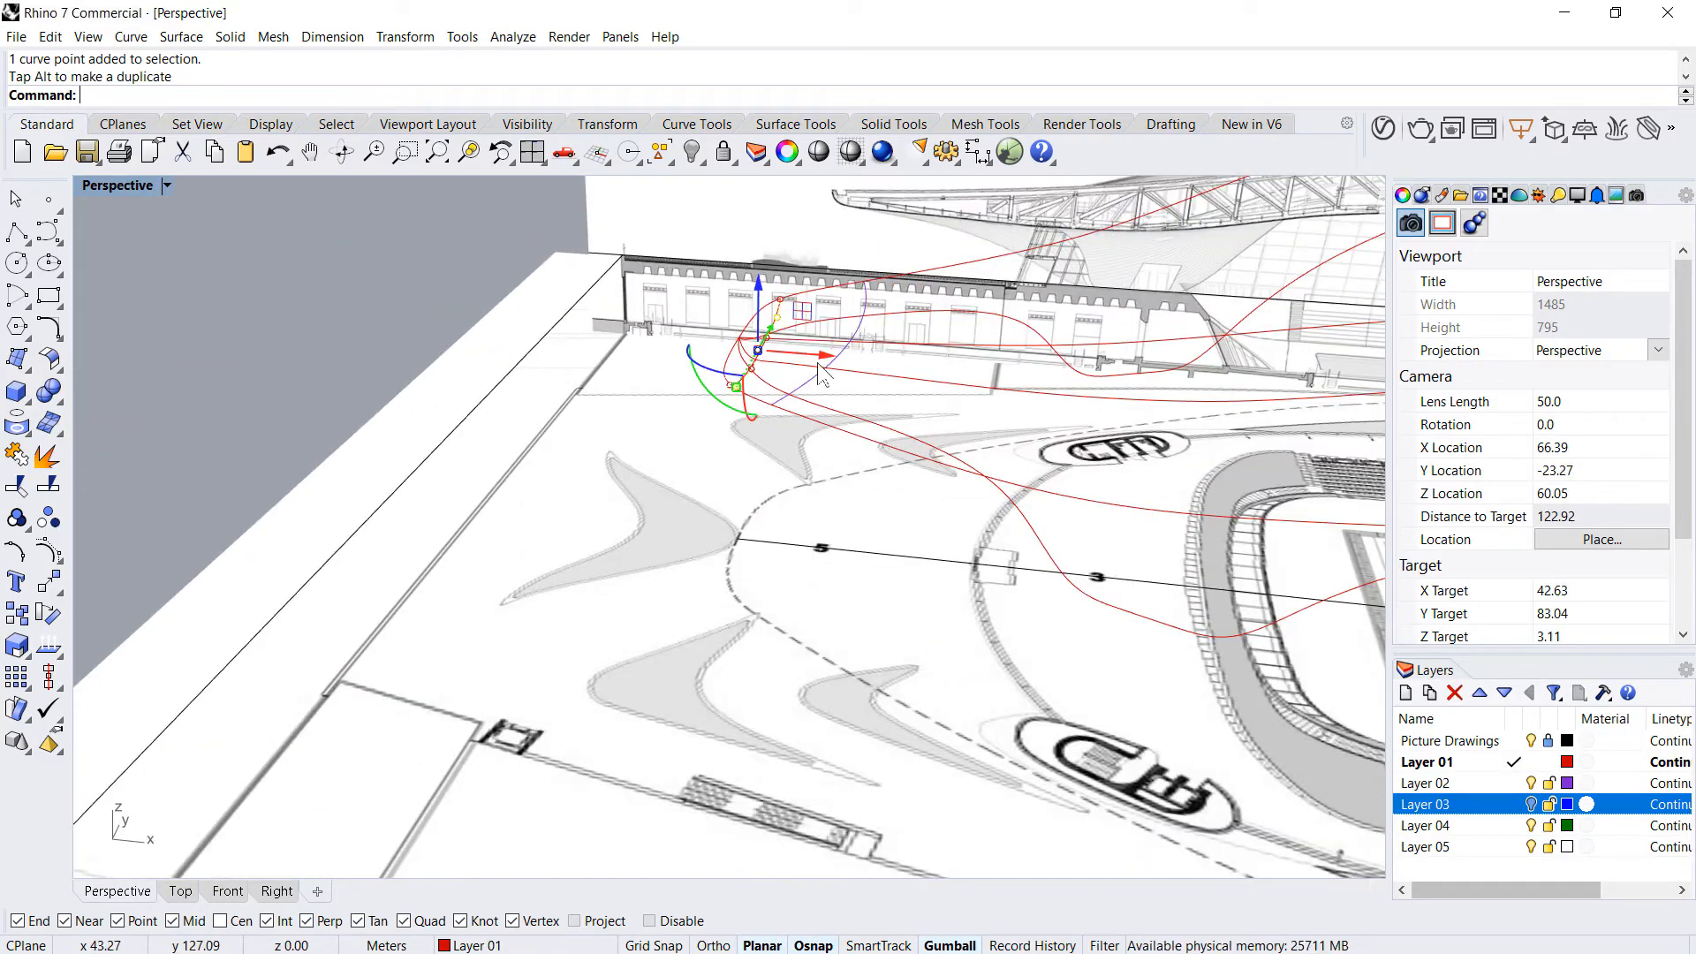
pyautogui.scroll(10, 799, 352)
pyautogui.press('Escape')
pyautogui.press('Escape')
pyautogui.scroll(-16, 528, 389)
pyautogui.moveTo(659, 500); pyautogui.dragTo(767, 471, button='right')
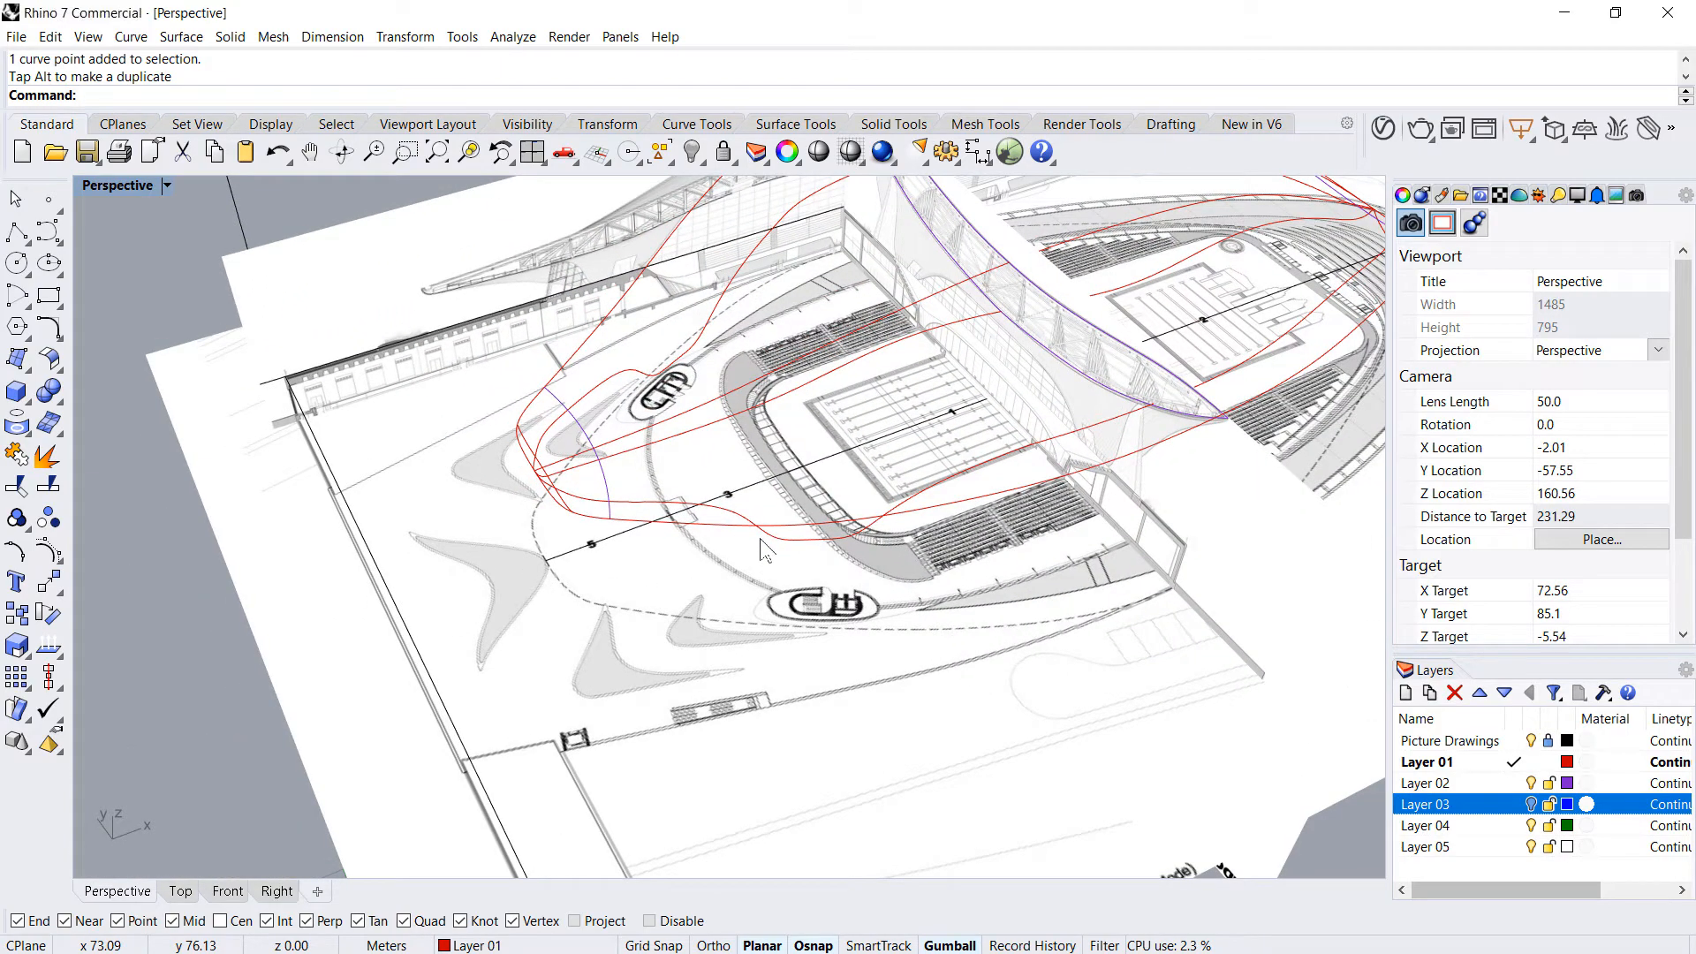
# - Create the underside with NetworkSrf from the roof's edge, underside and cross-section curves, using position matching on edges A and C
pyautogui.rightClick(221, 92)
pyautogui.click(206, 96)
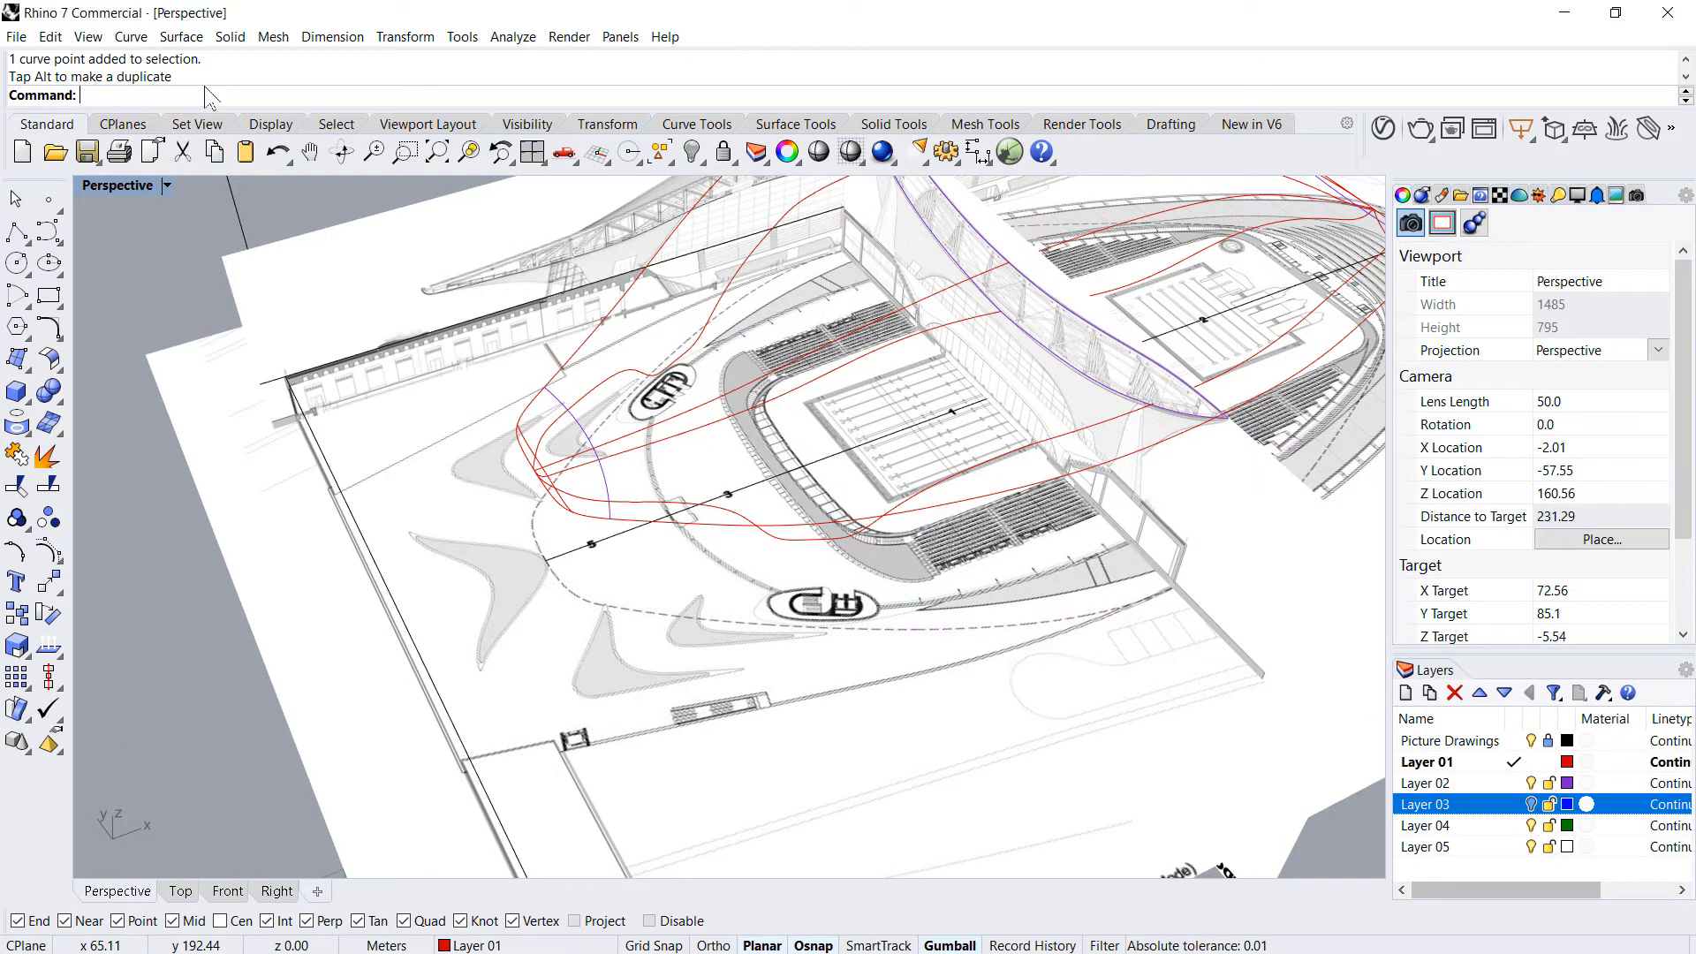
pyautogui.write('NS')
pyautogui.press('Return')
pyautogui.scroll(5, 615, 530)
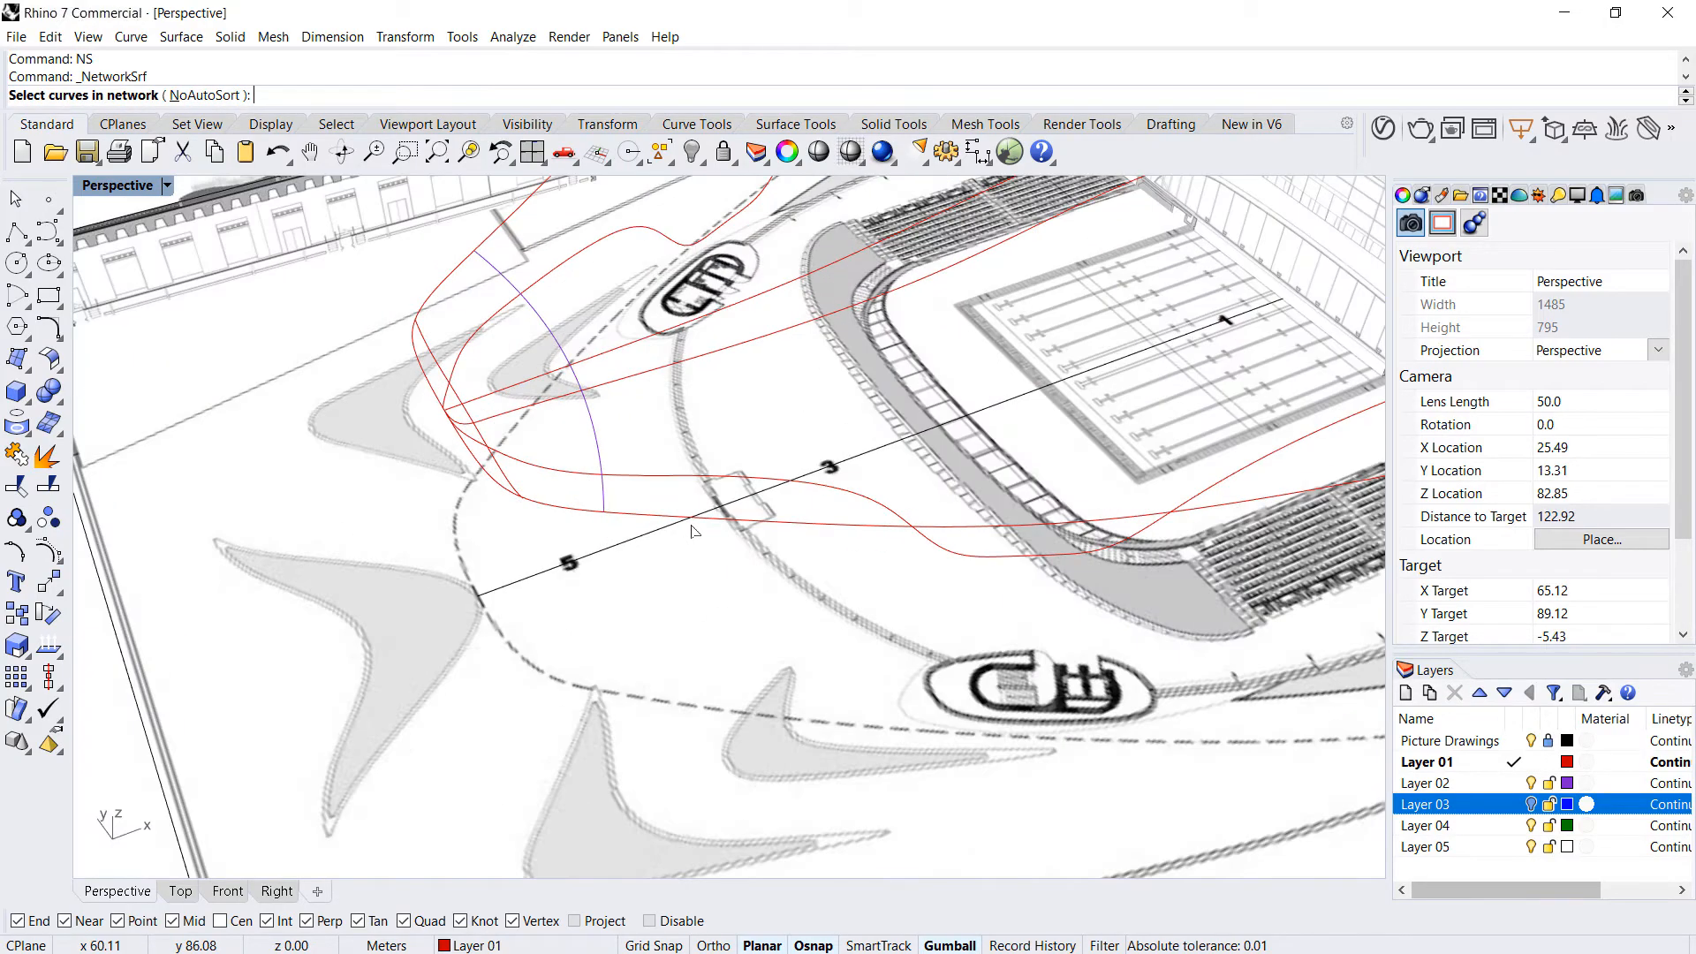
pyautogui.click(681, 521)
pyautogui.click(638, 479)
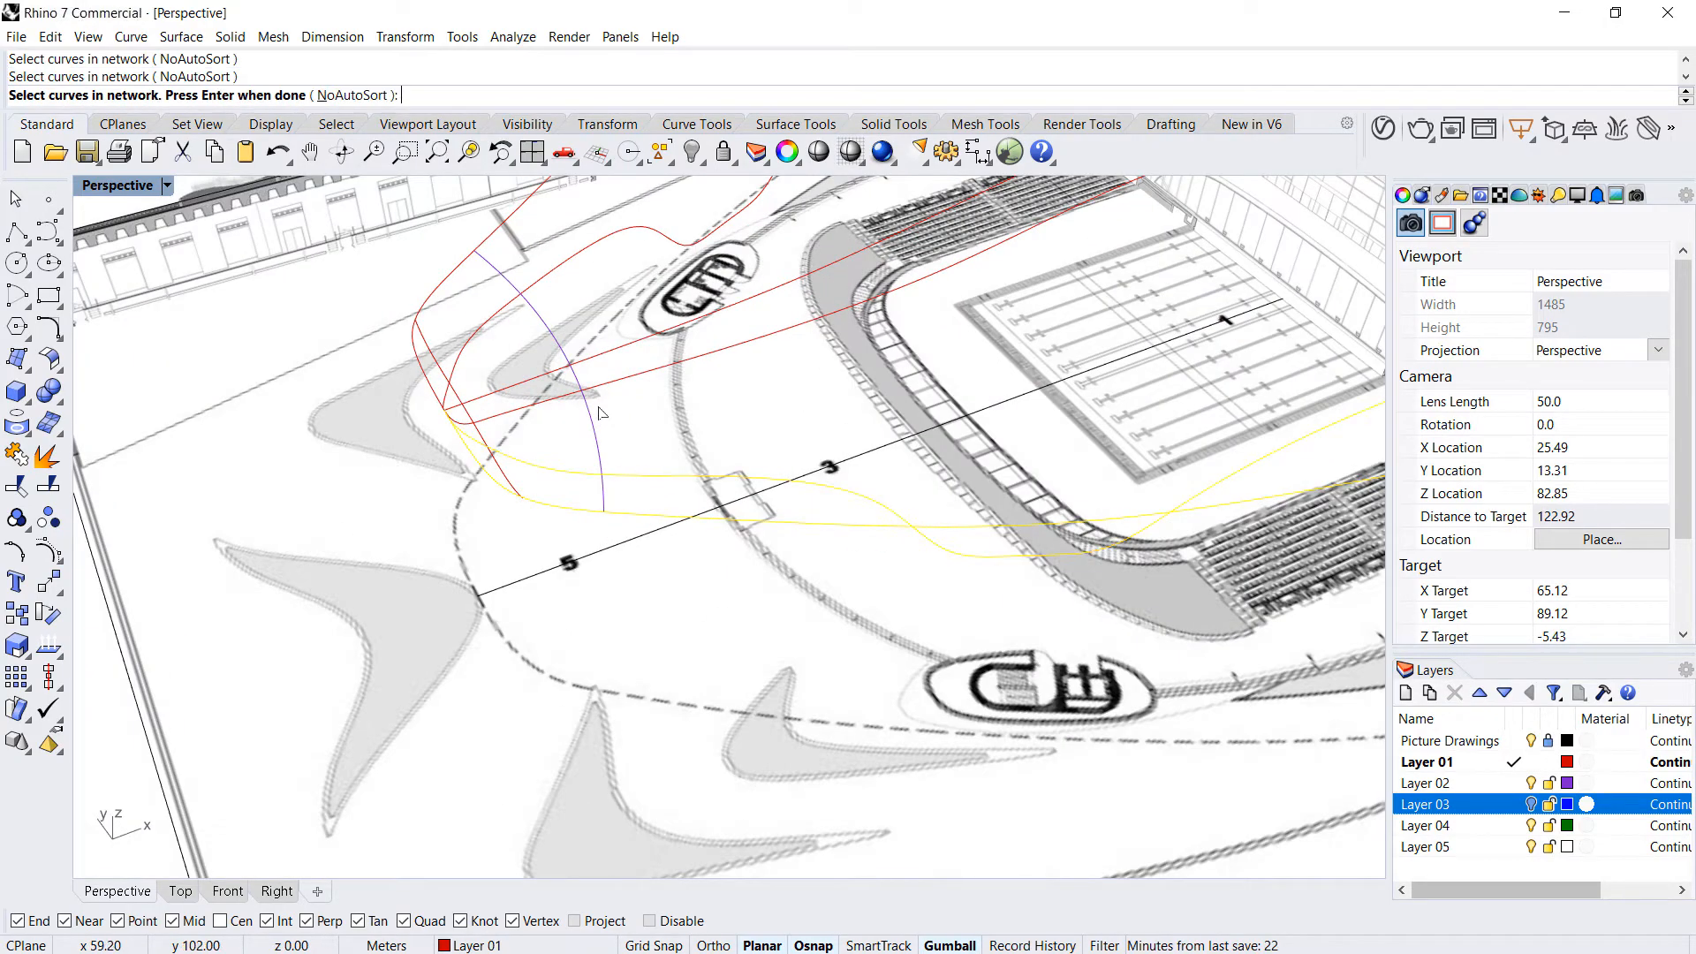
pyautogui.click(598, 398)
pyautogui.click(488, 328)
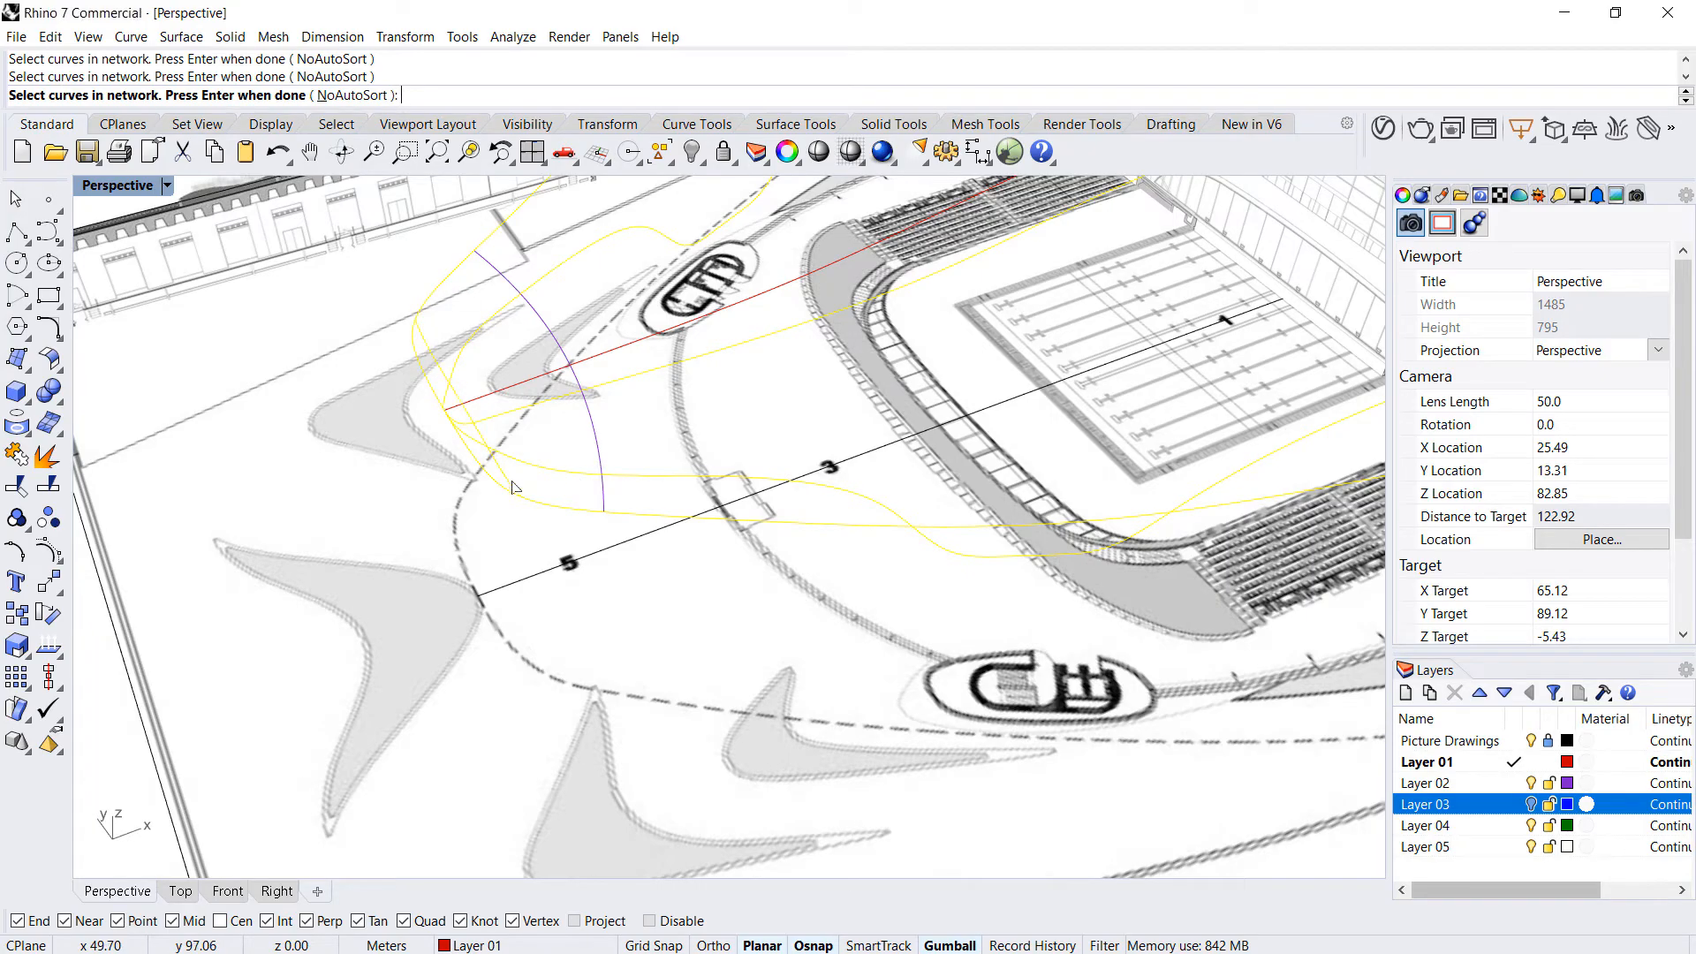
pyautogui.scroll(-13, 511, 486)
pyautogui.scroll(7, 660, 403)
pyautogui.moveTo(521, 548); pyautogui.dragTo(613, 534, button='right')
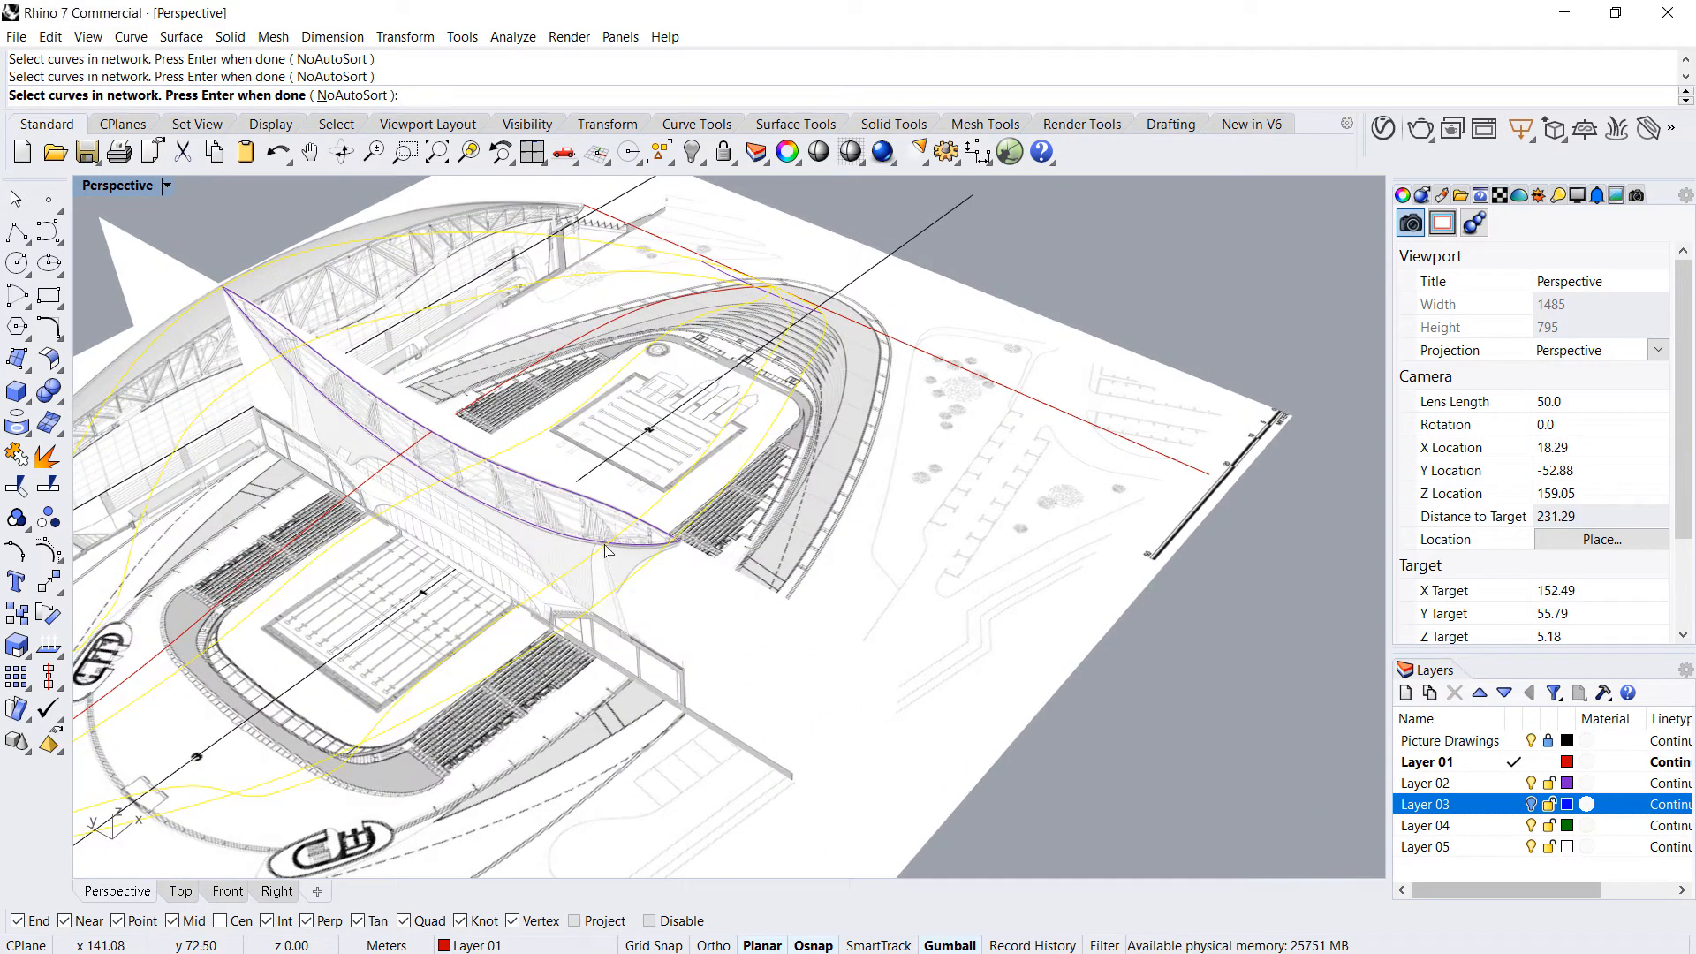
pyautogui.click(632, 553)
pyautogui.moveTo(886, 455); pyautogui.dragTo(689, 423, button='right')
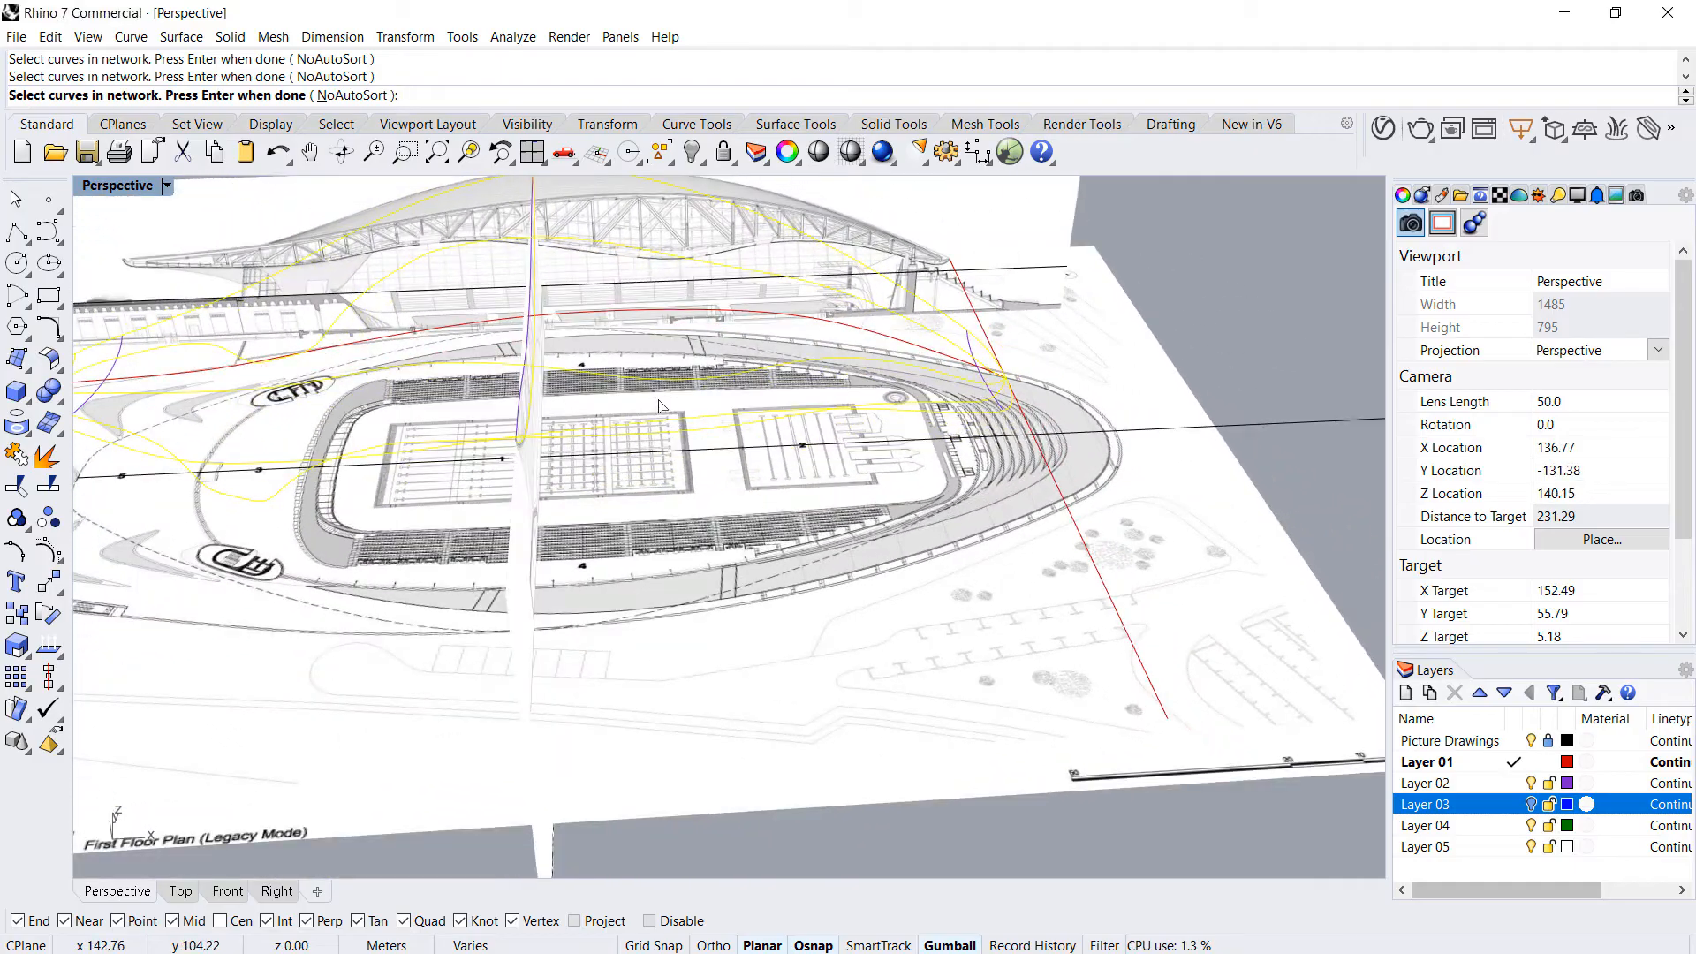
pyautogui.moveTo(1071, 448); pyautogui.dragTo(1045, 521, button='right')
pyautogui.press('Return')
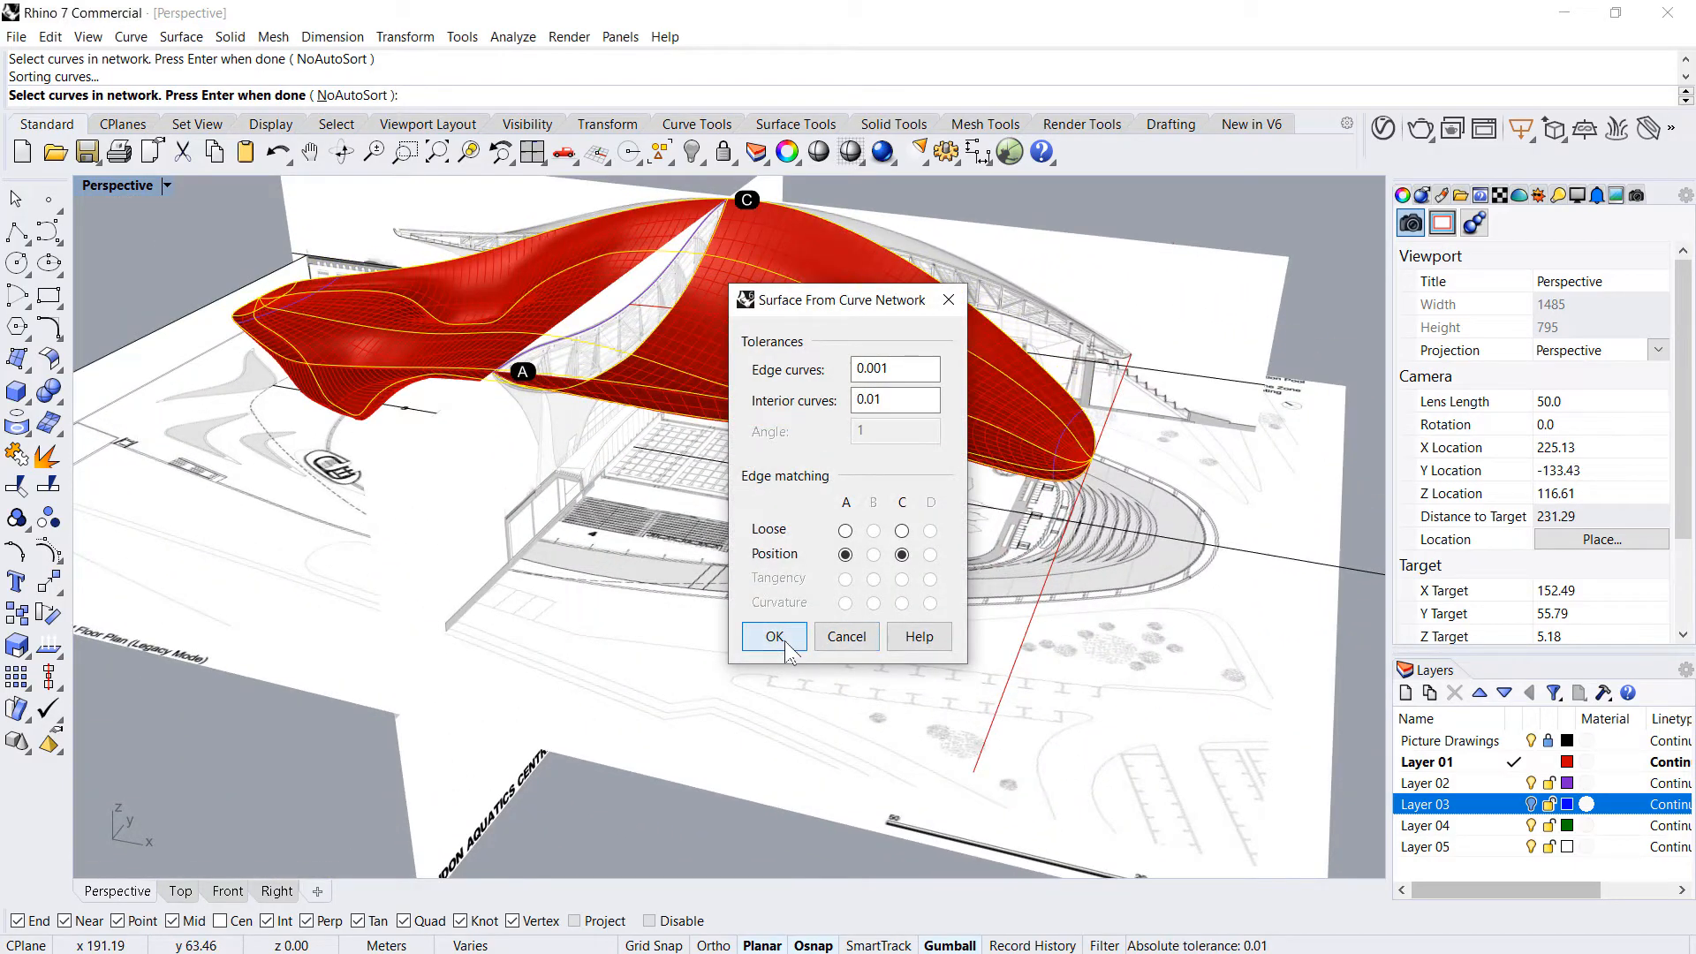
pyautogui.click(776, 644)
# - Check the new red underside surface from several angles, move it to Layer 03 and turn that layer back on
pyautogui.keyDown('shift'); pyautogui.moveTo(299, 511); pyautogui.dragTo(604, 624, button='right'); pyautogui.keyUp('shift')
pyautogui.moveTo(490, 666); pyautogui.dragTo(685, 593, button='right')
pyautogui.scroll(8, 405, 578)
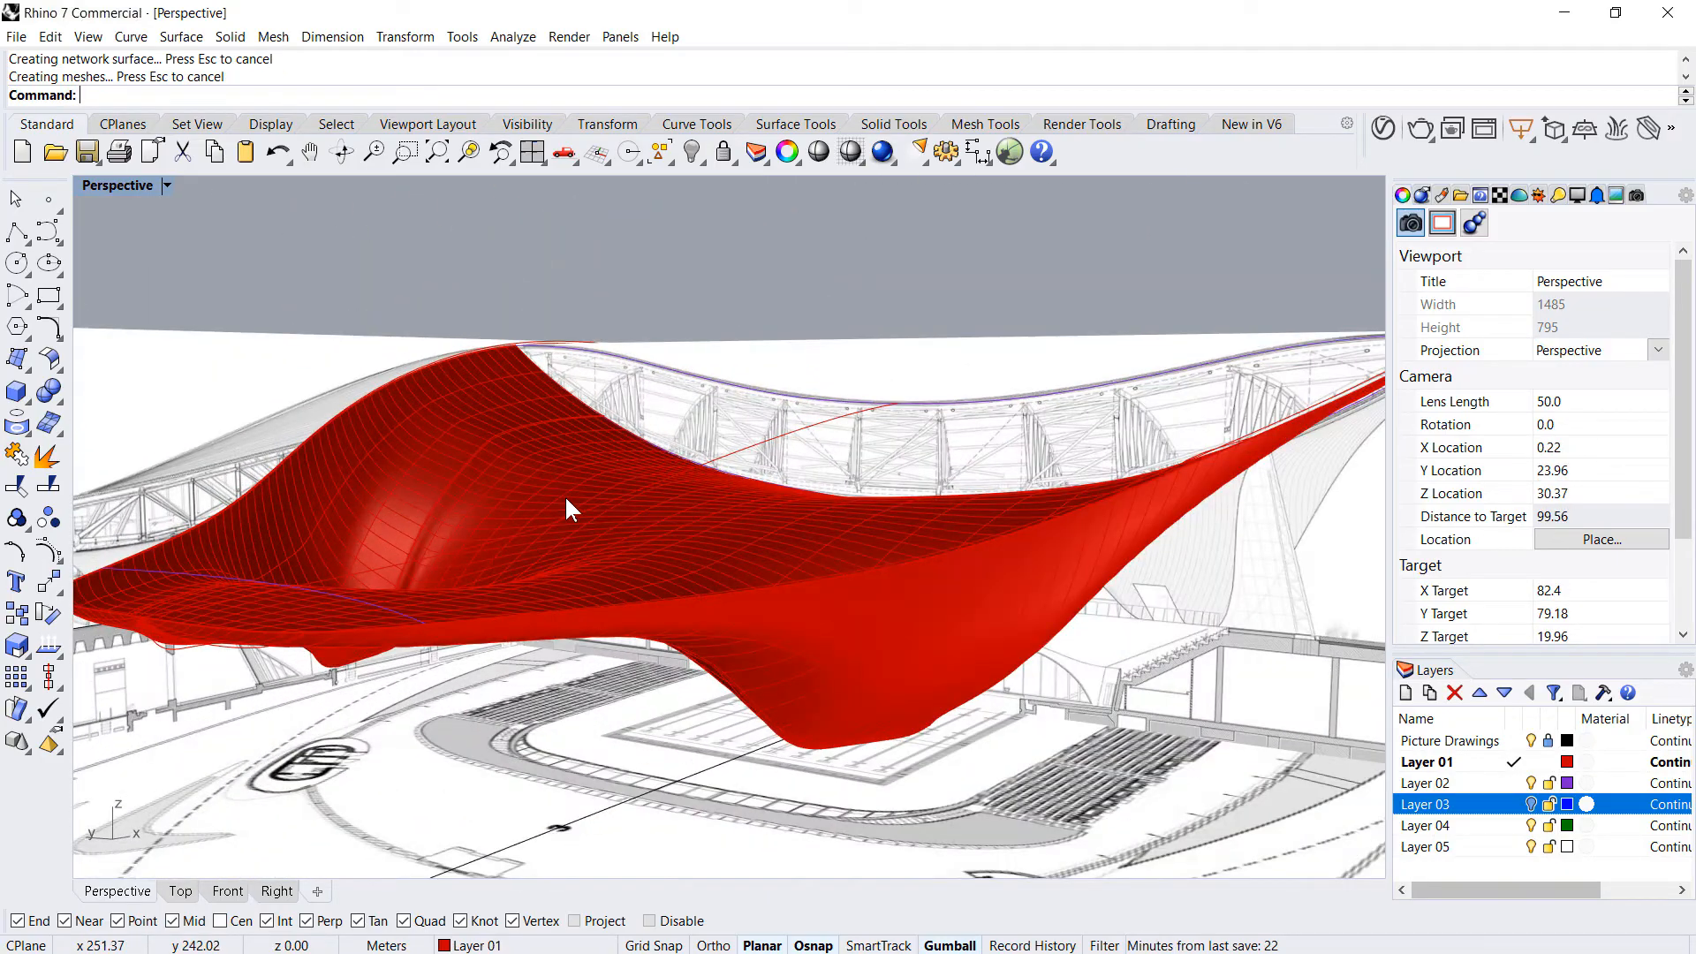
pyautogui.click(567, 450)
pyautogui.press('Escape')
pyautogui.scroll(-8, 567, 451)
pyautogui.moveTo(631, 530); pyautogui.dragTo(576, 600, button='right')
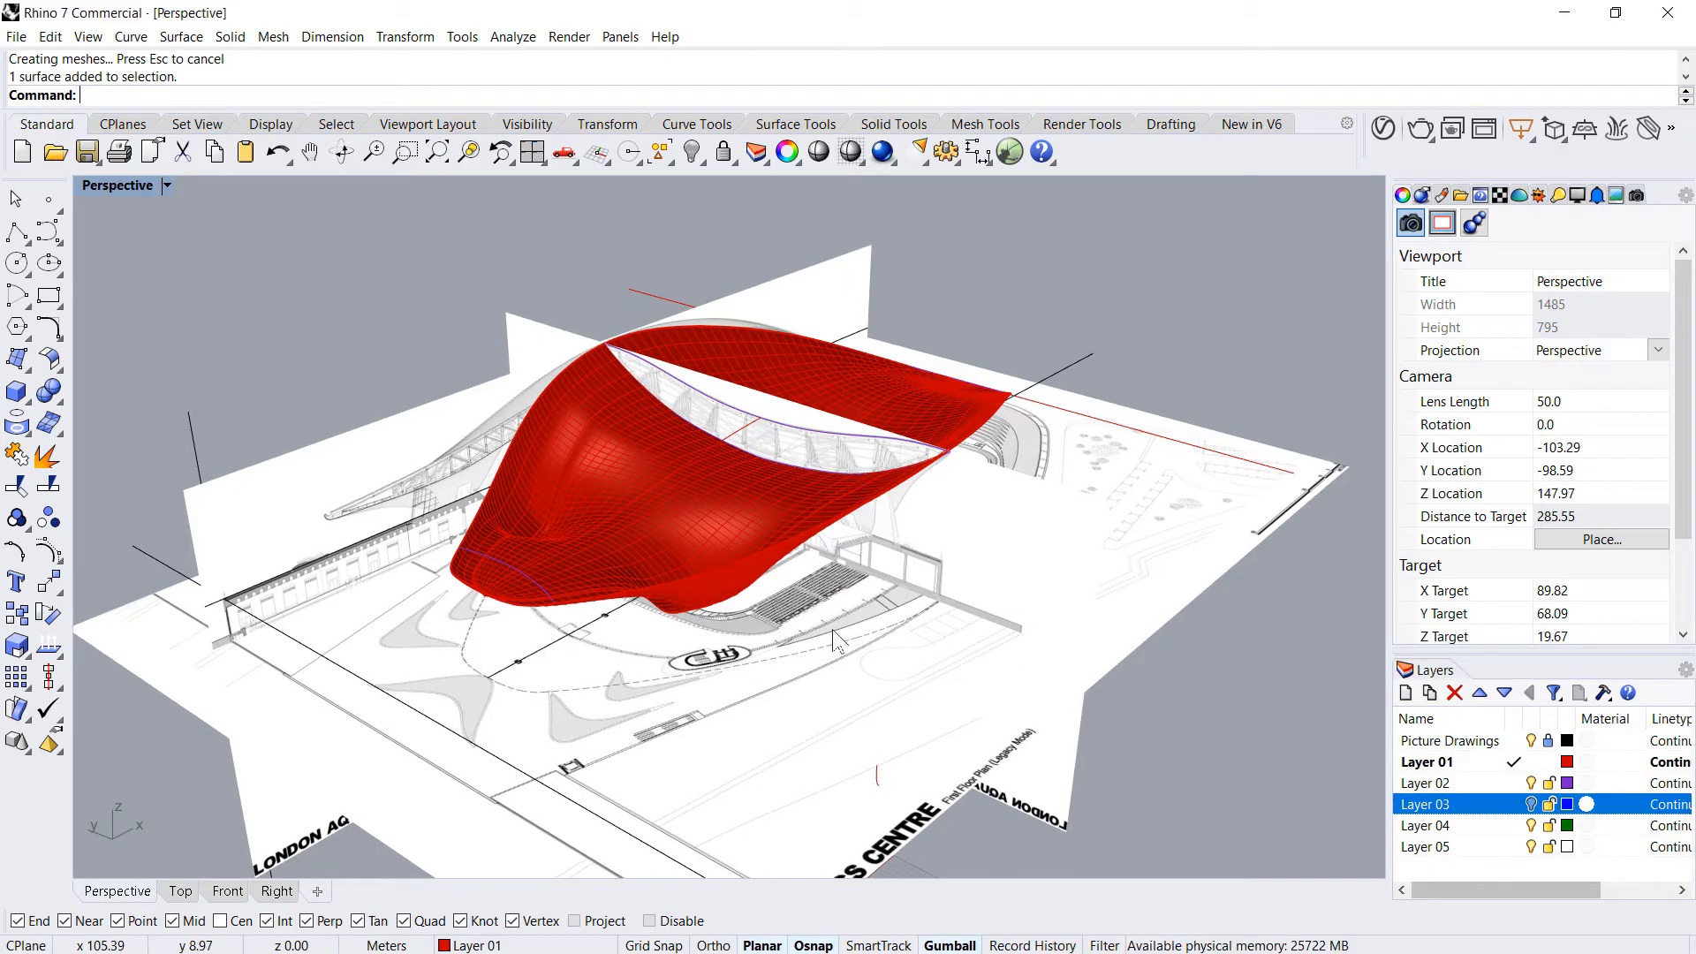
pyautogui.rightClick(1486, 810)
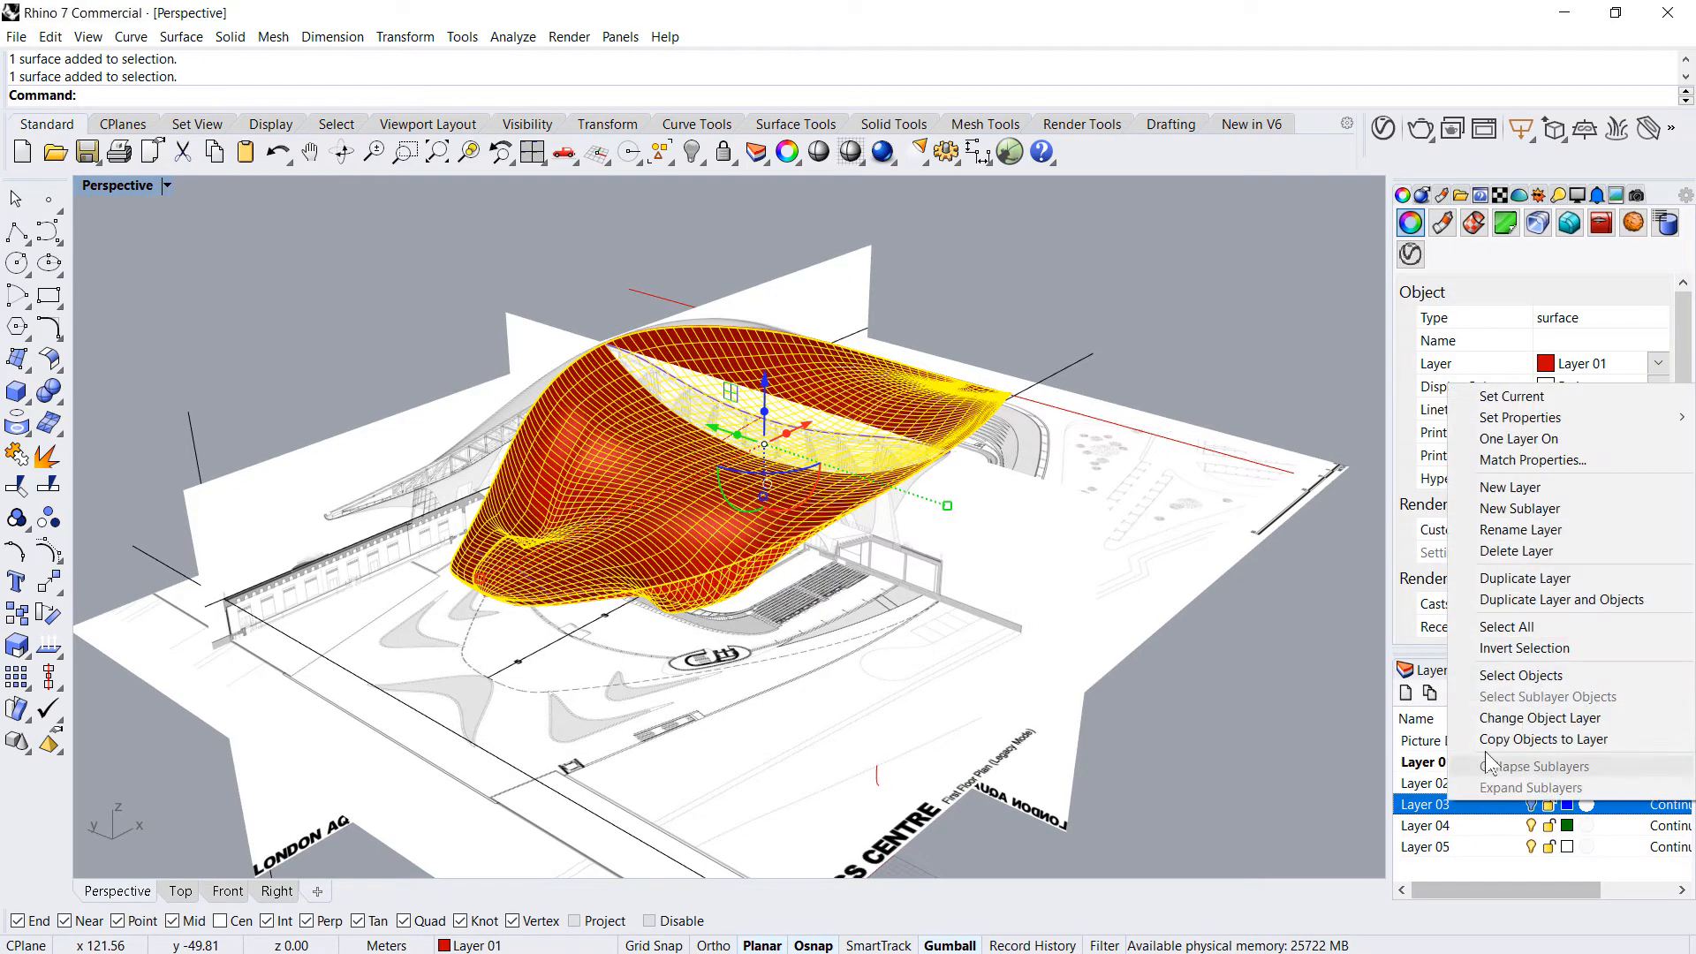
pyautogui.click(1501, 714)
# - Hide the Picture Drawings layer and inspect the roof from several sides in Rendered display mode
pyautogui.moveTo(993, 682); pyautogui.dragTo(765, 603, button='right')
pyautogui.click(1531, 740)
pyautogui.hotkey('ctrl', 'alt', 'r')
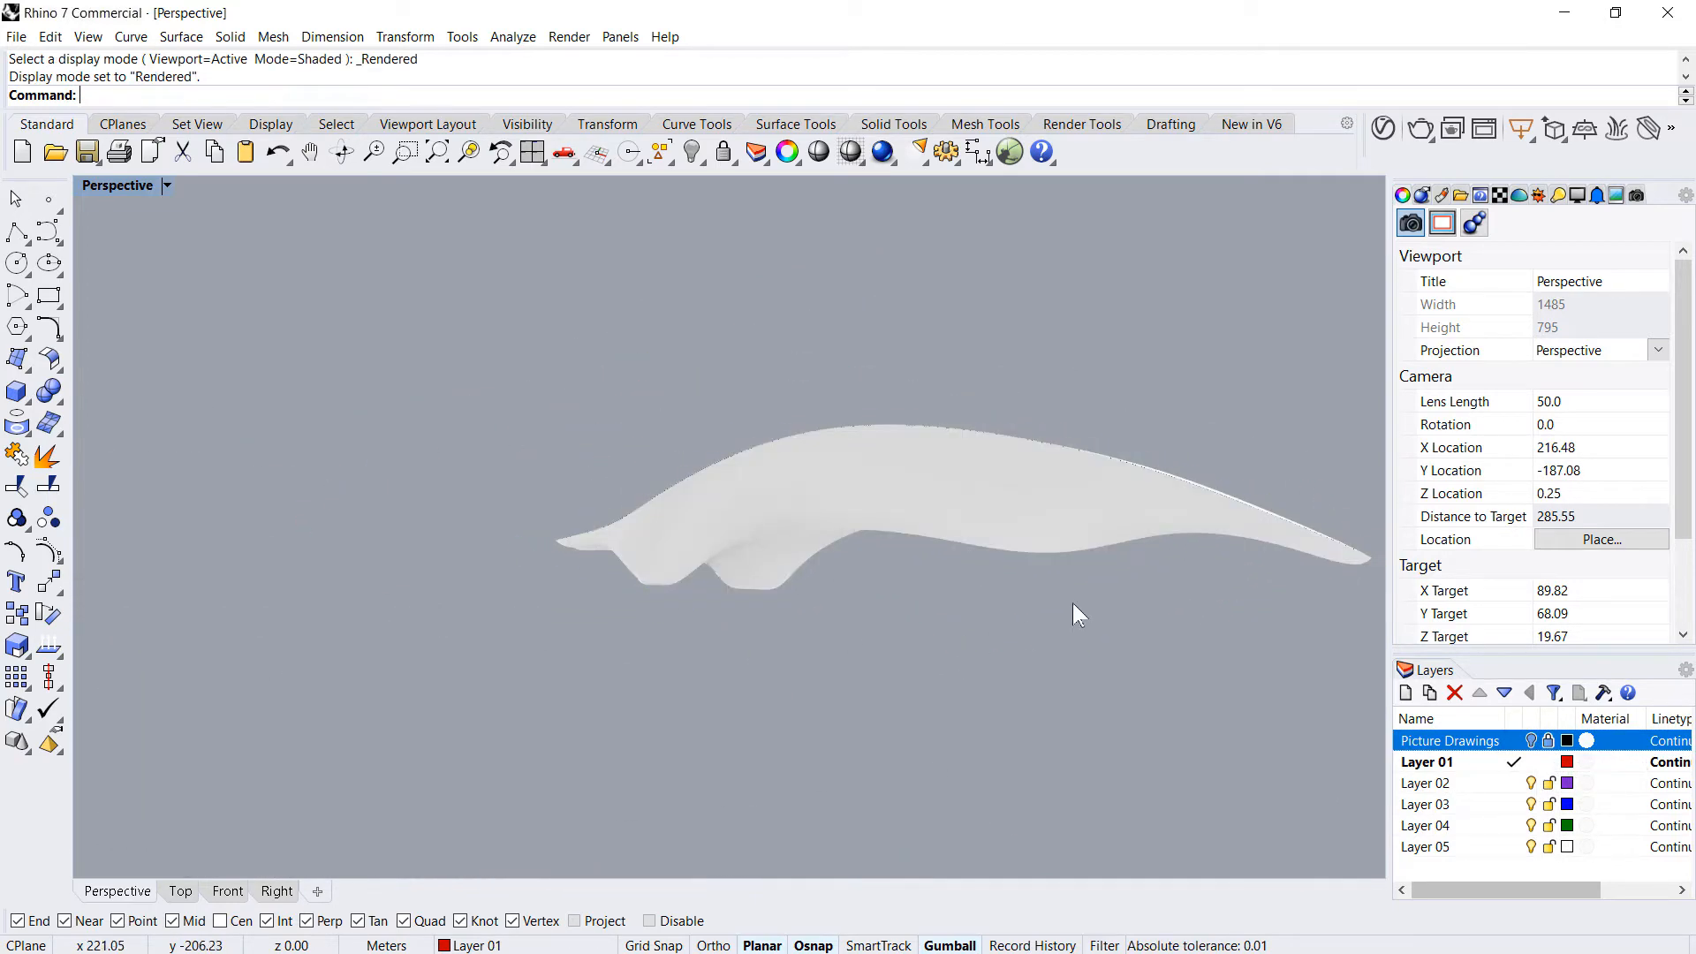
pyautogui.keyDown('shift'); pyautogui.moveTo(1072, 602); pyautogui.dragTo(912, 597, button='right'); pyautogui.keyUp('shift')
pyautogui.scroll(7, 769, 618)
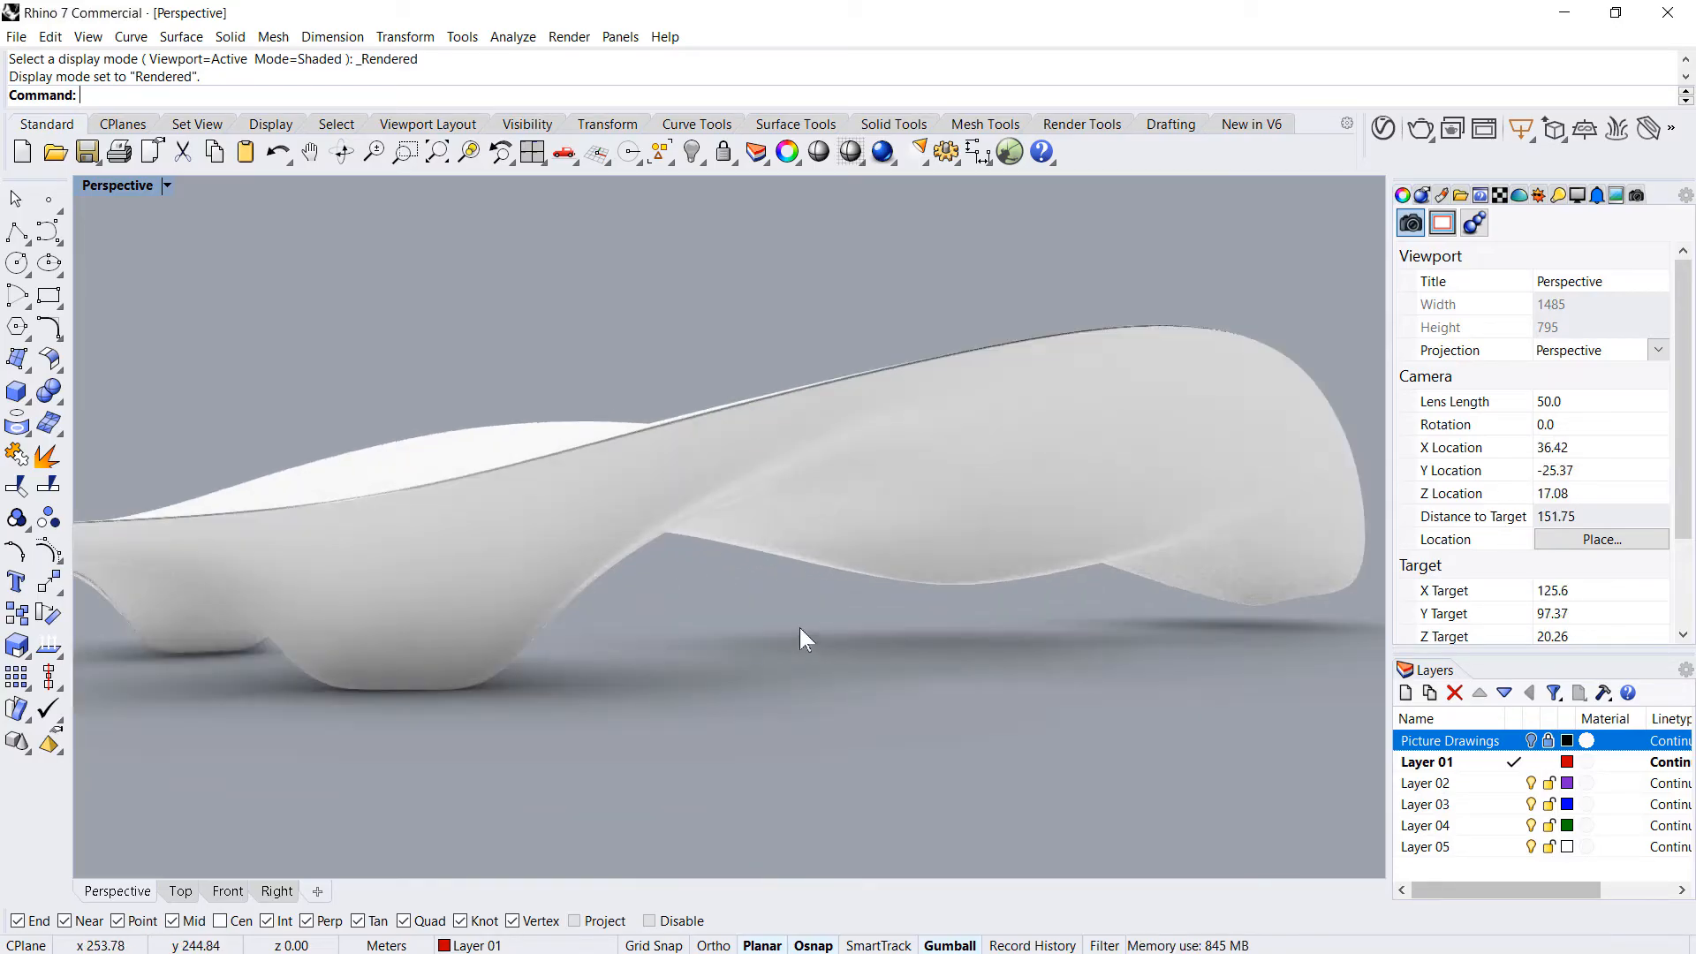
pyautogui.scroll(-3, 1014, 568)
pyautogui.moveTo(1014, 568); pyautogui.dragTo(870, 586, button='right')
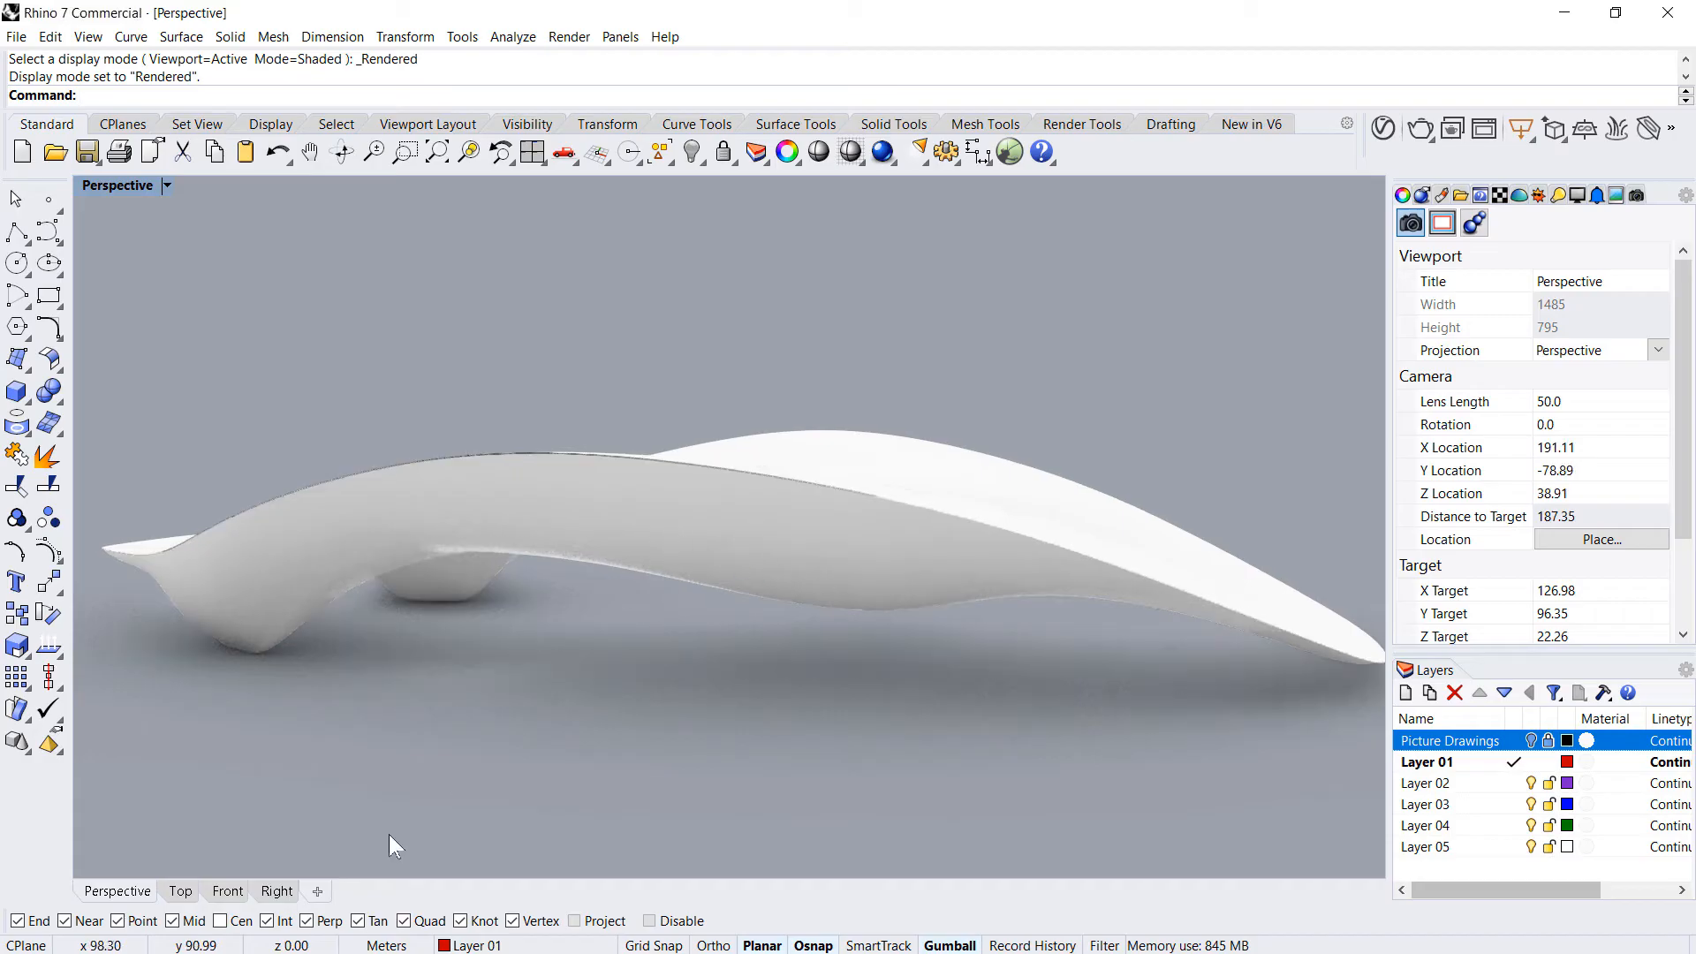
# - Show the Picture Drawings layer again and frame the roof's narrow end over the plan in the Top view
pyautogui.click(180, 891)
pyautogui.scroll(-3, 486, 535)
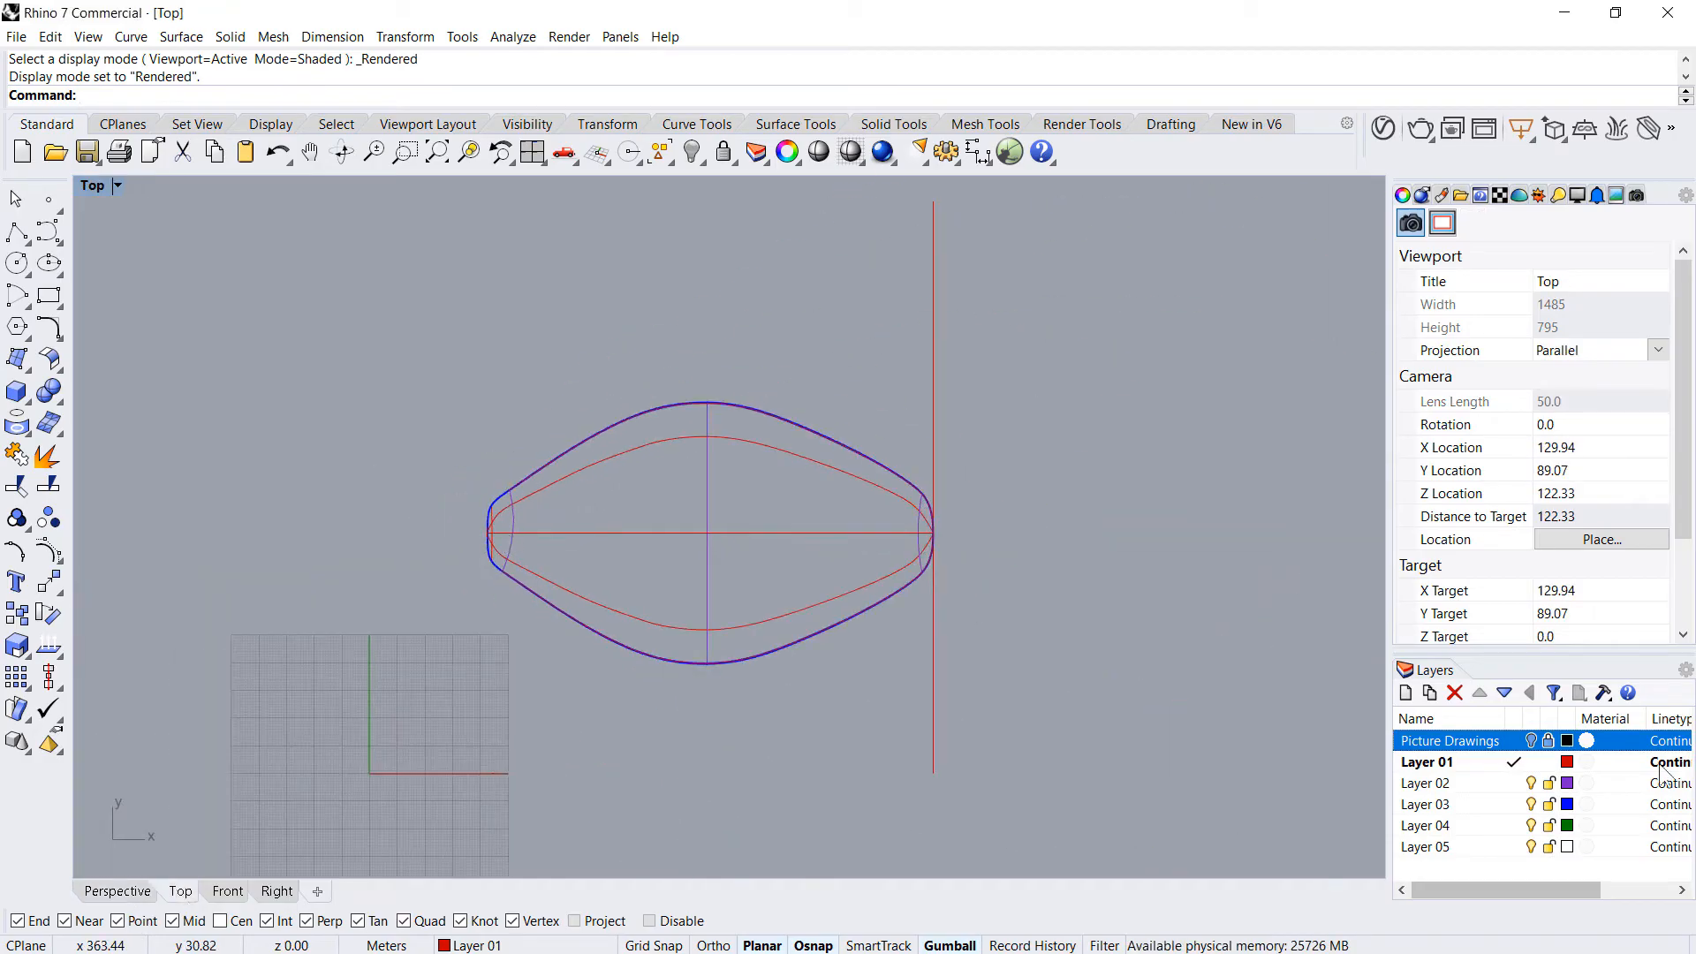
pyautogui.click(1530, 741)
pyautogui.scroll(3, 619, 512)
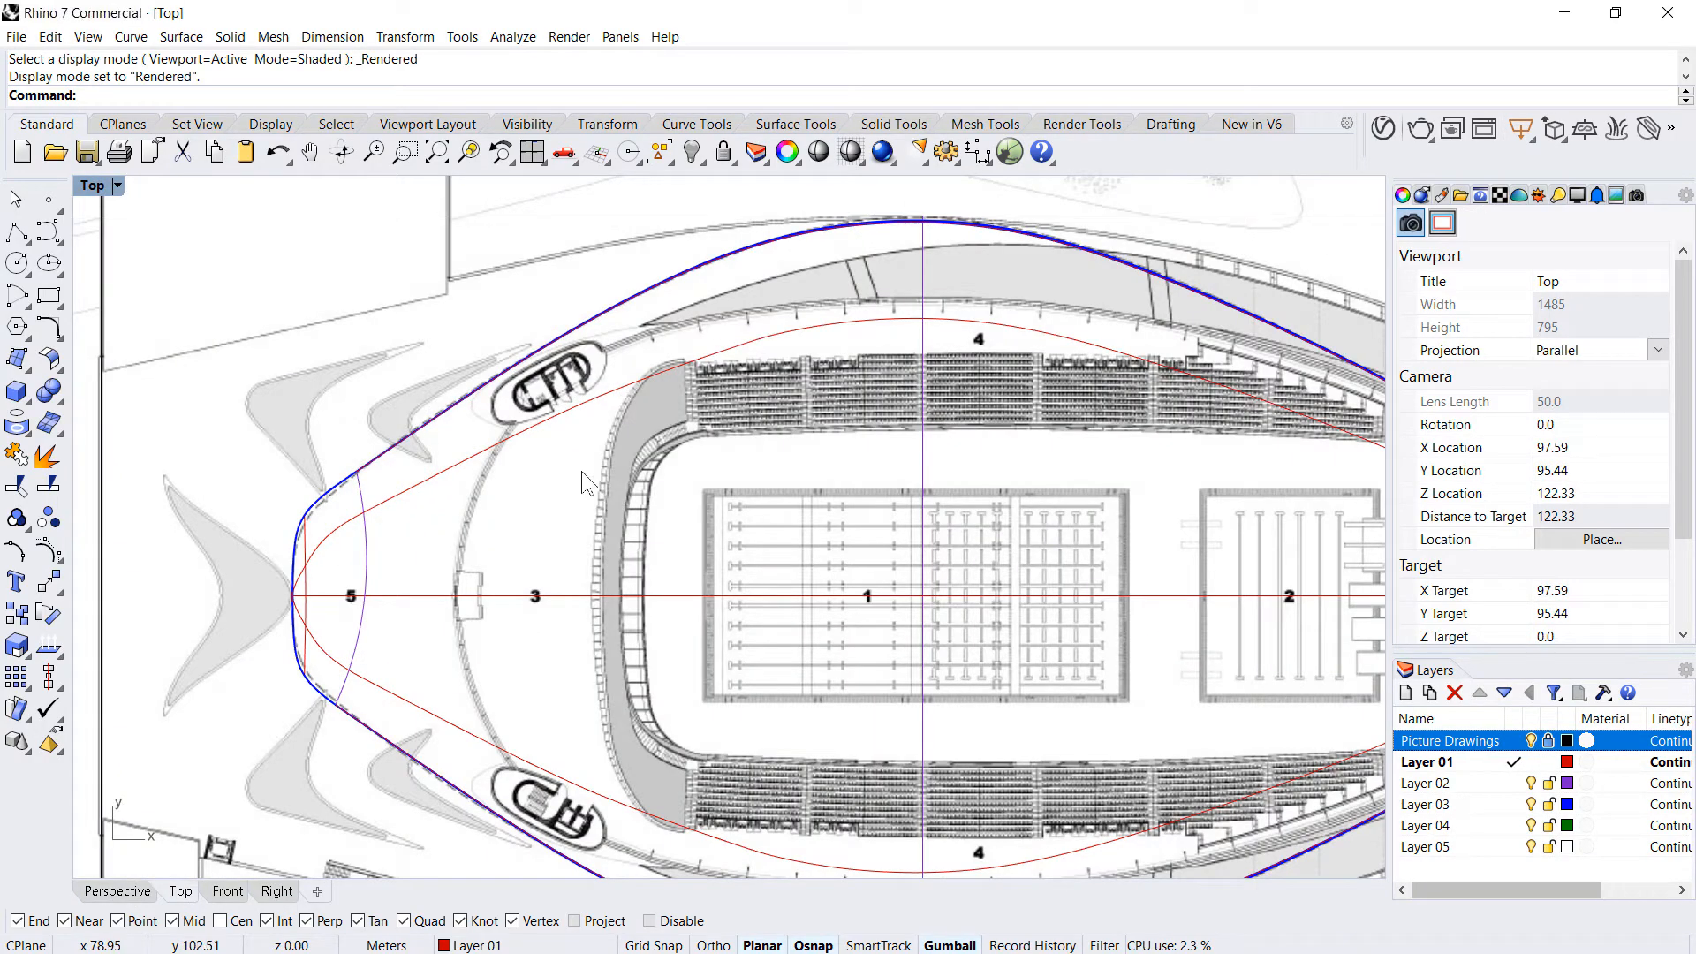
# - Start a degree-3 curve on Layer 04 with Project snapping on, tracing the hall's curved wall from the centreline at the plan's narrow end
pyautogui.click(49, 232)
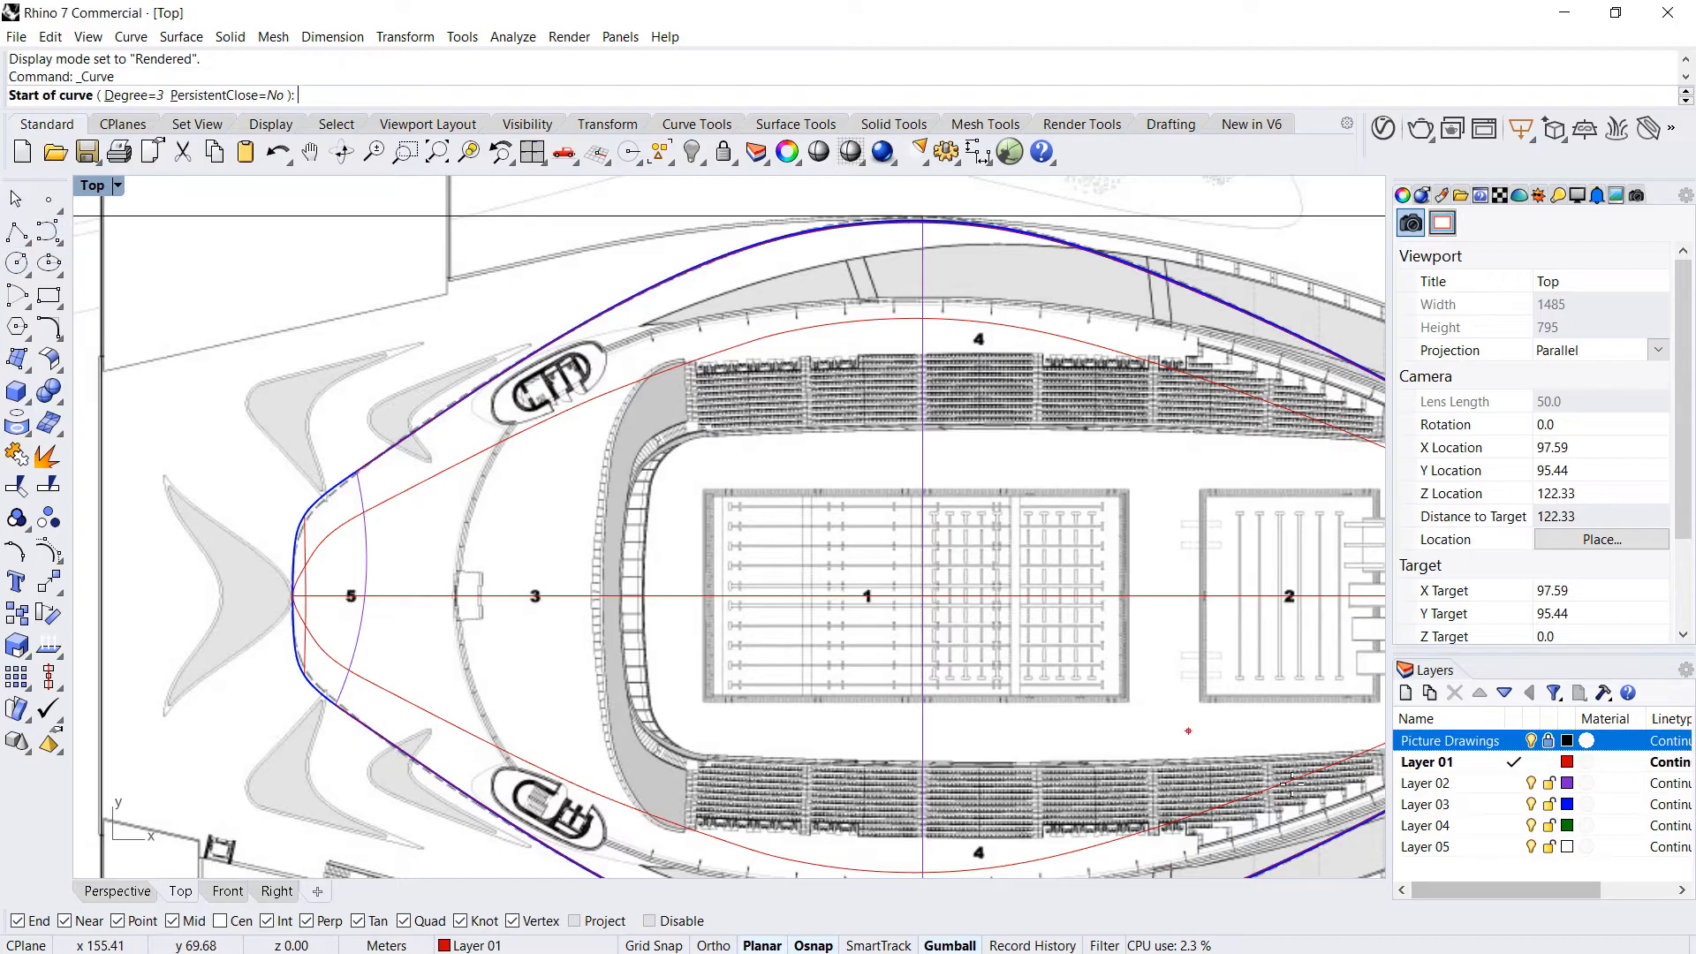
pyautogui.doubleClick(1459, 825)
pyautogui.scroll(4, 459, 616)
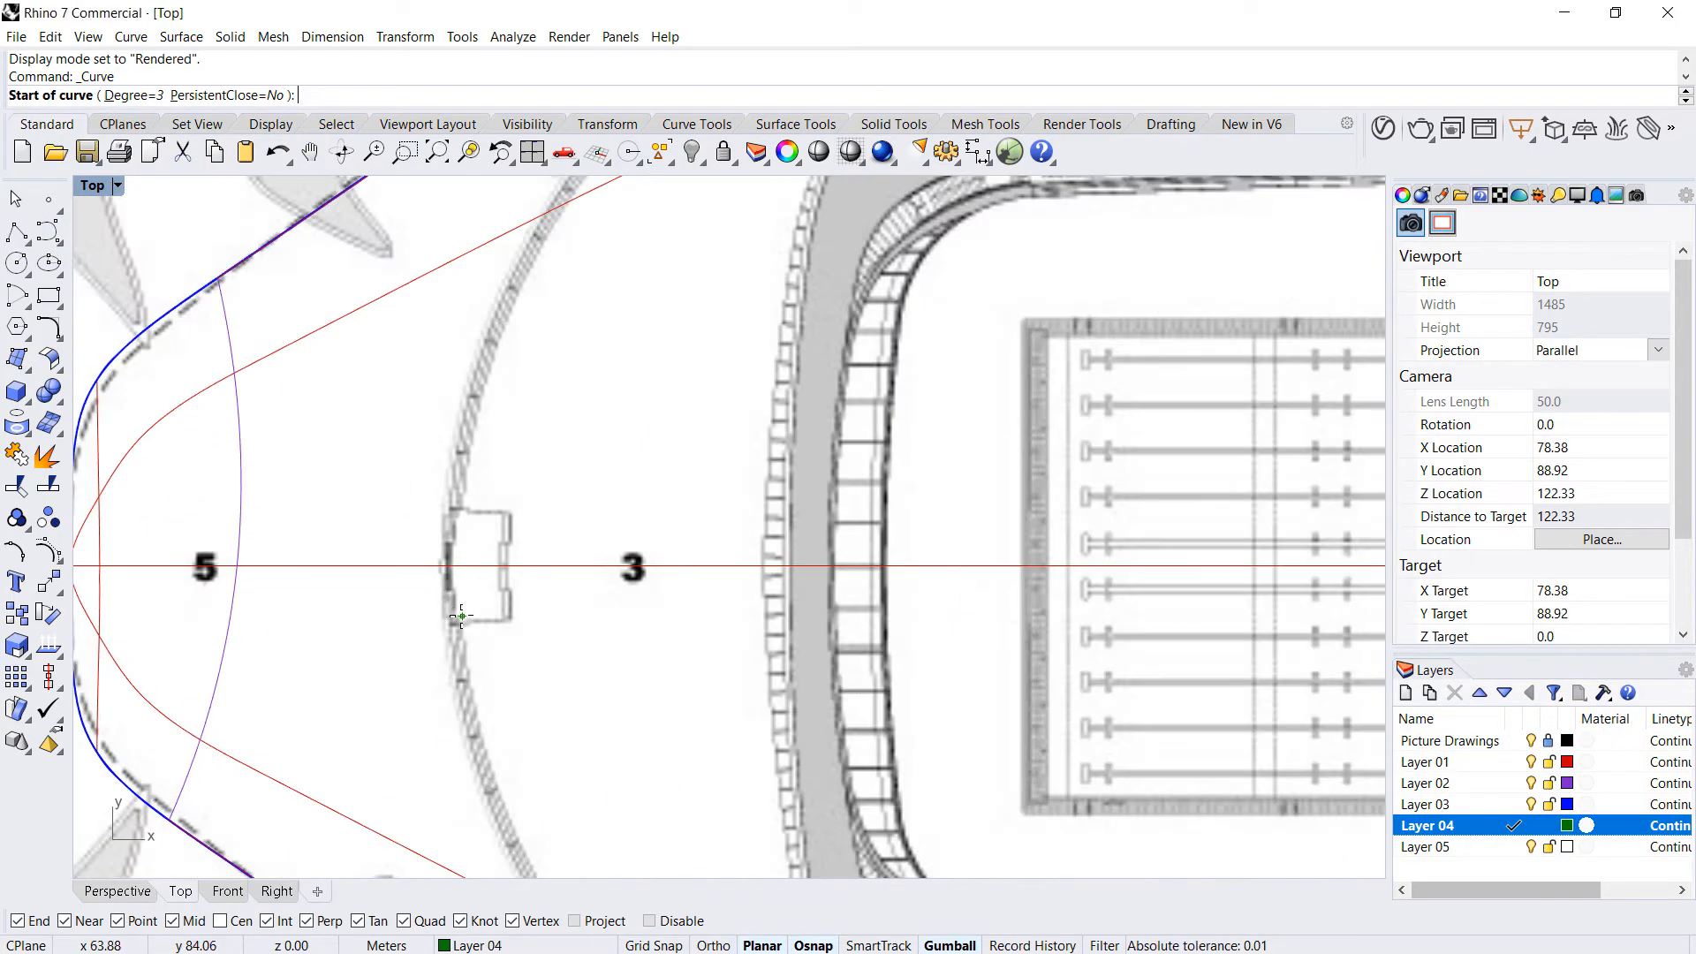
pyautogui.click(574, 920)
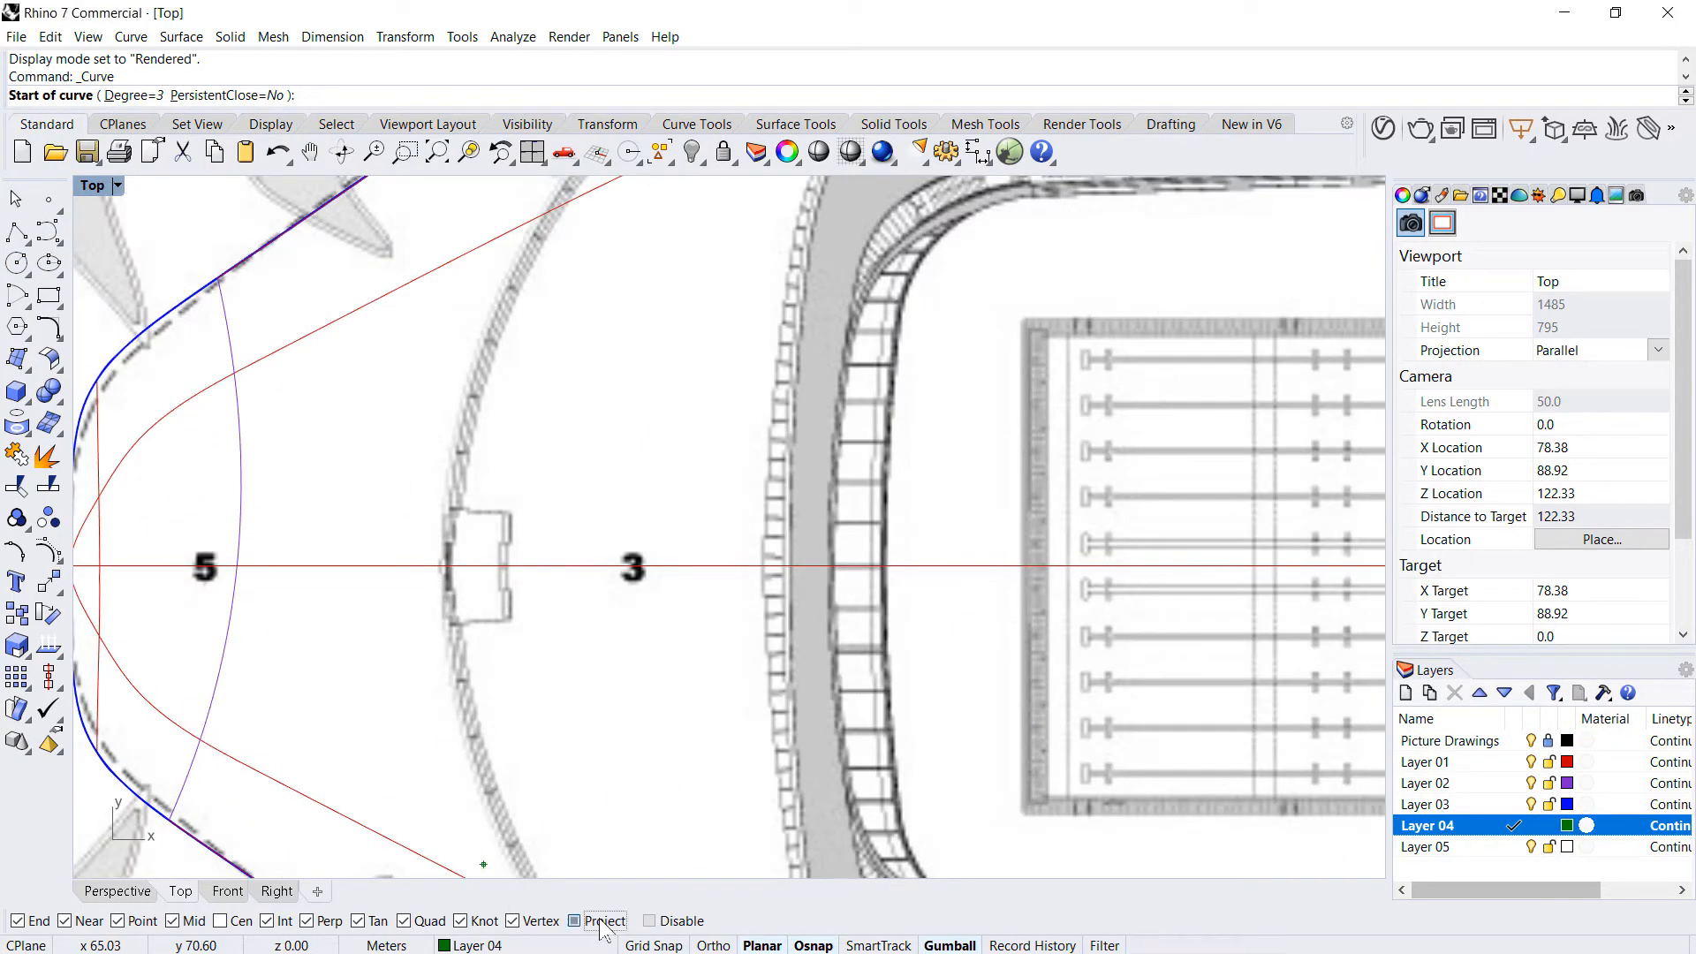
pyautogui.click(444, 566)
pyautogui.scroll(-3, 434, 499)
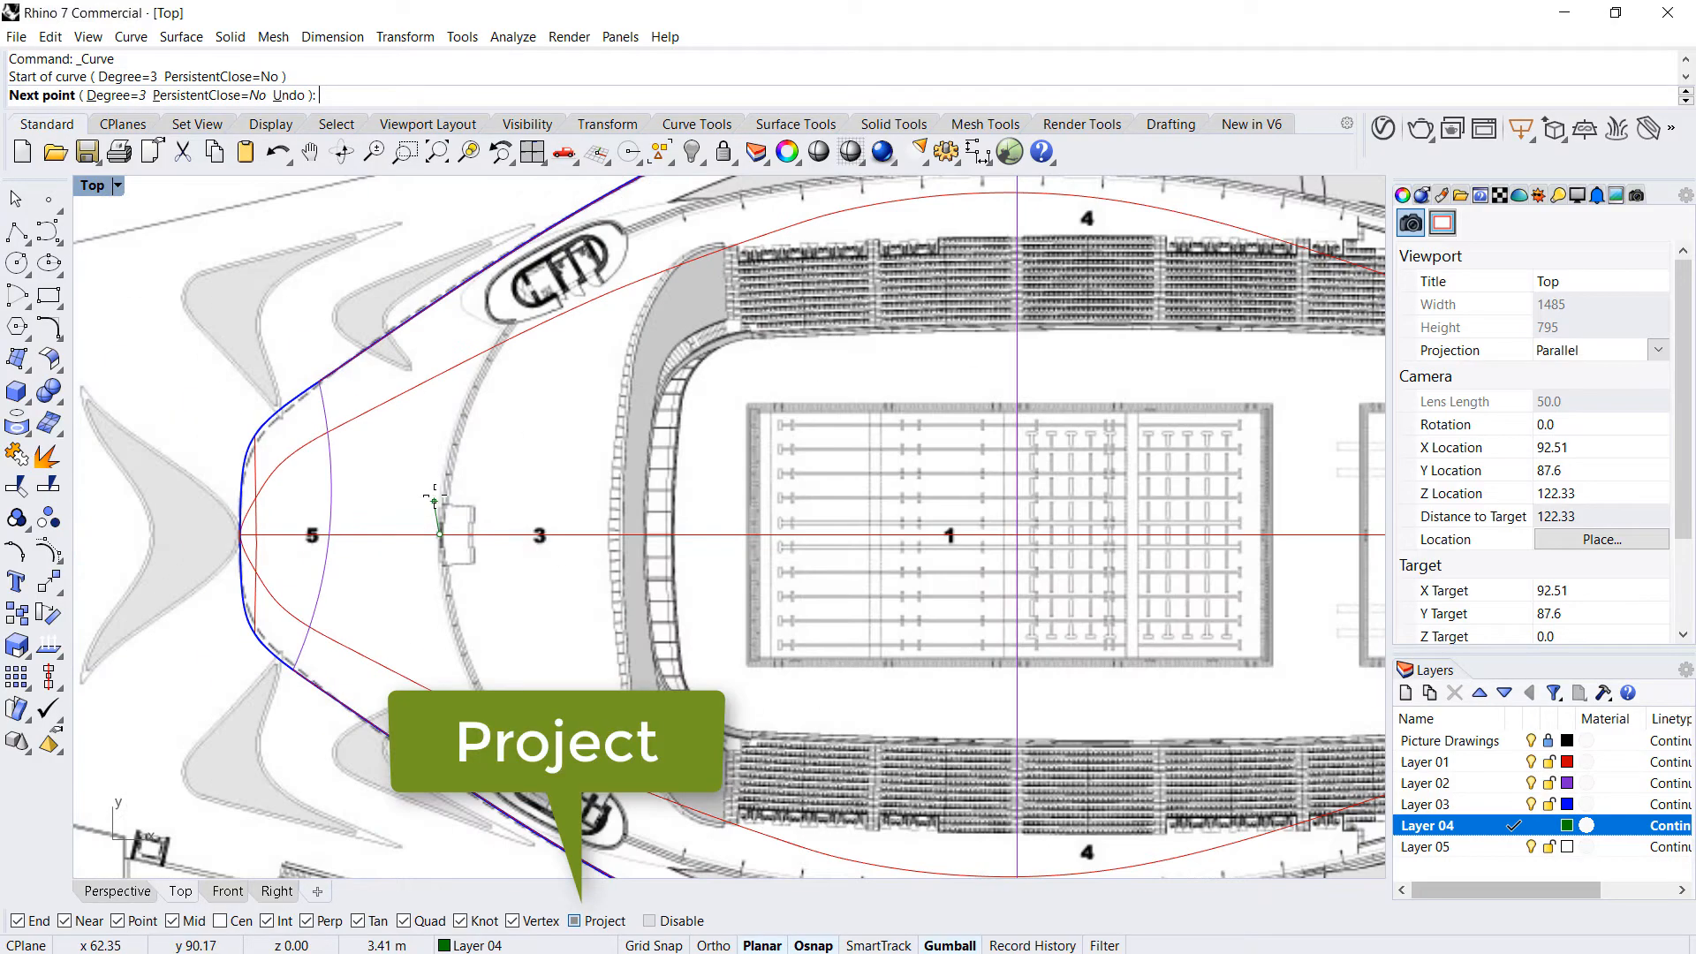
pyautogui.keyDown('shift'); pyautogui.click(454, 403); pyautogui.keyUp('shift')
pyautogui.click(531, 273)
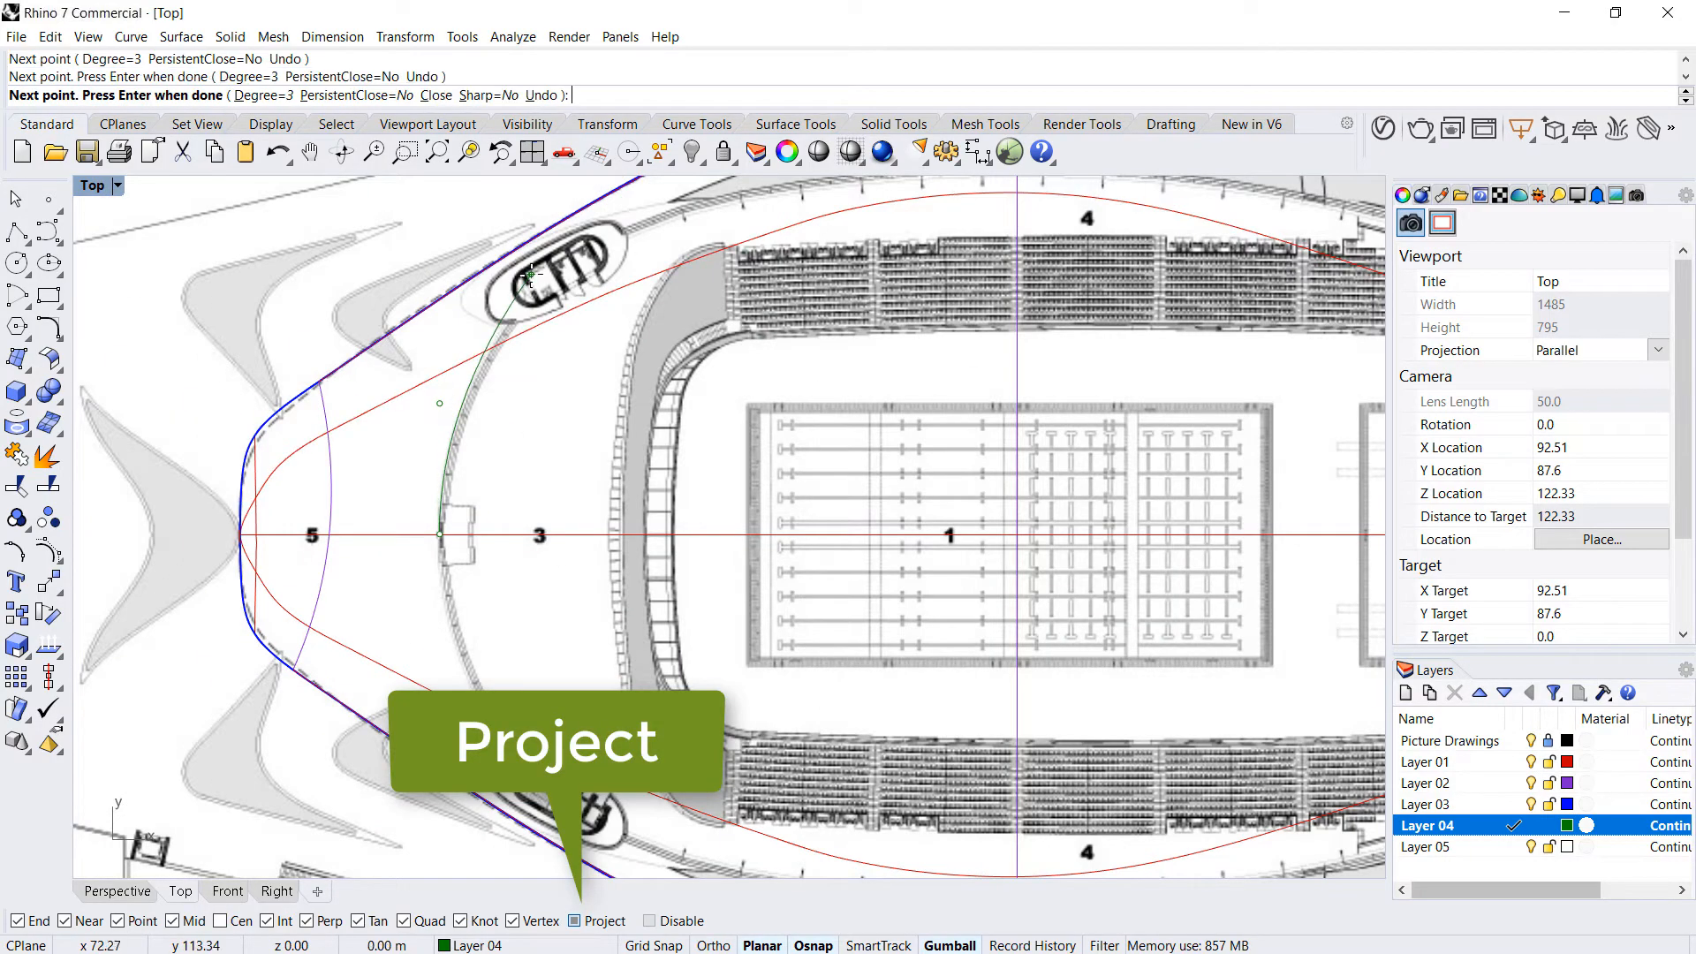
# - Continue the curve along the outer edge of the upper spectator seating towards the diving pool end
pyautogui.click(682, 204)
pyautogui.scroll(-8, 683, 204)
pyautogui.moveTo(772, 243); pyautogui.dragTo(513, 403, button='right')
pyautogui.scroll(10, 518, 343)
pyautogui.click(594, 344)
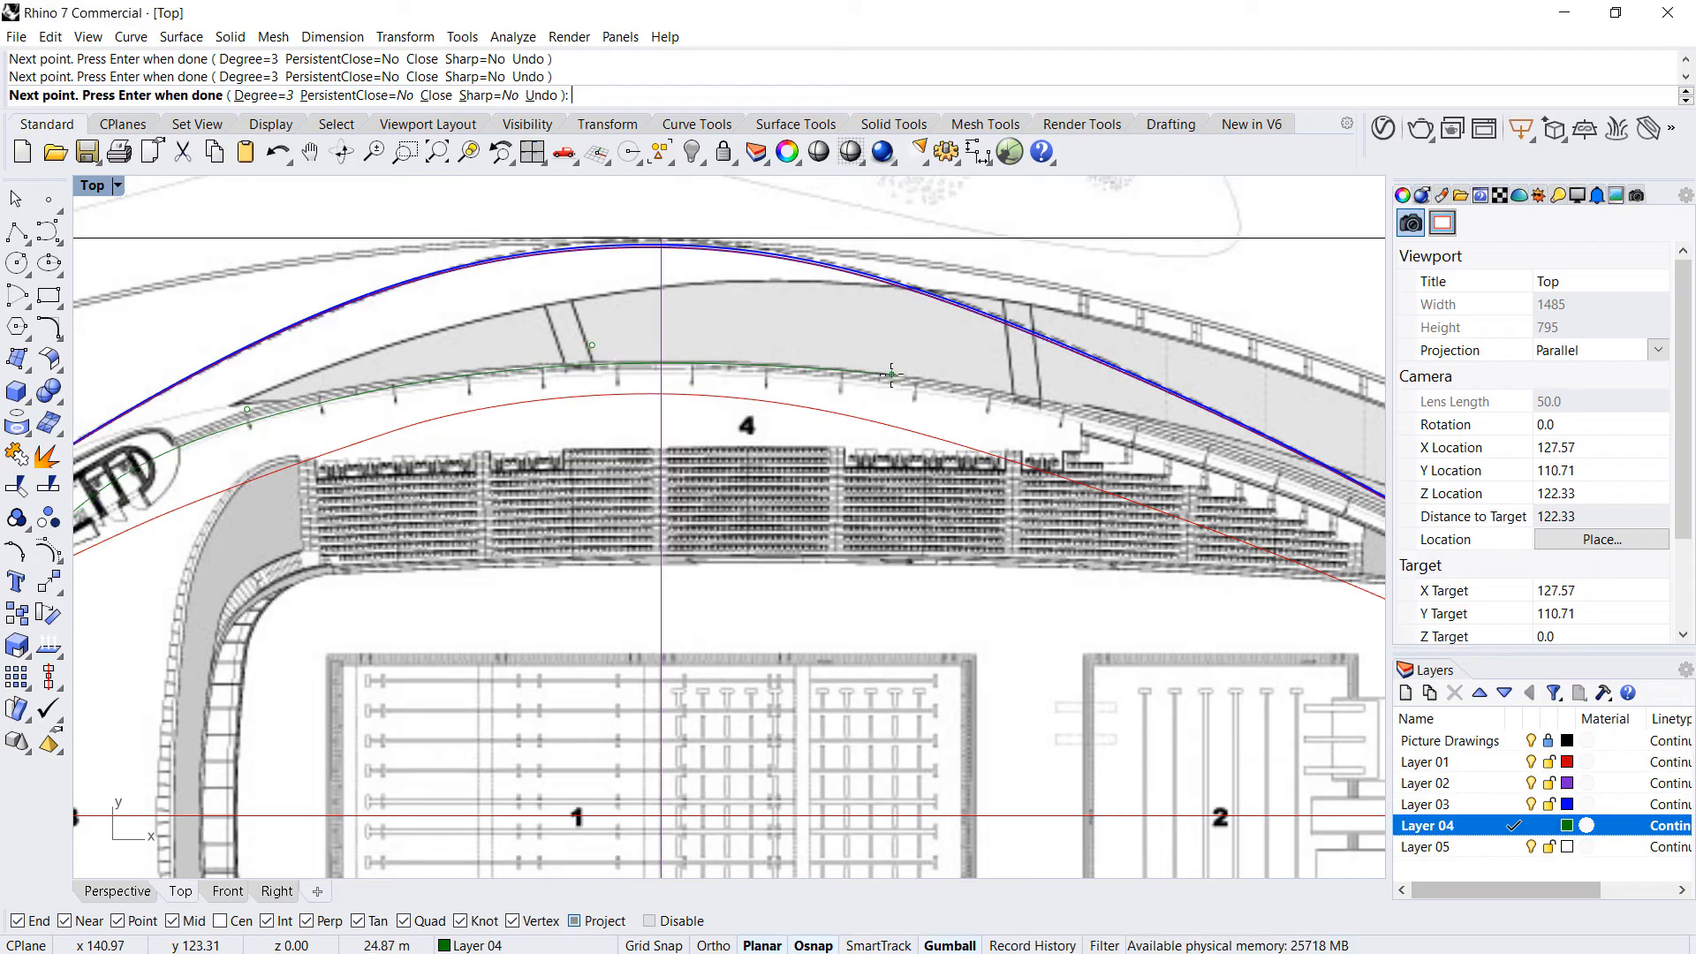
pyautogui.click(895, 379)
pyautogui.scroll(-4, 505, 297)
pyautogui.scroll(7, 1022, 424)
pyautogui.click(836, 334)
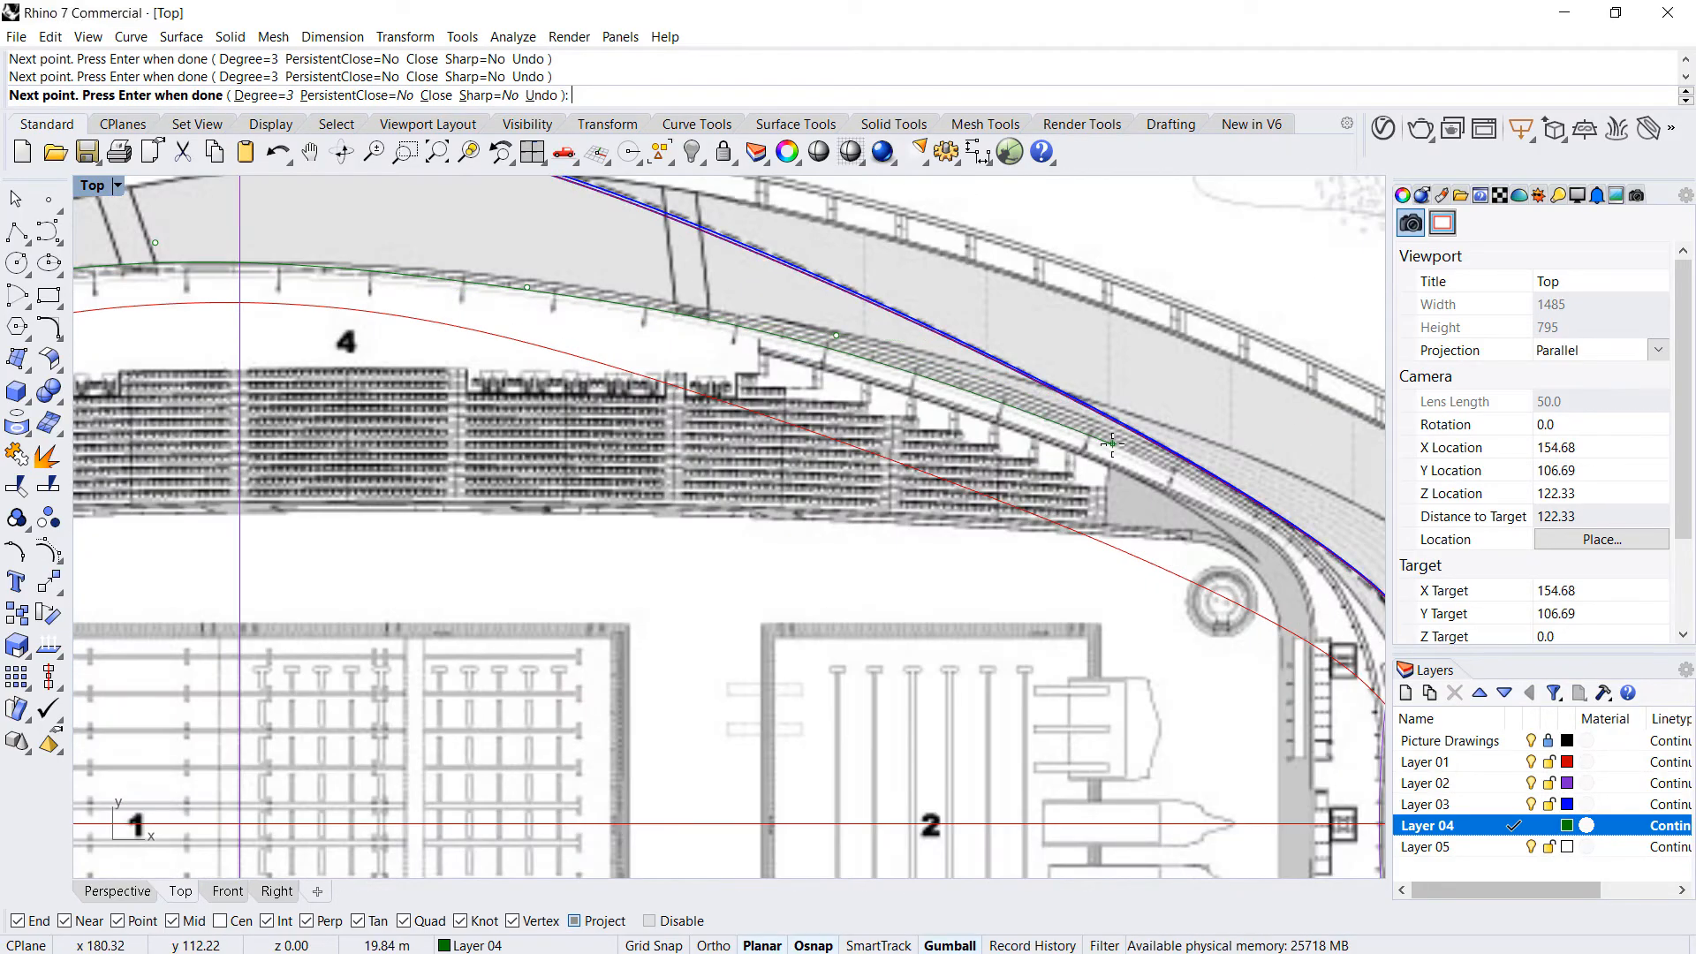
pyautogui.click(1057, 440)
# - Carry the curve around the diving pool end and finish it on the centreline, with its last segment perpendicular to that line
pyautogui.scroll(-6, 1060, 440)
pyautogui.scroll(10, 1097, 380)
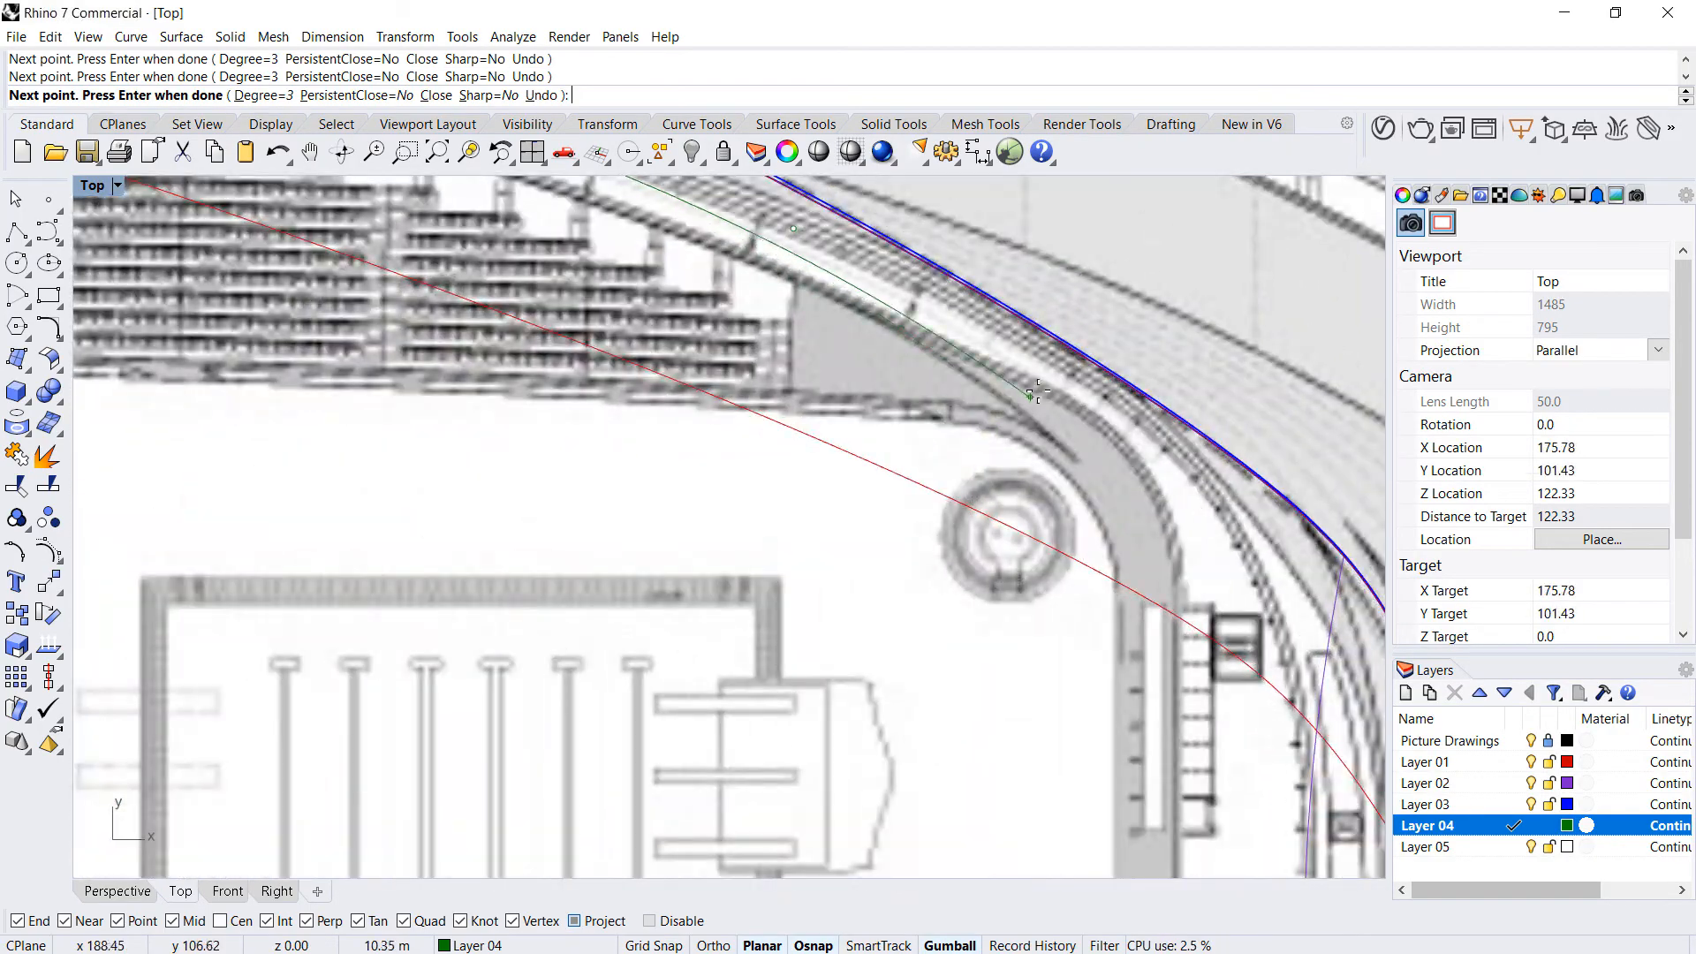
pyautogui.click(1098, 379)
pyautogui.scroll(-3, 1098, 380)
pyautogui.scroll(6, 1117, 423)
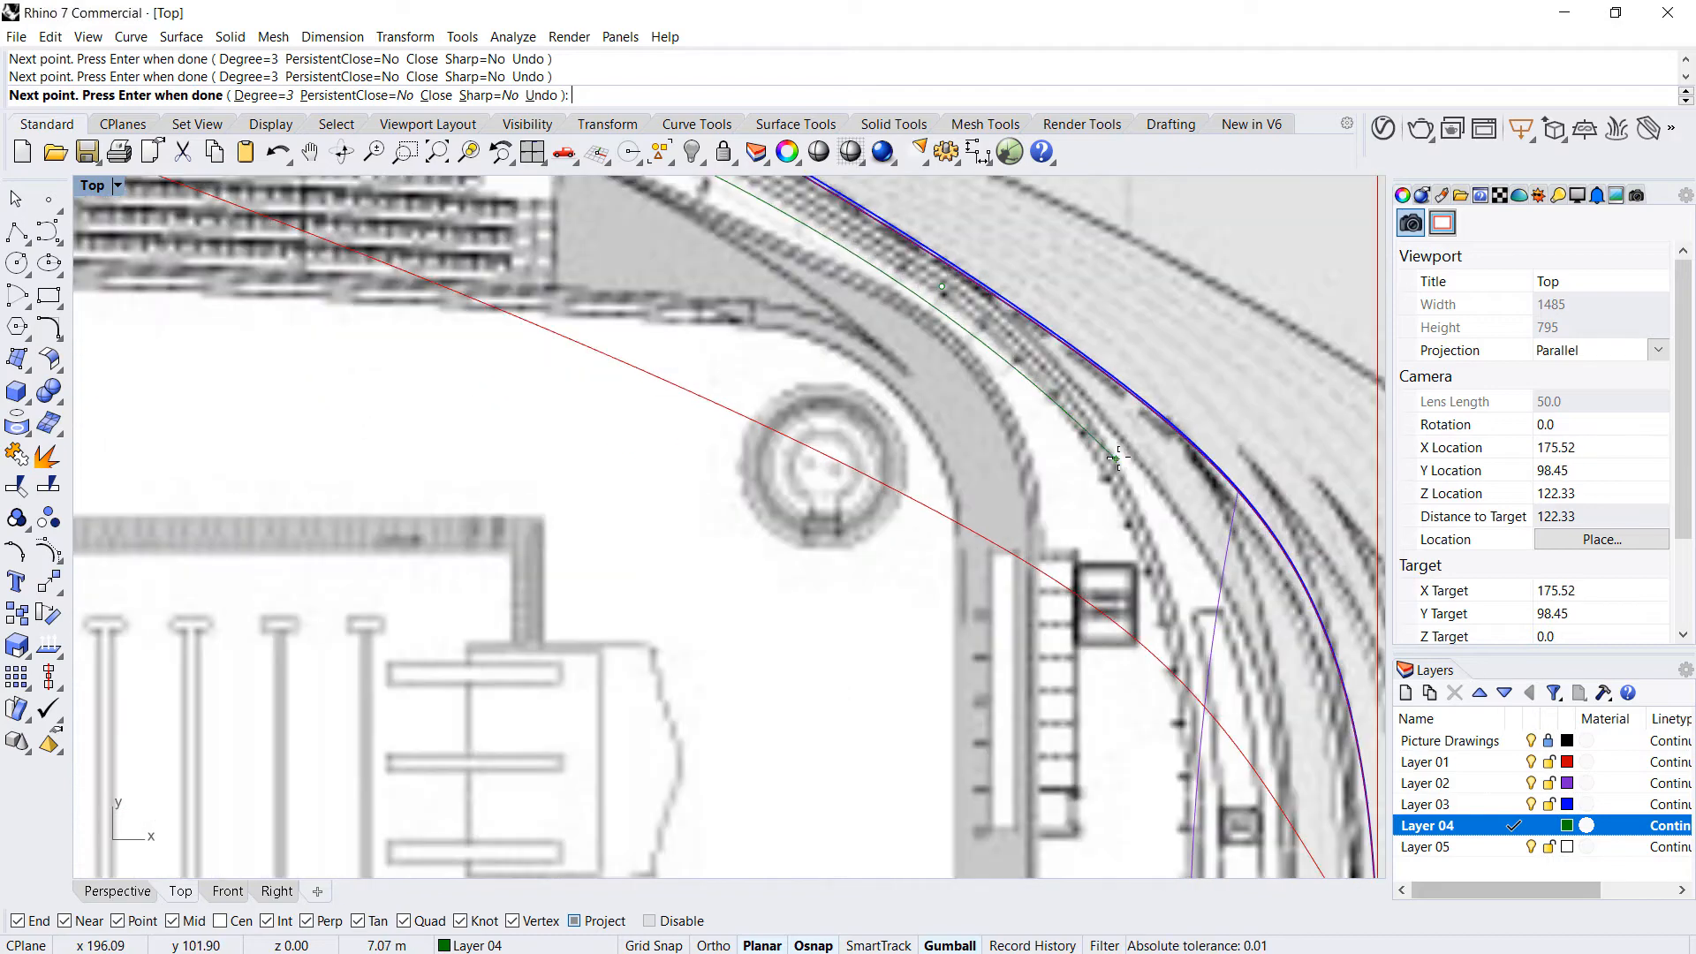
pyautogui.click(1130, 451)
pyautogui.scroll(-6, 1071, 446)
pyautogui.scroll(8, 1110, 492)
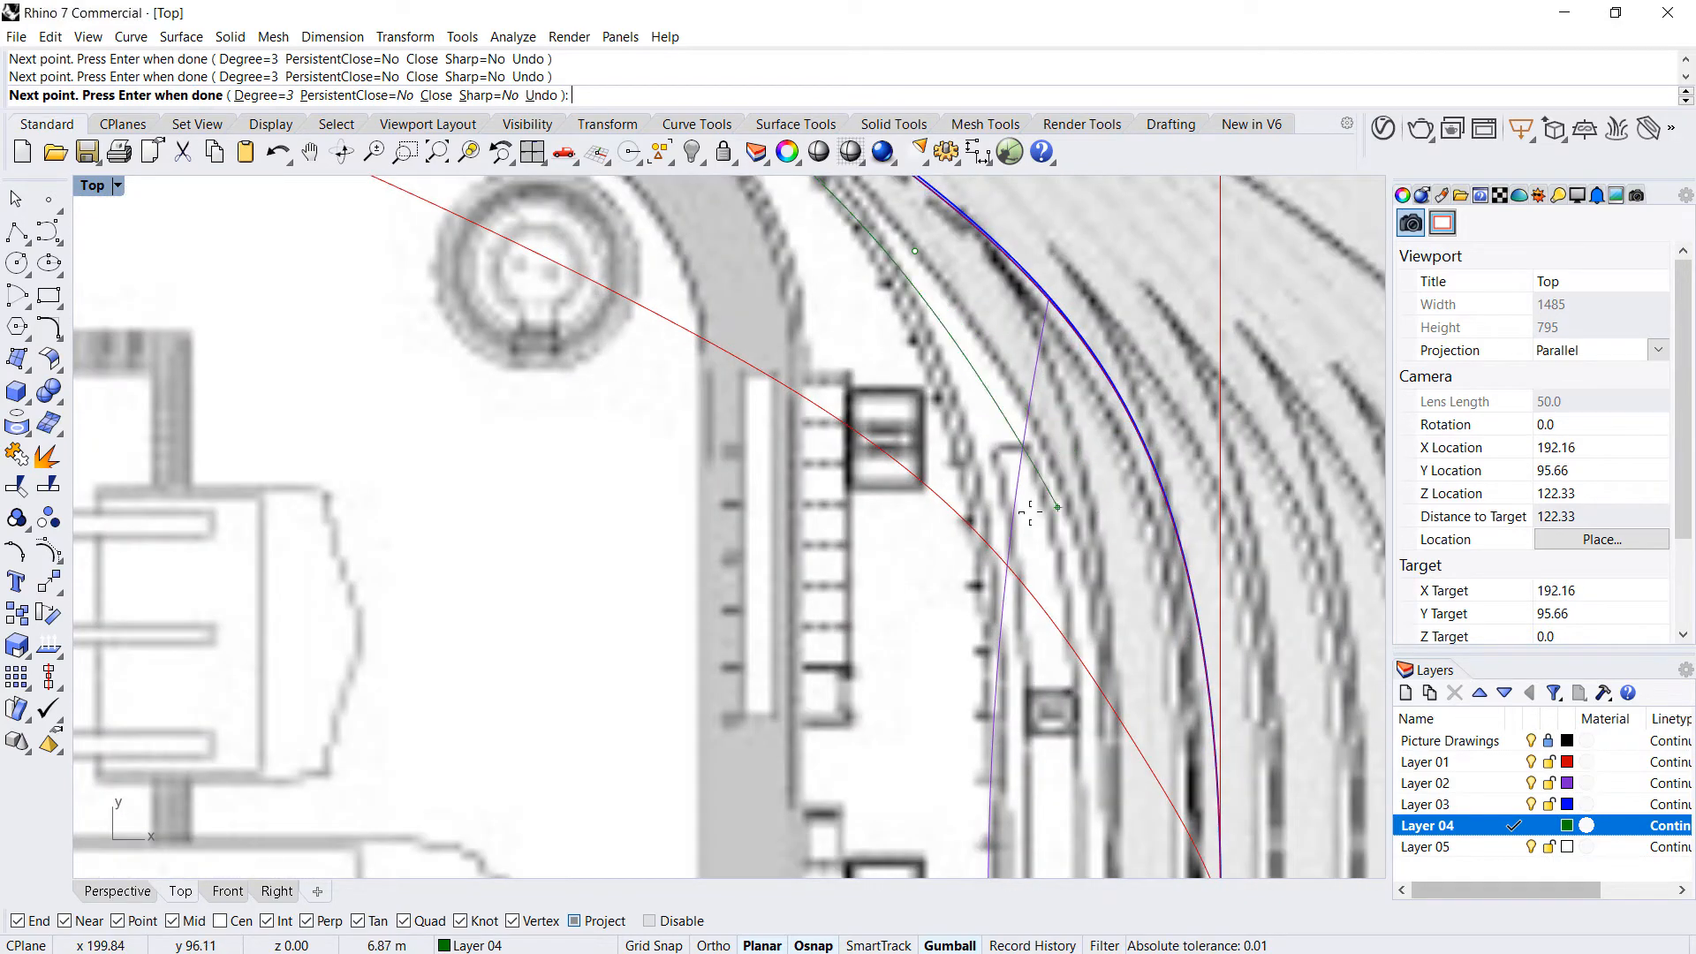
pyautogui.scroll(-3, 1077, 522)
pyautogui.scroll(5, 1016, 477)
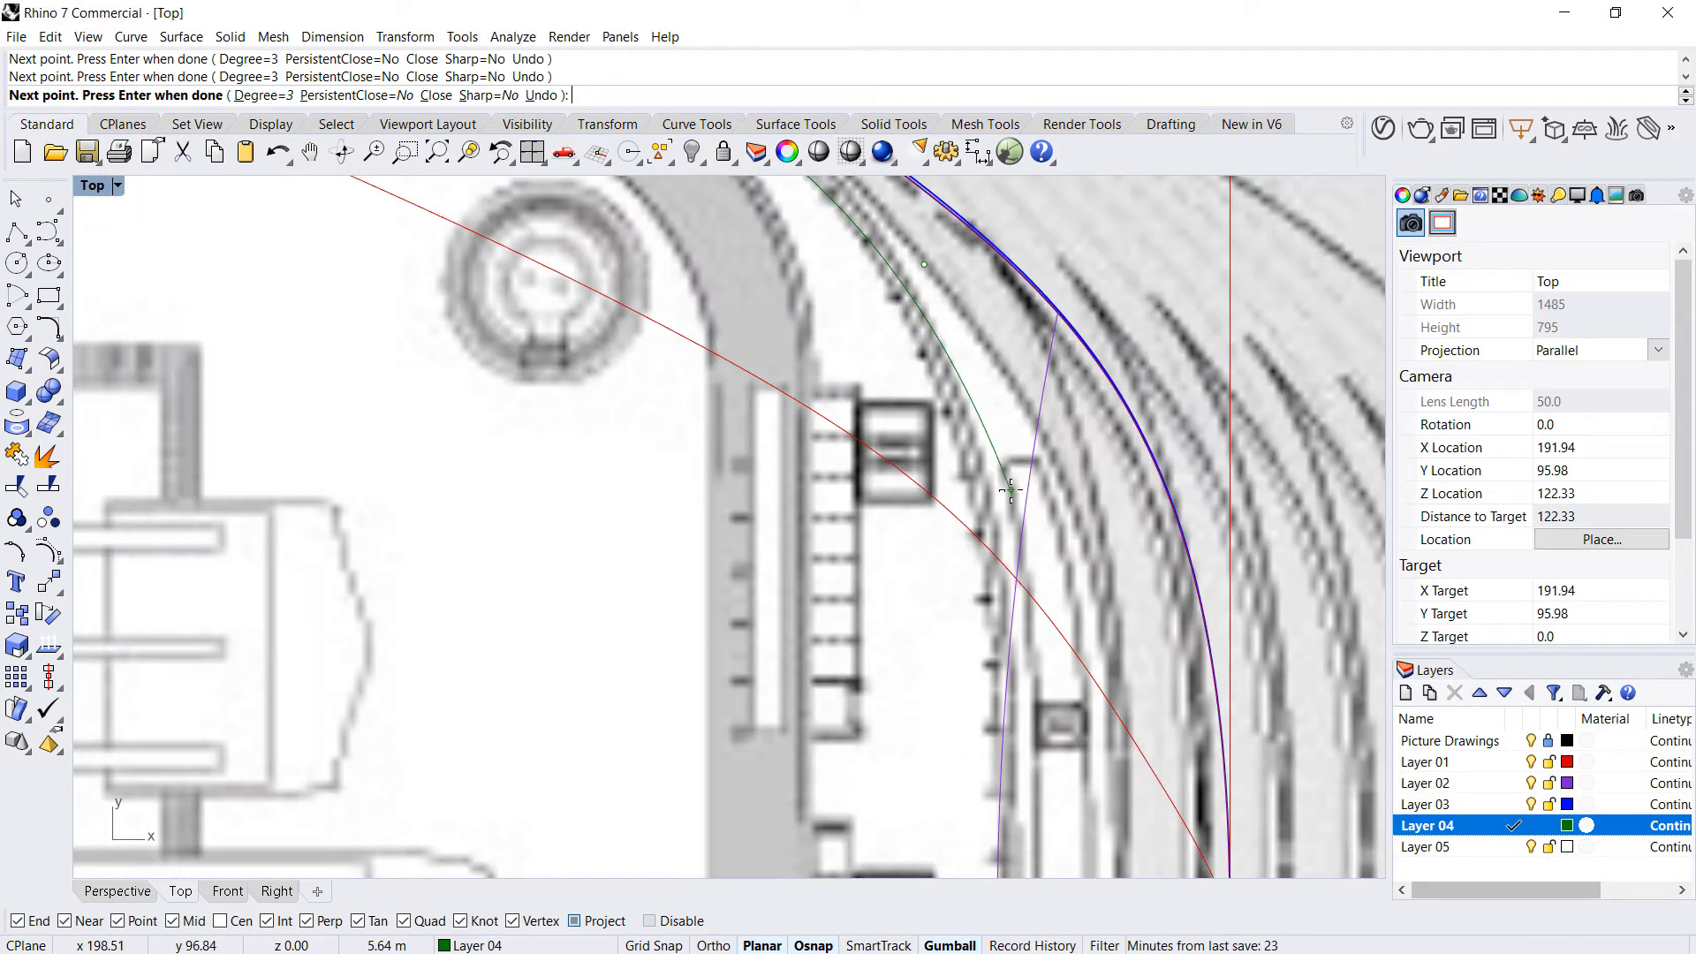
pyautogui.scroll(-8, 996, 397)
pyautogui.scroll(6, 1028, 626)
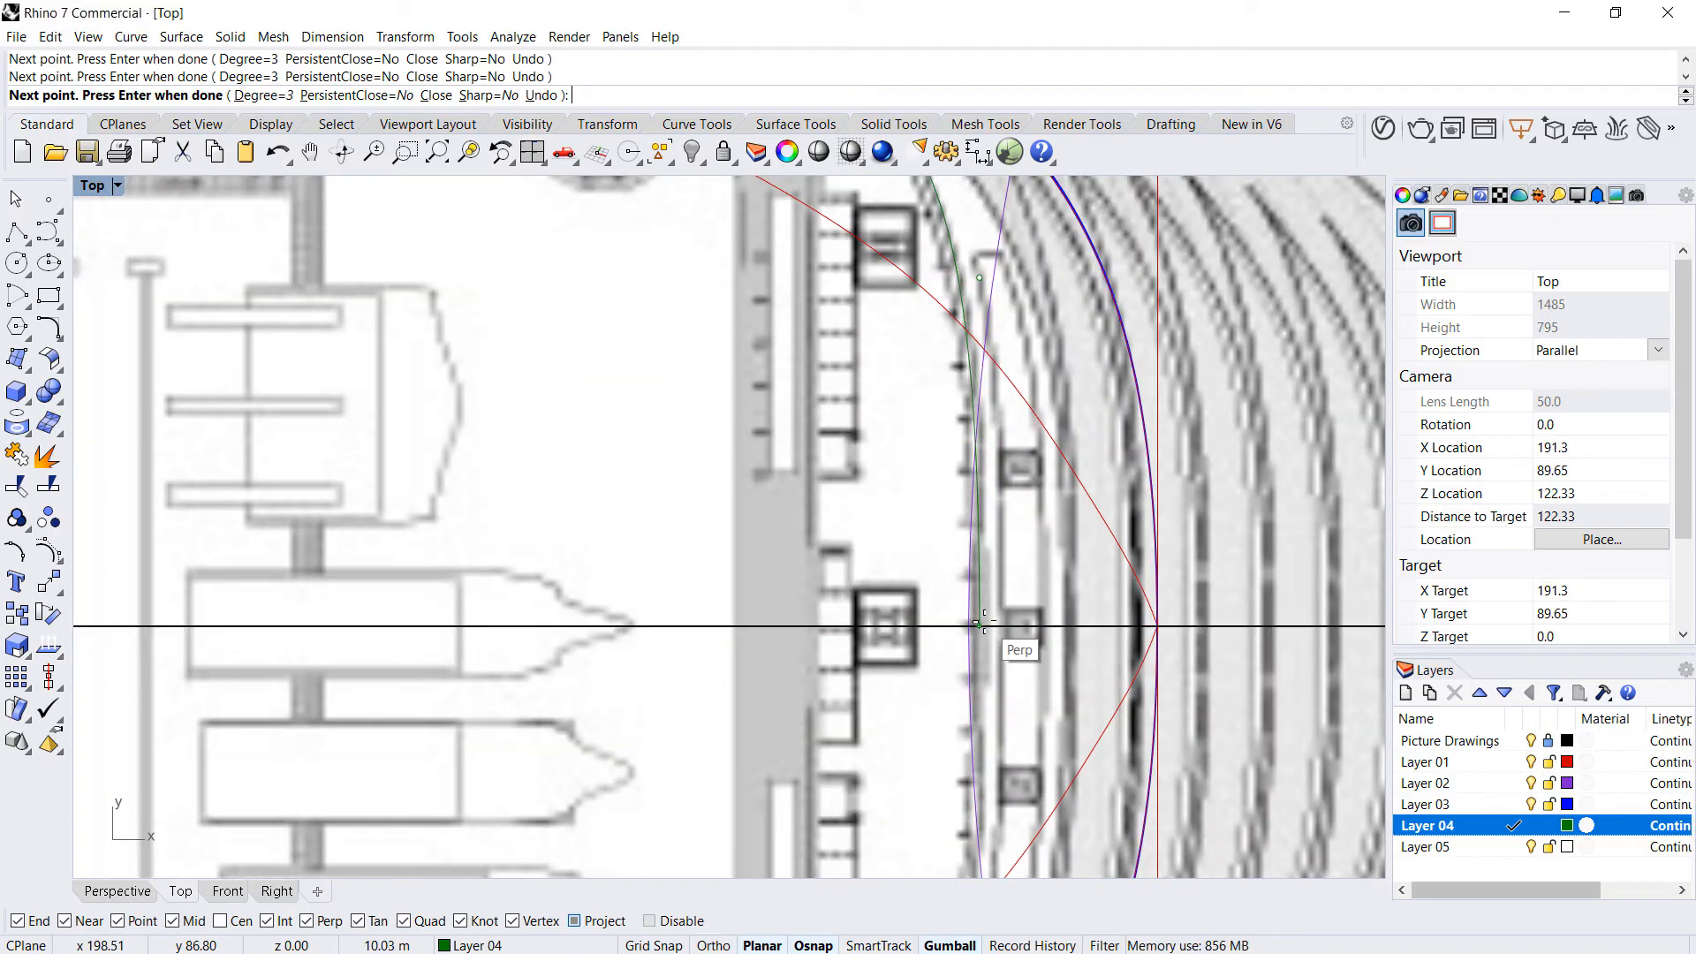
pyautogui.press('F8')
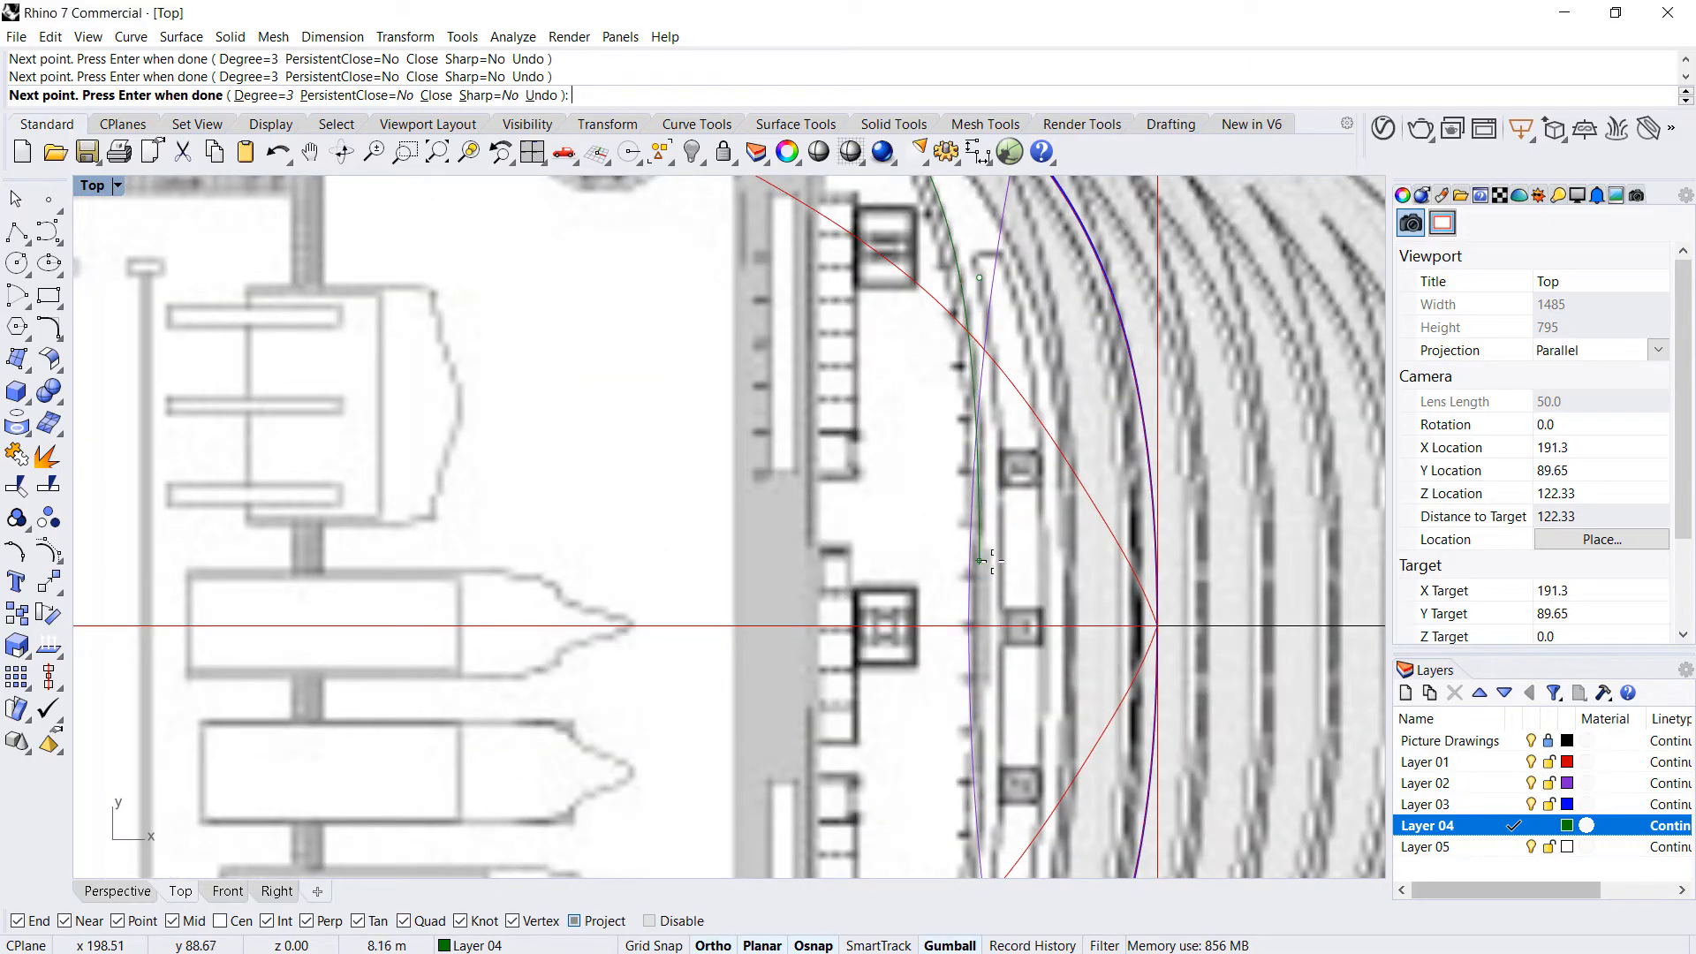
pyautogui.keyDown('shift'); pyautogui.click(1010, 625); pyautogui.keyUp('shift')
pyautogui.press('Return')
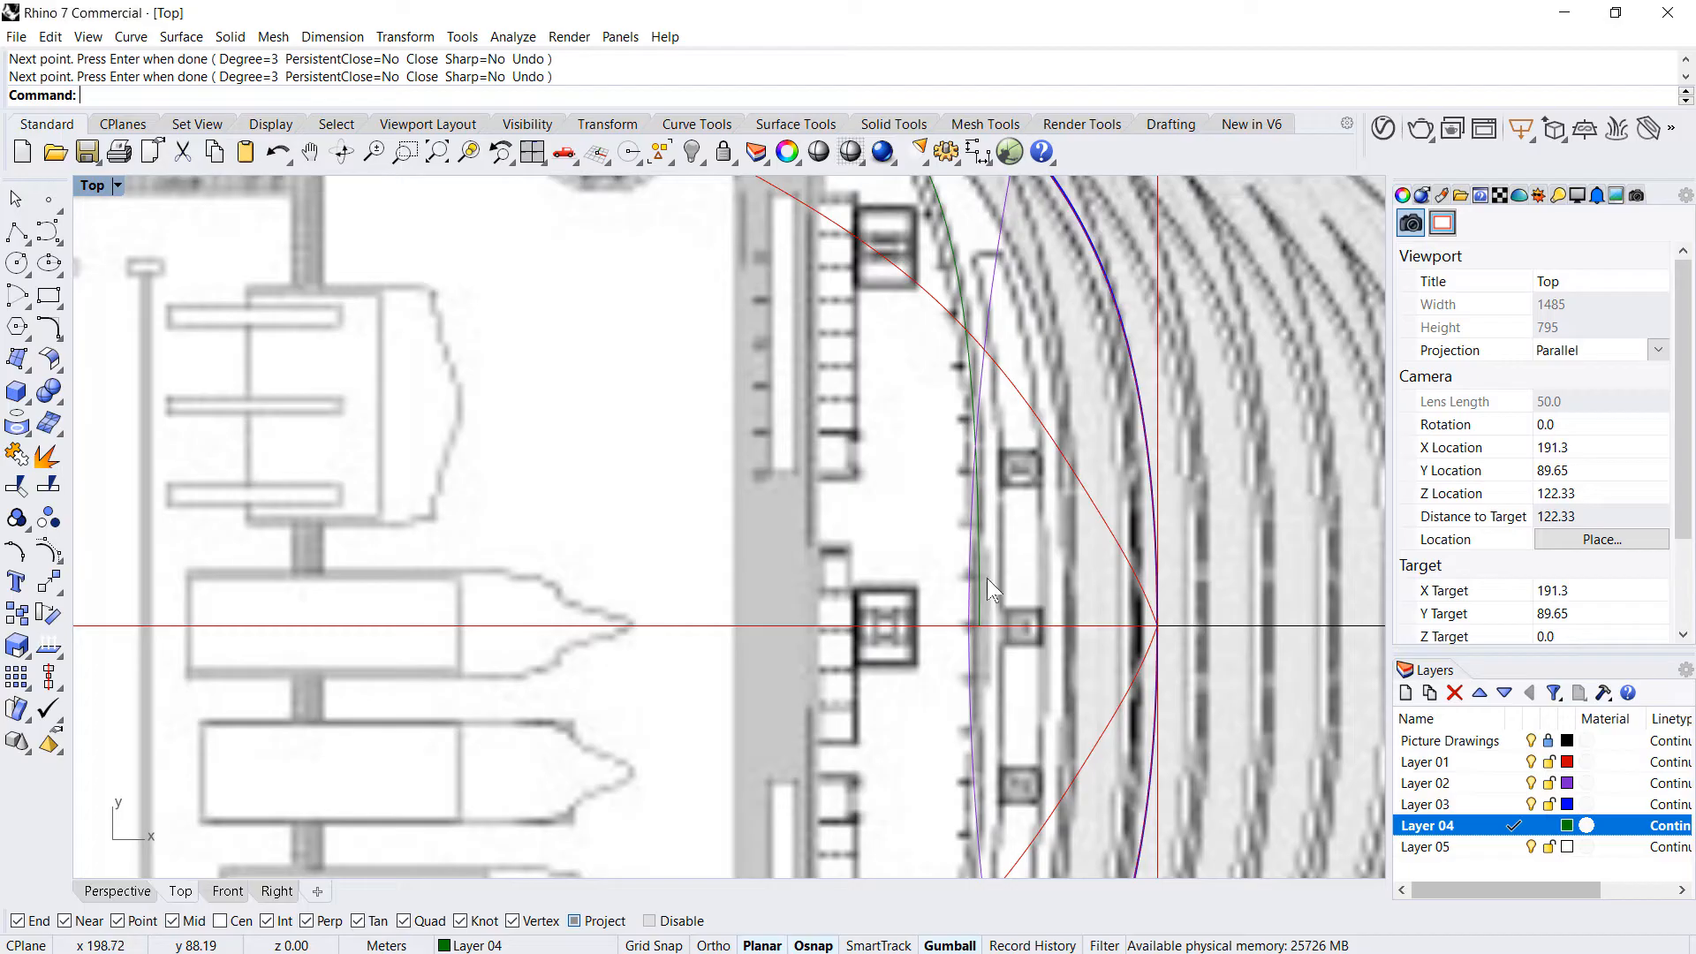
# - Mirror the traced half outline across the plan's centreline and join both halves into one closed curve
pyautogui.click(980, 574)
pyautogui.write('mirror')
pyautogui.press('Return')
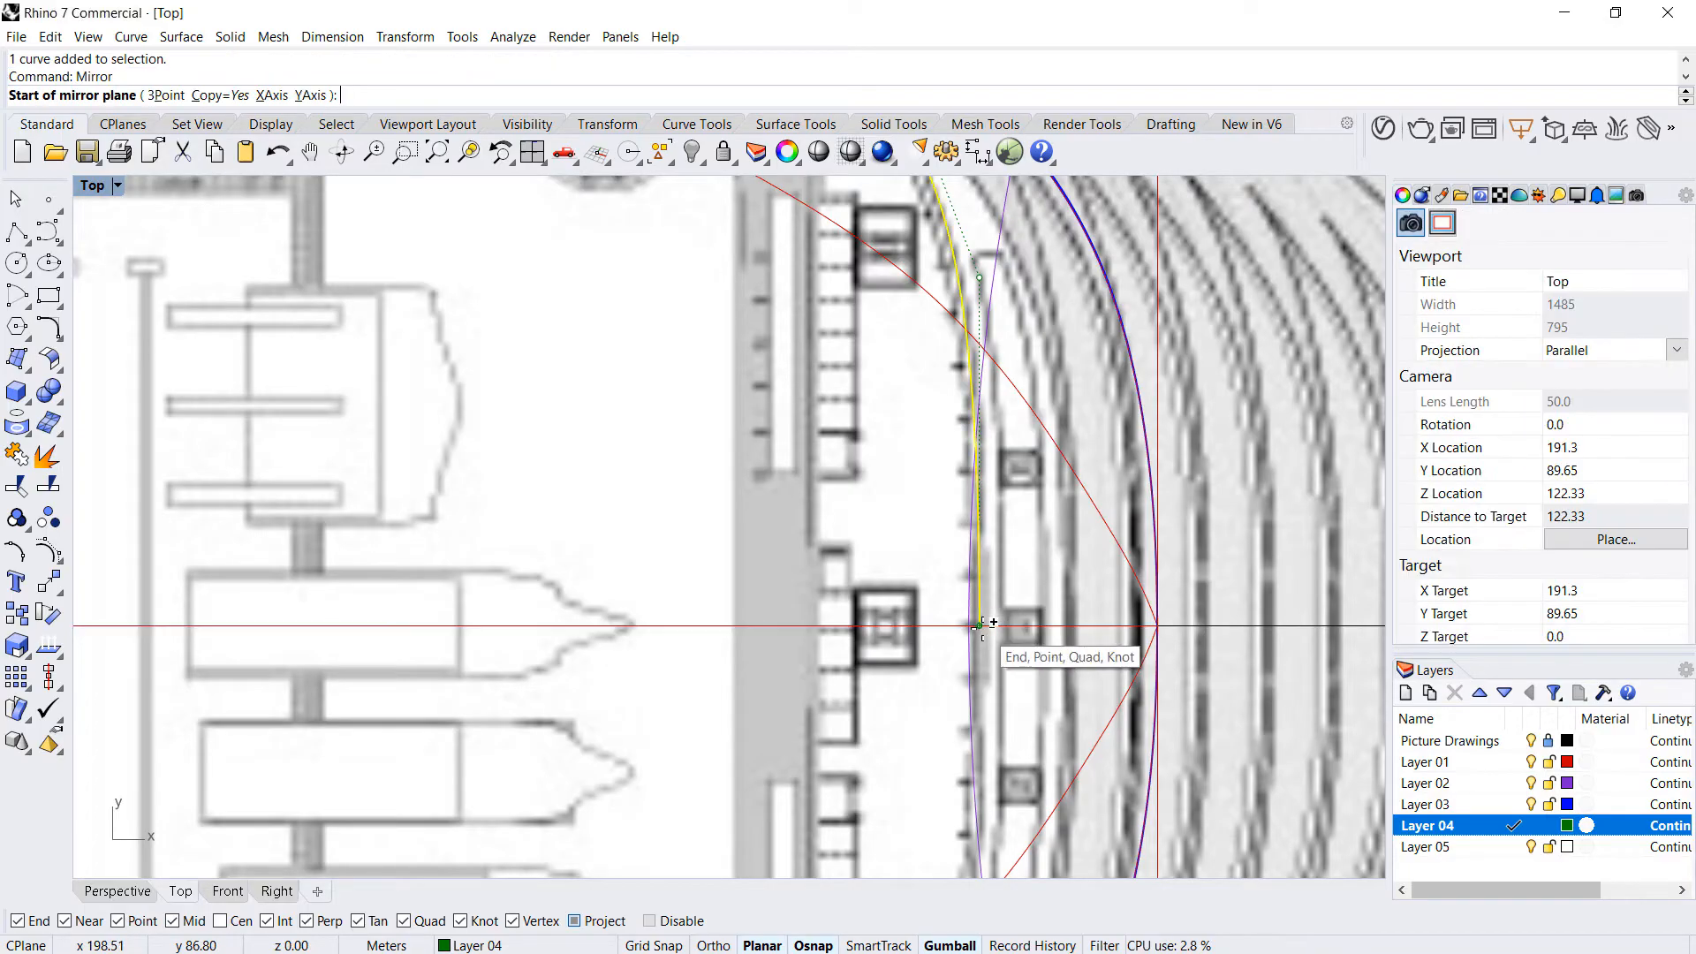
pyautogui.click(979, 625)
pyautogui.click(1099, 642)
pyautogui.scroll(-6, 998, 653)
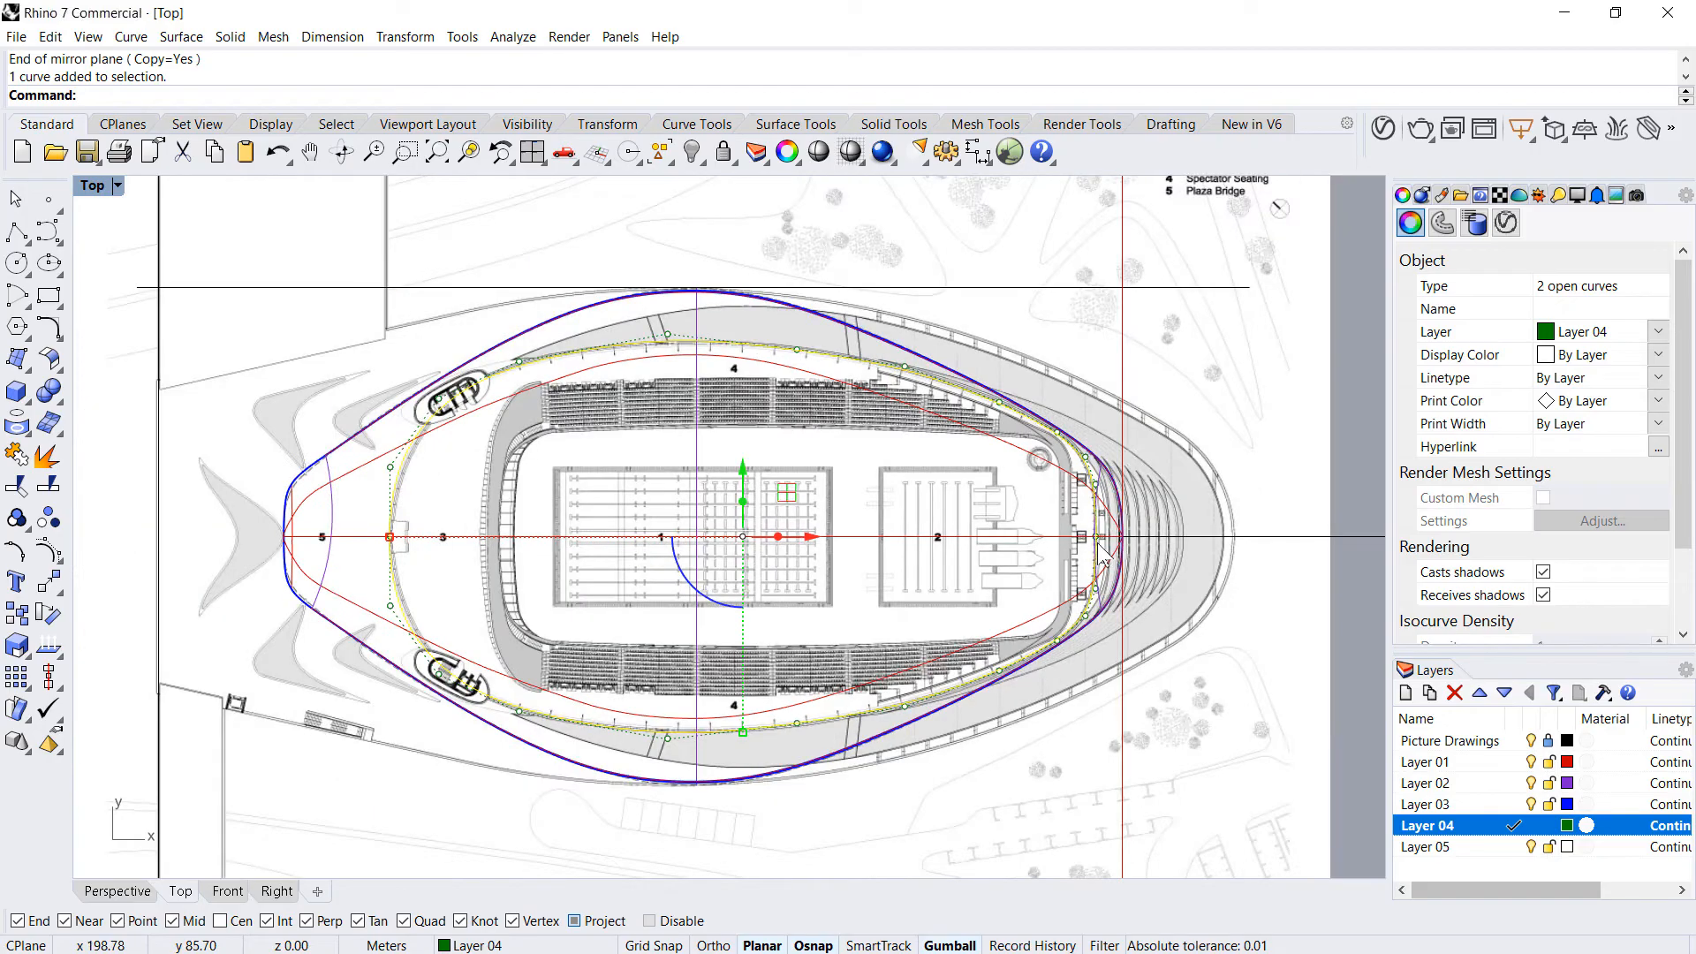
pyautogui.hotkey('ctrl', 'j')
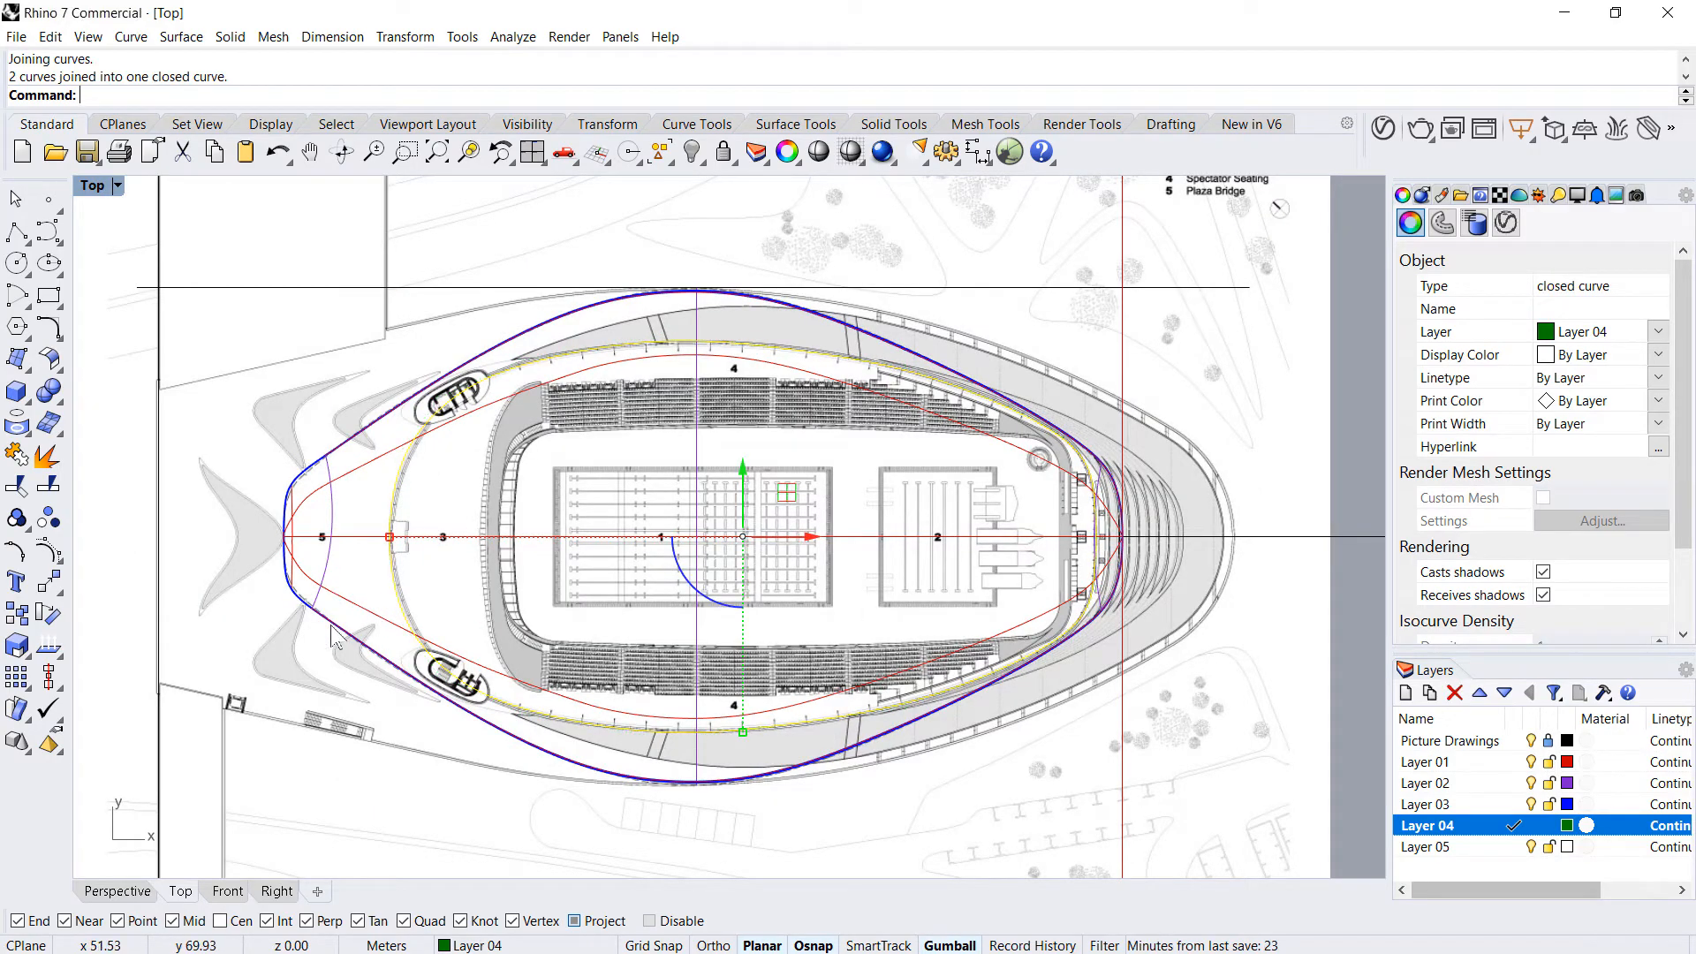
# - Show the model in the Perspective view in Shaded display mode, with the roof and the closed outline in sight
pyautogui.click(117, 890)
pyautogui.scroll(-6, 594, 570)
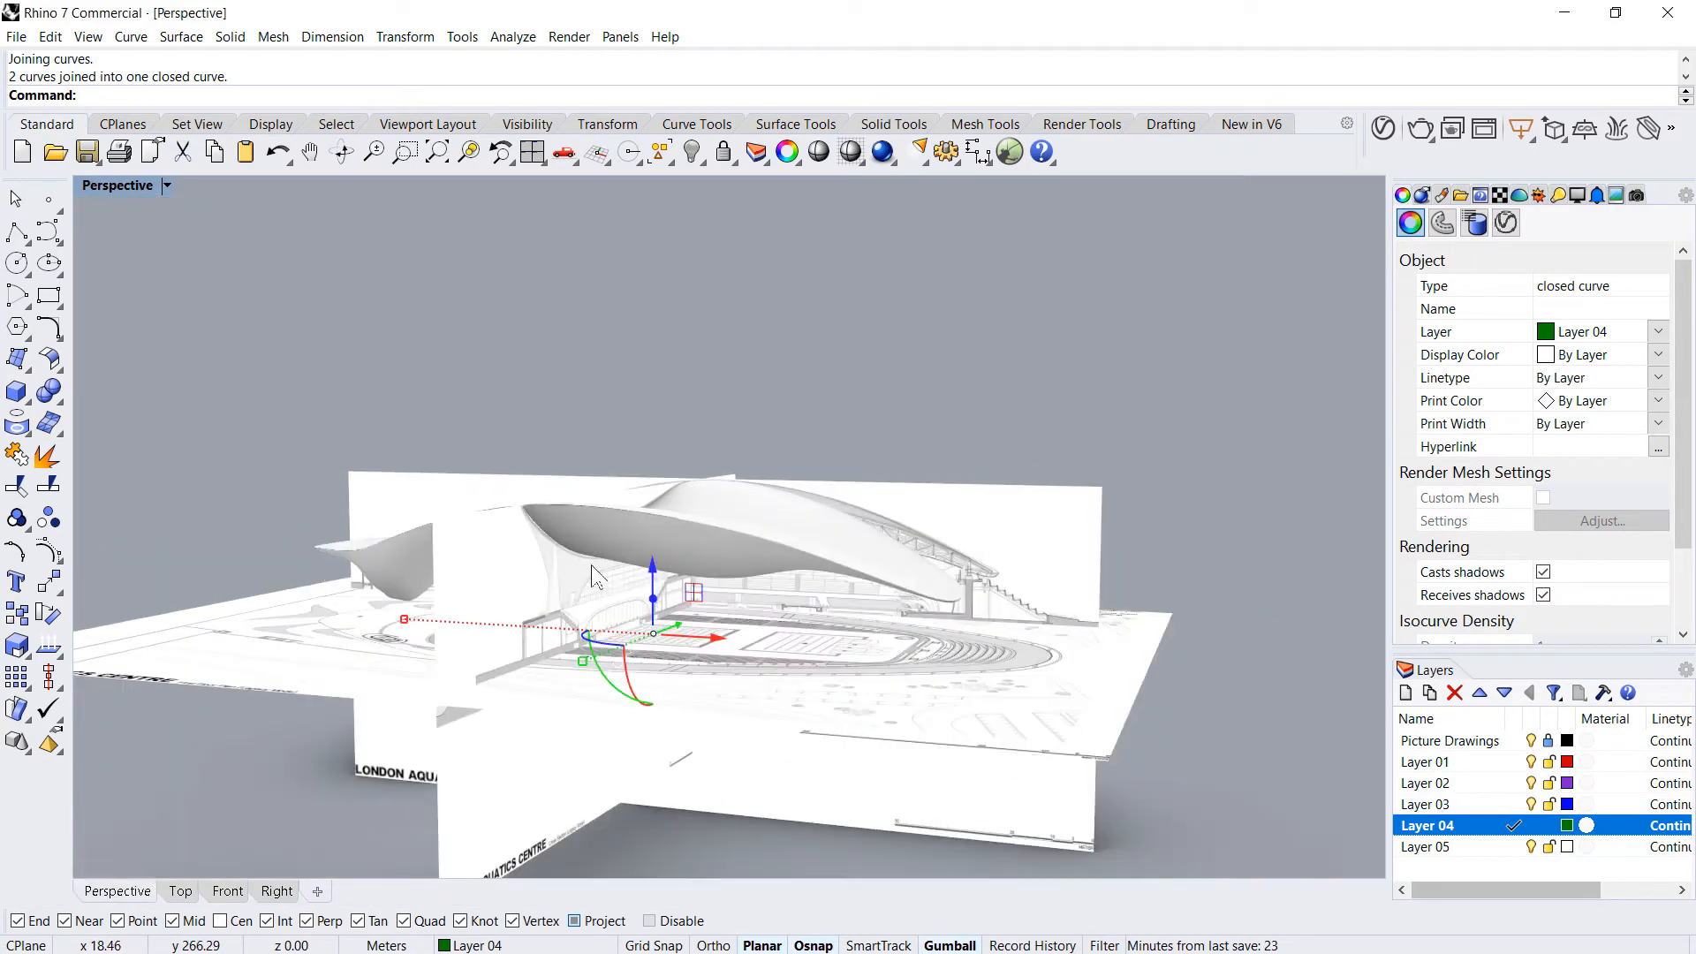
pyautogui.moveTo(799, 619); pyautogui.dragTo(971, 698, button='right')
pyautogui.hotkey('ctrl', 'alt', 's')
pyautogui.moveTo(402, 725); pyautogui.dragTo(618, 717, button='right')
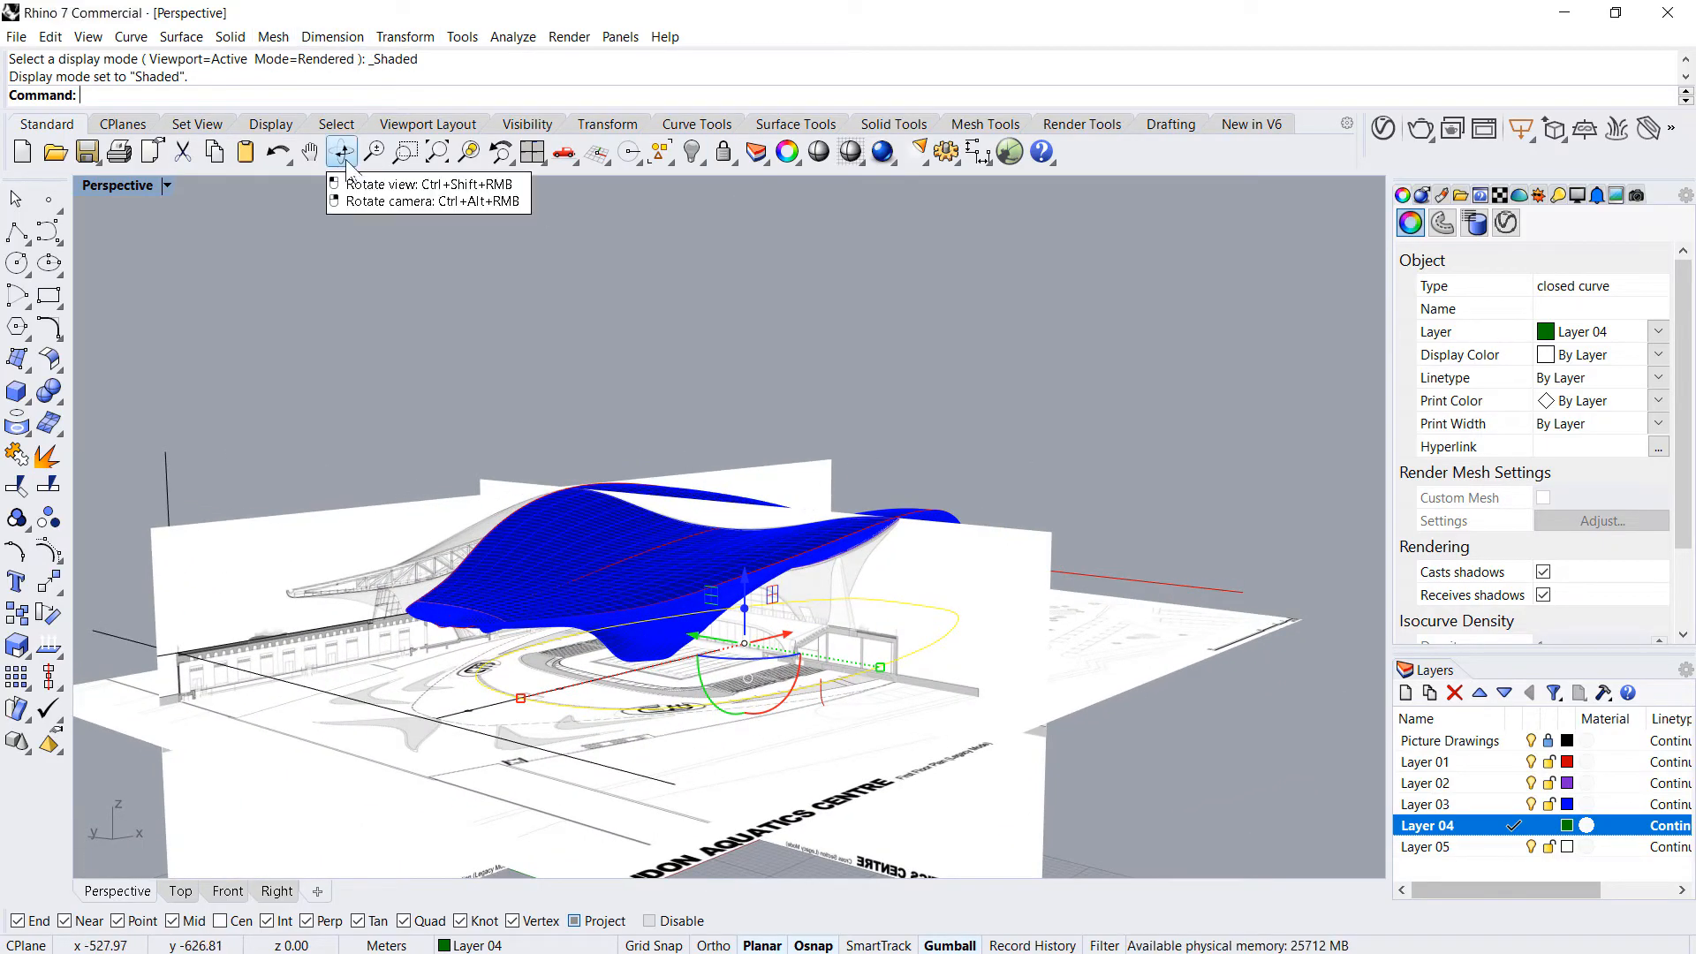
pyautogui.write('EC')
pyautogui.press('Return')
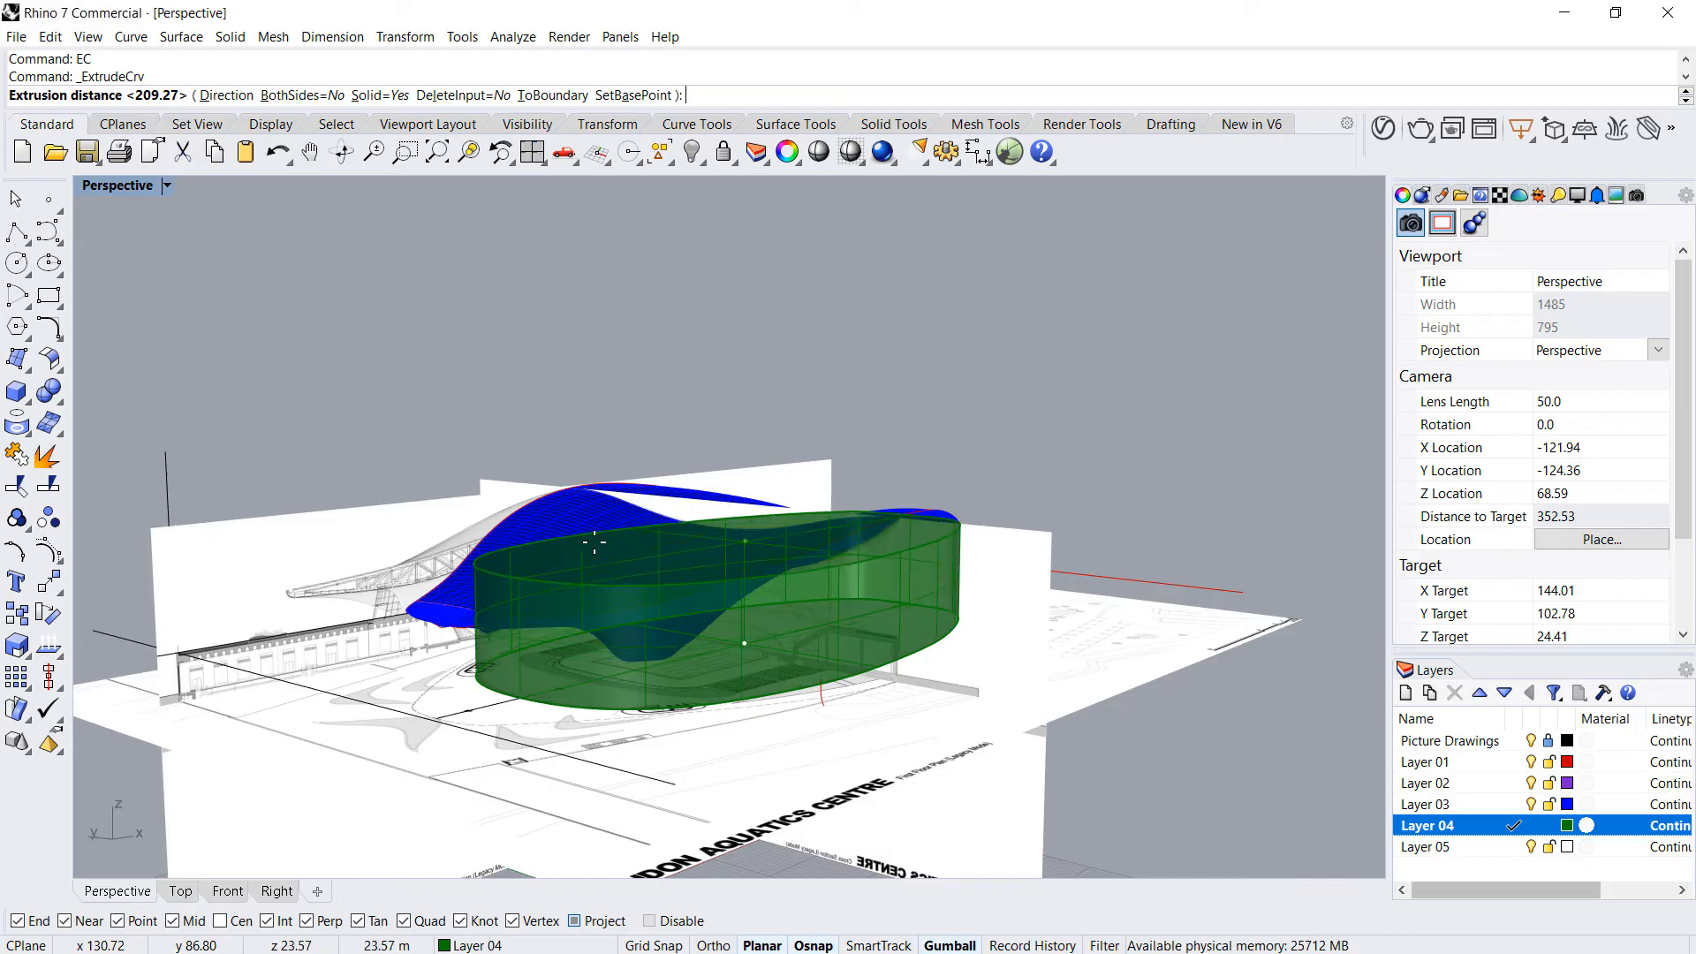
pyautogui.moveTo(595, 545); pyautogui.dragTo(654, 530, button='right')
pyautogui.press('Escape')
# - Extrude the closed outline as a non-solid tapered surface about 43 m high with the draft angle flipped to -5, and select the surface
pyautogui.click(181, 36)
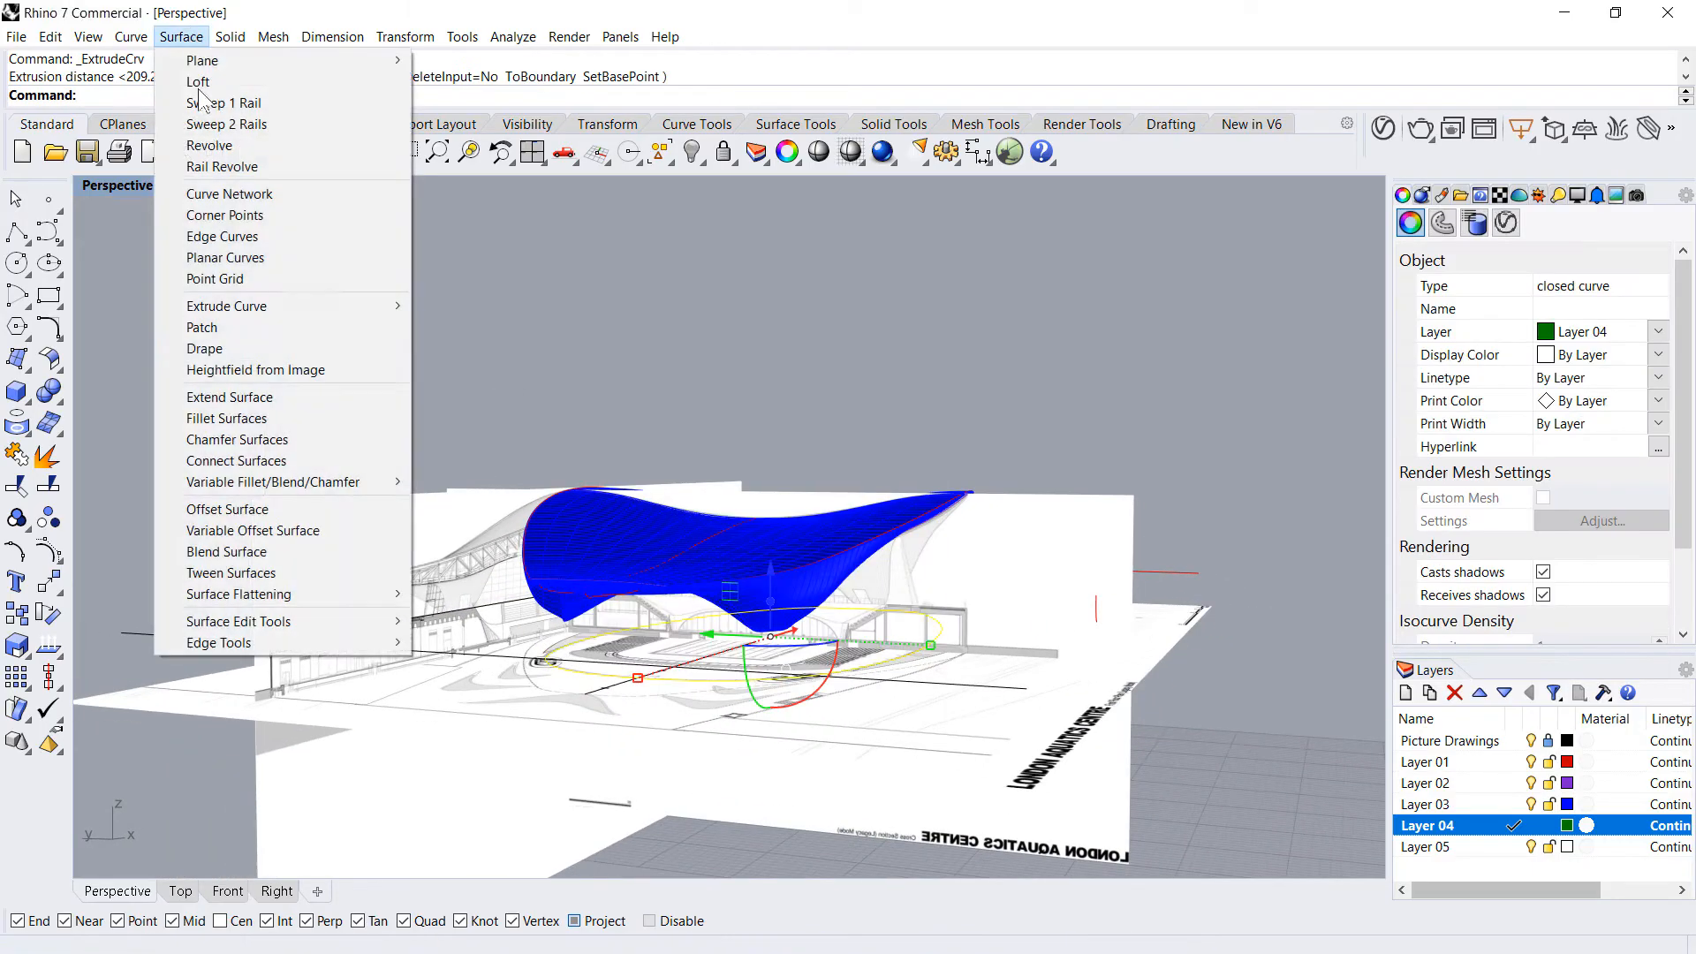
pyautogui.moveTo(291, 305)
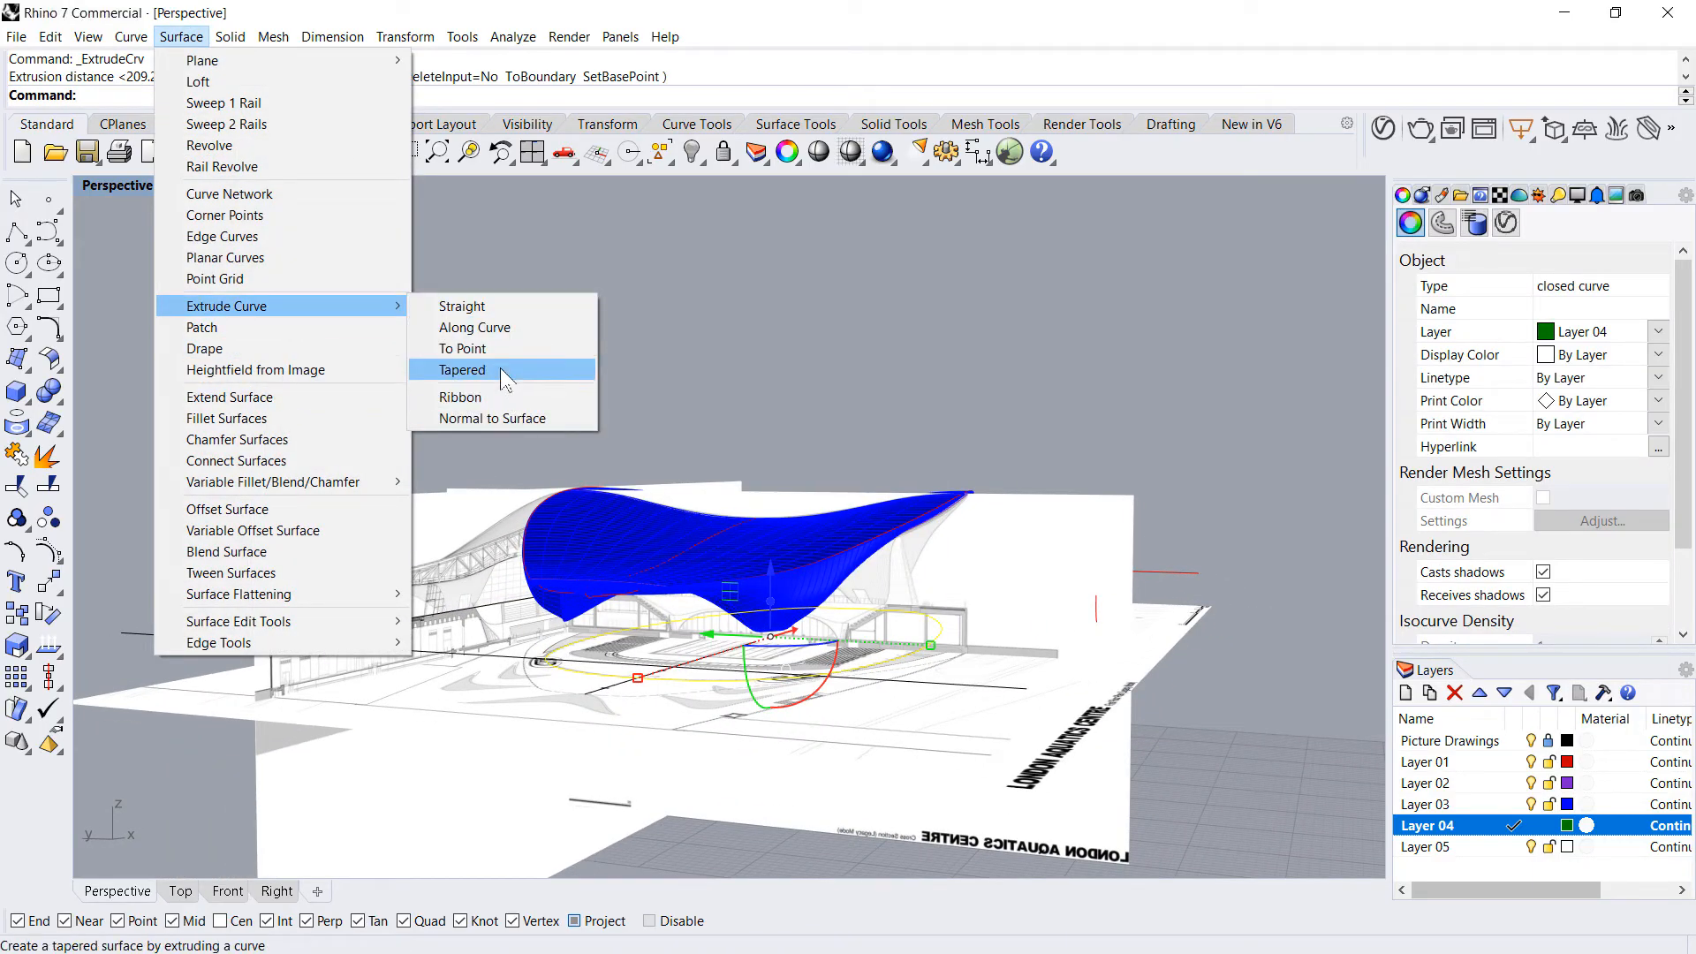
pyautogui.click(500, 369)
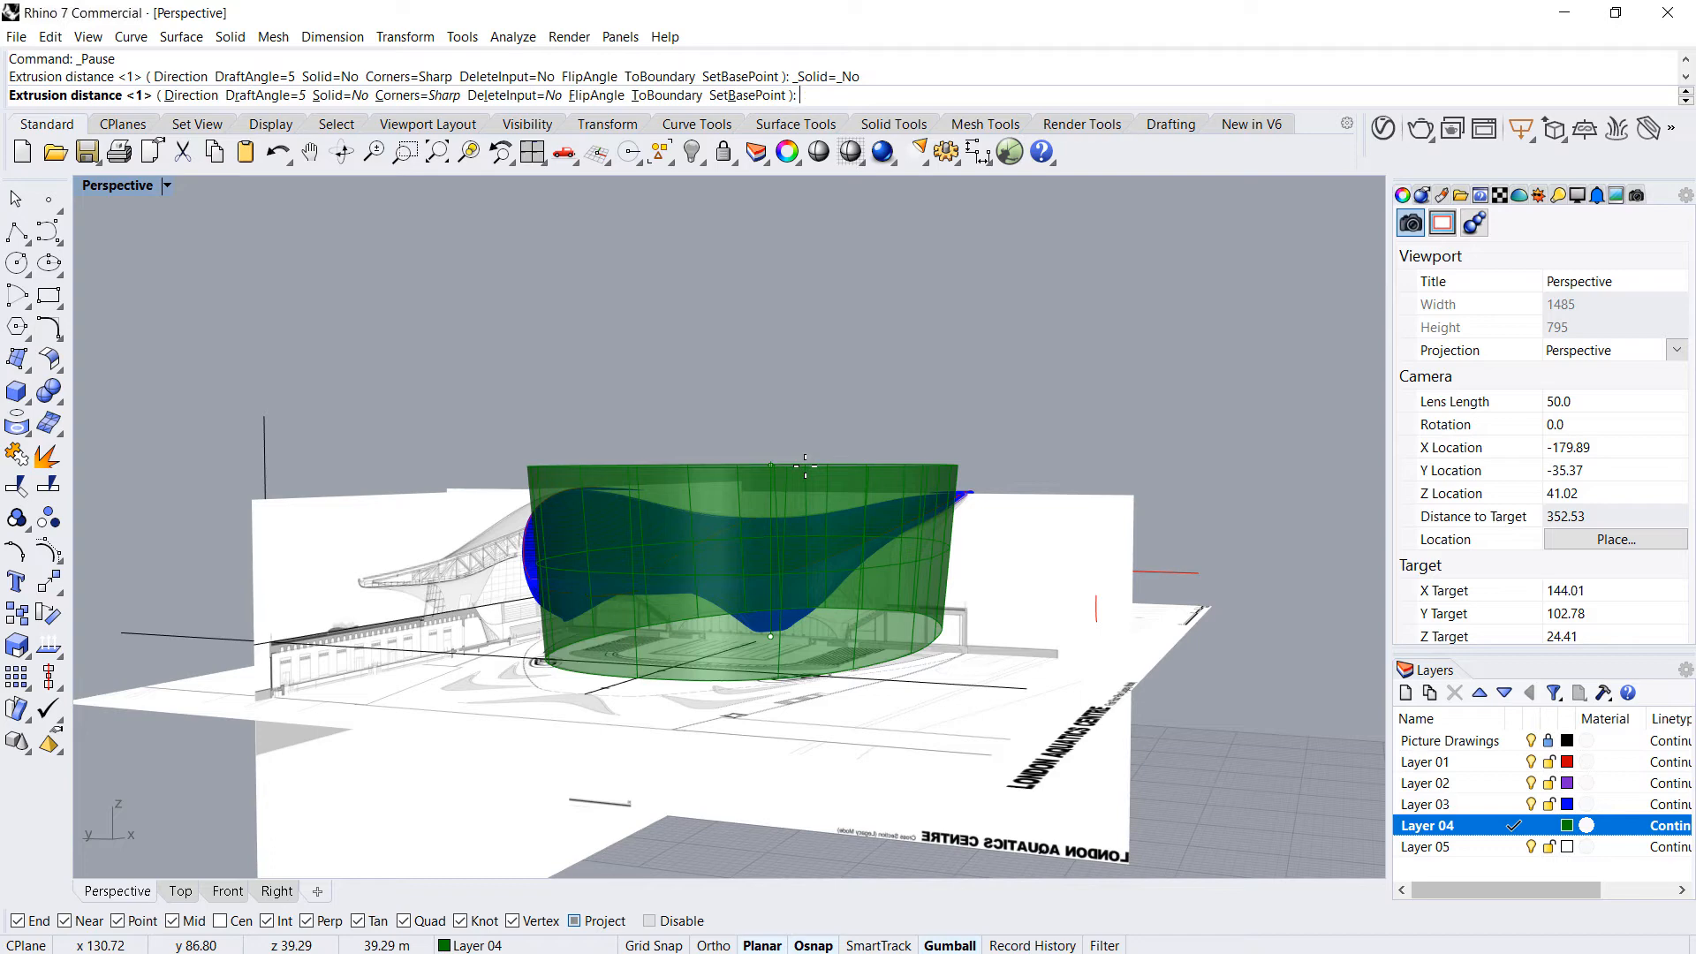
pyautogui.write('f')
pyautogui.press('Return')
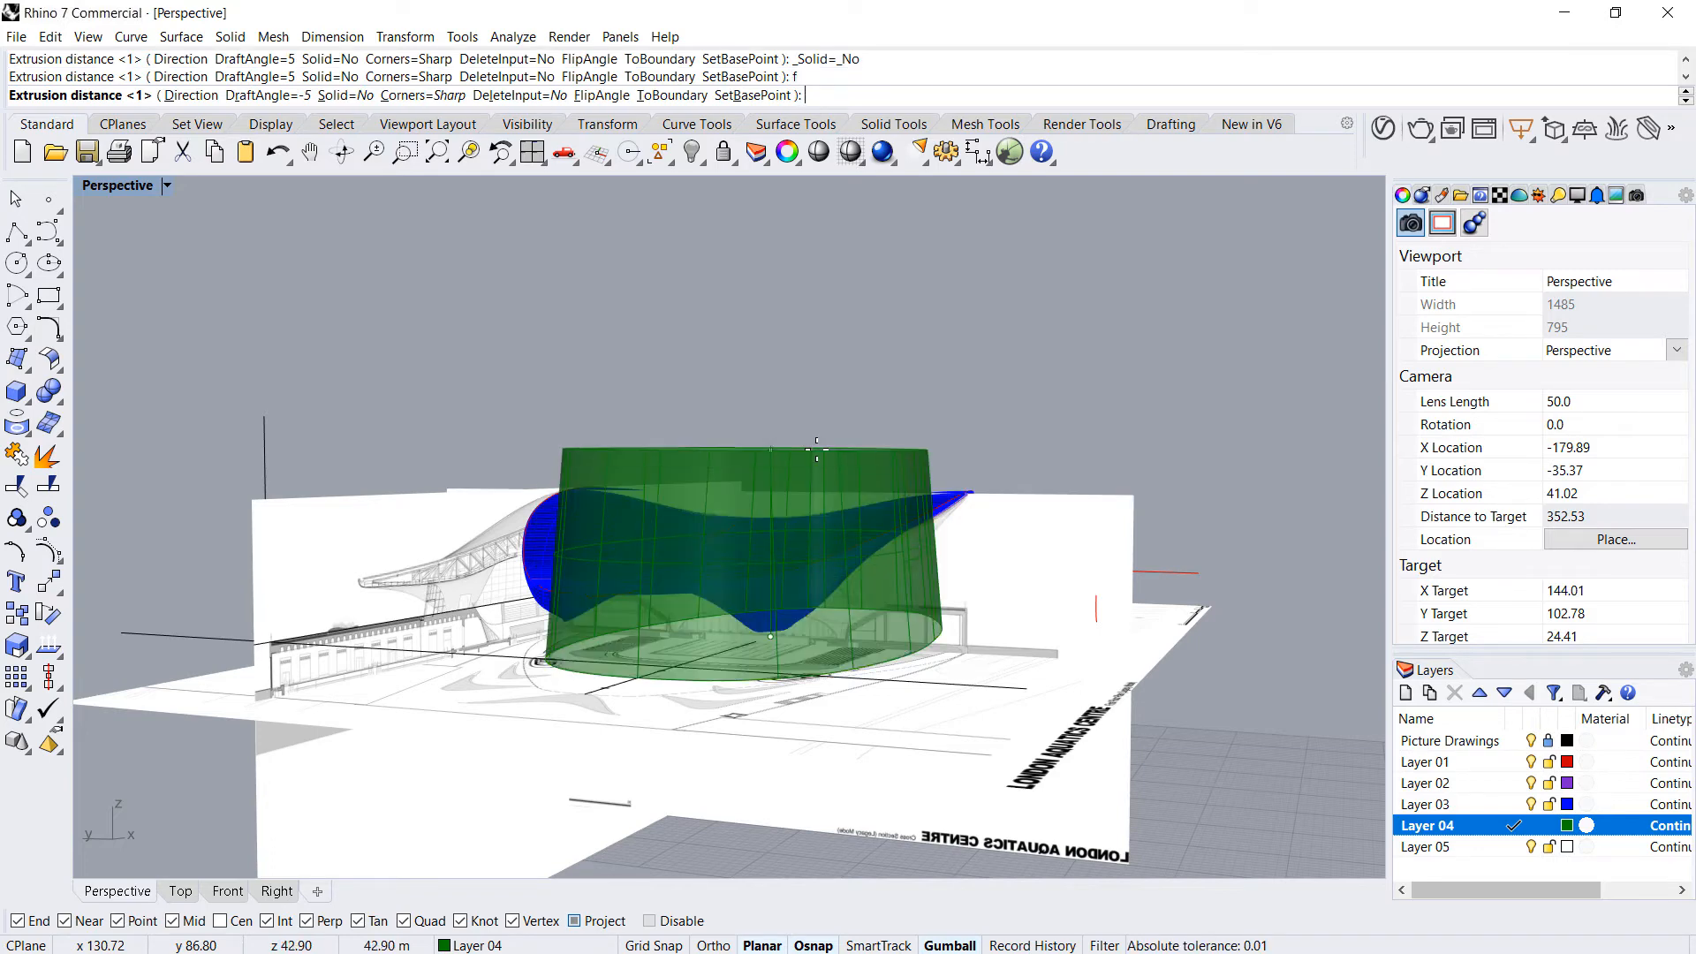
pyautogui.click(816, 450)
pyautogui.moveTo(814, 447); pyautogui.dragTo(704, 632, button='right')
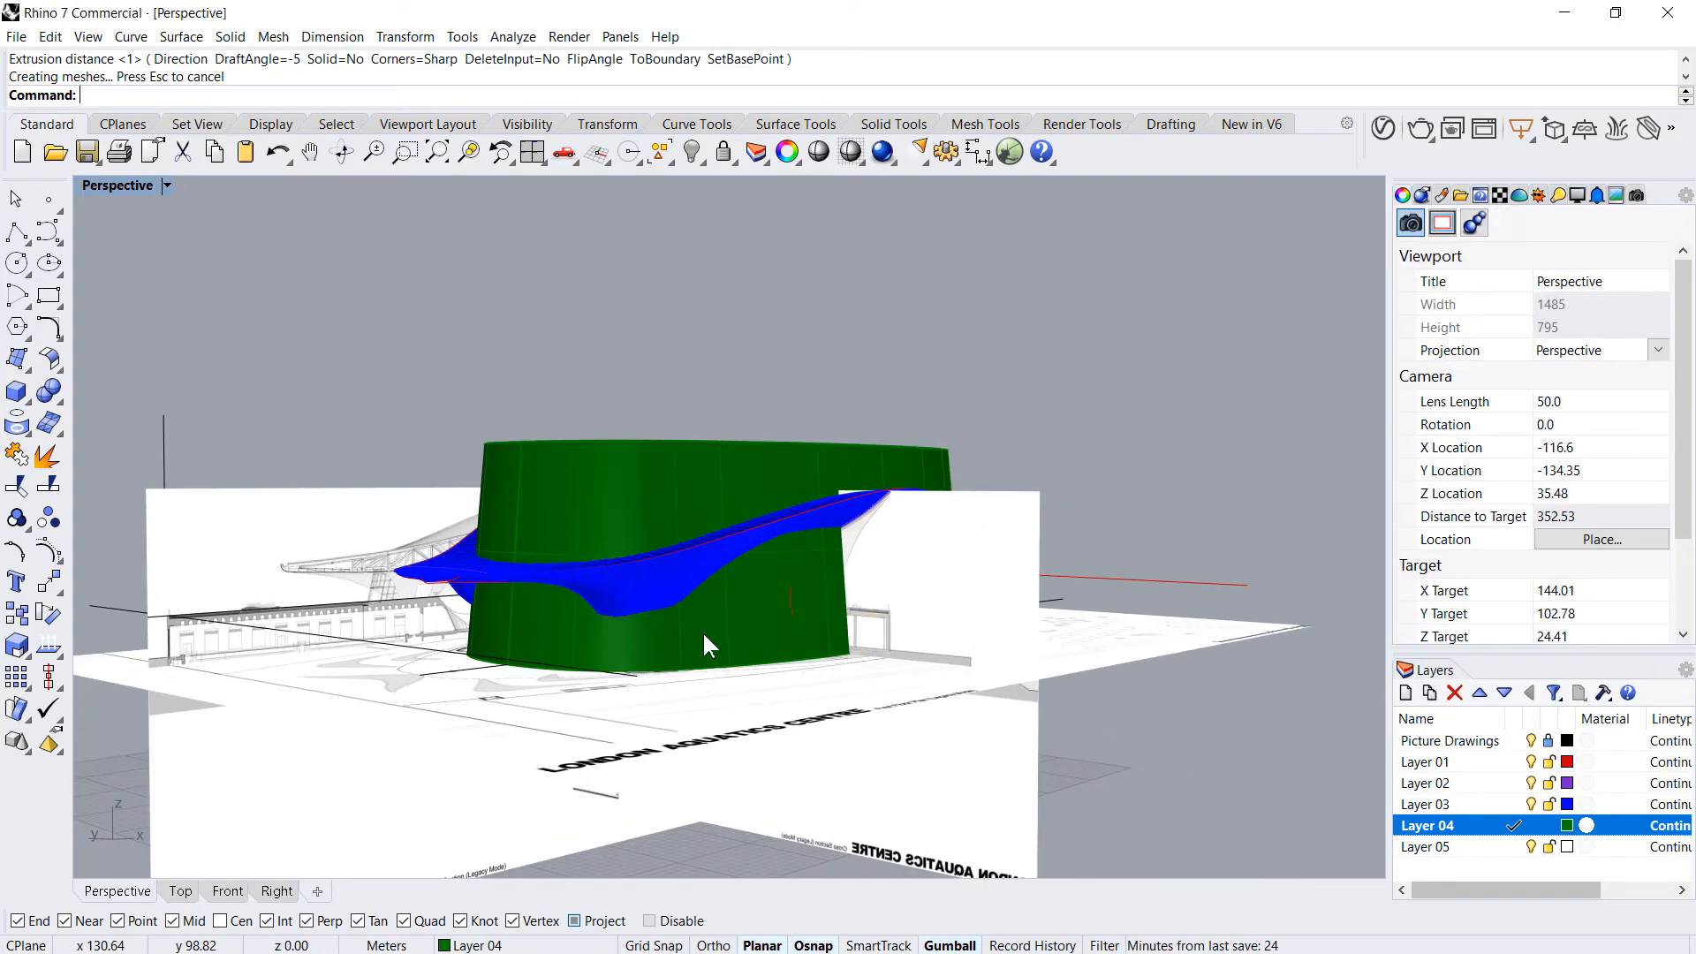
pyautogui.click(728, 629)
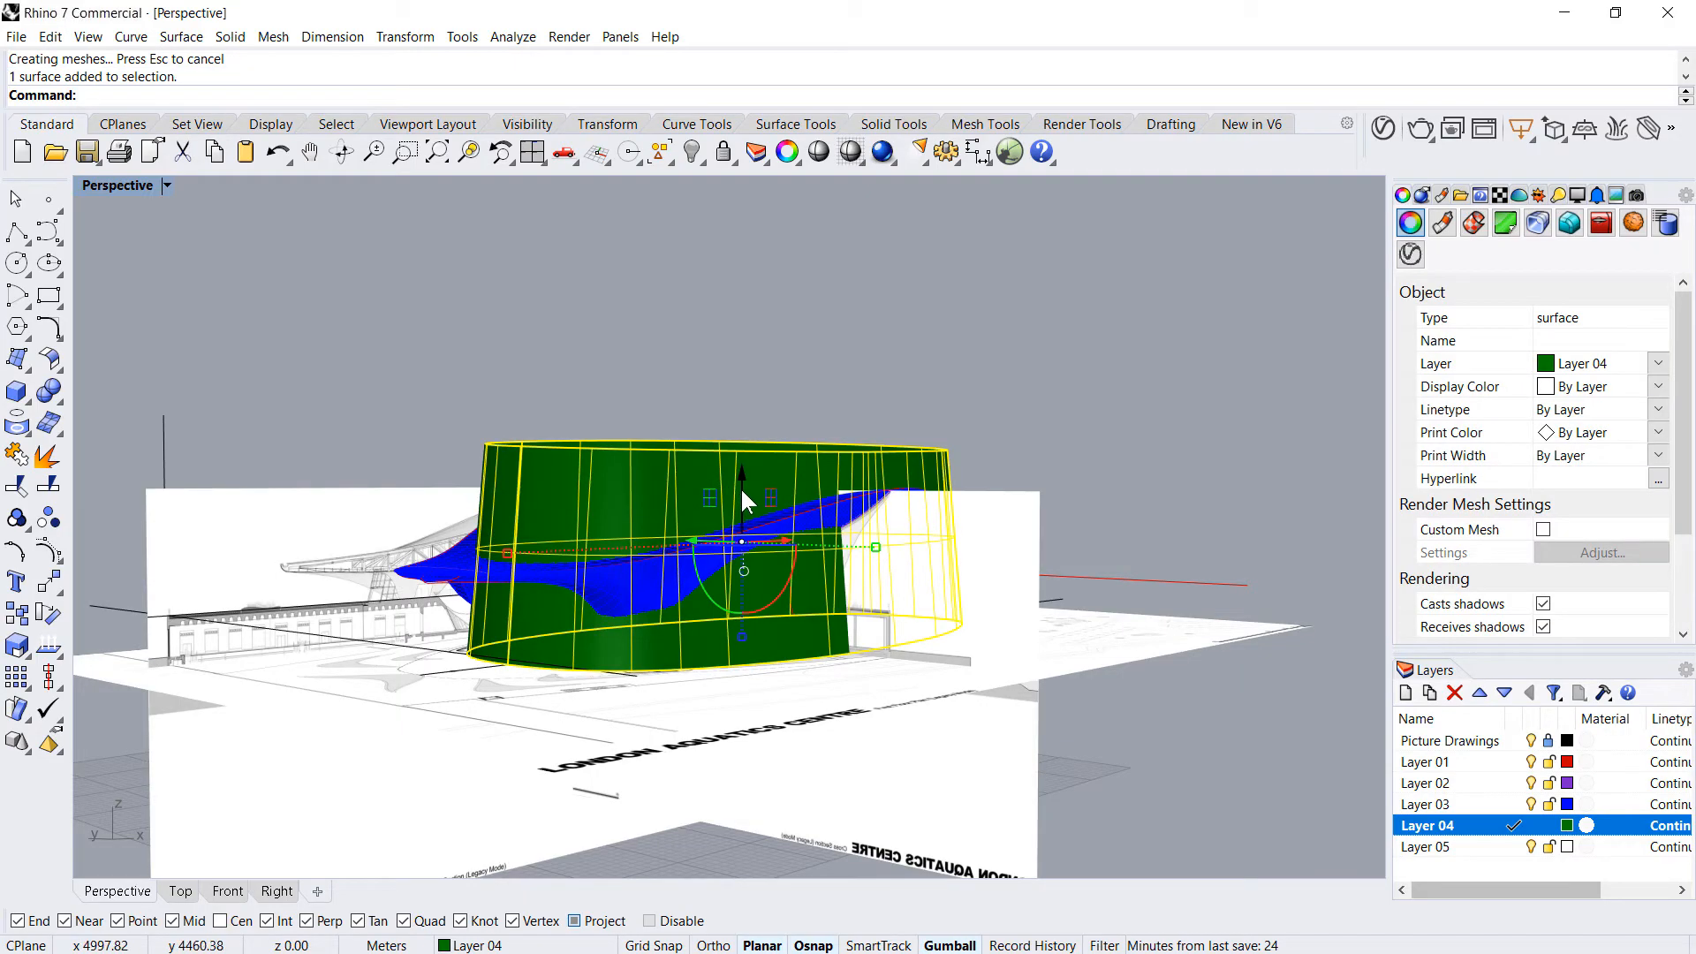
pyautogui.write('m')
pyautogui.press('Return')
pyautogui.write('v')
pyautogui.press('Return')
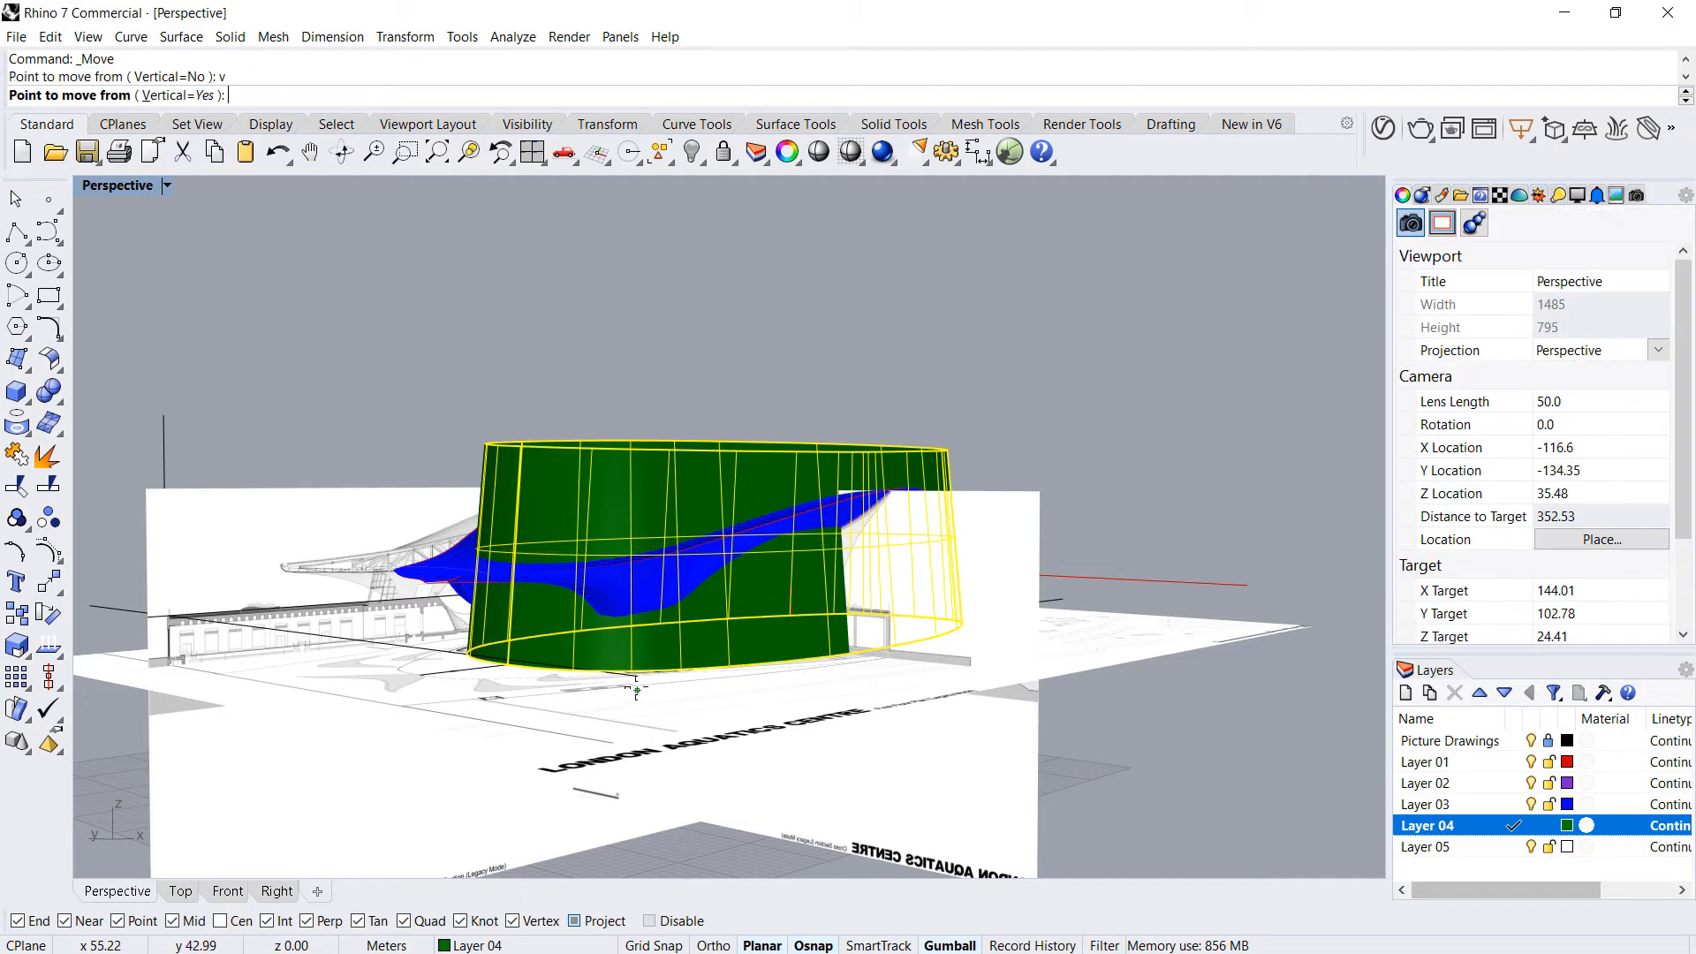
pyautogui.click(658, 670)
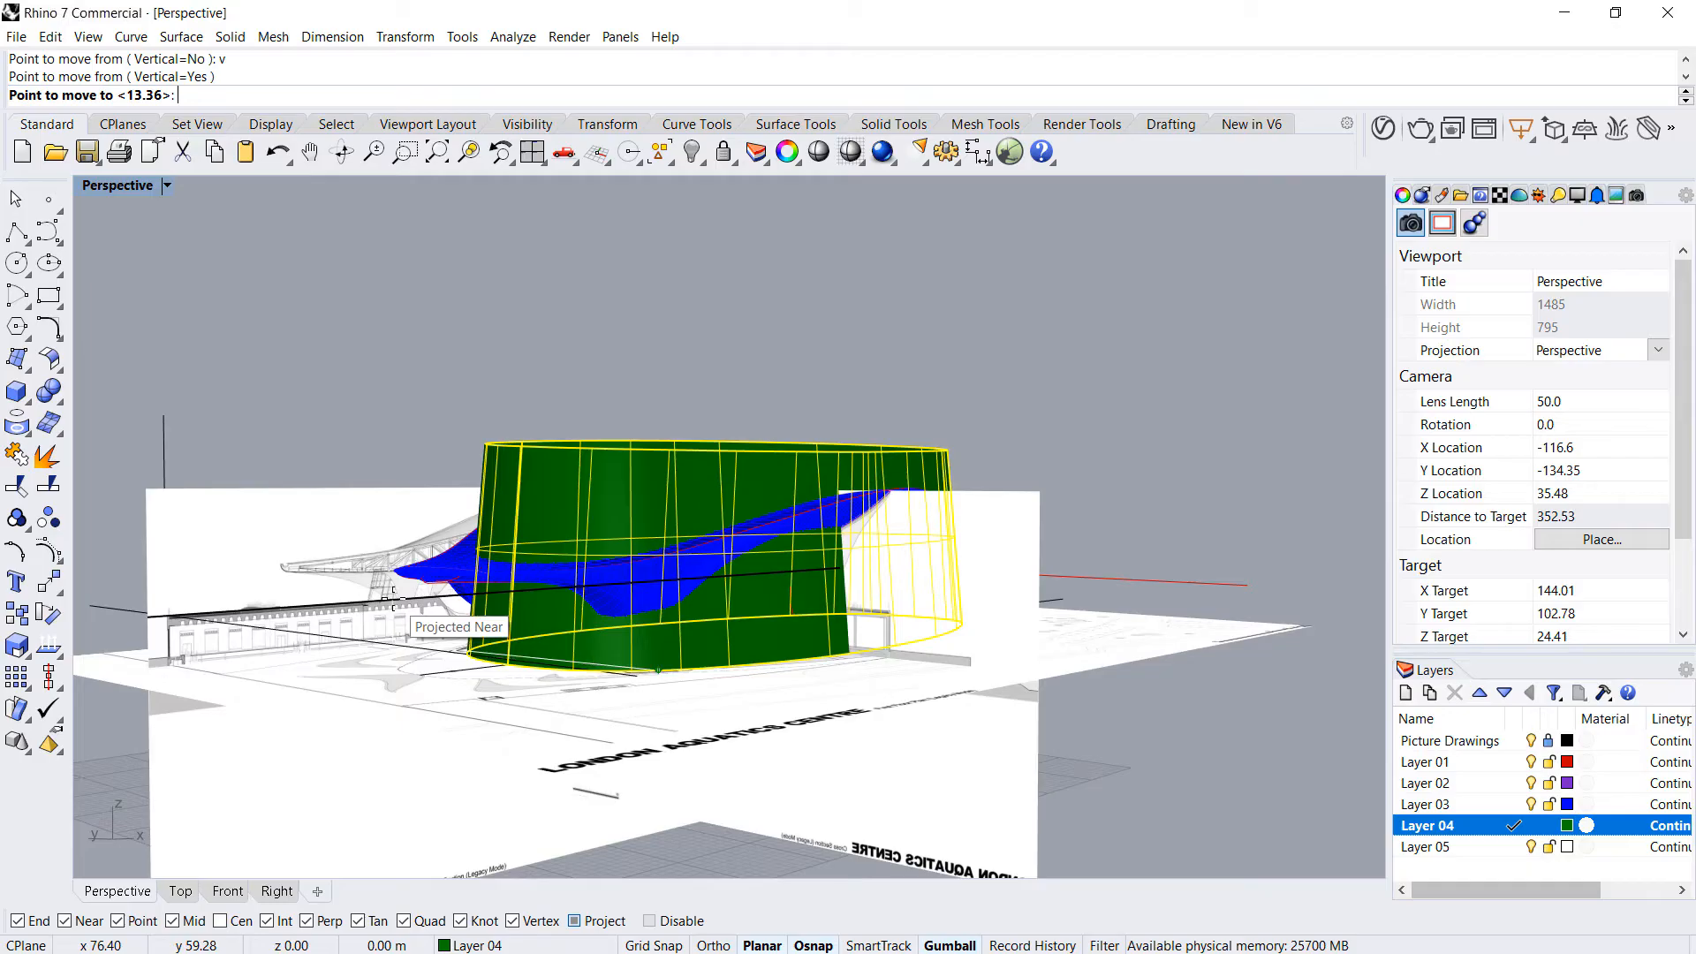
pyautogui.press('Escape')
# - Turn off Project snapping and move the tapered wall vertically from its lower edge up to the low side building's roofline in the section drawing
pyautogui.write('m')
pyautogui.press('Return')
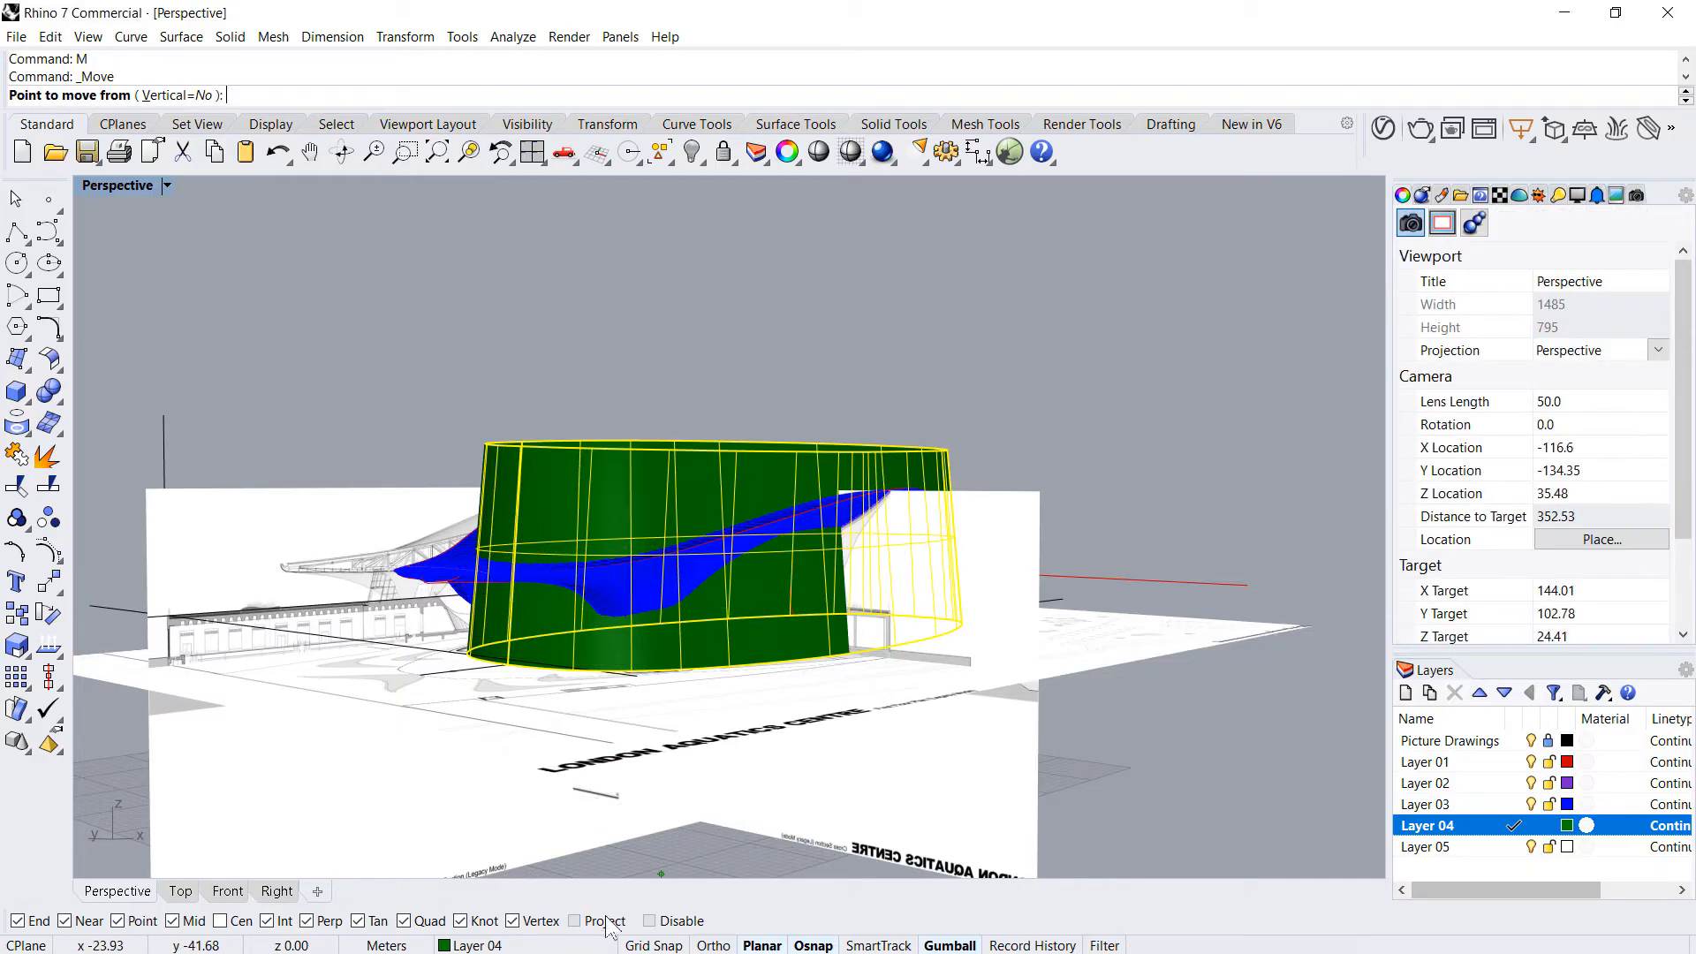
pyautogui.press('Return')
pyautogui.click(693, 670)
pyautogui.click(385, 593)
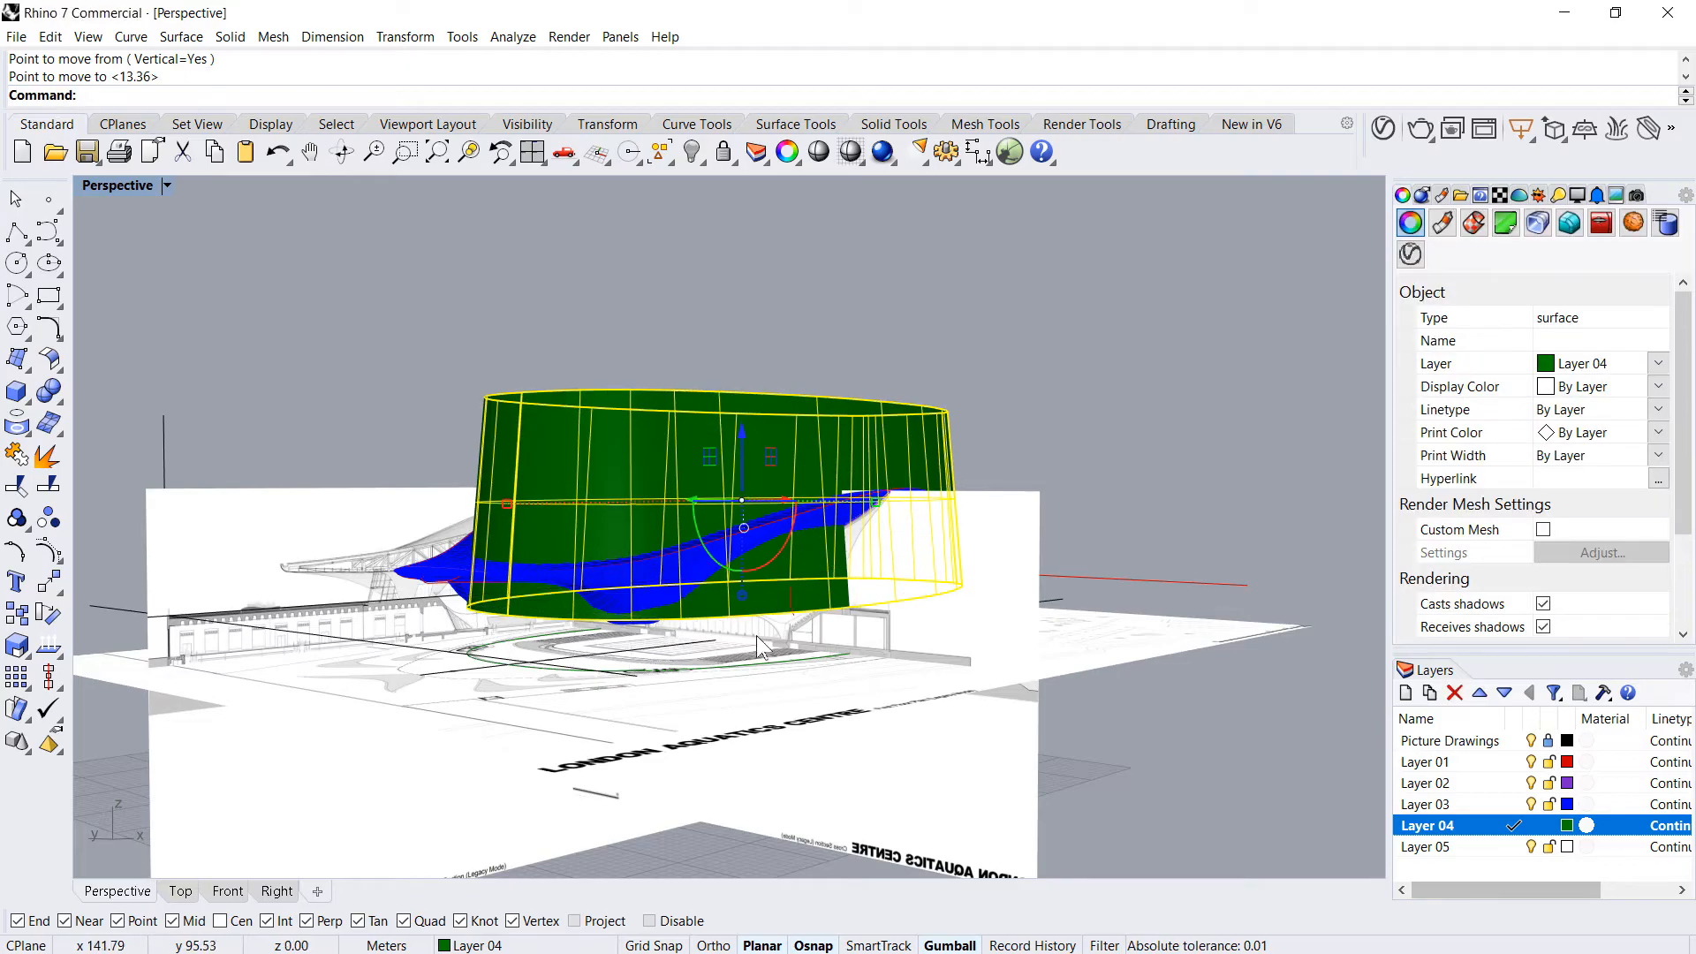
# - Split the tapered wall with the roof's underside surface and delete the portion above the underside
pyautogui.scroll(6, 587, 607)
pyautogui.write('split')
pyautogui.press('Return')
pyautogui.click(627, 533)
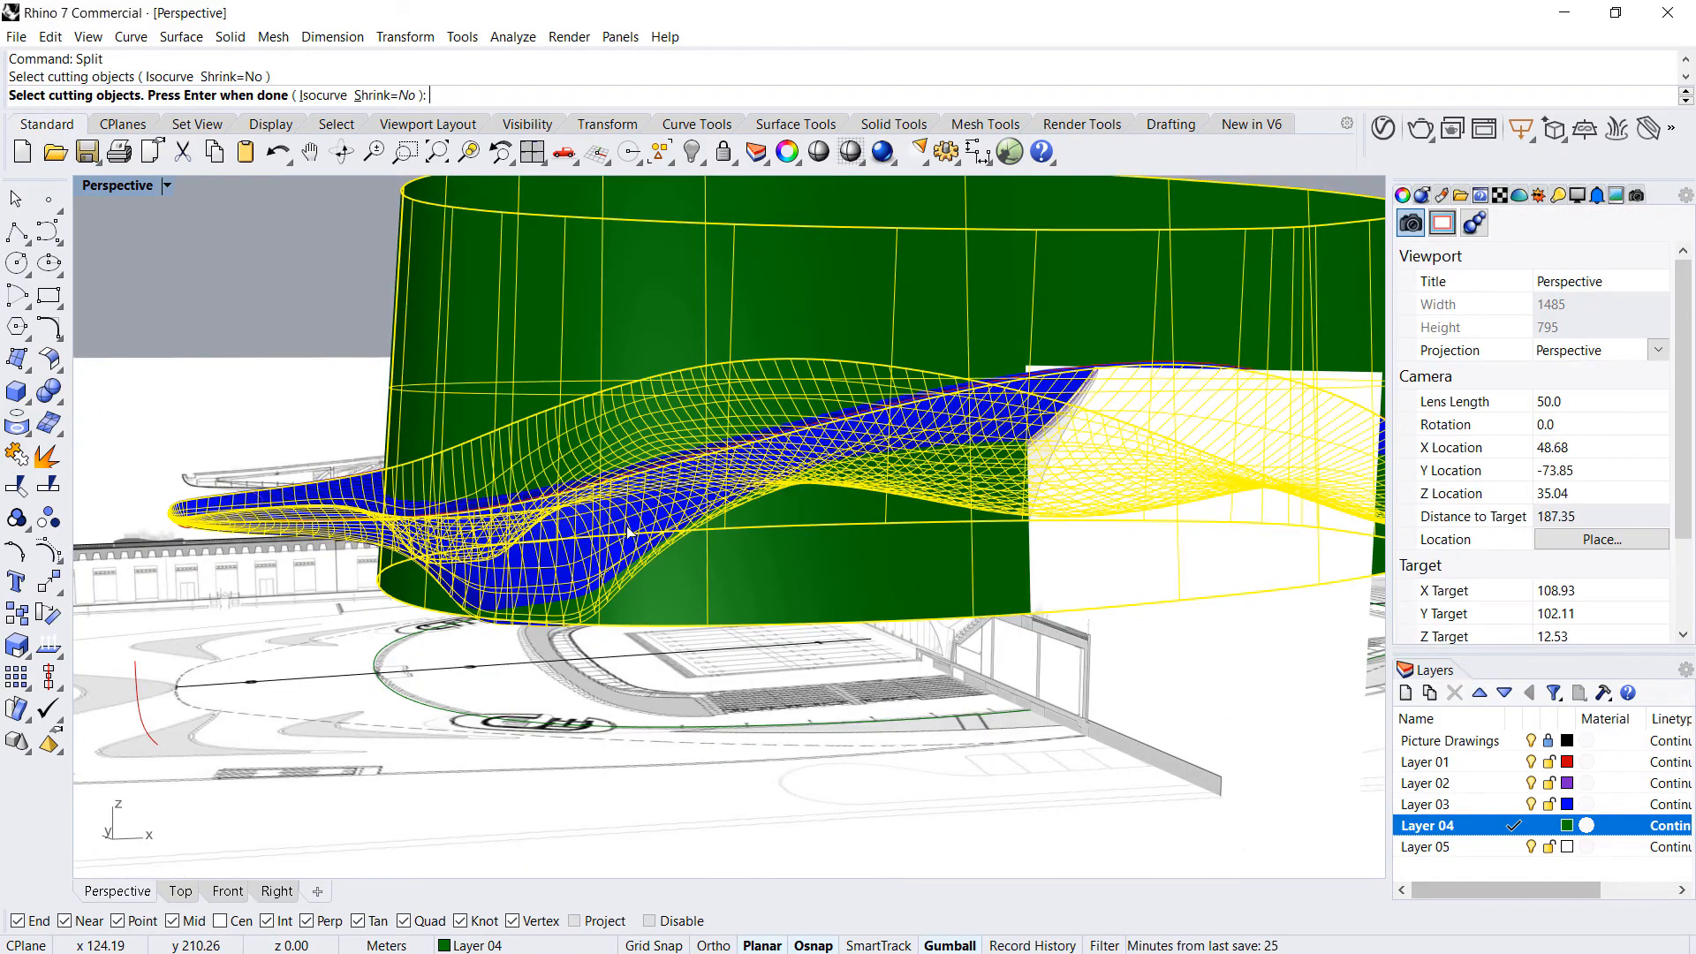
pyautogui.press('Return')
pyautogui.keyDown('ctrl'); pyautogui.click(704, 625); pyautogui.keyUp('ctrl')
pyautogui.scroll(-8, 689, 645)
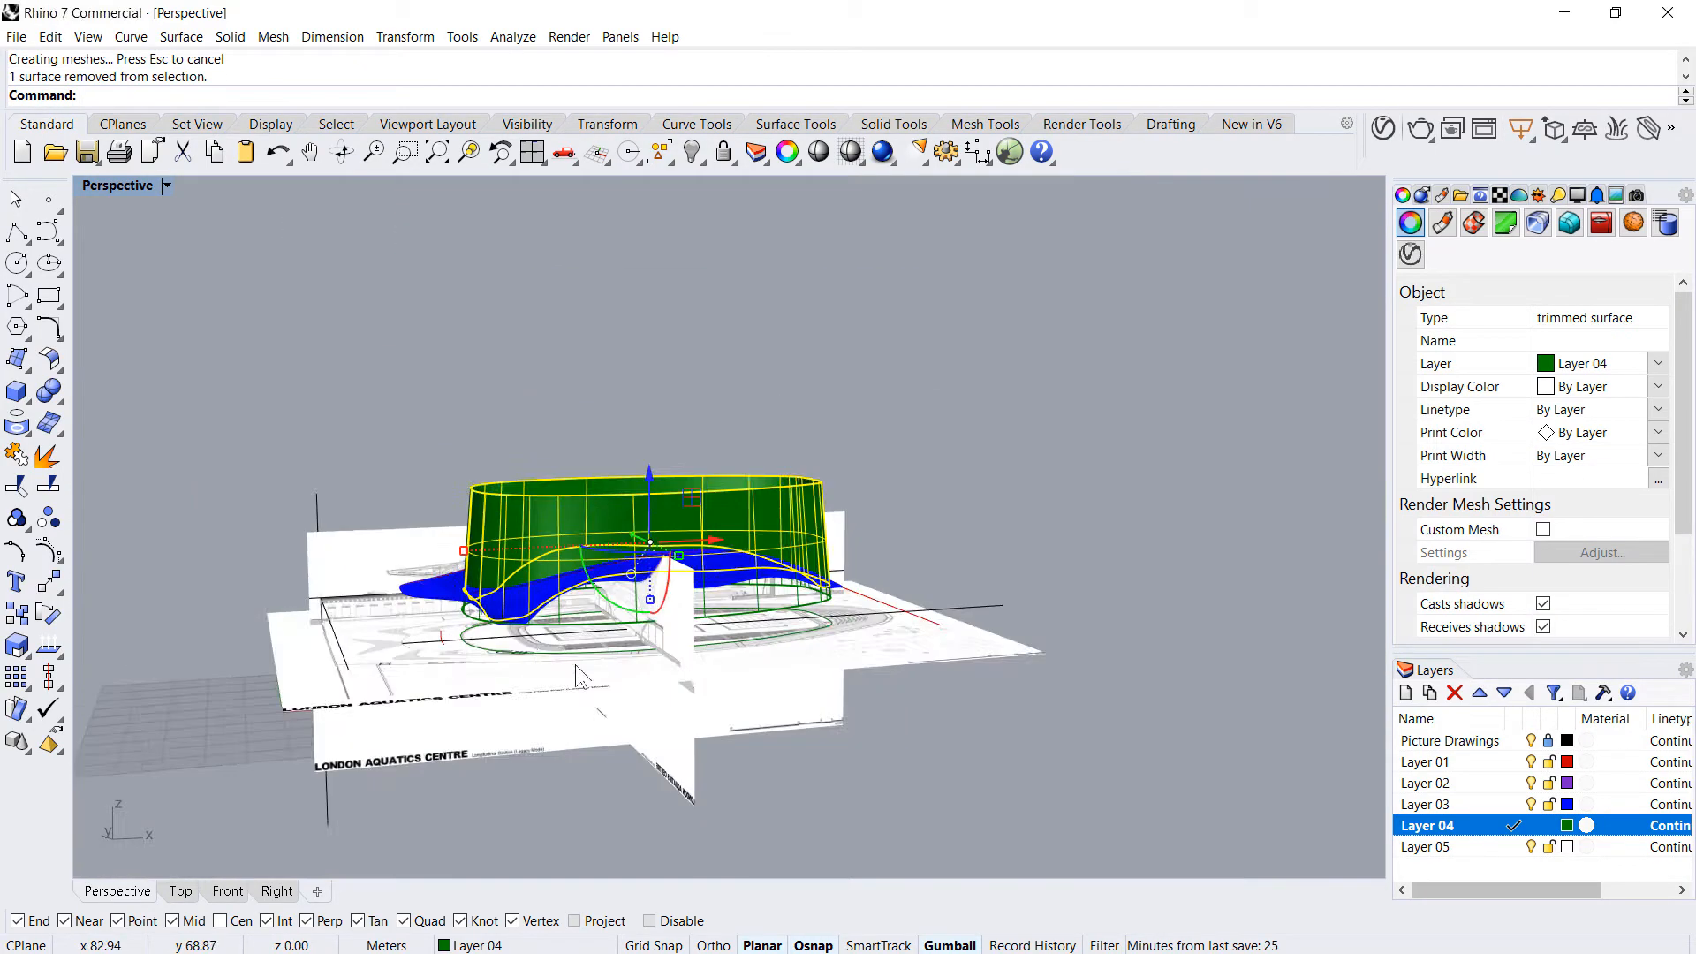
pyautogui.press('Delete')
# - Hide the Picture Drawings layer and inspect the trimmed wall beneath the roof up close
pyautogui.scroll(8, 664, 669)
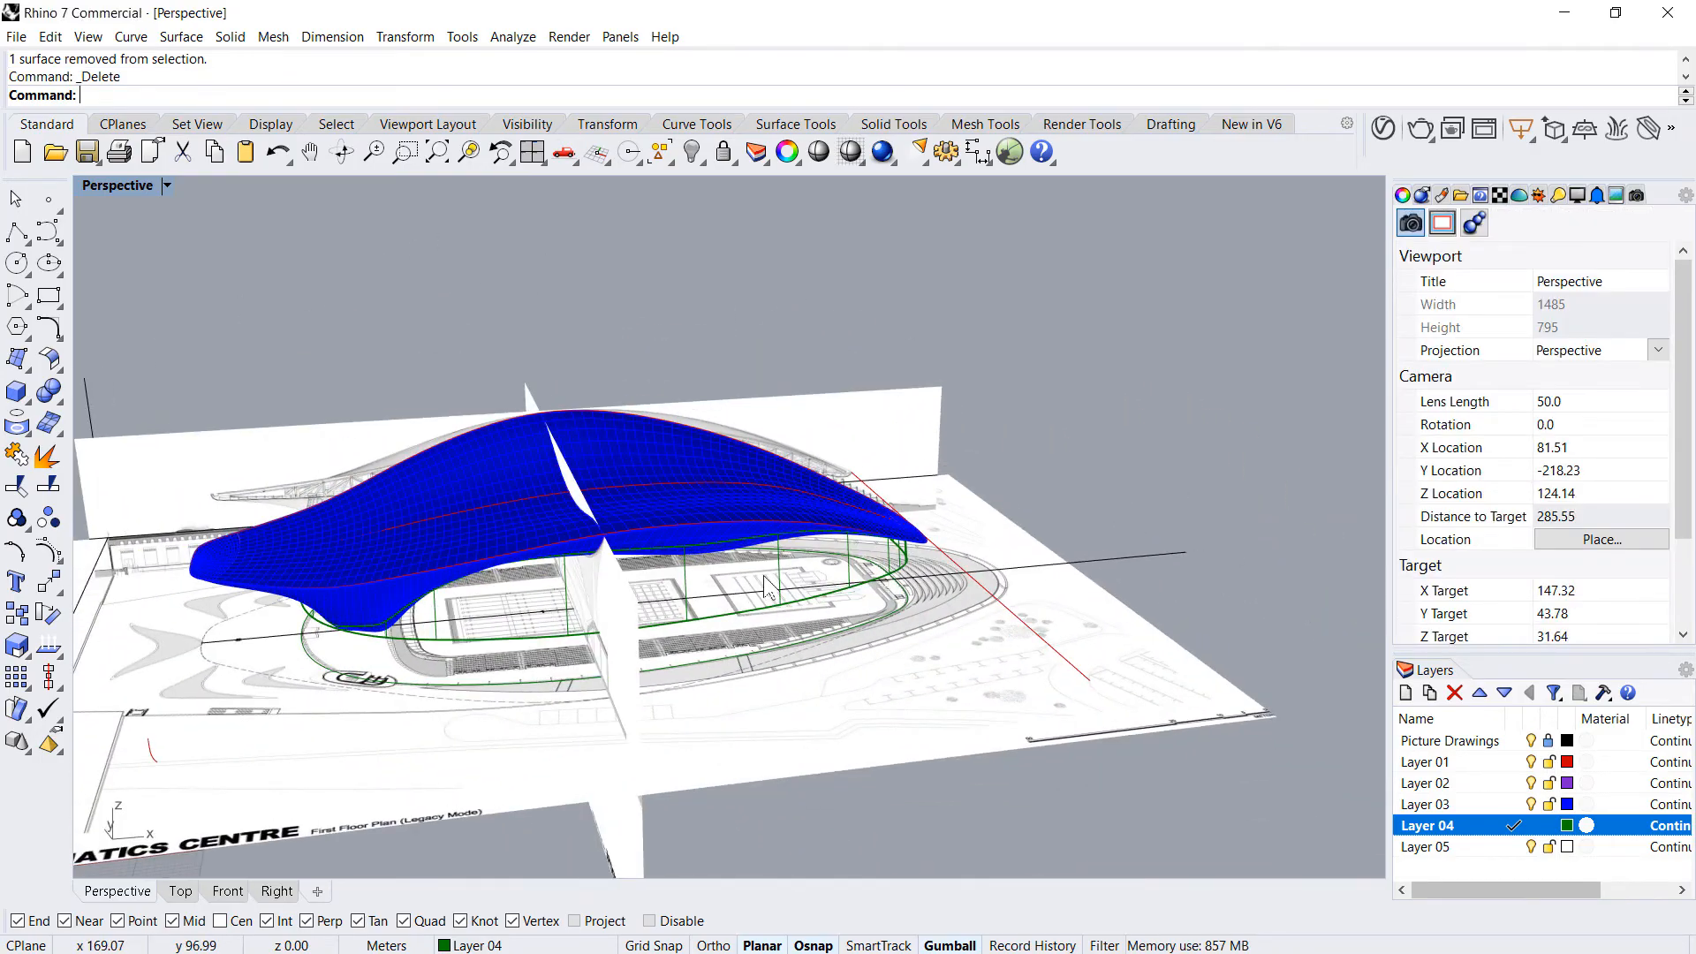
pyautogui.click(1530, 740)
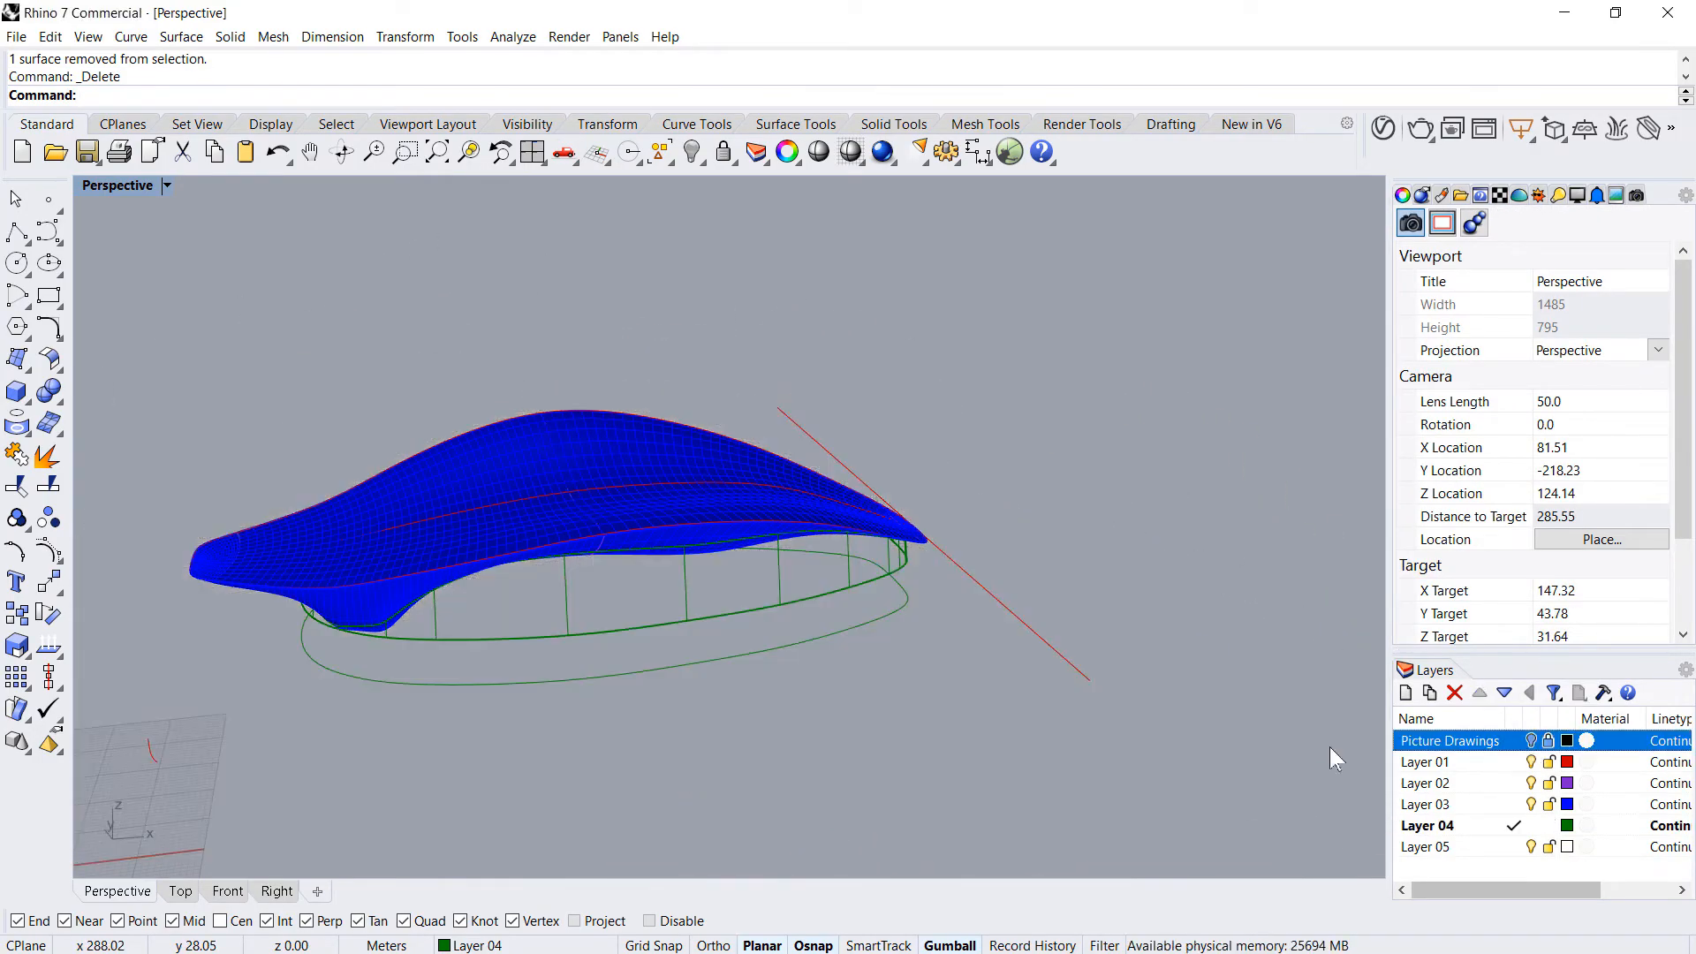
pyautogui.scroll(8, 460, 647)
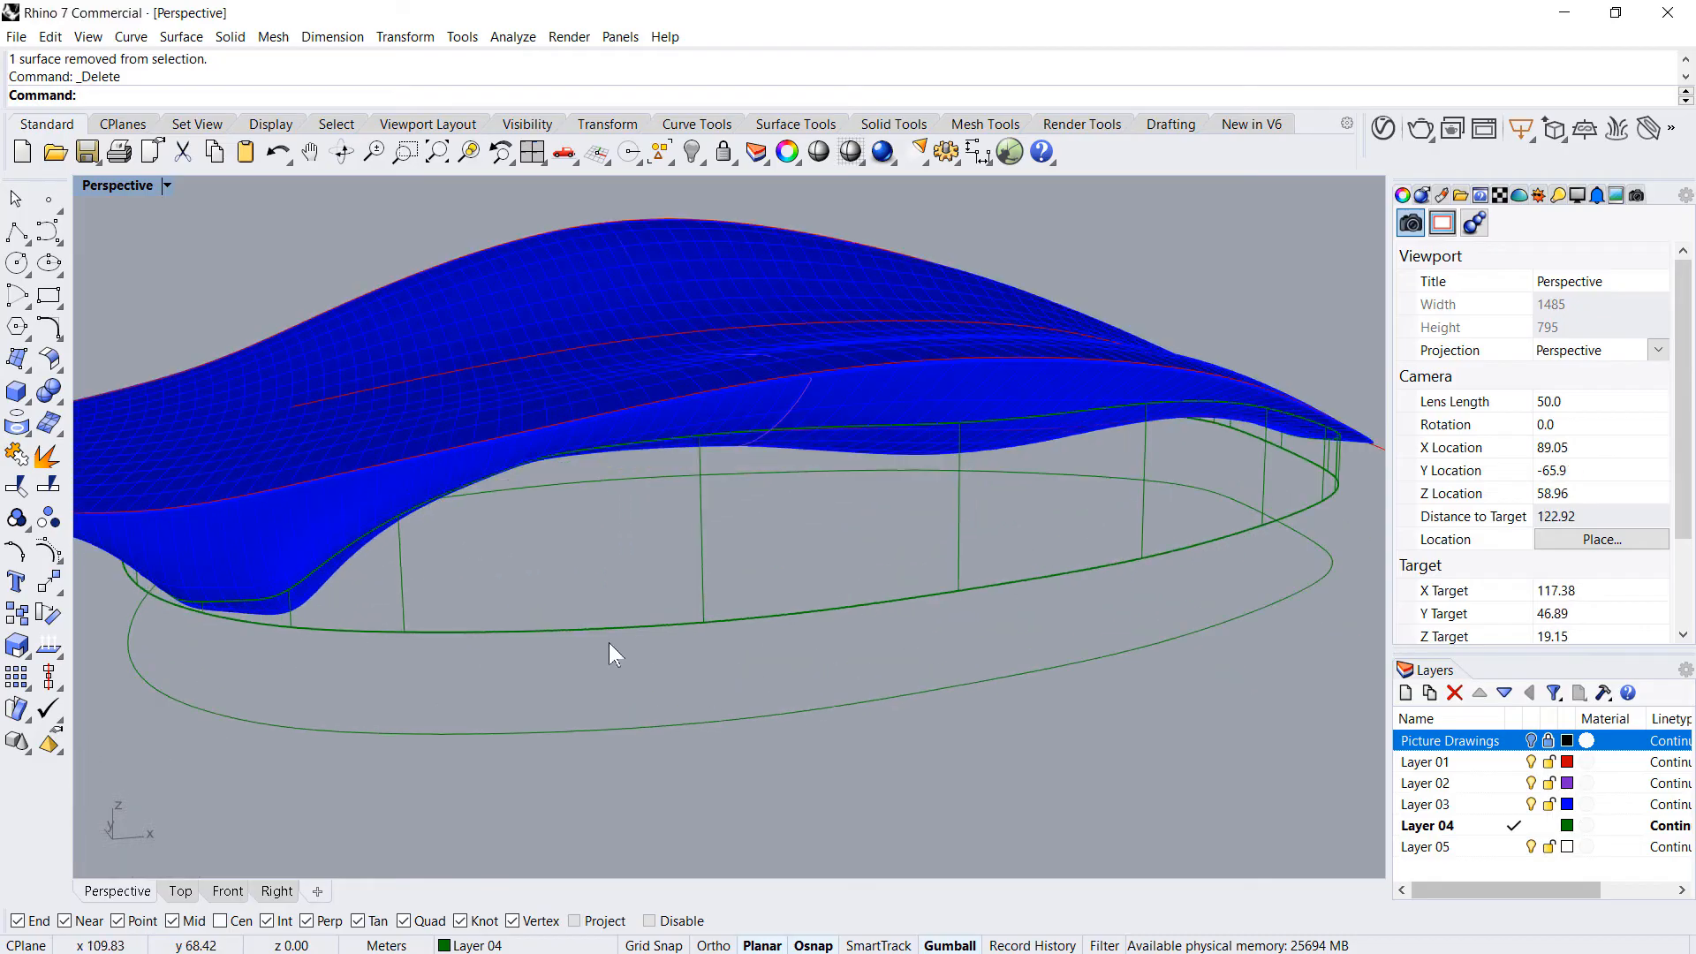
# - Shrink the trimmed tapered wall's underlying surface to its trimmed edges
pyautogui.click(708, 583)
pyautogui.write('Sh')
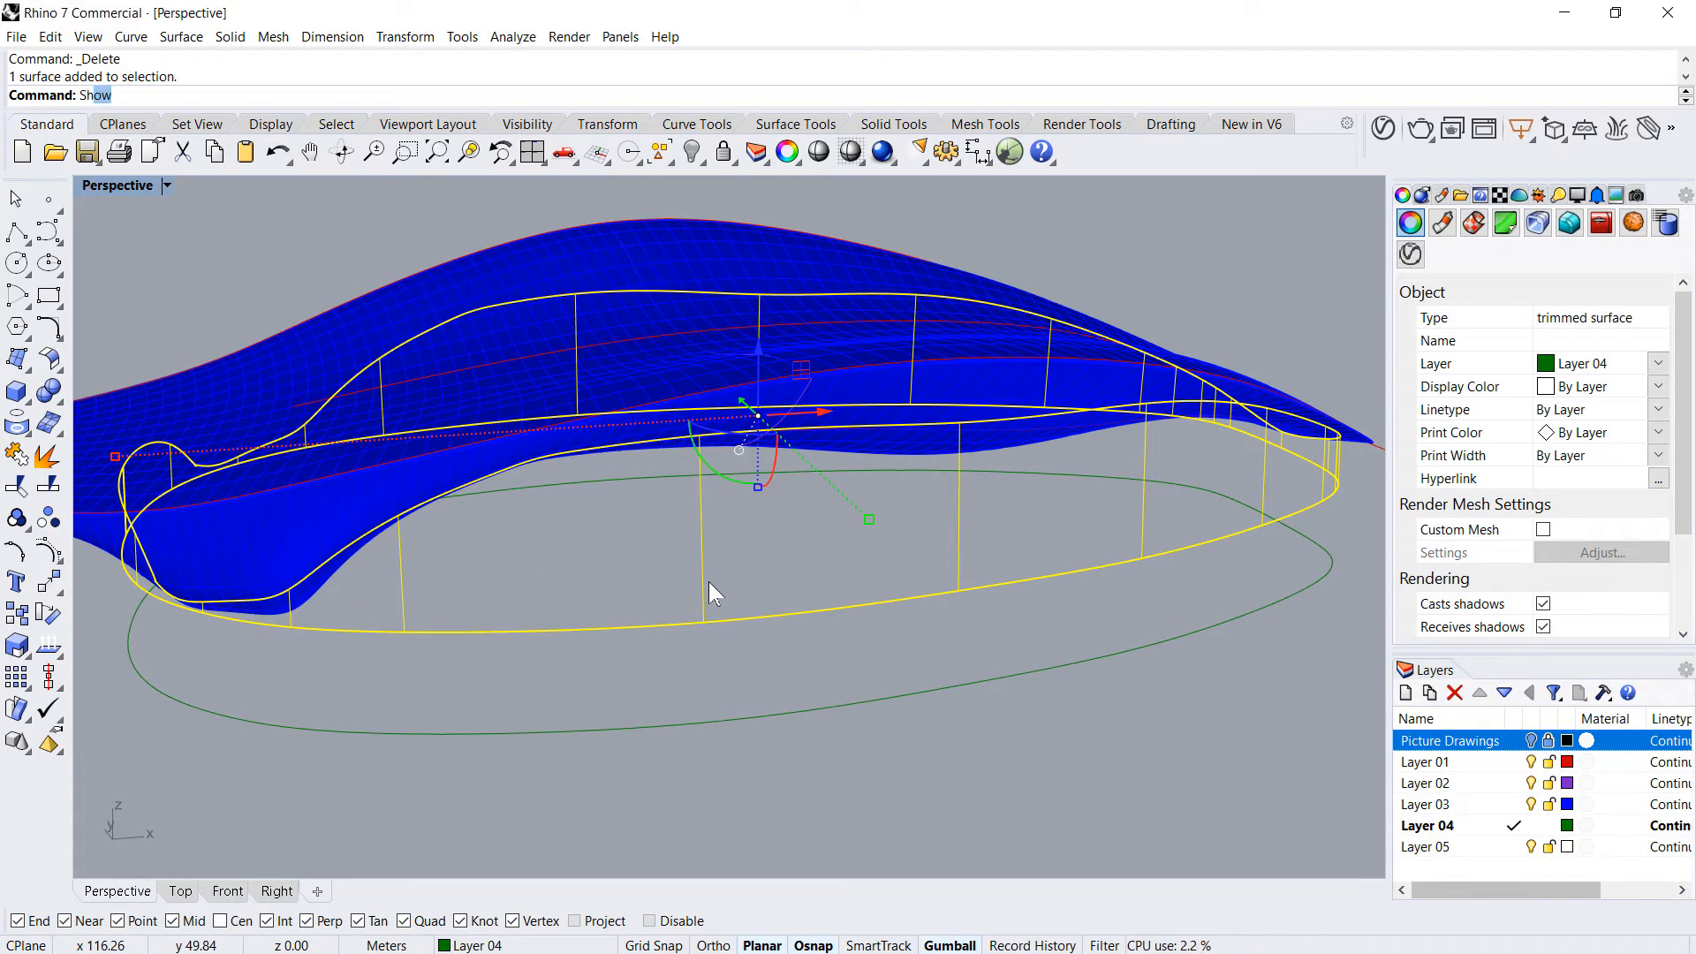
pyautogui.write('r')
pyautogui.press('Return')
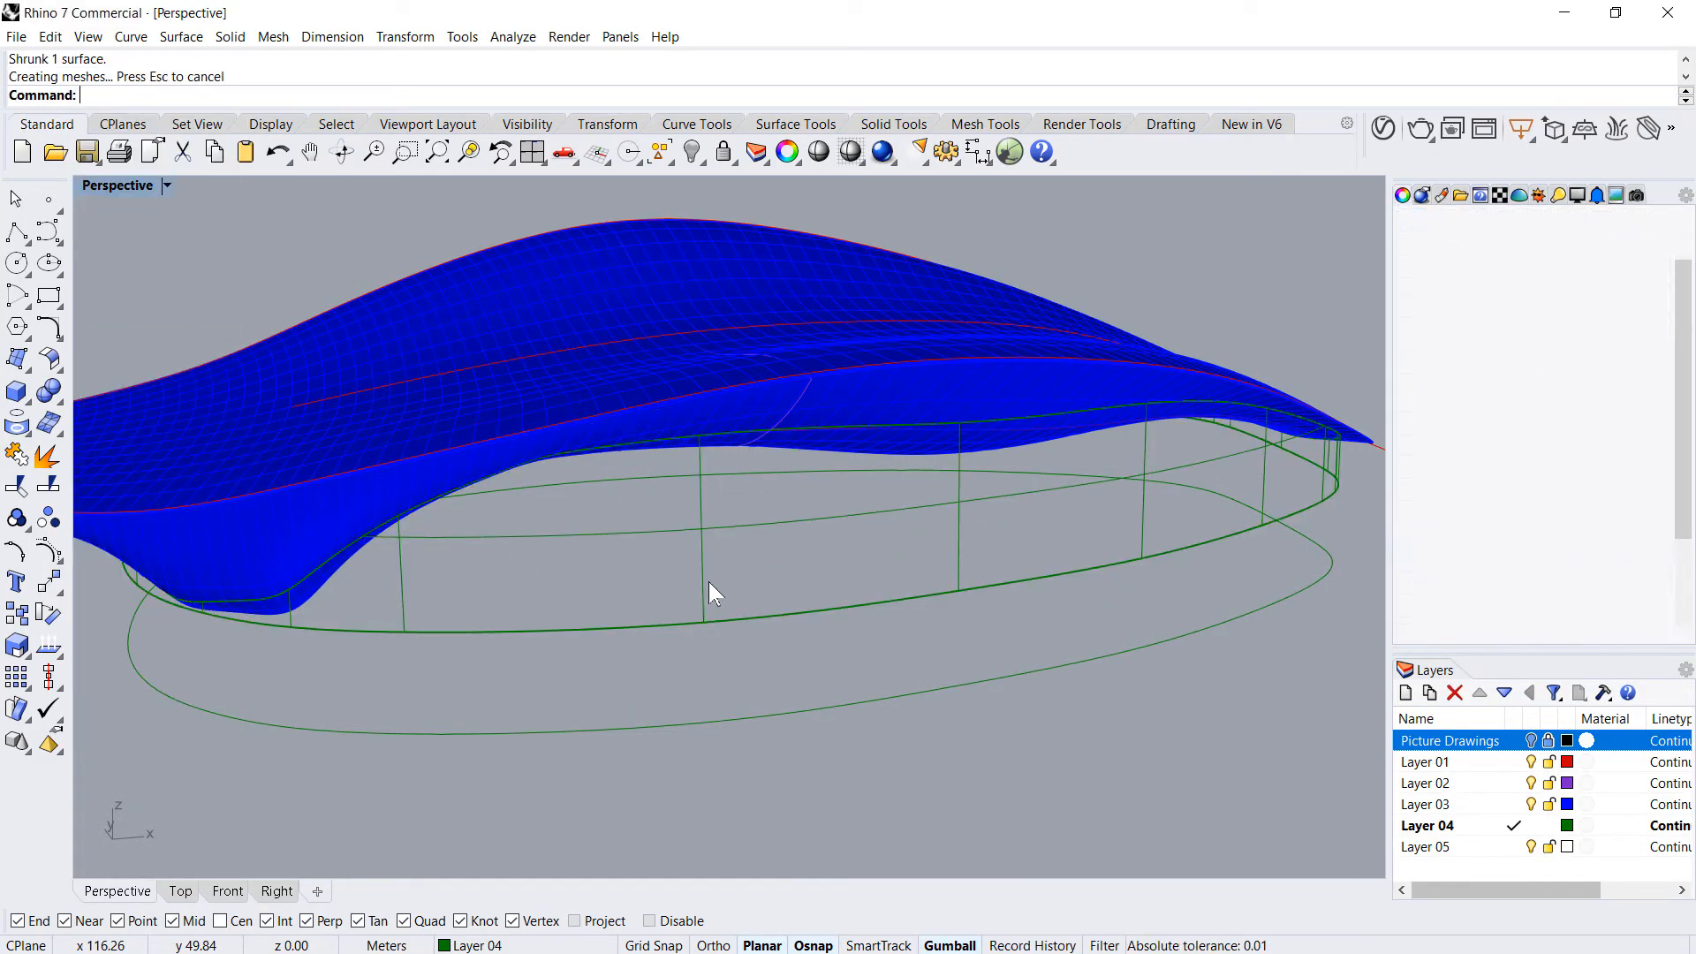
# - Extract one vertical U-direction isocurve from the near side of the tapered wall
pyautogui.write('E')
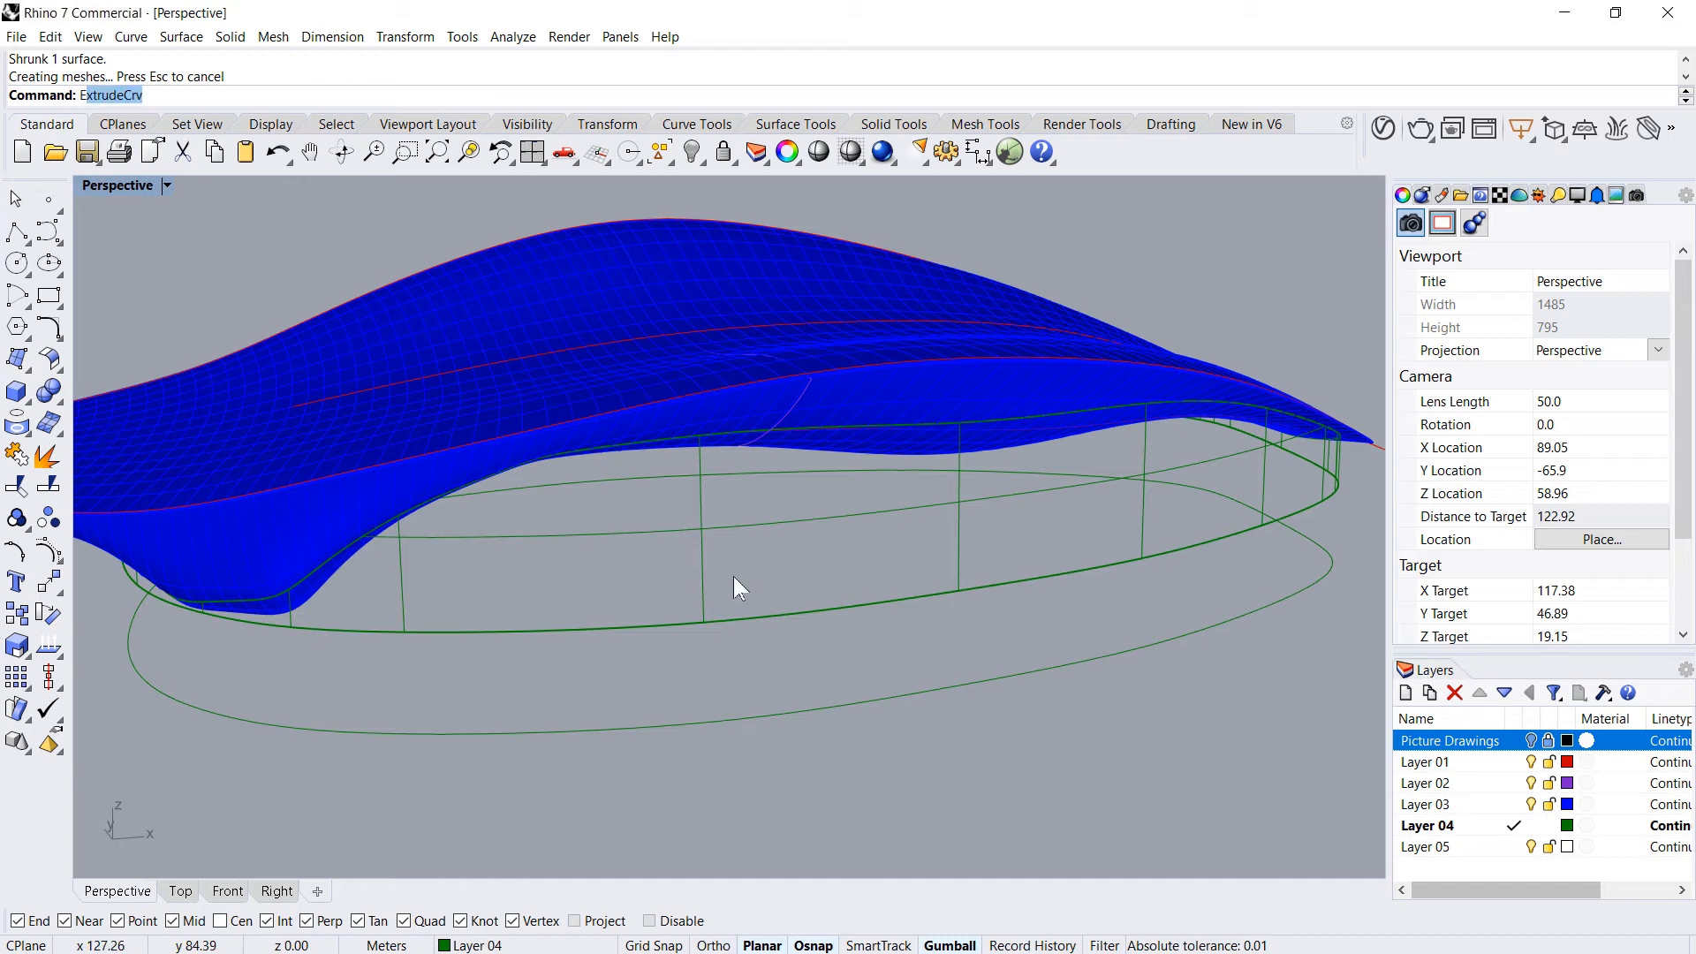
pyautogui.write('xtractIsocurve')
pyautogui.press('Return')
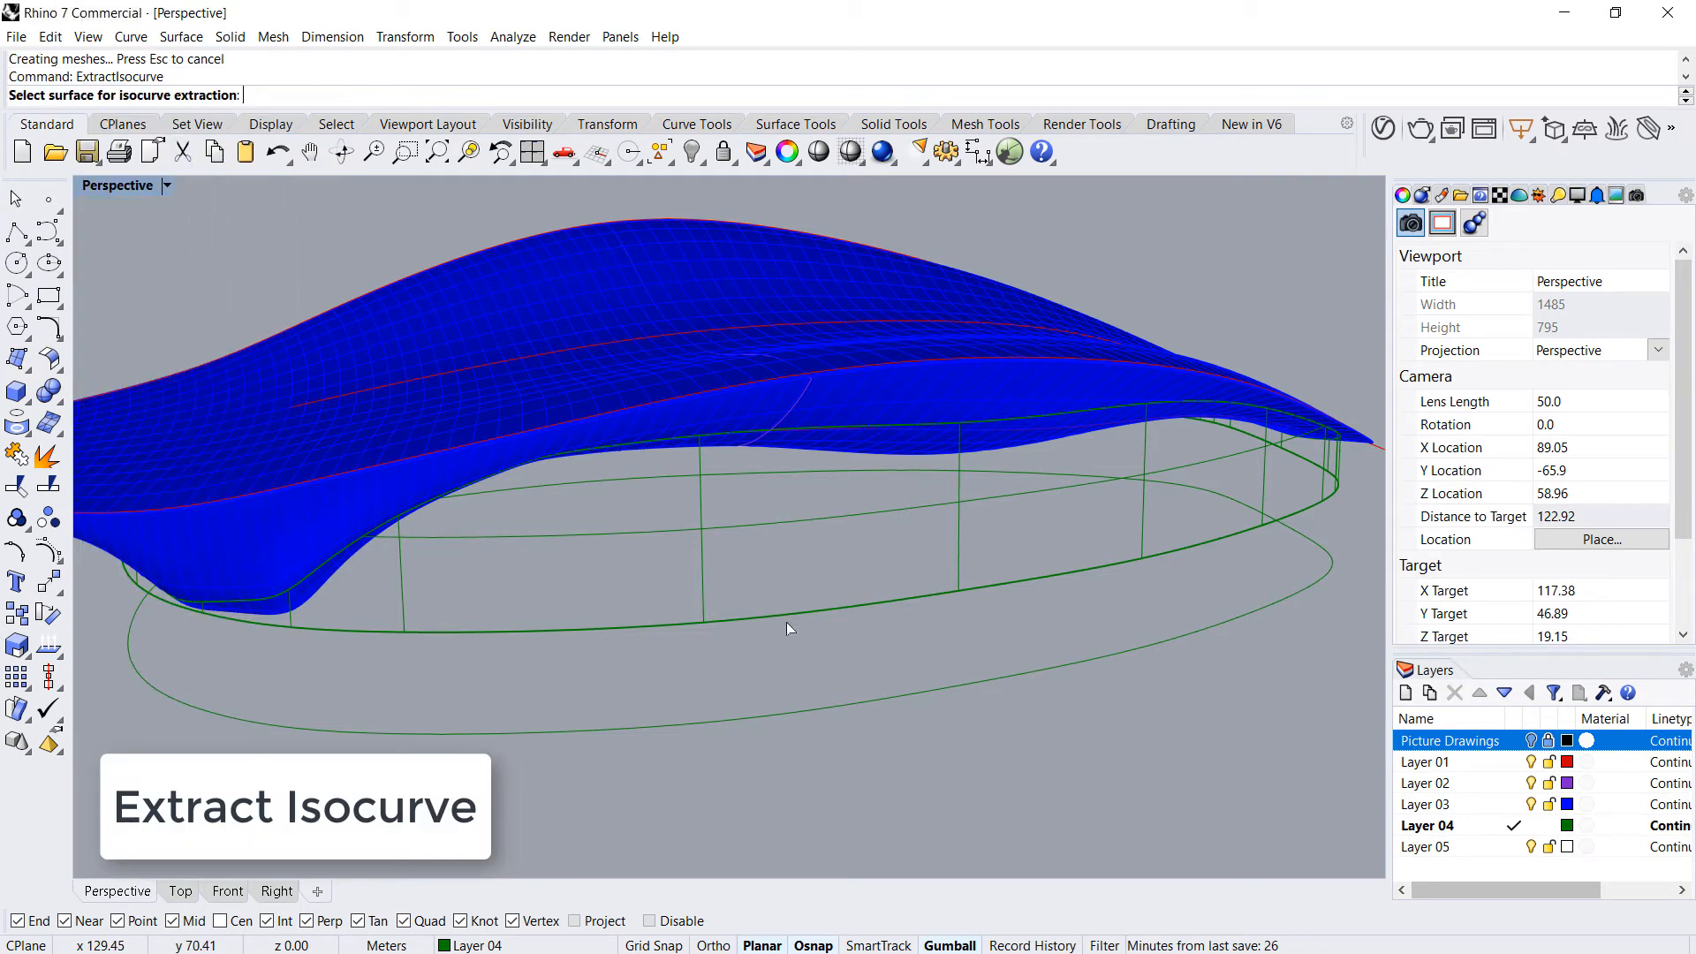
pyautogui.click(789, 606)
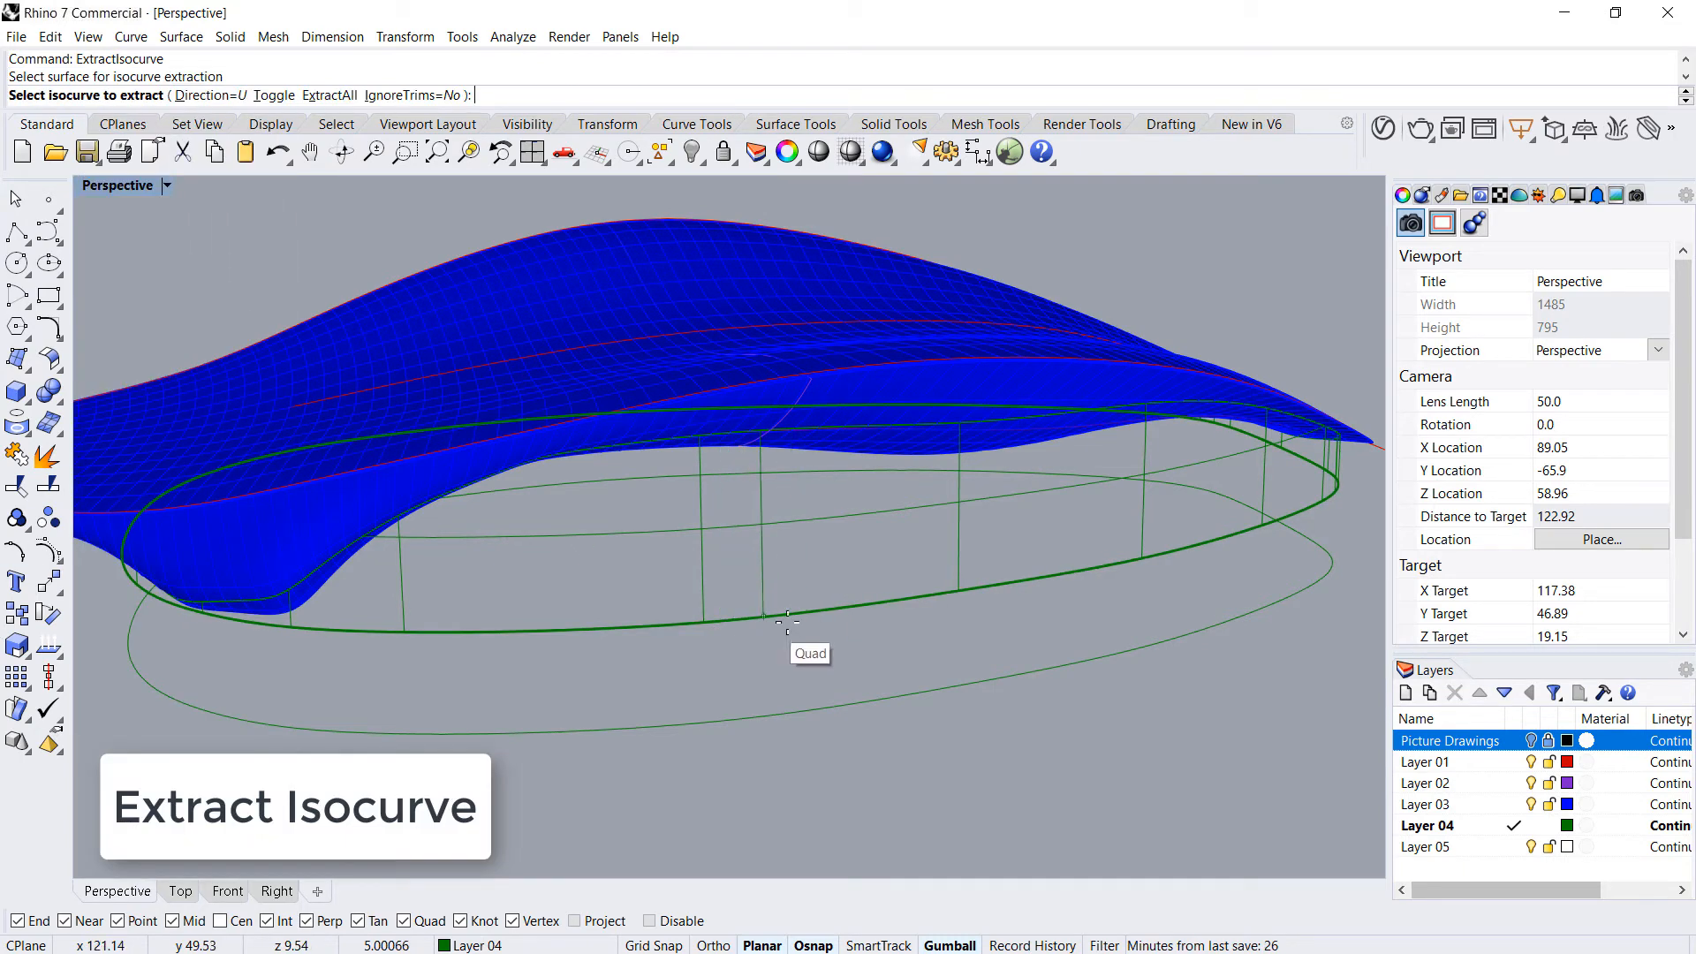
pyautogui.click(787, 615)
pyautogui.moveTo(786, 604); pyautogui.dragTo(927, 486, button='right')
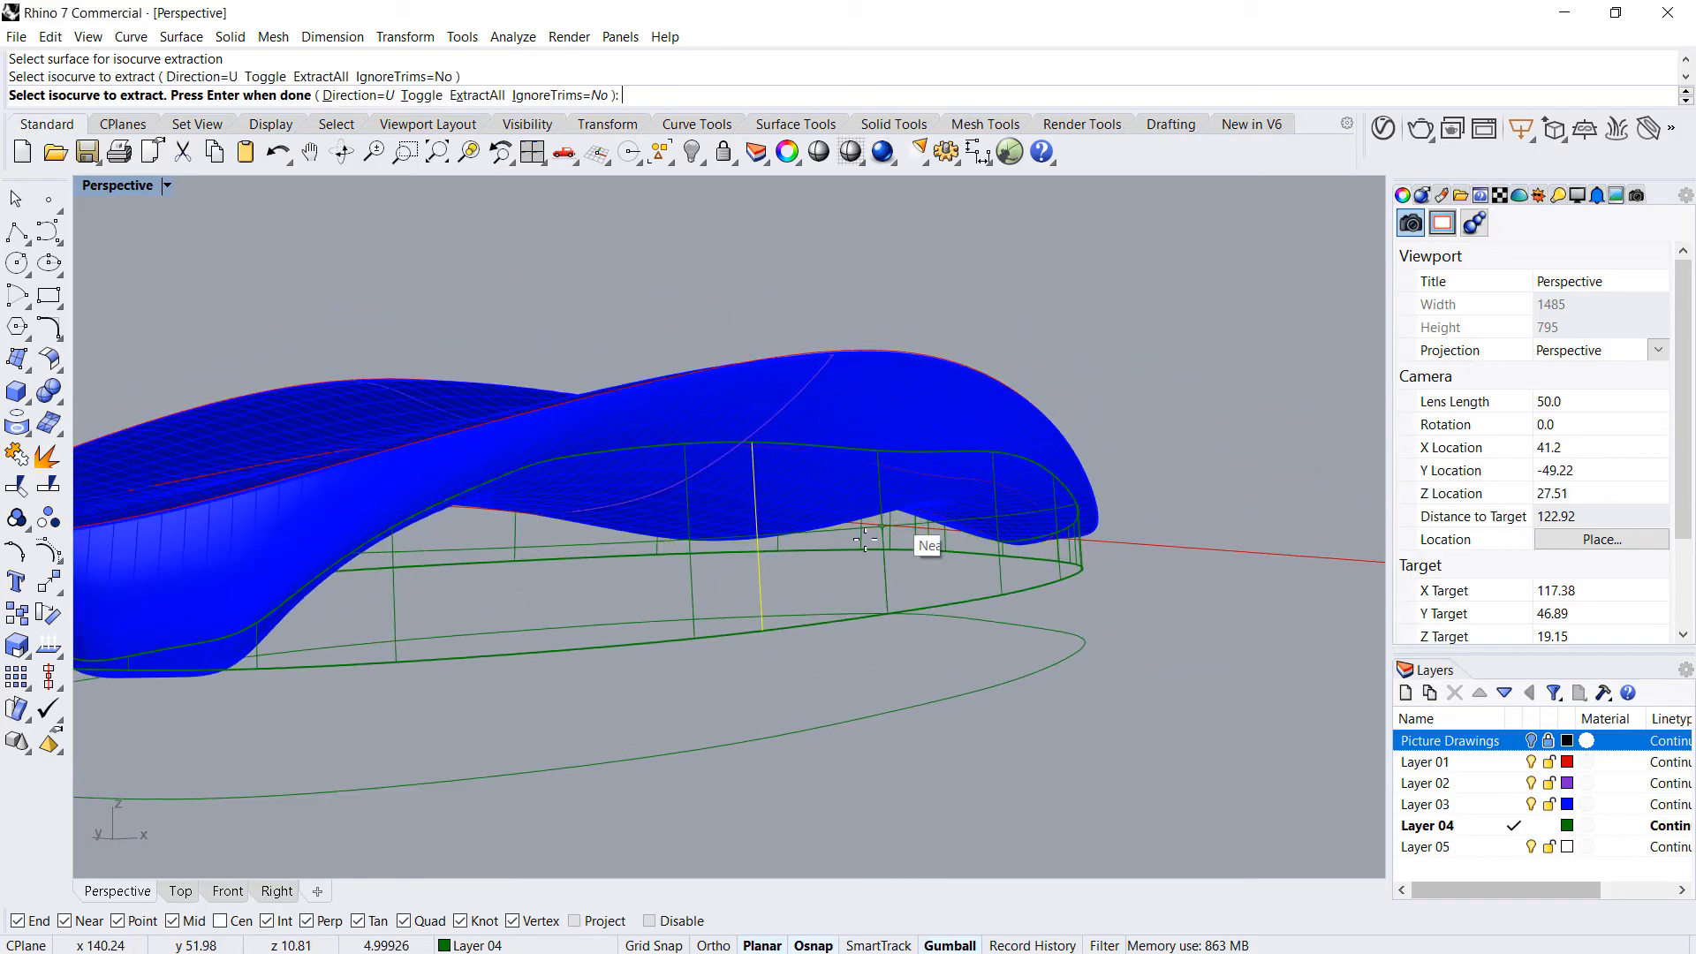
pyautogui.rightClick(821, 569)
pyautogui.scroll(4, 807, 645)
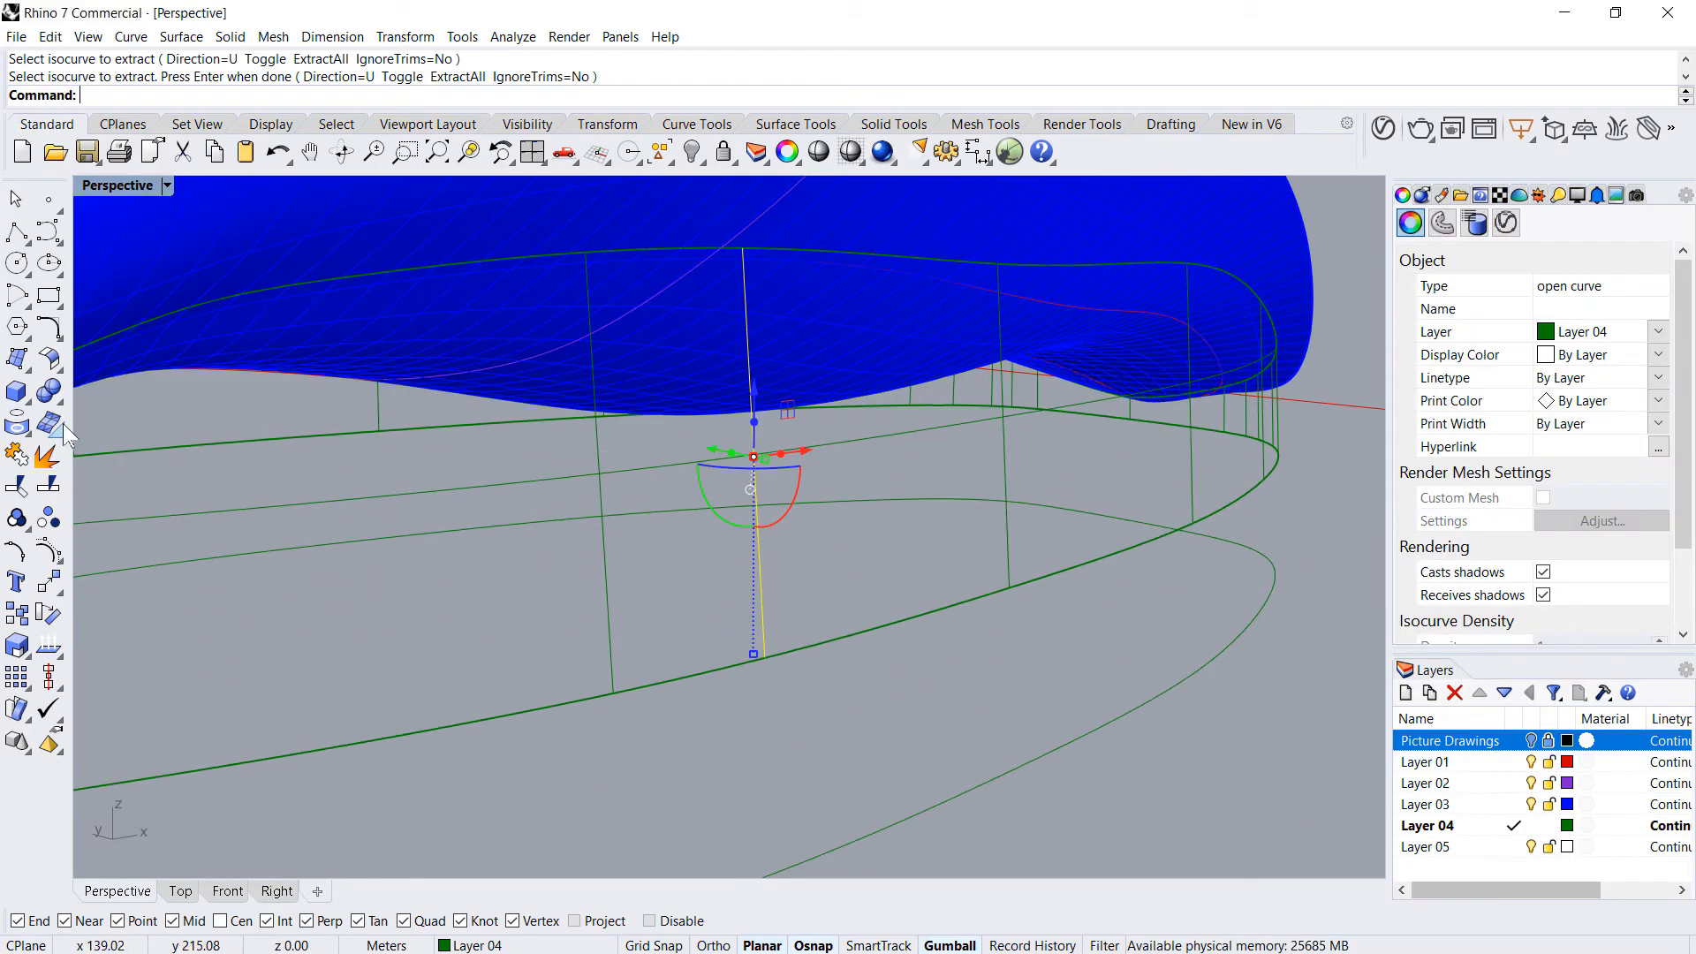
# - Extrude the extracted isocurve 0.15 m normal to the tapered wall surface
pyautogui.click(181, 36)
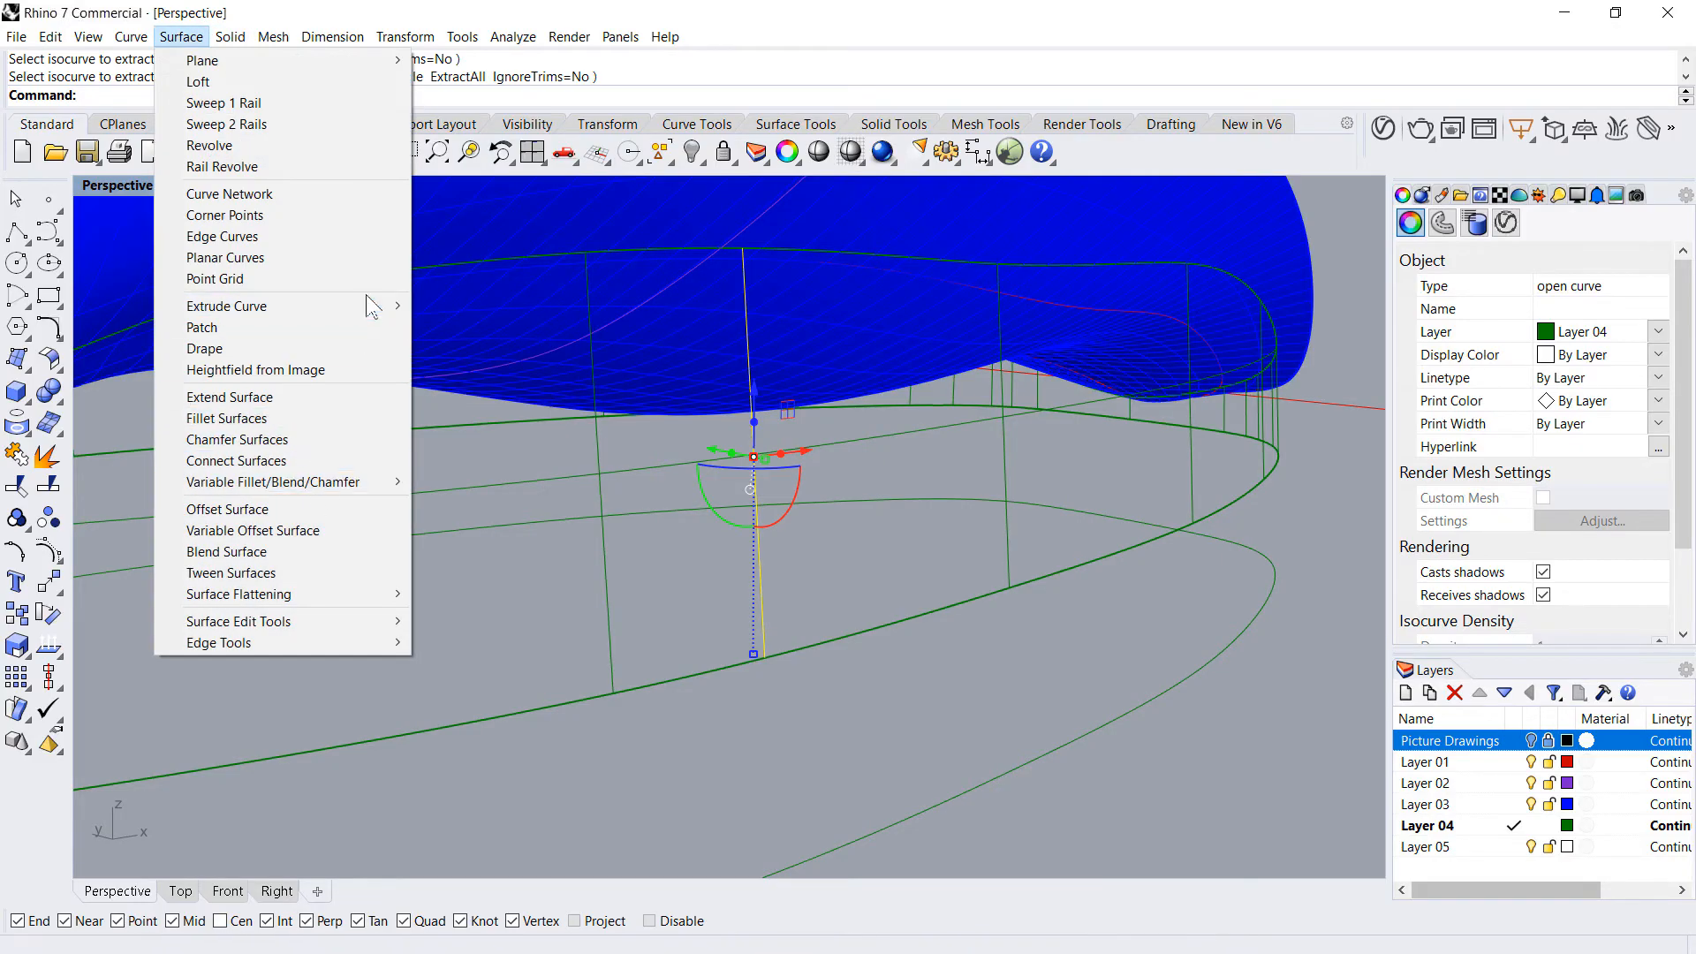
pyautogui.moveTo(377, 306)
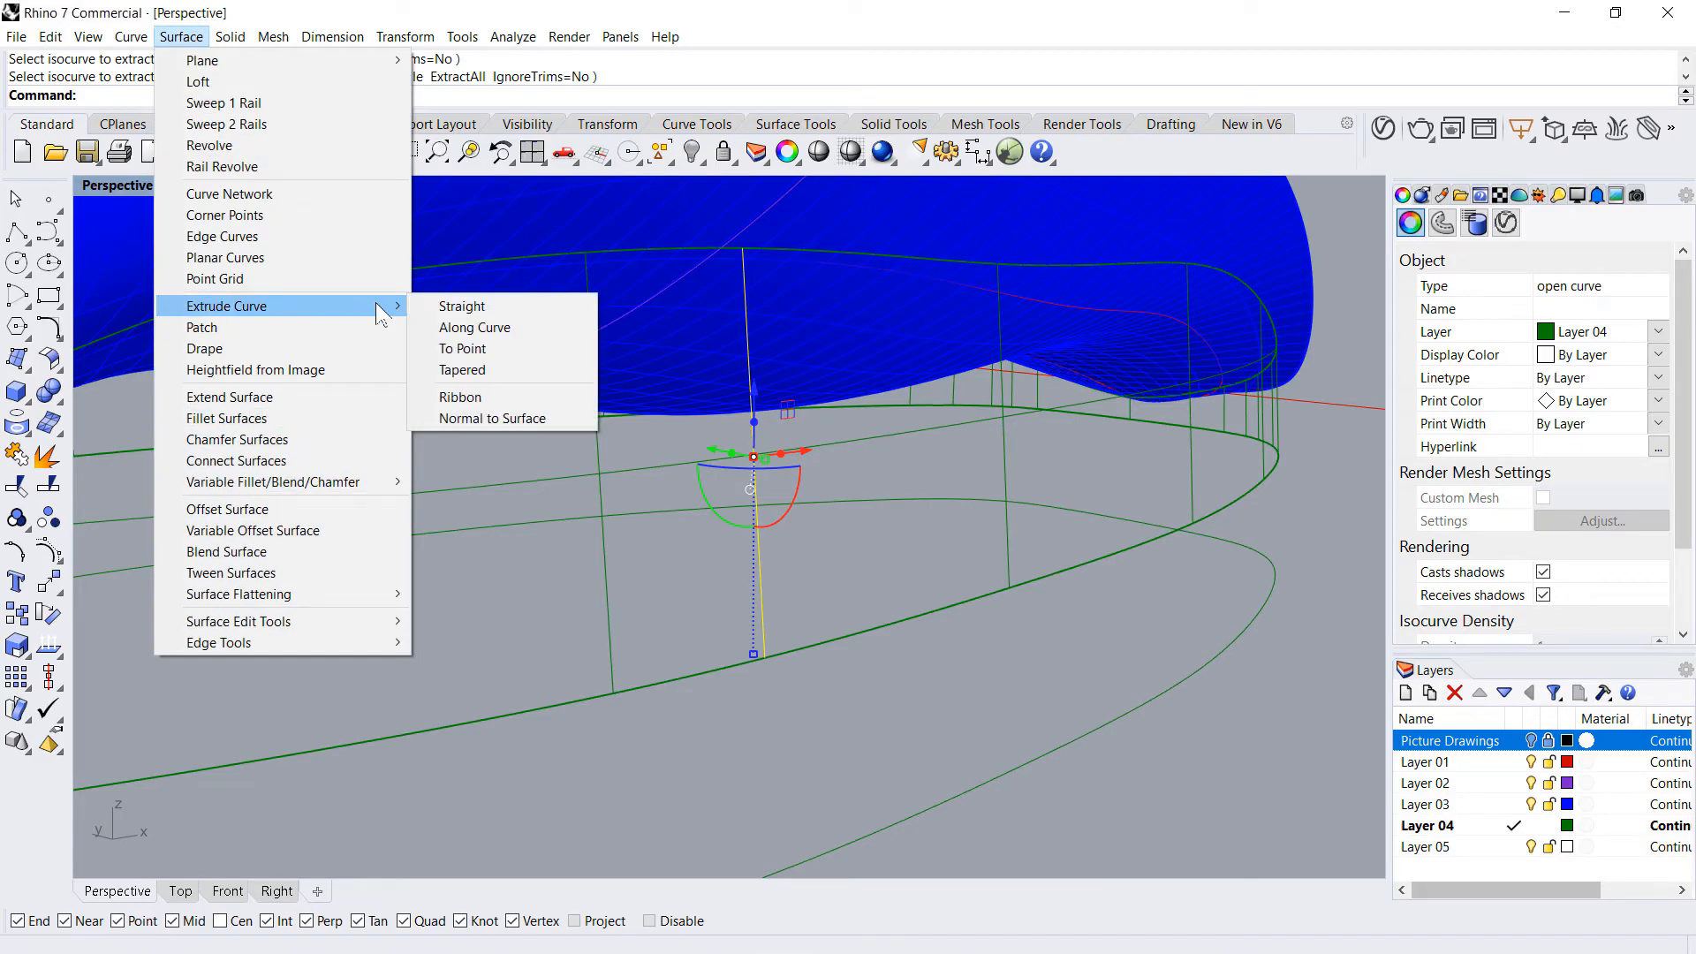
pyautogui.click(481, 417)
pyautogui.click(805, 590)
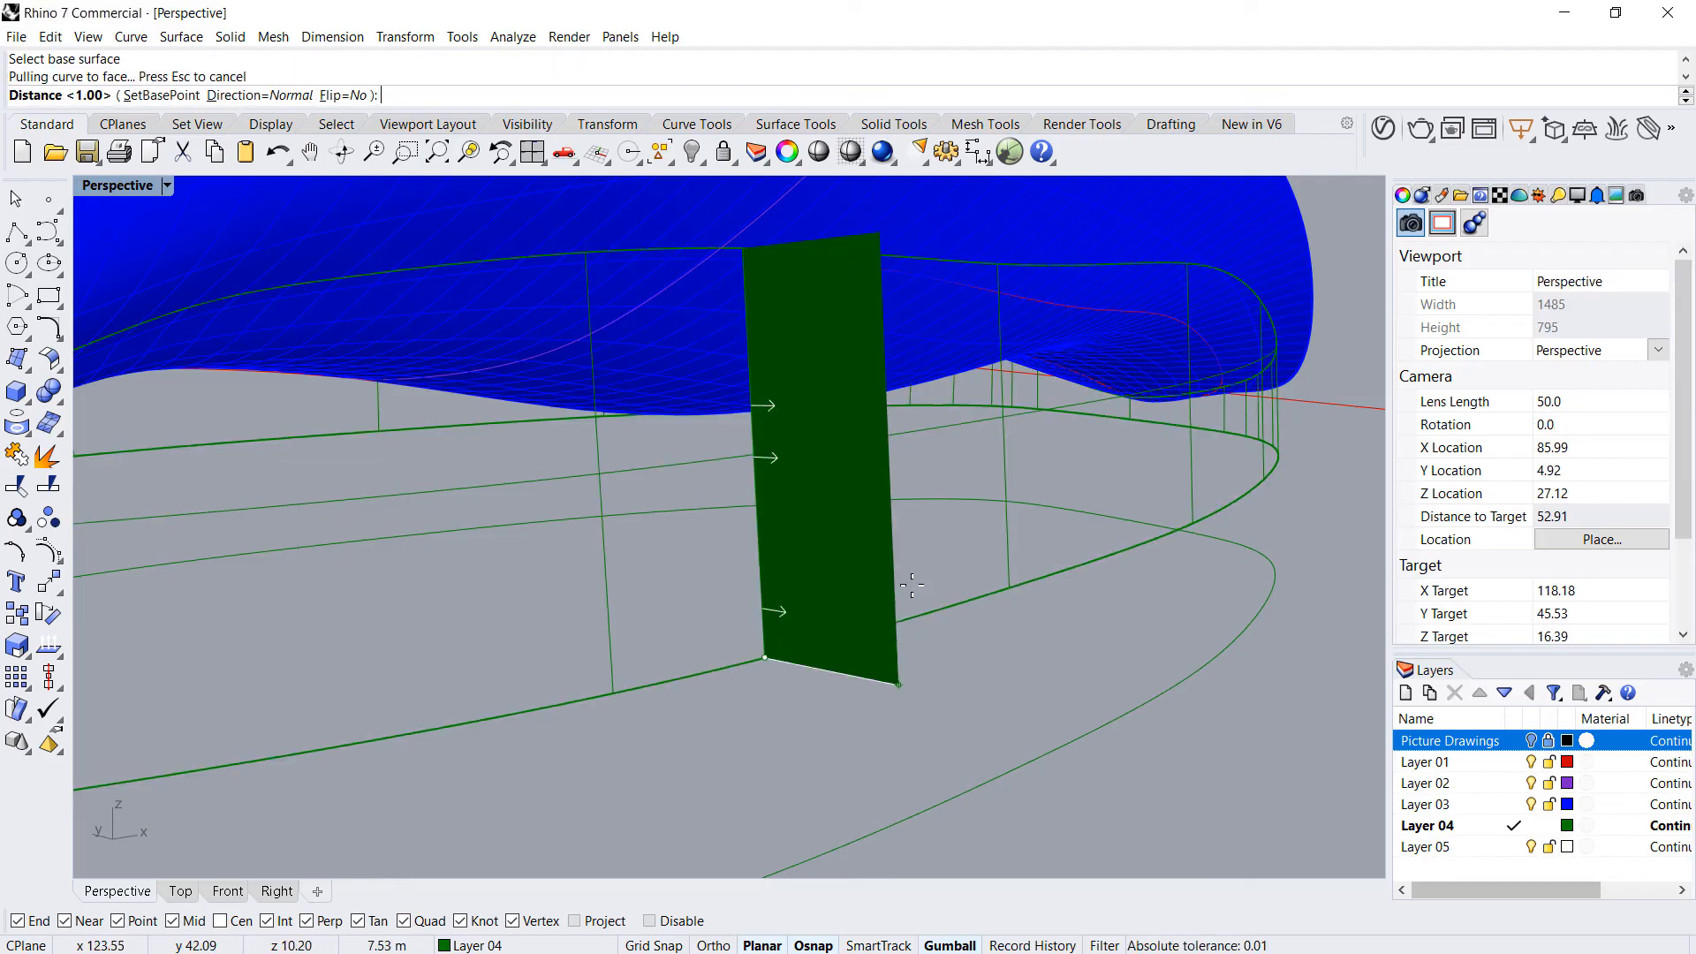
pyautogui.write('1')
pyautogui.write('.15')
pyautogui.press('Return')
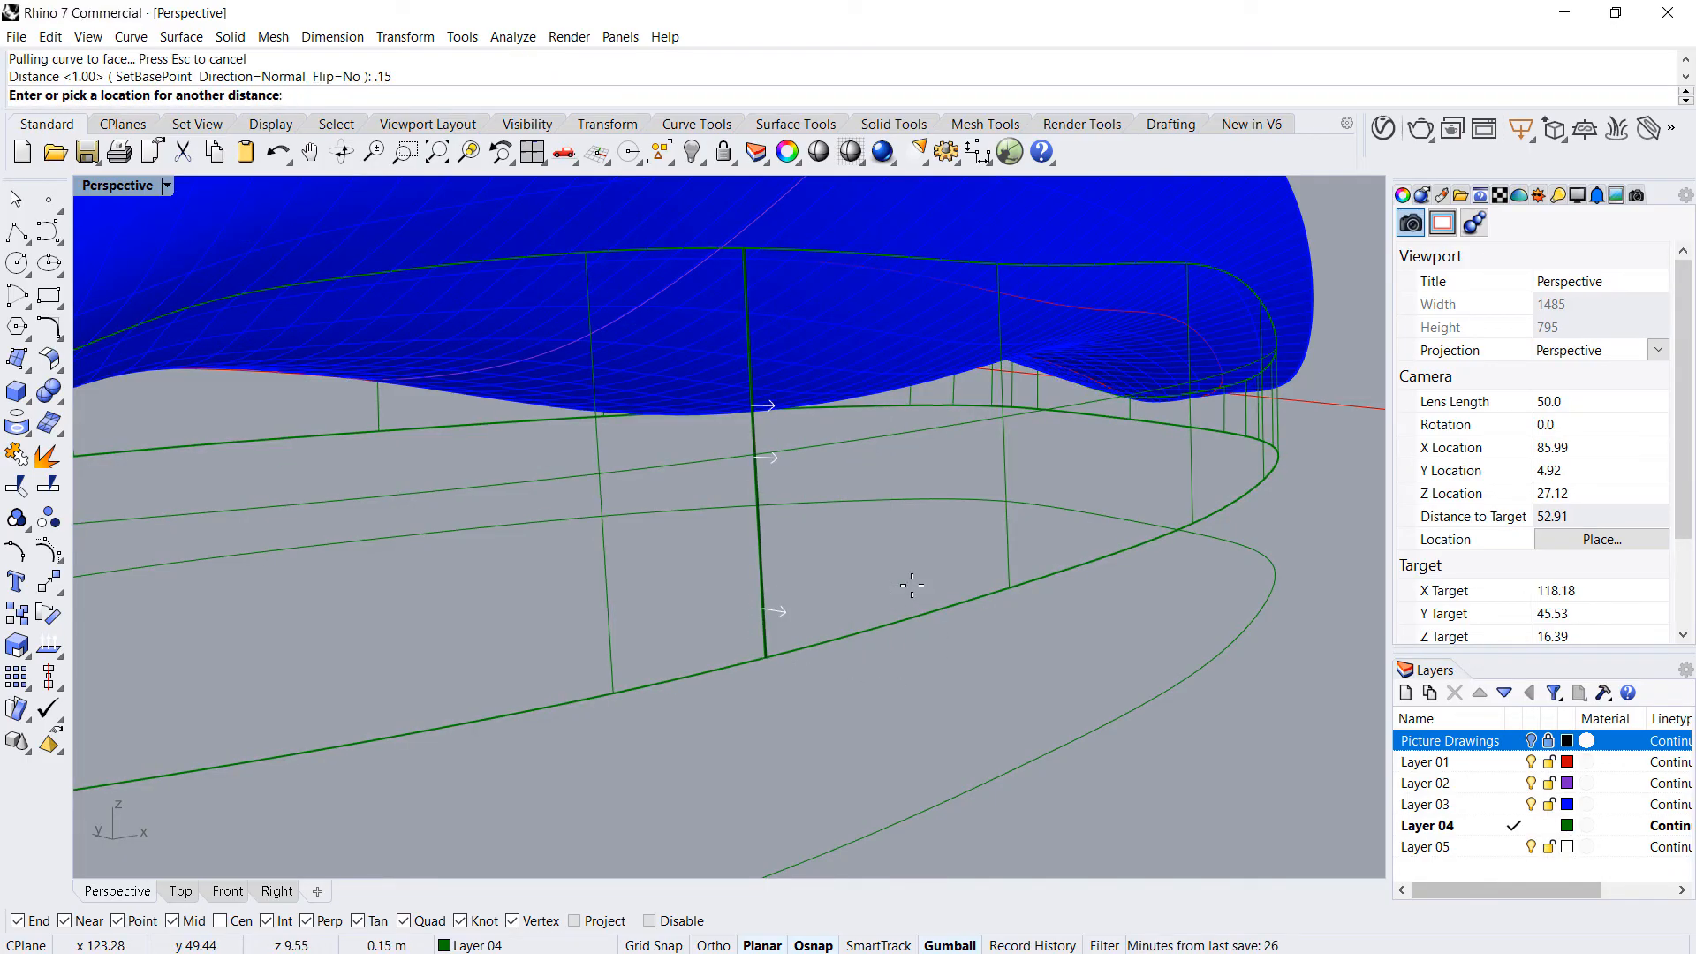
pyautogui.write('.2')
pyautogui.press('Return')
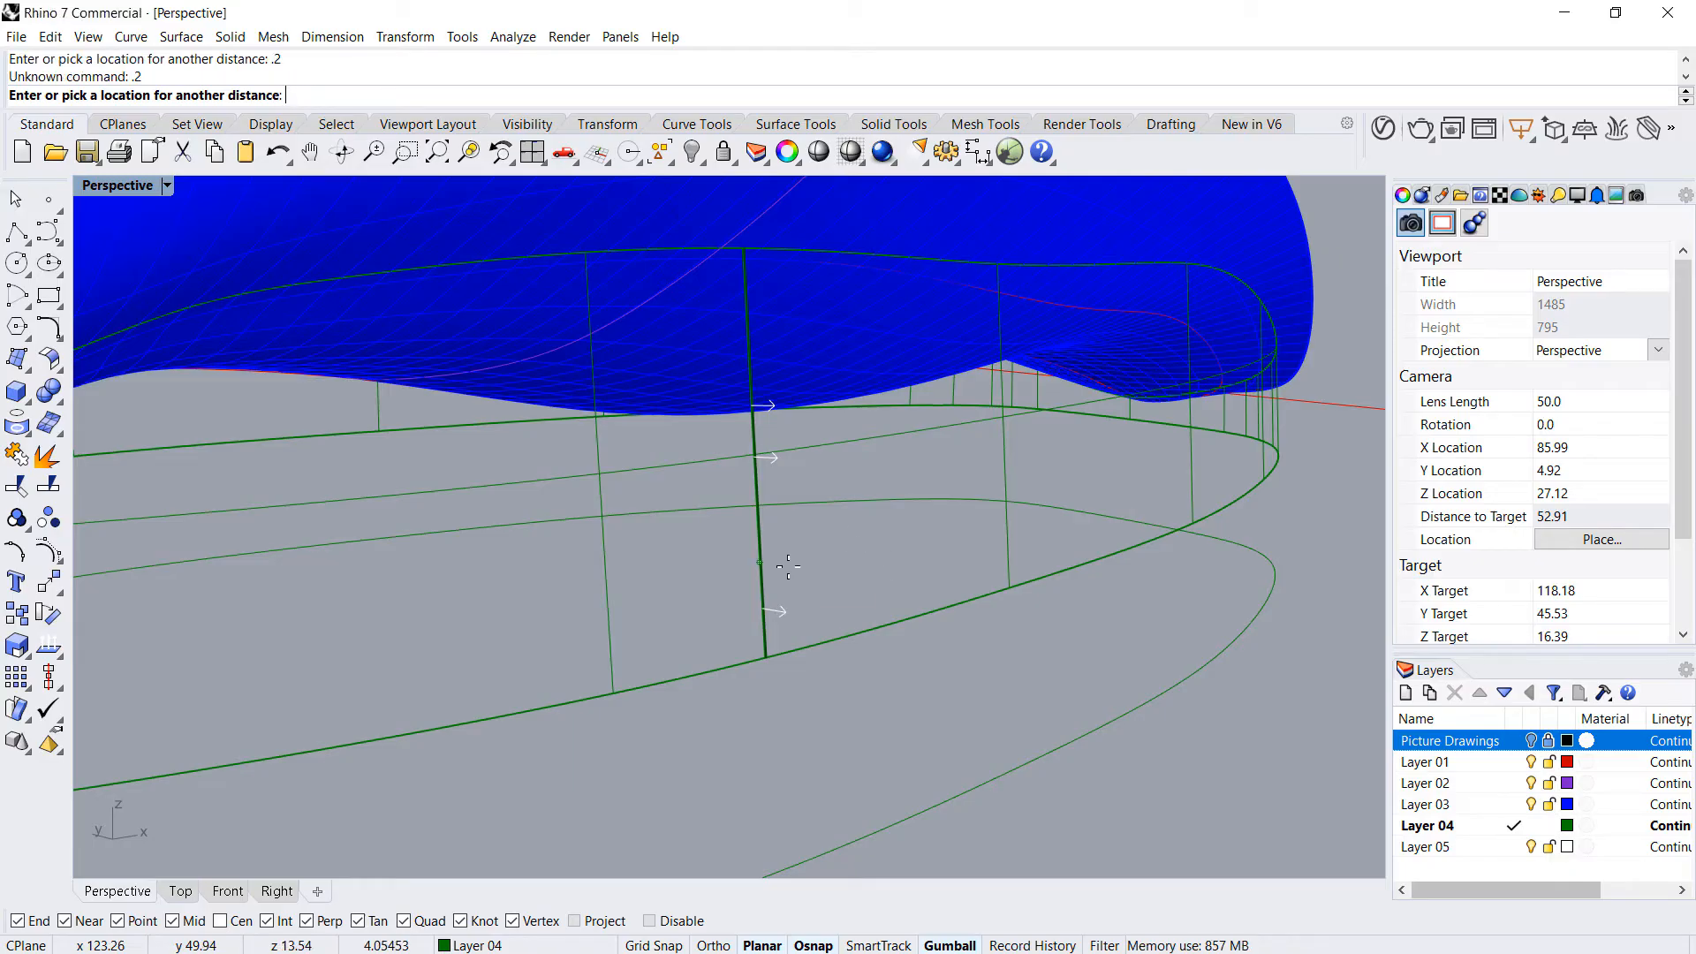
pyautogui.moveTo(776, 609); pyautogui.dragTo(766, 557, button='right')
pyautogui.scroll(6, 767, 558)
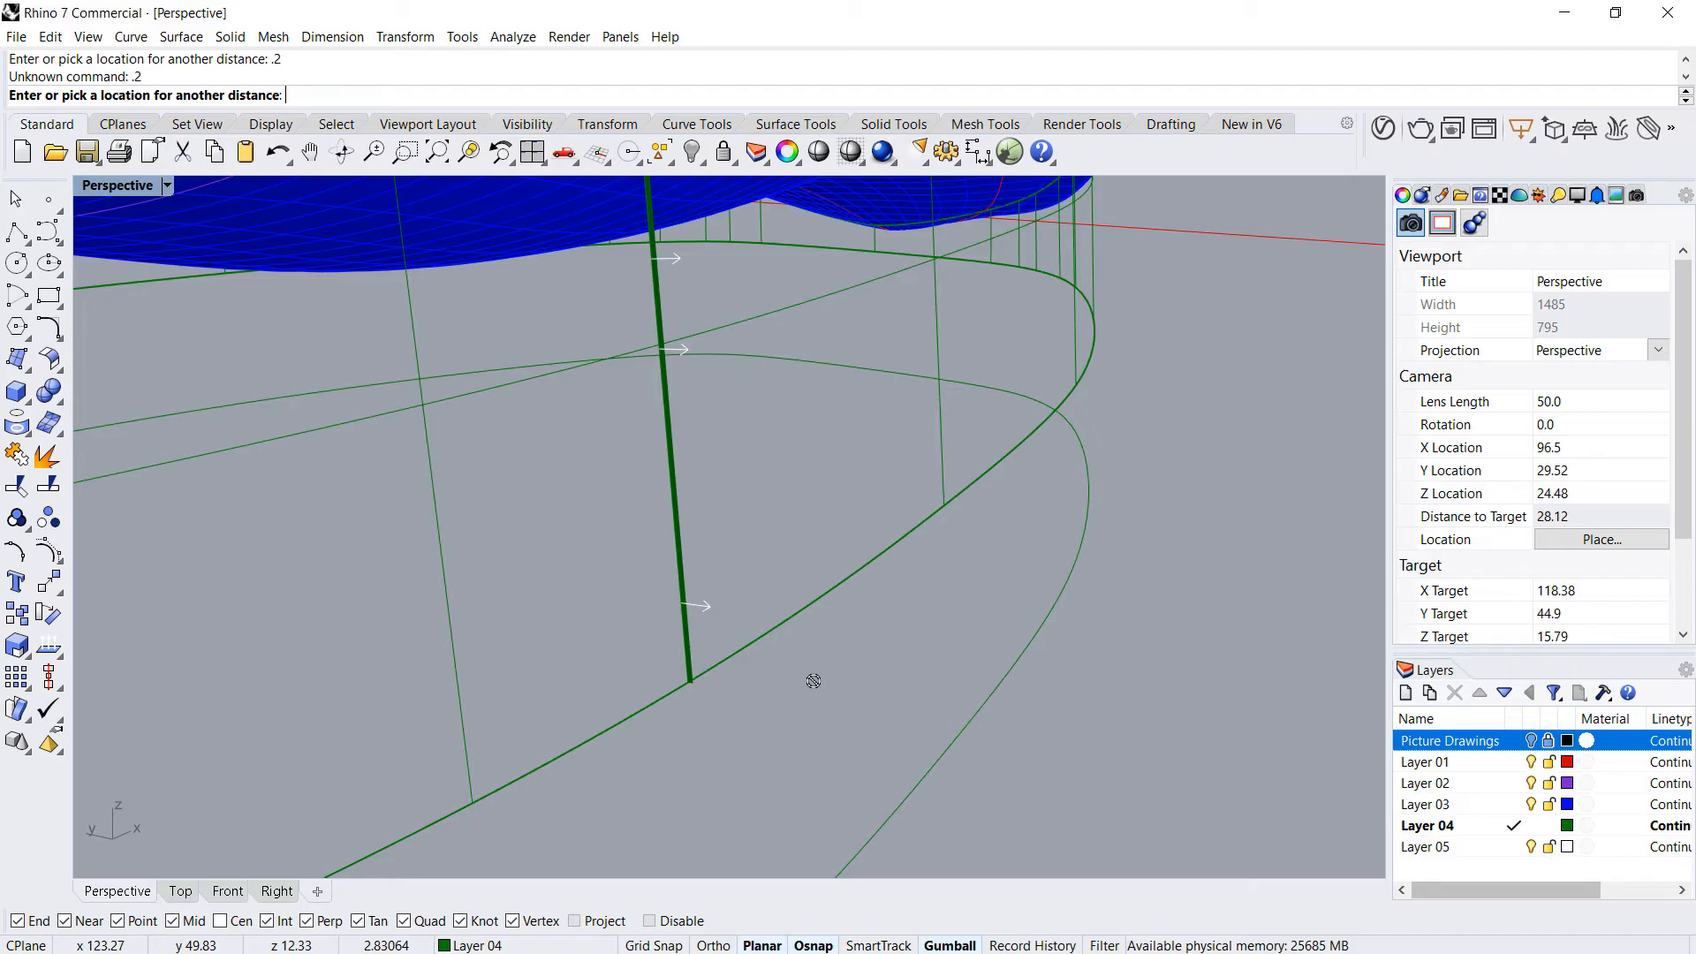
pyautogui.press('Escape')
# - Offset the narrow extruded strip by 0.1 m as a solid to form a mullion
pyautogui.scroll(5, 690, 648)
pyautogui.click(695, 634)
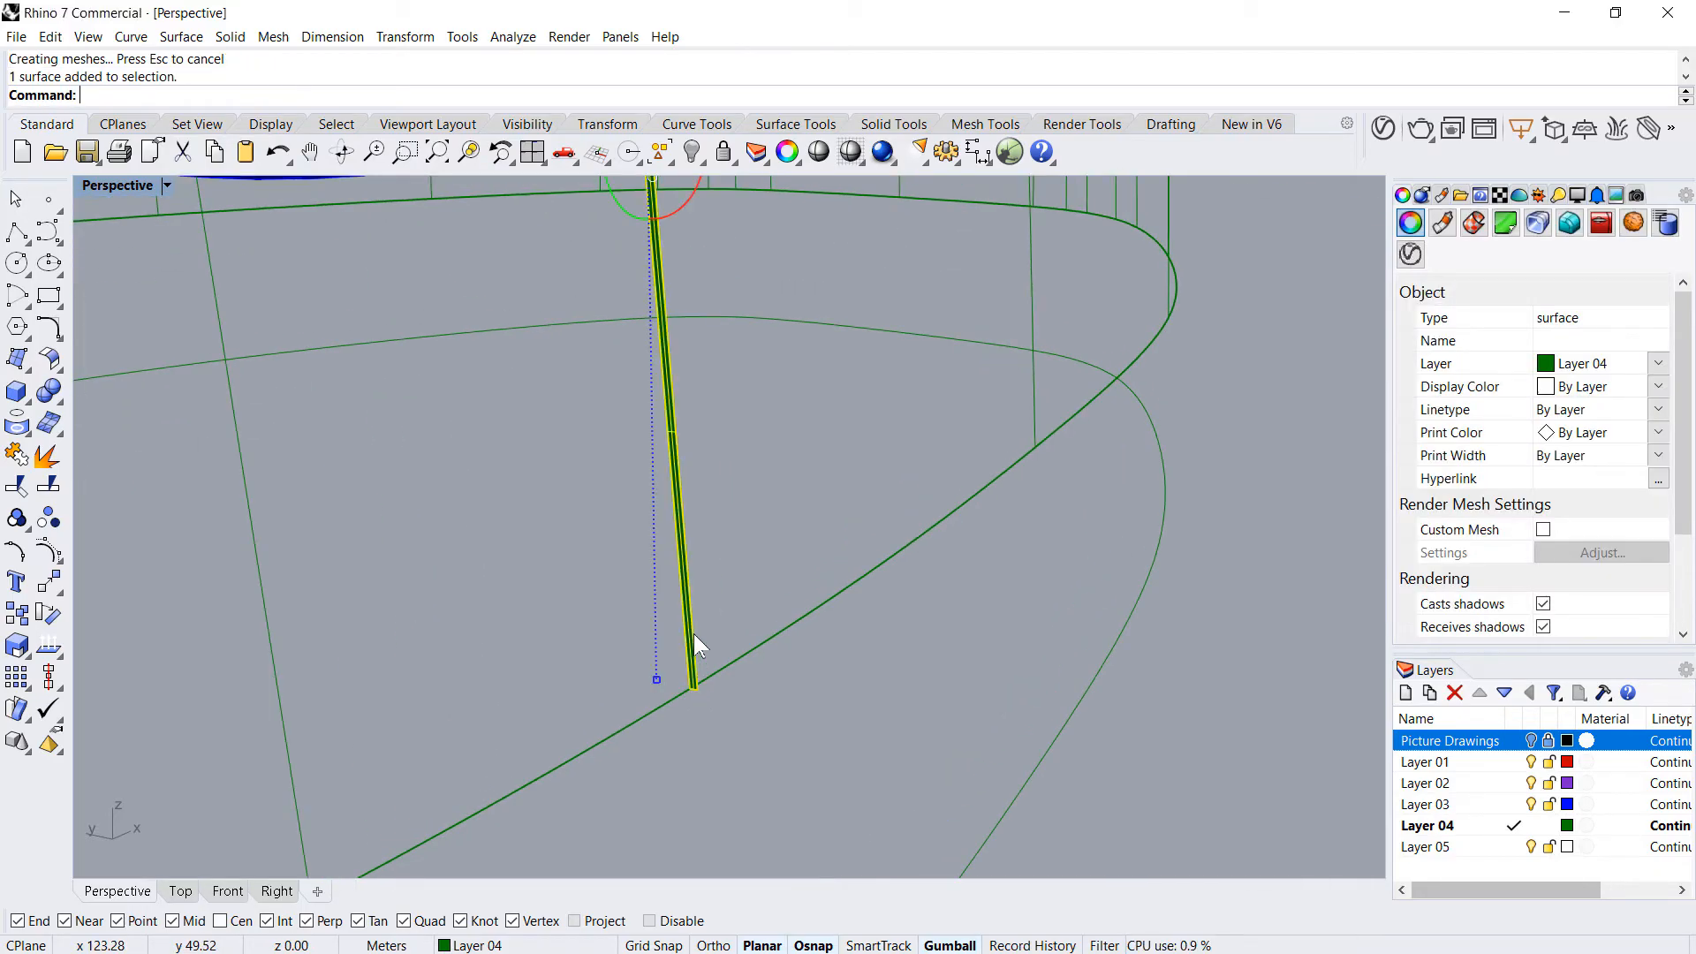
pyautogui.write('OS')
pyautogui.press('Return')
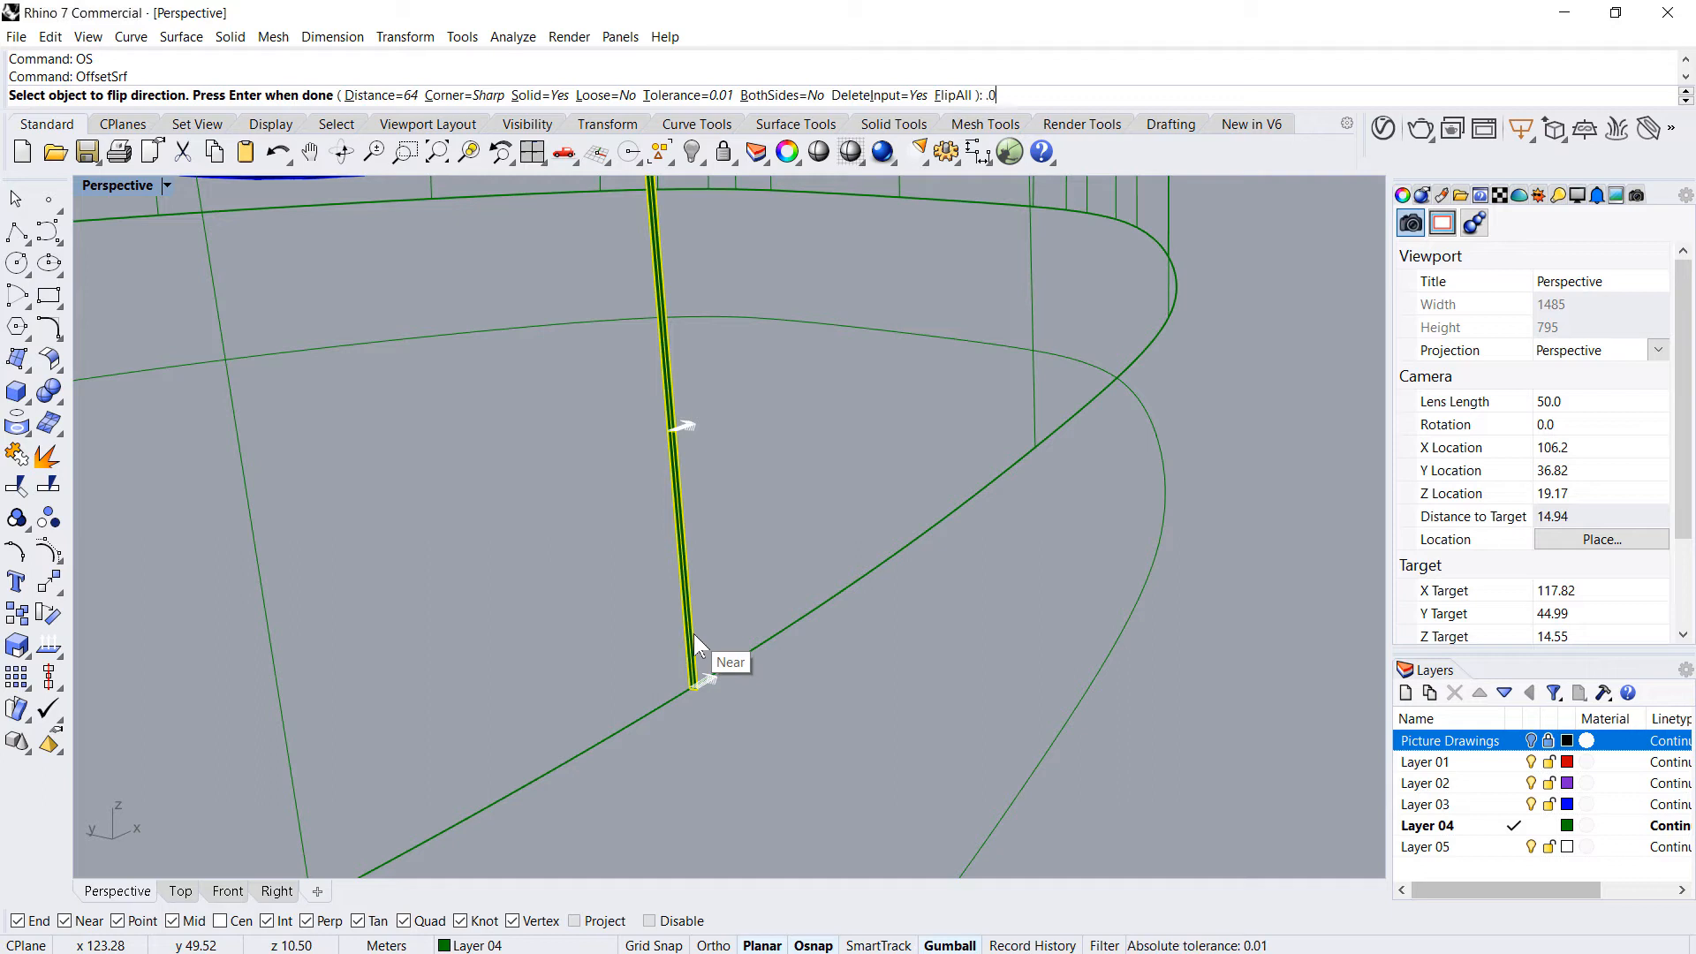
pyautogui.write('.1')
pyautogui.press('Return')
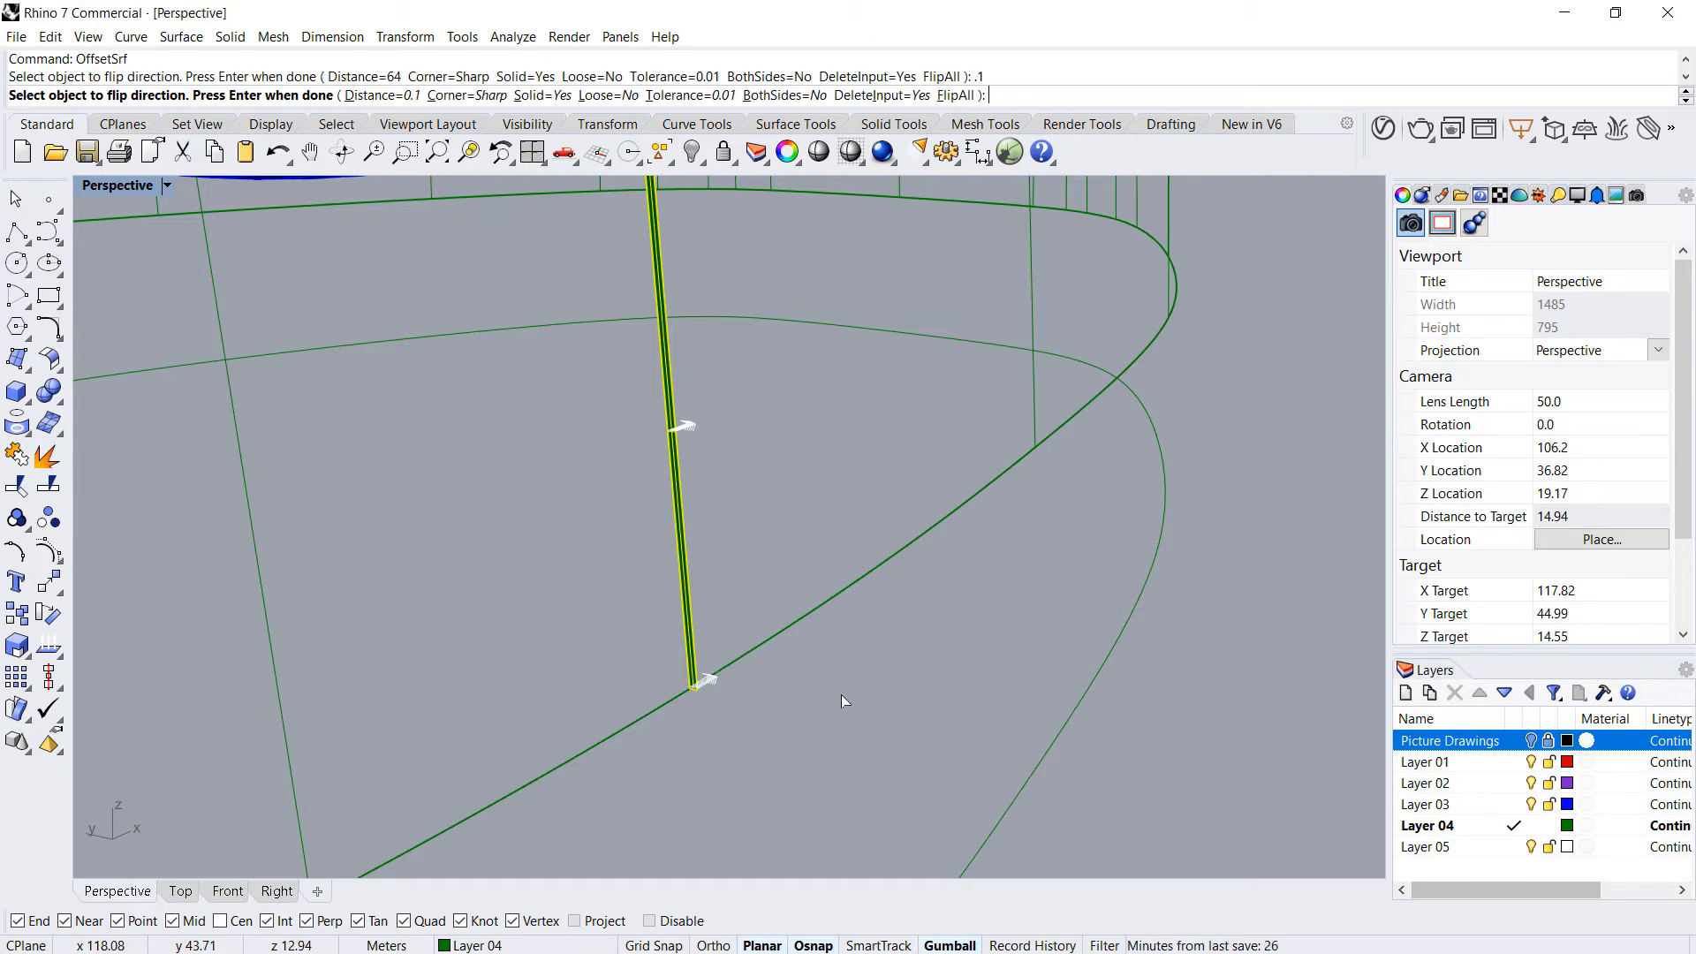
pyautogui.press('Return')
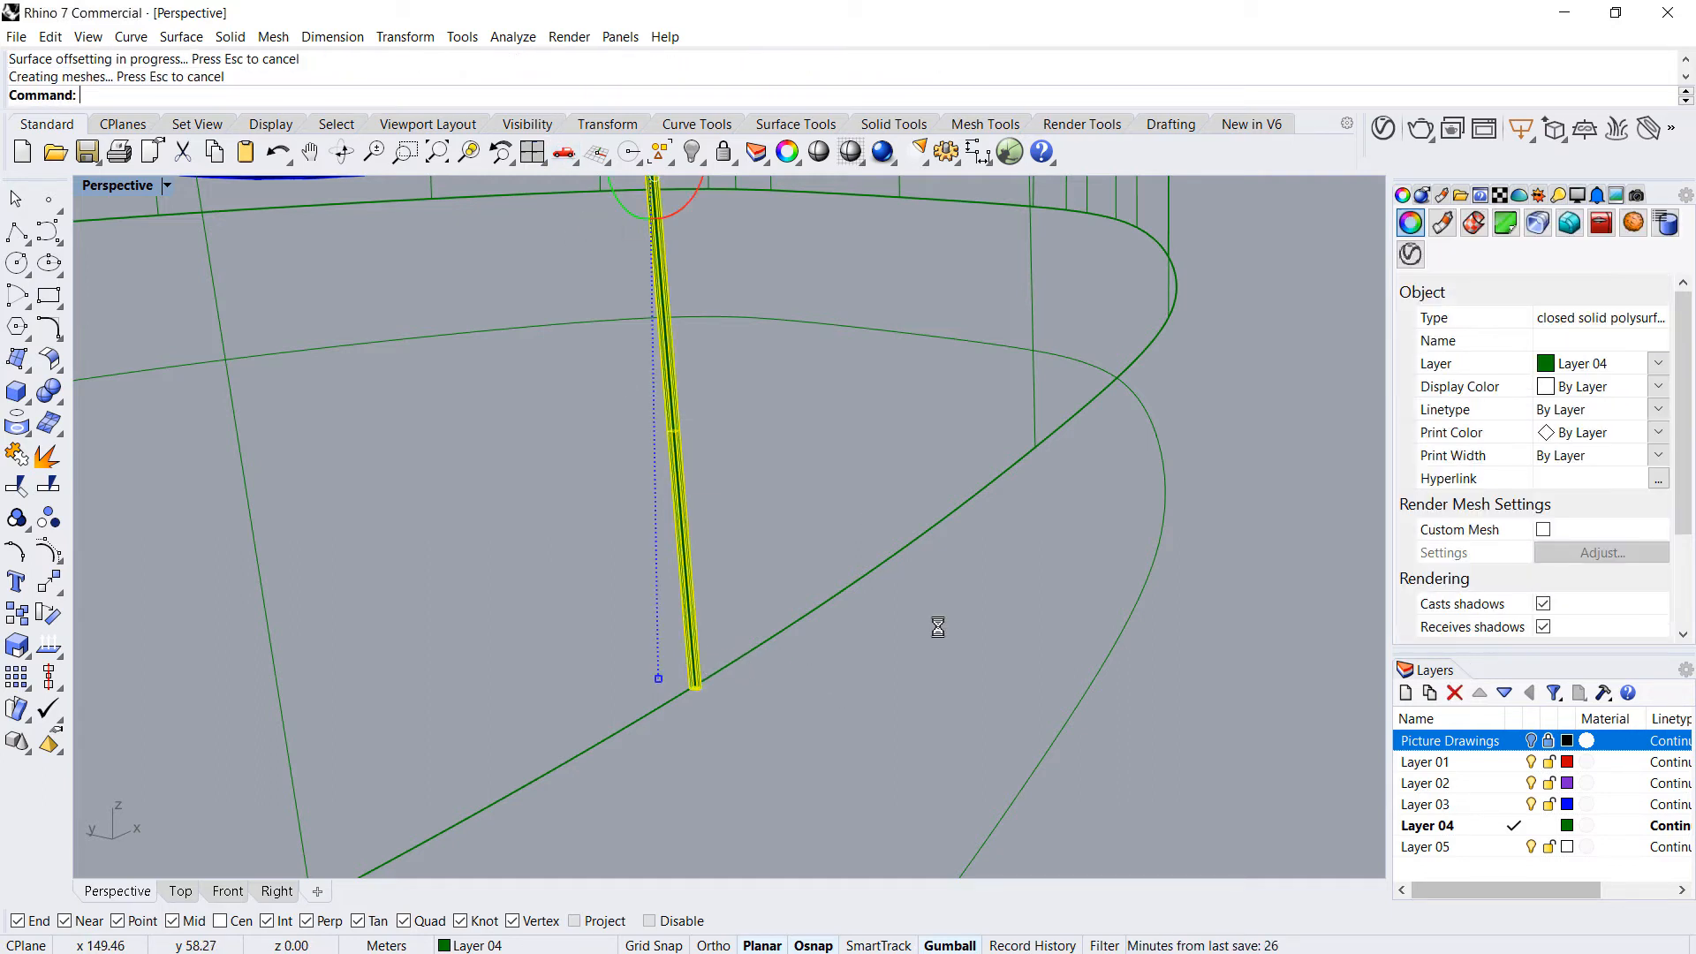
pyautogui.click(922, 679)
pyautogui.moveTo(922, 679); pyautogui.dragTo(637, 646, button='right')
pyautogui.scroll(-8, 637, 647)
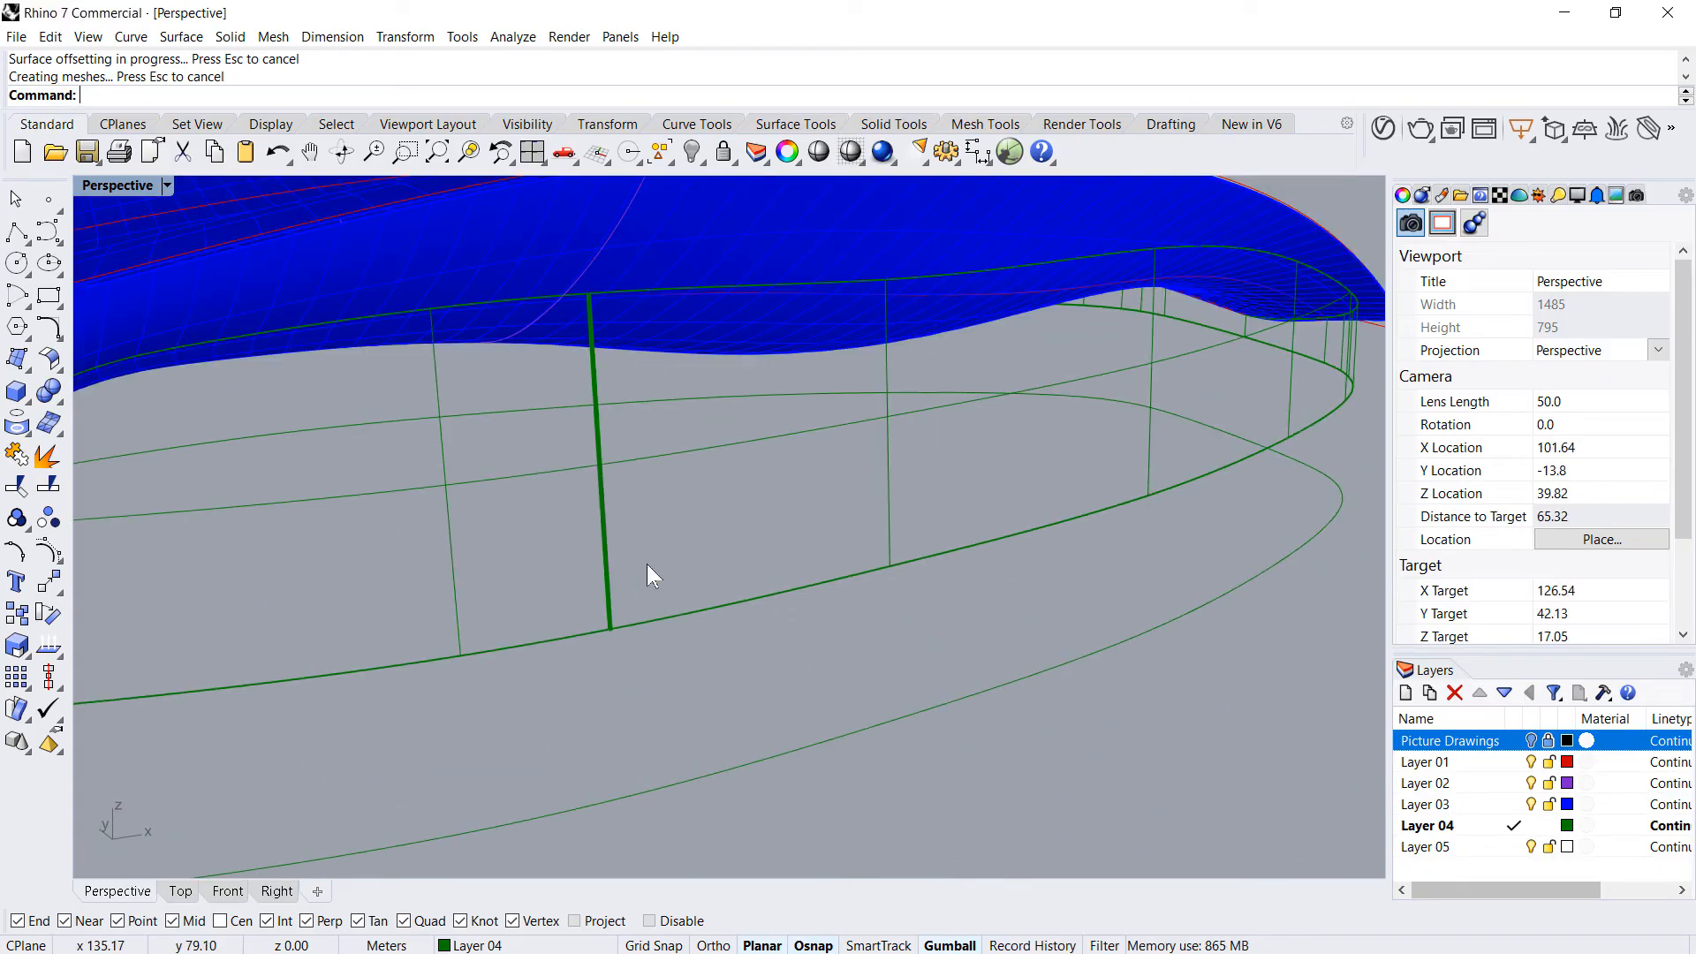
# - Move the solid mullion polysurface, without its isocurve, to Layer 05
pyautogui.click(623, 549)
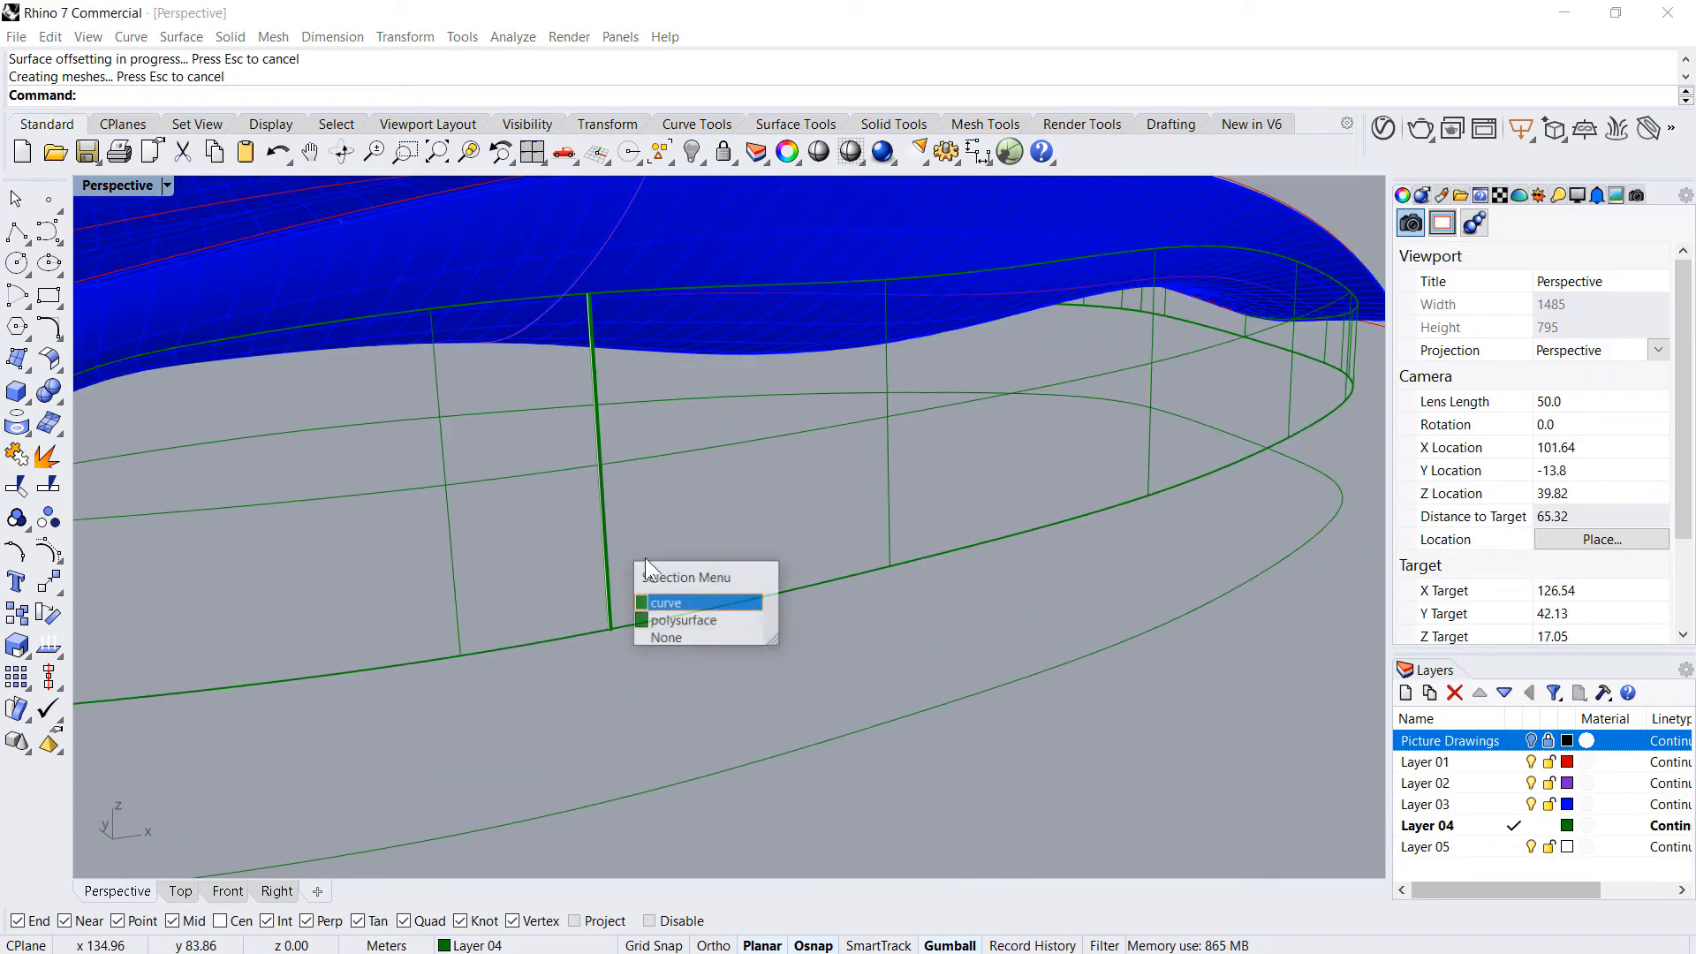
pyautogui.click(706, 618)
pyautogui.rightClick(1521, 845)
pyautogui.click(1528, 765)
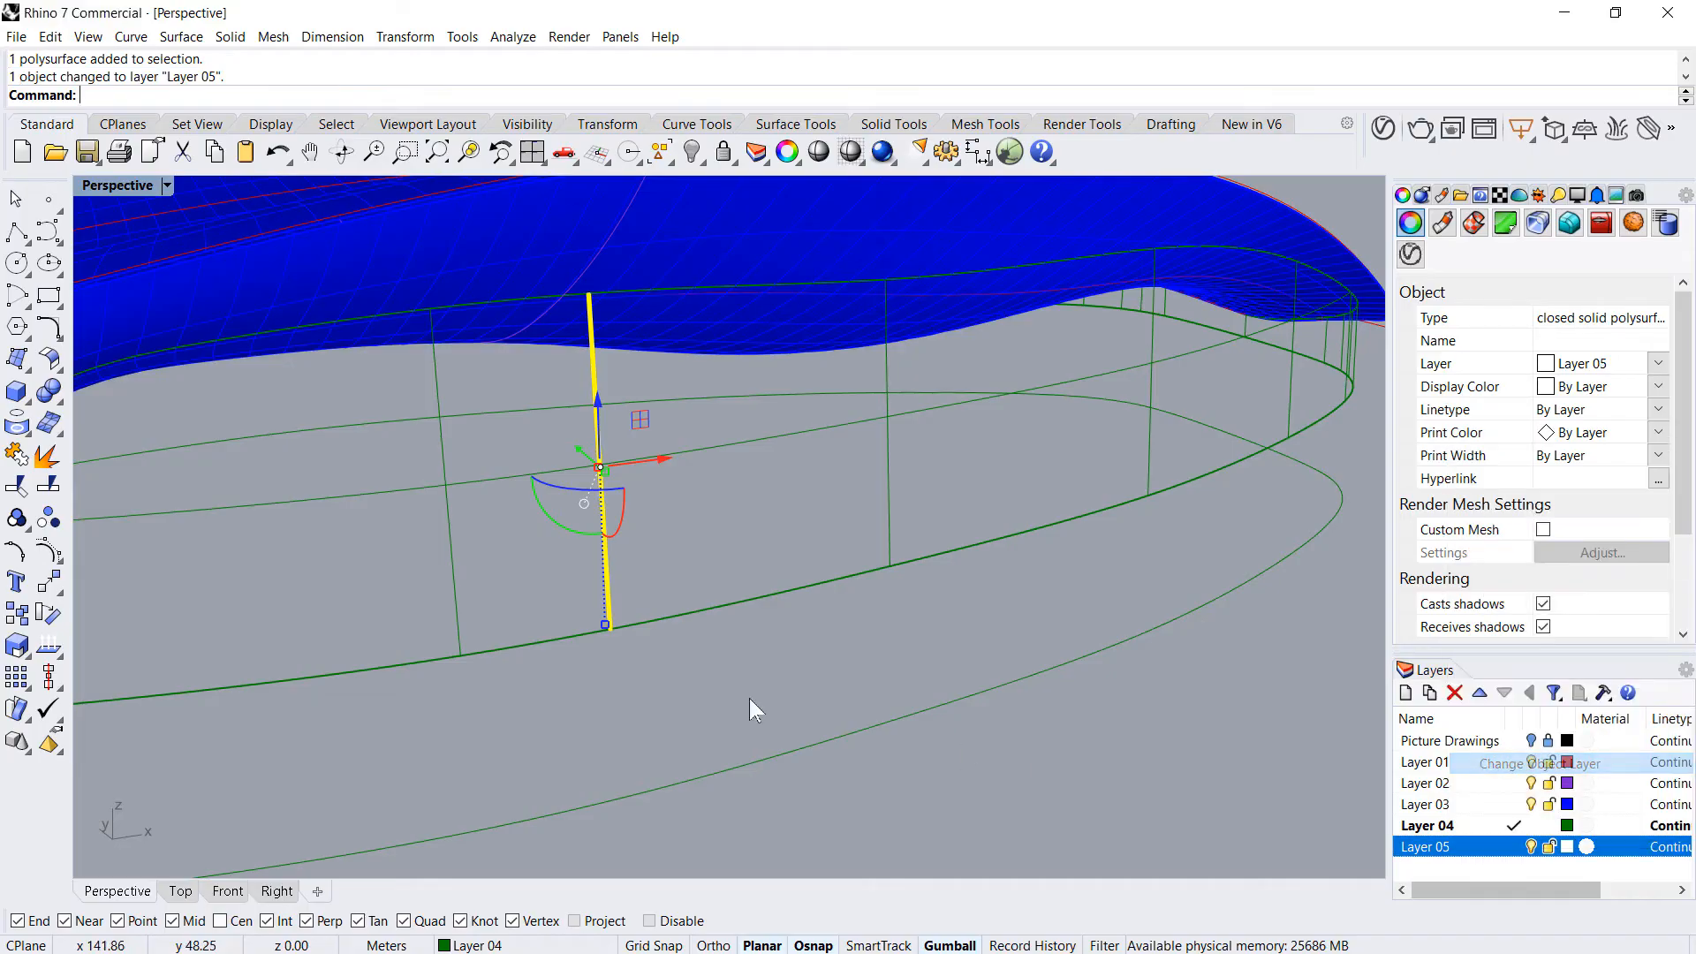
# - Array the mullion along the tapered wall's lower edge with 100 items and Freeform orientation
pyautogui.moveTo(749, 698); pyautogui.dragTo(808, 640, button='right')
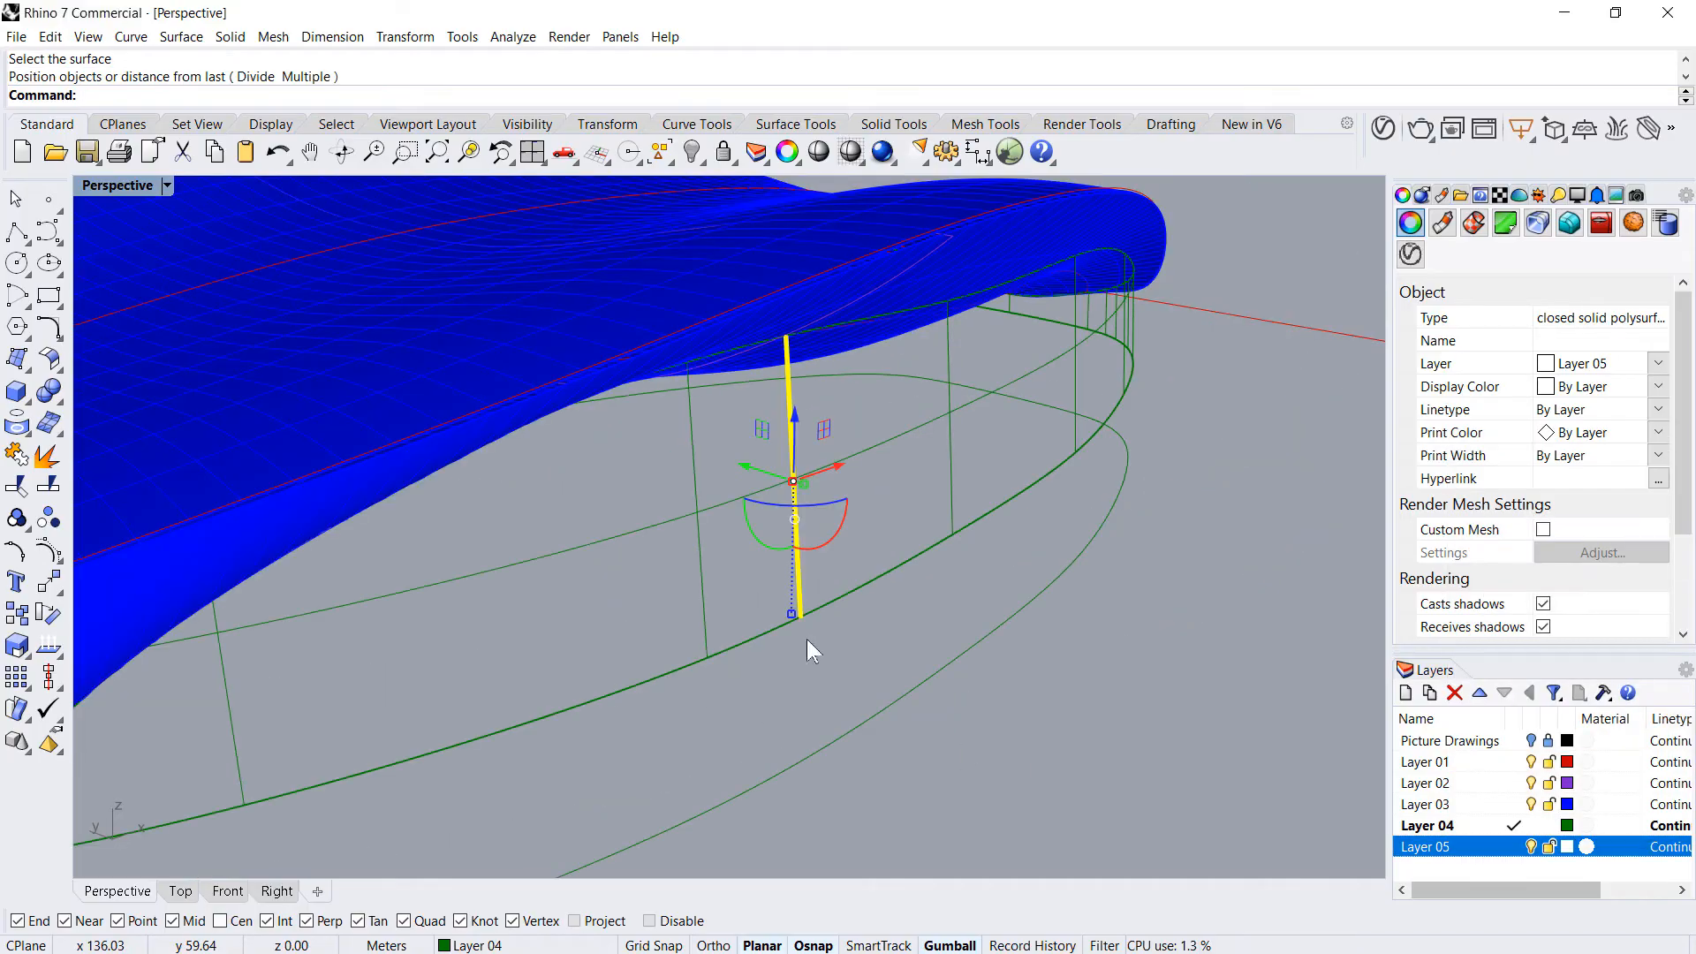
pyautogui.click(433, 38)
pyautogui.moveTo(475, 282)
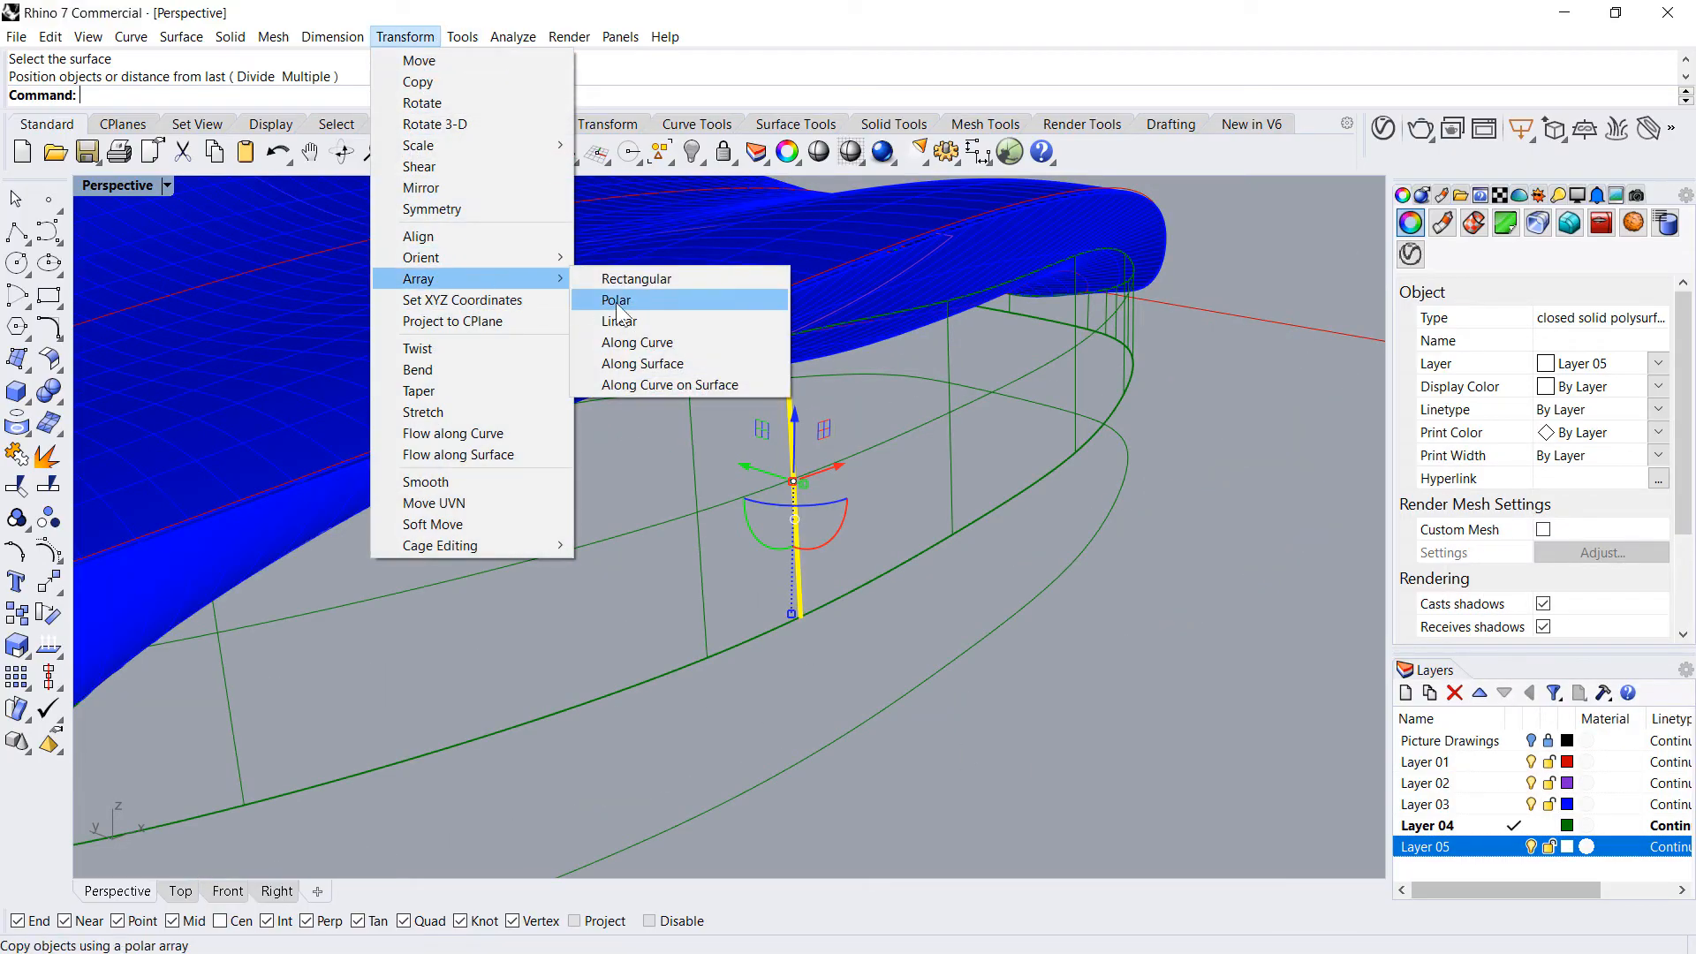
pyautogui.click(661, 349)
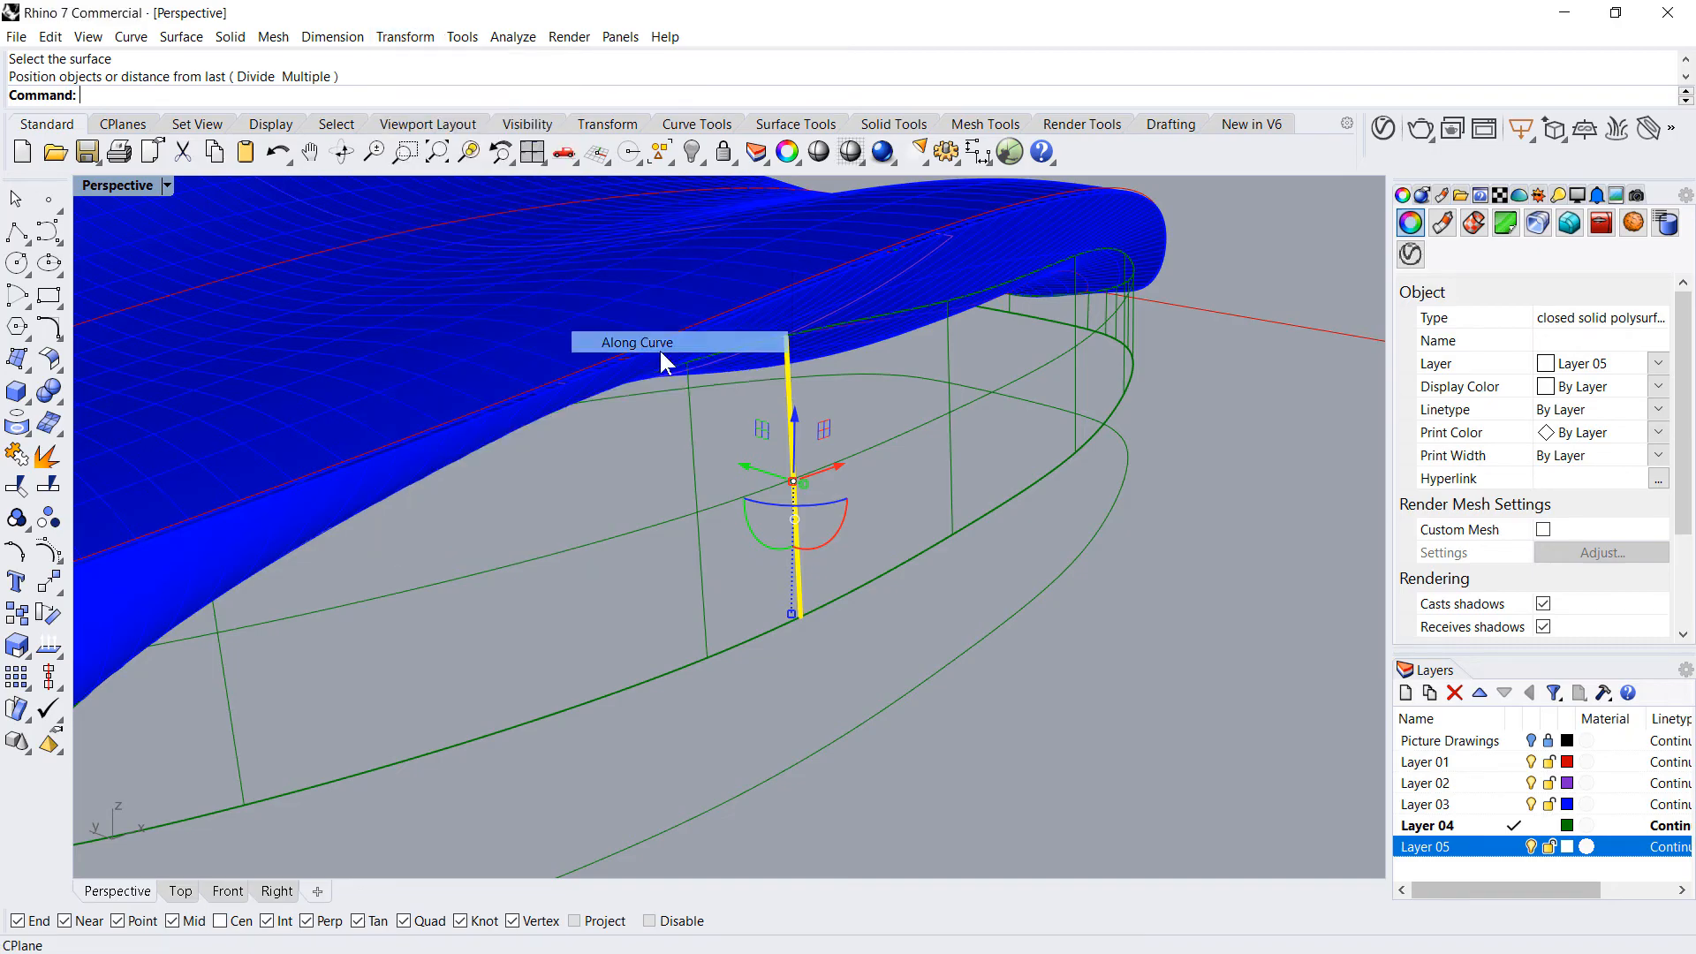
pyautogui.click(843, 602)
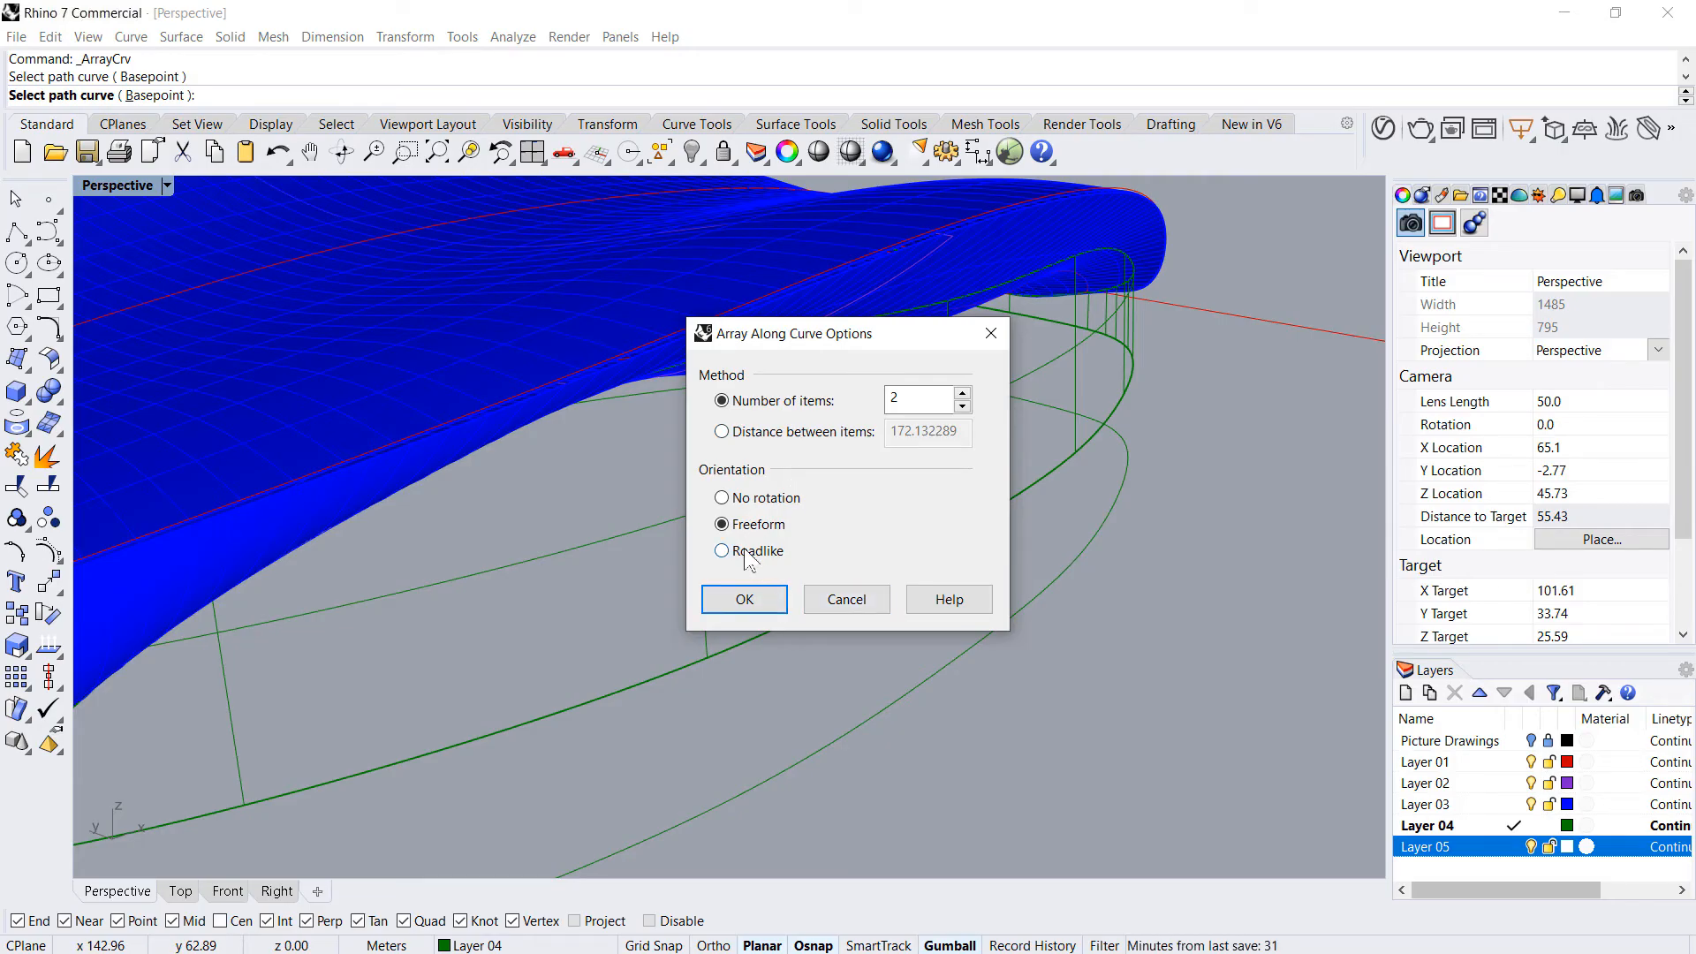
pyautogui.click(822, 433)
pyautogui.click(895, 397)
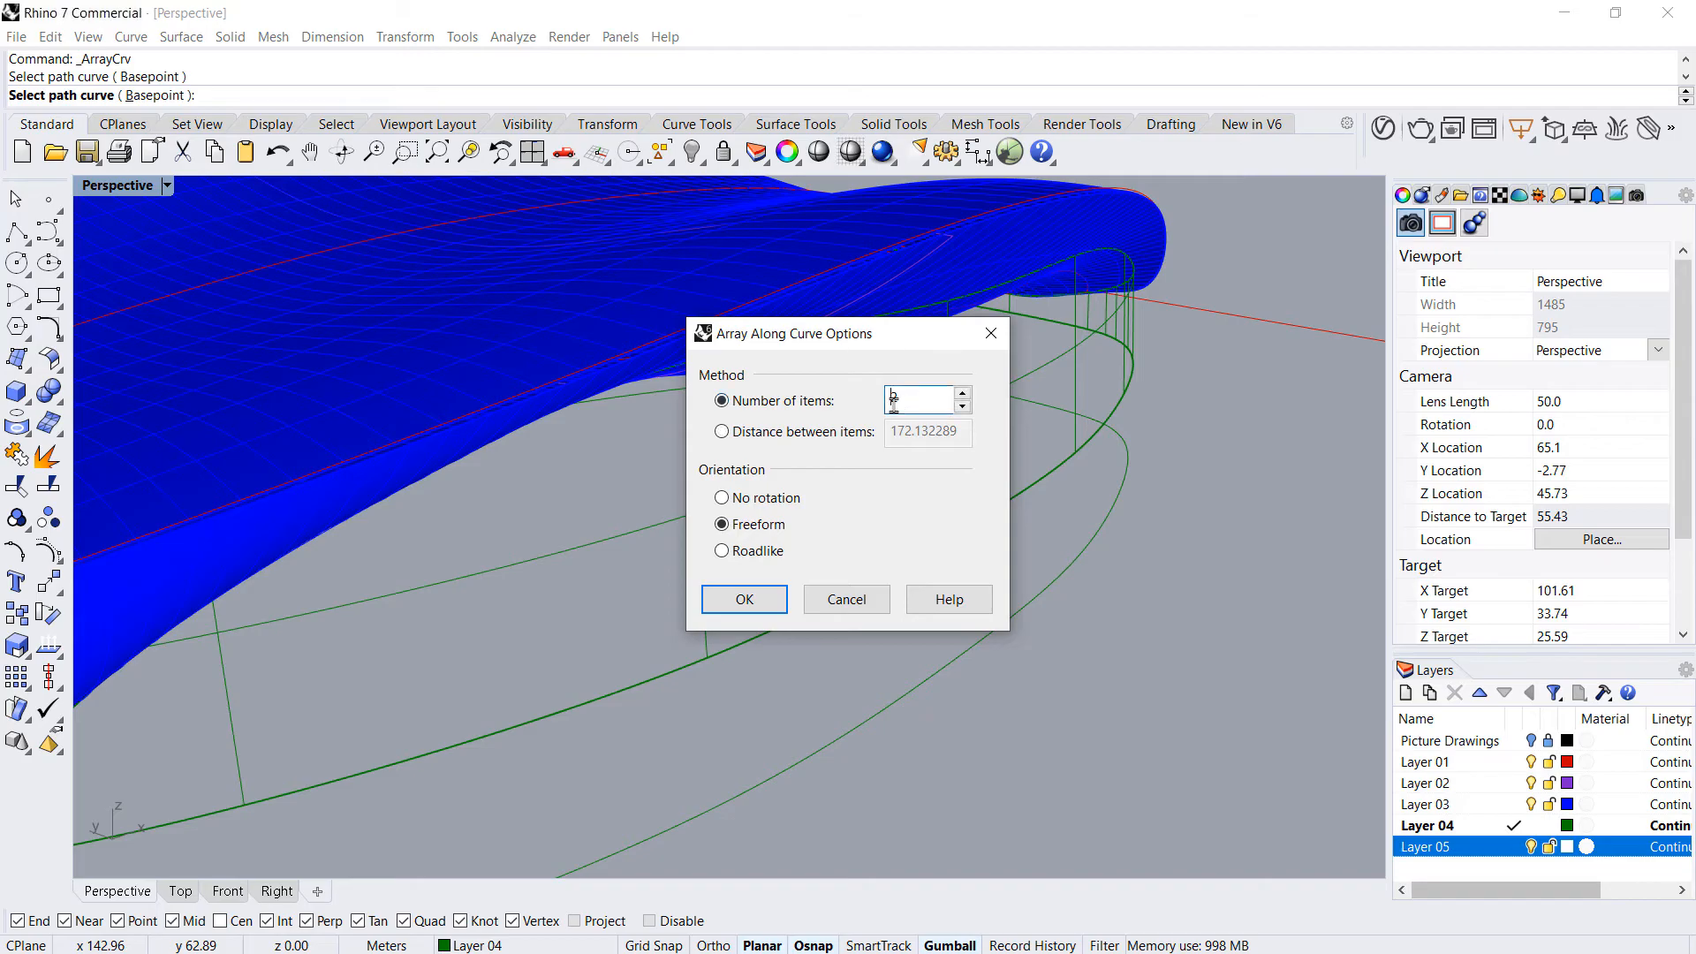
pyautogui.write('50')
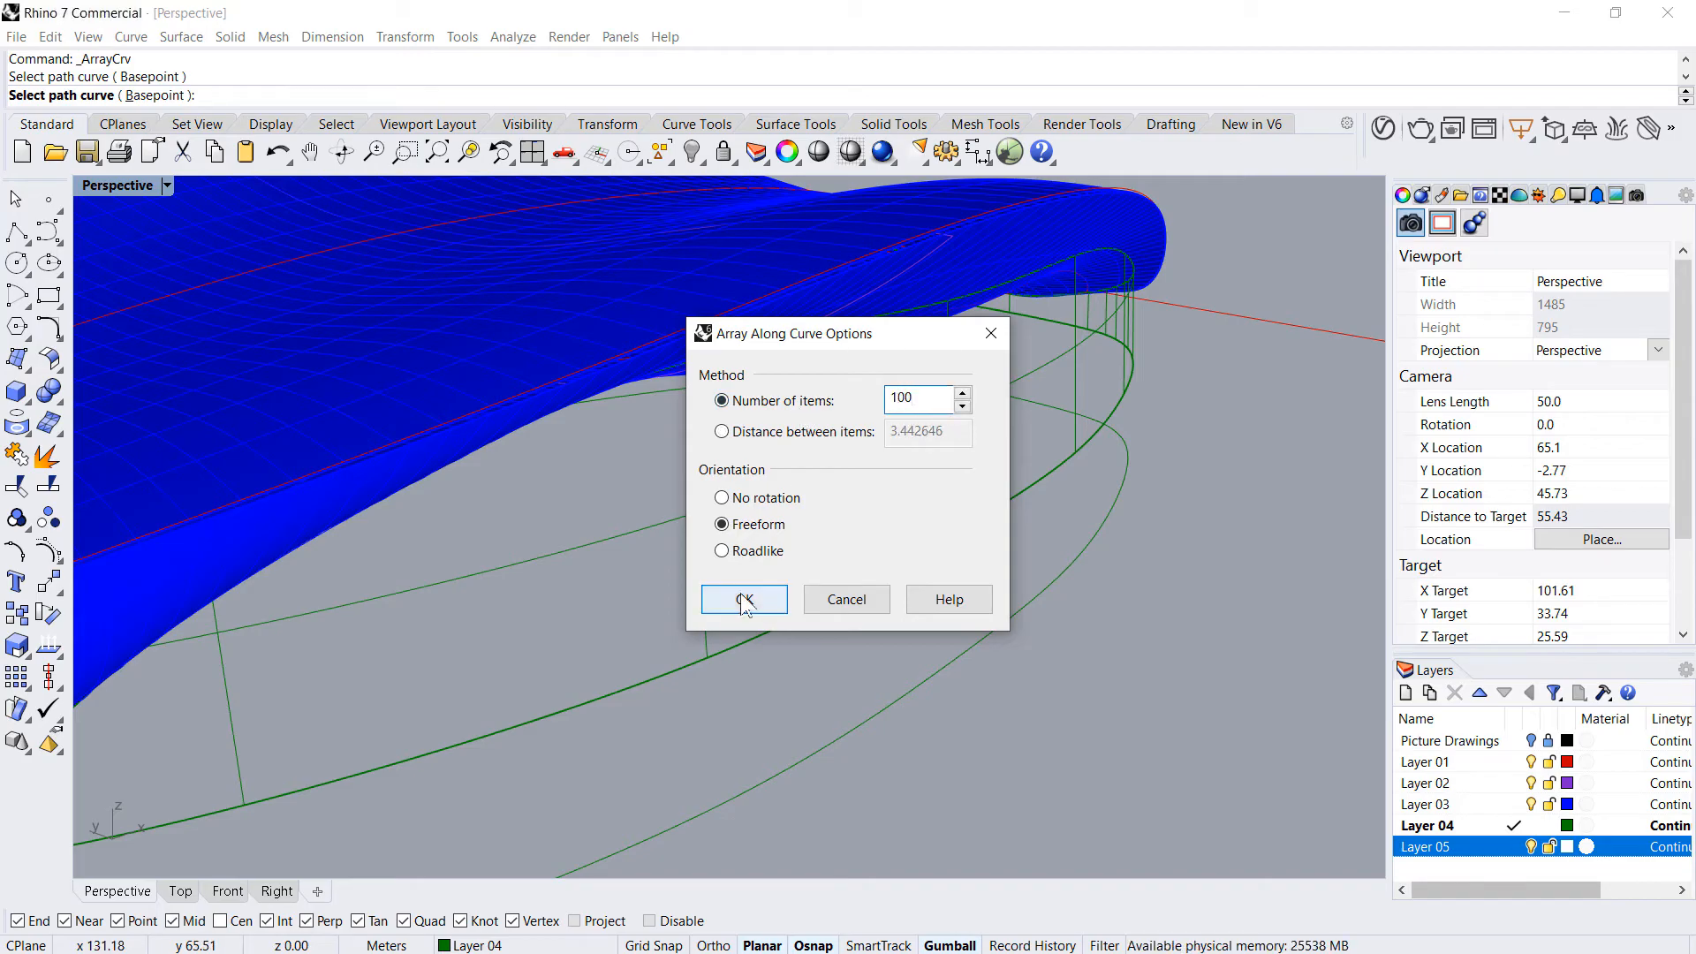
pyautogui.click(743, 598)
pyautogui.click(1242, 734)
# - Examine the arrayed mullions around the wall and where they pass through the roof
pyautogui.moveTo(1049, 740); pyautogui.dragTo(809, 638, button='right')
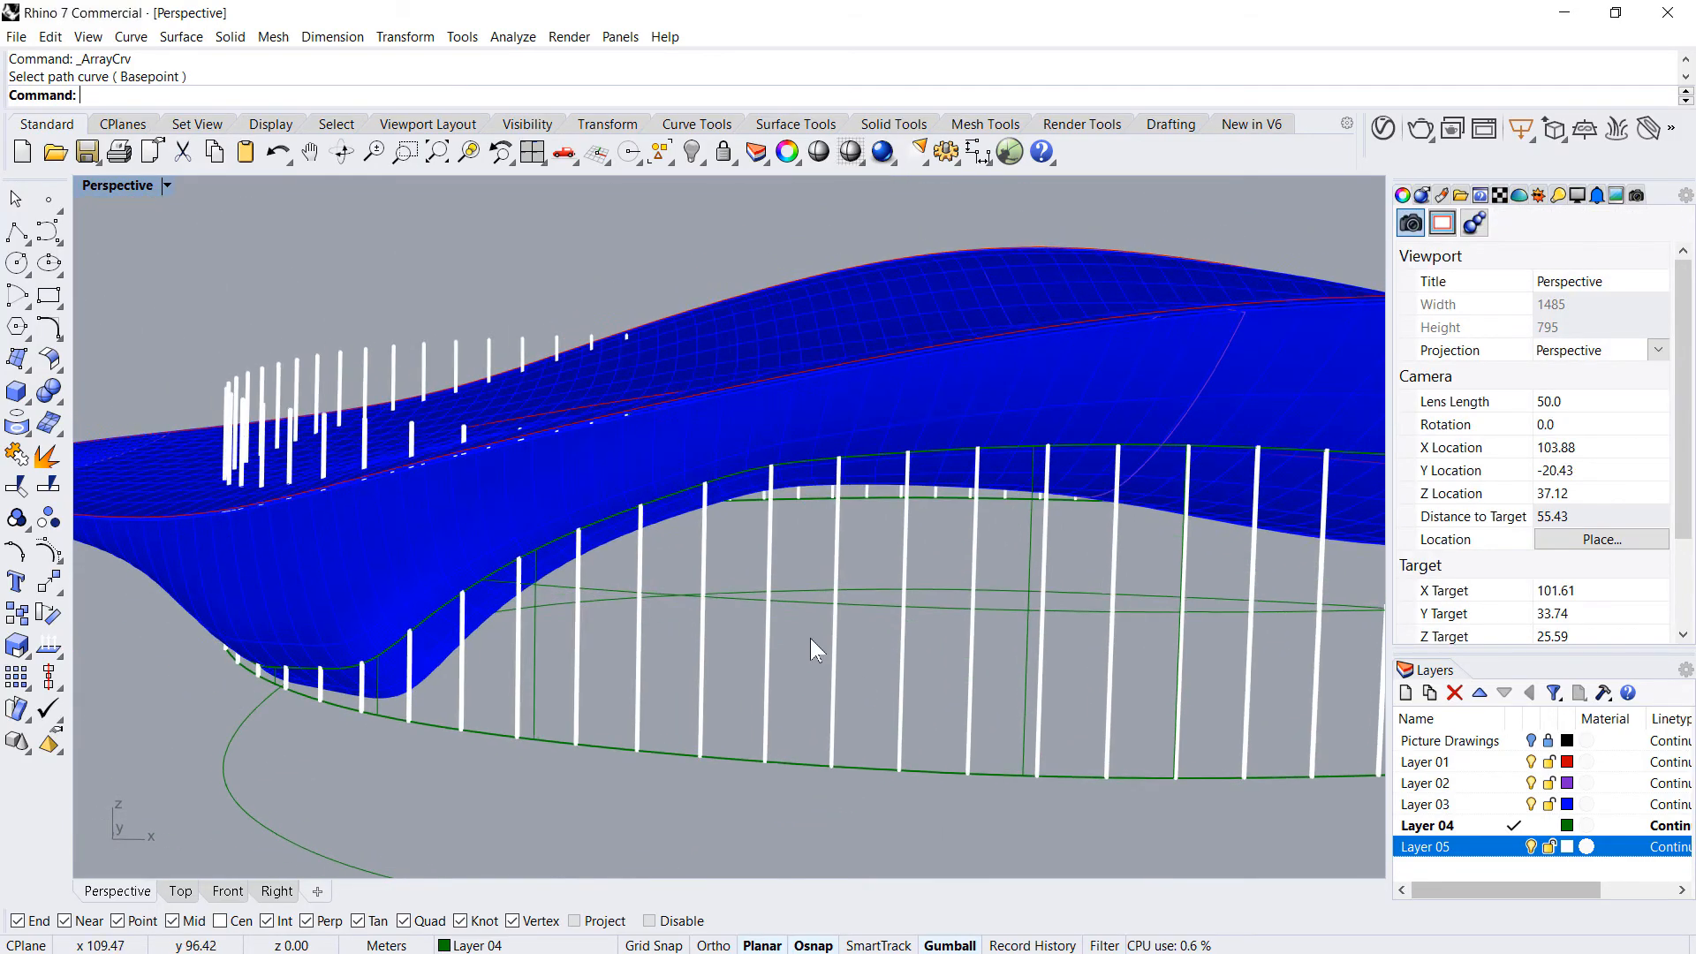
pyautogui.scroll(-14, 800, 595)
pyautogui.scroll(14, 1021, 604)
pyautogui.scroll(-10, 1021, 604)
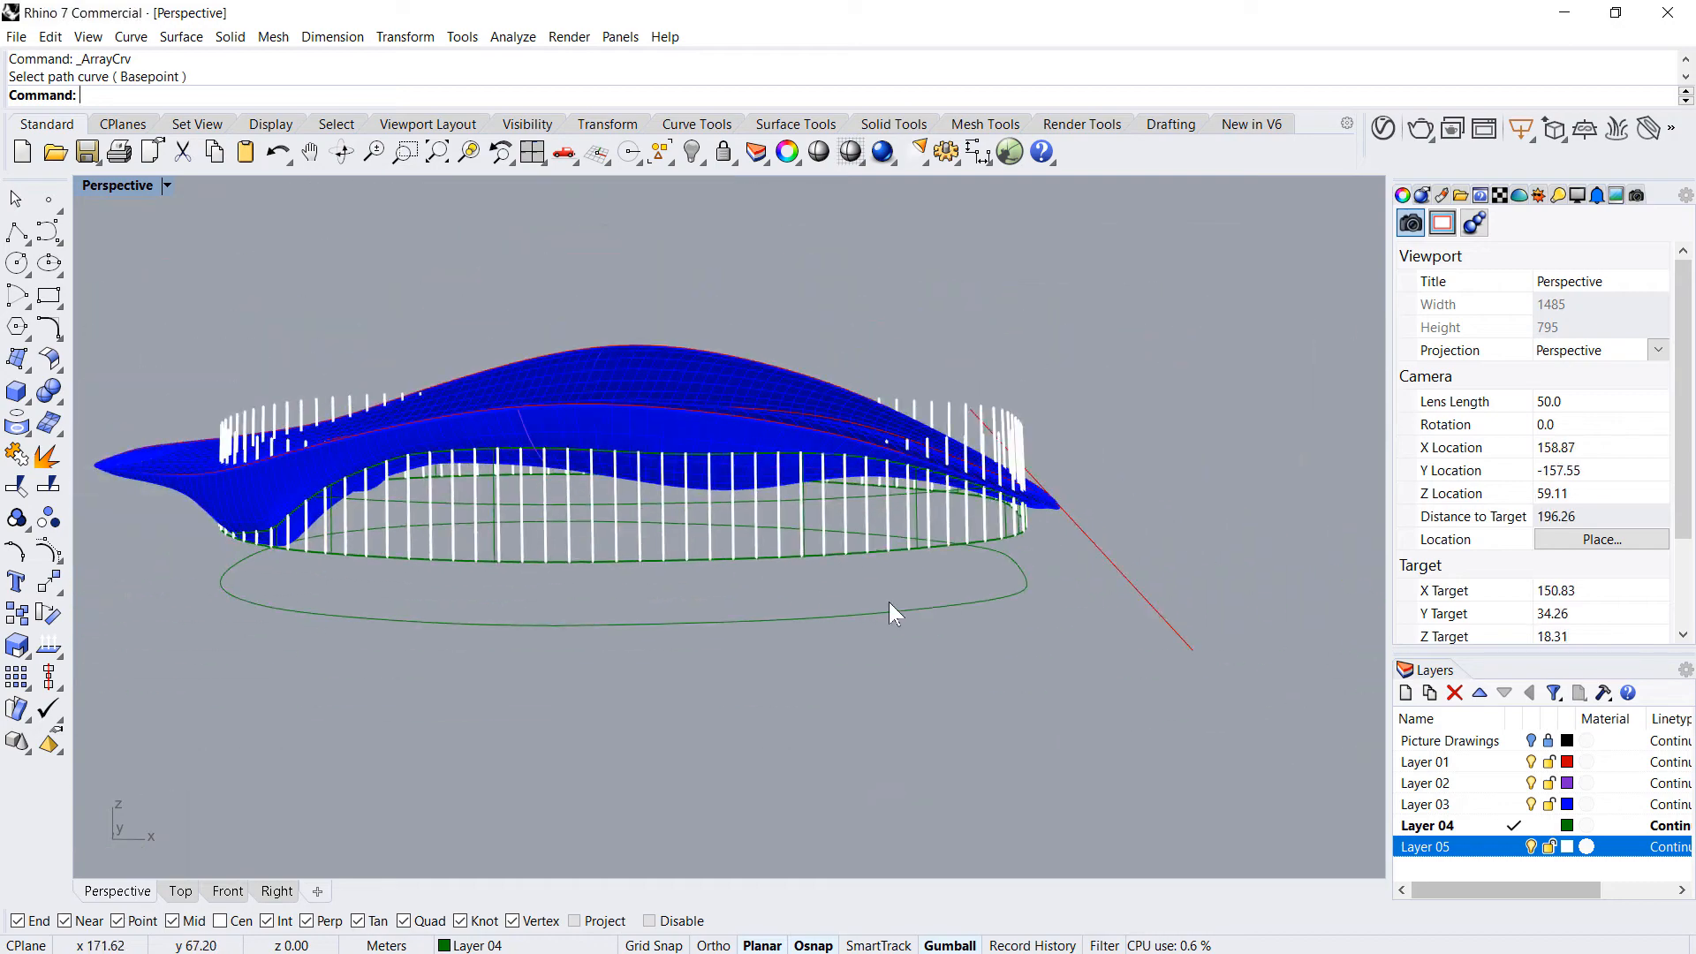
pyautogui.moveTo(1100, 694); pyautogui.dragTo(782, 538, button='right')
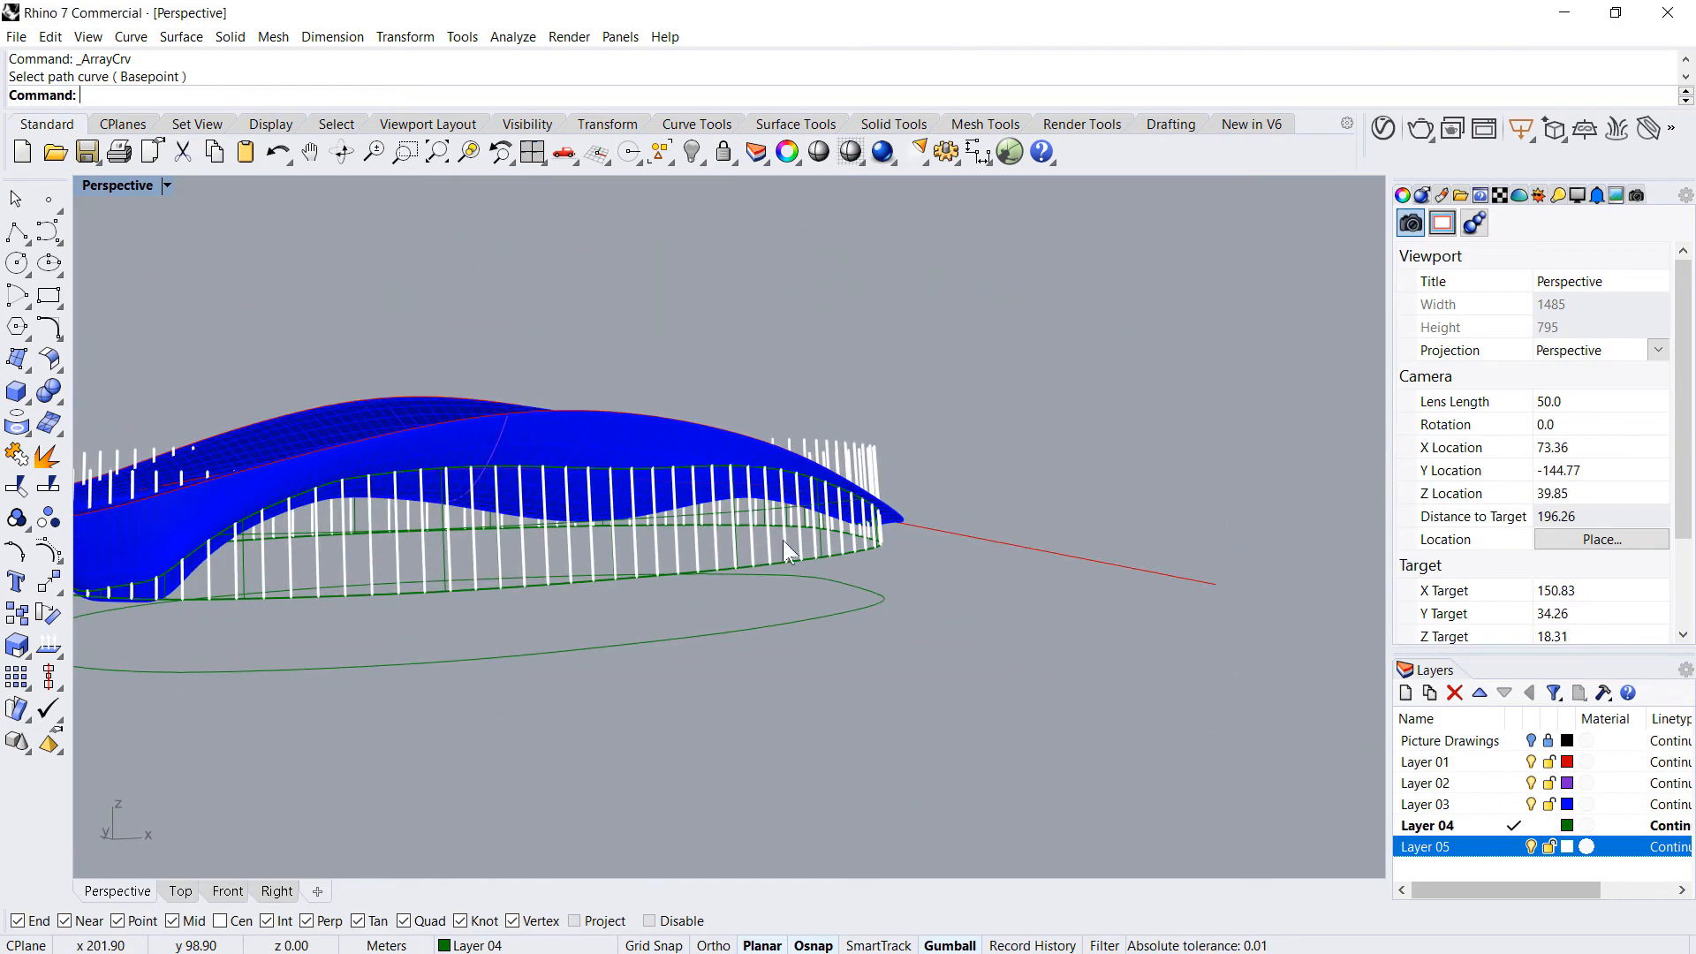
pyautogui.scroll(8, 671, 563)
pyautogui.moveTo(670, 563); pyautogui.dragTo(701, 633, button='right')
pyautogui.scroll(-14, 638, 583)
pyautogui.scroll(10, 713, 470)
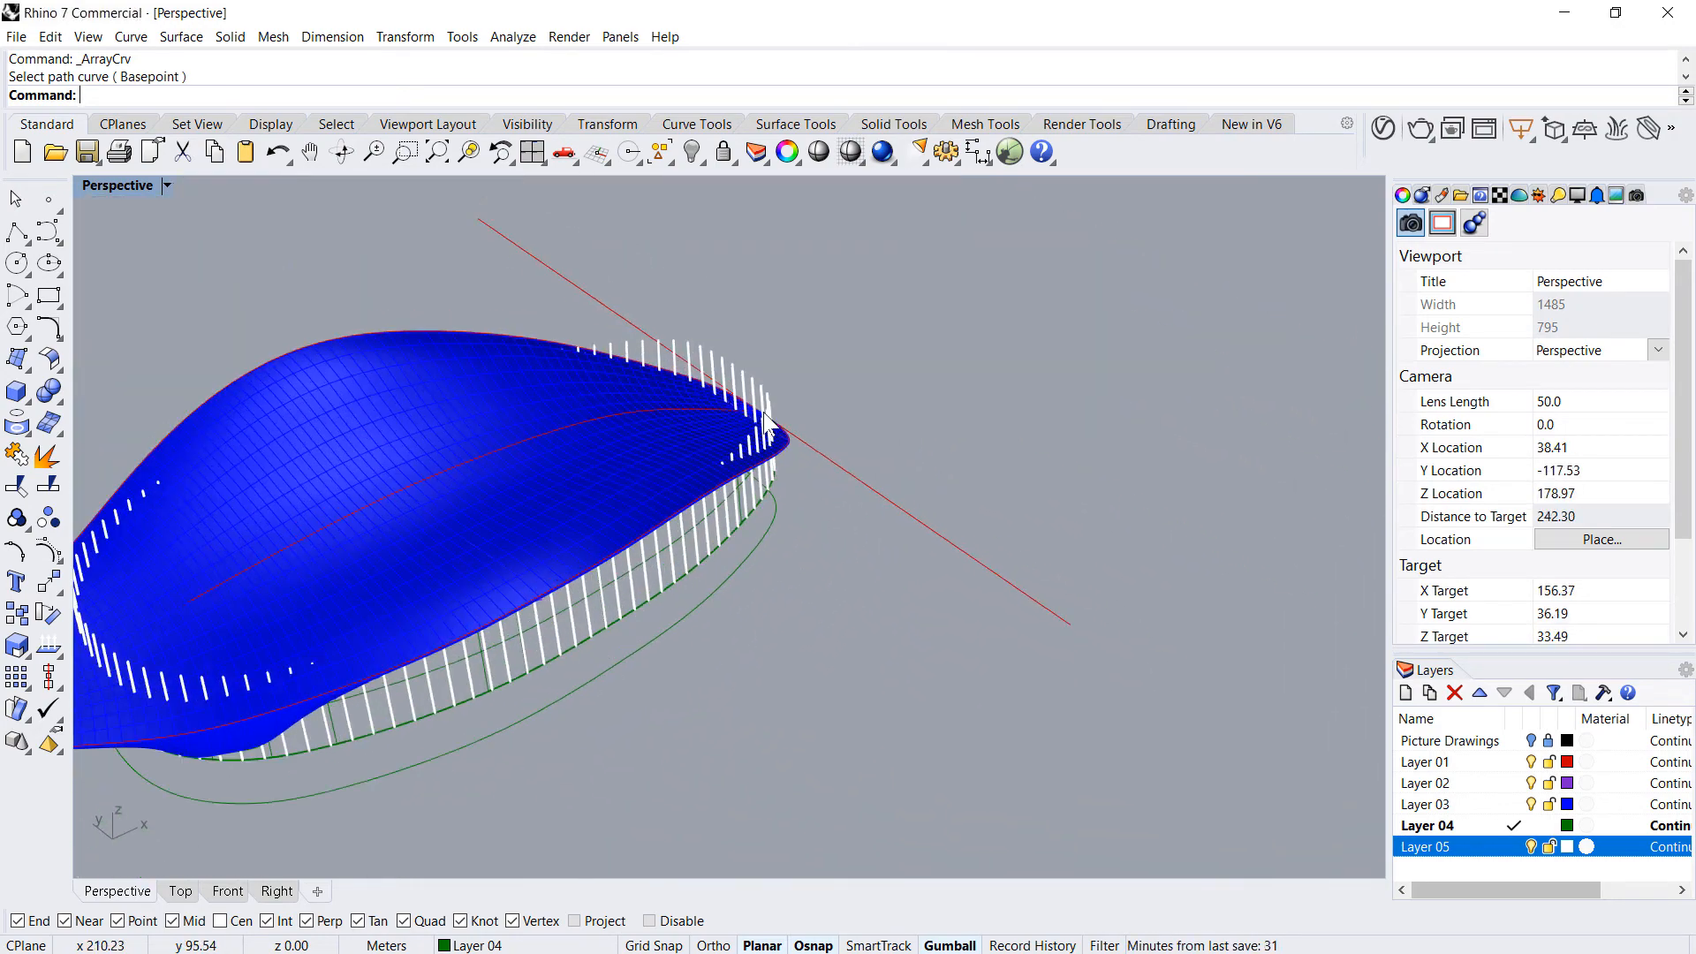
pyautogui.scroll(-18, 957, 431)
pyautogui.scroll(12, 733, 570)
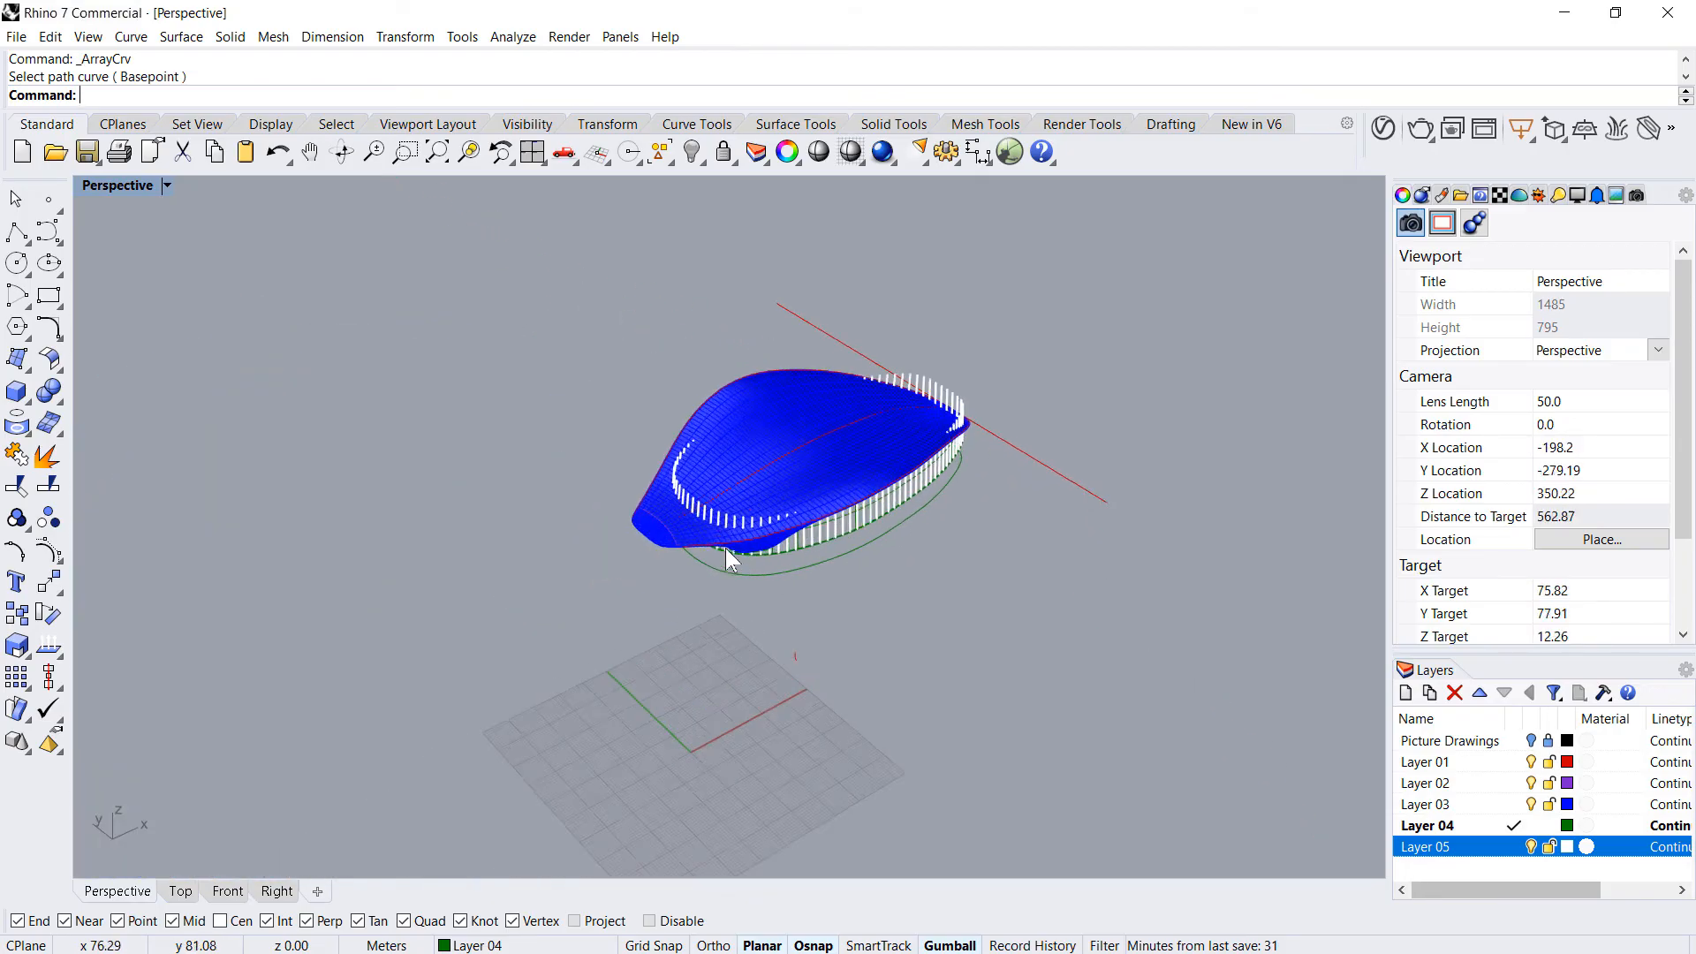
pyautogui.moveTo(921, 567); pyautogui.dragTo(861, 480, button='right')
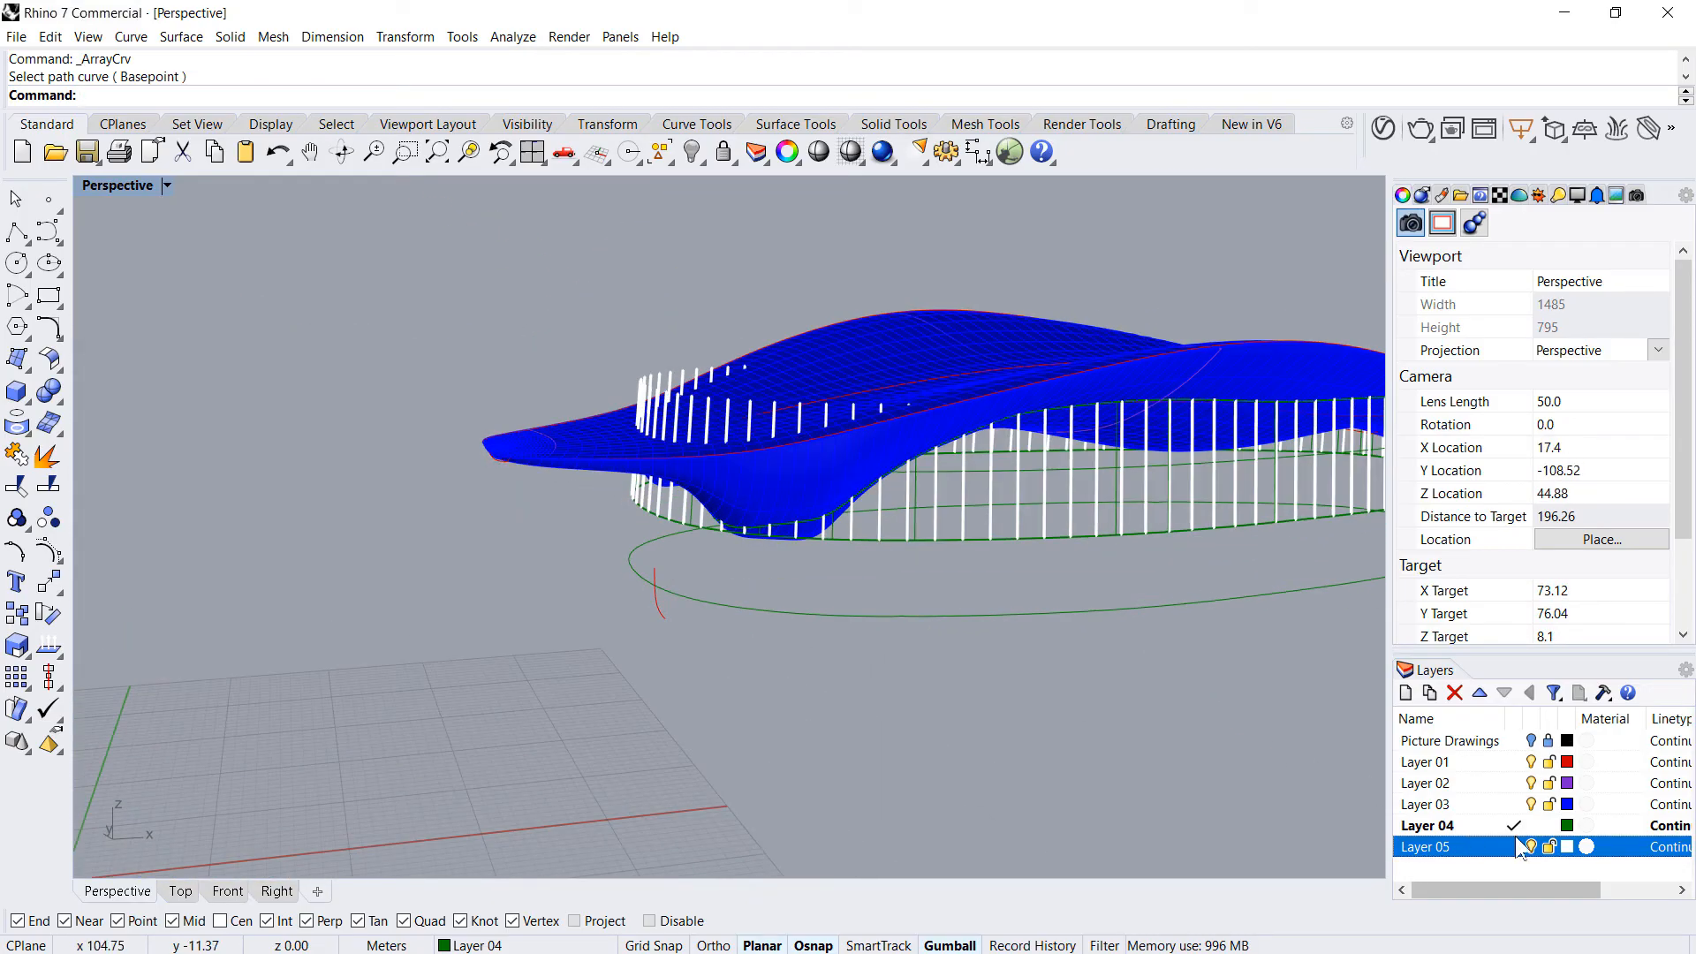
pyautogui.moveTo(978, 748); pyautogui.dragTo(1022, 767, button='right')
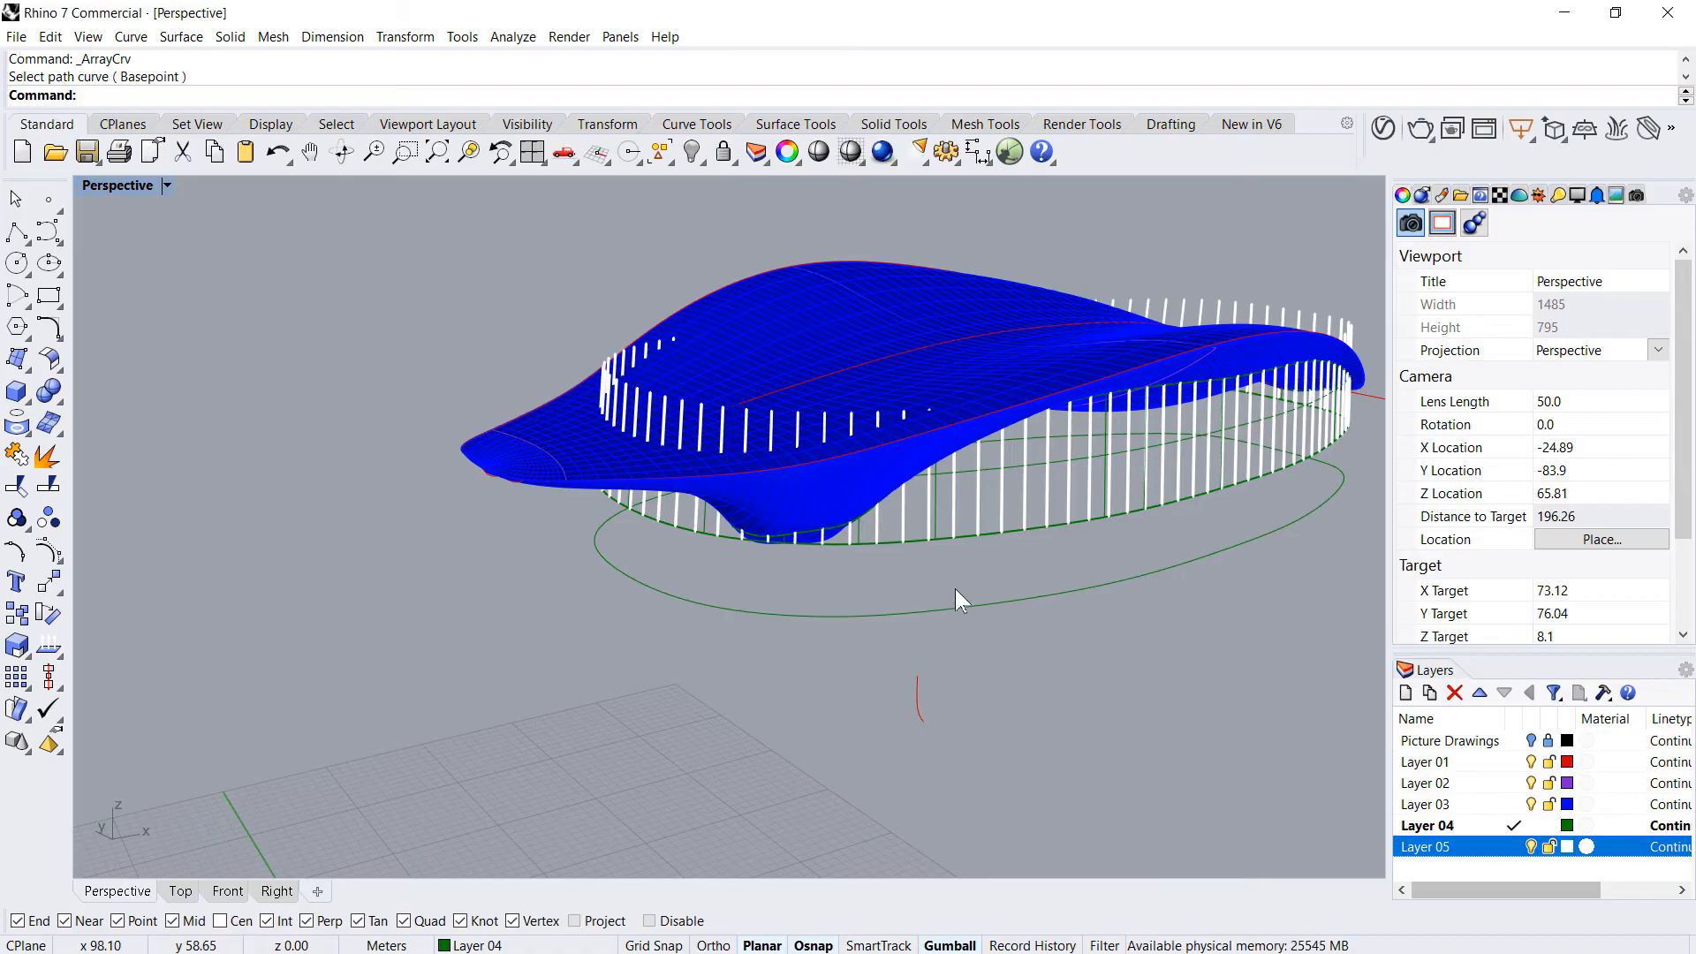
pyautogui.keyDown('shift'); pyautogui.moveTo(926, 641); pyautogui.dragTo(630, 742, button='right'); pyautogui.keyUp('shift')
pyautogui.scroll(12, 978, 477)
pyautogui.moveTo(979, 483)
pyautogui.mouseDown(button='right')
pyautogui.moveTo(969, 505)
pyautogui.moveTo(957, 459)
pyautogui.mouseUp(button='right')
pyautogui.scroll(-14, 918, 558)
# - Boolean-split all mullions on Layer 05 with the roof surface
pyautogui.rightClick(1485, 846)
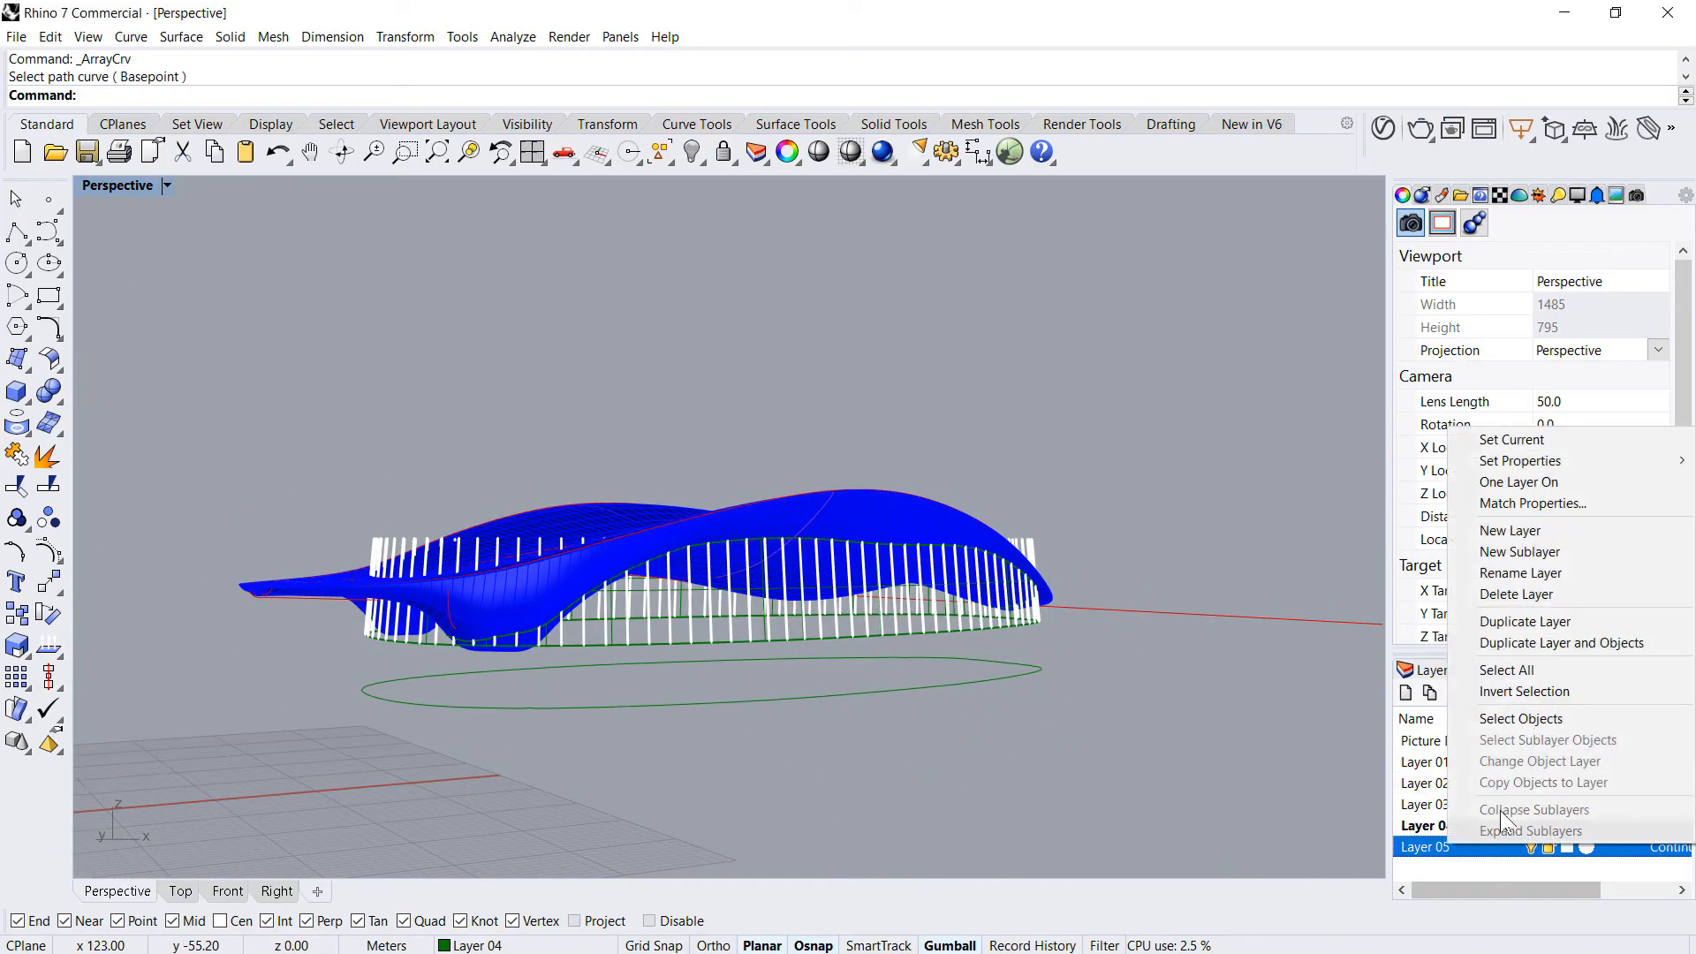
pyautogui.click(1501, 715)
pyautogui.write('BS')
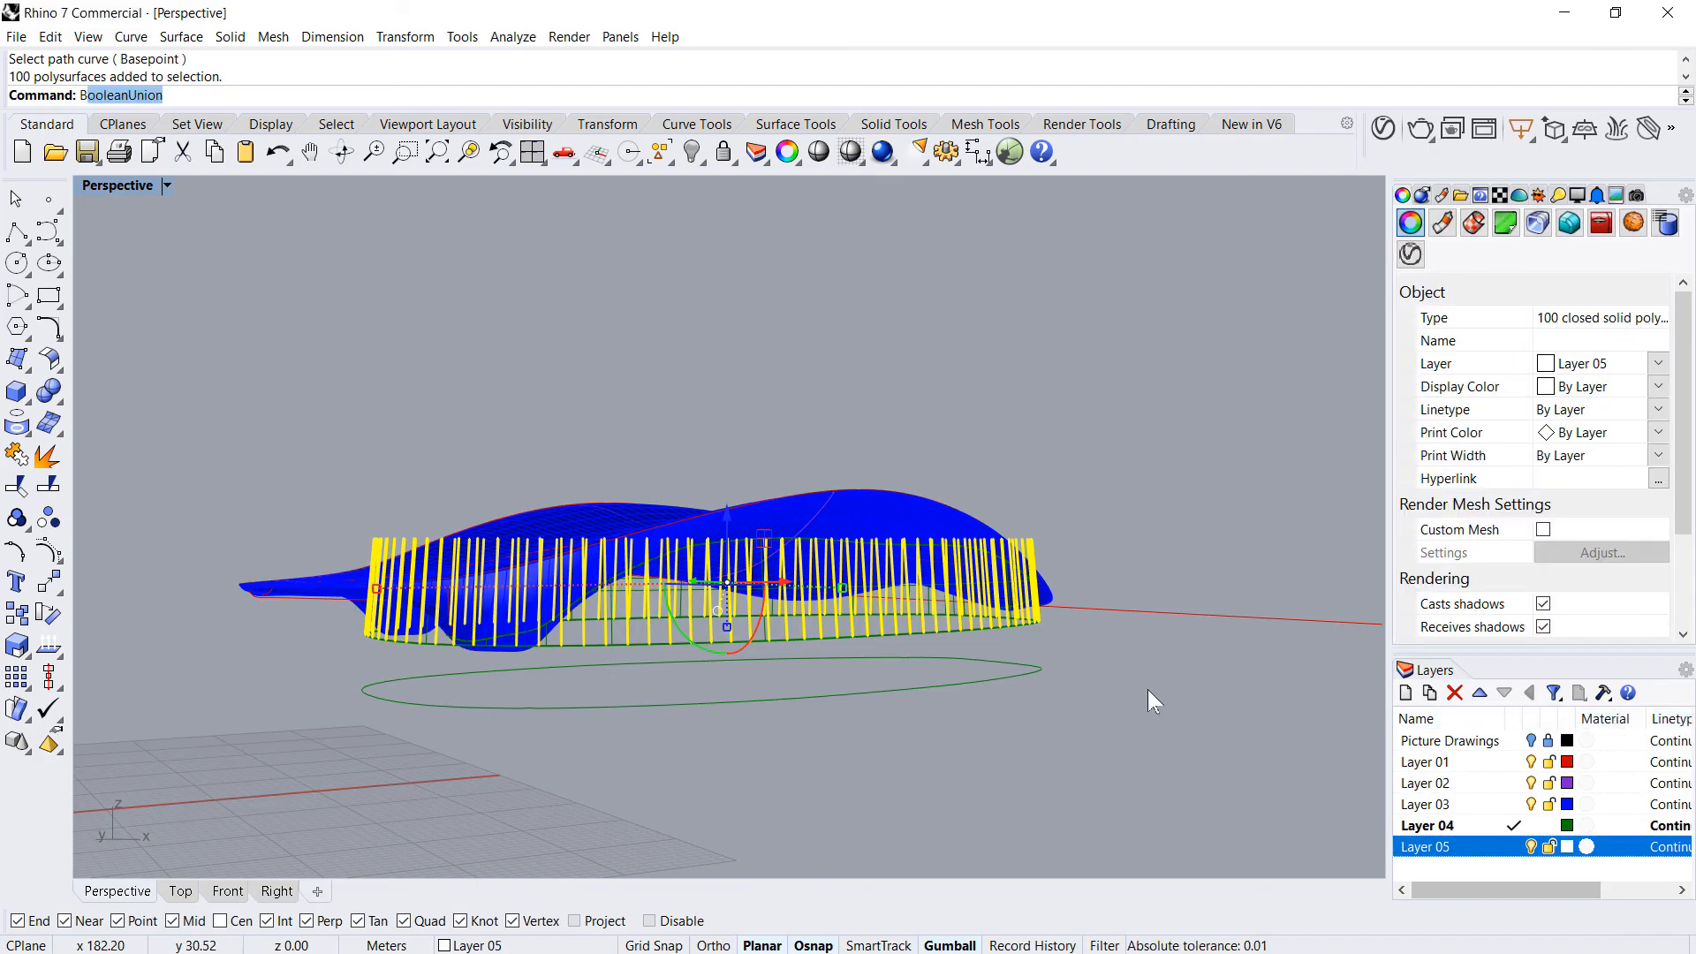
pyautogui.press('Return')
pyautogui.scroll(5, 902, 657)
pyautogui.click(914, 471)
pyautogui.press('Return')
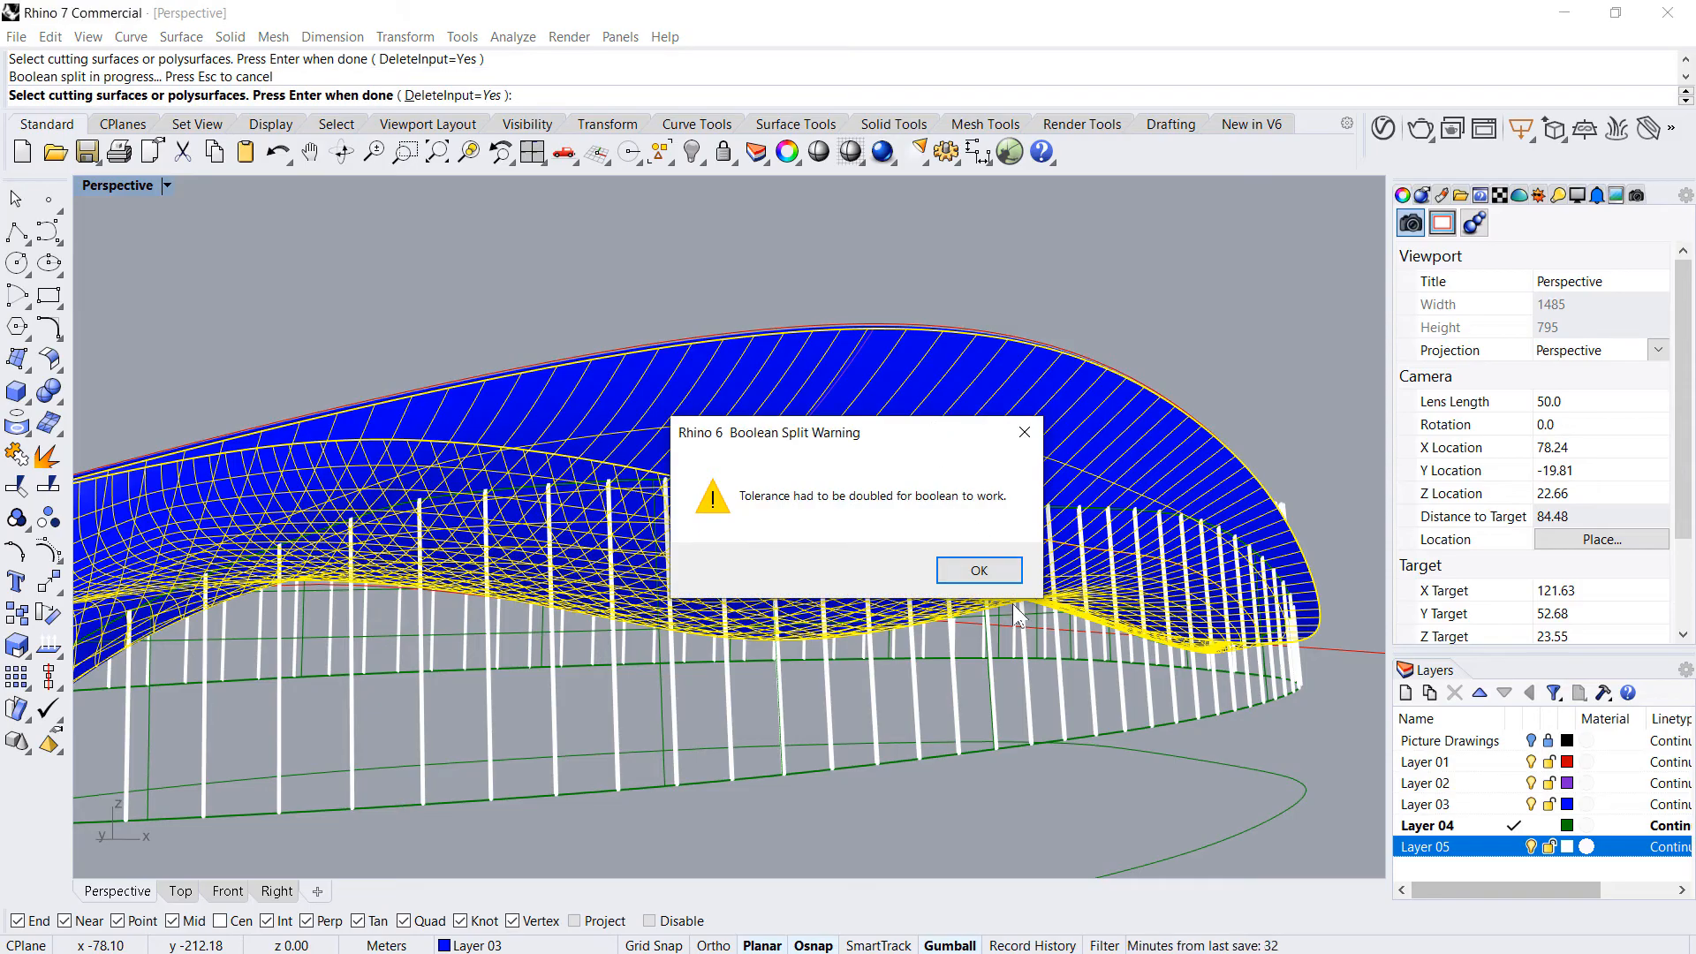
pyautogui.click(976, 570)
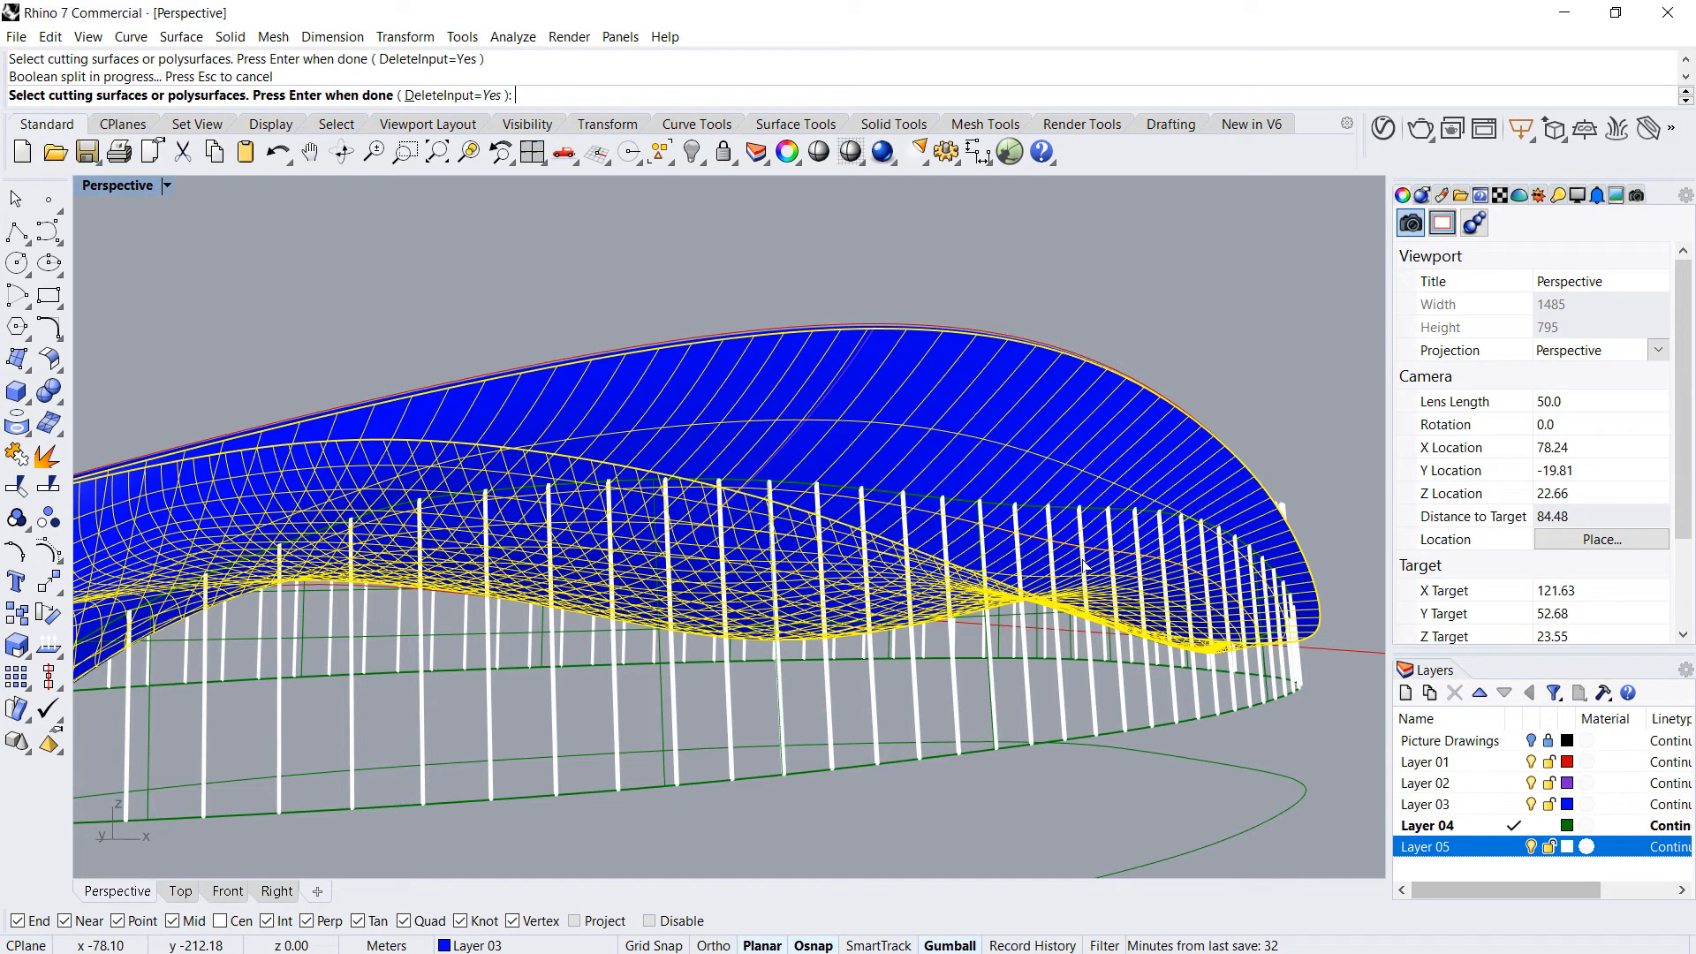
pyautogui.press('Return')
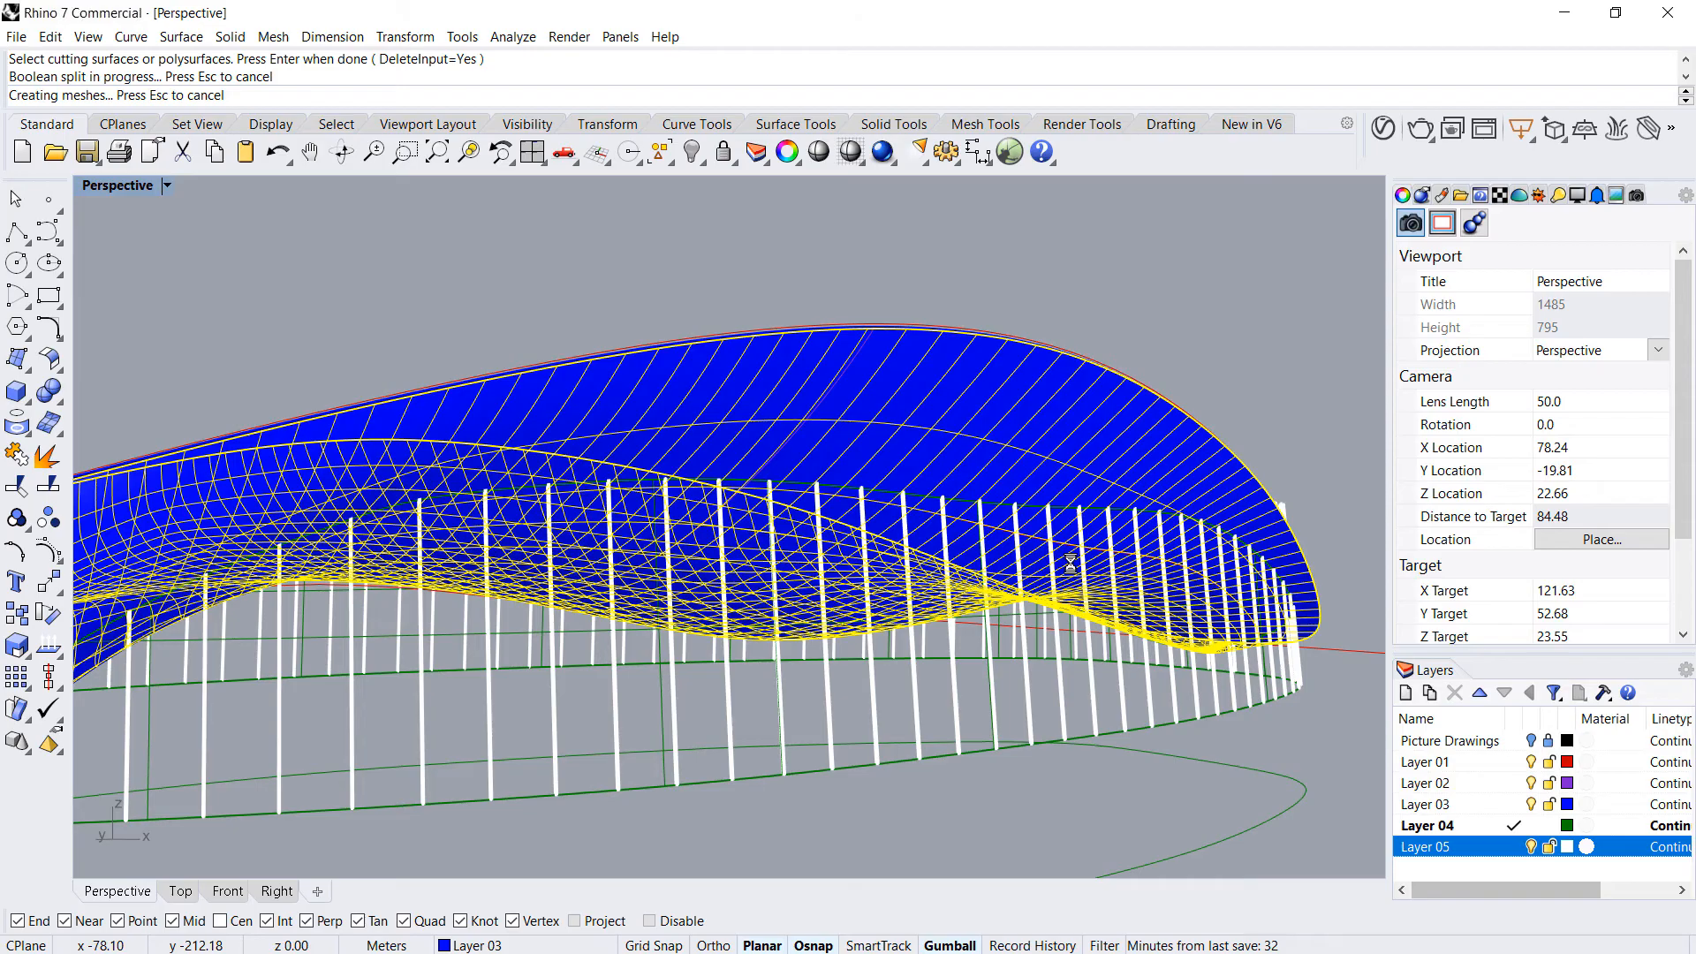
# - Delete the mullion pieces above the roof's underside, including the leftover one at the west end, keeping the lower pieces
pyautogui.scroll(-5, 1070, 562)
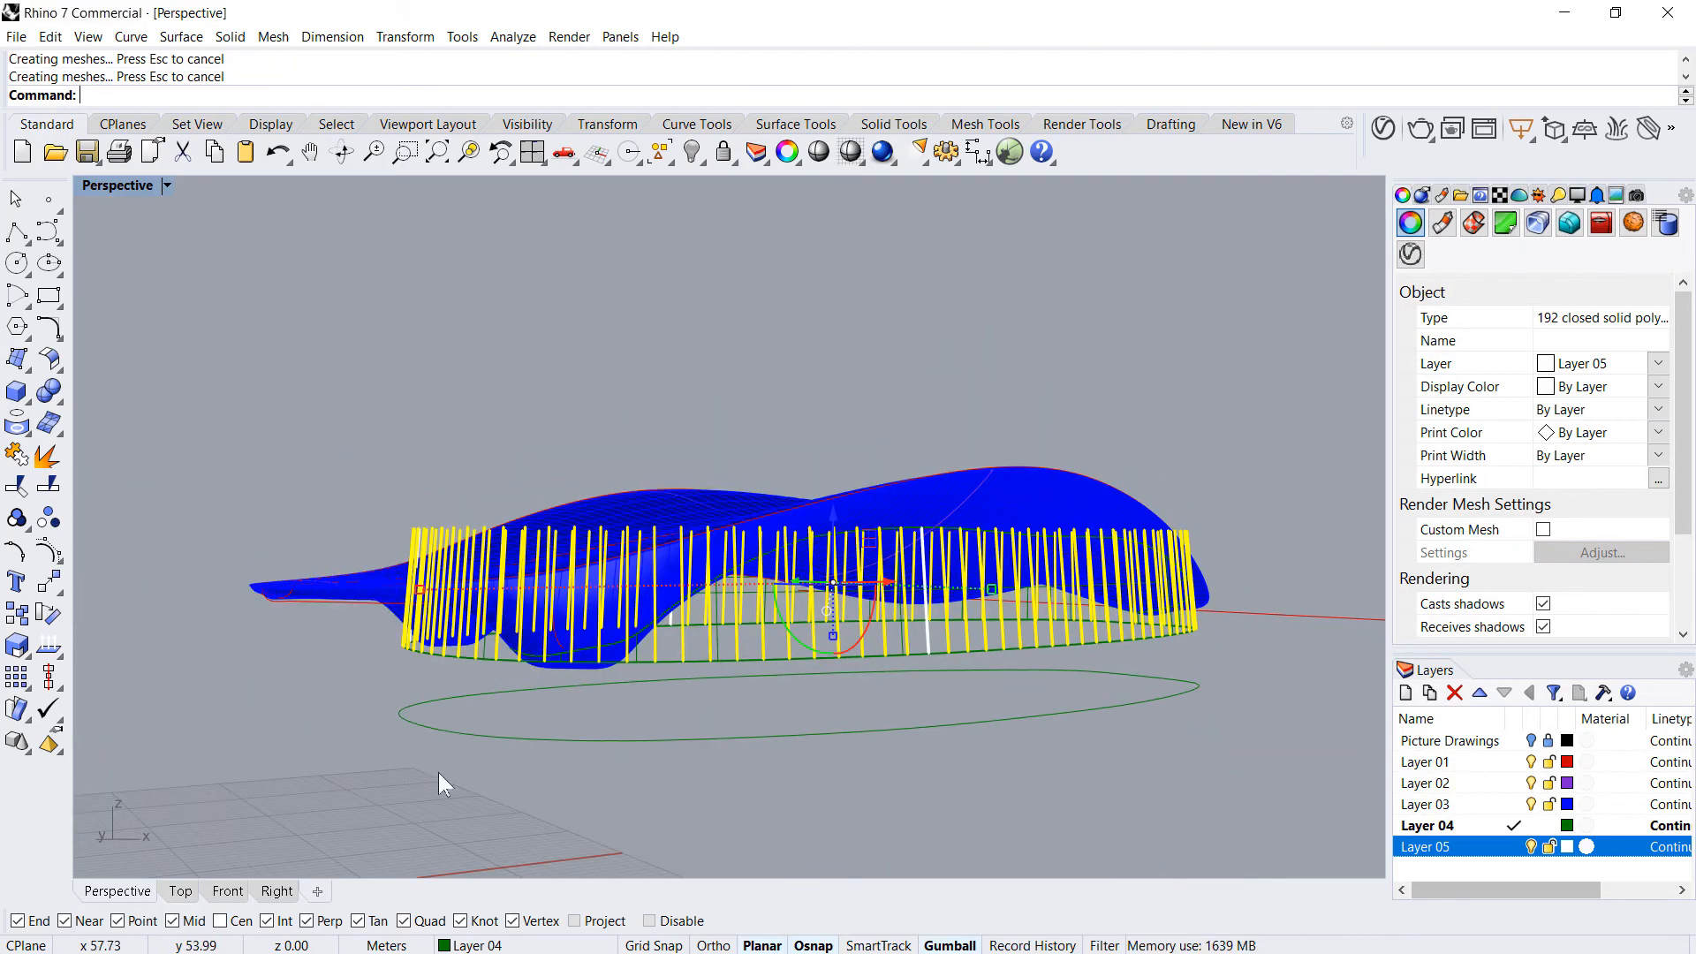
pyautogui.click(228, 890)
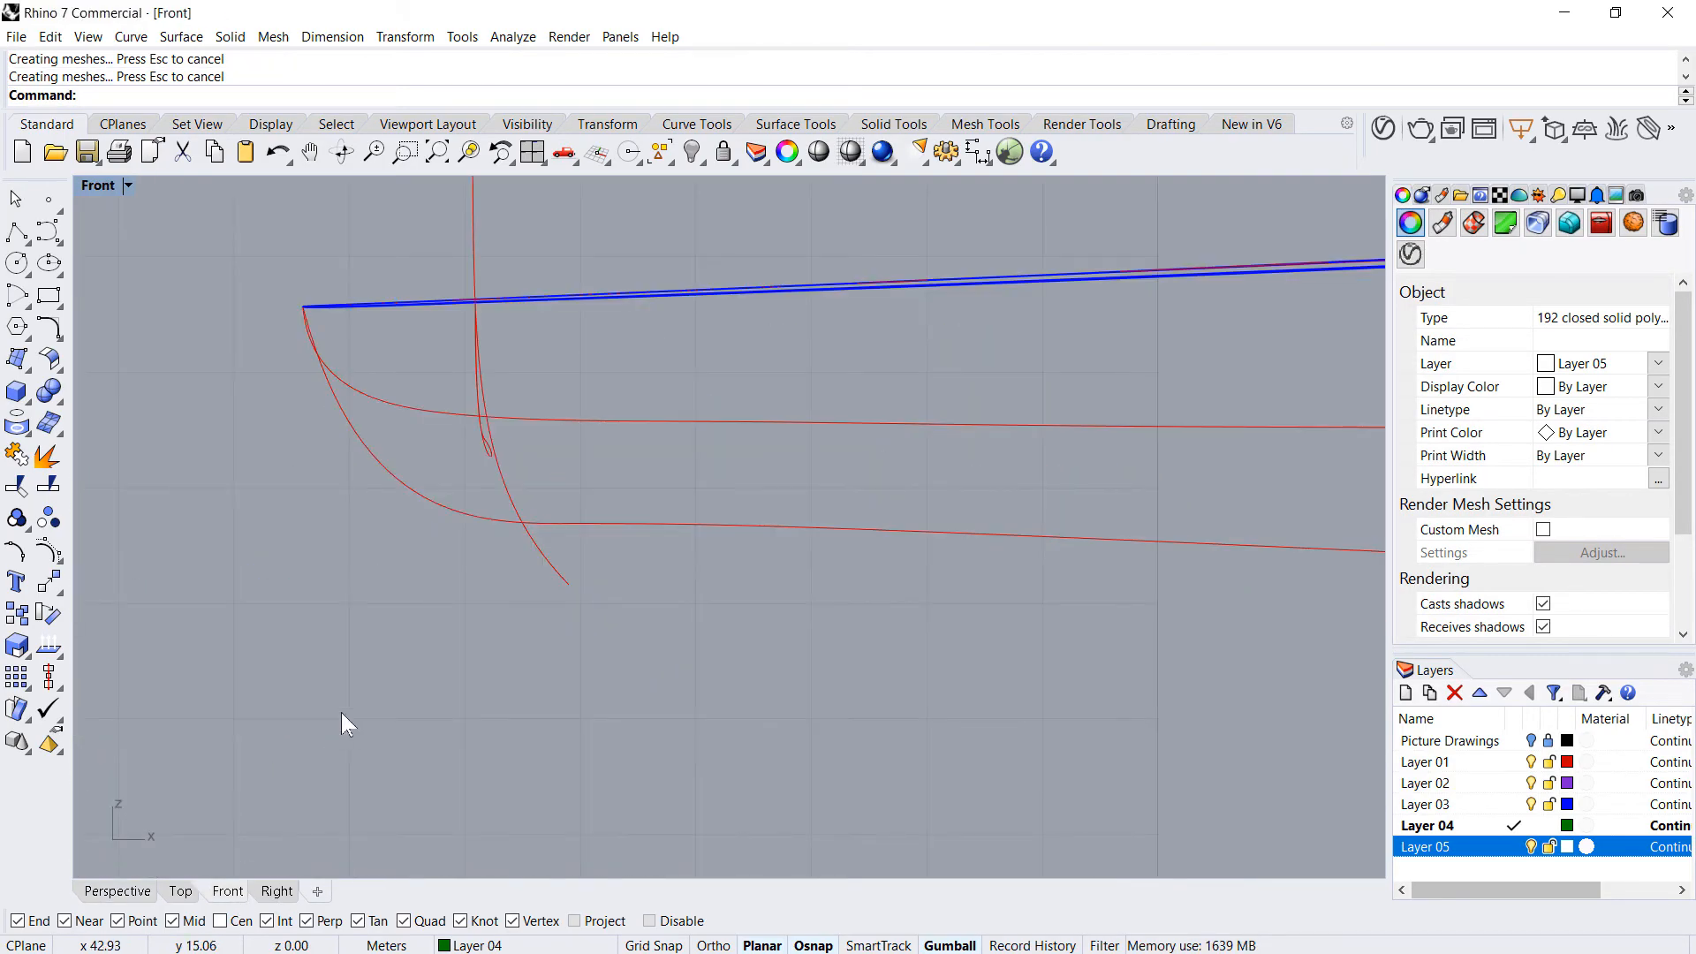
pyautogui.write('z')
pyautogui.press('Return')
pyautogui.write('s')
pyautogui.press('Return')
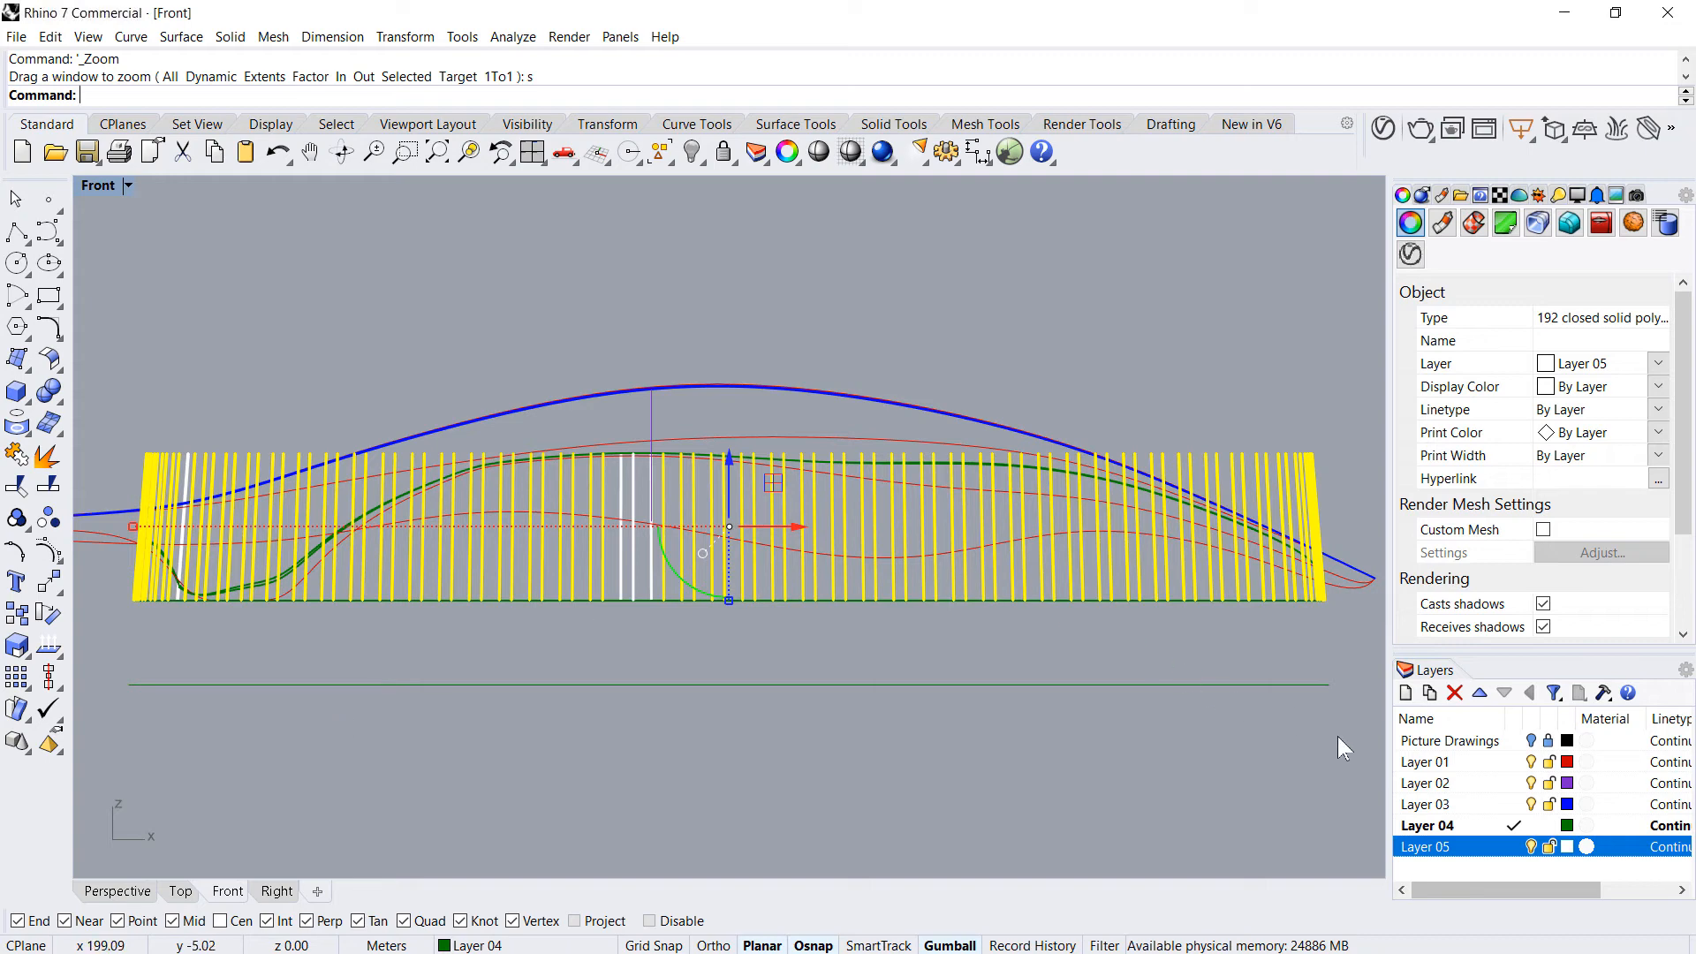
pyautogui.moveTo(1341, 748); pyautogui.dragTo(1127, 694)
pyautogui.moveTo(507, 596); pyautogui.dragTo(124, 601)
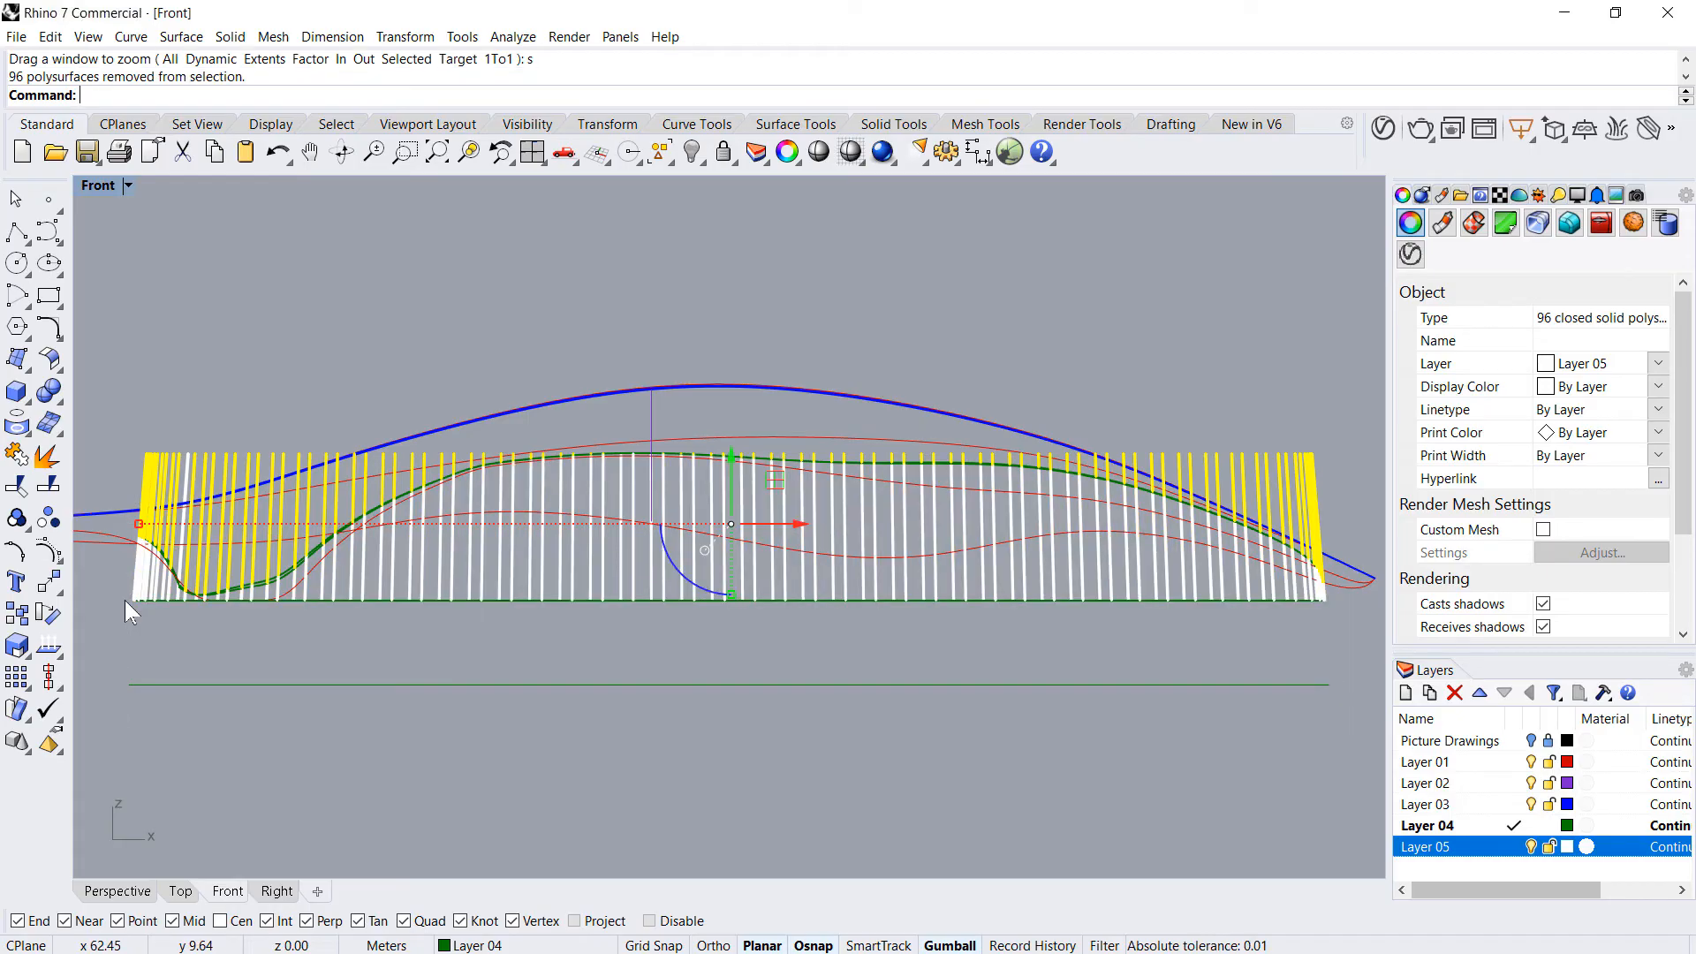
pyautogui.press('Delete')
pyautogui.moveTo(205, 414); pyautogui.dragTo(152, 466)
pyautogui.press('Delete')
# - Hide Layer 05 and select the trimmed tapered wall surface for contouring in the Front view
pyautogui.click(137, 890)
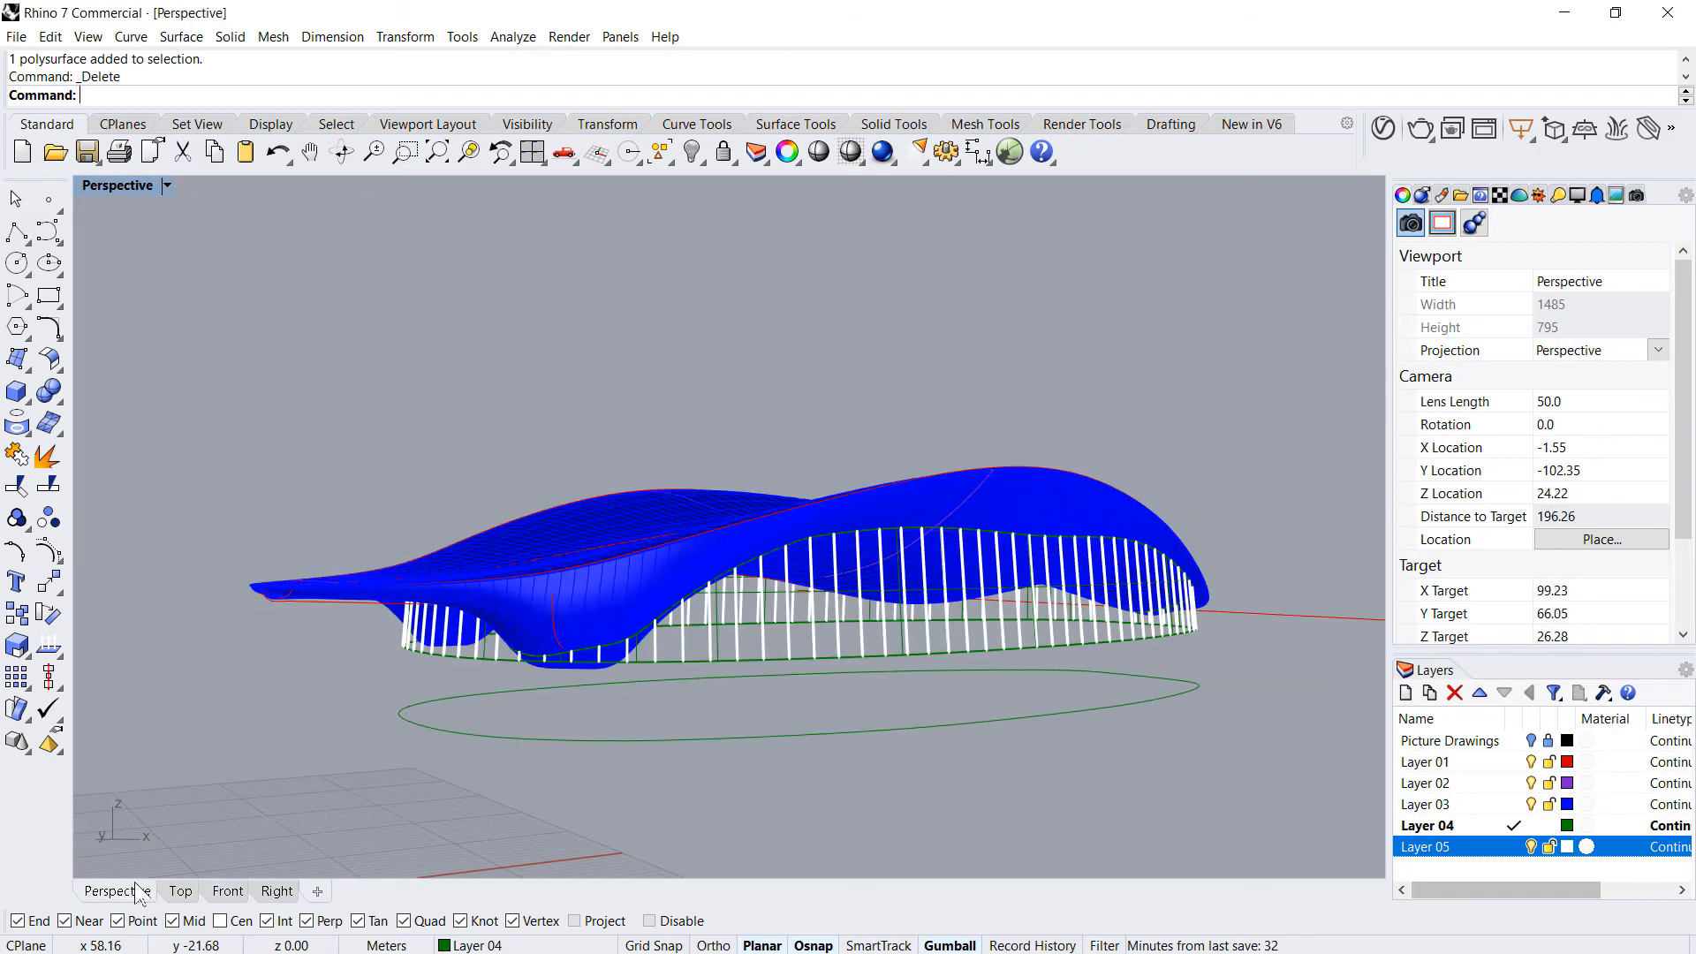
pyautogui.moveTo(651, 727); pyautogui.dragTo(1148, 671, button='right')
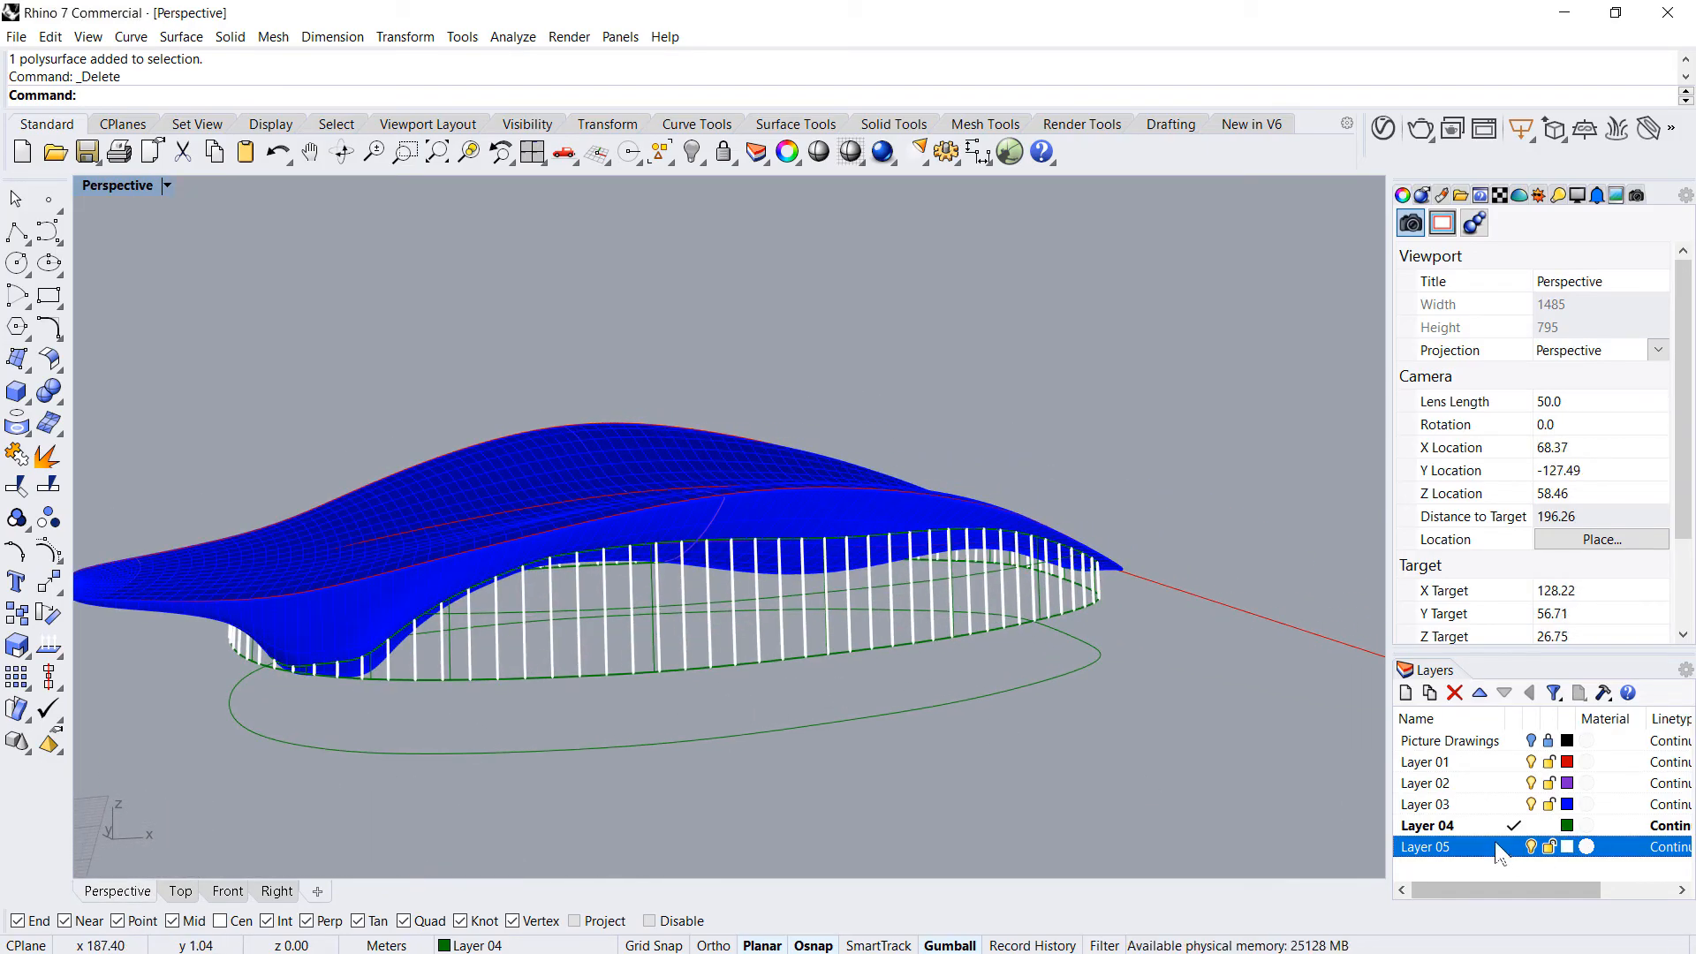
pyautogui.click(1531, 847)
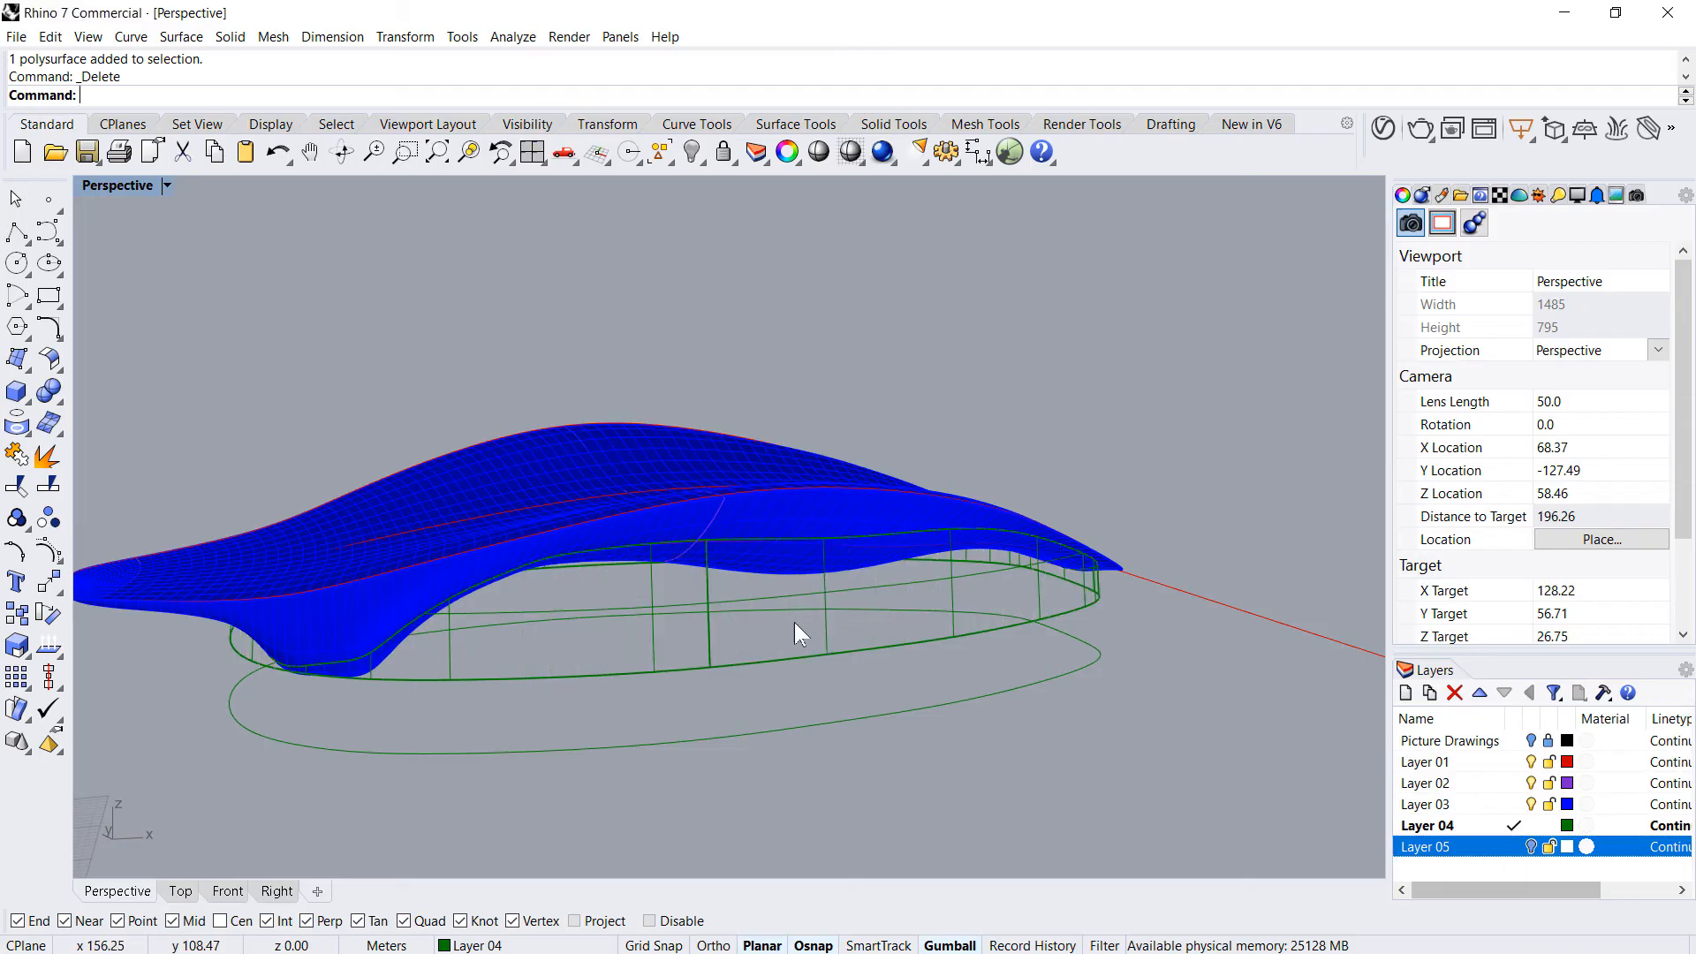
pyautogui.click(823, 625)
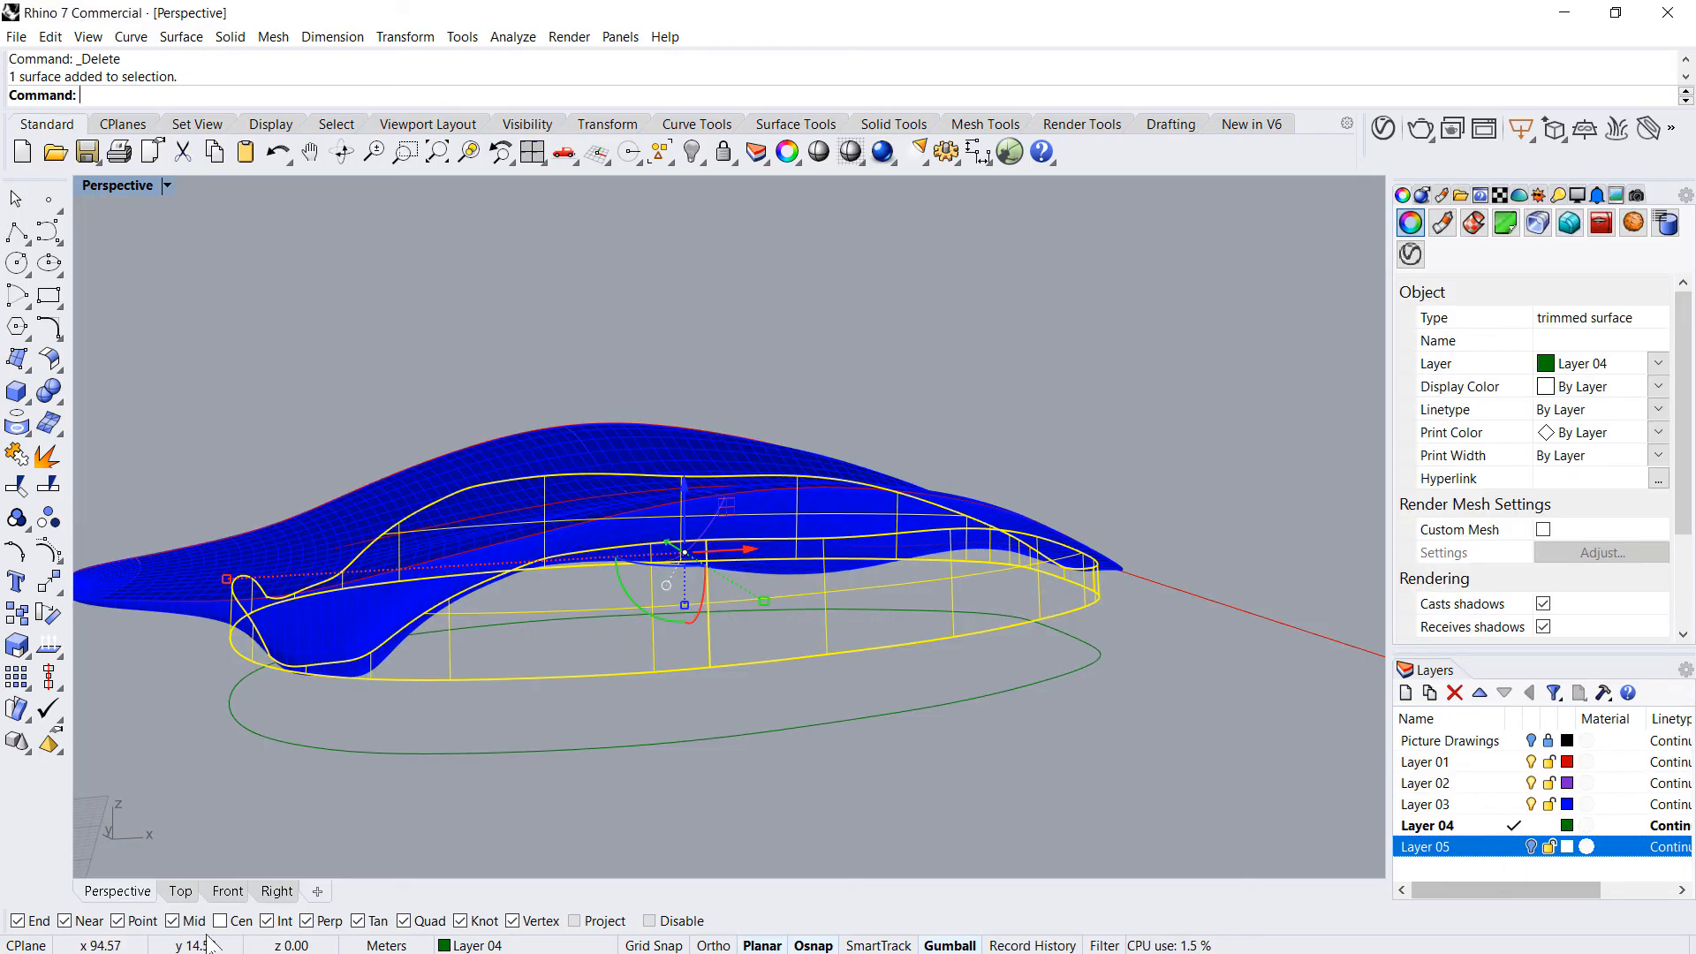
pyautogui.click(227, 891)
# - Try contouring the wall surface vertically at 0.5 m spacing from its base, and remove those contours
pyautogui.write('Contour')
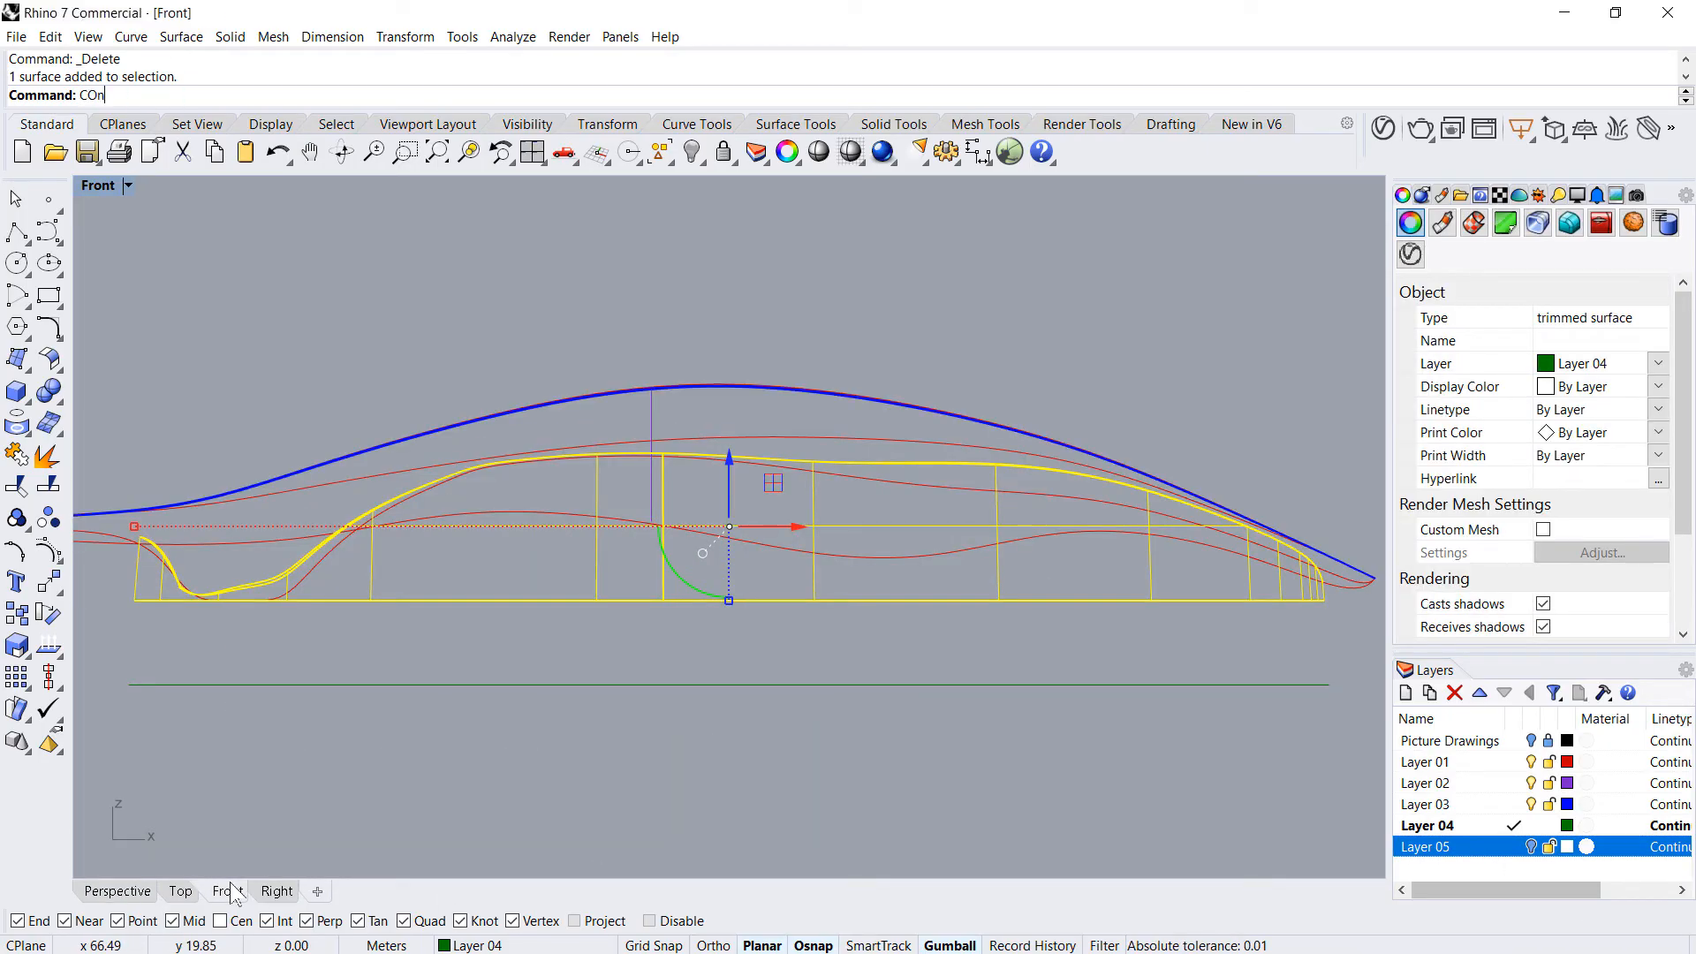
pyautogui.press('Return')
pyautogui.click(772, 601)
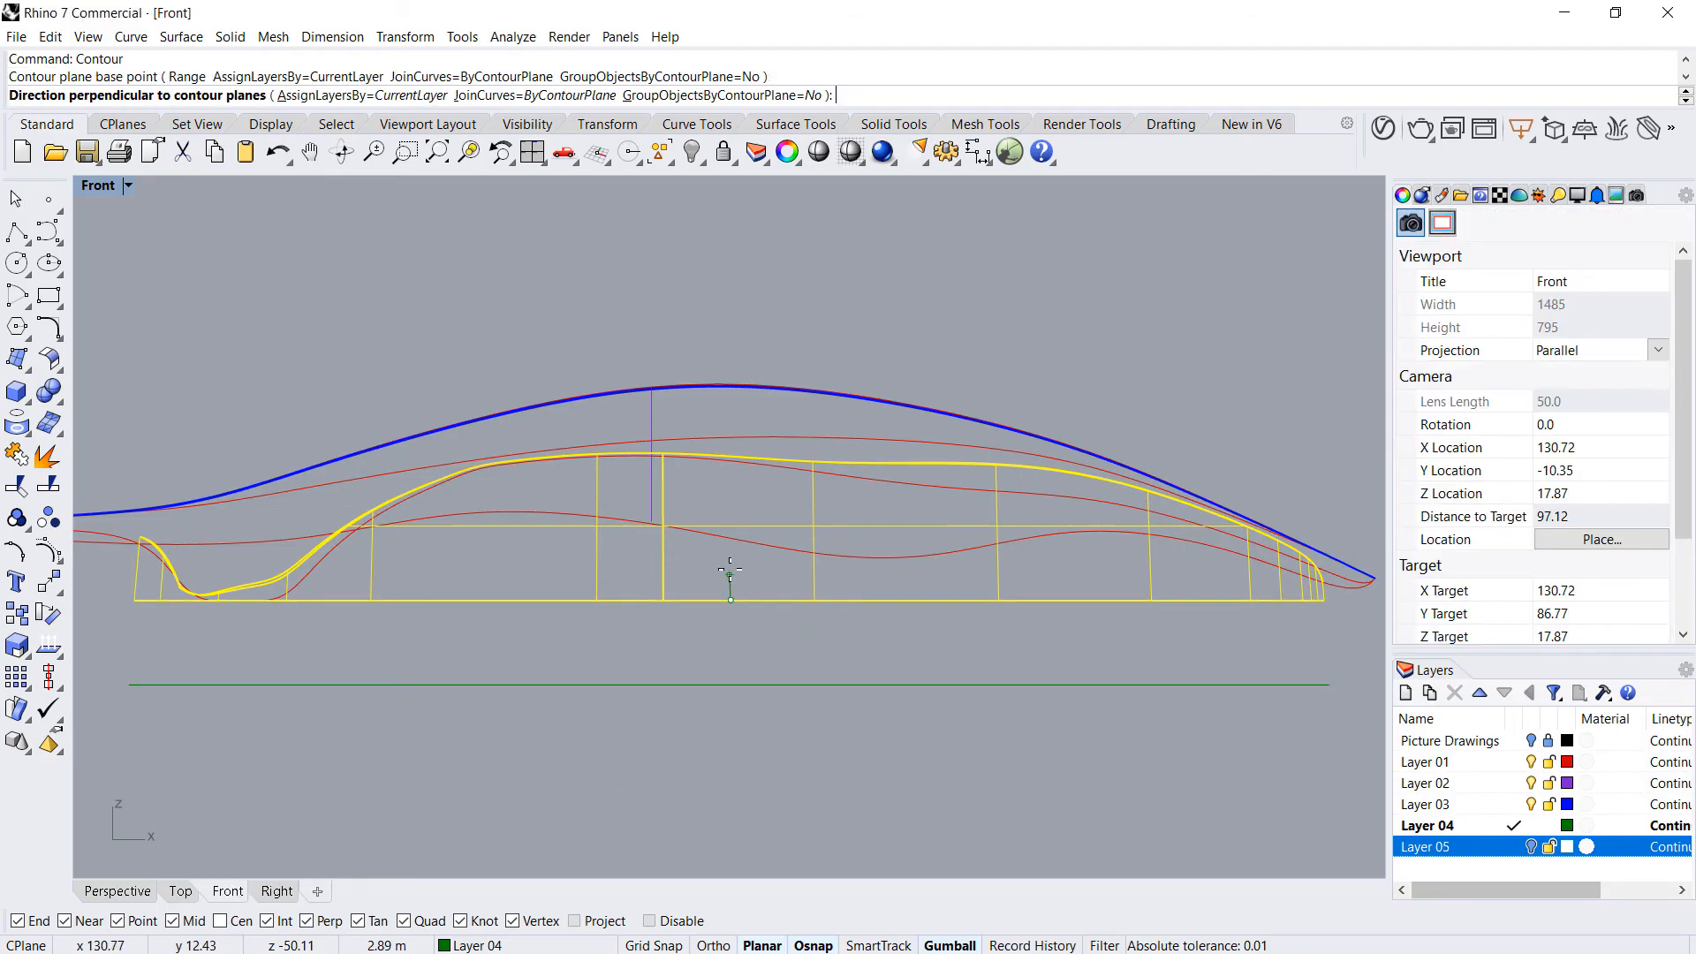
pyautogui.scroll(2, 728, 568)
pyautogui.click(740, 565)
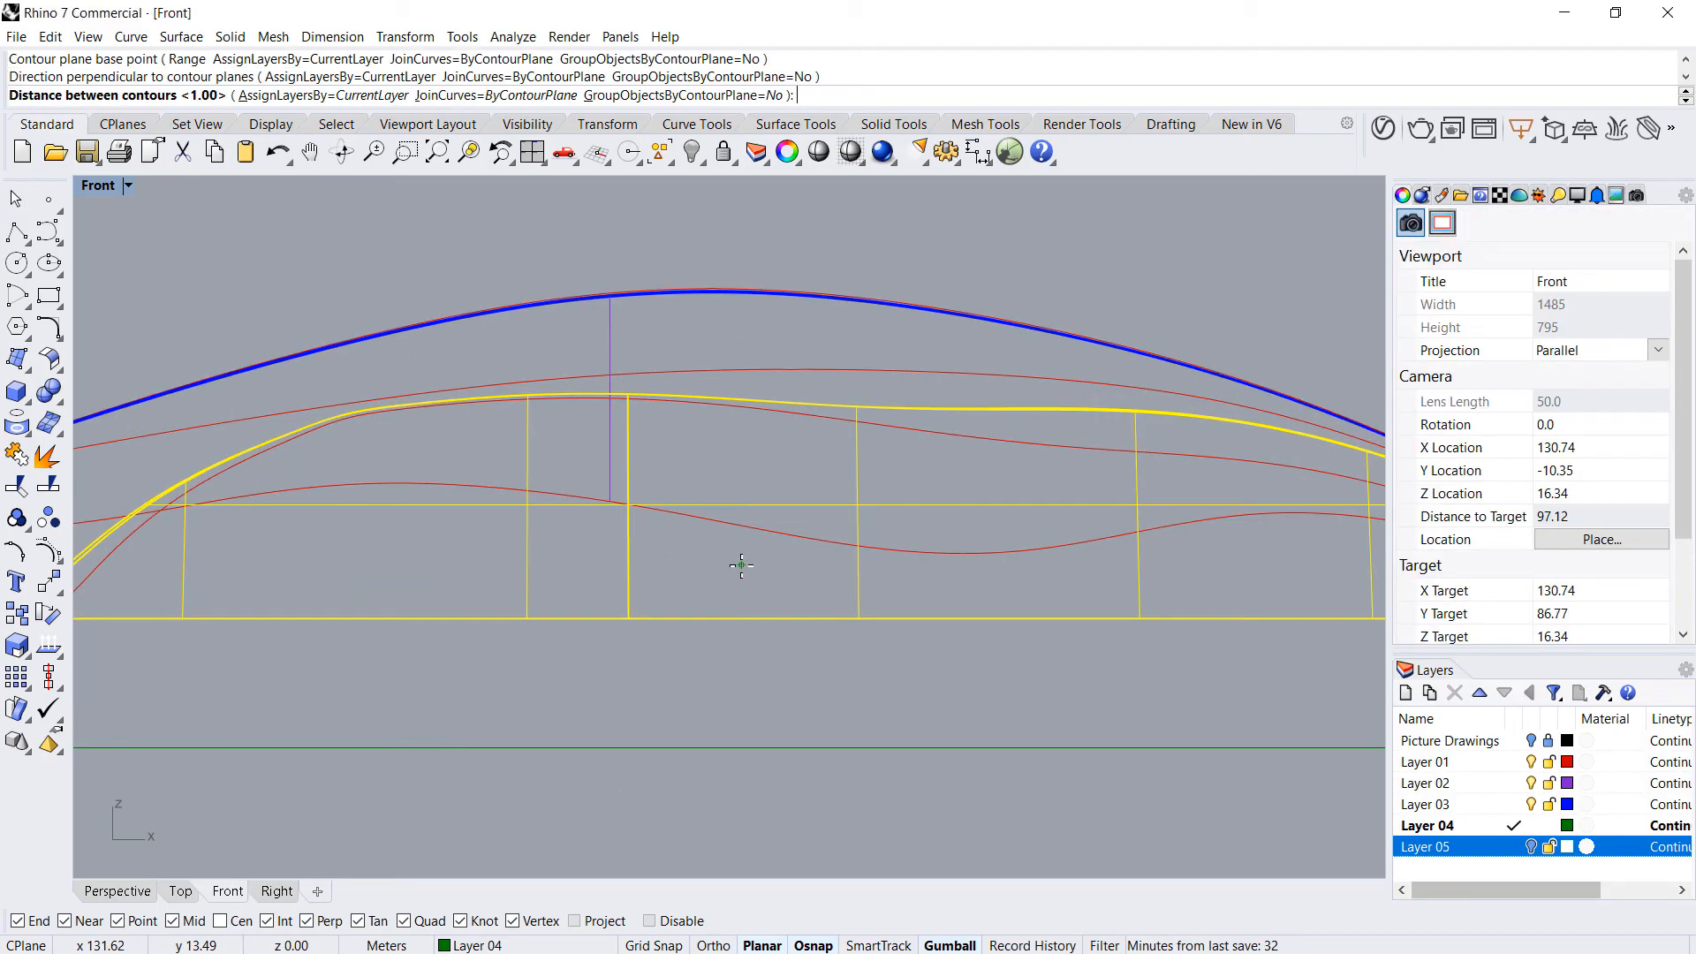
pyautogui.write('.5')
pyautogui.press('Return')
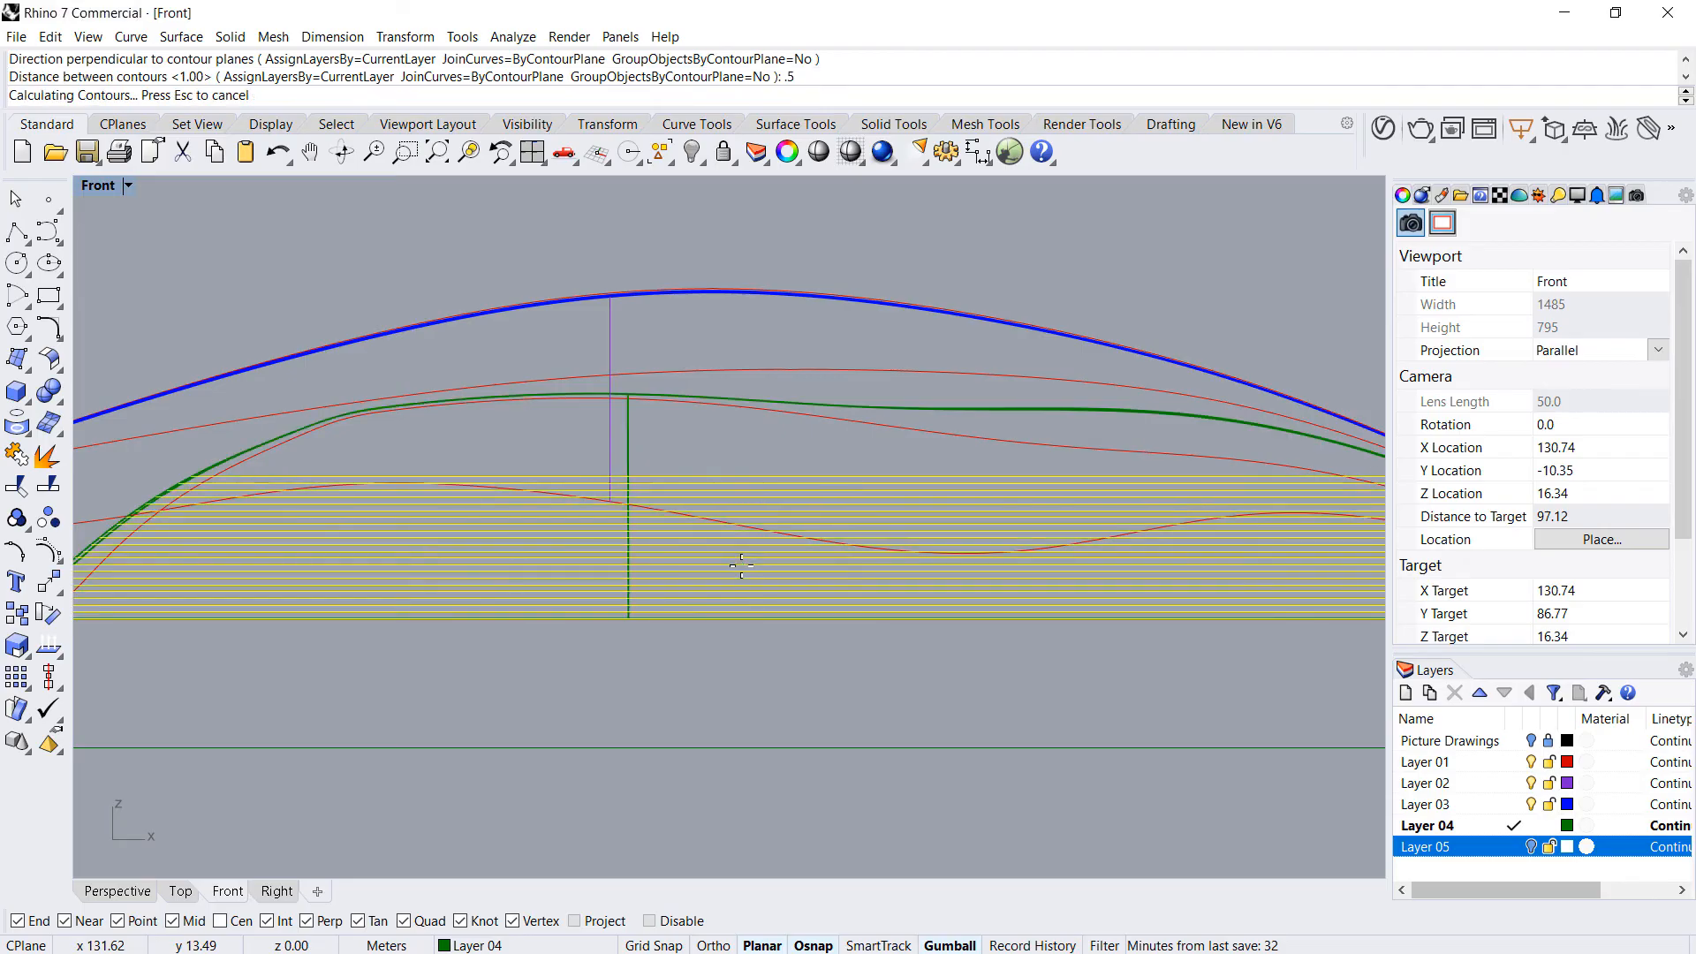
pyautogui.press('Delete')
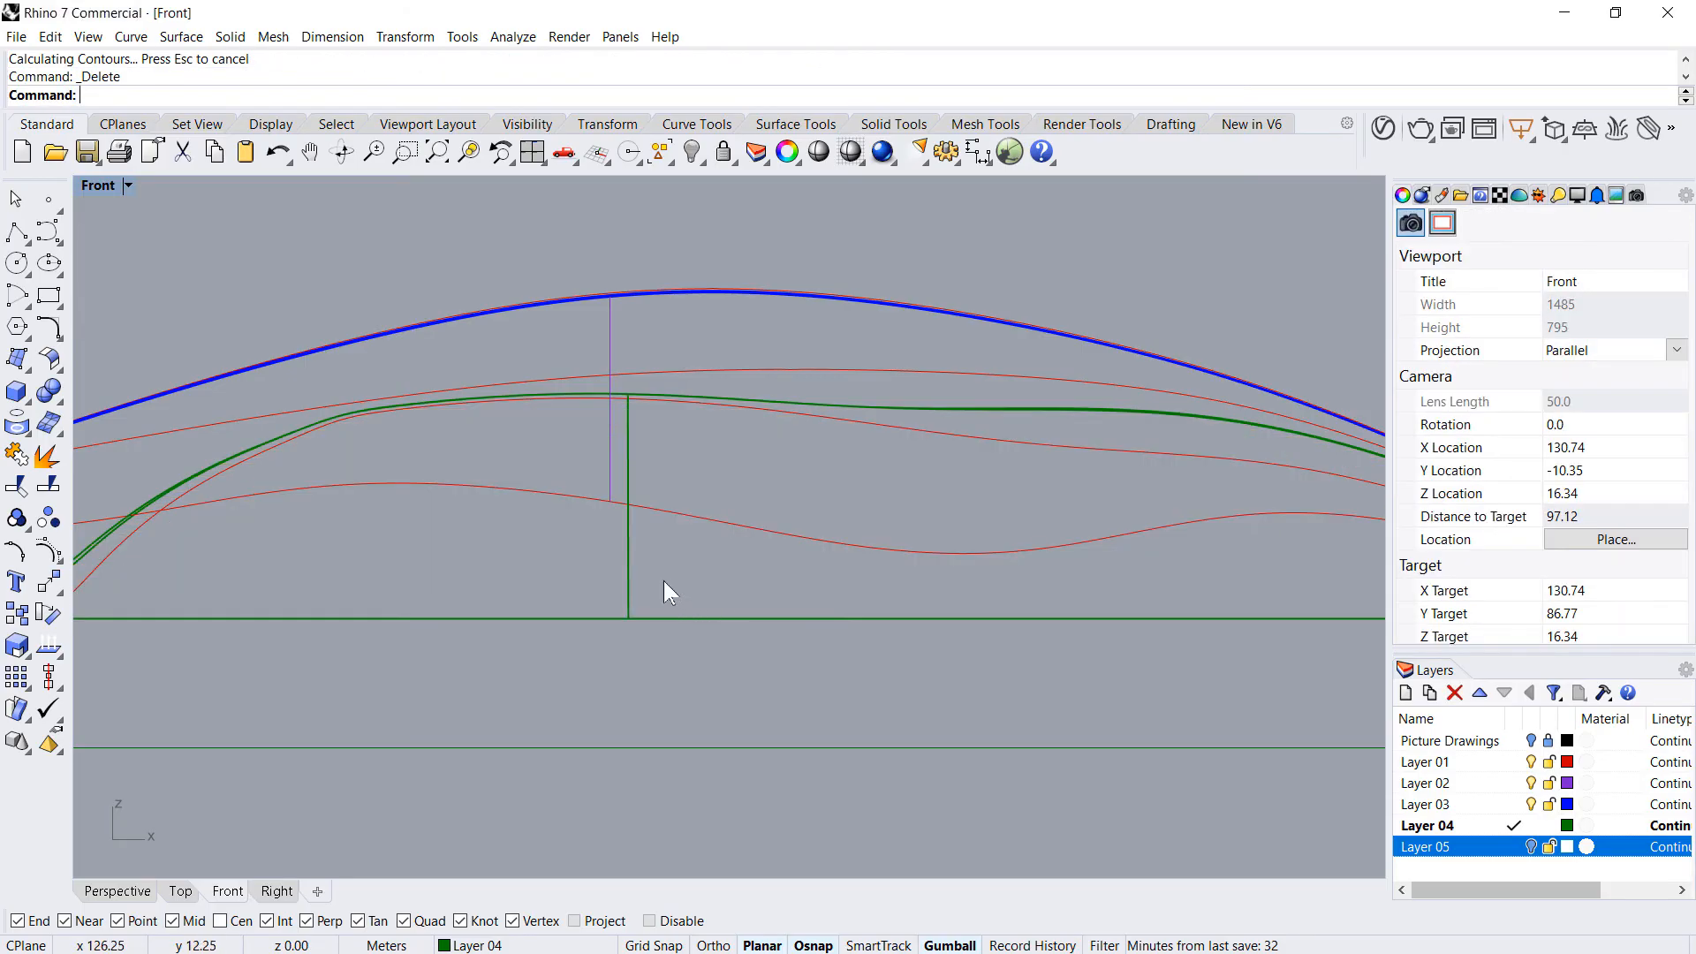
# - Contour the tapered wall surface vertically from just below its base with 1 m between contours
pyautogui.click(629, 567)
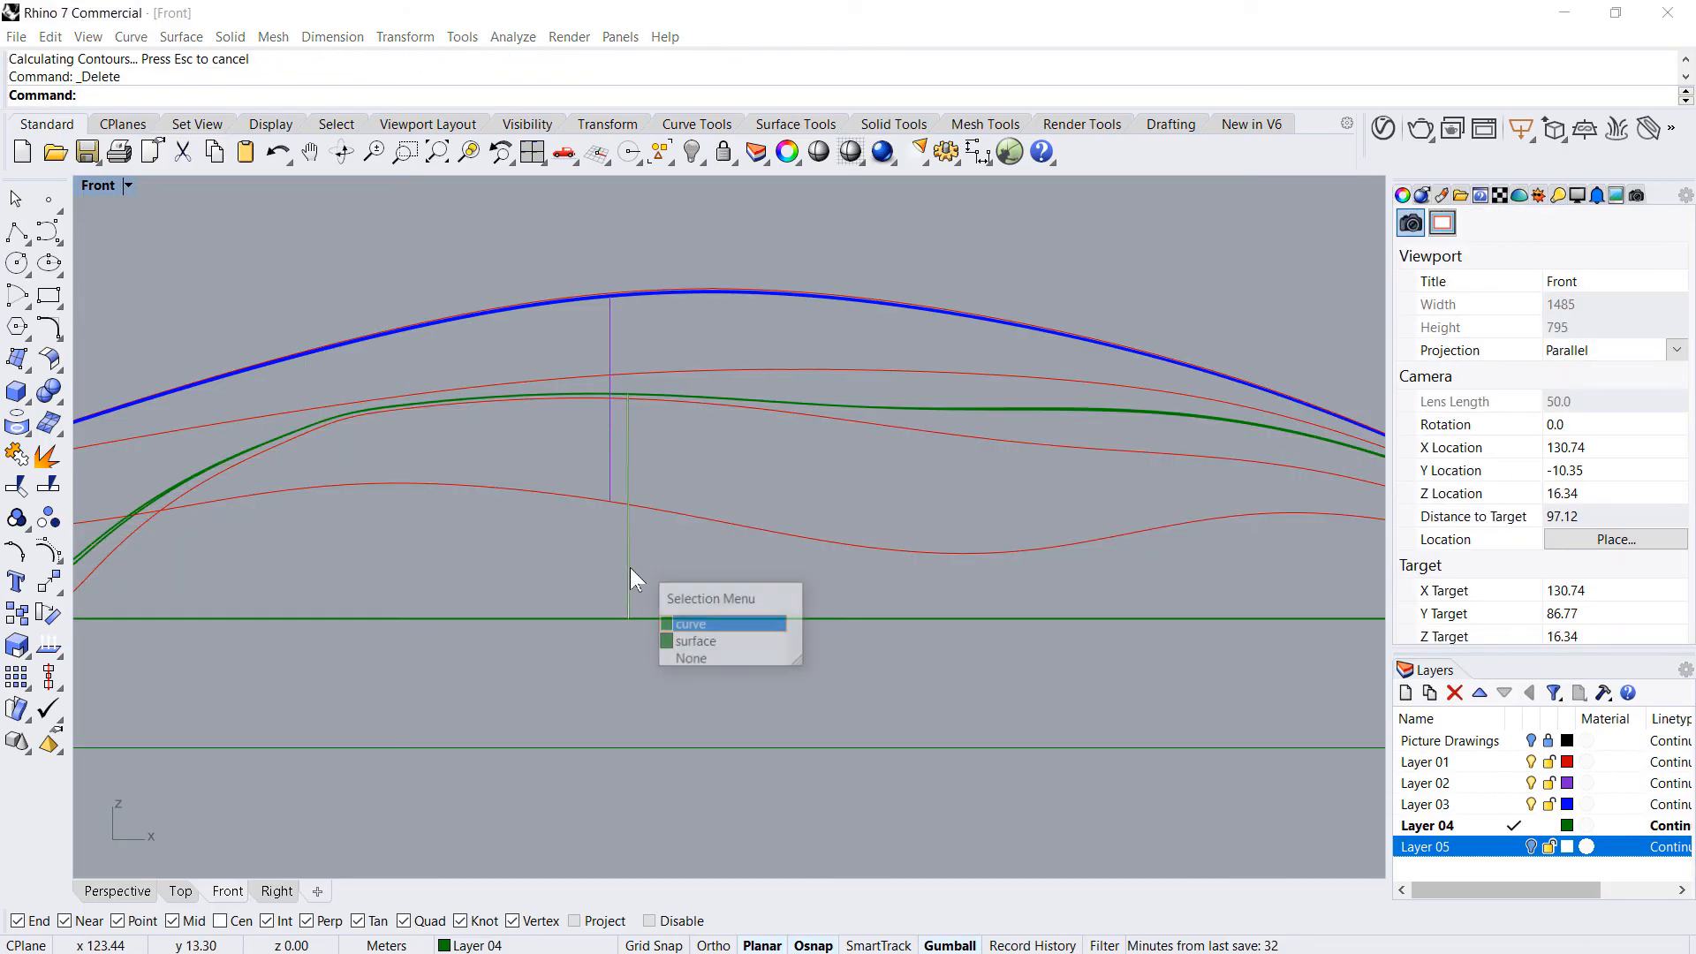
pyautogui.click(690, 642)
pyautogui.press('Return')
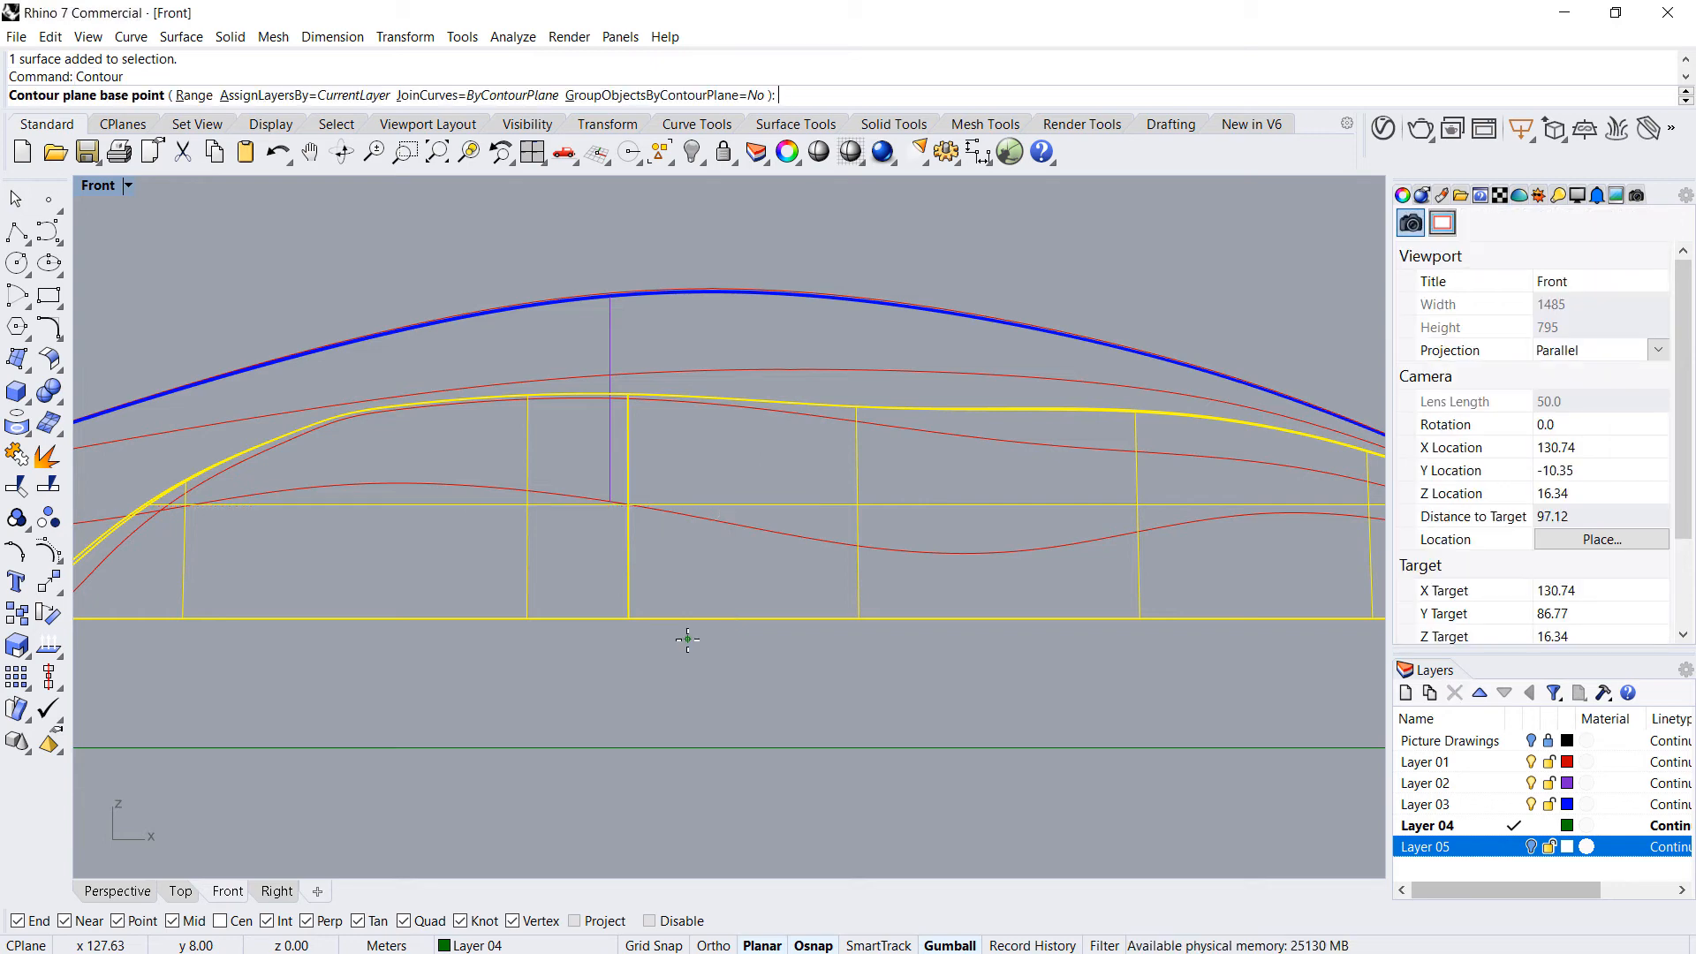
pyautogui.click(686, 638)
pyautogui.click(733, 573)
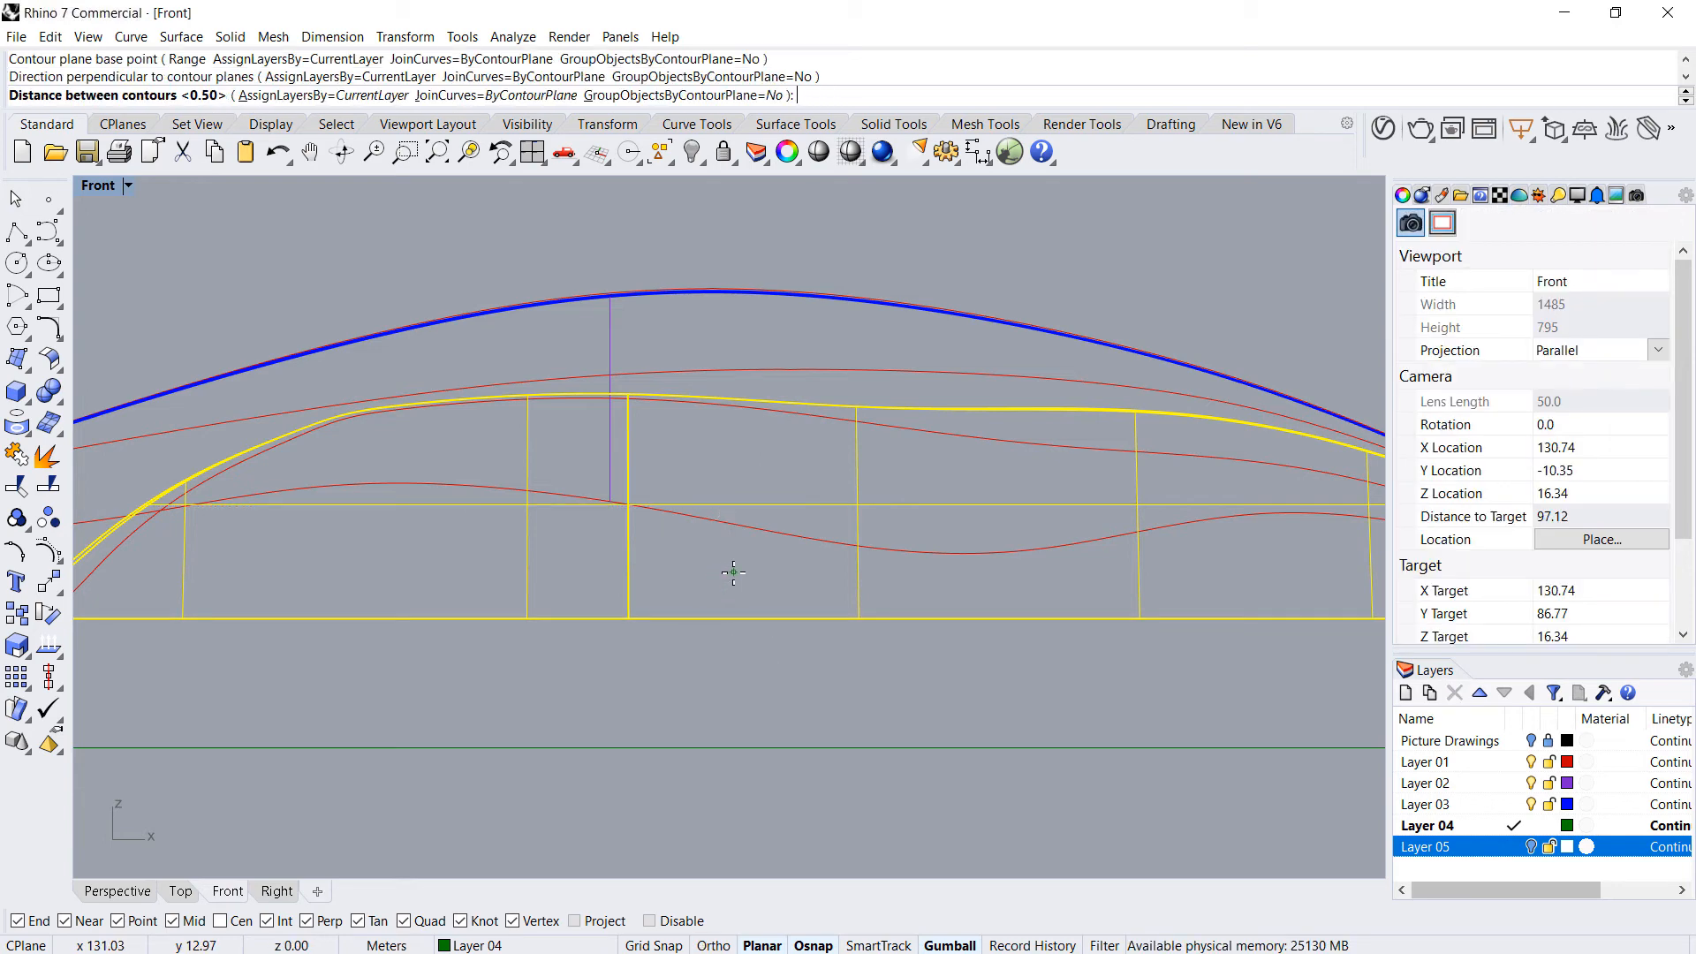
pyautogui.write('1')
pyautogui.press('Return')
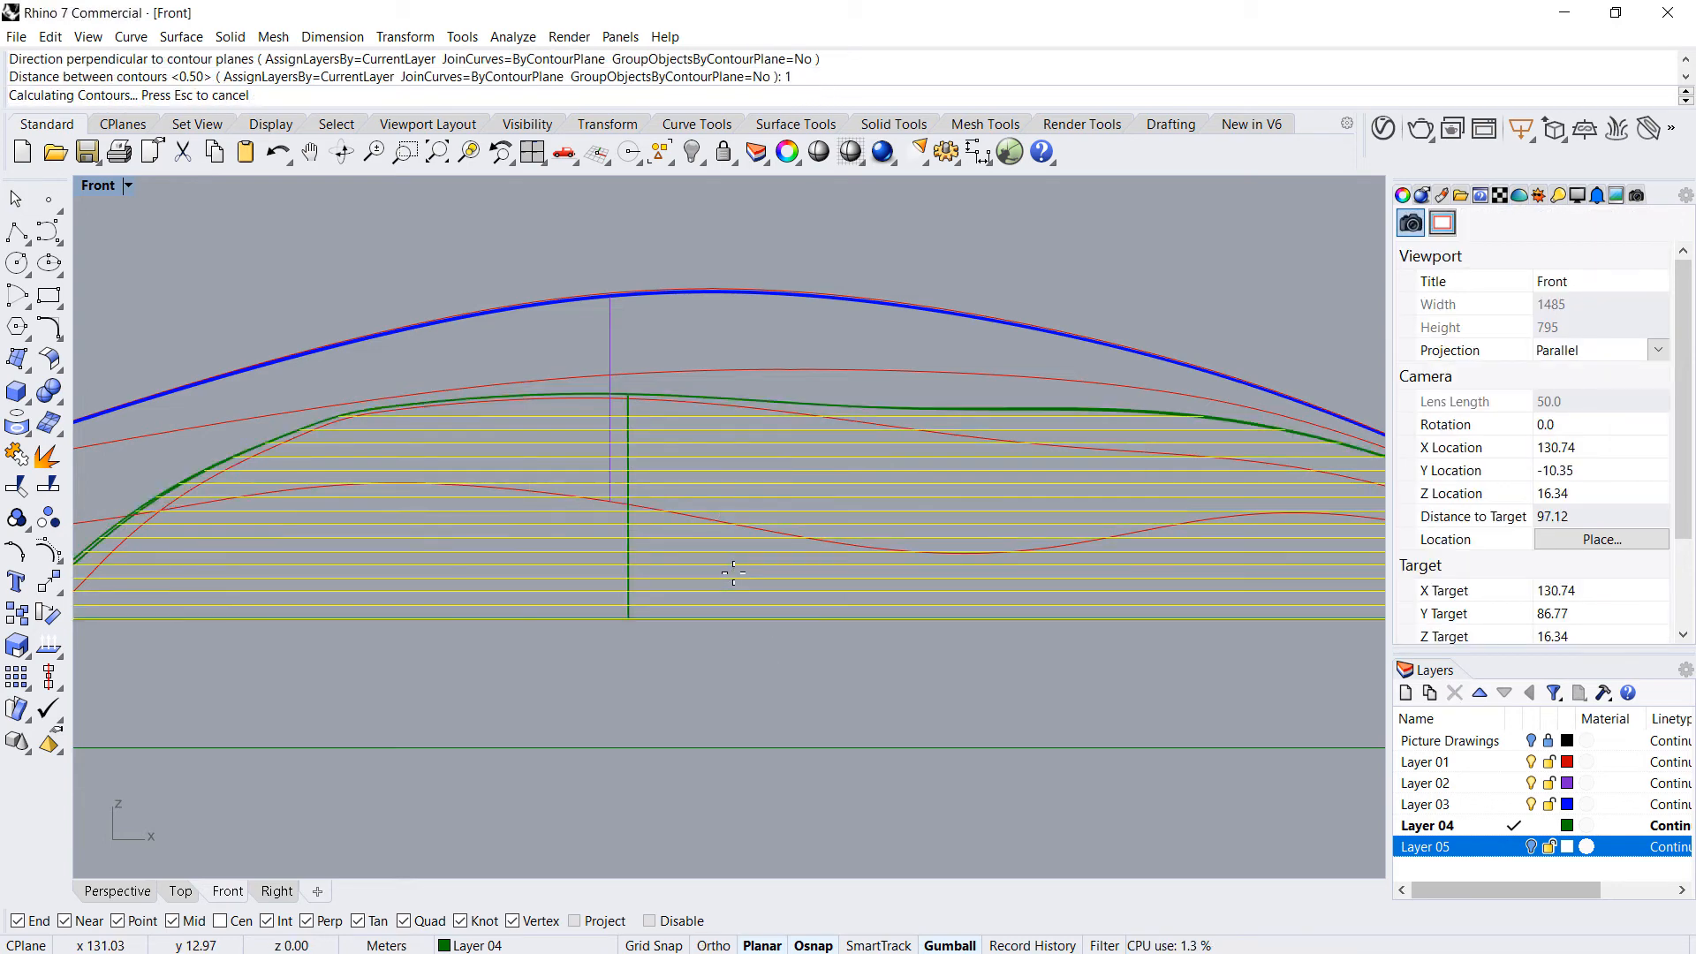
# - Make Layer 05 current and pipe the wall contour curves with a 0.05 m radius as horizontal mullions
pyautogui.click(1514, 850)
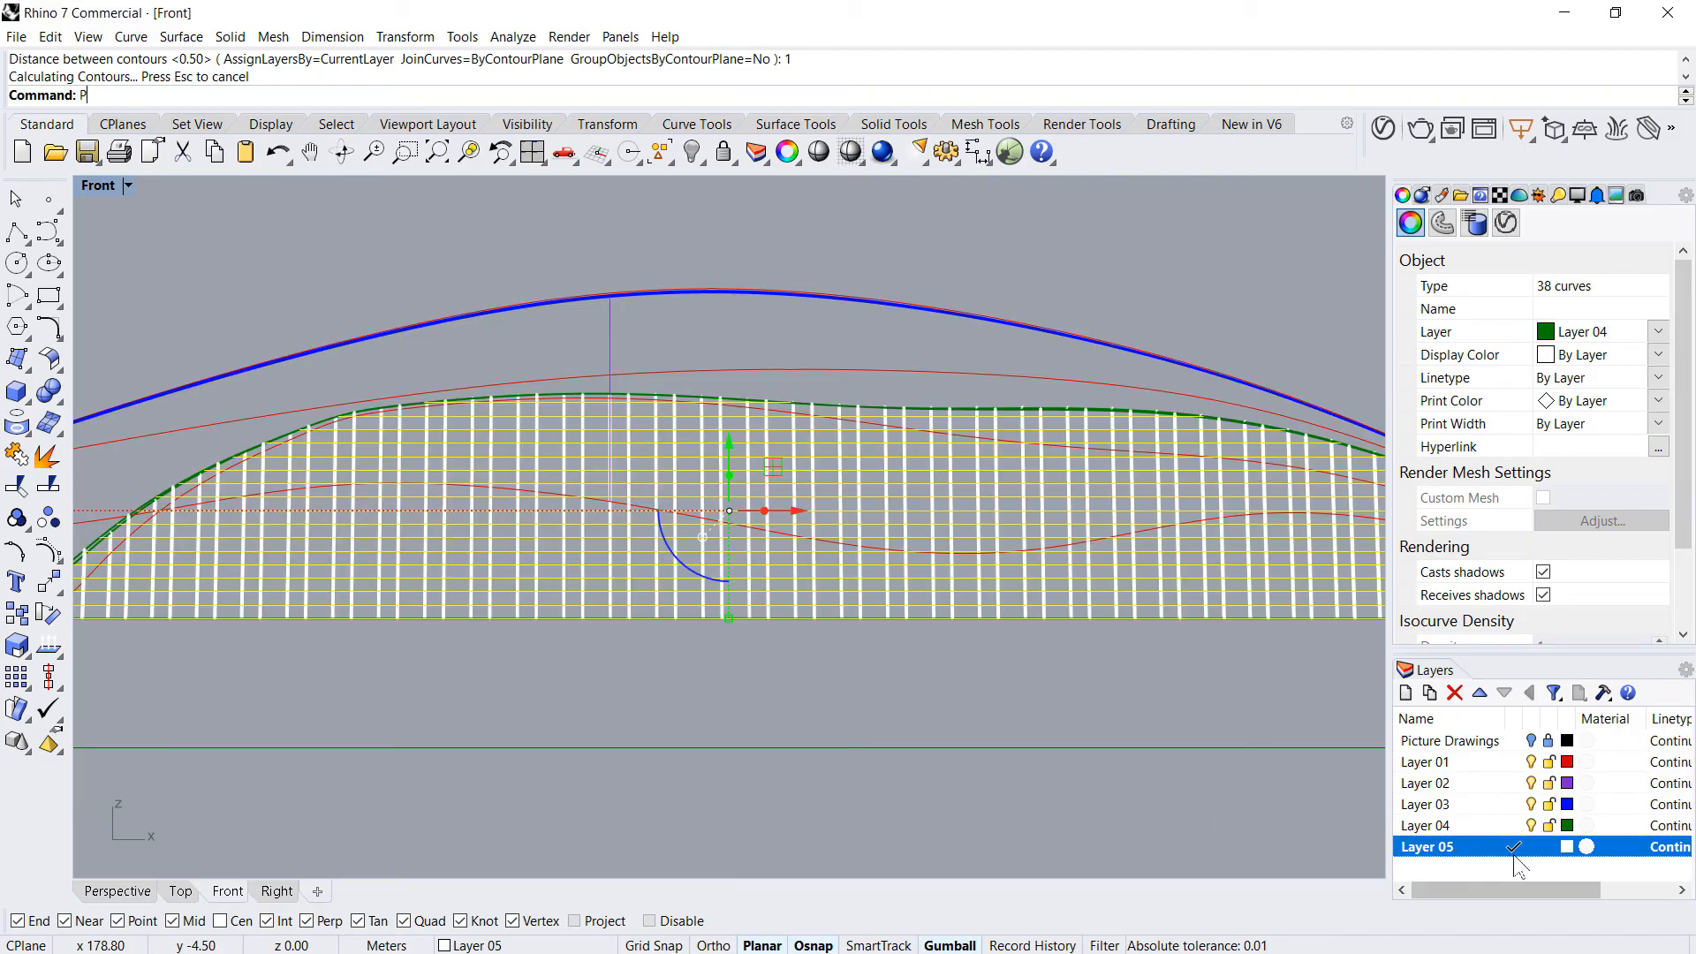
pyautogui.write('Pipe')
pyautogui.press('Return')
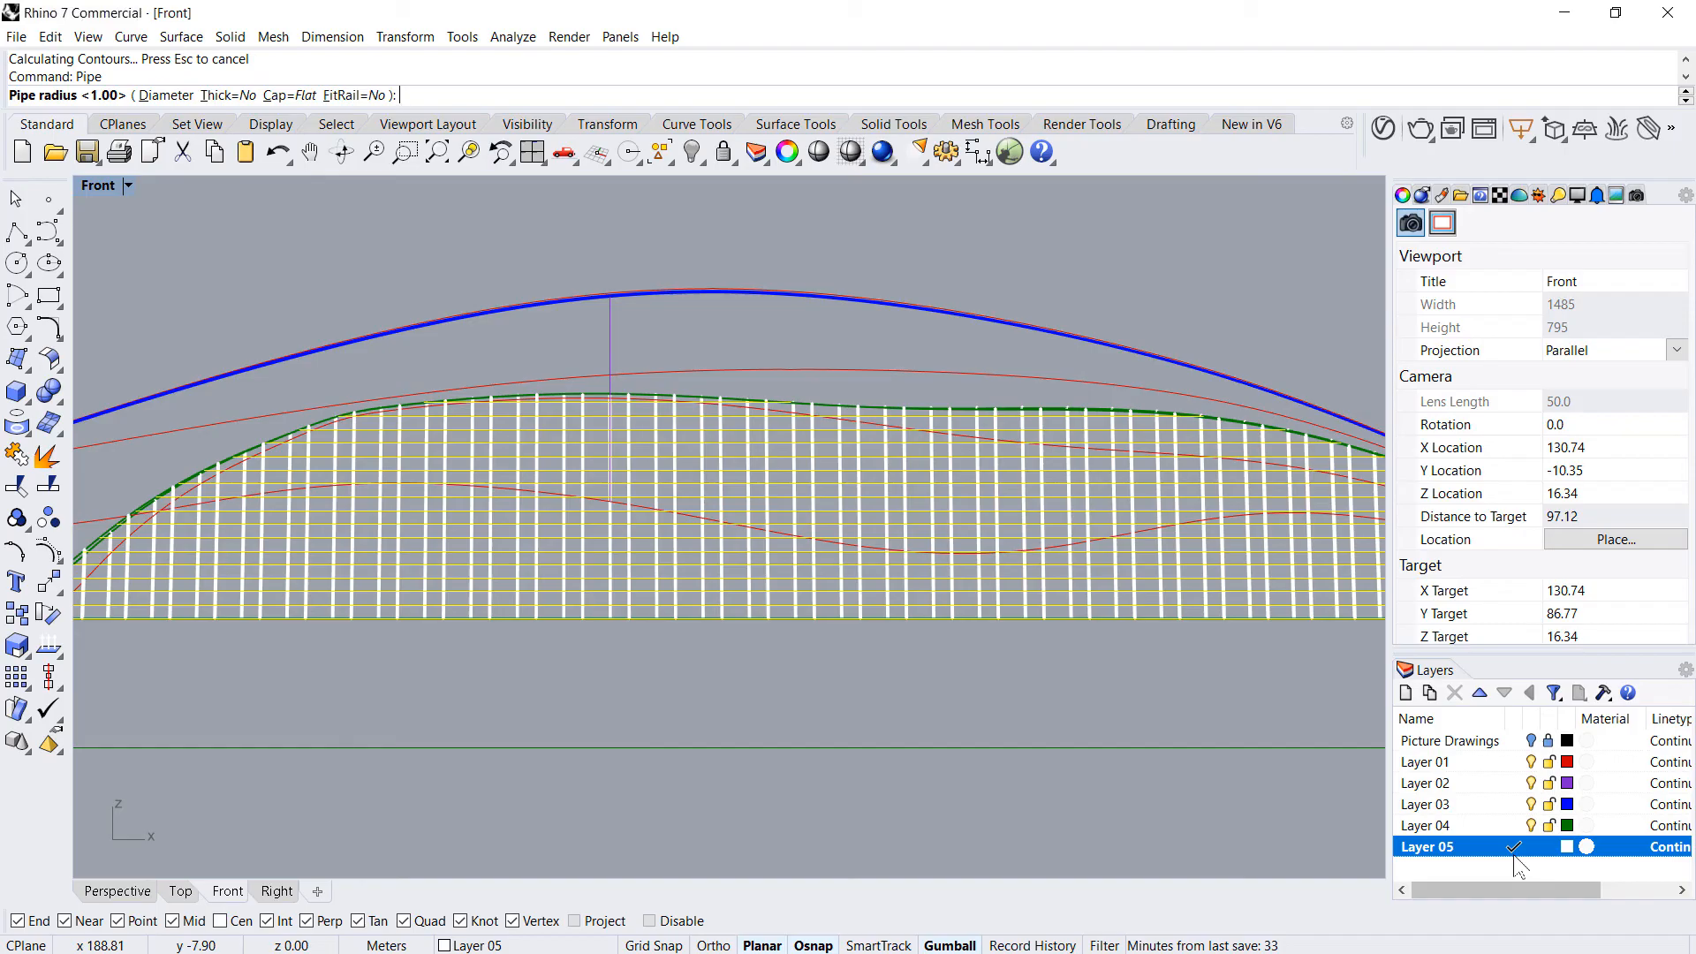
pyautogui.write('.2')
pyautogui.press('Return')
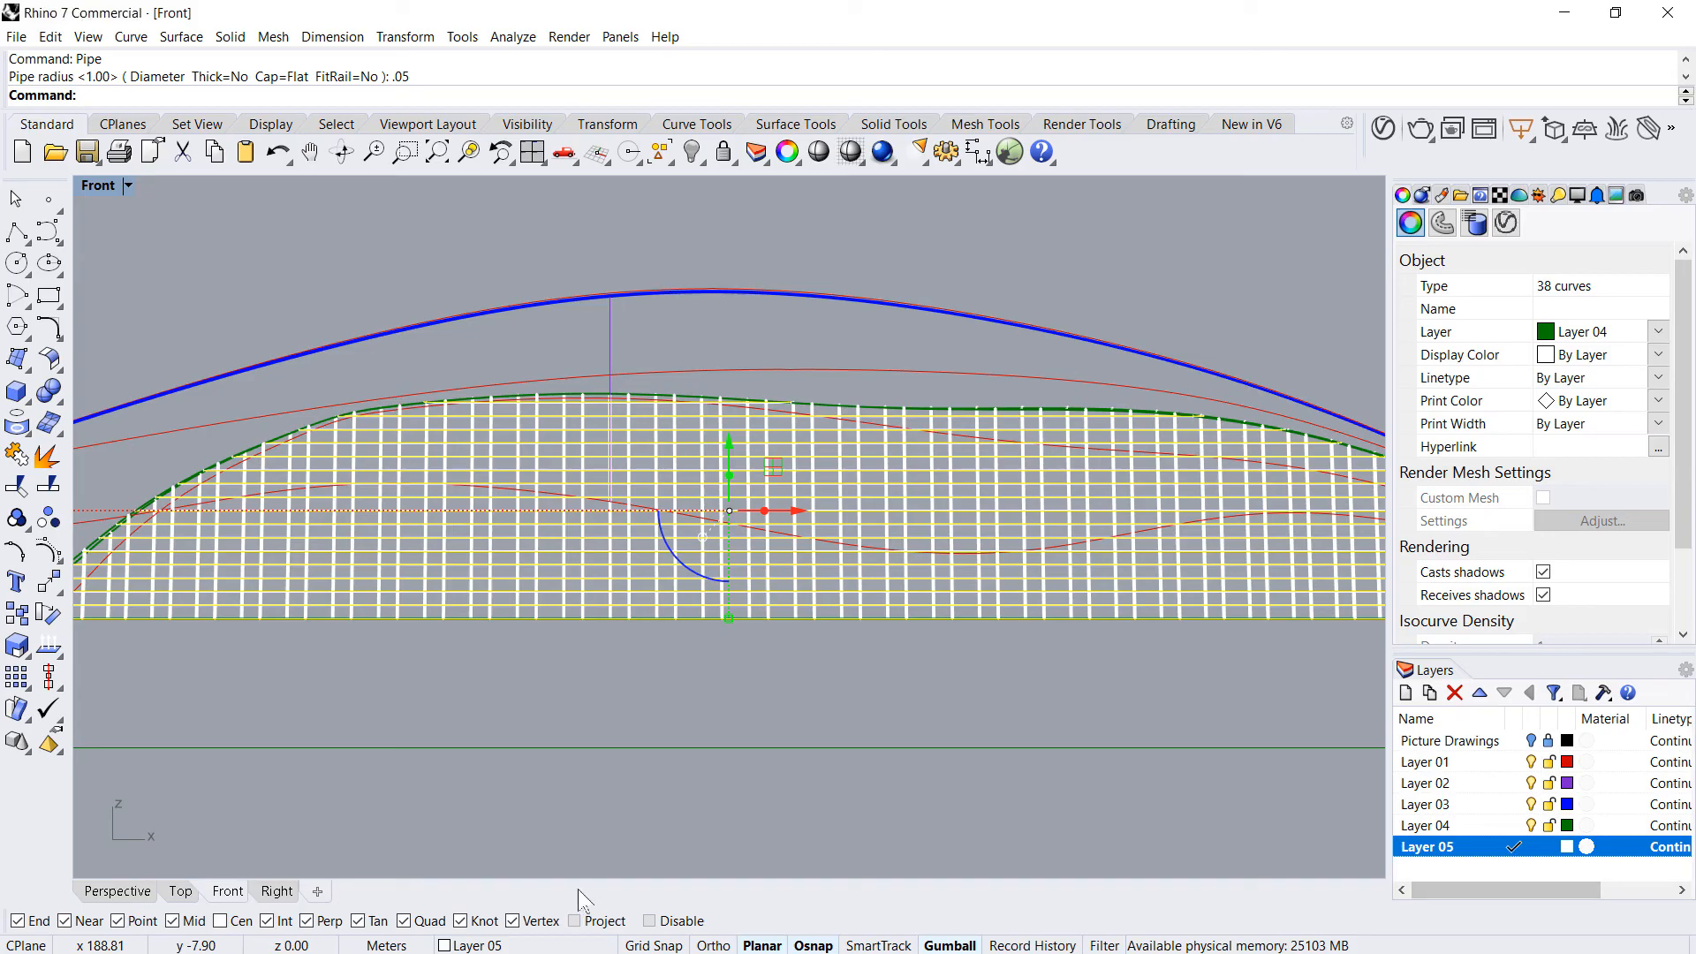
pyautogui.click(124, 890)
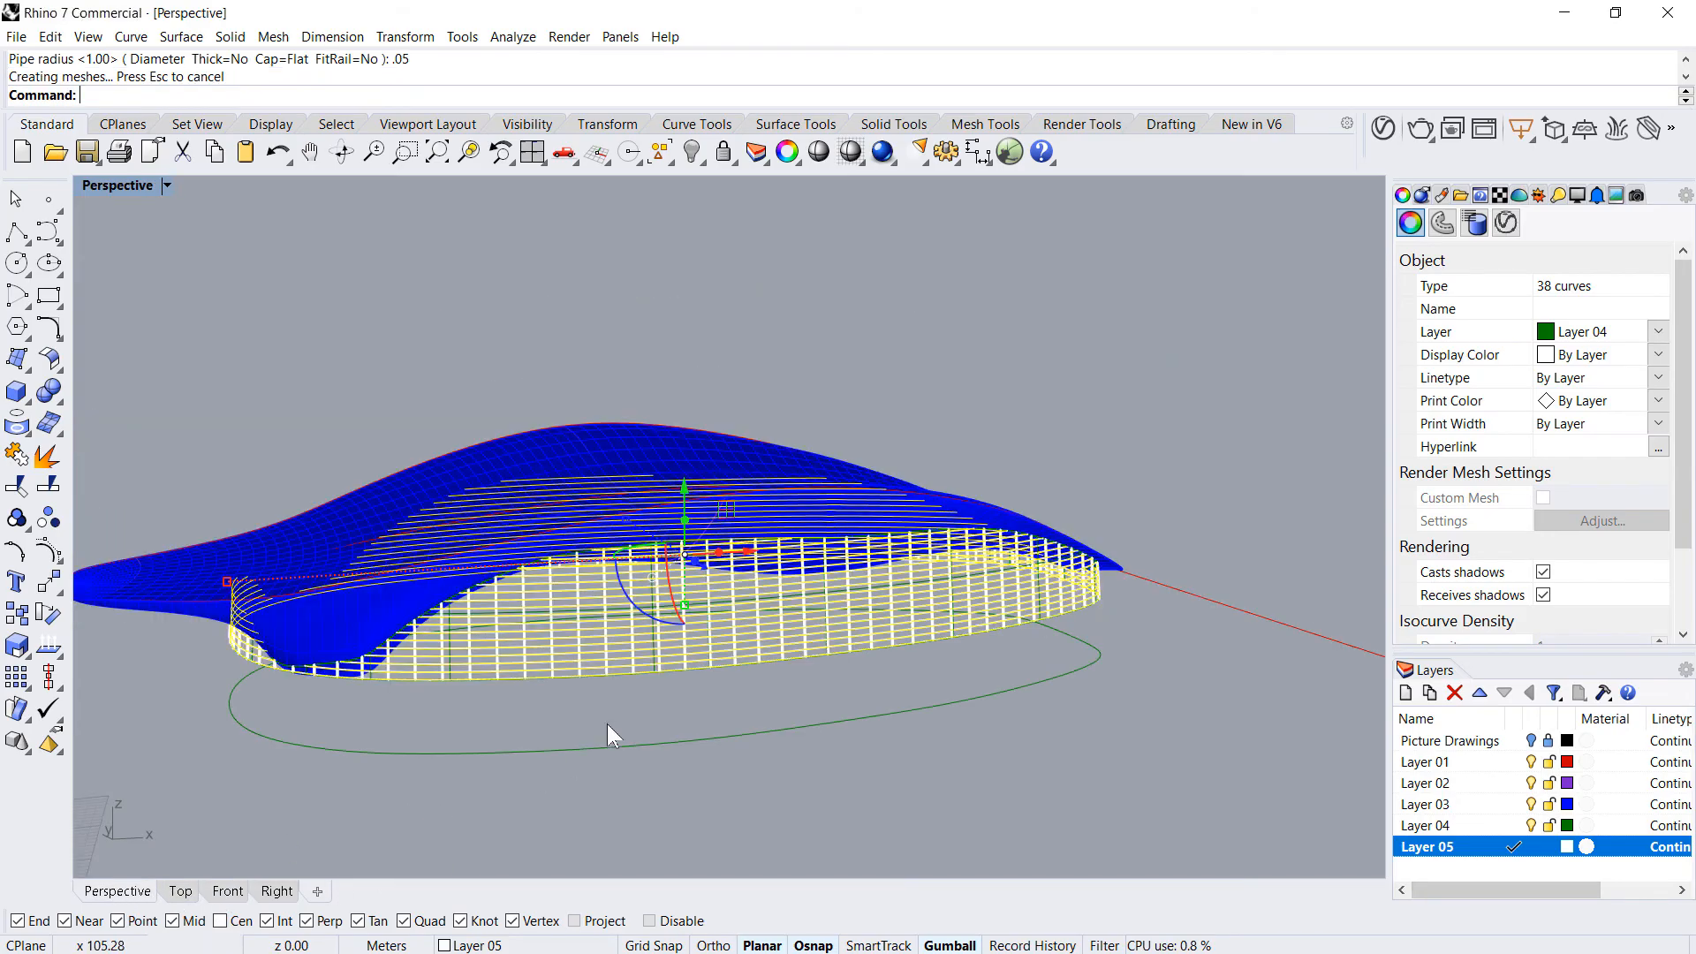
pyautogui.click(1037, 751)
pyautogui.moveTo(1037, 753); pyautogui.dragTo(1141, 705, button='right')
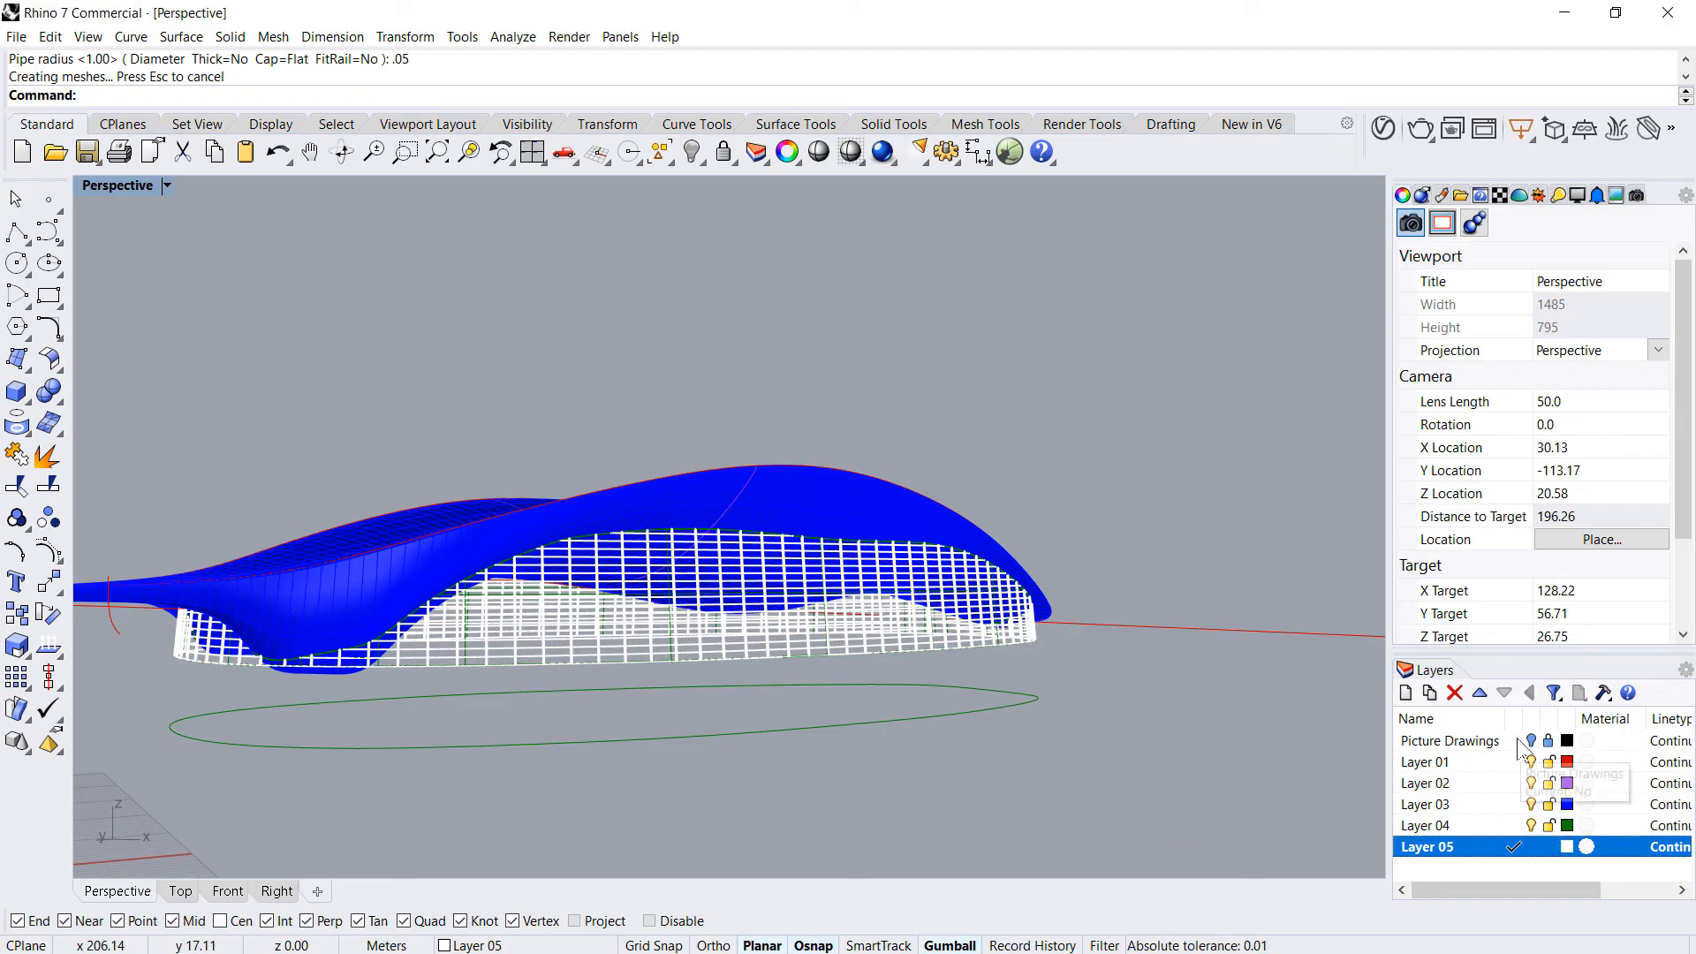
# - Set the Perspective view to the Rendered display mode
pyautogui.hotkey('ctrl', 'alt', 'r')
pyautogui.keyDown('shift'); pyautogui.moveTo(998, 592); pyautogui.dragTo(1136, 604, button='right'); pyautogui.keyUp('shift')
pyautogui.moveTo(1151, 594); pyautogui.dragTo(1095, 653, button='right')
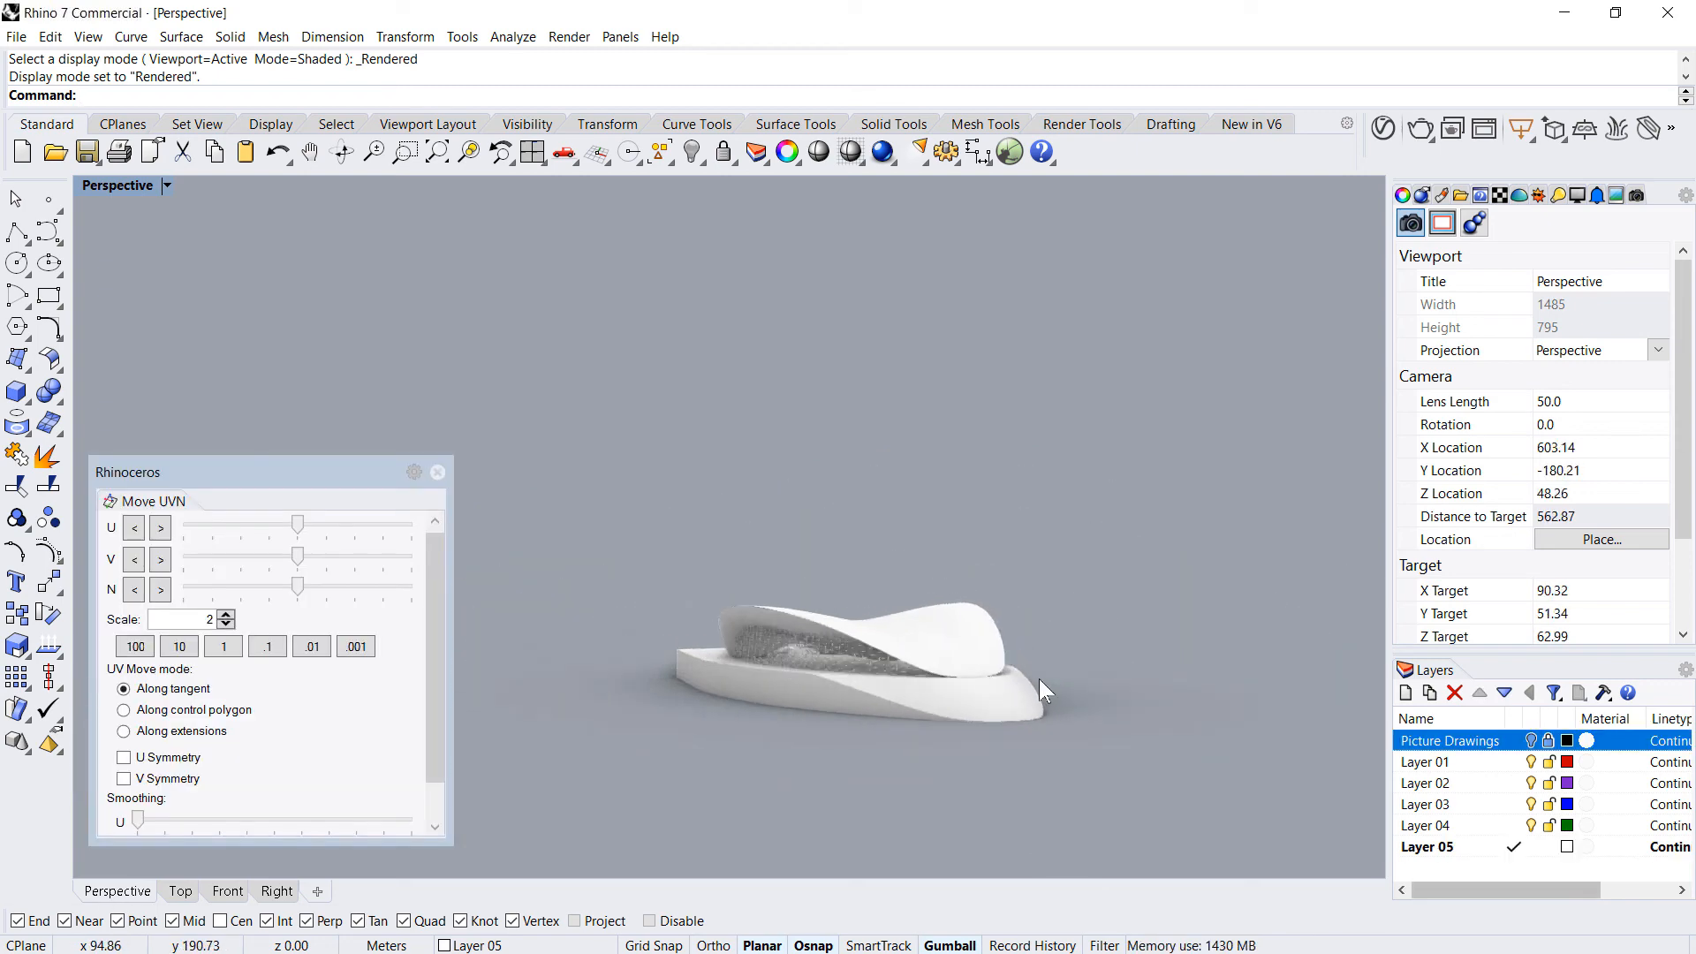
# - Examine the rendered building from all sides, checking the roof, the base and the mullion grid on the wall
pyautogui.scroll(6, 1038, 679)
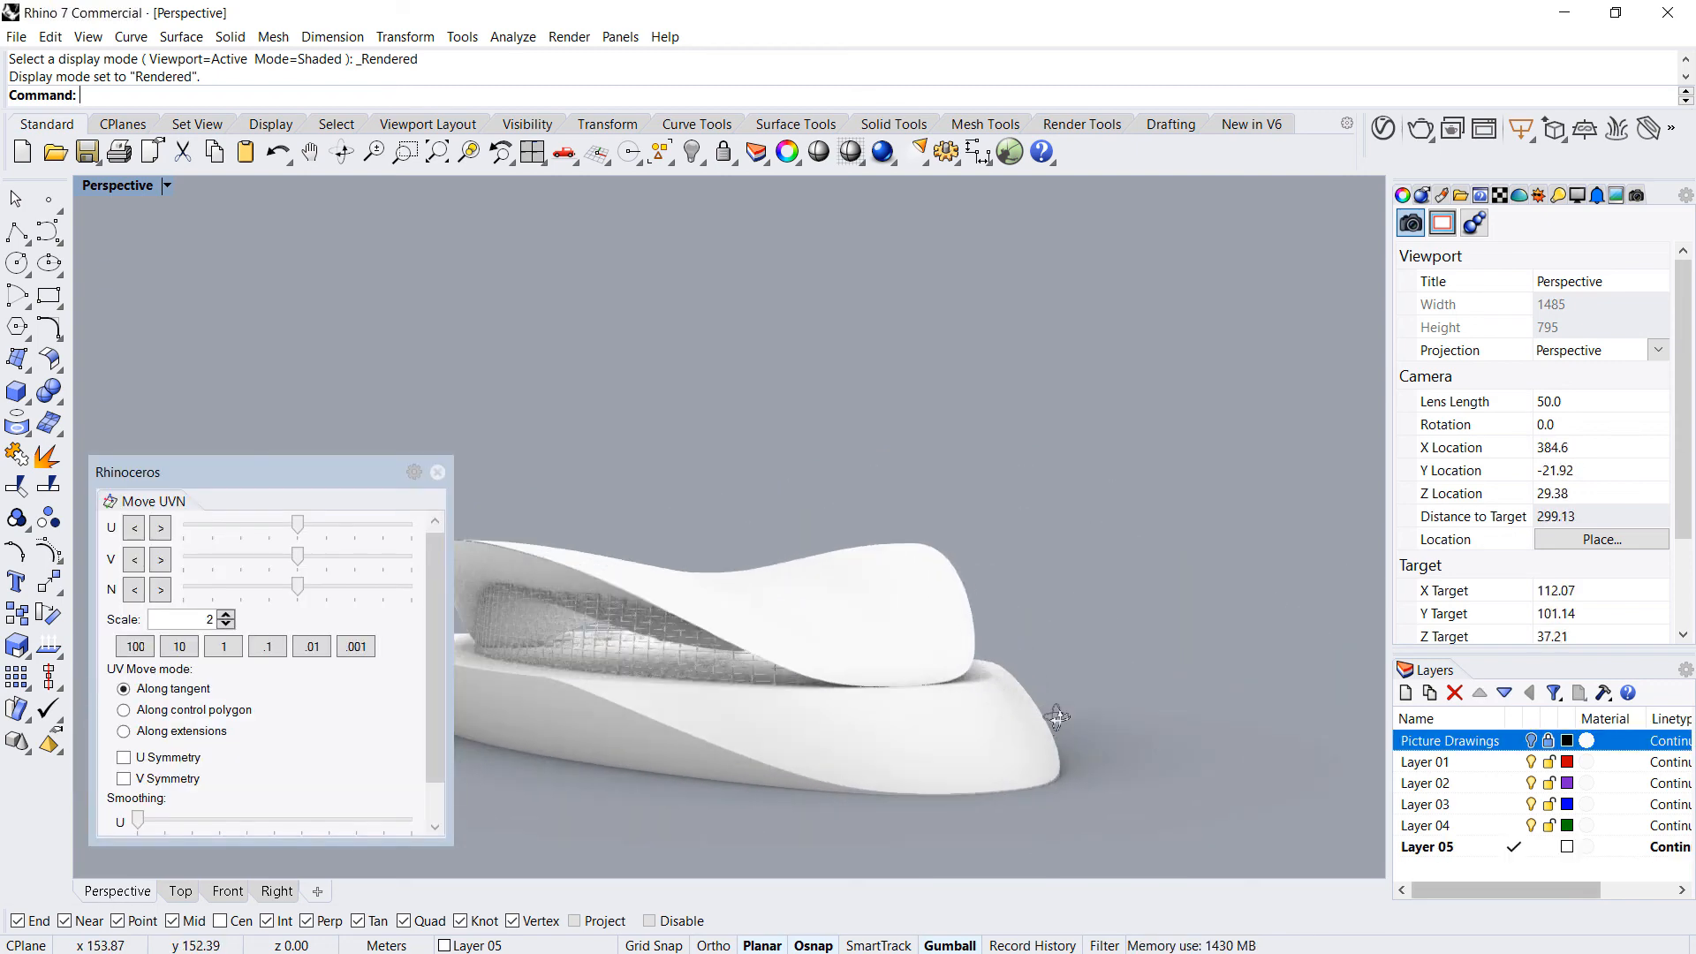
pyautogui.moveTo(1051, 716); pyautogui.dragTo(1142, 717, button='right')
pyautogui.moveTo(750, 658); pyautogui.dragTo(1053, 695, button='right')
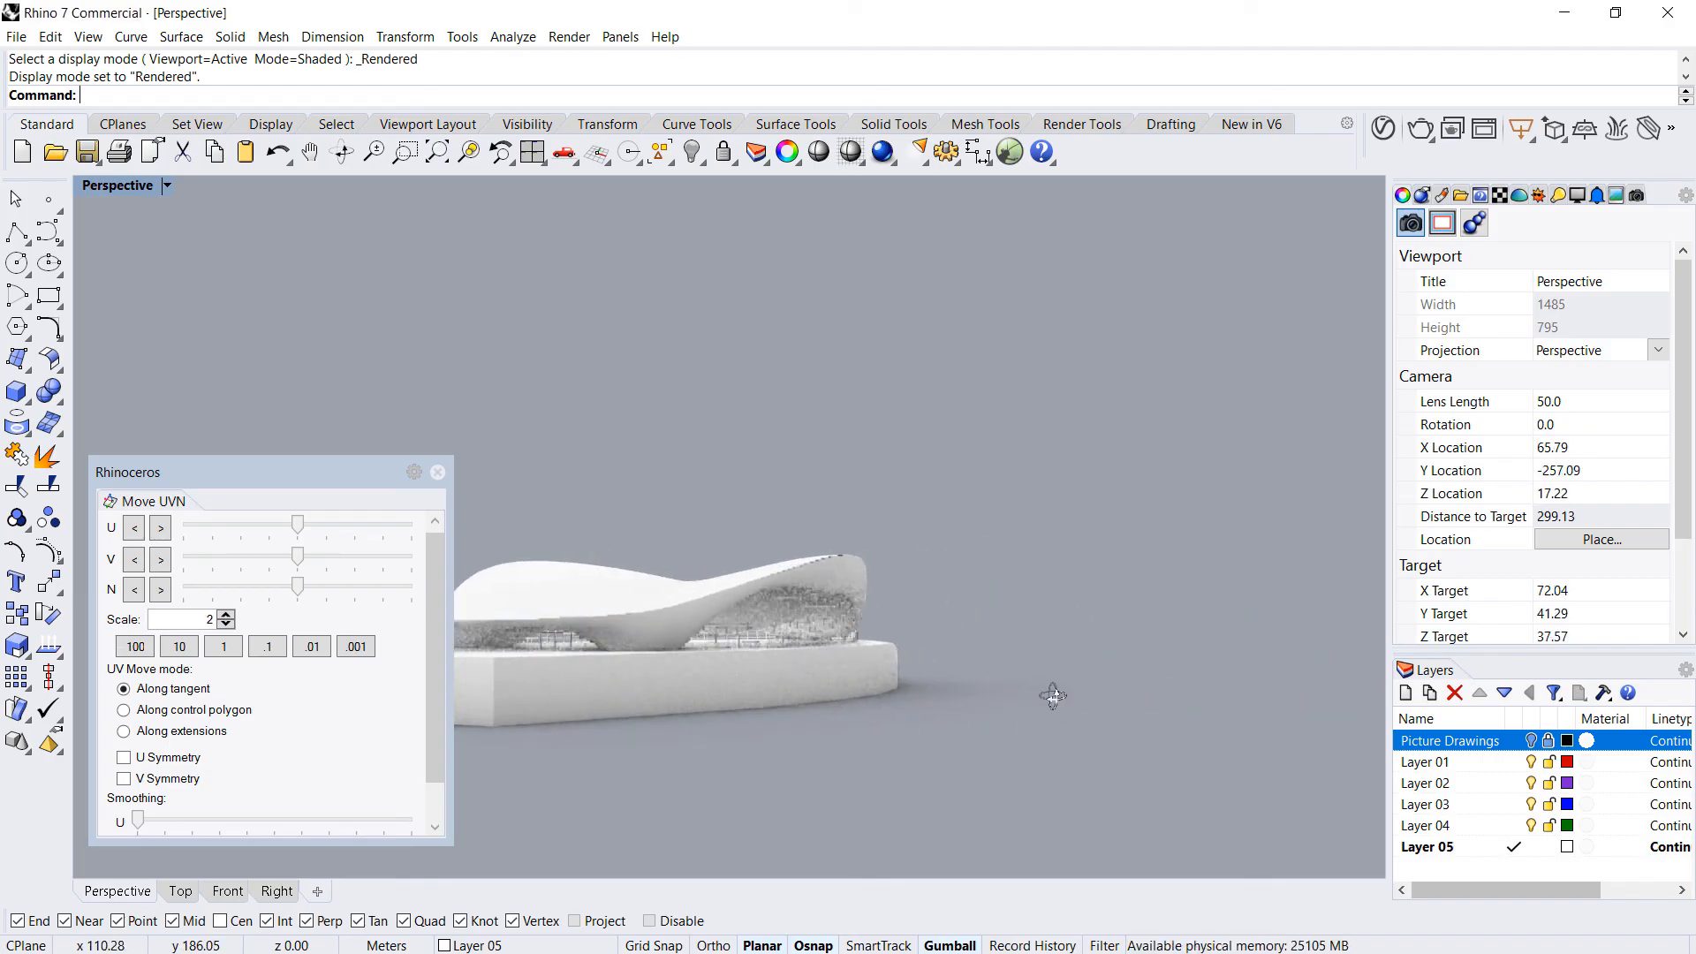
pyautogui.keyDown('shift'); pyautogui.moveTo(740, 704); pyautogui.dragTo(1059, 737, button='right'); pyautogui.keyUp('shift')
pyautogui.scroll(10, 647, 722)
pyautogui.moveTo(651, 724); pyautogui.dragTo(1059, 722, button='right')
pyautogui.keyDown('shift'); pyautogui.moveTo(756, 727); pyautogui.dragTo(983, 721, button='right'); pyautogui.keyUp('shift')
pyautogui.scroll(12, 979, 587)
pyautogui.keyDown('shift'); pyautogui.moveTo(775, 663); pyautogui.dragTo(1099, 630, button='right'); pyautogui.keyUp('shift')
pyautogui.scroll(-11, 1100, 630)
pyautogui.moveTo(719, 657); pyautogui.dragTo(998, 623, button='right')
pyautogui.scroll(-13, 991, 617)
pyautogui.scroll(12, 583, 560)
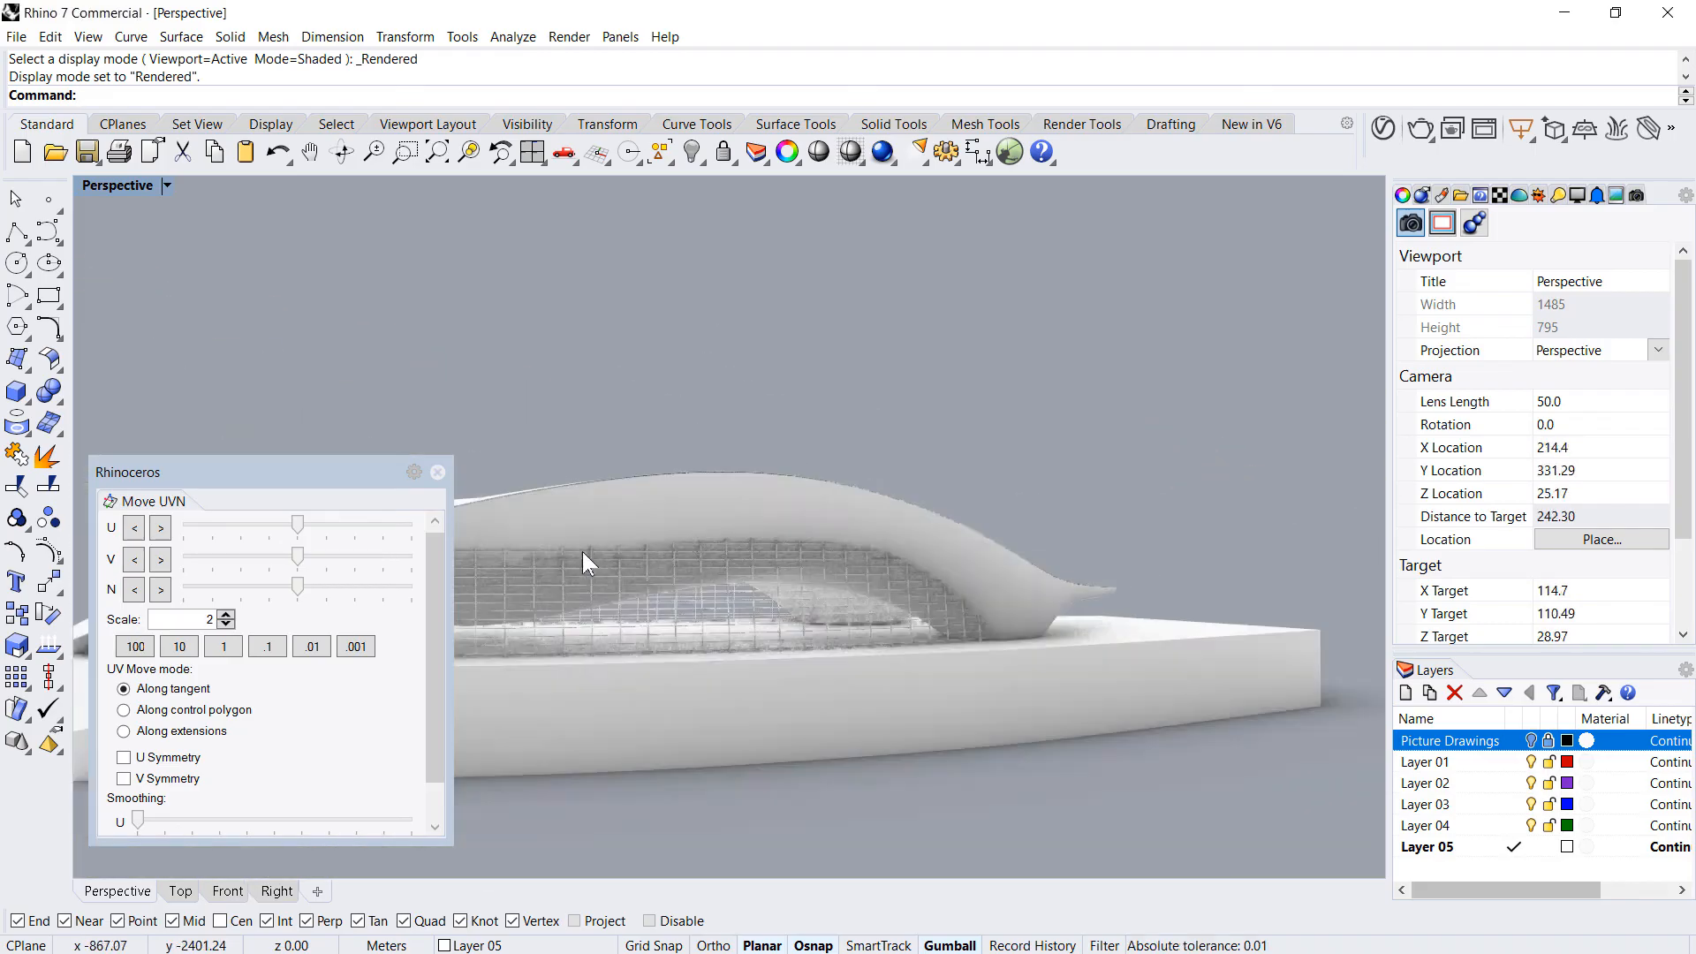
pyautogui.keyDown('shift'); pyautogui.moveTo(819, 589); pyautogui.dragTo(1032, 568, button='right'); pyautogui.keyUp('shift')
pyautogui.scroll(-8, 834, 589)
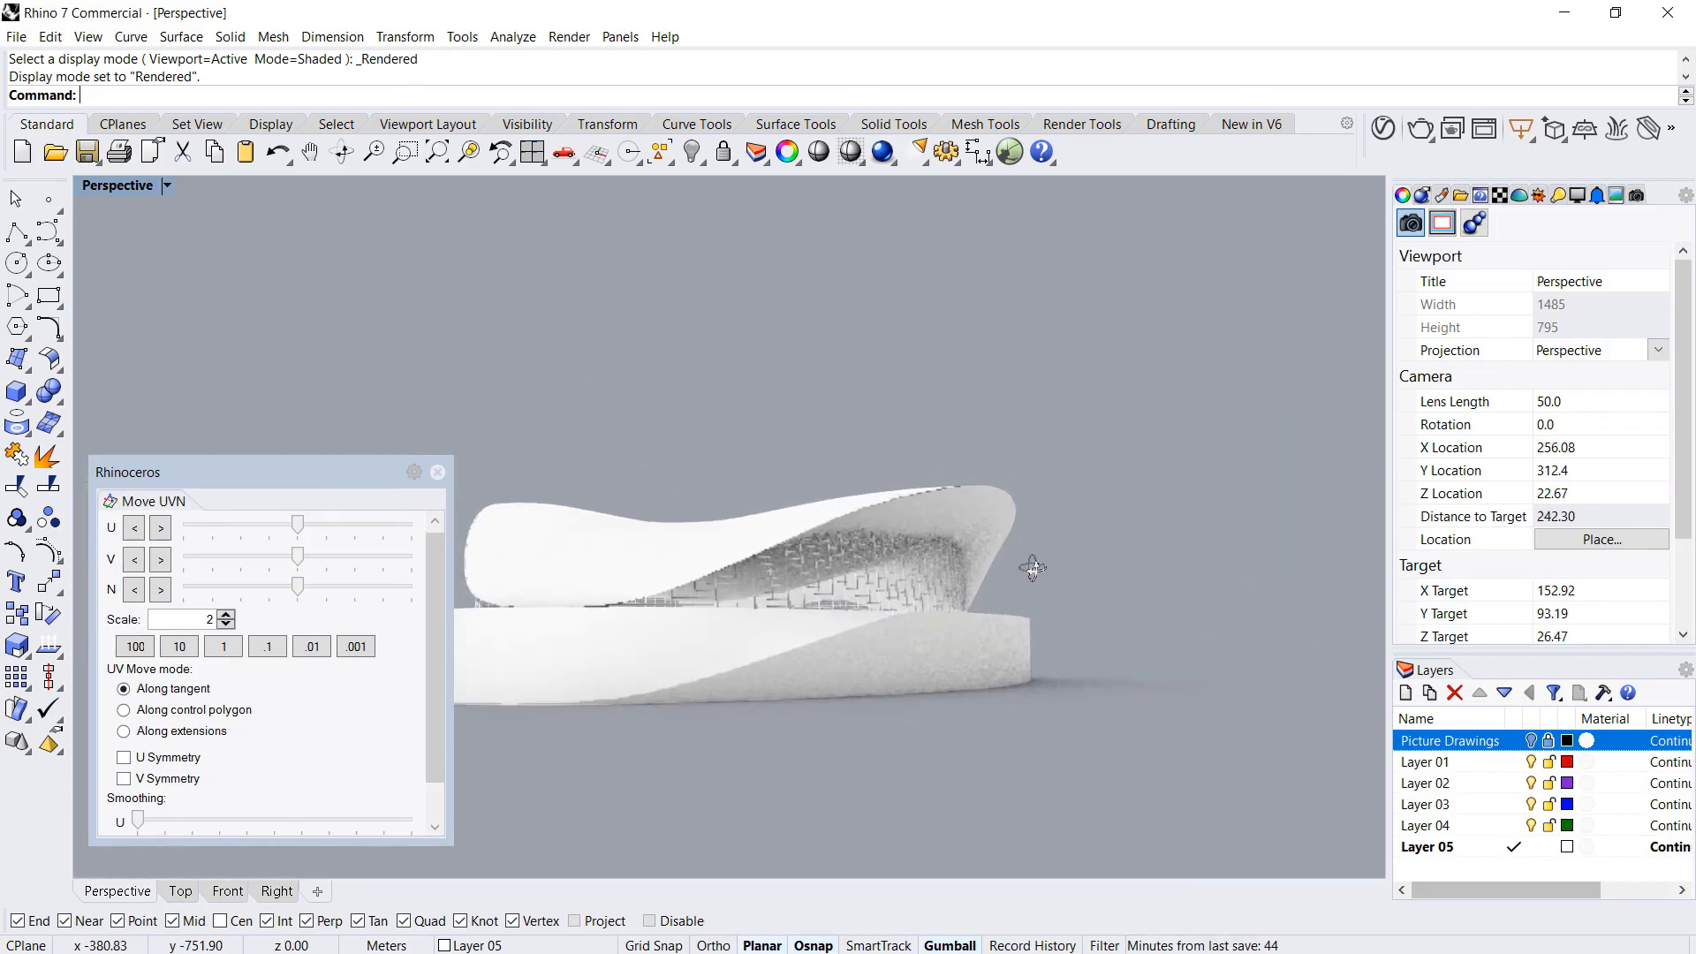
pyautogui.keyDown('shift'); pyautogui.moveTo(706, 633); pyautogui.dragTo(1030, 655, button='right'); pyautogui.keyUp('shift')
pyautogui.scroll(-6, 1029, 649)
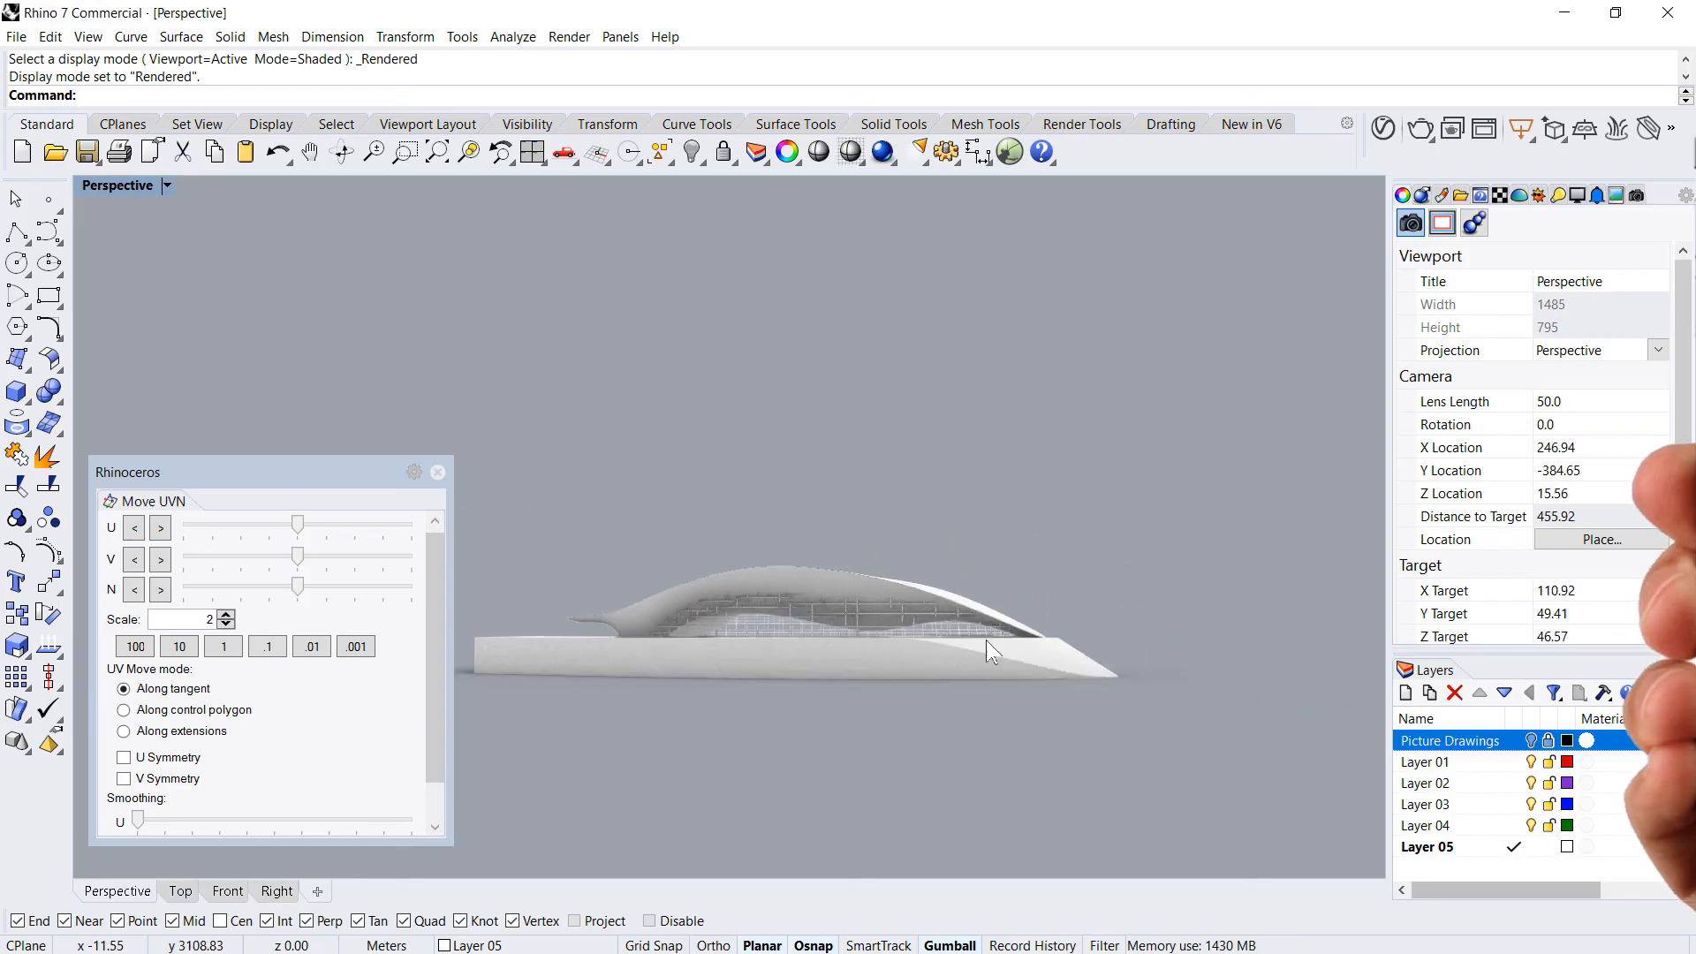
pyautogui.scroll(12, 618, 560)
pyautogui.click(876, 627)
pyautogui.moveTo(876, 627); pyautogui.dragTo(869, 662, button='right')
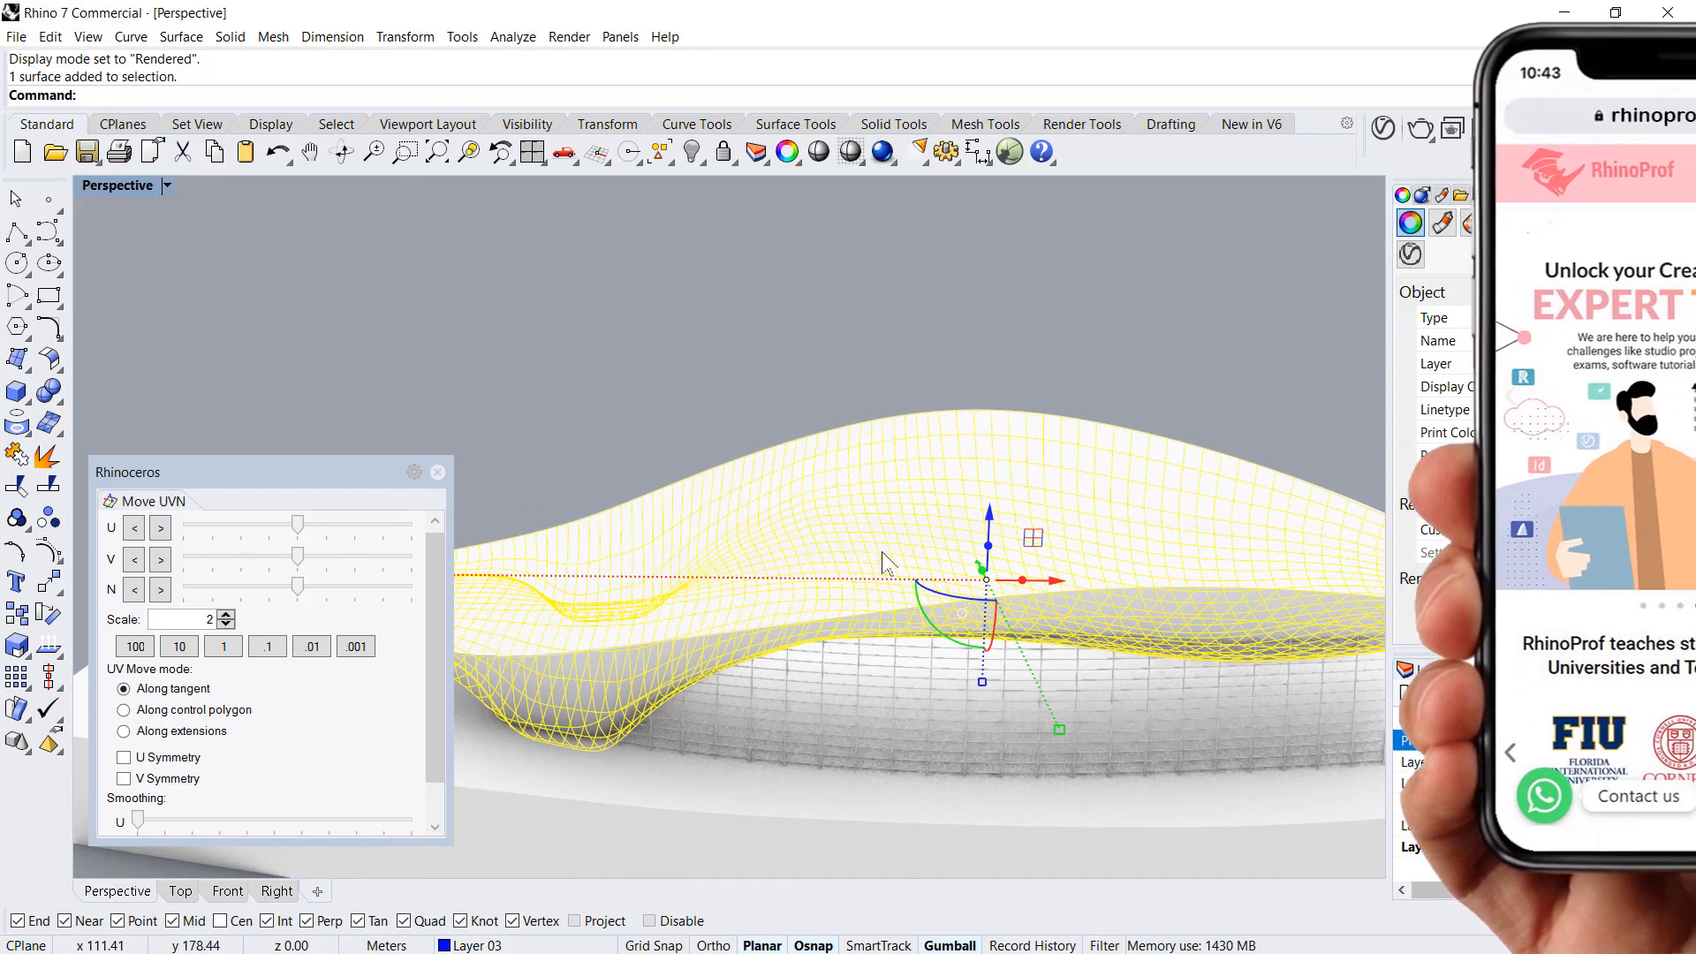
pyautogui.click(1248, 346)
pyautogui.moveTo(1095, 594); pyautogui.dragTo(994, 487, button='right')
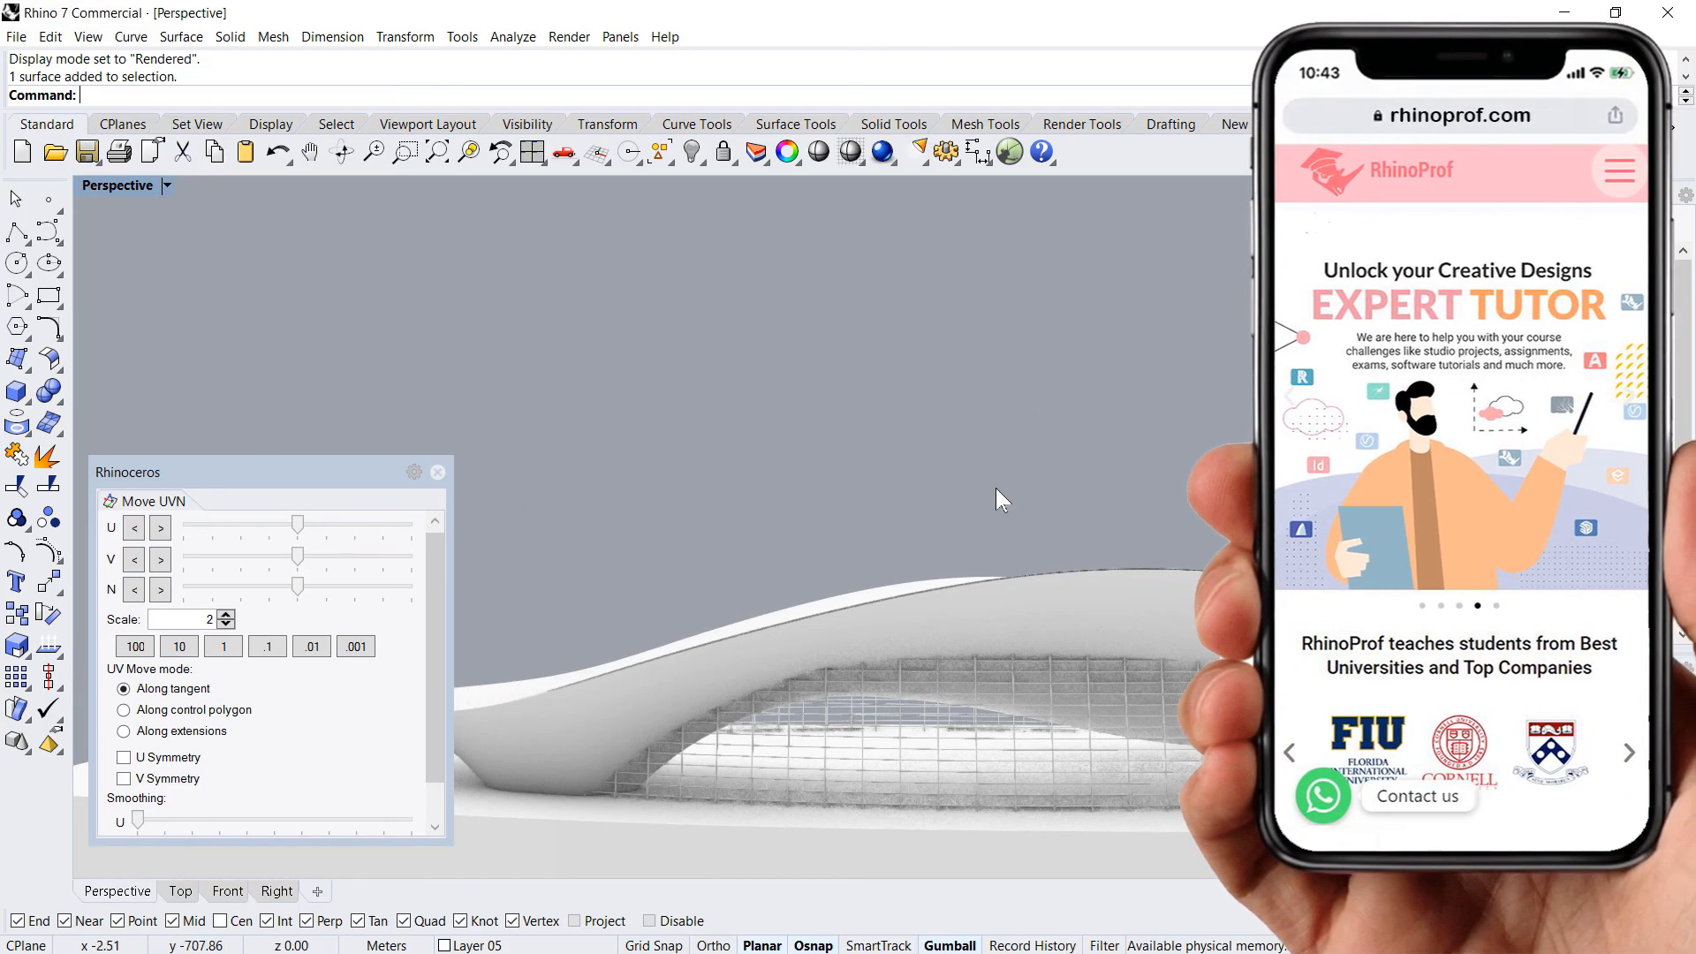
pyautogui.scroll(-5, 994, 487)
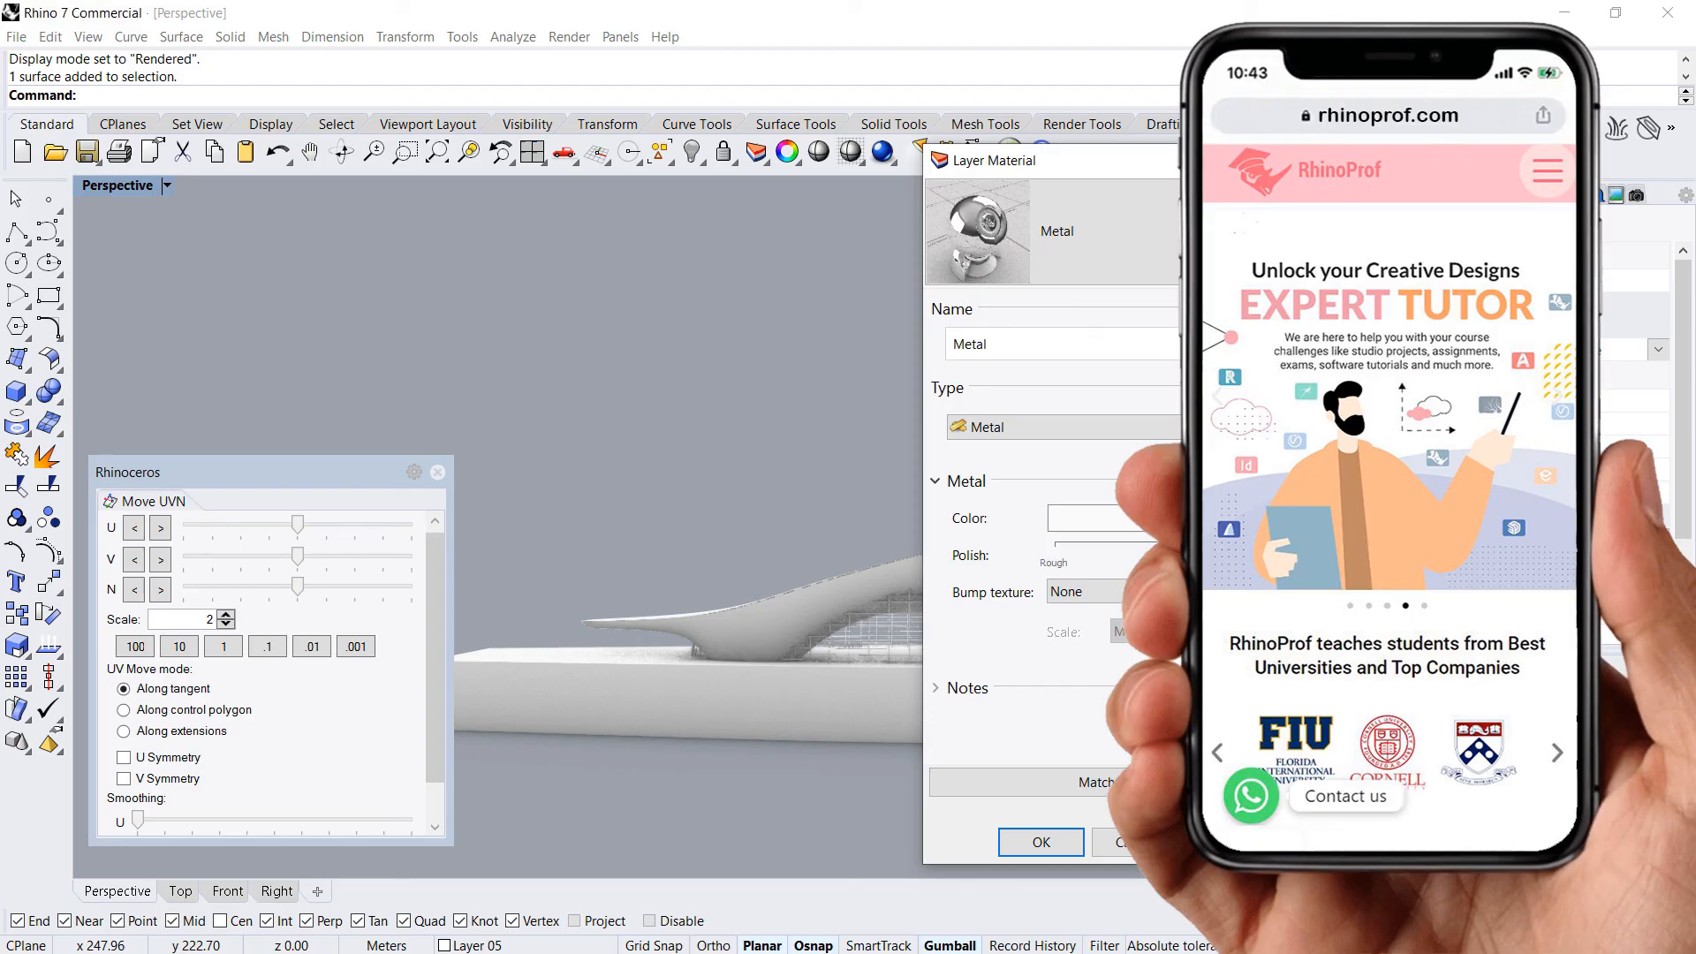
# - Apply the Metal material to the roof's layer, Layer 03
pyautogui.click(1042, 841)
pyautogui.moveTo(1058, 841); pyautogui.dragTo(935, 708, button='right')
pyautogui.scroll(8, 877, 715)
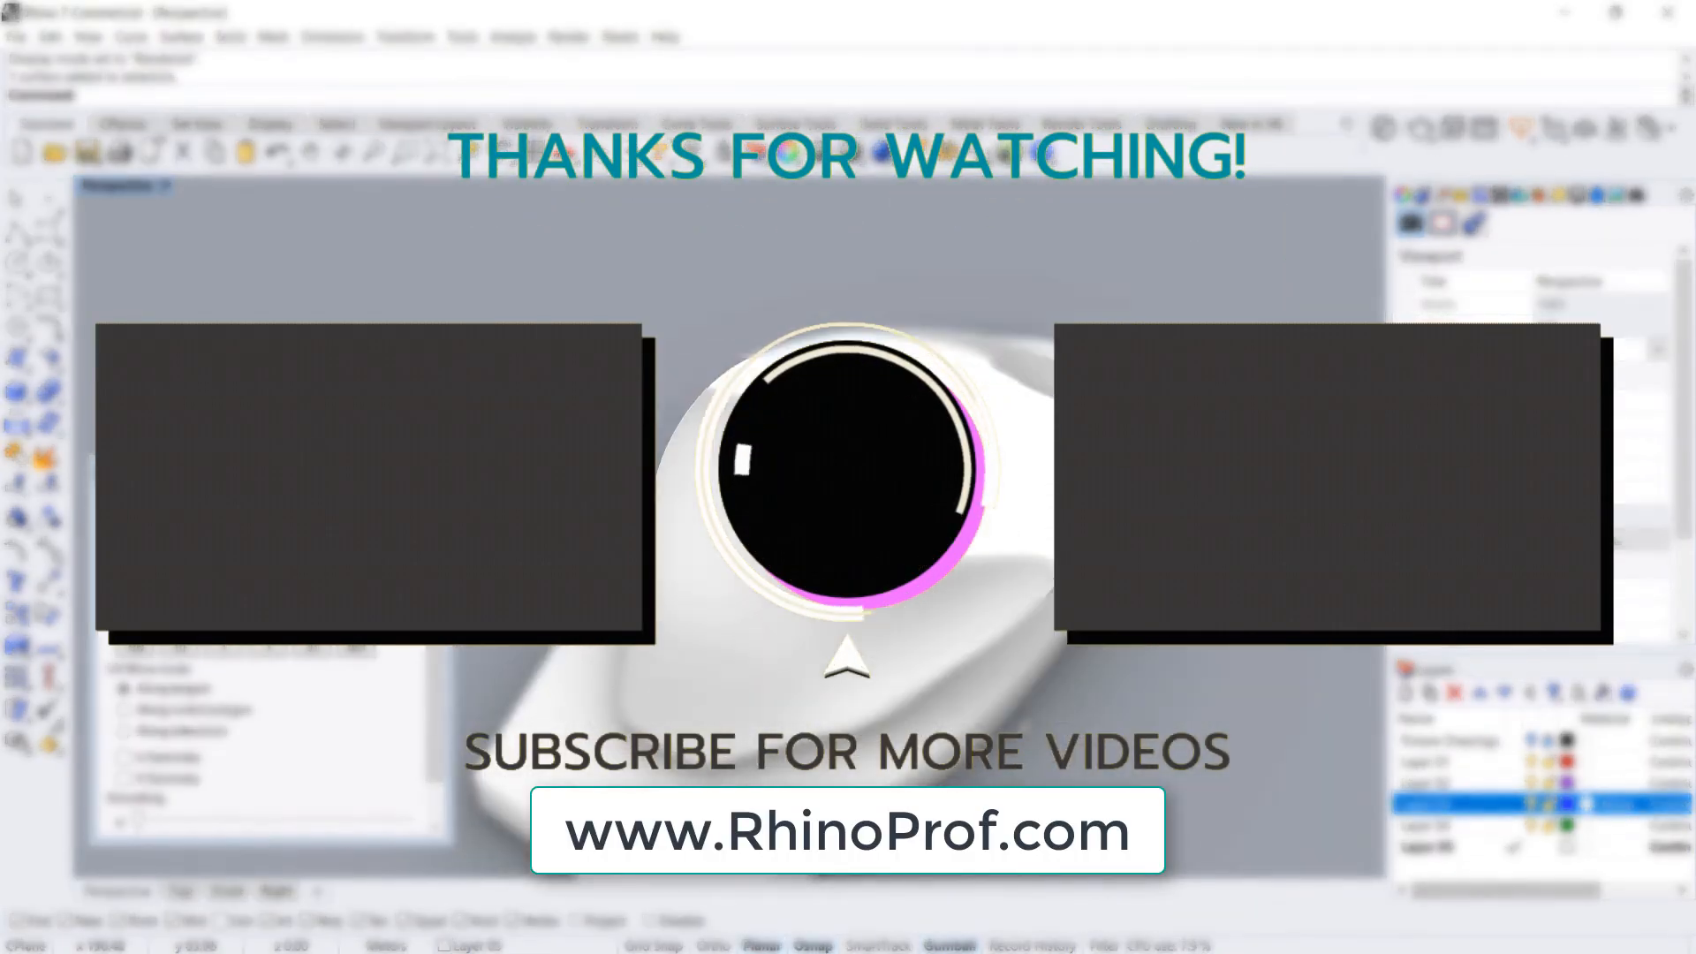